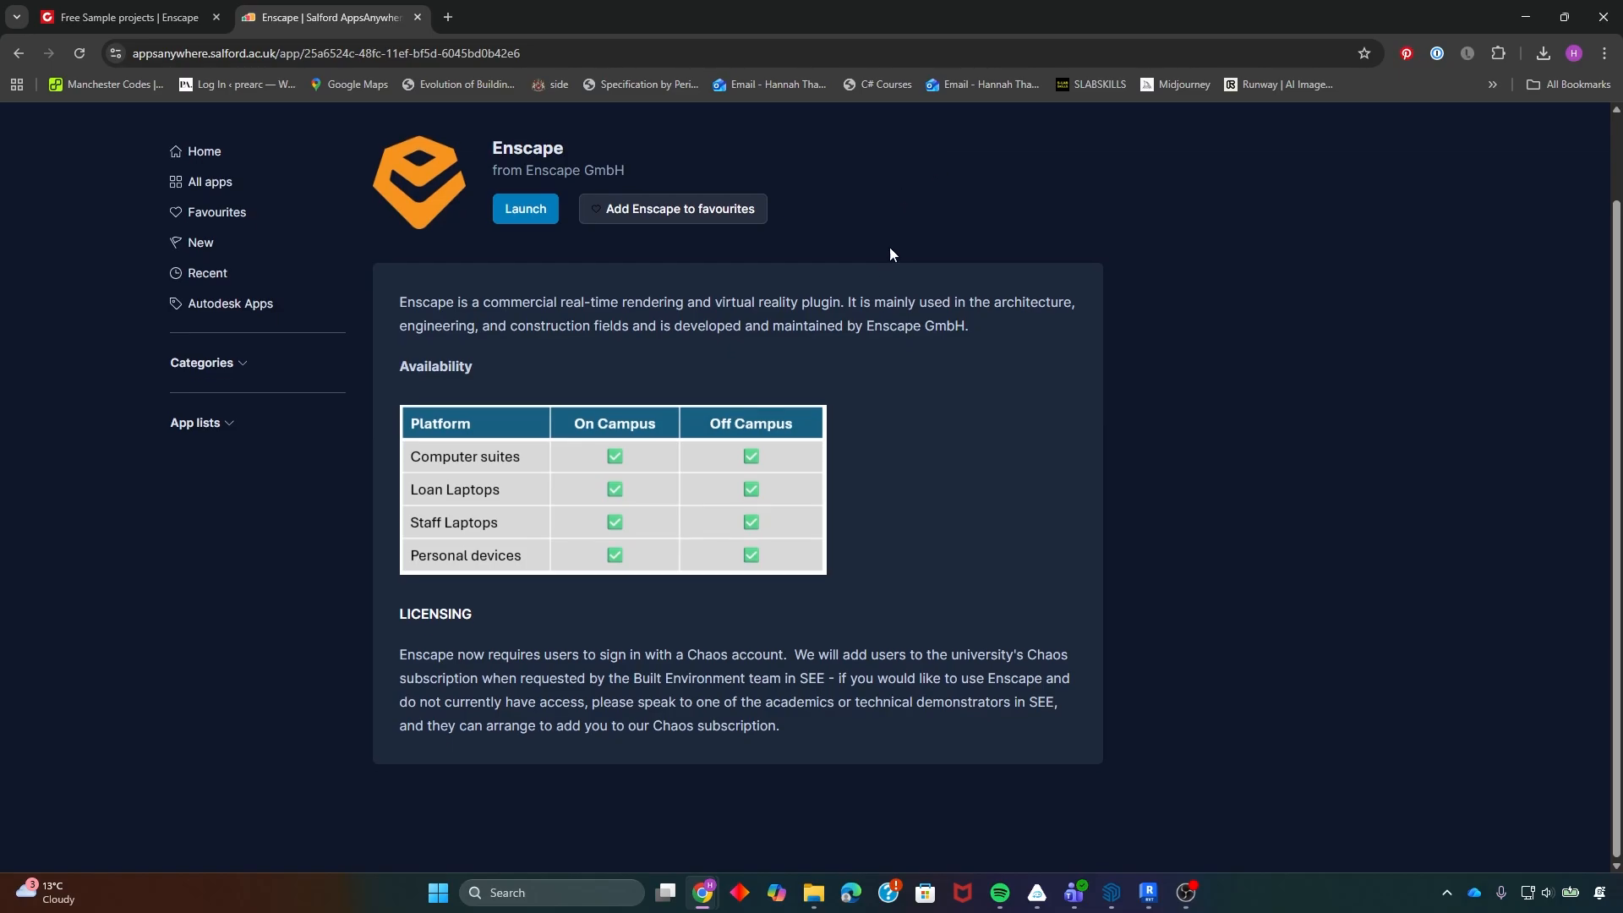
# - Review the Enscape platform availability table and the Chaos licensing notes on the AppsAnywhere page
pyautogui.scroll(1, 739, 271)
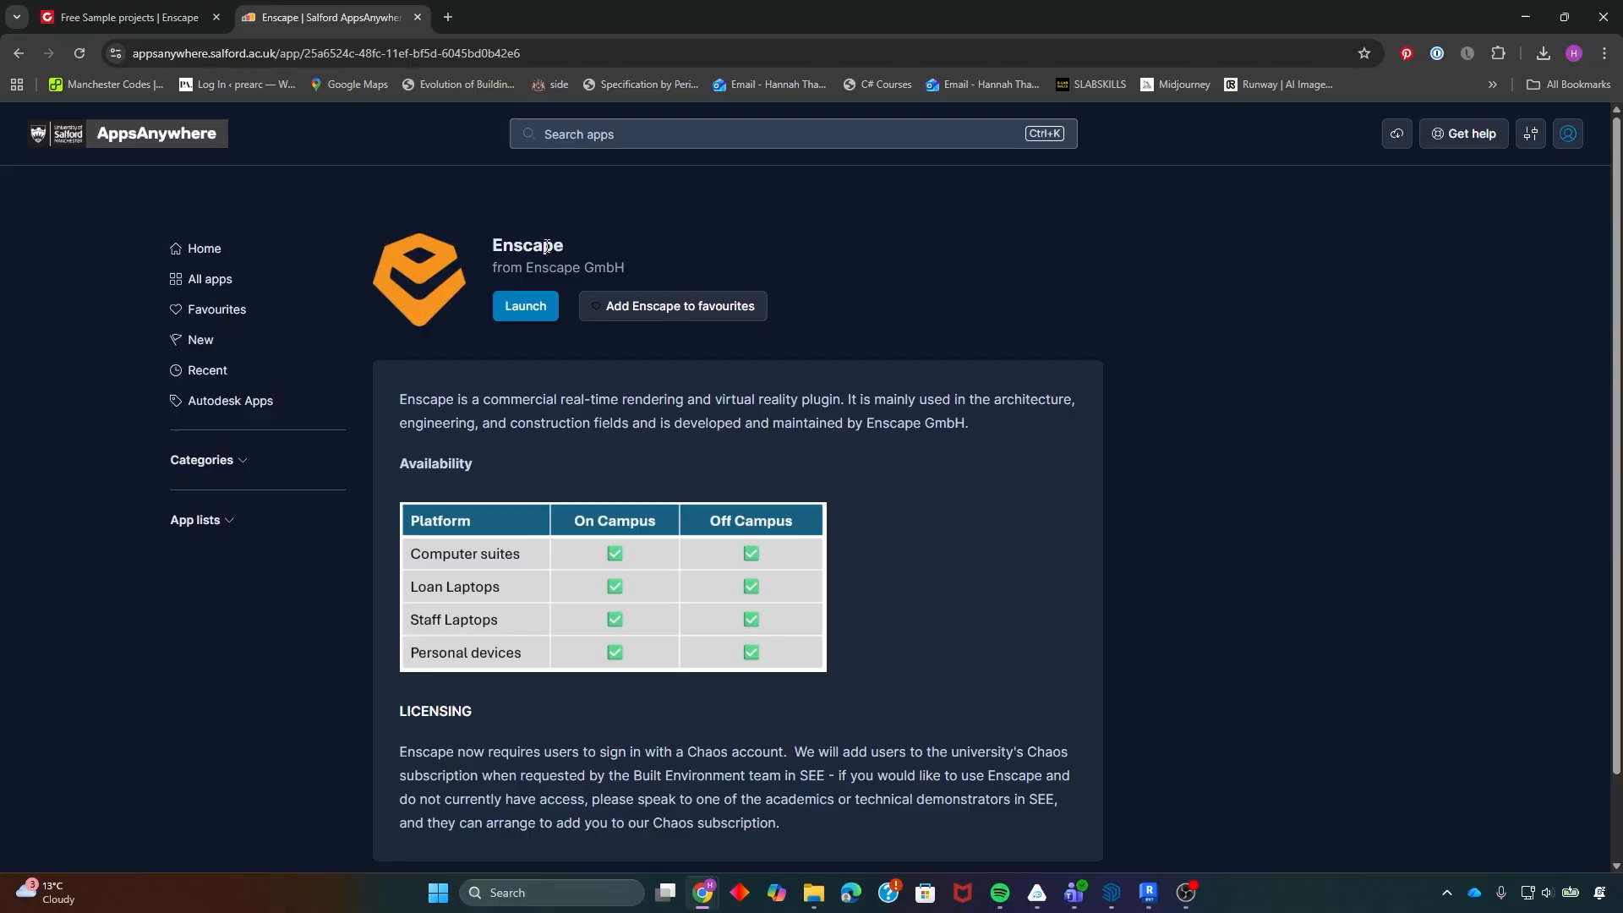
pyautogui.scroll(-1, 644, 552)
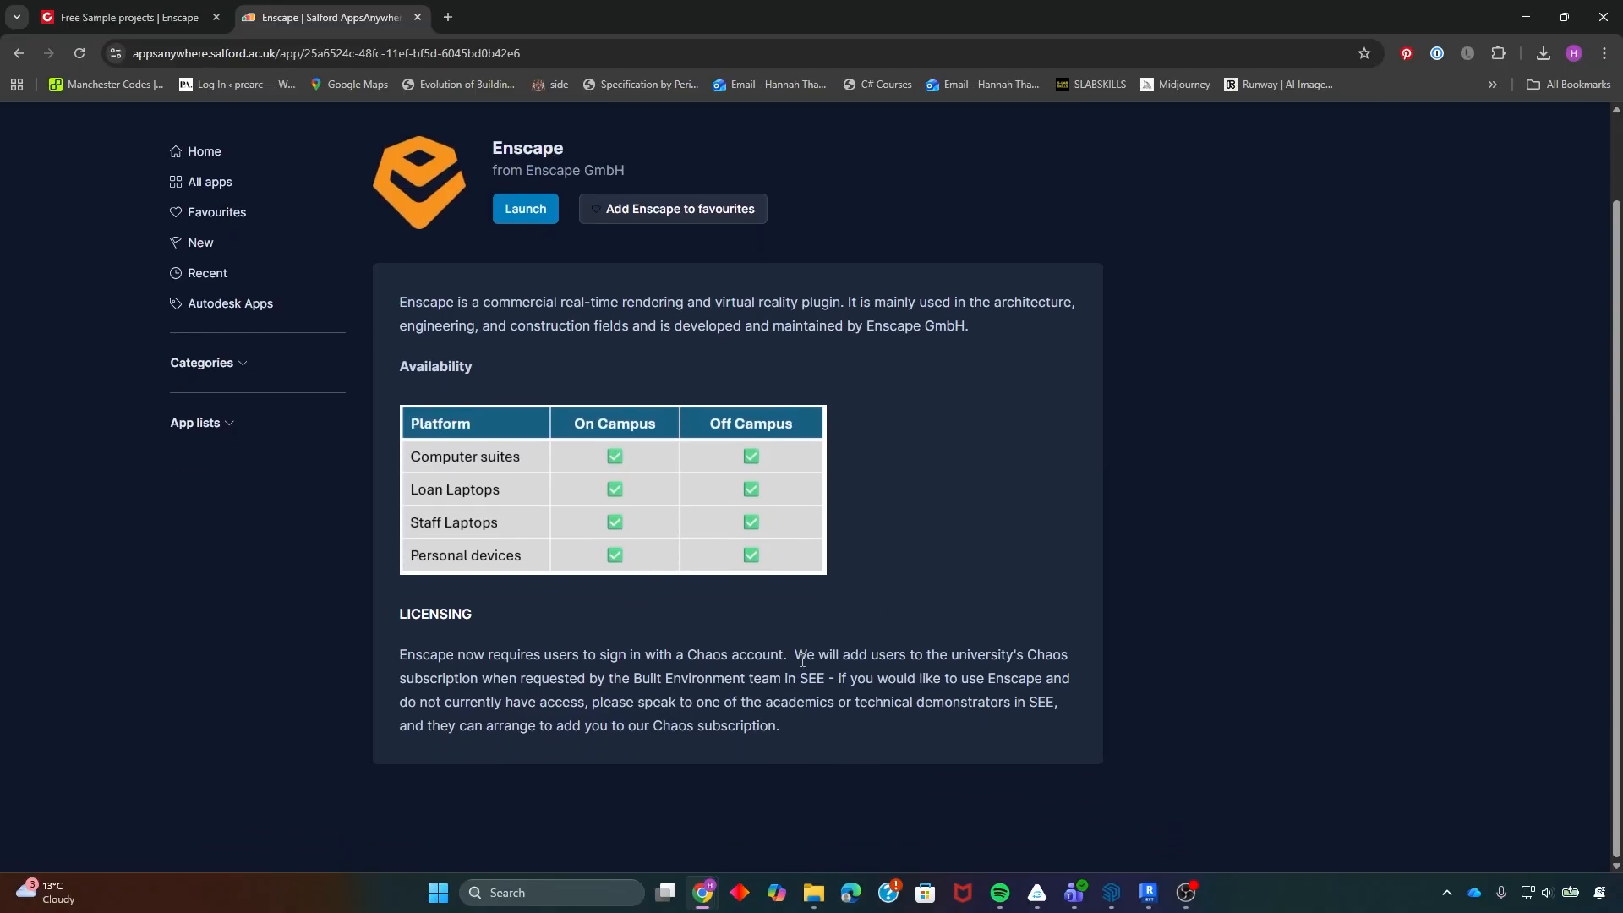
pyautogui.scroll(1, 817, 668)
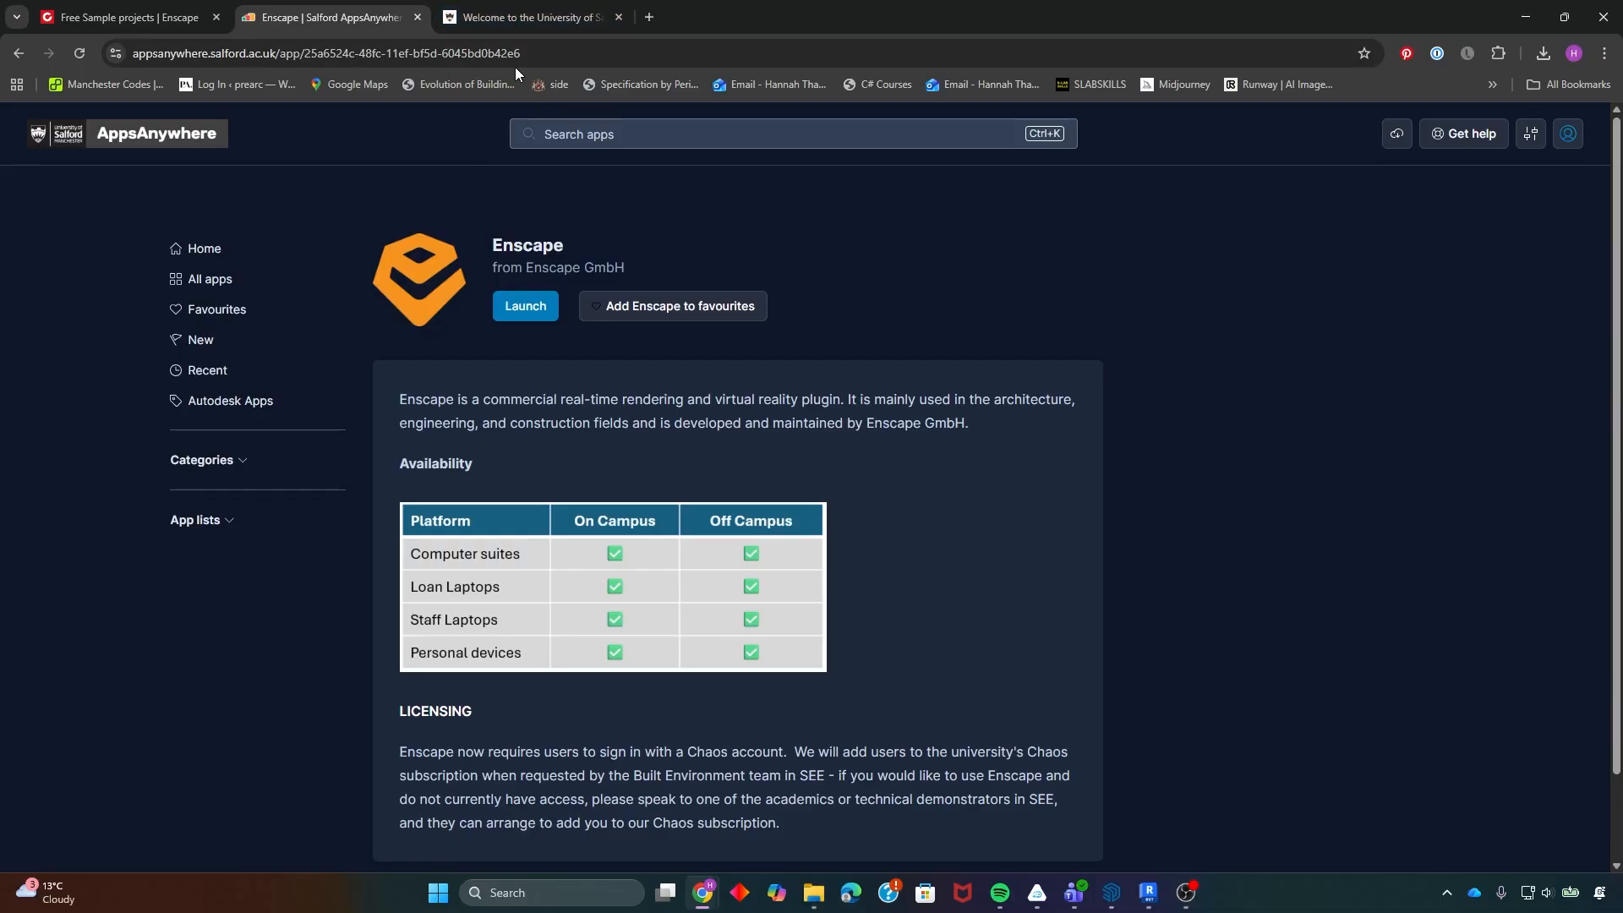
# - Close the University of Salford home page and return to the Enscape free sample projects page
pyautogui.click(529, 16)
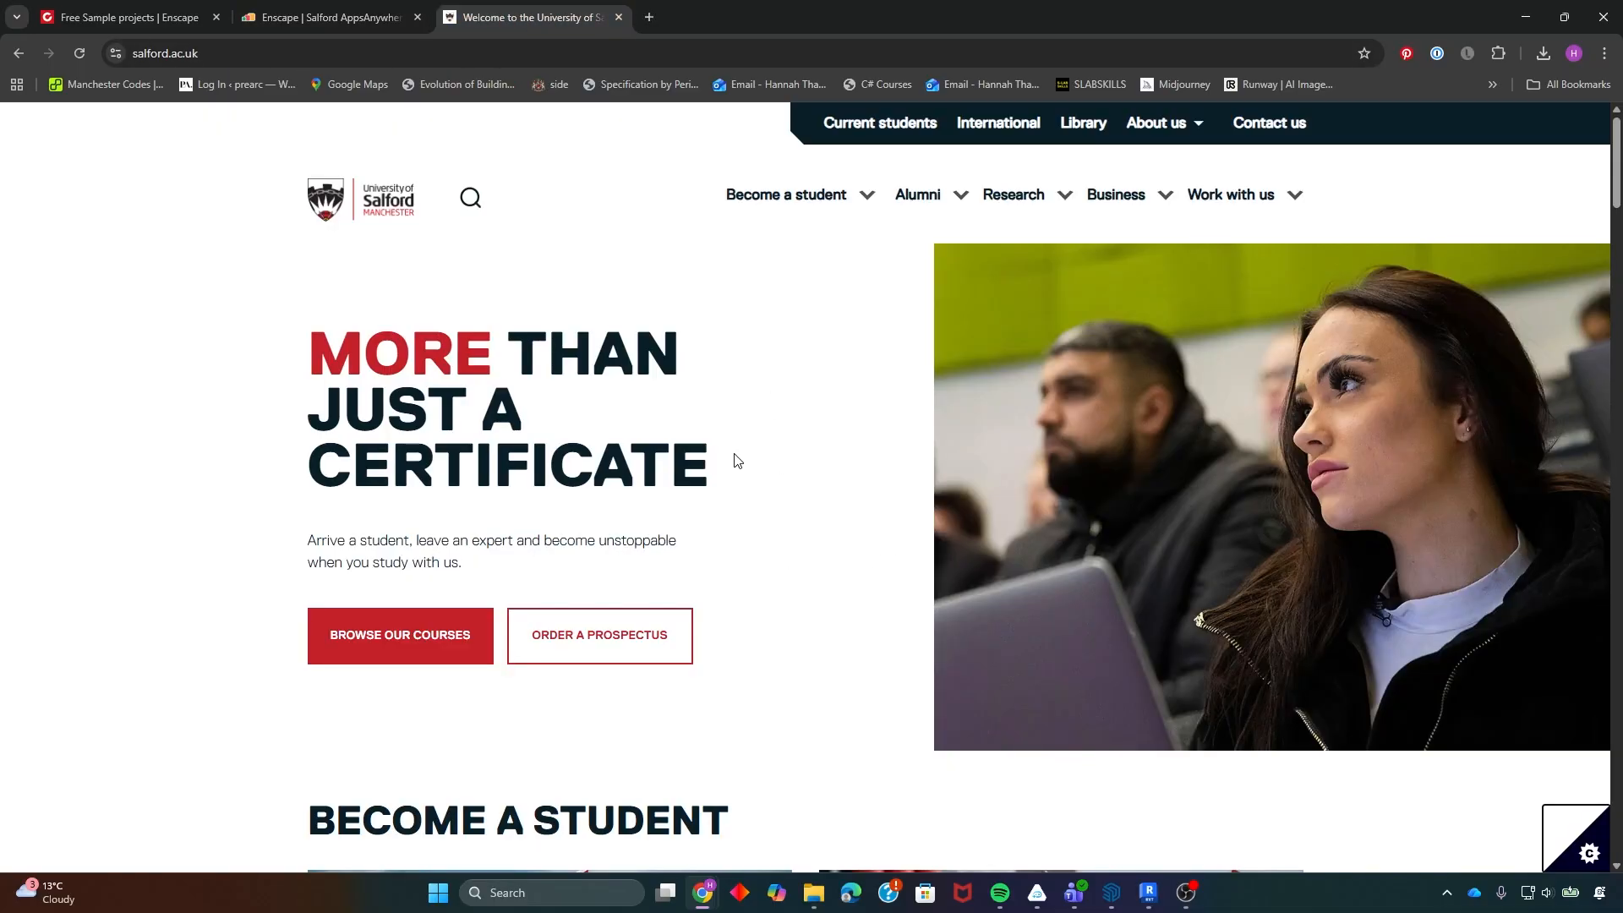
pyautogui.click(619, 17)
pyautogui.click(161, 17)
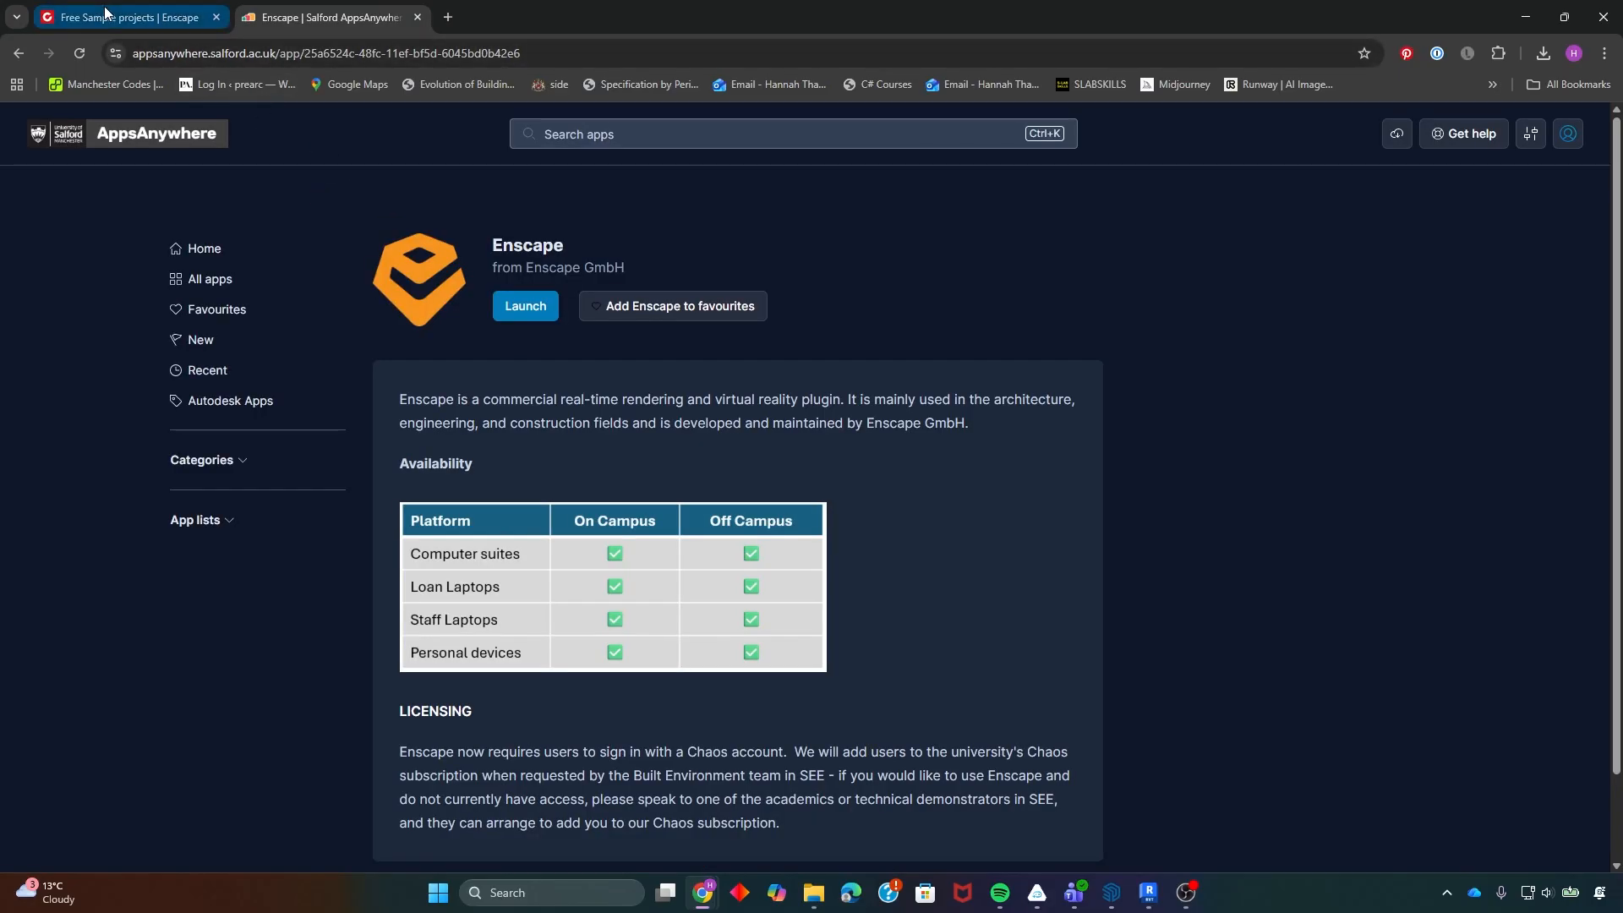
# - Examine the introduction and the Autodesk Revit projects on the Enscape sample projects page
pyautogui.scroll(-3, 691, 317)
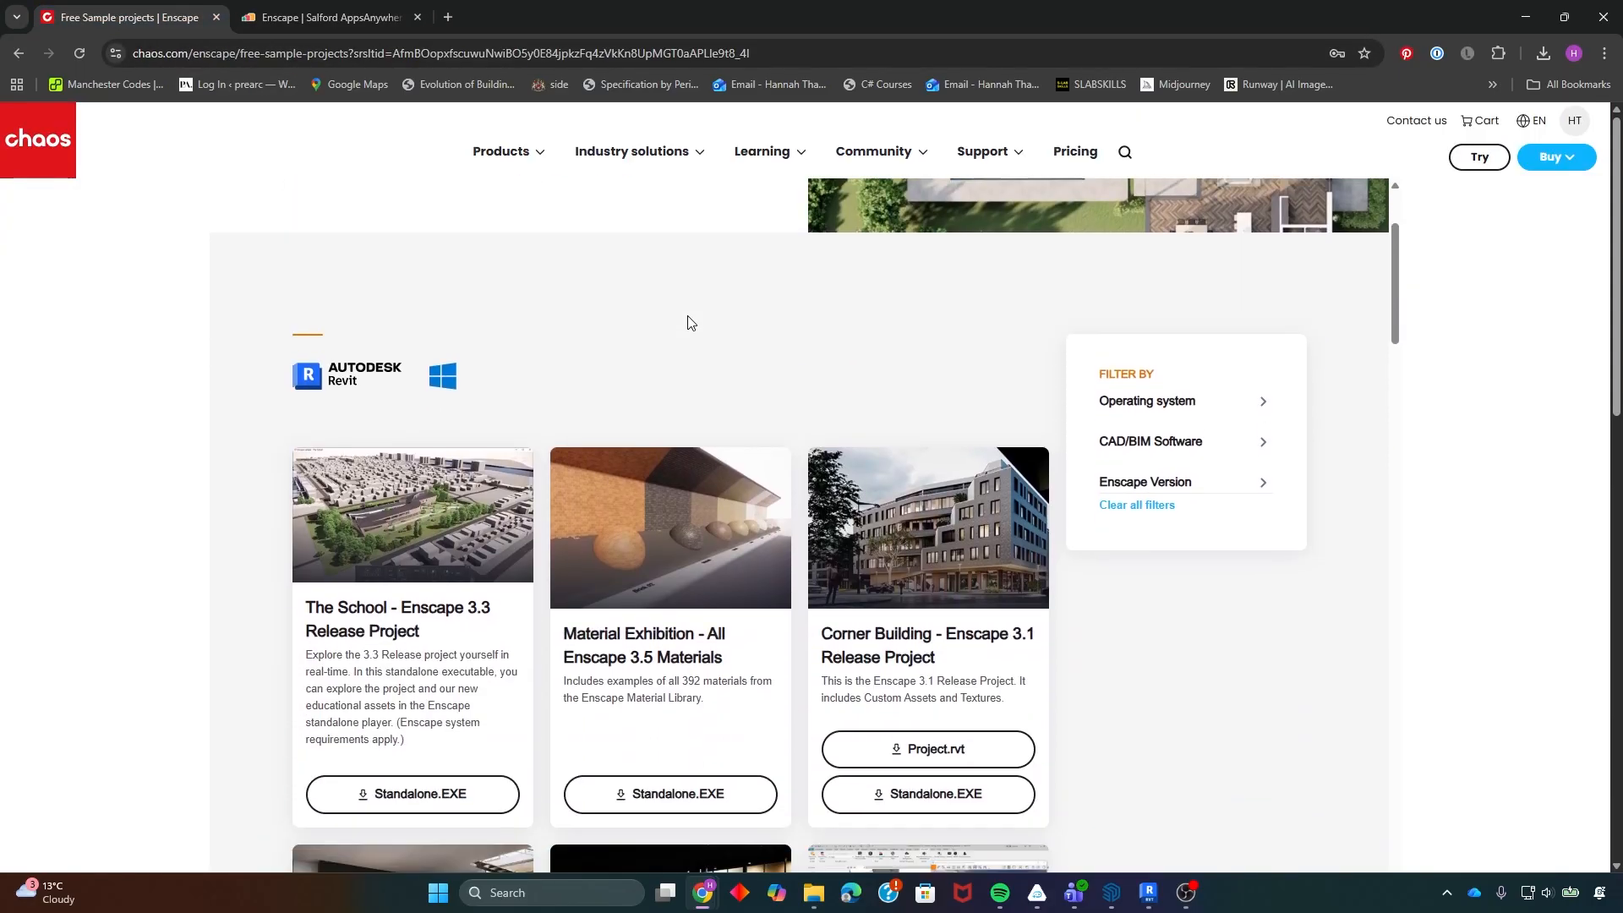
pyautogui.scroll(3, 192, 214)
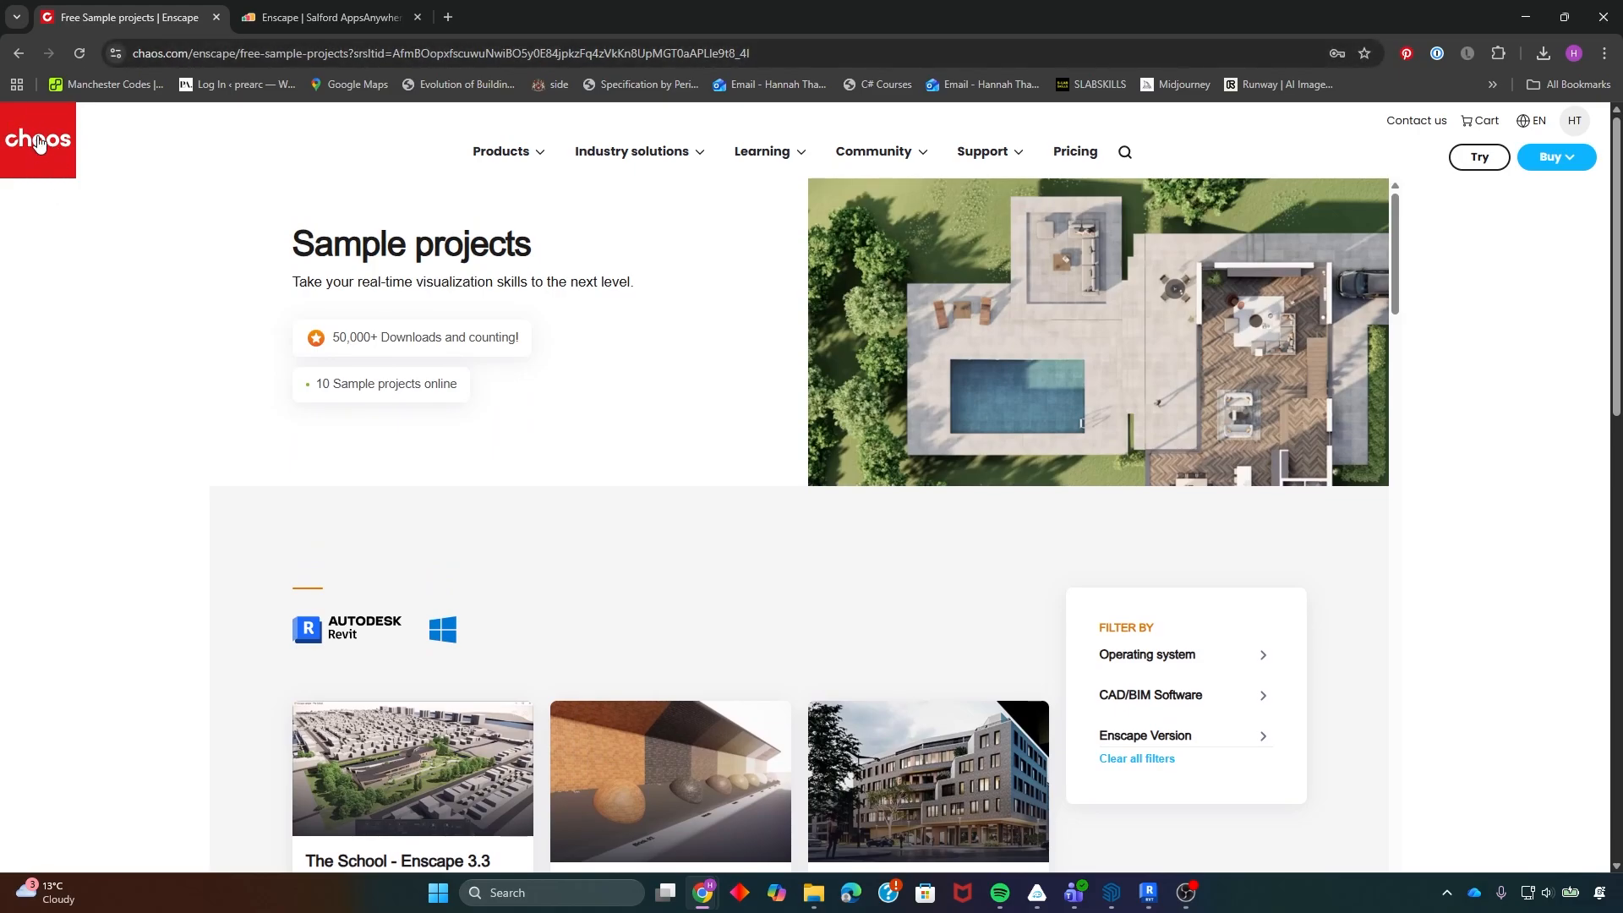
pyautogui.scroll(-3, 518, 333)
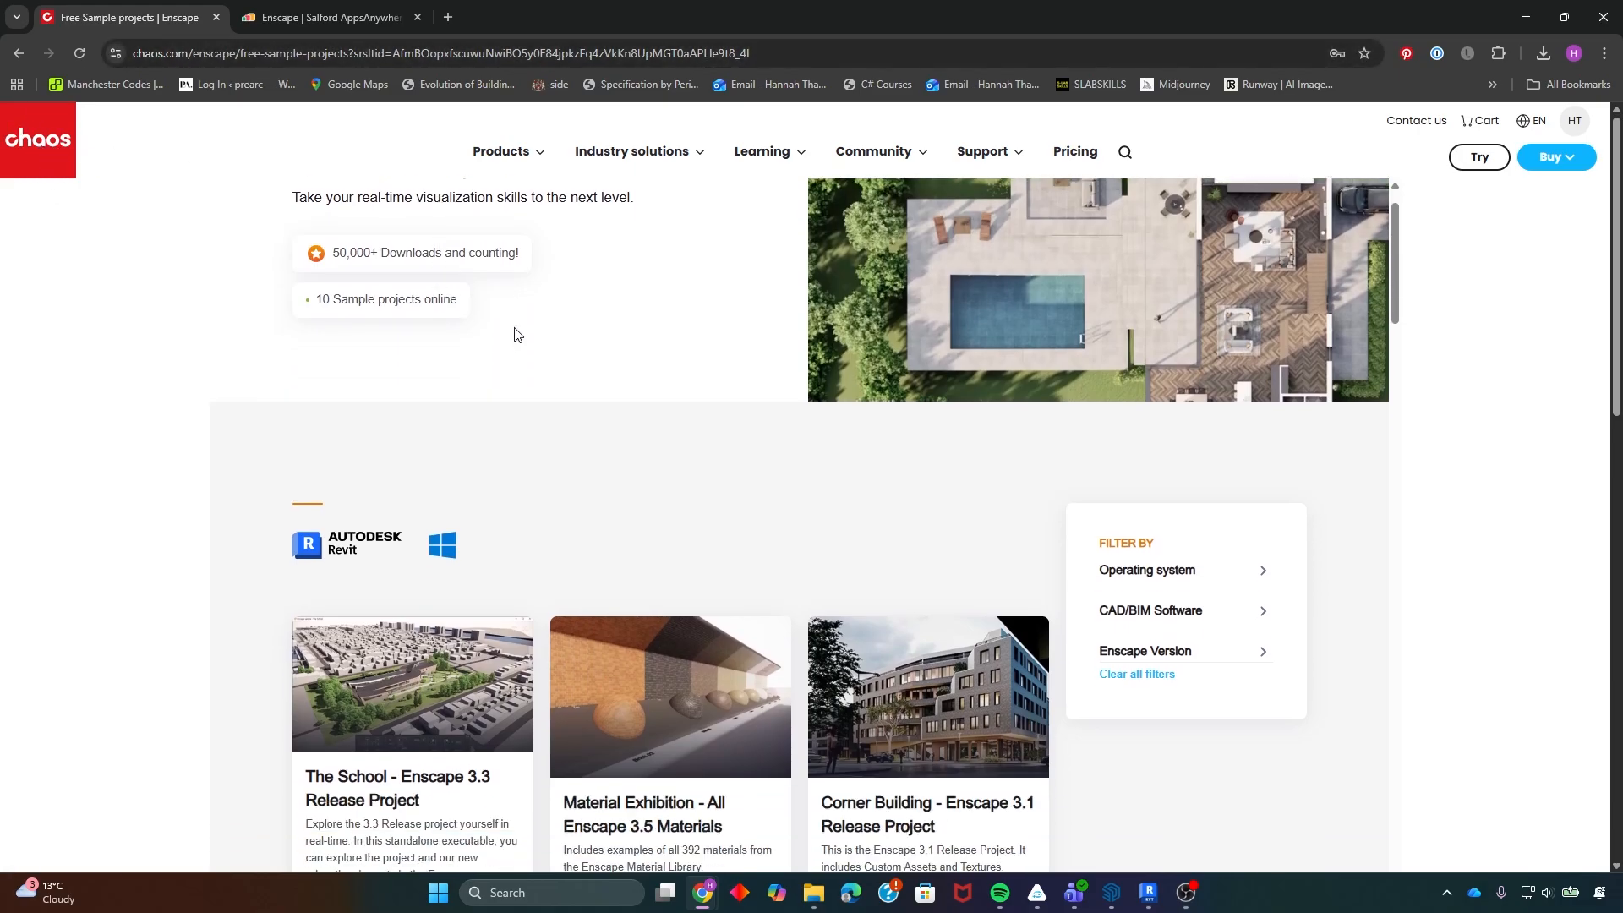
pyautogui.scroll(3, 591, 404)
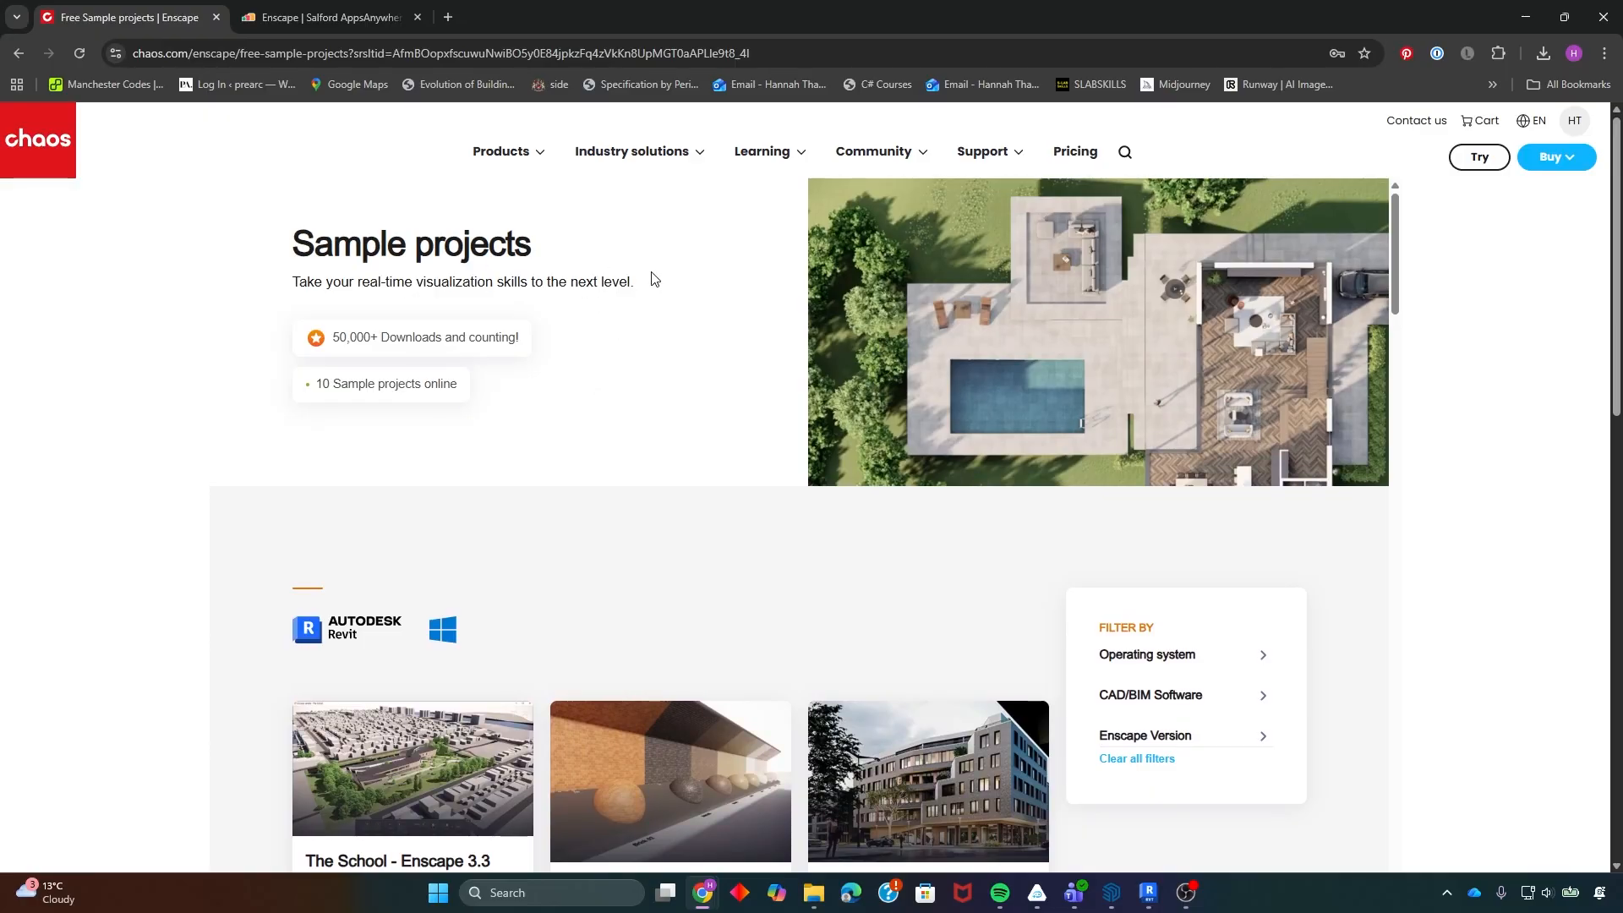
pyautogui.scroll(-3, 566, 406)
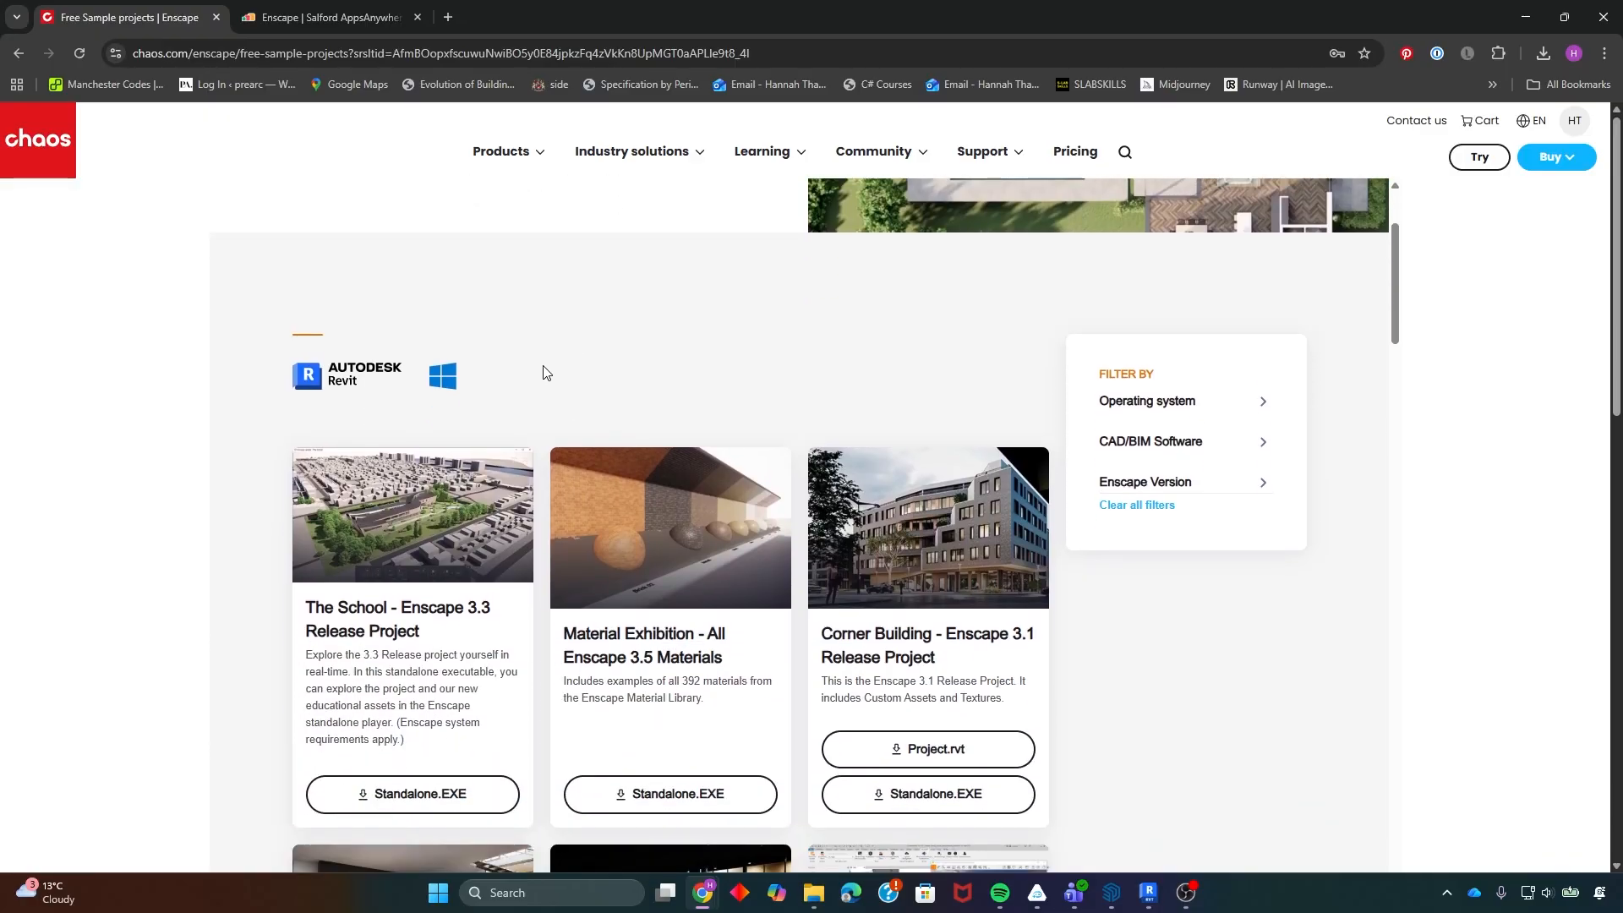
pyautogui.scroll(-1, 592, 377)
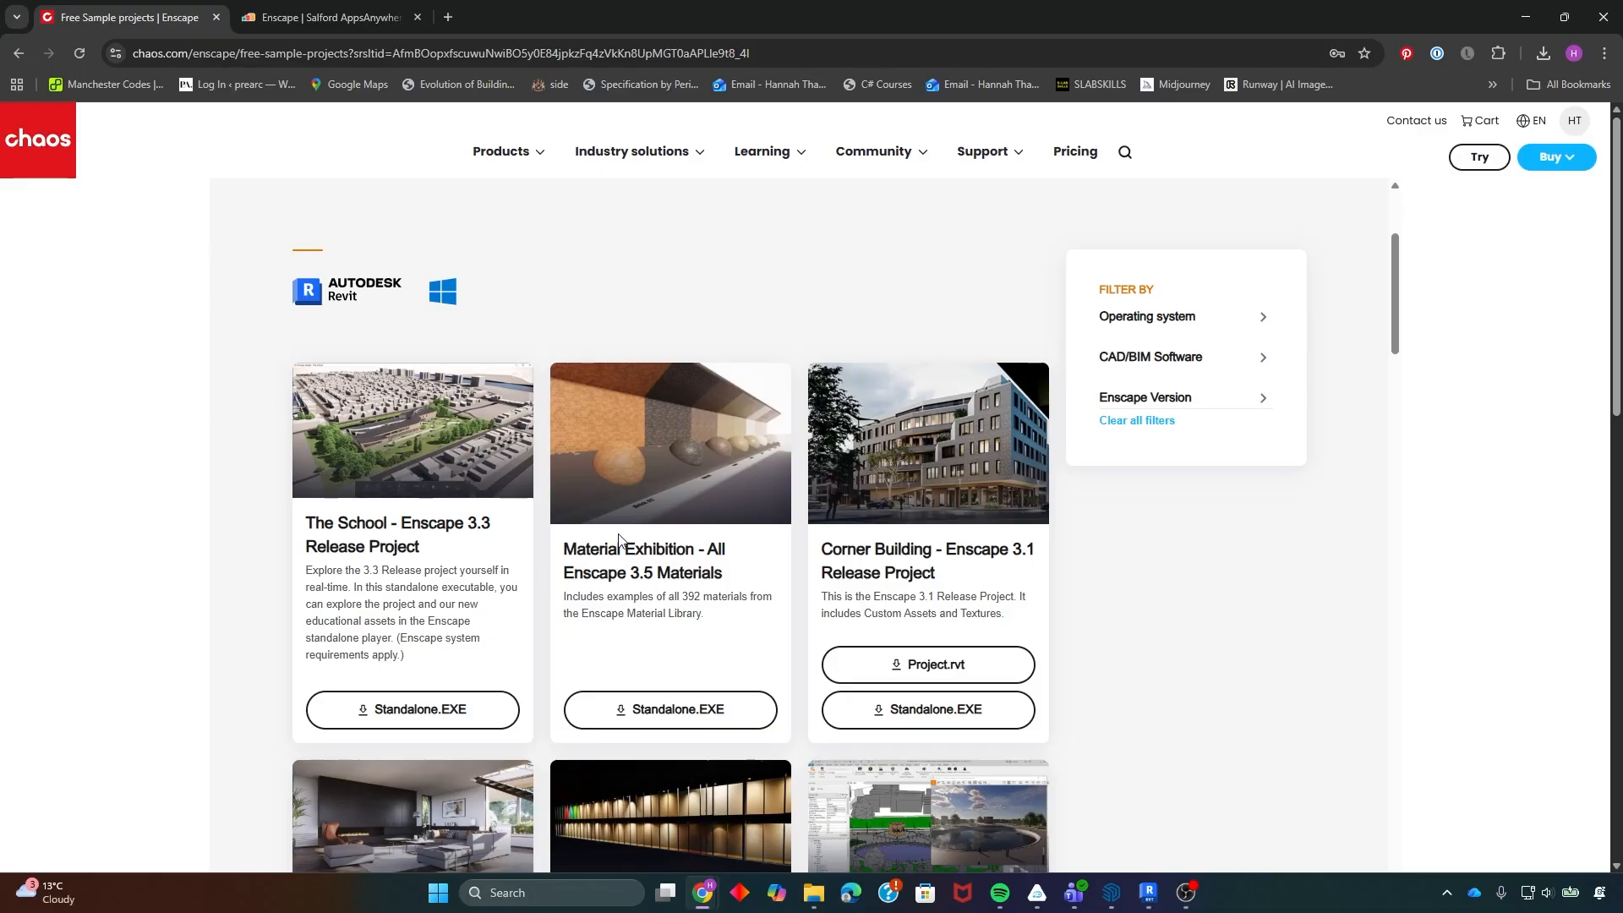
pyautogui.scroll(-2, 619, 539)
pyautogui.scroll(3, 610, 531)
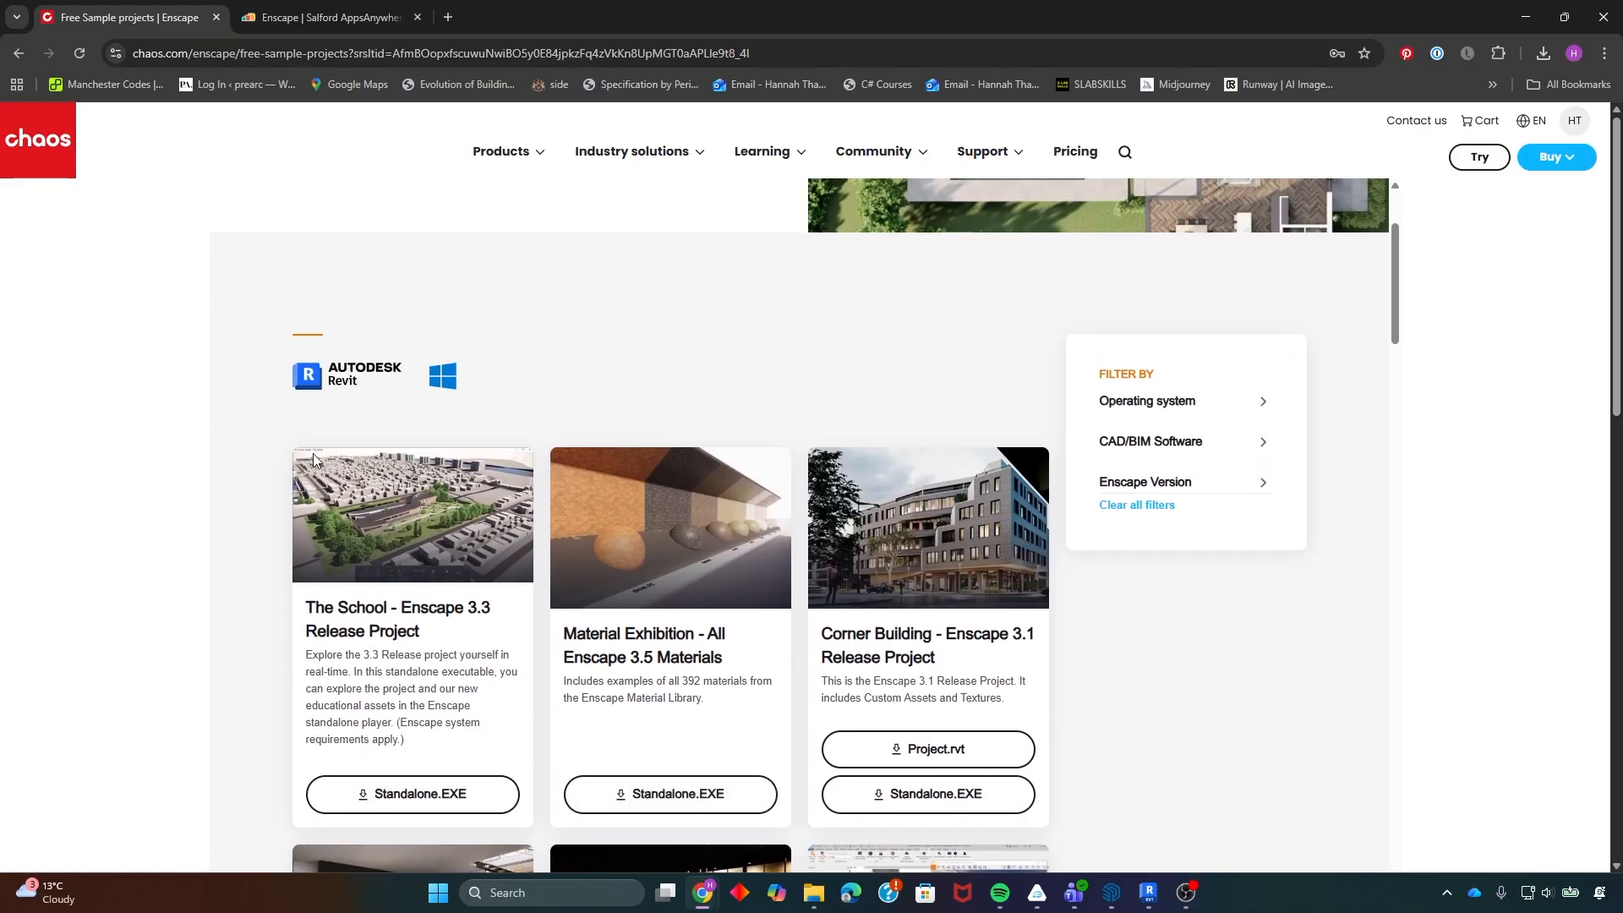
pyautogui.scroll(3, 350, 337)
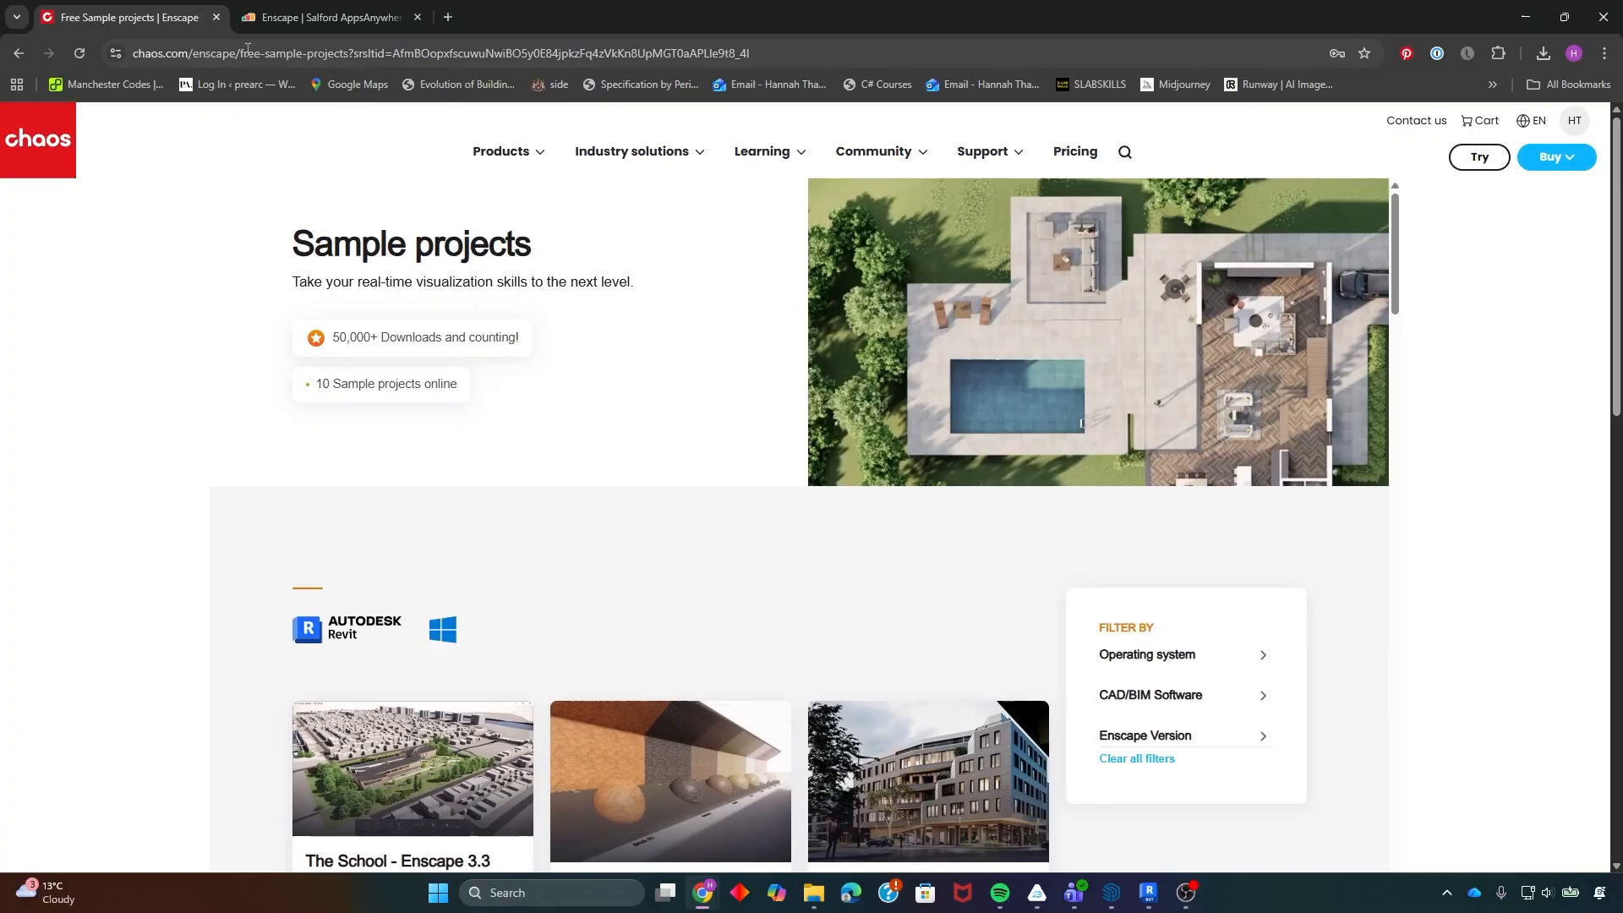
pyautogui.scroll(-4, 453, 497)
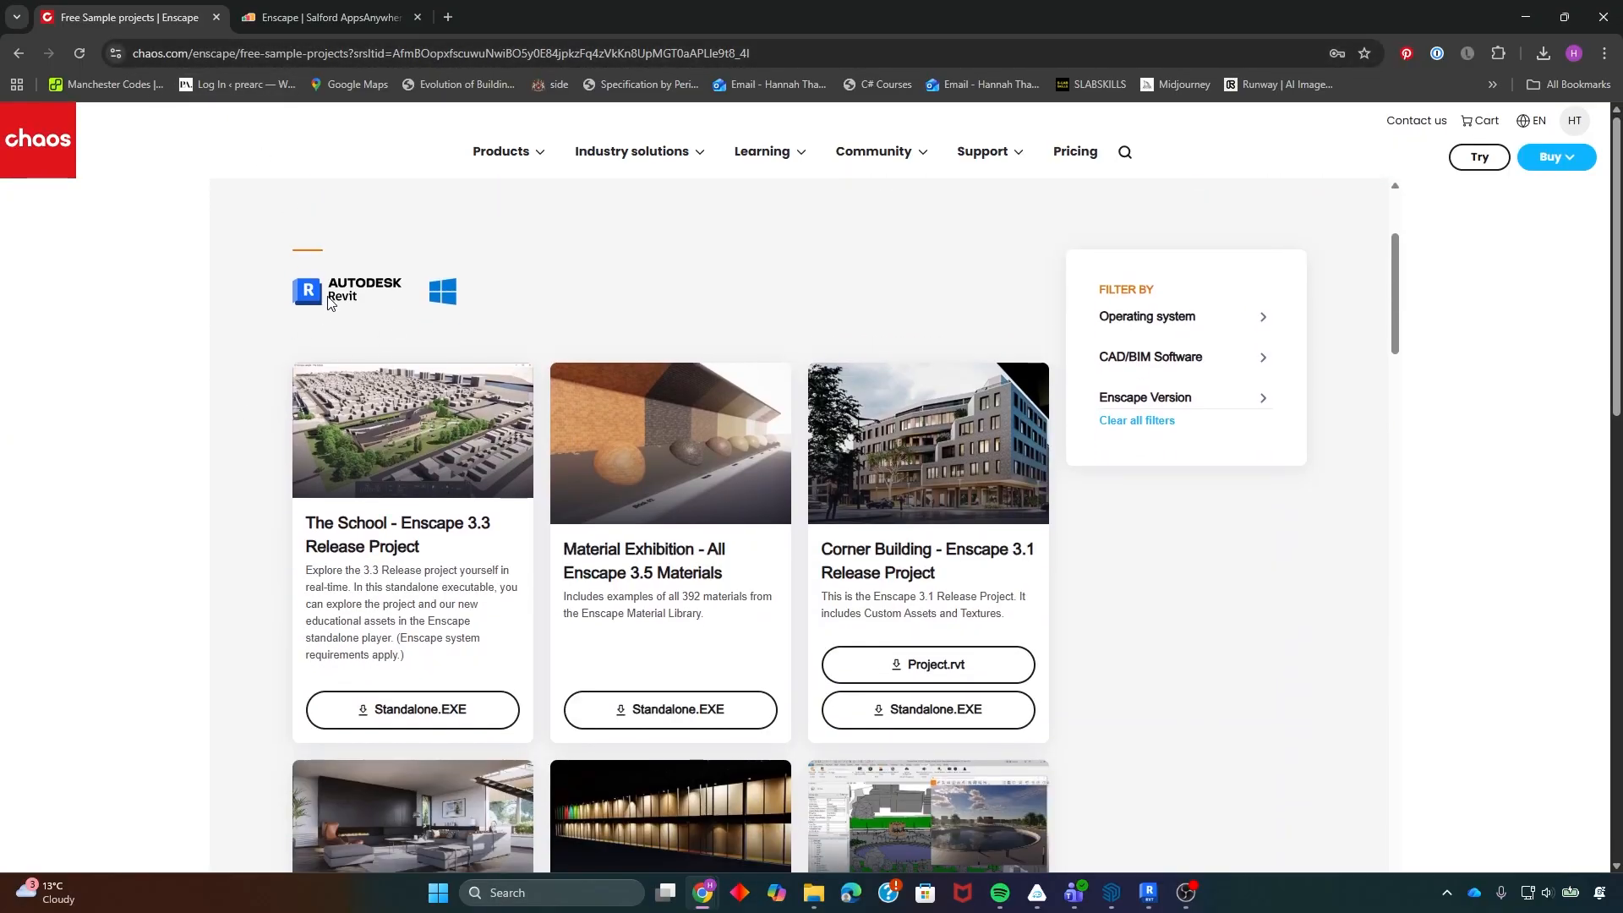
pyautogui.scroll(-2, 329, 302)
pyautogui.scroll(2, 591, 460)
# - Look through the sample projects offered for SketchUp, Rhinoceros, Archicad and Vectorworks
pyautogui.scroll(-5, 596, 473)
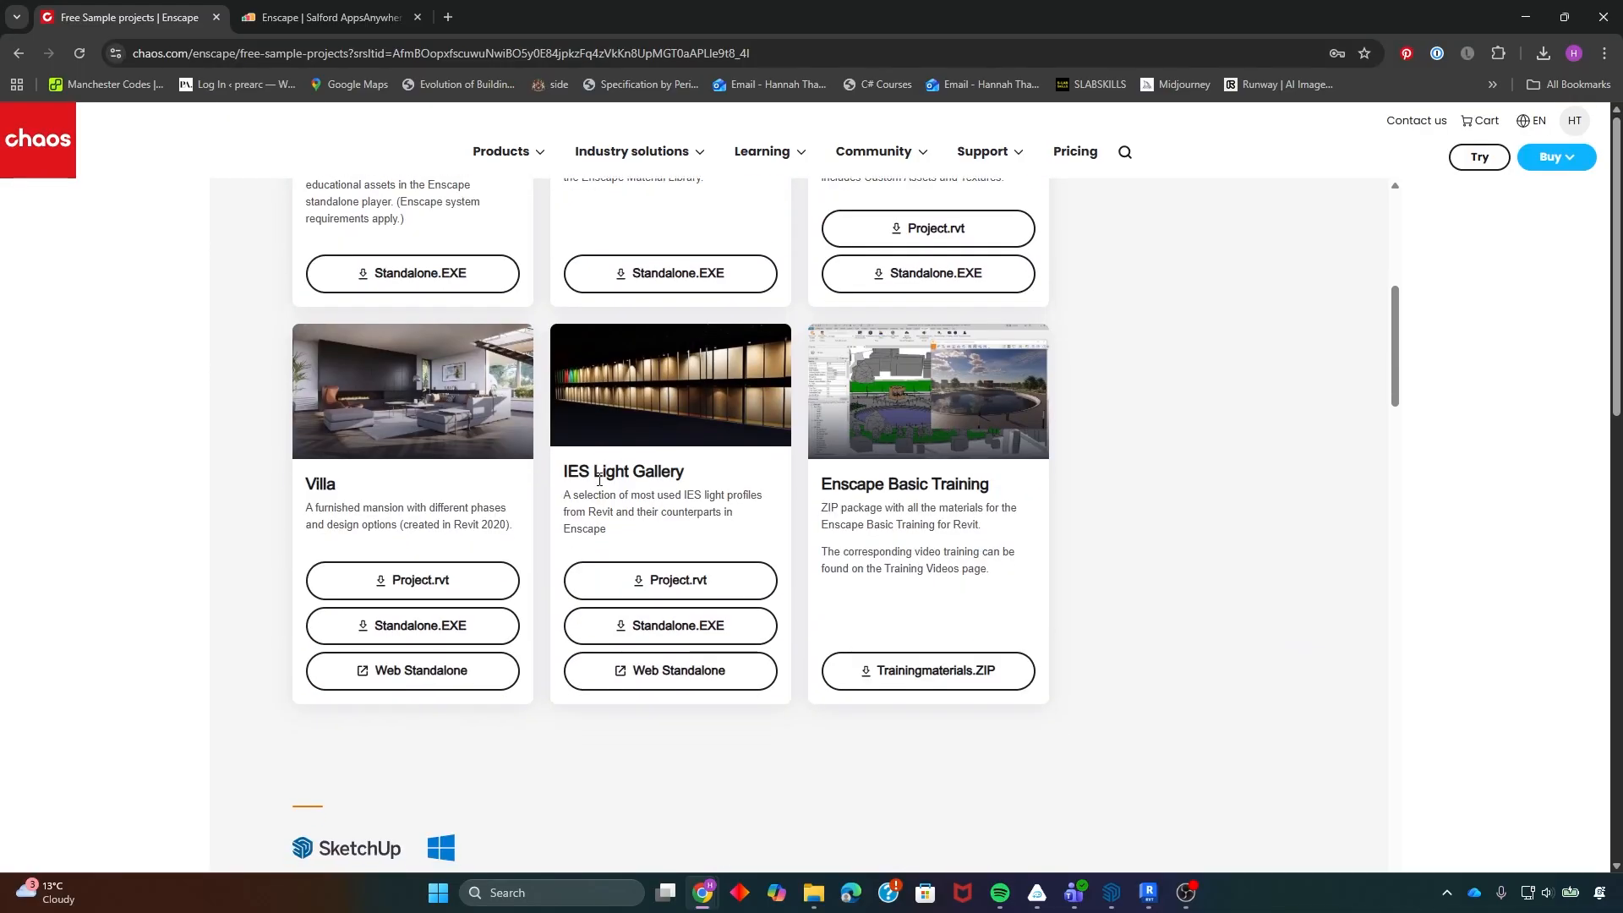
pyautogui.scroll(-15, 424, 591)
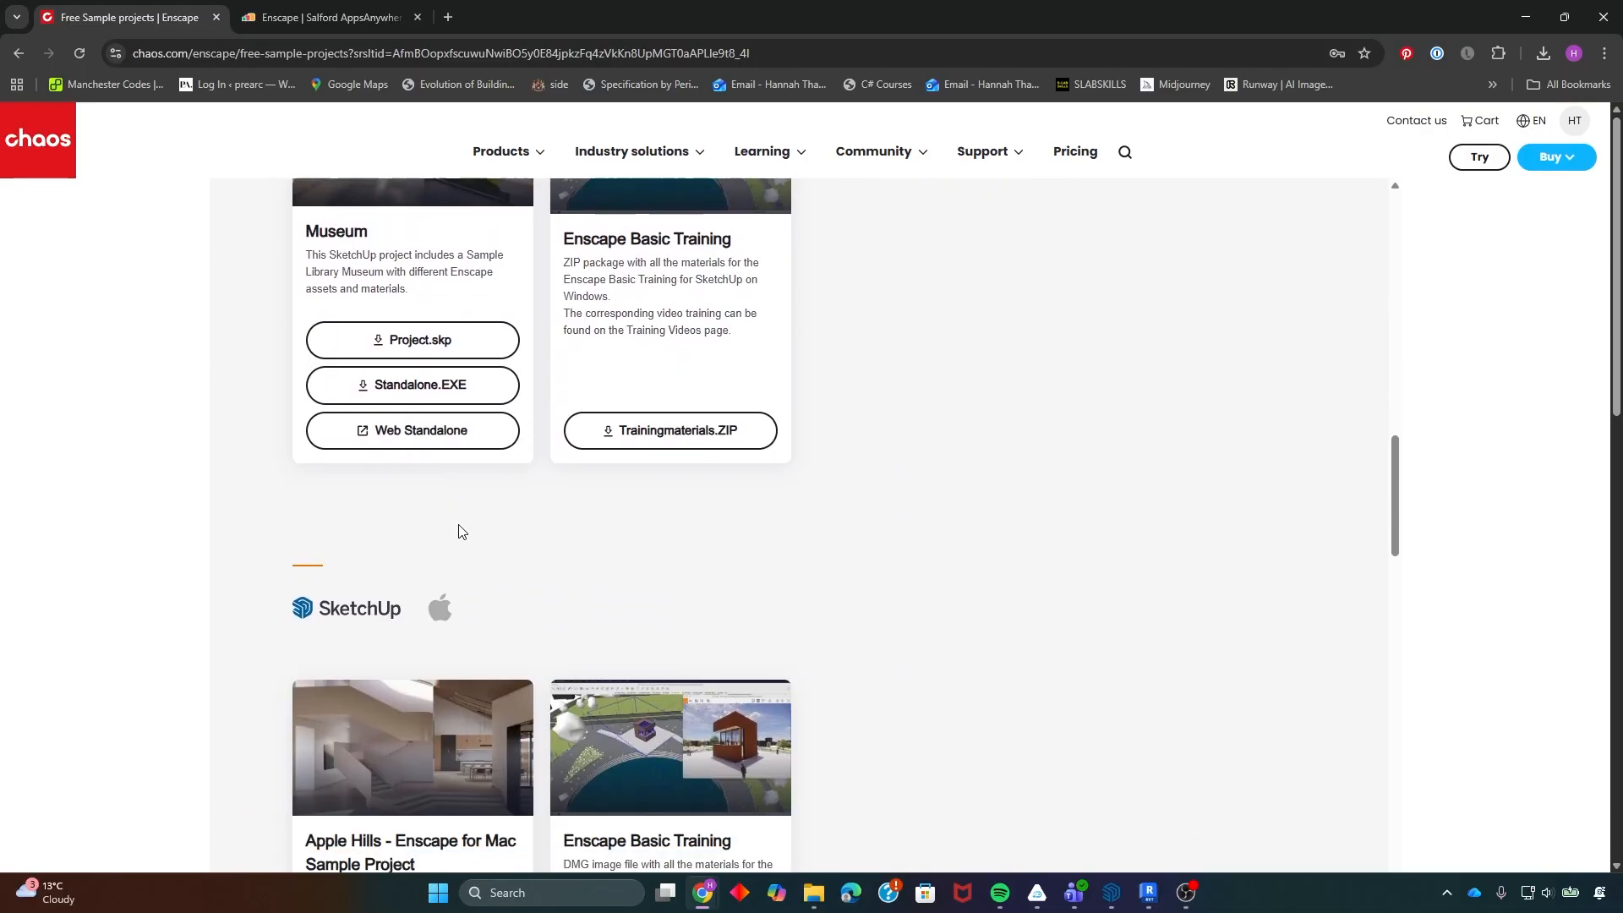
pyautogui.scroll(-2, 459, 531)
pyautogui.scroll(-10, 462, 541)
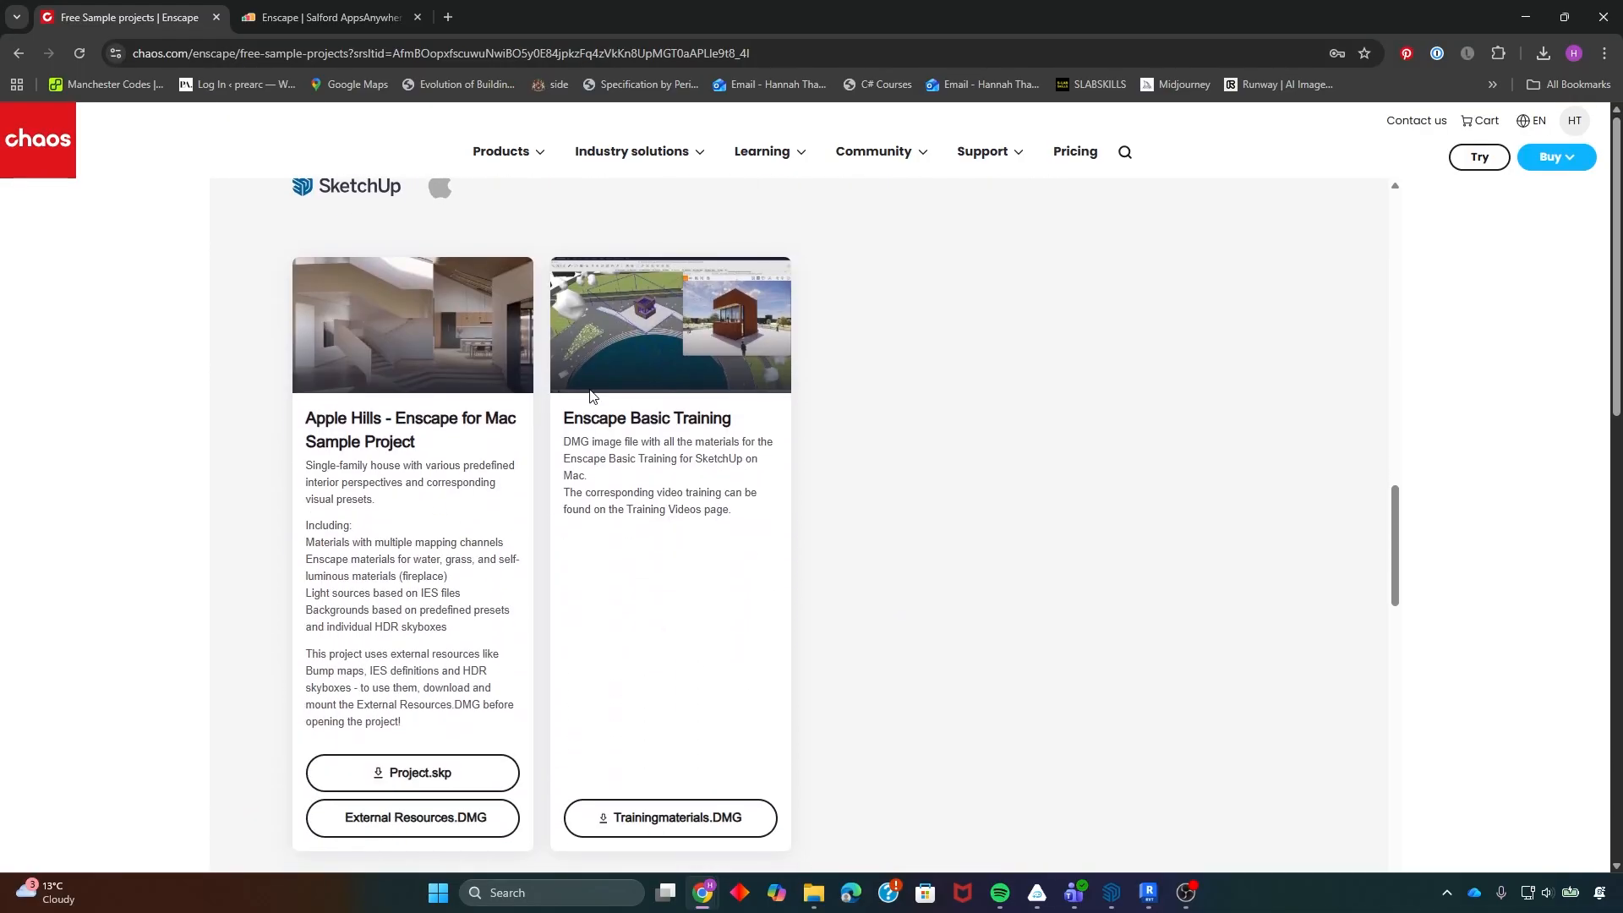
pyautogui.scroll(-12, 499, 525)
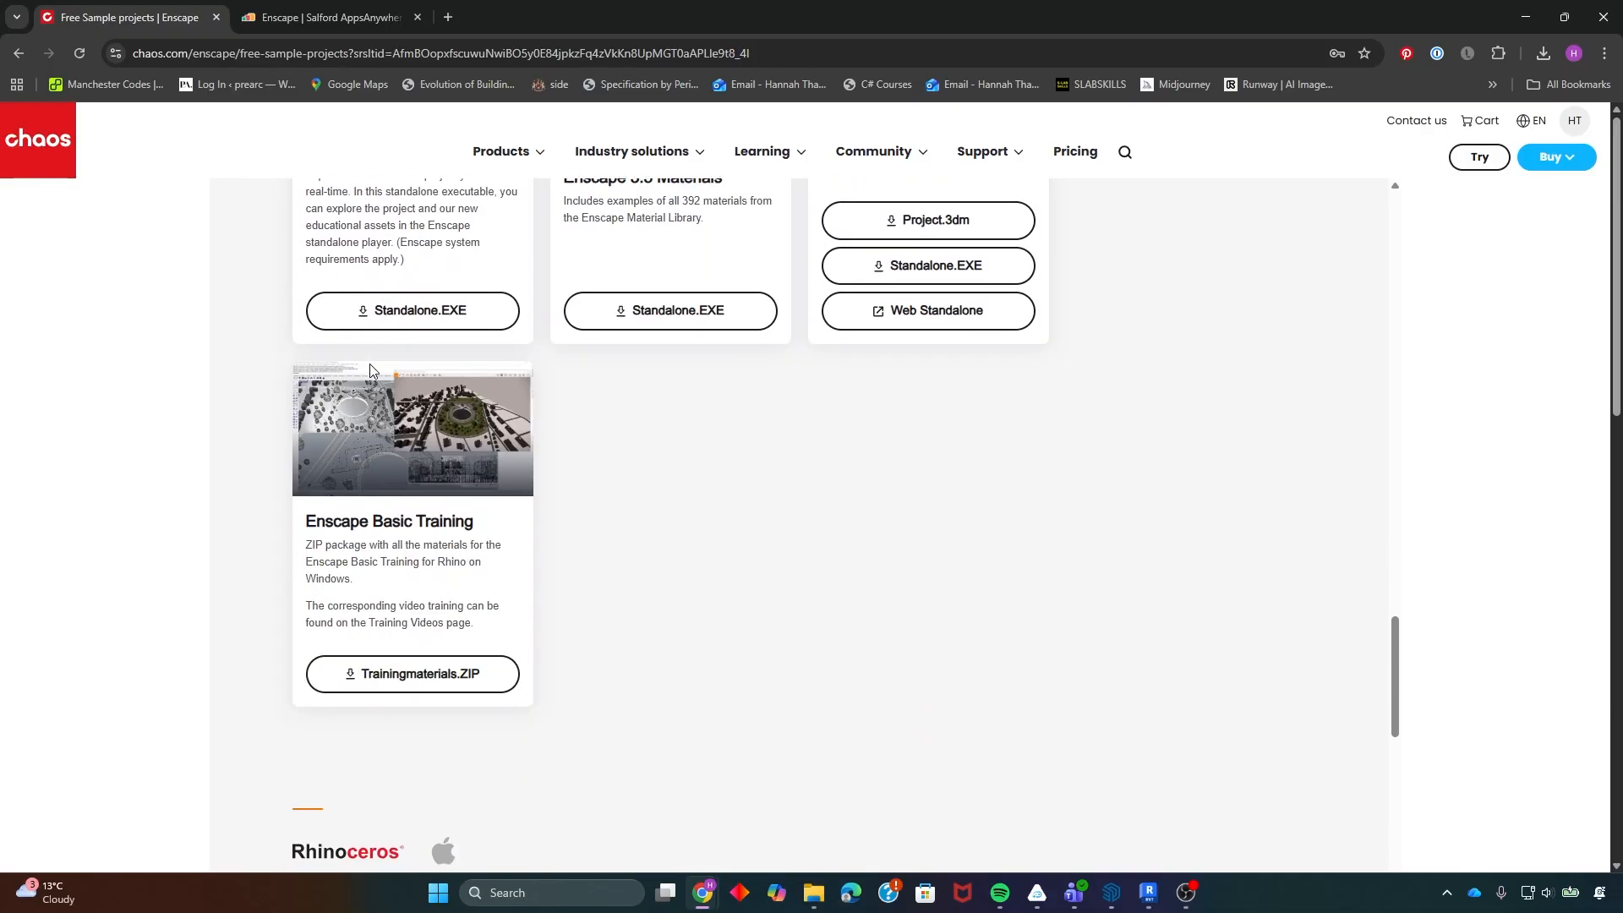
pyautogui.scroll(-9, 577, 582)
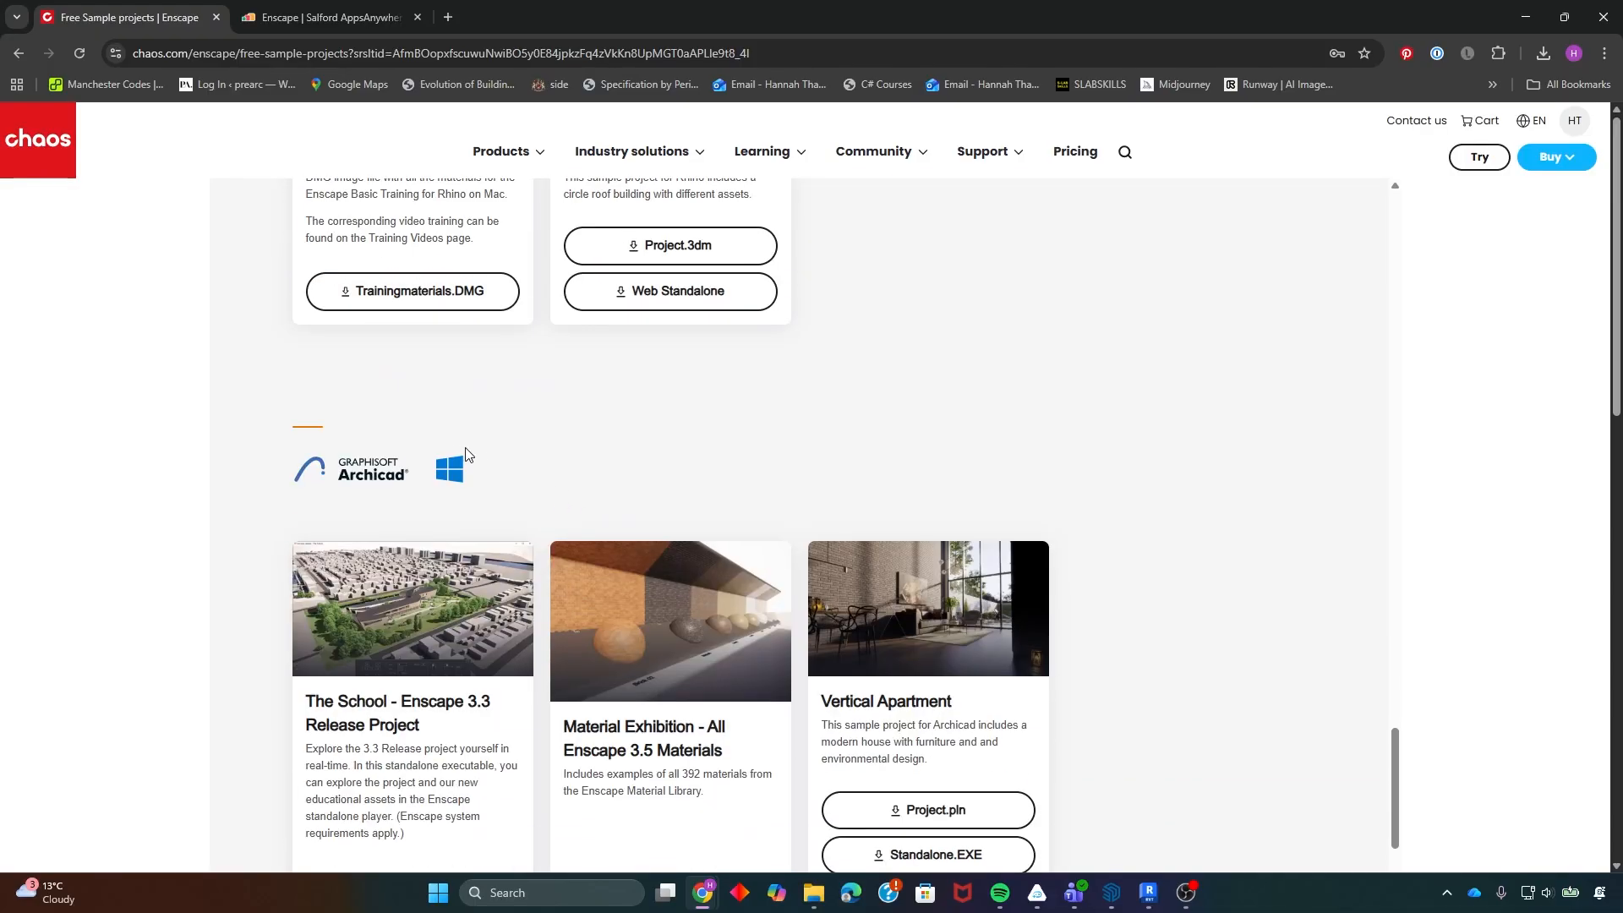
pyautogui.scroll(-13, 580, 514)
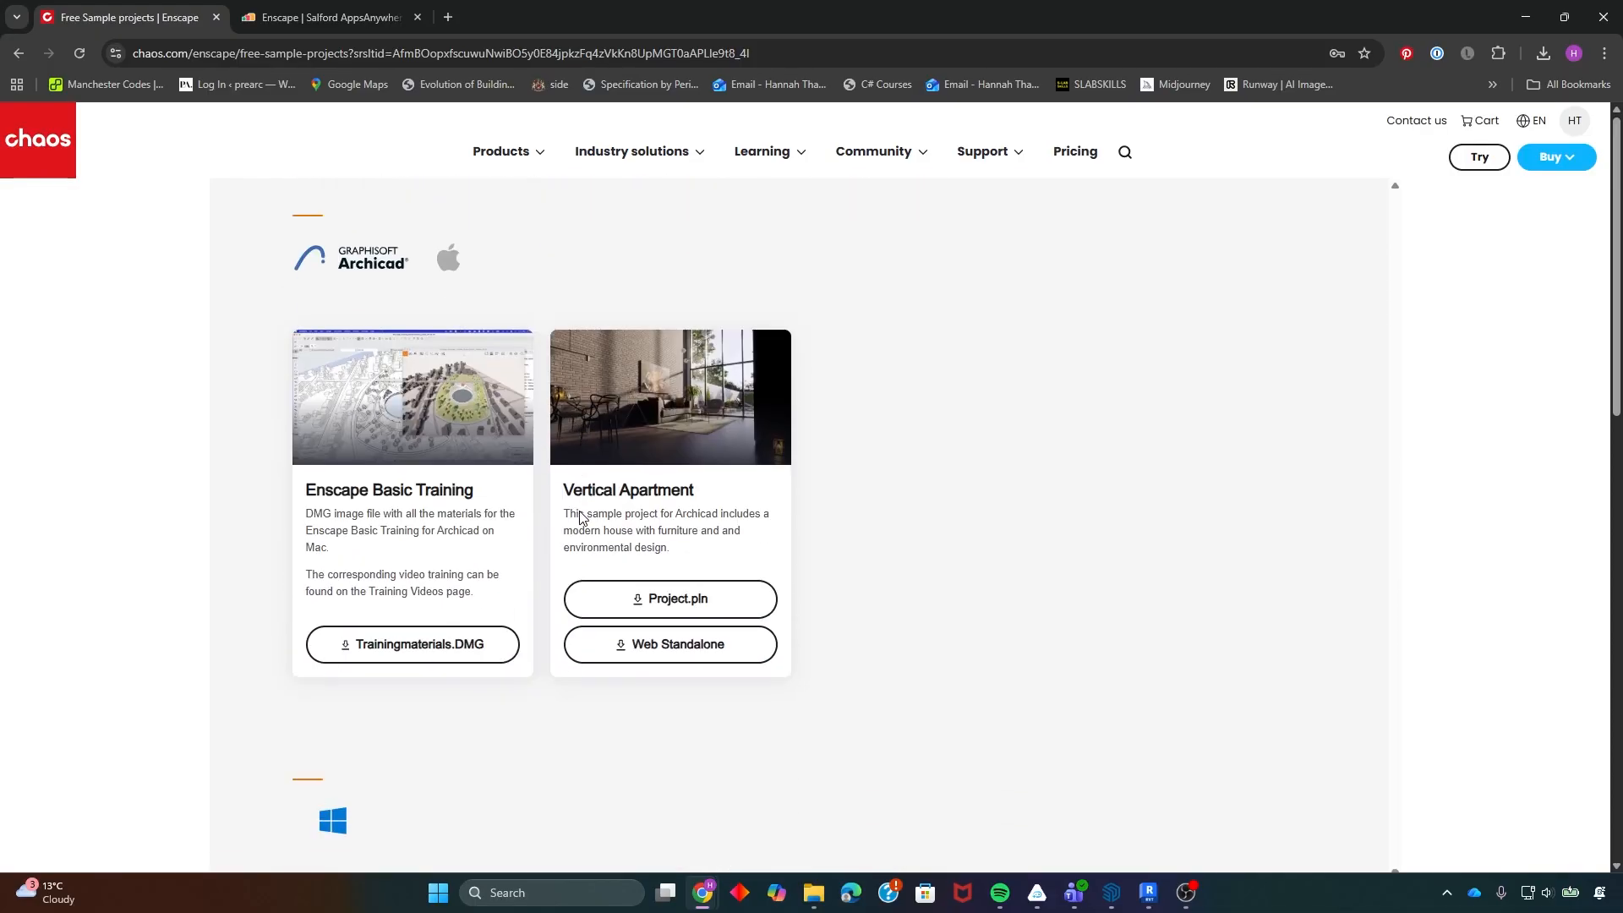
pyautogui.scroll(7, 585, 513)
pyautogui.scroll(-18, 594, 518)
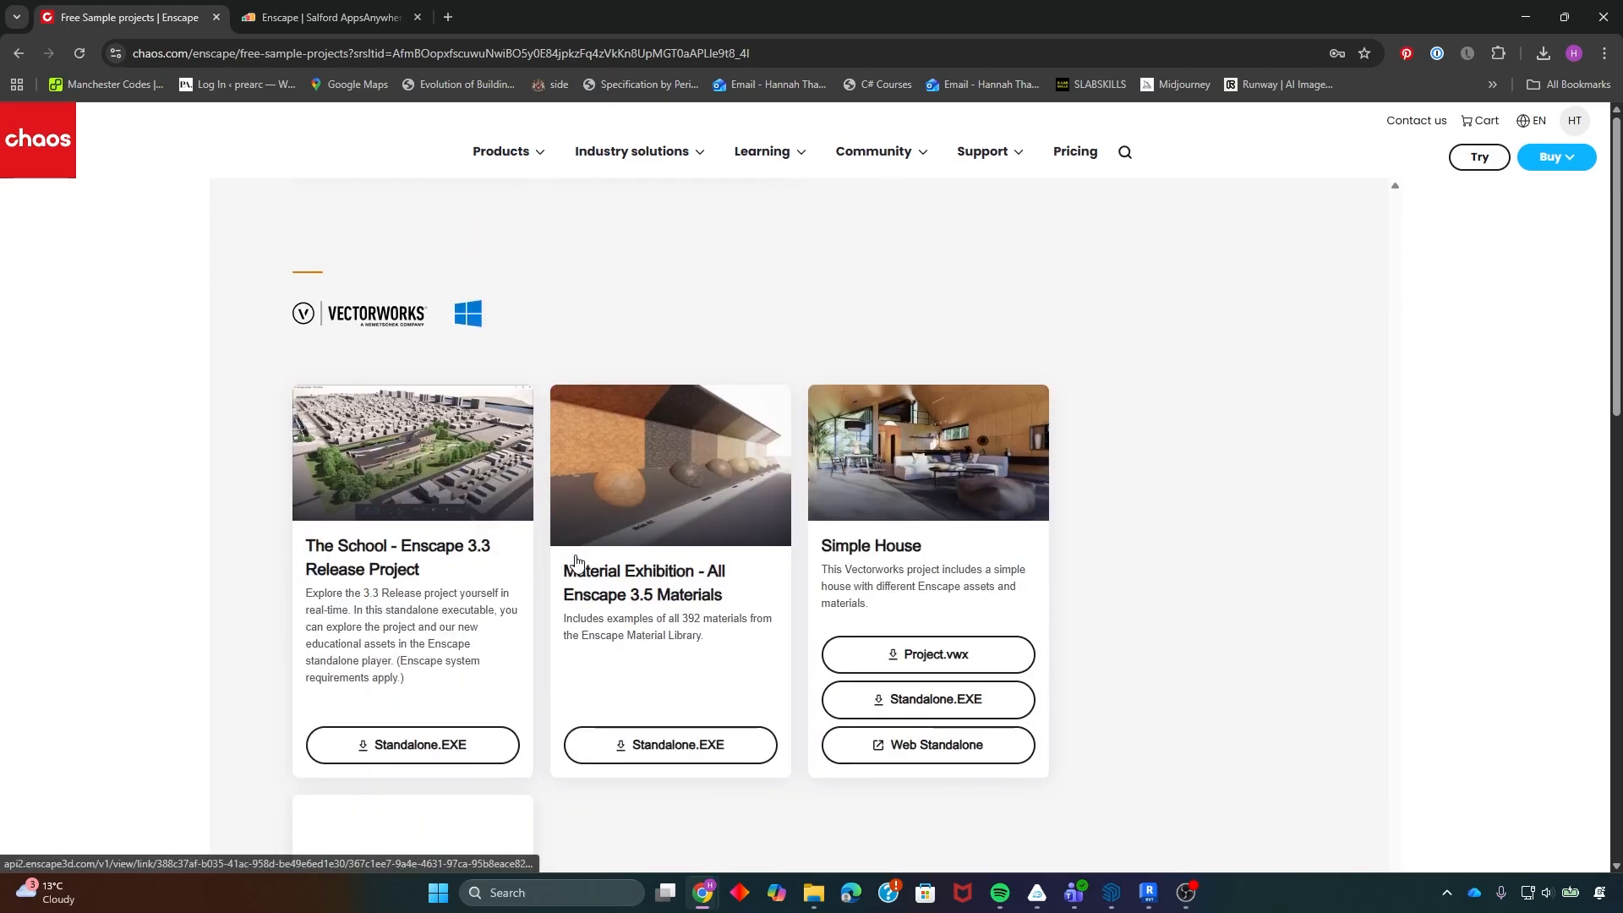
# - Go back through the Rhinoceros and SketchUp sample projects to the Autodesk Revit section
pyautogui.scroll(15, 757, 558)
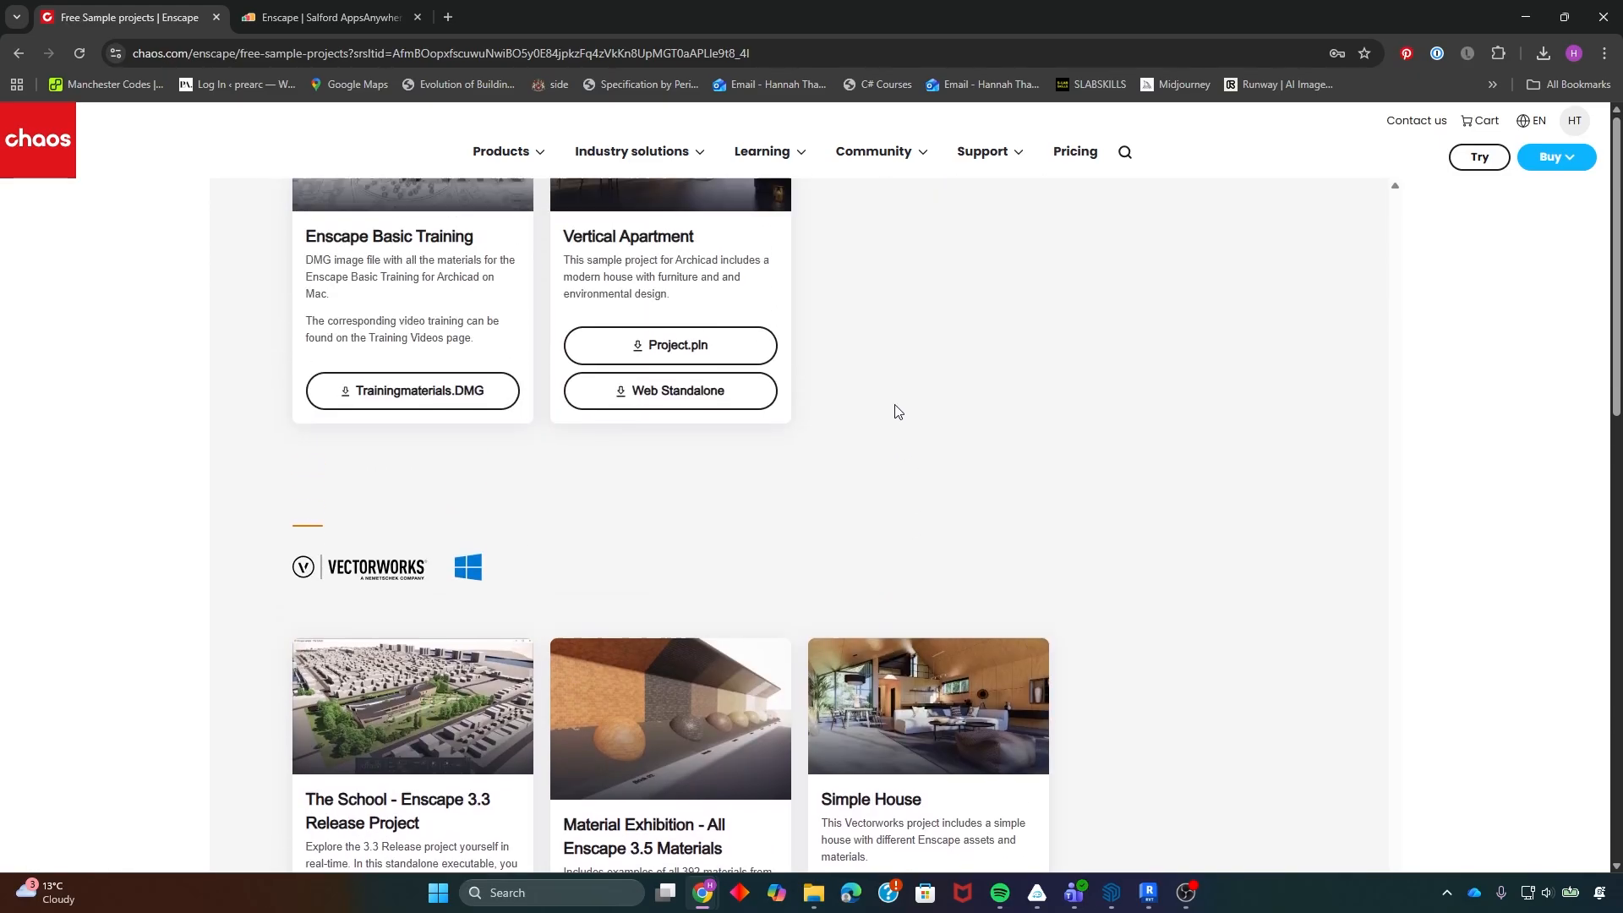
pyautogui.scroll(13, 677, 626)
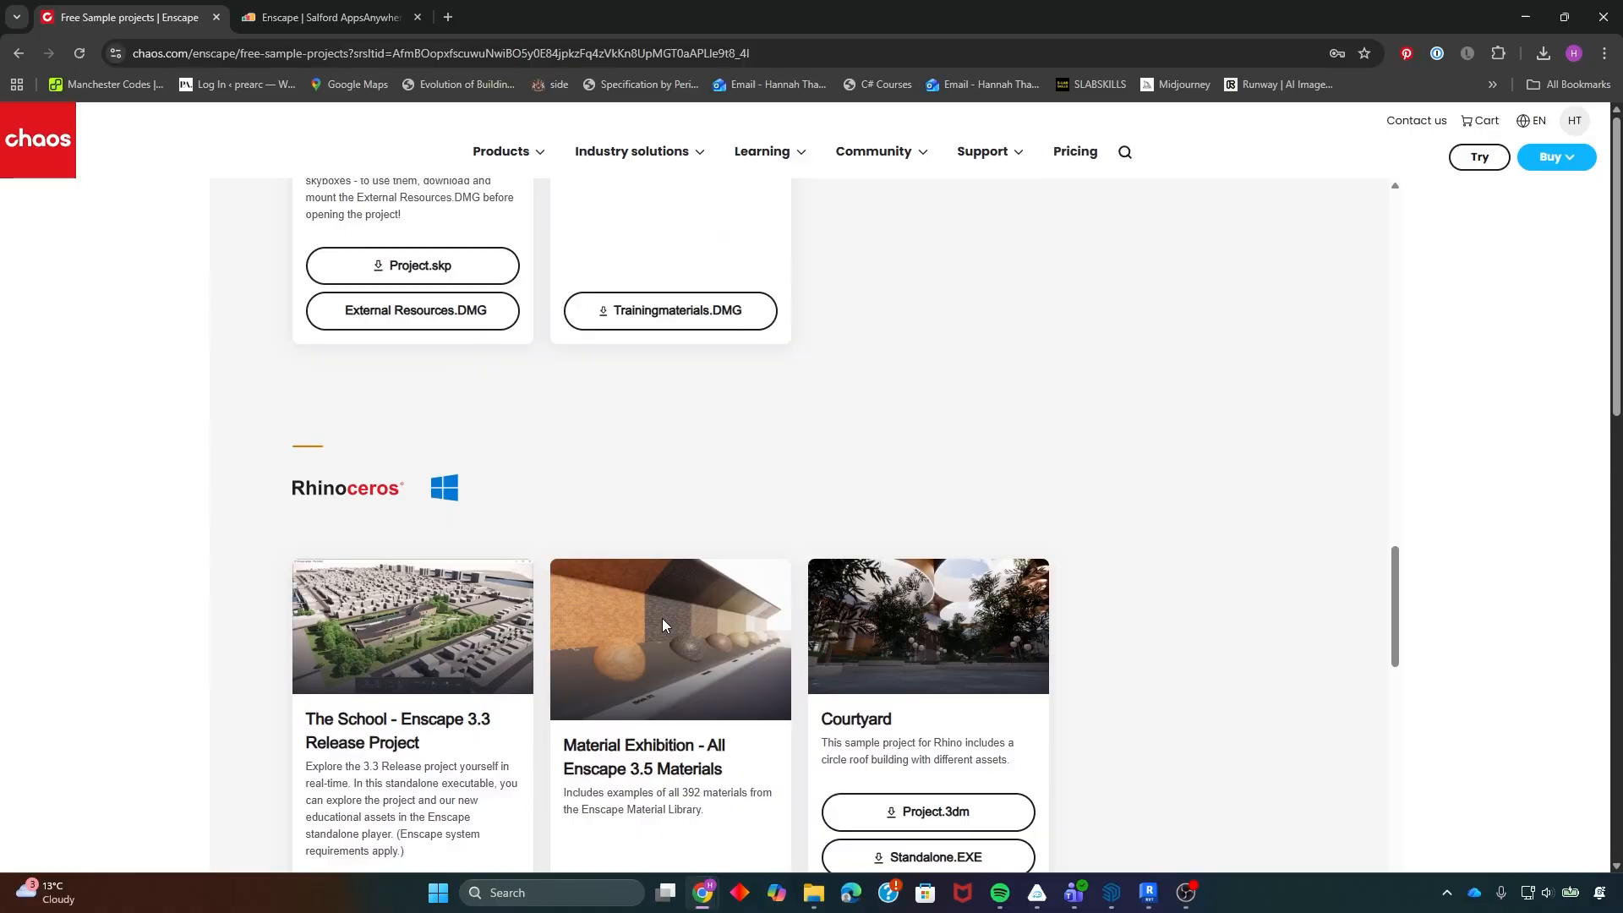
pyautogui.scroll(-3, 642, 749)
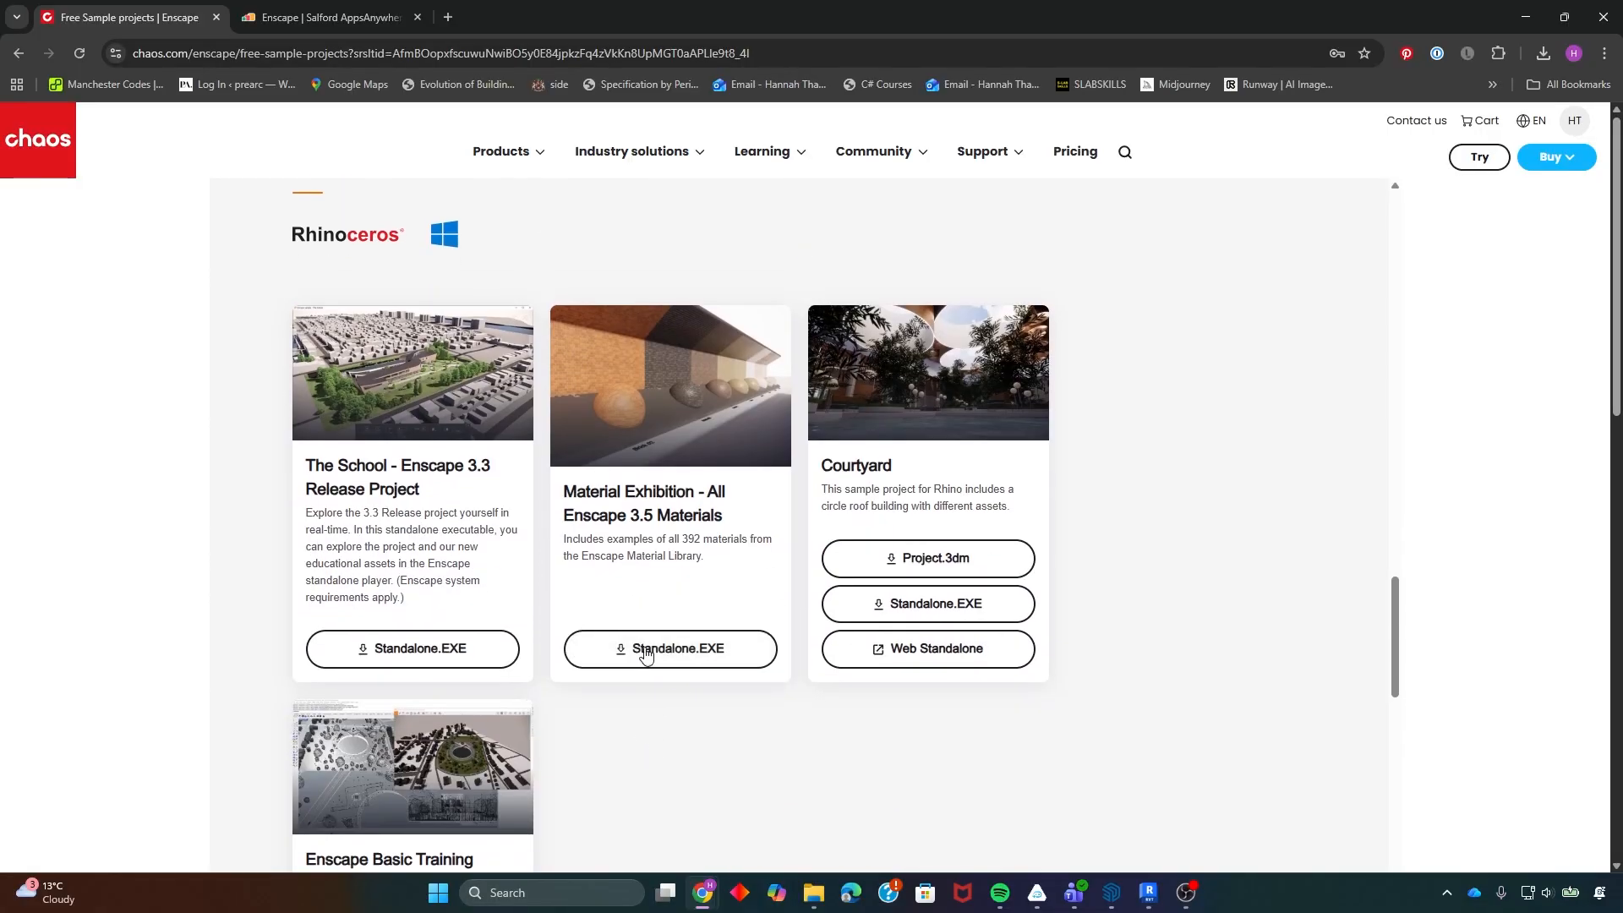
pyautogui.scroll(9, 525, 507)
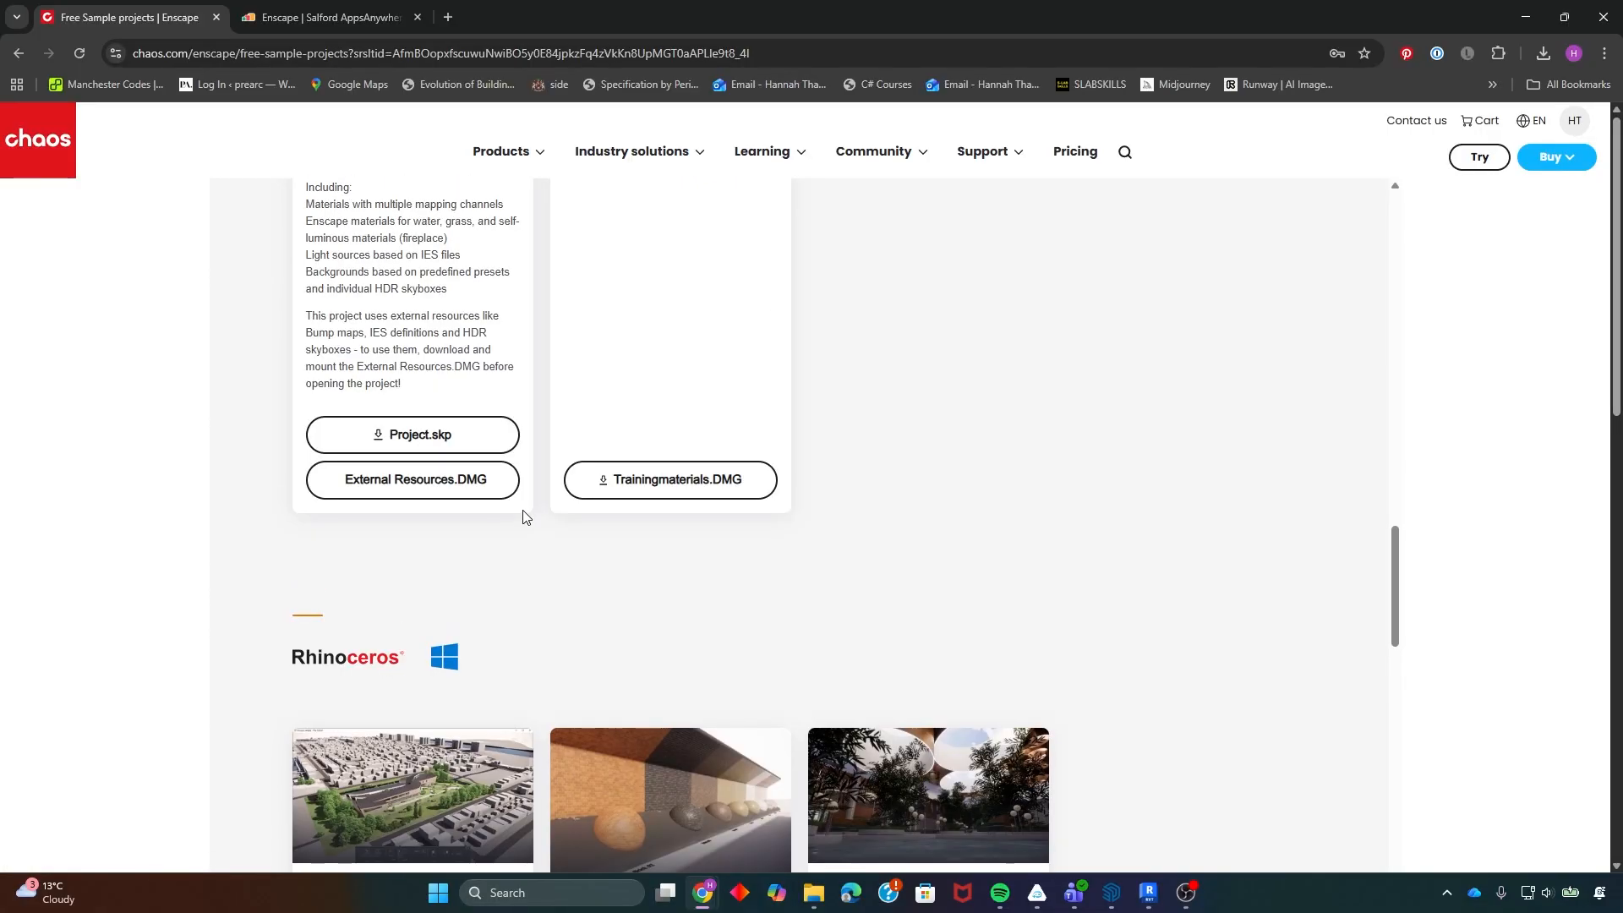
pyautogui.scroll(8, 526, 480)
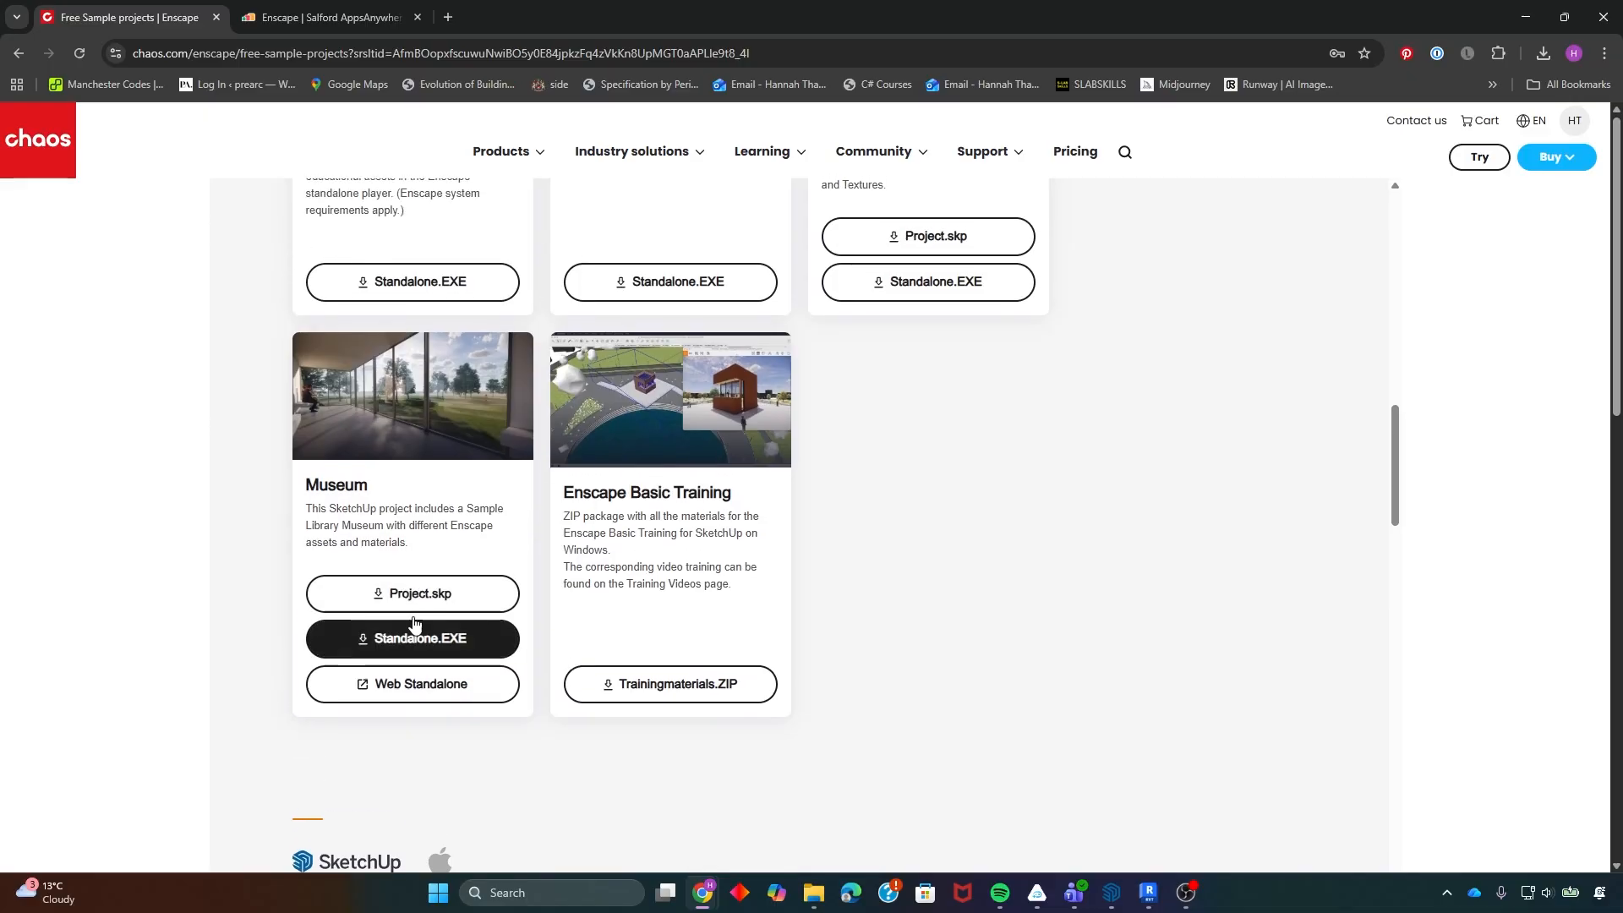
pyautogui.scroll(10, 427, 612)
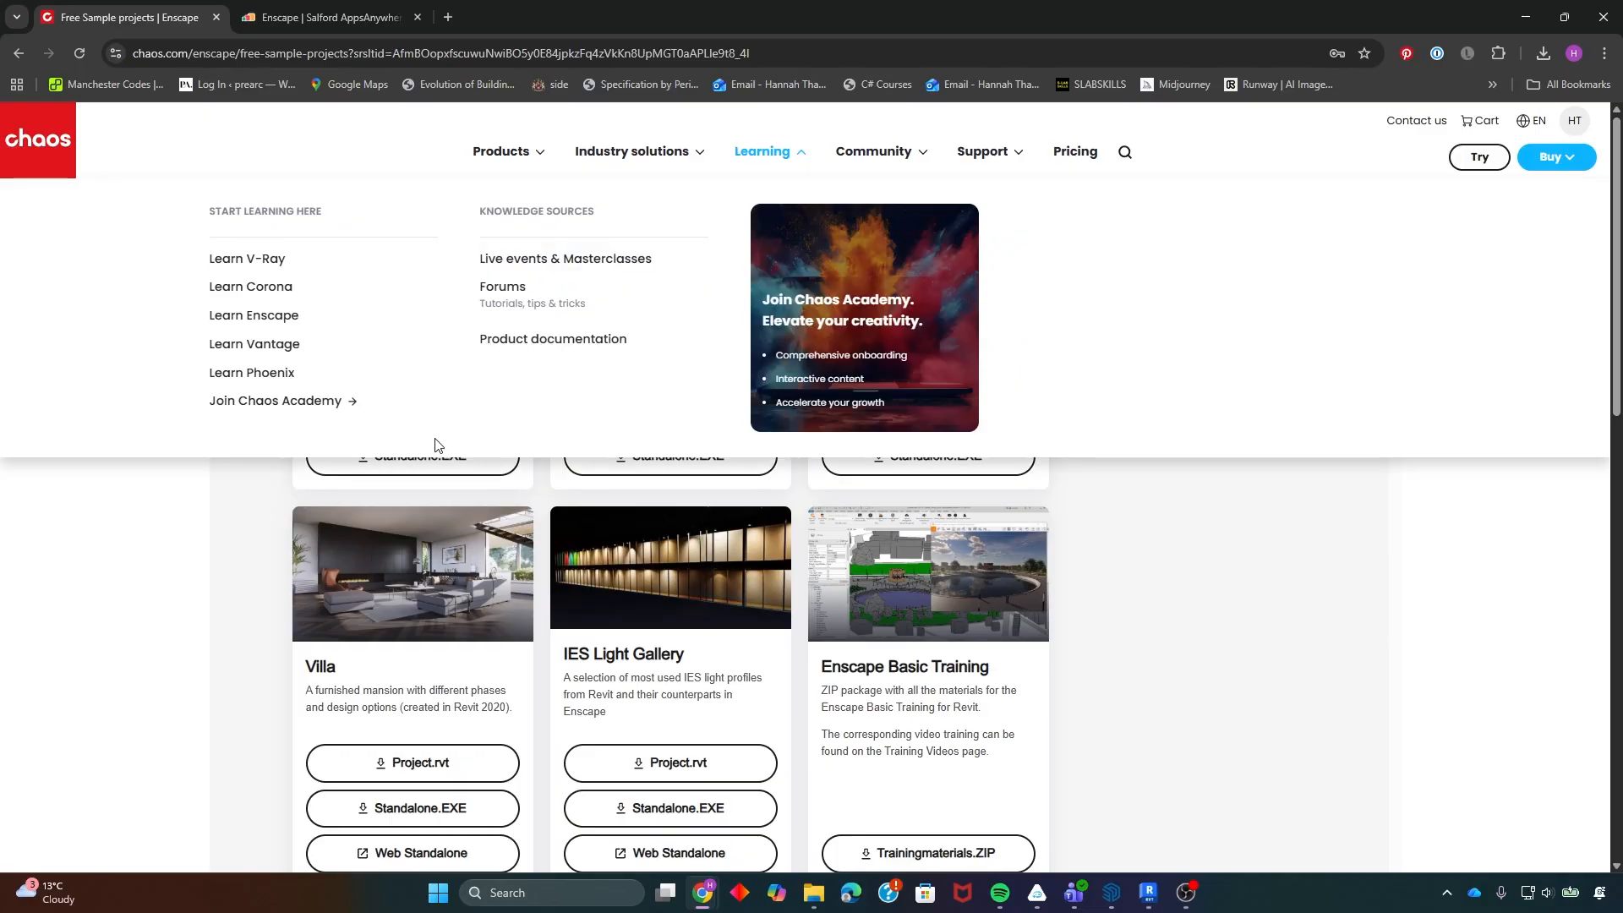
pyautogui.scroll(3, 427, 609)
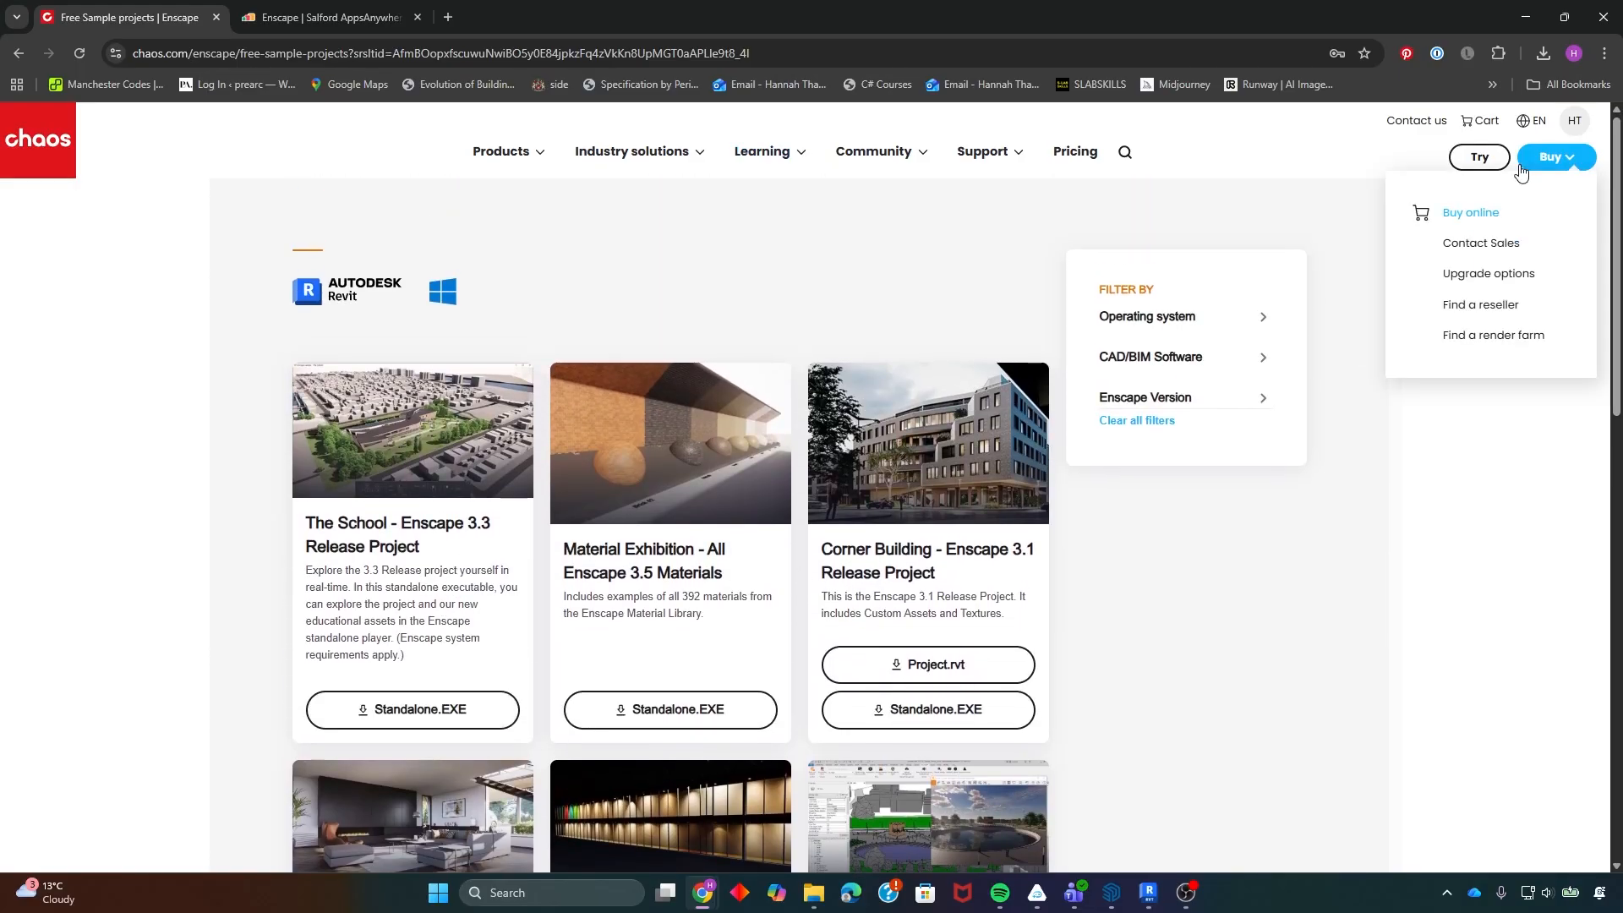
# - Switch to Revit and take a closer look at the corner building model in the 01 Starting View
pyautogui.click(1526, 19)
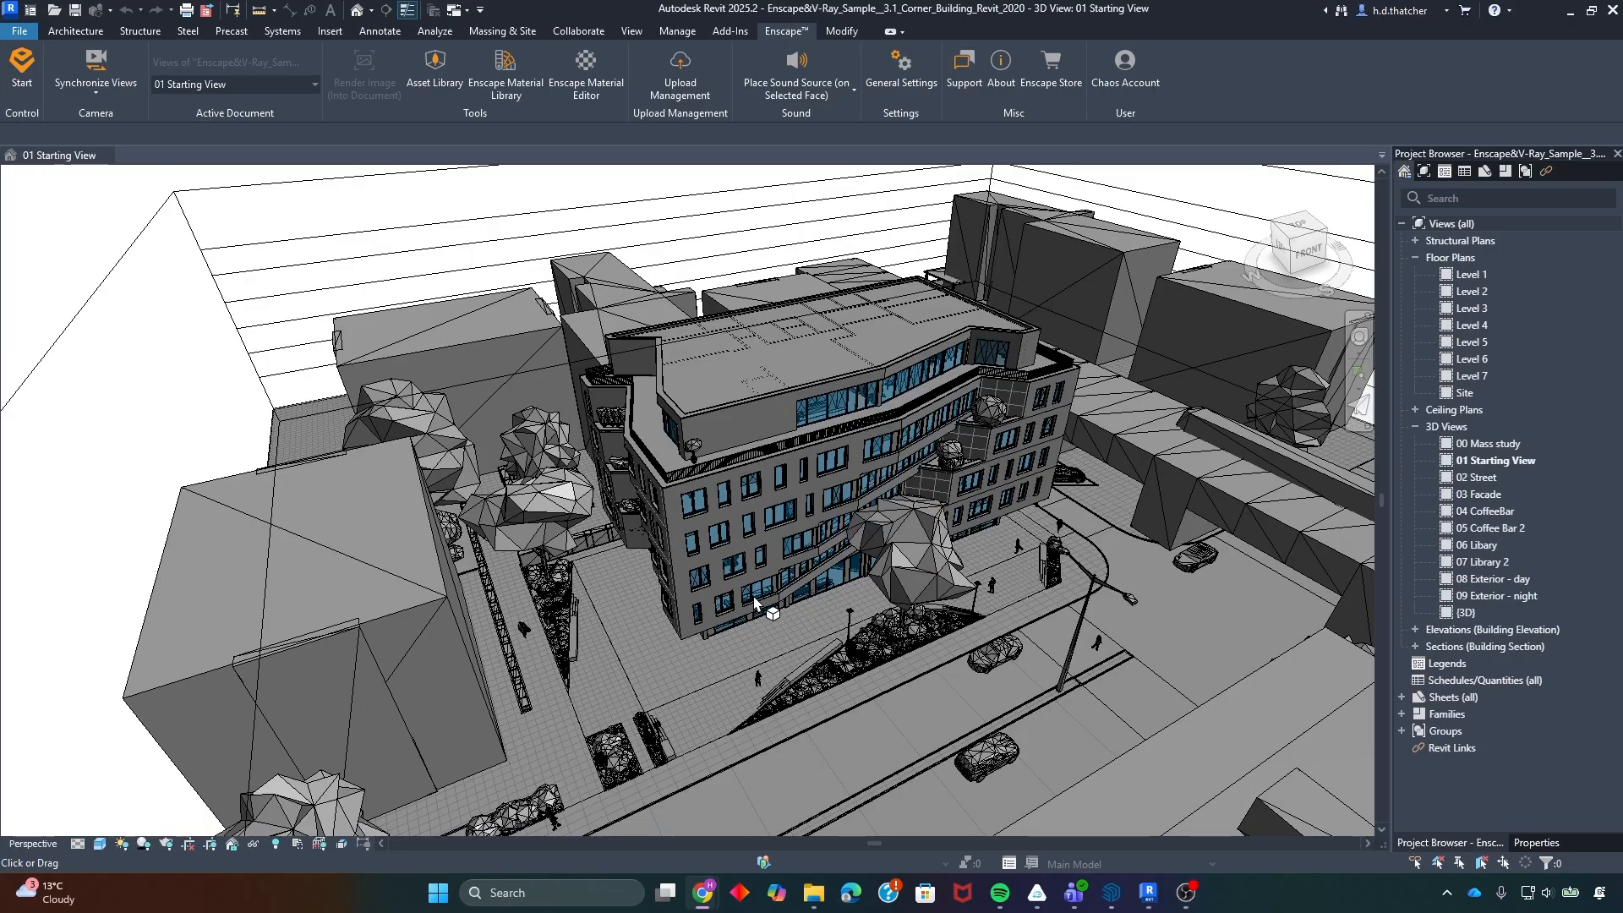
pyautogui.scroll(2, 753, 596)
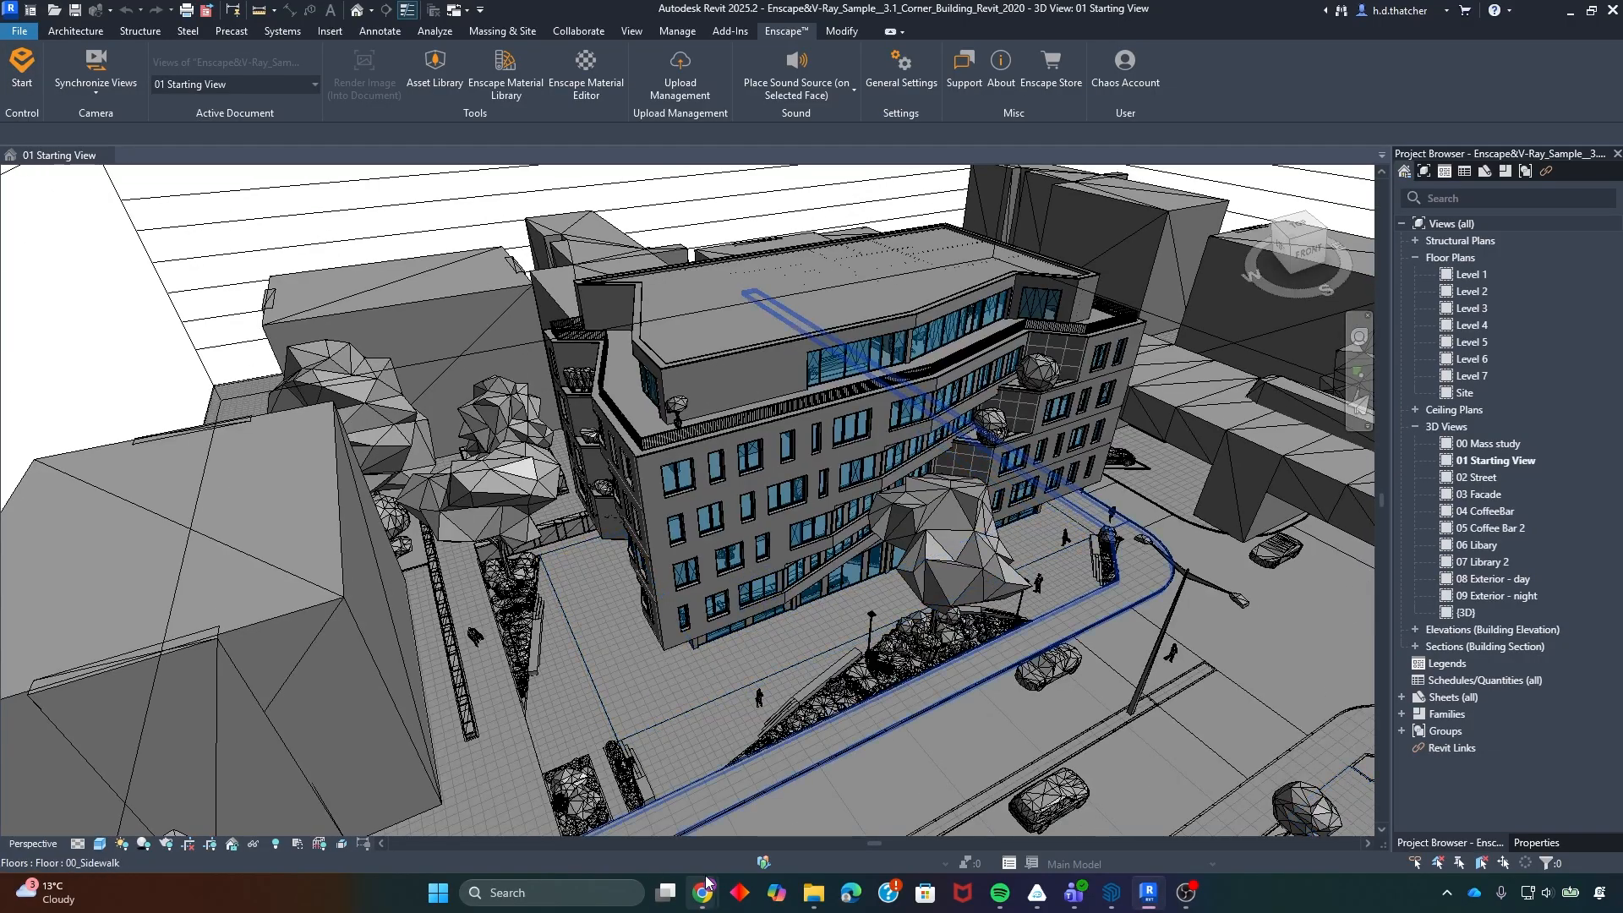
# - Switch to File Explorer and open the FIRST_Readme-Relocate_Custom_Assets PDF from the 3.1 Corner Building sample folder to read its instructions
pyautogui.click(809, 901)
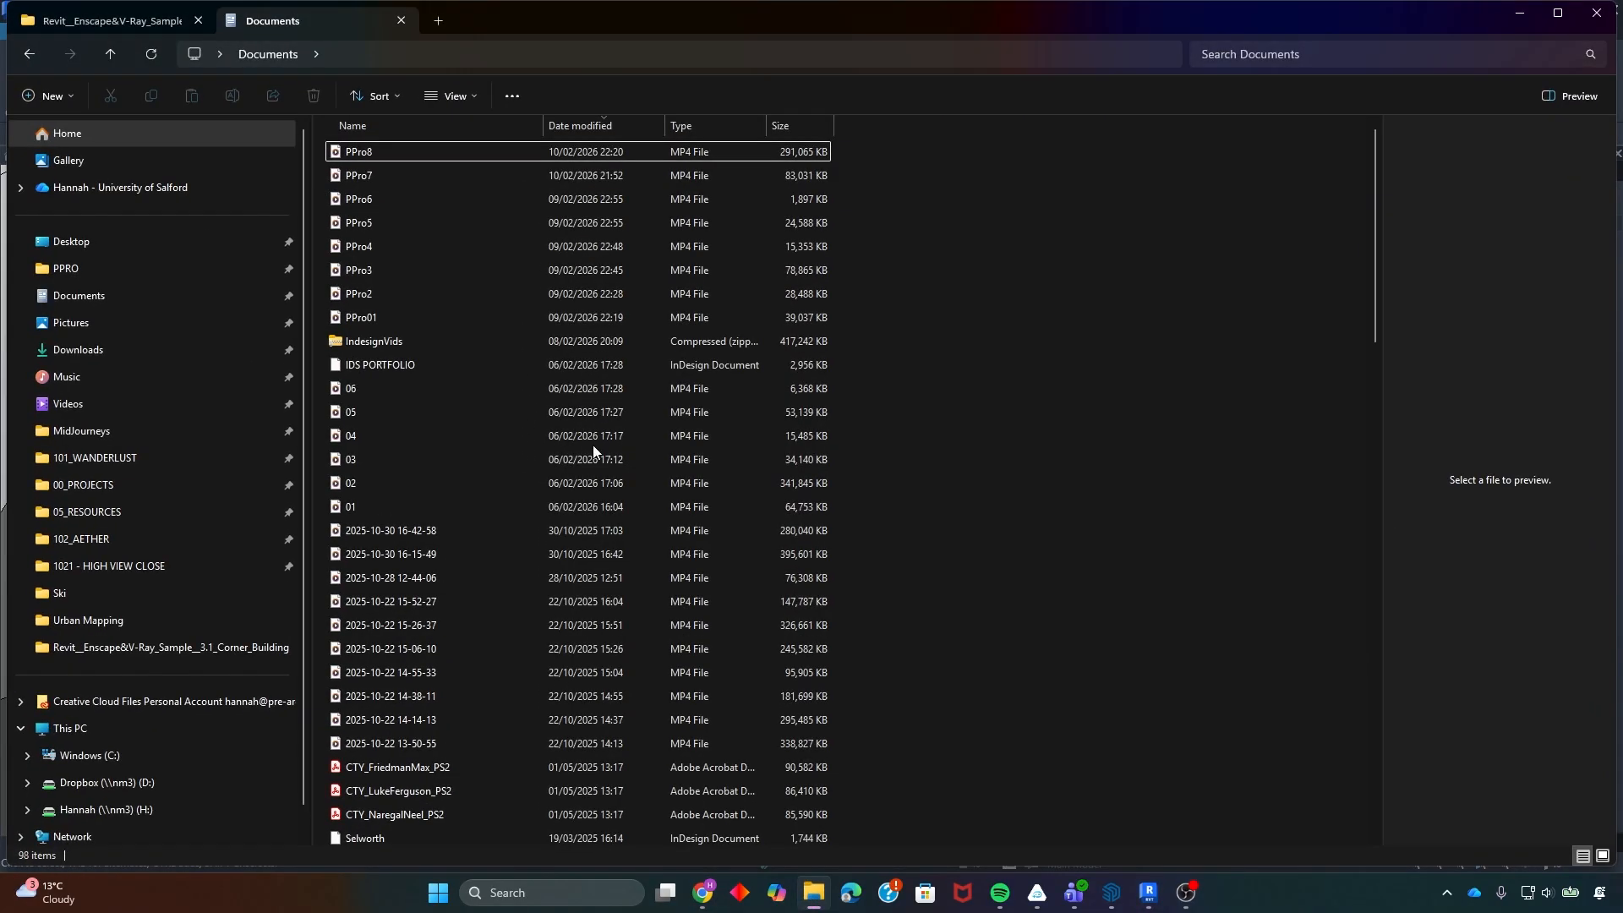
pyautogui.click(140, 18)
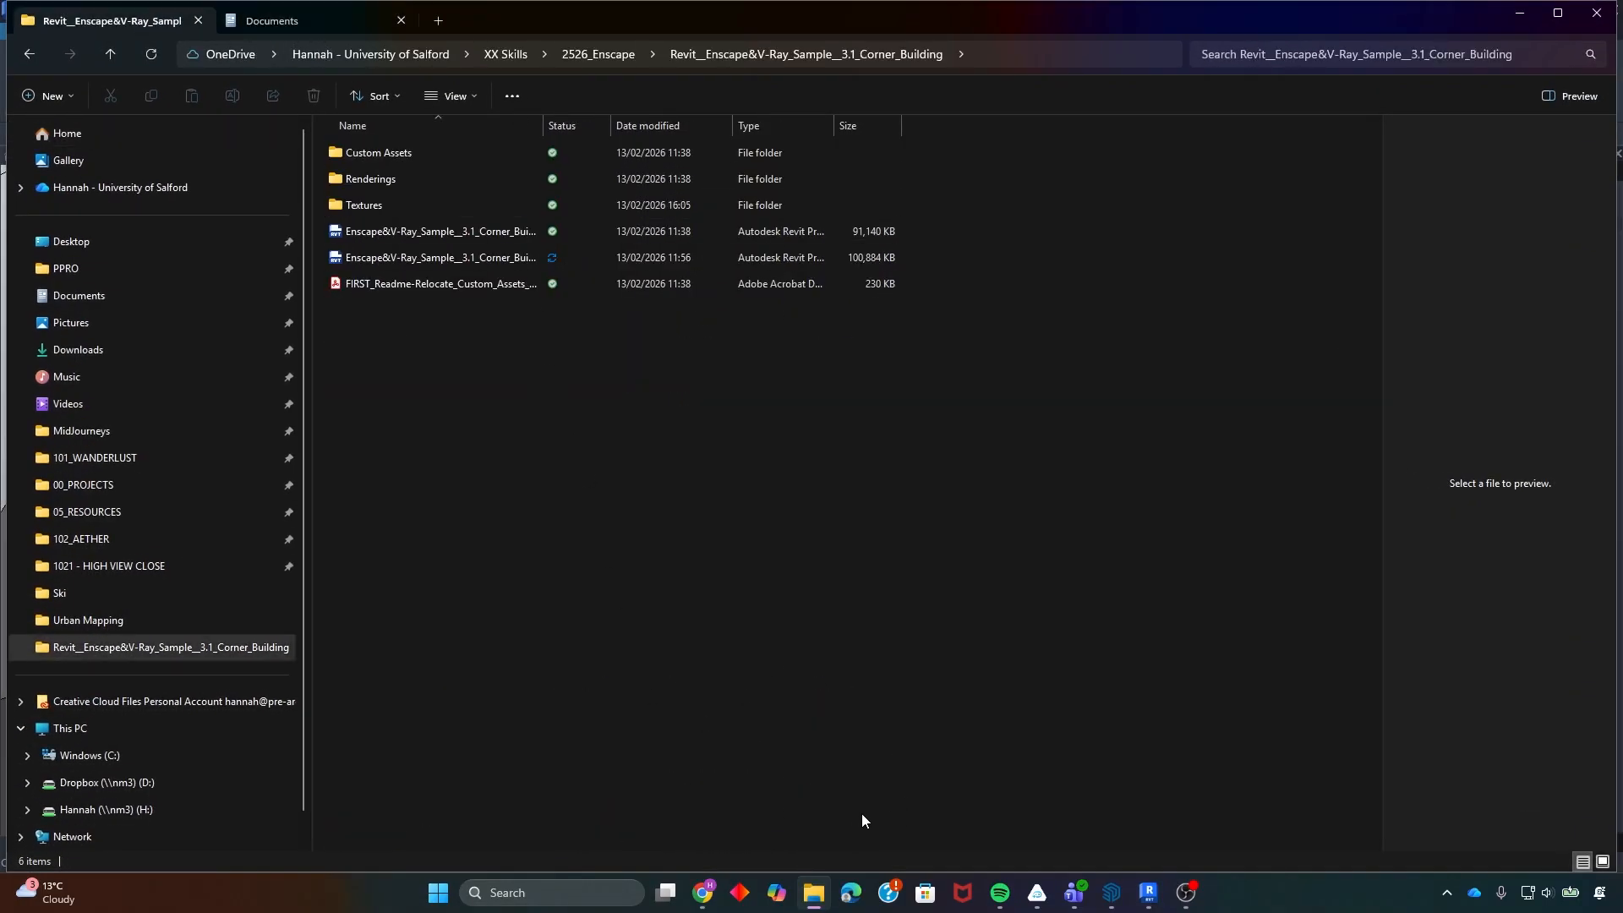
pyautogui.click(372, 284)
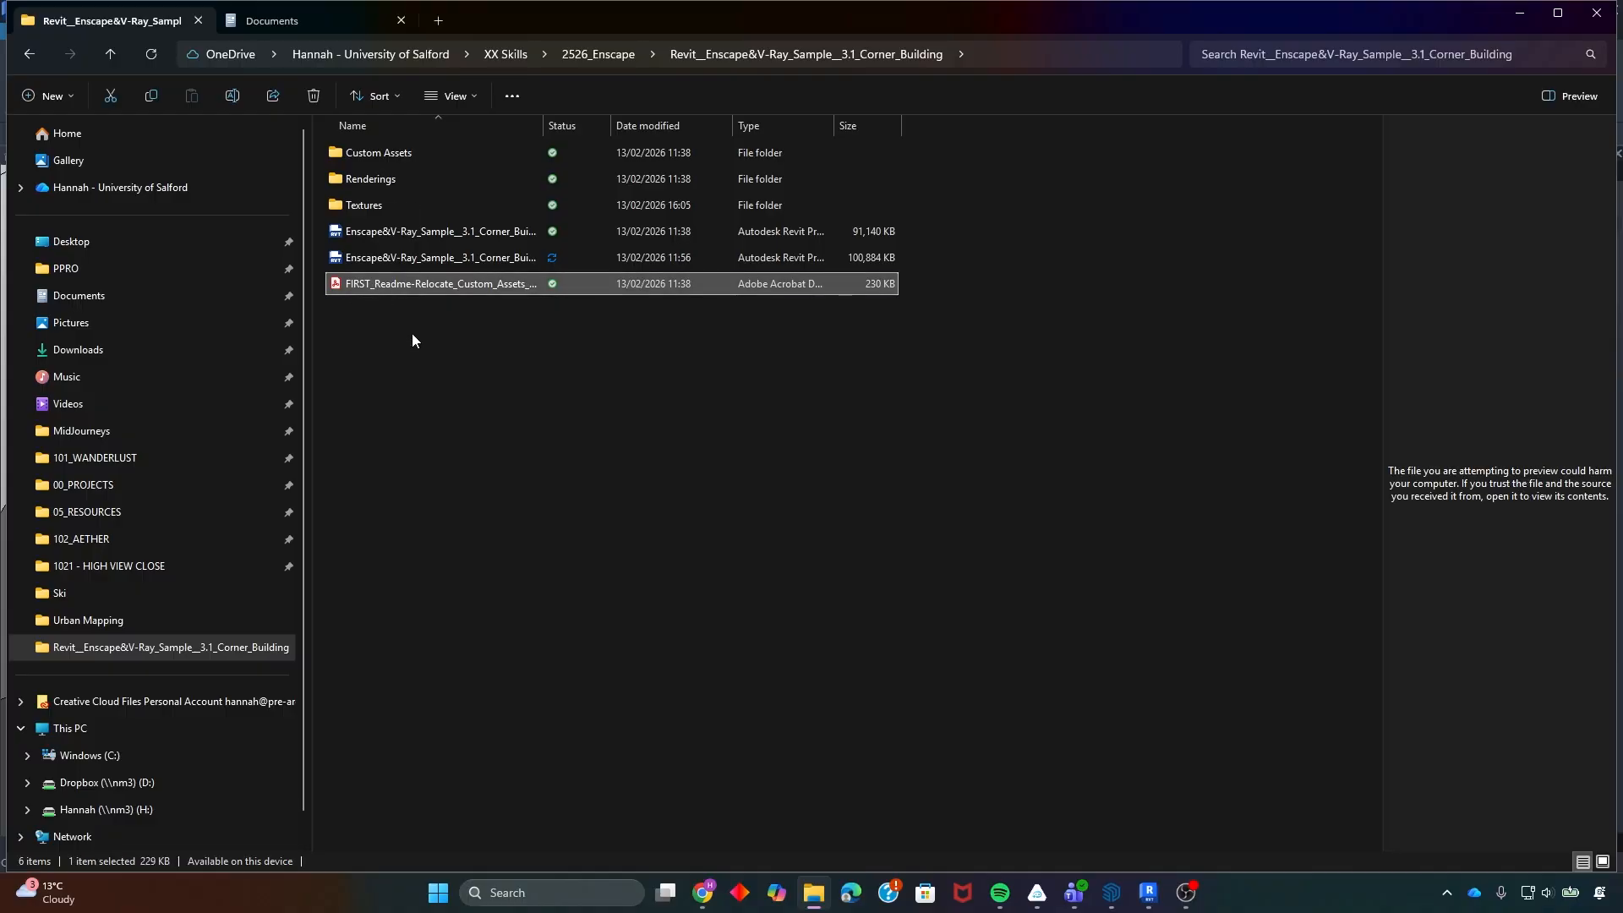
pyautogui.doubleClick(333, 285)
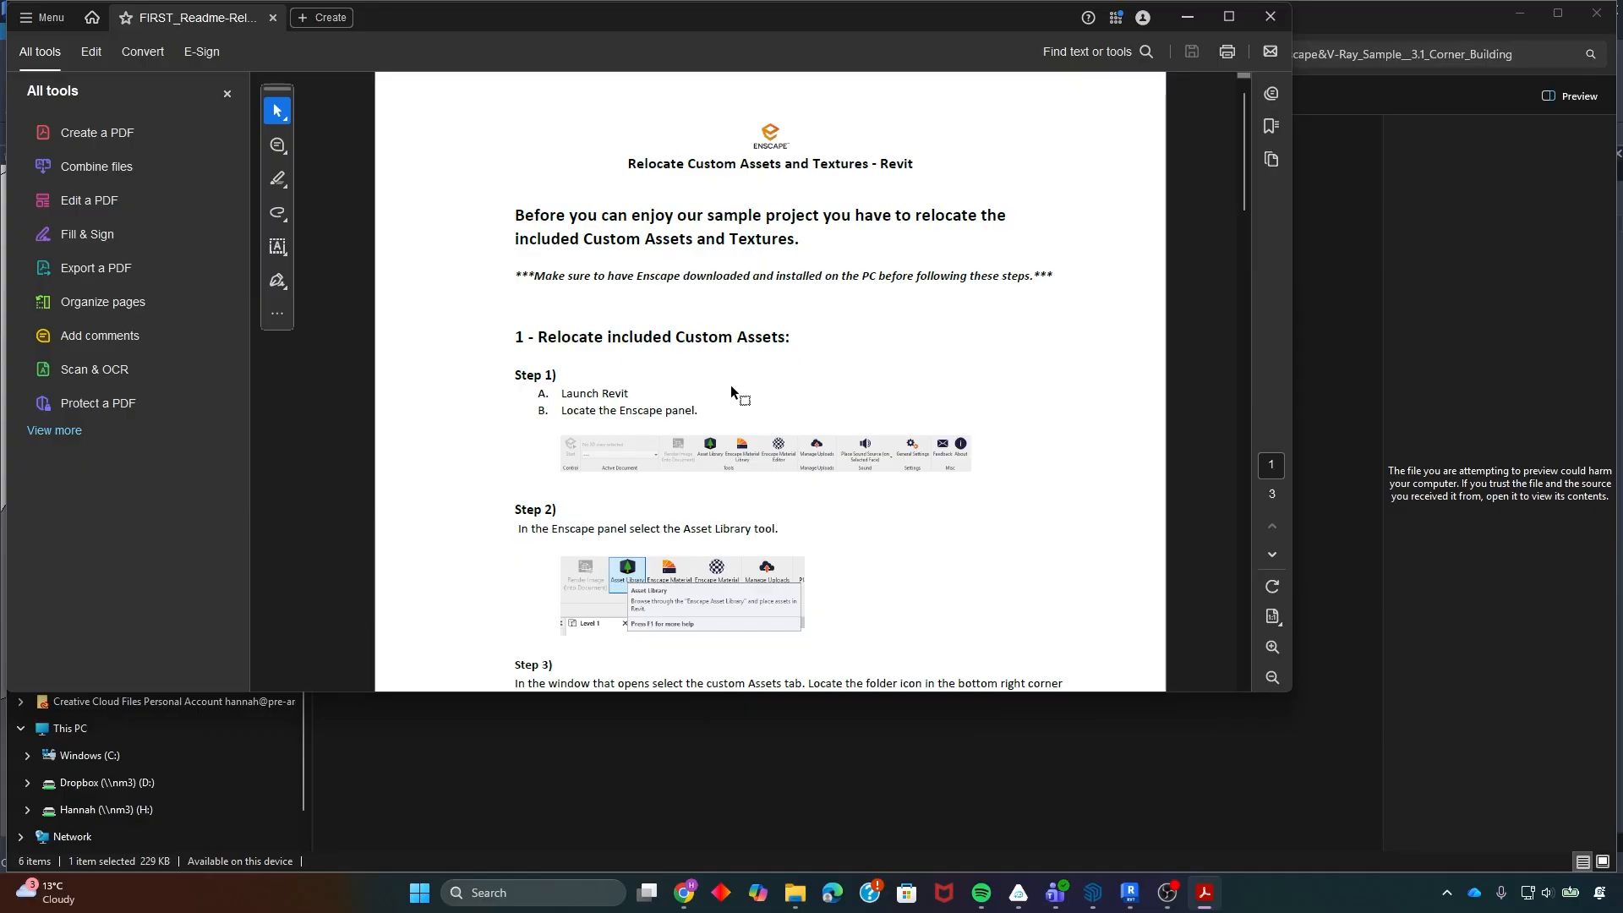
pyautogui.scroll(-1, 633, 344)
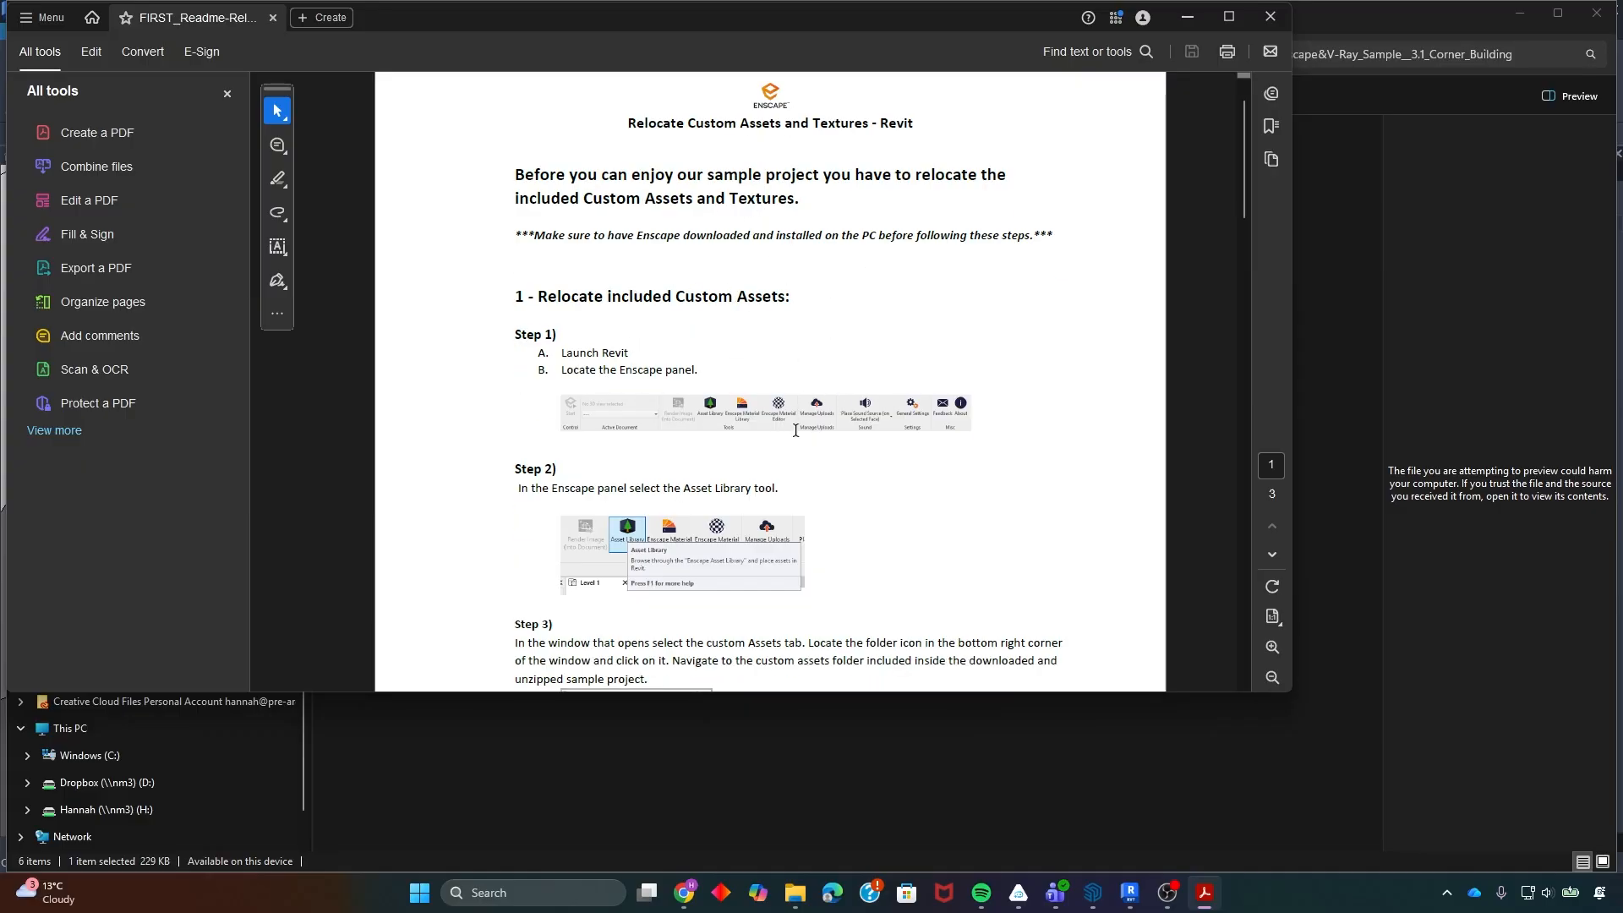
# - Skim the readme's instructions for relocating custom assets, close it and return to the corner building model in Revit
pyautogui.scroll(-5, 664, 533)
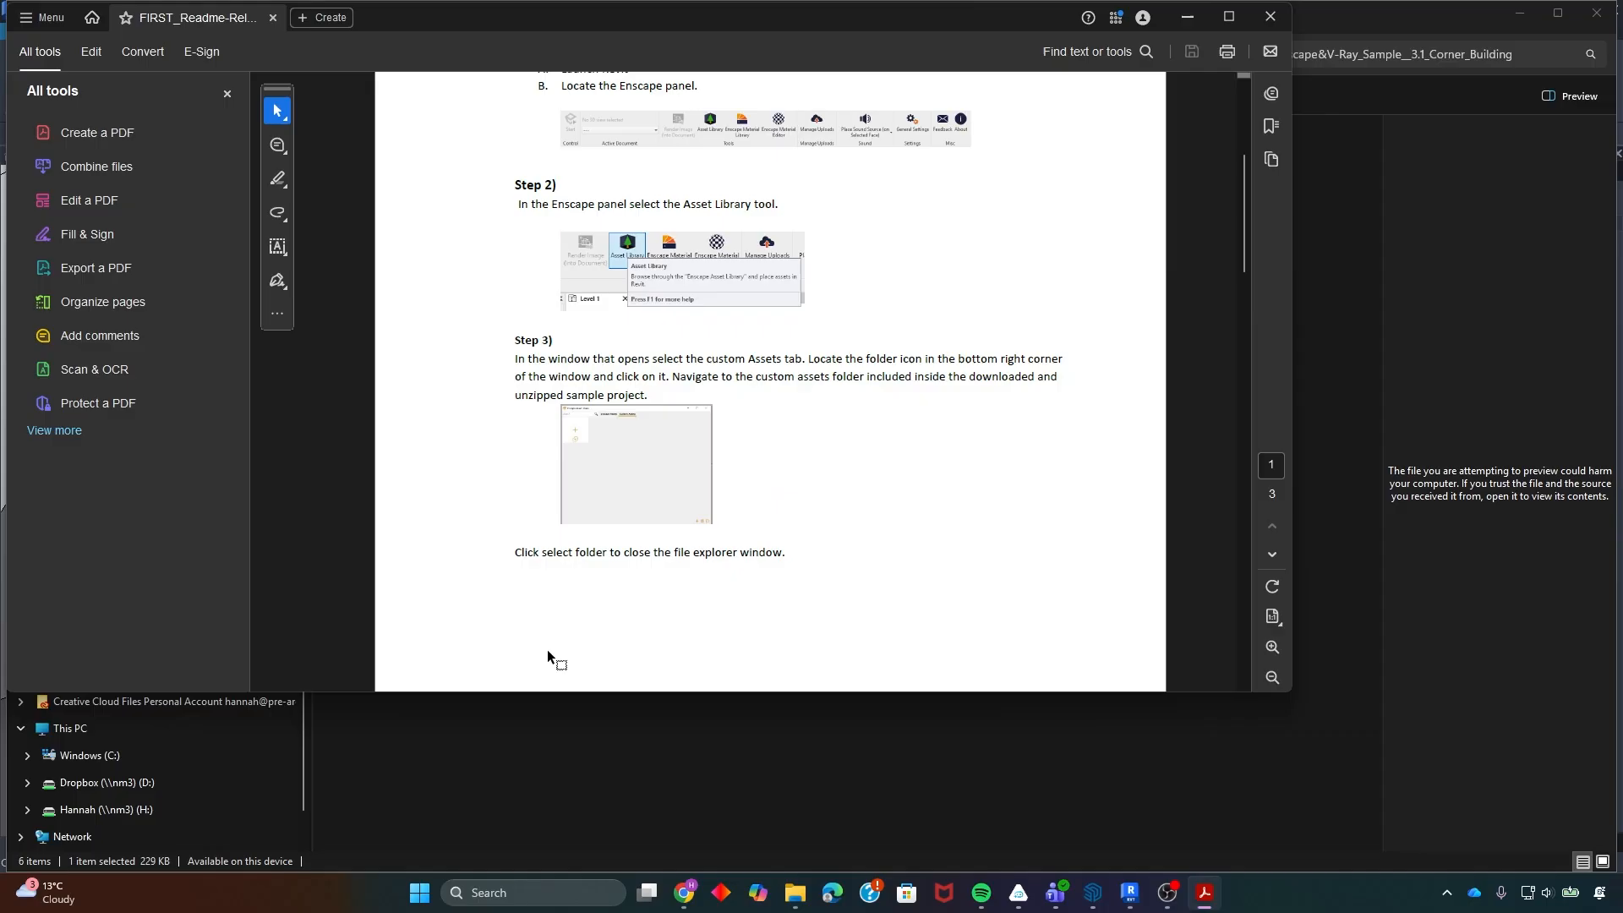
pyautogui.scroll(6, 729, 461)
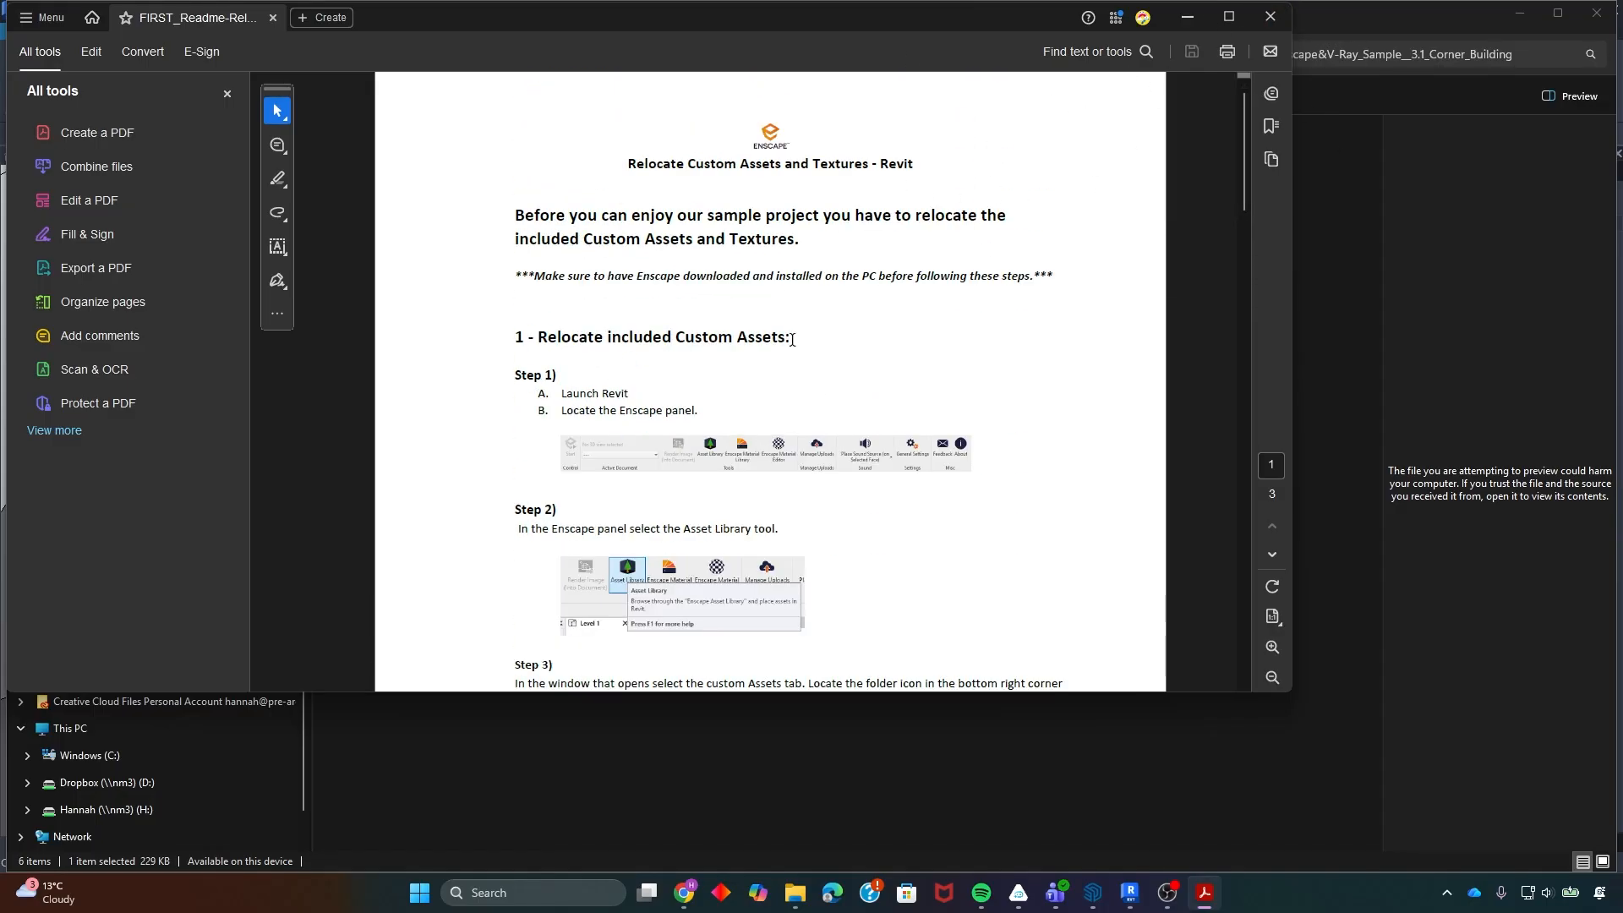
pyautogui.click(1271, 16)
pyautogui.click(355, 305)
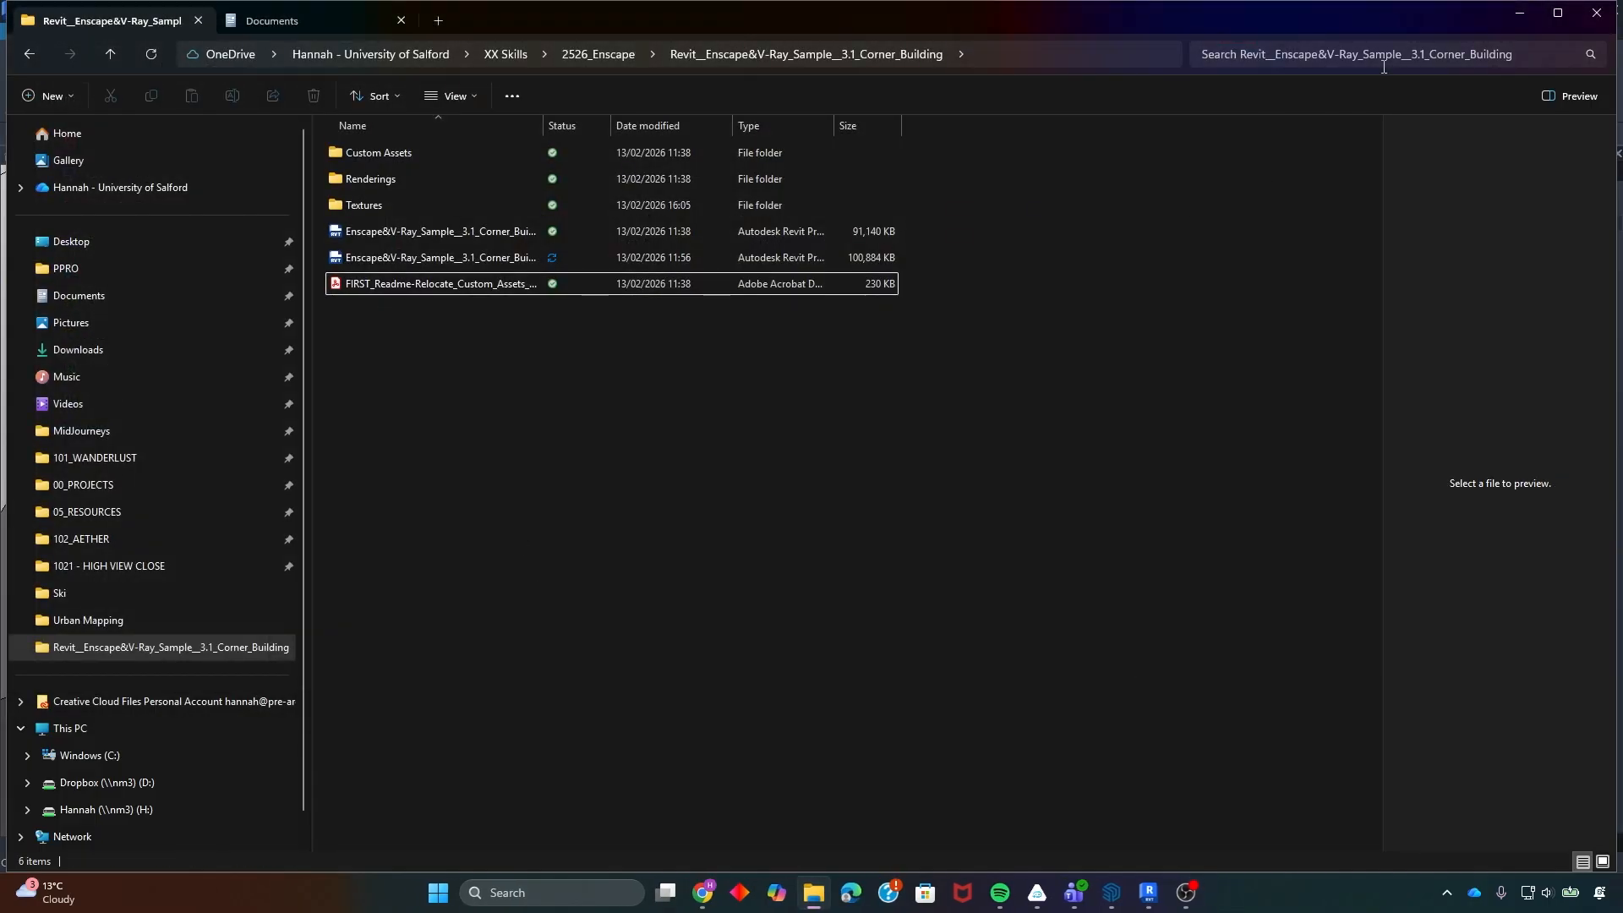
pyautogui.click(1511, 17)
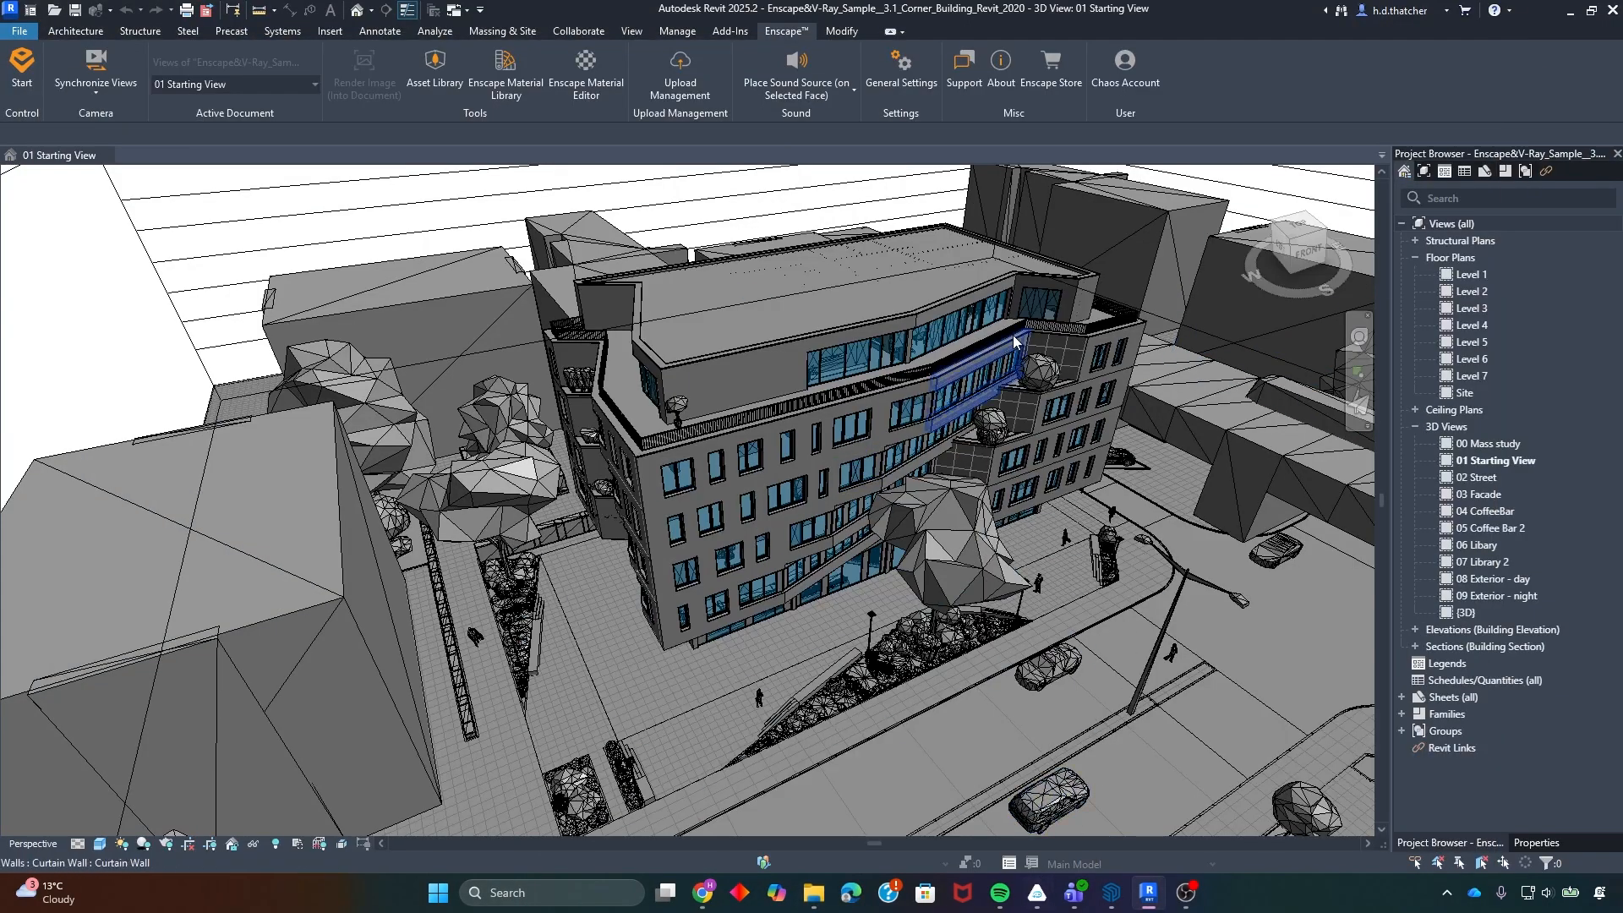
# - Check the installed add-in tools in Revit and return to the Enscape tools
pyautogui.scroll(2, 839, 326)
pyautogui.scroll(-3, 800, 247)
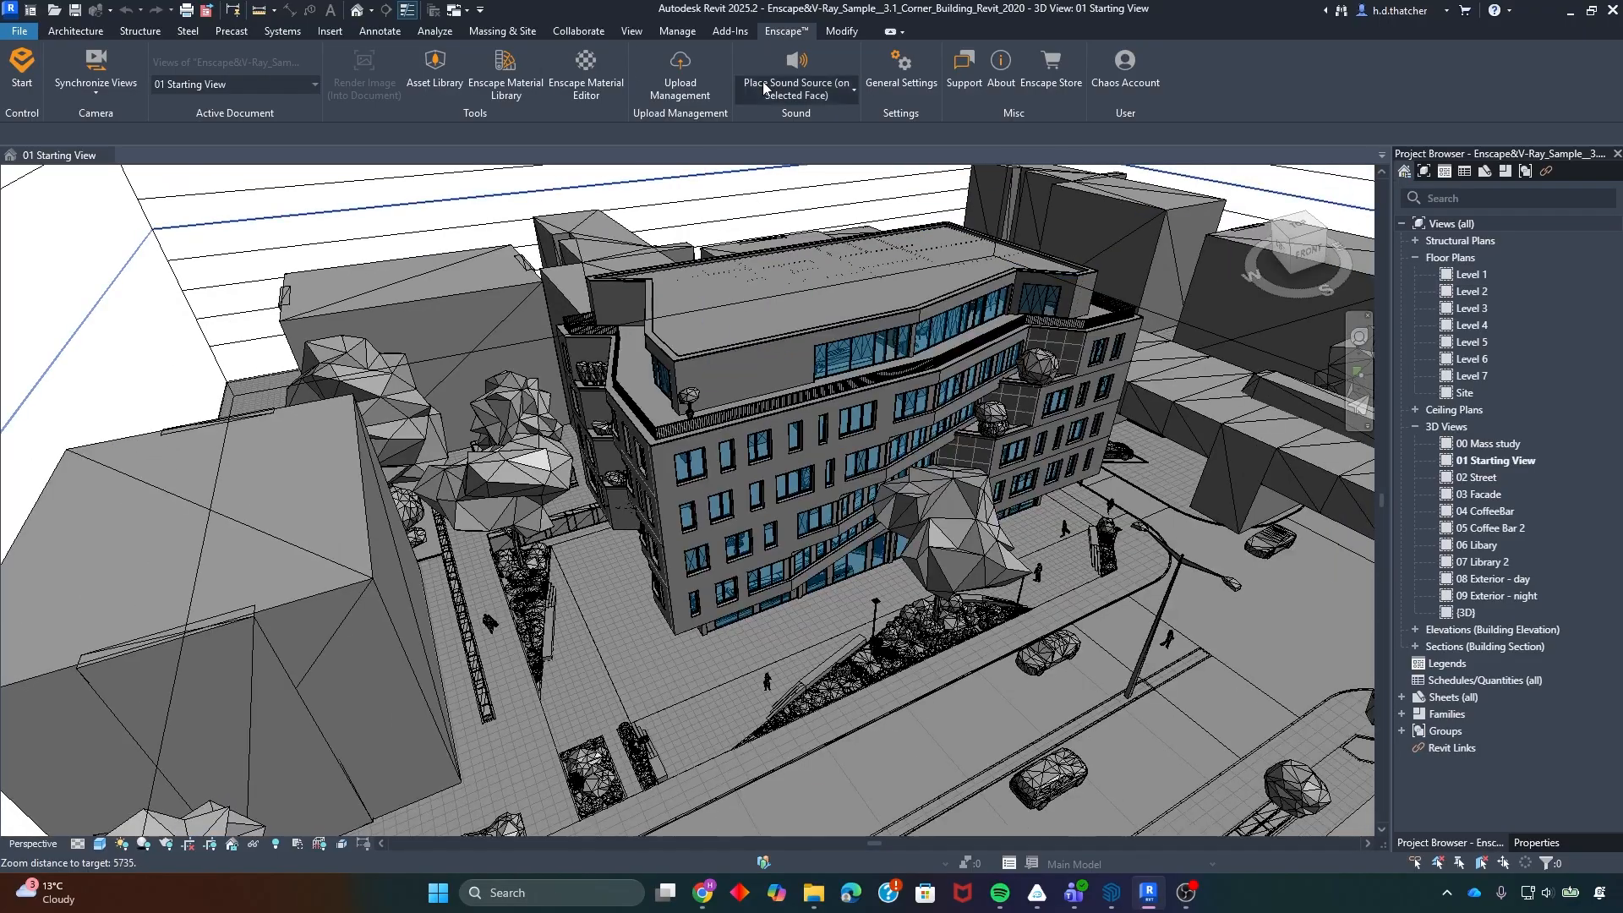
pyautogui.click(730, 33)
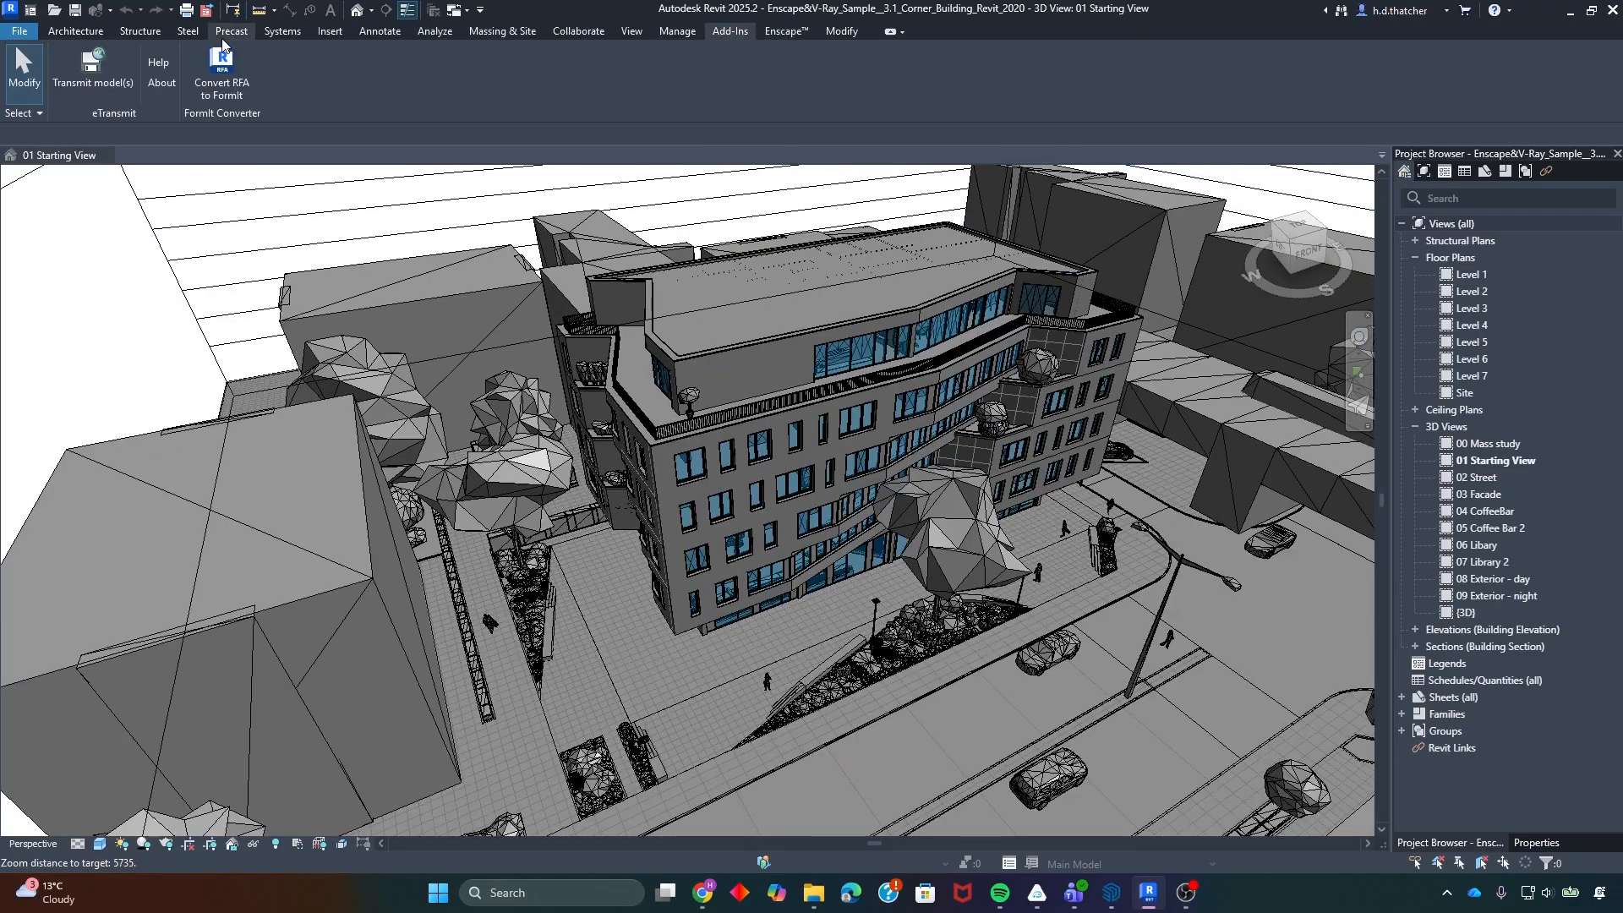
pyautogui.click(776, 32)
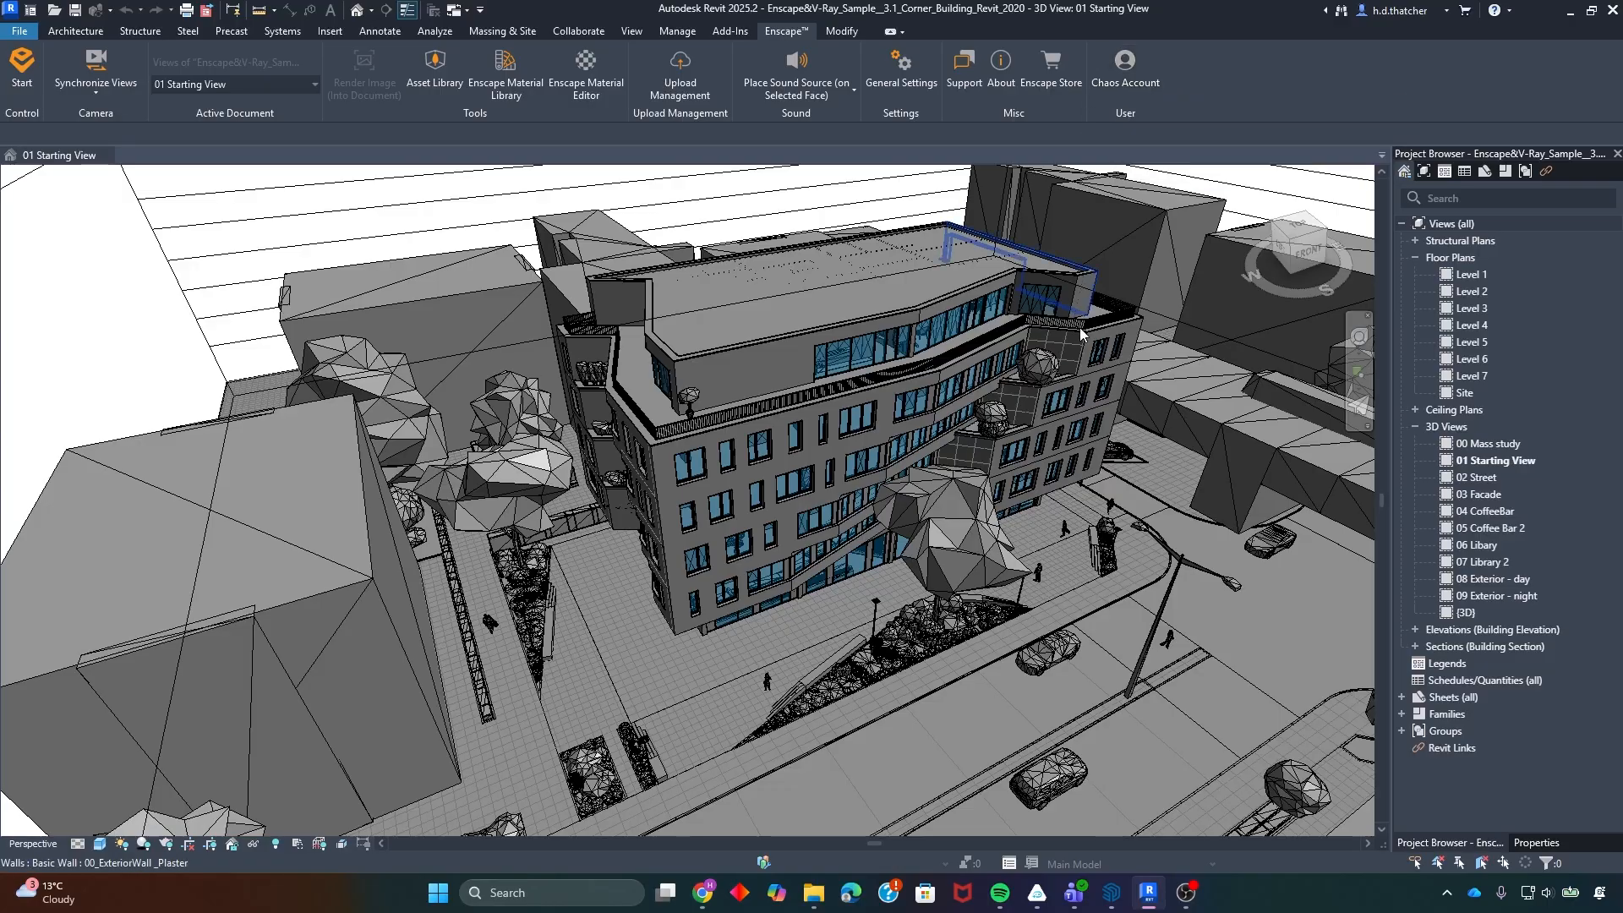
# - Switch to the Massing model in SketchUp, display the Enscape toolbar and dock it with the other tools above the model
pyautogui.click(1112, 907)
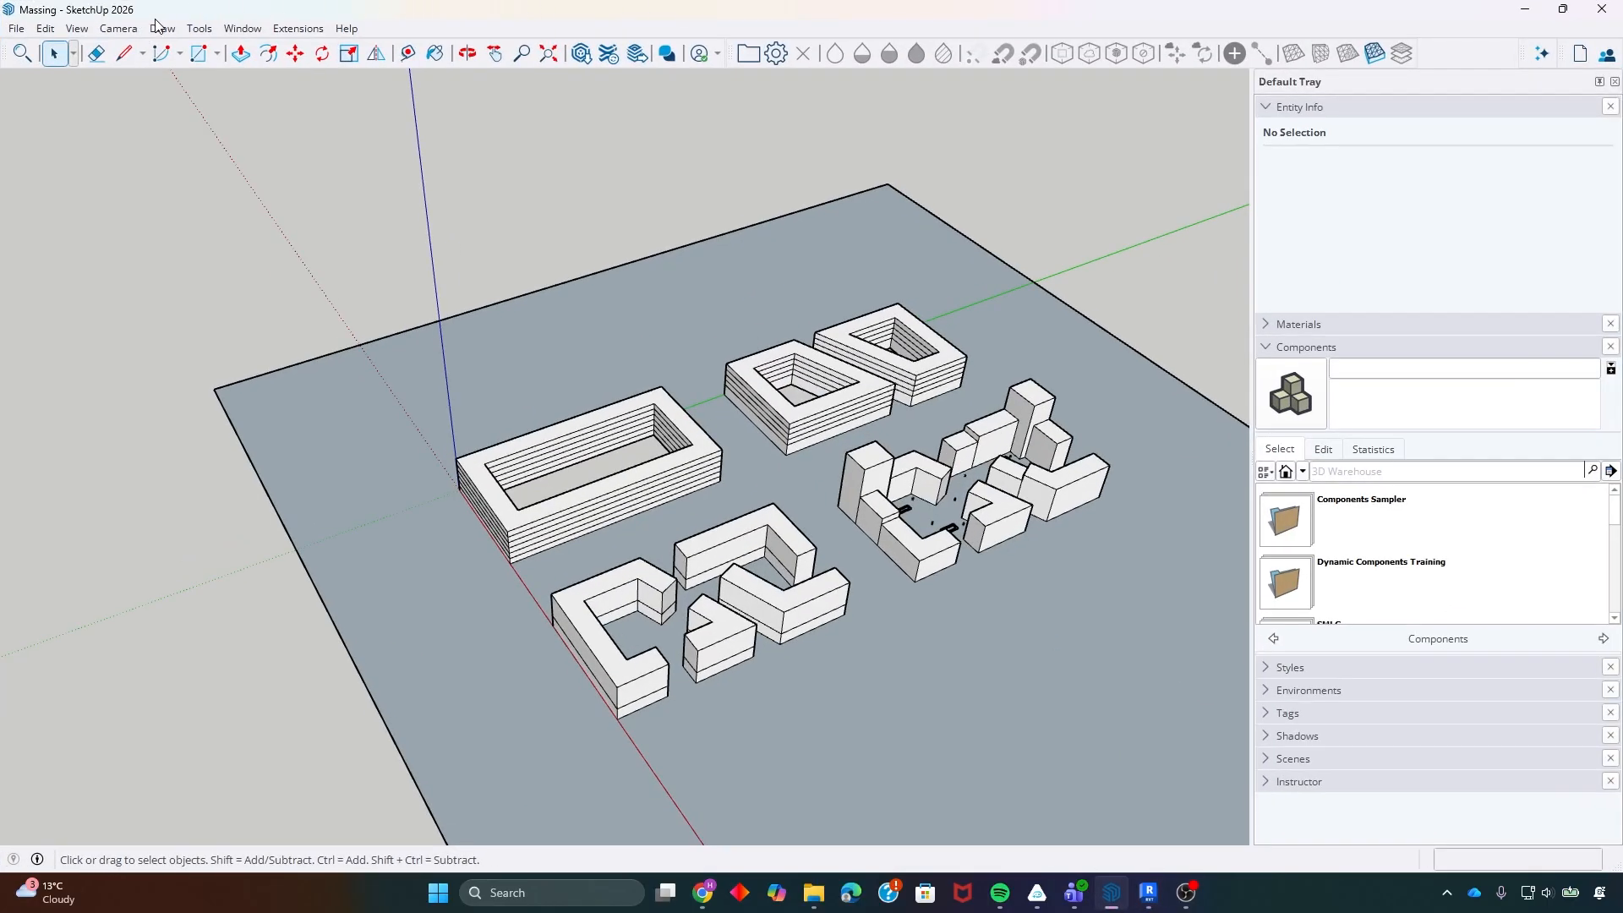
pyautogui.click(296, 30)
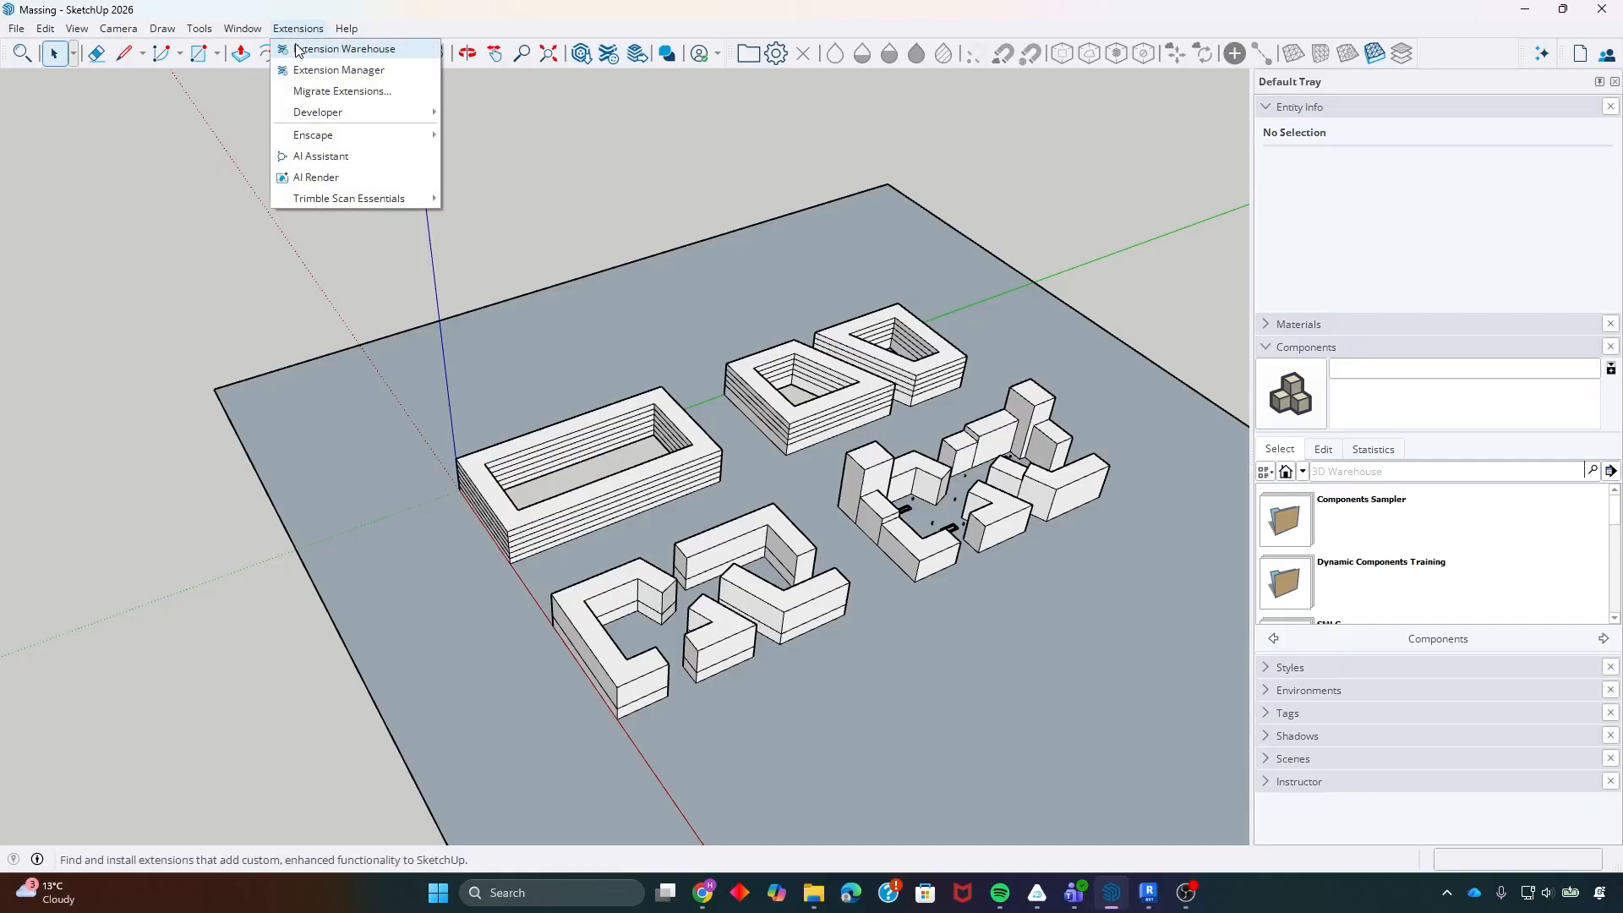
pyautogui.moveTo(354, 145)
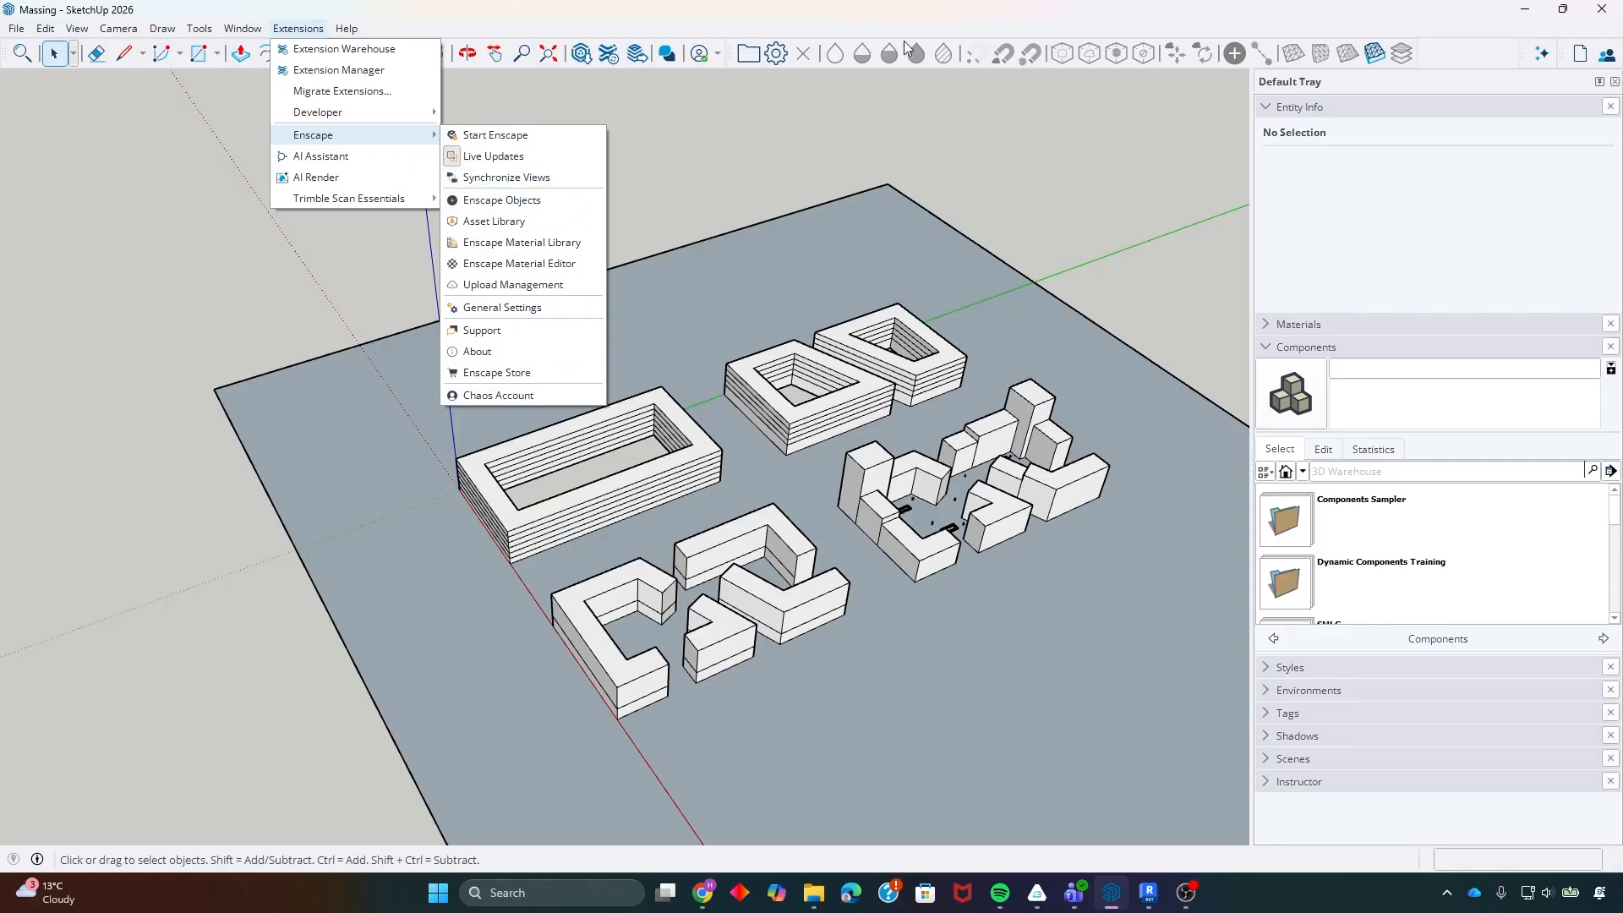
pyautogui.rightClick(1469, 58)
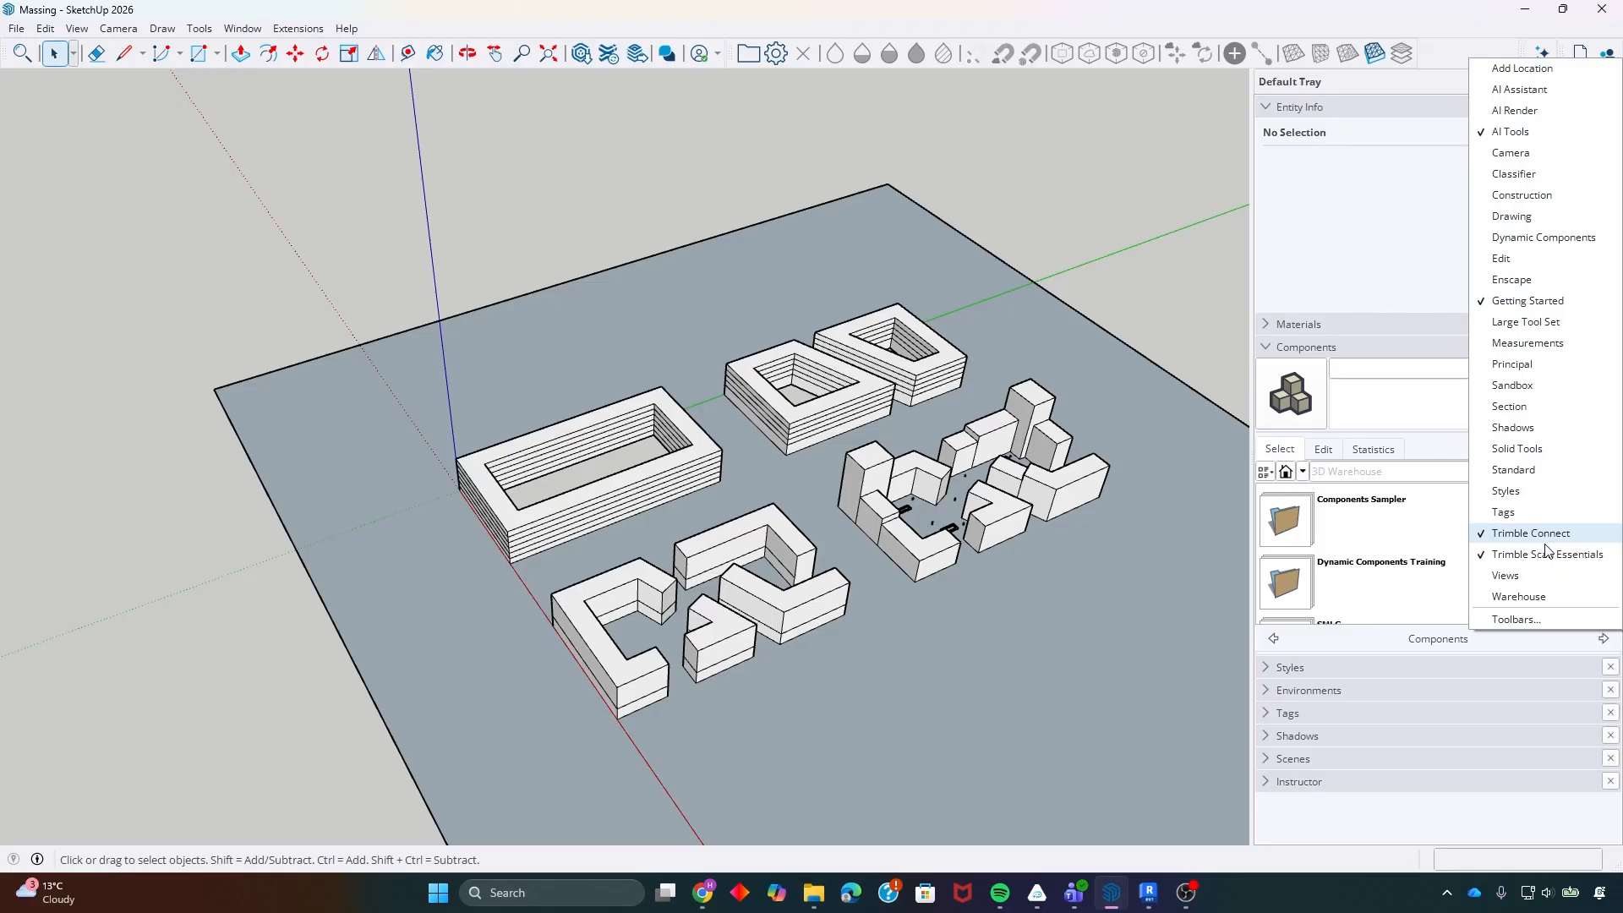
pyautogui.click(1527, 279)
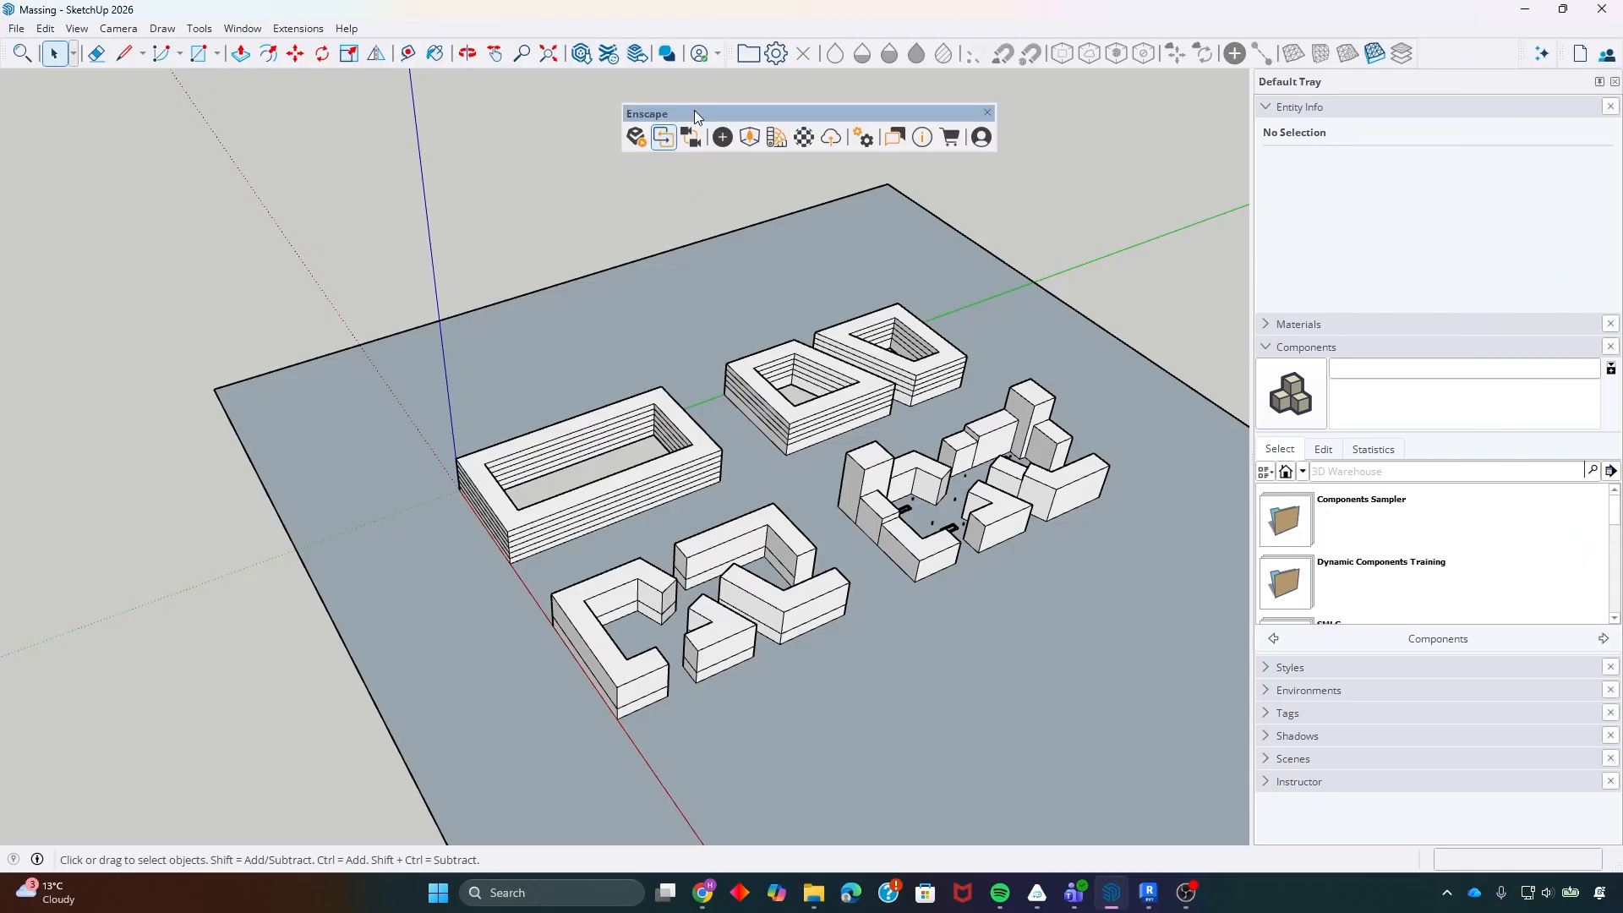
pyautogui.moveTo(695, 115); pyautogui.dragTo(742, 36)
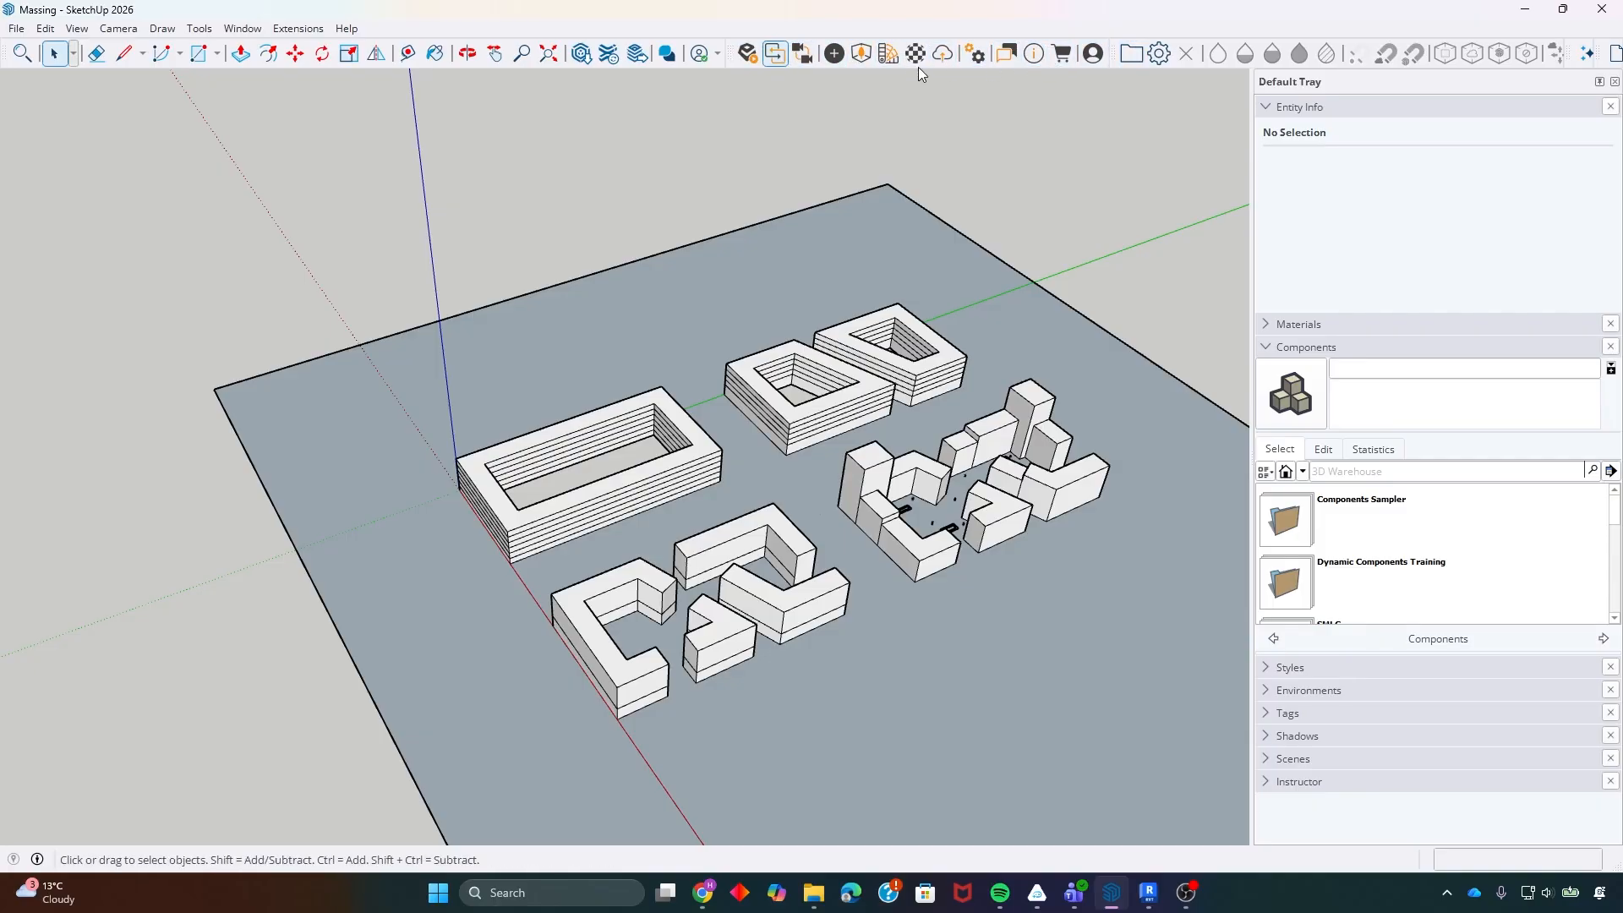
# - Compare the Enscape tools in SketchUp with those in Revit, ending back in Revit
pyautogui.click(1526, 10)
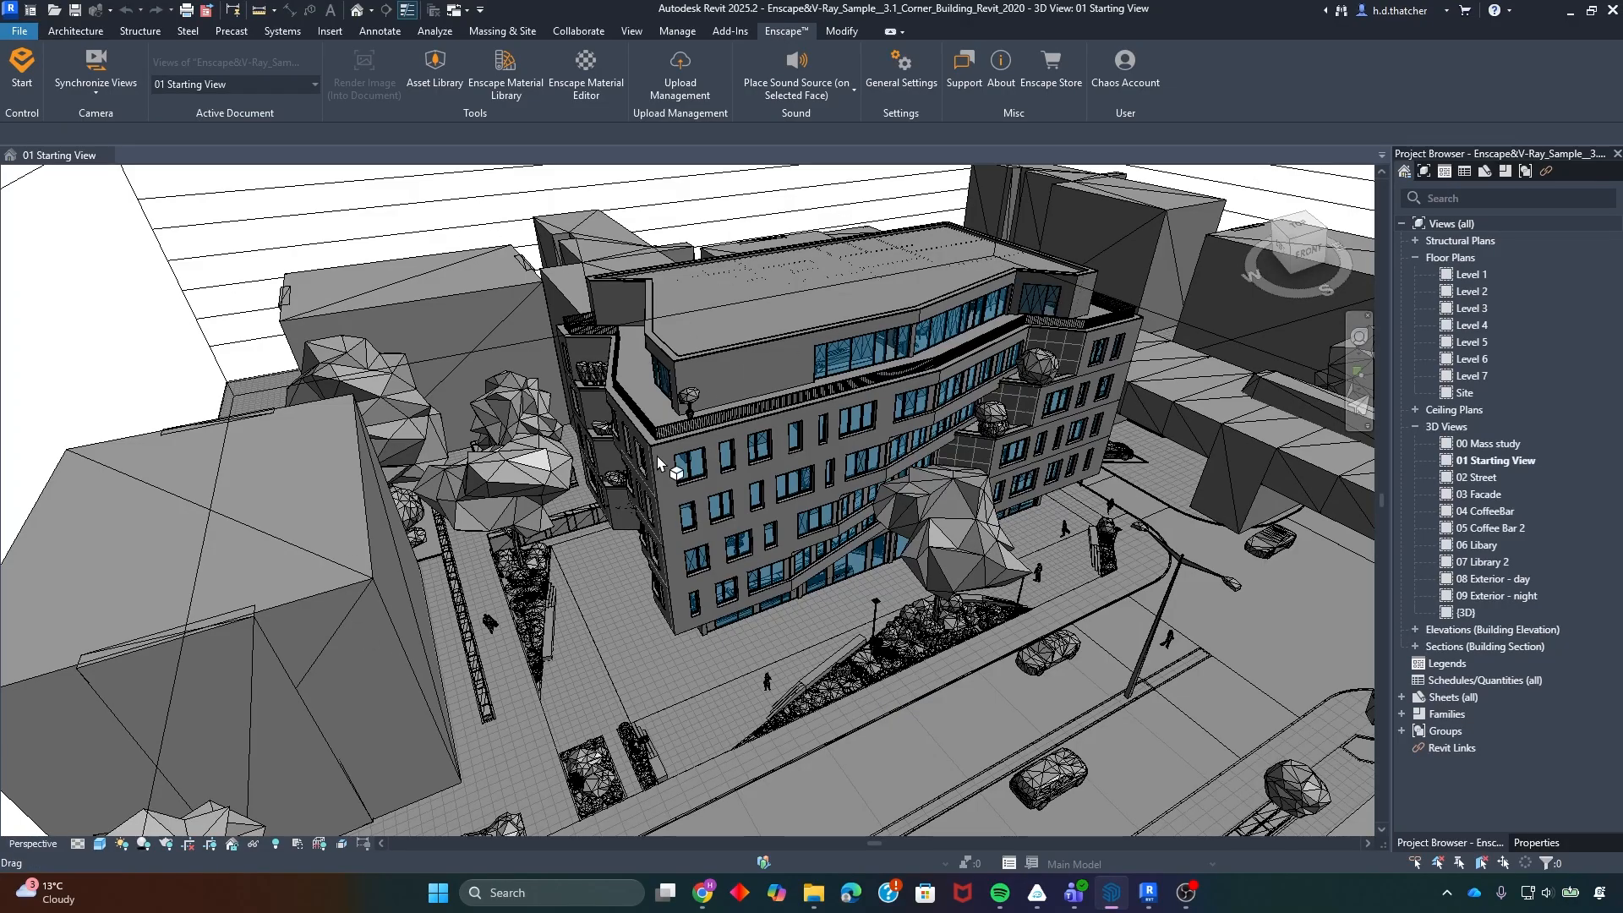
pyautogui.click(1112, 897)
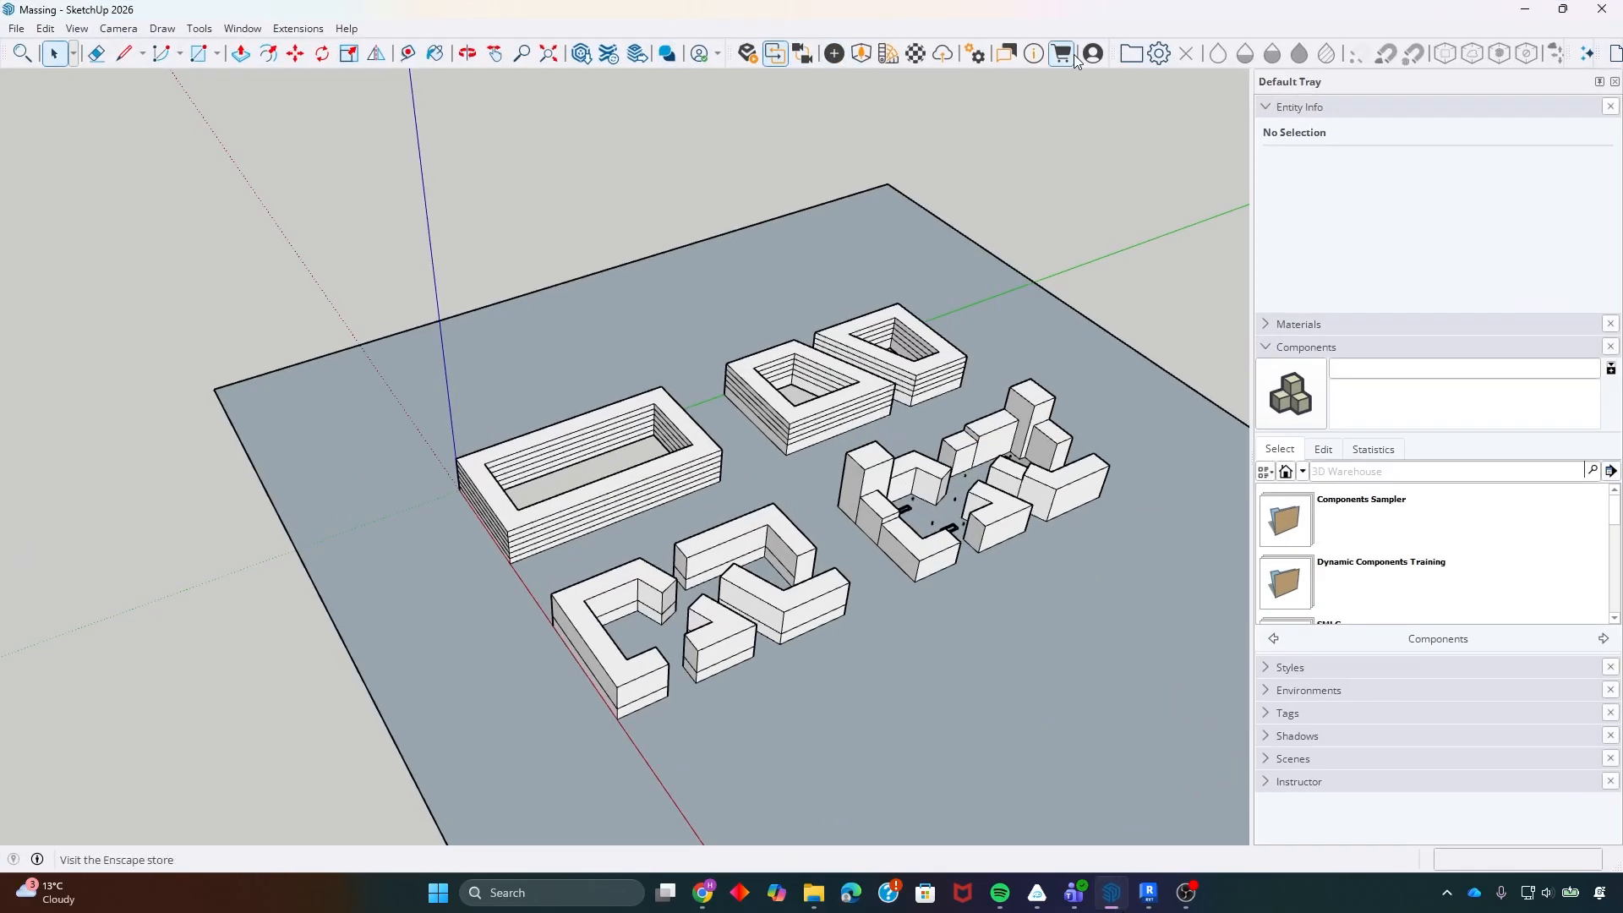
pyautogui.click(1527, 12)
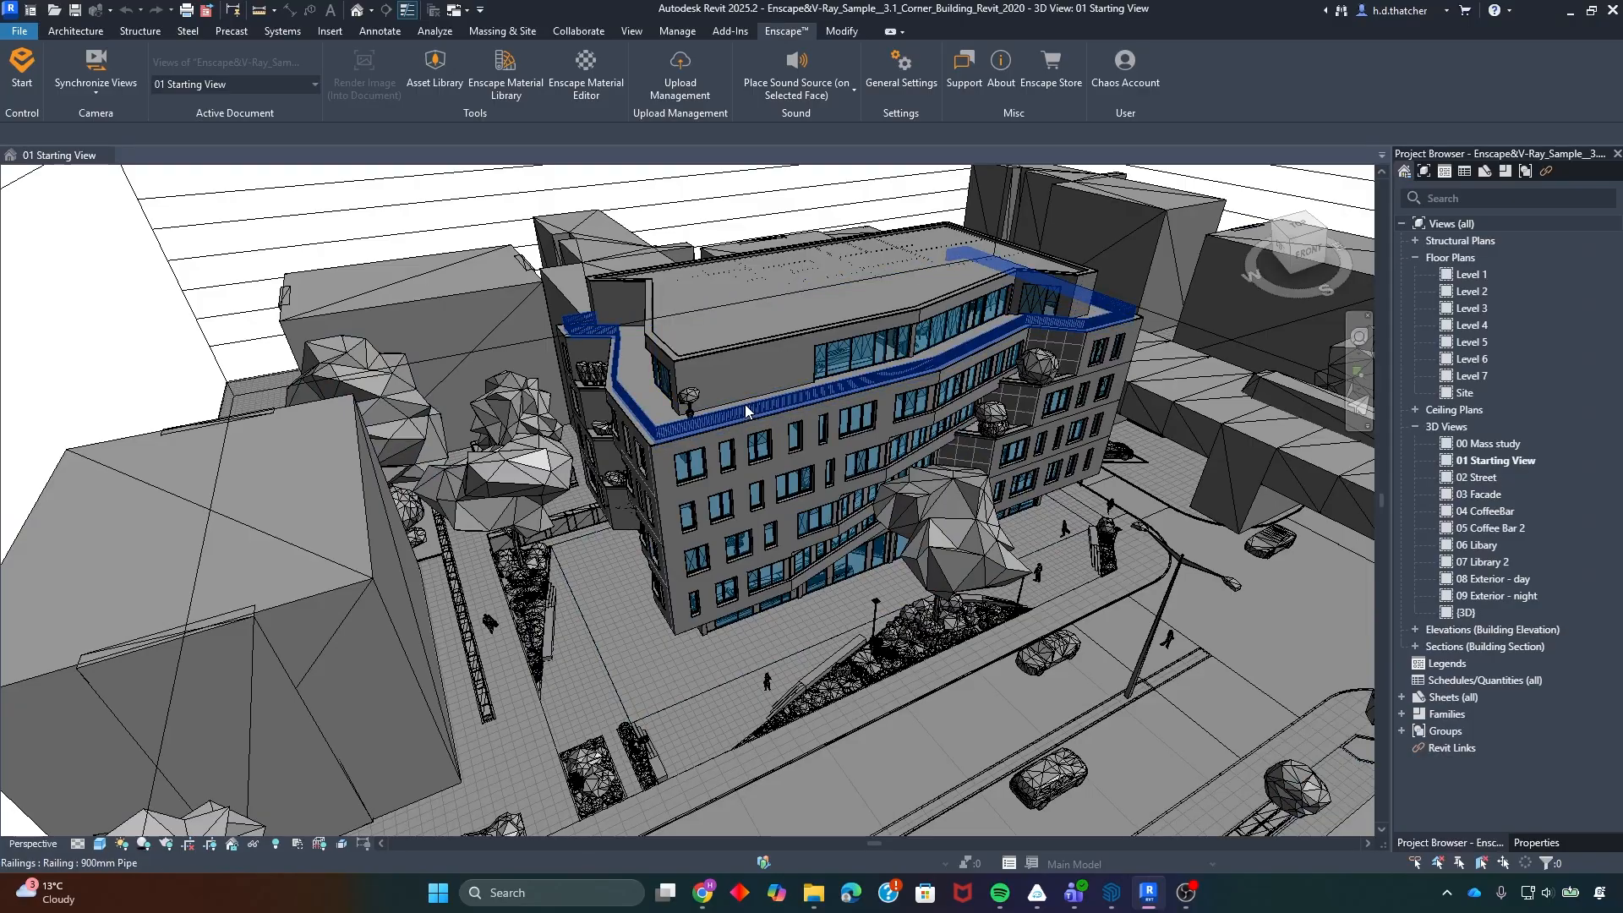
# - Start Enscape for the corner building from the 01 Starting View in Revit
pyautogui.scroll(-4, 743, 404)
pyautogui.scroll(2, 786, 410)
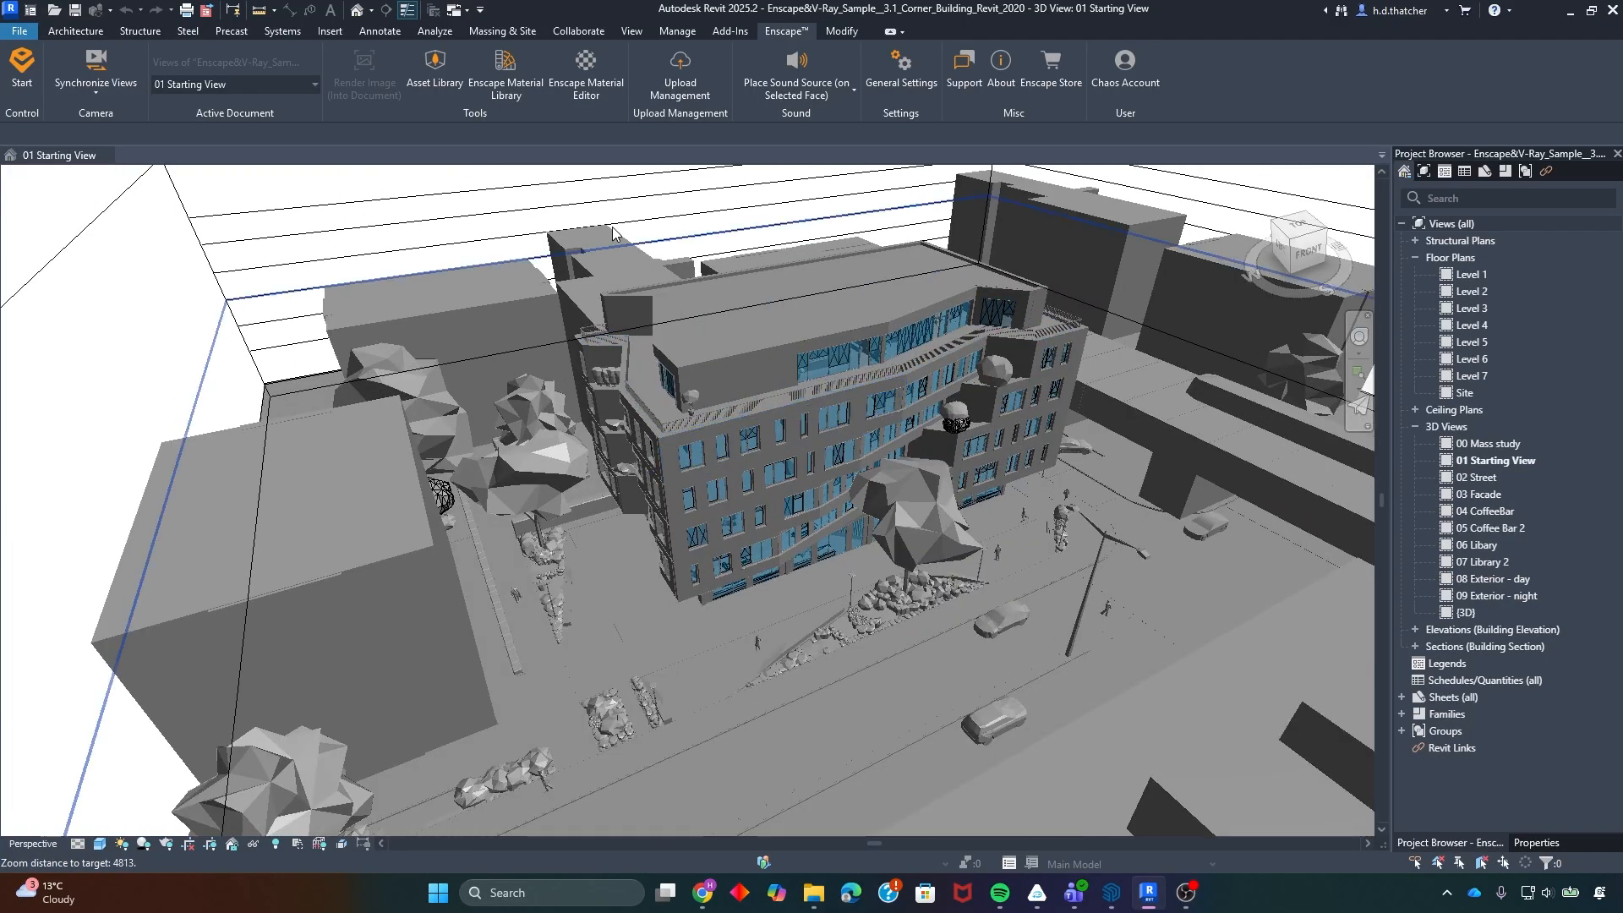
pyautogui.click(23, 74)
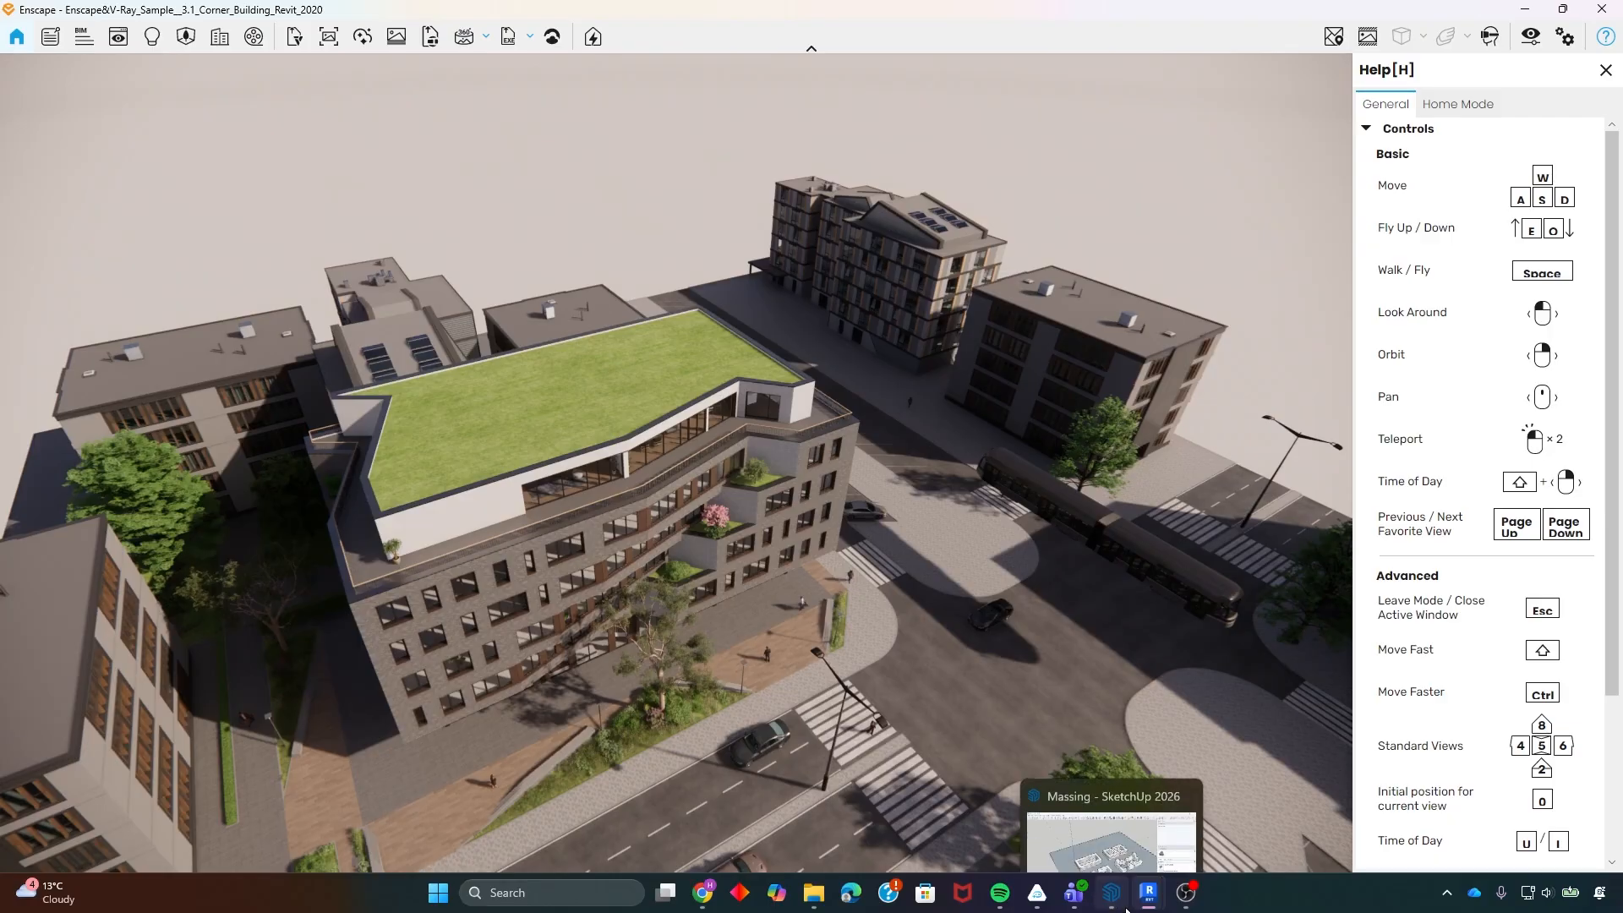
# - Arrange the Enscape and Revit windows side by side, giving Revit the whole space beside the render by removing the project browser
pyautogui.moveTo(1149, 892)
pyautogui.click(1046, 815)
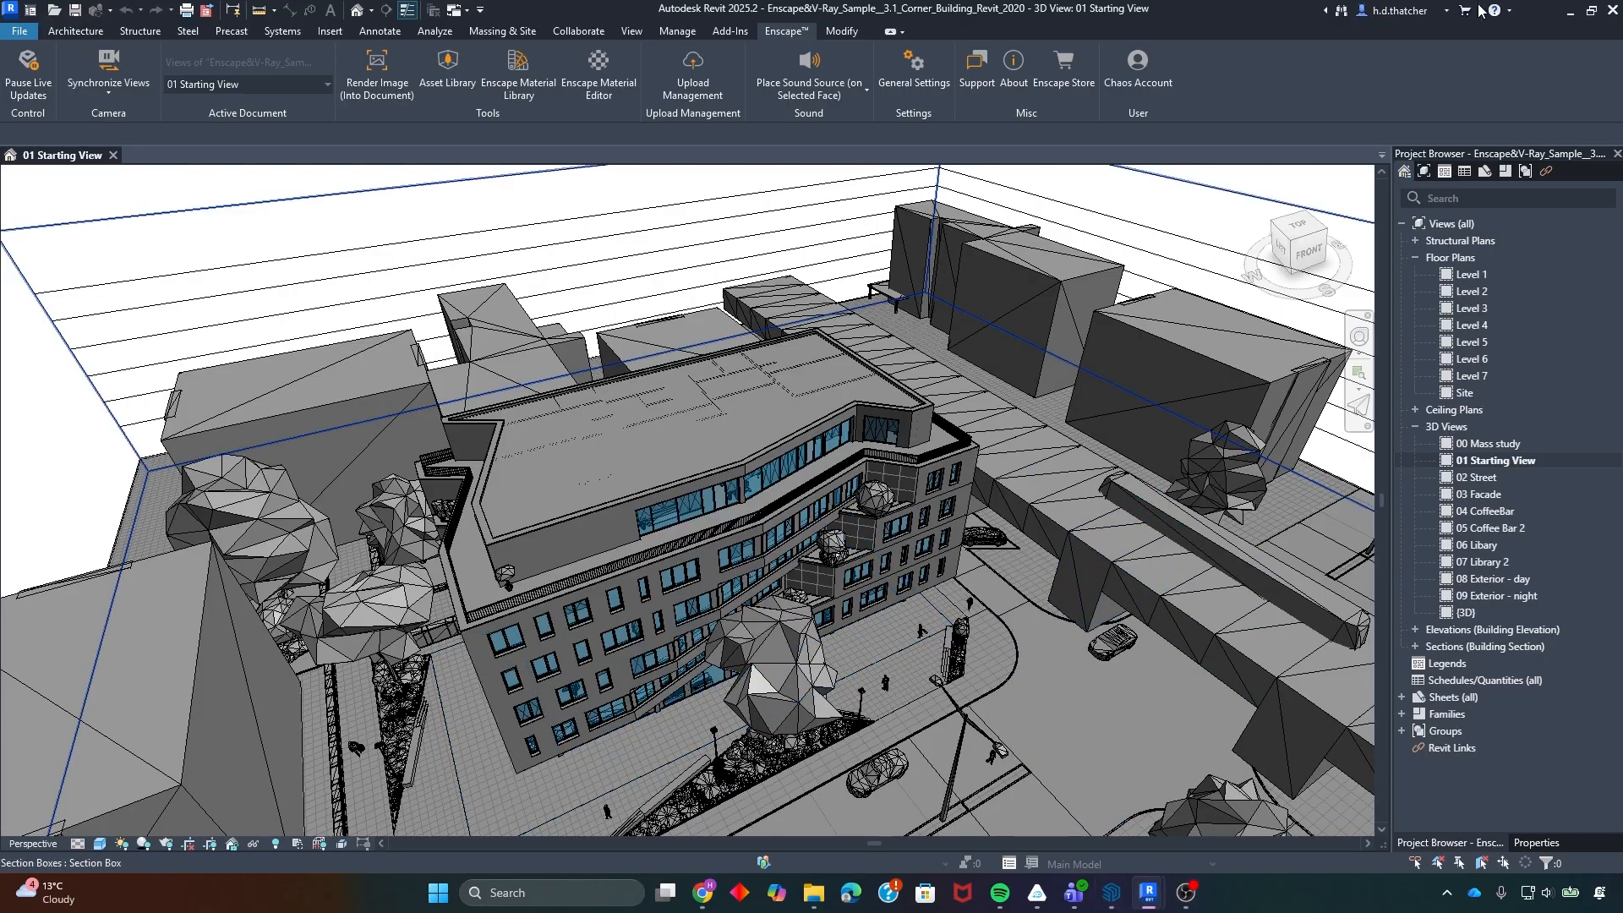
pyautogui.click(1591, 10)
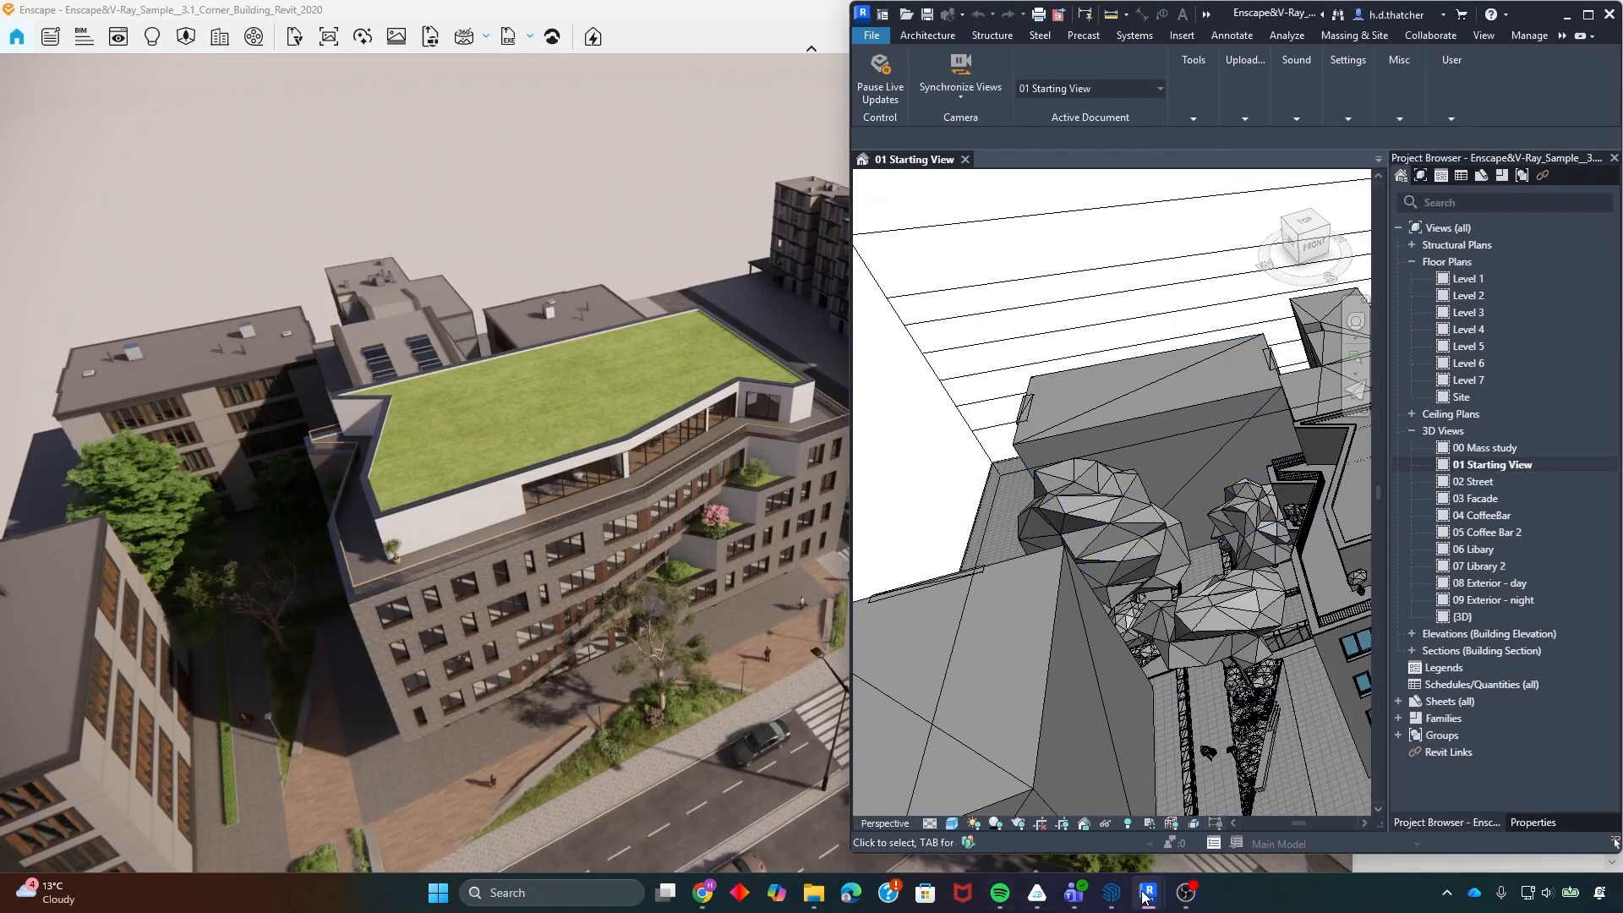
pyautogui.click(674, 33)
pyautogui.click(1564, 9)
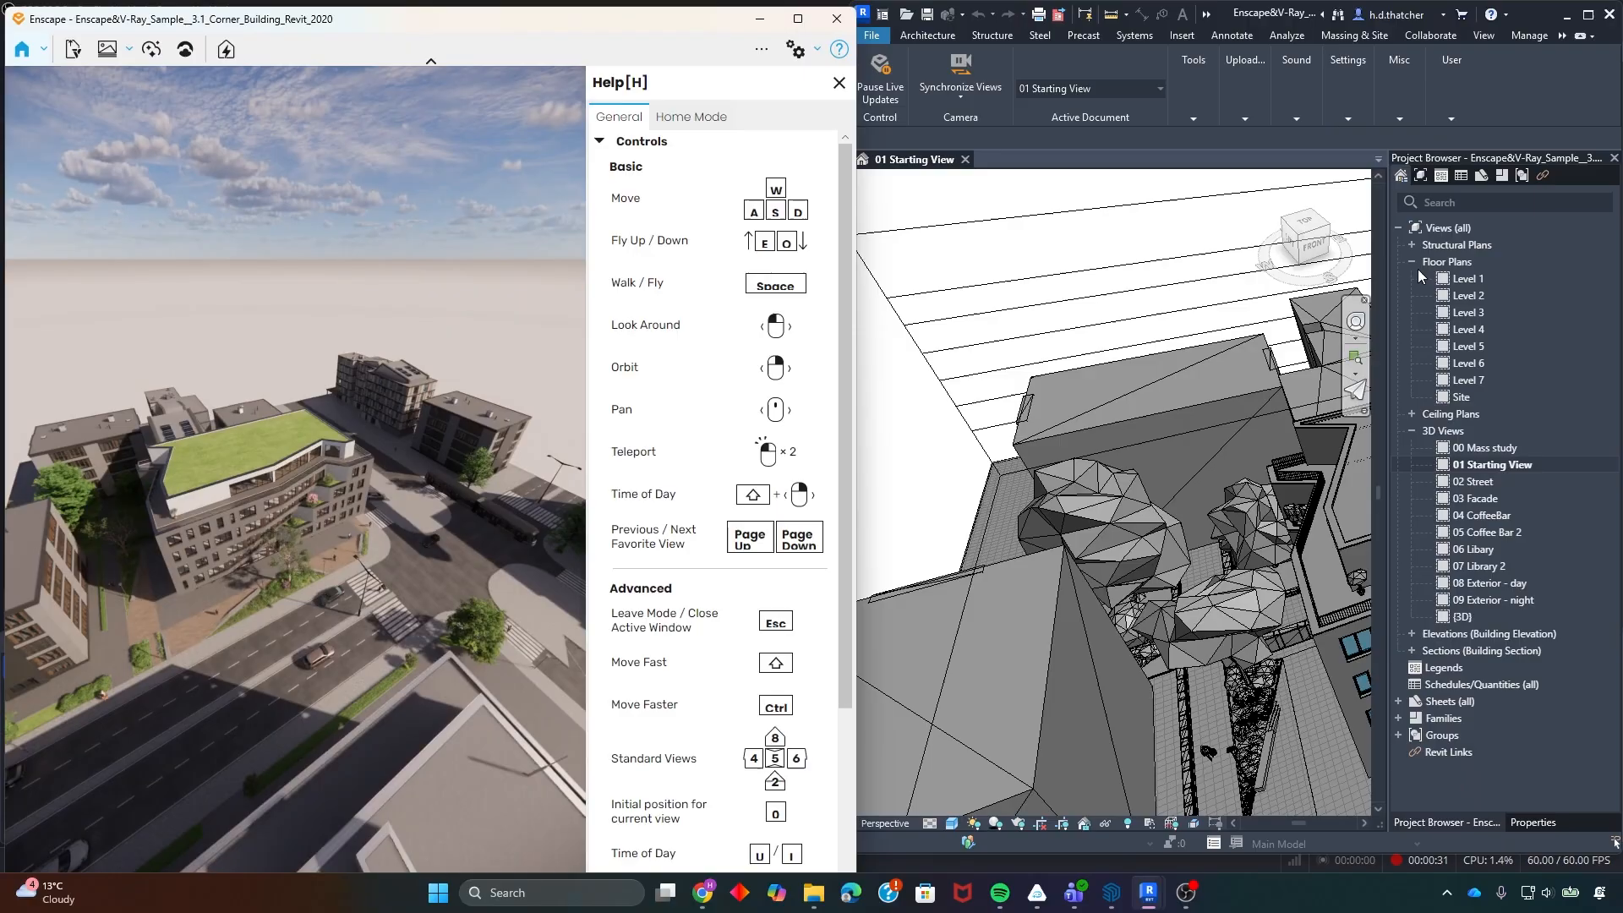
pyautogui.moveTo(1545, 158); pyautogui.dragTo(2, 126)
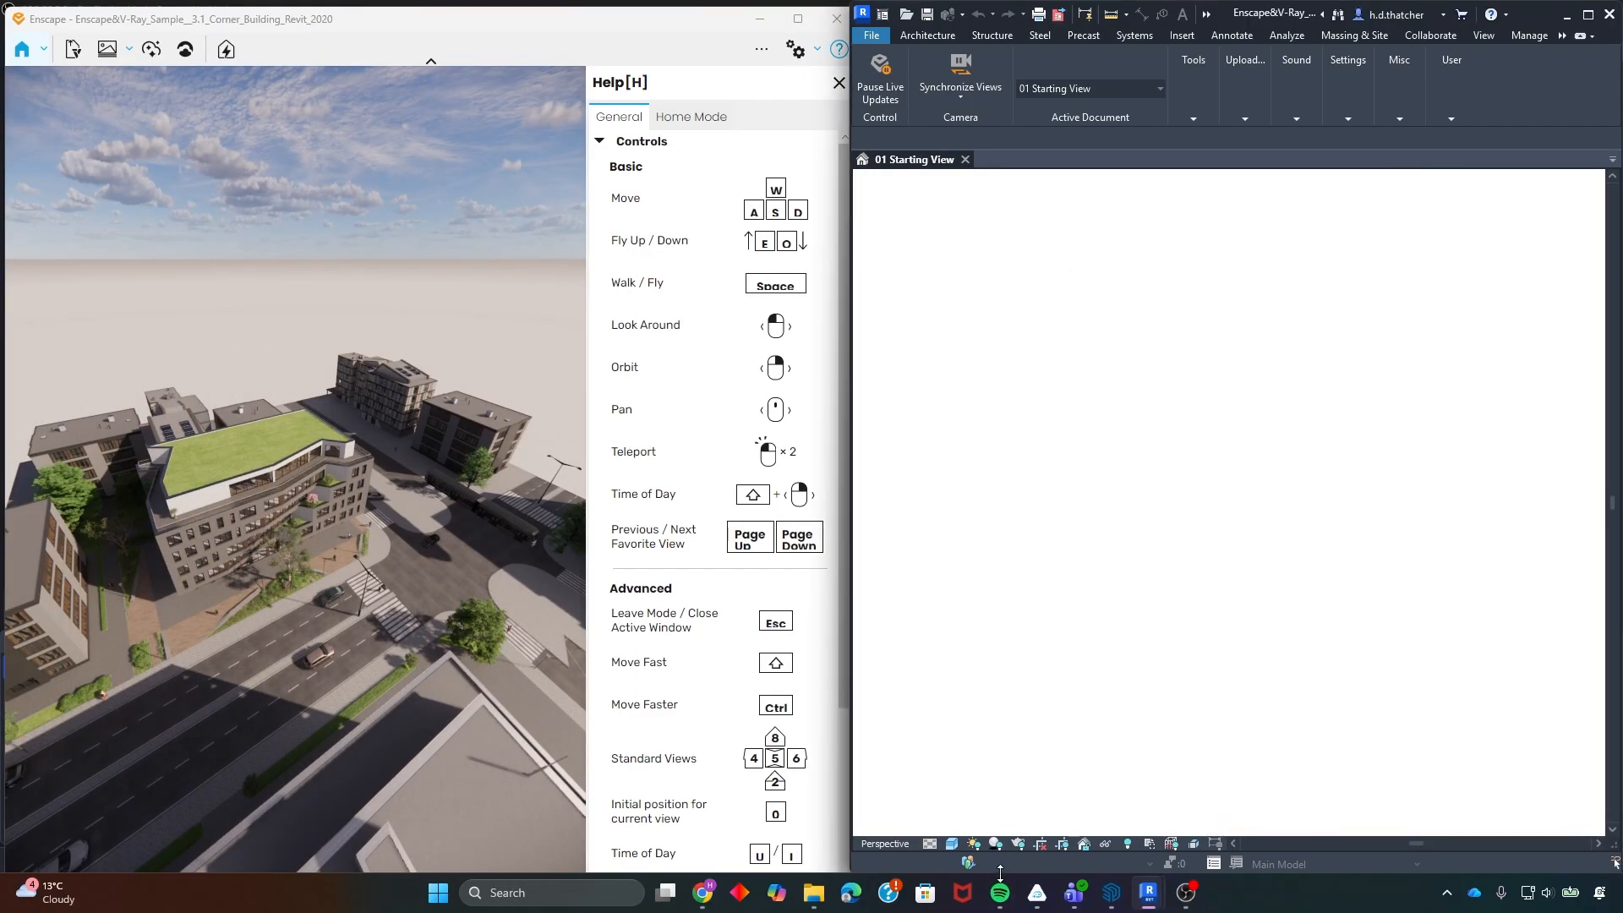
pyautogui.moveTo(851, 395); pyautogui.dragTo(827, 395)
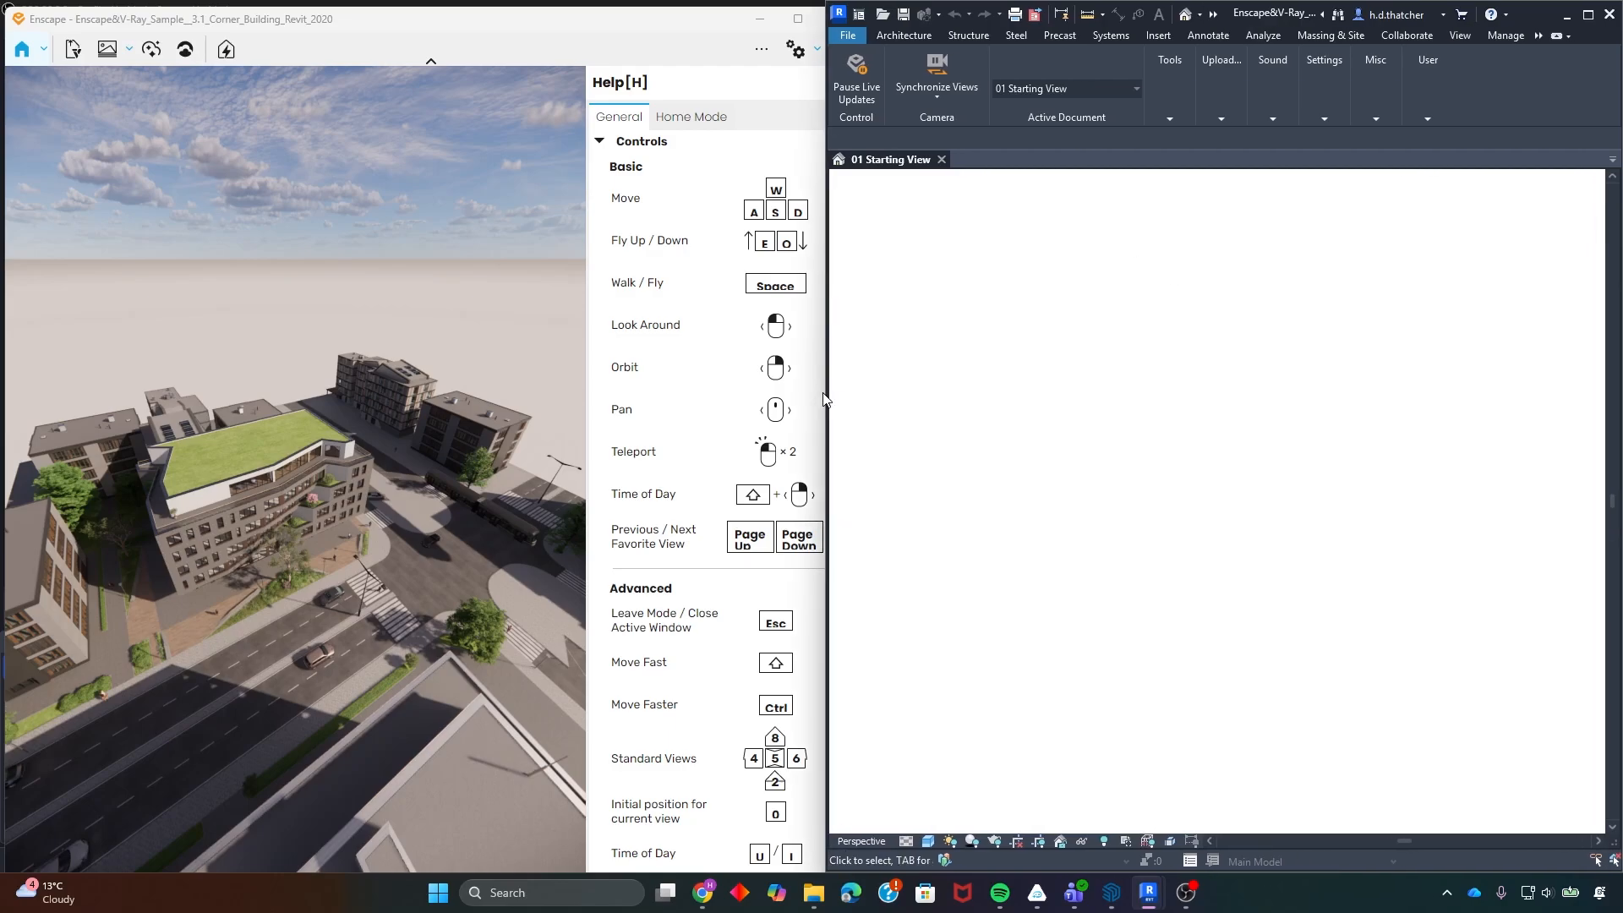
pyautogui.click(753, 71)
pyautogui.moveTo(855, 81); pyautogui.dragTo(827, 83)
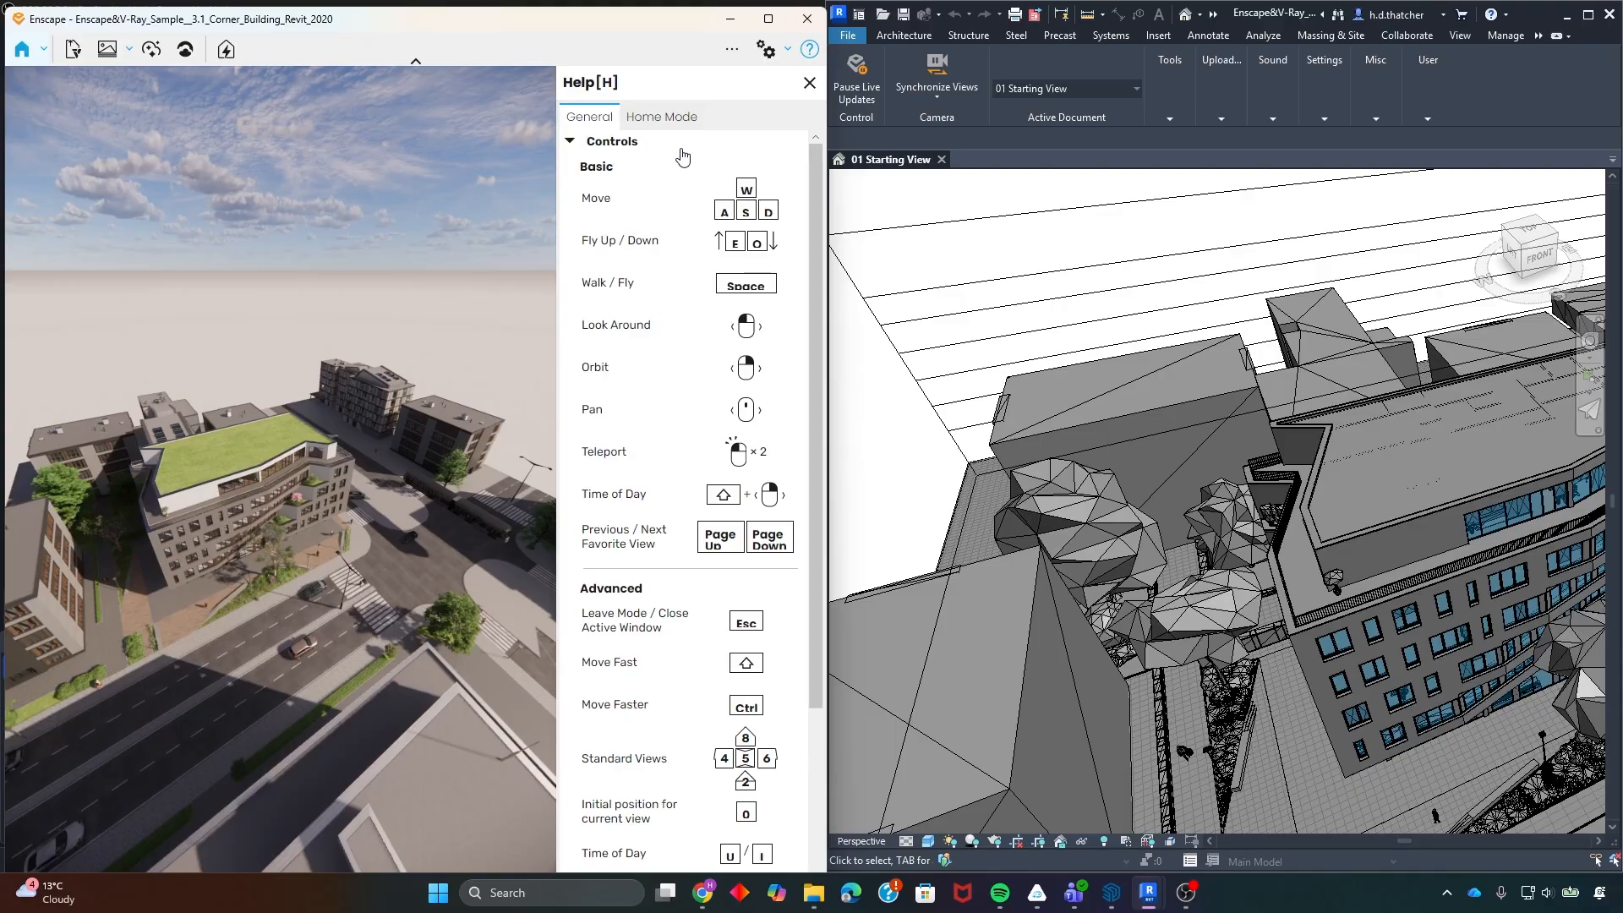
# - Review the General and Home Mode controls in Enscape's Help and close it to free up the render view
pyautogui.scroll(-5, 632, 197)
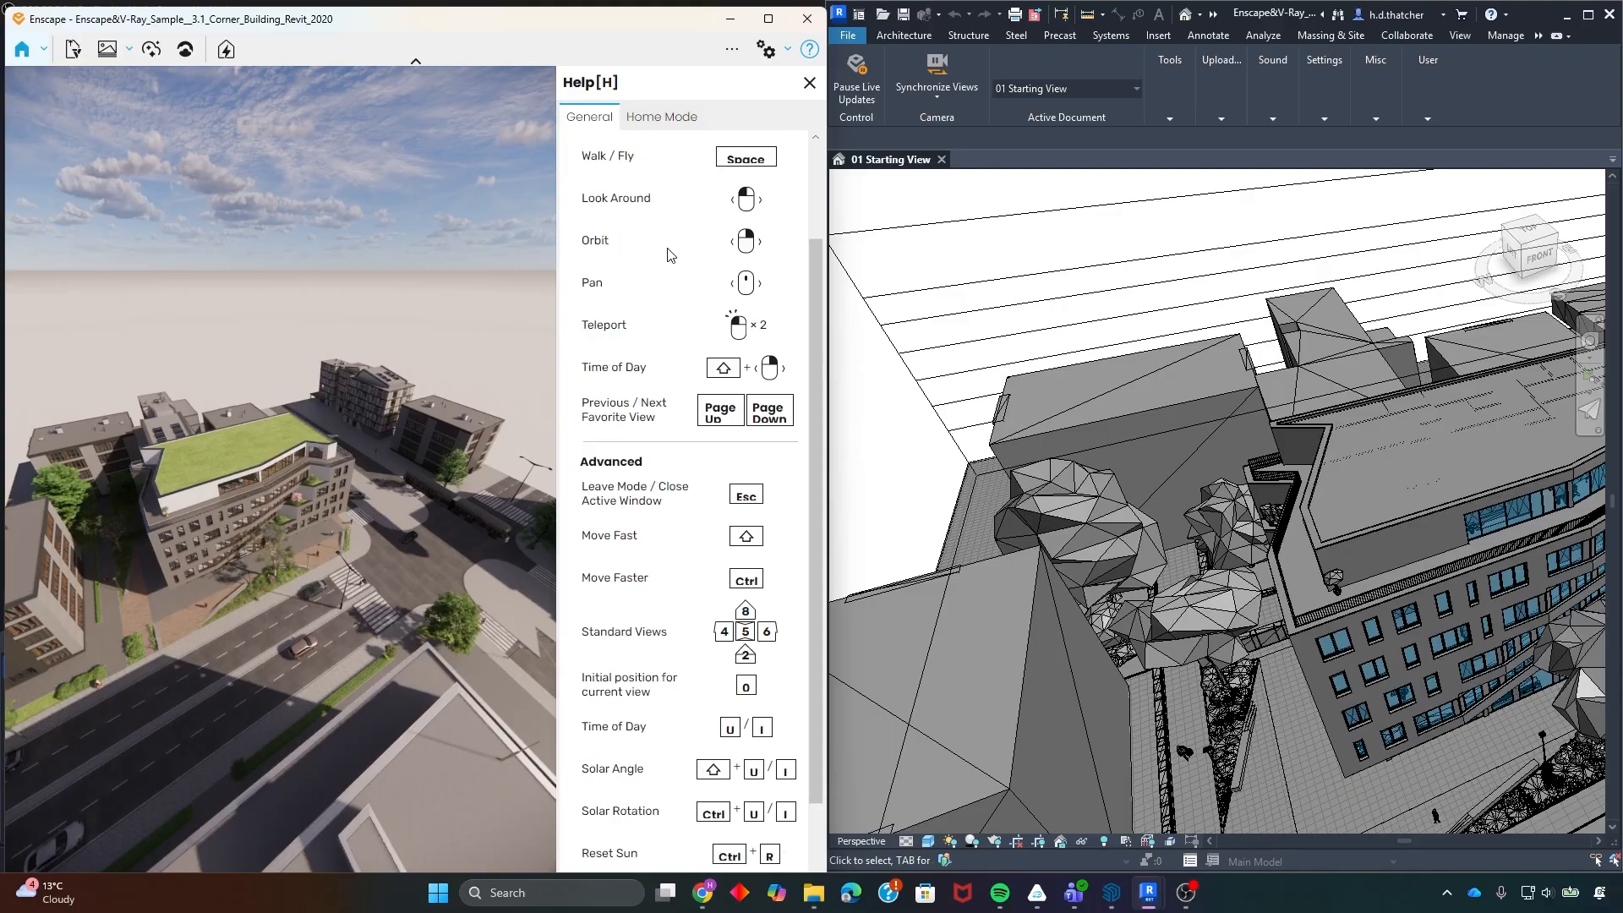
pyautogui.scroll(5, 677, 448)
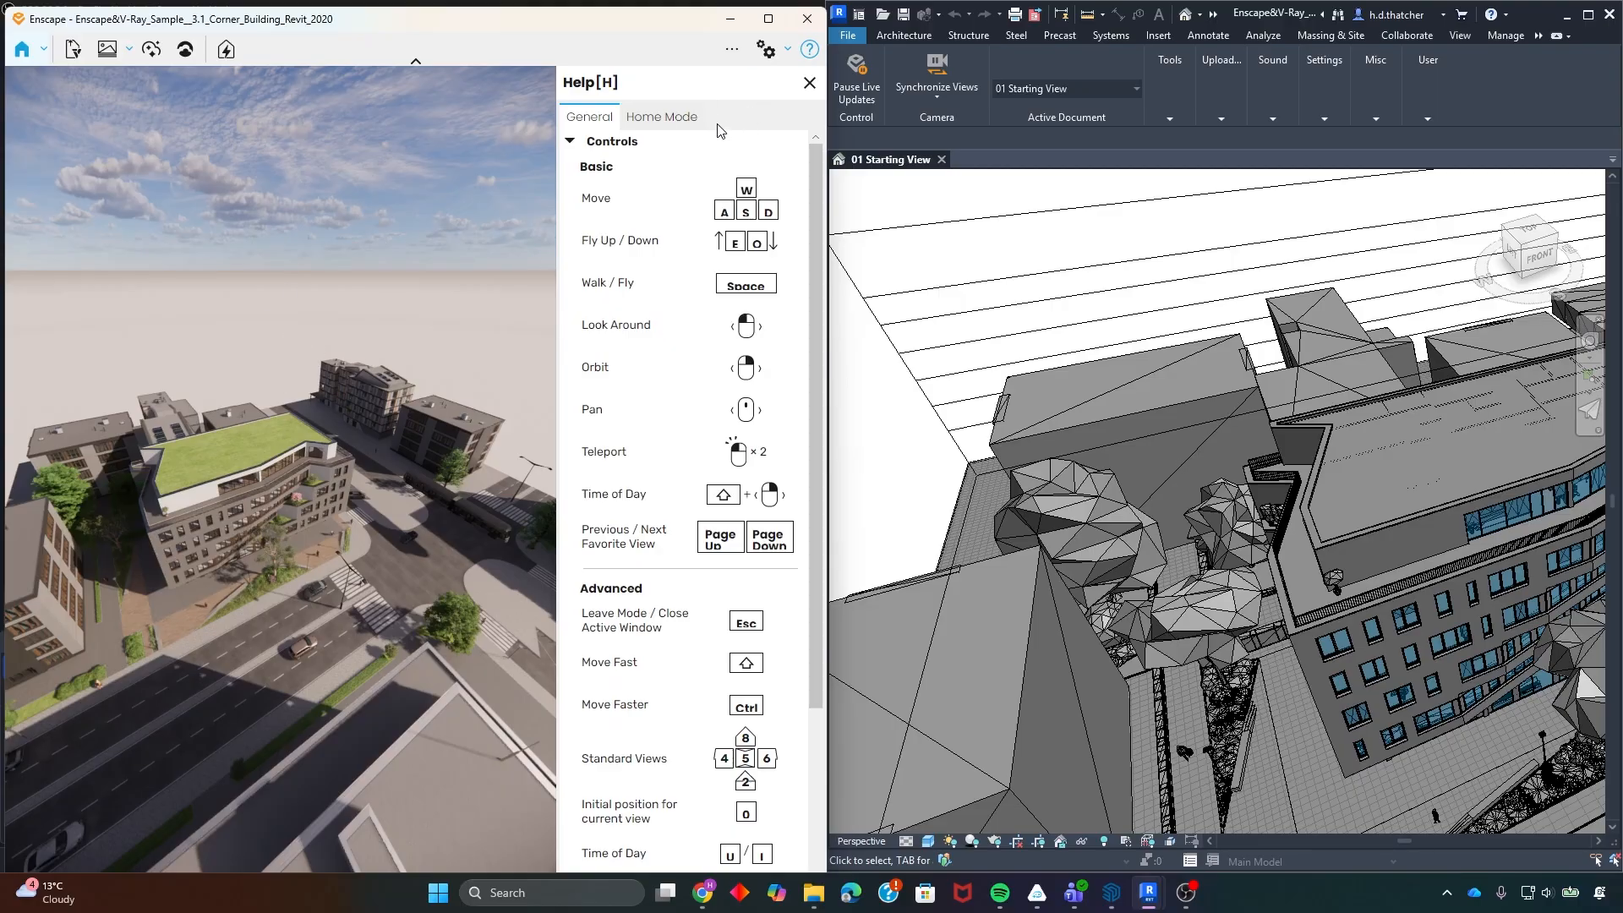
pyautogui.click(664, 119)
pyautogui.click(592, 118)
pyautogui.click(810, 82)
pyautogui.press('h')
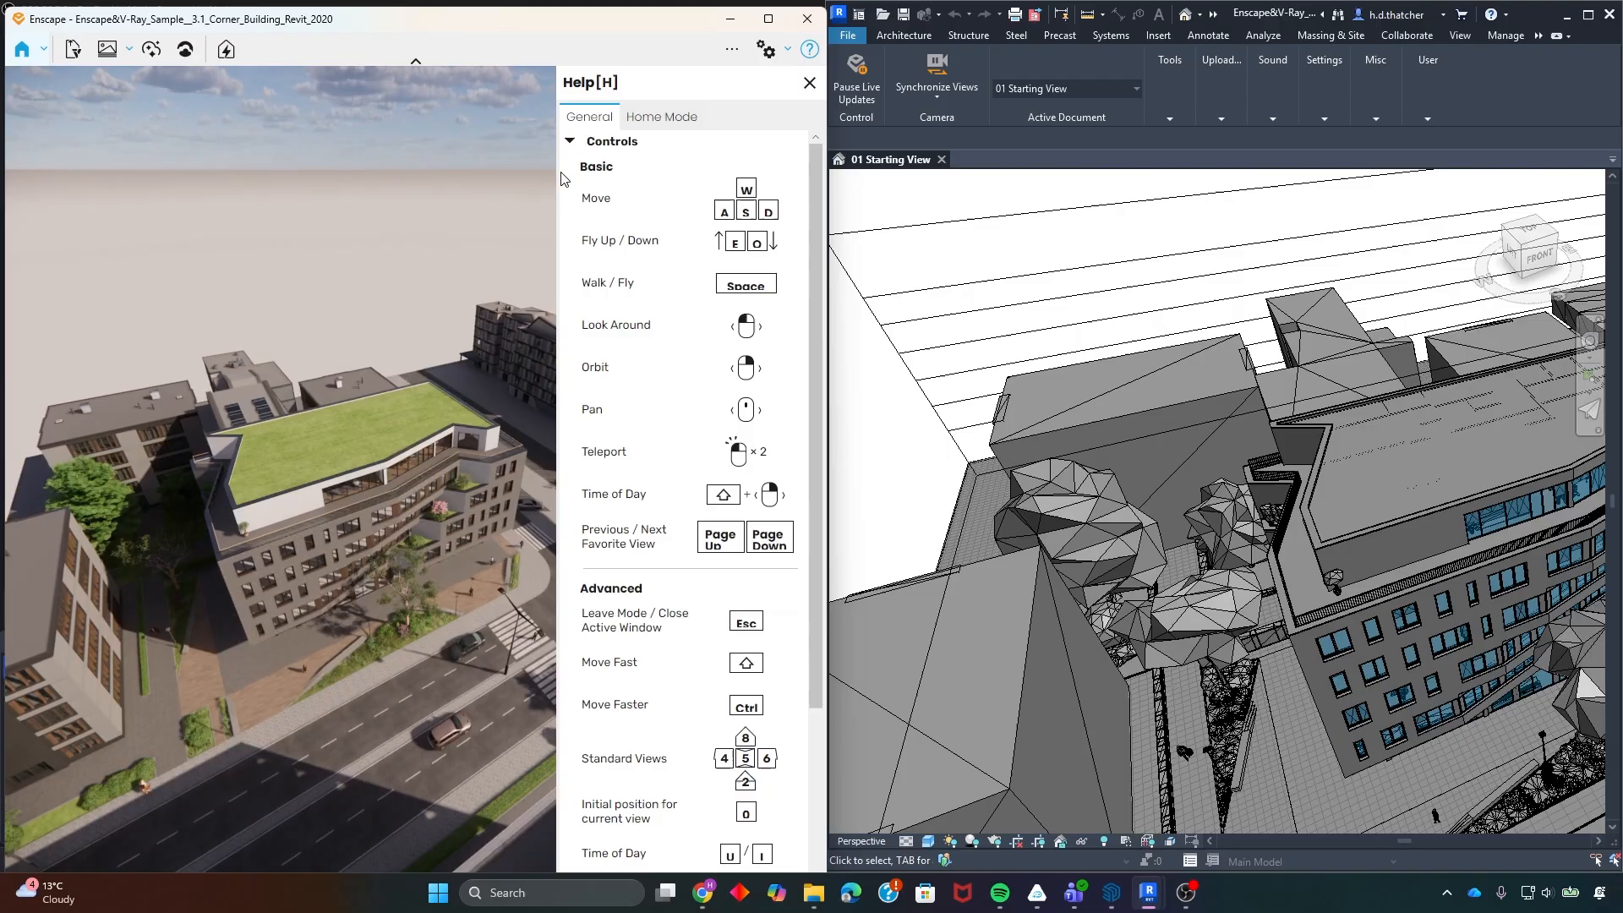
pyautogui.click(810, 82)
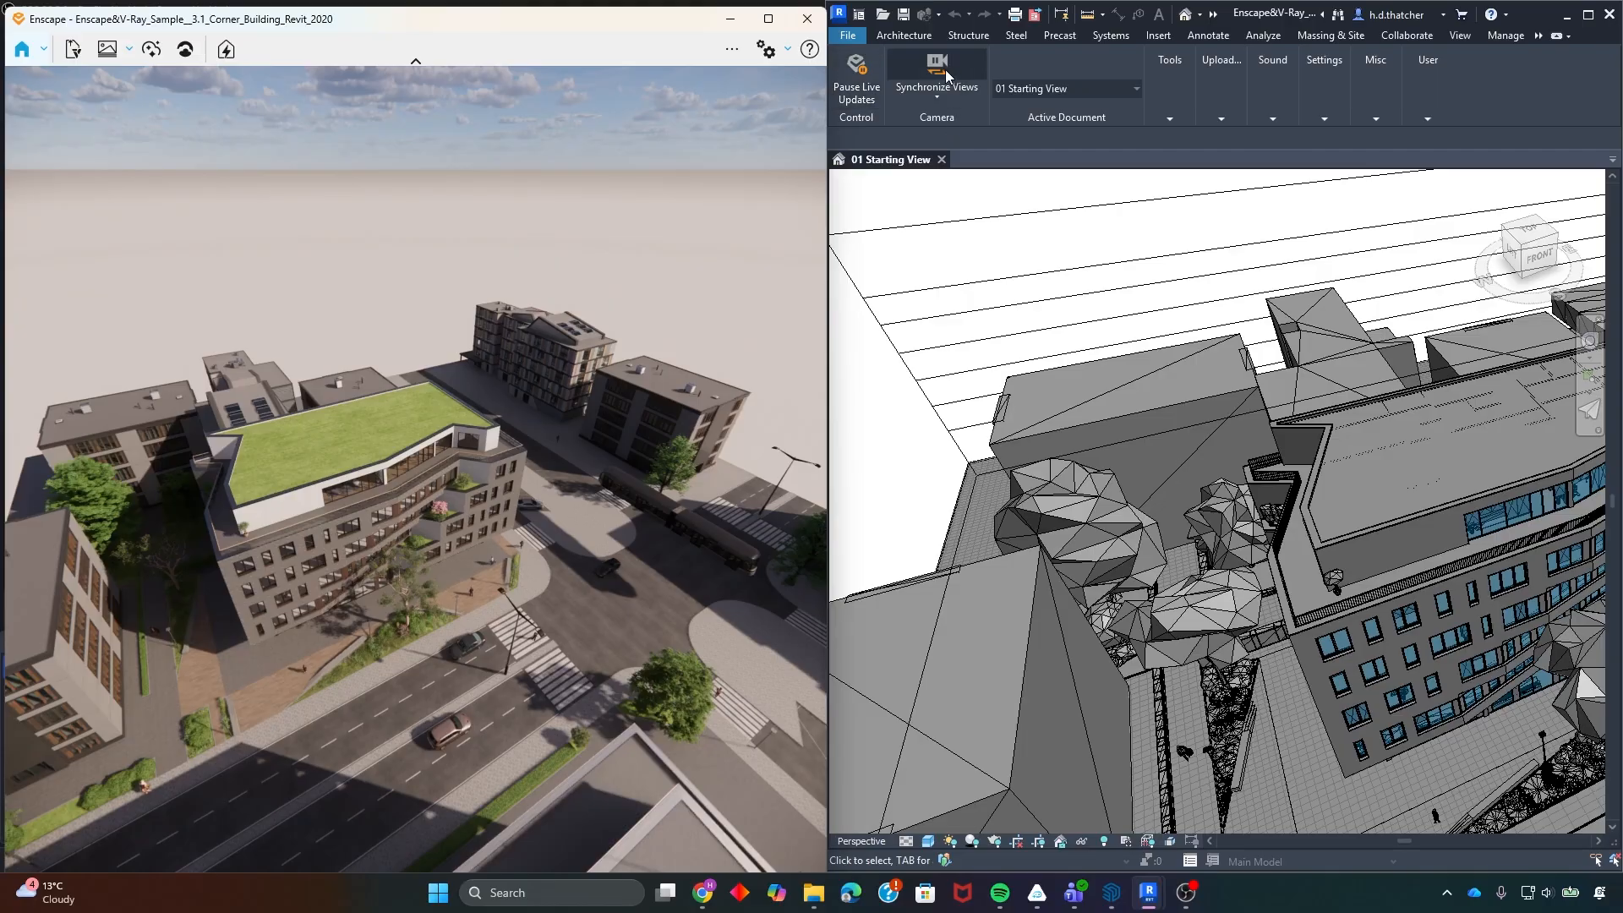
# - Synchronize the Enscape camera with the Revit view and move in on the facade windows to test it
pyautogui.click(933, 95)
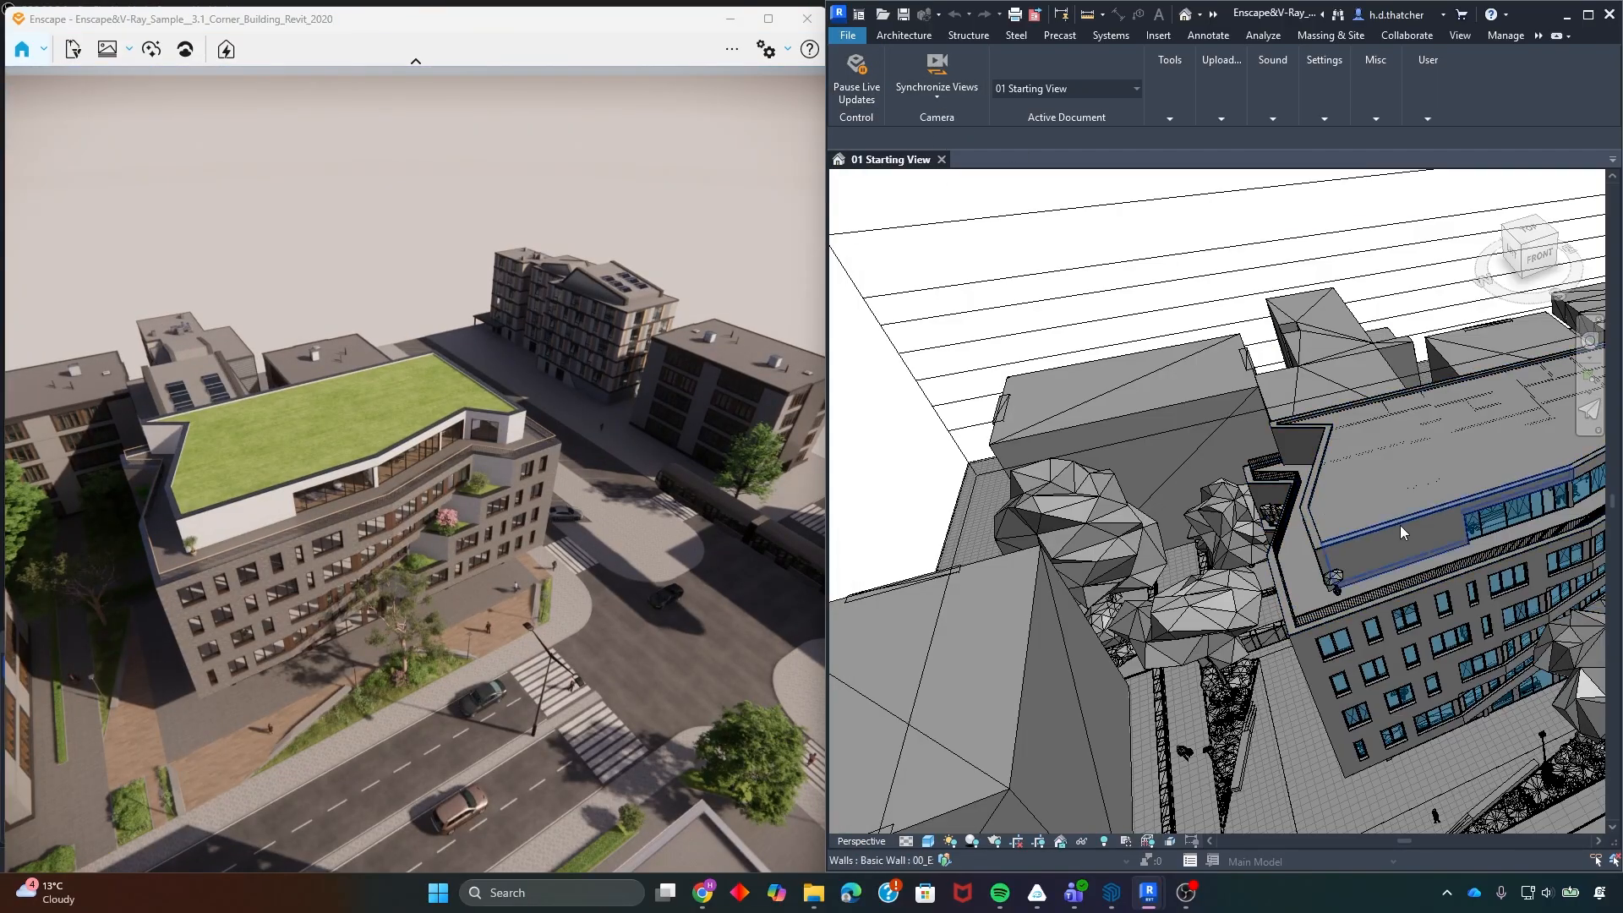
pyautogui.scroll(3, 1174, 433)
pyautogui.scroll(6, 1316, 434)
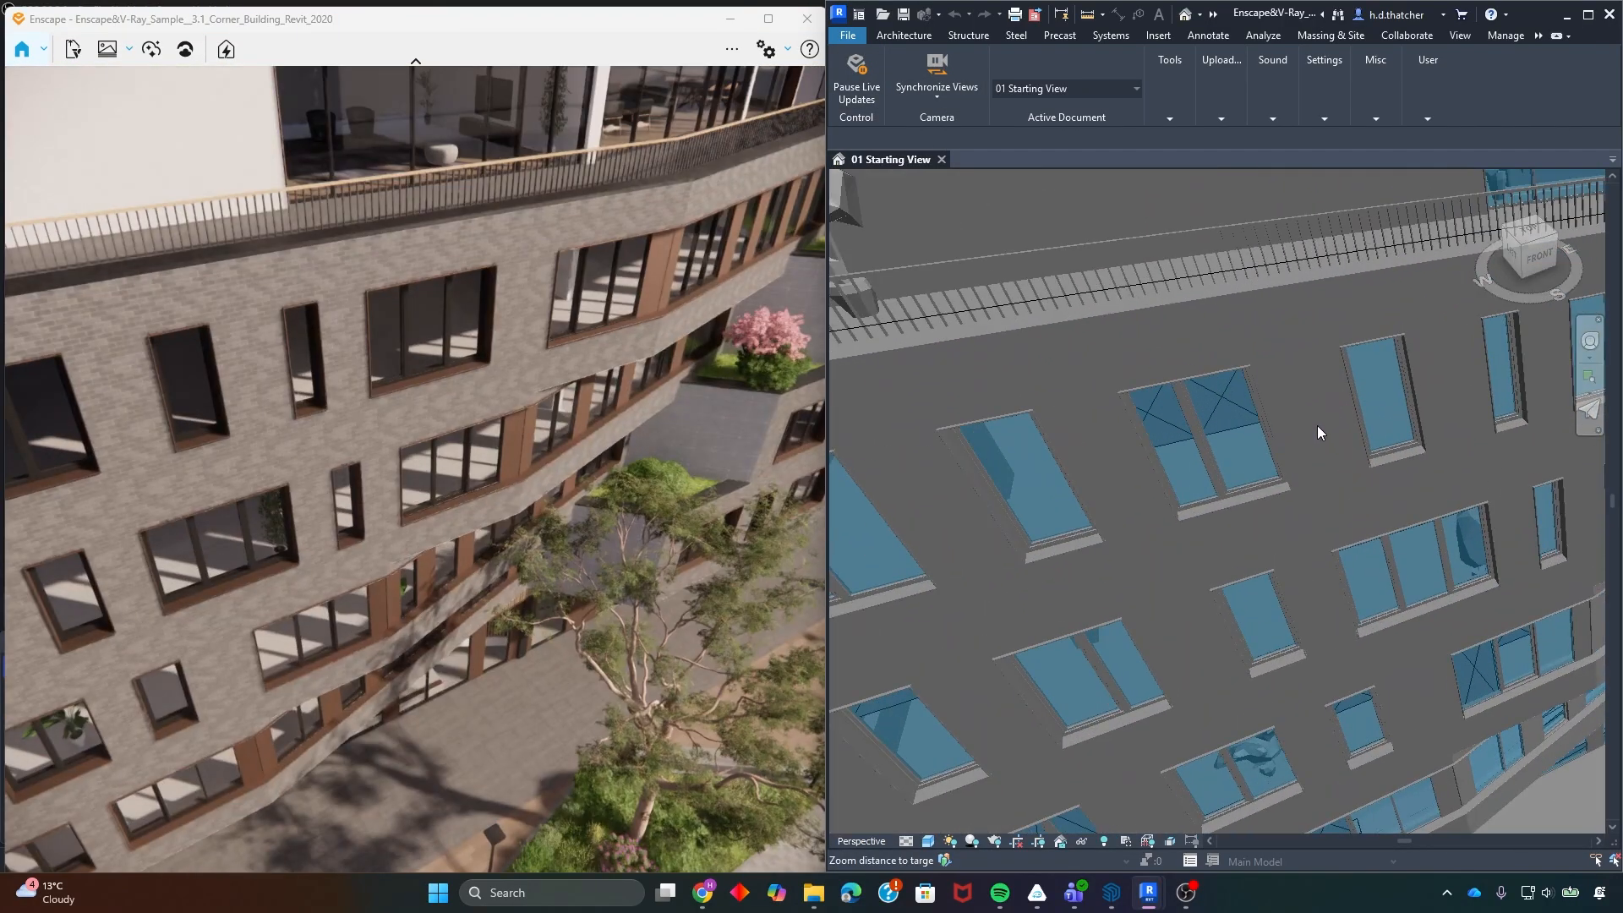
pyautogui.moveTo(1316, 411); pyautogui.dragTo(1280, 416, button='middle')
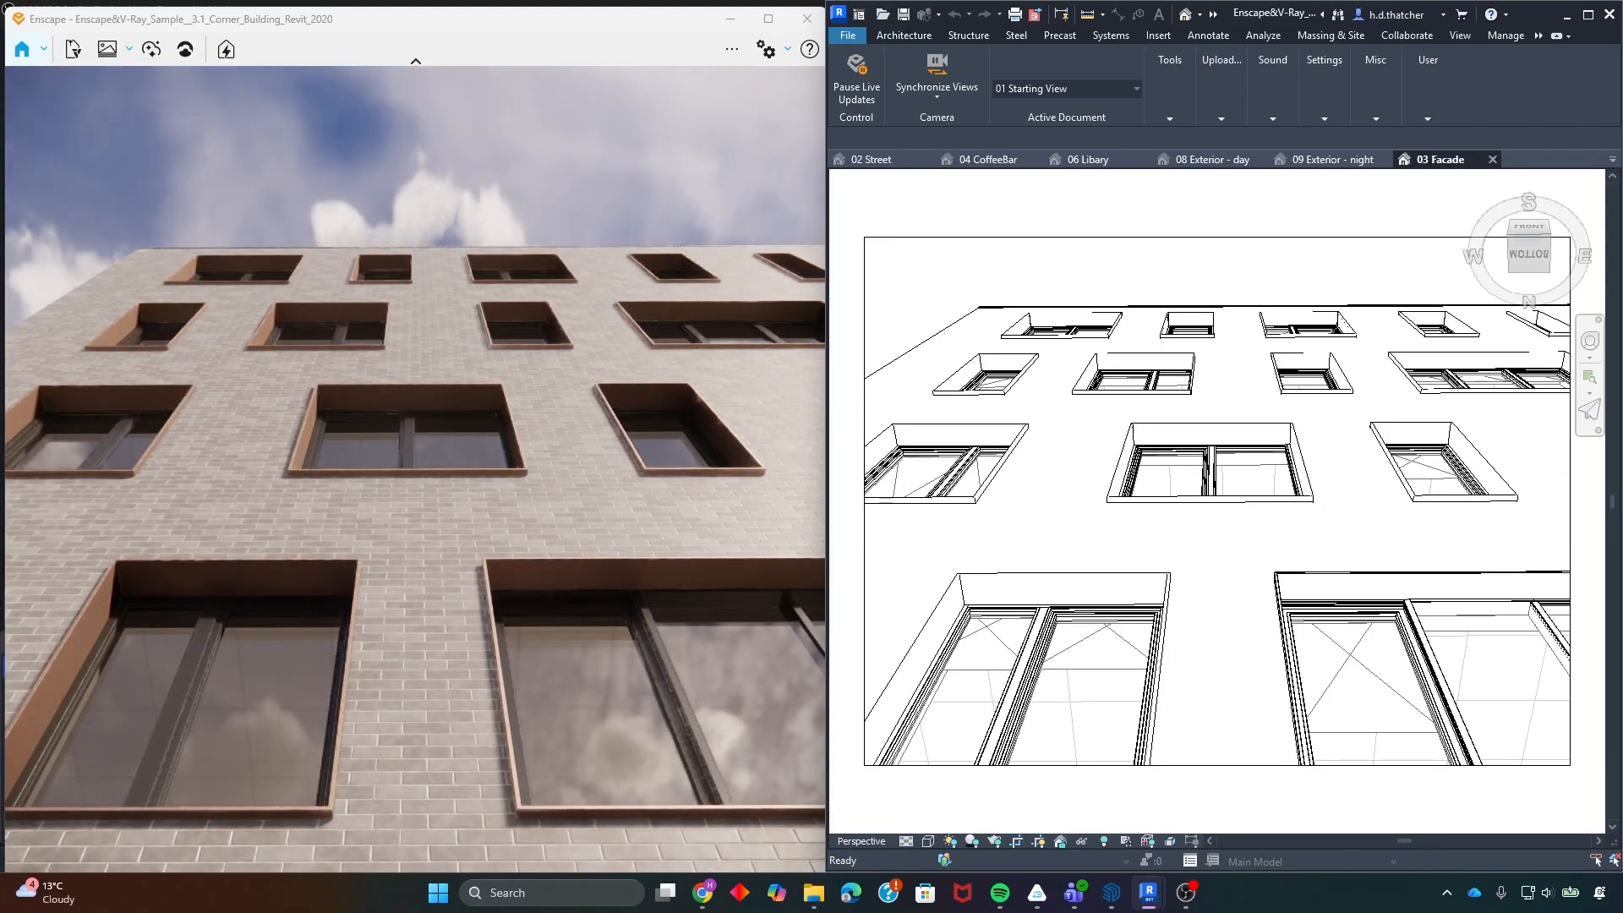
# - Try pausing and resuming Enscape live updates while visiting the 04 CoffeeBar view, ending on 03 Facade with updates paused
pyautogui.click(856, 91)
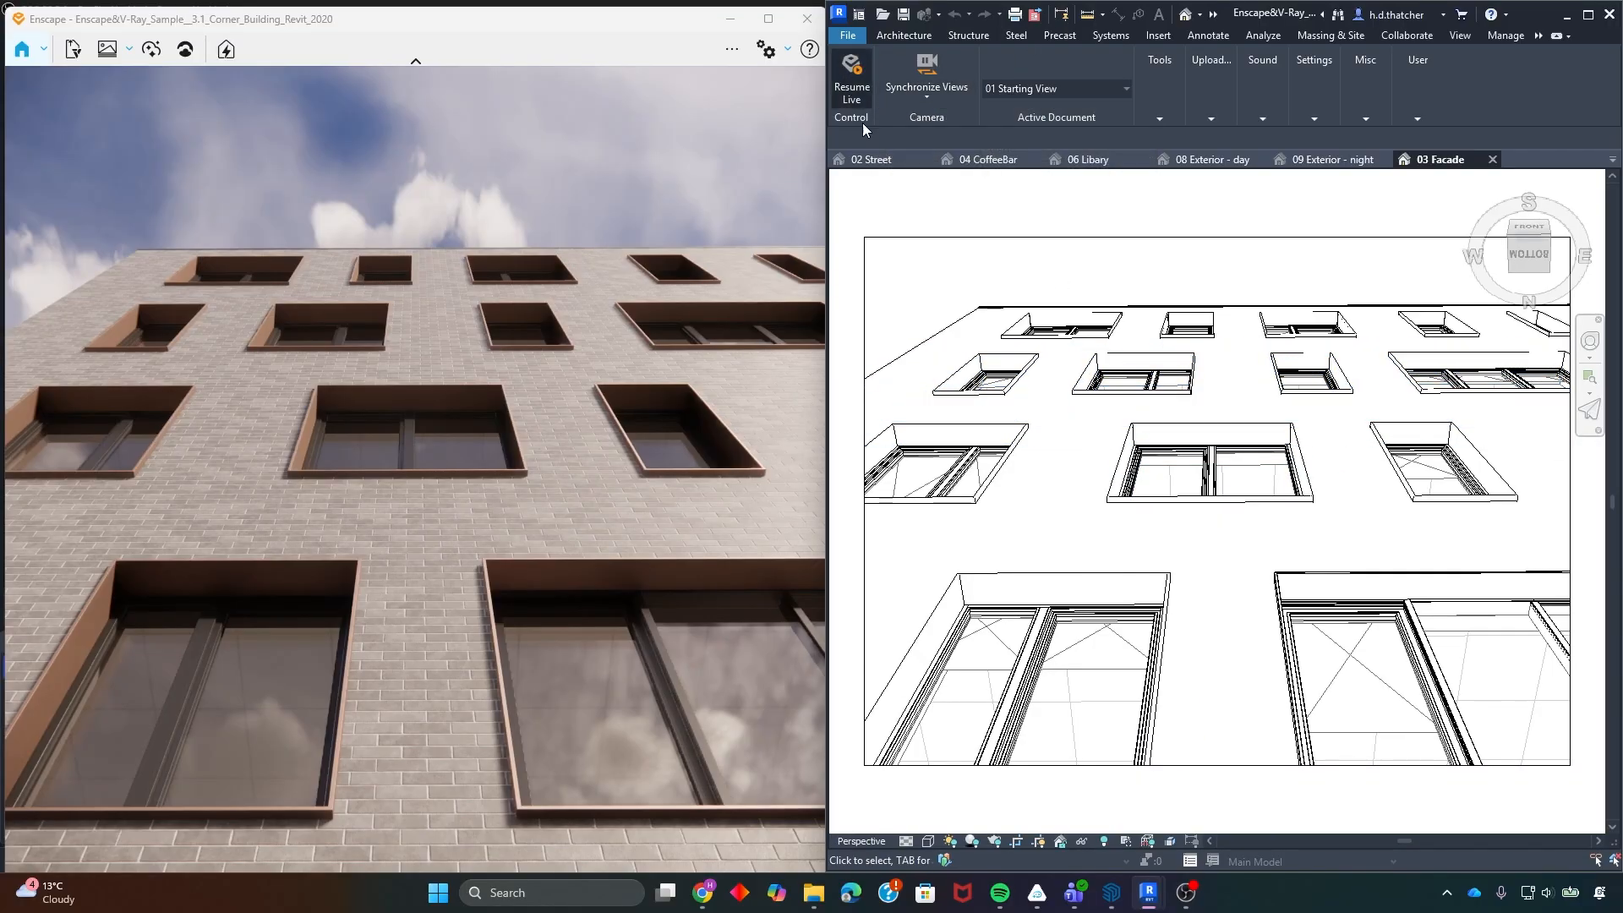
pyautogui.click(854, 89)
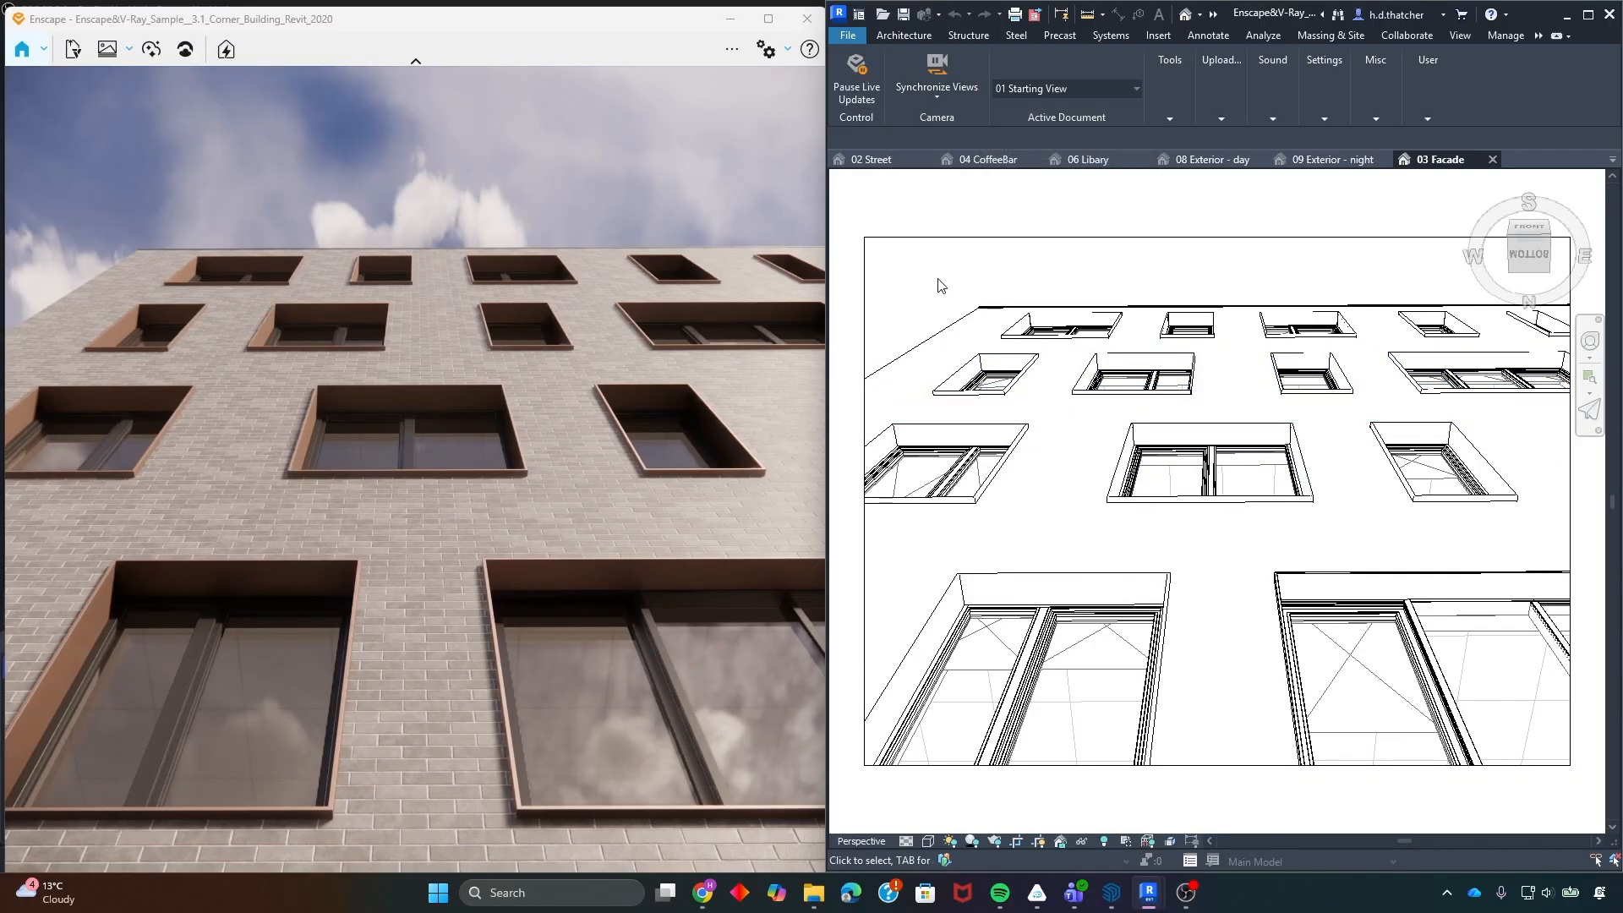
pyautogui.click(868, 89)
pyautogui.click(970, 160)
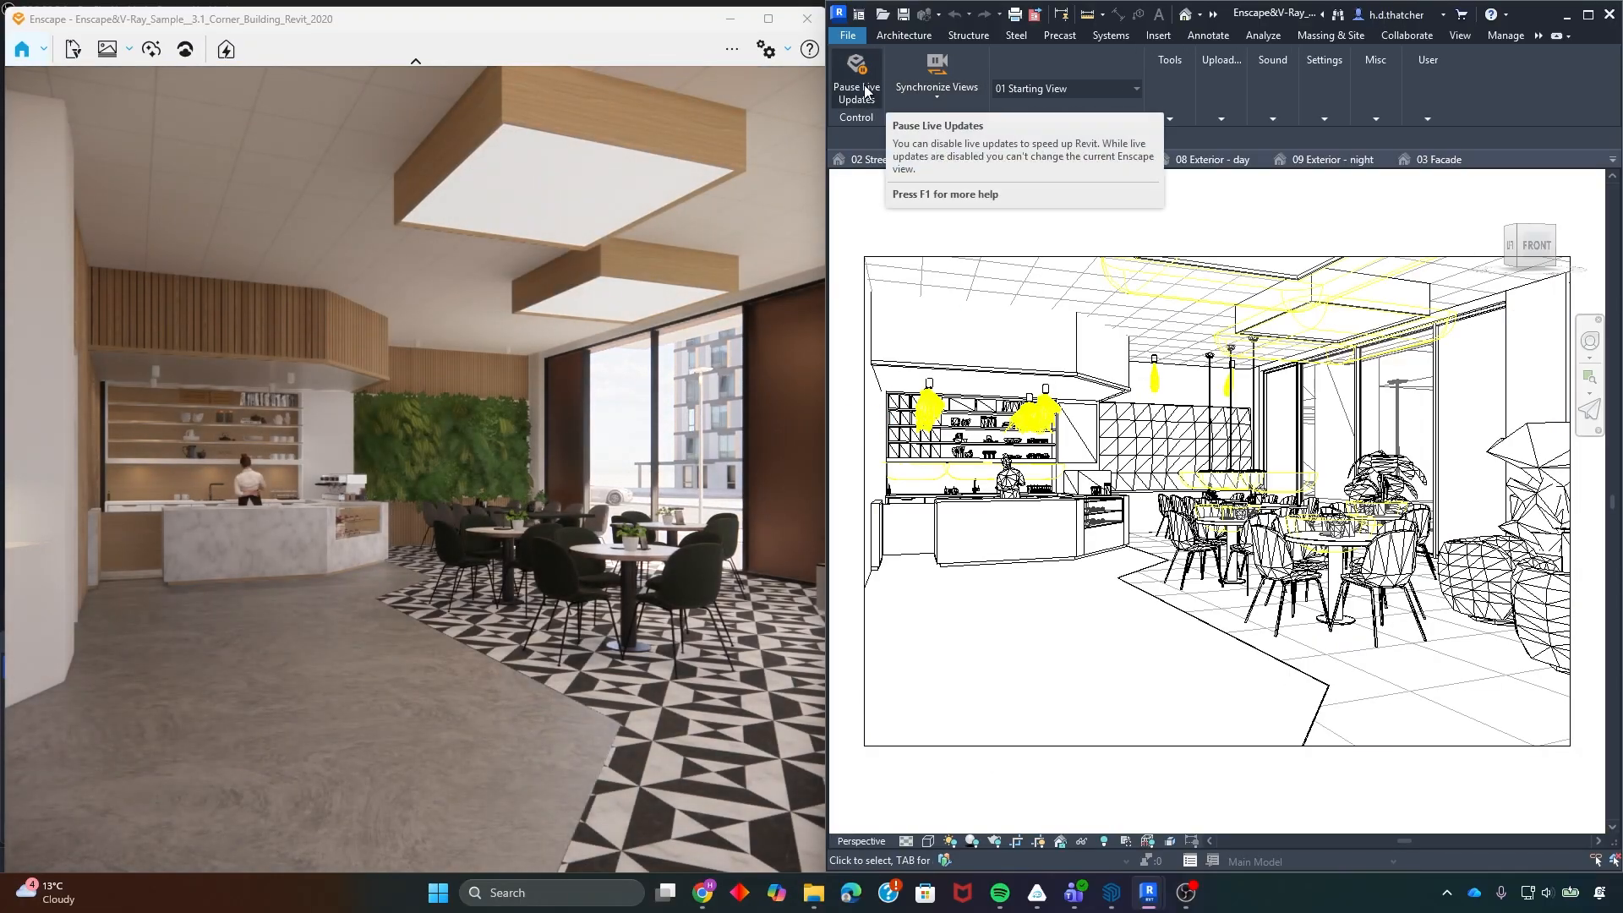
pyautogui.click(1414, 165)
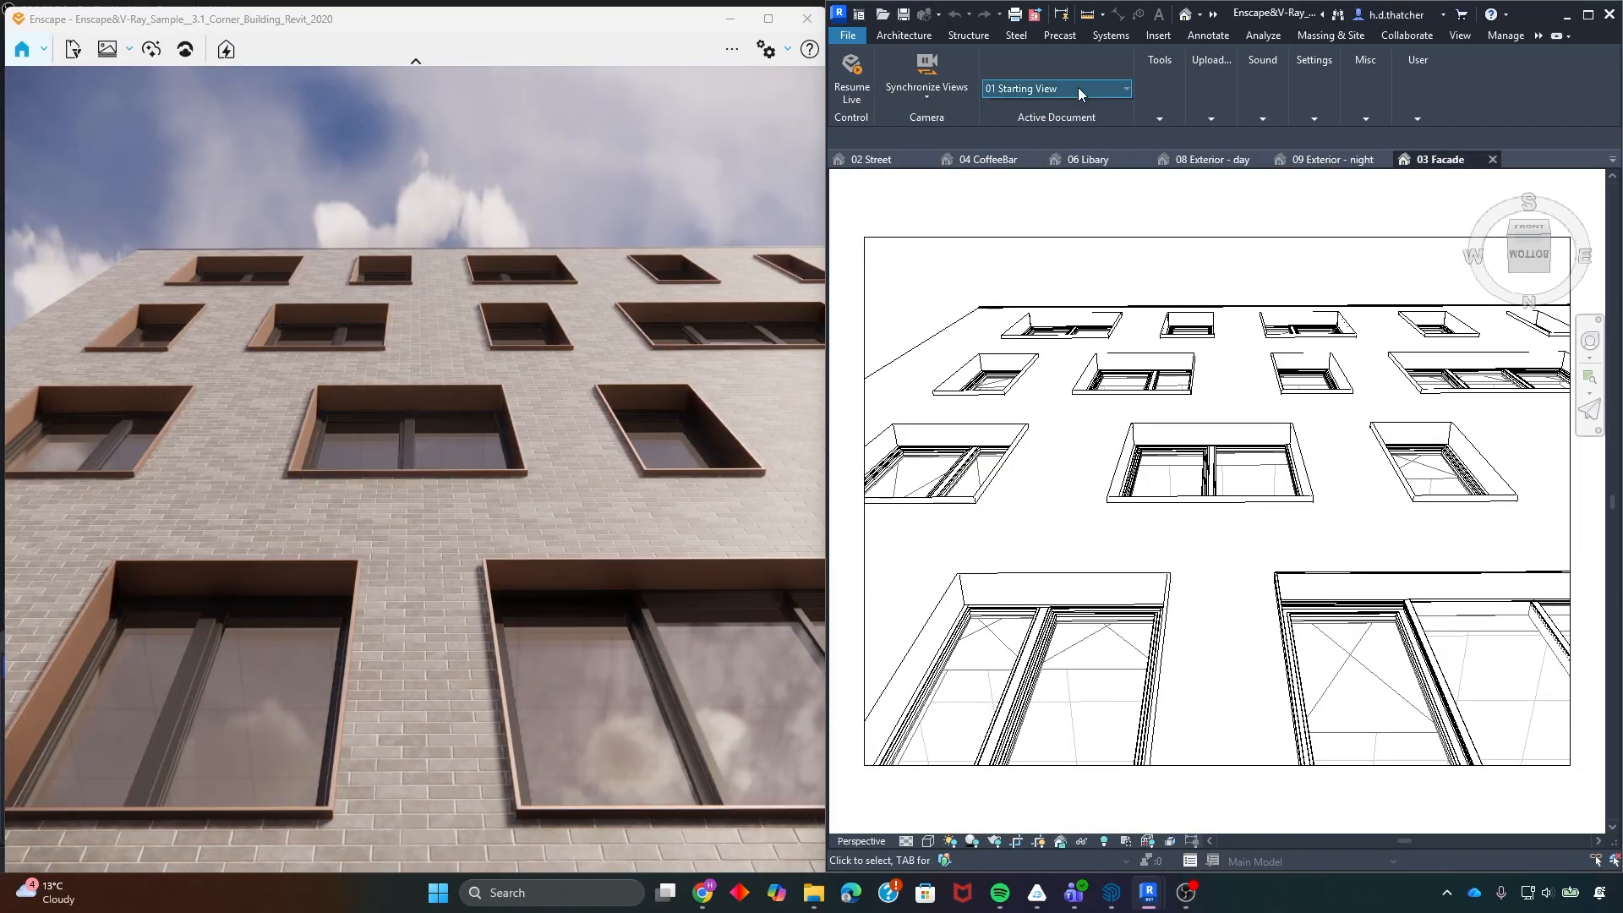
# - Set Enscape's active document view to 03 Facade and test the camera synchronization by orbiting and zooming the 00 Mass study view
pyautogui.click(1078, 88)
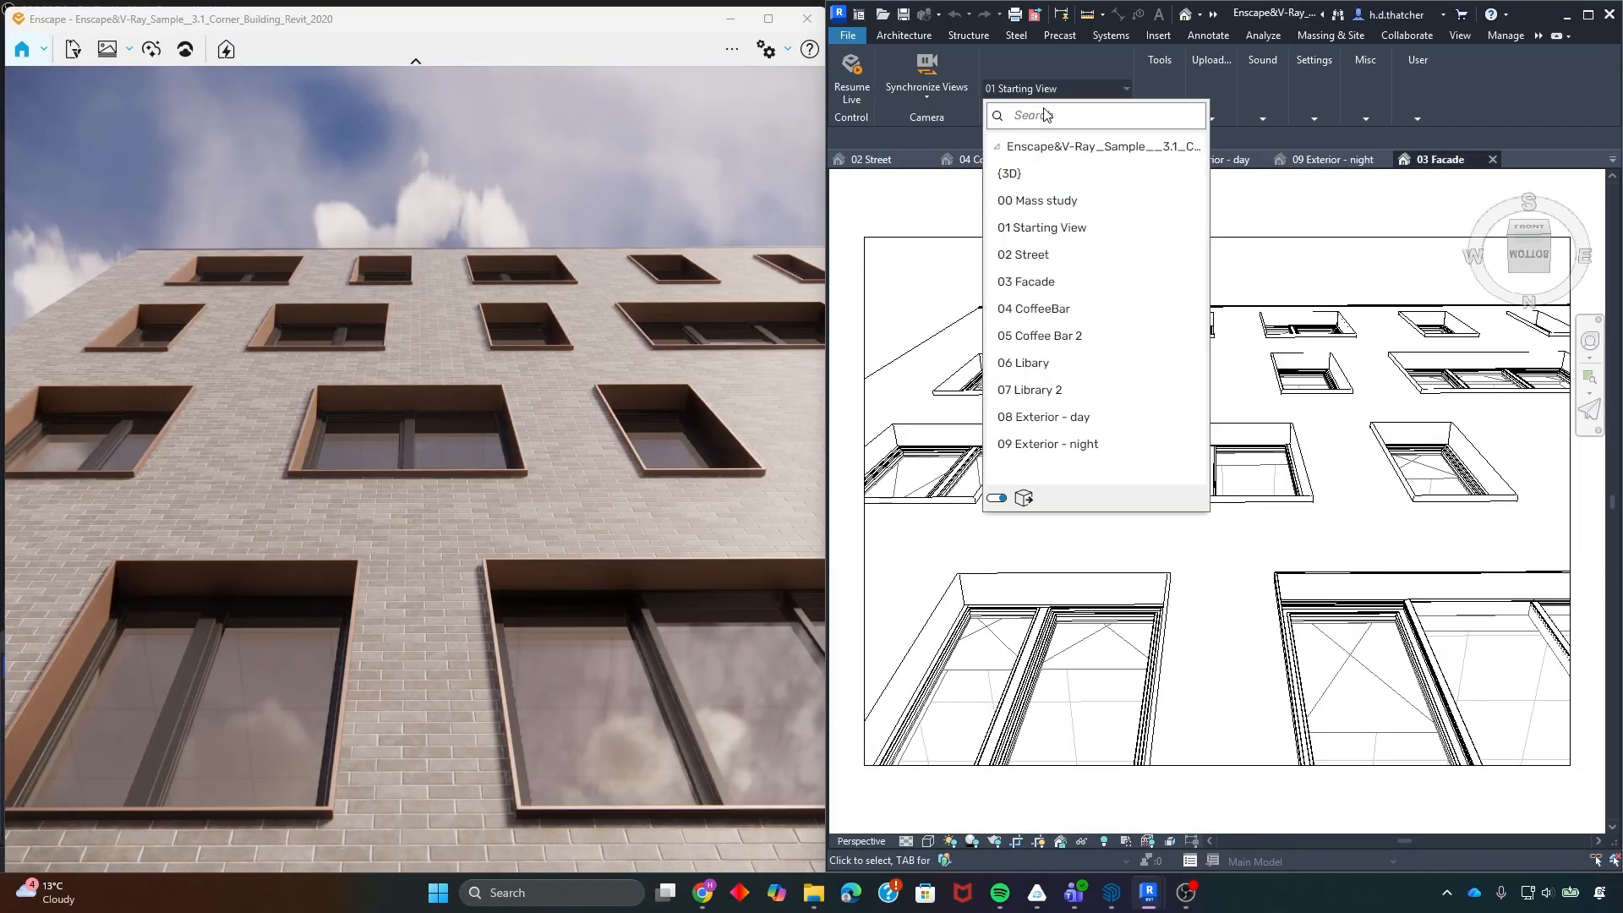
pyautogui.click(1036, 282)
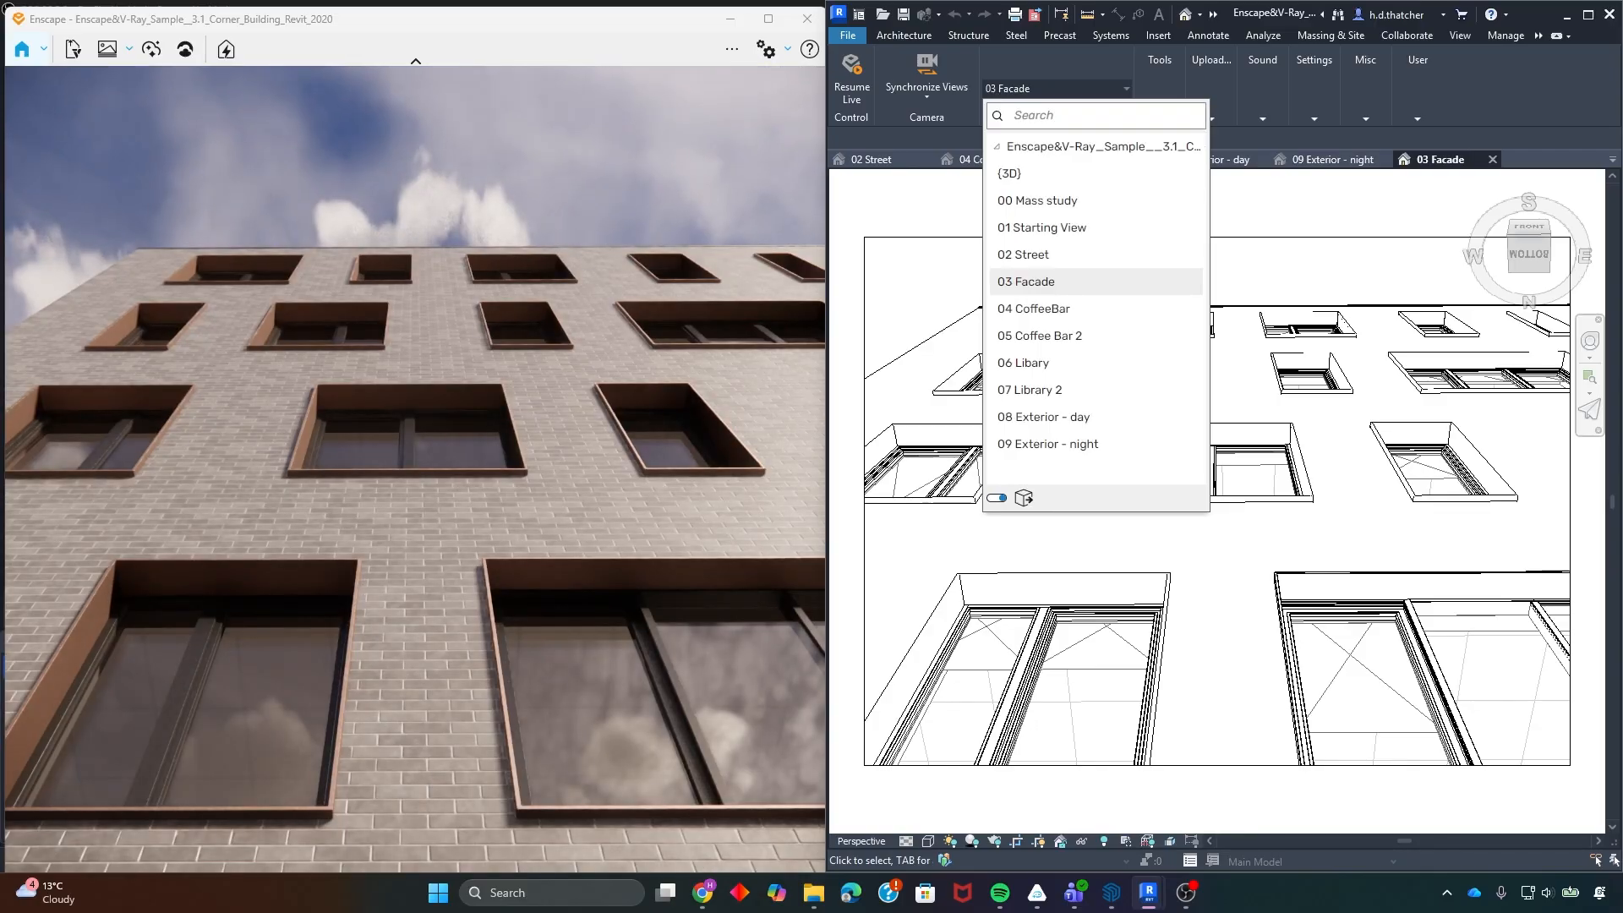
pyautogui.moveTo(0, 203); pyautogui.dragTo(972, 175)
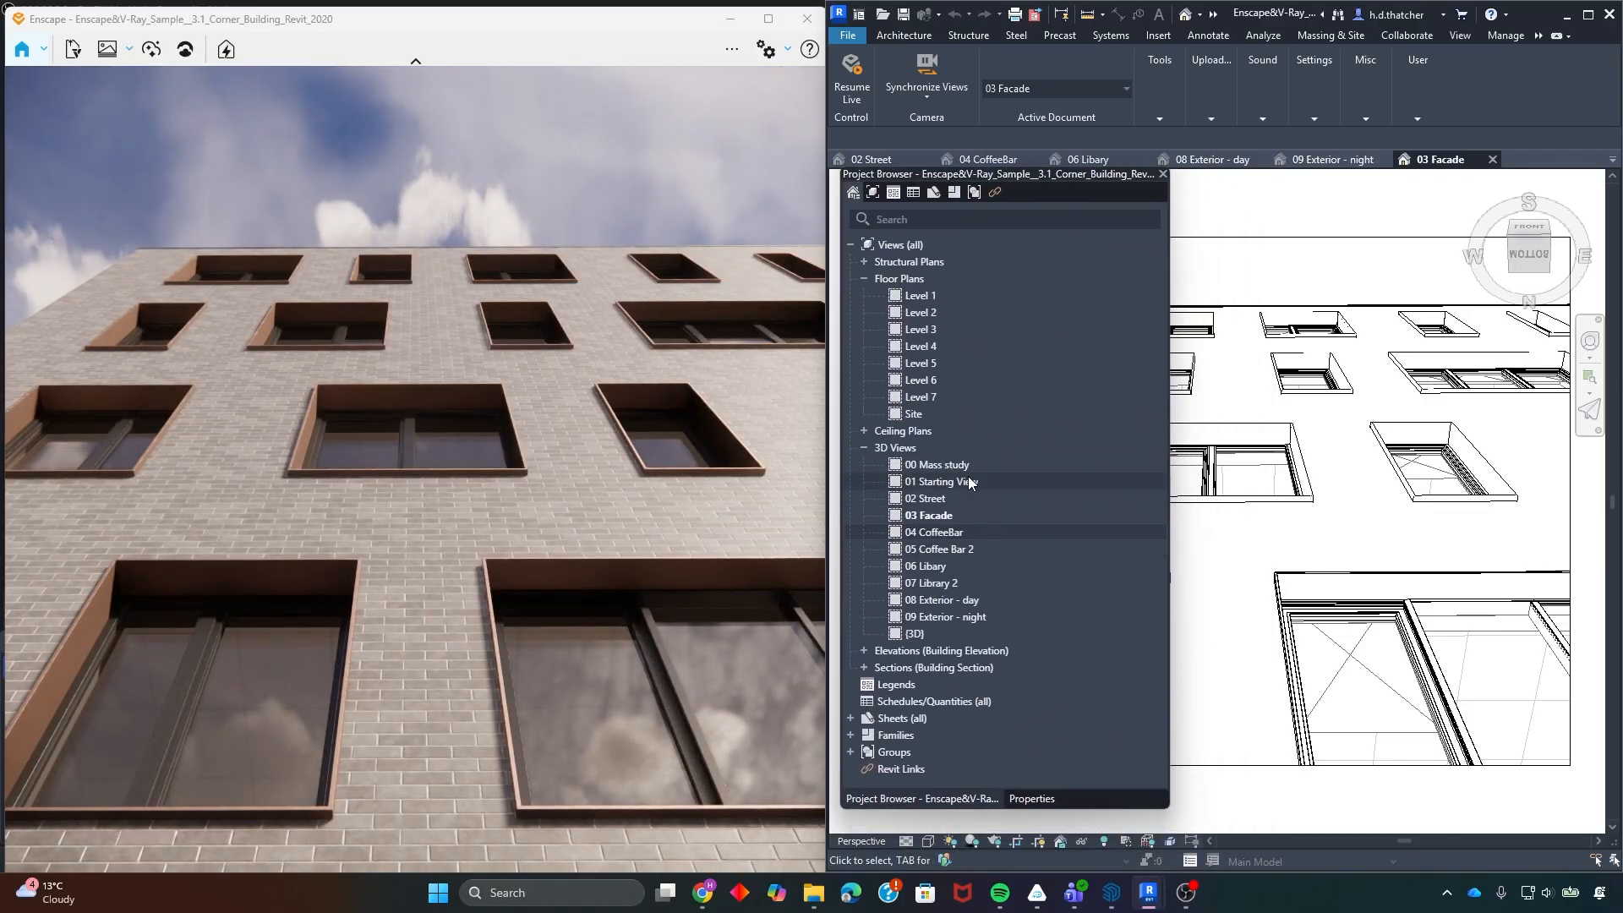
pyautogui.doubleClick(937, 465)
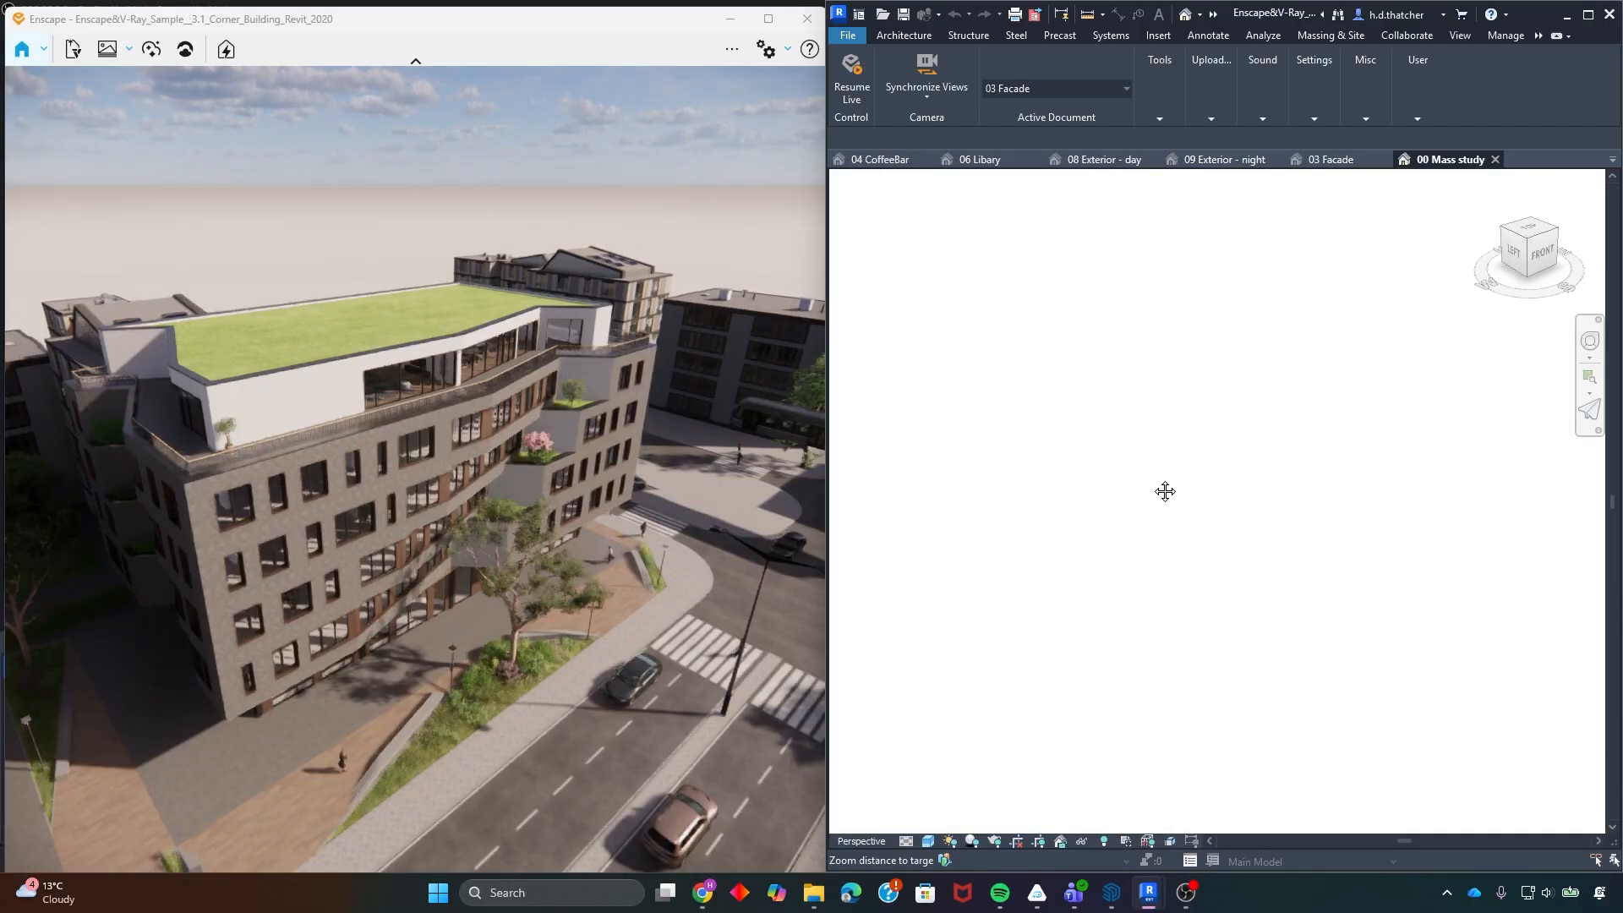
pyautogui.scroll(-5, 1165, 491)
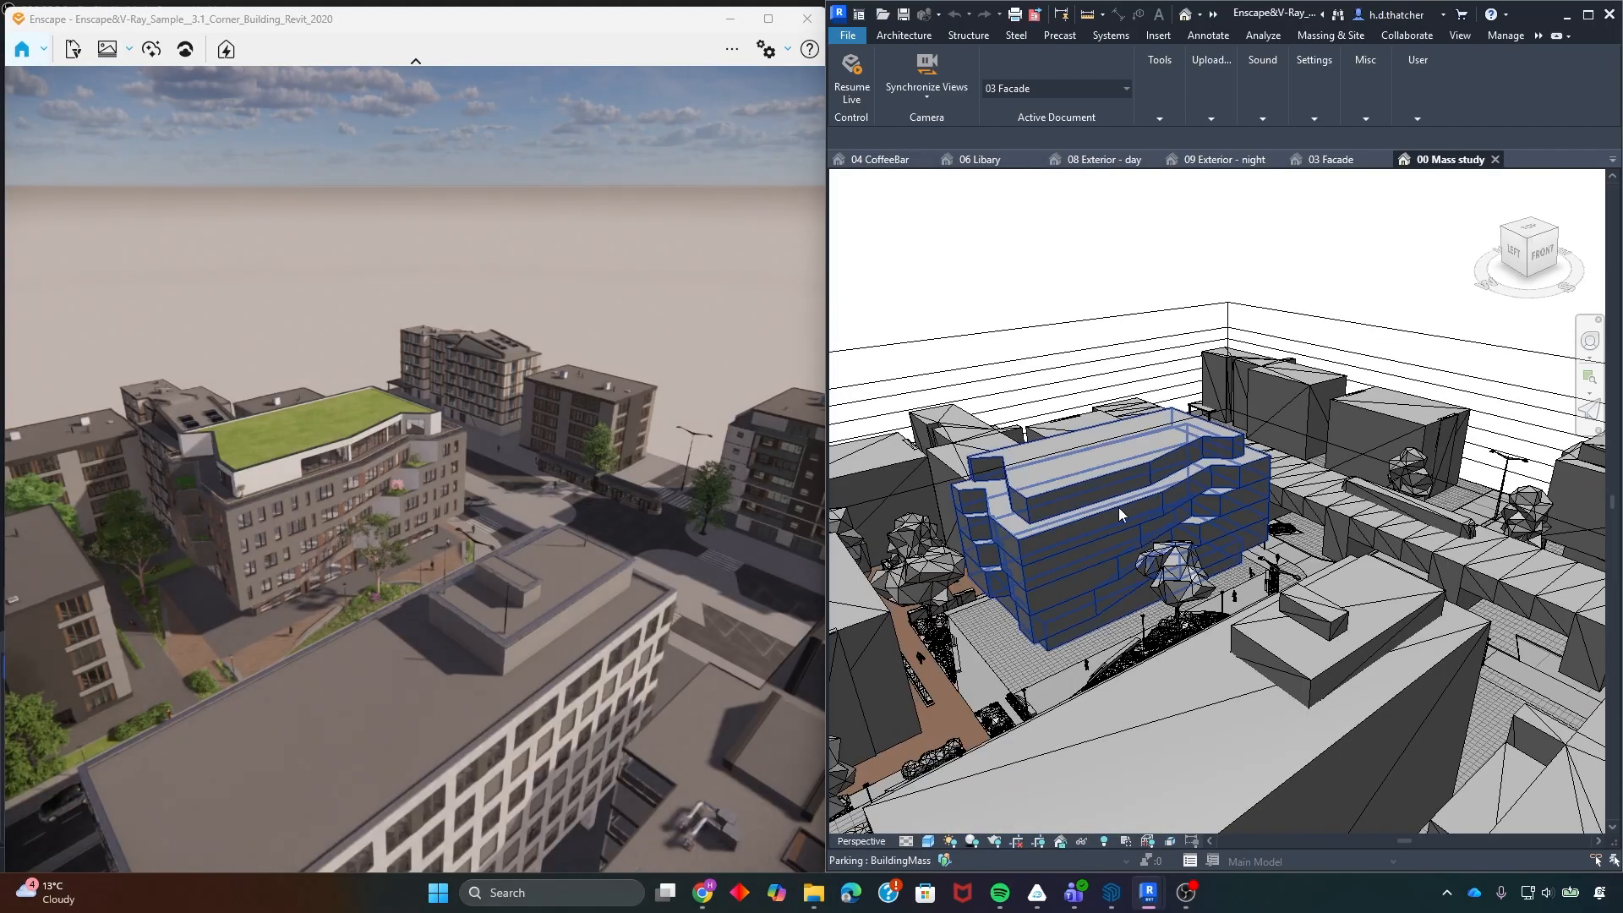
pyautogui.scroll(3, 1118, 511)
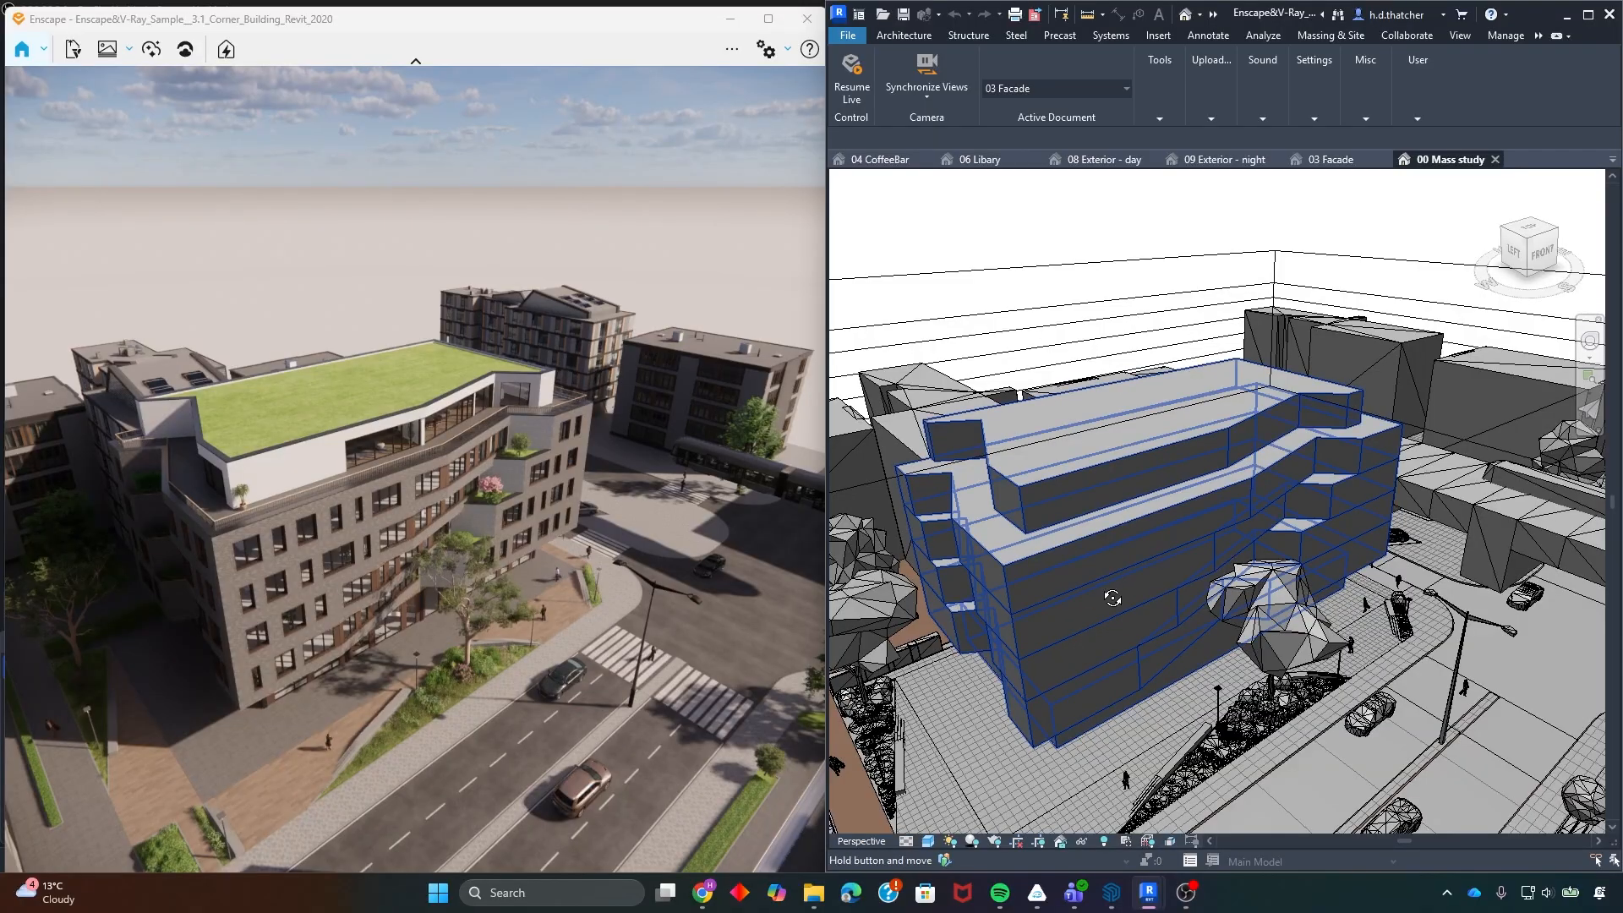
pyautogui.keyDown('shift'); pyautogui.moveTo(1083, 540); pyautogui.dragTo(1209, 580, button='middle'); pyautogui.keyUp('shift')
pyautogui.scroll(-2, 1209, 581)
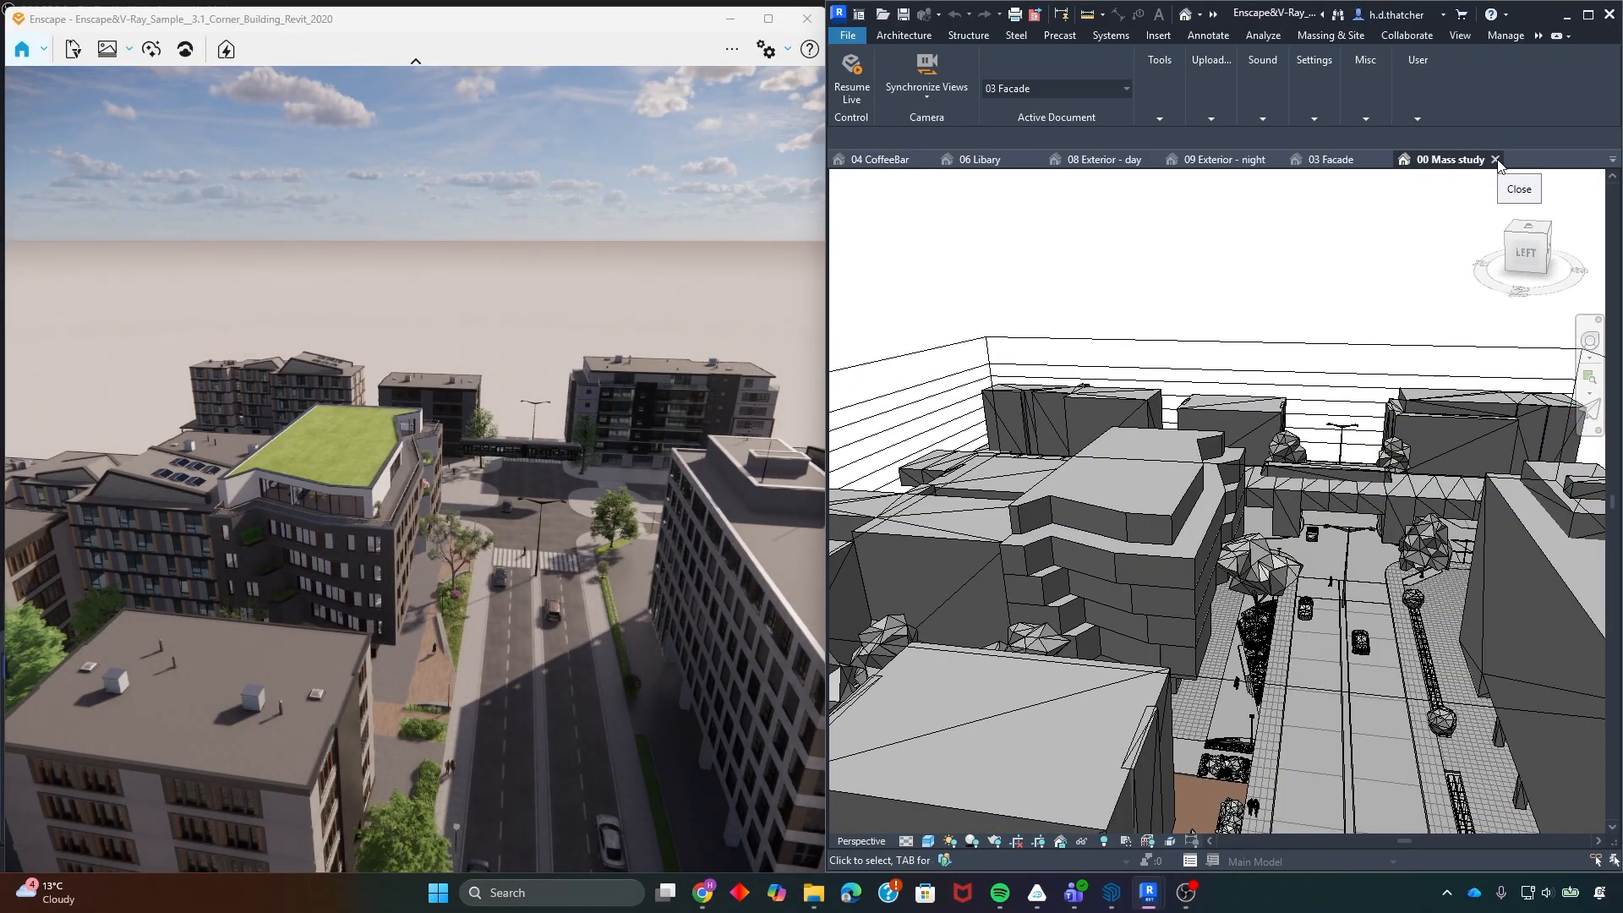
# - Open the default {3D} view in Revit and orbit from the plan to a close aerial view of the corner building
pyautogui.click(1185, 14)
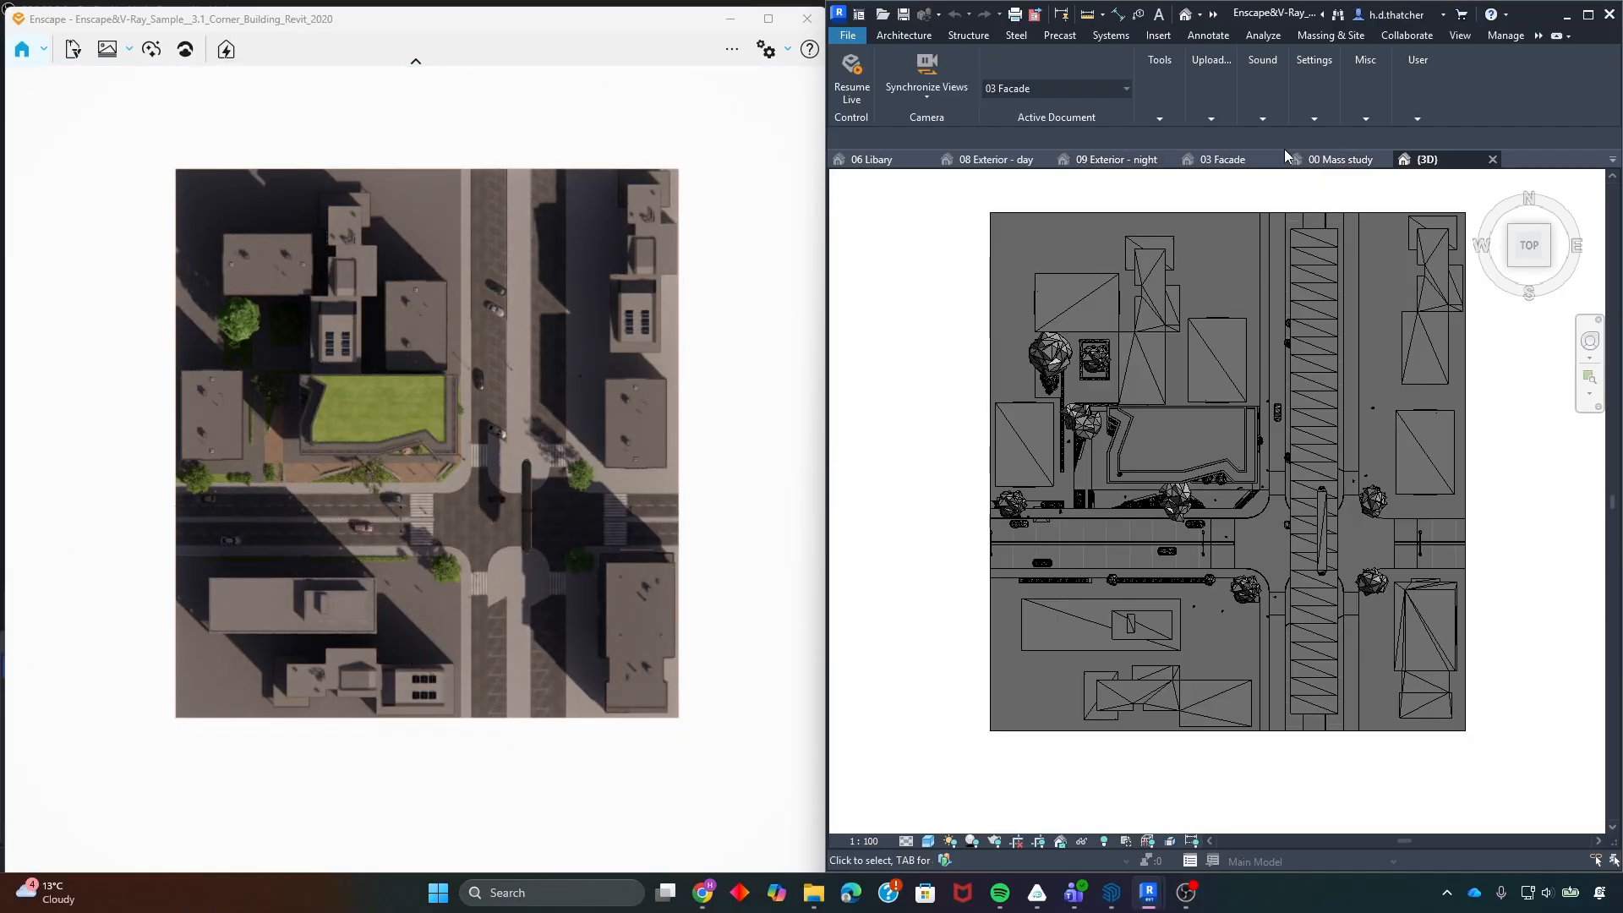
pyautogui.keyDown('shift'); pyautogui.moveTo(1217, 588); pyautogui.dragTo(1103, 390, button='middle'); pyautogui.keyUp('shift')
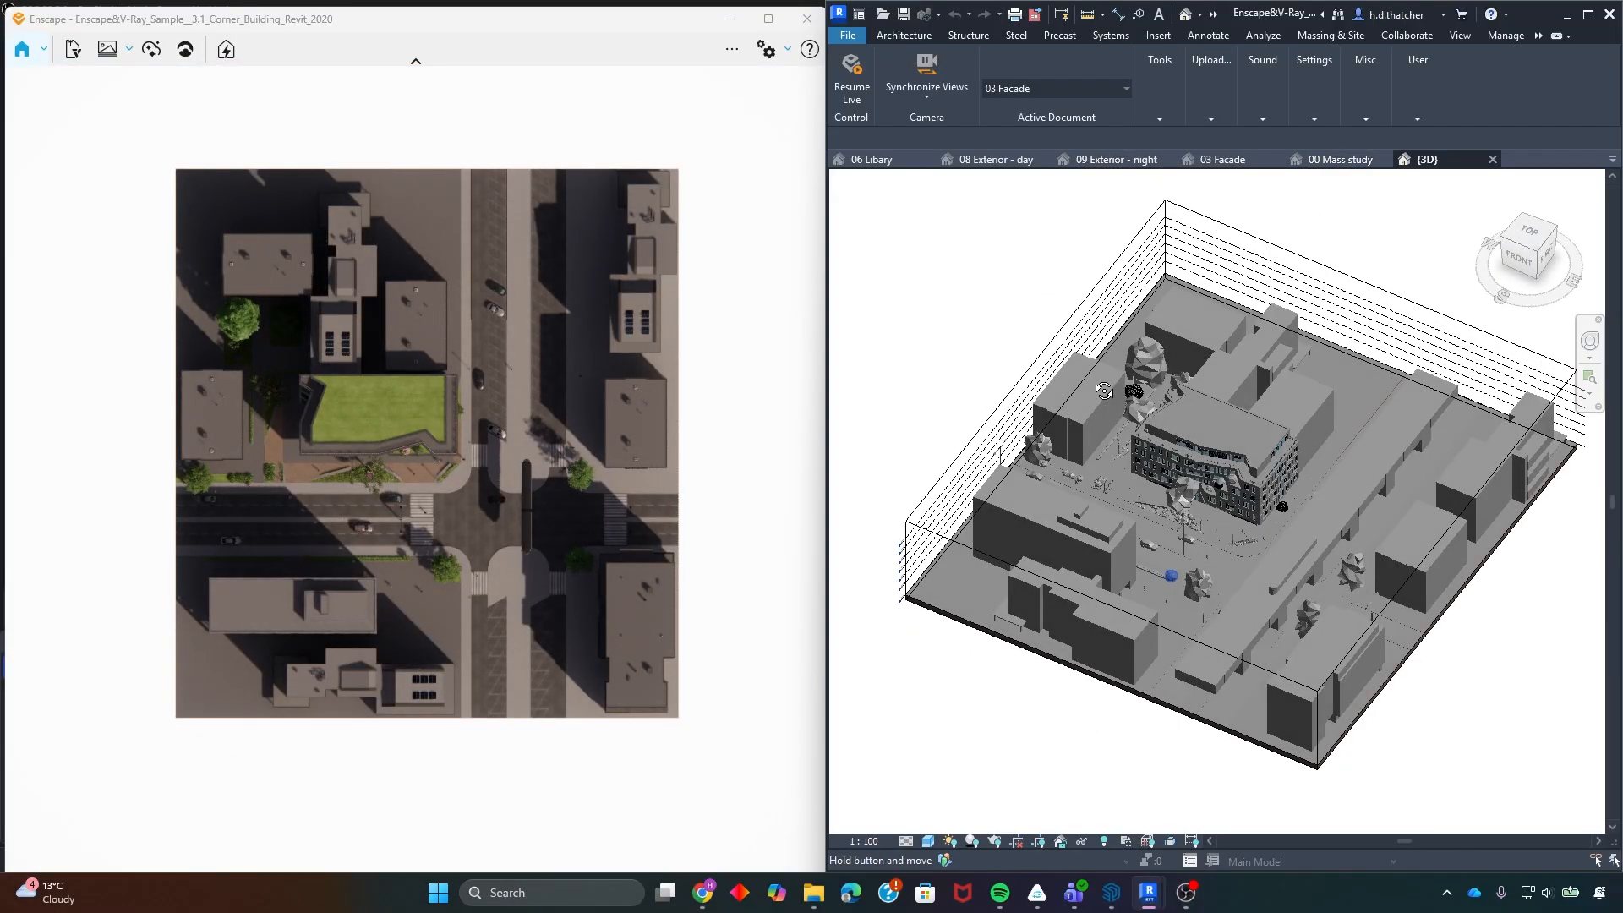
pyautogui.scroll(5, 1211, 460)
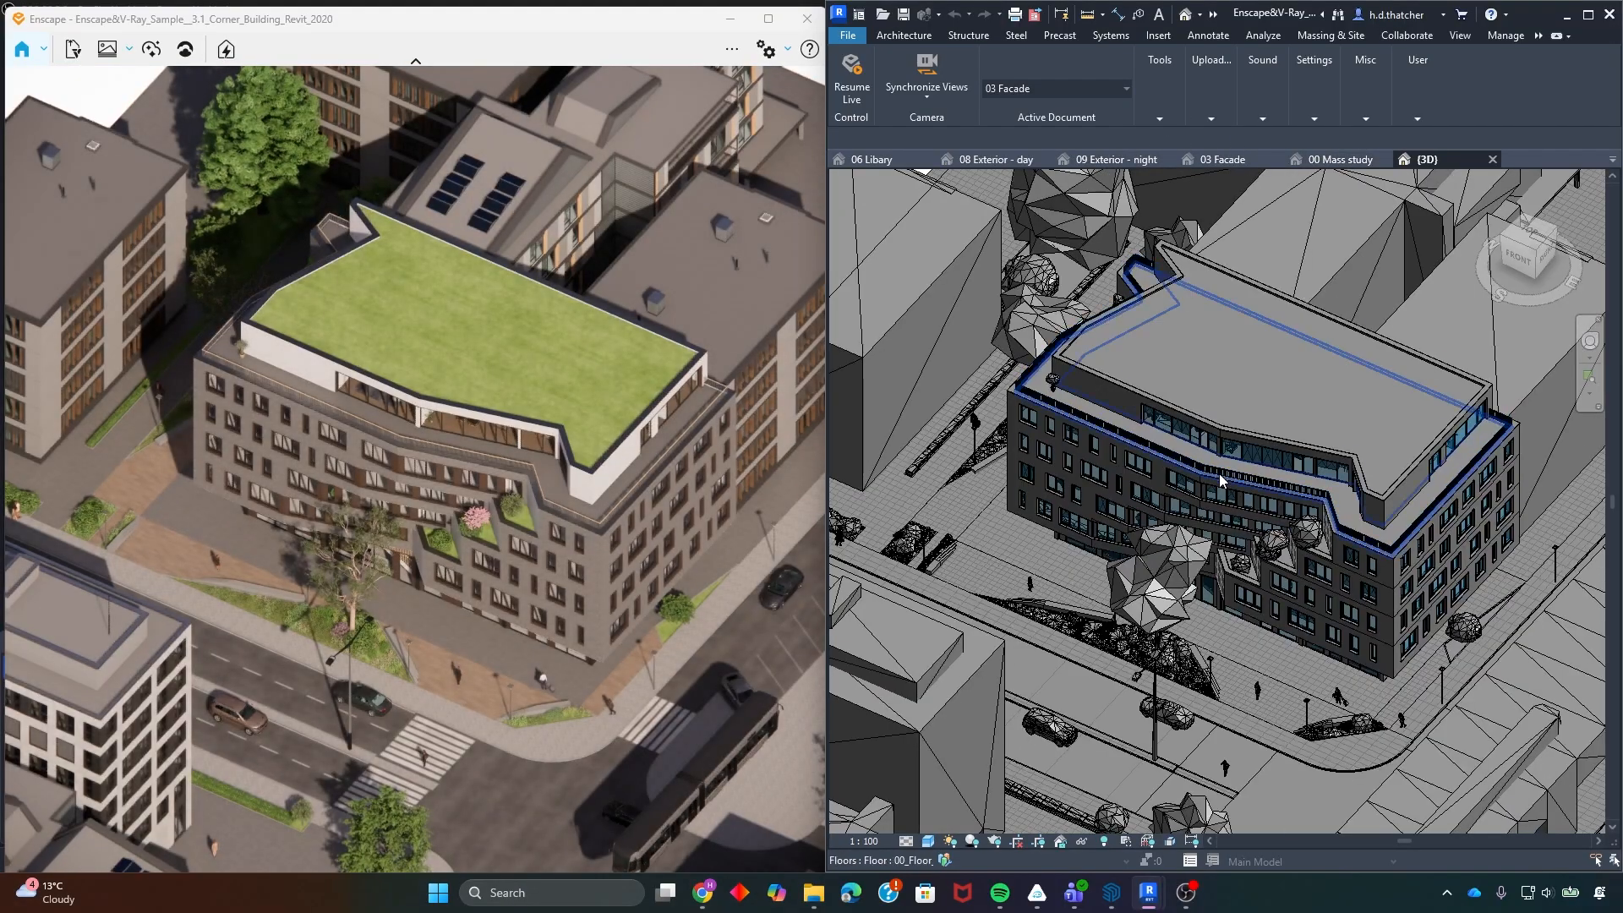
pyautogui.scroll(5, 1219, 473)
pyautogui.moveTo(1234, 505); pyautogui.dragTo(1230, 493, button='middle')
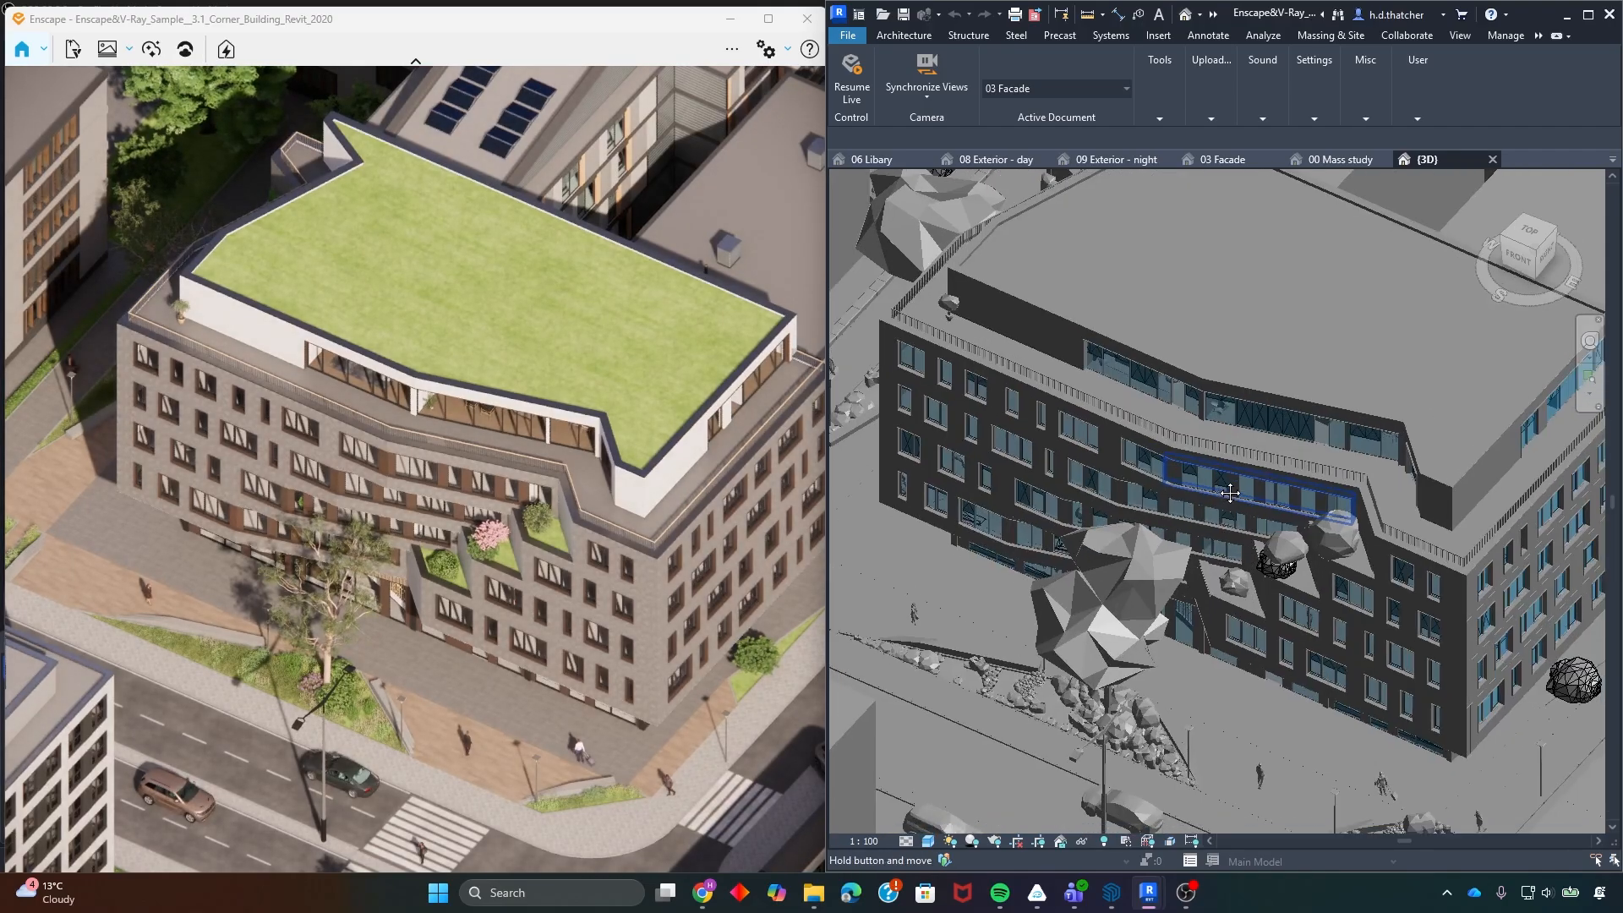
pyautogui.scroll(-3, 1230, 493)
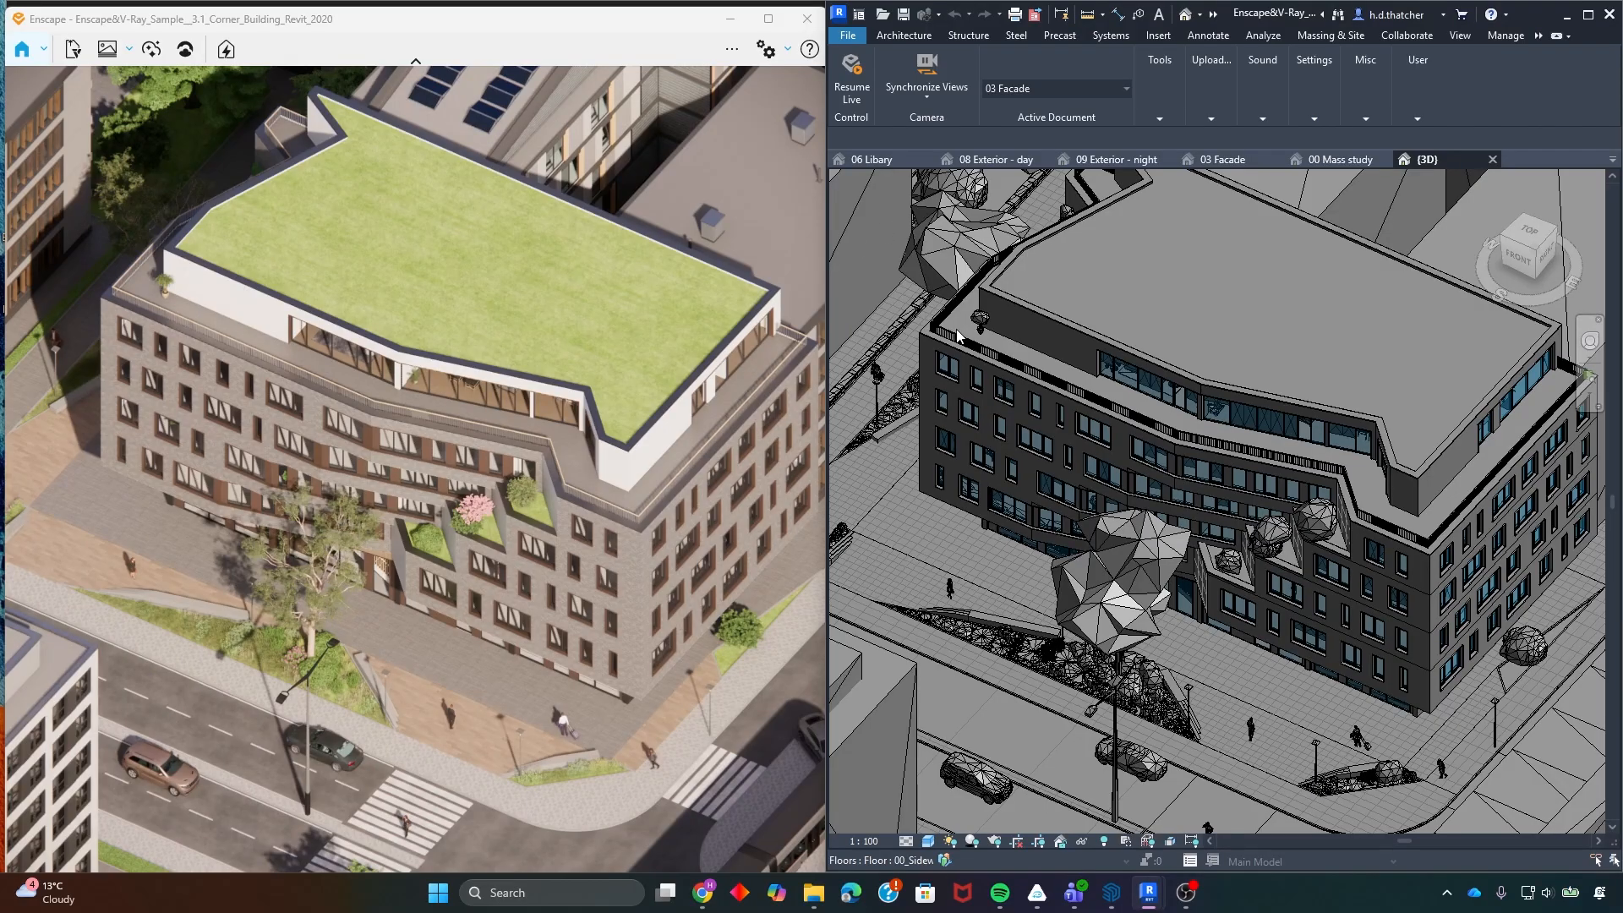
# - Maximize the Revit and Enscape windows, minimize Enscape, and frame the building's upper corner in Revit
pyautogui.click(1587, 14)
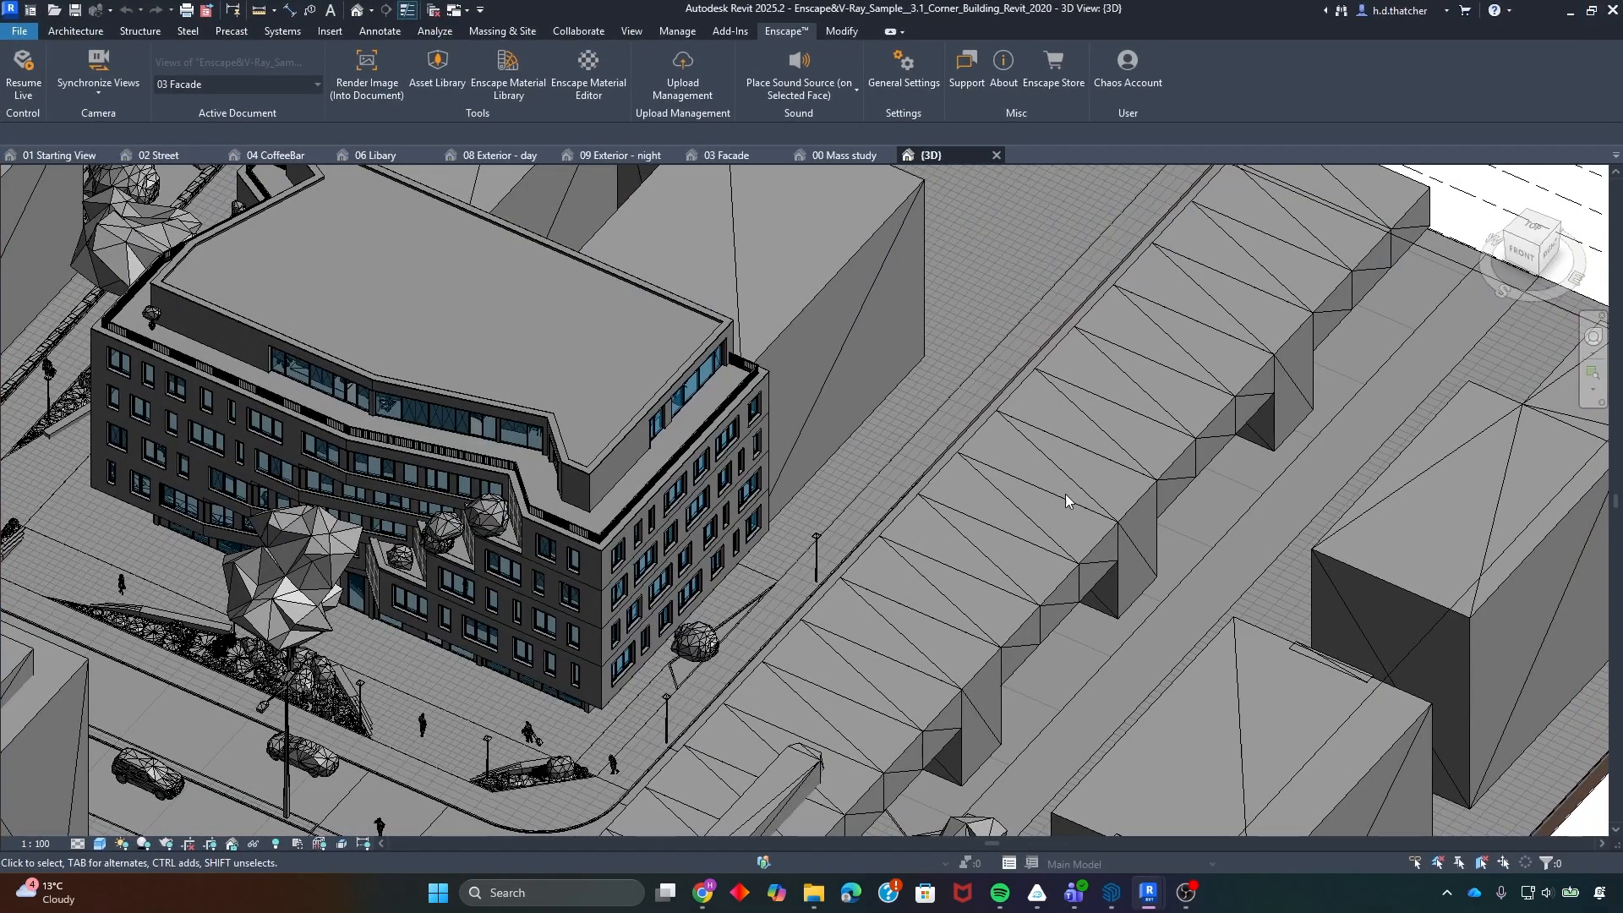
pyautogui.moveTo(1148, 893)
pyautogui.click(1239, 788)
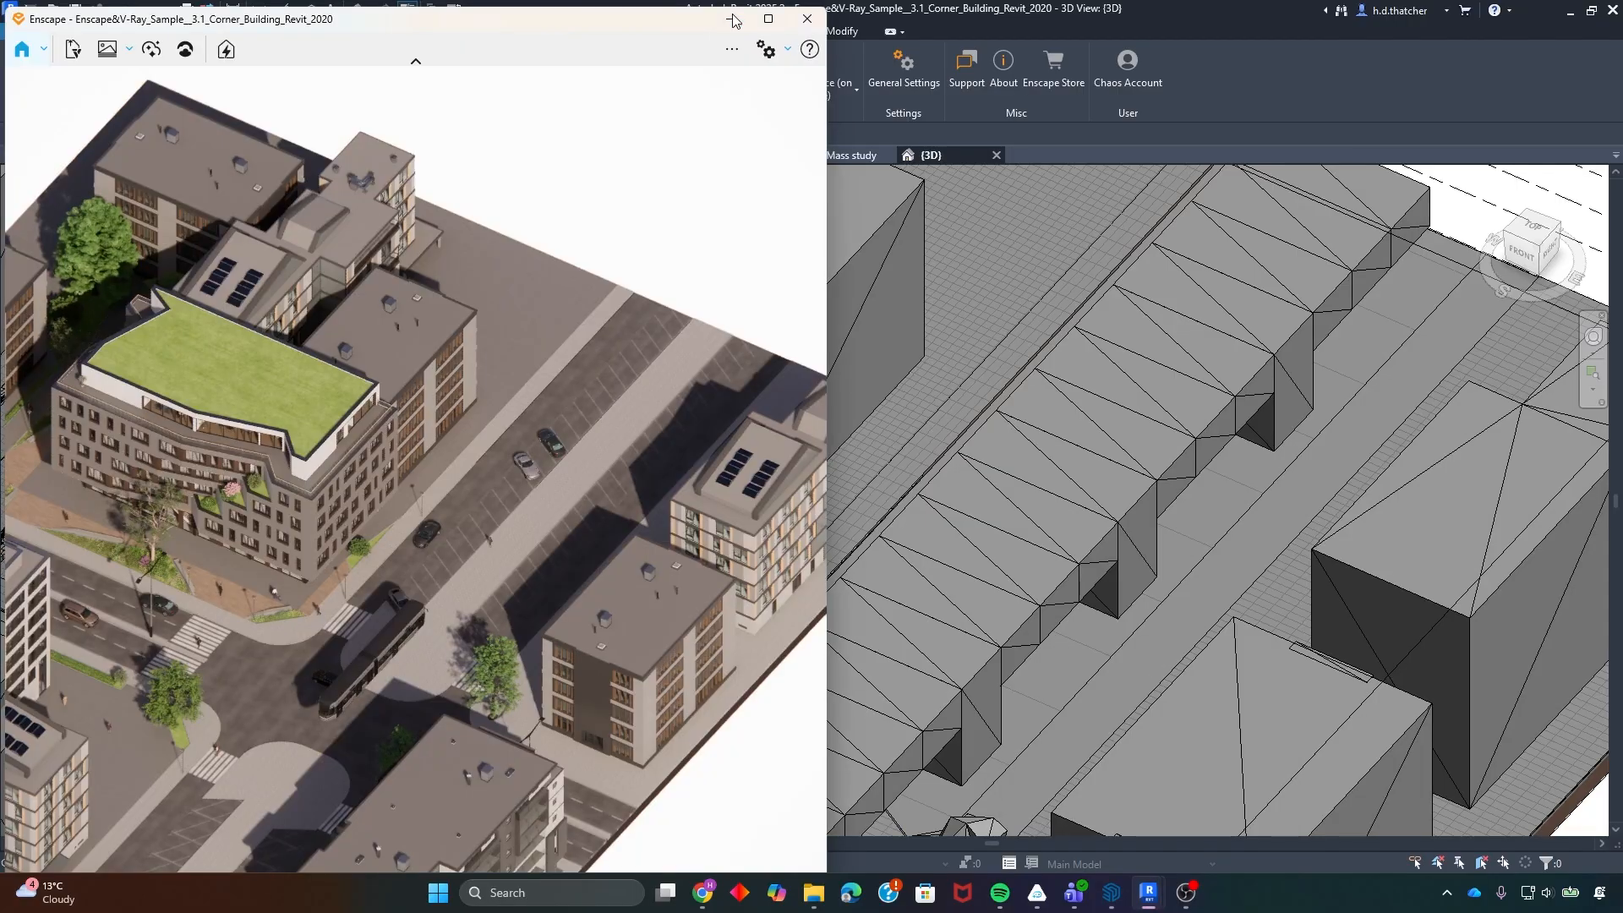
pyautogui.click(769, 16)
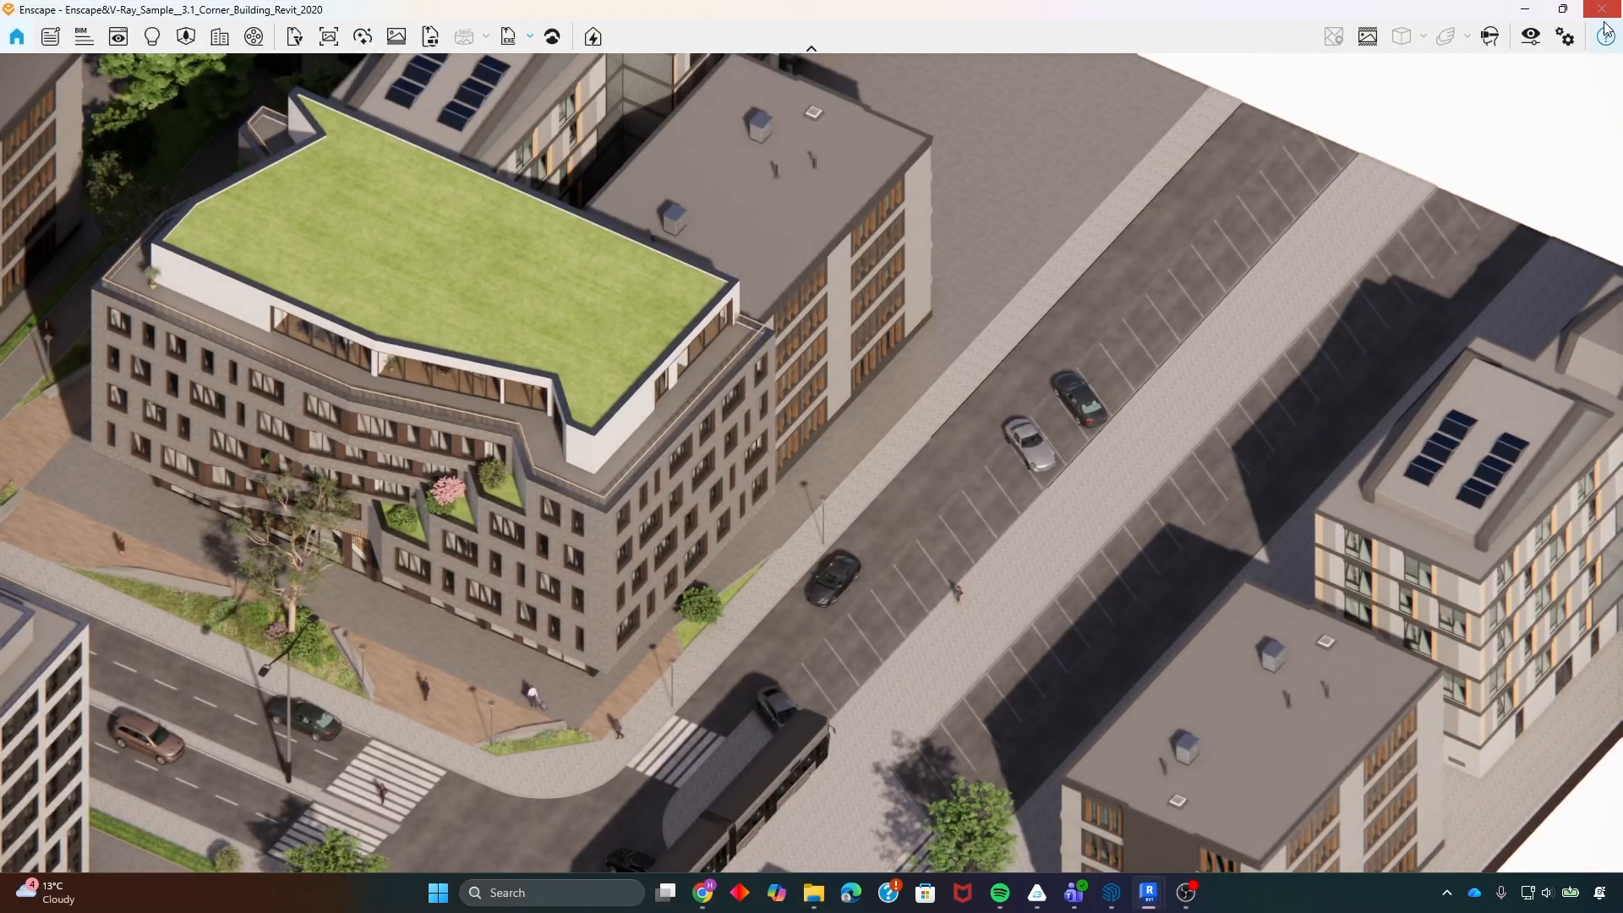
pyautogui.click(1525, 9)
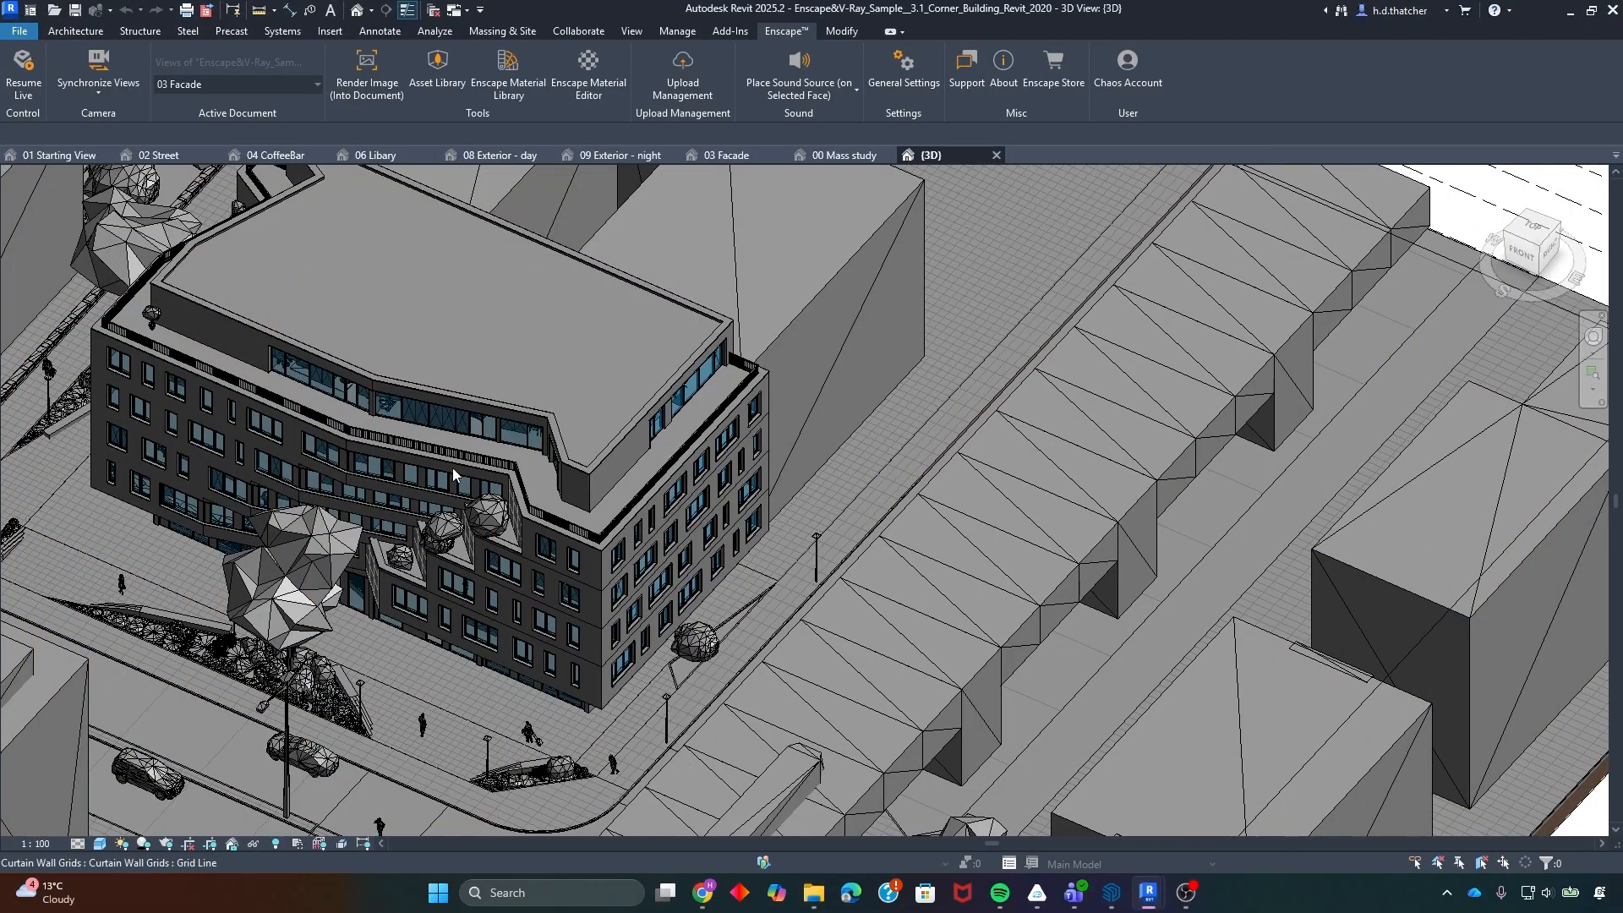
pyautogui.moveTo(454, 468); pyautogui.dragTo(508, 571, button='middle')
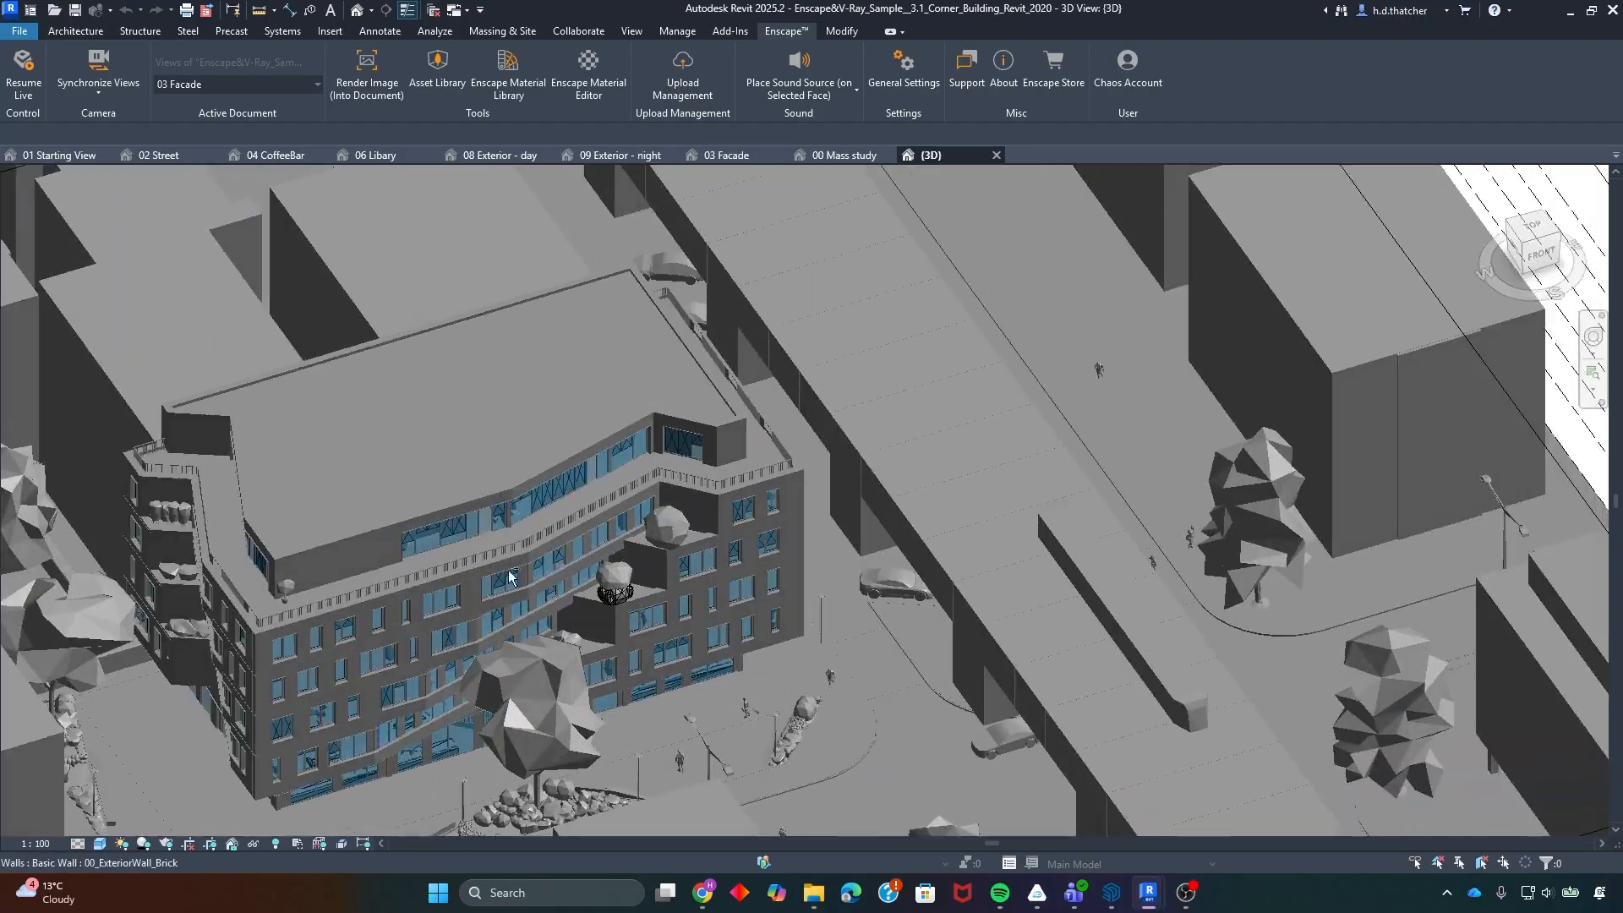
pyautogui.scroll(-2, 508, 576)
pyautogui.scroll(8, 516, 577)
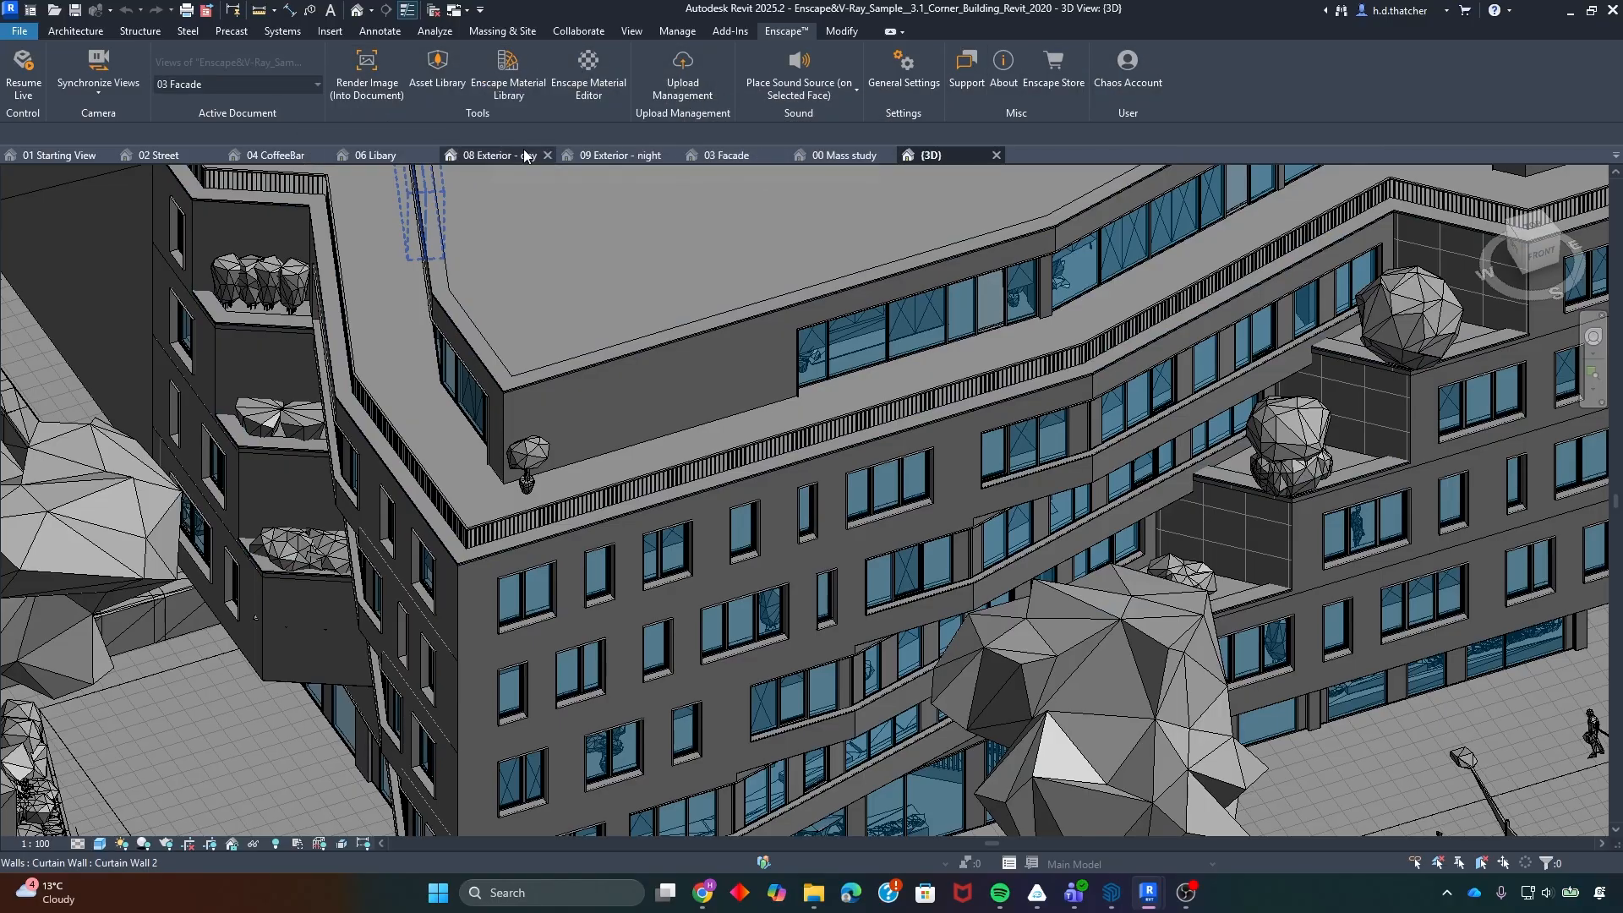
# - Open the Enscape Material Library and browse the Metals, Roof, Wallpaper, Tiles and Roads categories
pyautogui.click(505, 84)
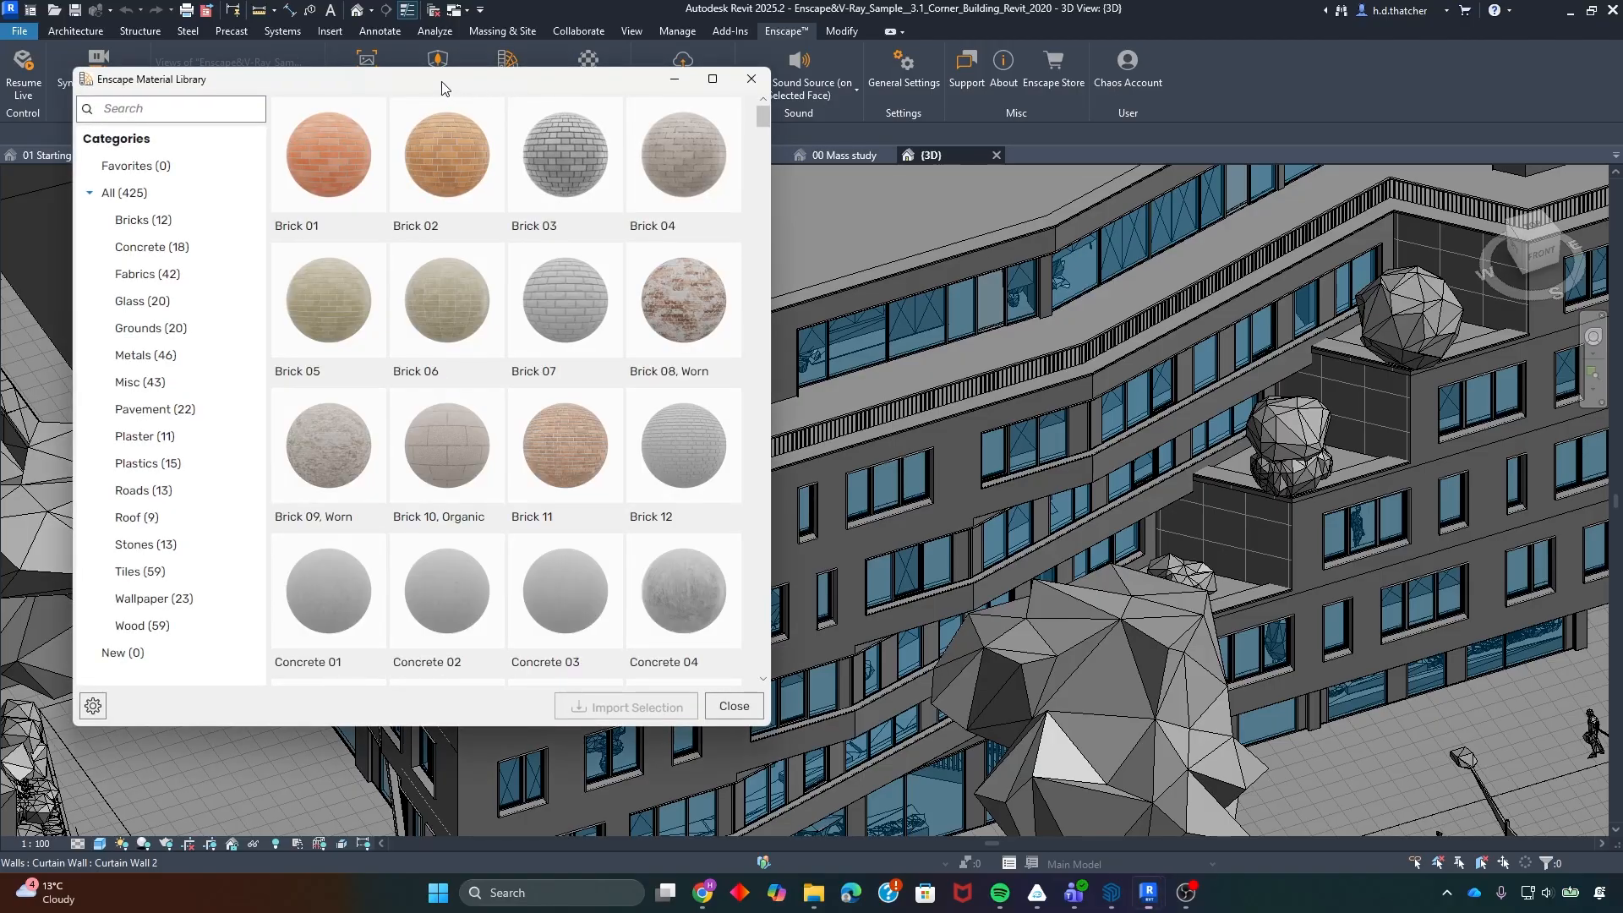
pyautogui.moveTo(441, 88); pyautogui.dragTo(595, 146)
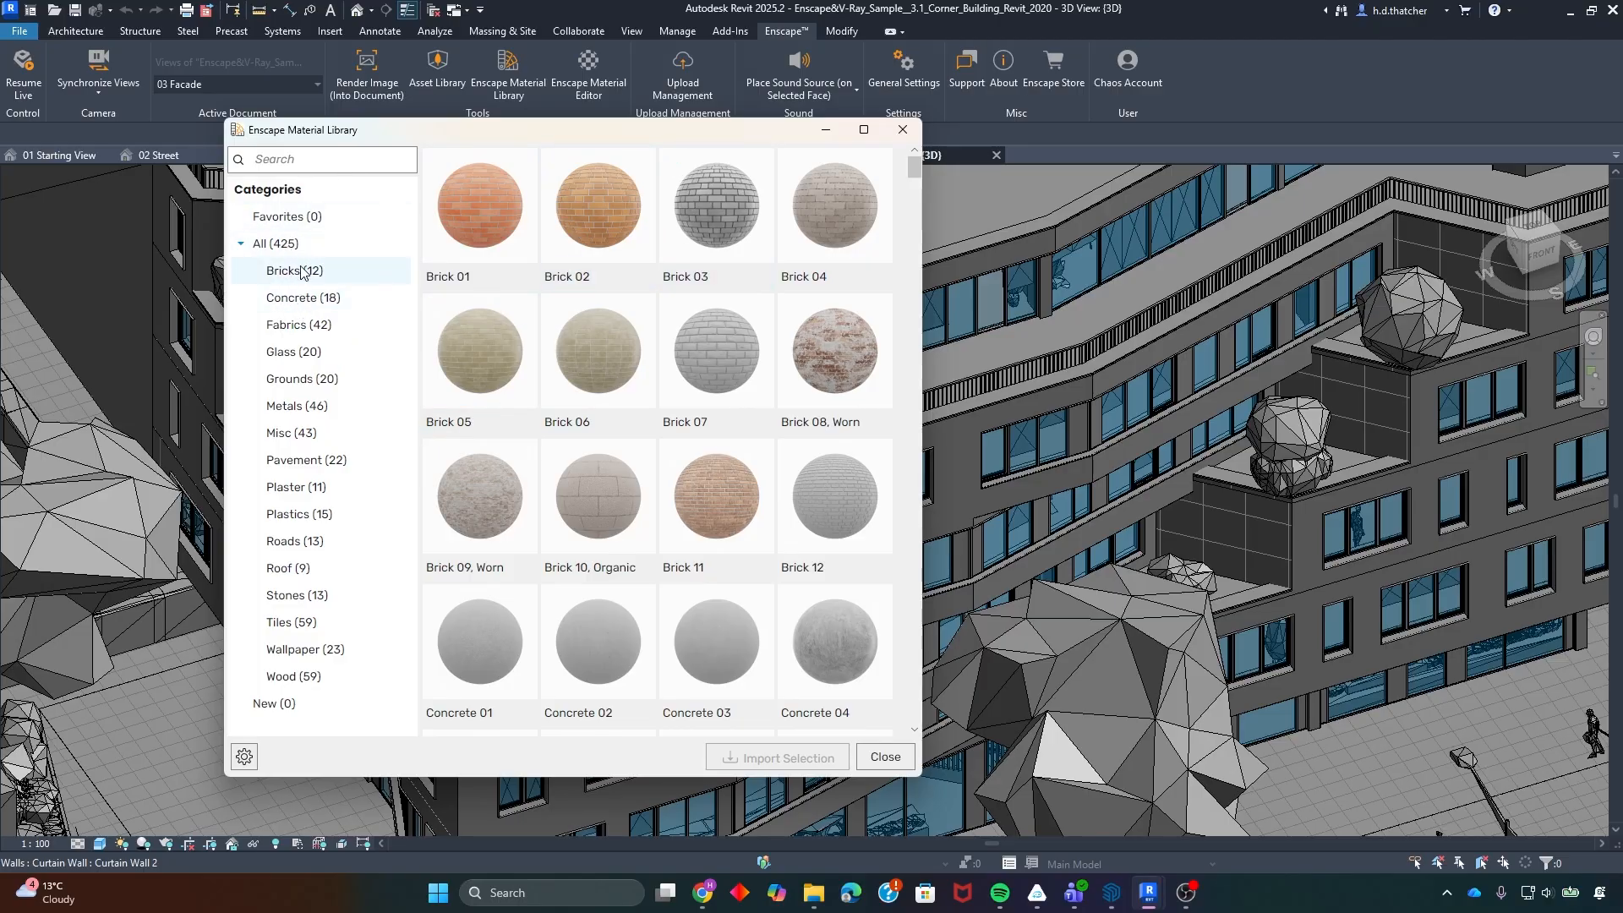
pyautogui.click(303, 412)
pyautogui.scroll(-2, 554, 306)
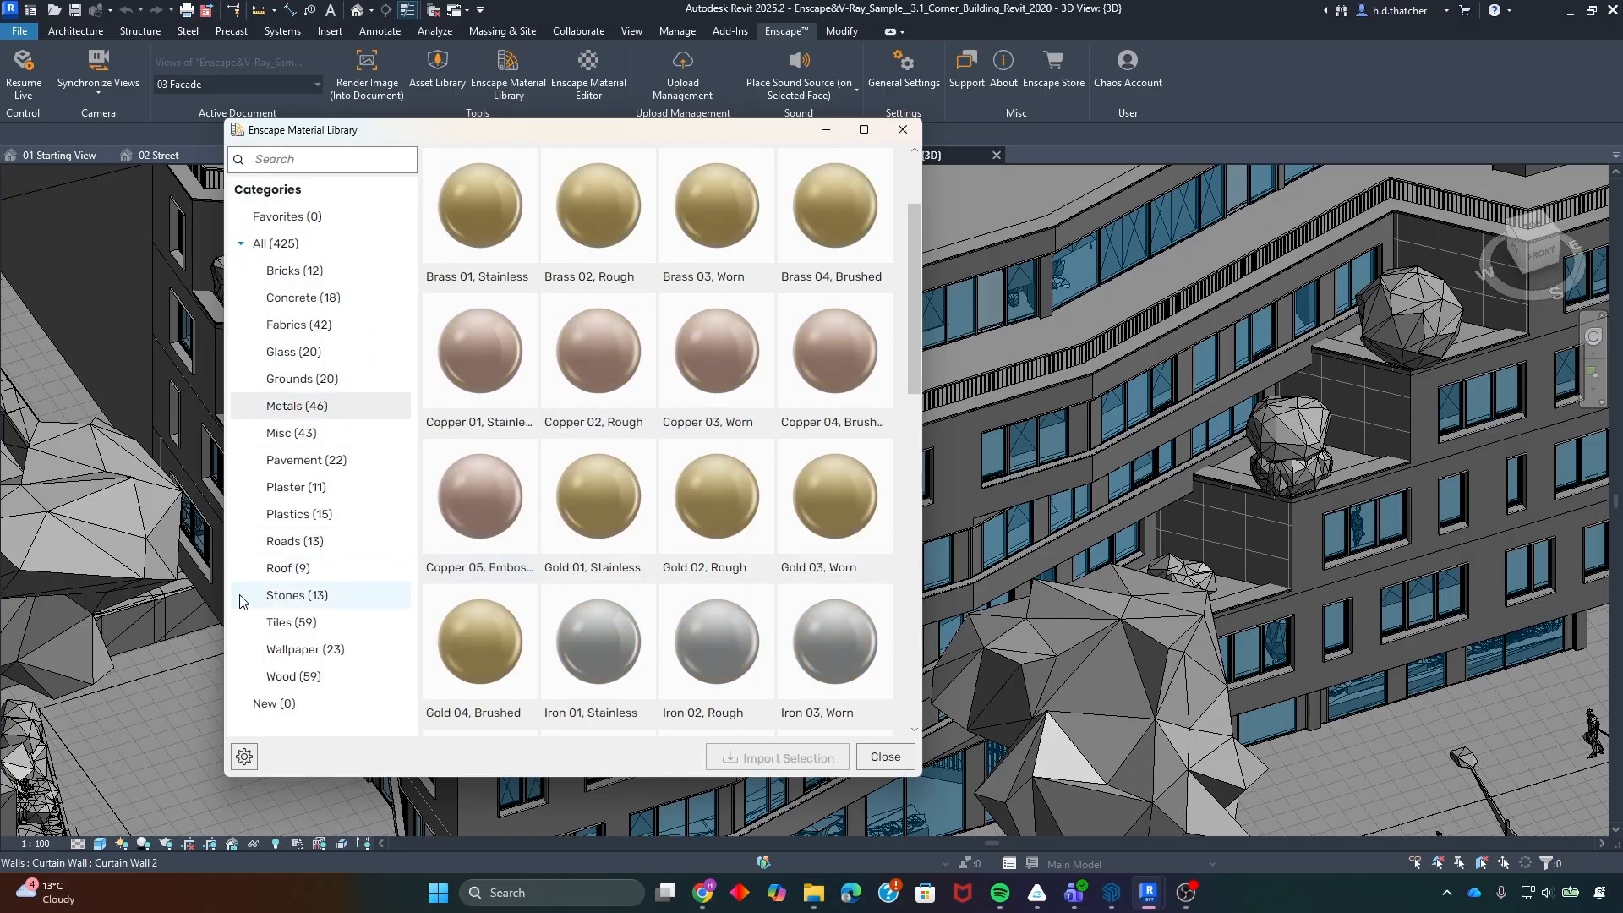
pyautogui.click(306, 568)
pyautogui.click(306, 649)
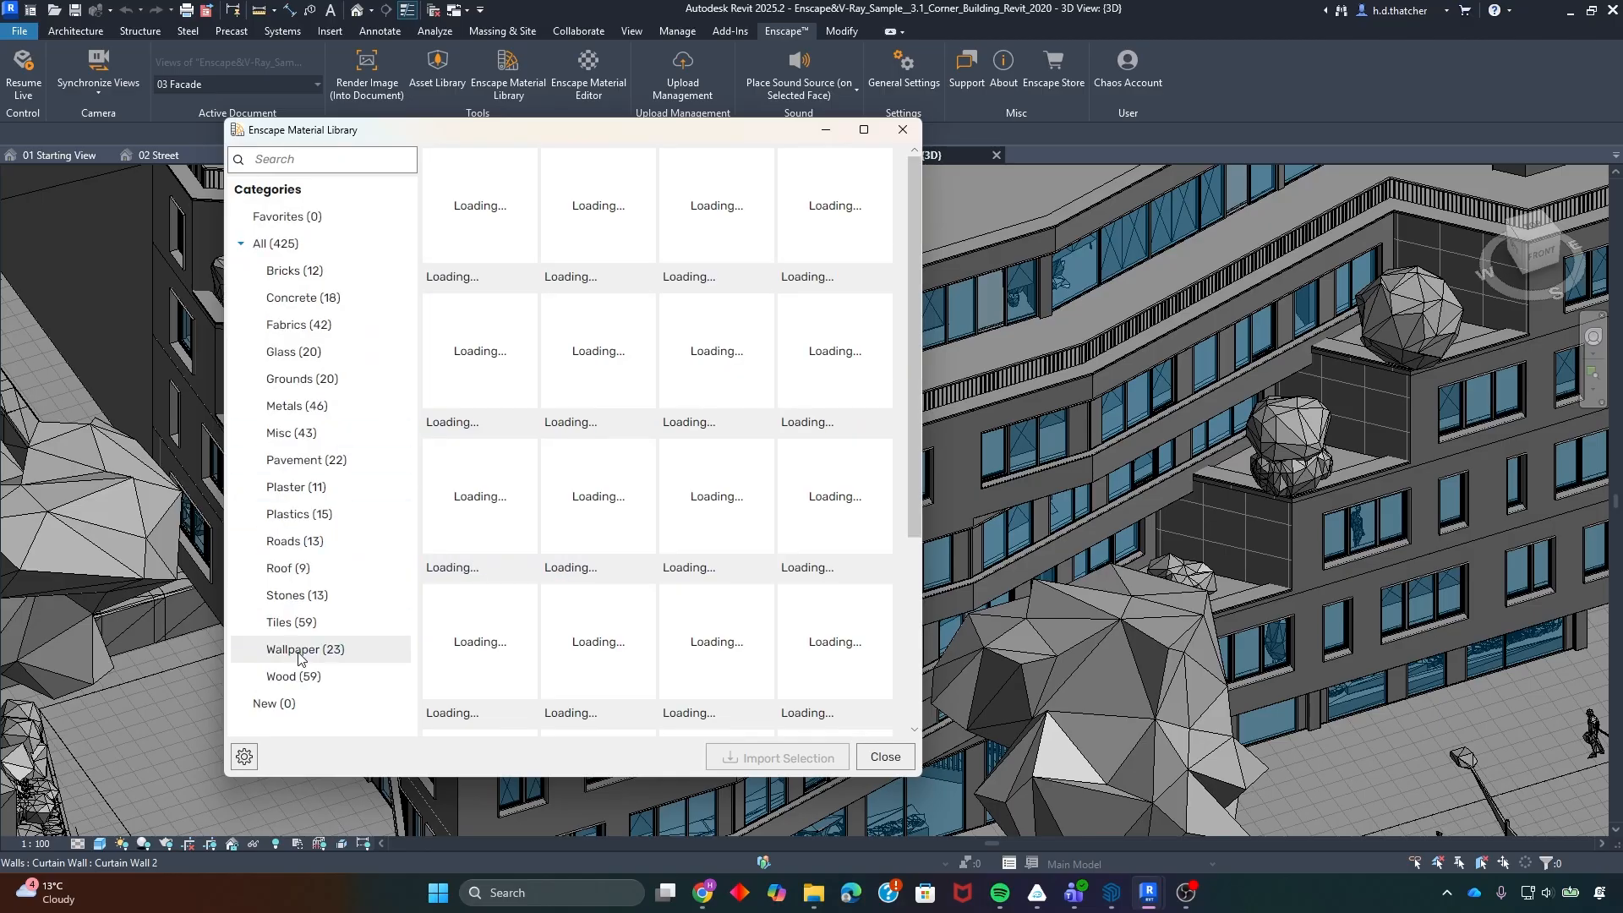
pyautogui.click(289, 623)
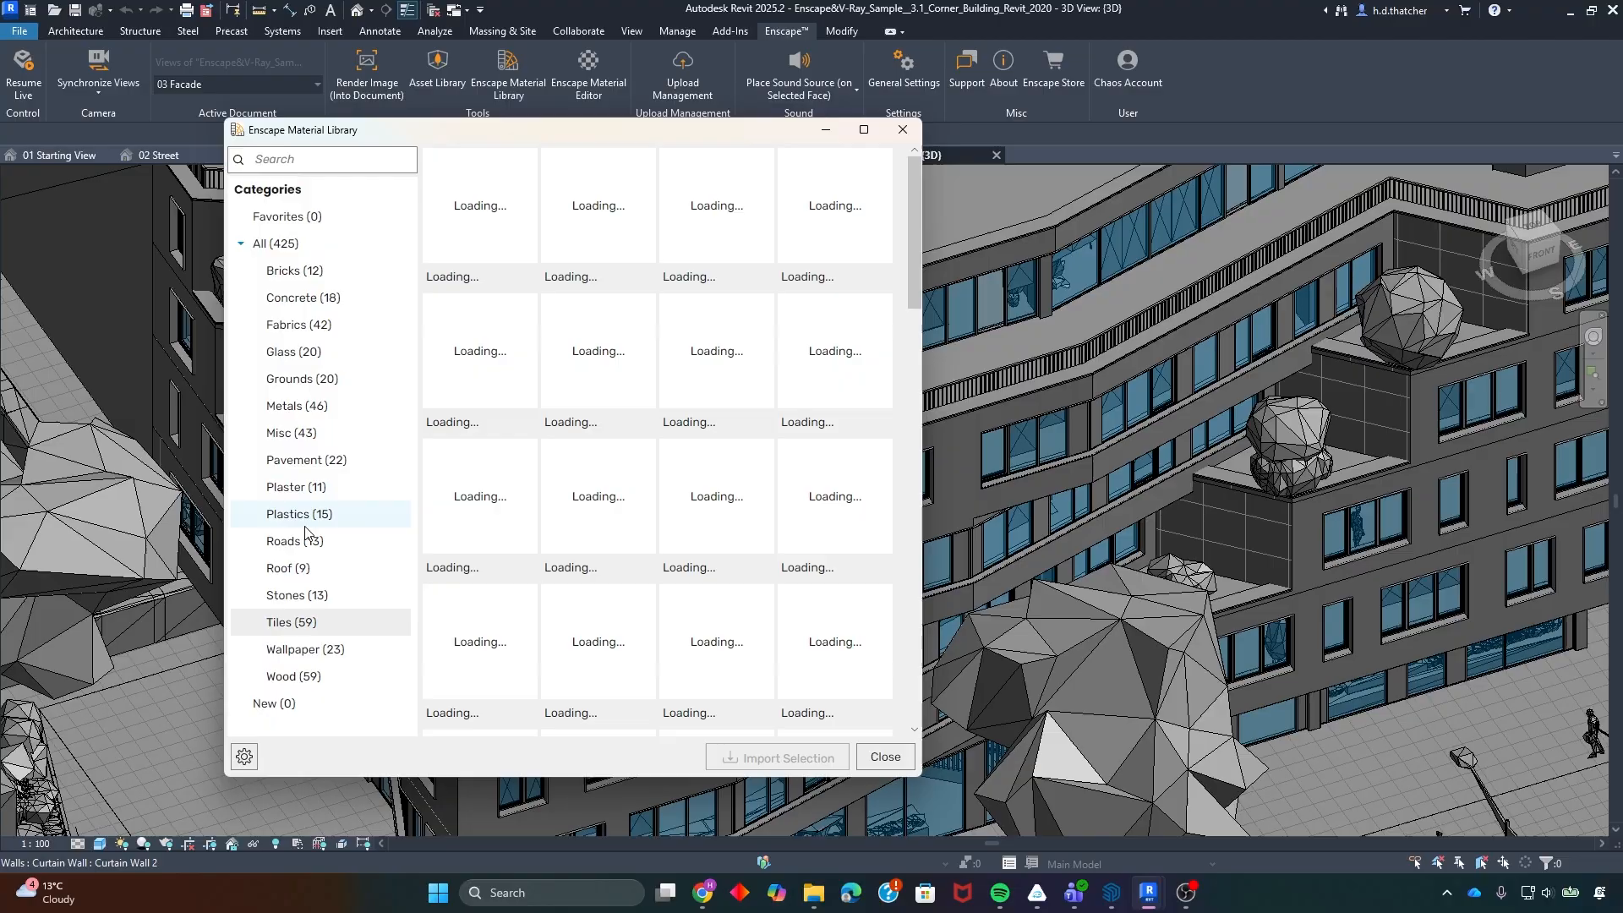
pyautogui.click(287, 546)
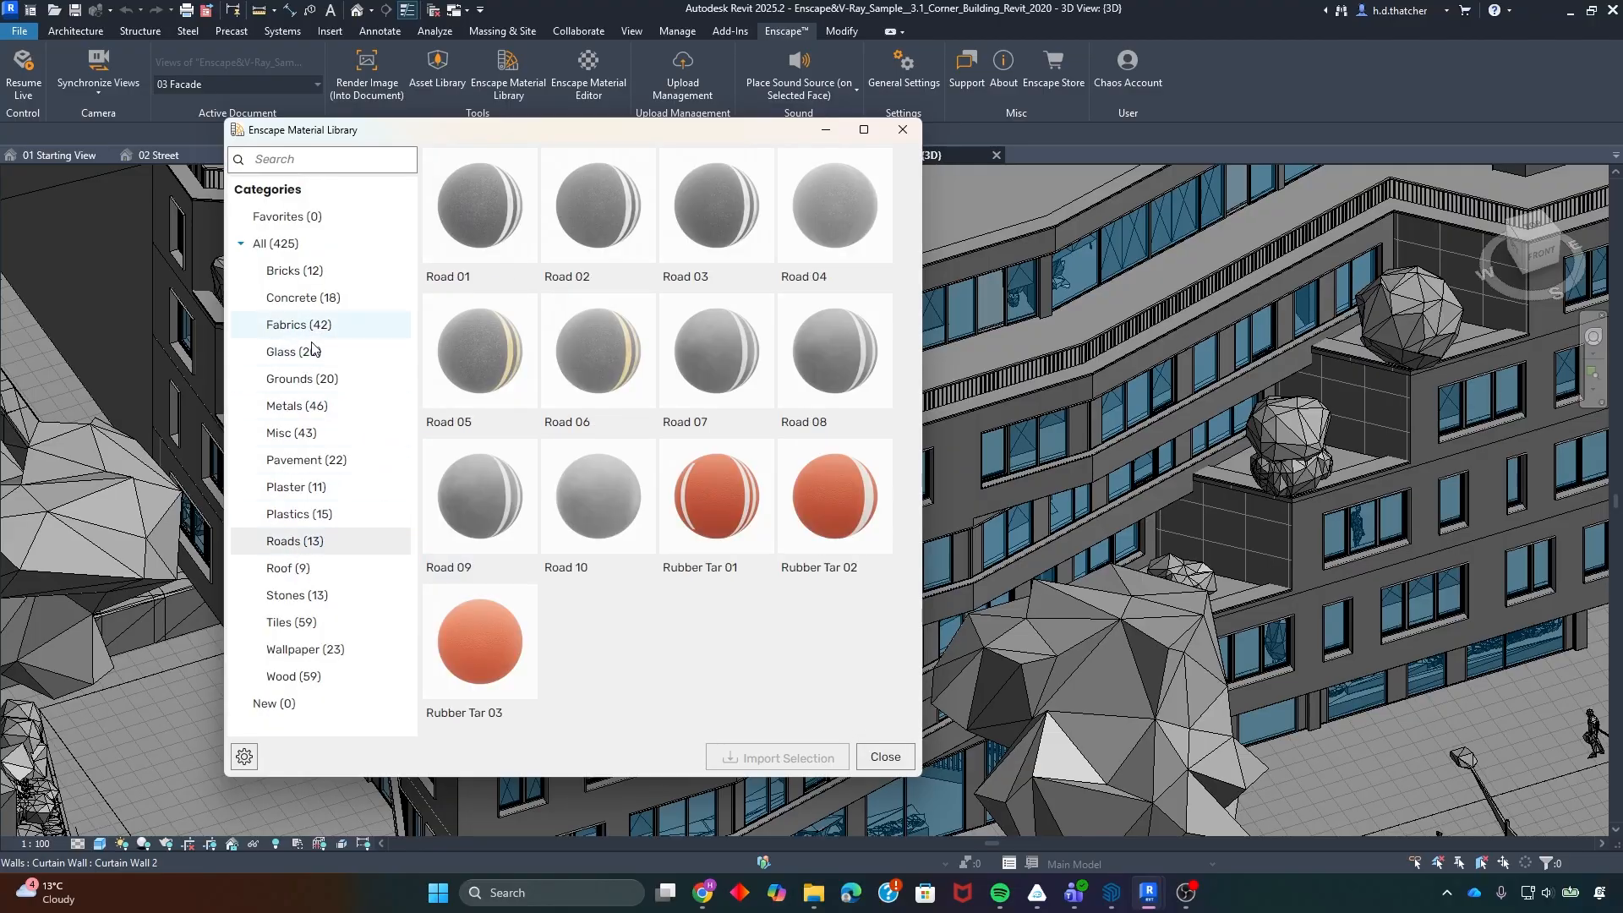
# - Add the Copper 05 and Brass 02, Rough materials from the Metals category to the favorites
pyautogui.click(298, 407)
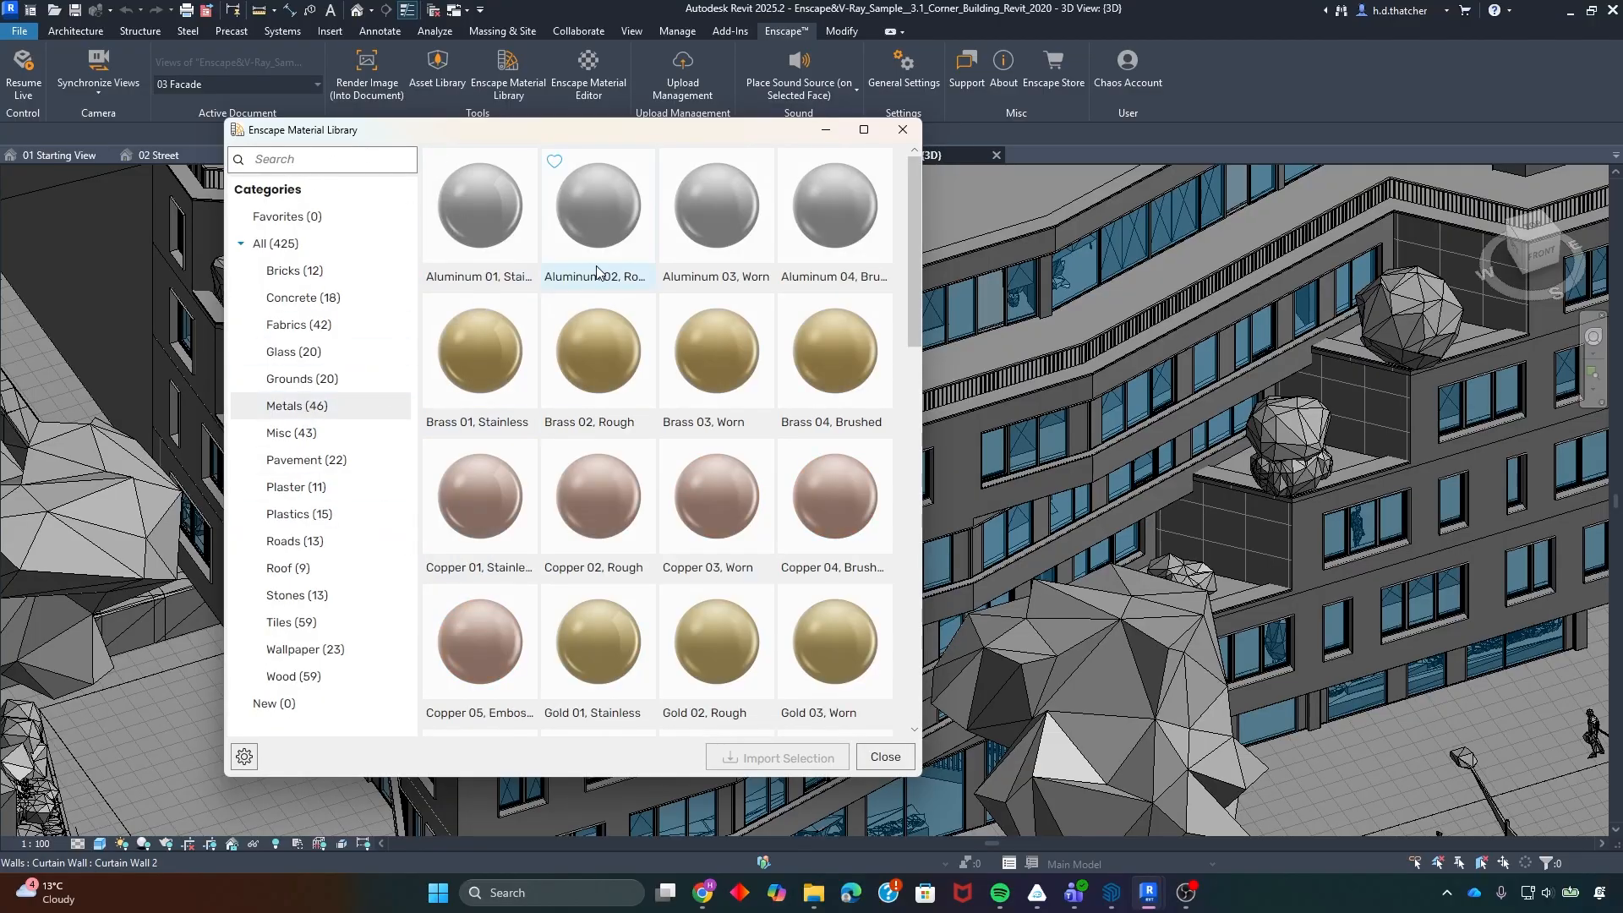
pyautogui.scroll(-2, 473, 643)
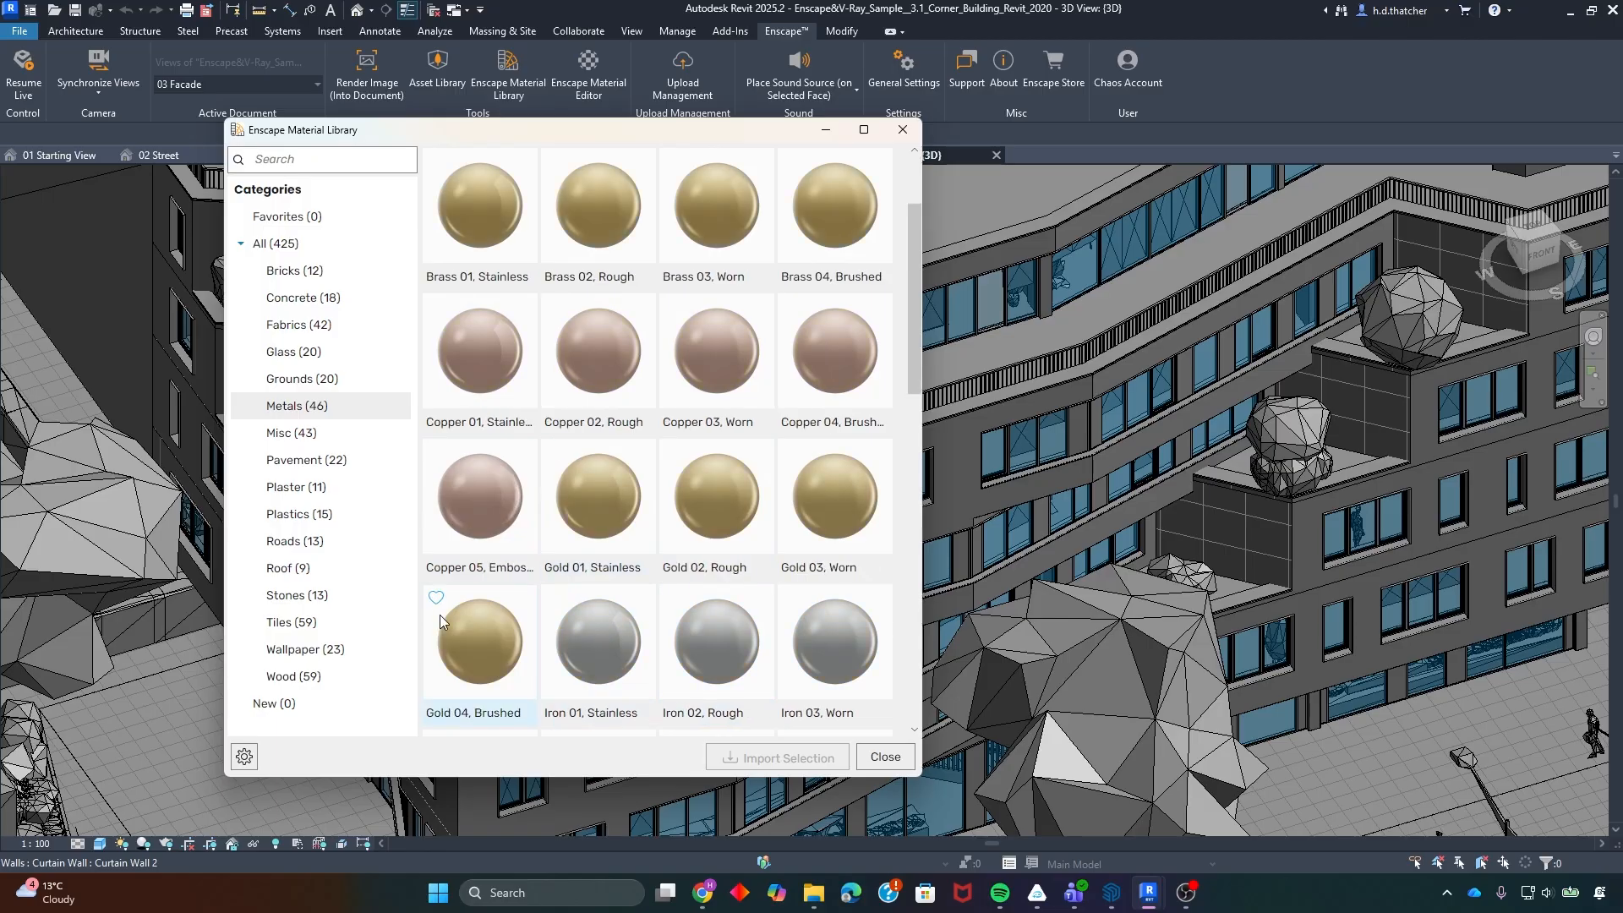
pyautogui.click(480, 491)
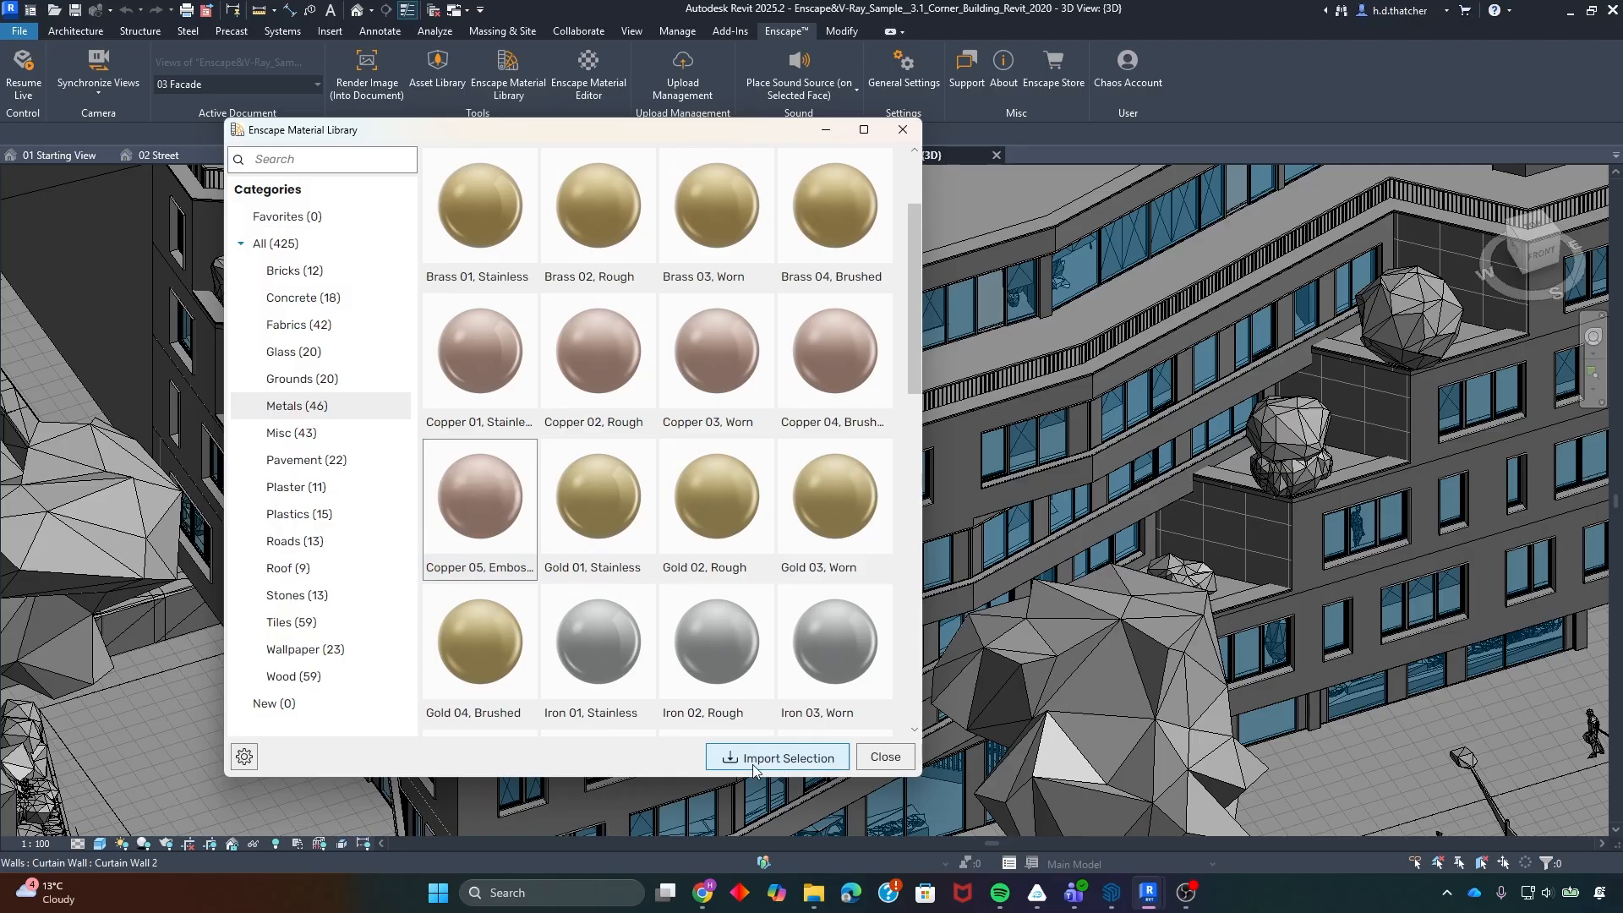
pyautogui.click(435, 455)
pyautogui.scroll(2, 486, 269)
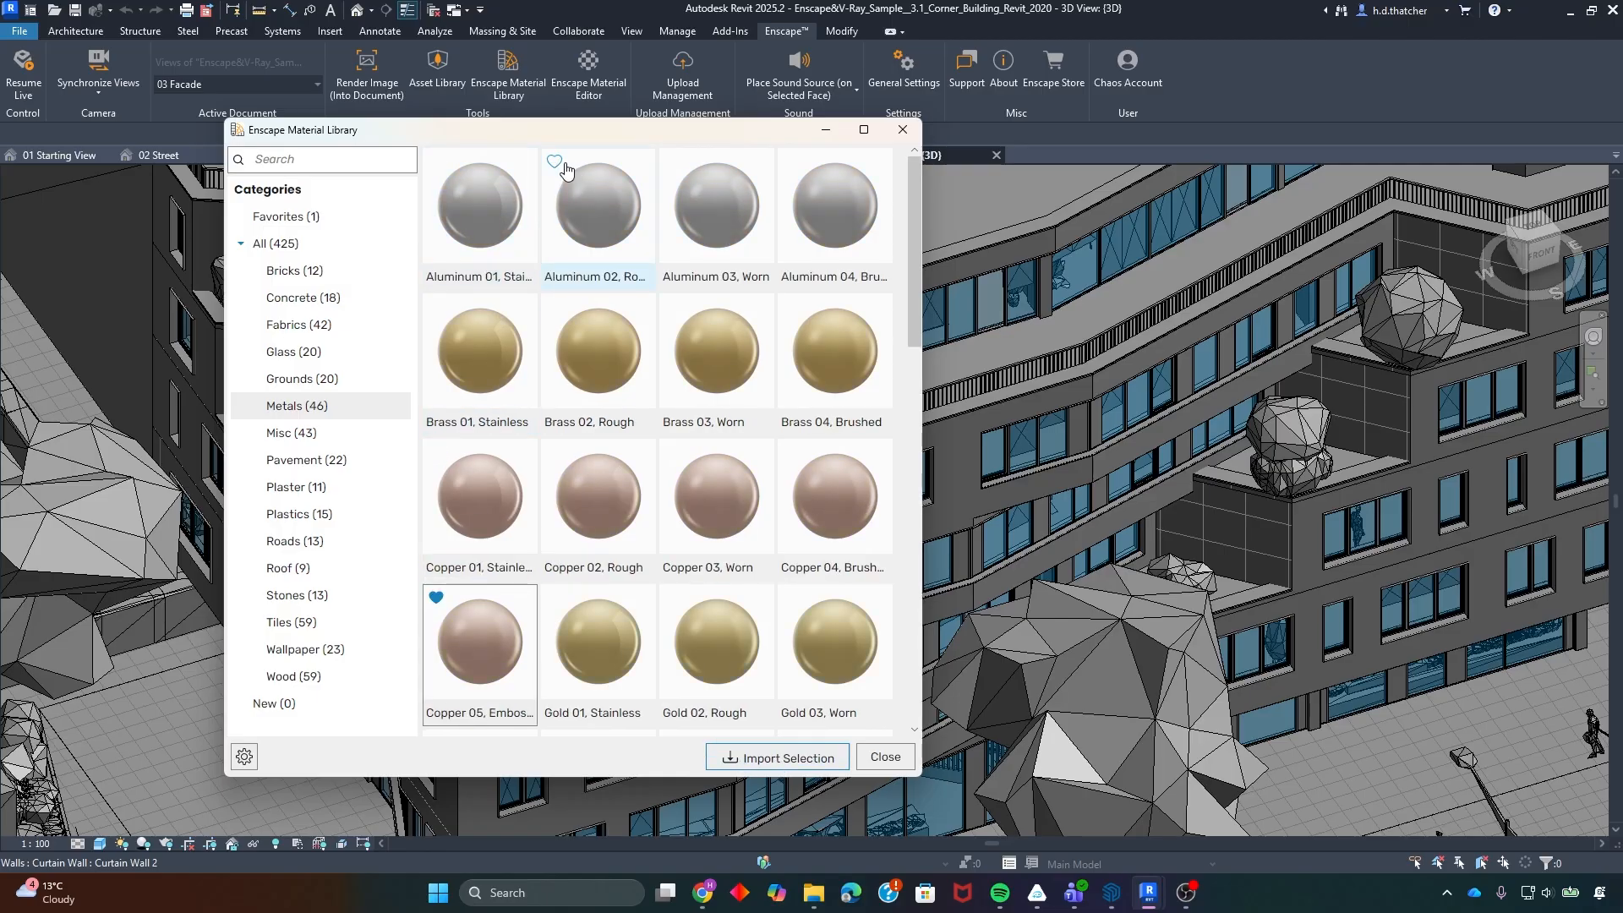
pyautogui.click(555, 306)
pyautogui.scroll(-3, 582, 267)
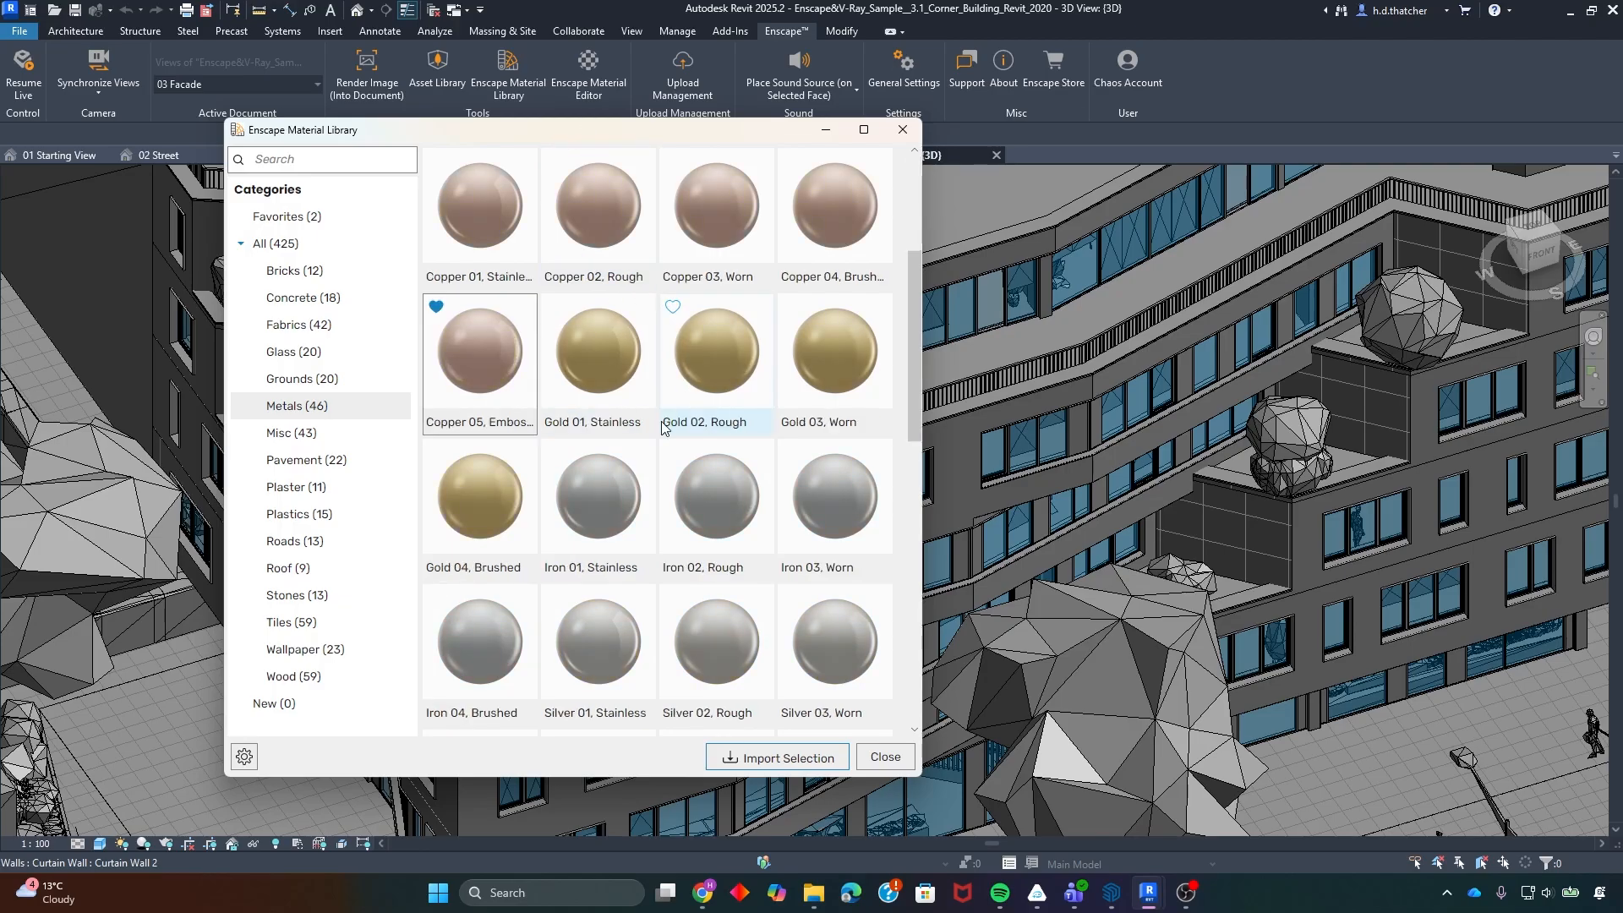
# - Import the favorite materials Copper 05 and Brass 02, Rough into the project and close the Enscape Material Library
pyautogui.click(278, 216)
pyautogui.click(630, 278)
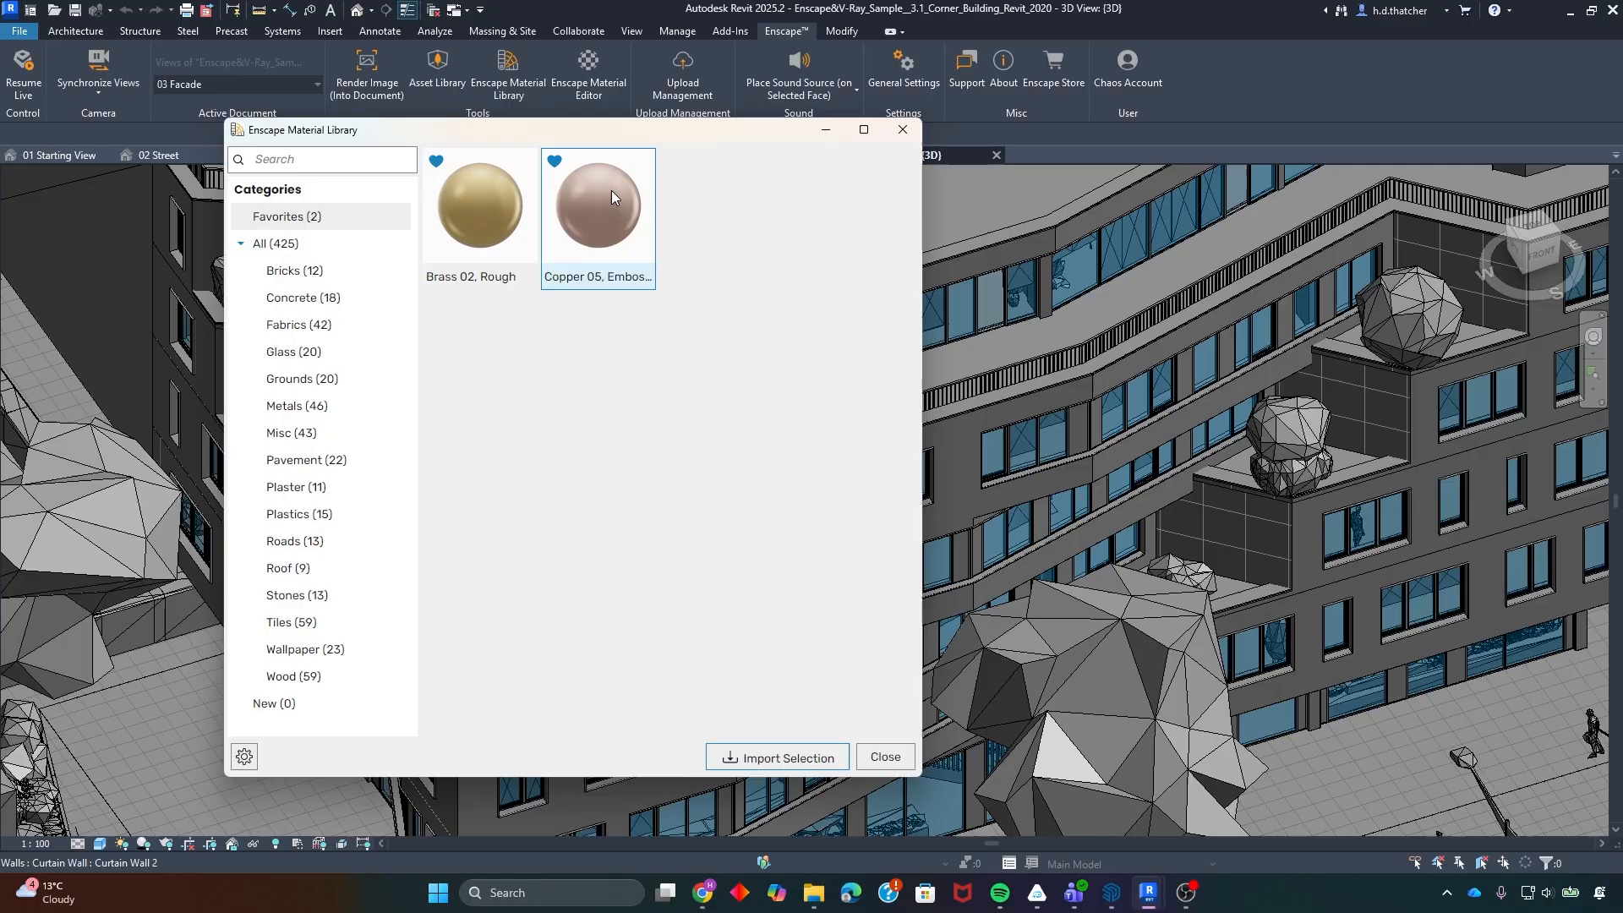
pyautogui.click(491, 224)
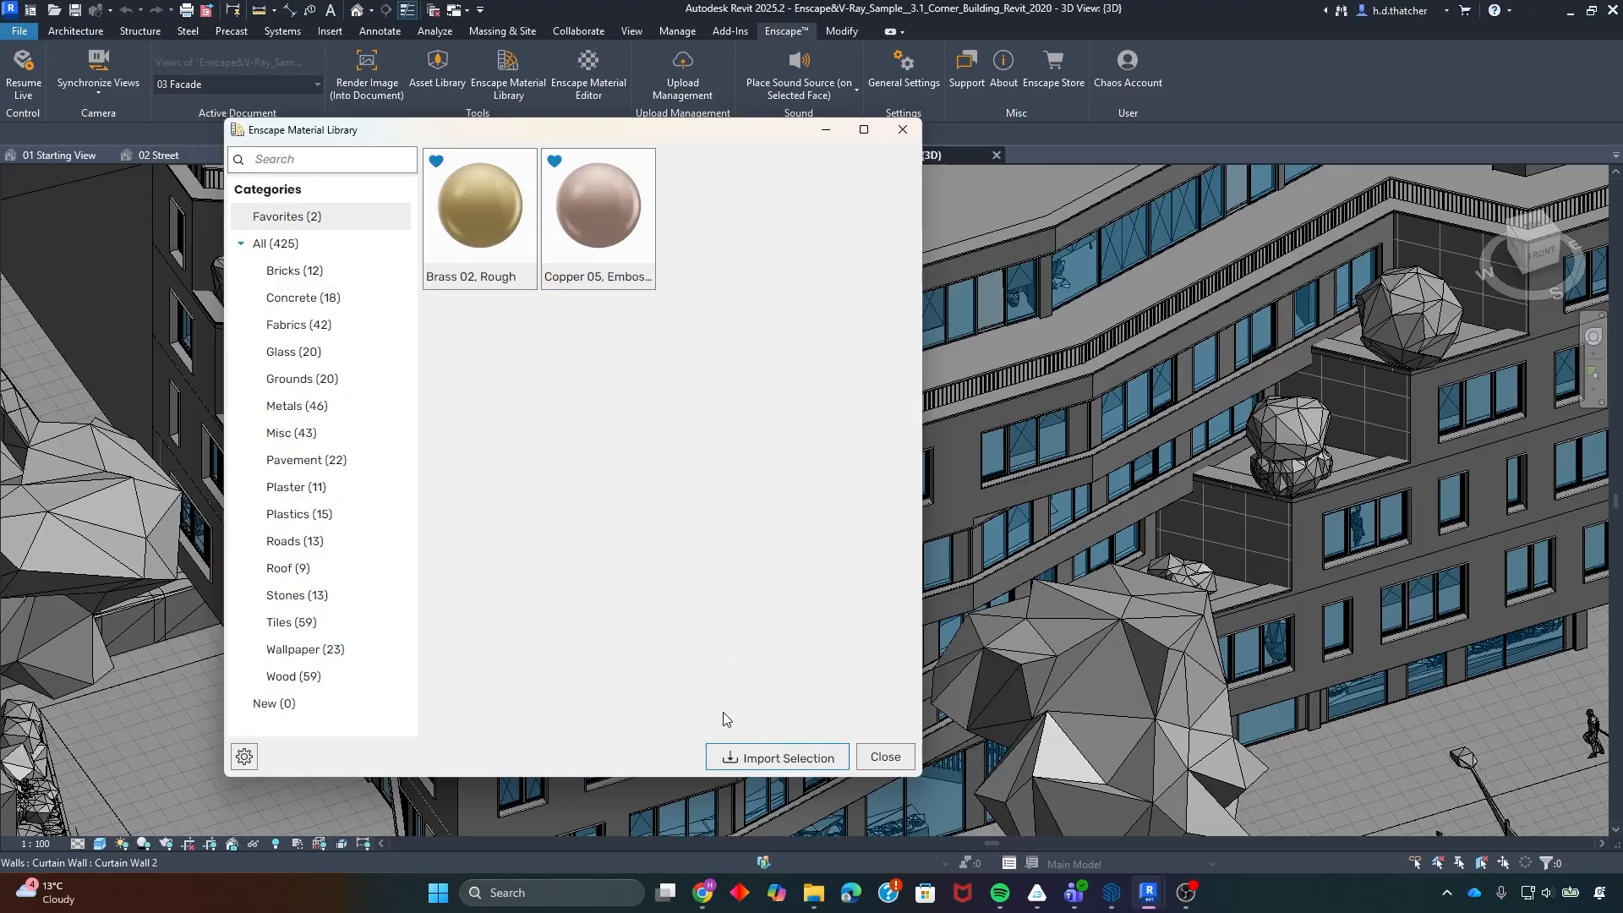
pyautogui.click(771, 761)
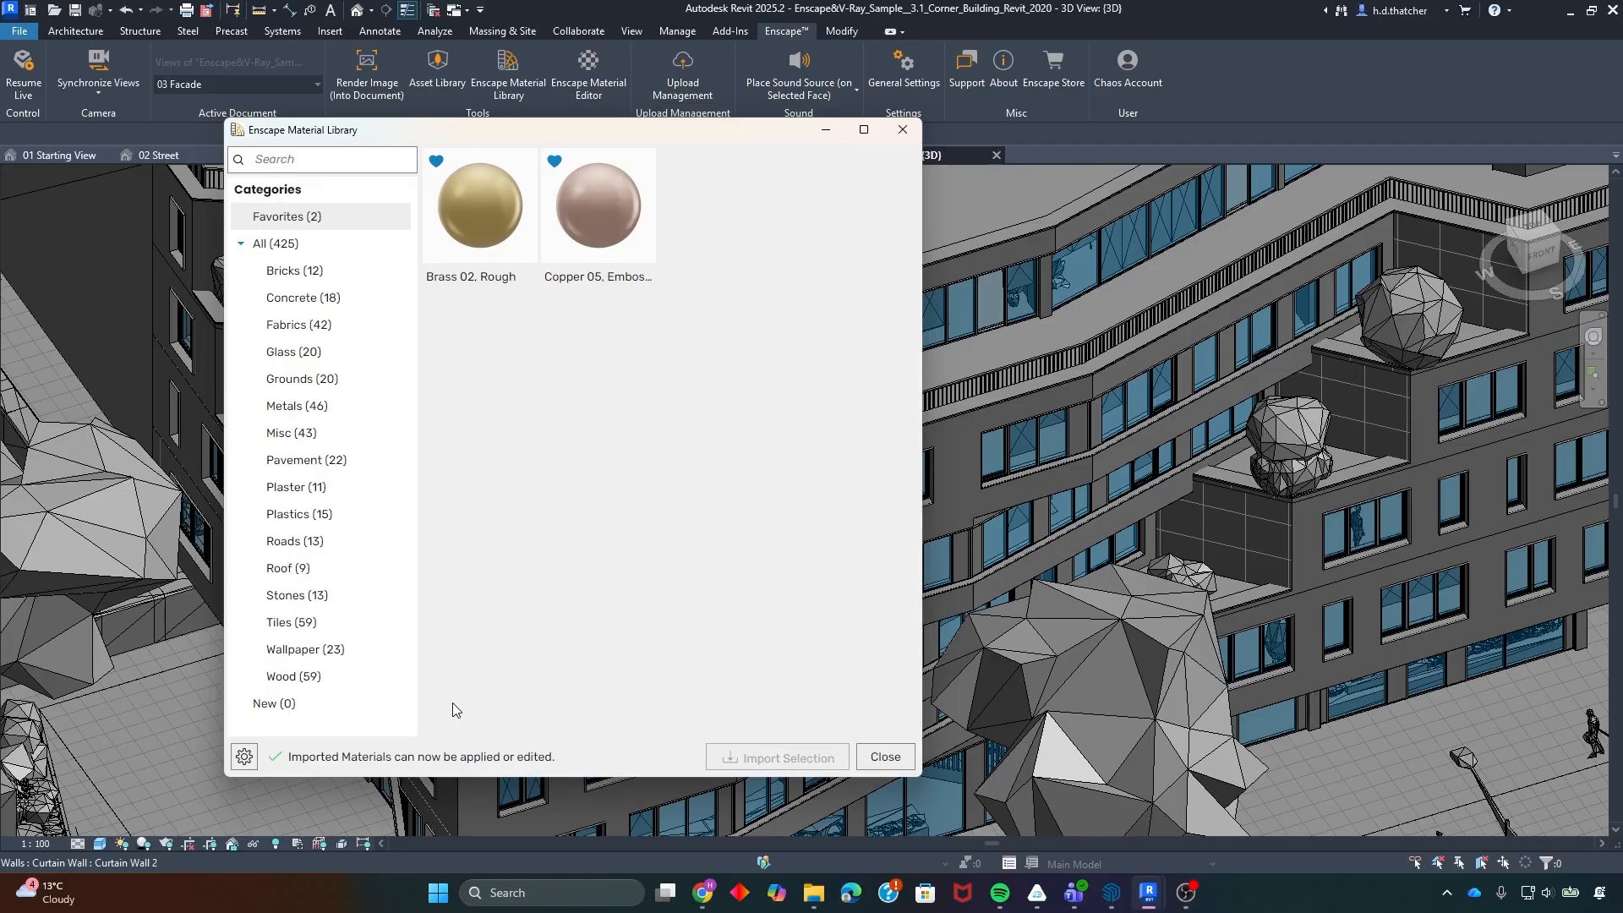
pyautogui.click(903, 129)
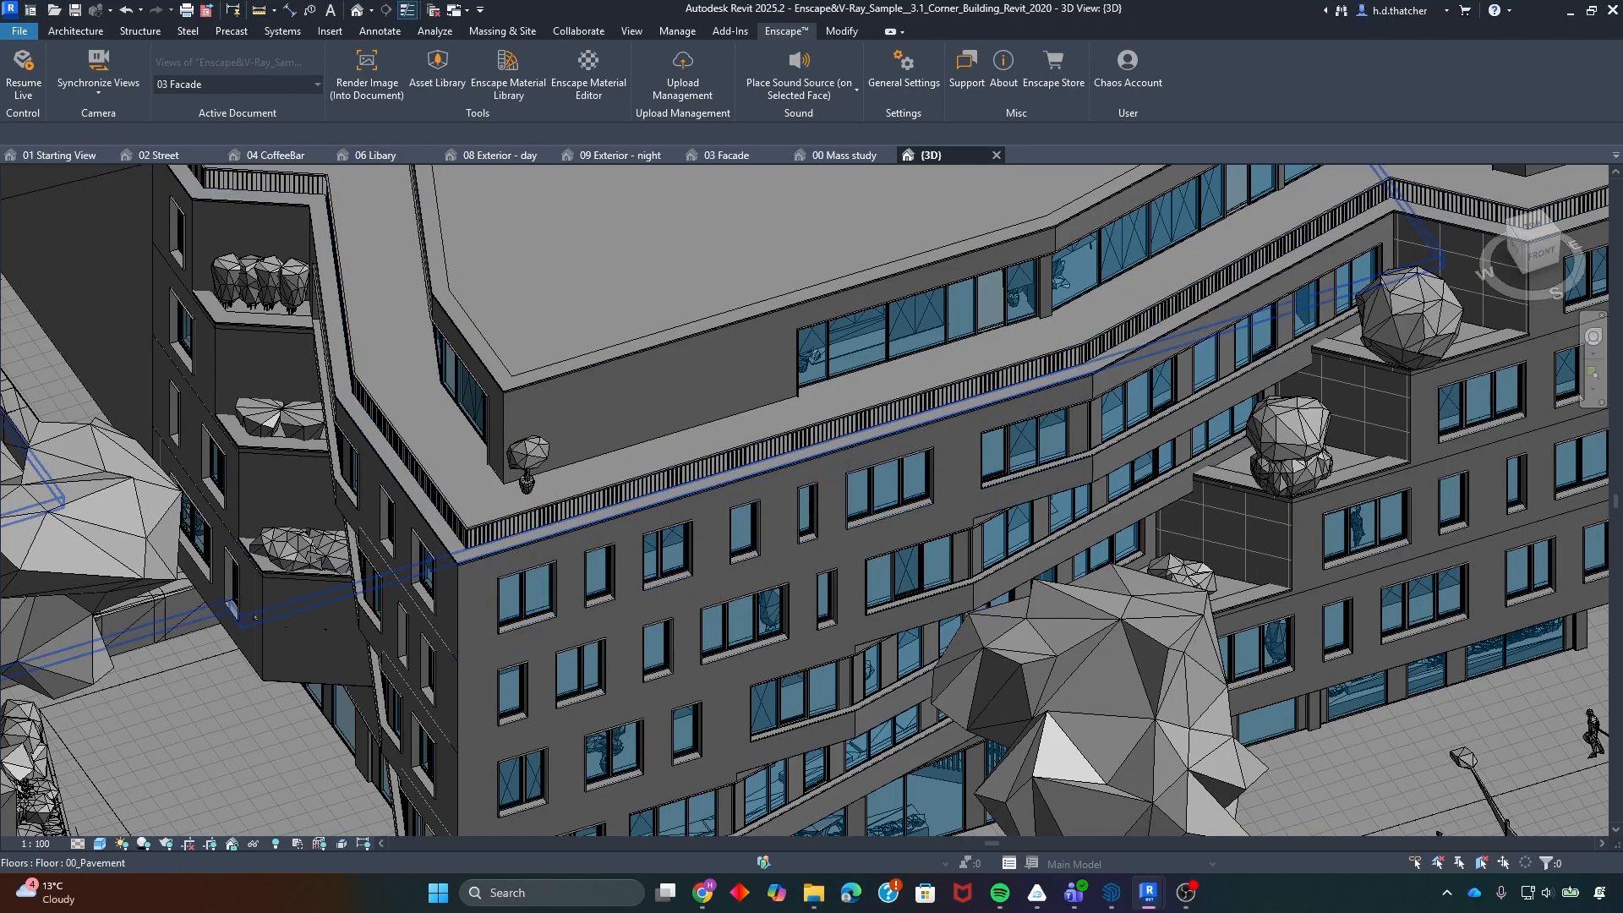
# - Show the Project Browser, select the plaster exterior wall behind the roof terrace and display its properties
pyautogui.moveTo(404, 234); pyautogui.dragTo(163, 200)
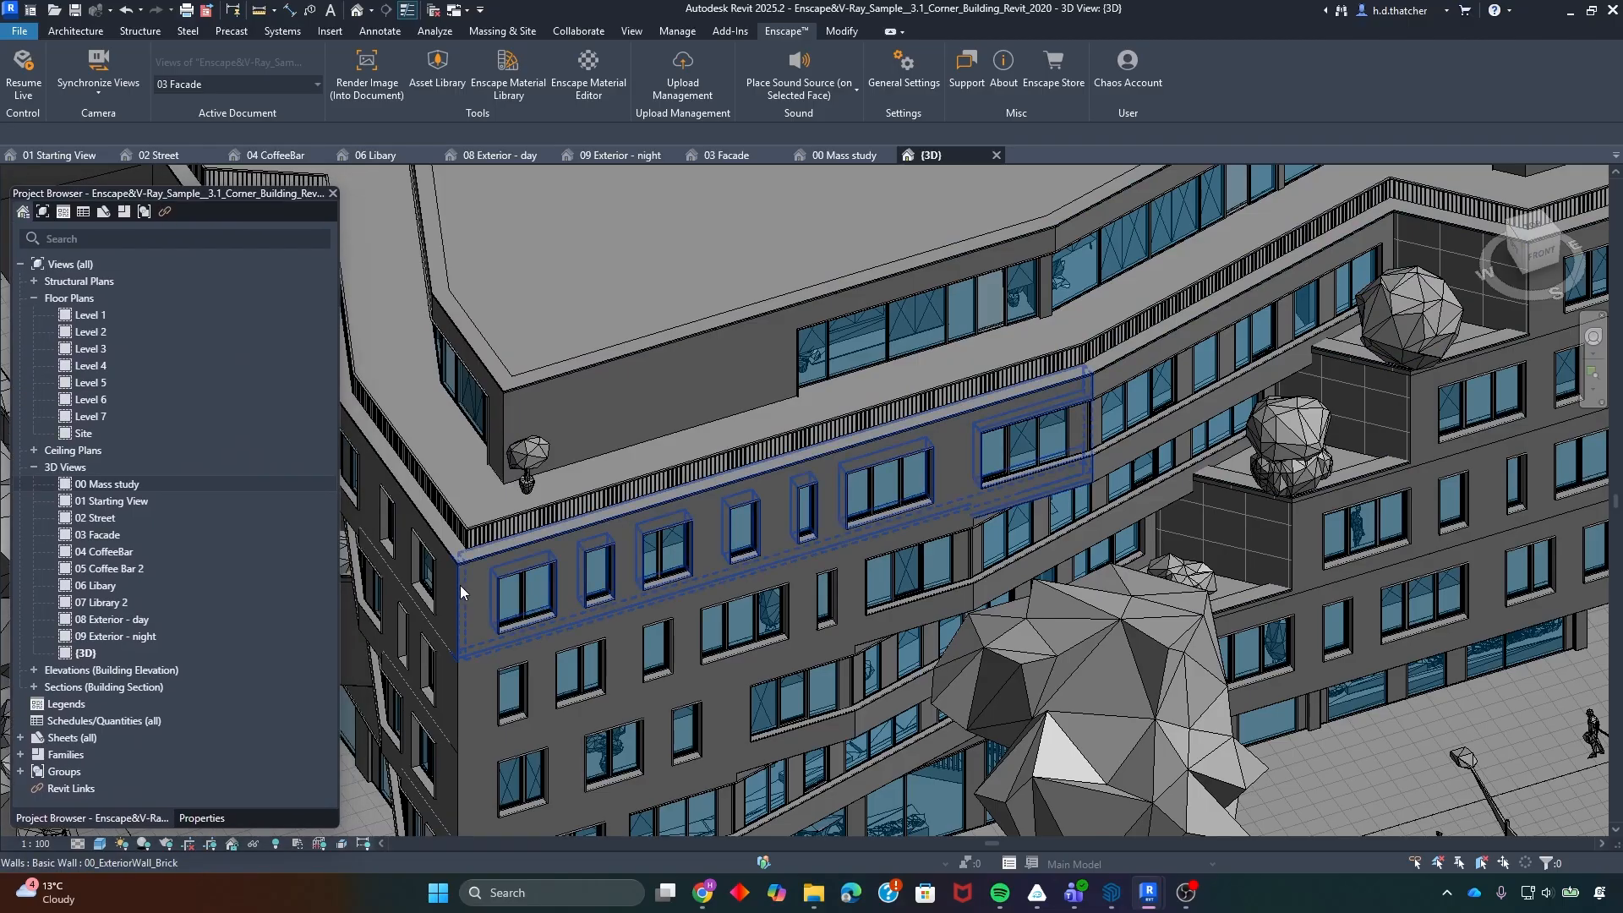
pyautogui.scroll(3, 478, 575)
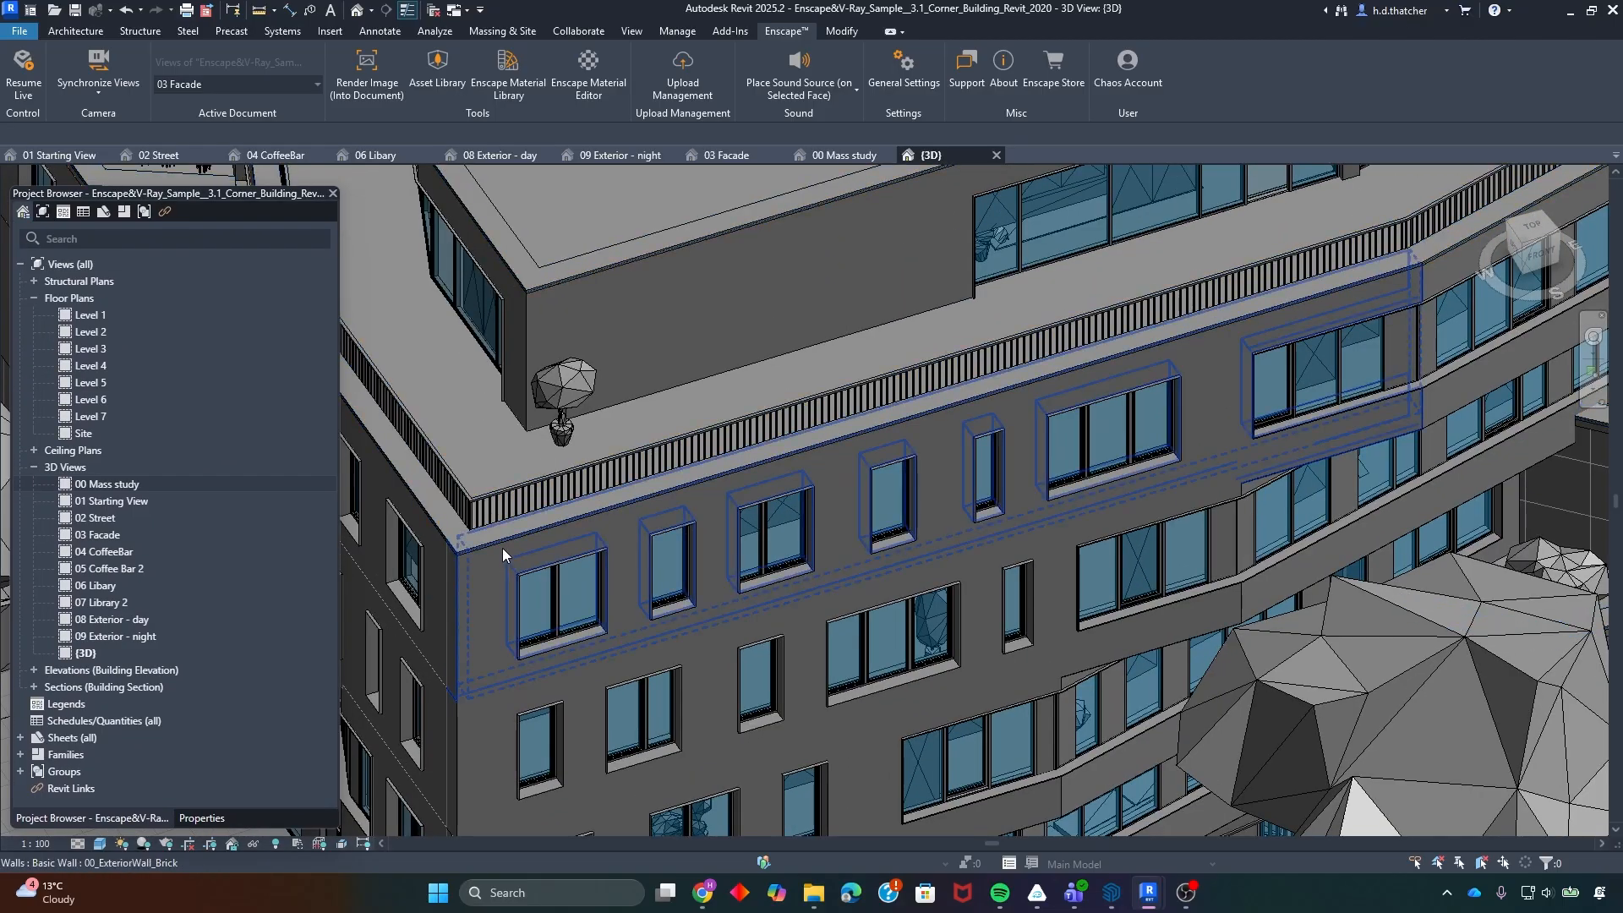
pyautogui.click(617, 272)
pyautogui.scroll(2, 597, 282)
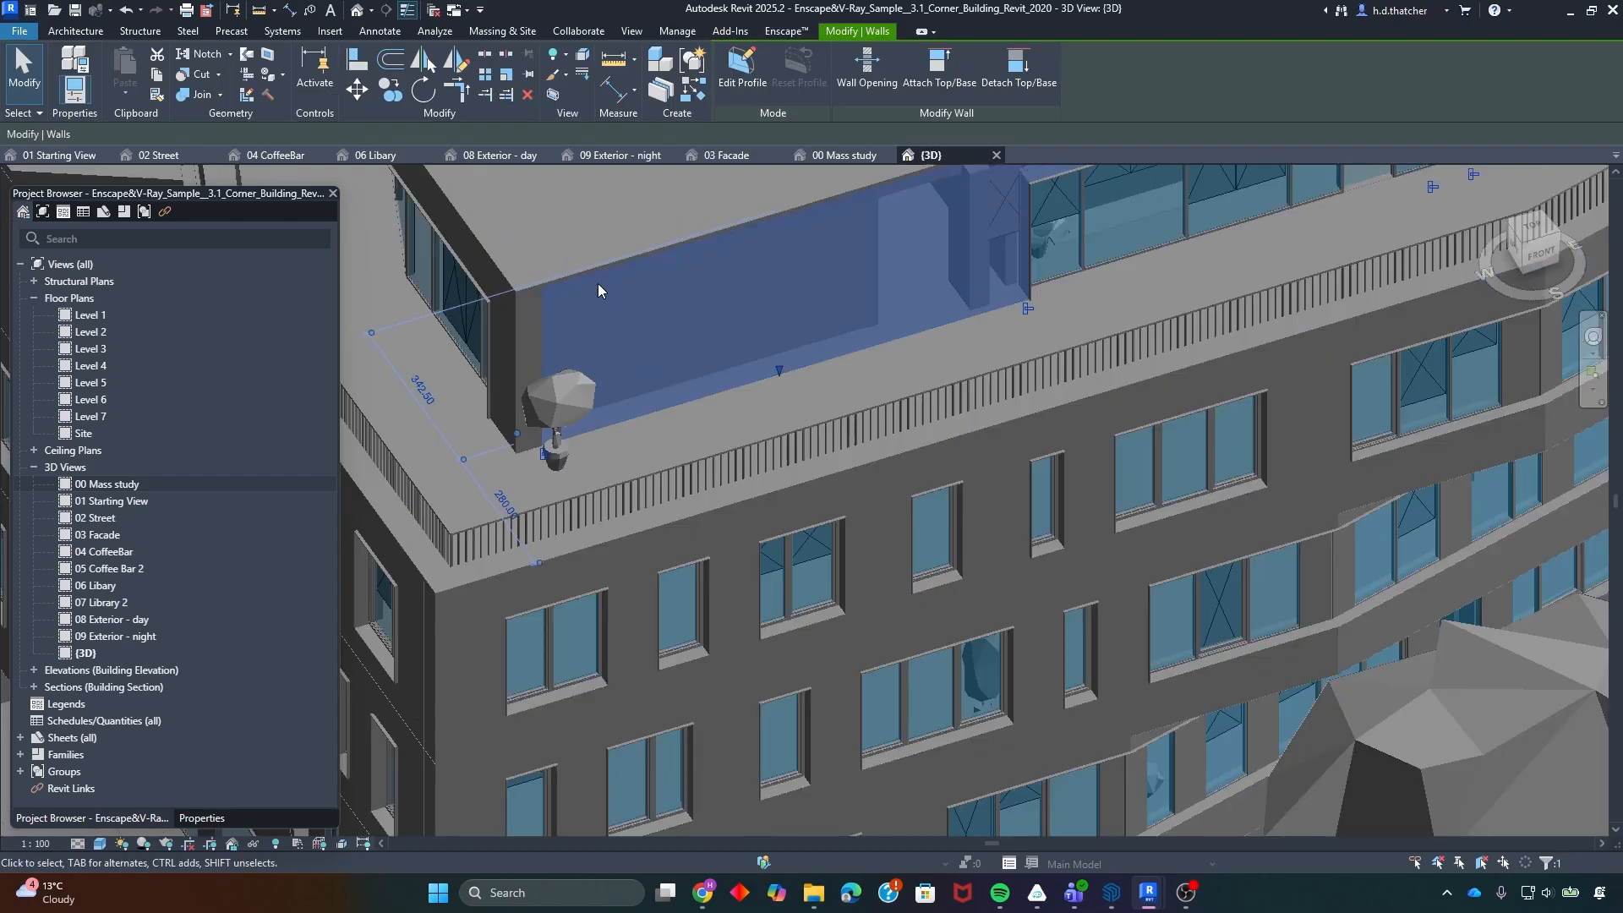
pyautogui.scroll(-1, 384, 327)
pyautogui.click(201, 818)
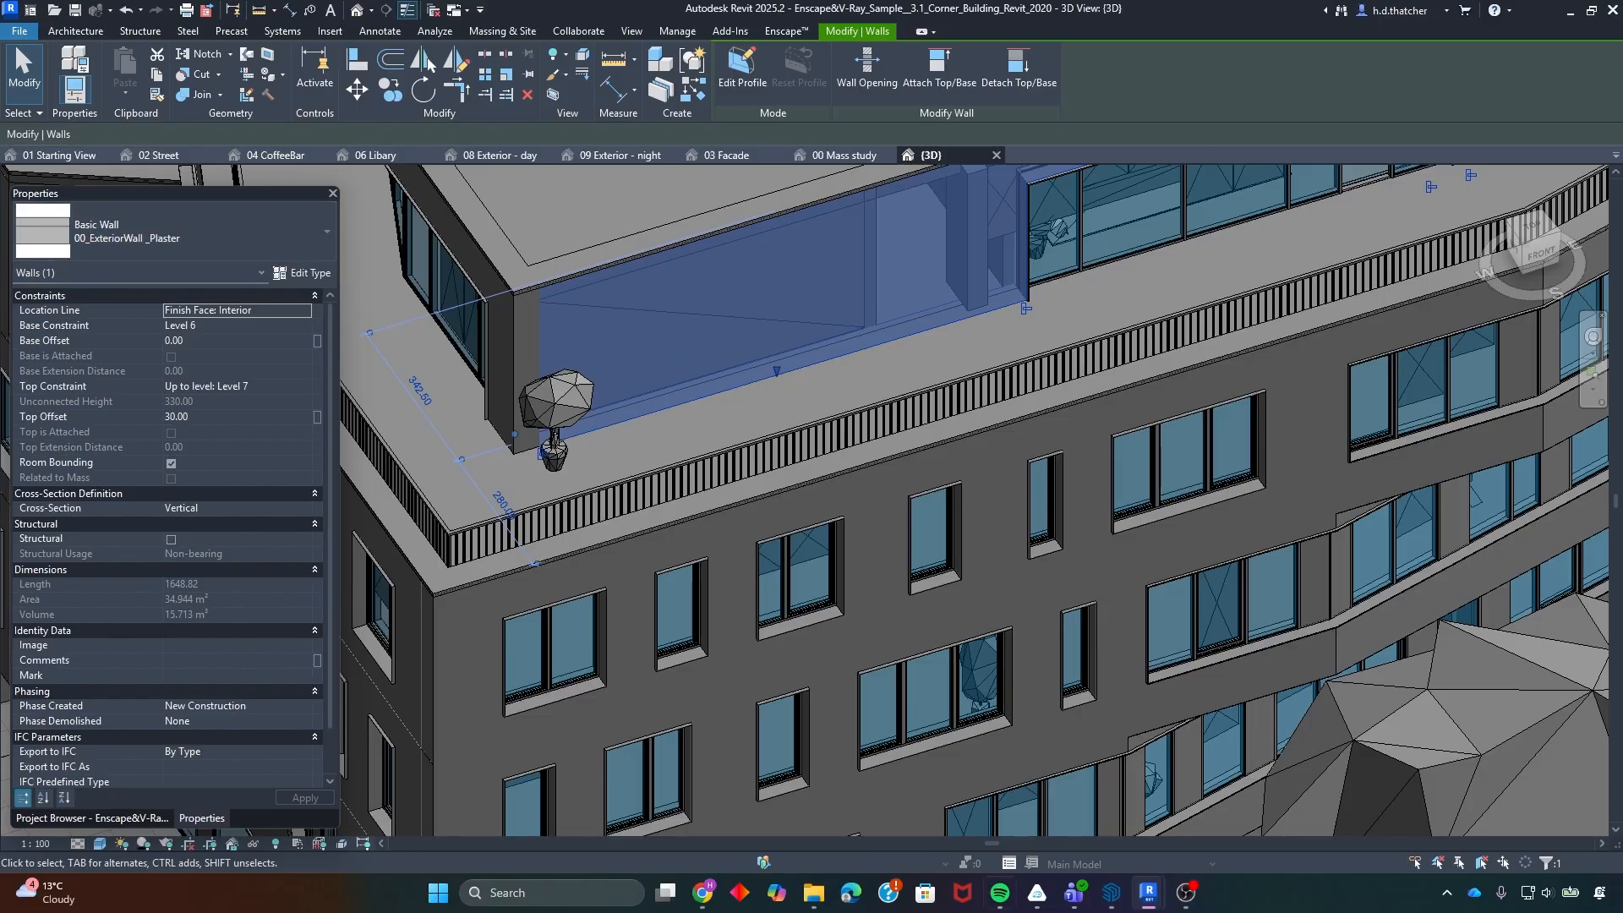
# - Switch to Enscape to inspect the roof terrace wall's finish, return to Revit and clear the selection
pyautogui.moveTo(1149, 893)
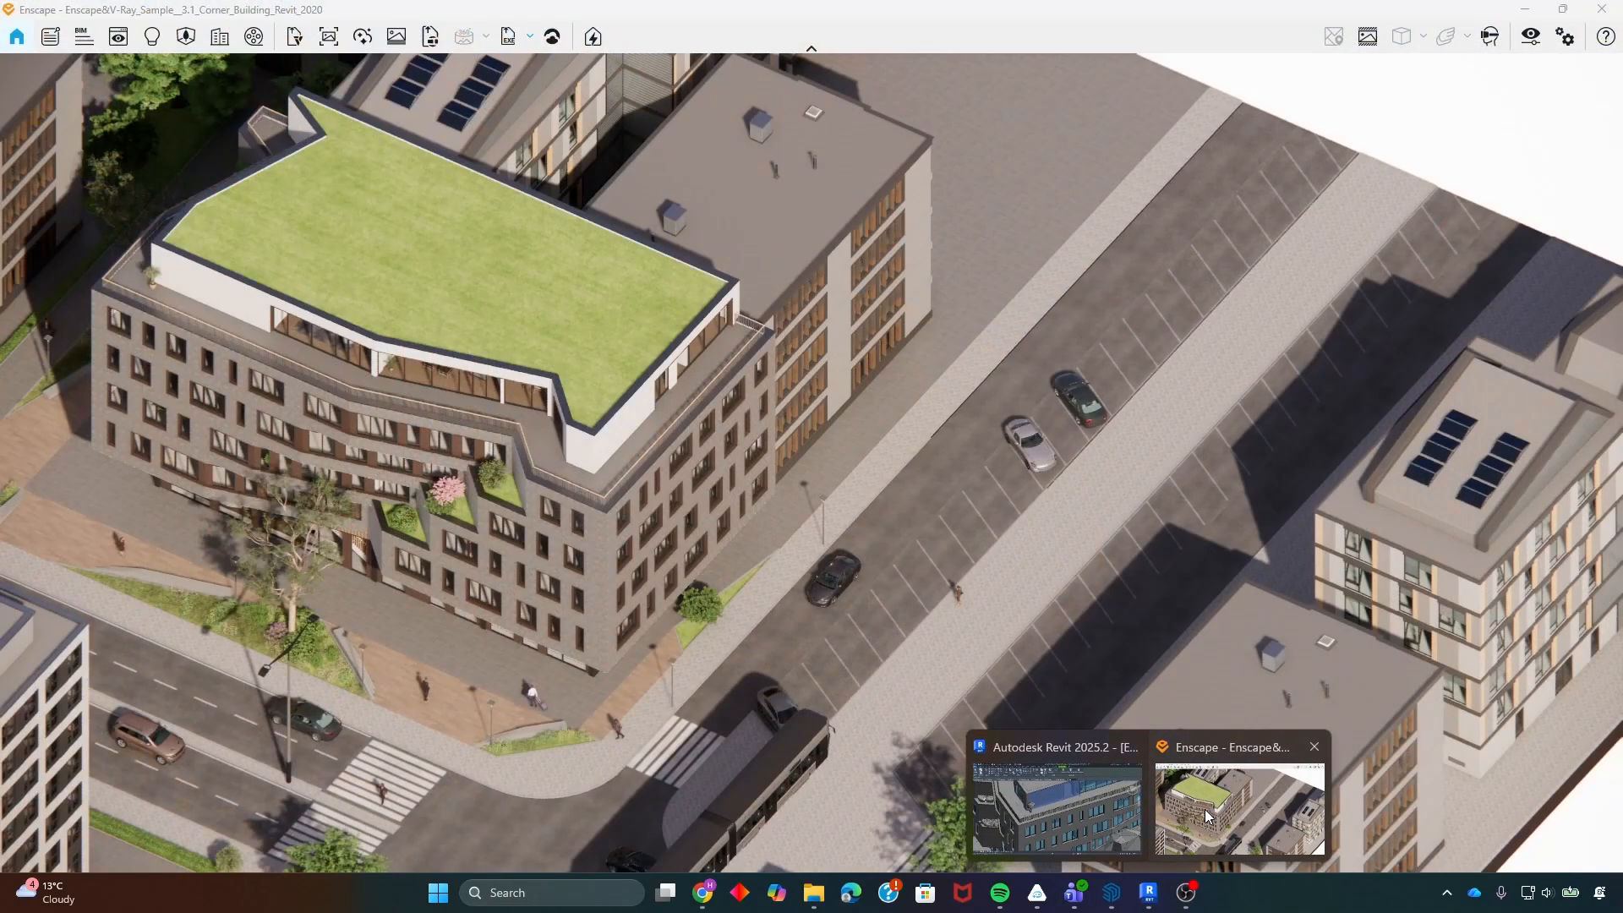
pyautogui.click(1239, 786)
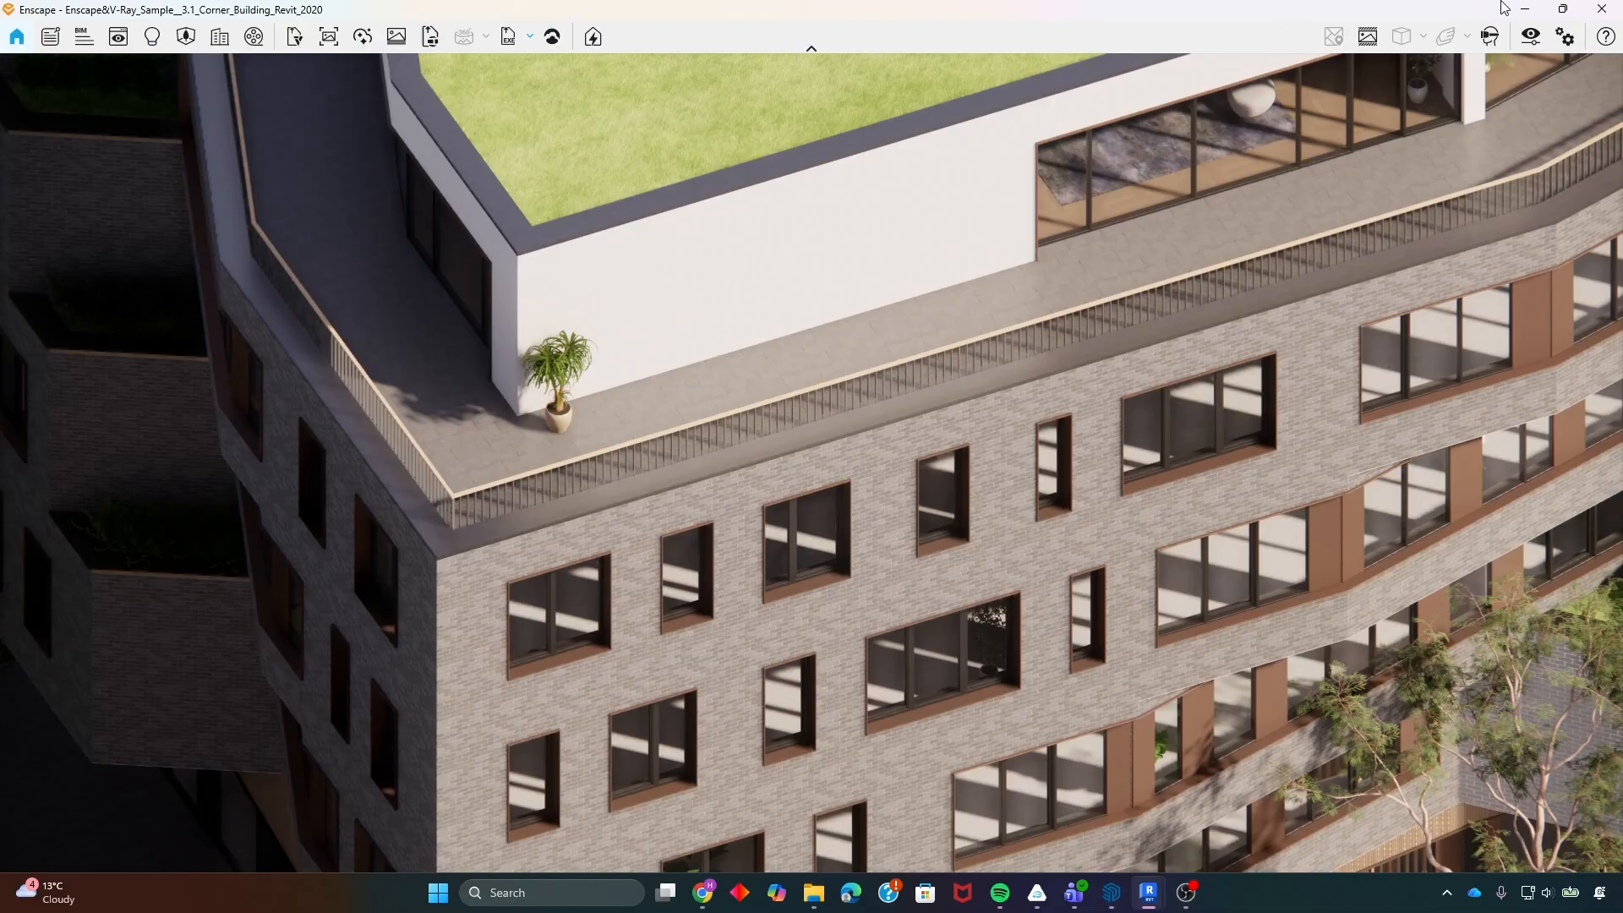
pyautogui.click(1526, 9)
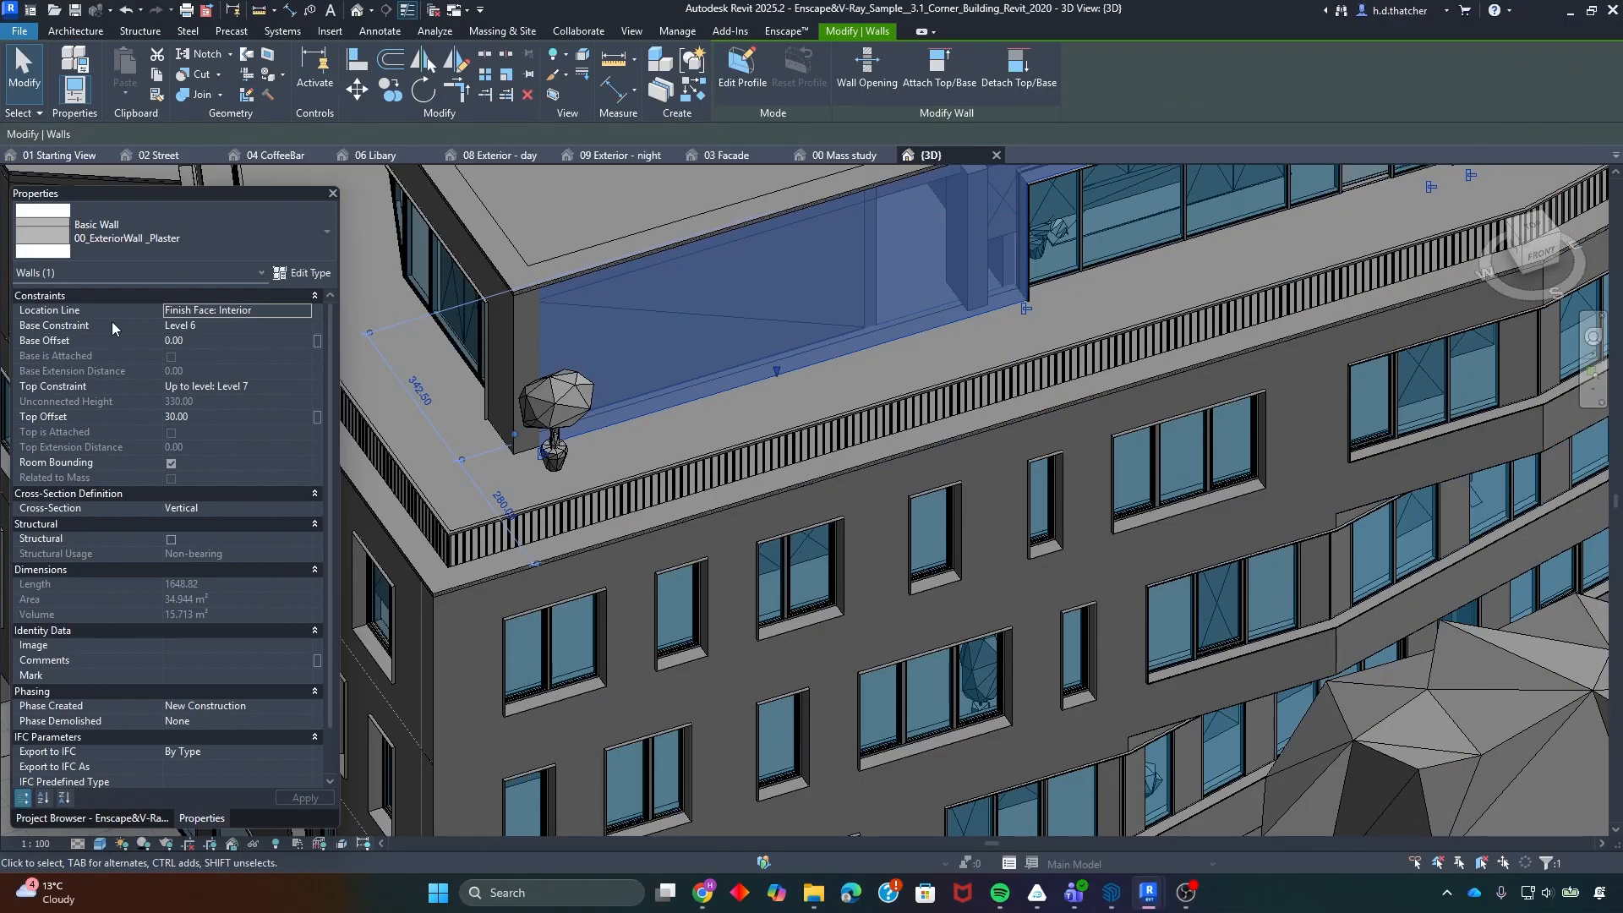
pyautogui.press('Escape')
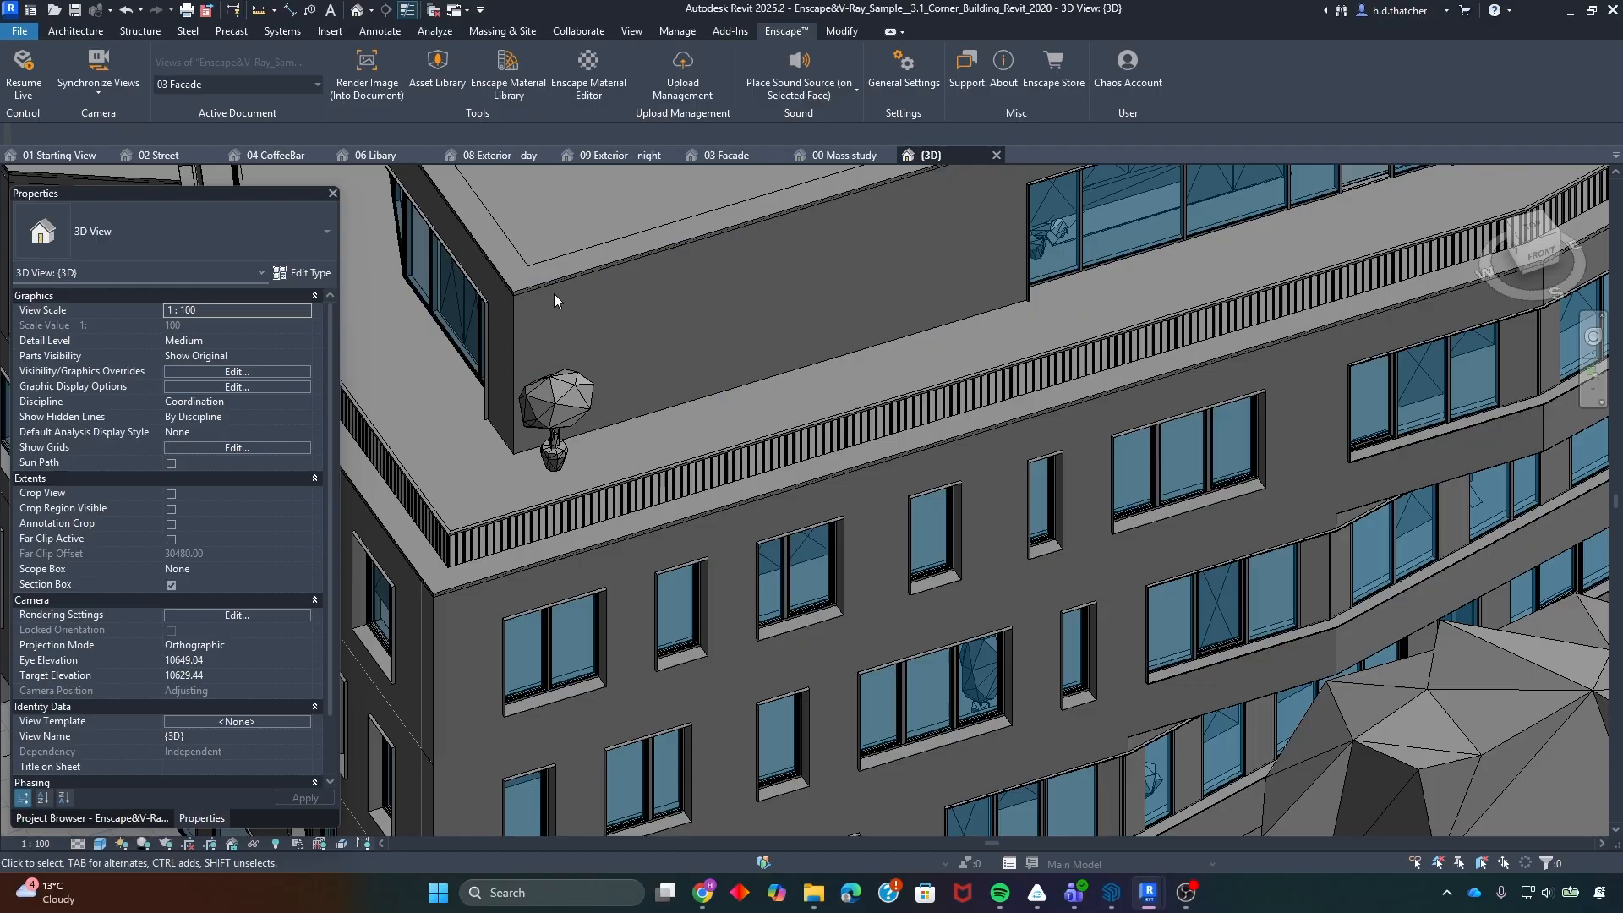
# - Assign Copper 05, Embossed to the Finish 1 layer of the terrace wall's type 00_ExteriorWall _Plaster
pyautogui.click(556, 292)
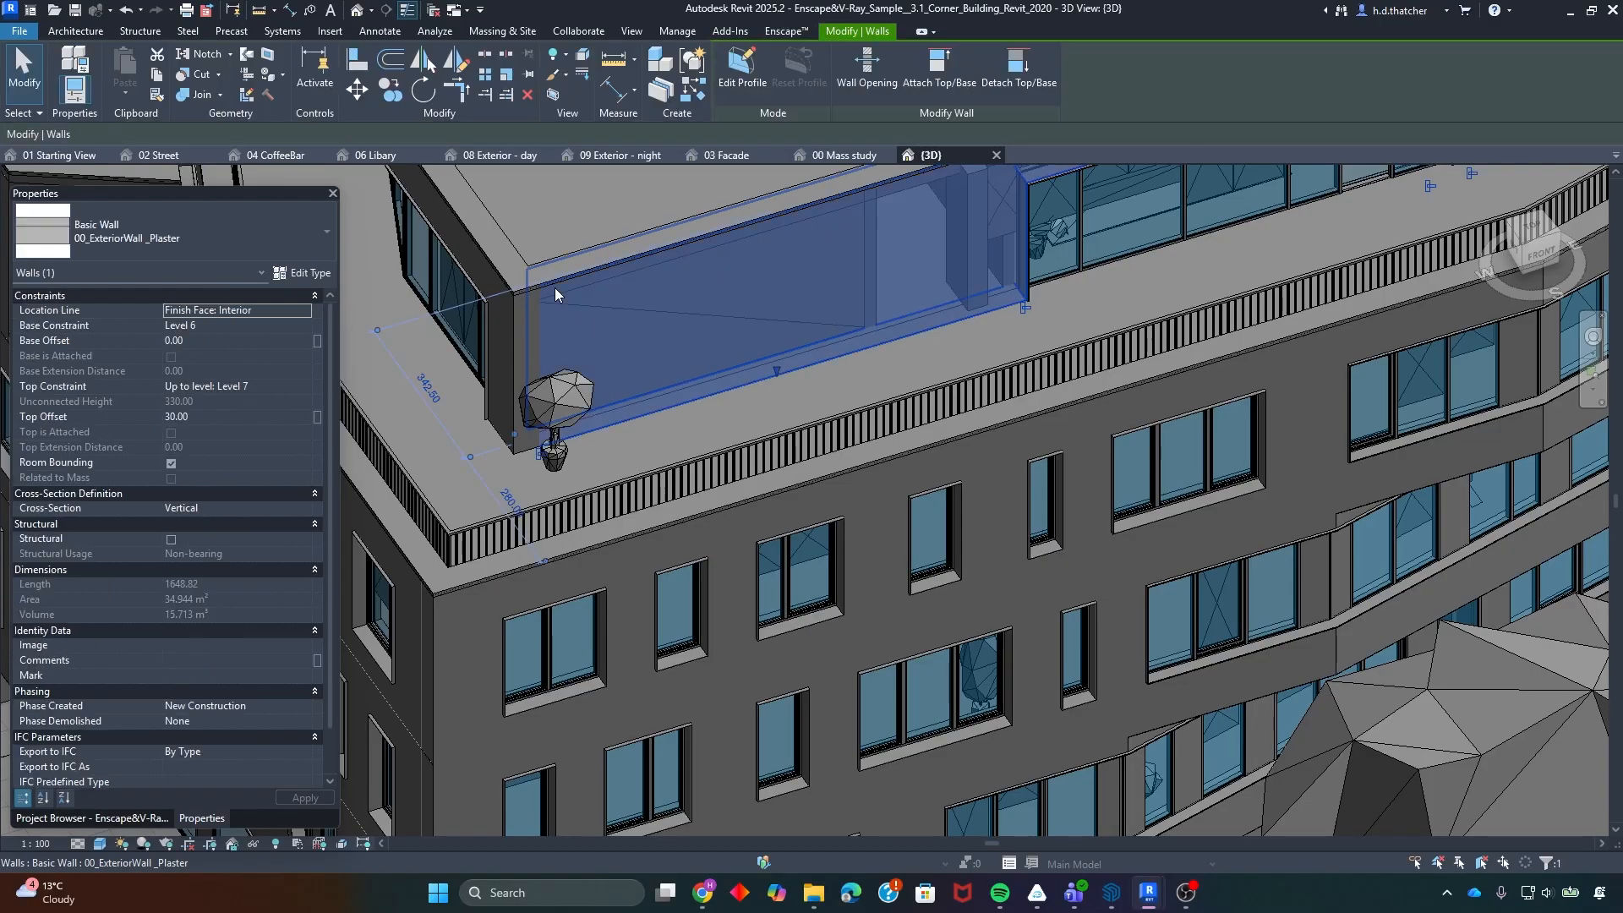
pyautogui.click(308, 279)
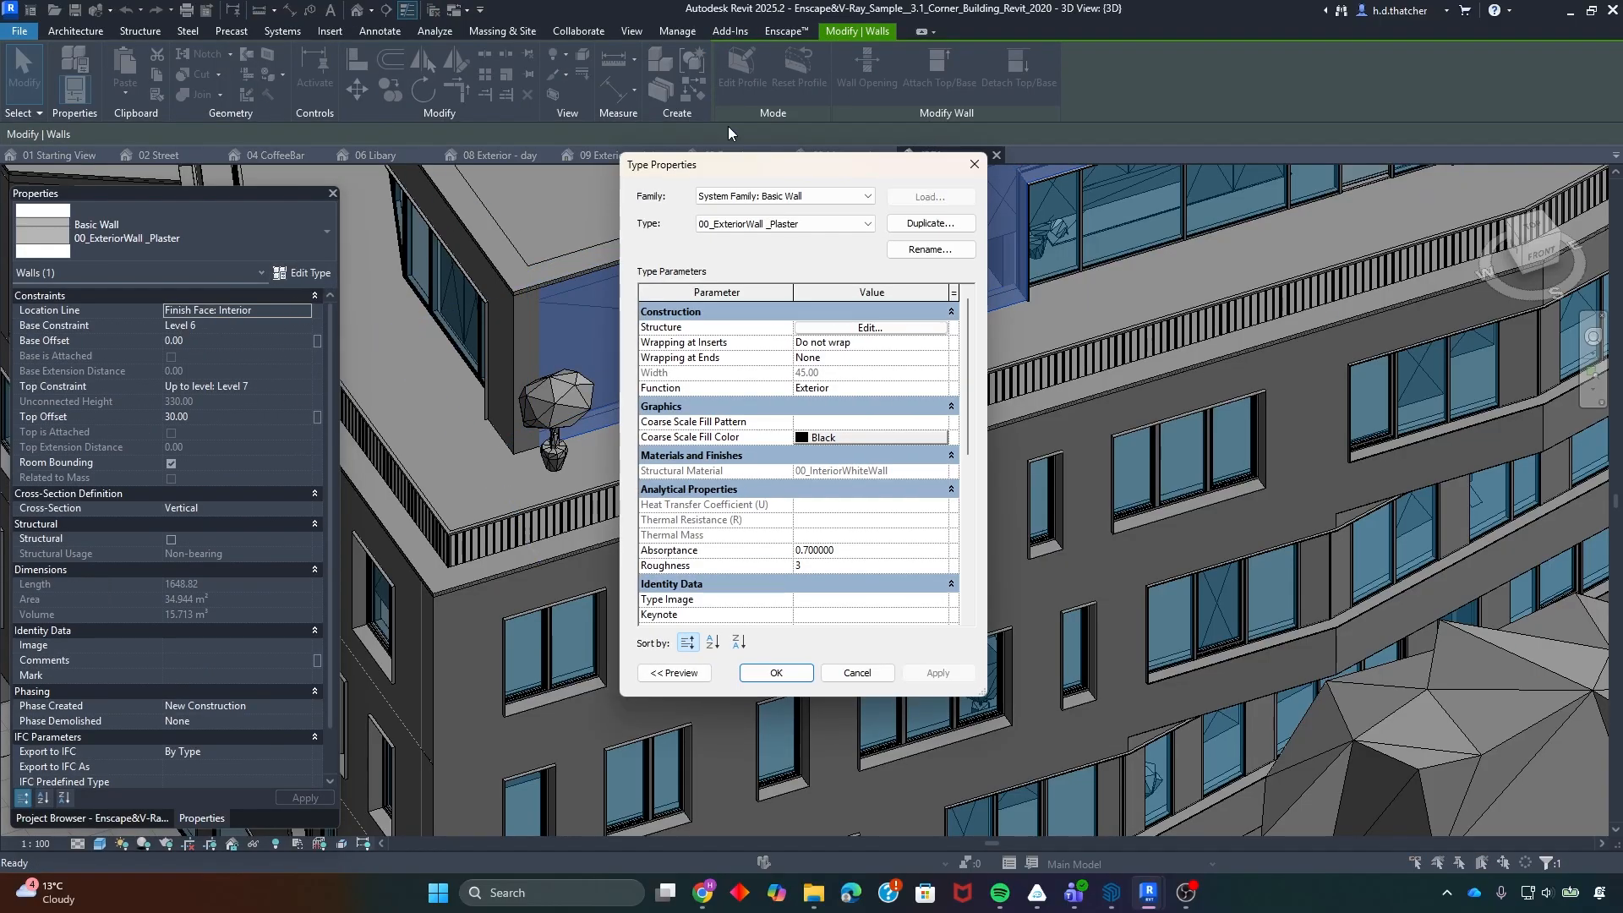
pyautogui.click(897, 336)
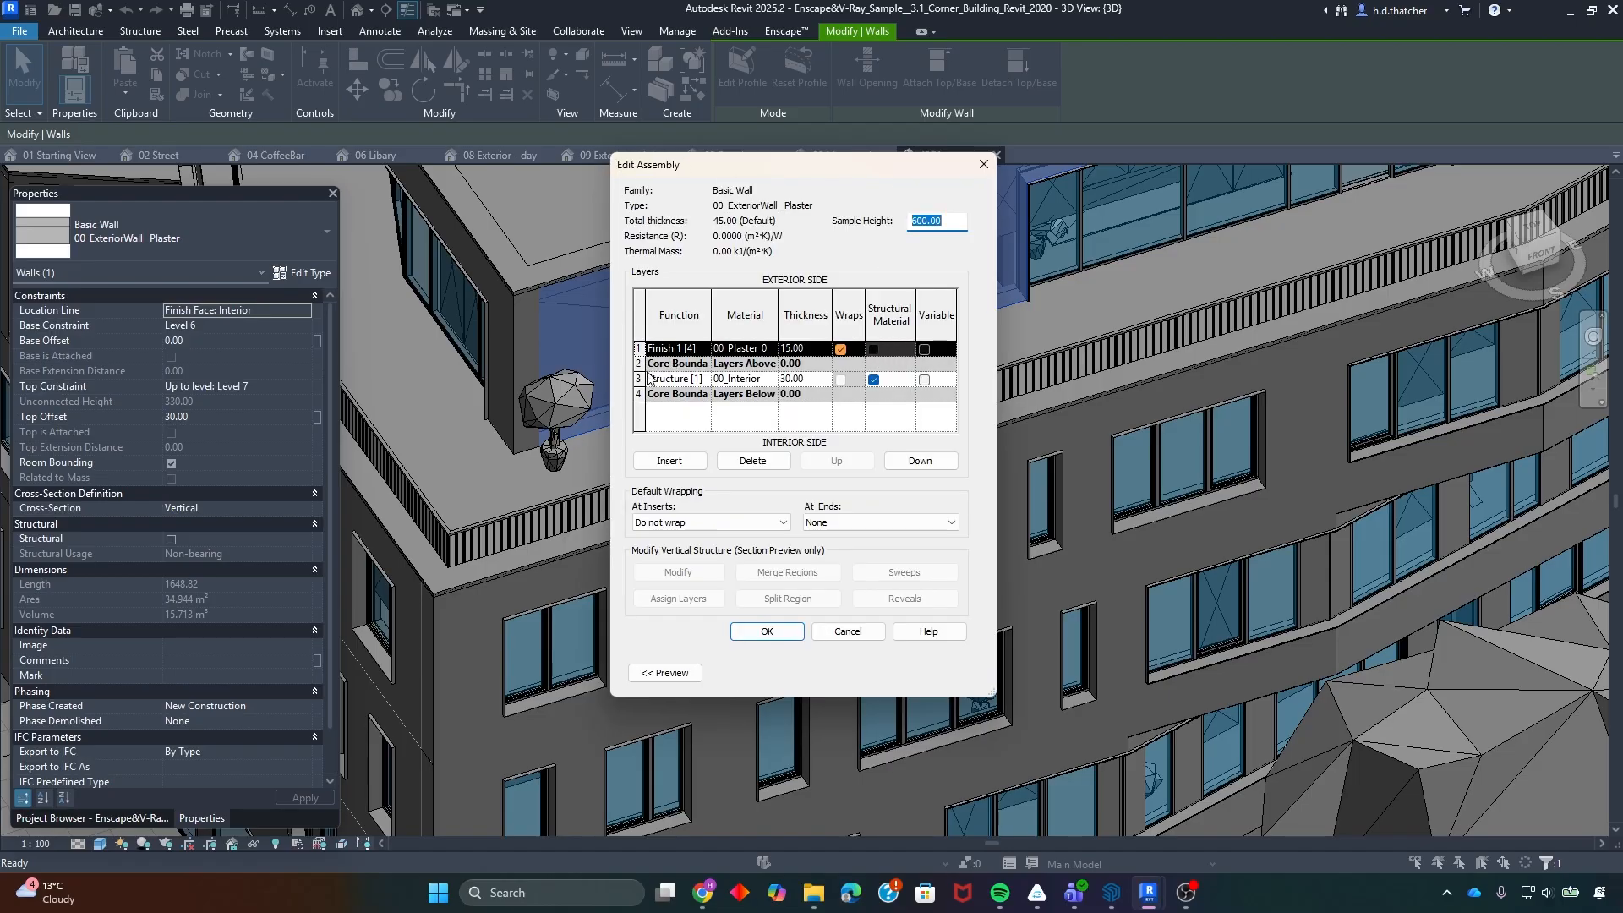
pyautogui.click(743, 350)
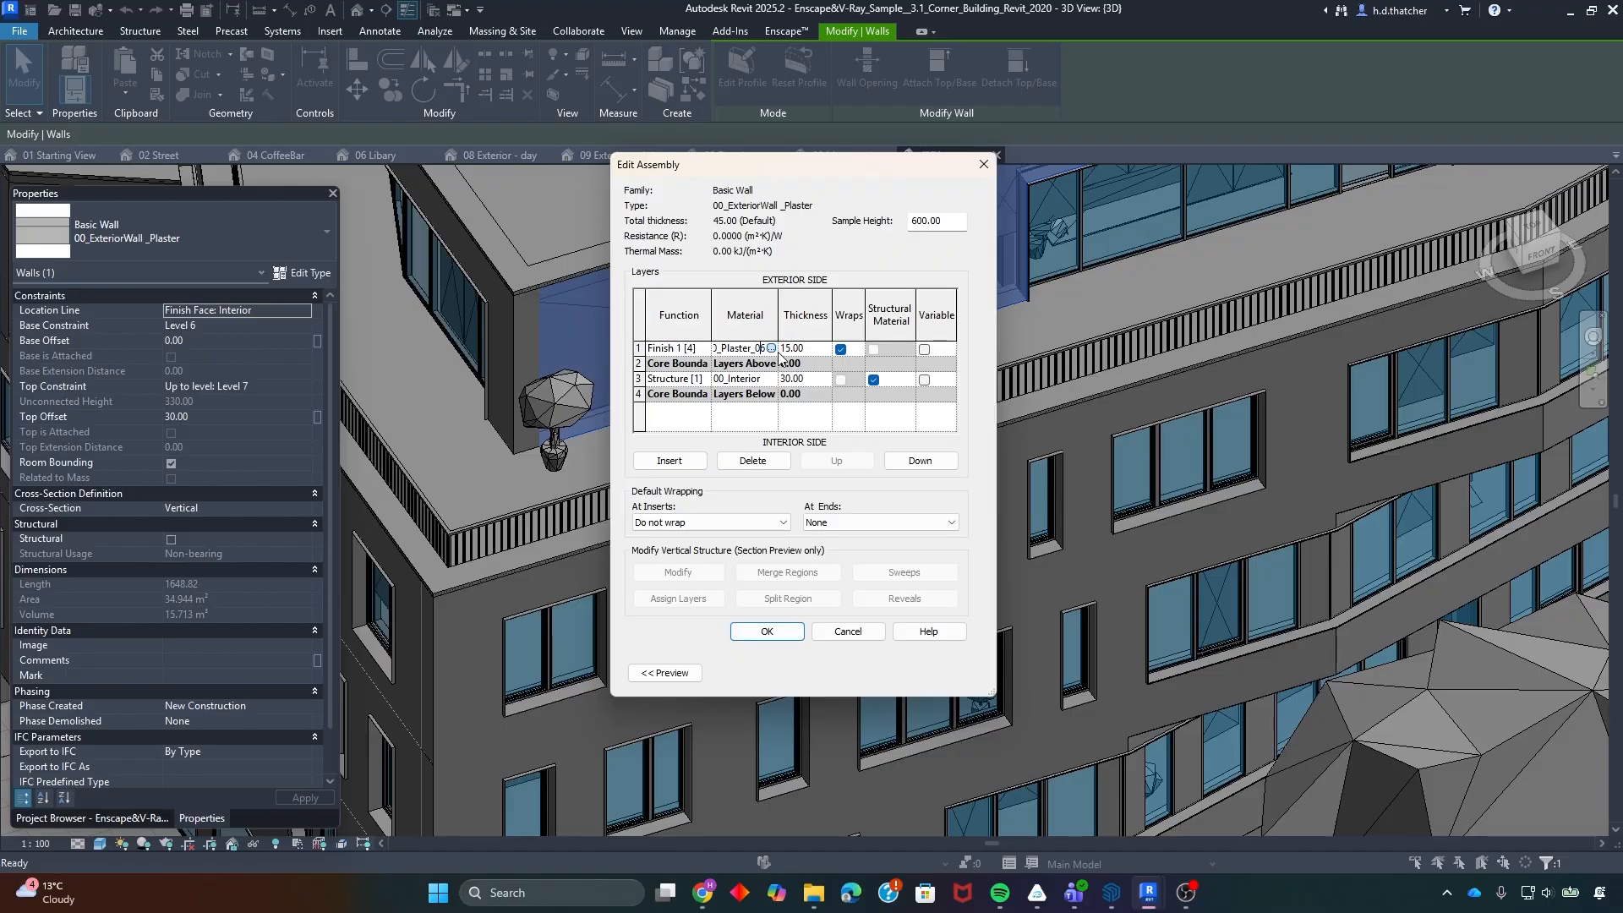
pyautogui.click(772, 348)
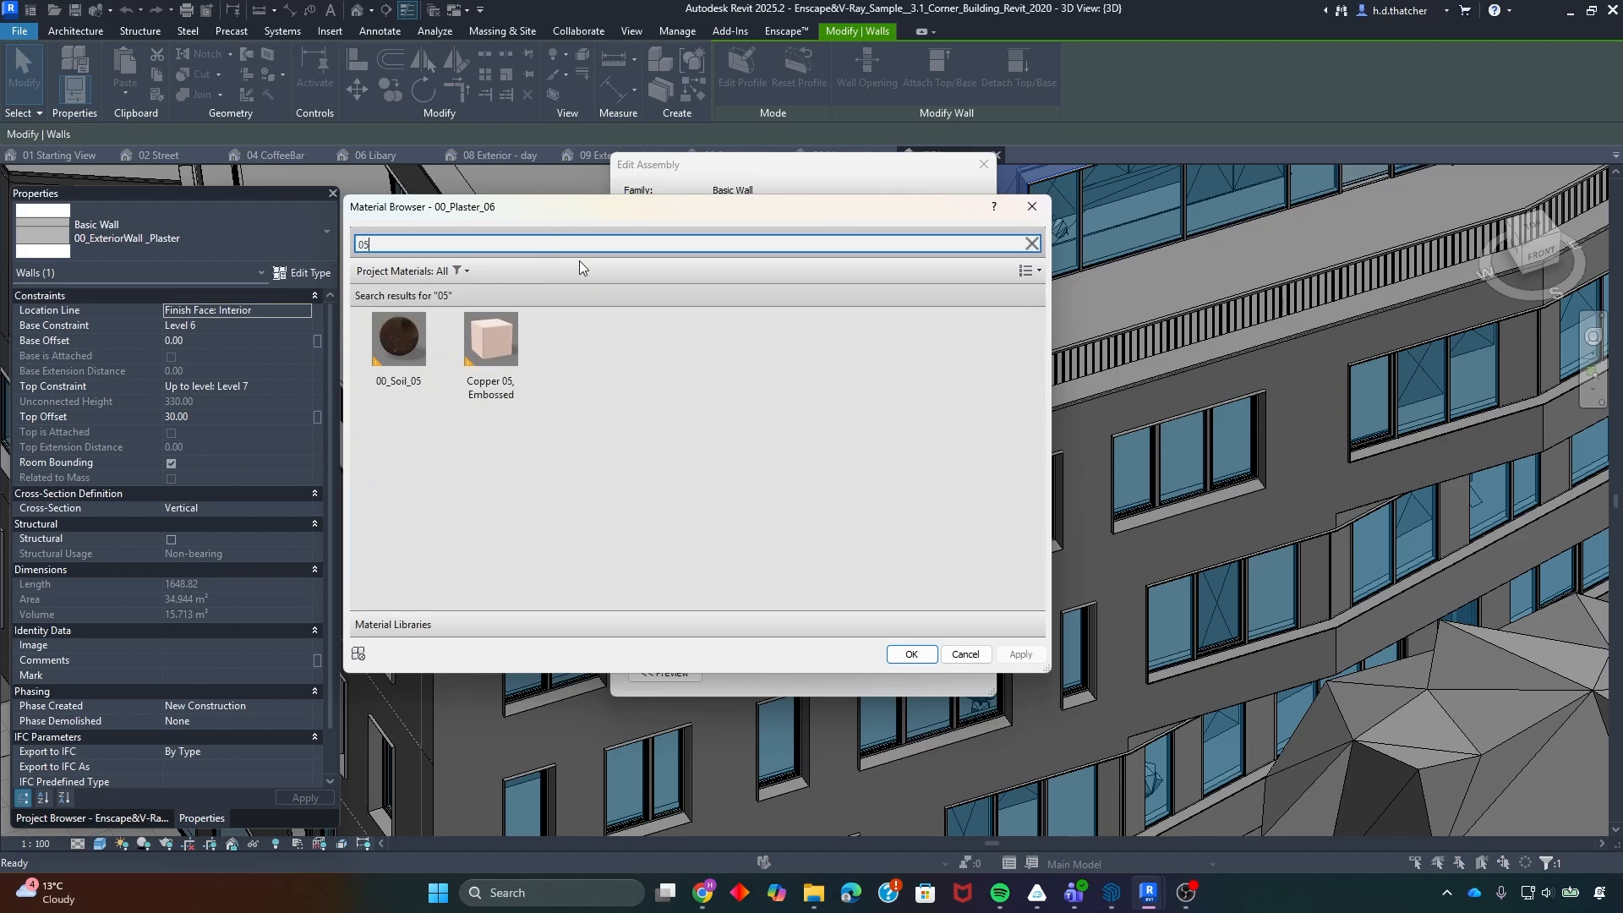
pyautogui.click(488, 362)
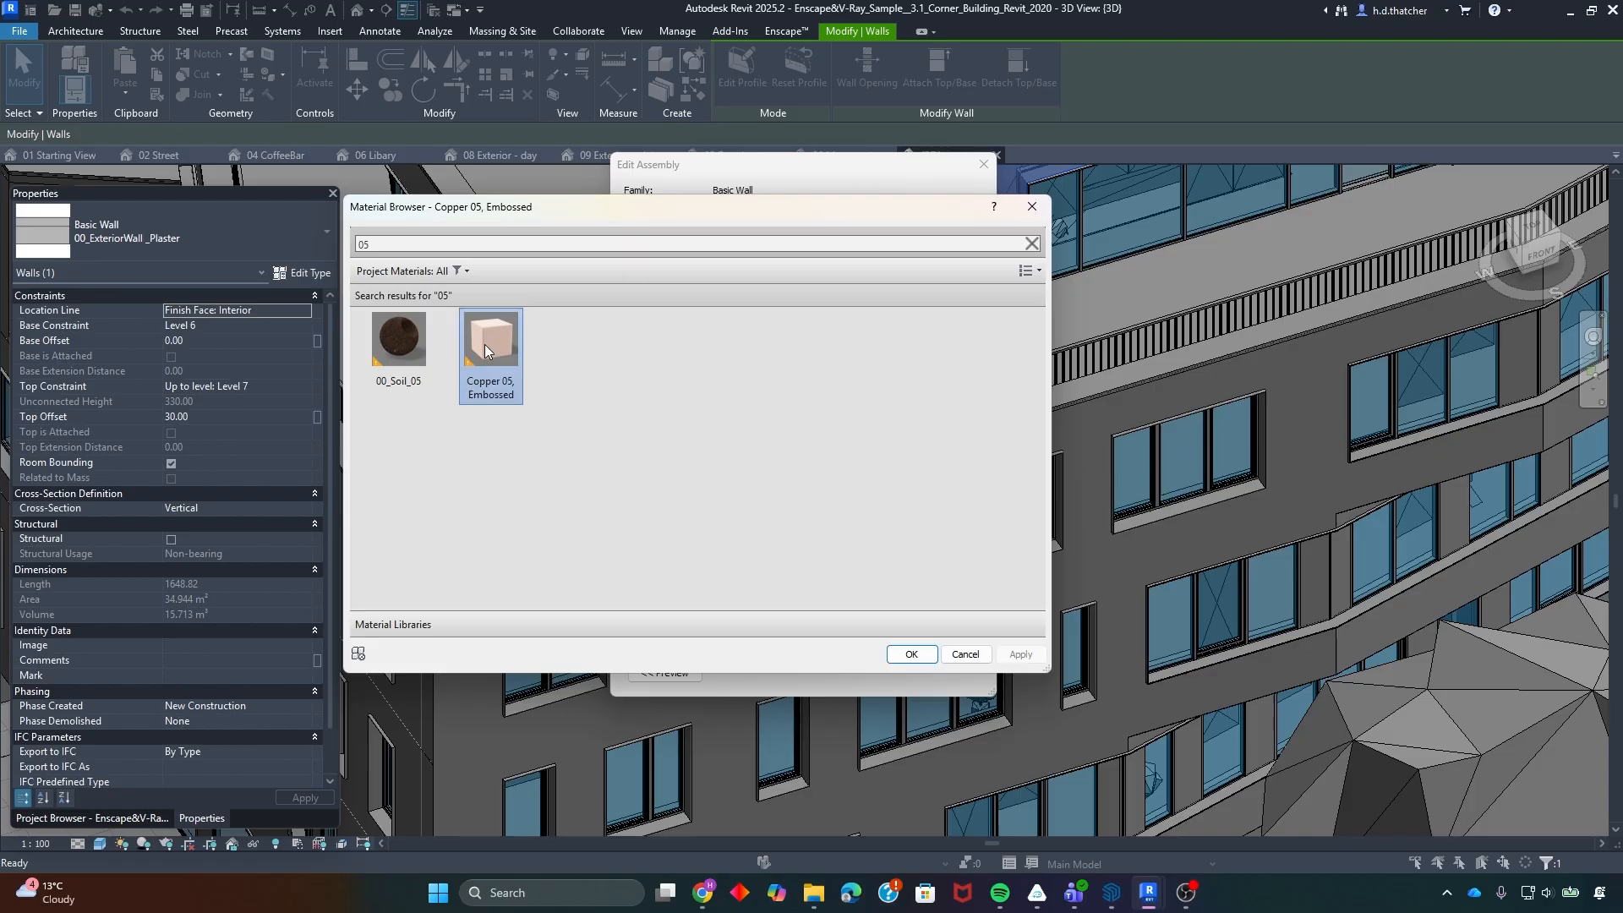
pyautogui.click(901, 653)
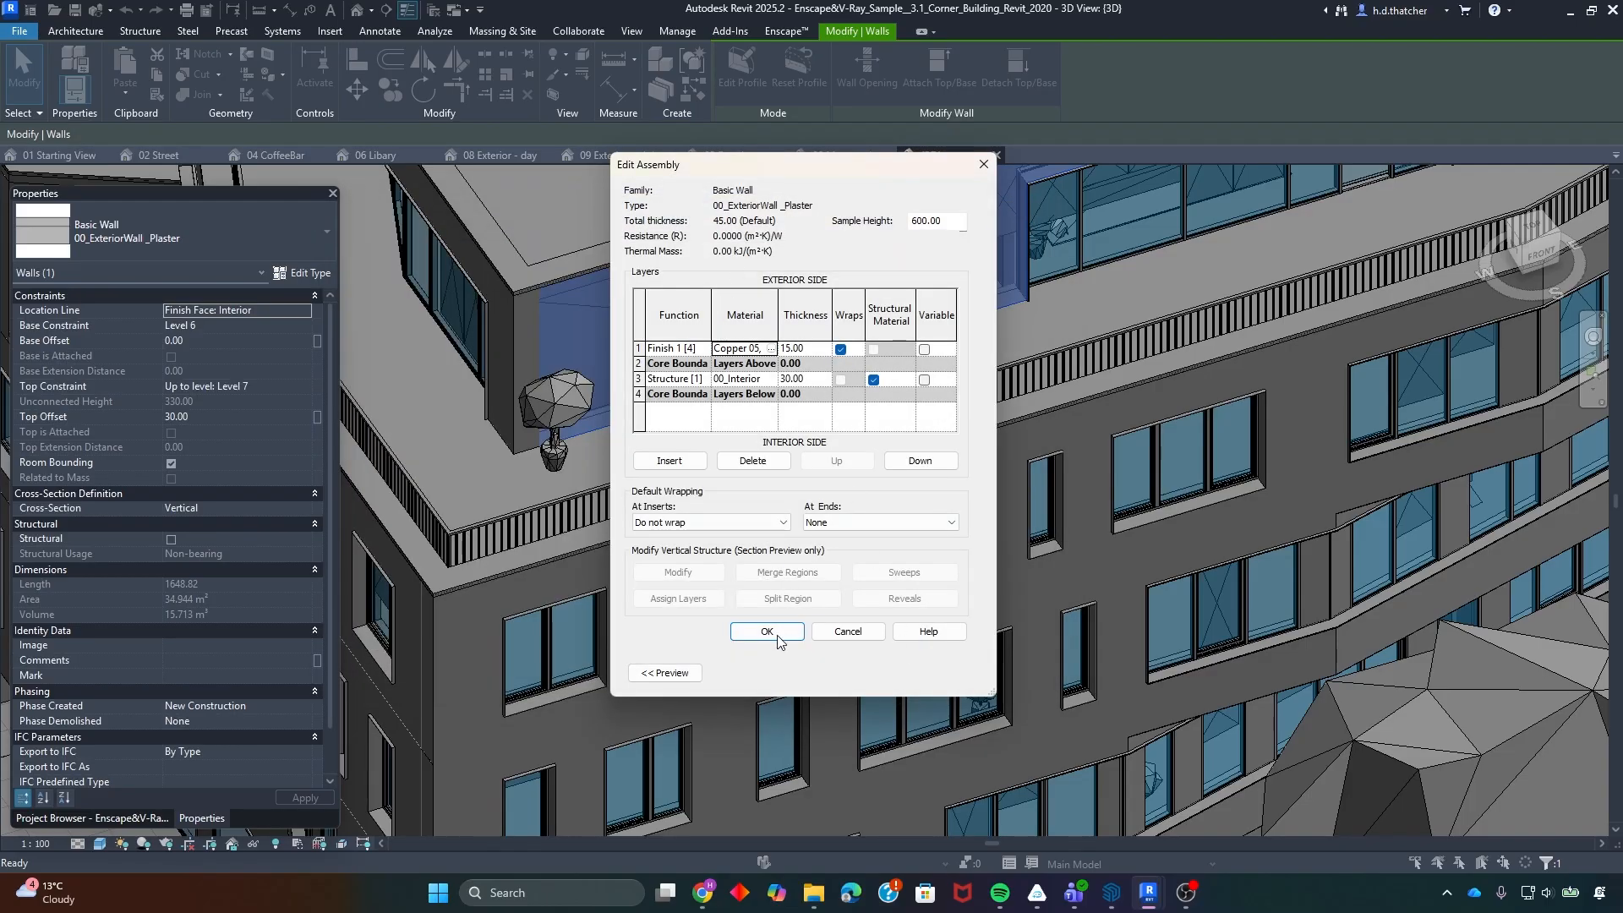
pyautogui.click(774, 634)
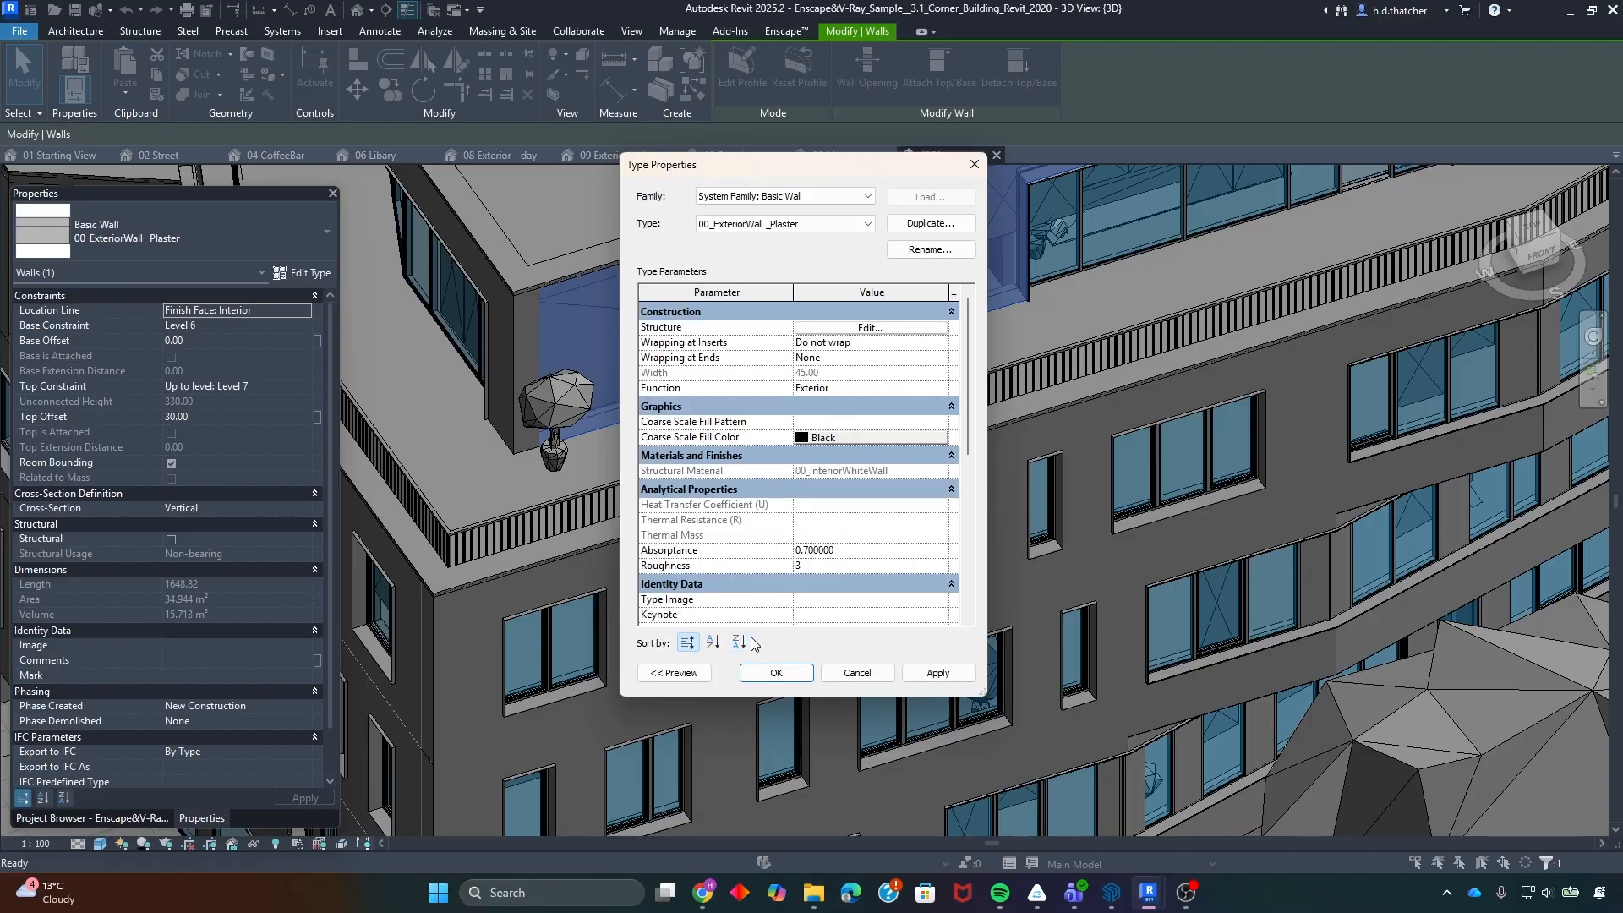
pyautogui.click(753, 673)
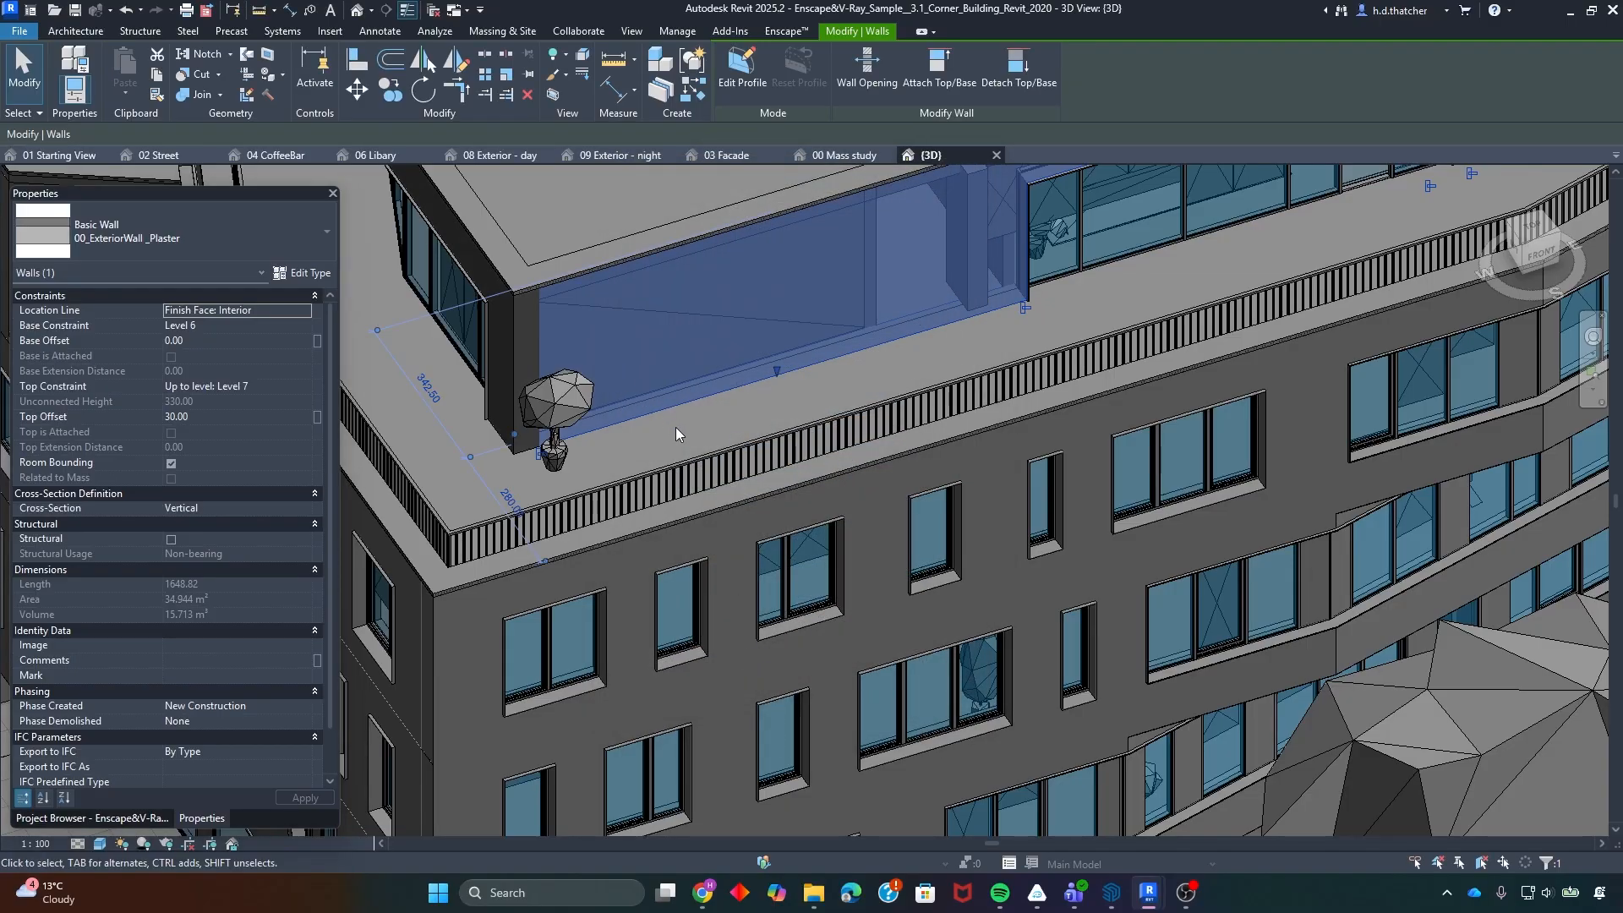
# - Deselect the wall, resume Enscape live updates, check the terrace wall in Enscape and return to Revit
pyautogui.press('Escape')
pyautogui.click(51, 64)
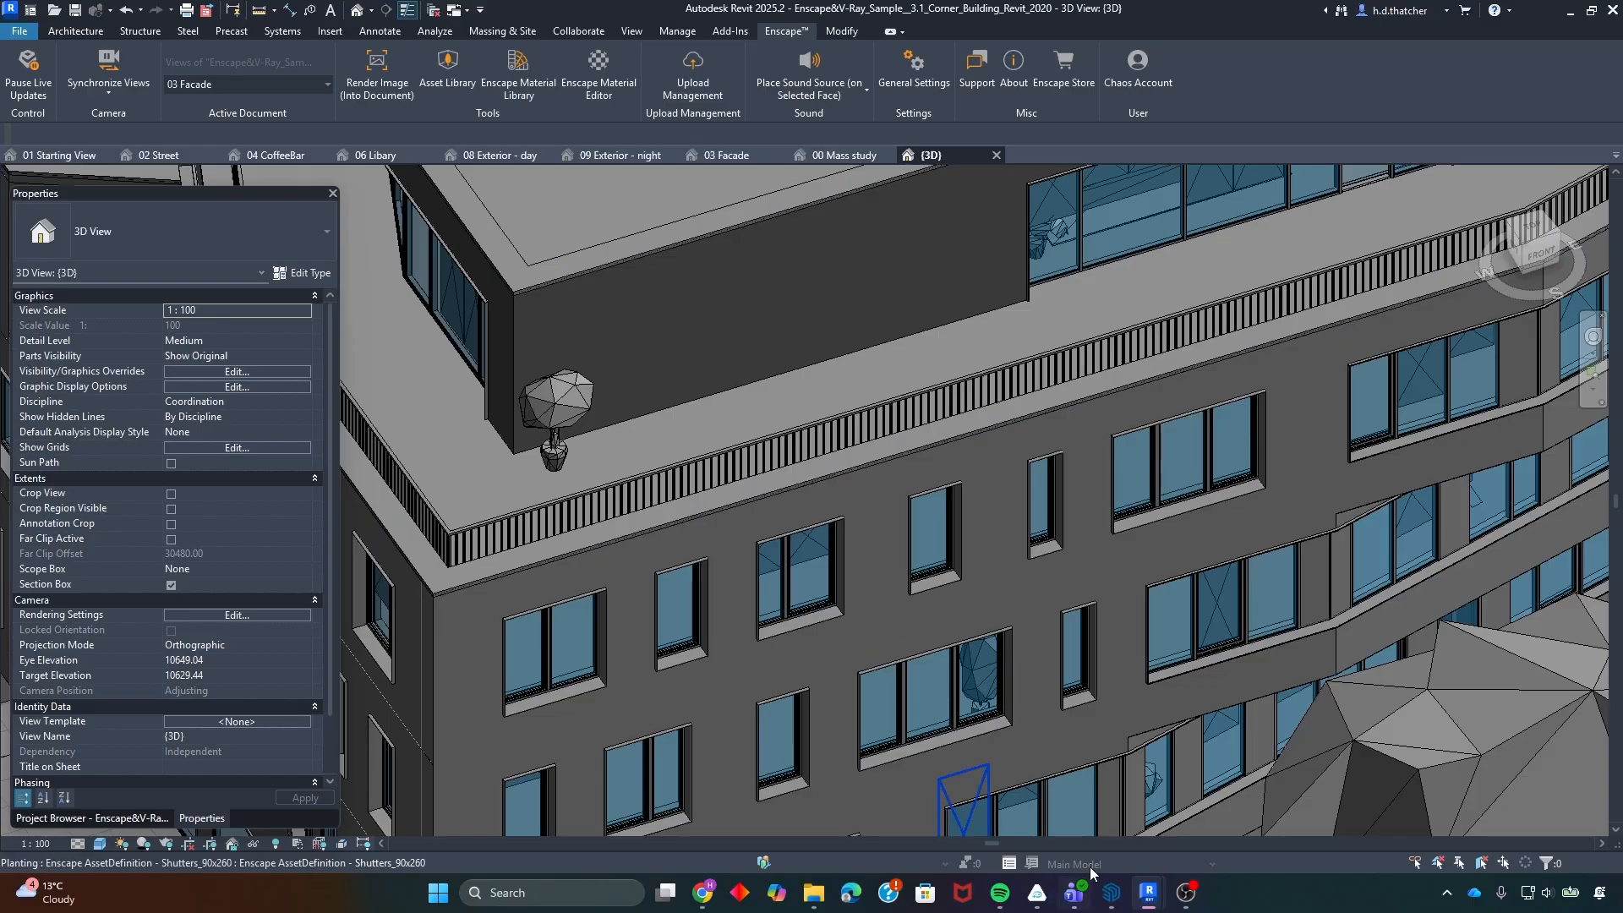
pyautogui.moveTo(1158, 898)
pyautogui.click(1201, 813)
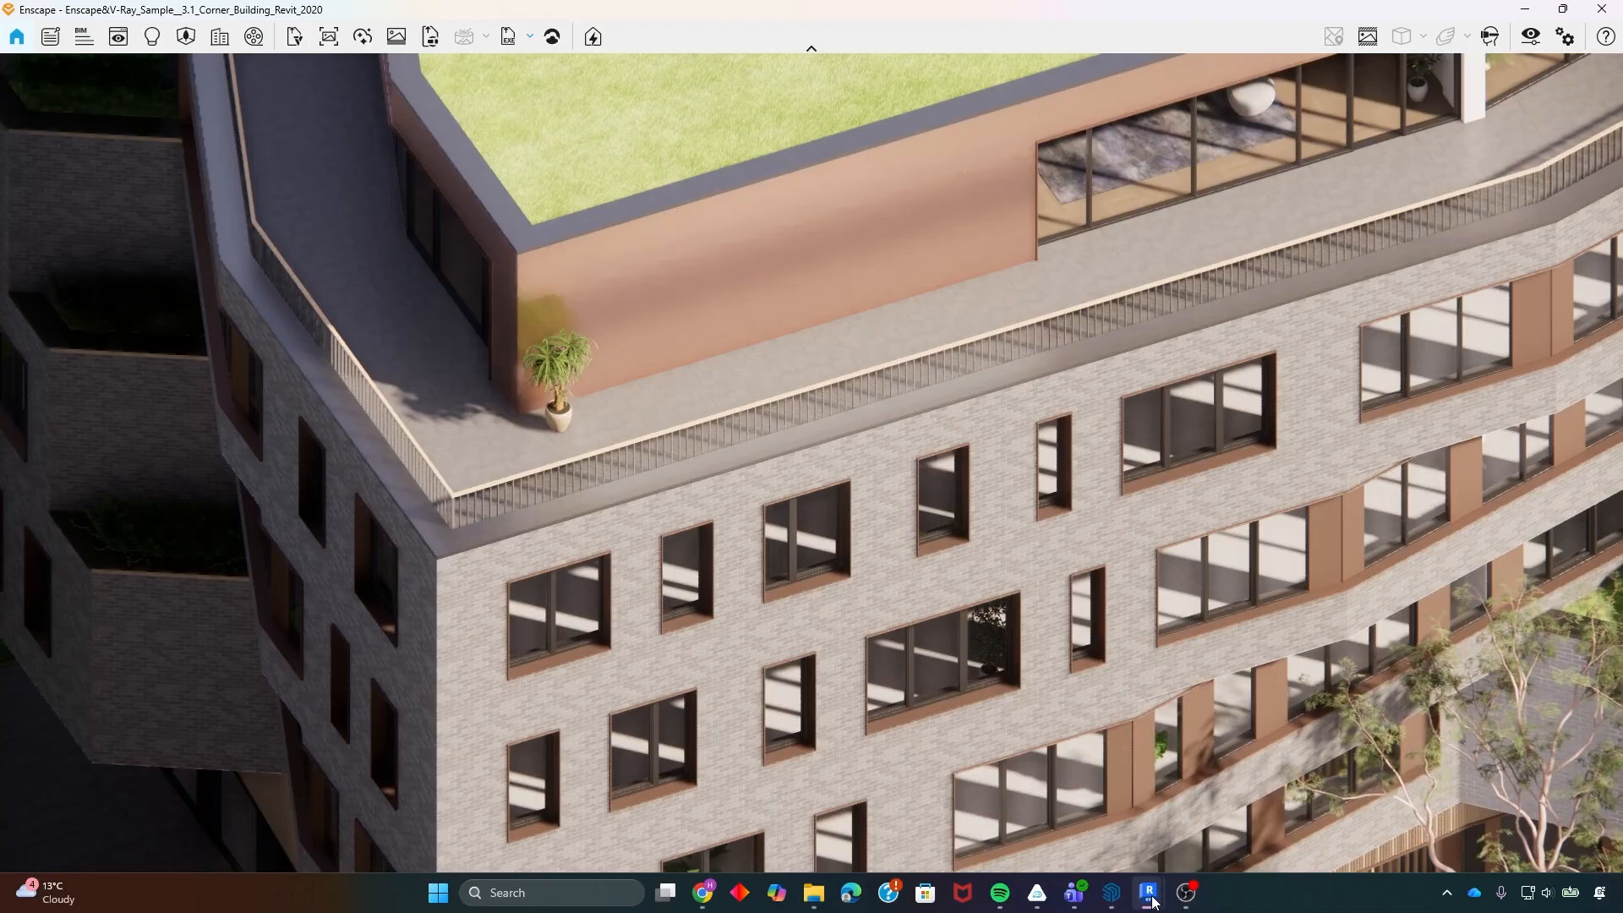
pyautogui.click(1028, 825)
# - Import Brick 03 from the Bricks category of the Enscape Material Library and close the library
pyautogui.click(518, 74)
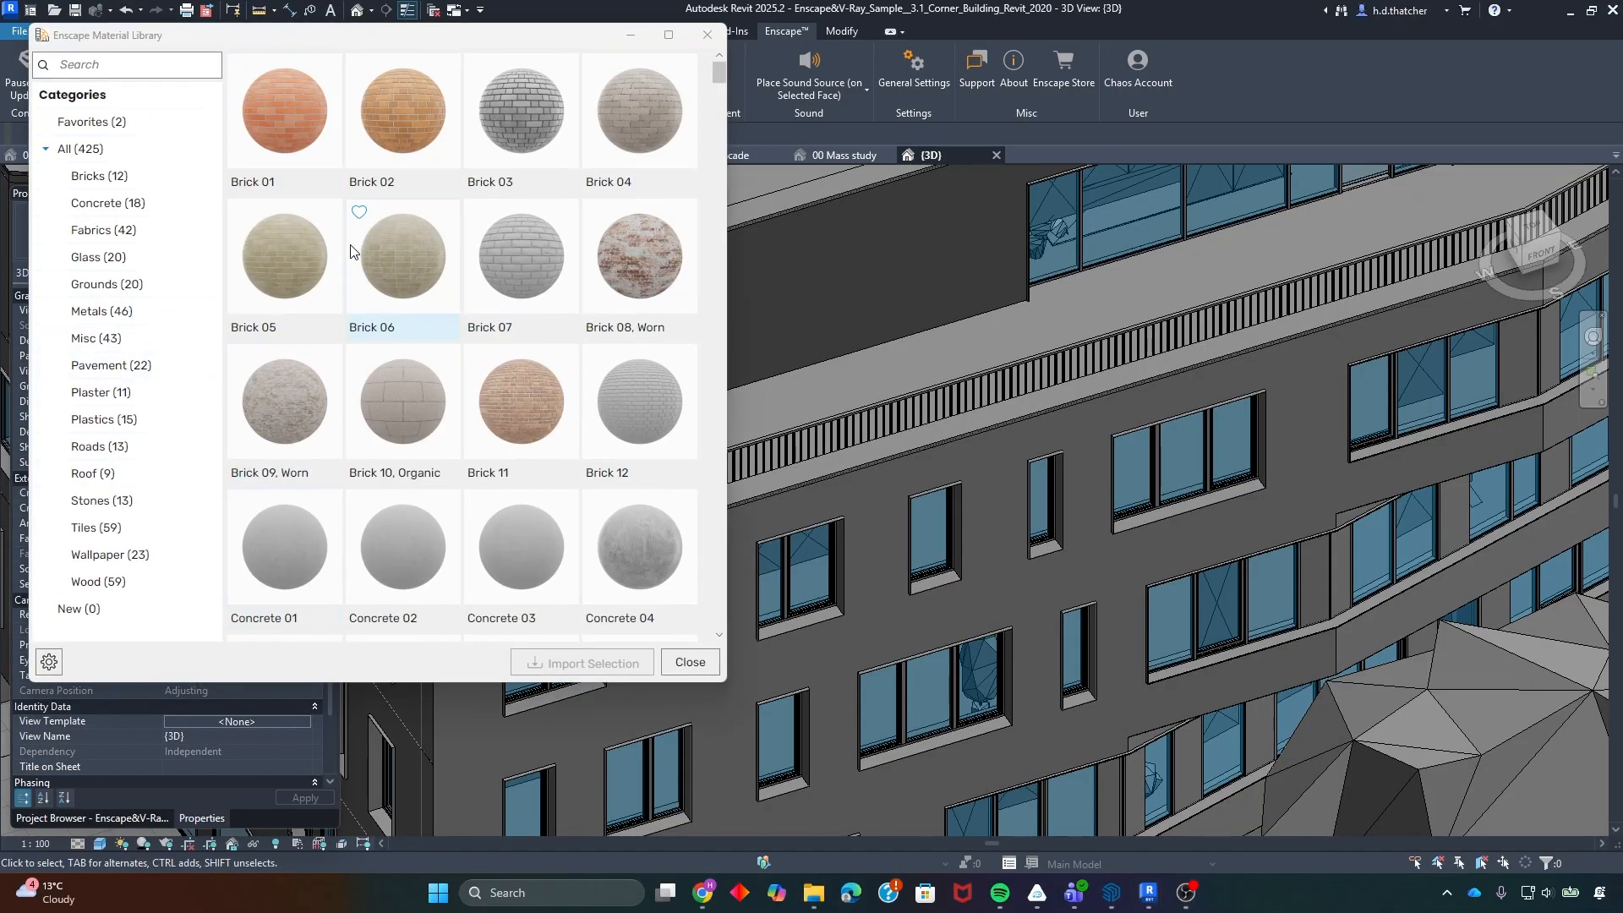
pyautogui.click(99, 173)
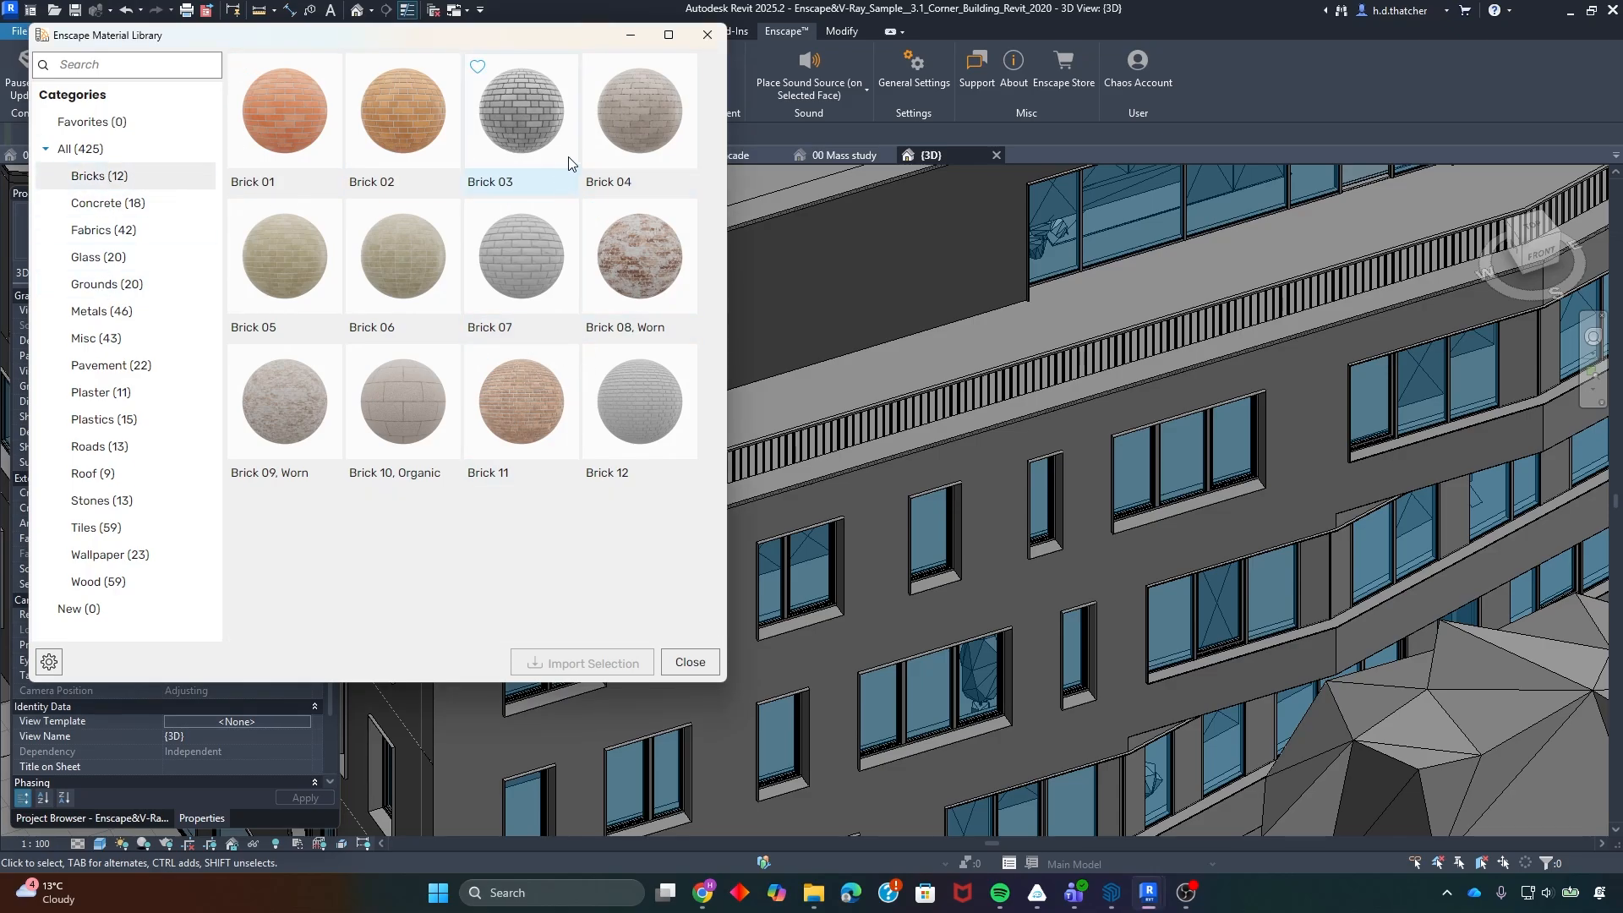
pyautogui.click(534, 128)
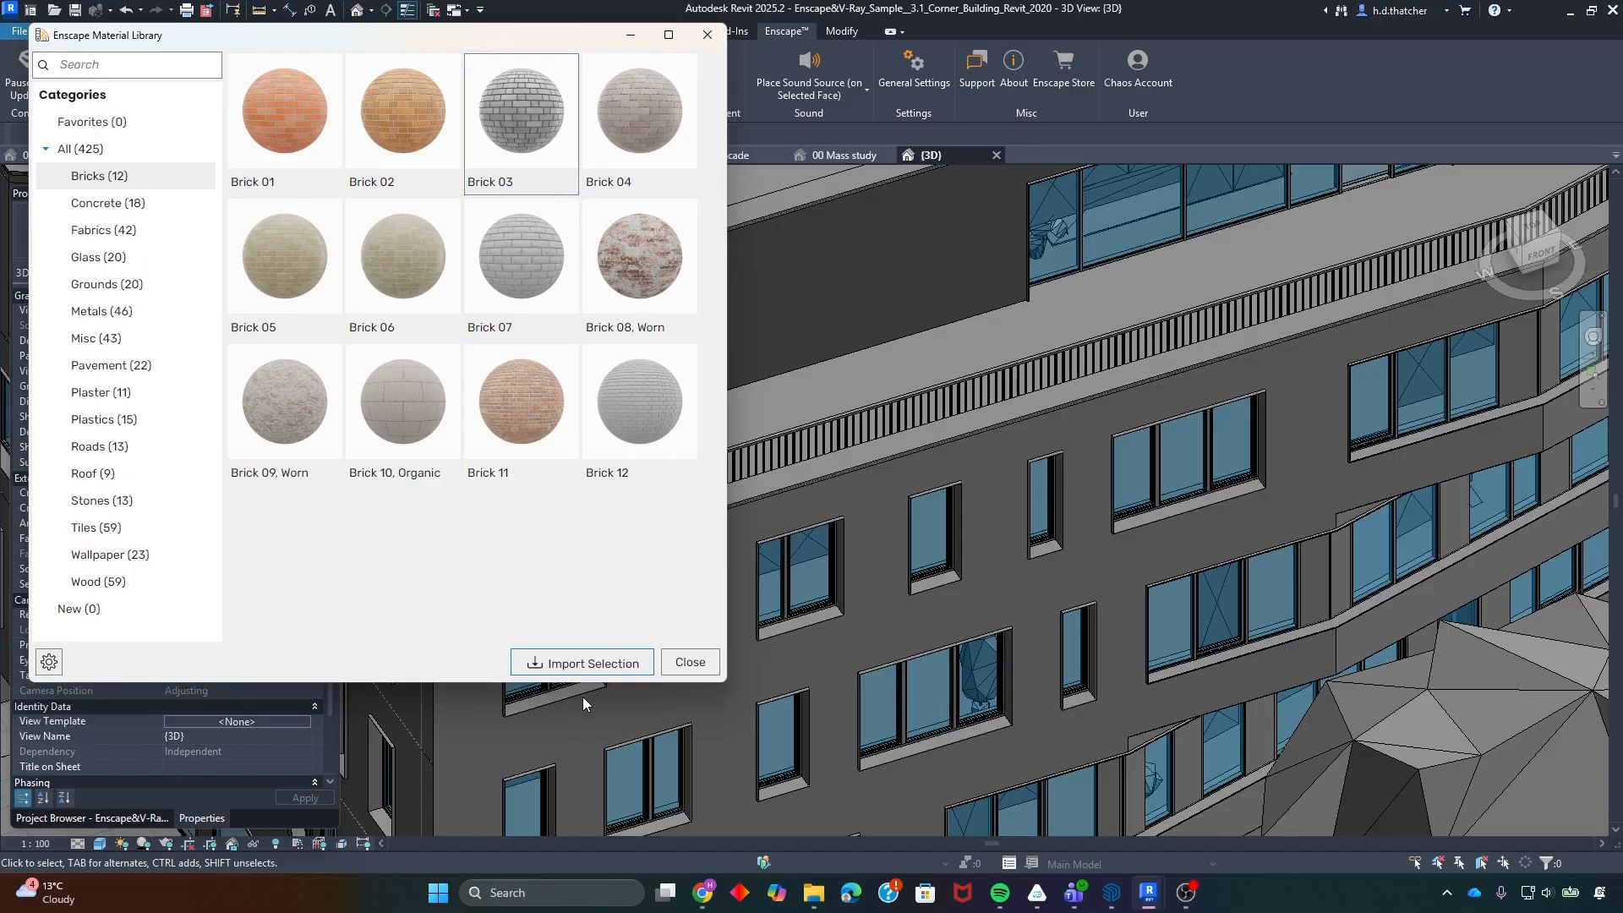
pyautogui.click(575, 664)
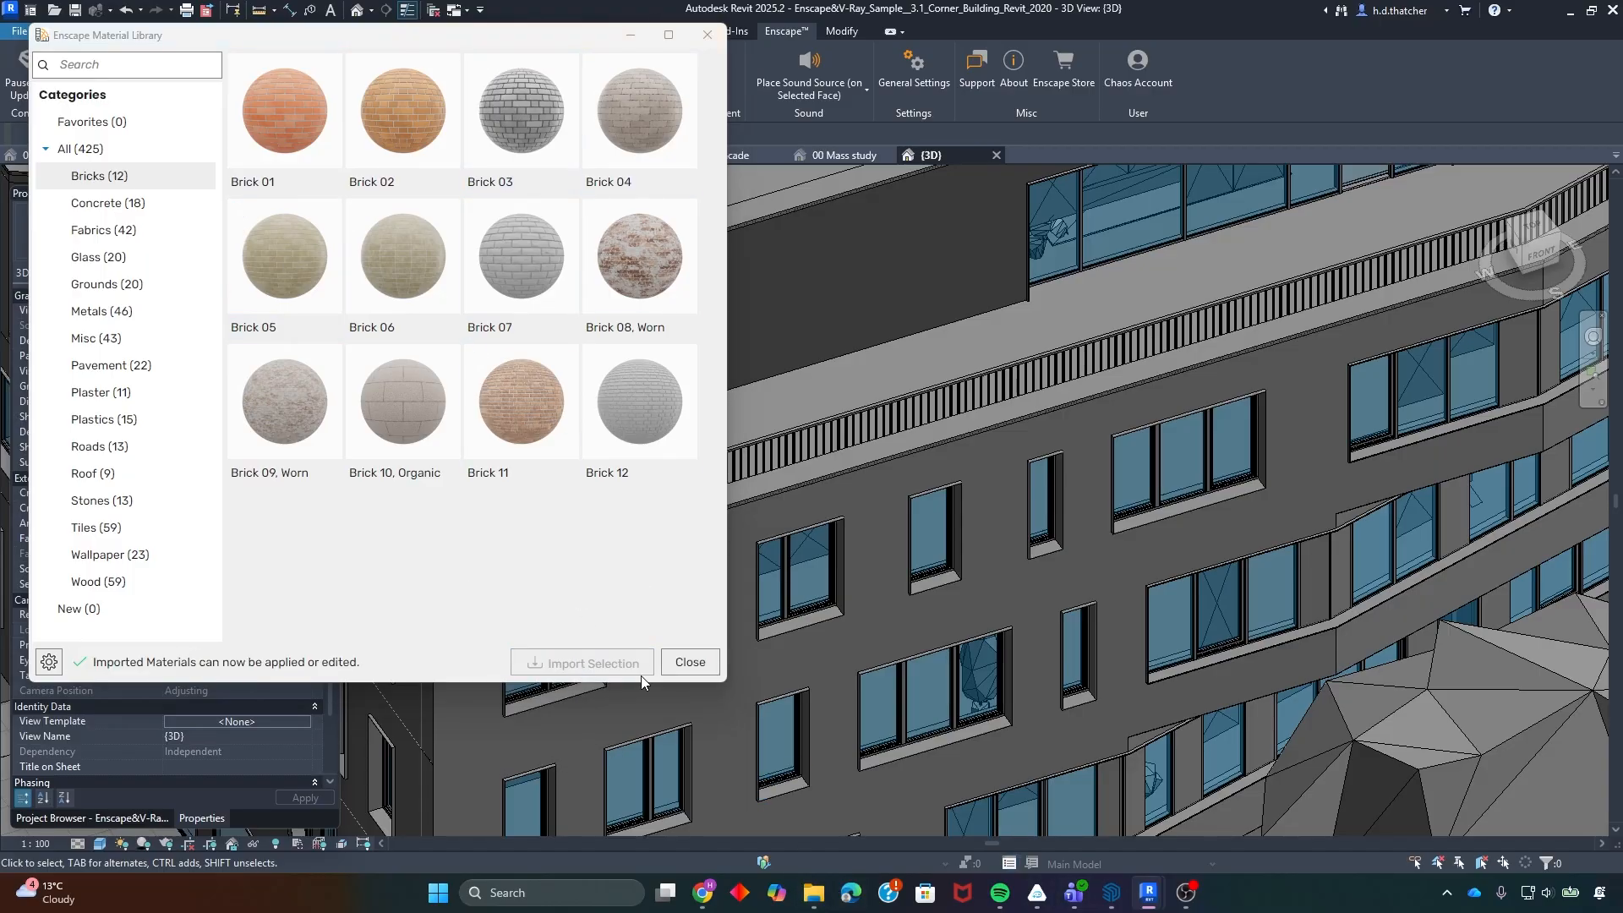
pyautogui.click(688, 663)
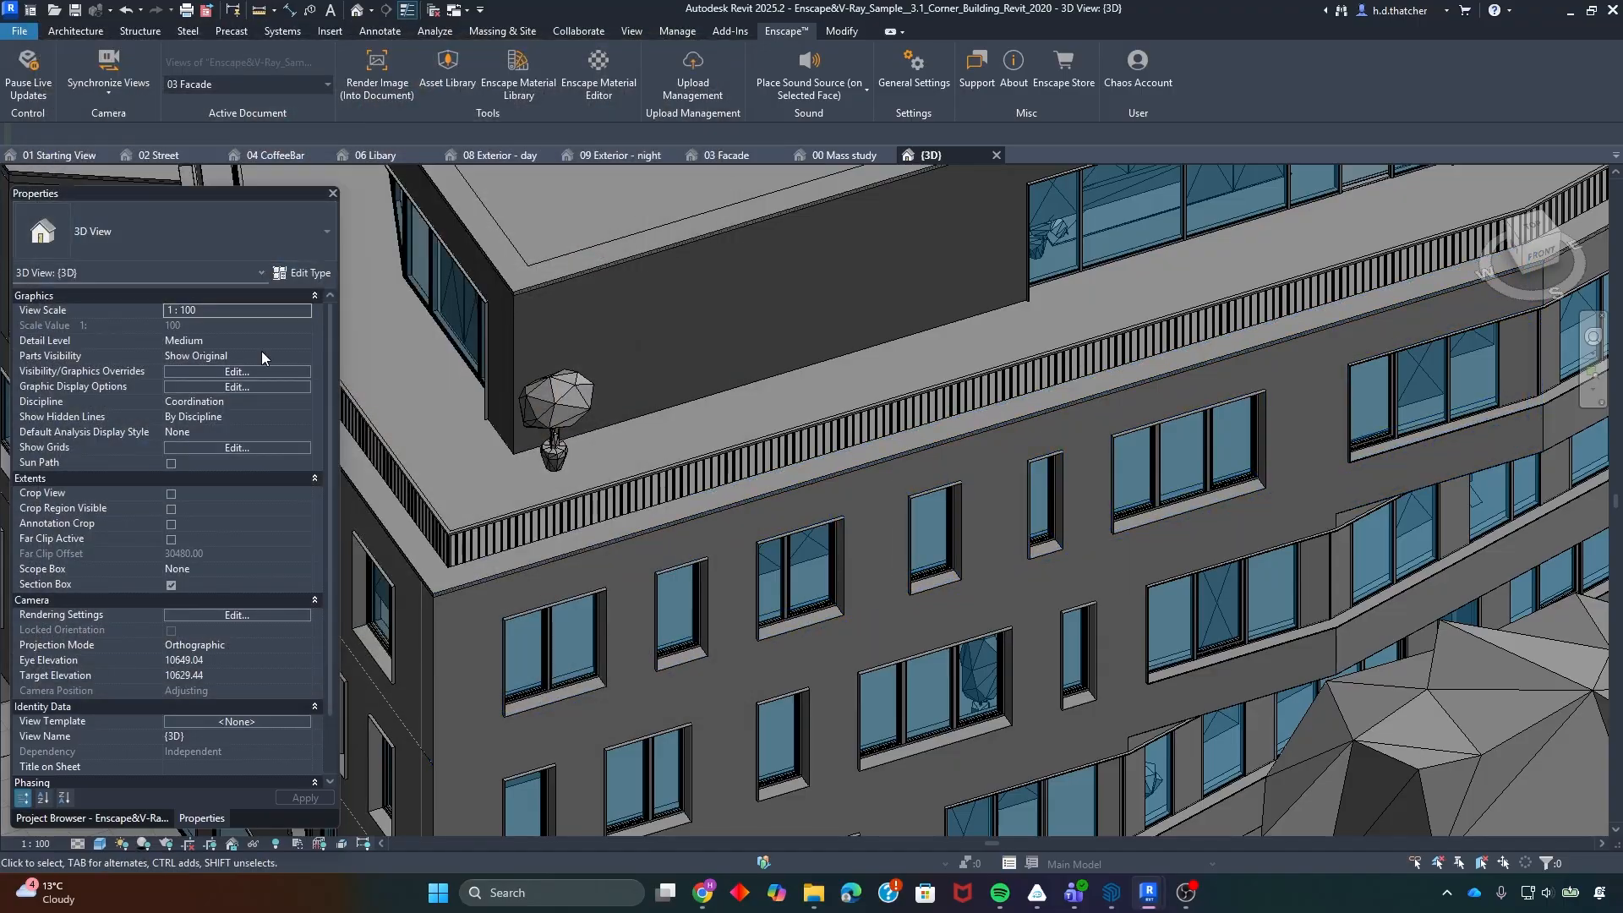
# - View the building's upper corner in Enscape from slightly farther away, and switch back to Revit
pyautogui.click(521, 328)
pyautogui.click(560, 292)
pyautogui.moveTo(1138, 899)
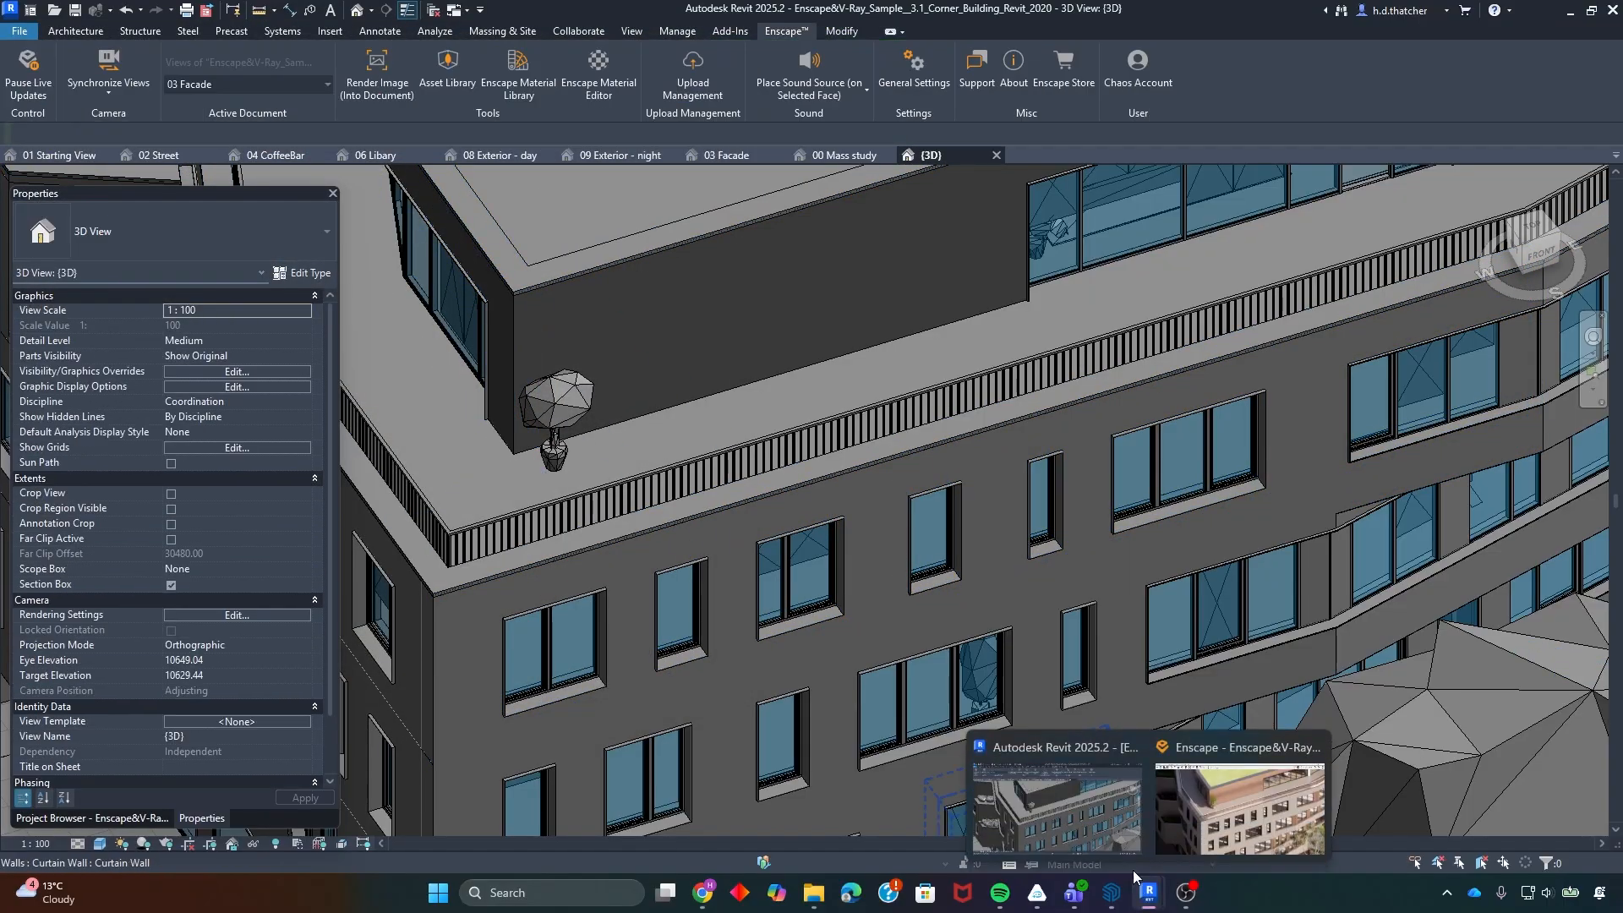
pyautogui.click(1192, 812)
pyautogui.scroll(-3, 767, 296)
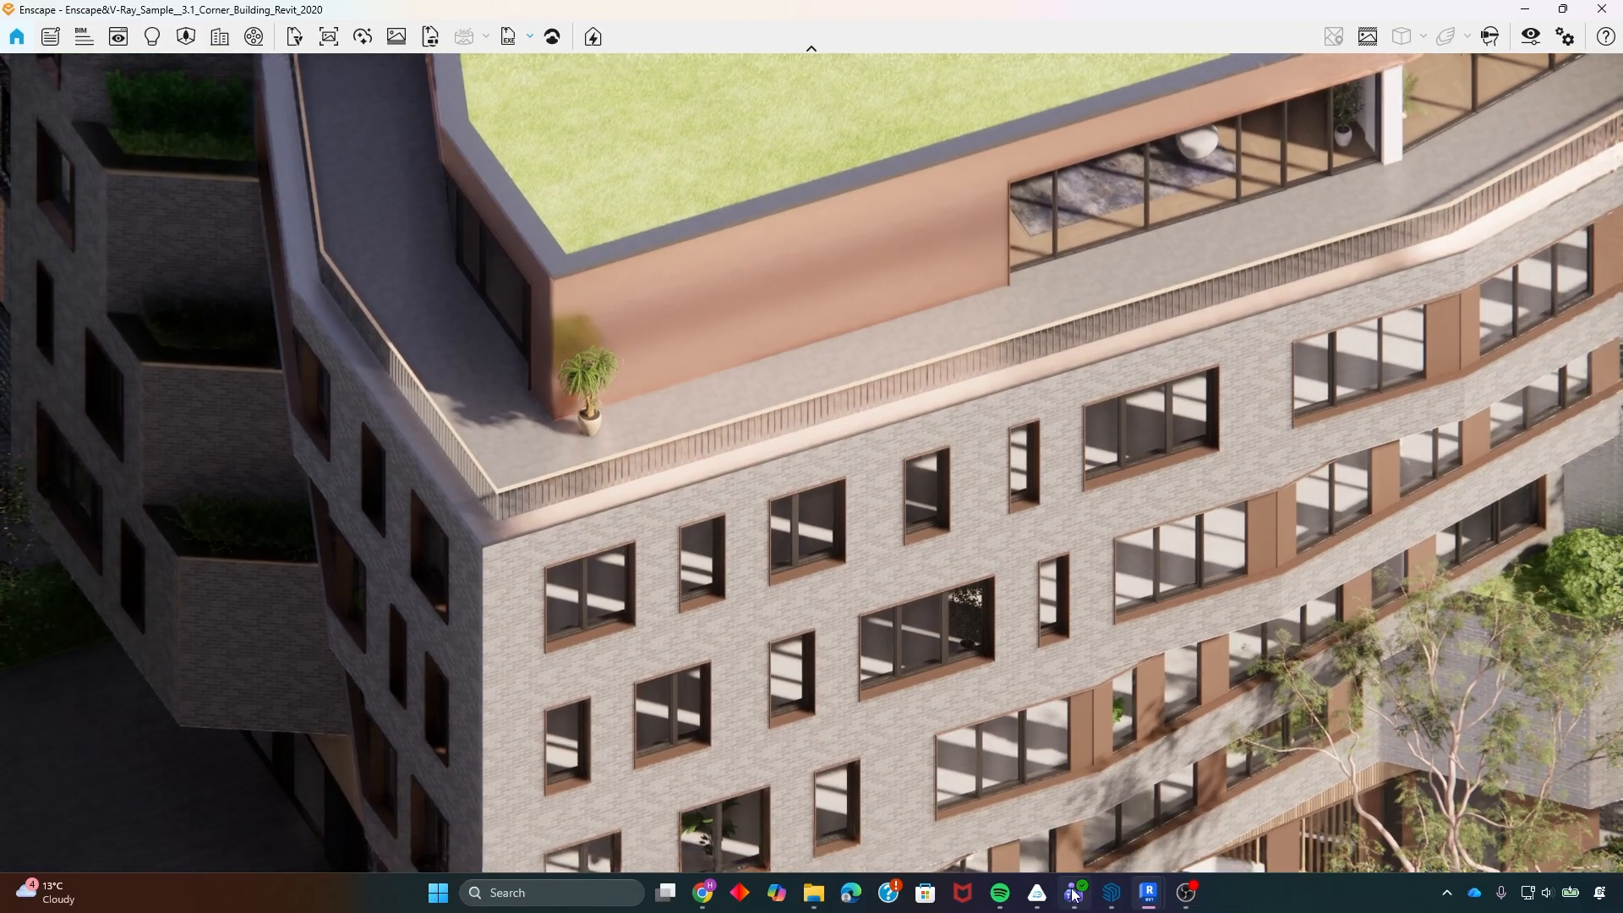
pyautogui.moveTo(1148, 894)
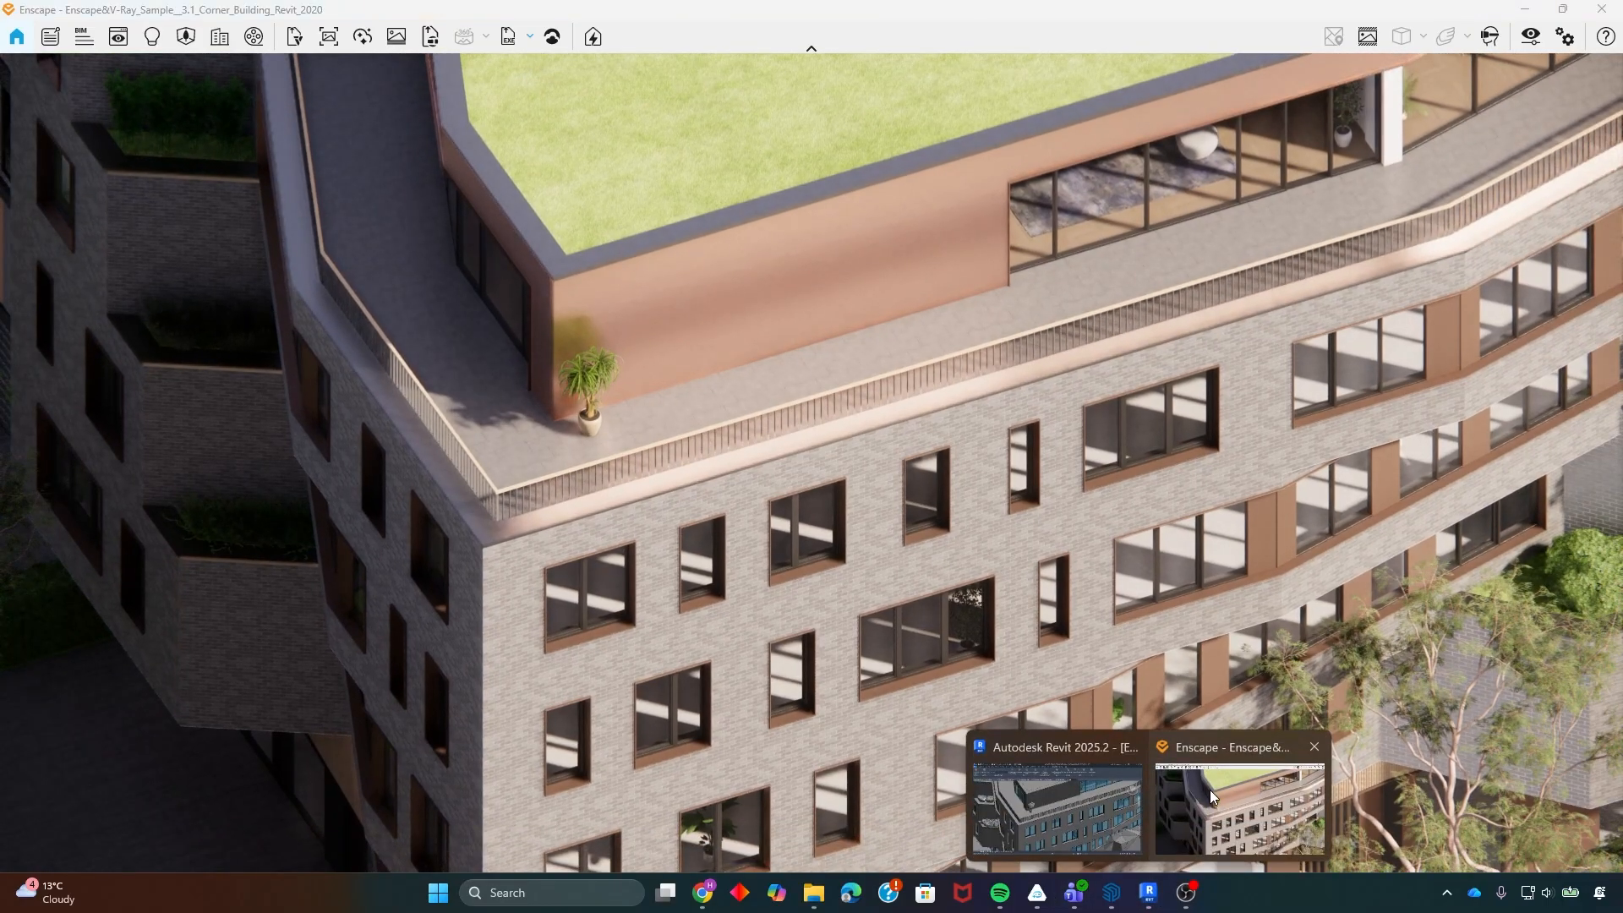
pyautogui.click(1035, 813)
# - Assign Brick 03 to the Finish 1 layer of the terrace wall's type 00_ExteriorWall _Plaster
pyautogui.click(553, 286)
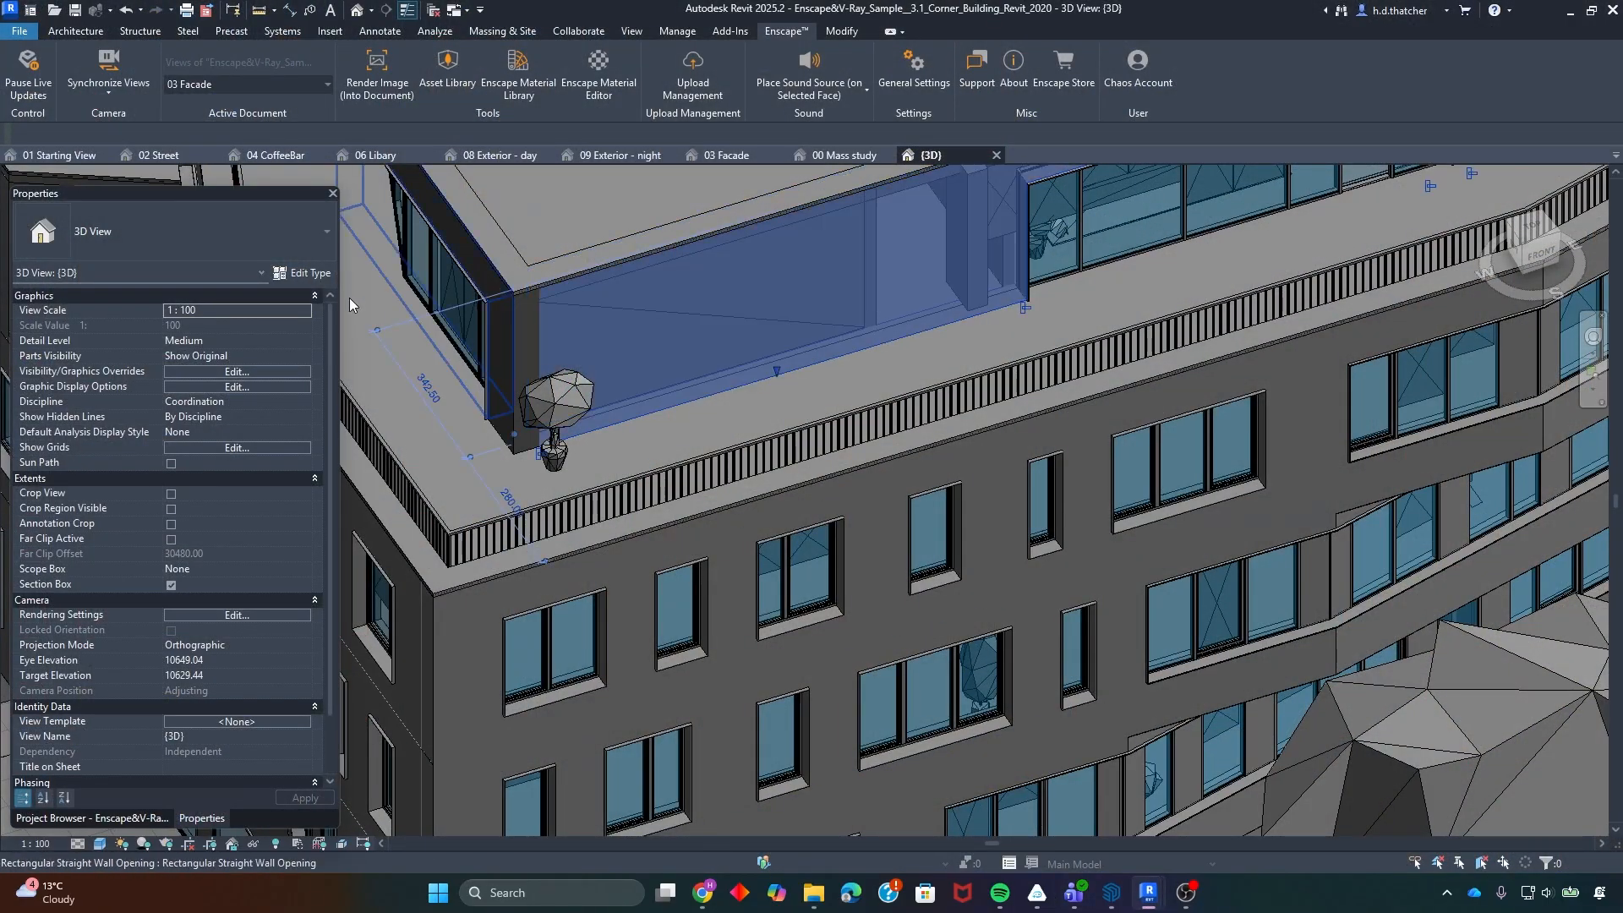
pyautogui.click(303, 274)
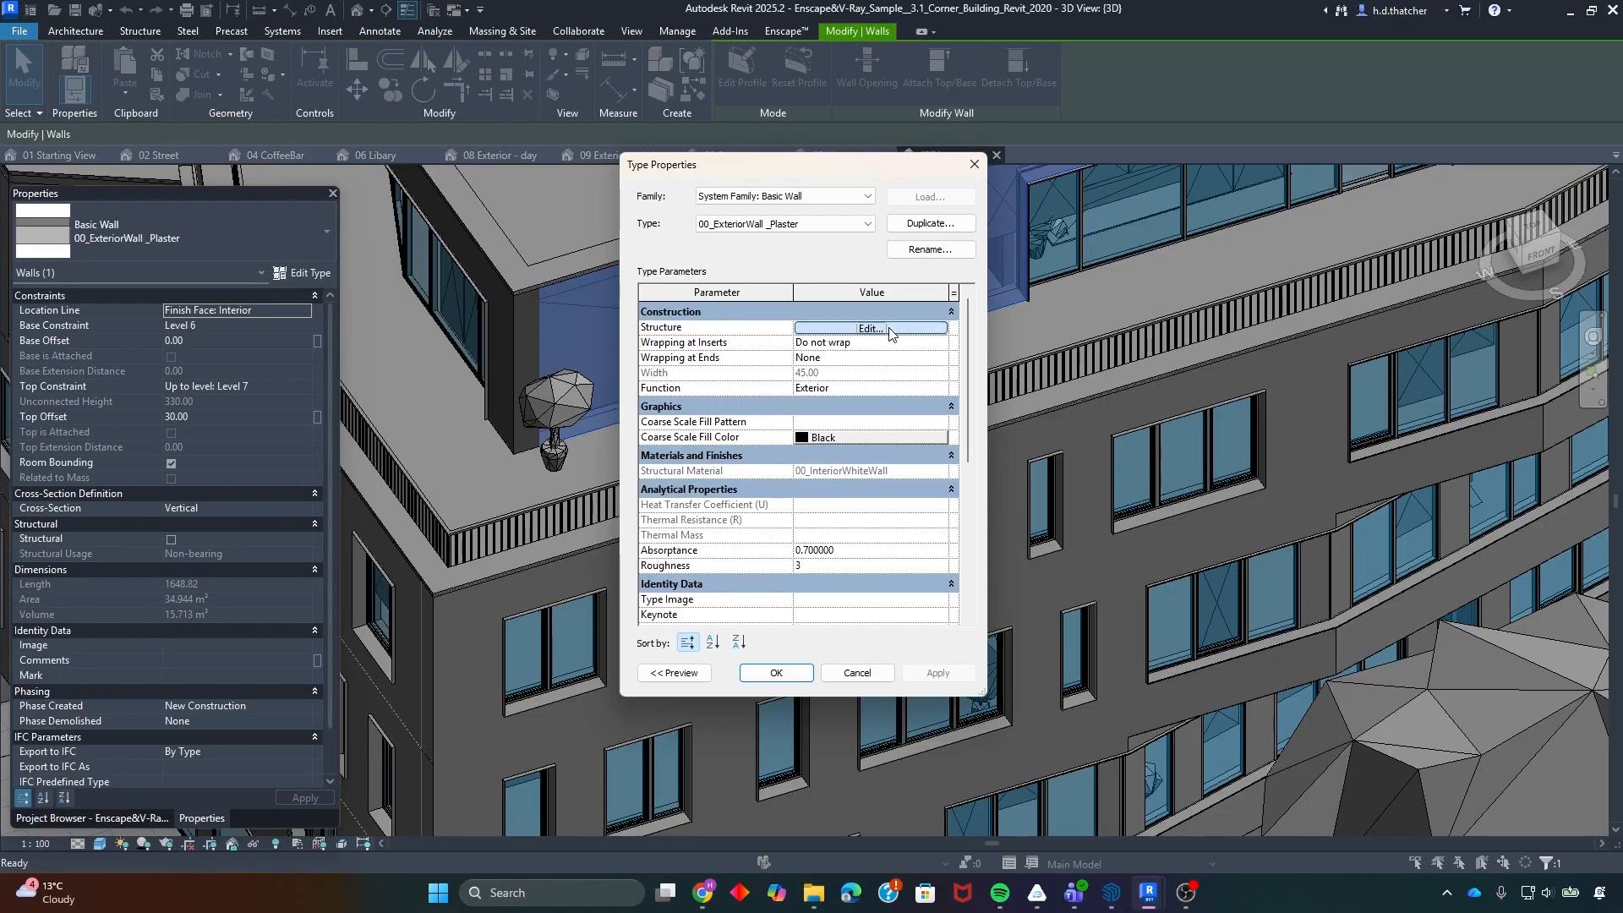
pyautogui.click(816, 328)
pyautogui.click(826, 347)
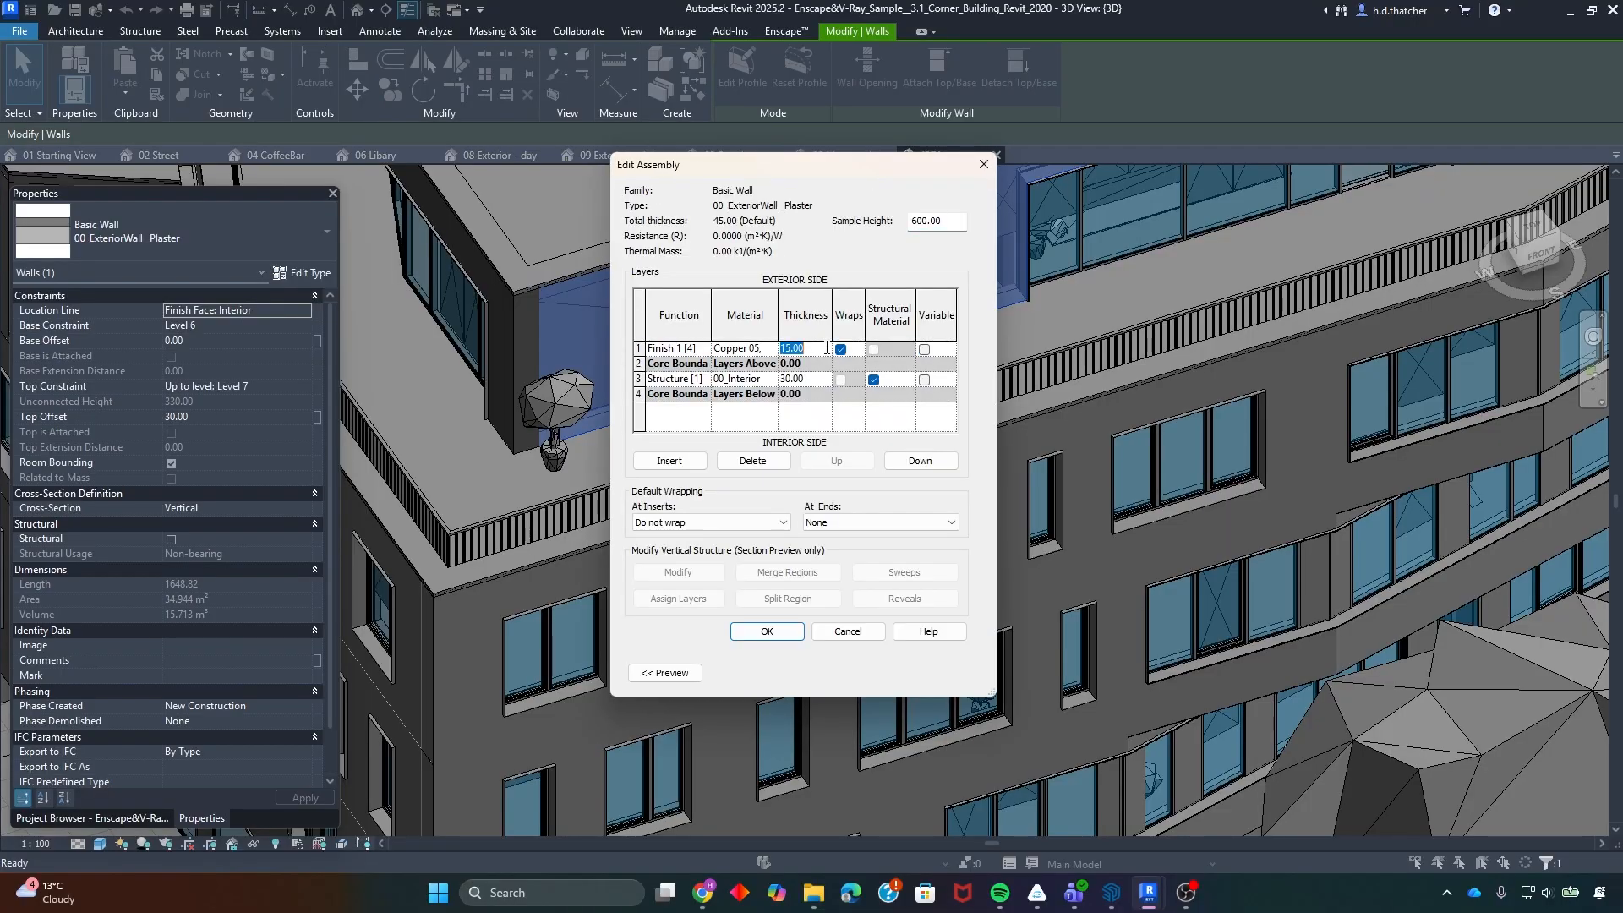
pyautogui.click(733, 349)
pyautogui.click(771, 348)
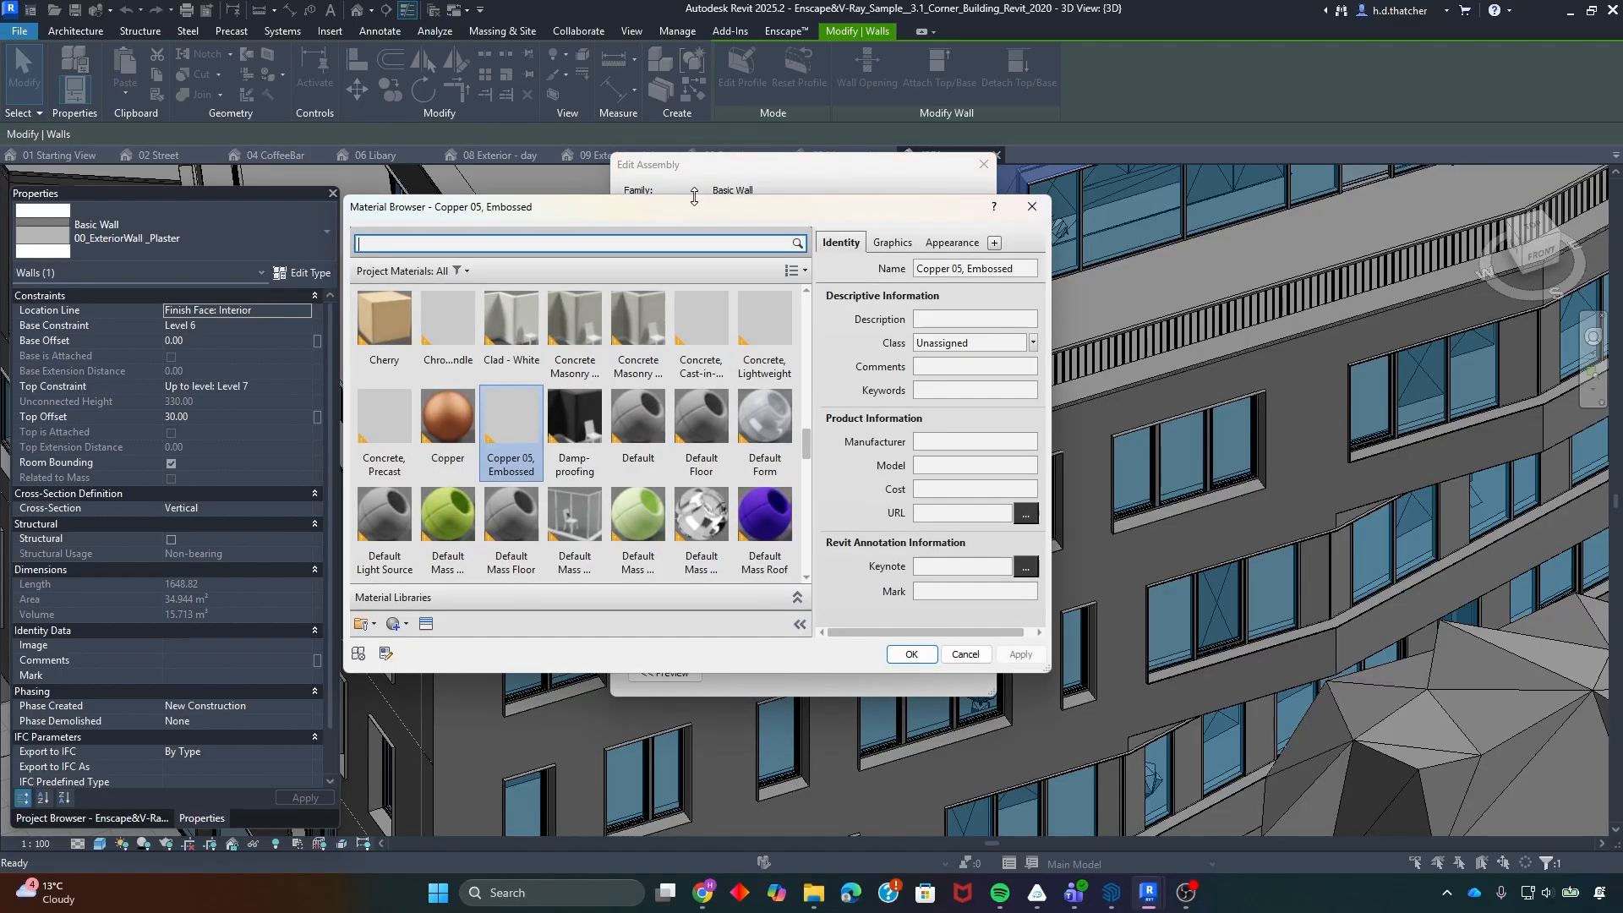
pyautogui.write('brick 03')
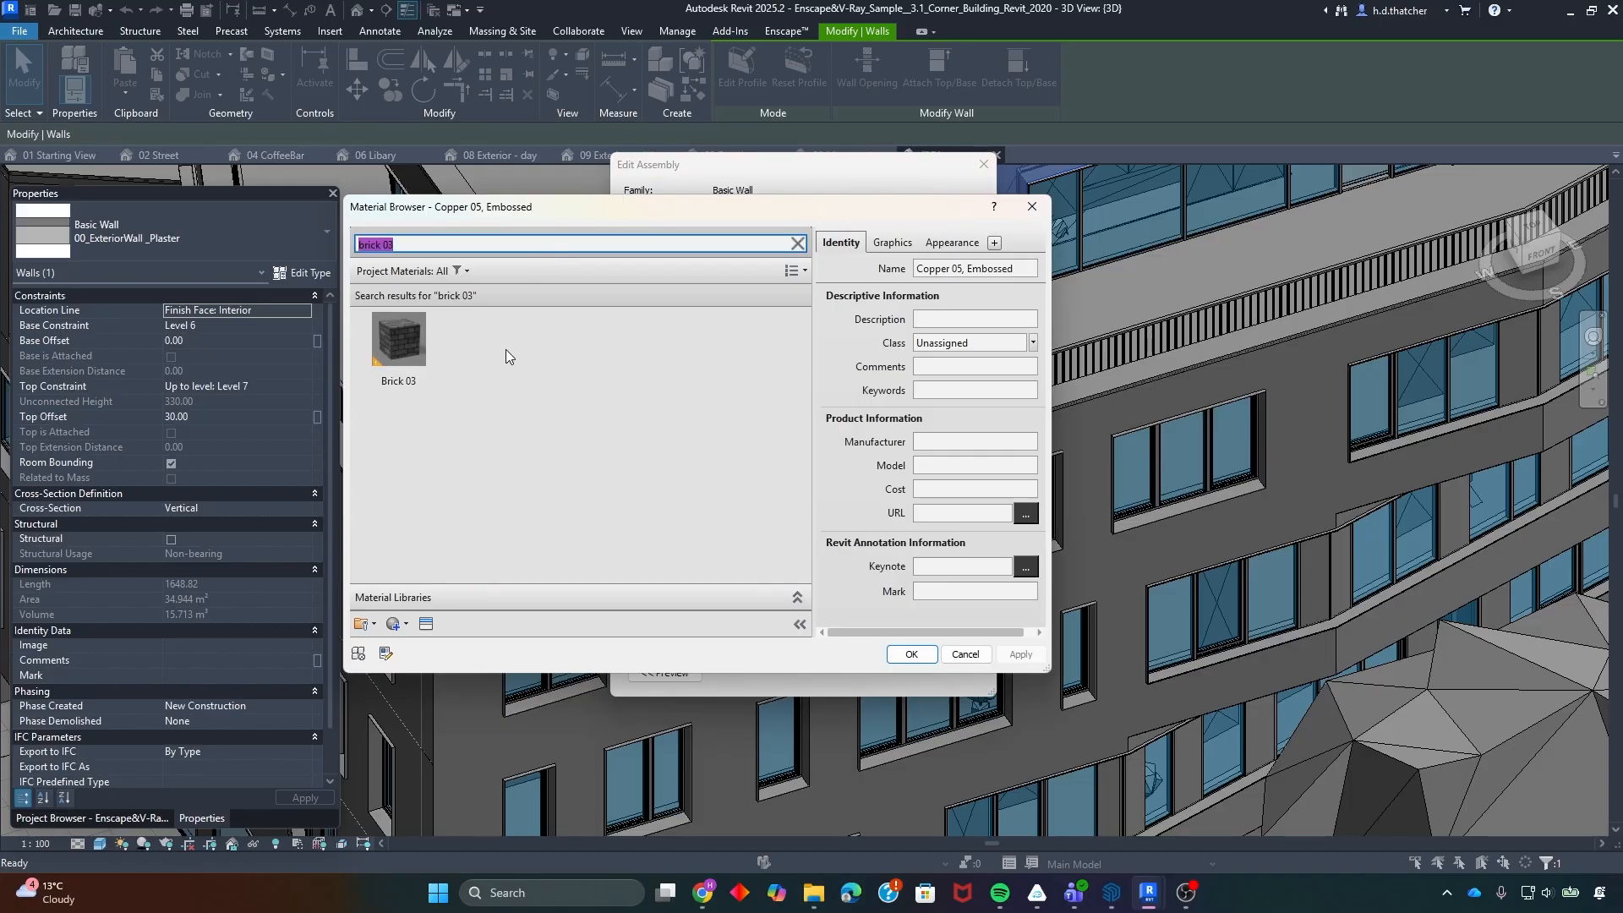
pyautogui.click(397, 354)
pyautogui.click(912, 654)
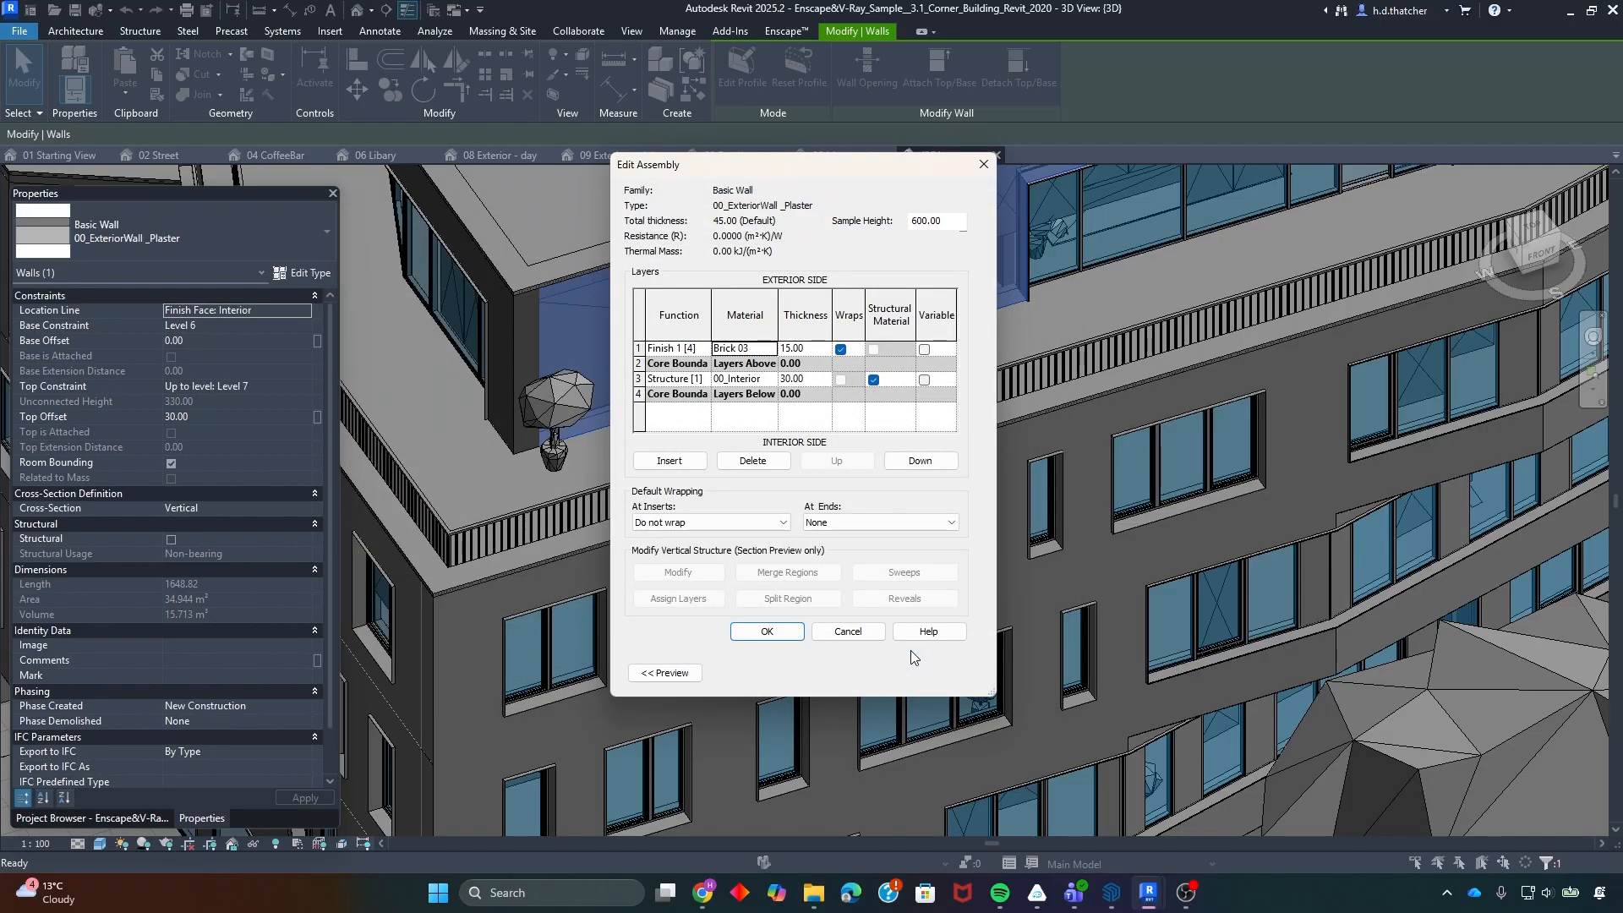
pyautogui.click(767, 631)
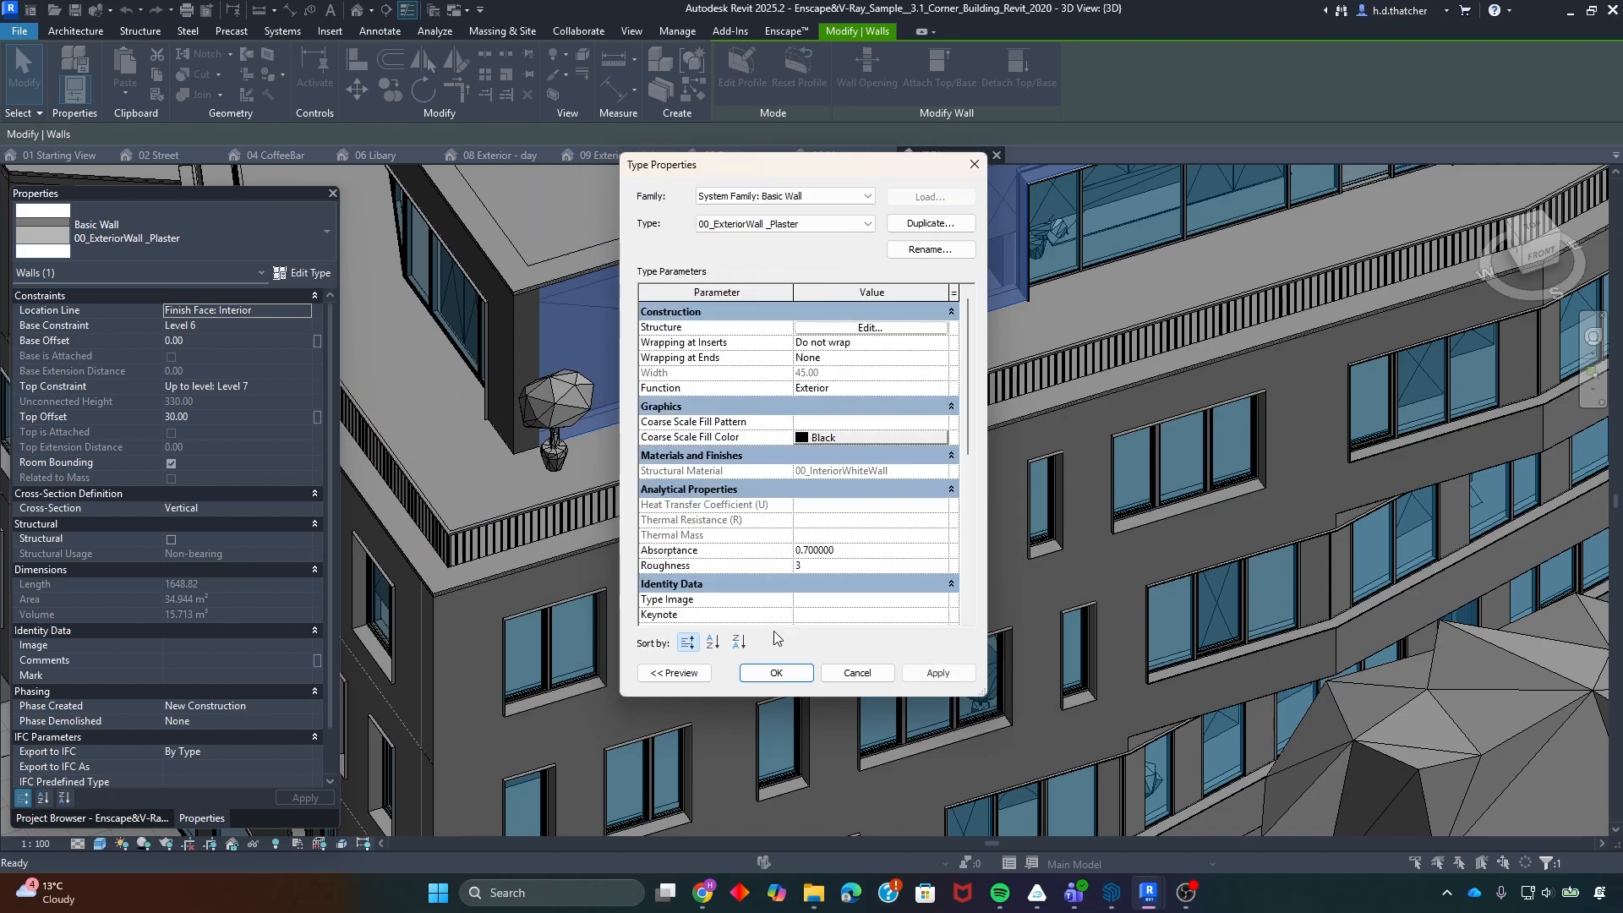
pyautogui.click(777, 675)
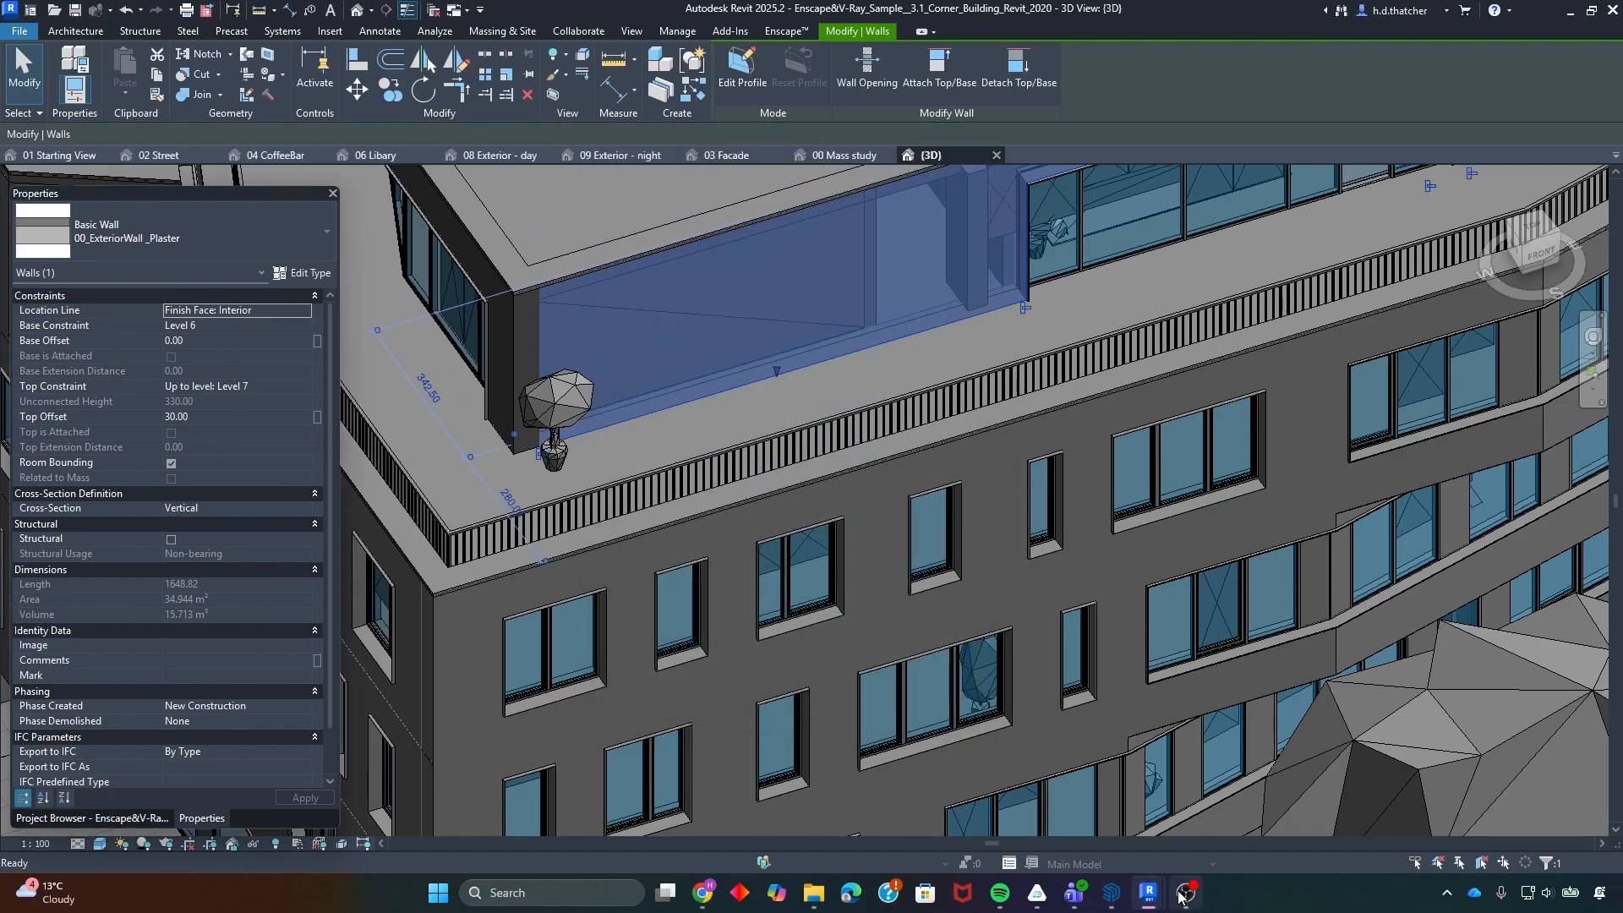
# - Check the brick finish on the terrace wall in Enscape, return to Revit and leave the wall deselected
pyautogui.moveTo(1147, 899)
pyautogui.click(787, 31)
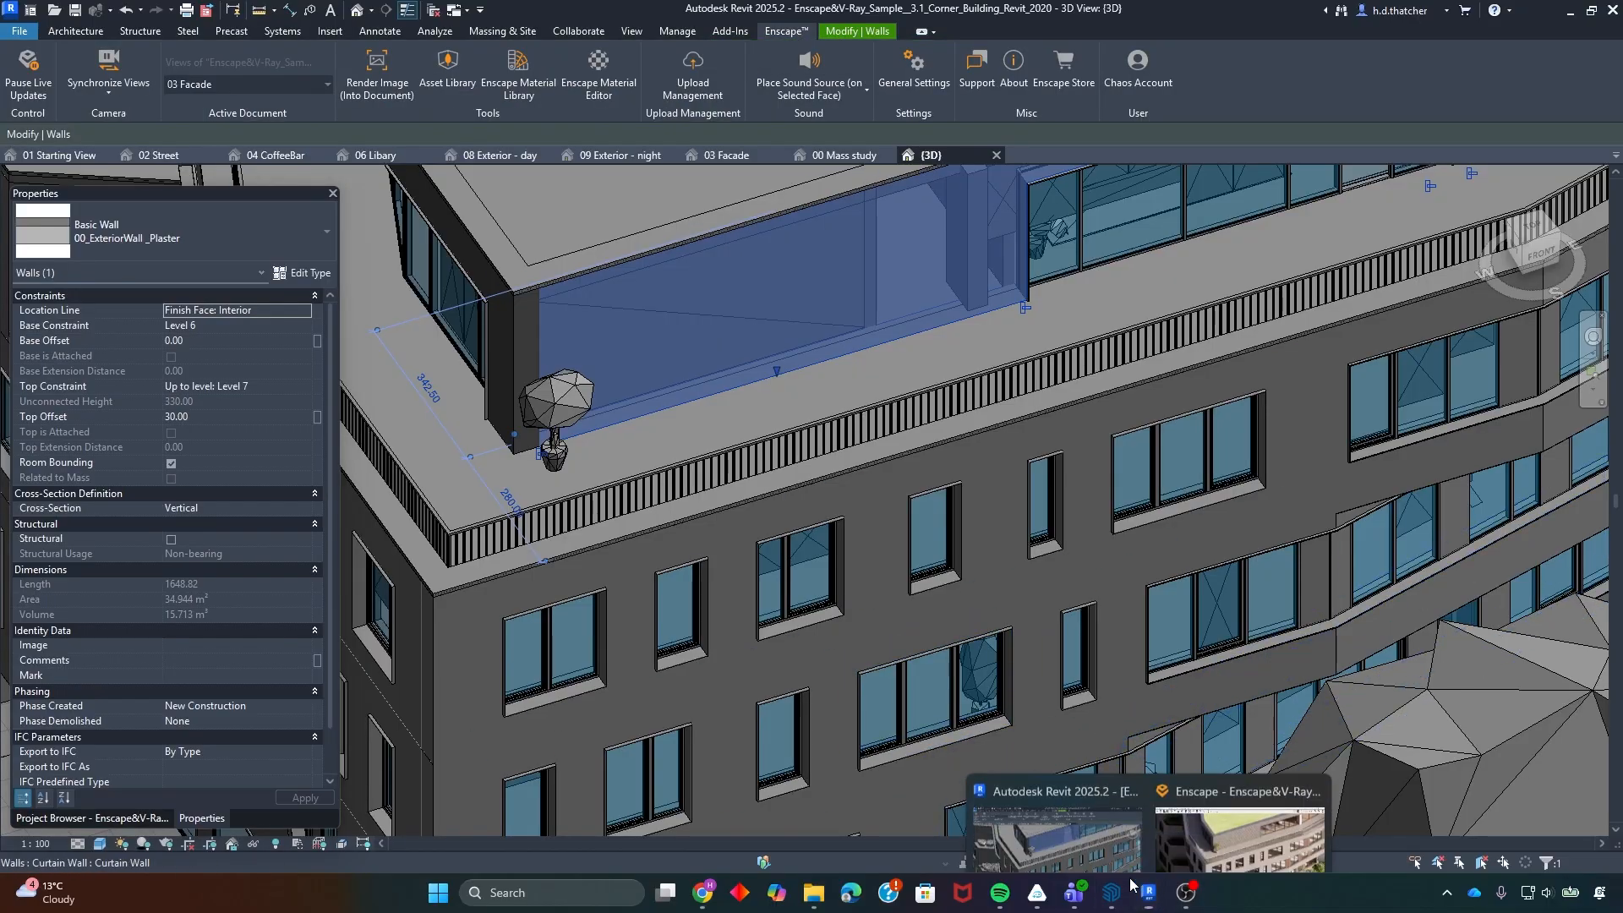
pyautogui.moveTo(1148, 894)
pyautogui.click(1183, 806)
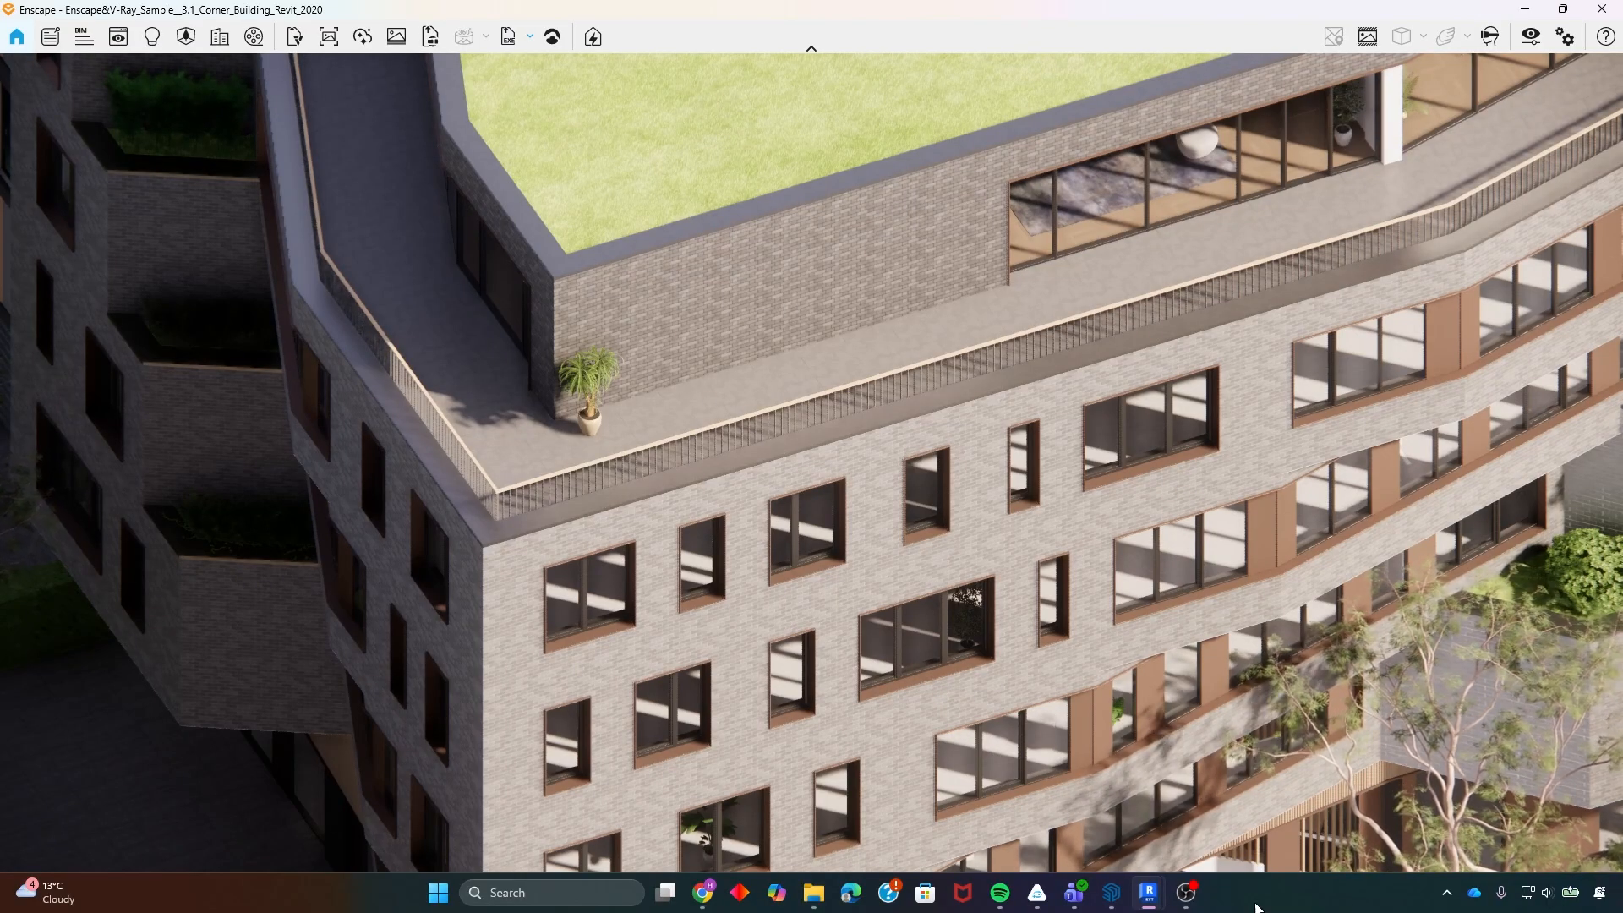
pyautogui.moveTo(1150, 896)
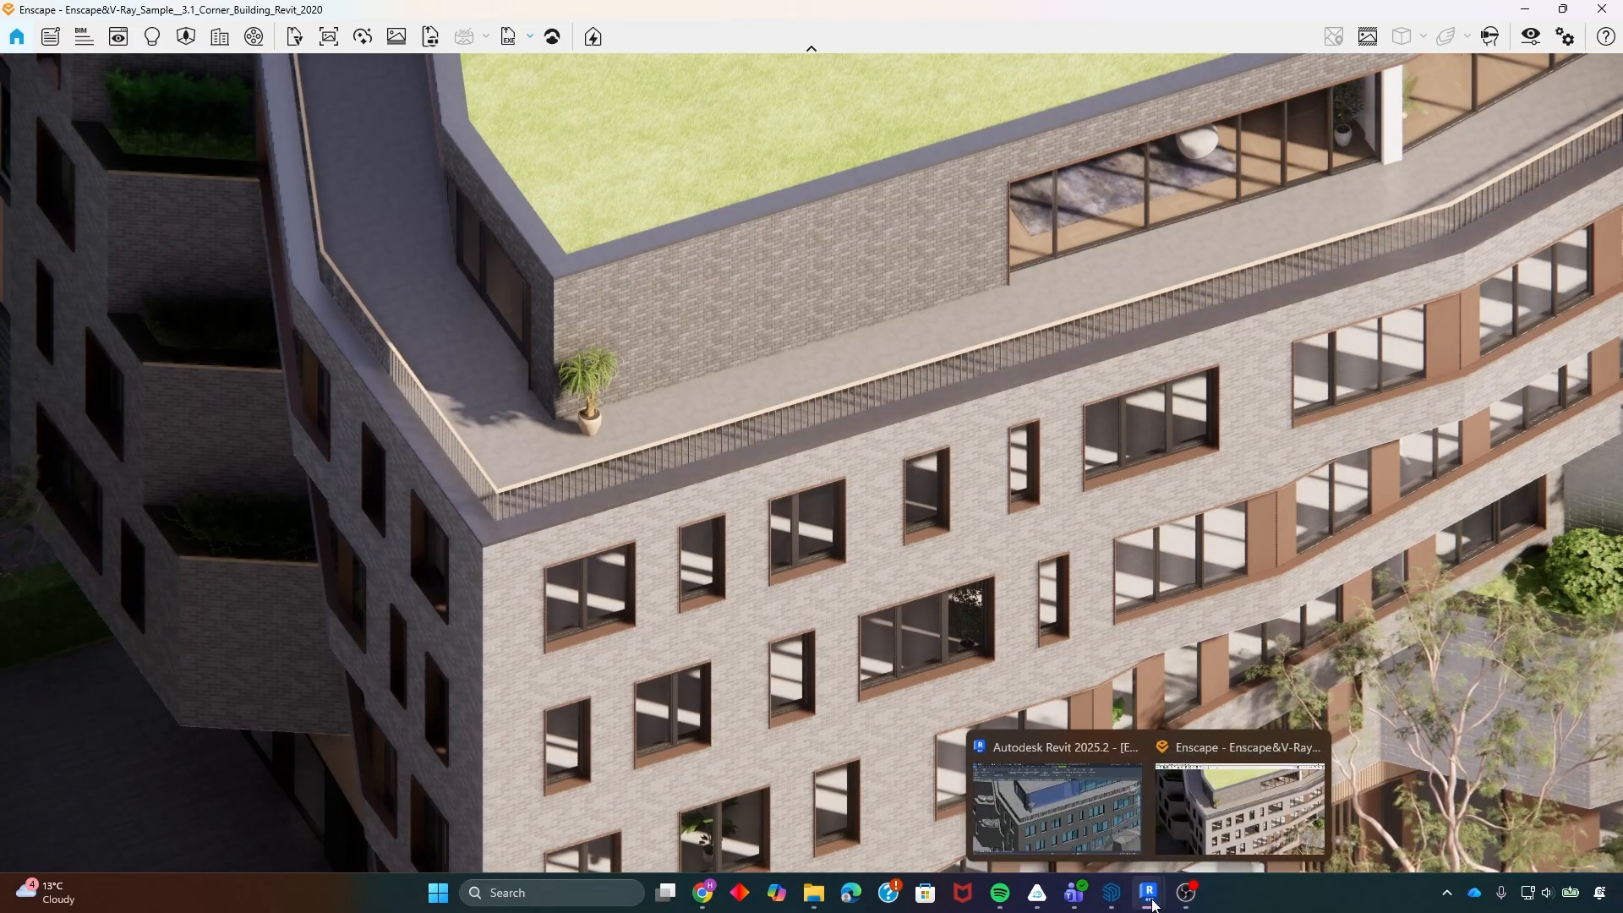
pyautogui.click(1088, 819)
pyautogui.press('Escape')
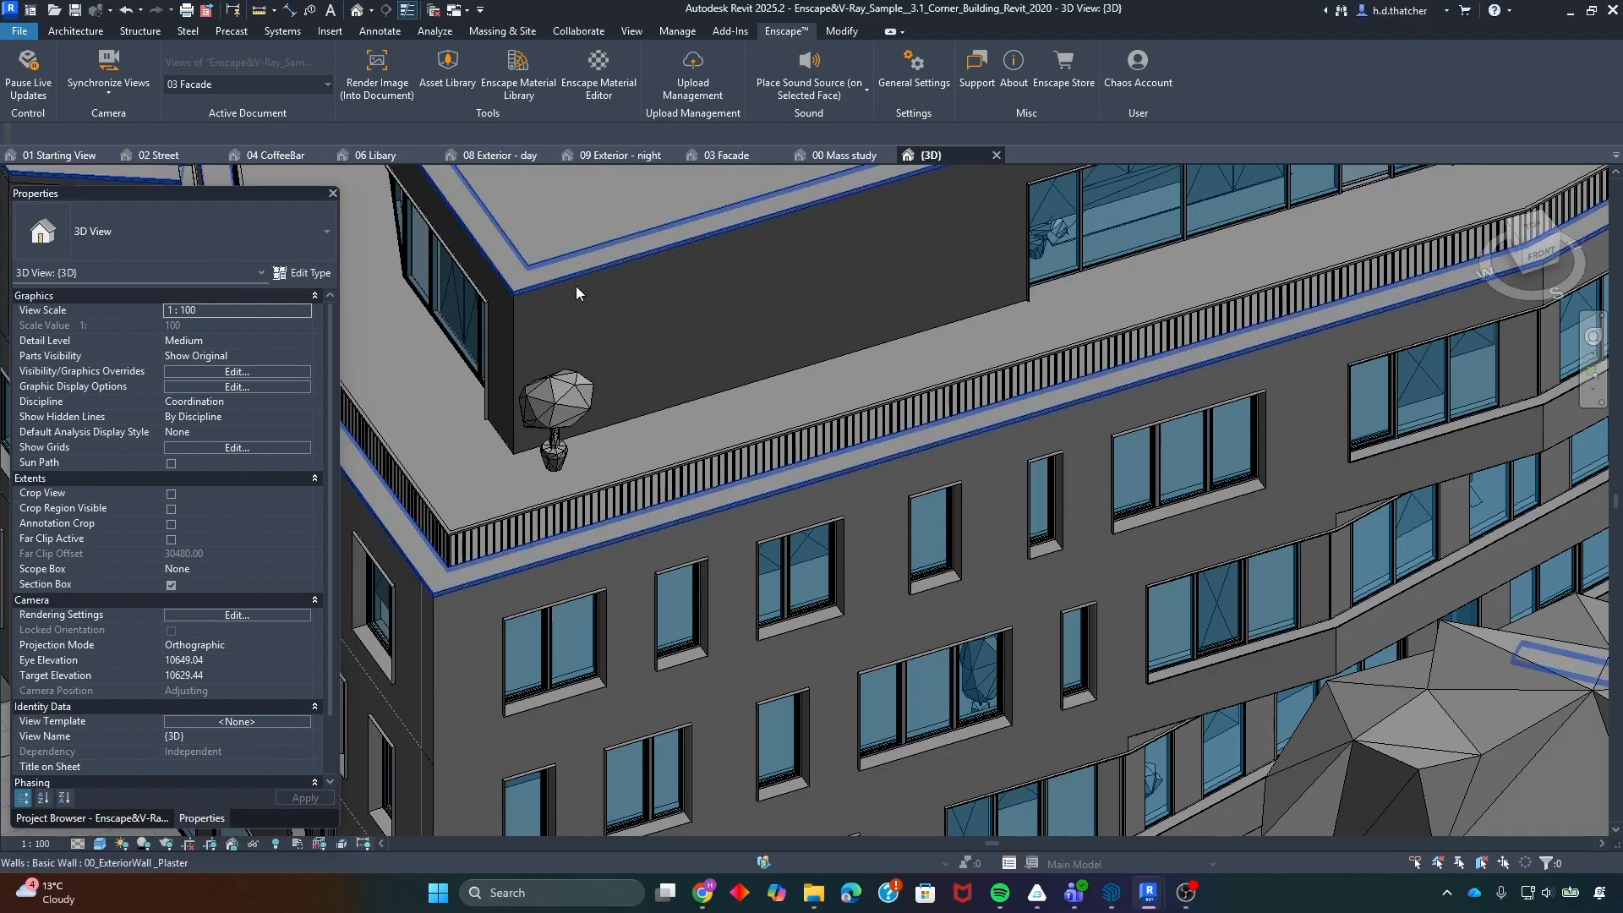
pyautogui.click(654, 412)
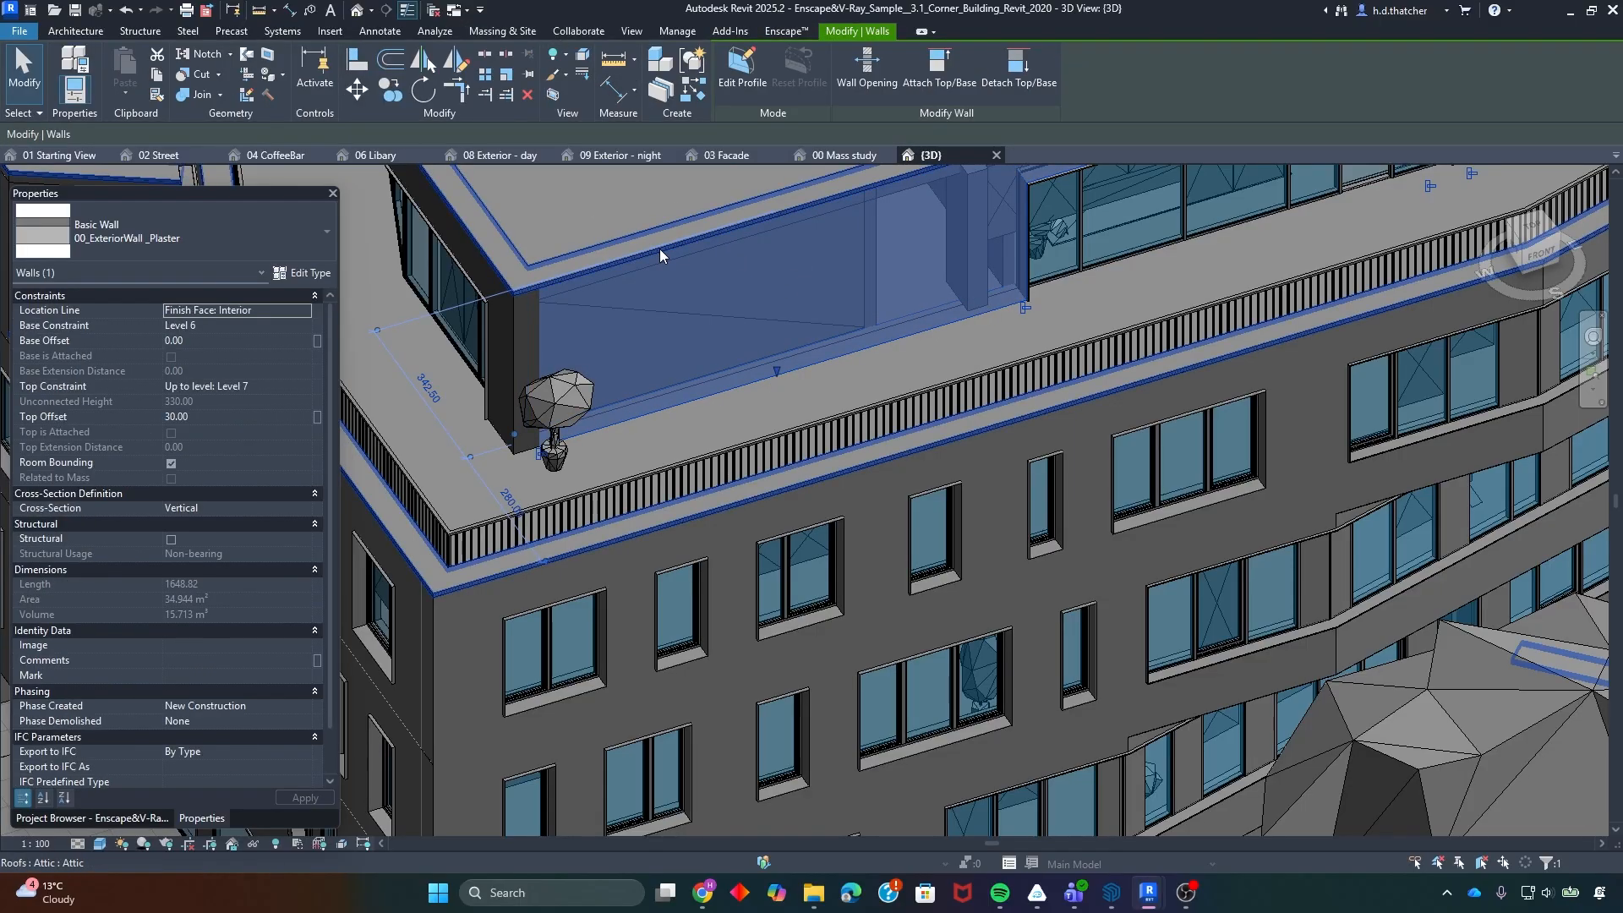
pyautogui.press('Escape')
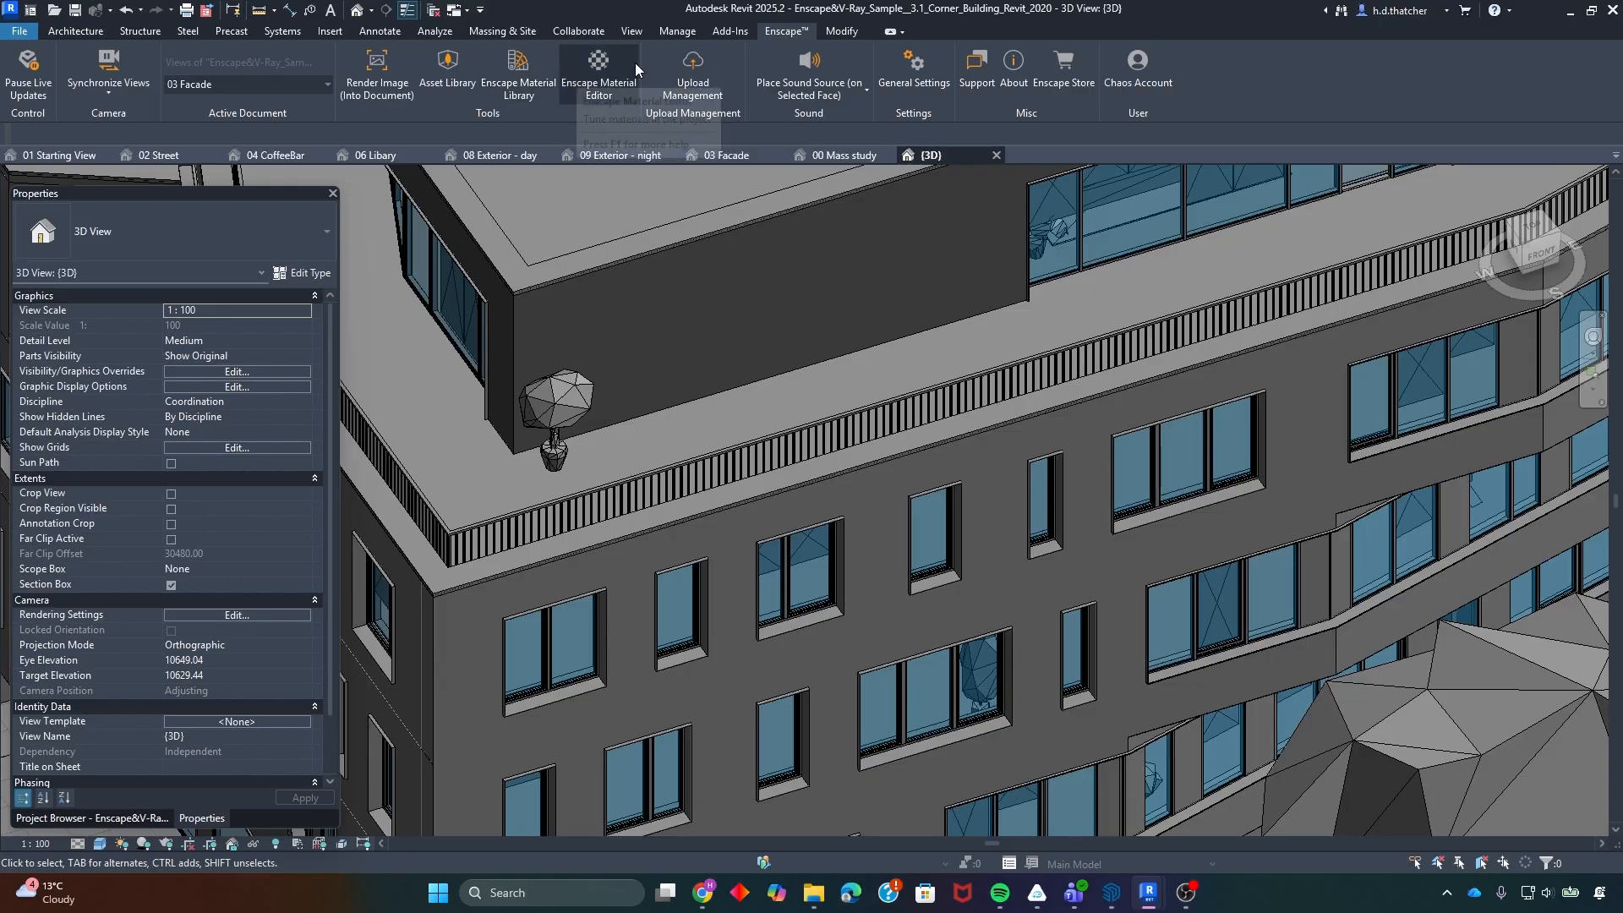
# - Open the Enscape Material Editor, search the materials for 03 and select Brick 03 for editing
pyautogui.click(596, 68)
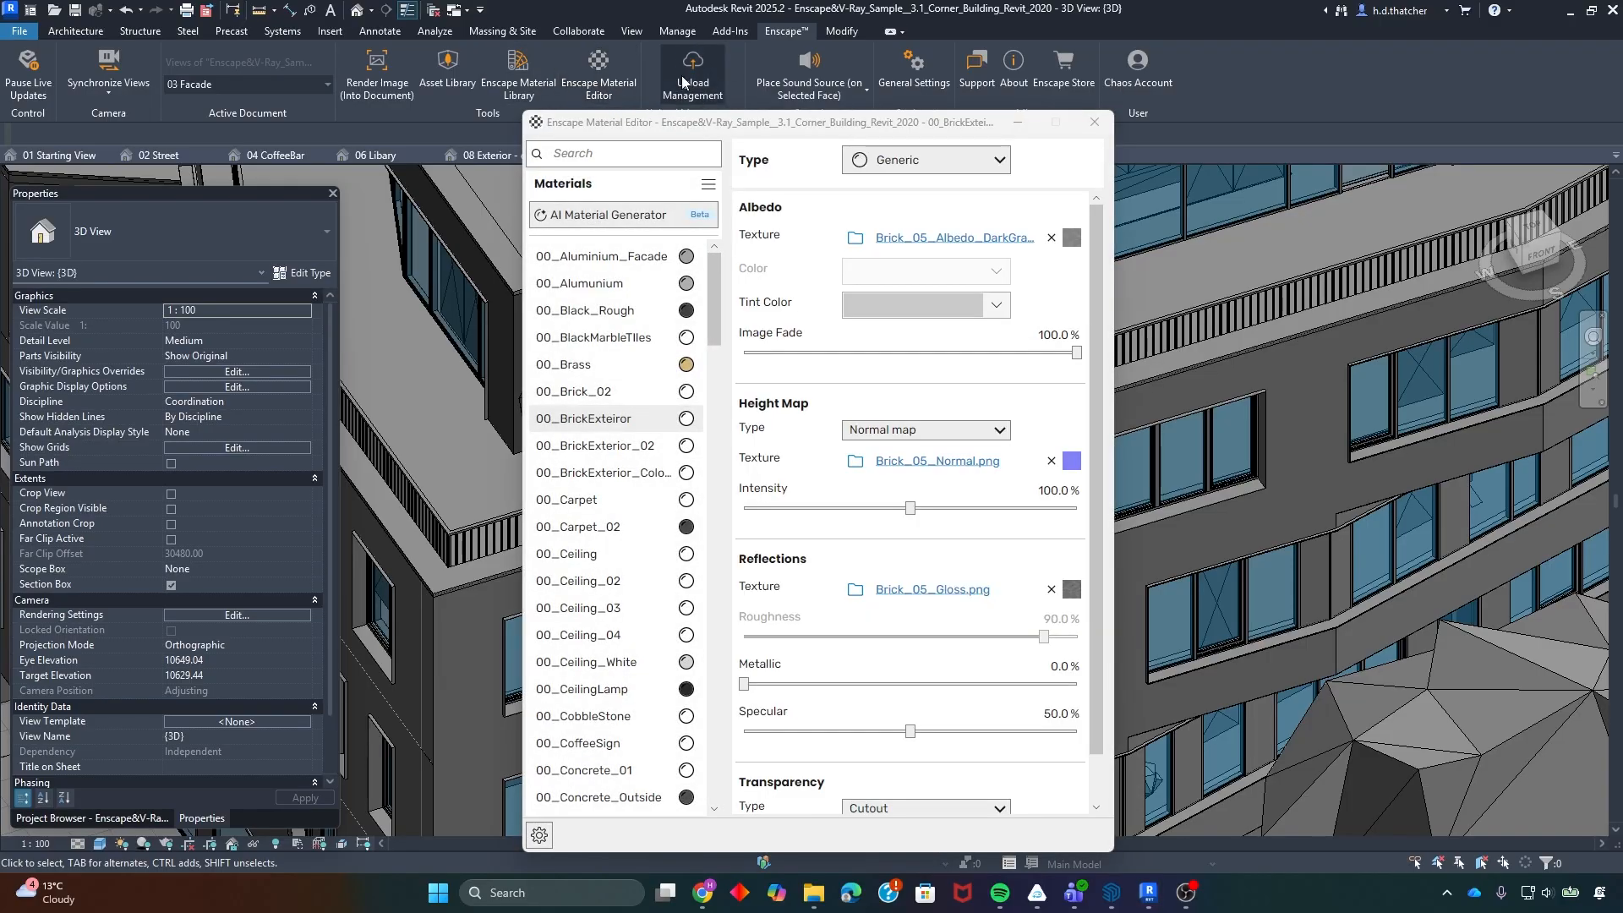
pyautogui.moveTo(623, 125); pyautogui.dragTo(659, 150)
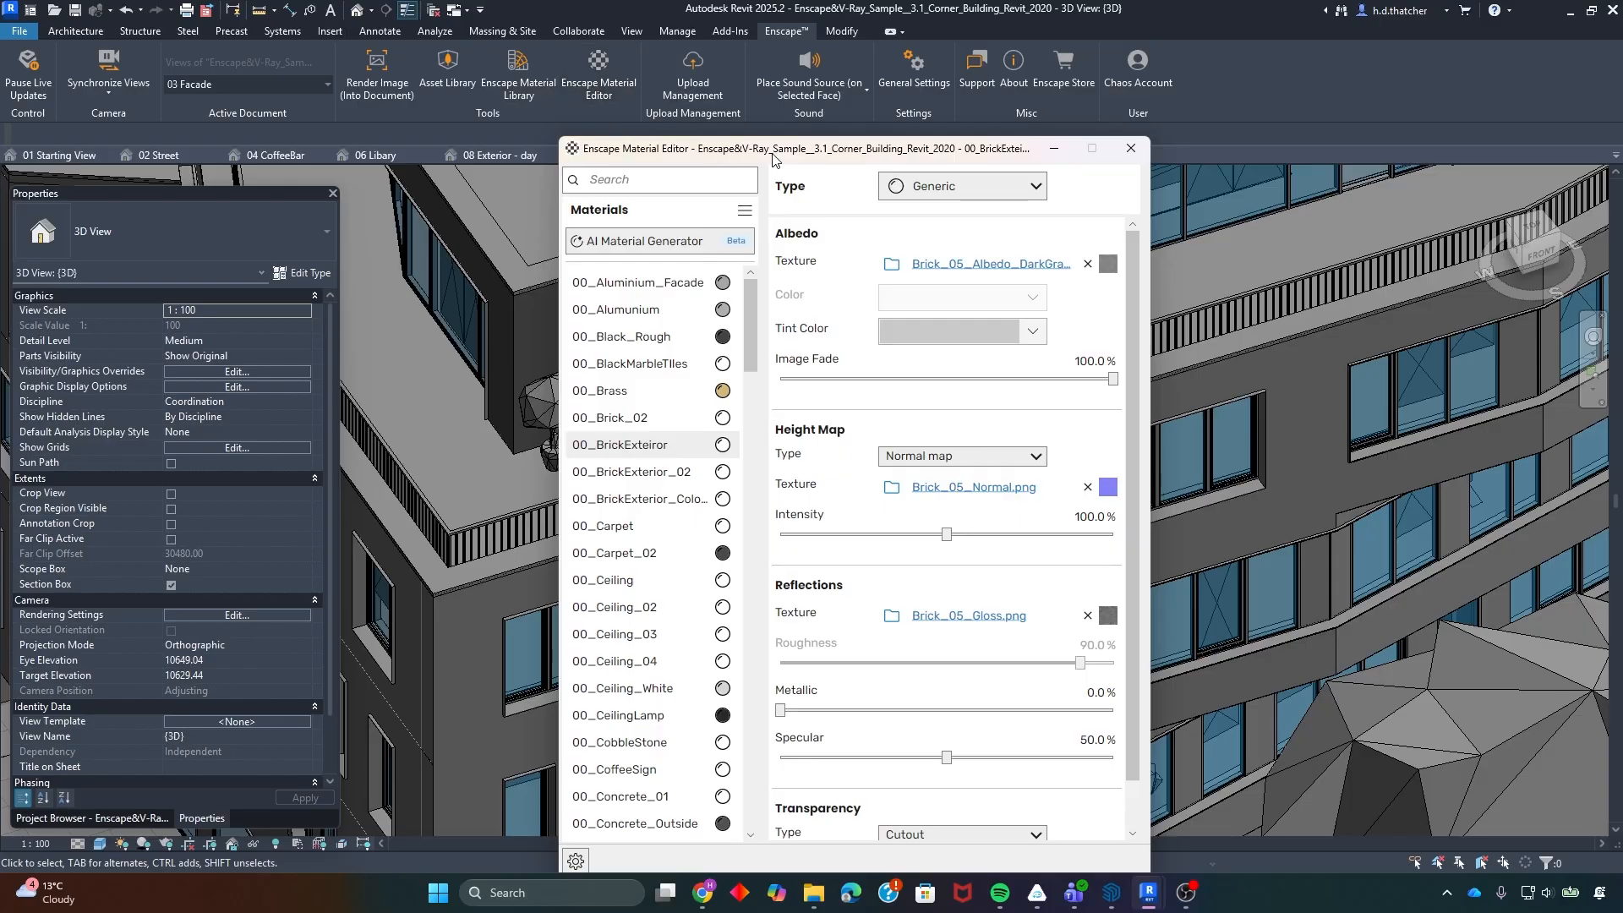
pyautogui.moveTo(771, 153); pyautogui.dragTo(658, 140)
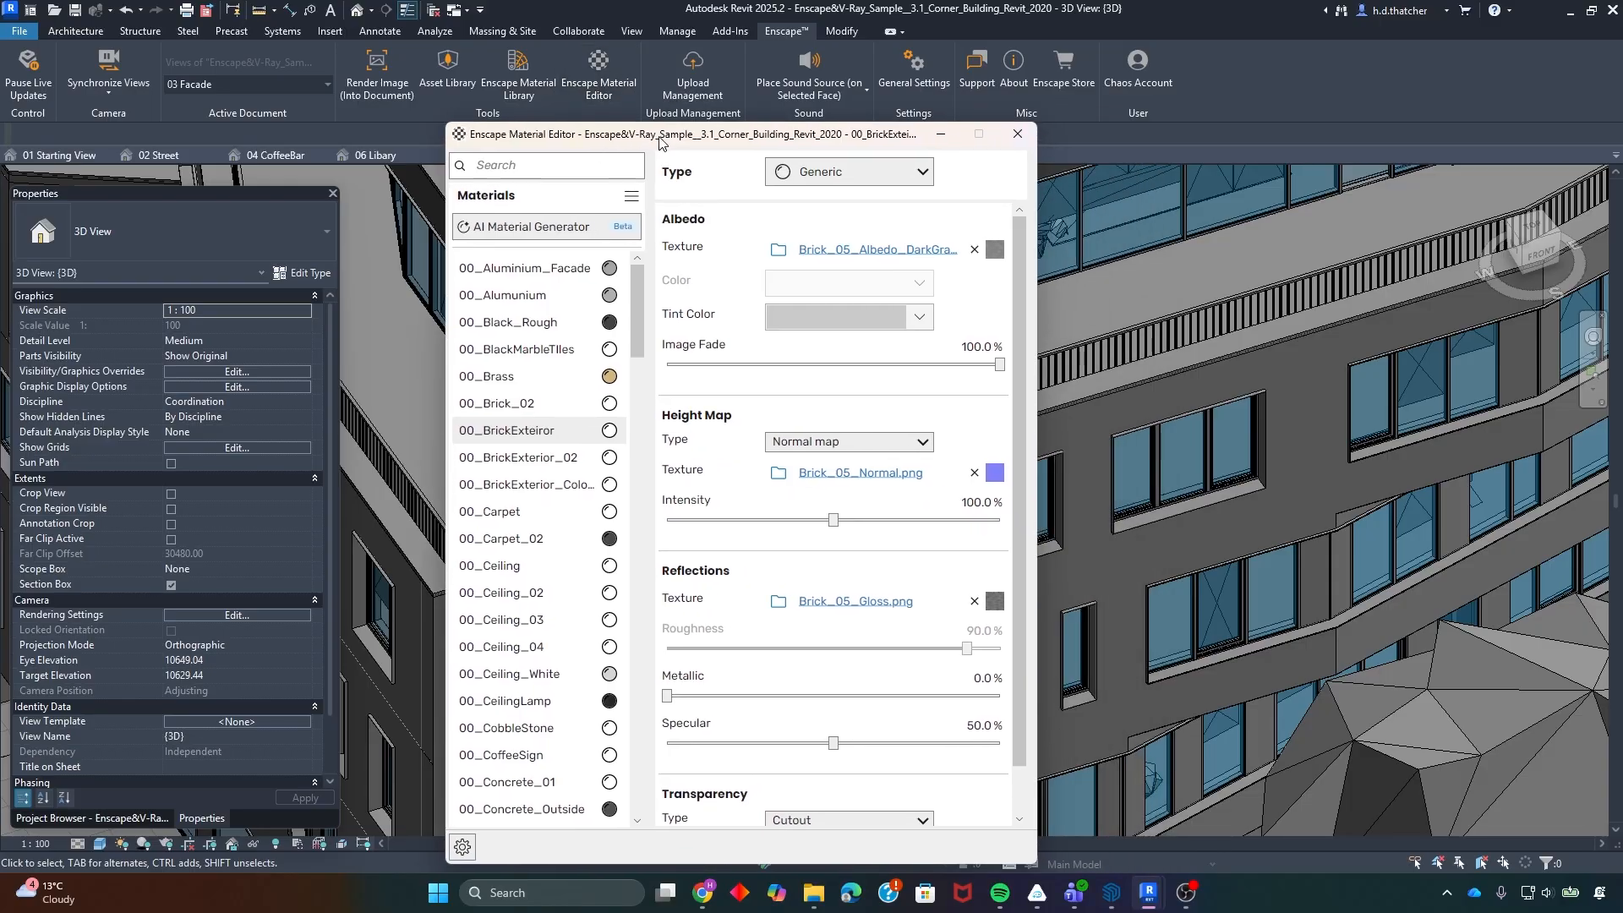
pyautogui.click(562, 162)
pyautogui.write('03')
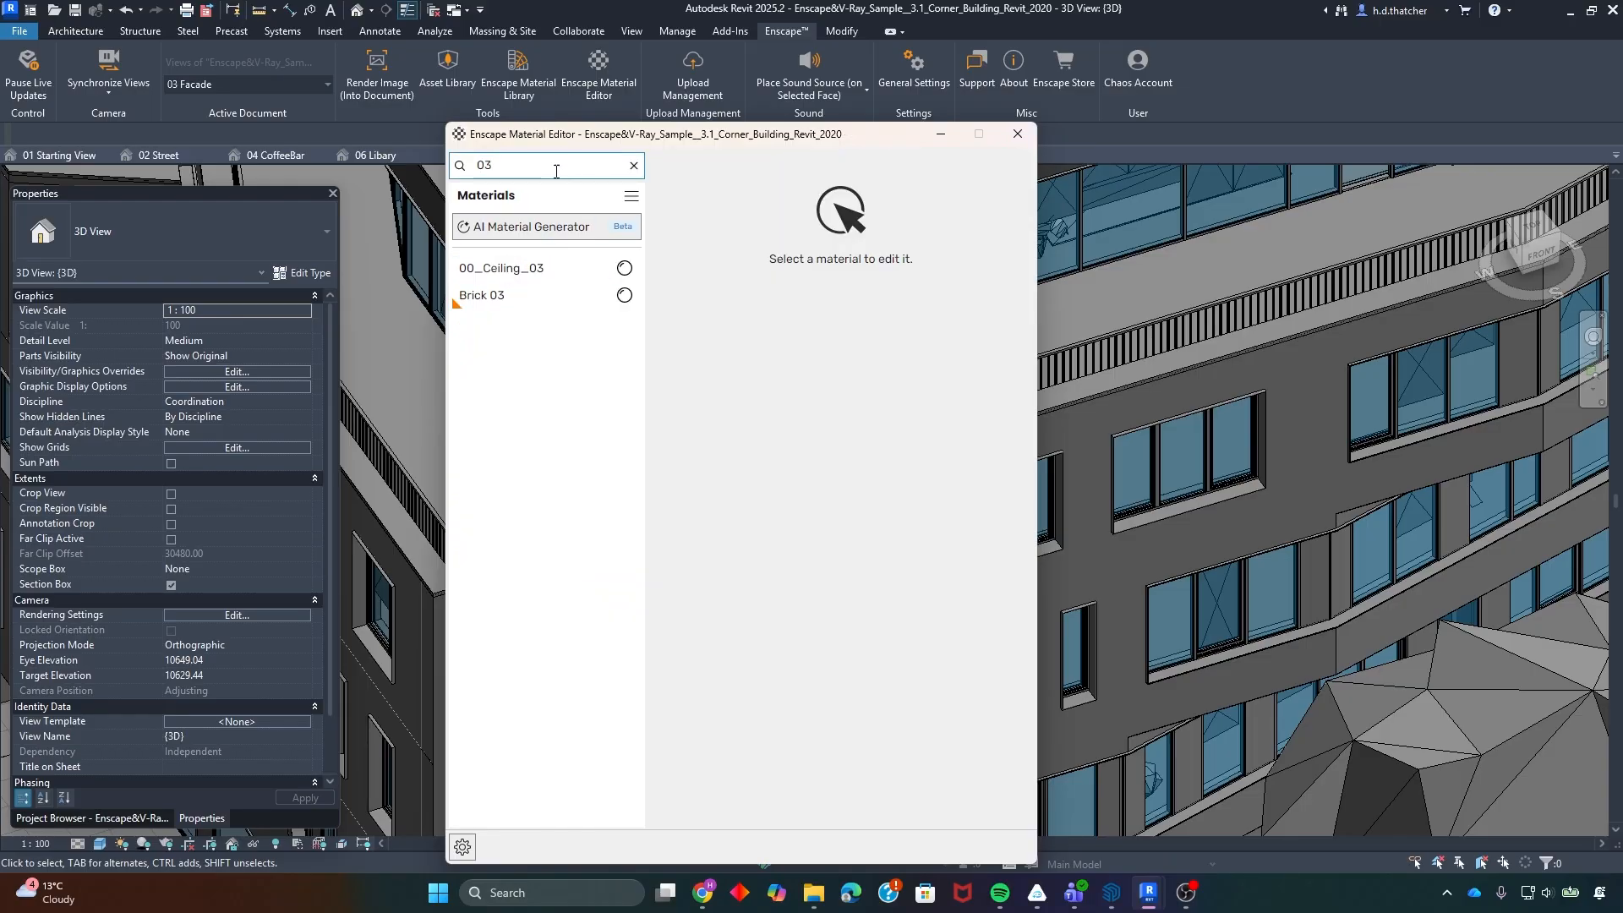
pyautogui.click(468, 303)
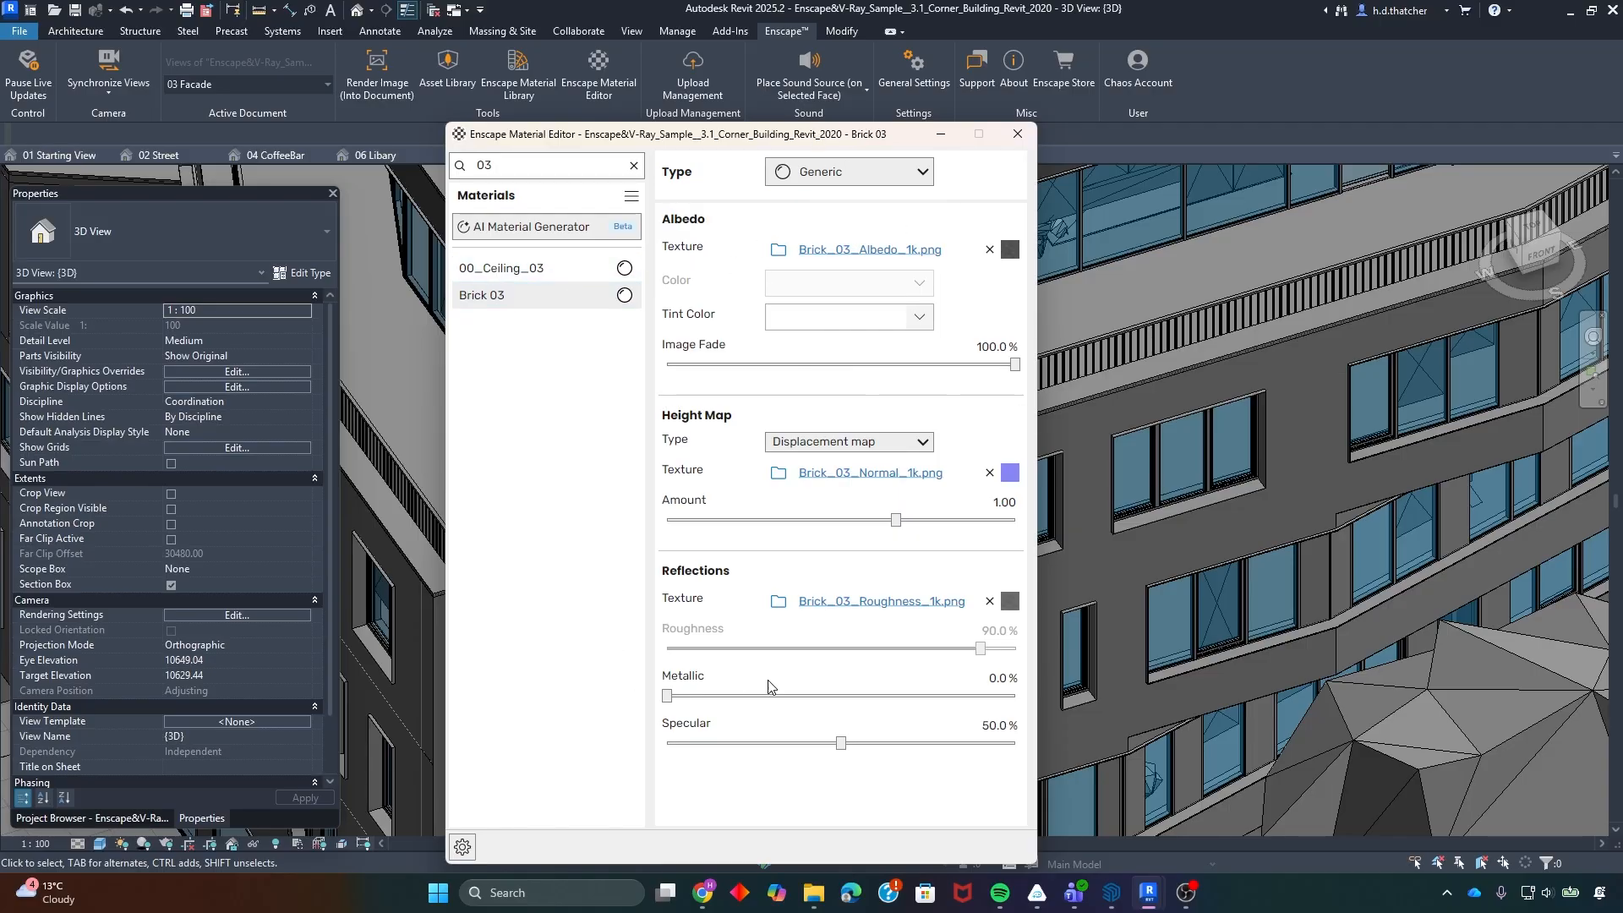
# - Review the material types available for Brick 03, keeping Generic, and inspect its albedo texture settings
pyautogui.click(885, 177)
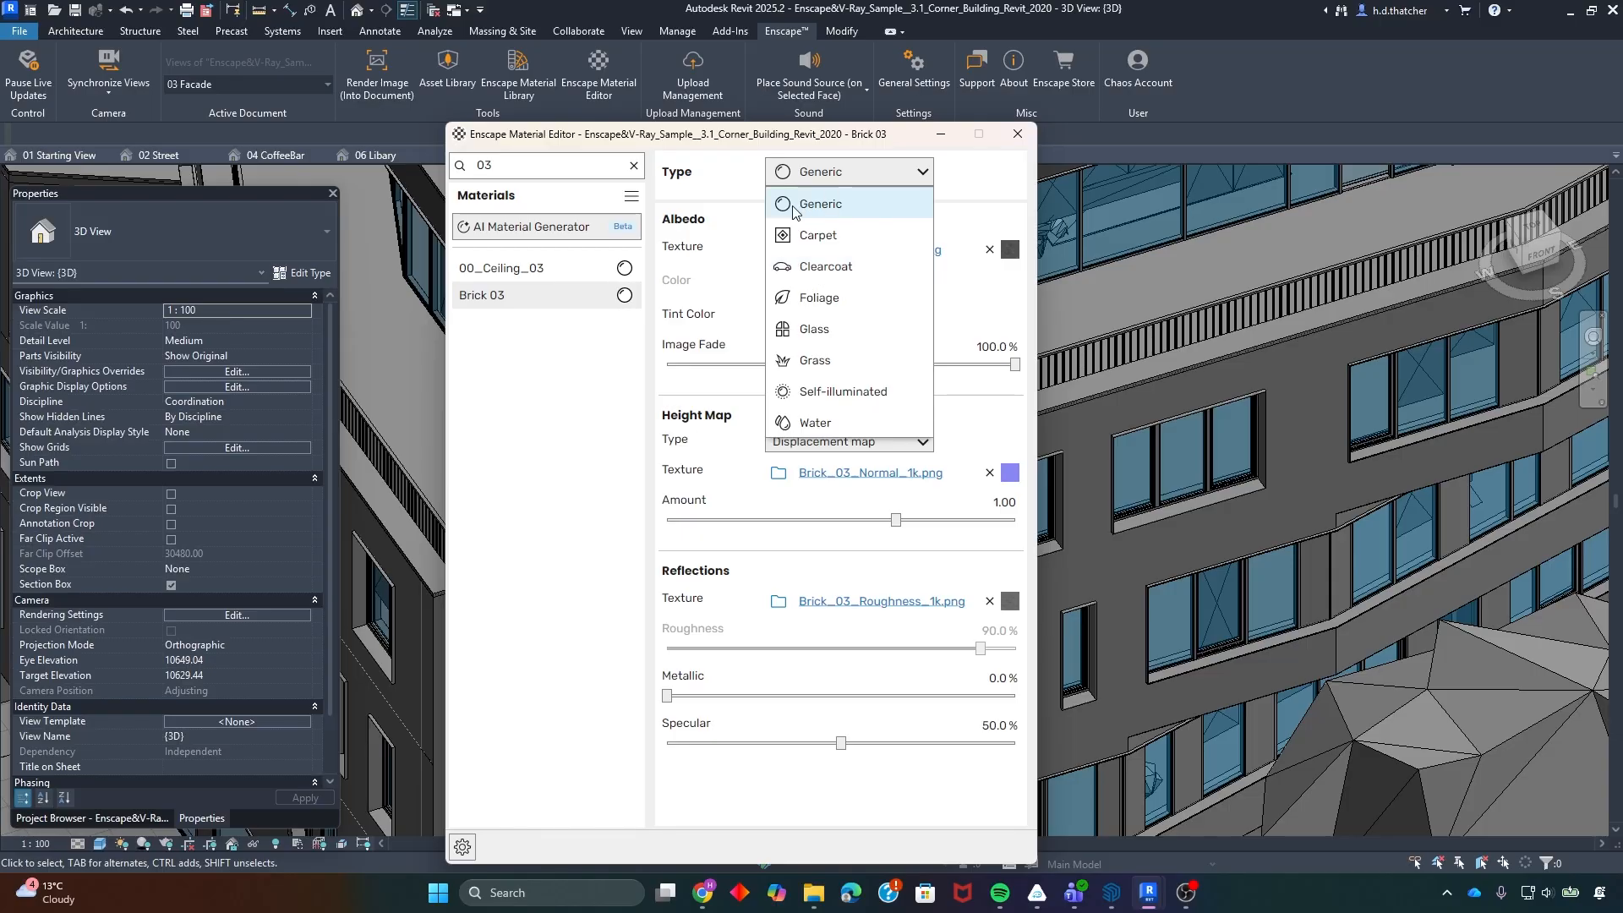
pyautogui.click(825, 208)
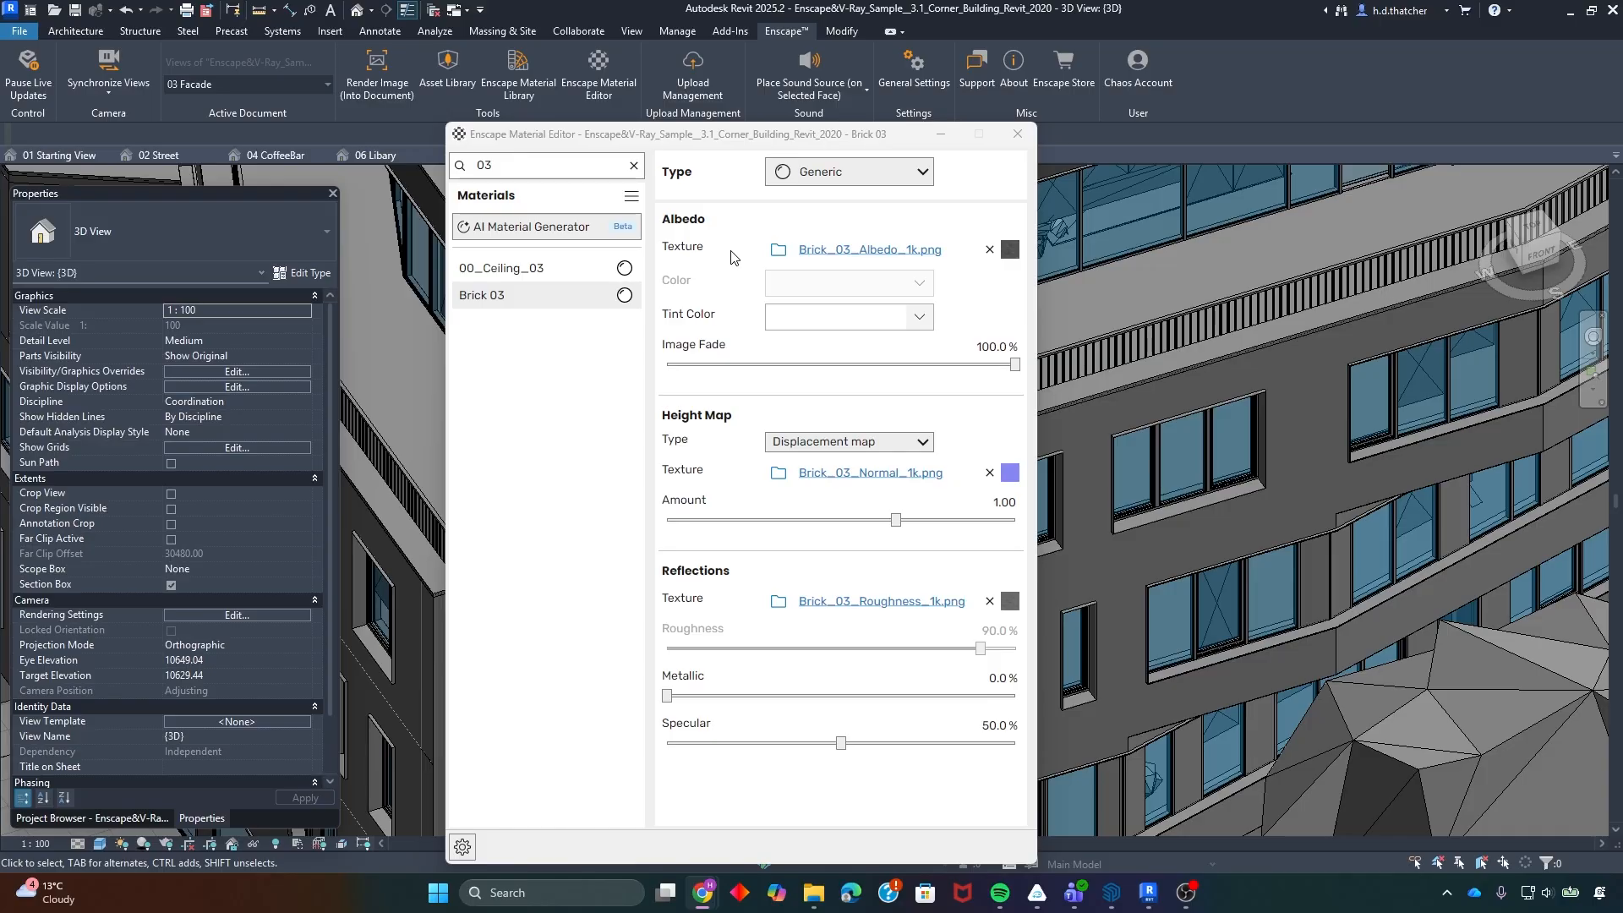
pyautogui.click(842, 248)
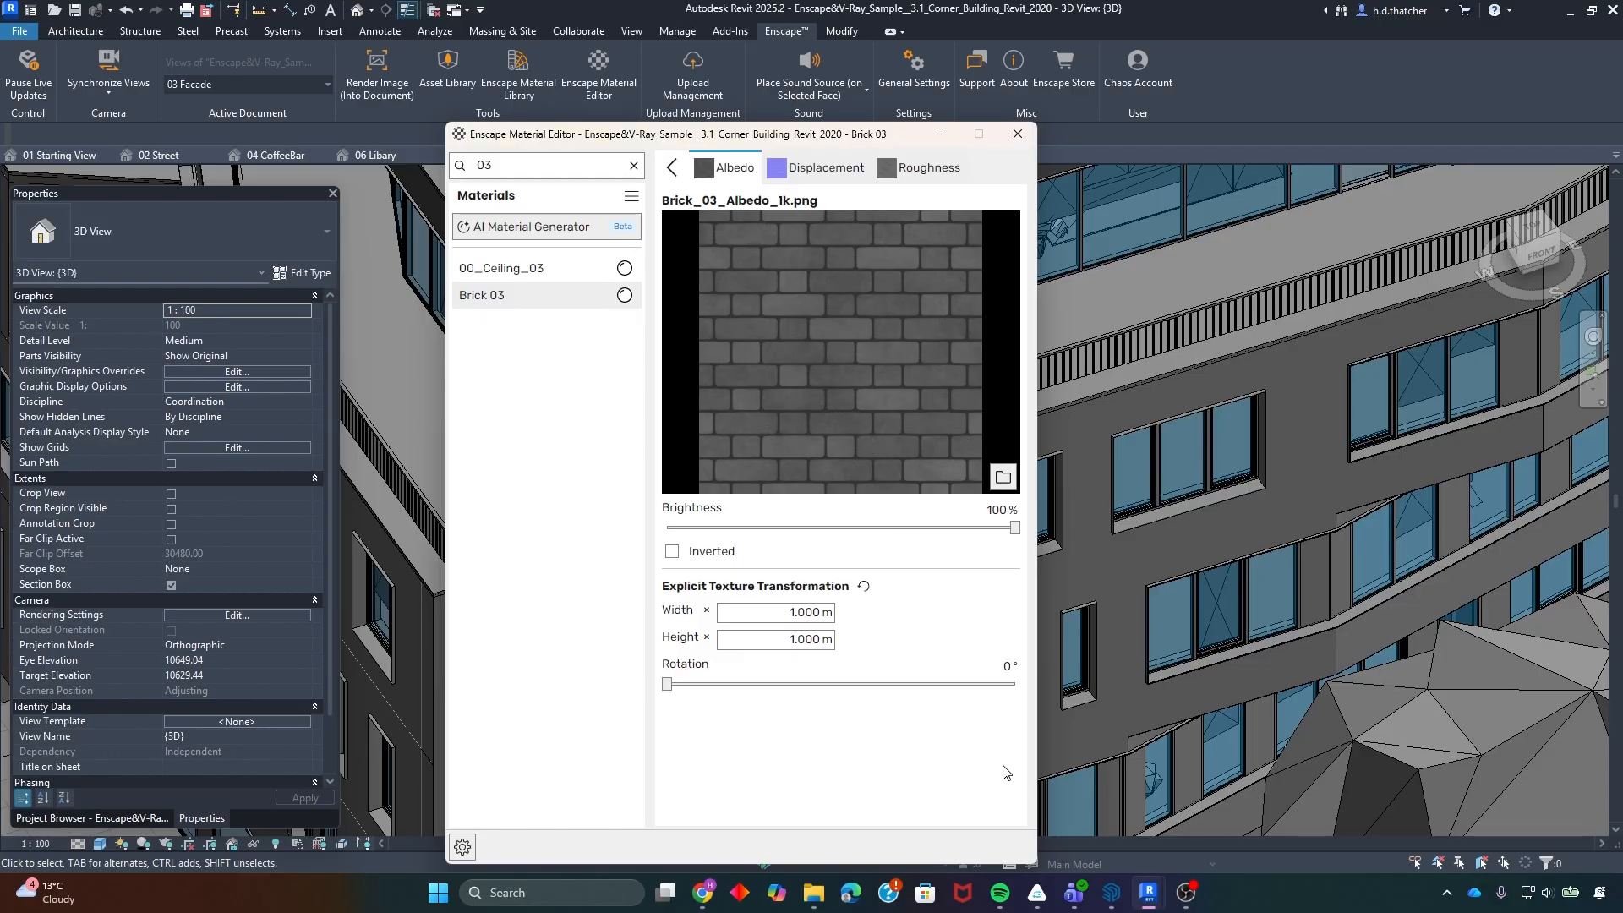
pyautogui.moveTo(1148, 893)
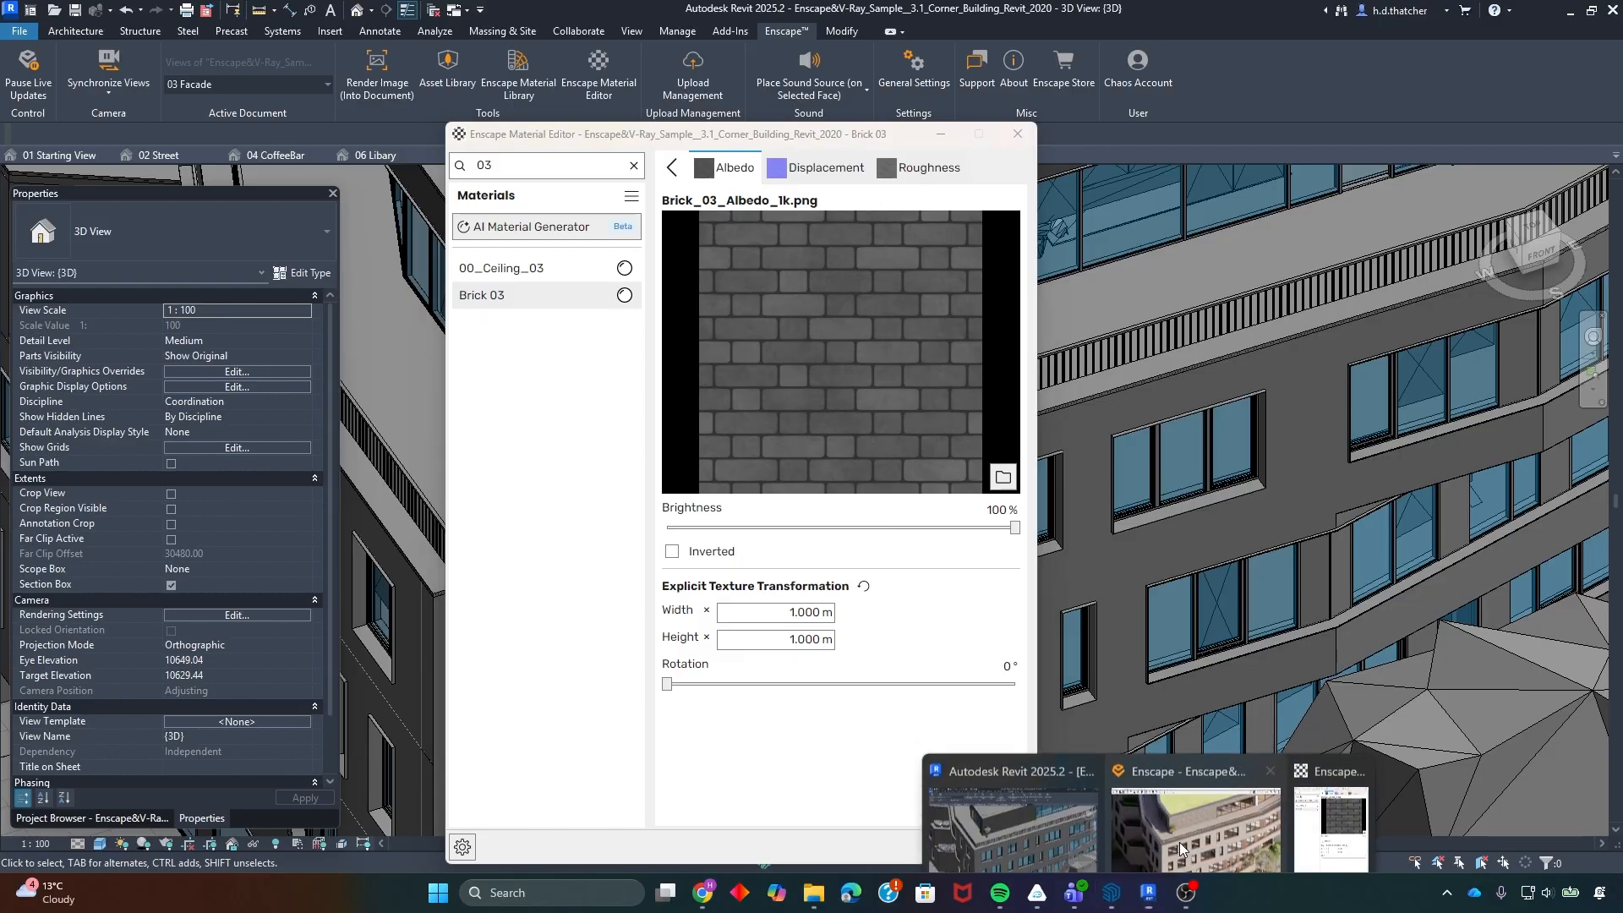
pyautogui.click(1181, 848)
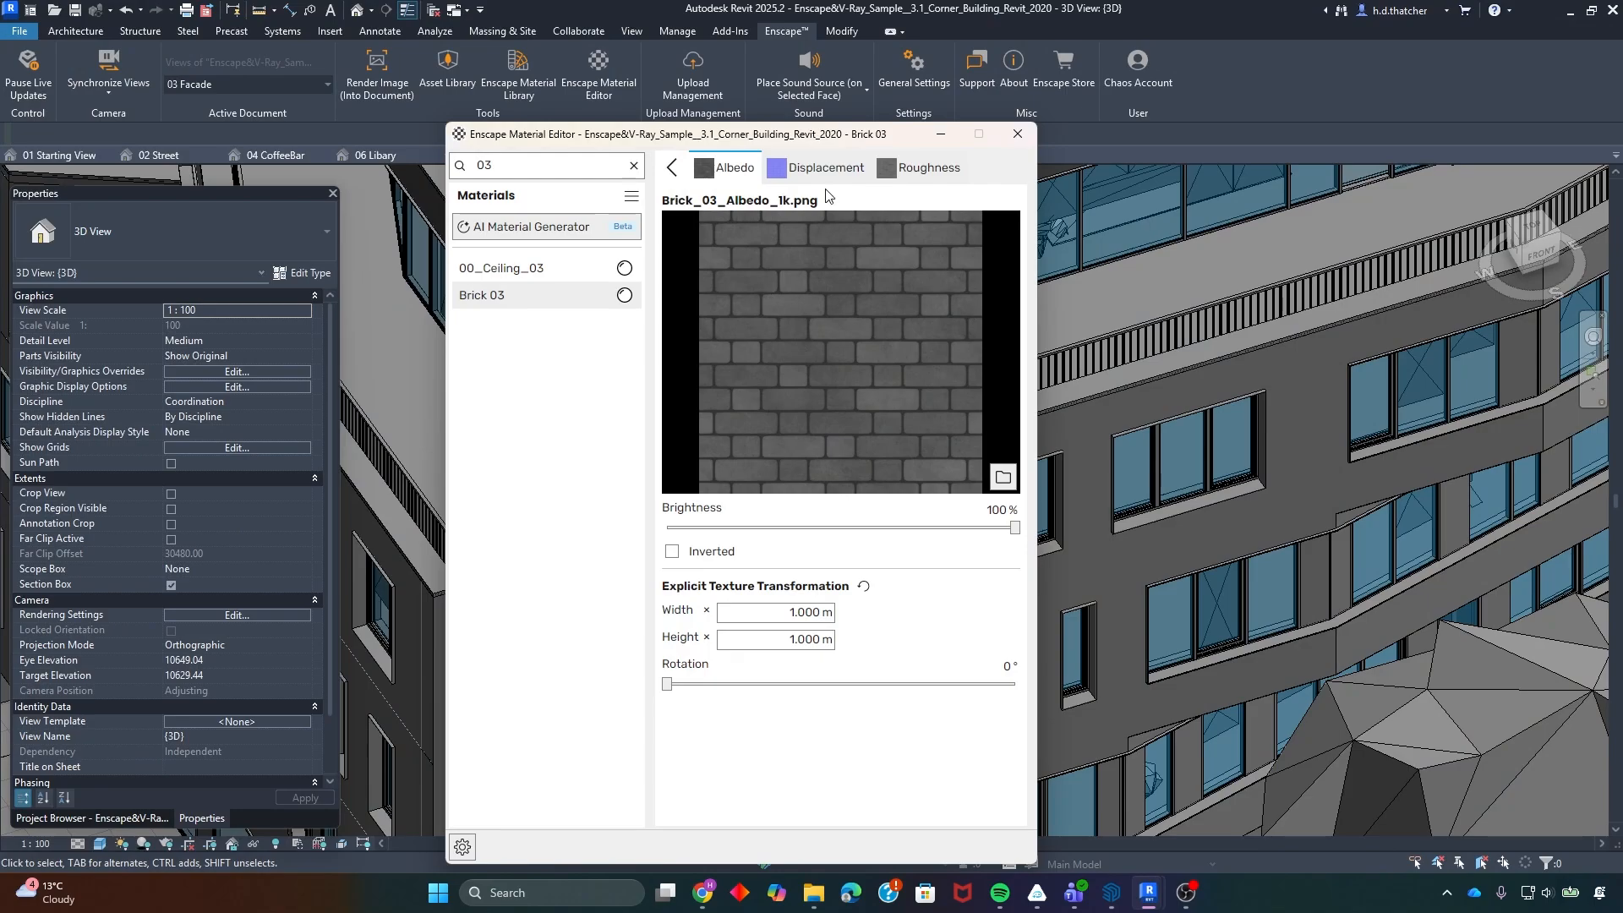
pyautogui.click(674, 169)
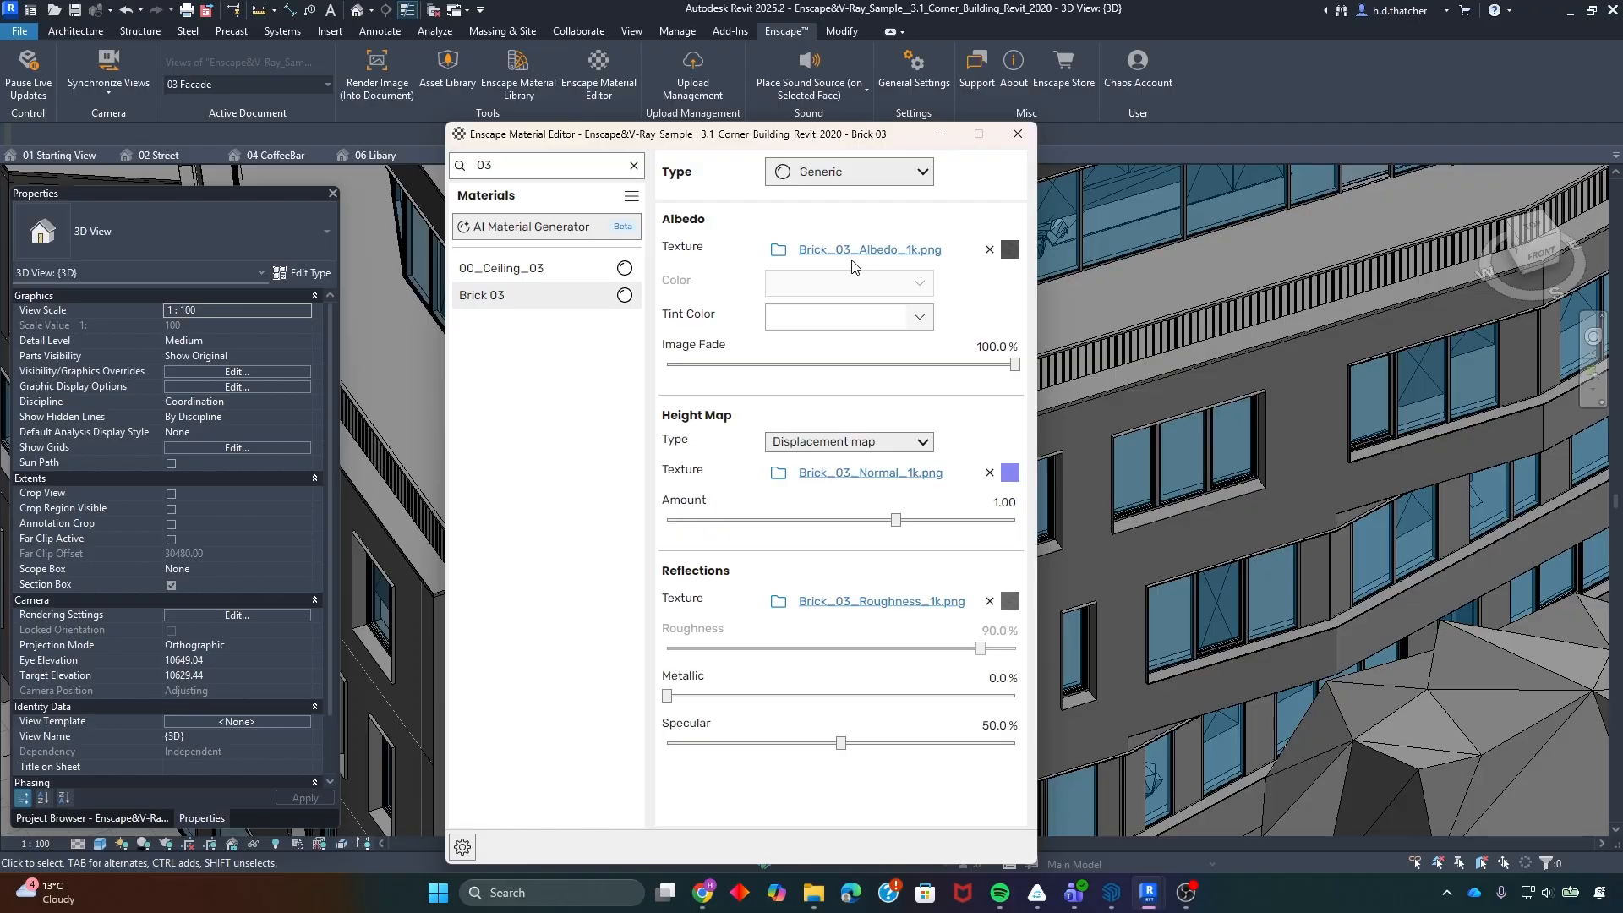
# - Set Brick 03's tint color to magenta, check the terrace wall in Enscape and return to Revit
pyautogui.click(922, 322)
pyautogui.click(922, 388)
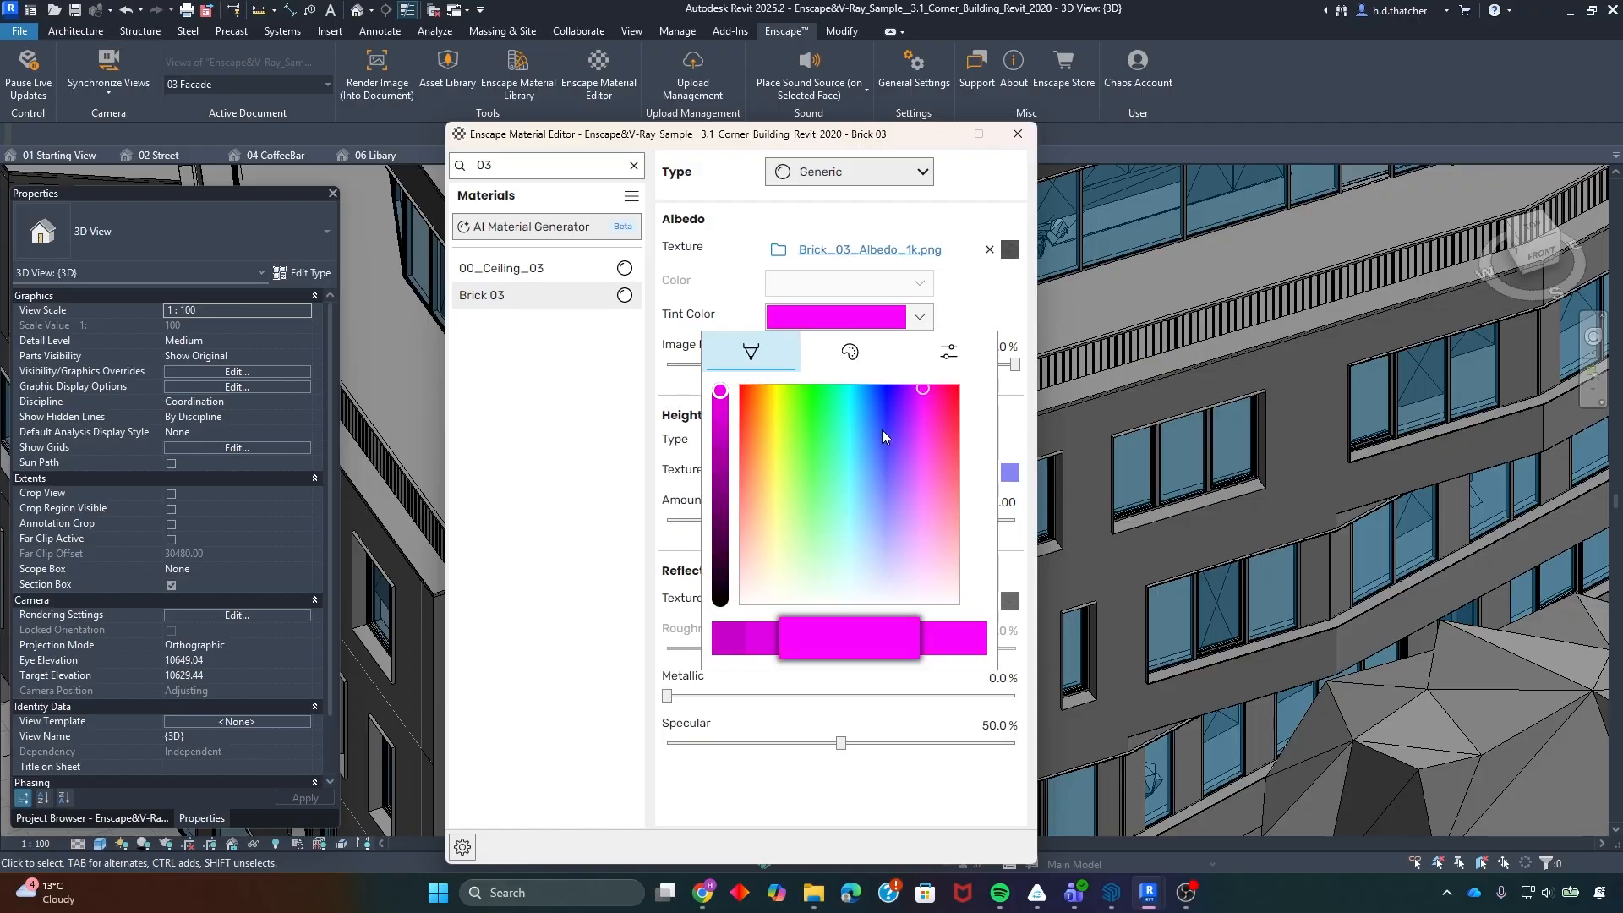
pyautogui.click(932, 389)
pyautogui.click(965, 302)
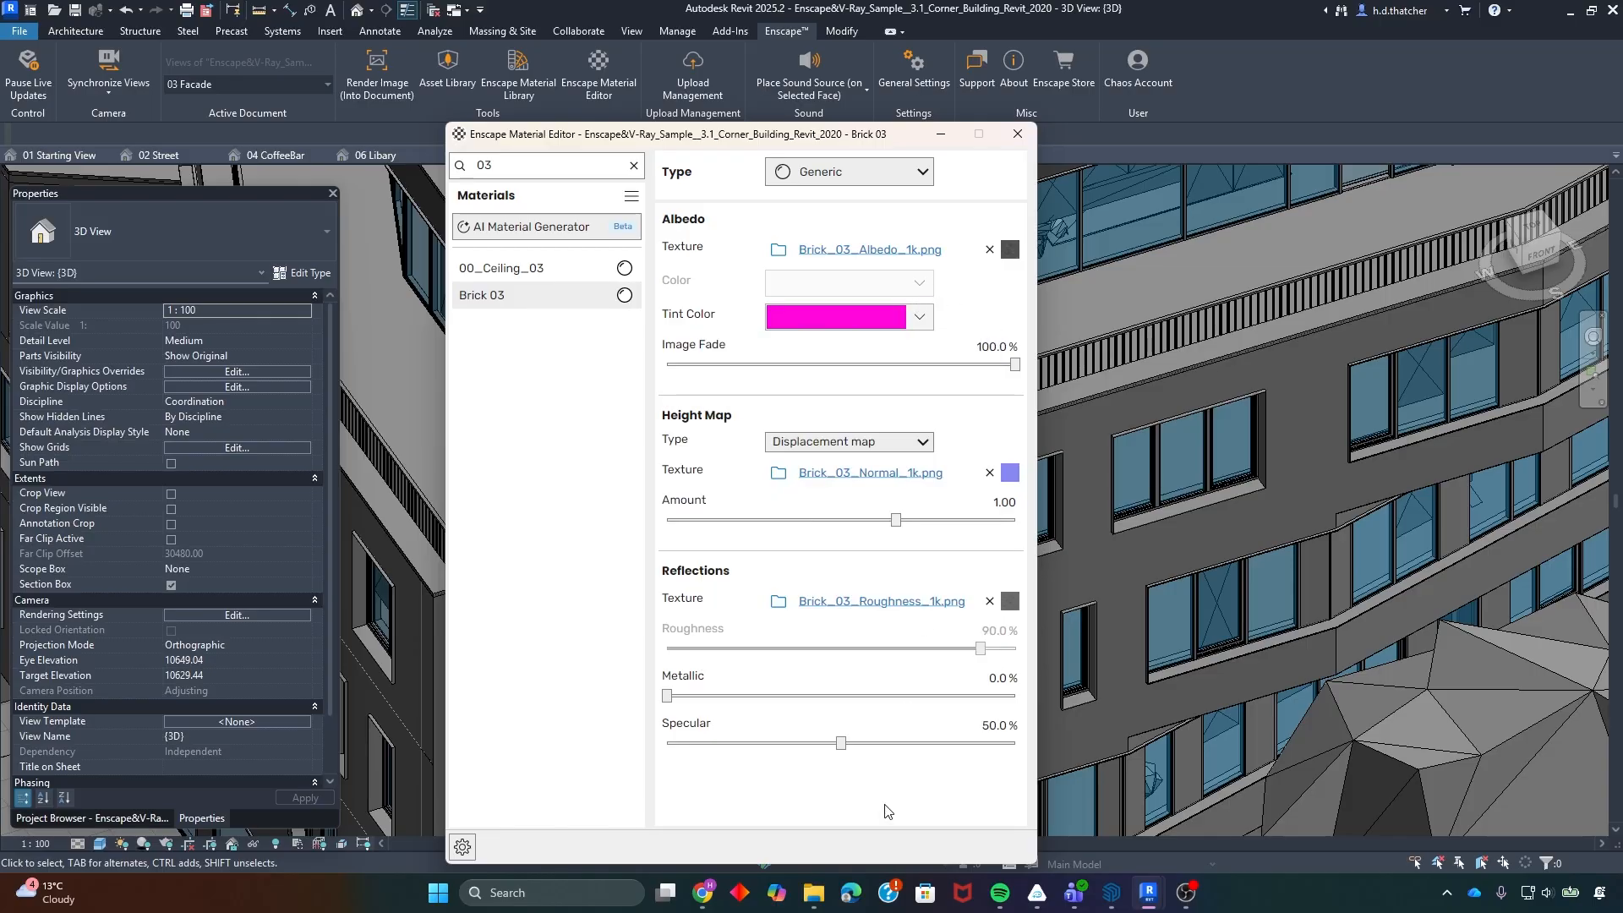
pyautogui.moveTo(1150, 889)
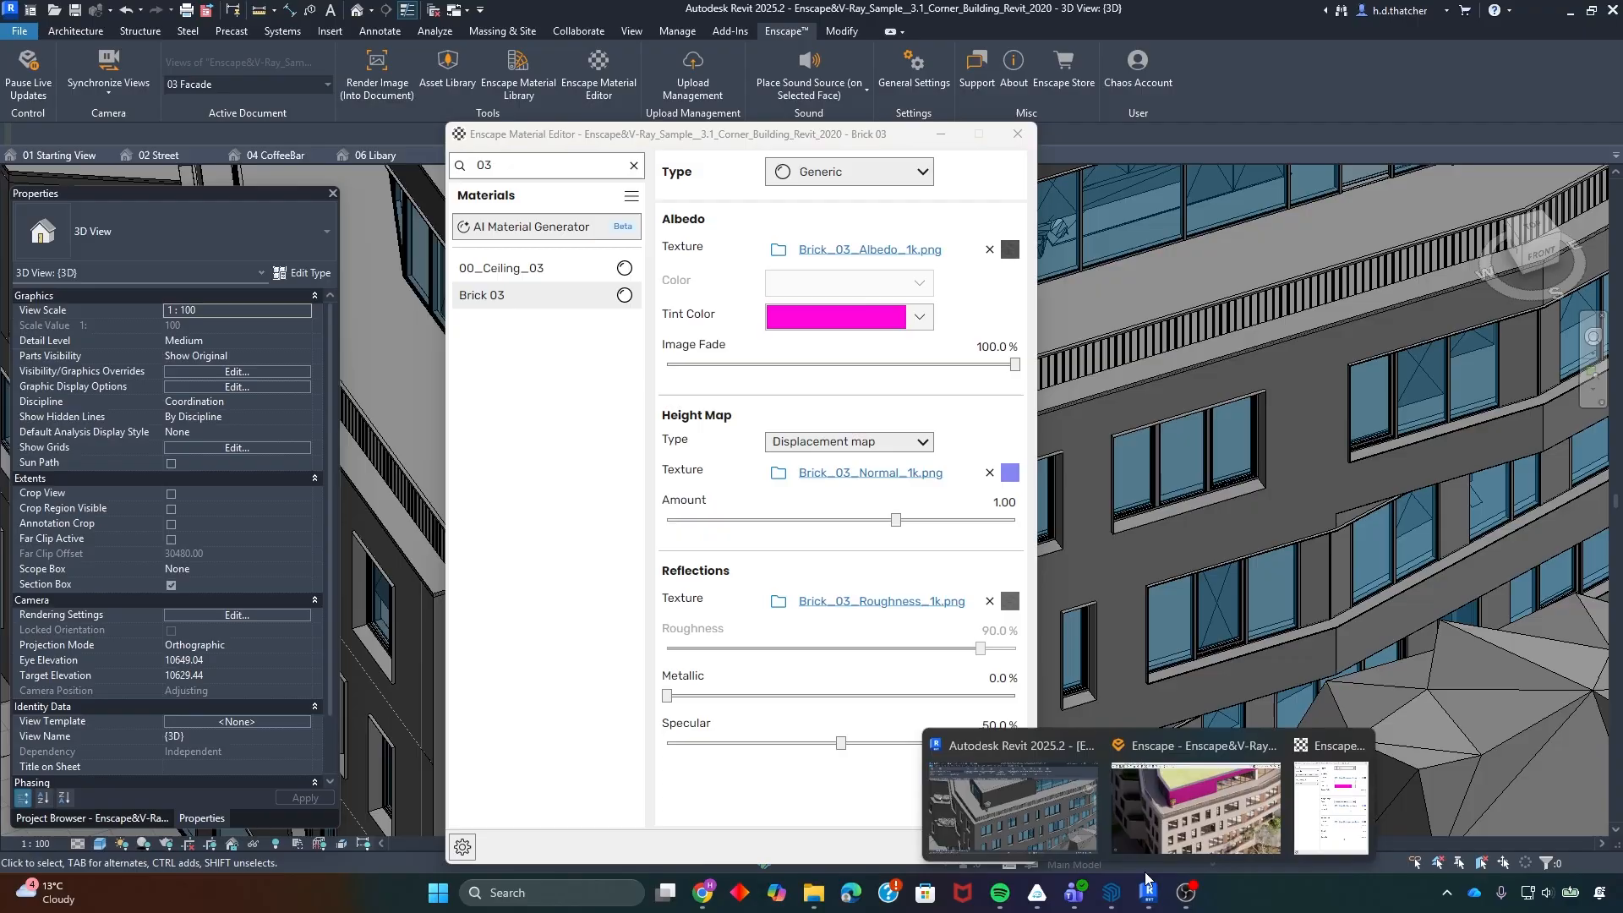
pyautogui.click(1195, 799)
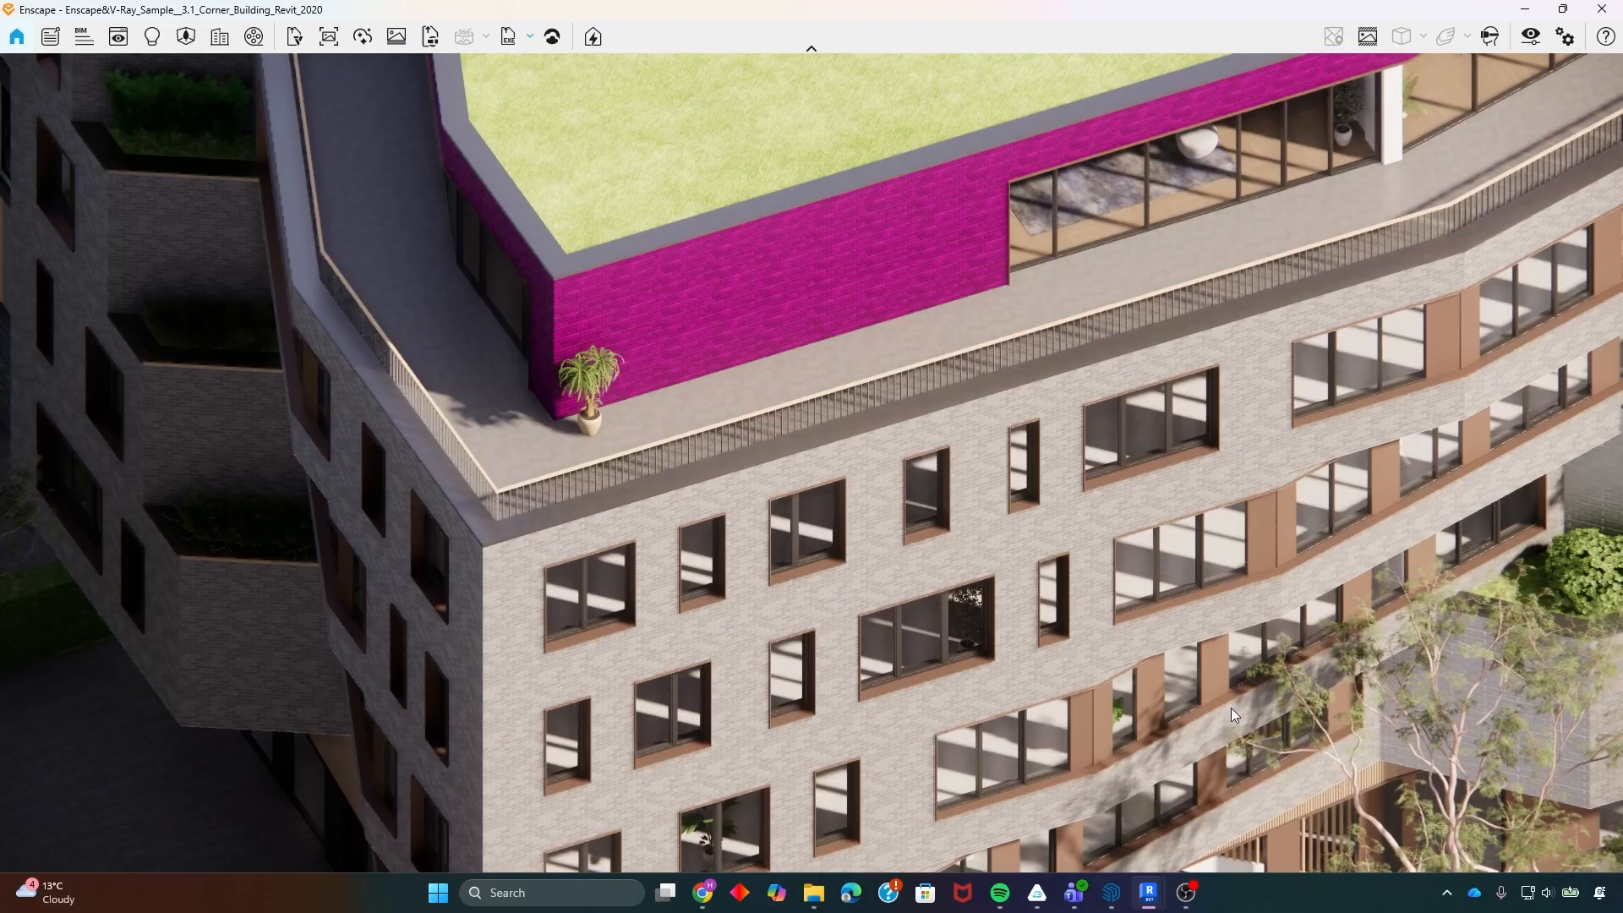
pyautogui.moveTo(1148, 893)
pyautogui.click(1040, 808)
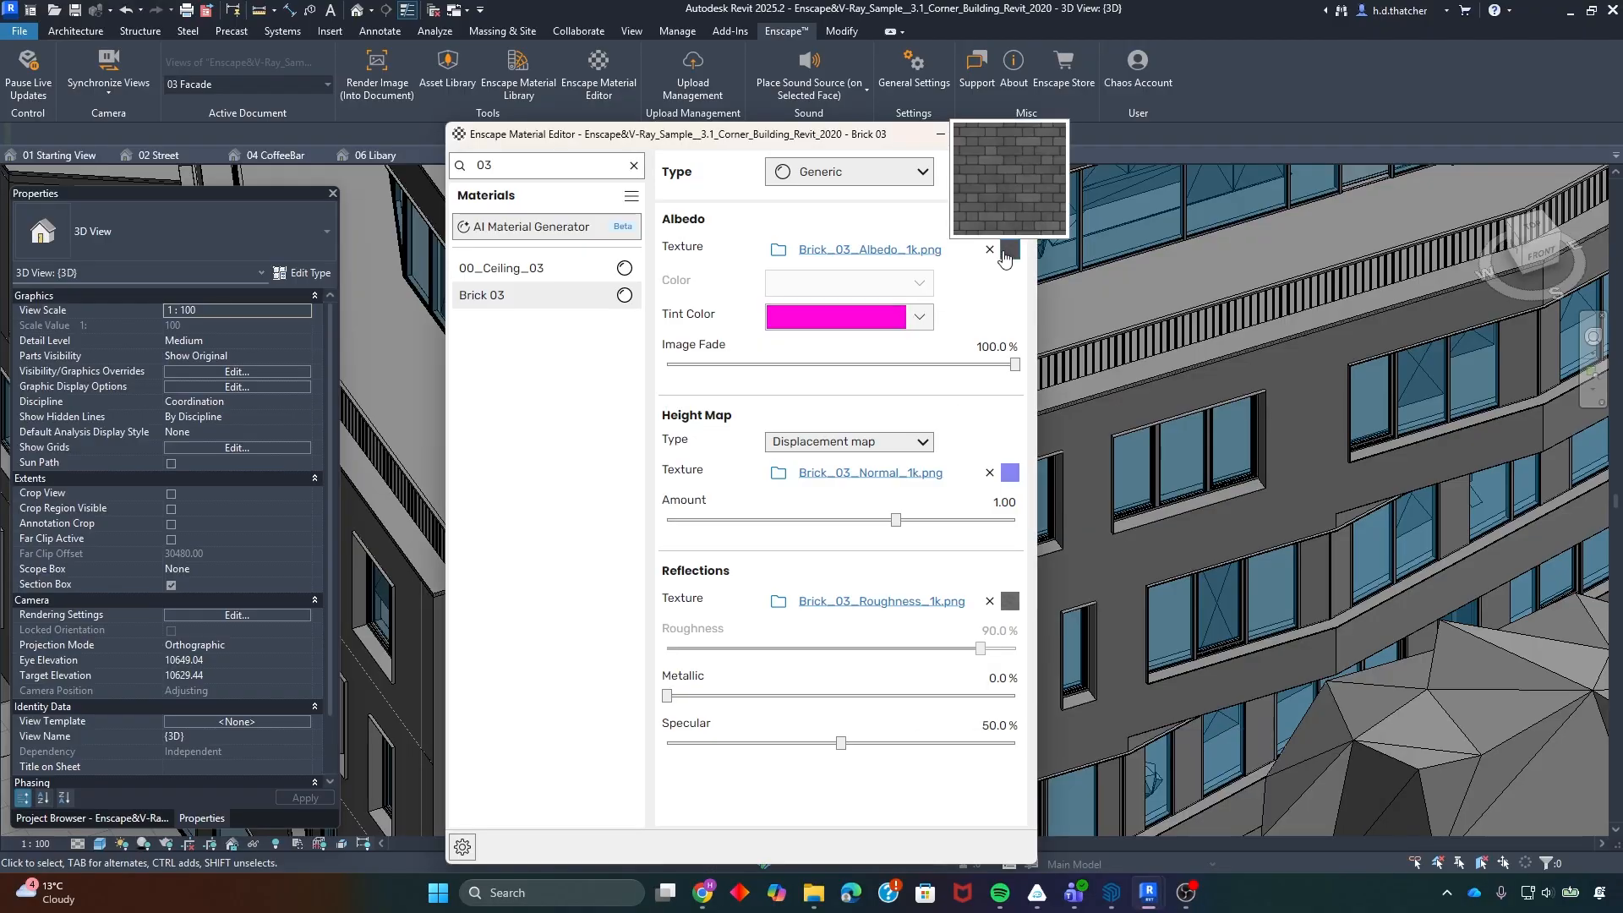
# - Change Brick 03's tint color to yellow, check the terrace wall in Enscape and return to Revit
pyautogui.click(879, 251)
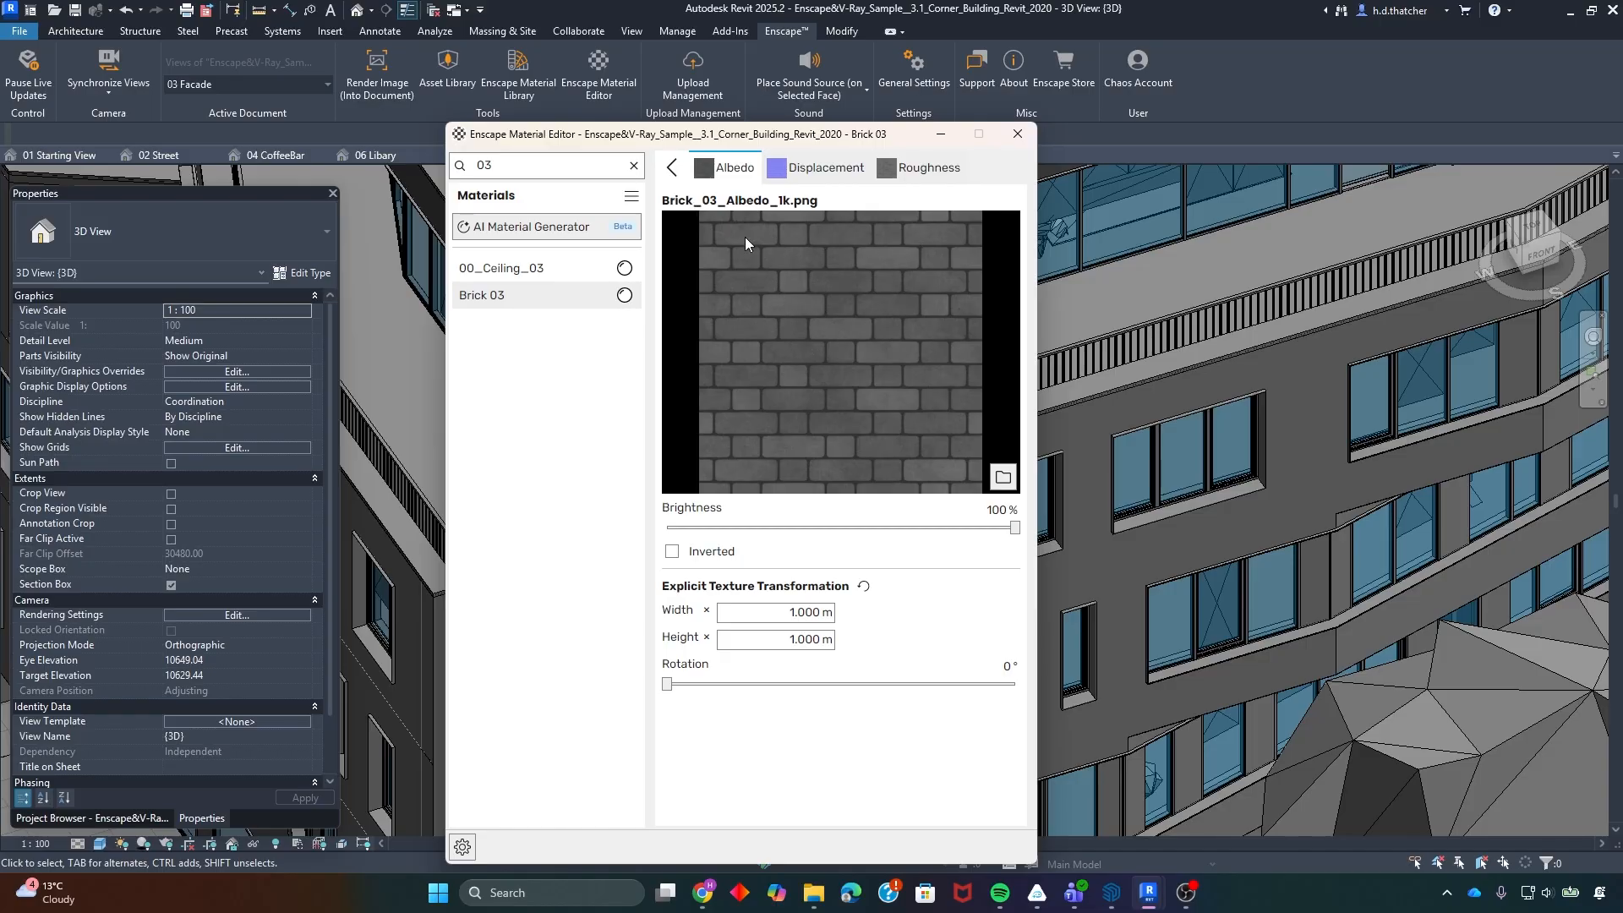
pyautogui.click(672, 167)
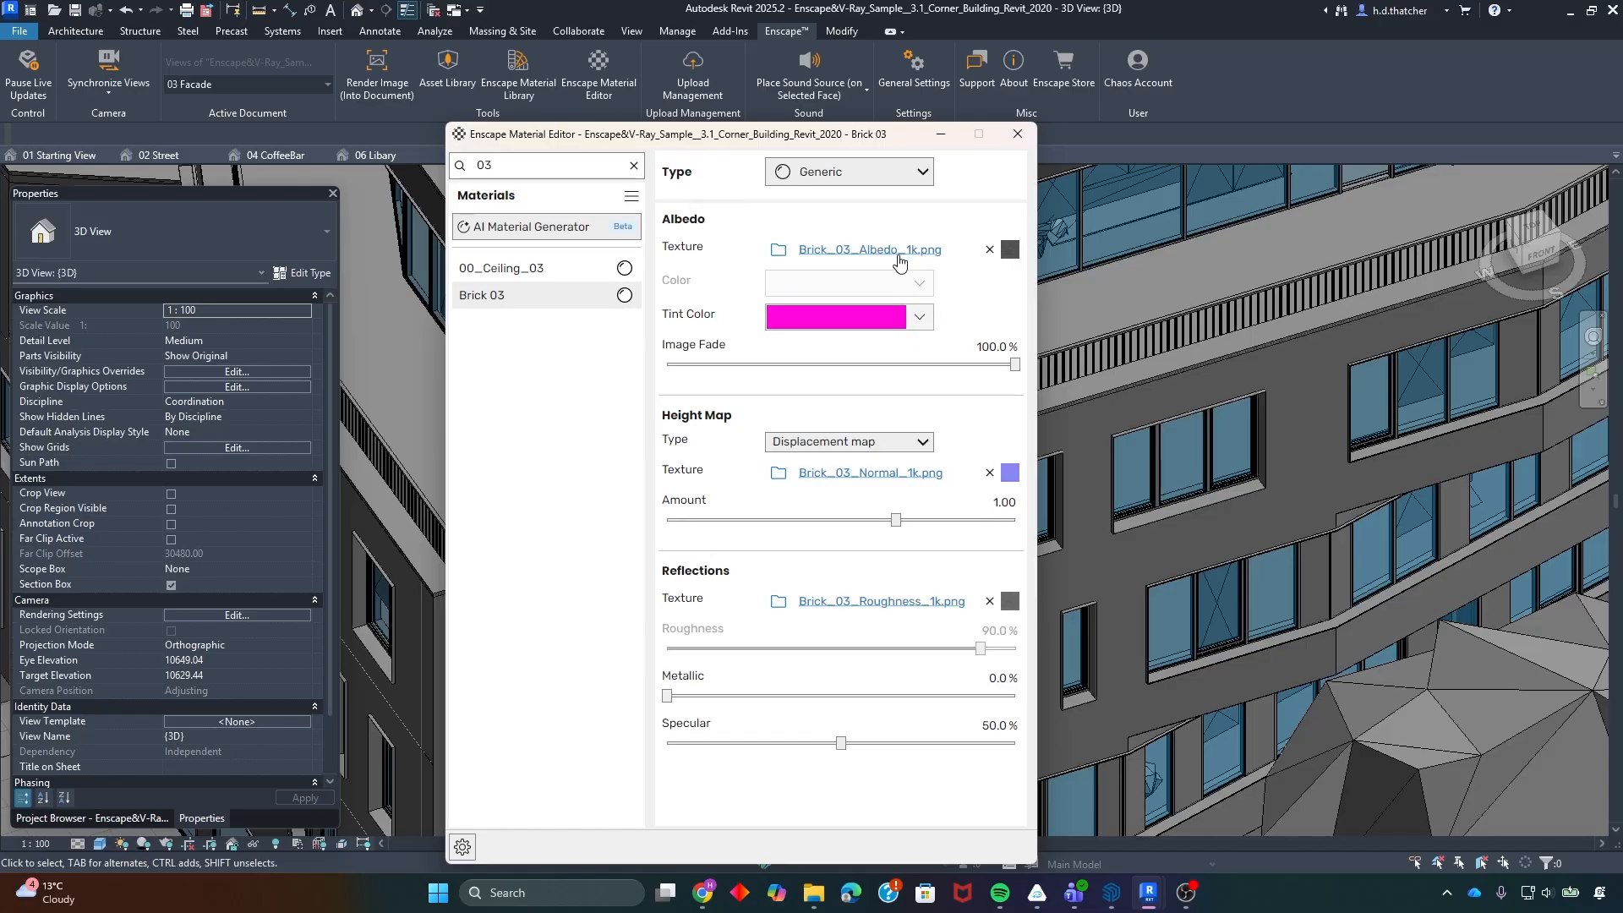
pyautogui.click(918, 320)
pyautogui.moveTo(772, 439); pyautogui.dragTo(774, 389)
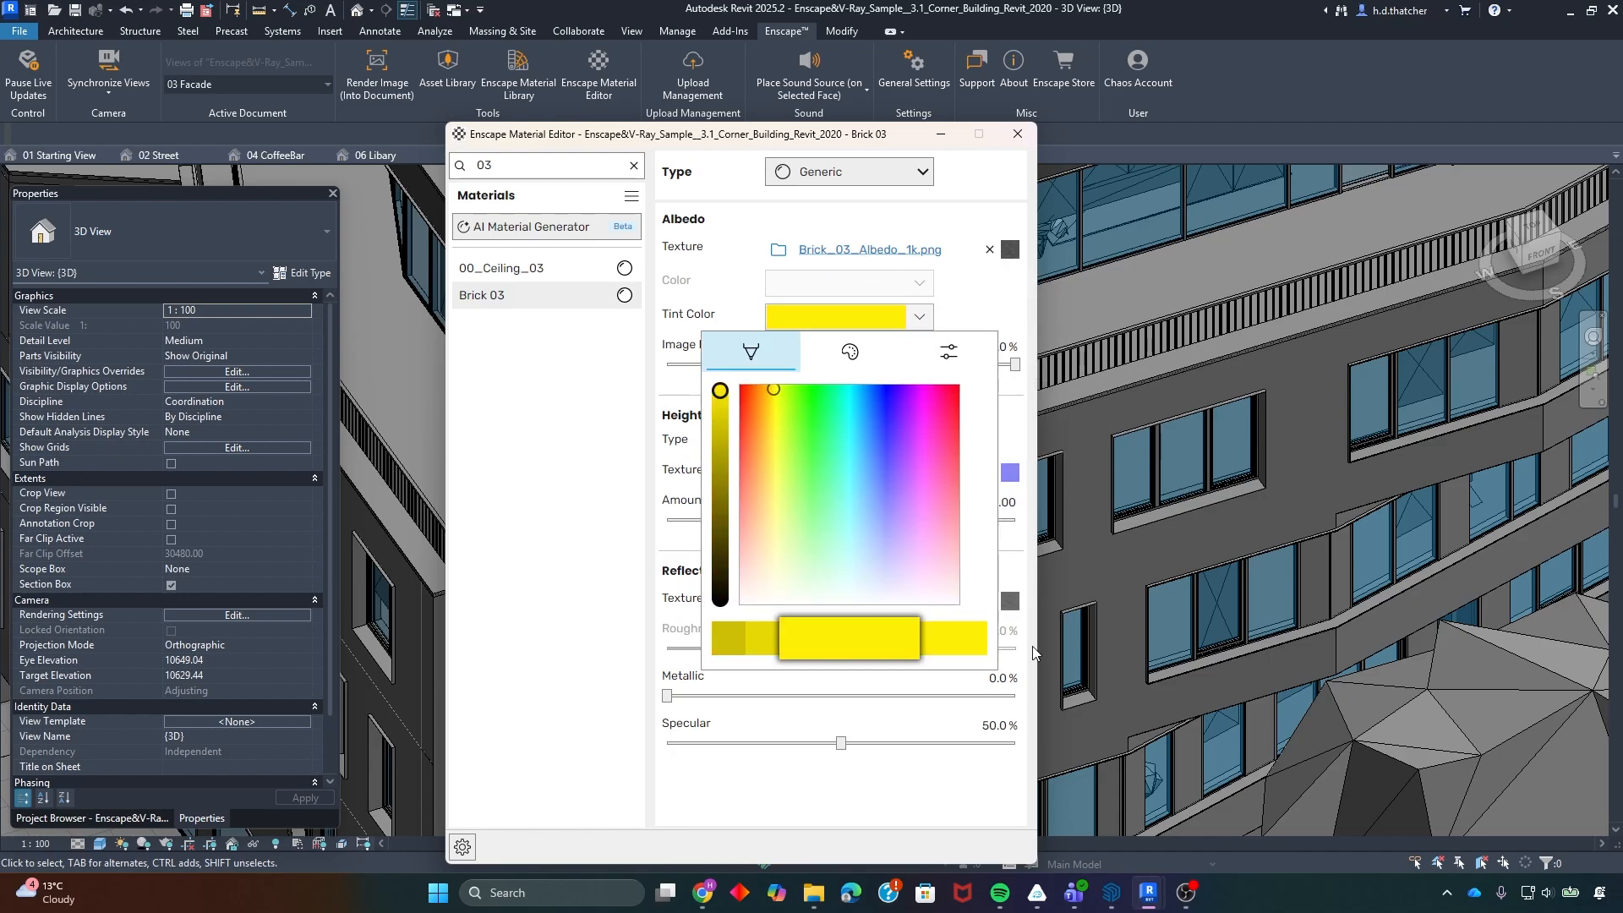
pyautogui.click(793, 799)
pyautogui.moveTo(1148, 894)
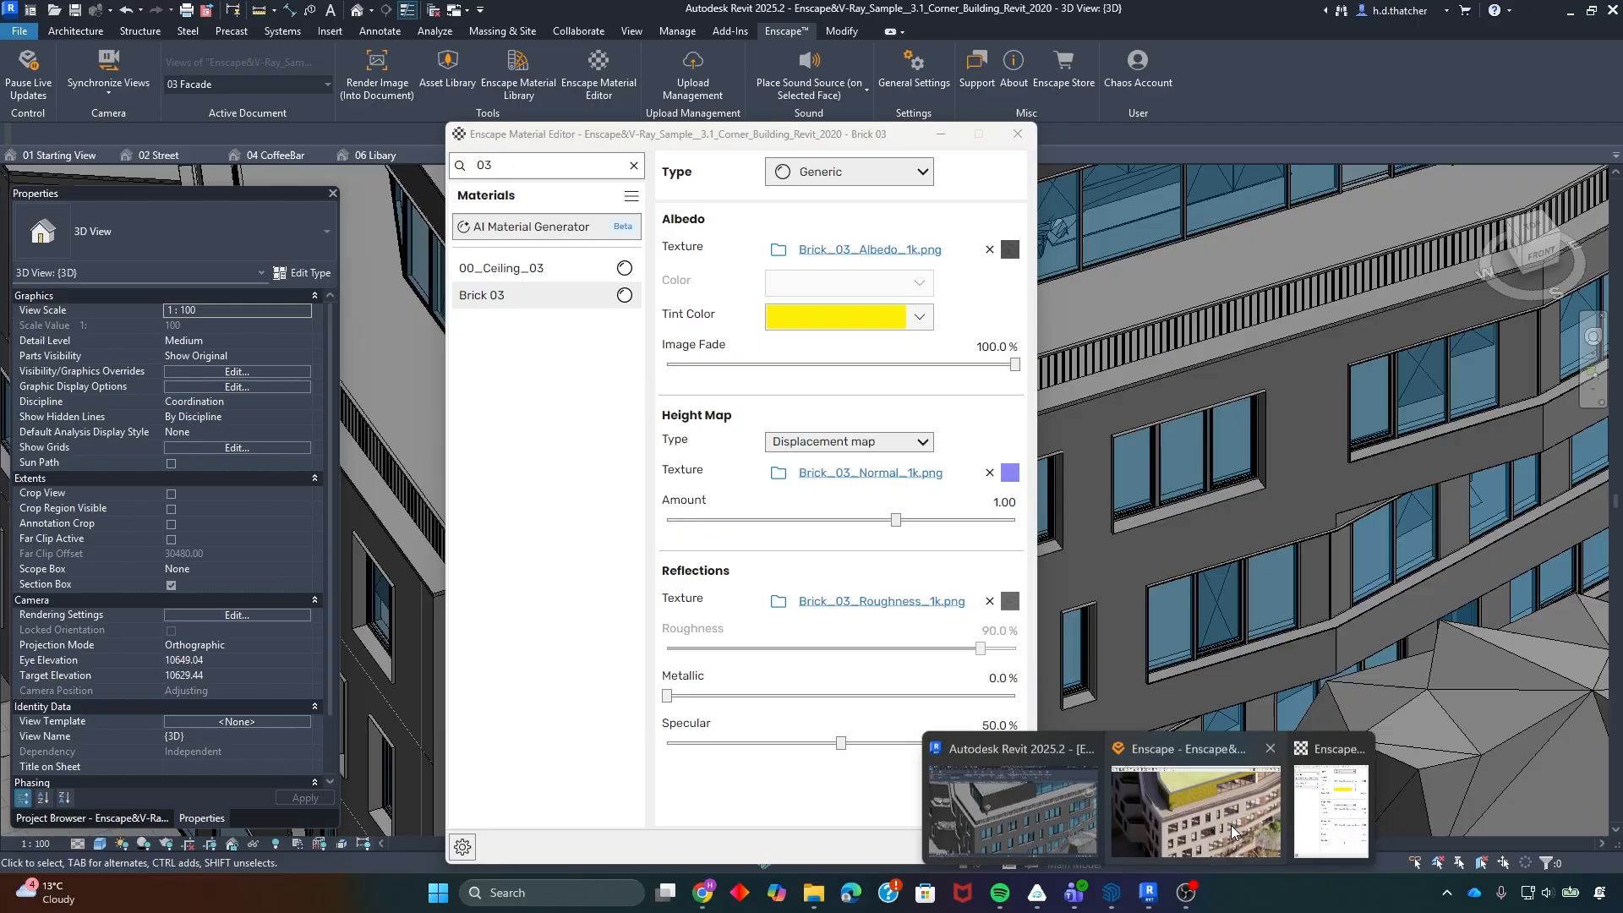
pyautogui.click(1231, 825)
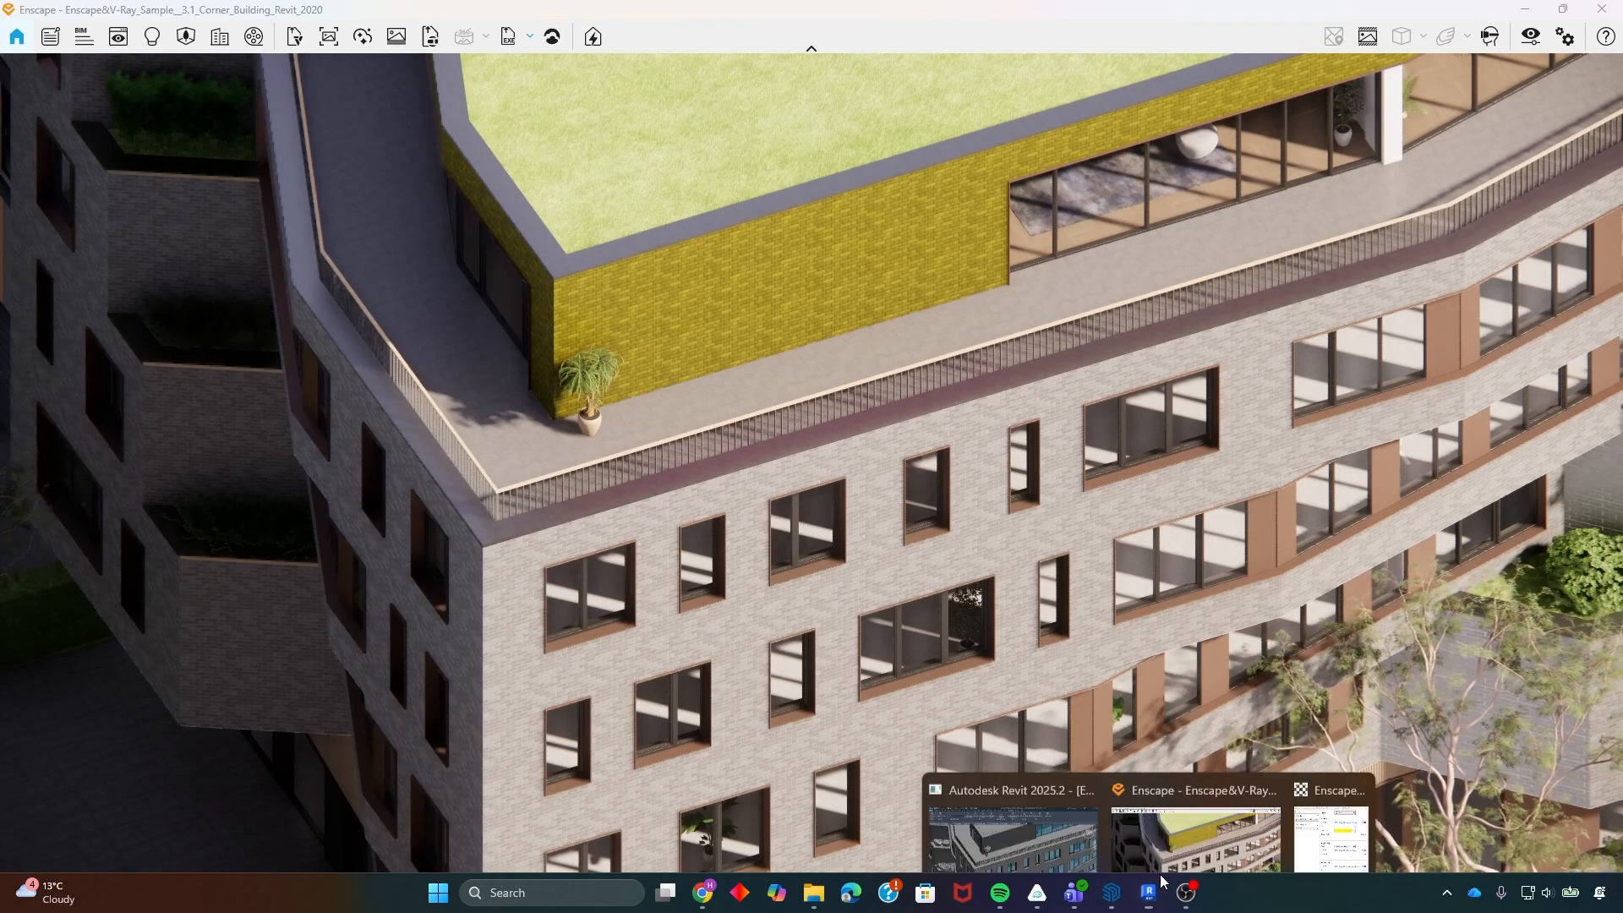
pyautogui.click(1012, 837)
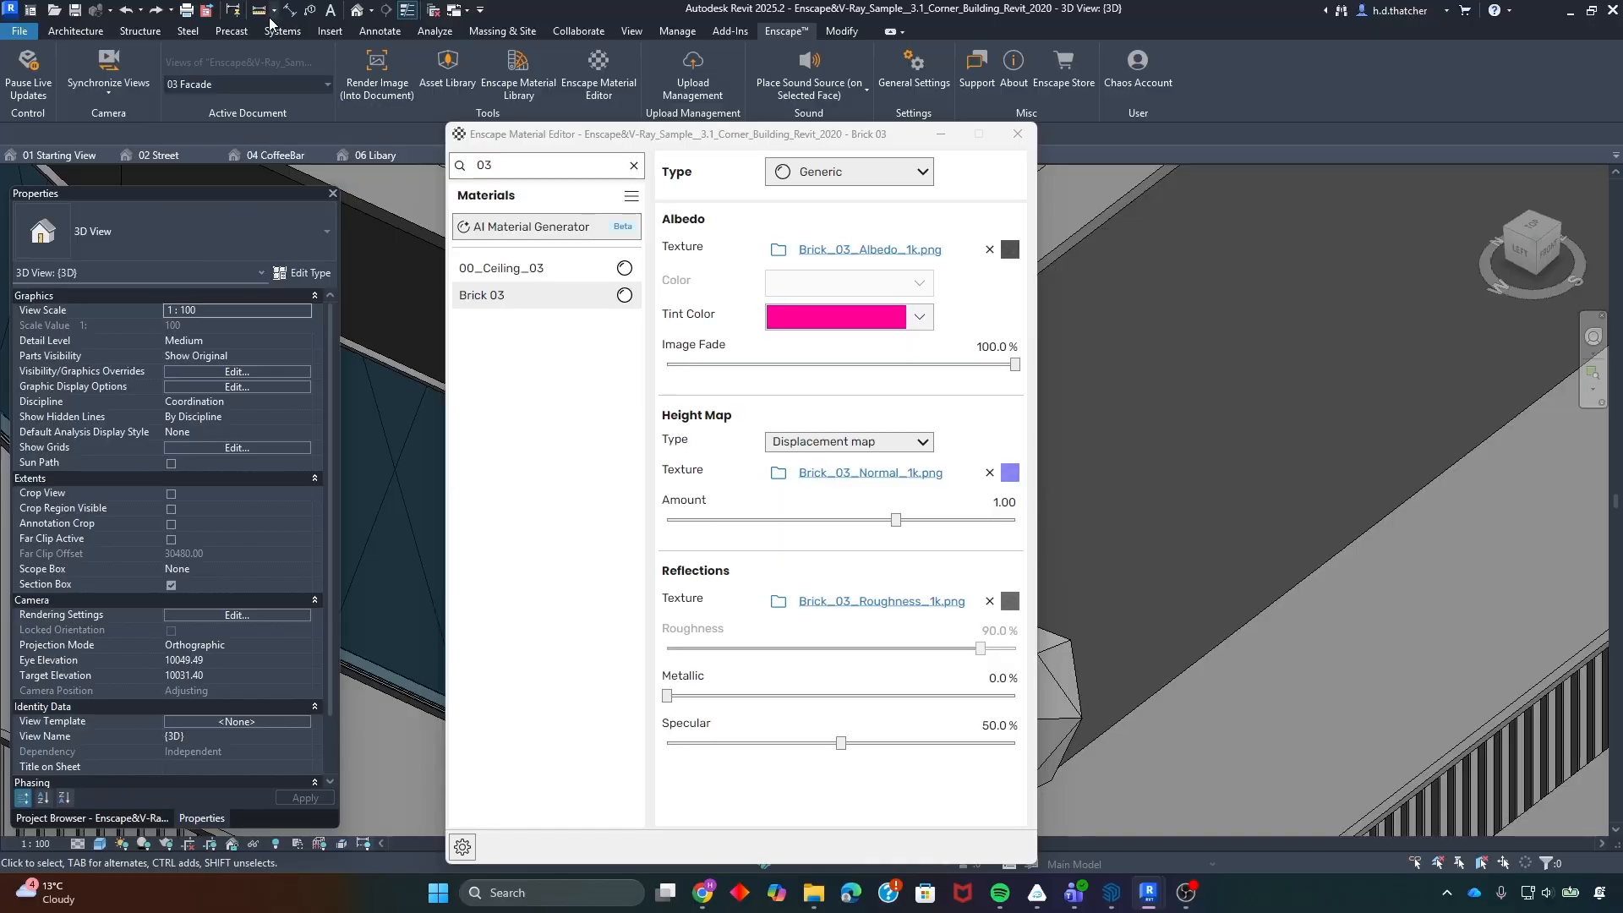
# - Undo the tint color changes on Brick 03 and check the terrace wall's brickwork in Enscape
pyautogui.click(142, 11)
pyautogui.click(141, 11)
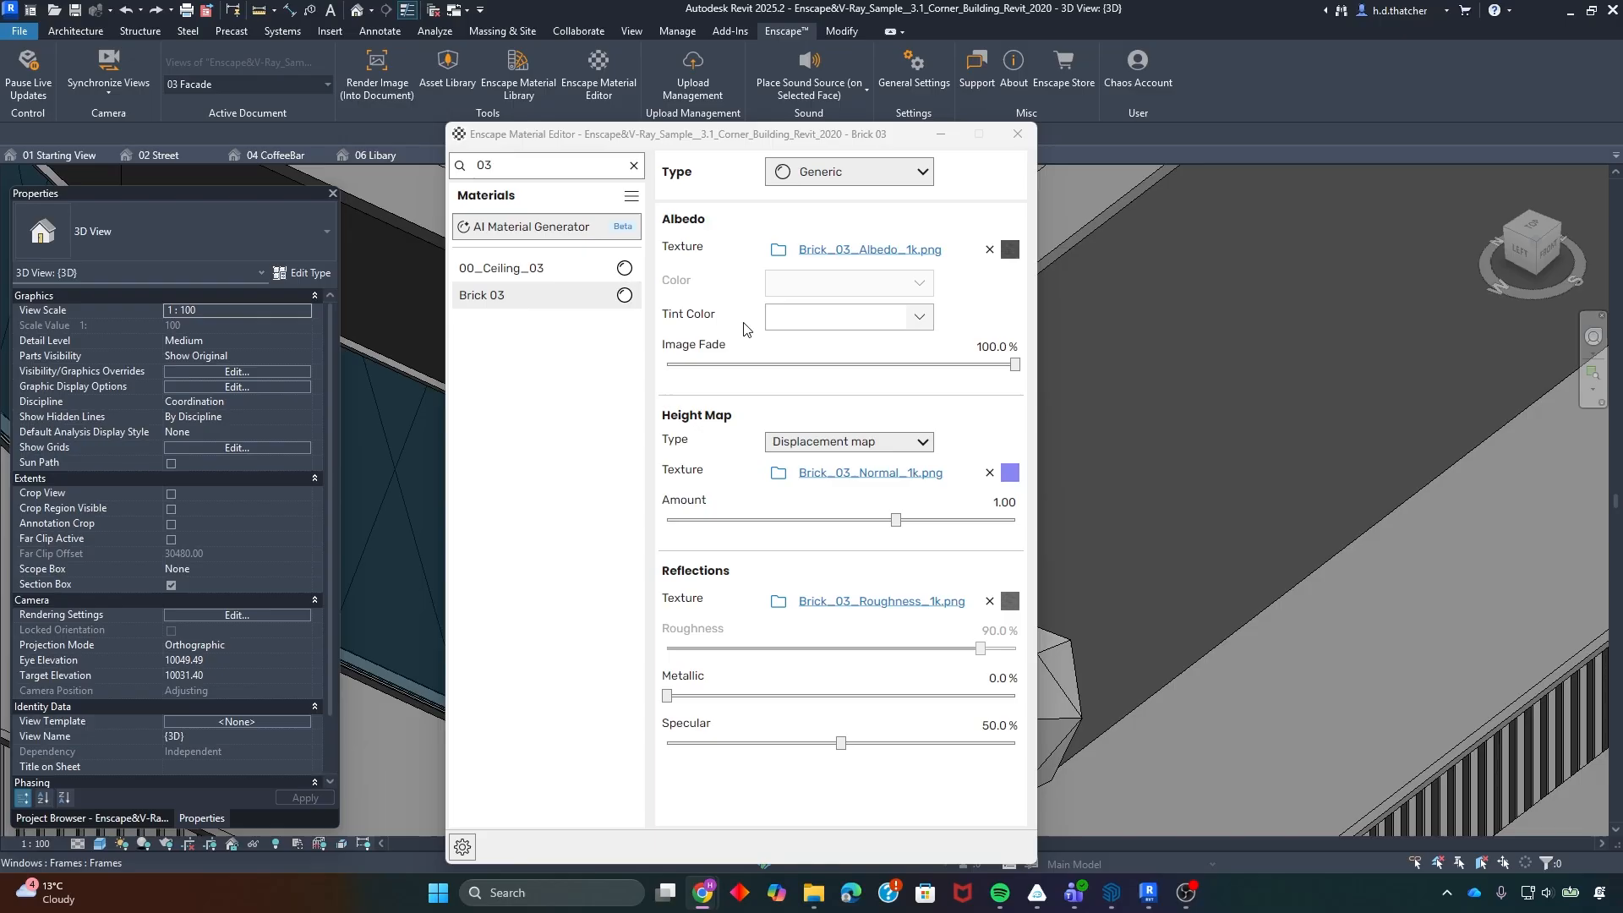
pyautogui.moveTo(791, 362)
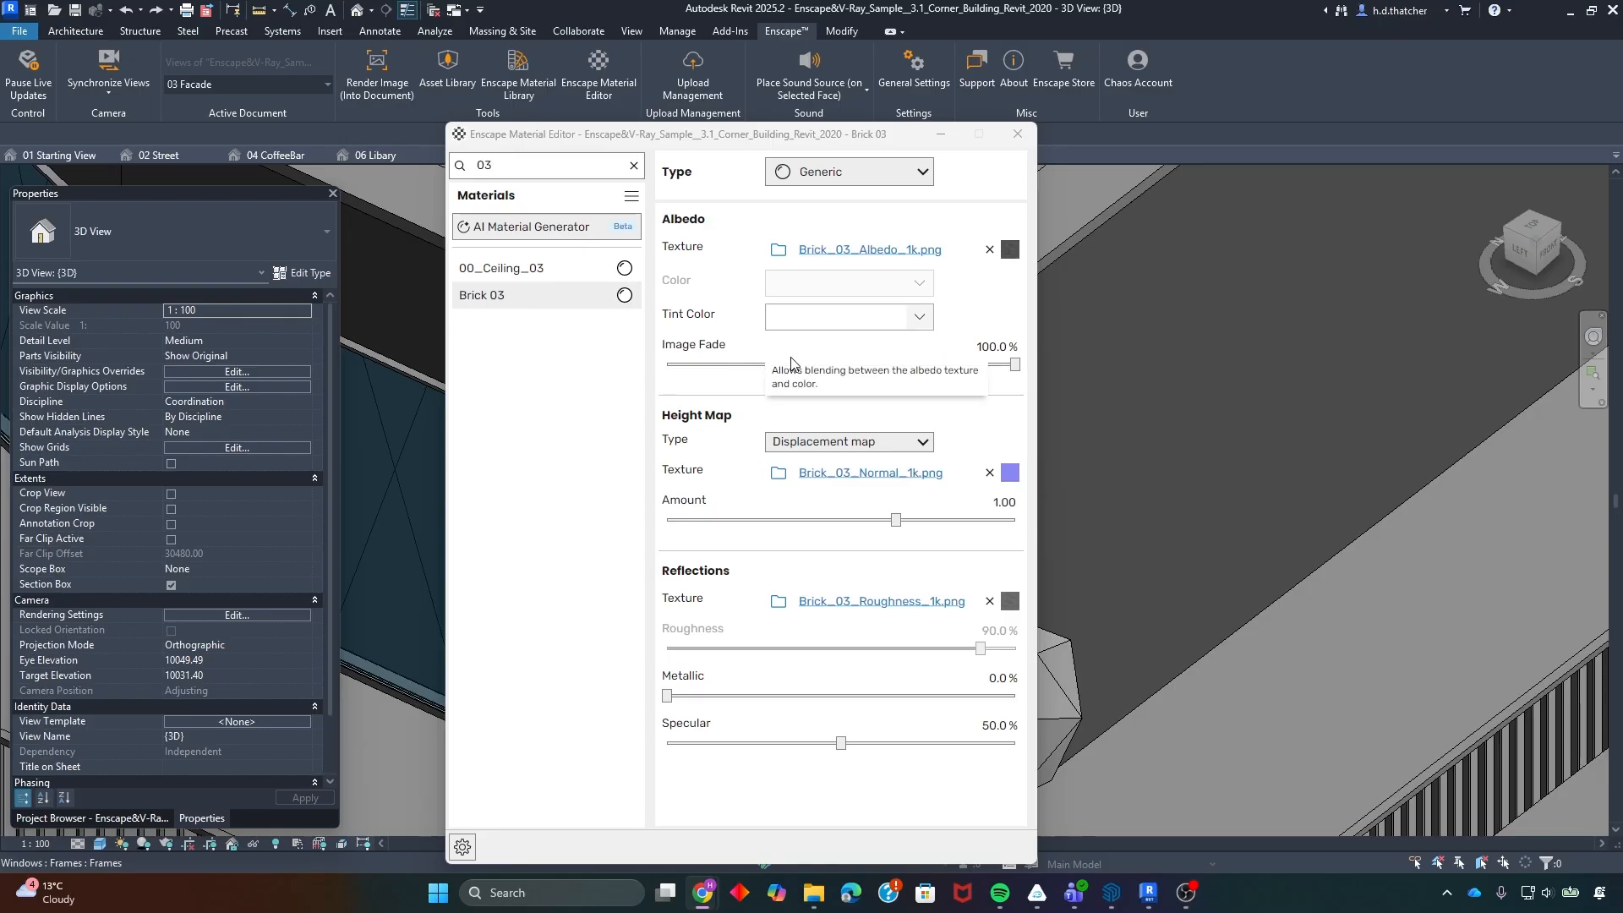
pyautogui.click(1094, 335)
pyautogui.moveTo(1150, 893)
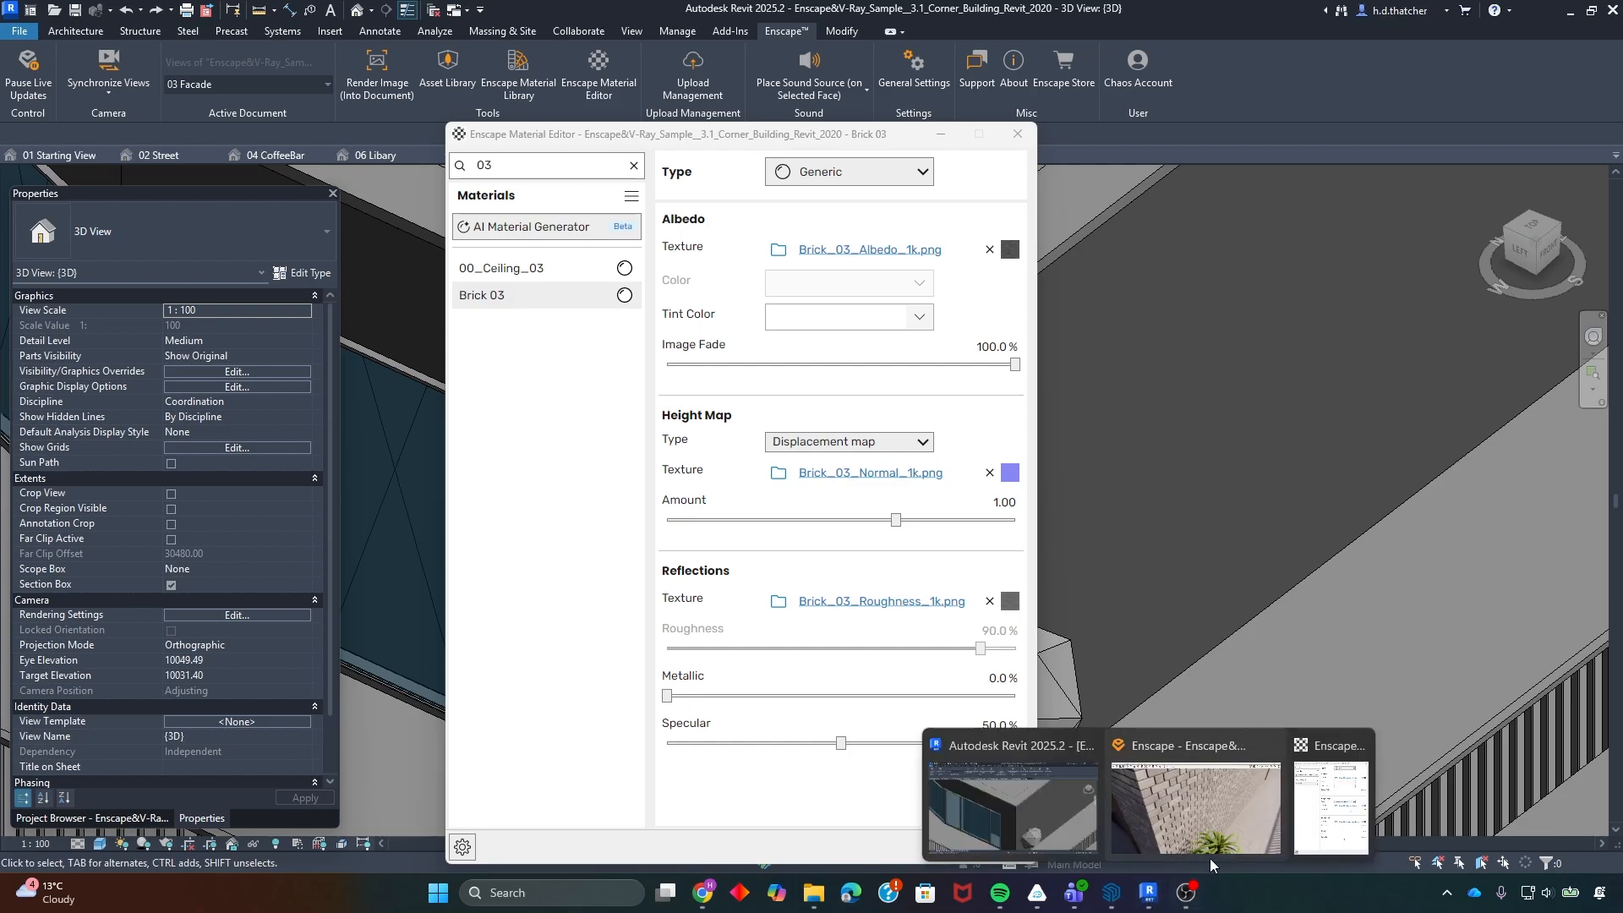
pyautogui.click(1165, 797)
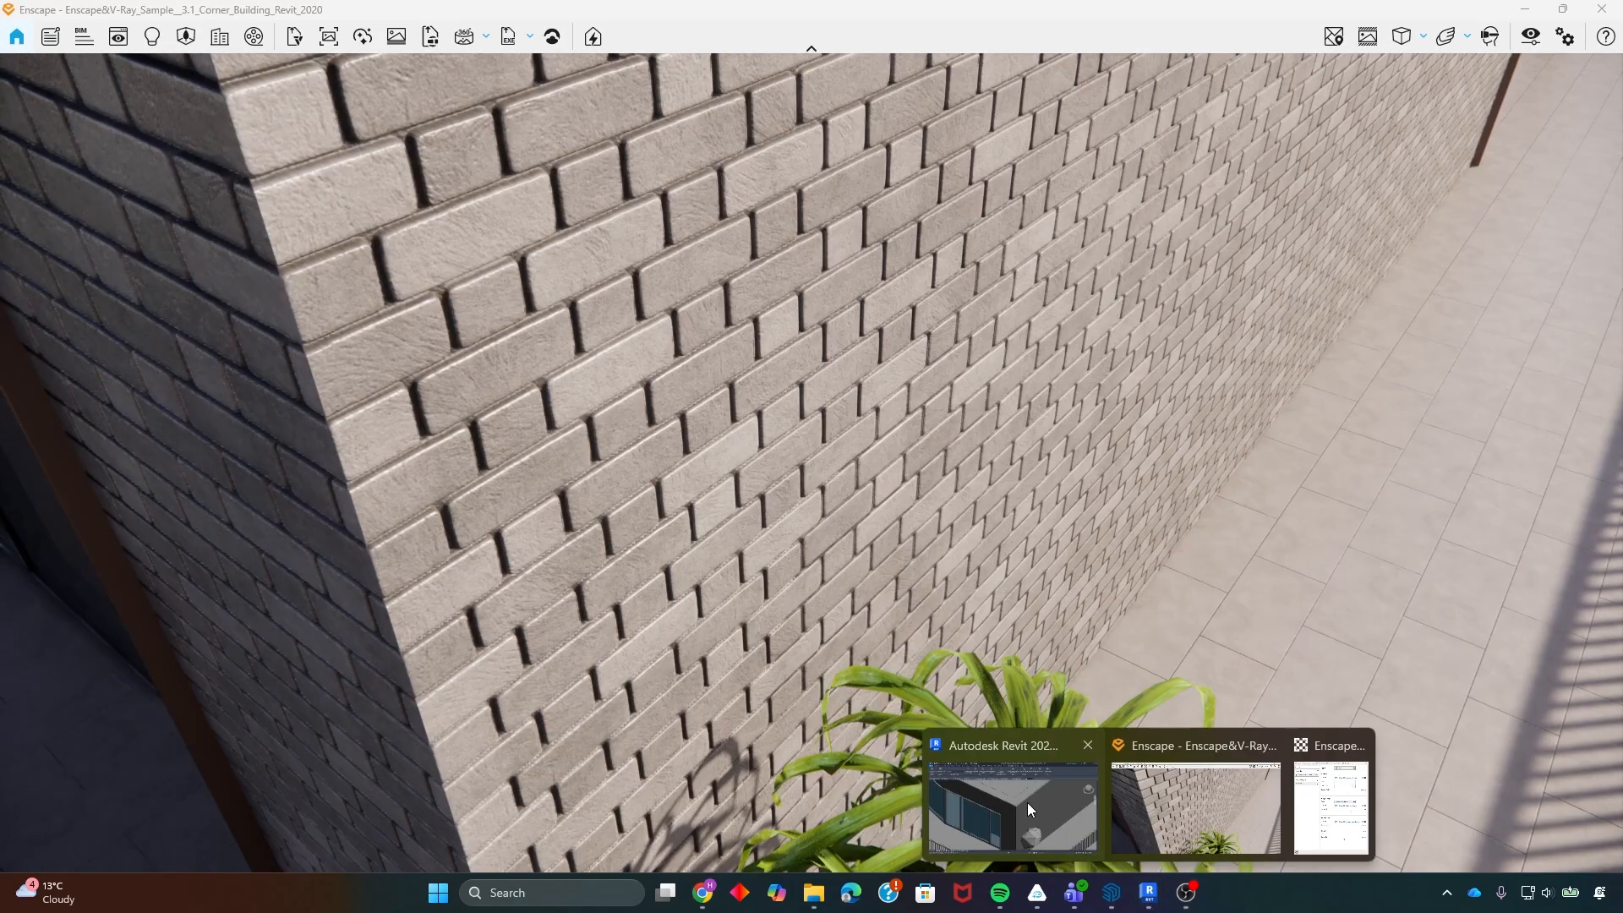
# - Return to Revit, minimize the Enscape Material Editor and select the terrace wall beside the potted plant
pyautogui.click(1027, 804)
pyautogui.click(1154, 473)
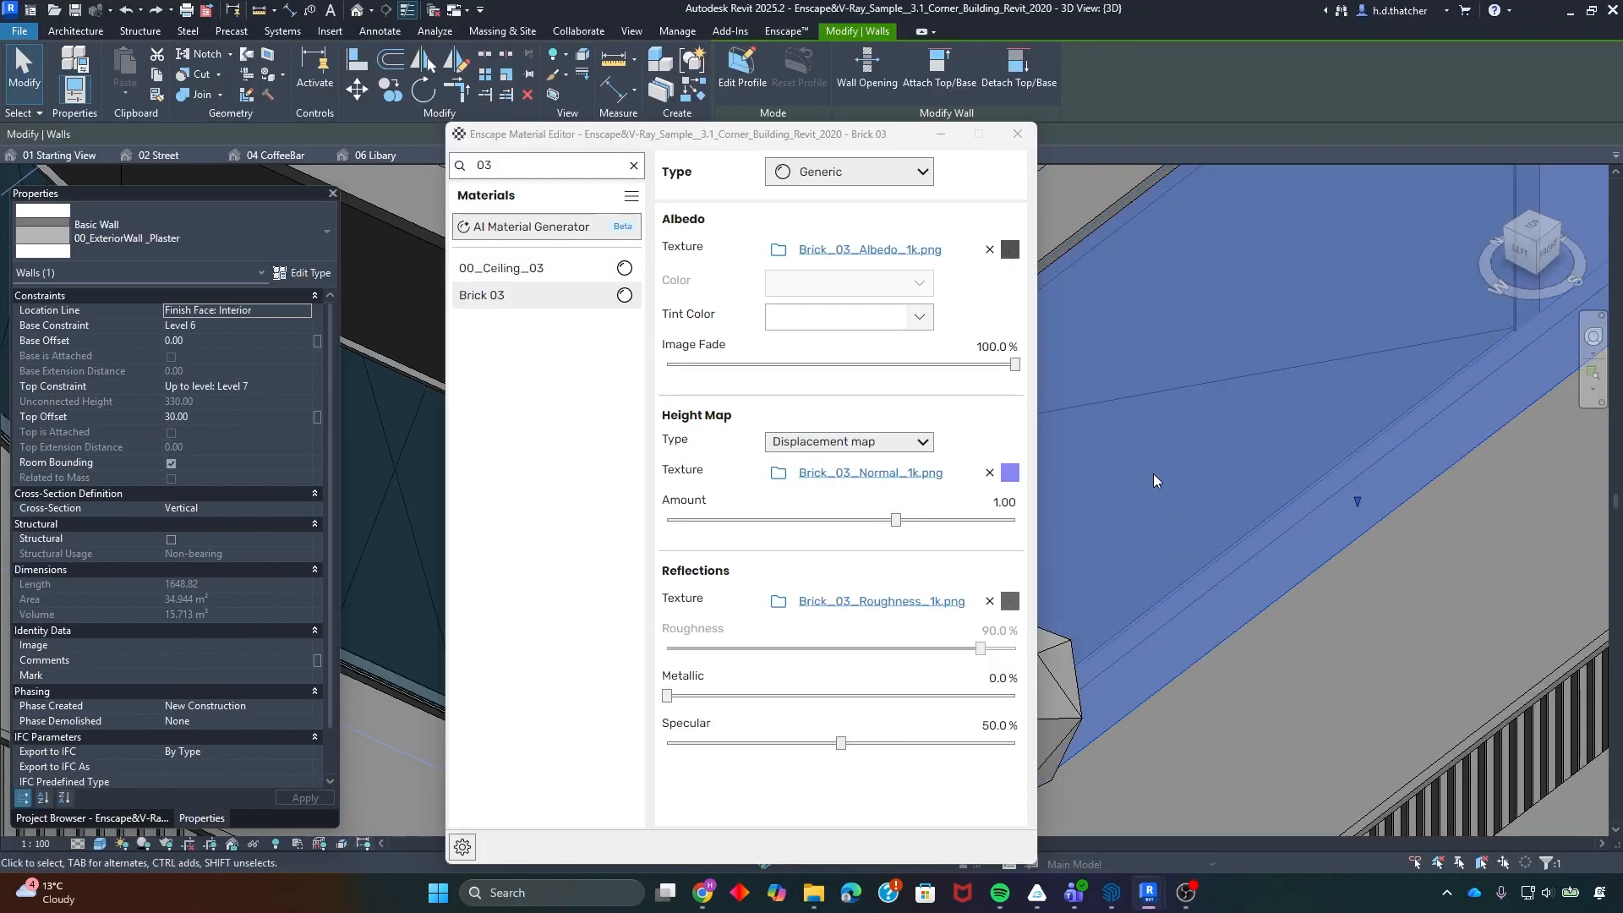
pyautogui.press('Escape')
pyautogui.click(940, 134)
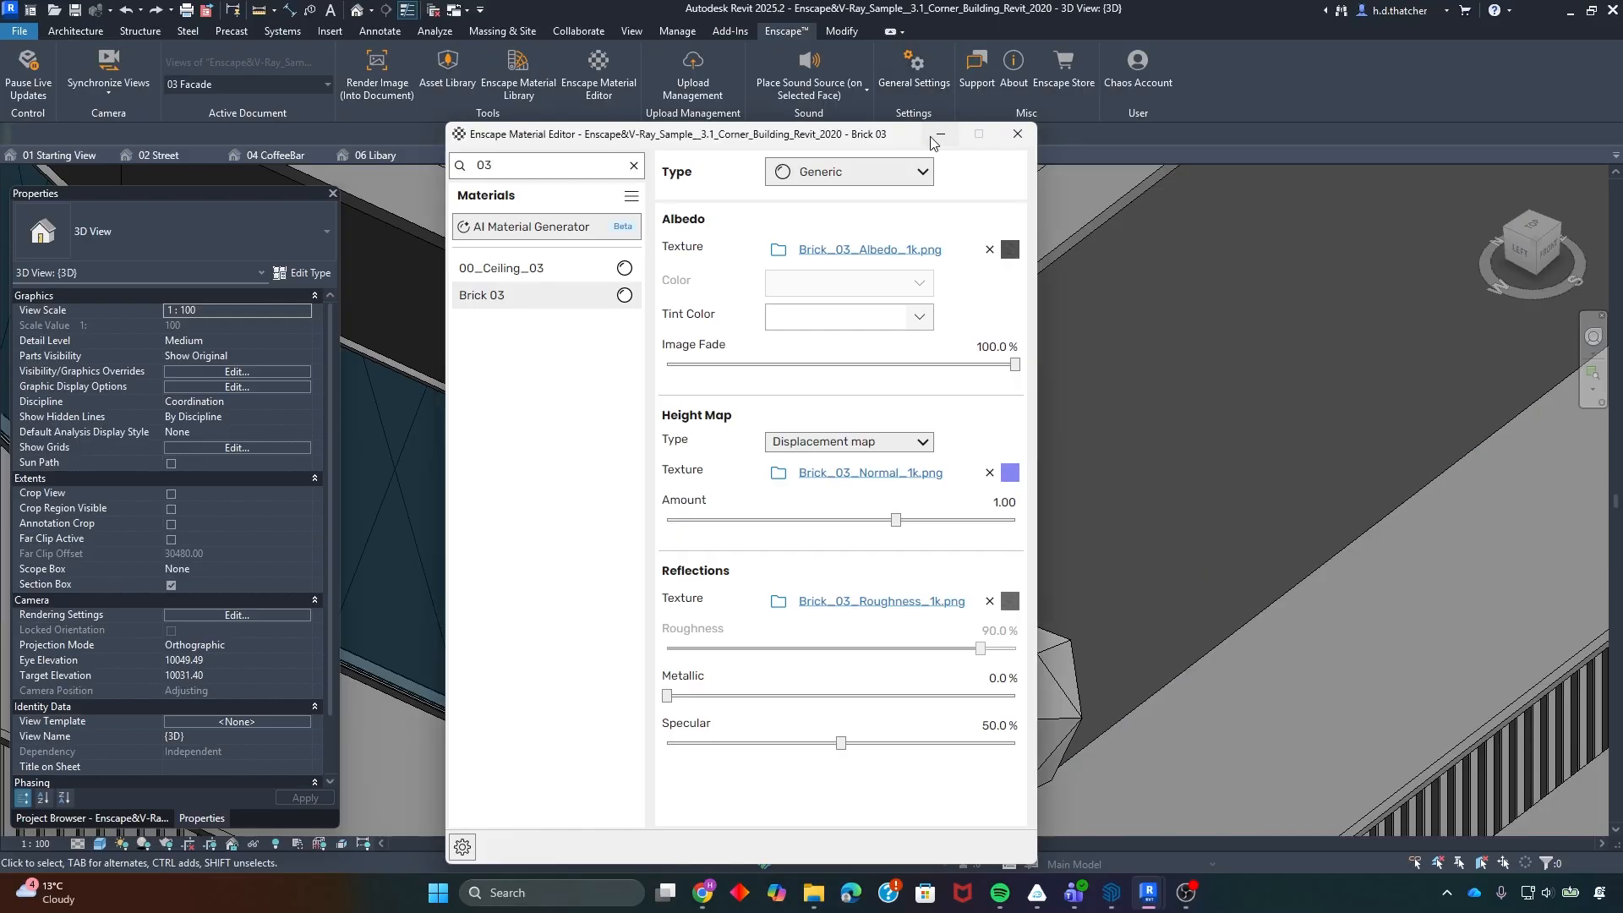
pyautogui.click(1119, 631)
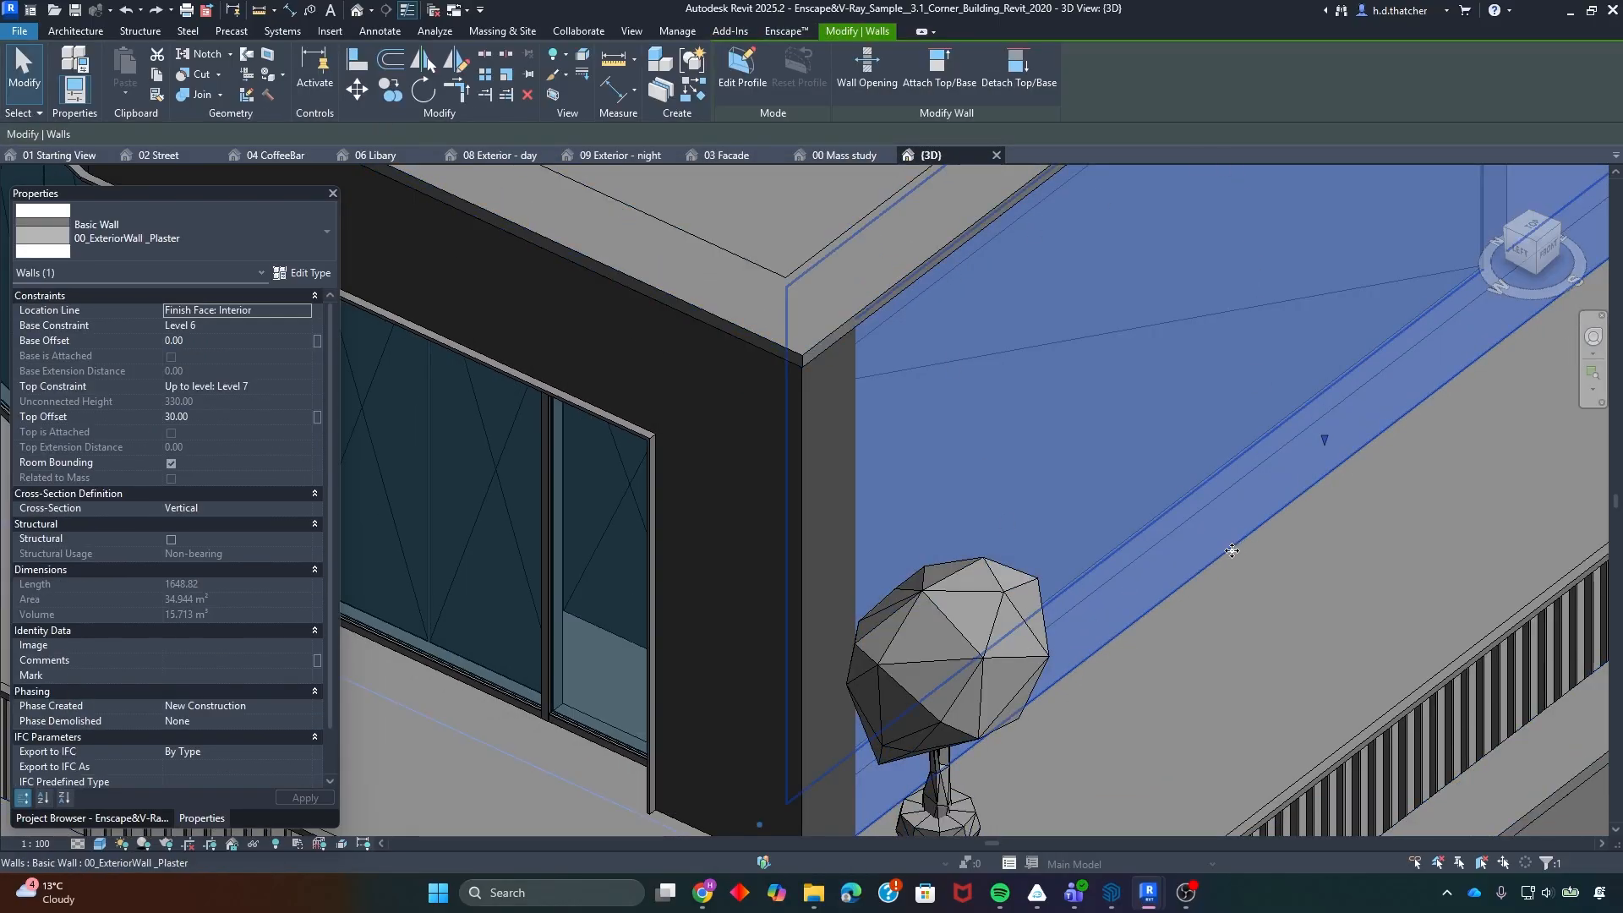
# - Deselect the terrace wall and examine its brick relief at the corner in Enscape, both up close and from slightly farther away
pyautogui.press('Escape')
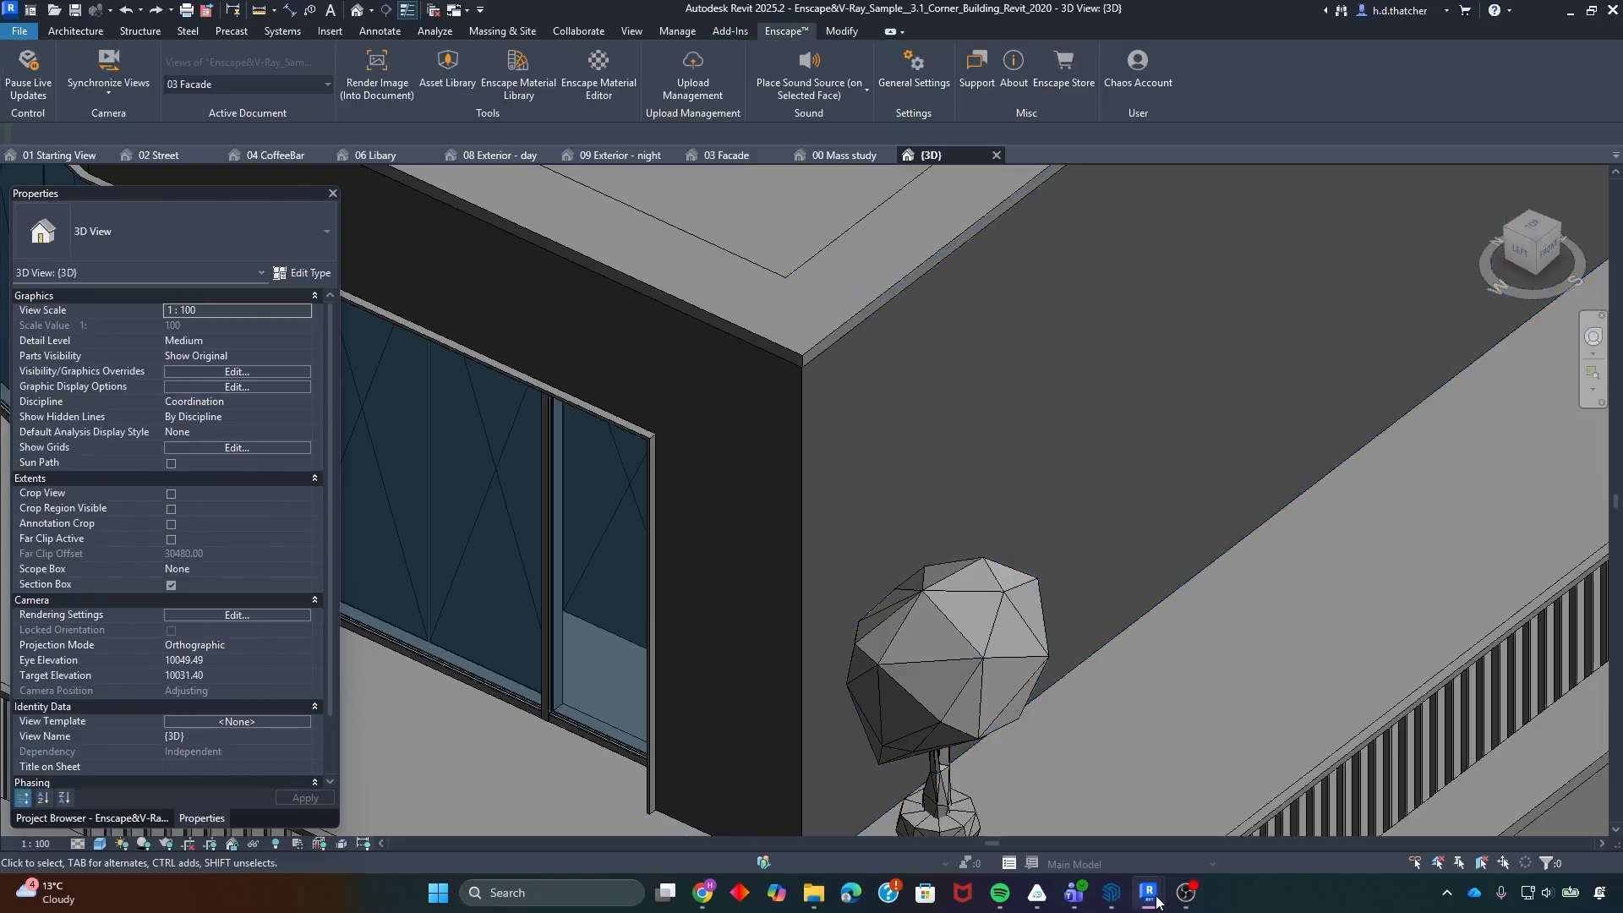
pyautogui.moveTo(1151, 896)
pyautogui.click(1204, 805)
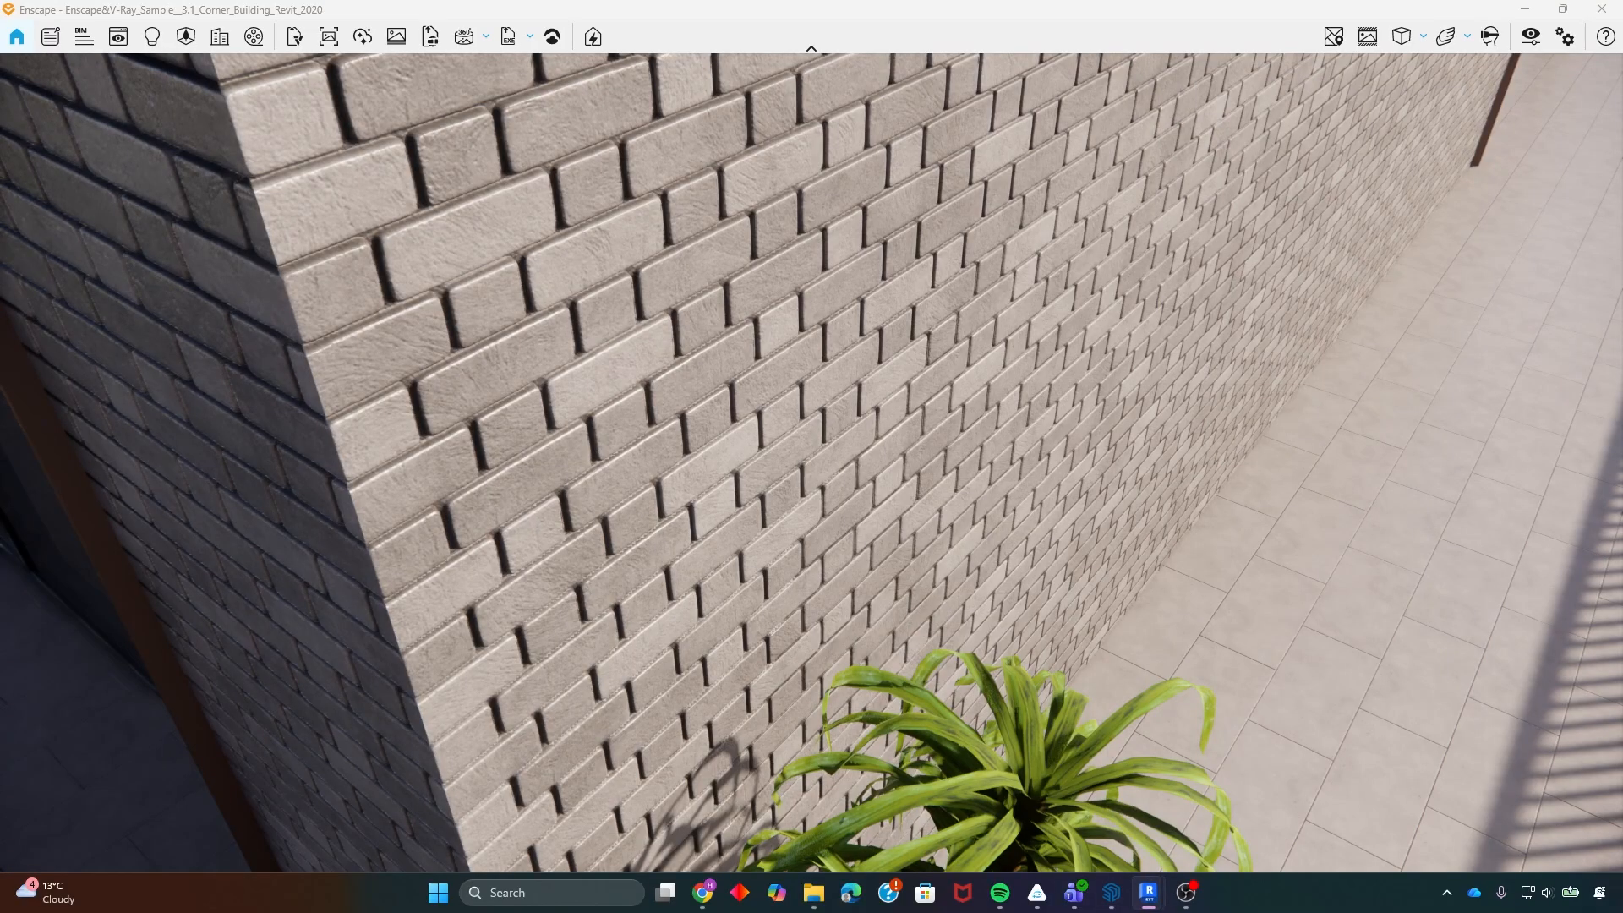
pyautogui.moveTo(367, 545); pyautogui.dragTo(528, 516, button='middle')
pyautogui.scroll(-2, 665, 523)
pyautogui.scroll(2, 724, 496)
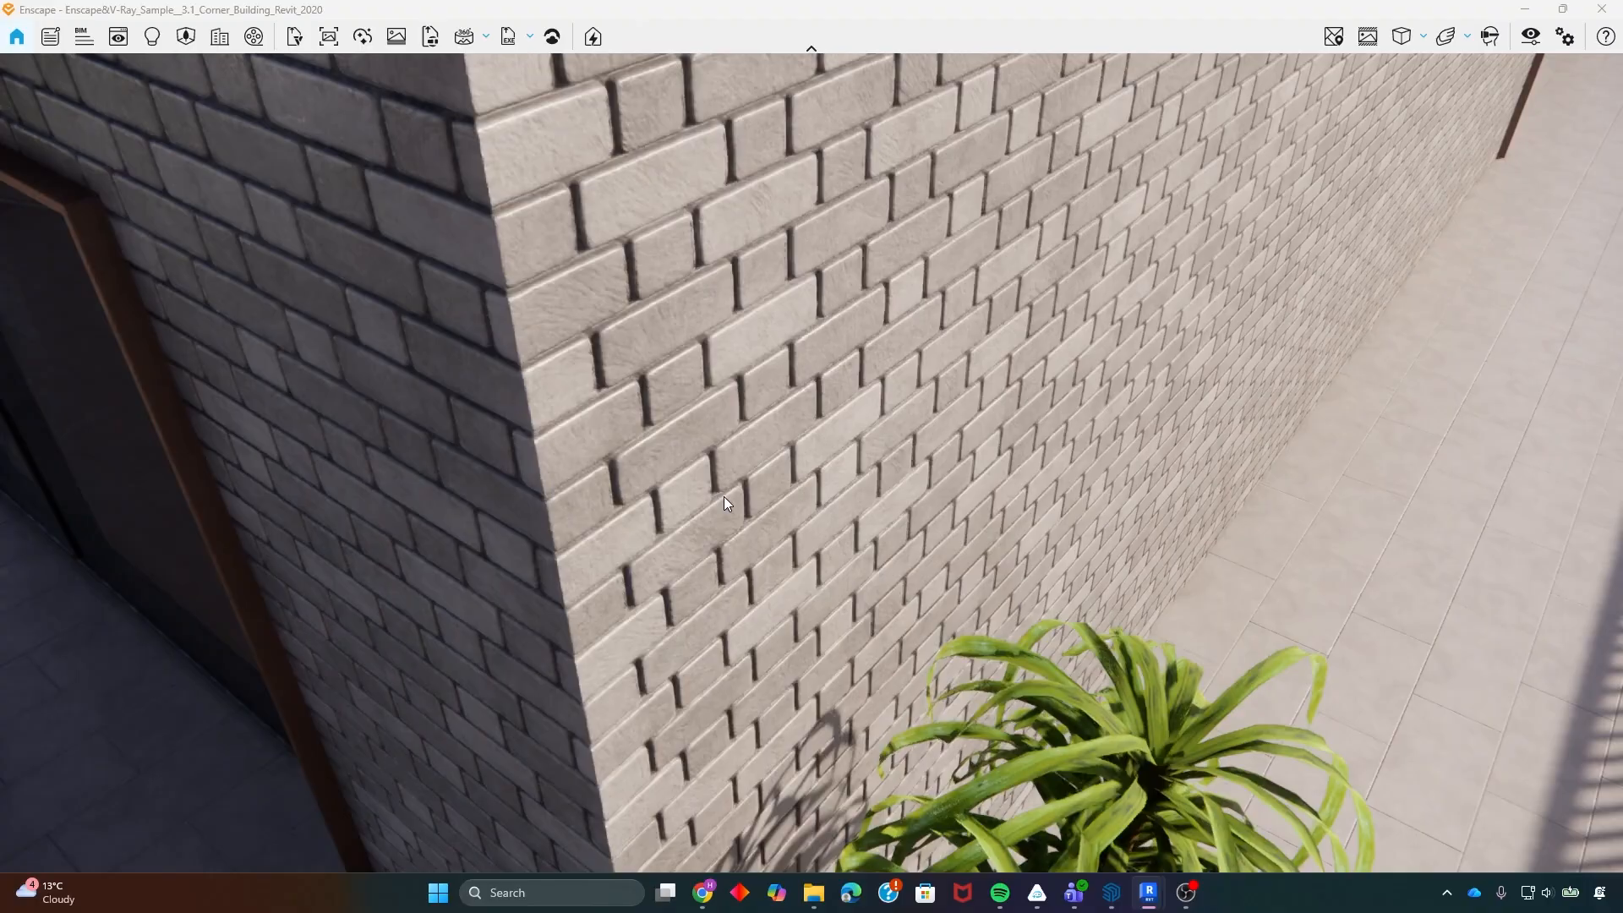
pyautogui.scroll(2, 724, 495)
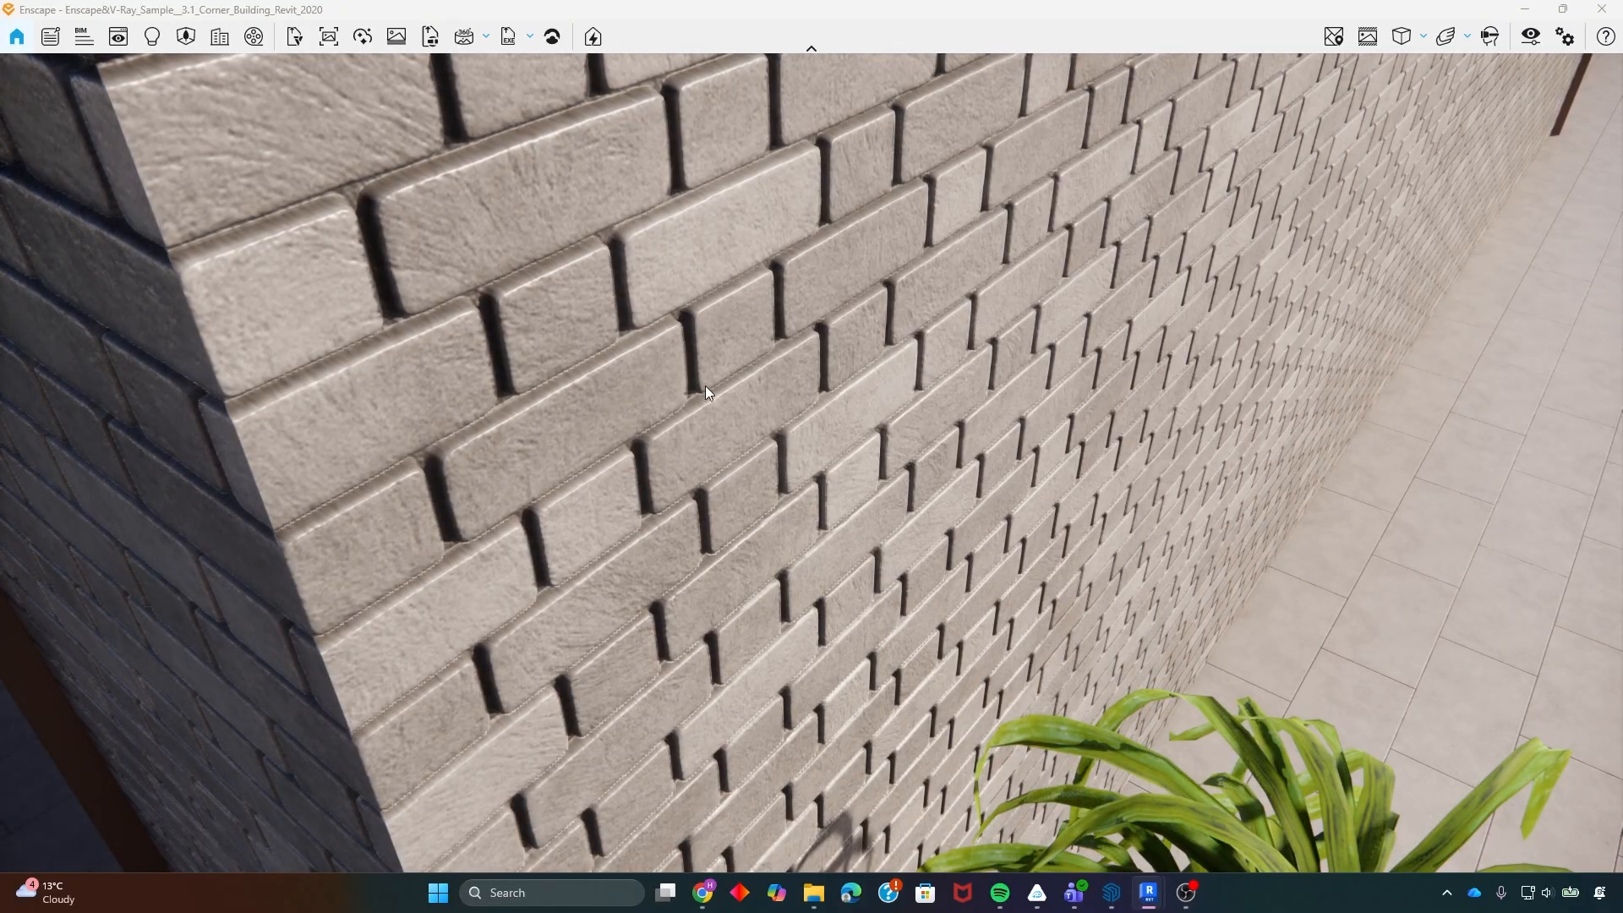
pyautogui.moveTo(1143, 898)
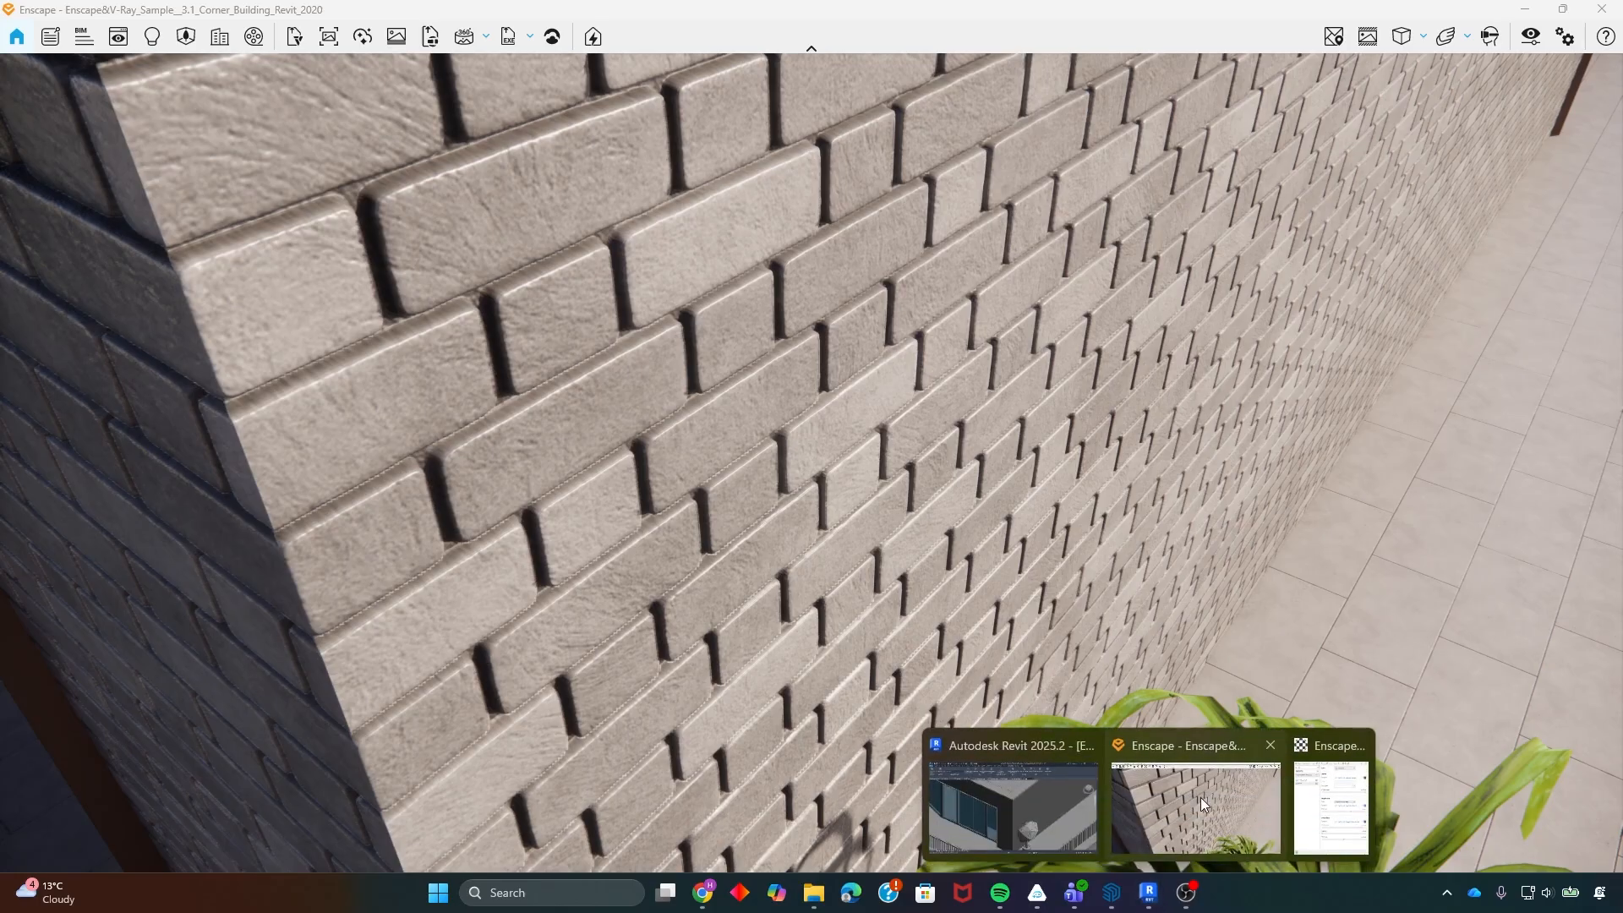
pyautogui.click(1006, 808)
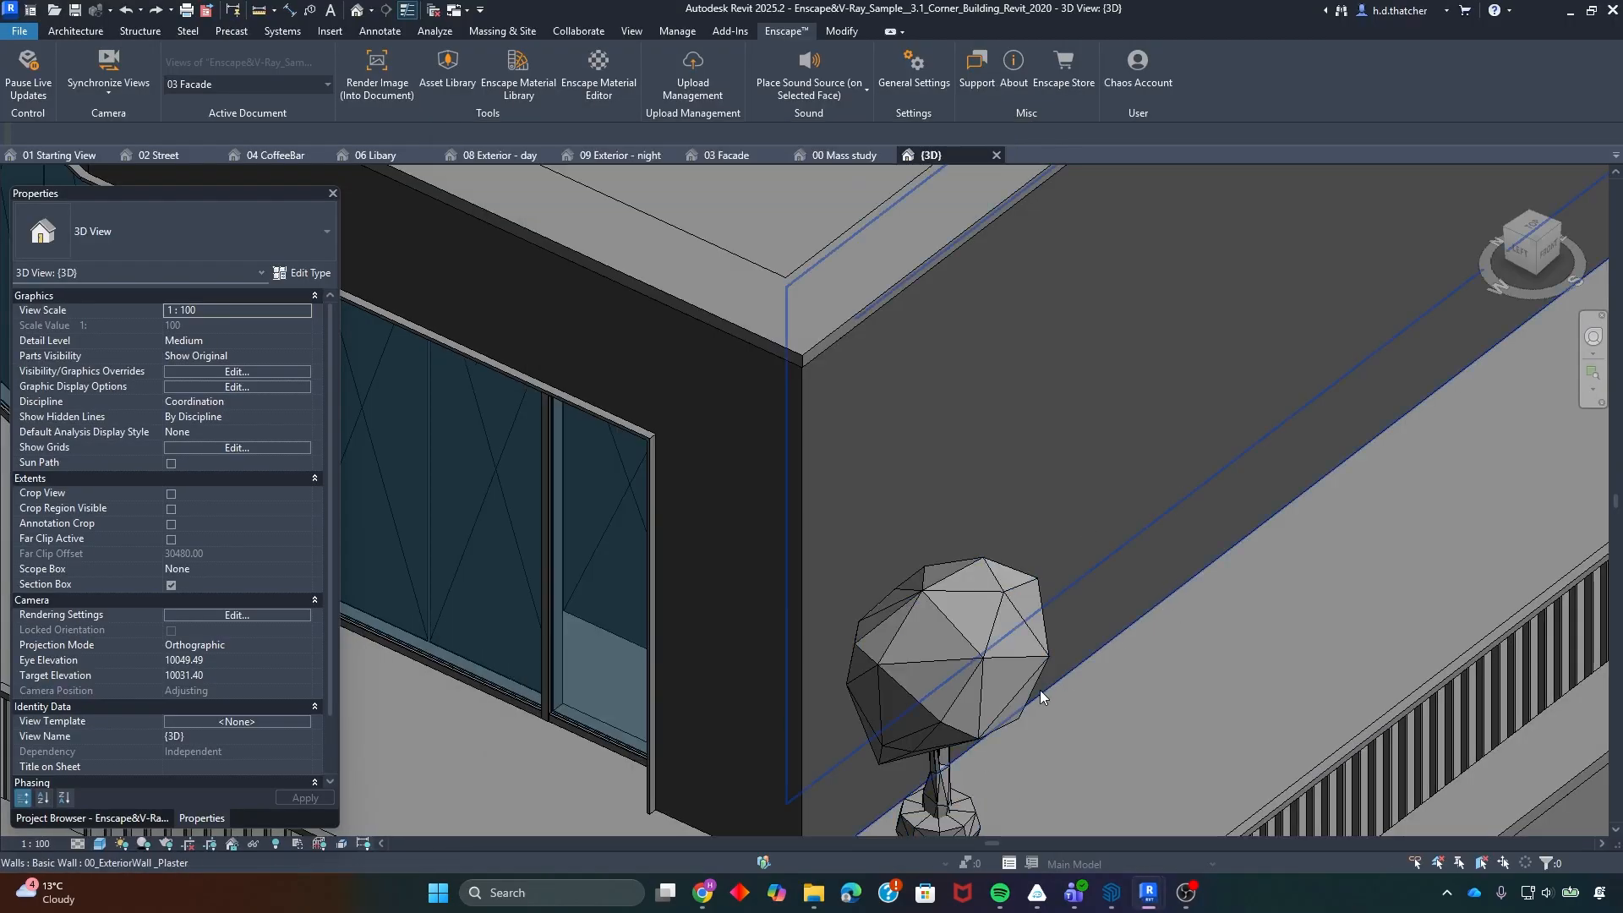
pyautogui.moveTo(1148, 892)
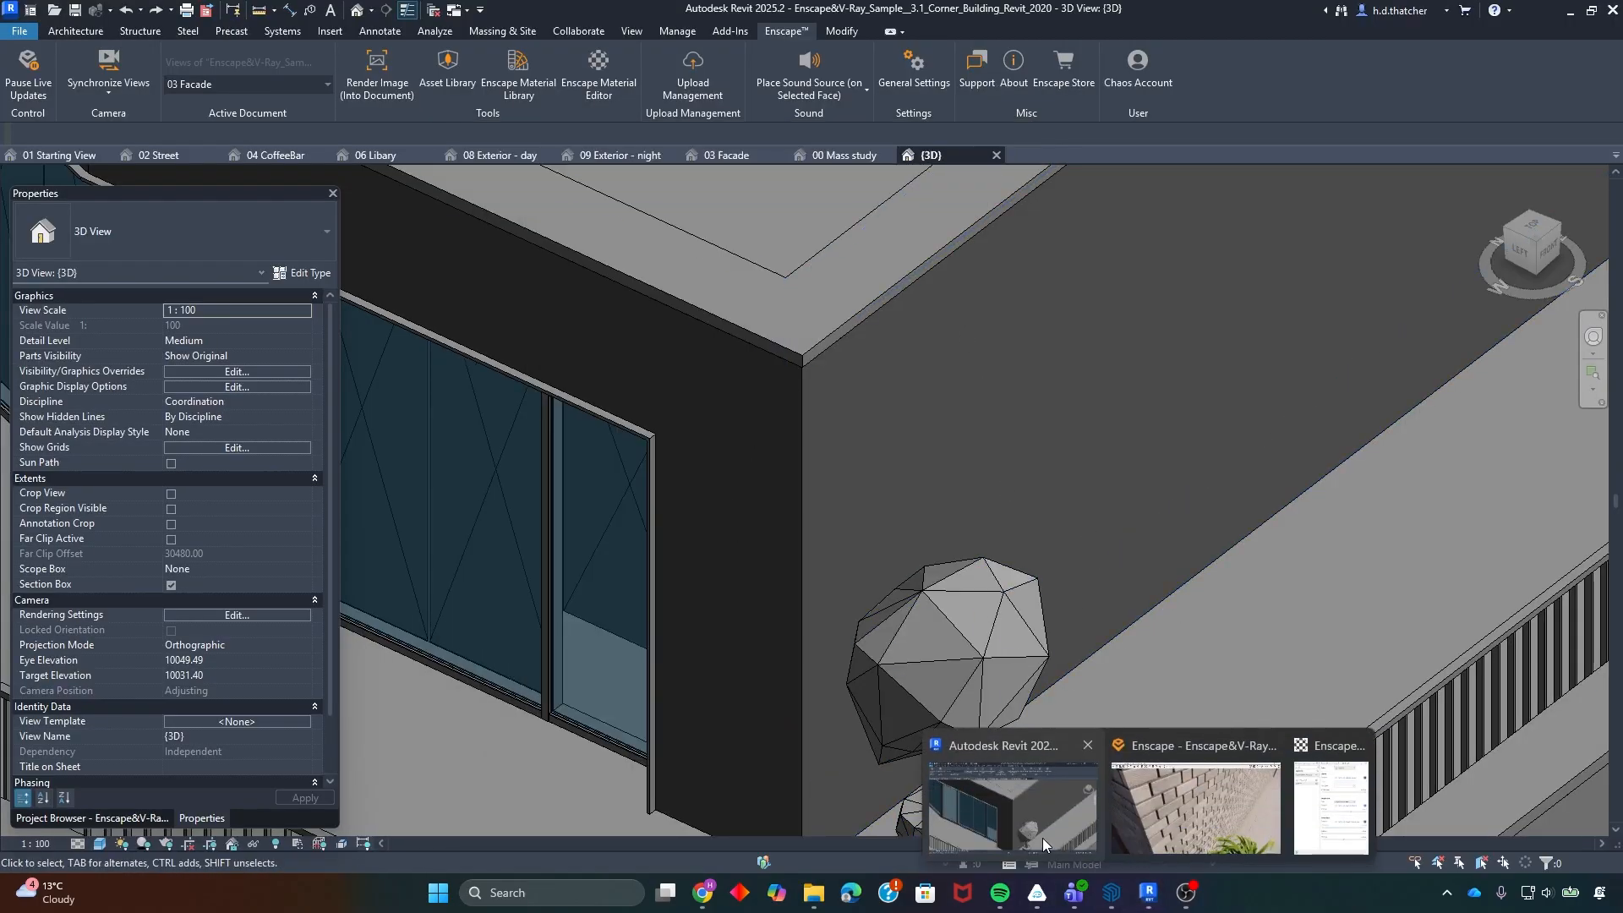
pyautogui.click(1169, 798)
pyautogui.scroll(-3, 549, 436)
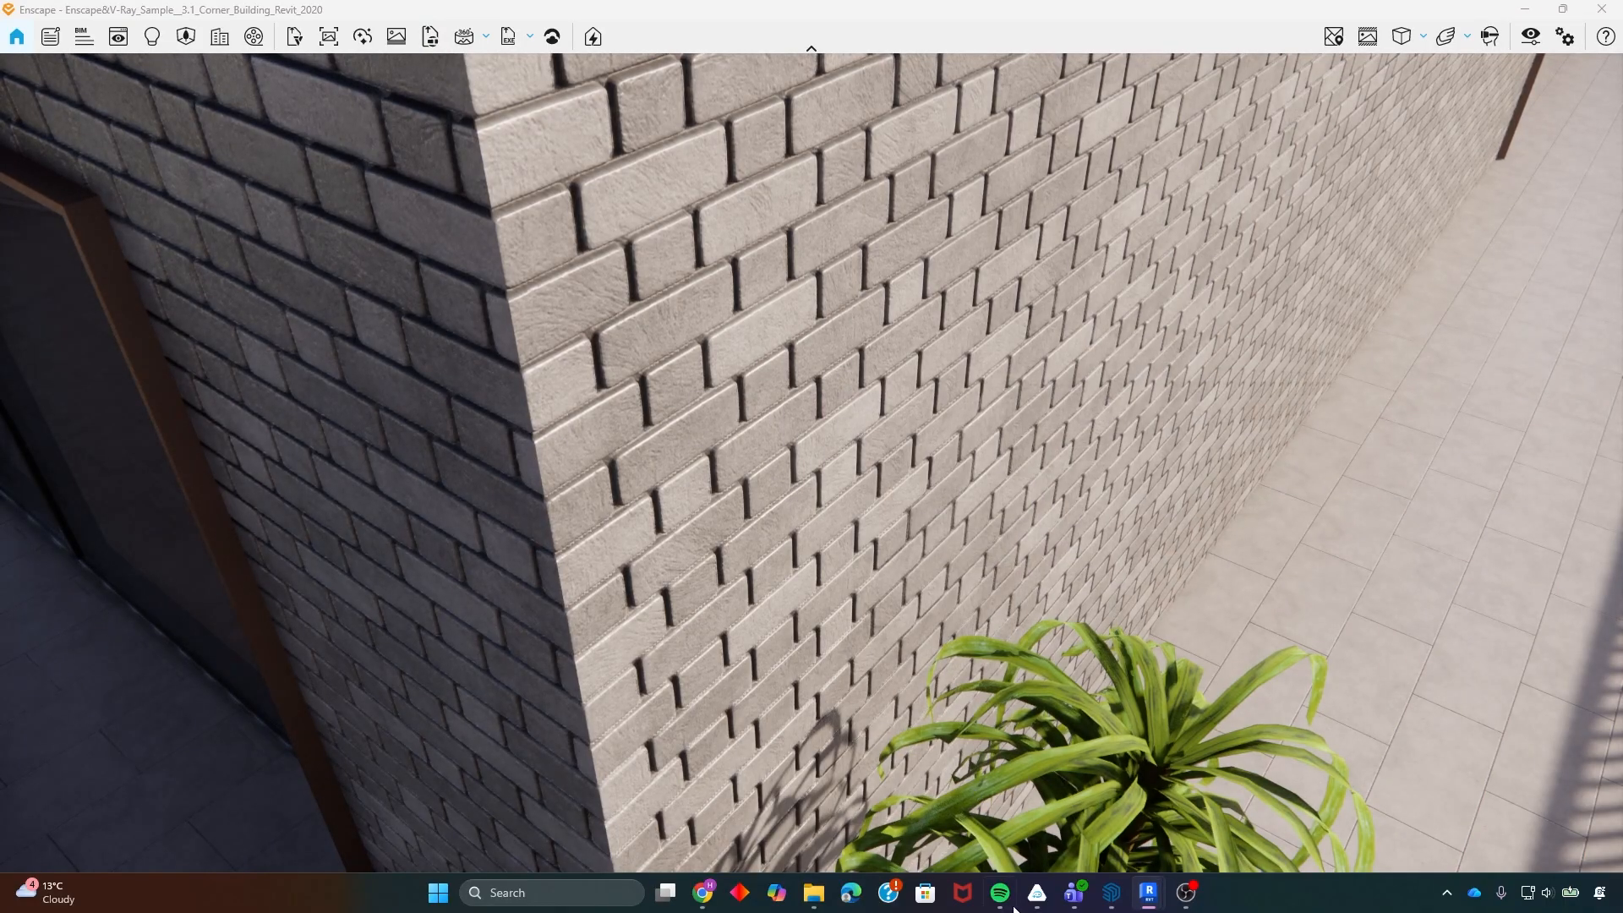
# - Return to Revit, bring back the Enscape Material Editor and review the height map type options of Brick 03
pyautogui.moveTo(1148, 895)
pyautogui.click(1150, 898)
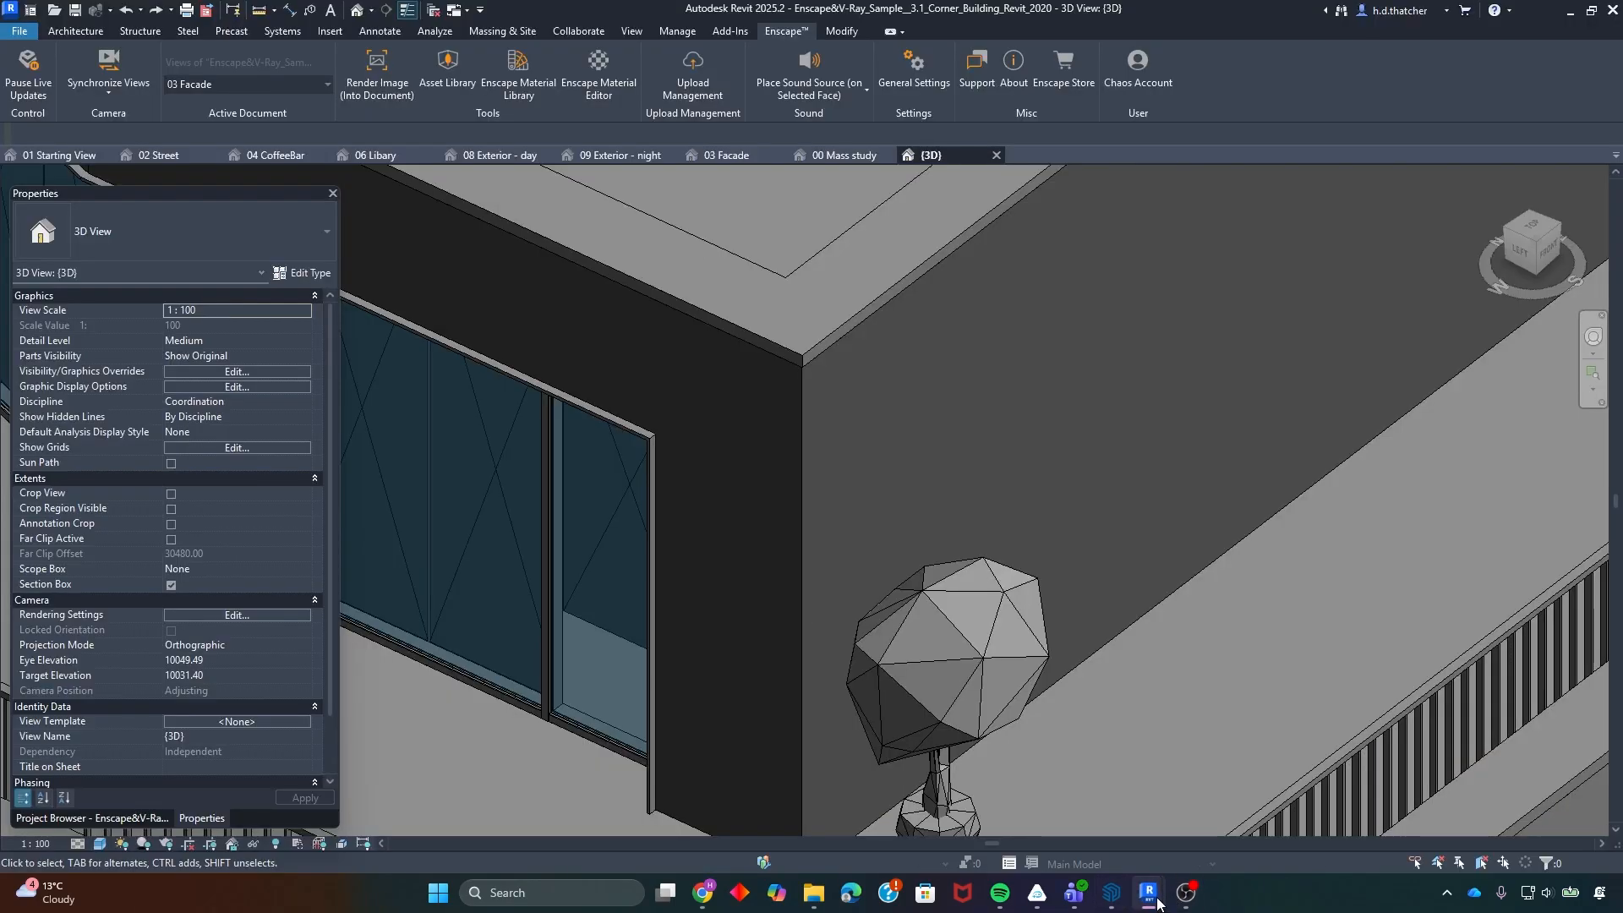
pyautogui.moveTo(1150, 895)
pyautogui.click(1308, 818)
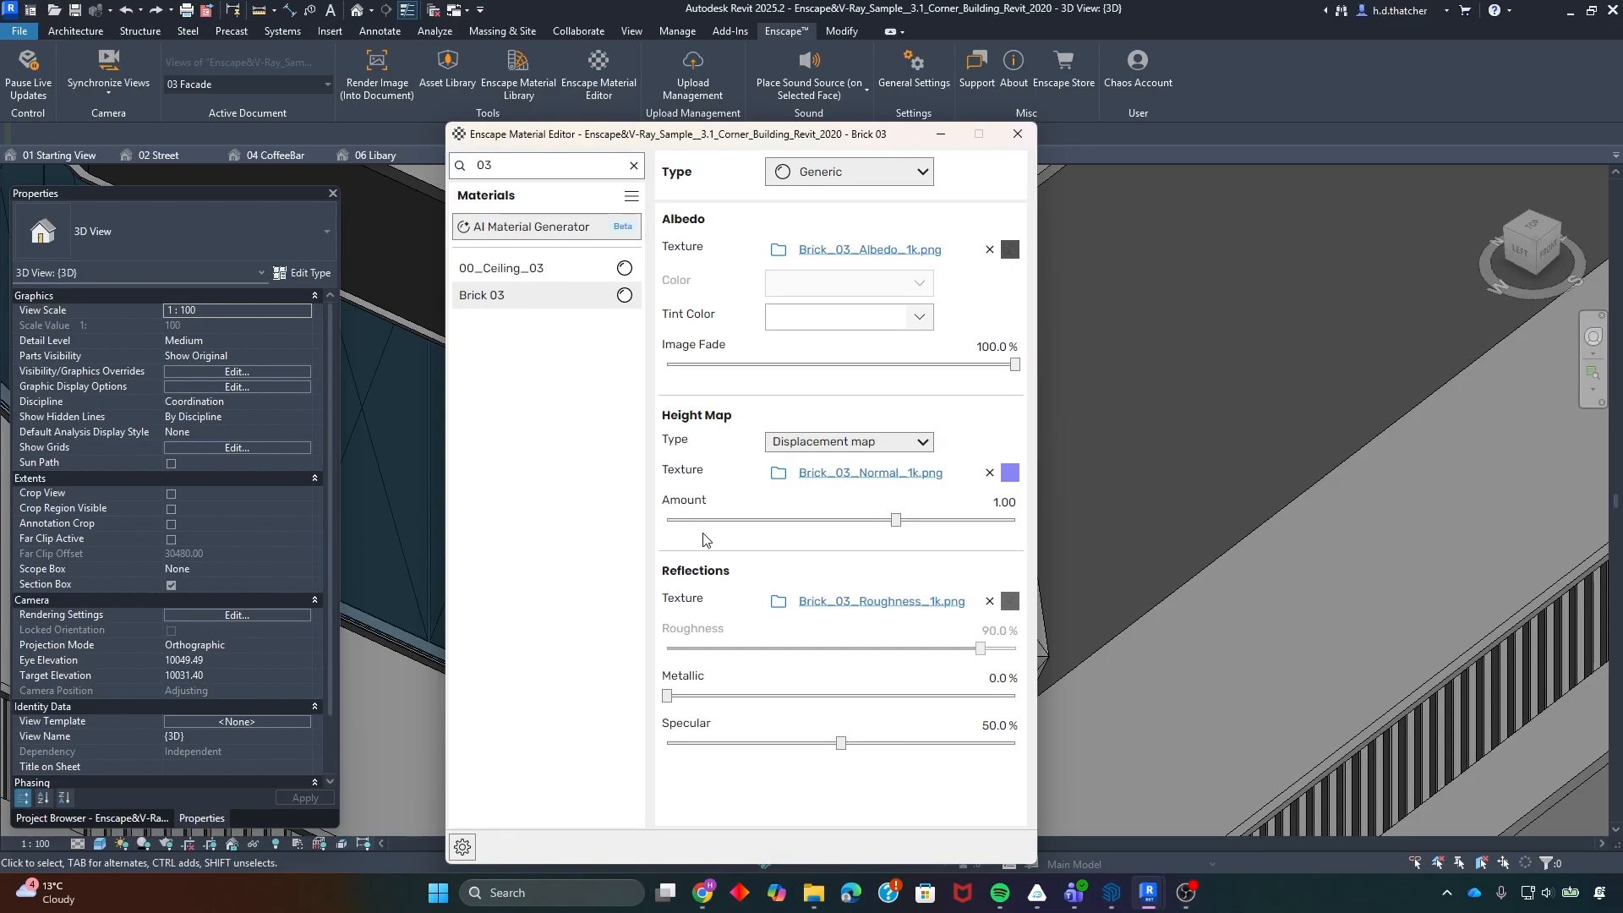
pyautogui.click(833, 444)
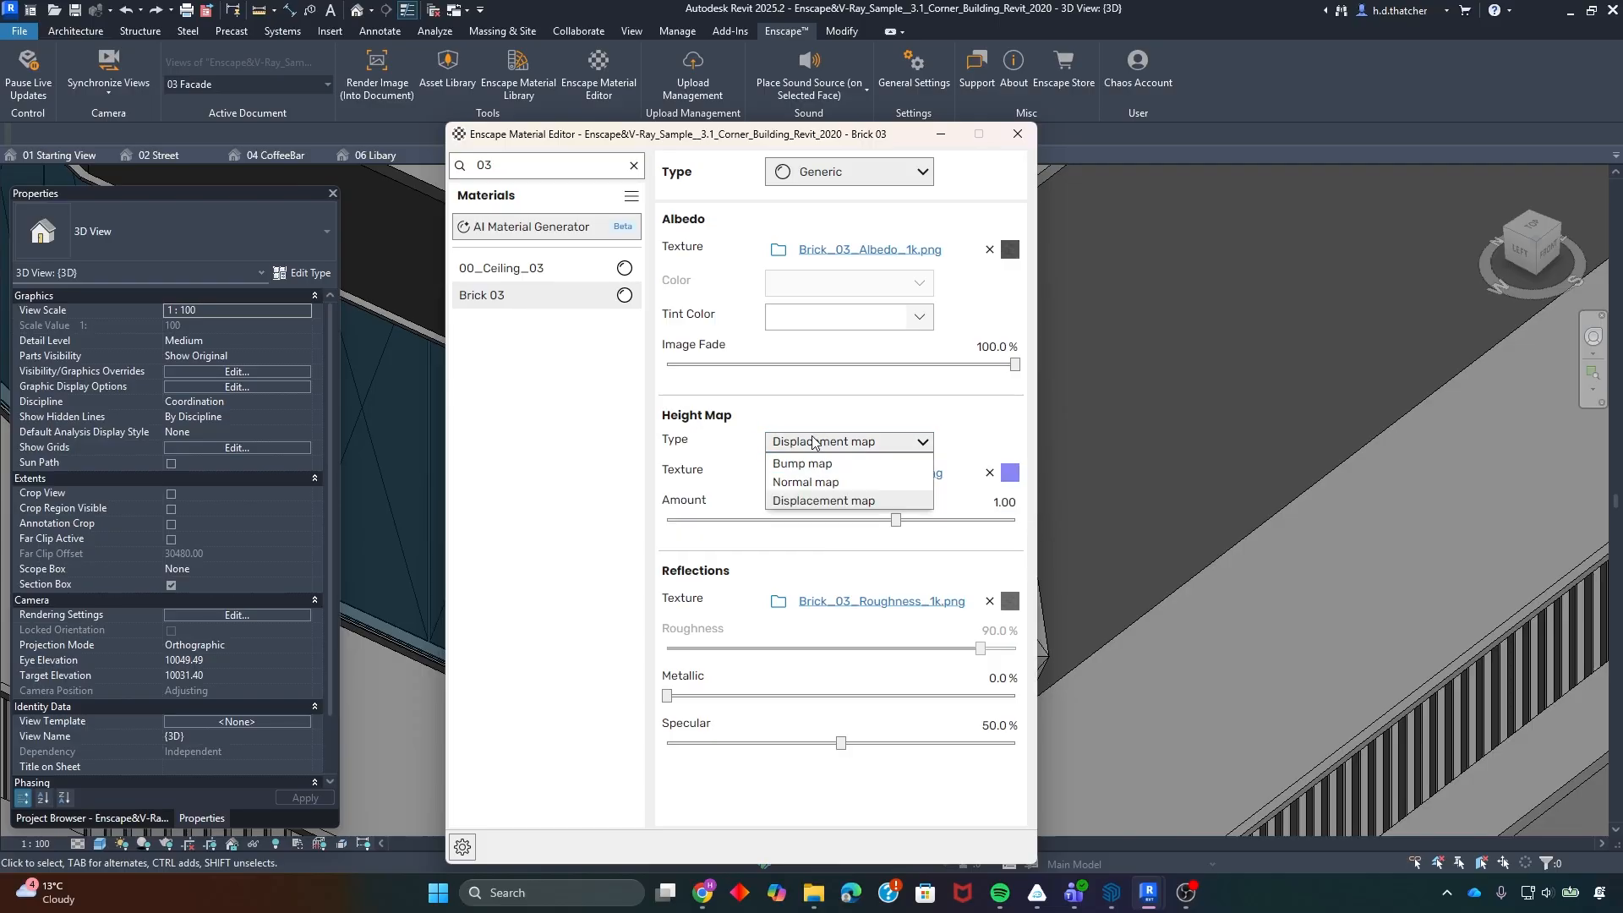
pyautogui.click(811, 416)
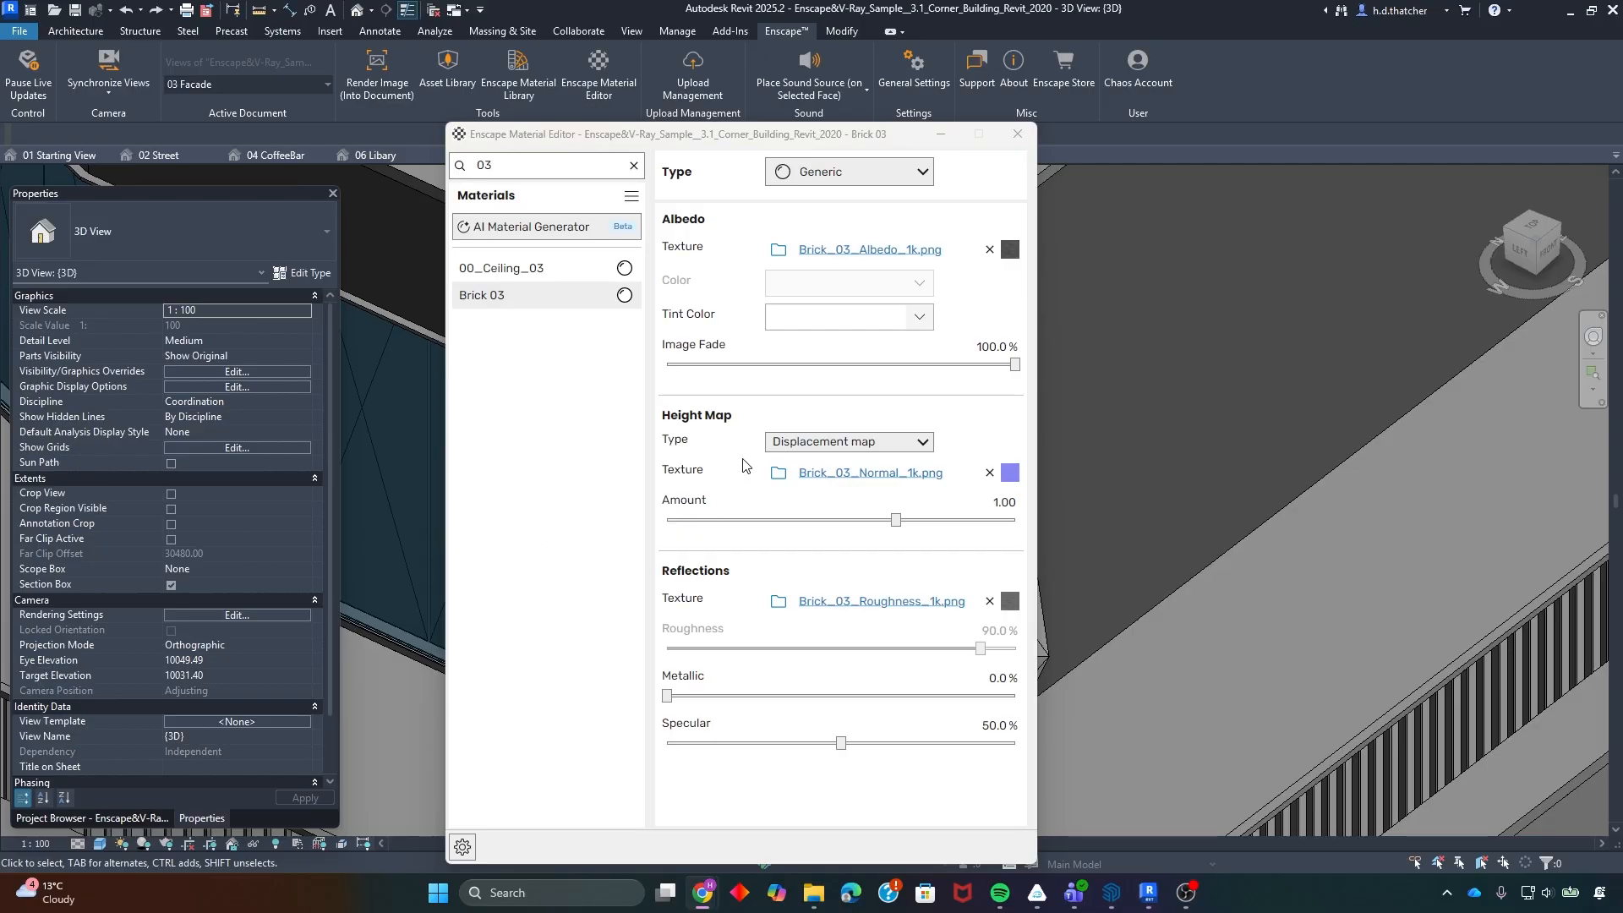
pyautogui.click(824, 443)
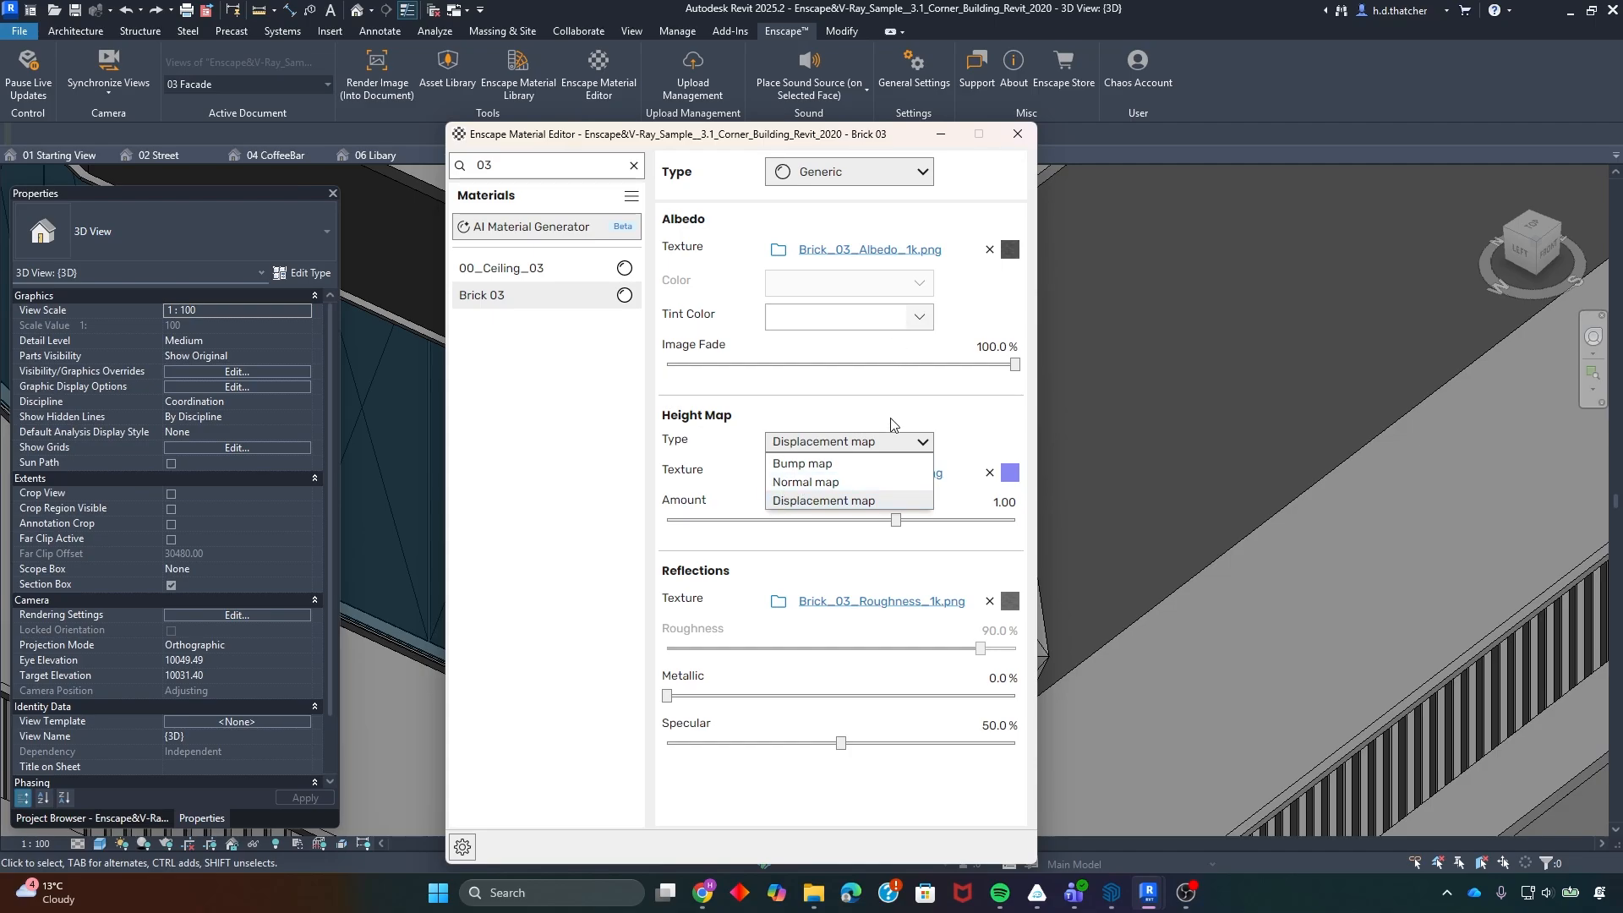
# - Preview Brick 03's height map texture Brick_03_Normal_1k.png and go back to the material's main settings
pyautogui.click(1010, 472)
pyautogui.click(1009, 472)
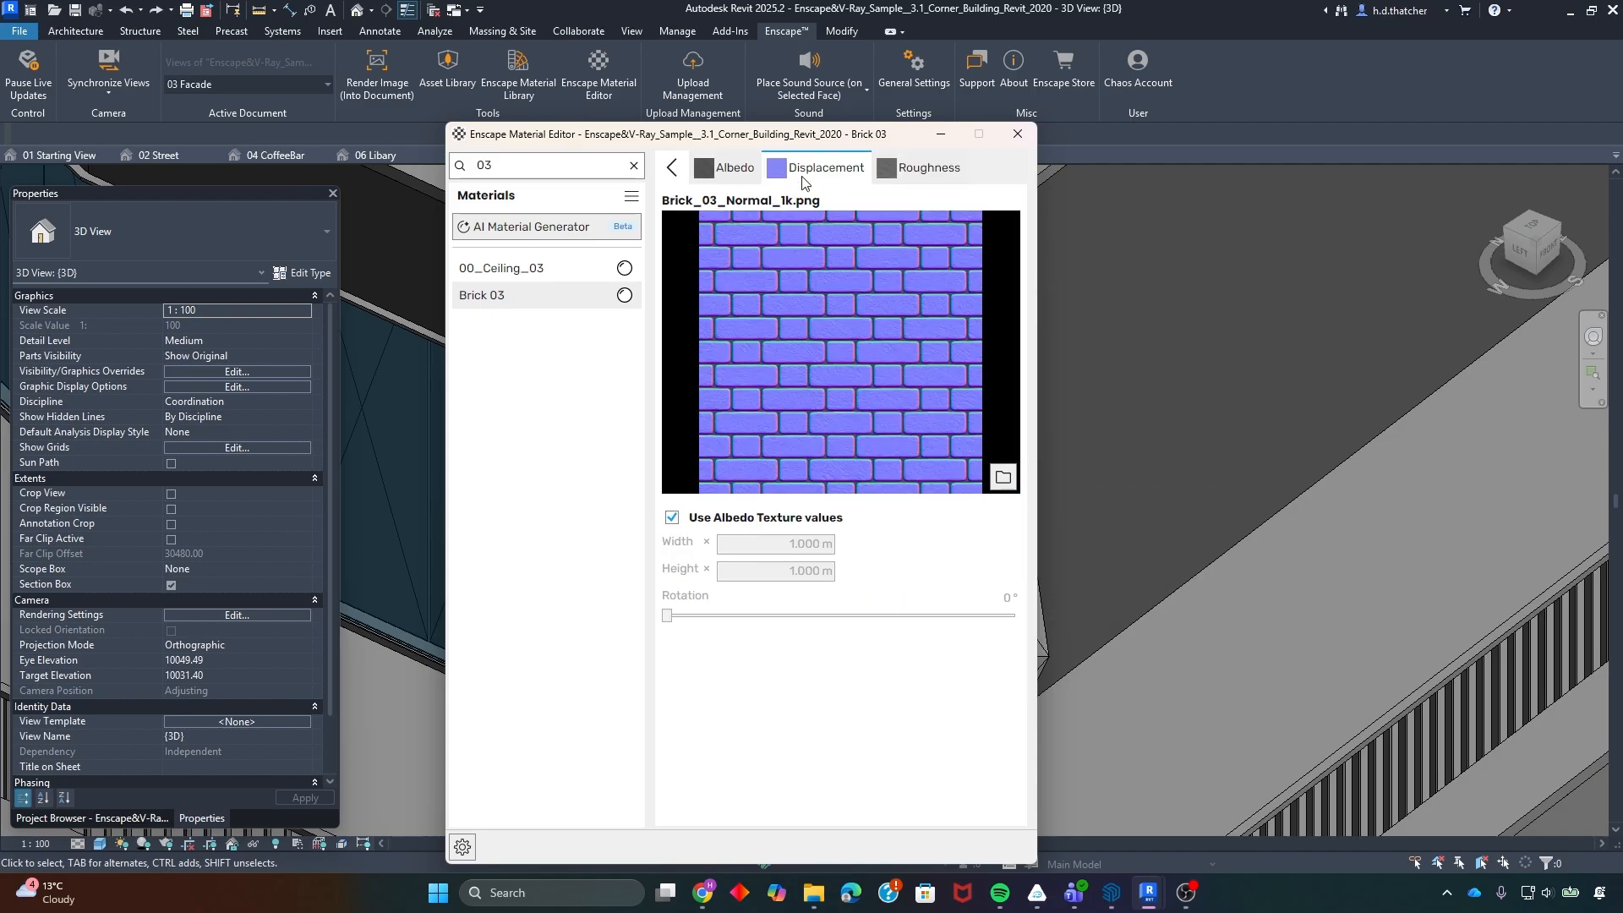
pyautogui.click(669, 171)
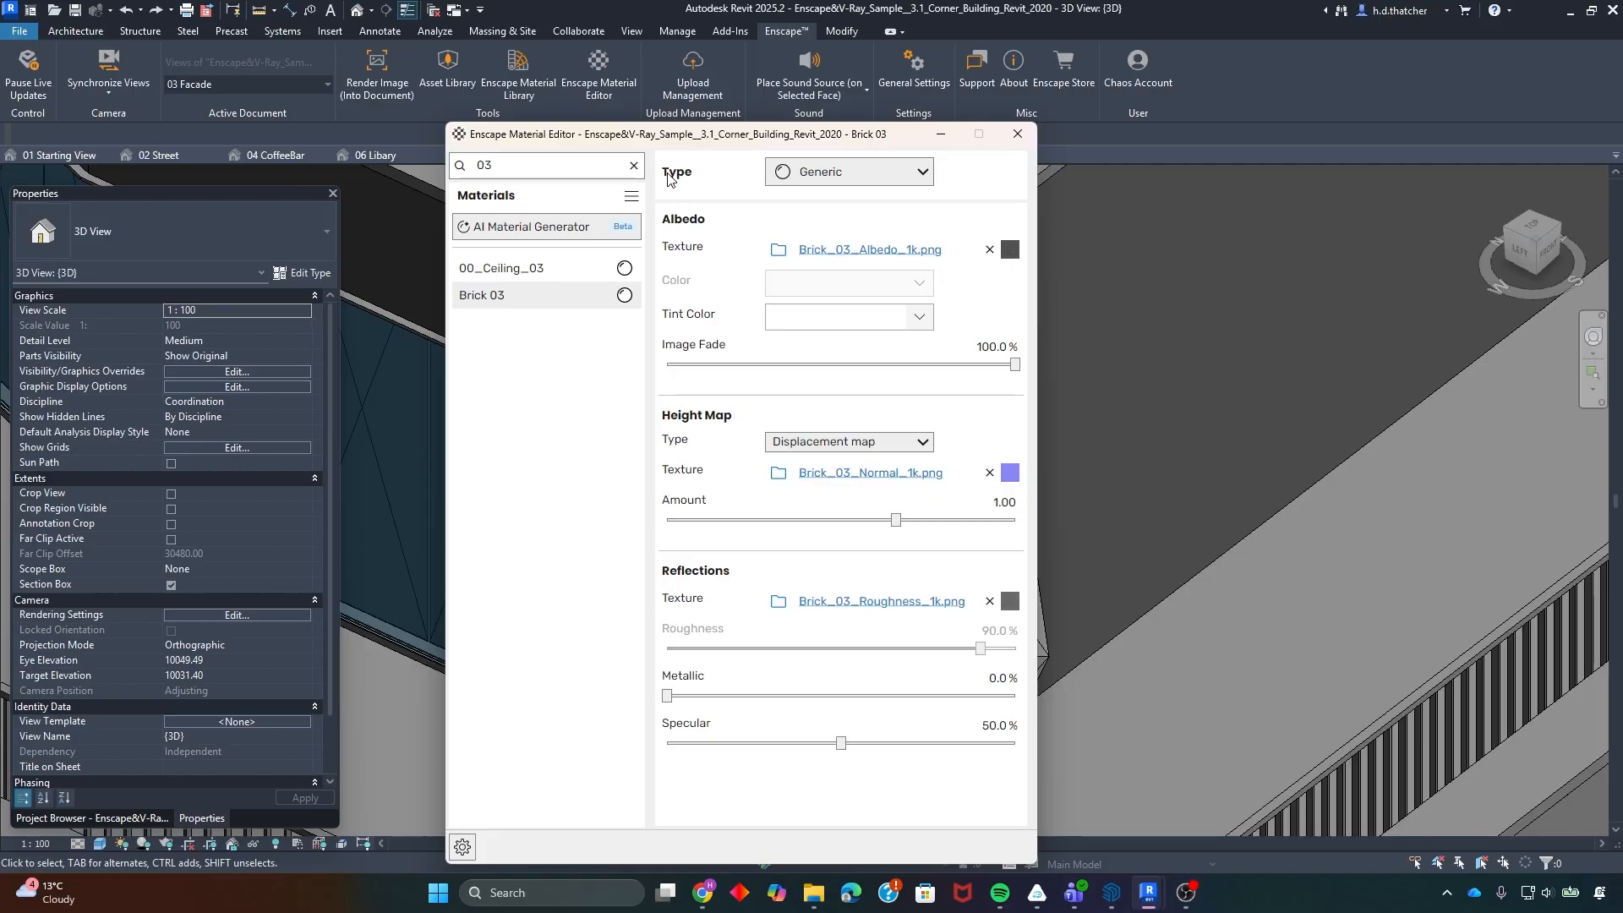
pyautogui.click(861, 475)
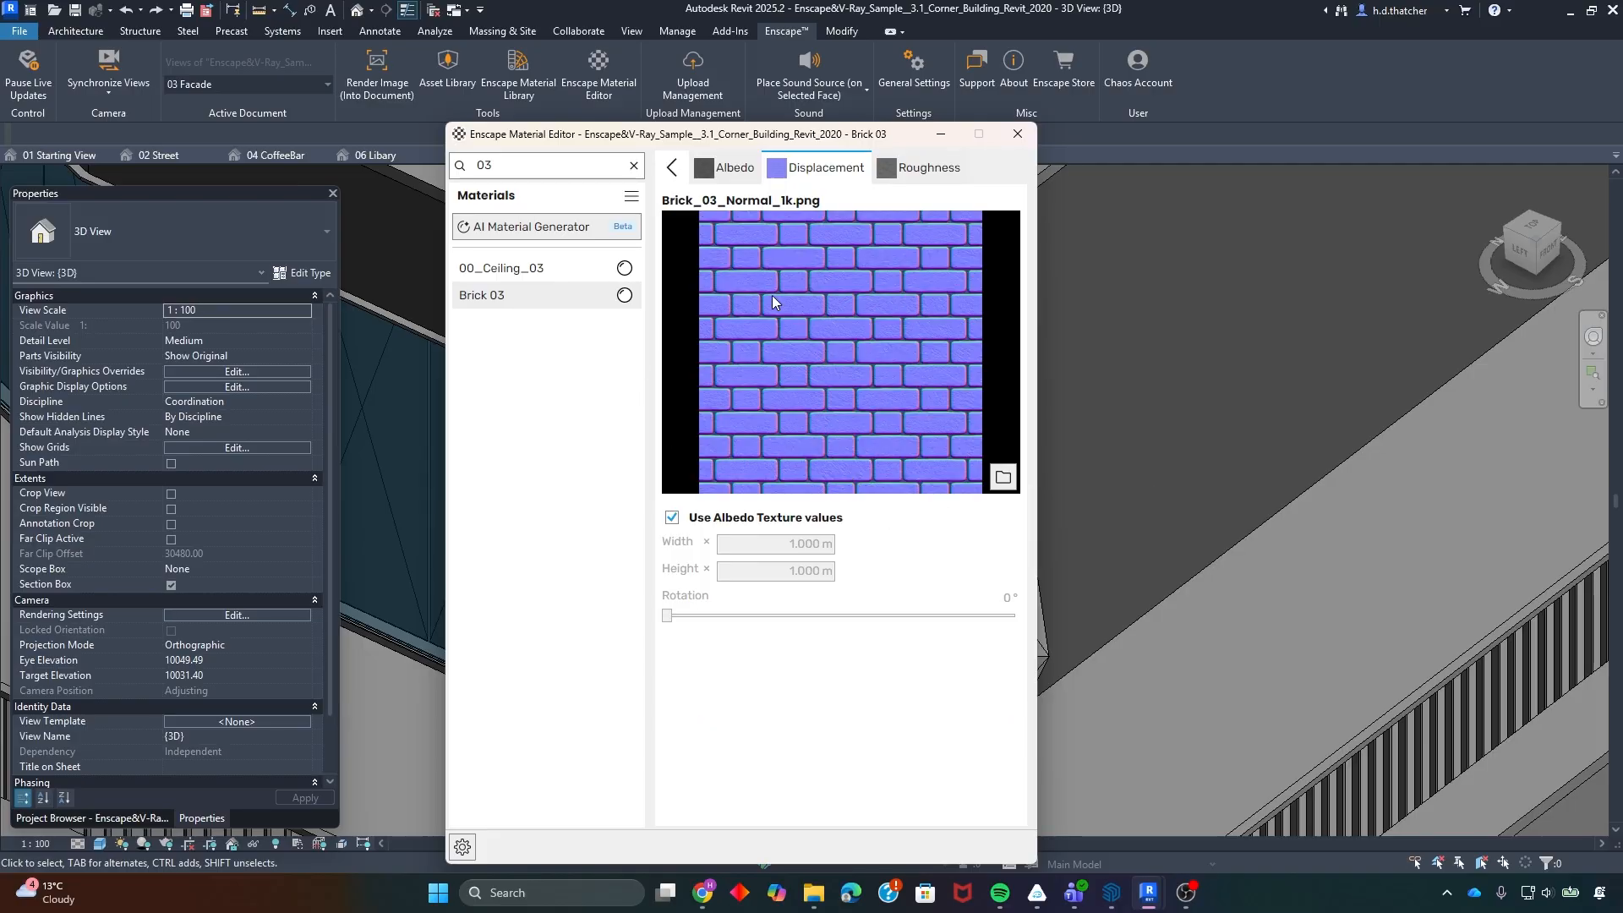
pyautogui.click(672, 167)
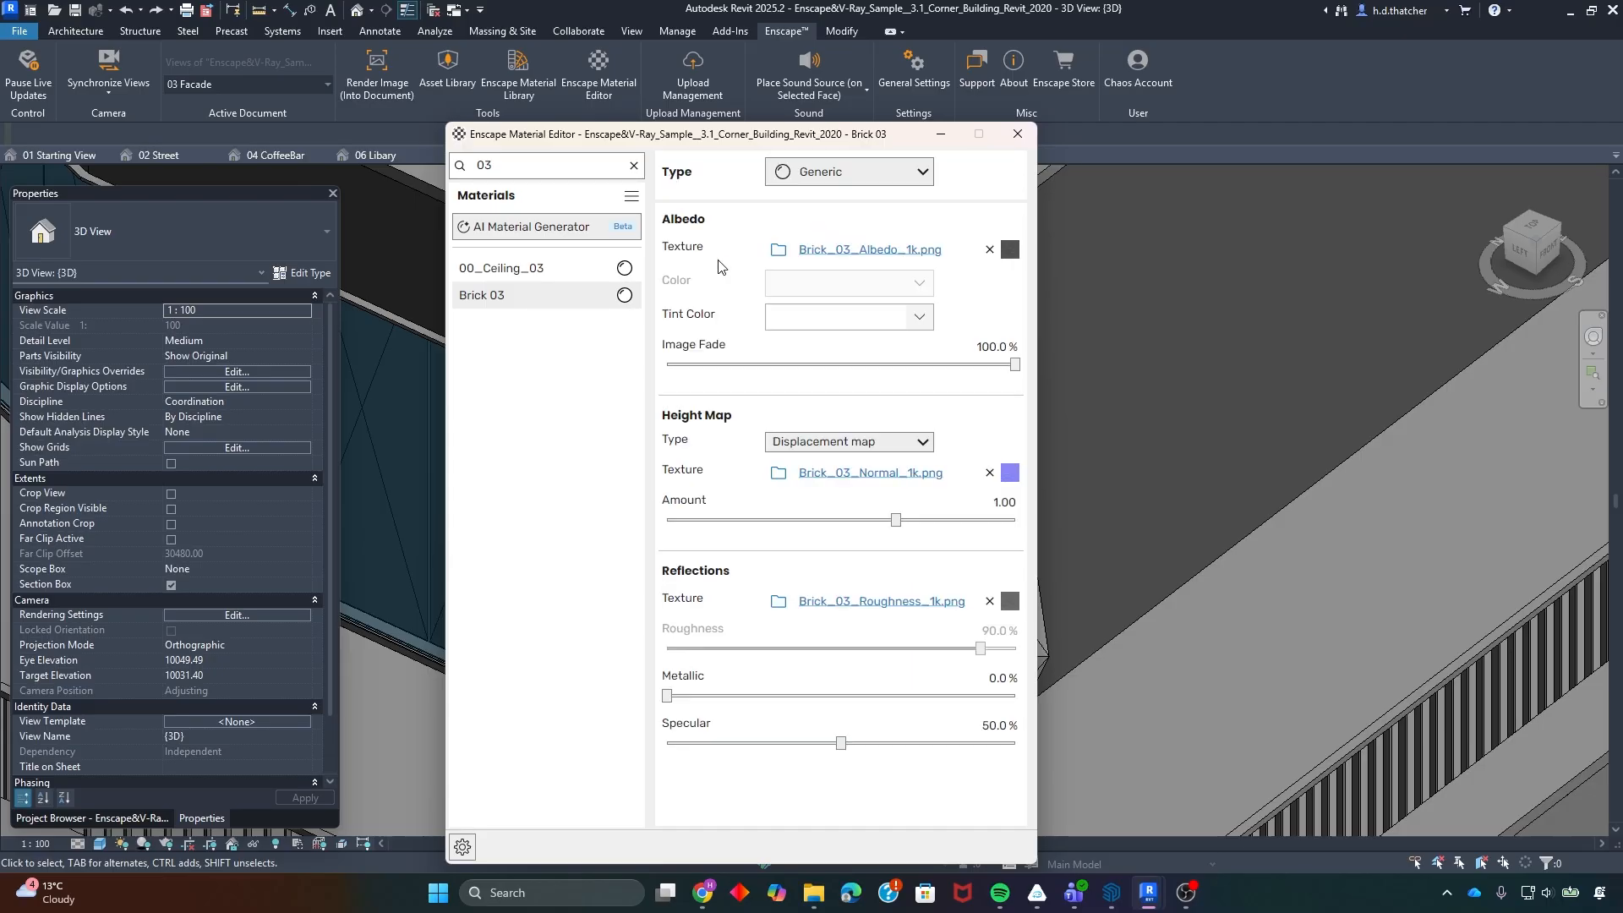
# - Browse the image folders of Brick 03's height map and albedo textures, closing each without choosing a file
pyautogui.click(778, 476)
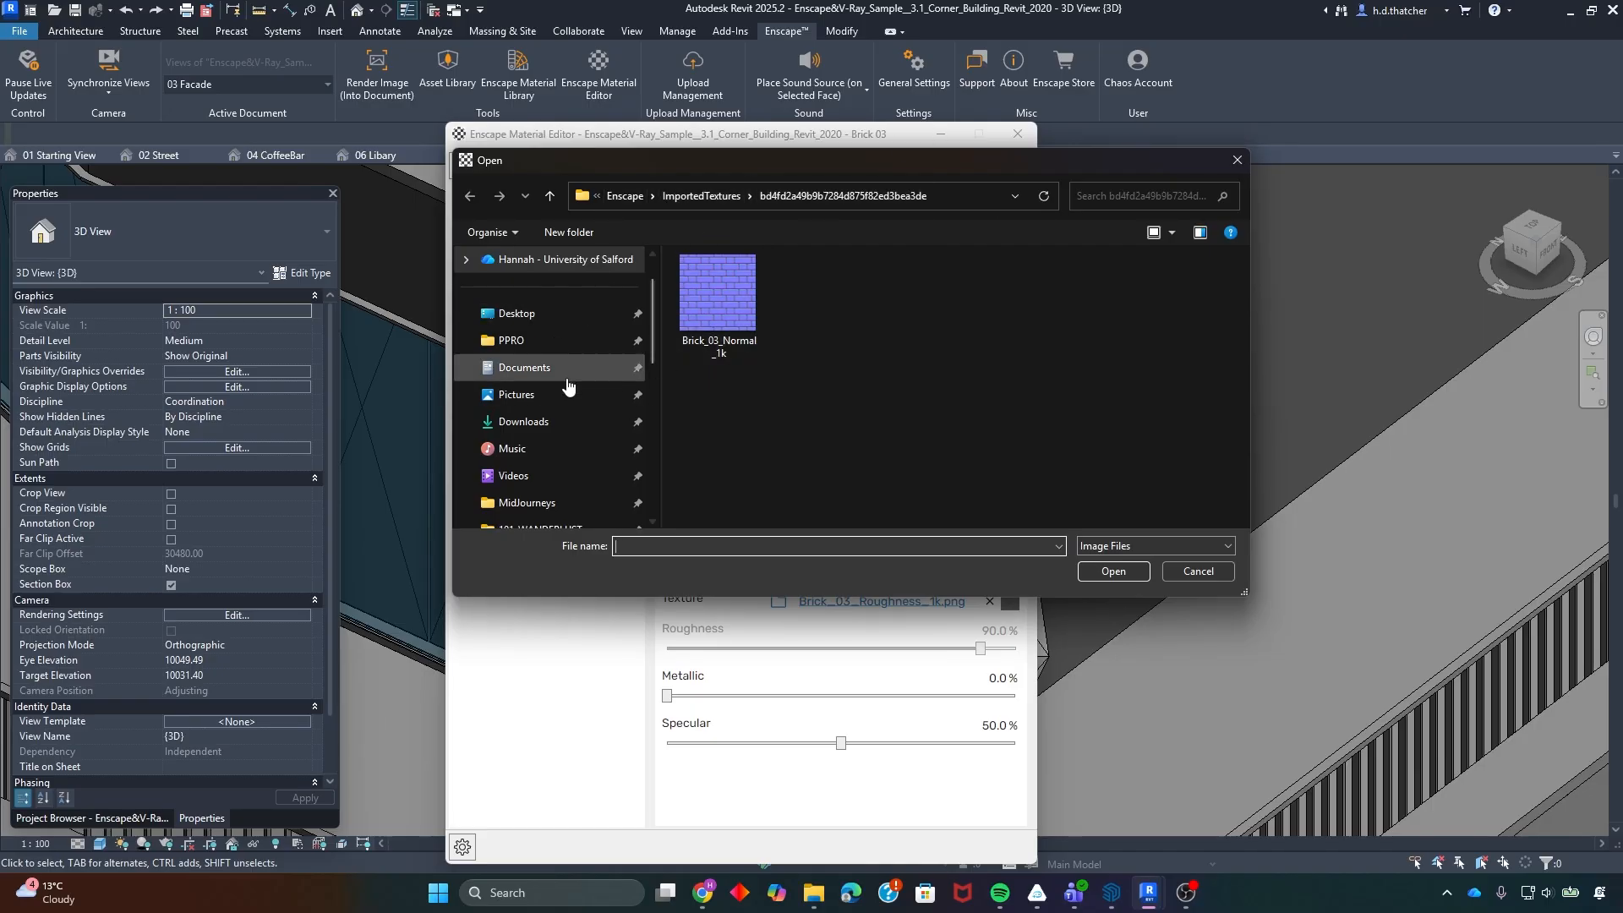
pyautogui.click(1245, 163)
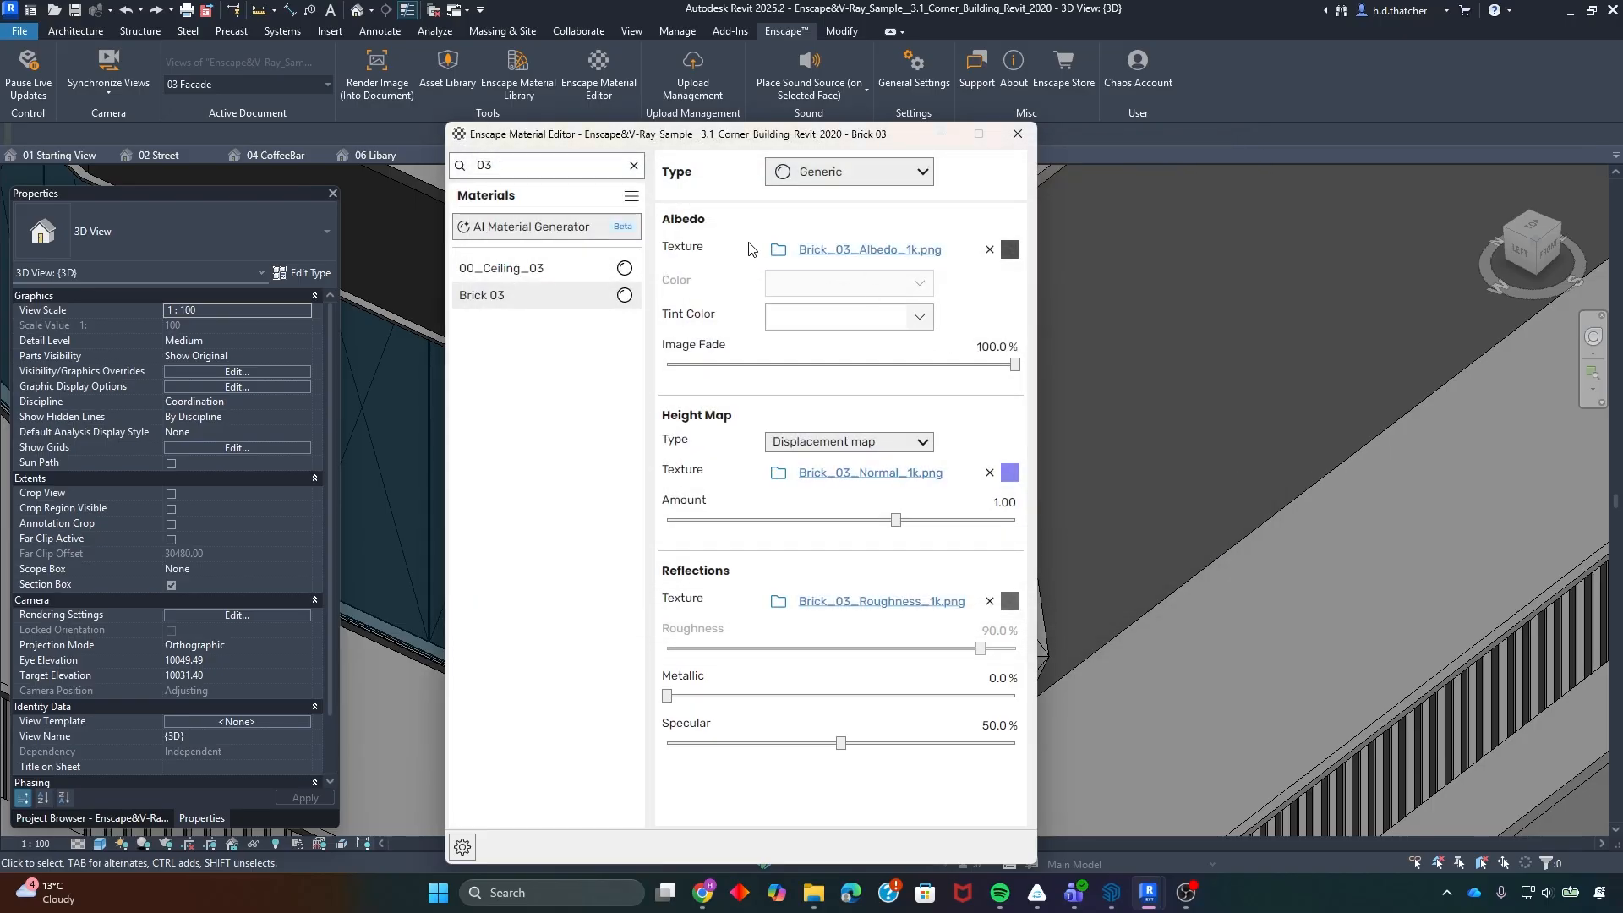
pyautogui.click(777, 247)
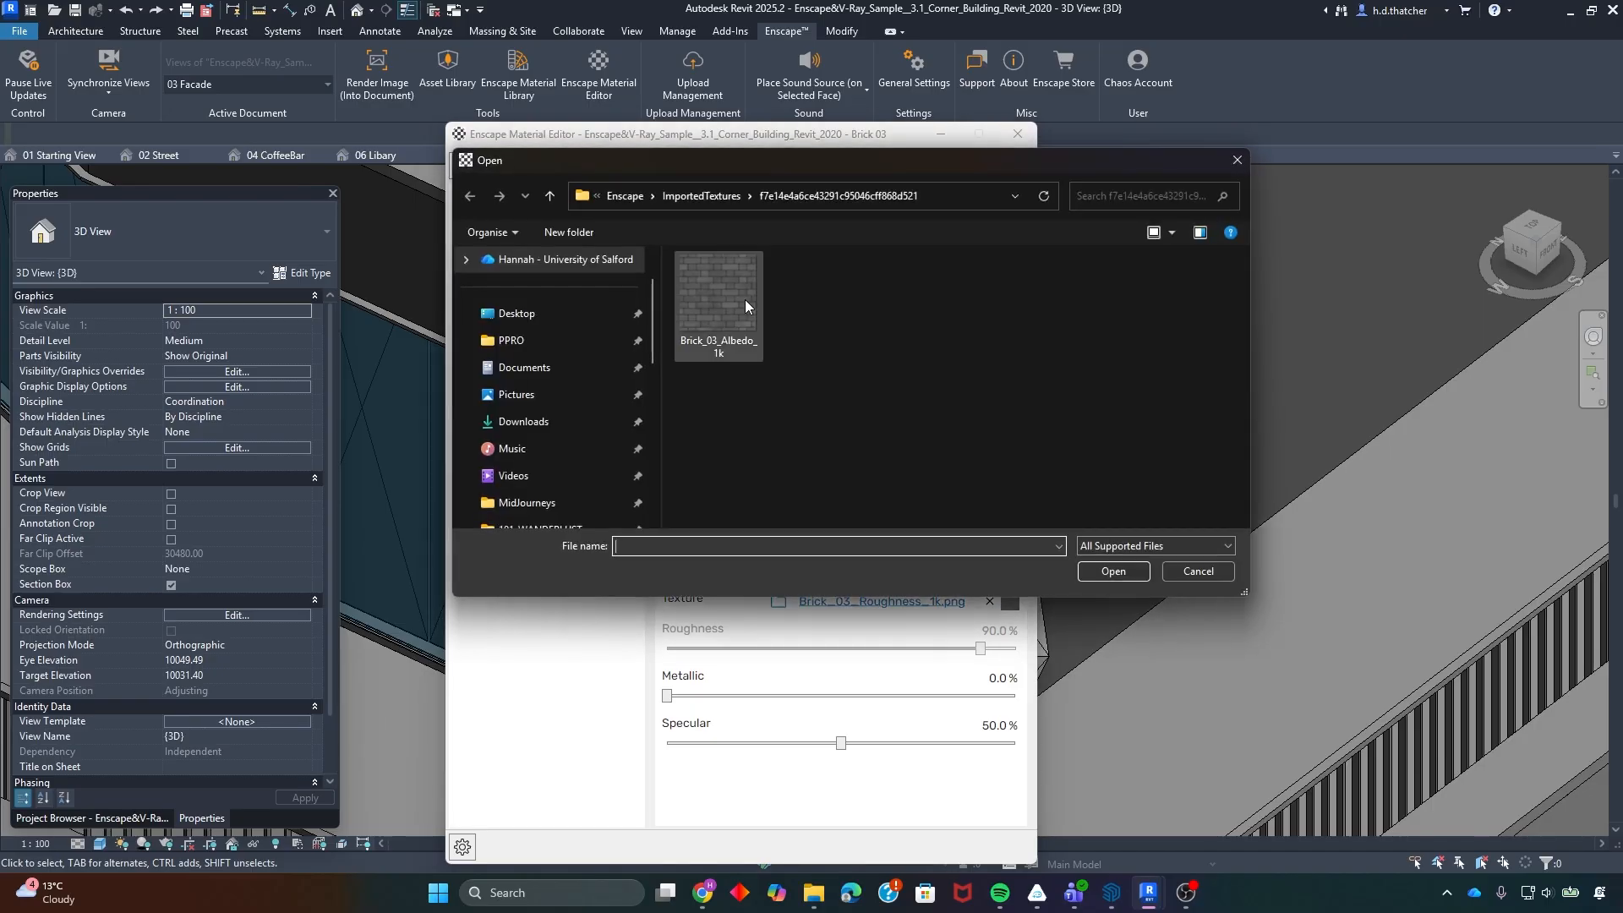
pyautogui.click(1246, 159)
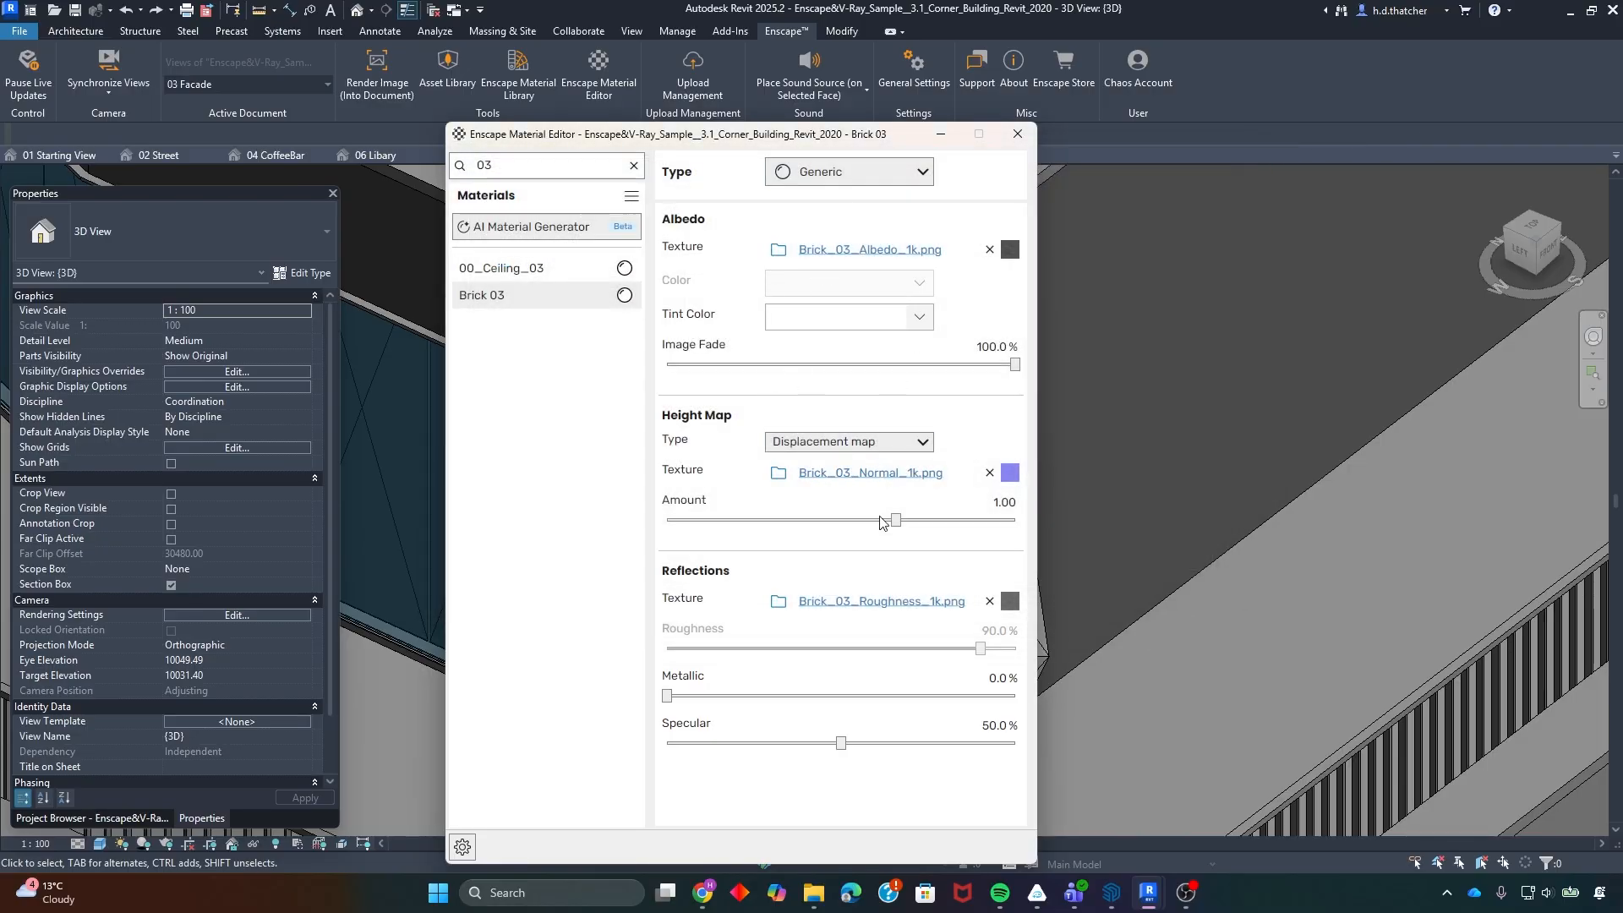
# - Look again at Brick 03's displacement texture and the available height map types without changing the selection
pyautogui.click(872, 474)
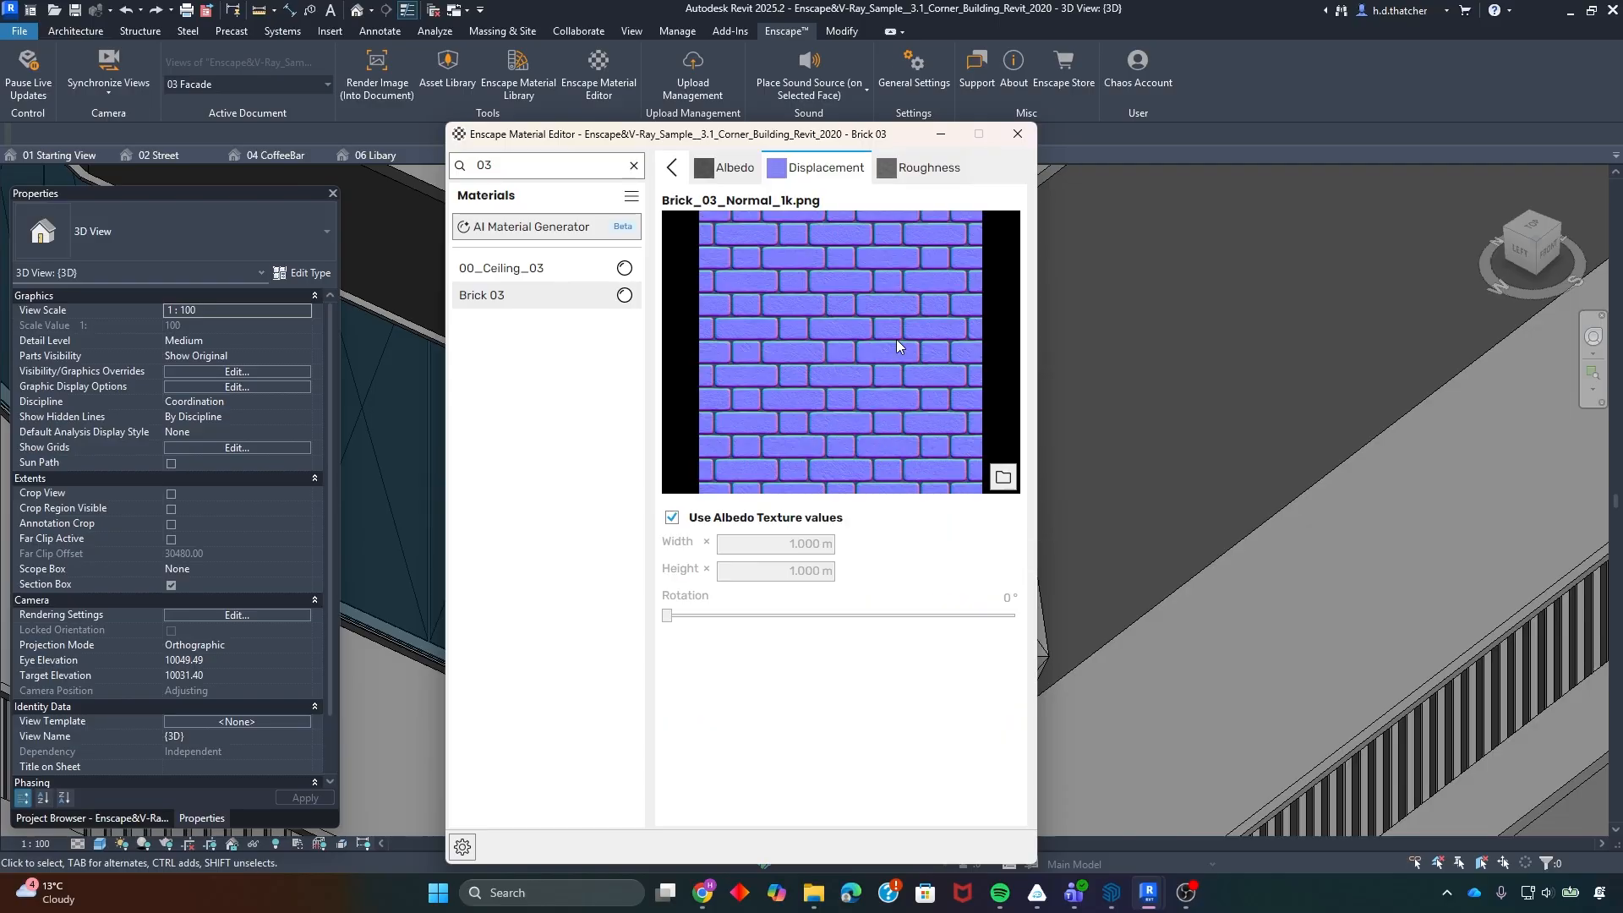
pyautogui.click(674, 171)
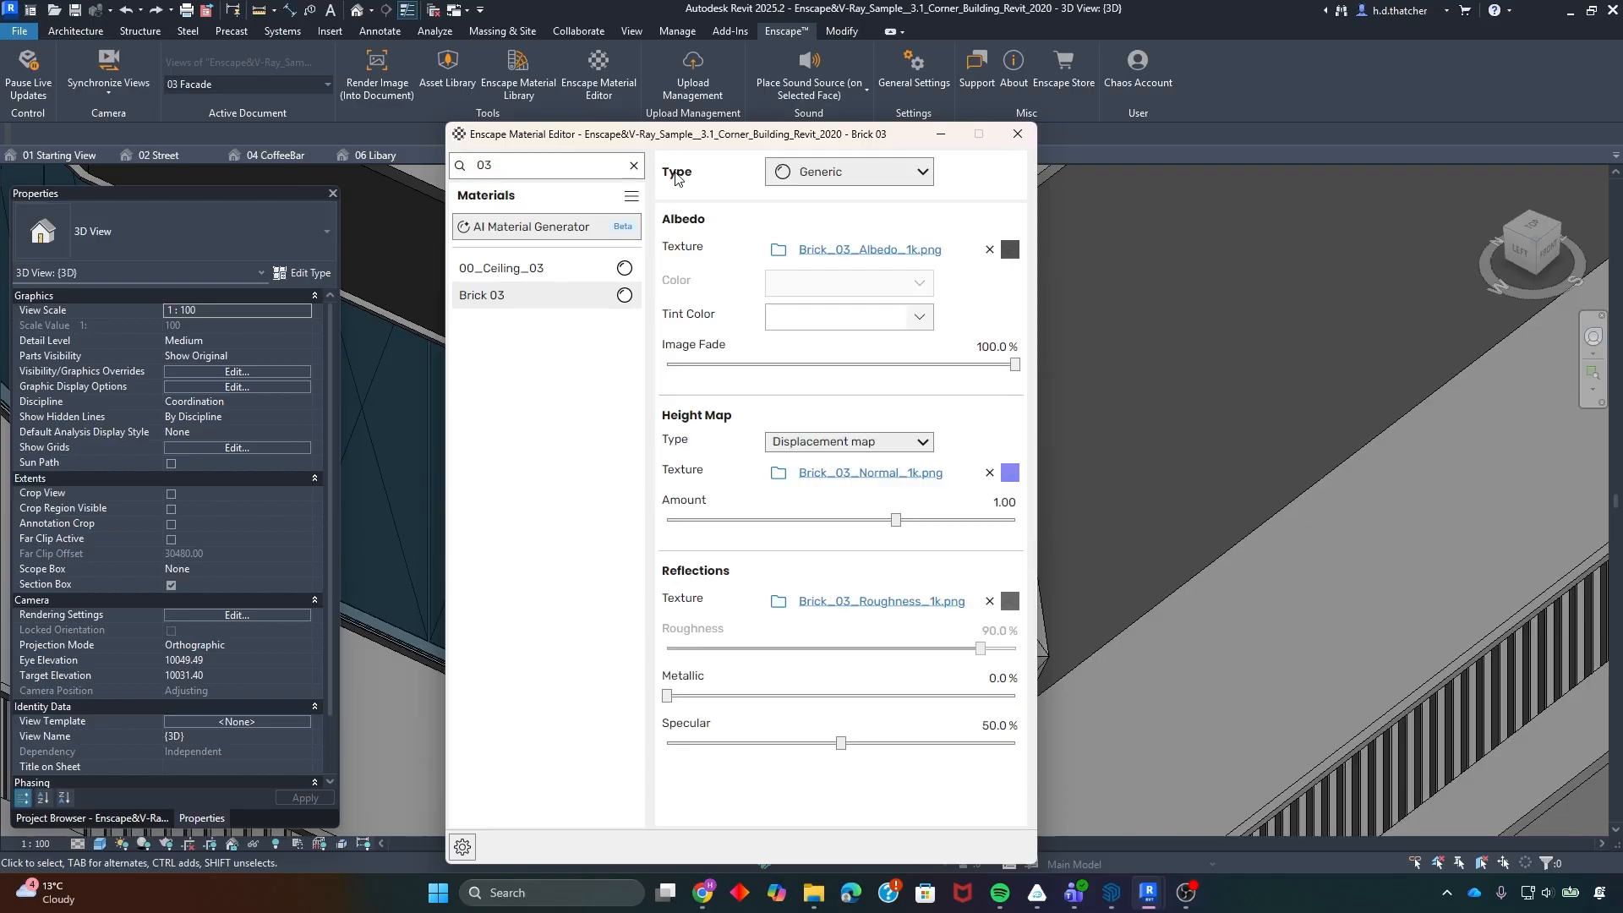
pyautogui.click(862, 446)
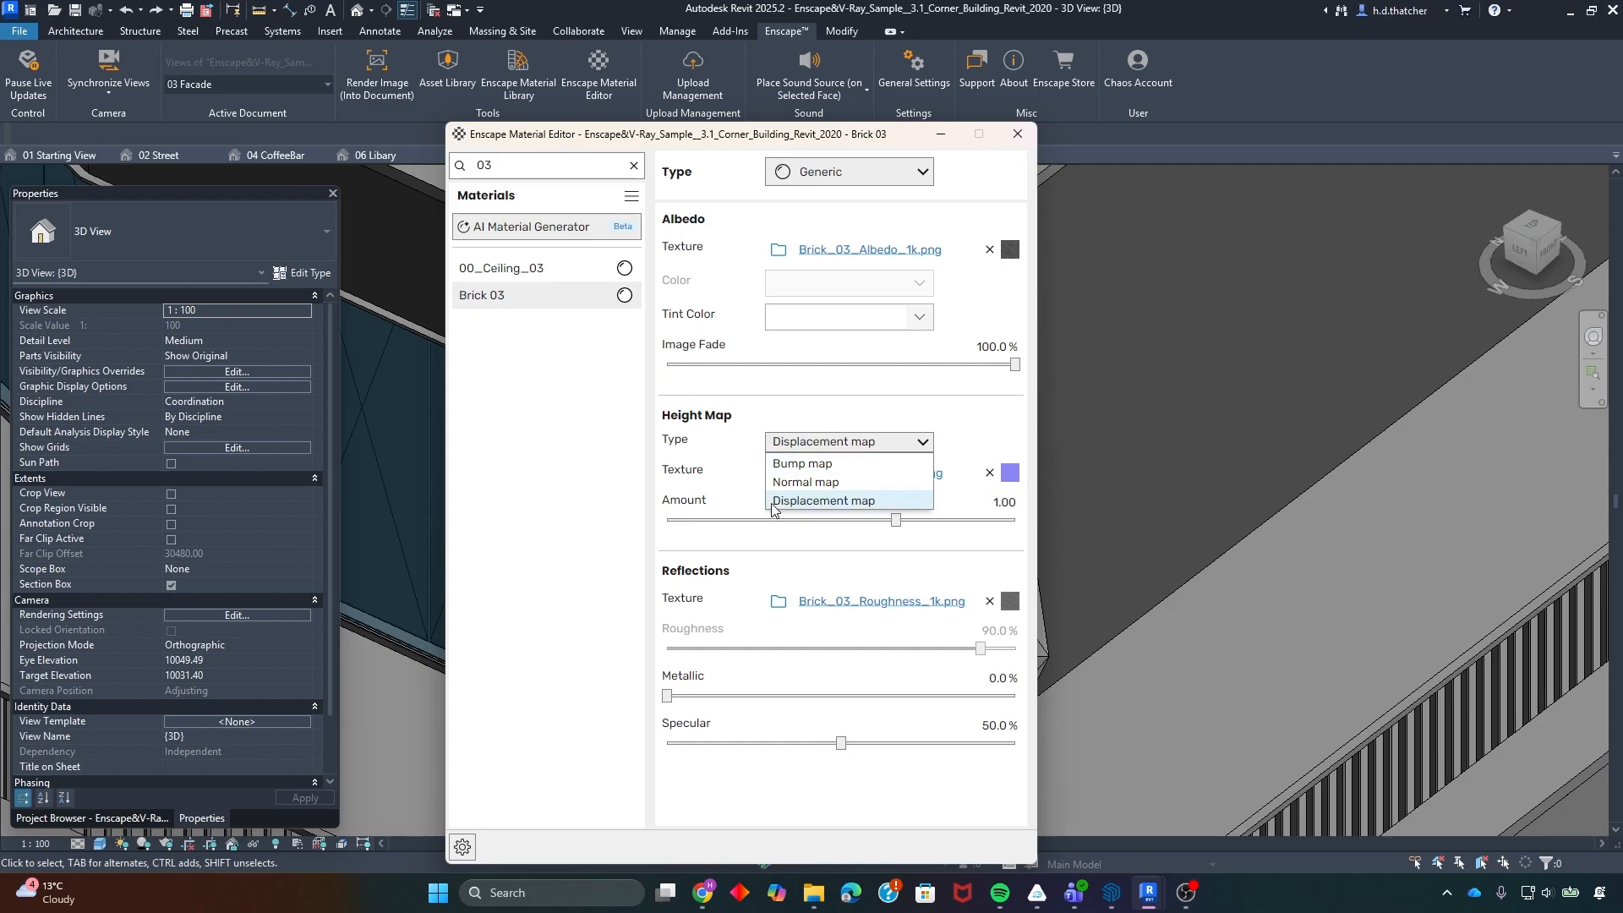
pyautogui.click(942, 420)
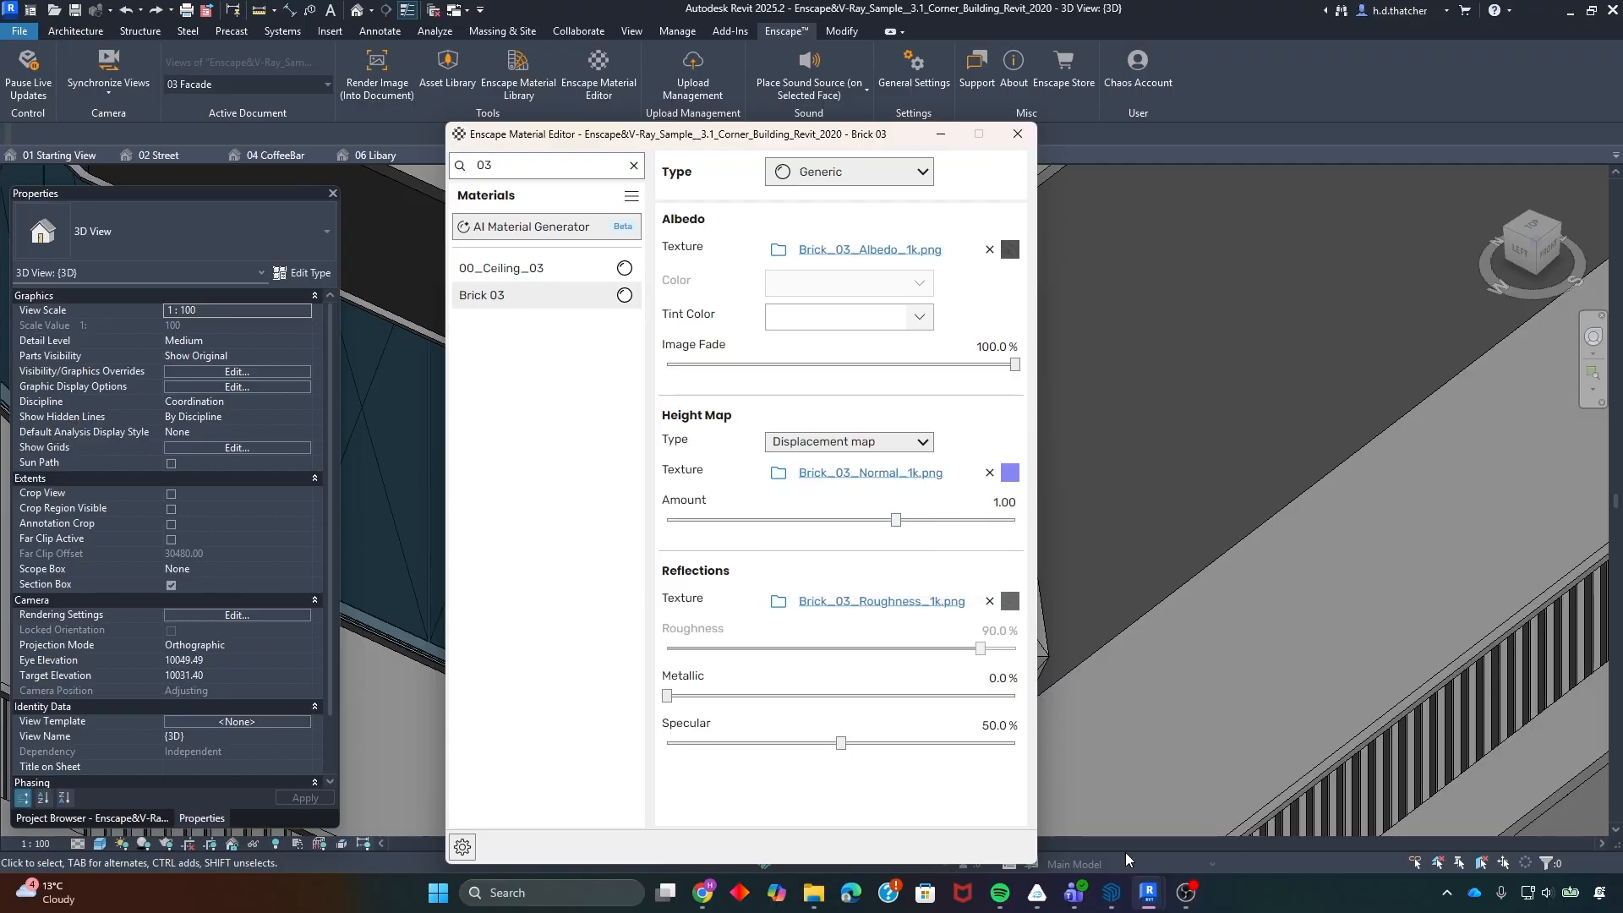
# - Check the terrace wall's brickwork with the displacement map in Enscape and return to Revit
pyautogui.moveTo(1111, 890)
pyautogui.click(1149, 813)
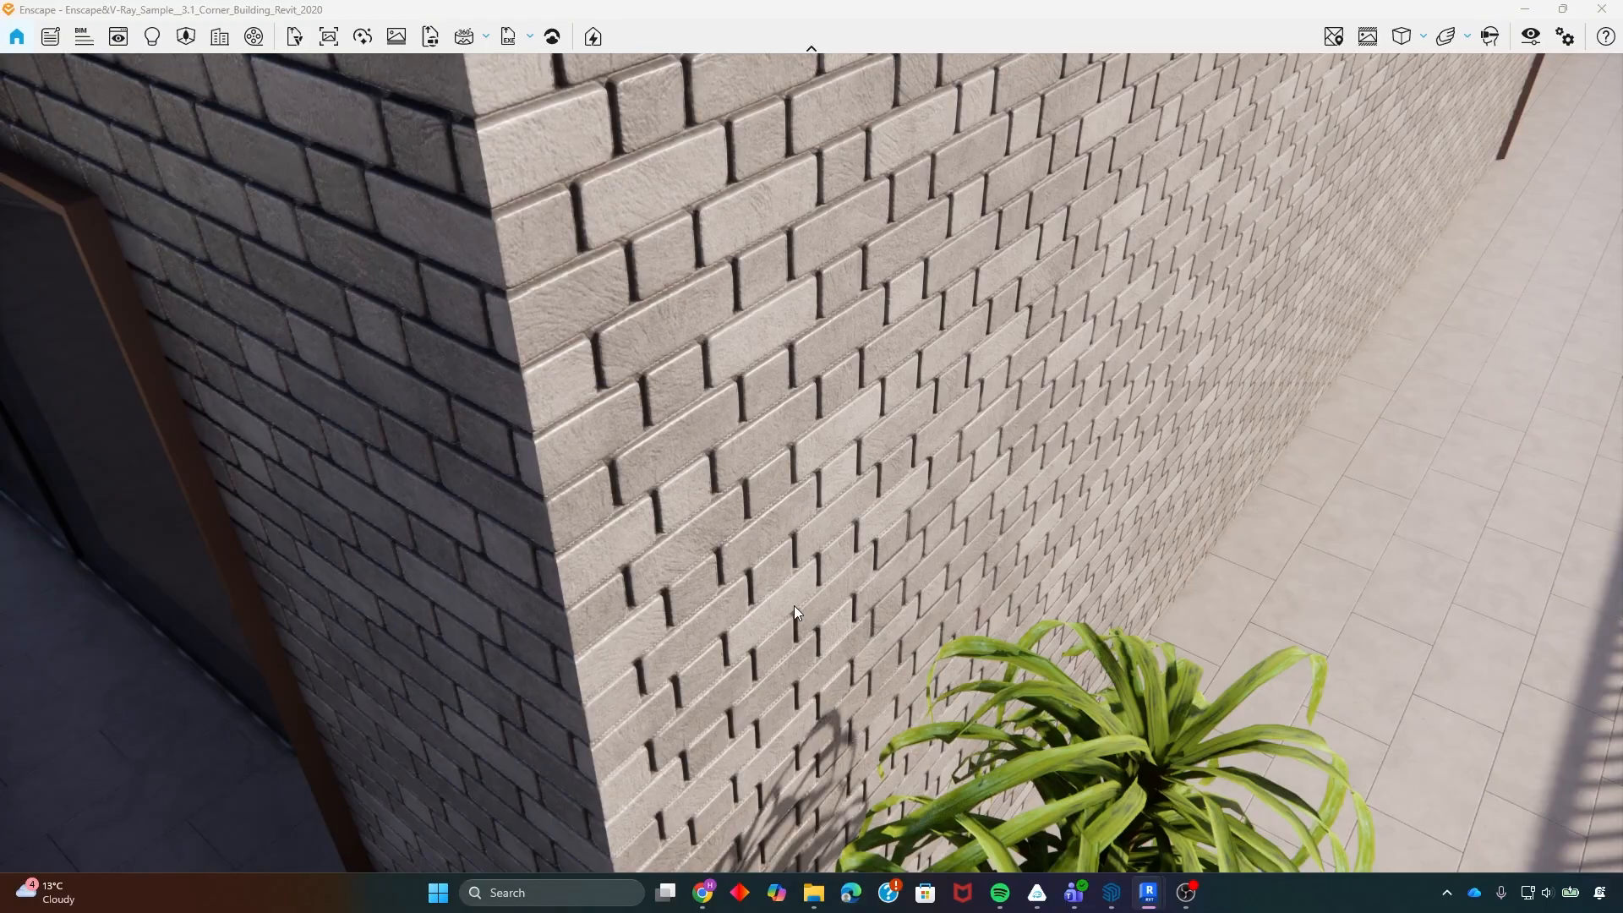
pyautogui.moveTo(1149, 902)
pyautogui.click(1007, 803)
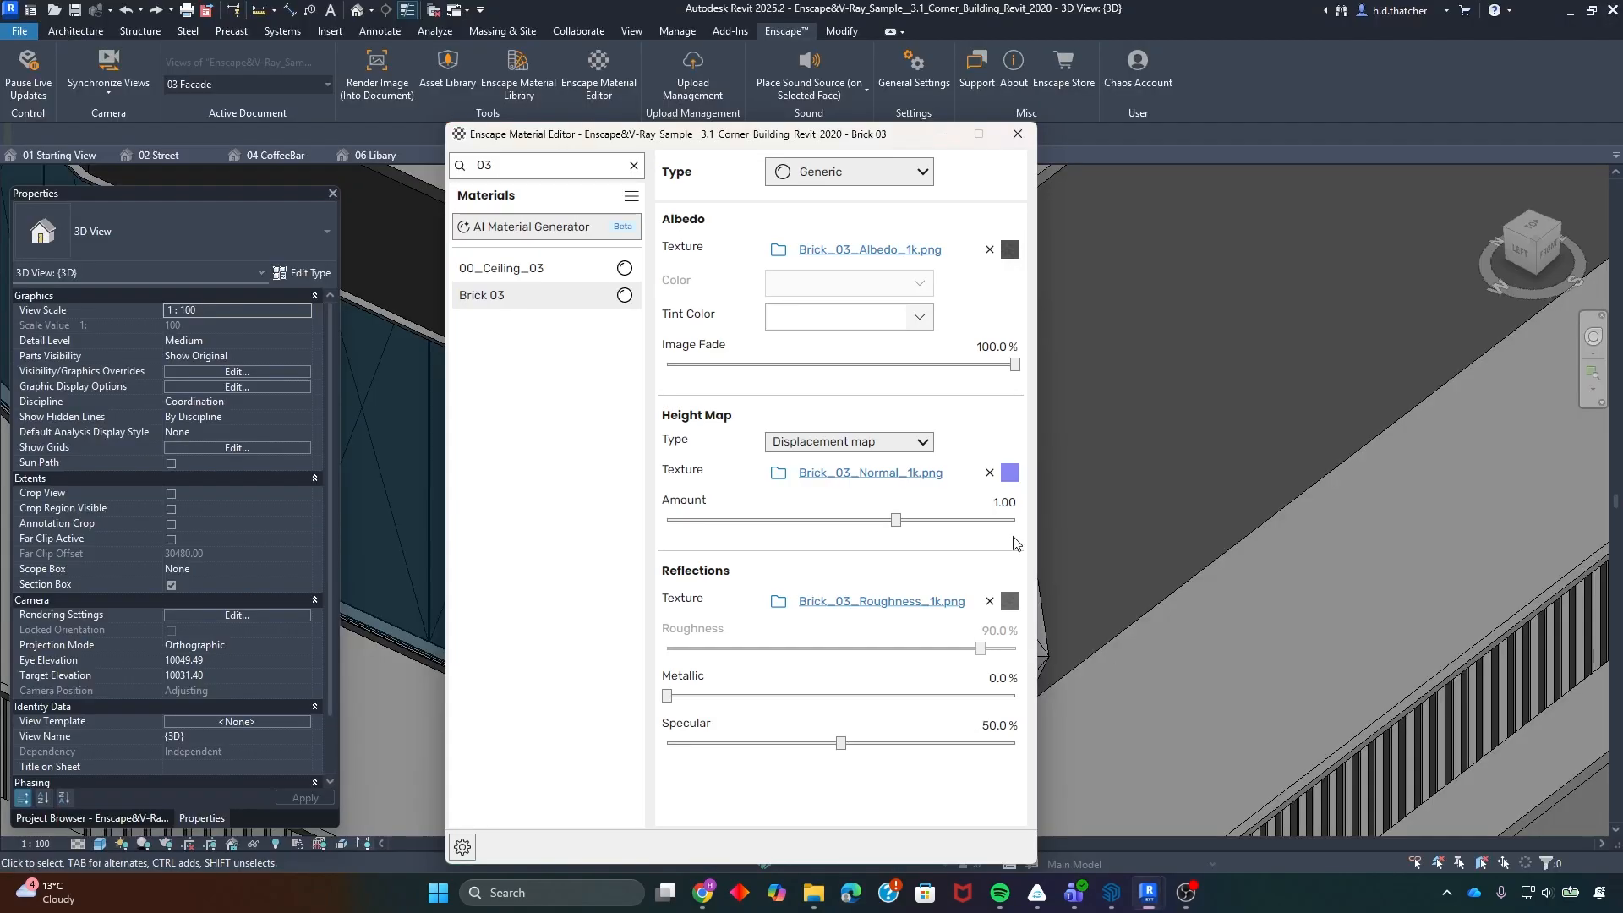
# - Set Brick 03's height map type to Bump map, check the terrace wall in Enscape and return to Revit
pyautogui.click(905, 444)
pyautogui.click(897, 443)
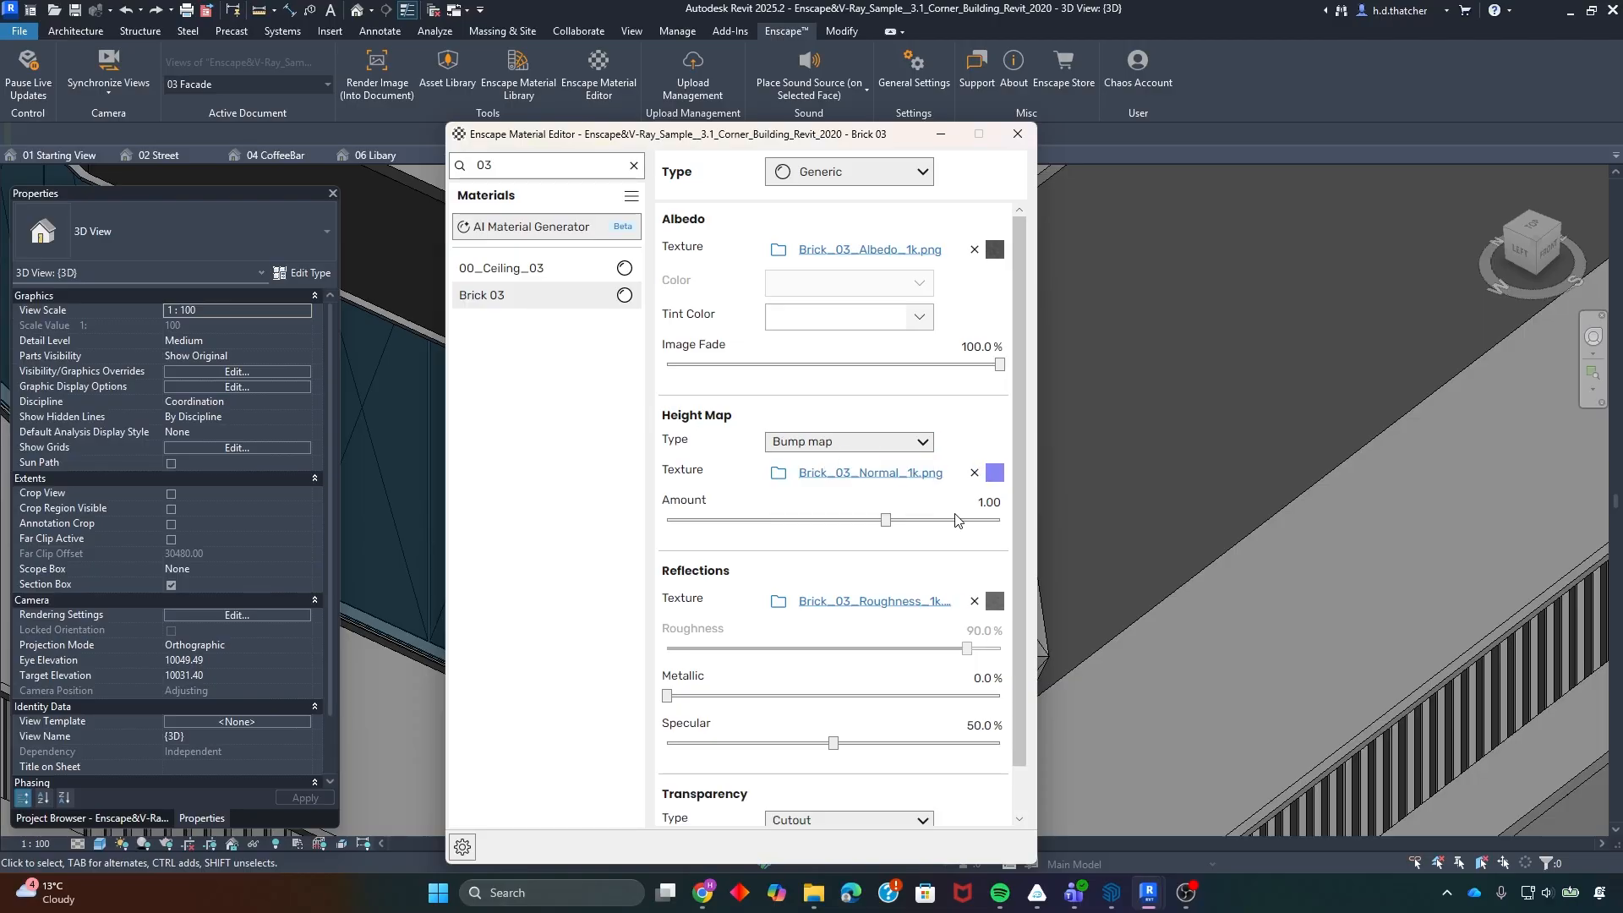
pyautogui.moveTo(1150, 901)
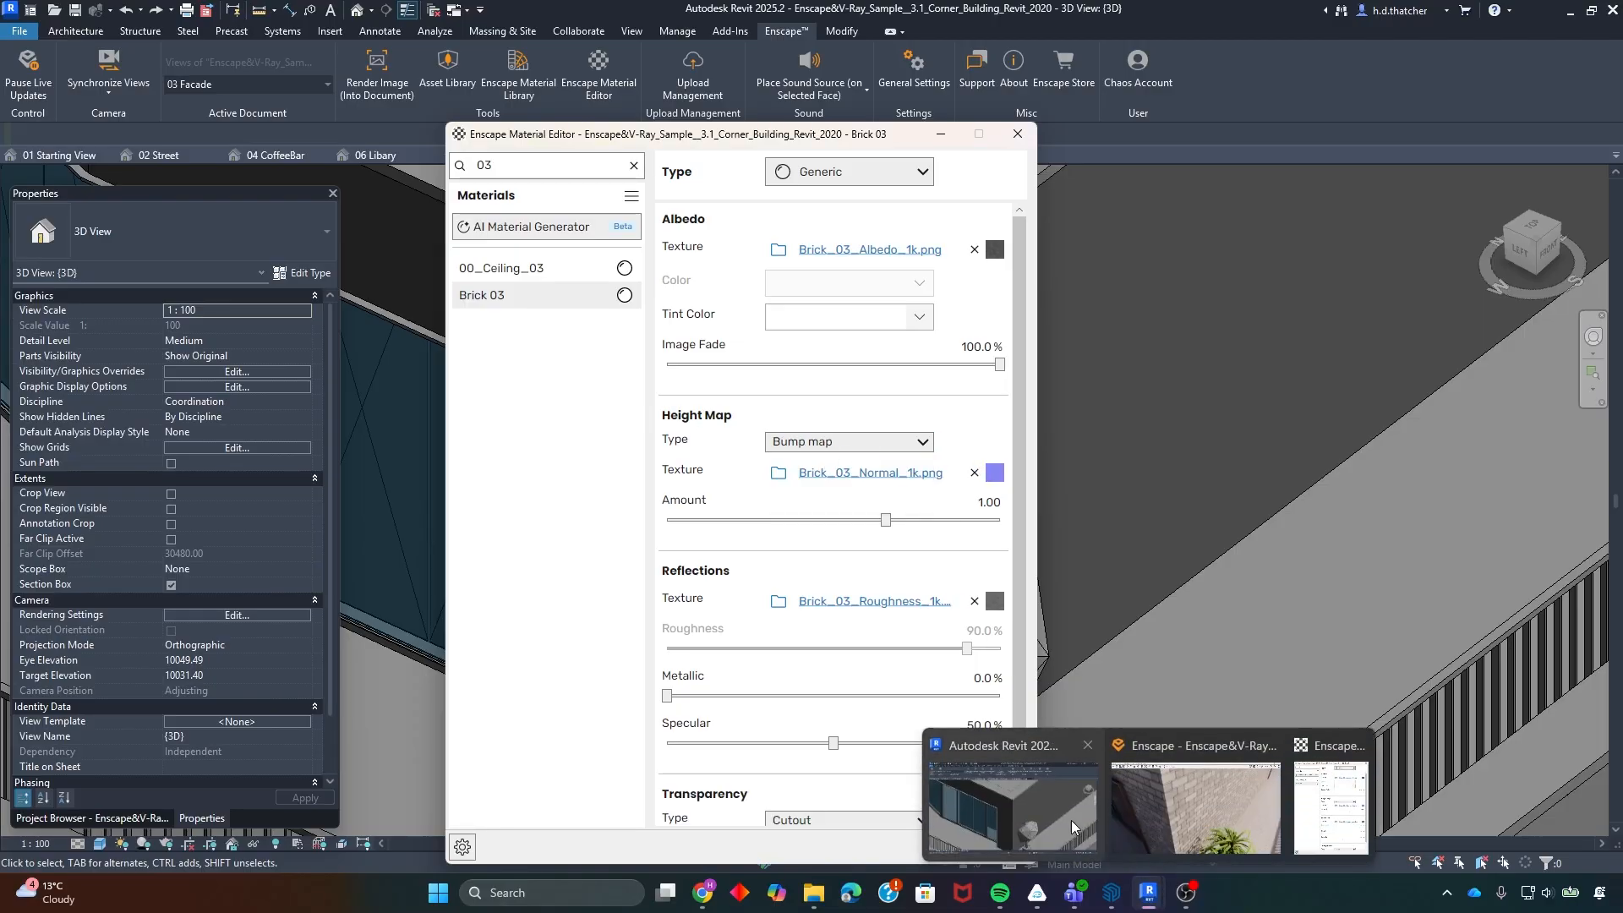
pyautogui.click(1179, 799)
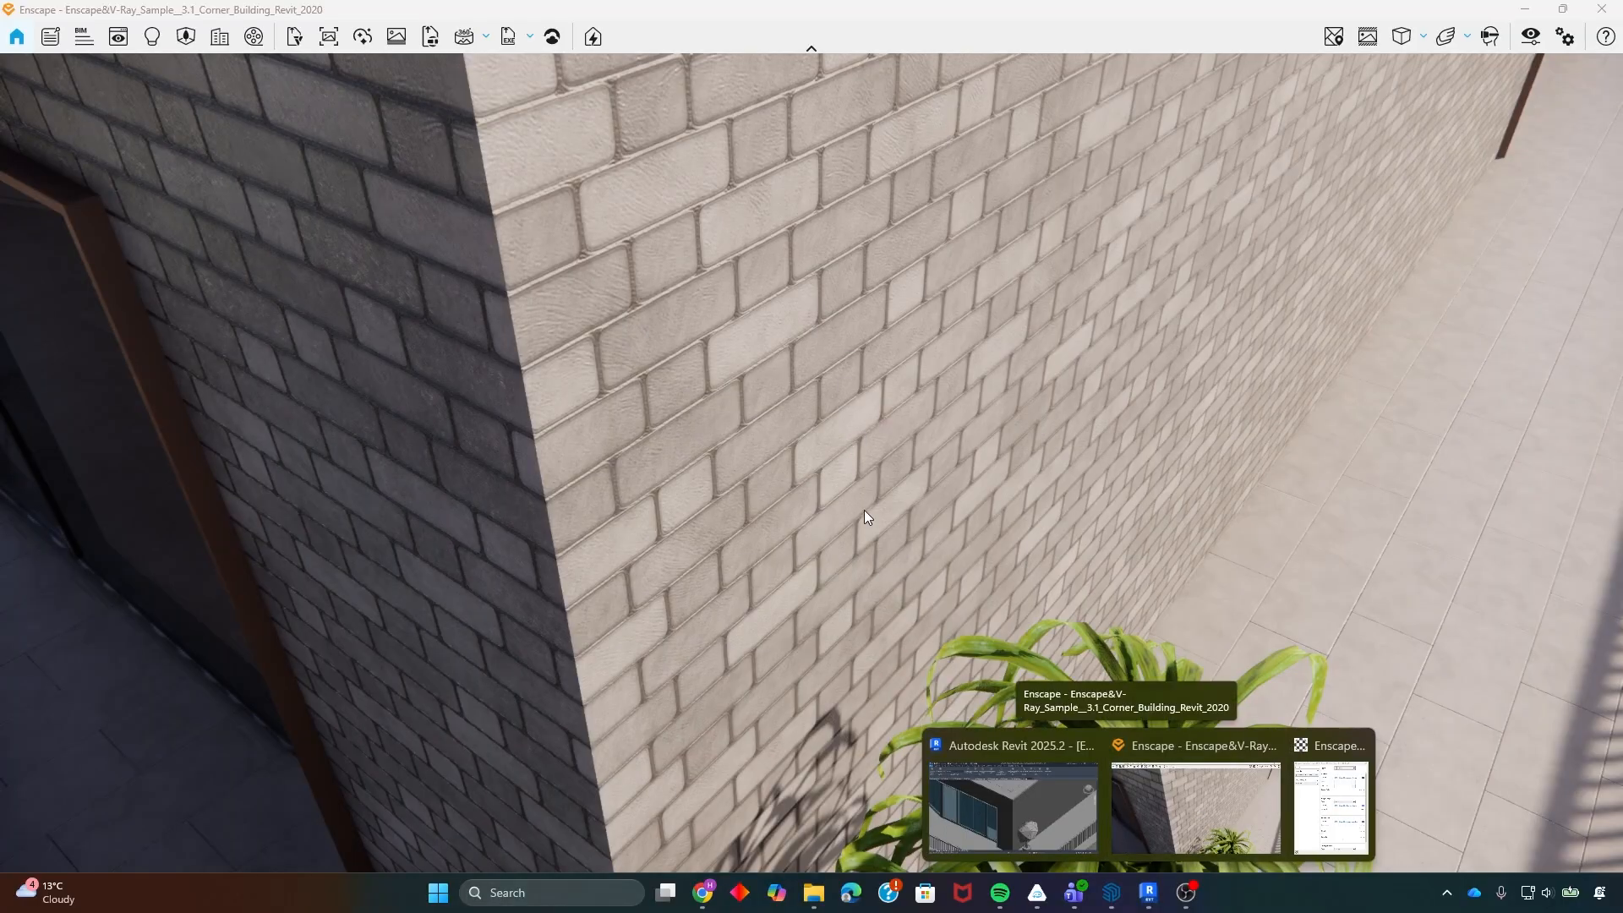
pyautogui.click(1011, 807)
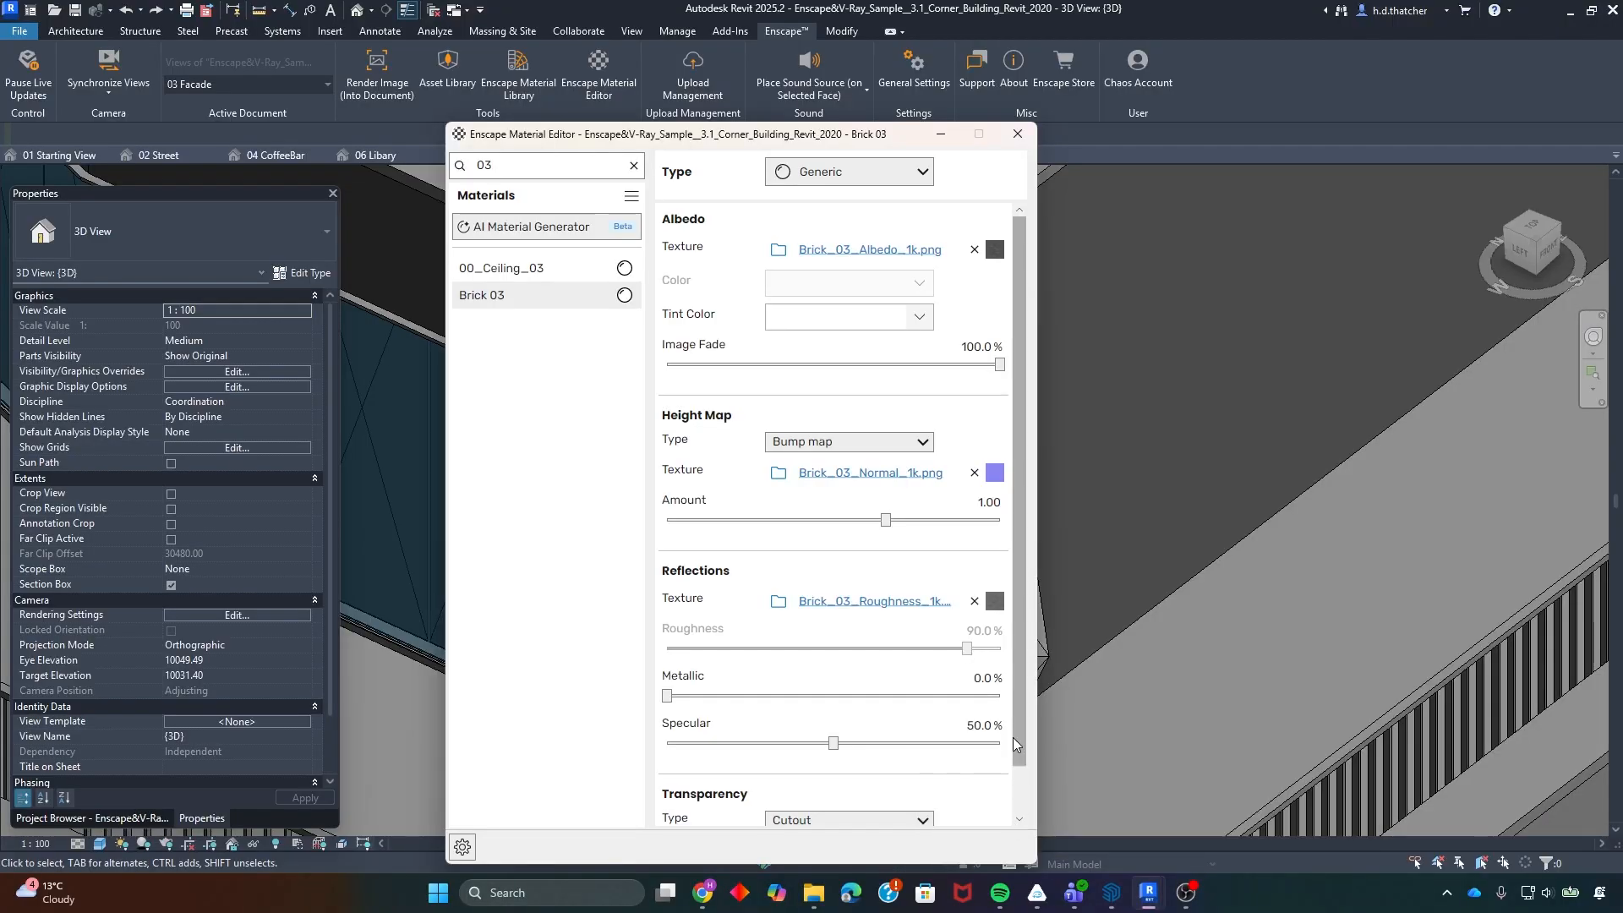
# - Set Brick 03's height map type to Normal map and check the terrace wall's brickwork in Enscape
pyautogui.click(929, 441)
pyautogui.click(803, 481)
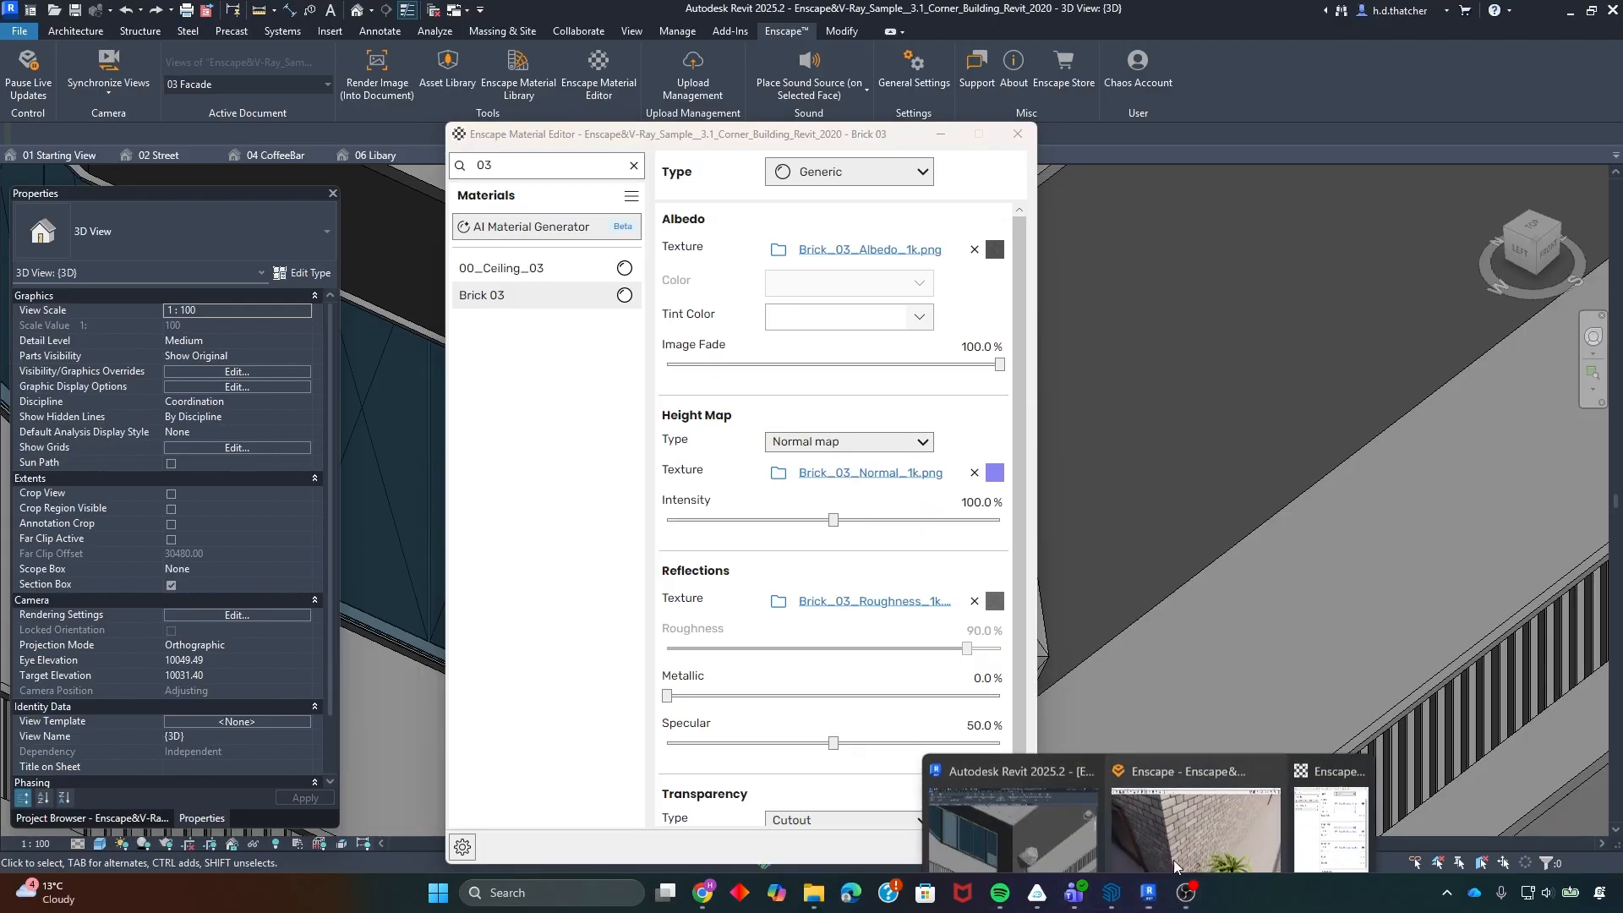
pyautogui.click(1202, 819)
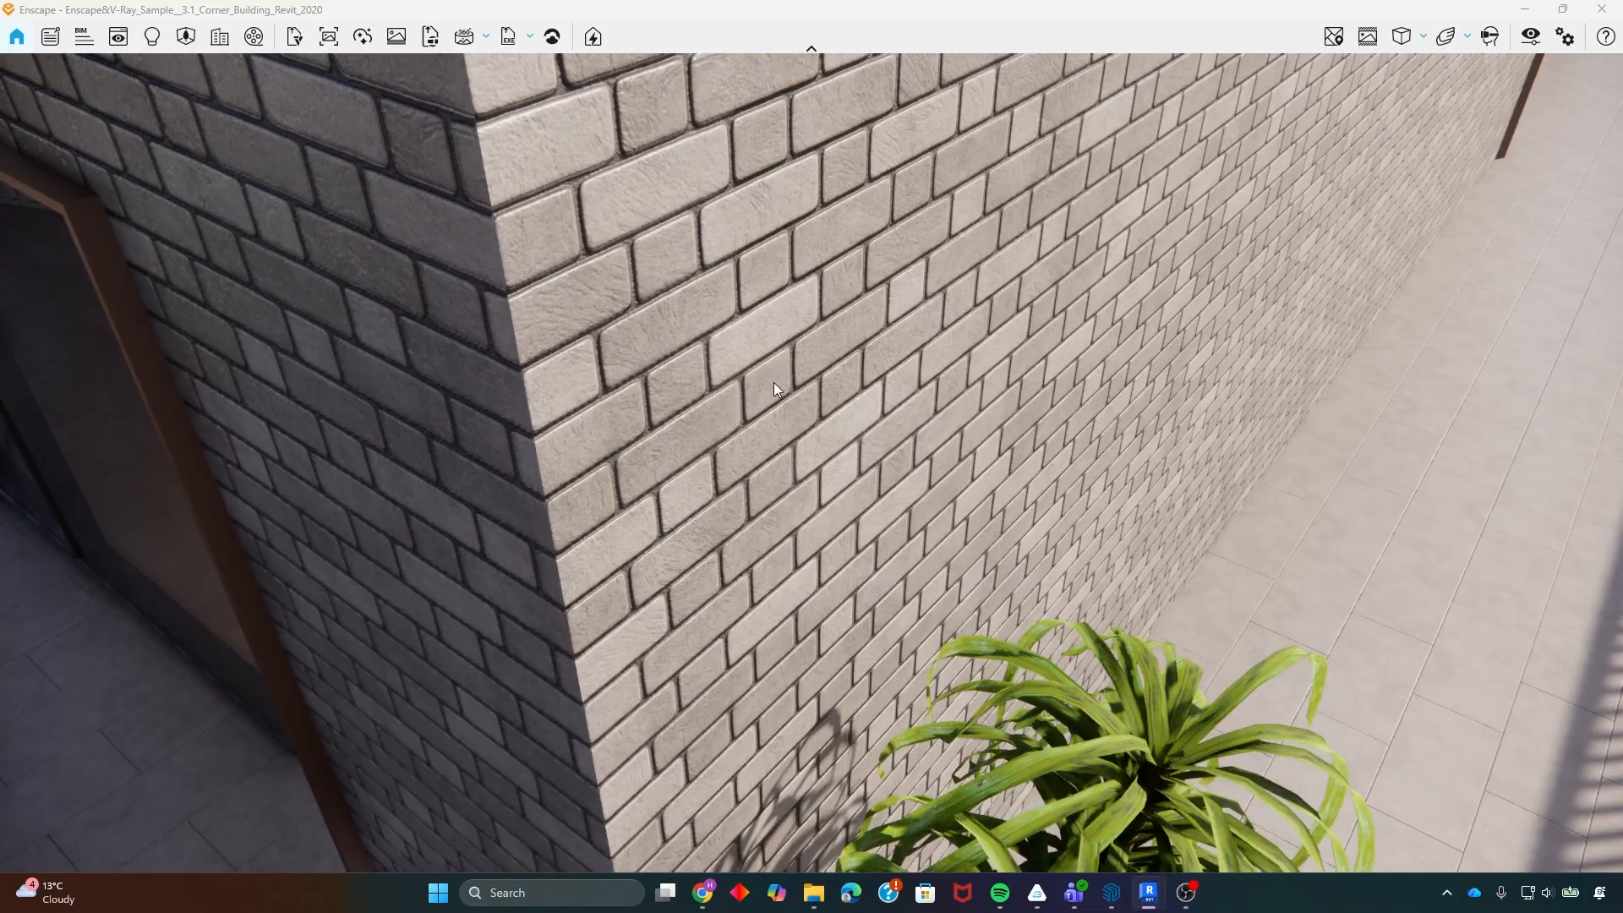
# - Return to the Material Editor in Revit and set Brick 03's height map type to Displacement map
pyautogui.moveTo(1158, 900)
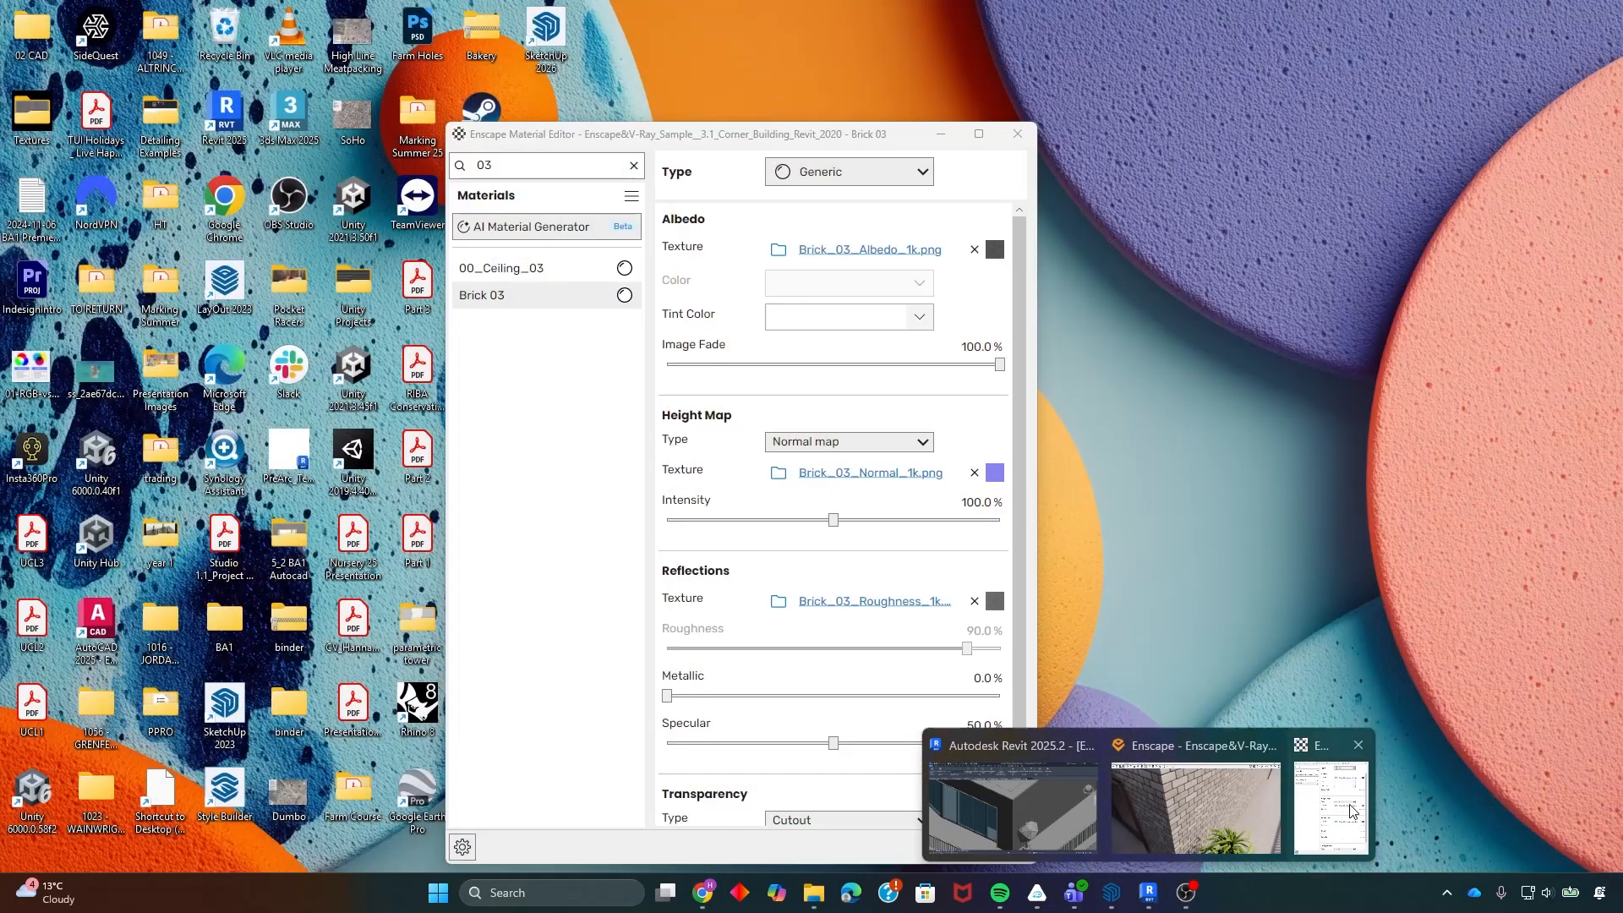
pyautogui.click(1175, 813)
pyautogui.click(849, 442)
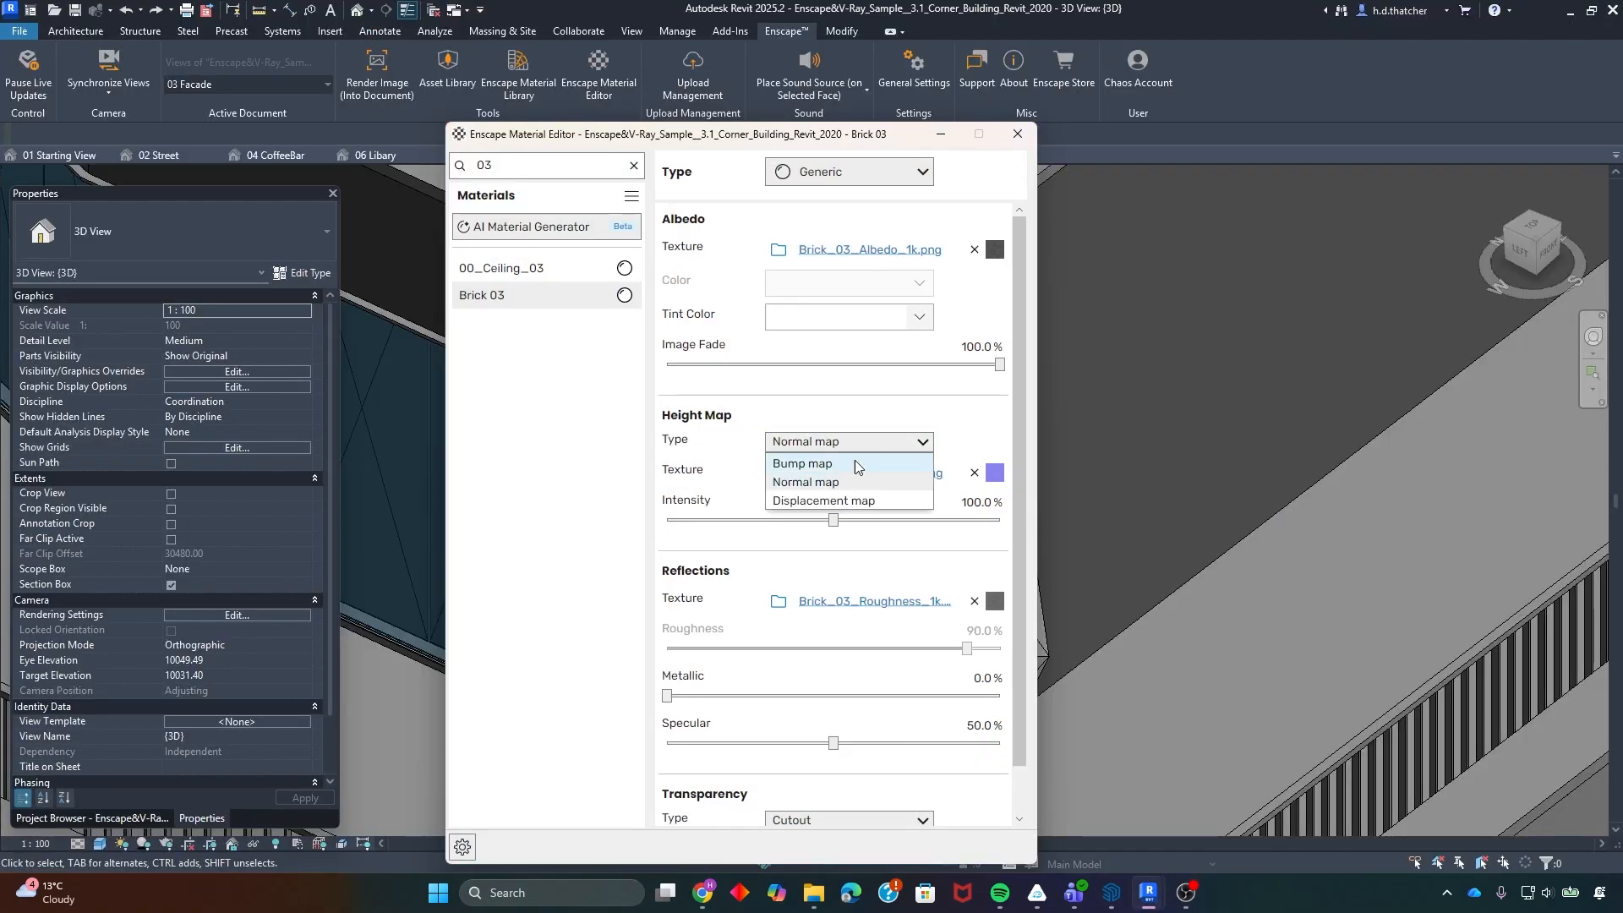
pyautogui.click(870, 499)
# - Check the terrace wall's brickwork with the displacement map in Enscape and return to the Material Editor
pyautogui.moveTo(1148, 889)
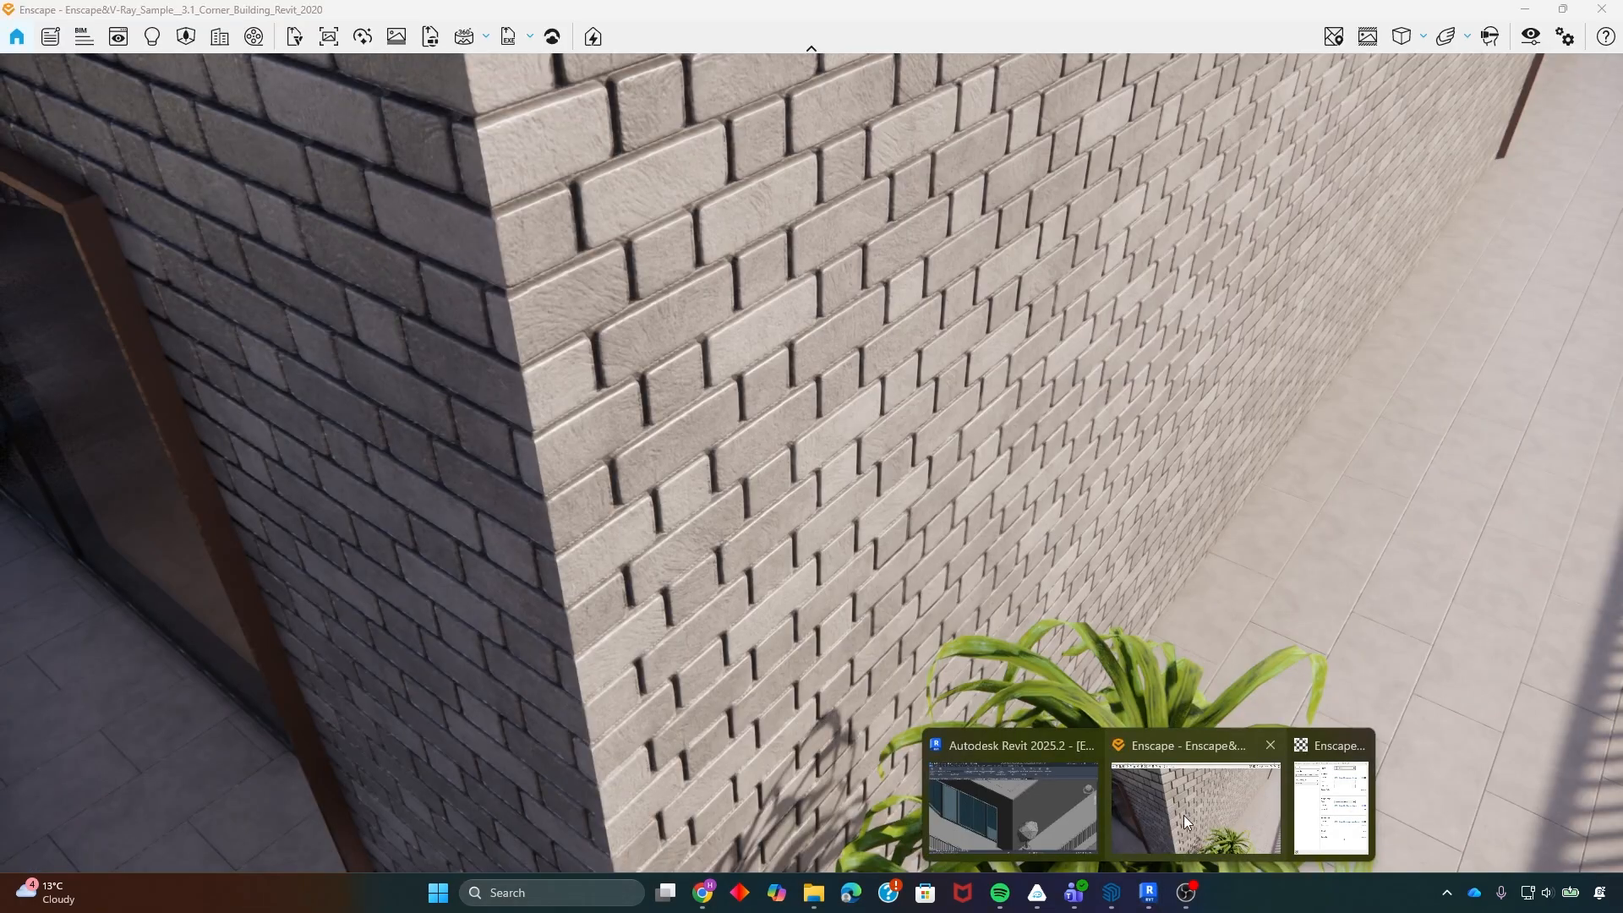
pyautogui.click(1153, 818)
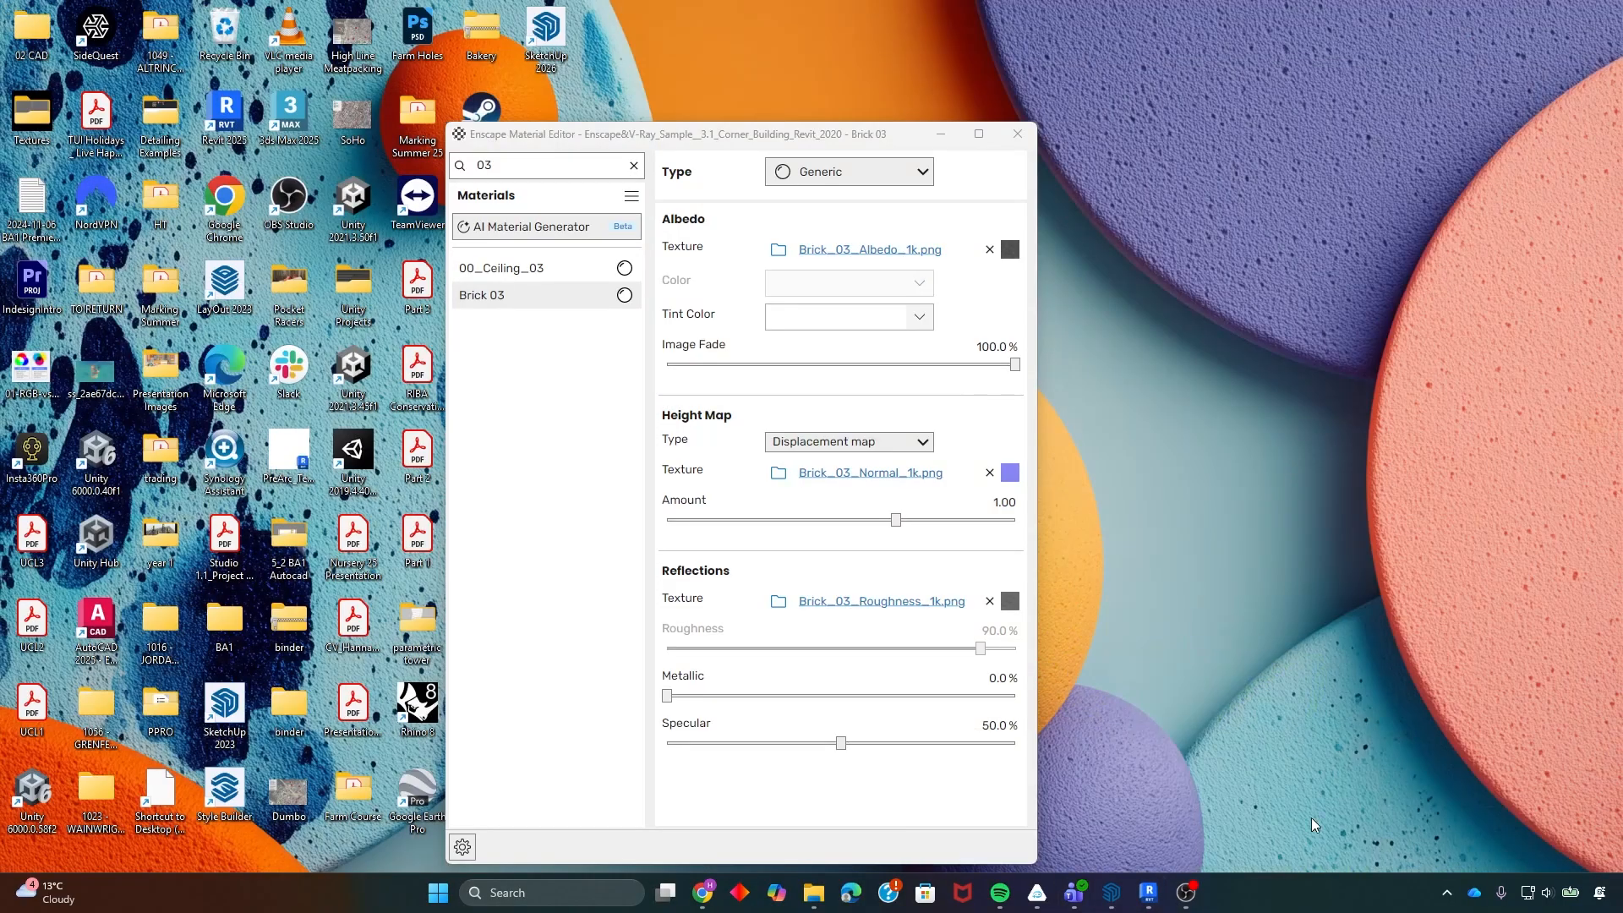
pyautogui.click(1311, 818)
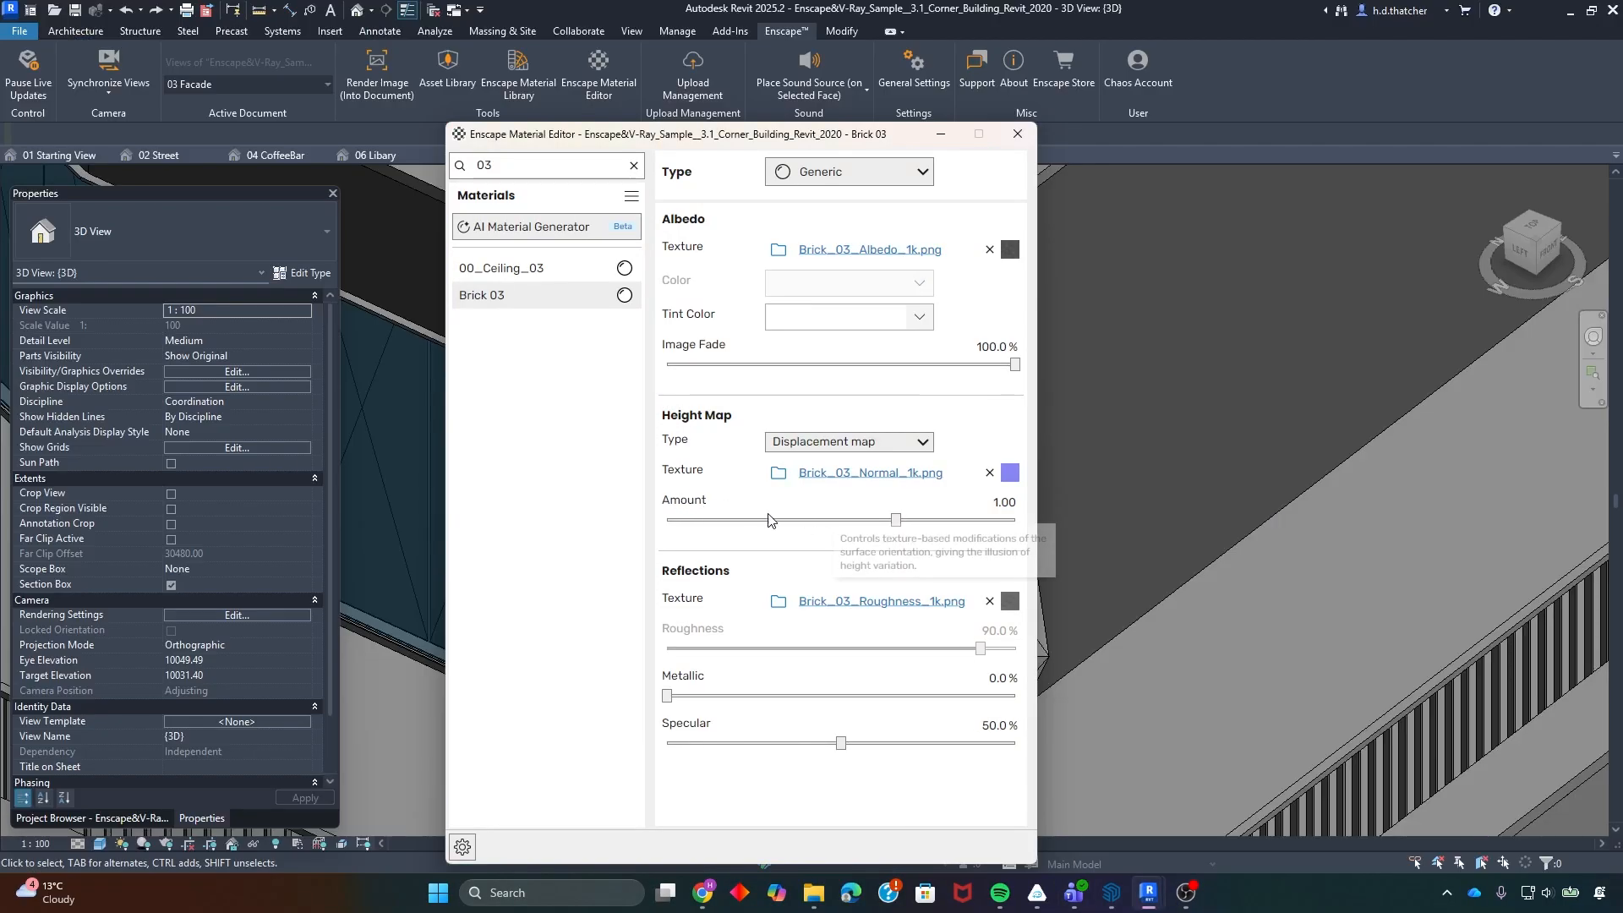
pyautogui.moveTo(1149, 899)
pyautogui.click(1178, 810)
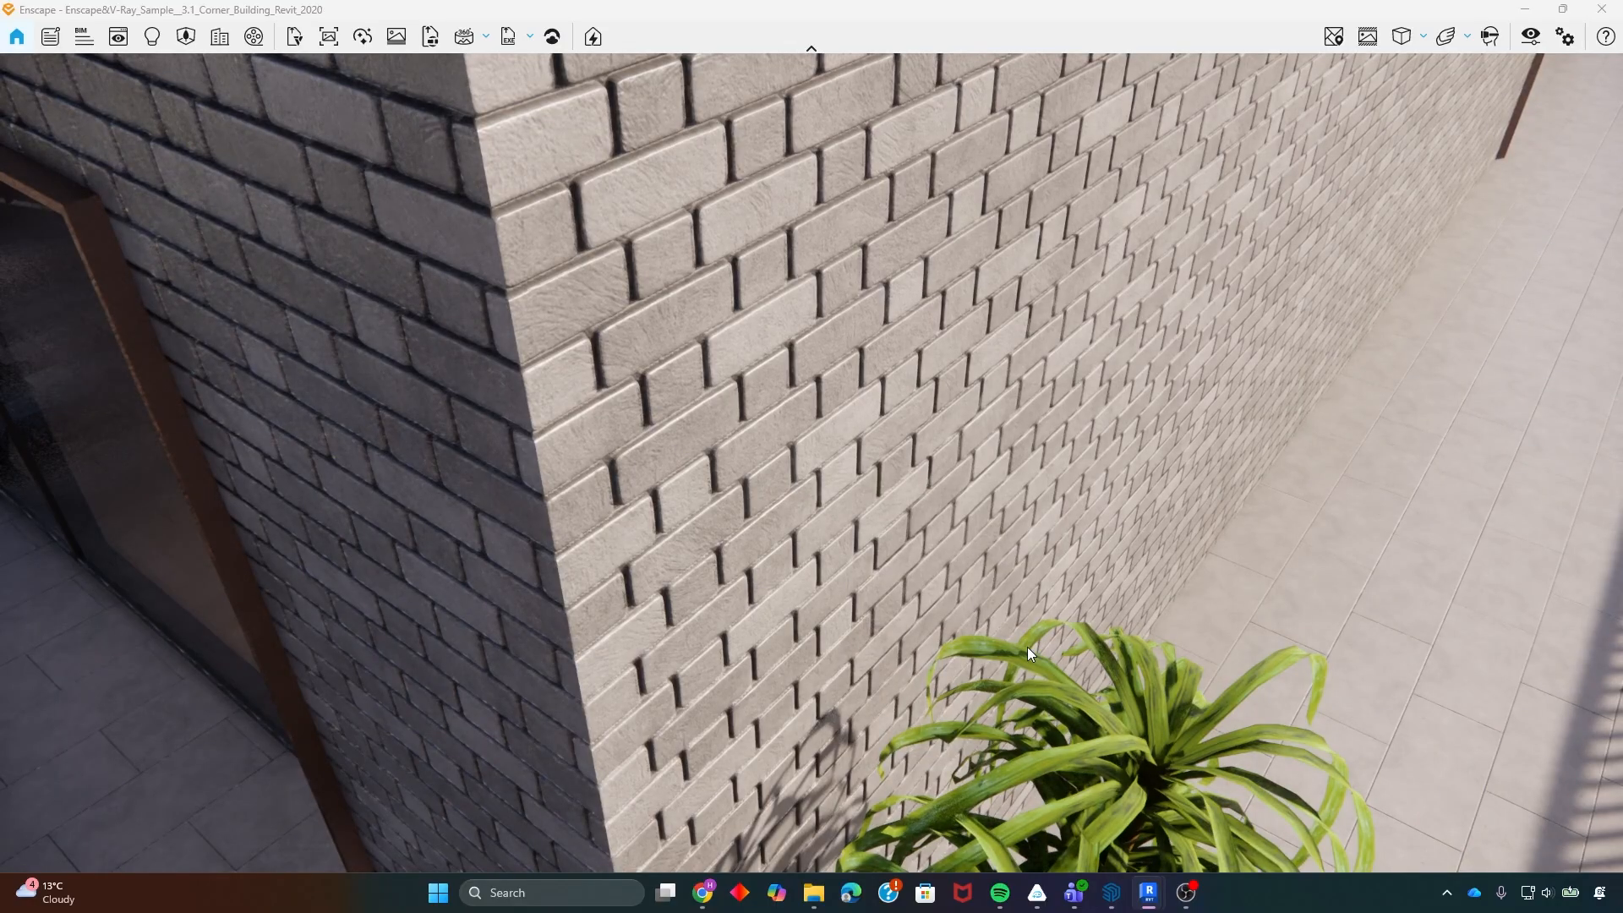
pyautogui.moveTo(1148, 892)
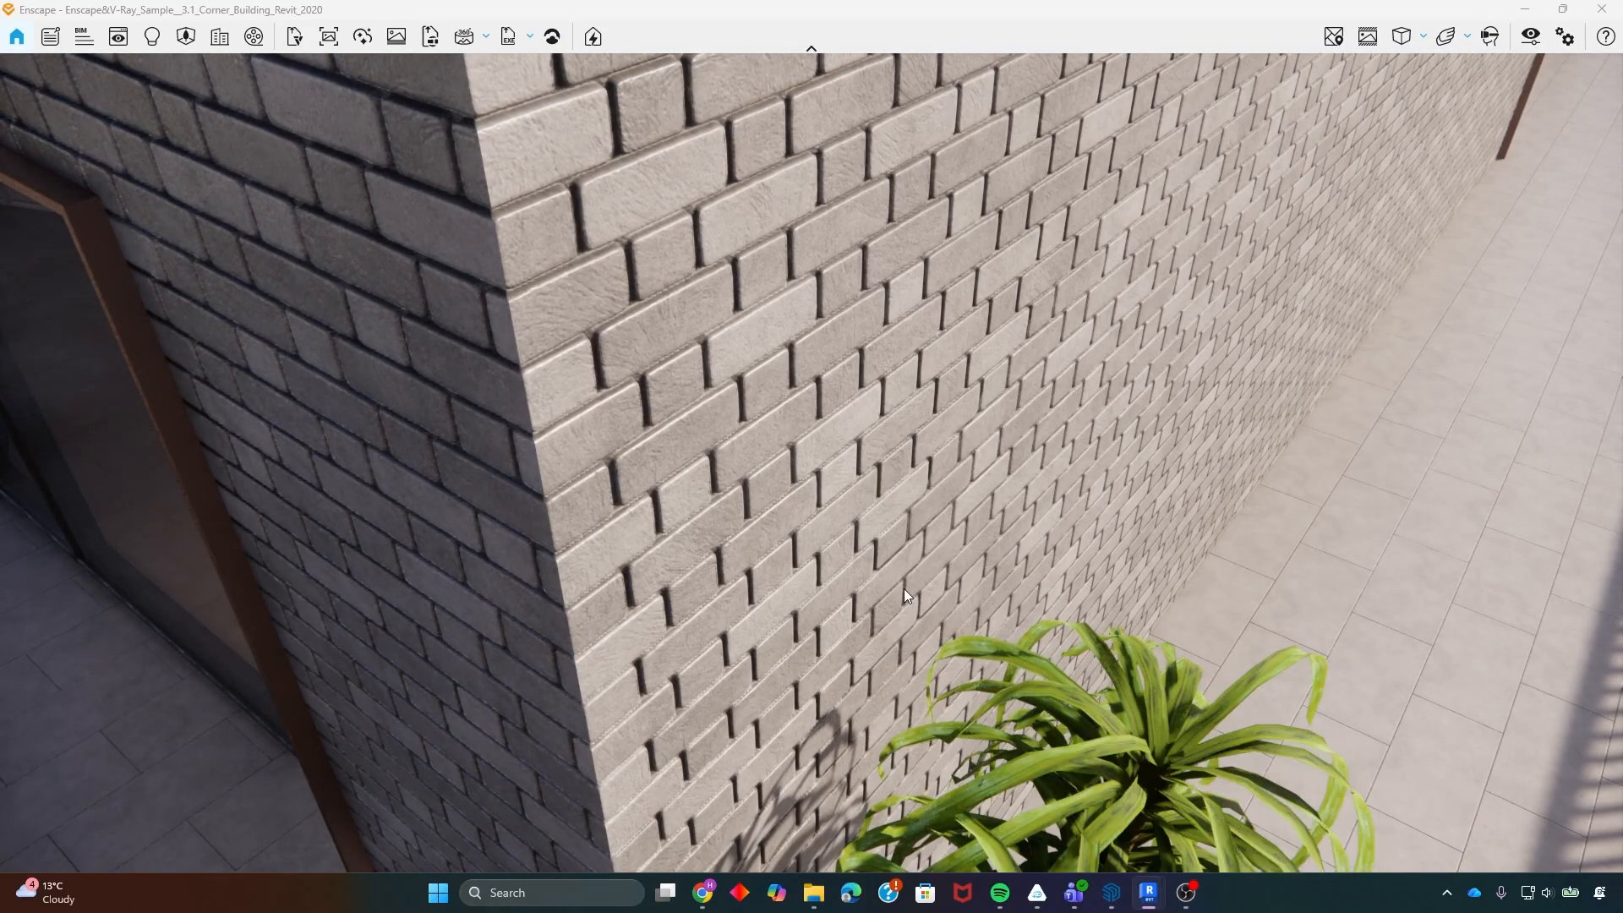
pyautogui.click(1315, 799)
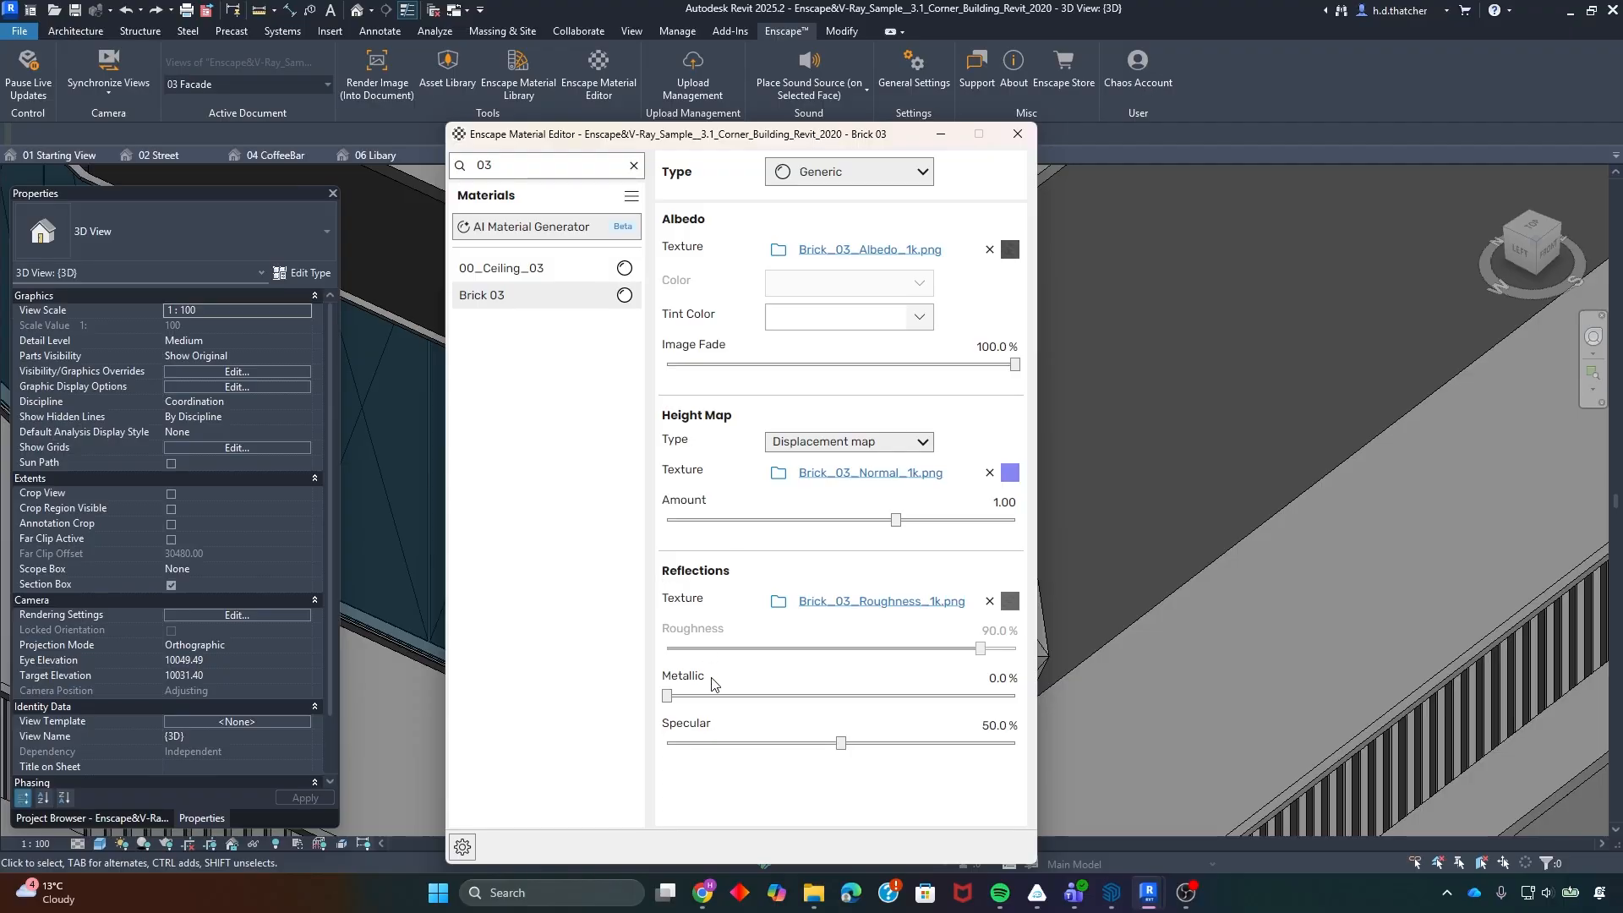
# - Examine Brick 03's roughness texture and go back to the material's settings
pyautogui.click(851, 603)
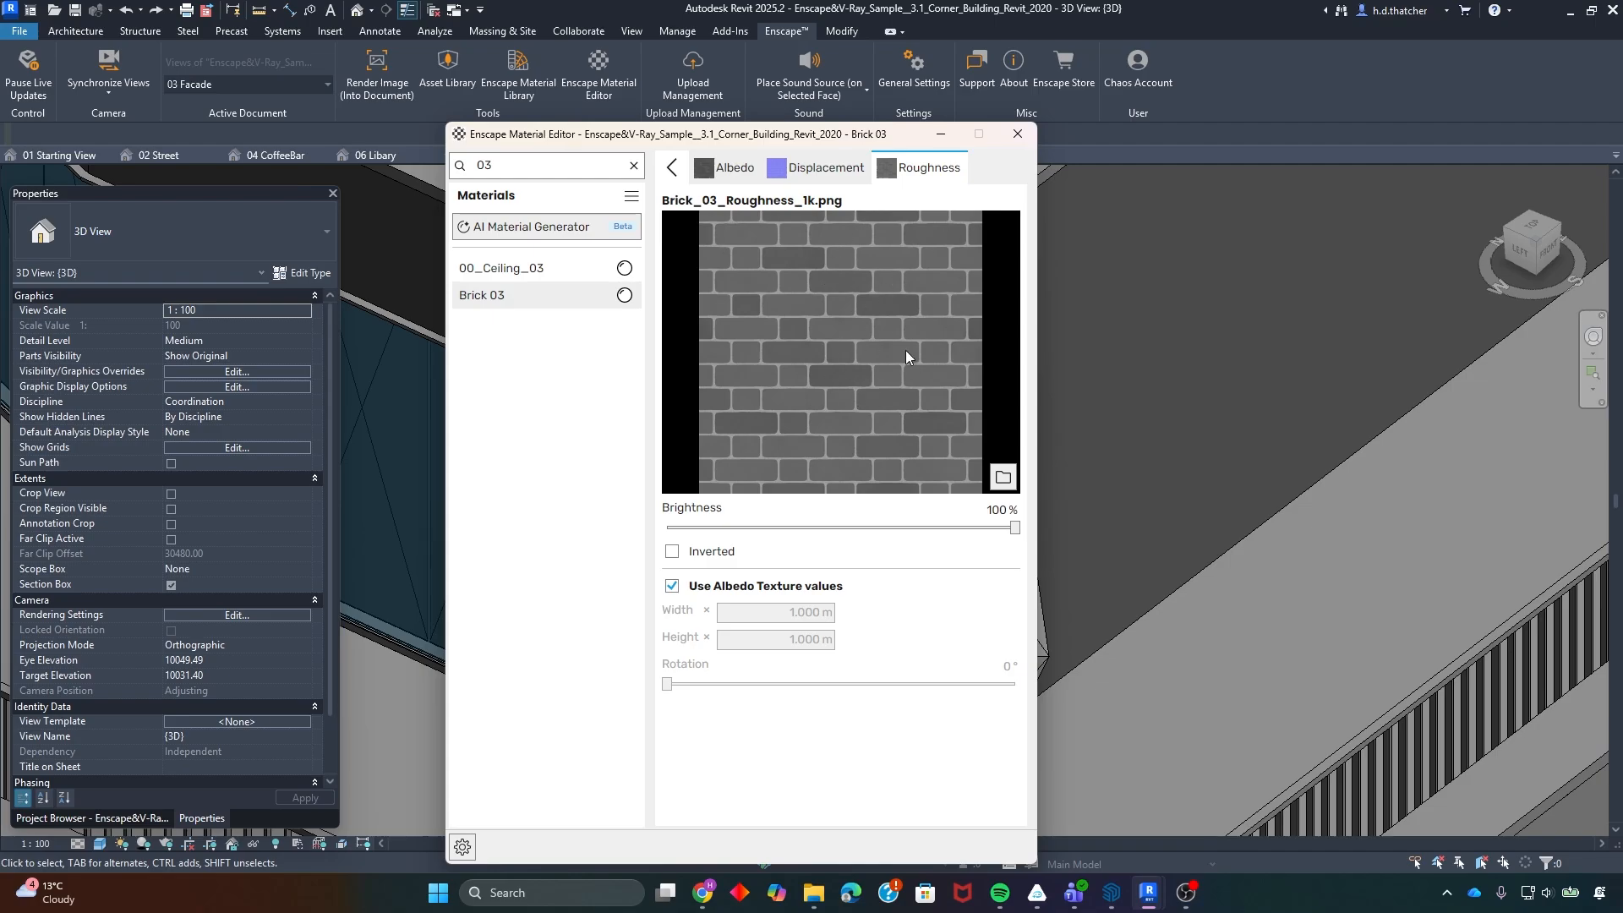
pyautogui.click(674, 168)
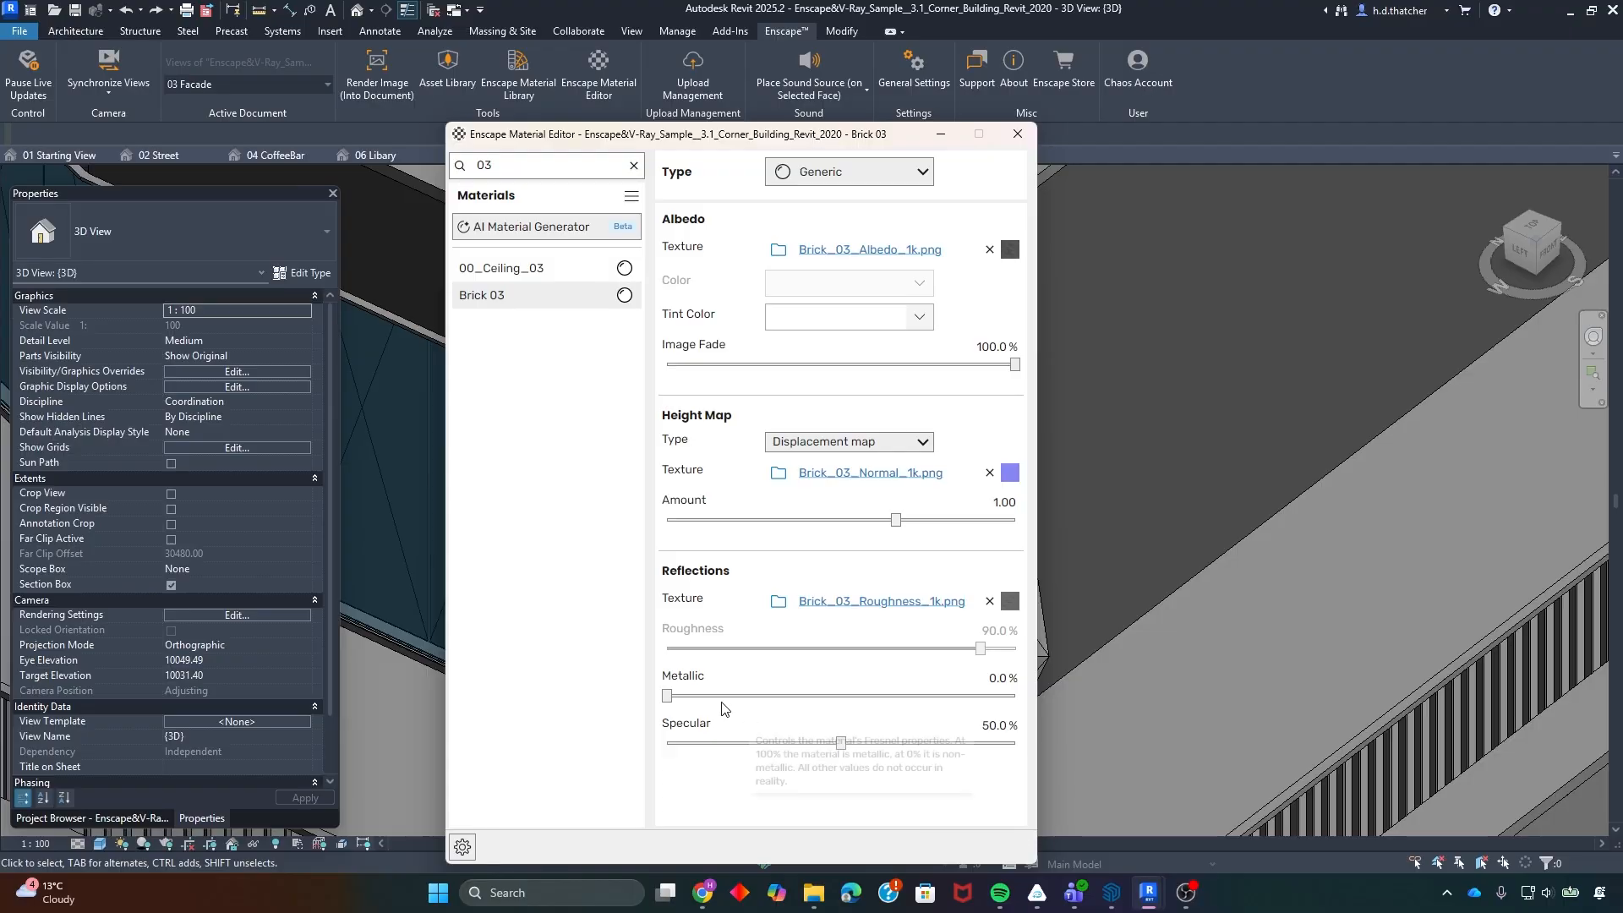
# - Raise Brick 03's Metallic value to 96.6%, check the terrace wall in Enscape and return to Revit
pyautogui.moveTo(721, 697); pyautogui.dragTo(1006, 703)
pyautogui.moveTo(1136, 905)
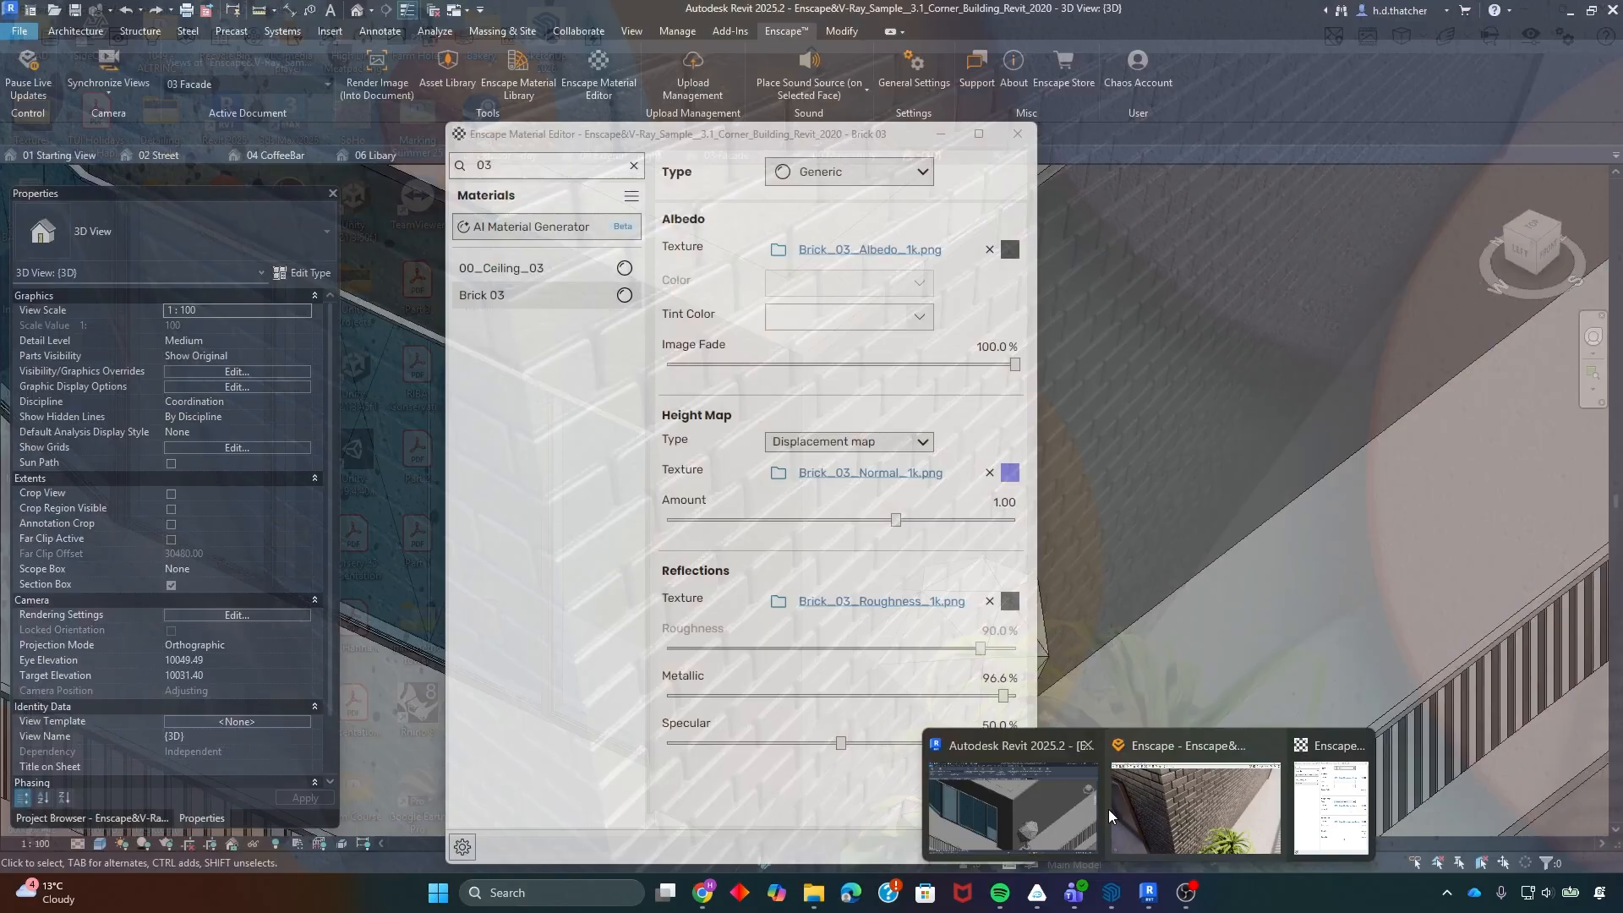
pyautogui.click(1161, 791)
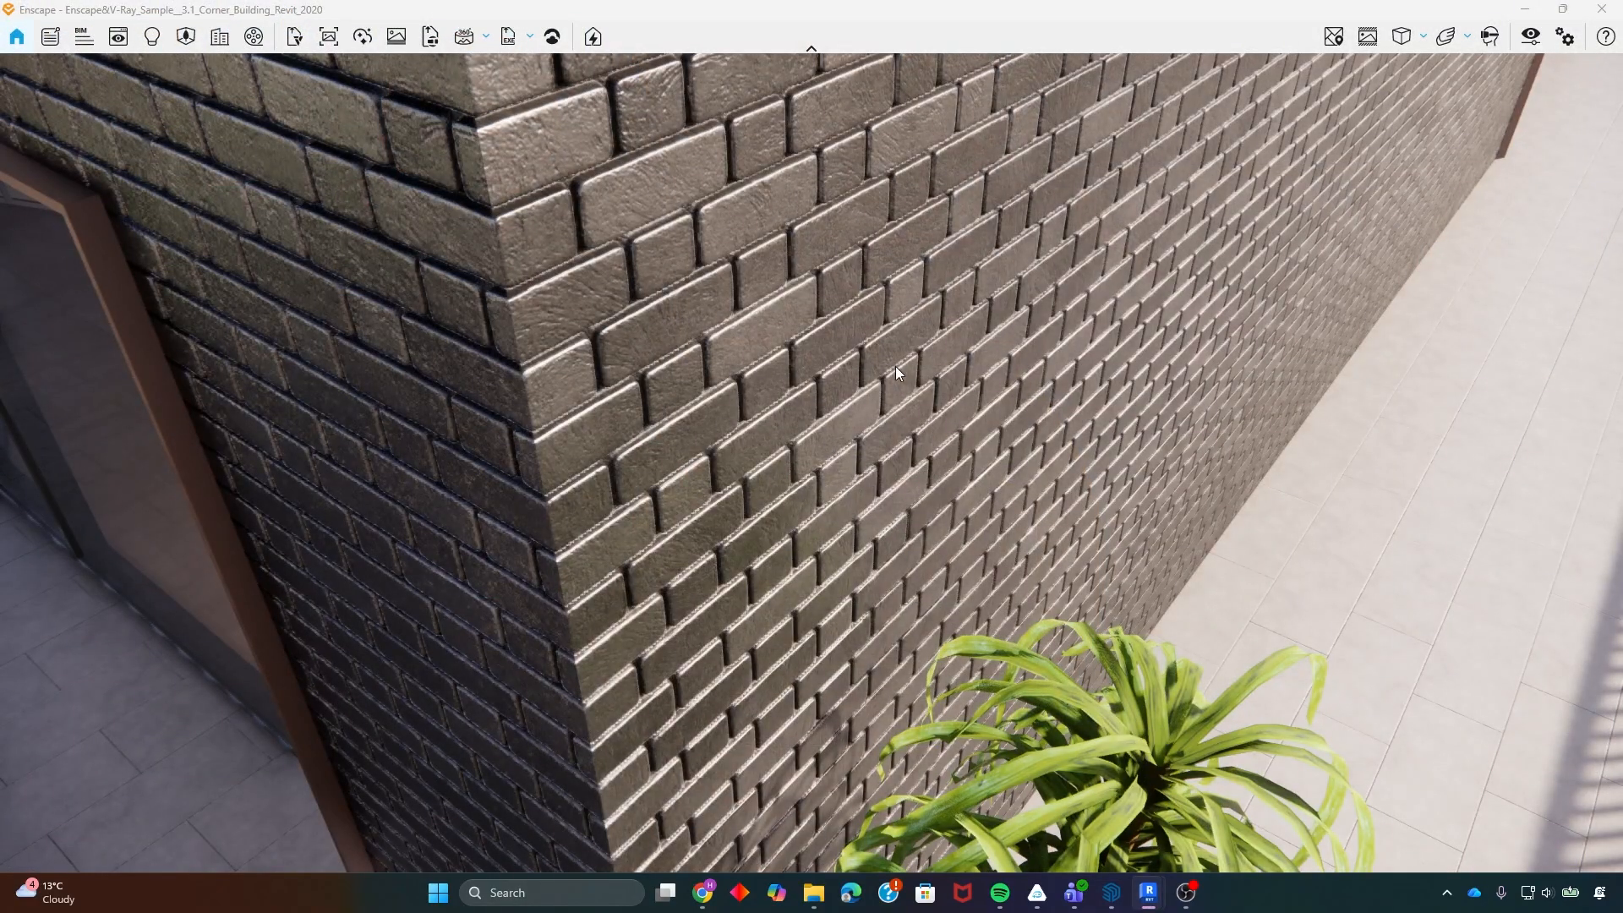
pyautogui.moveTo(1153, 904)
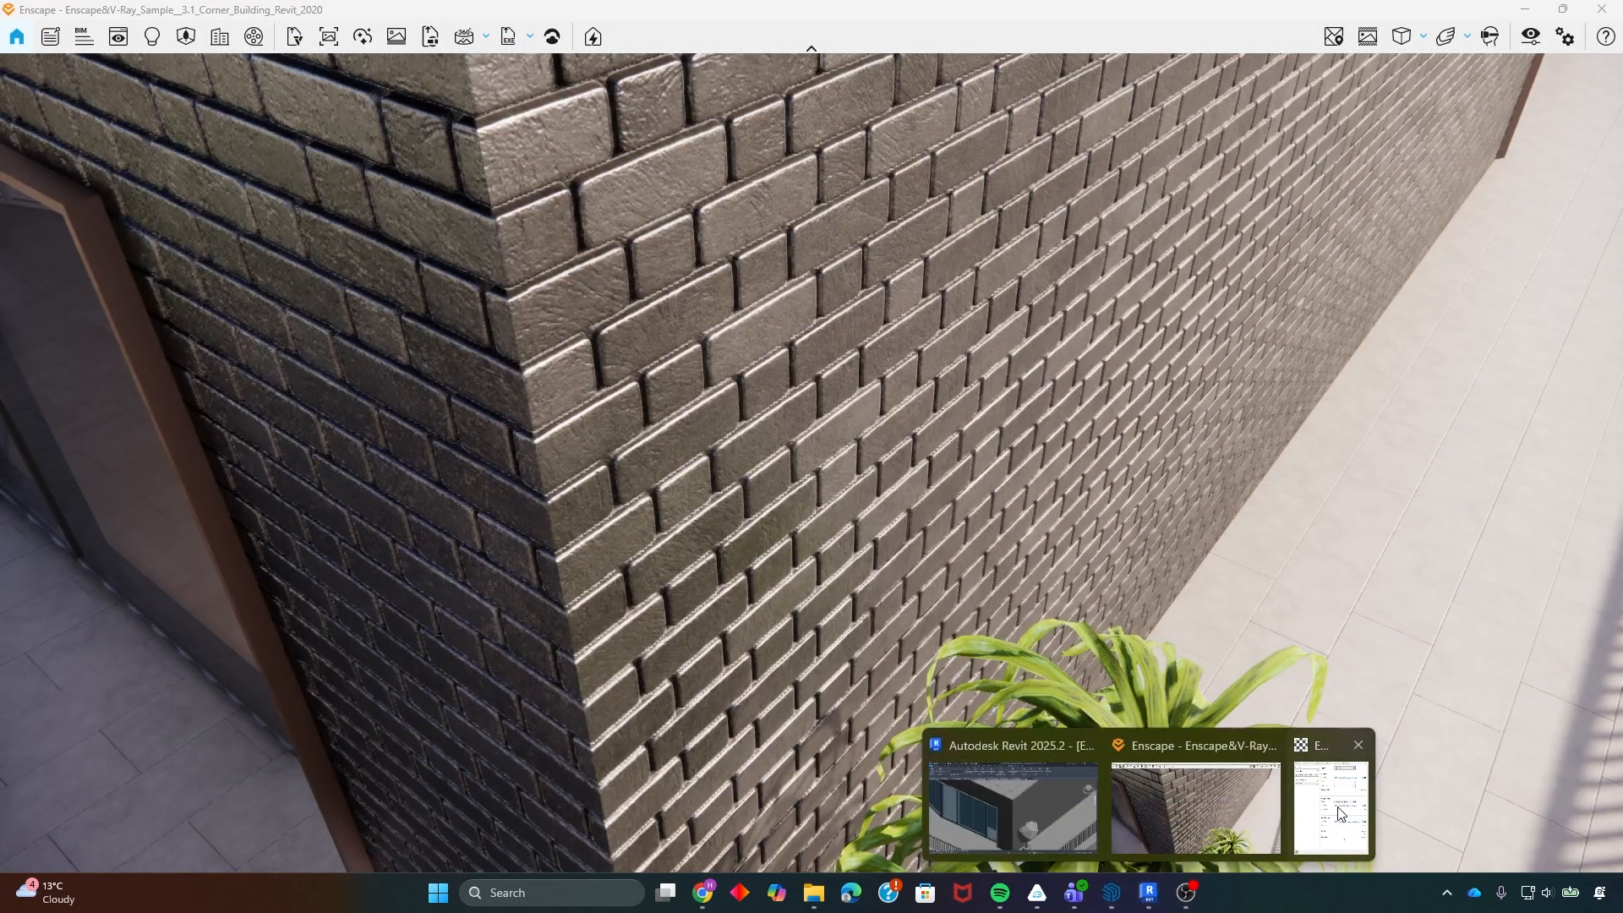
pyautogui.click(1013, 786)
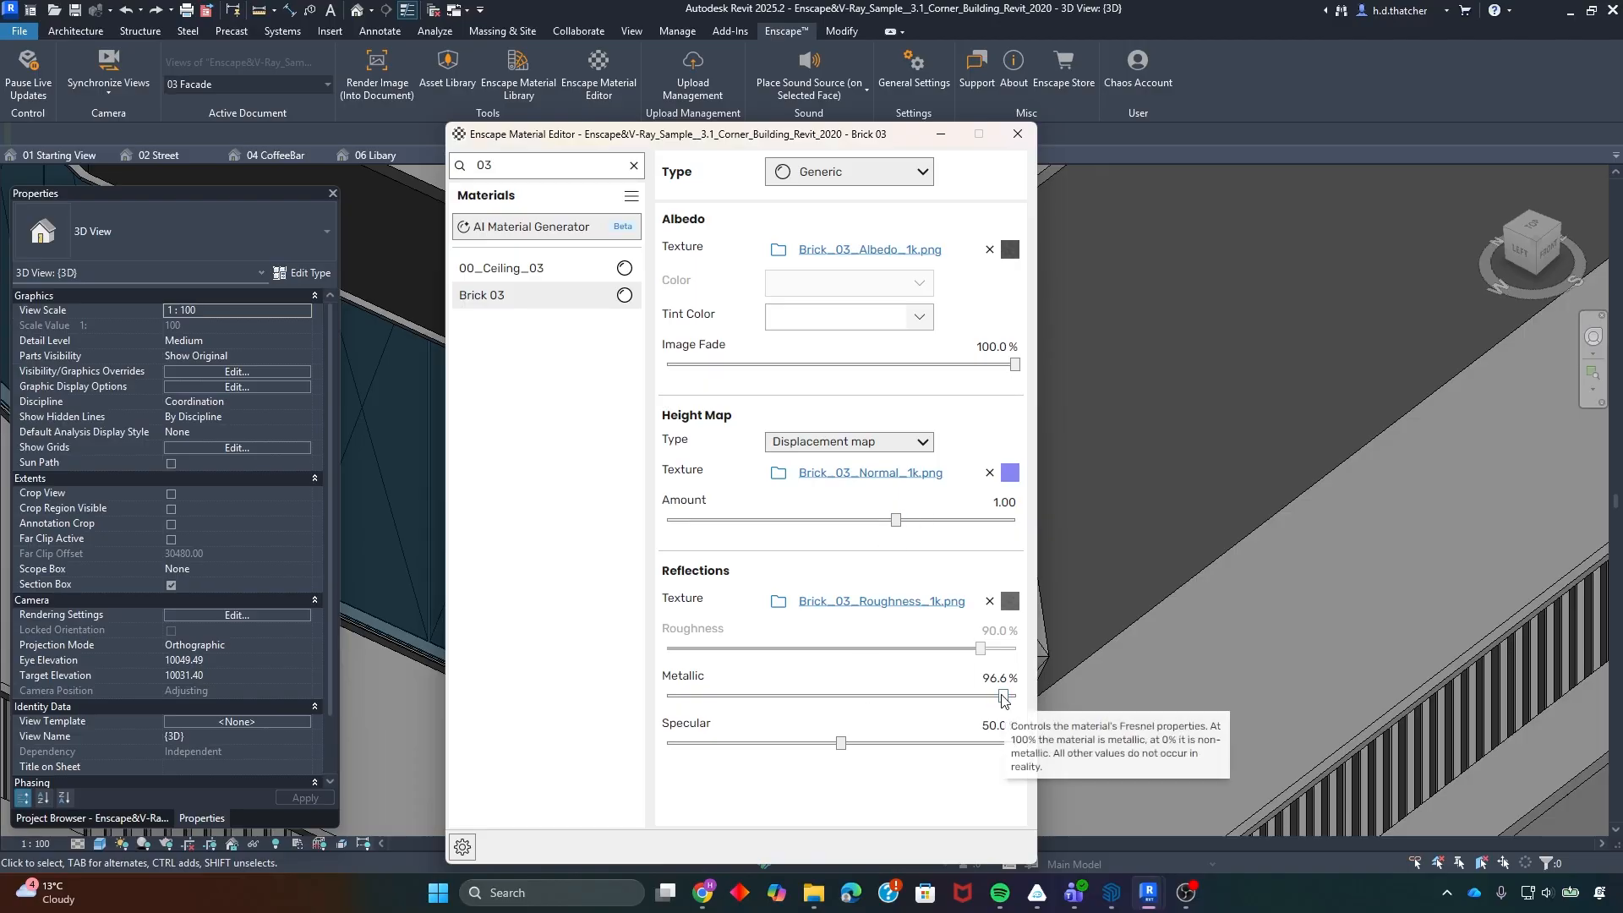
# - Lower Brick 03's Metallic value to 1.9%, check the terrace wall in Enscape and return to the Material Editor
pyautogui.moveTo(1001, 696); pyautogui.dragTo(674, 696)
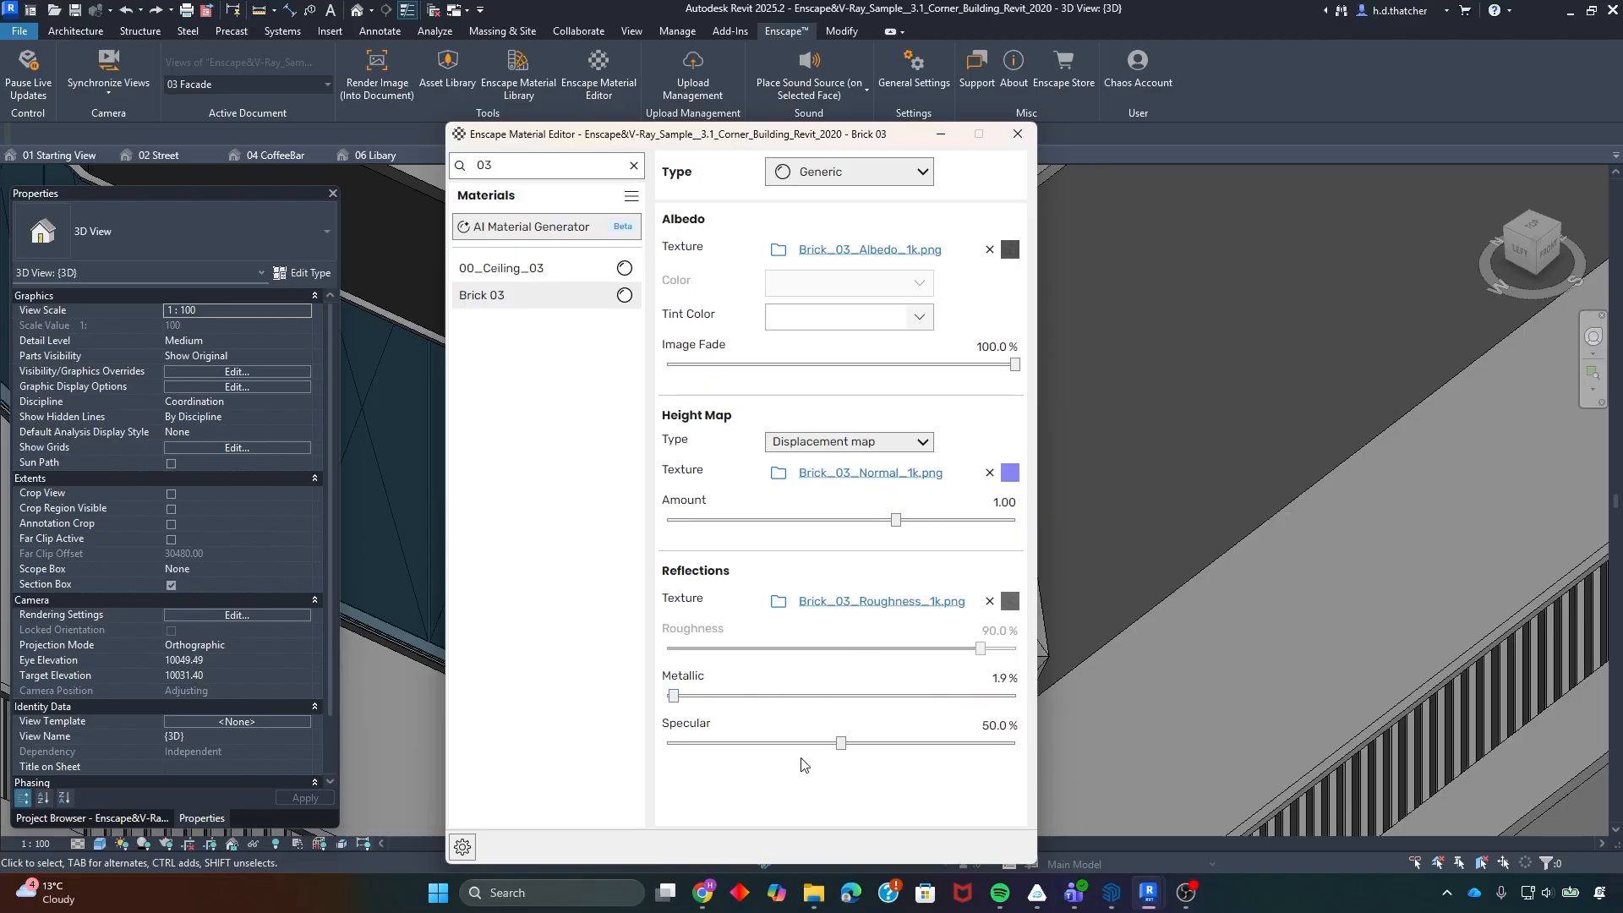
pyautogui.moveTo(1148, 897)
pyautogui.click(1182, 805)
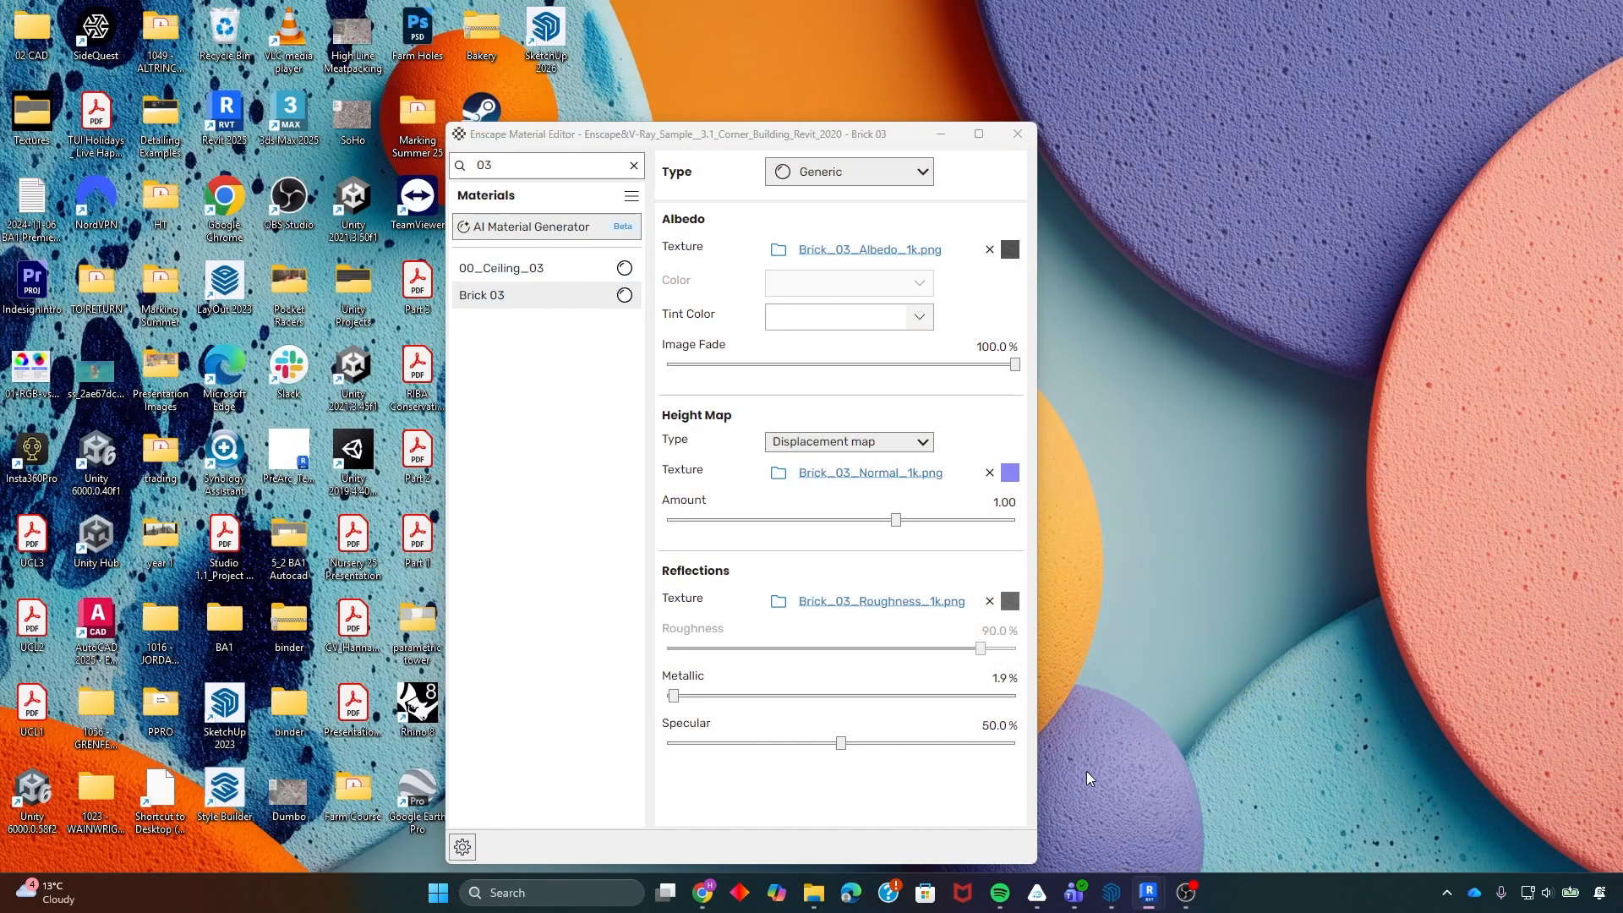
pyautogui.click(1332, 807)
# - Raise Brick 03's Specular value to 96.1%, check the terrace wall in Enscape and return to the Material Editor
pyautogui.moveTo(840, 743); pyautogui.dragTo(1002, 753)
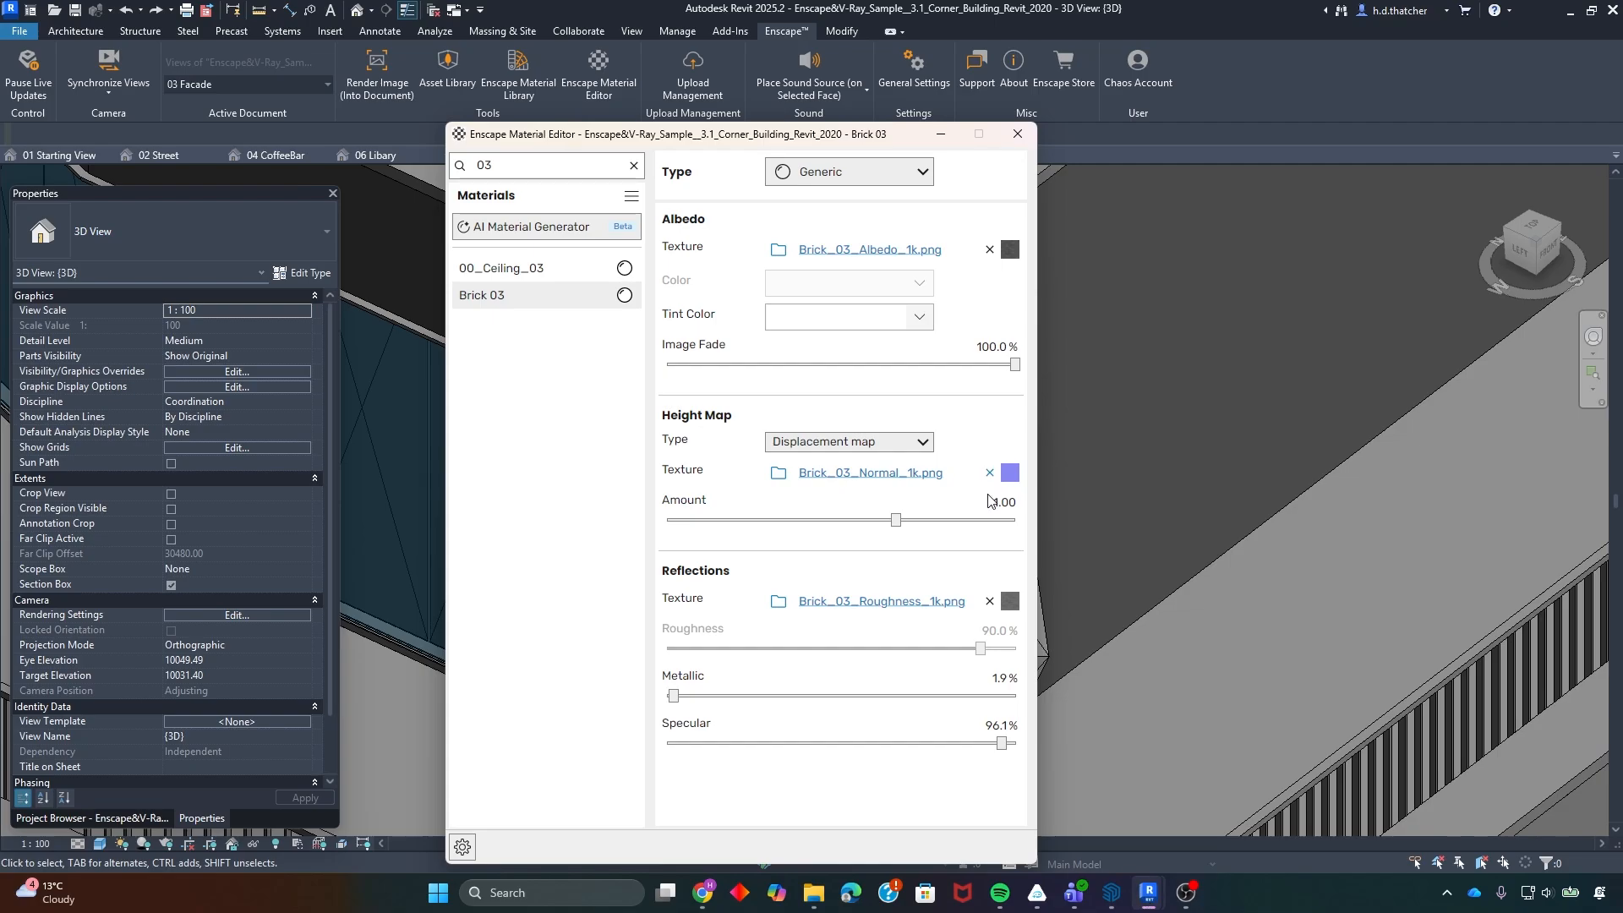
pyautogui.click(1216, 803)
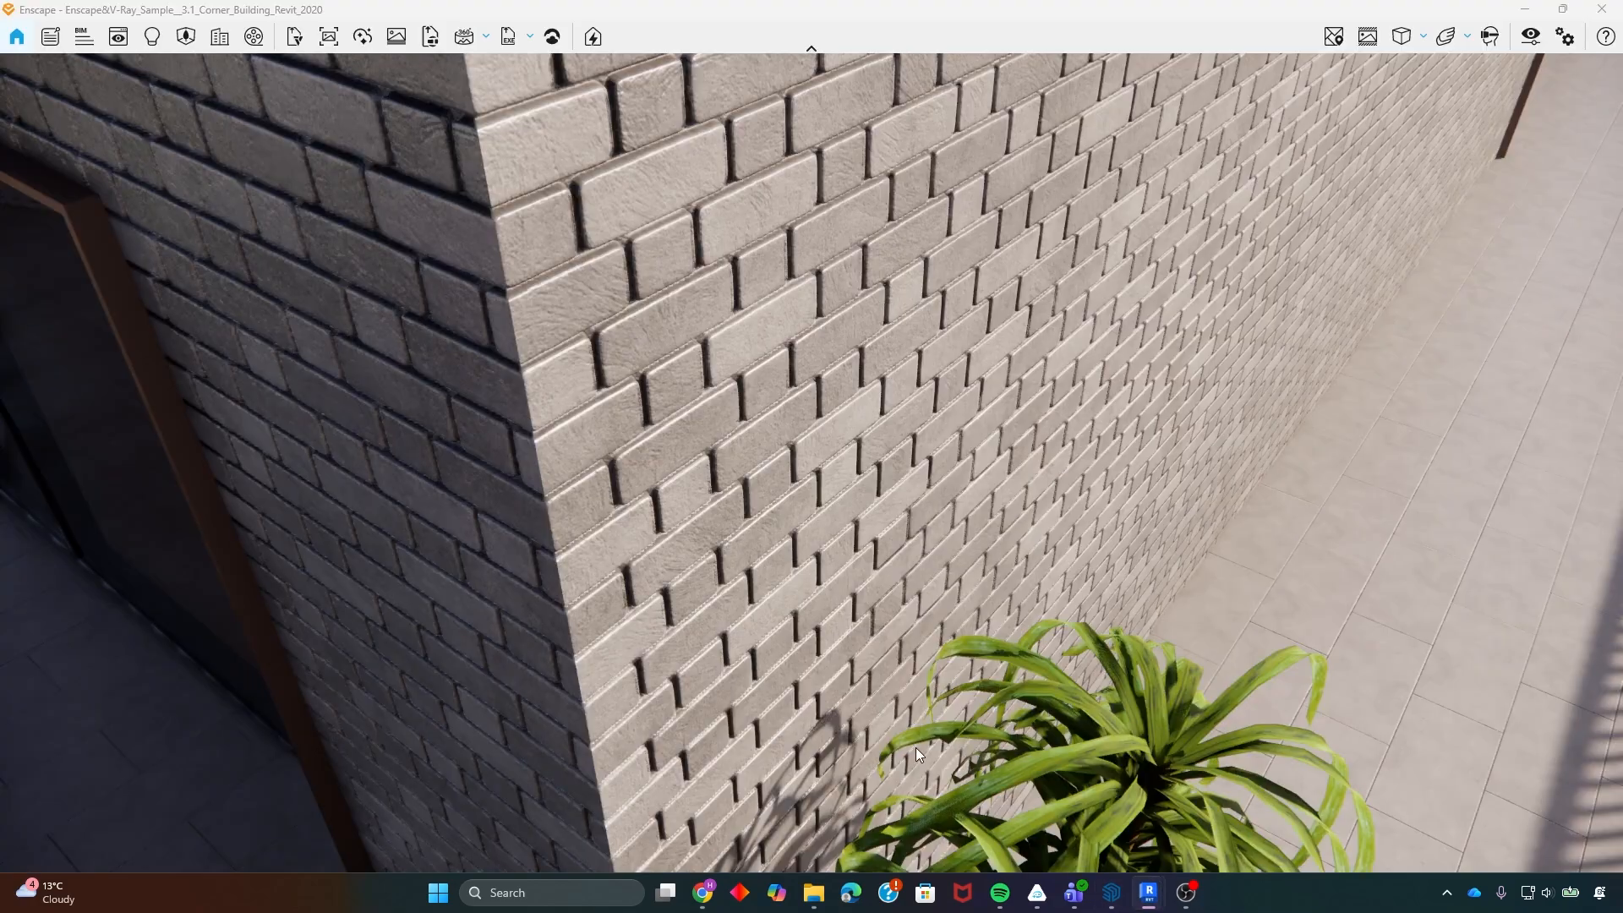
pyautogui.moveTo(1149, 893)
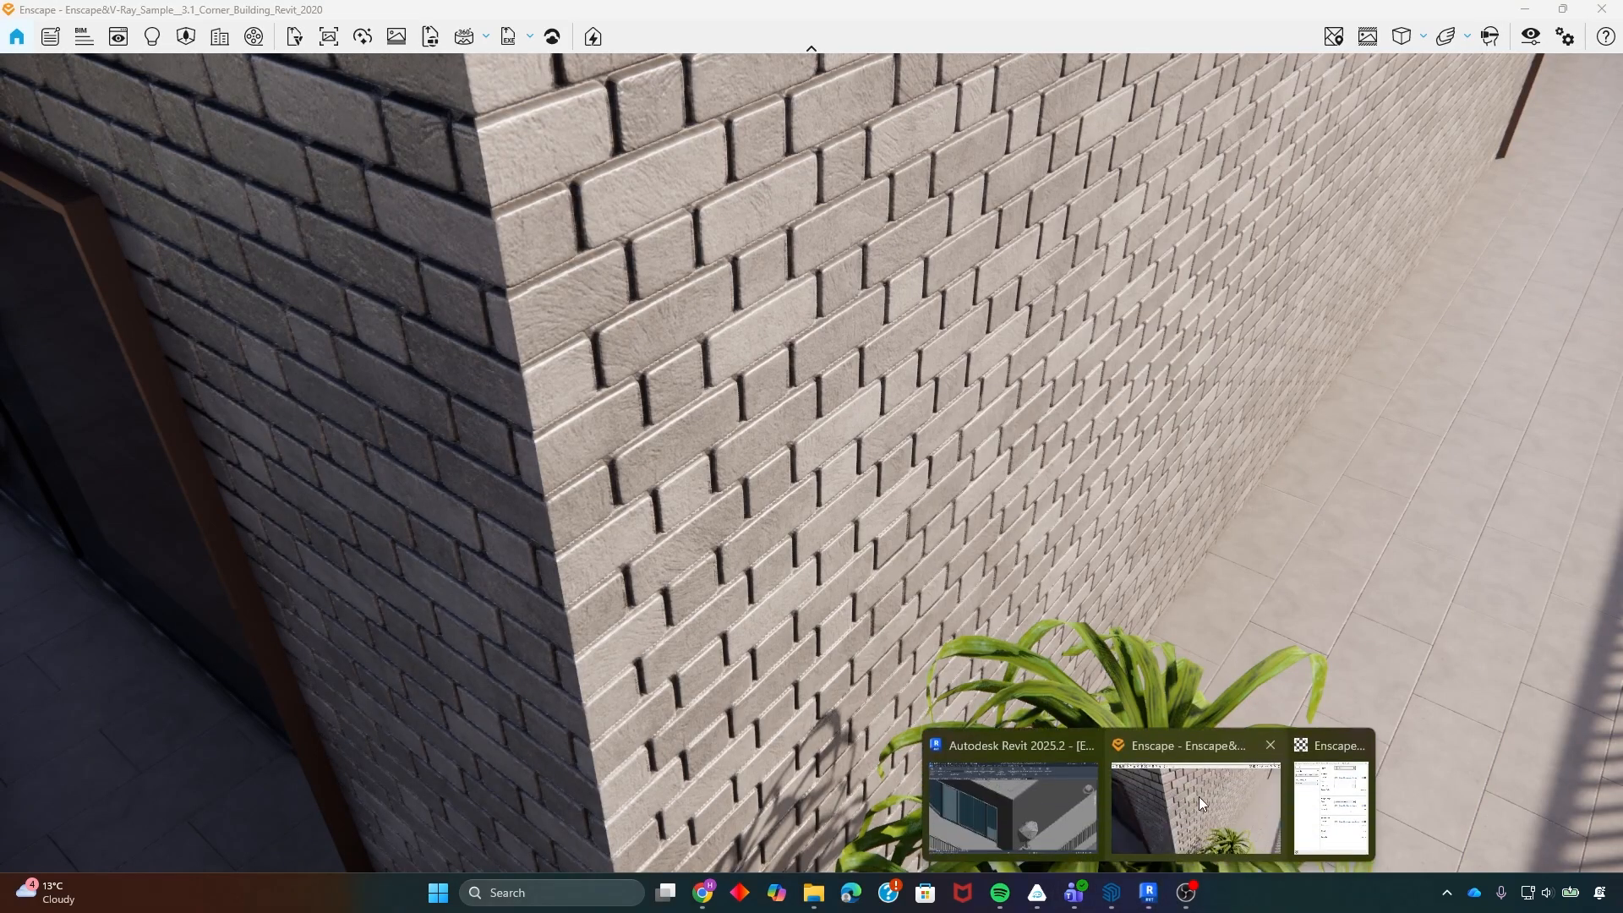
pyautogui.click(1327, 803)
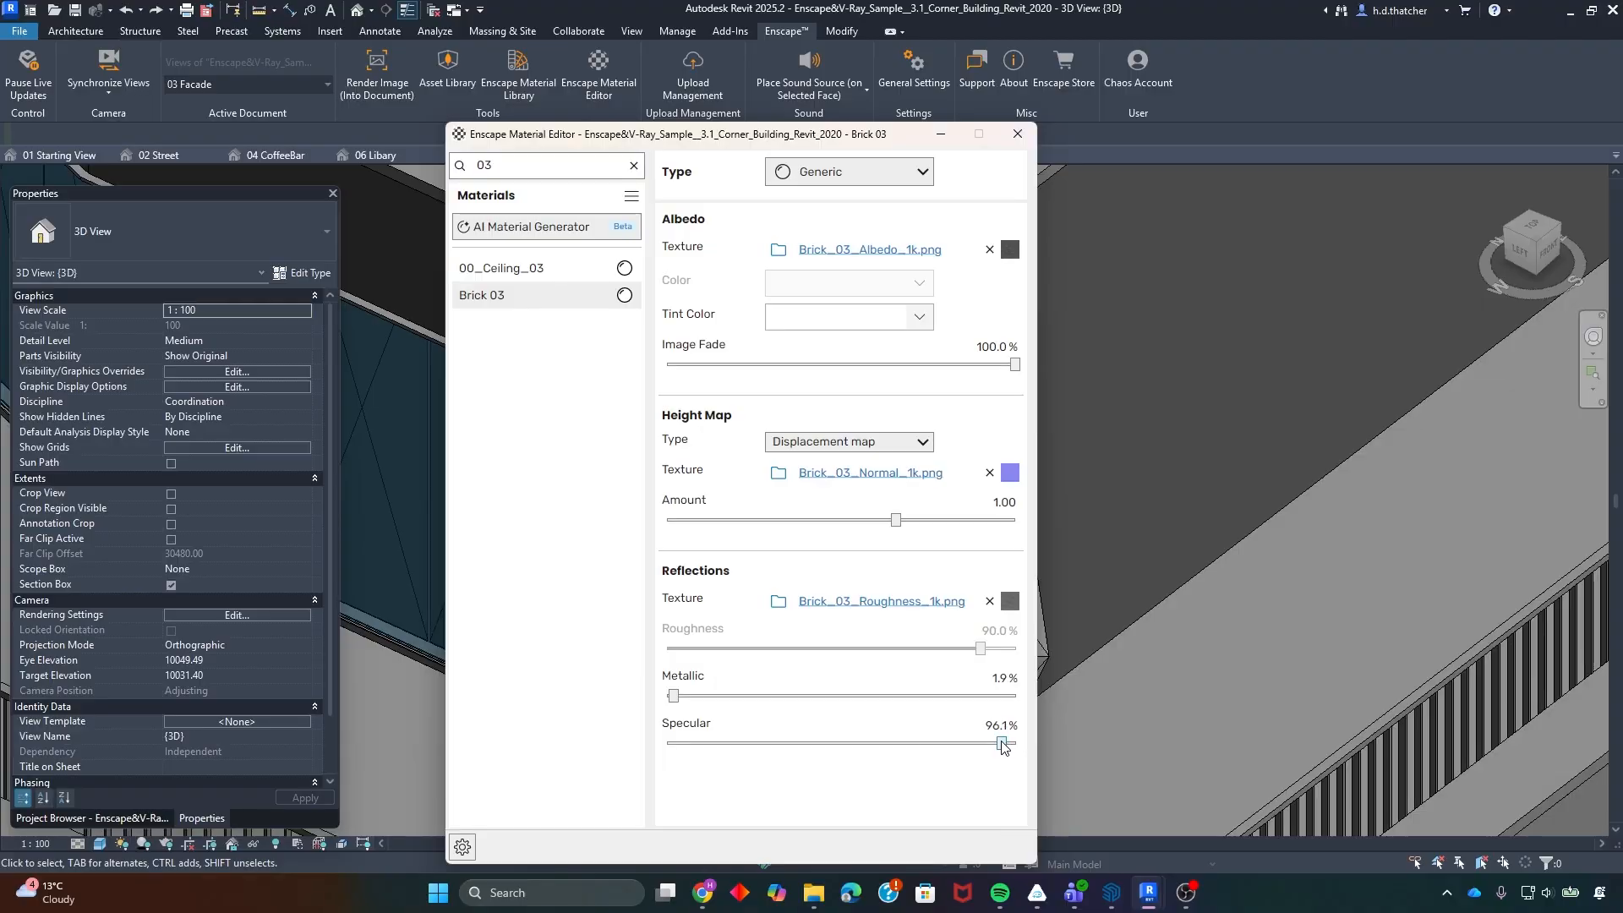
# - Review Brick 03's roughness texture again and set its Specular value to 46.4%
pyautogui.click(905, 602)
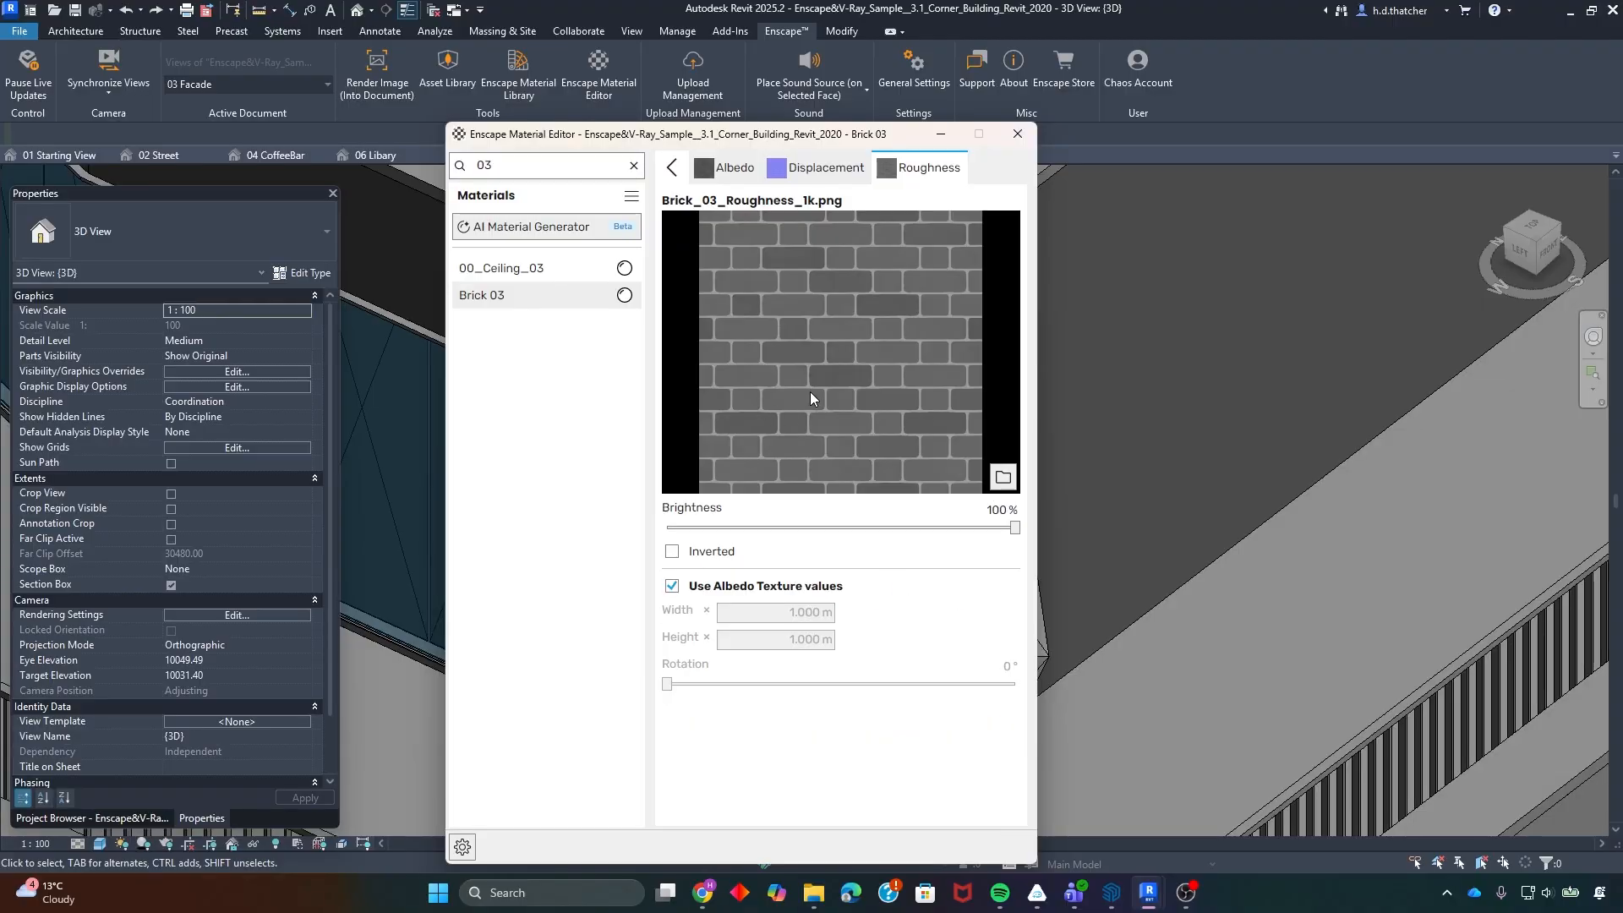
pyautogui.click(672, 167)
pyautogui.moveTo(821, 744); pyautogui.dragTo(829, 744)
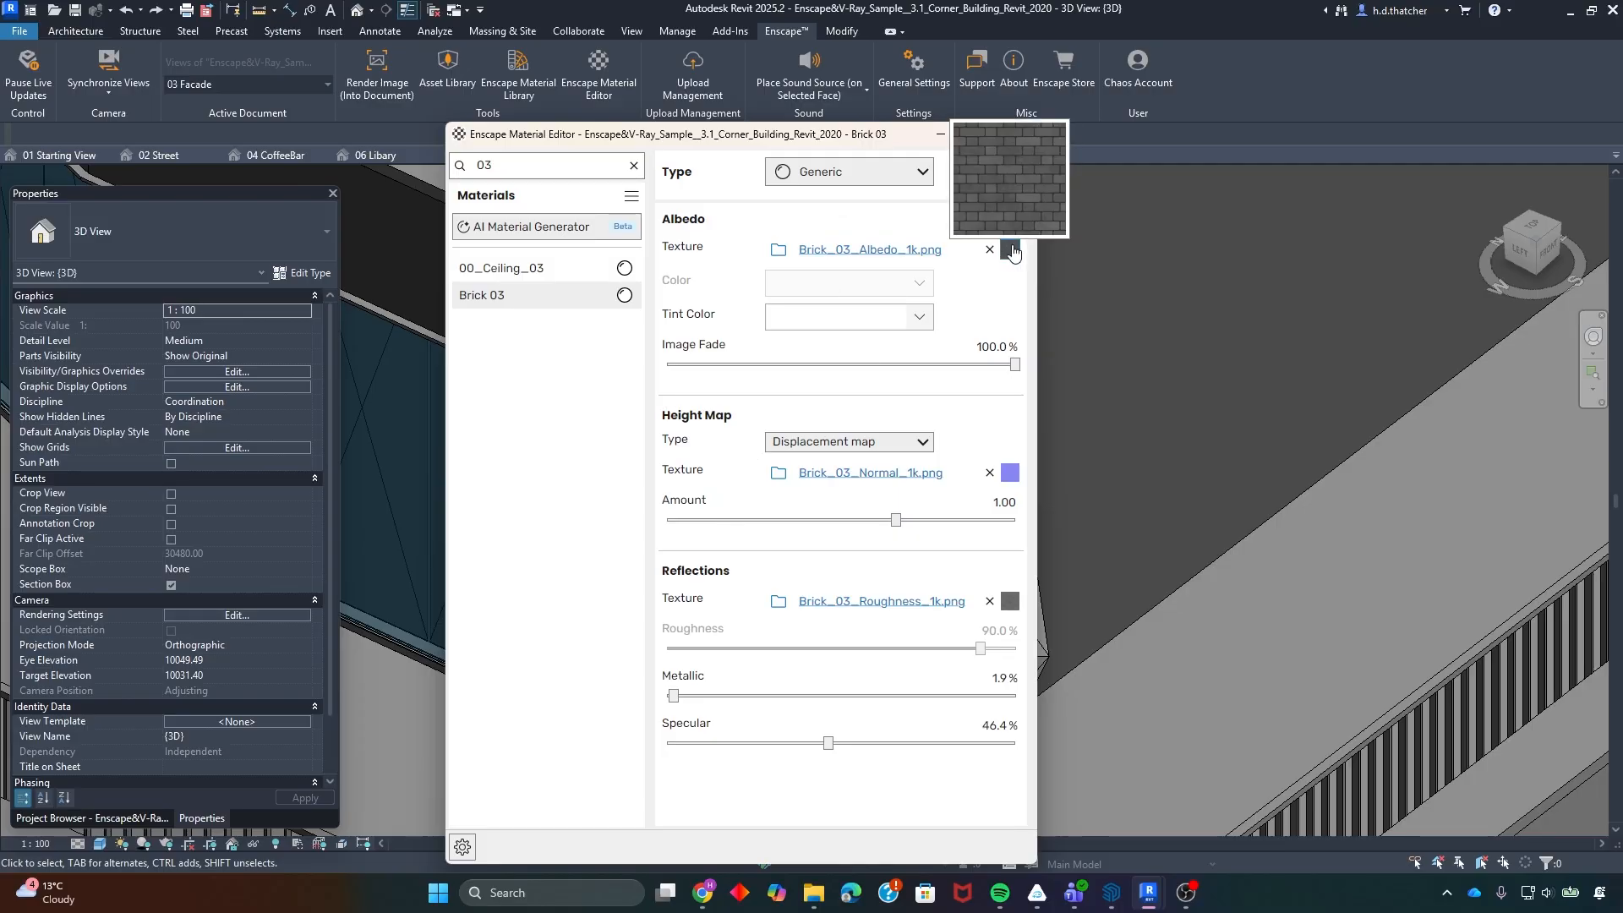
pyautogui.moveTo(1009, 476)
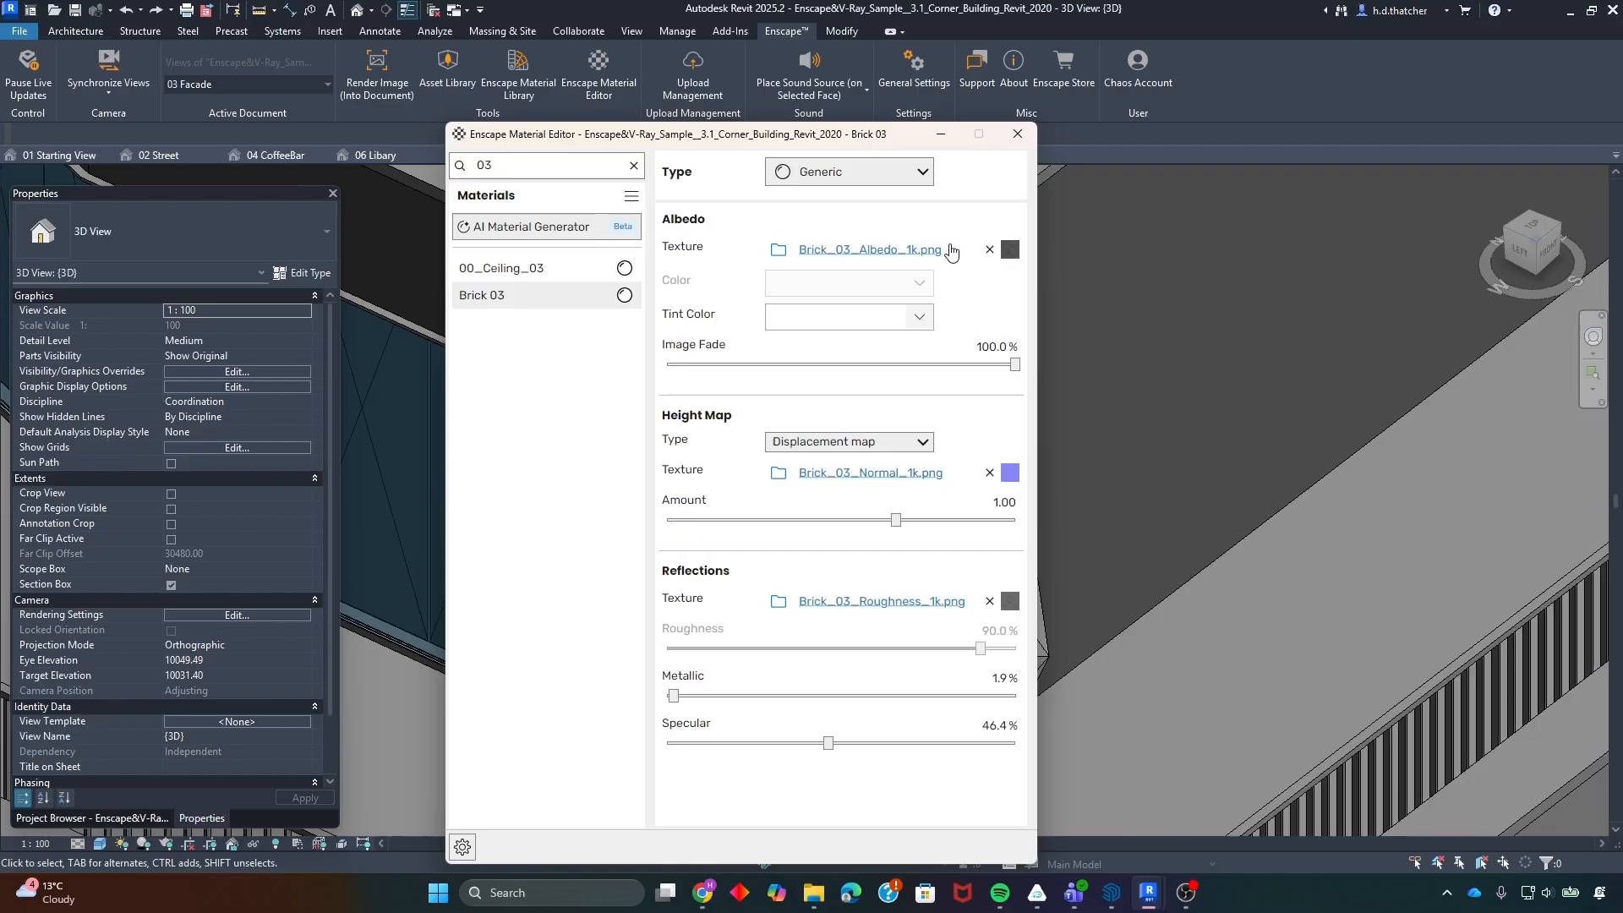
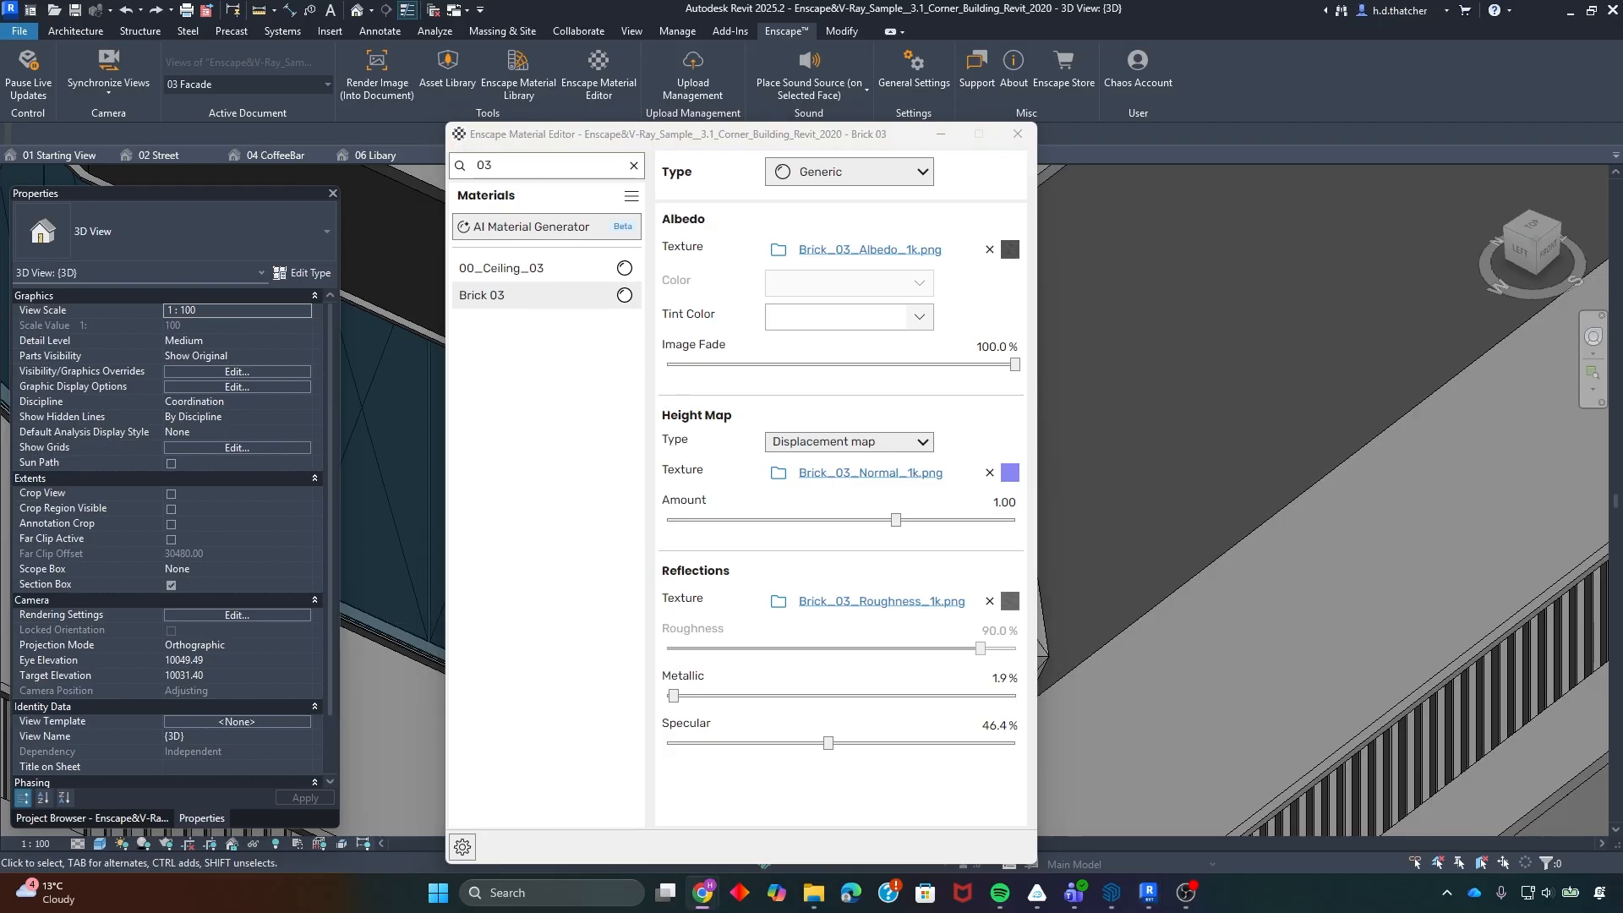
# - Switch to Chrome and read through the Chaos blog article on free 3D texture websites up to the Poly Haven section
pyautogui.moveTo(2, 160); pyautogui.dragTo(705, 148)
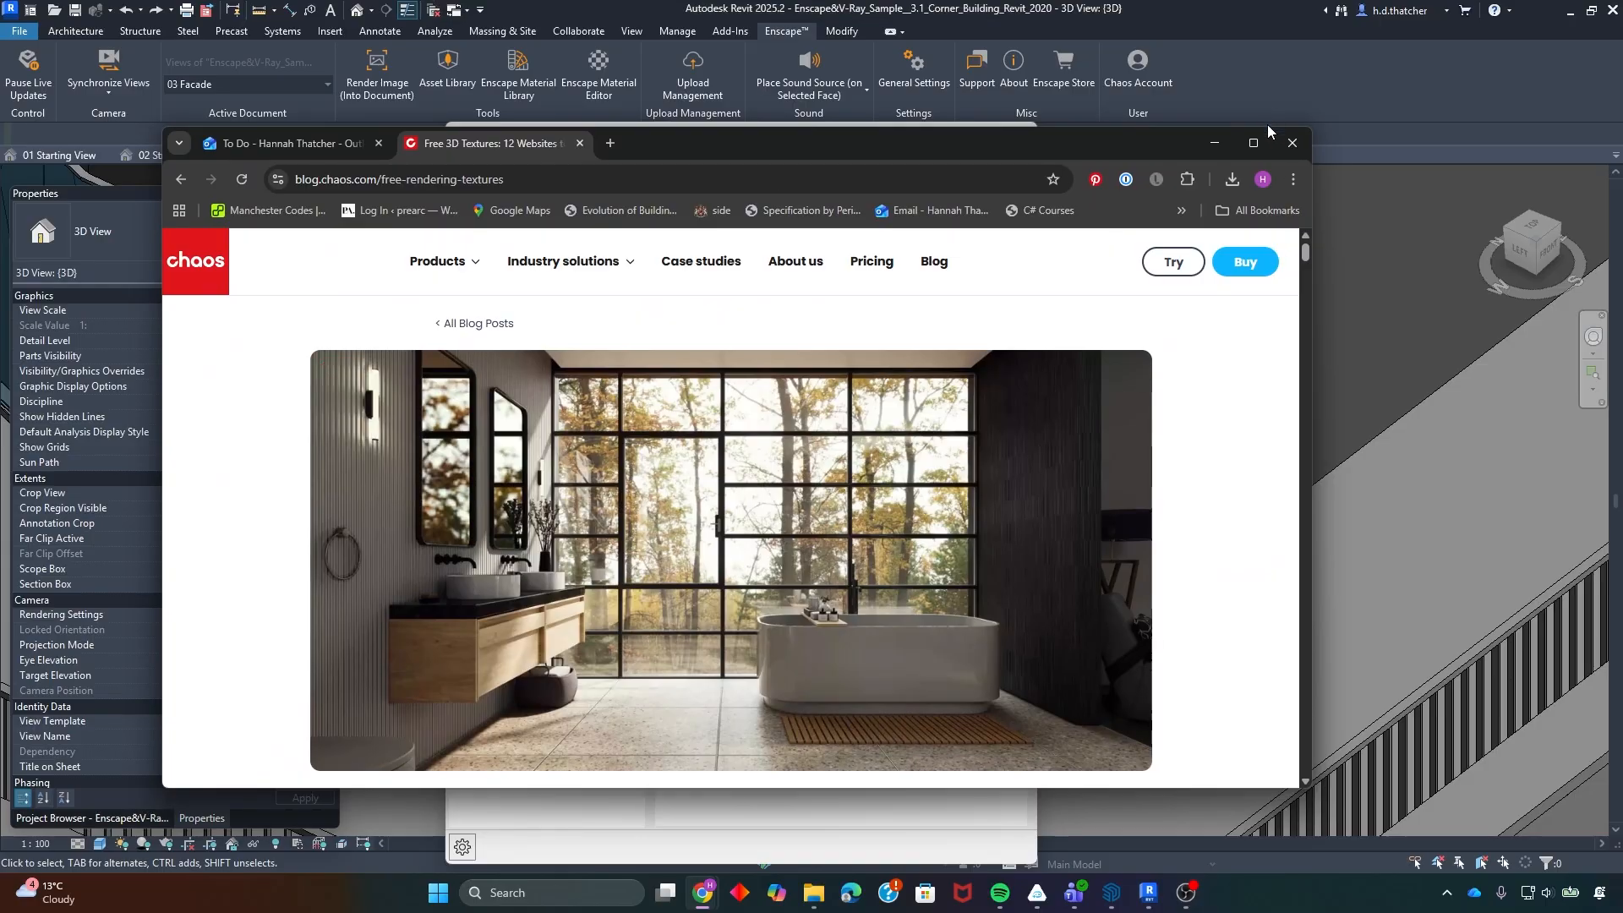
pyautogui.click(1253, 142)
pyautogui.scroll(-3, 692, 331)
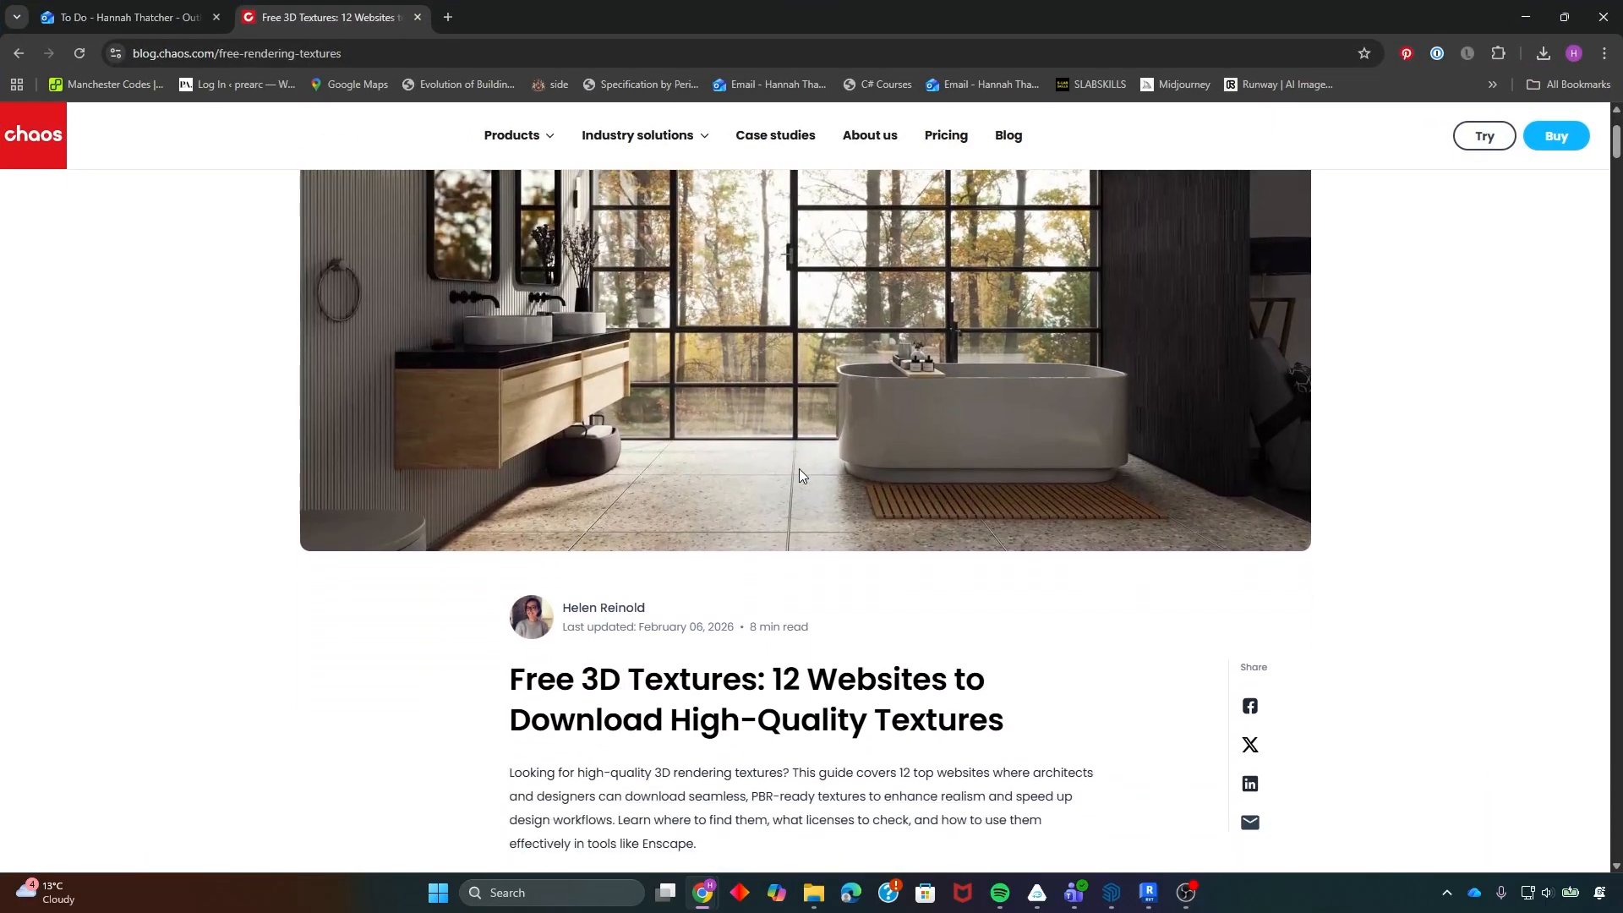
pyautogui.scroll(-5, 801, 474)
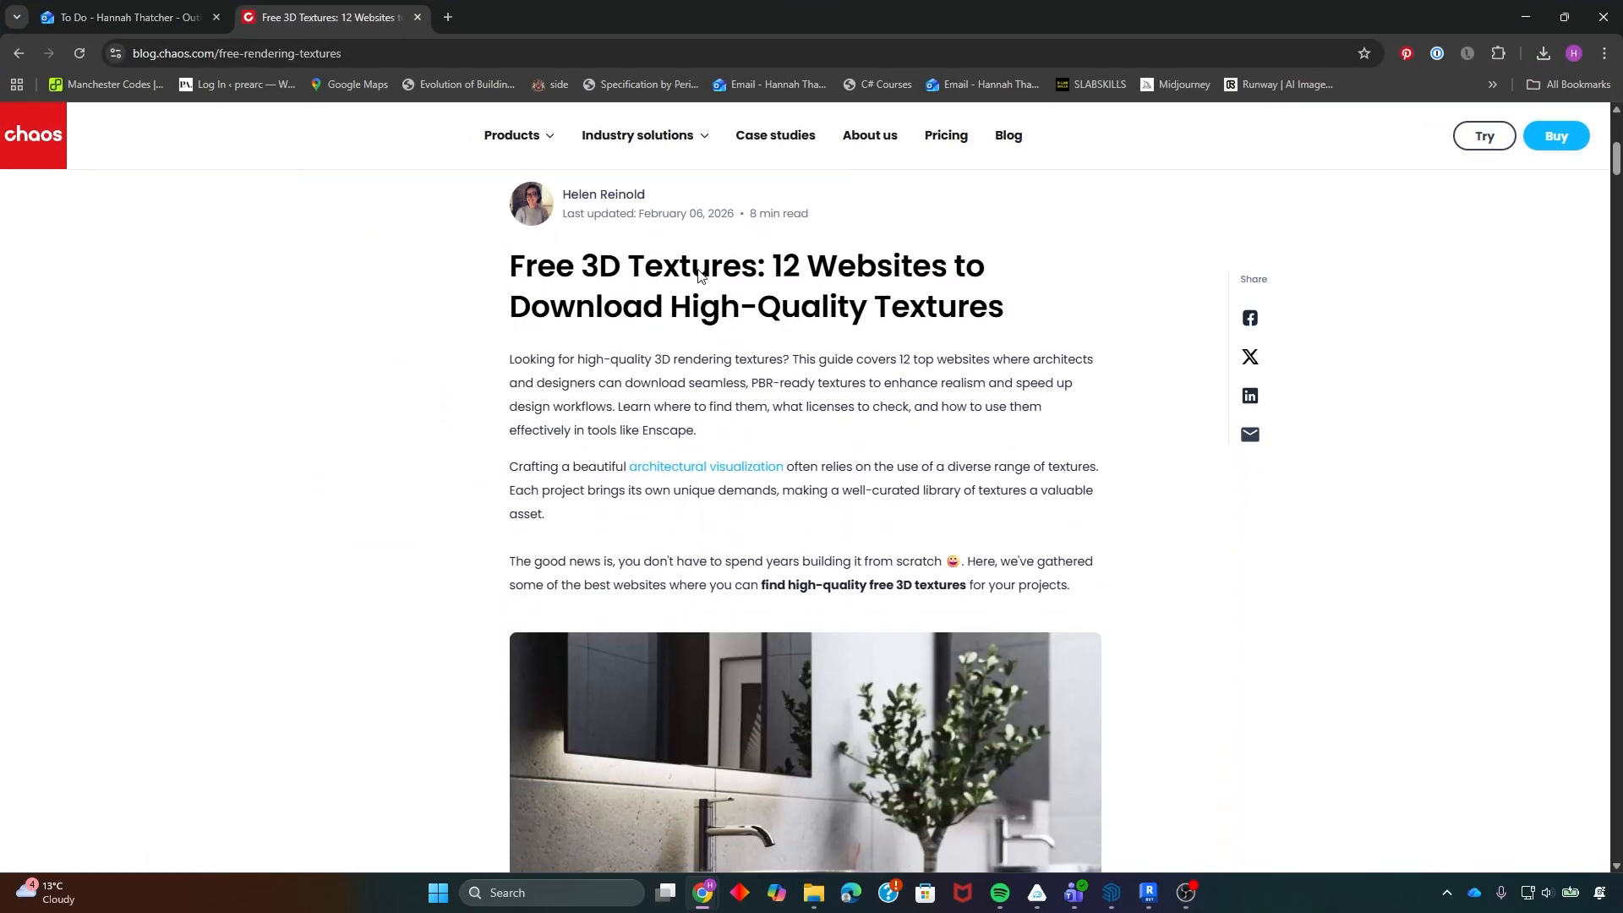
pyautogui.scroll(-2, 814, 355)
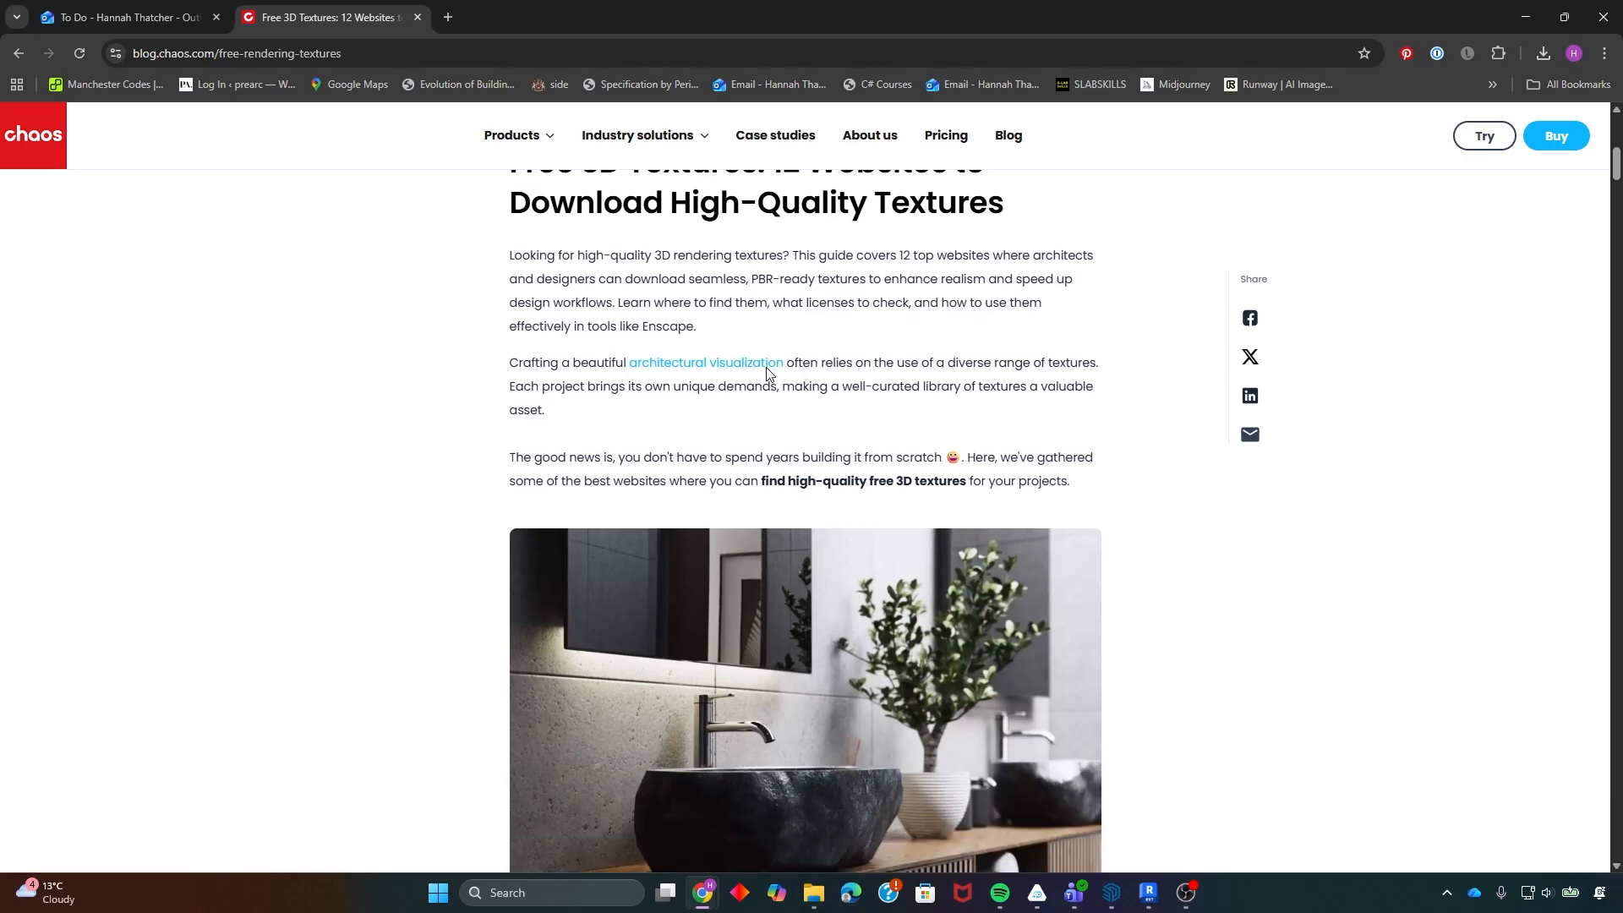
pyautogui.scroll(3, 811, 380)
pyautogui.scroll(-8, 812, 473)
pyautogui.scroll(-18, 812, 490)
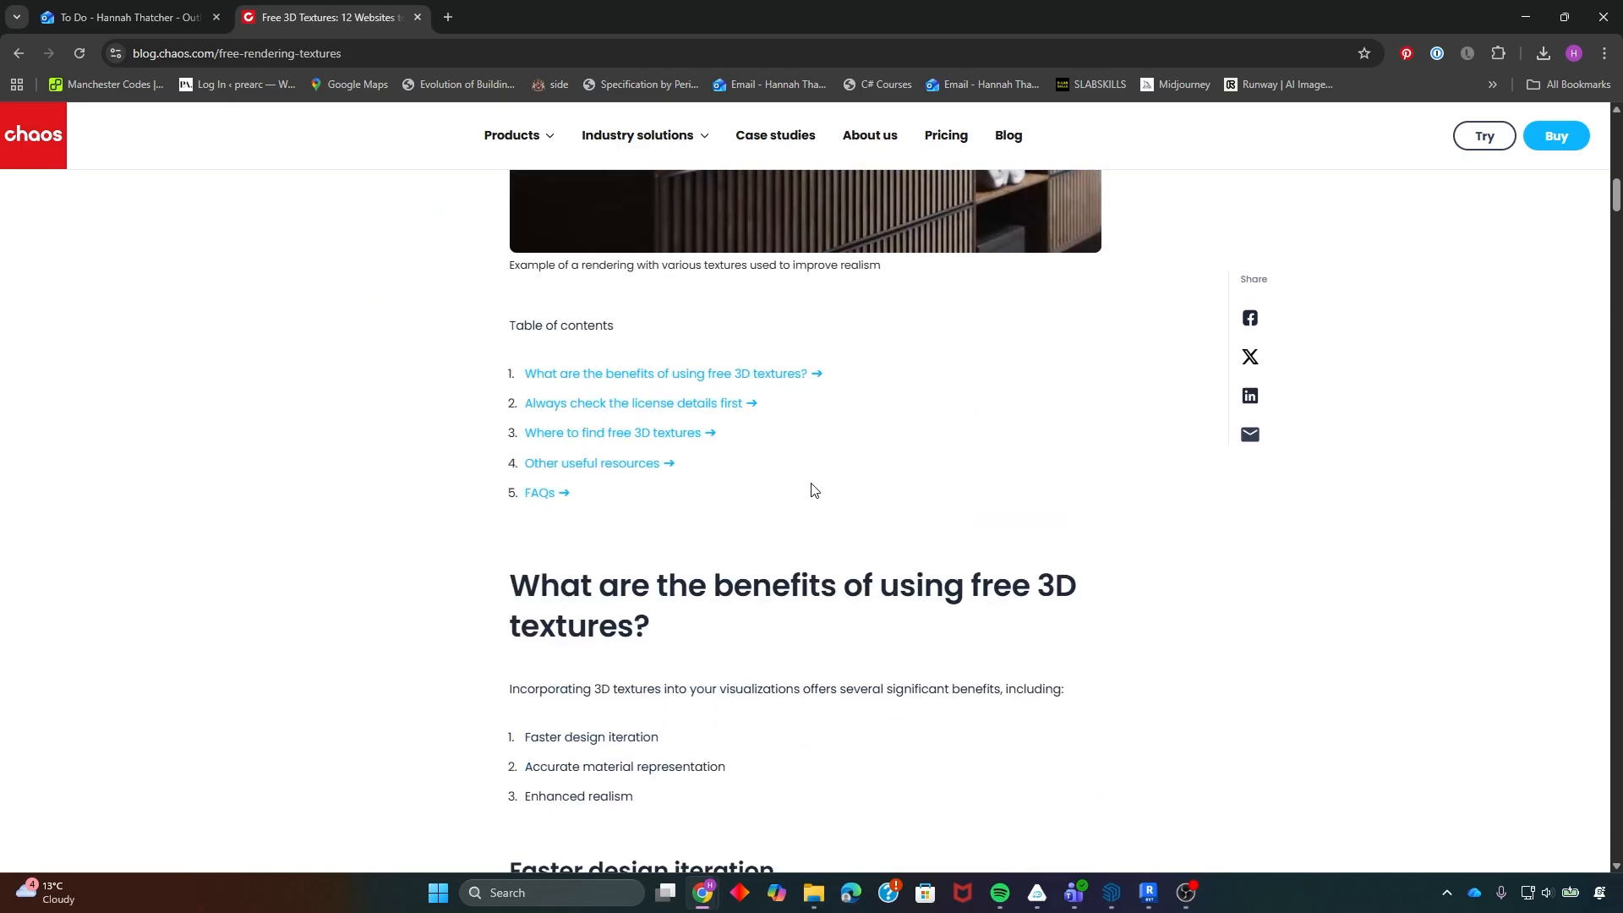
pyautogui.scroll(-13, 812, 486)
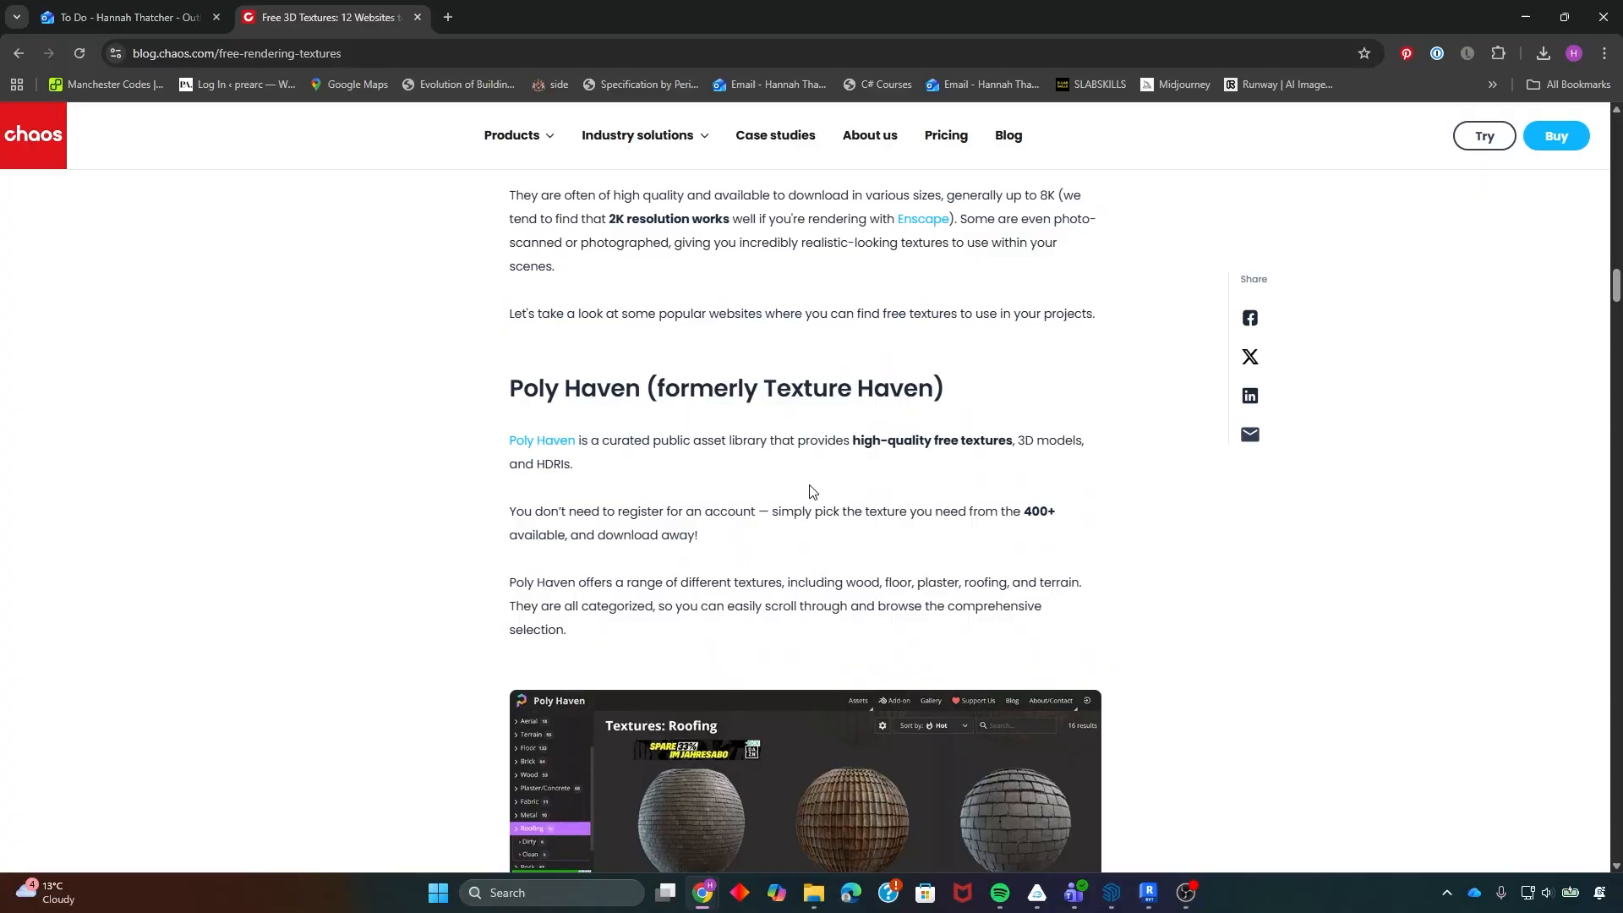
pyautogui.scroll(4, 812, 488)
pyautogui.scroll(-2, 811, 486)
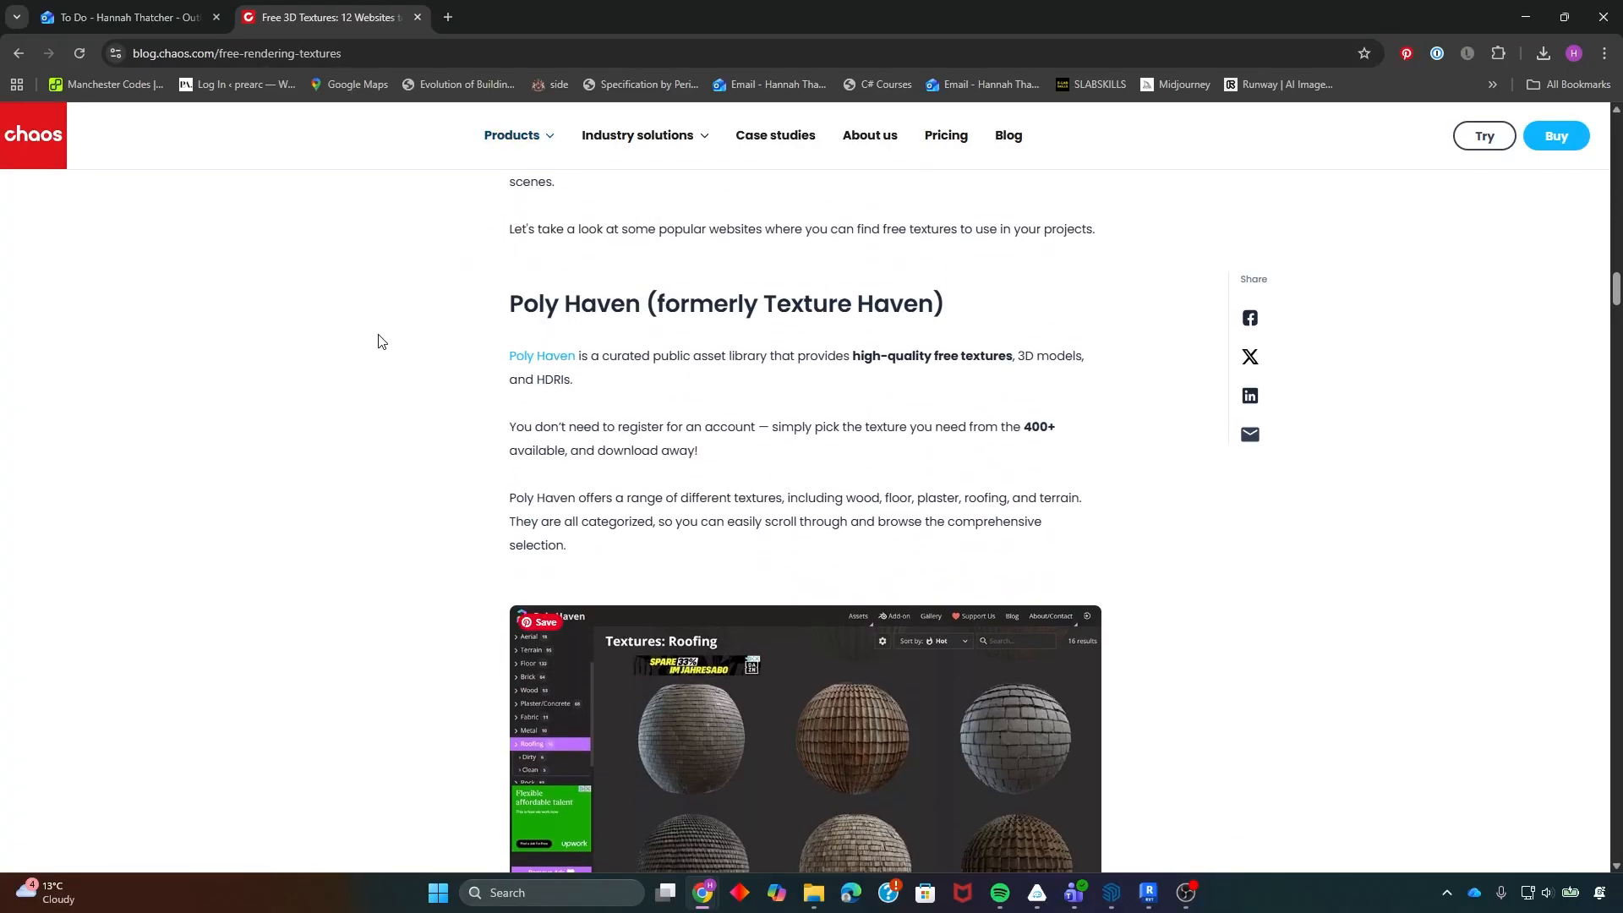
# - Open Poly Haven from the article, browse its Brick textures and examine the Red Brick texture with its map previews
pyautogui.click(554, 356)
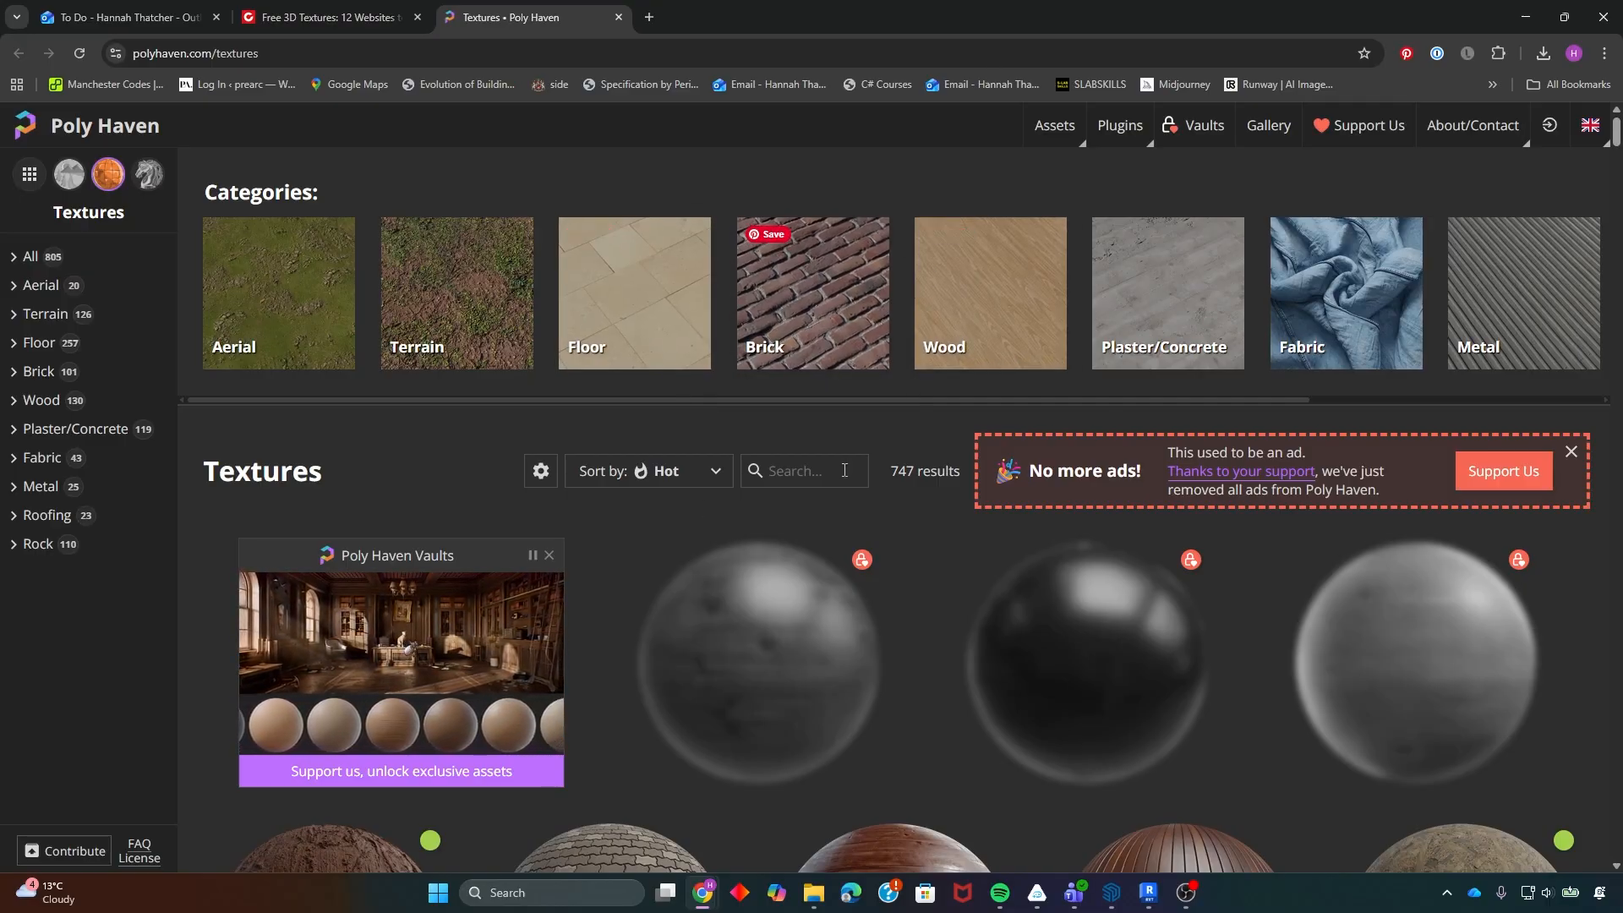
pyautogui.click(796, 308)
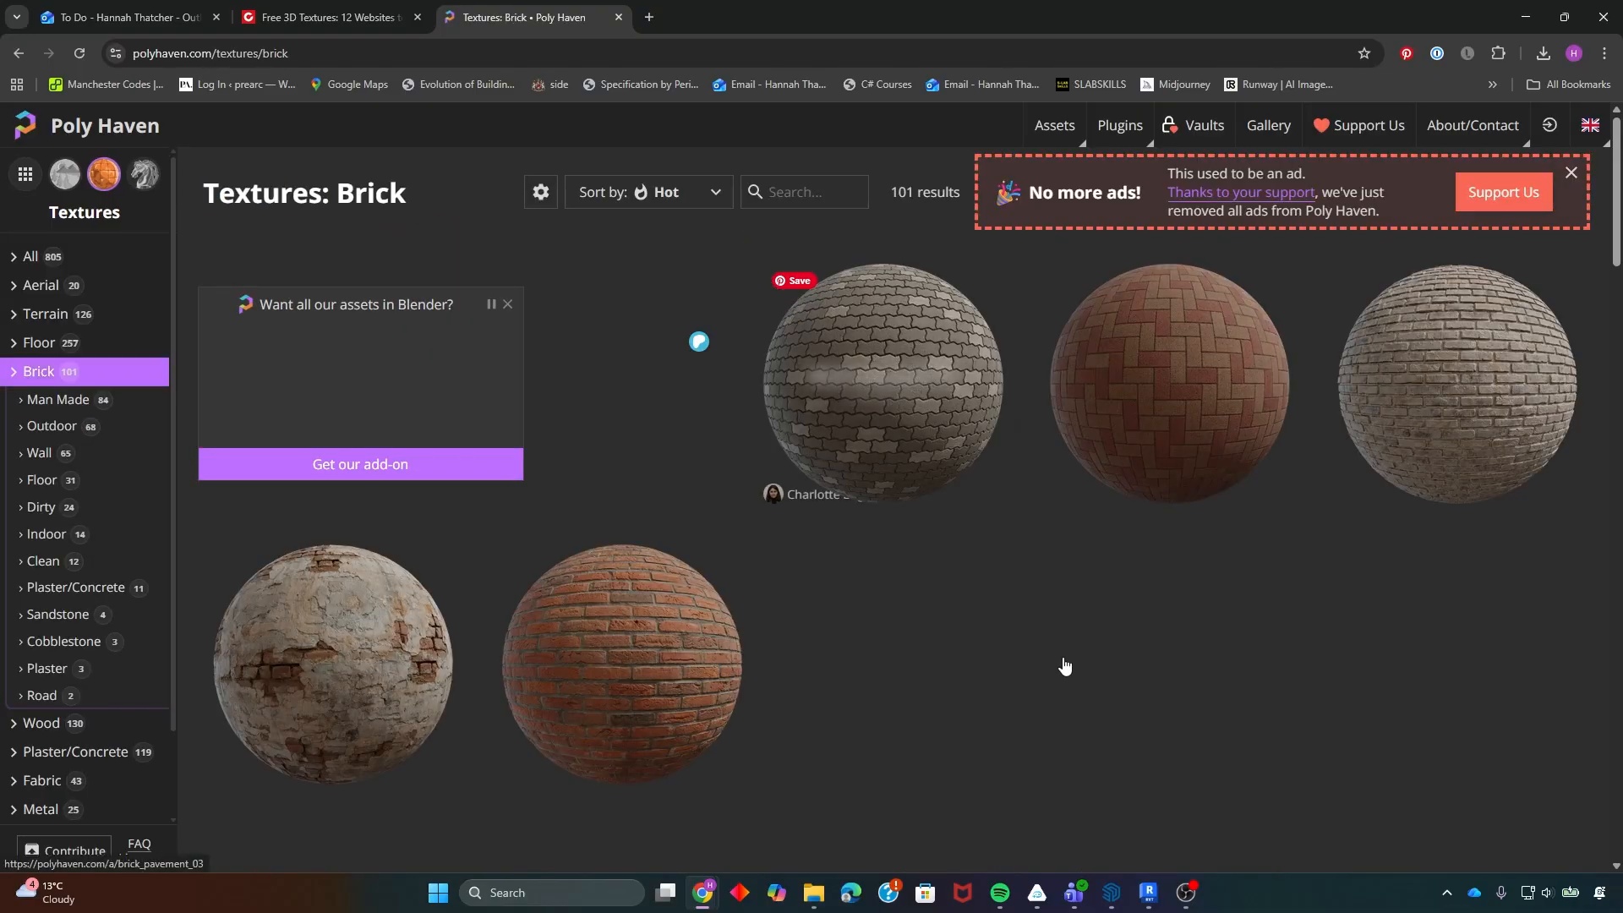
pyautogui.scroll(-2, 1050, 606)
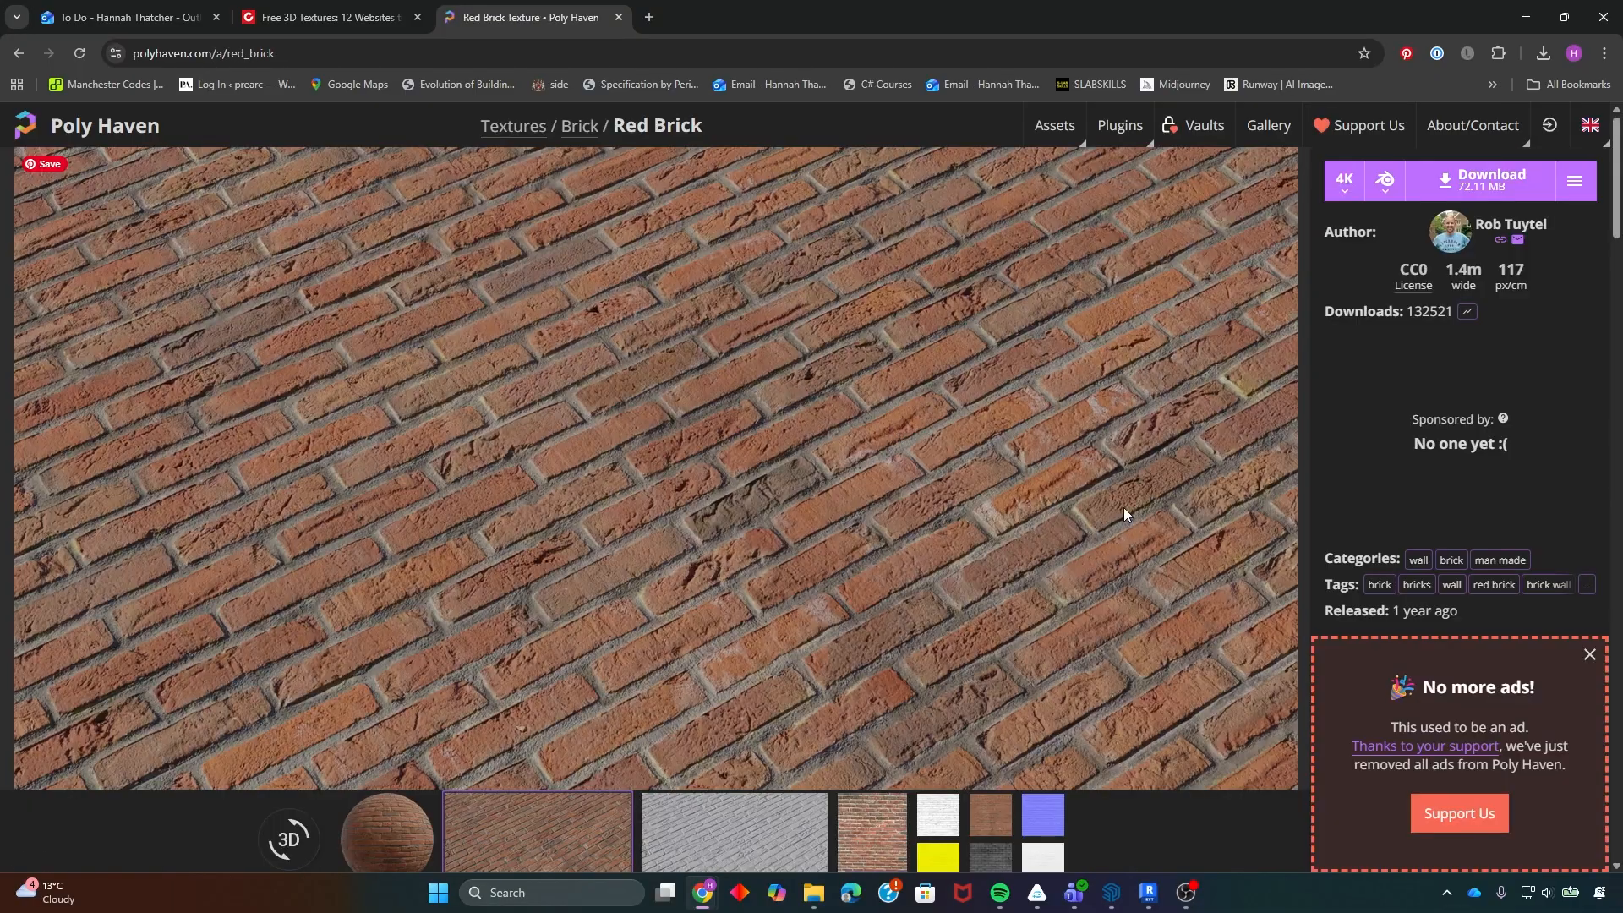
pyautogui.scroll(-2, 907, 515)
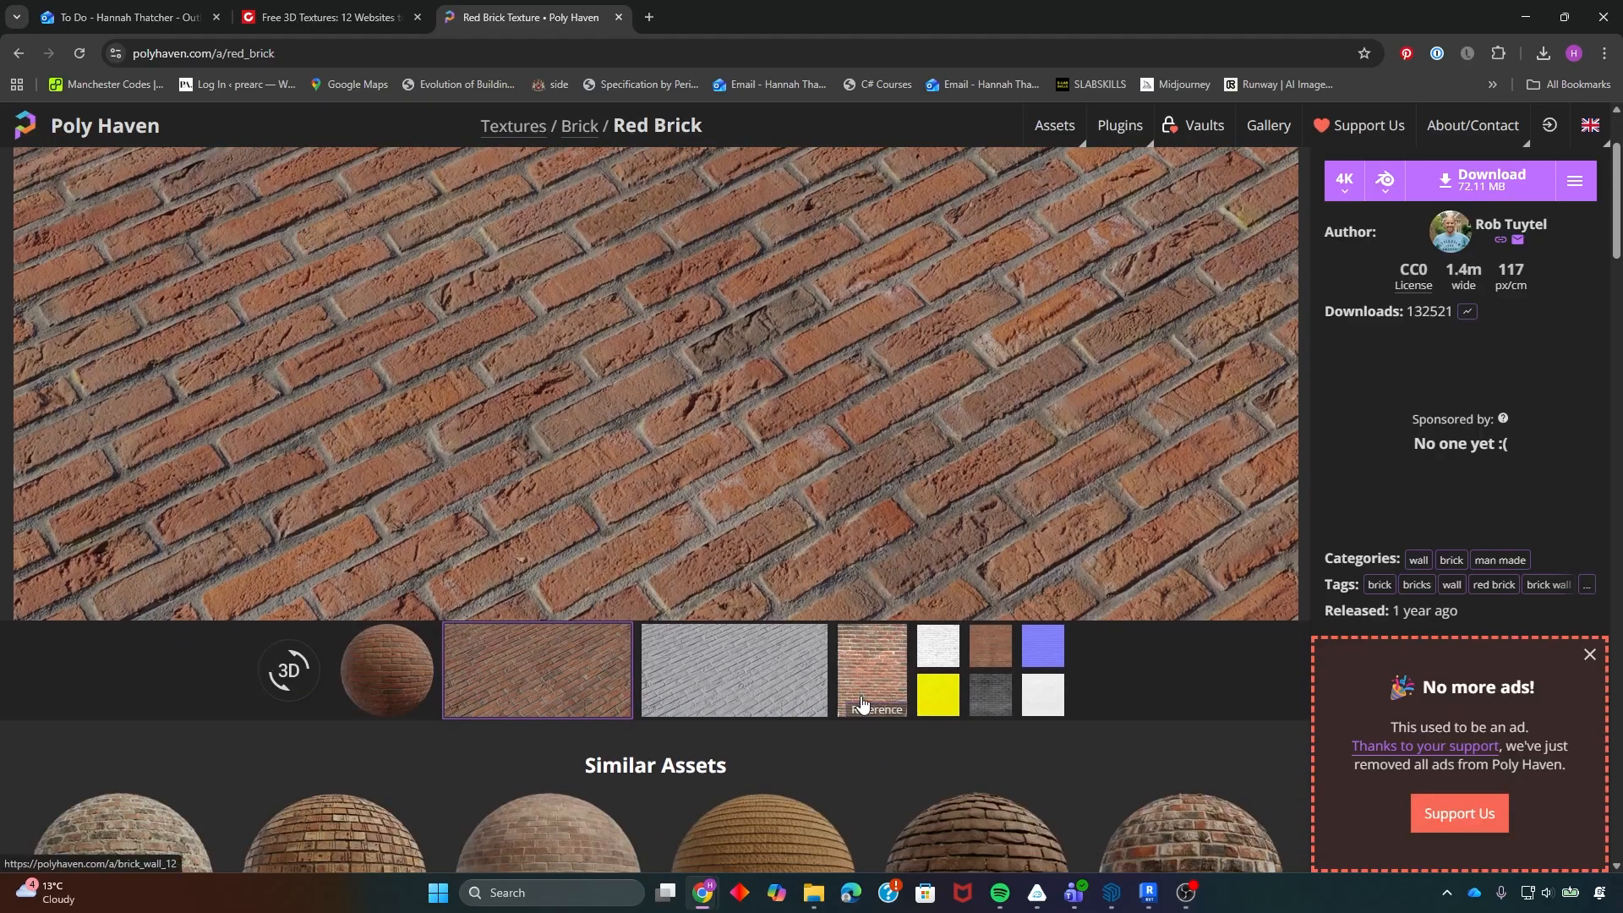
# - View the Red Brick colour map on Poly Haven and compare it with Brick 03's texture slots in the Enscape Material Editor
pyautogui.click(991, 647)
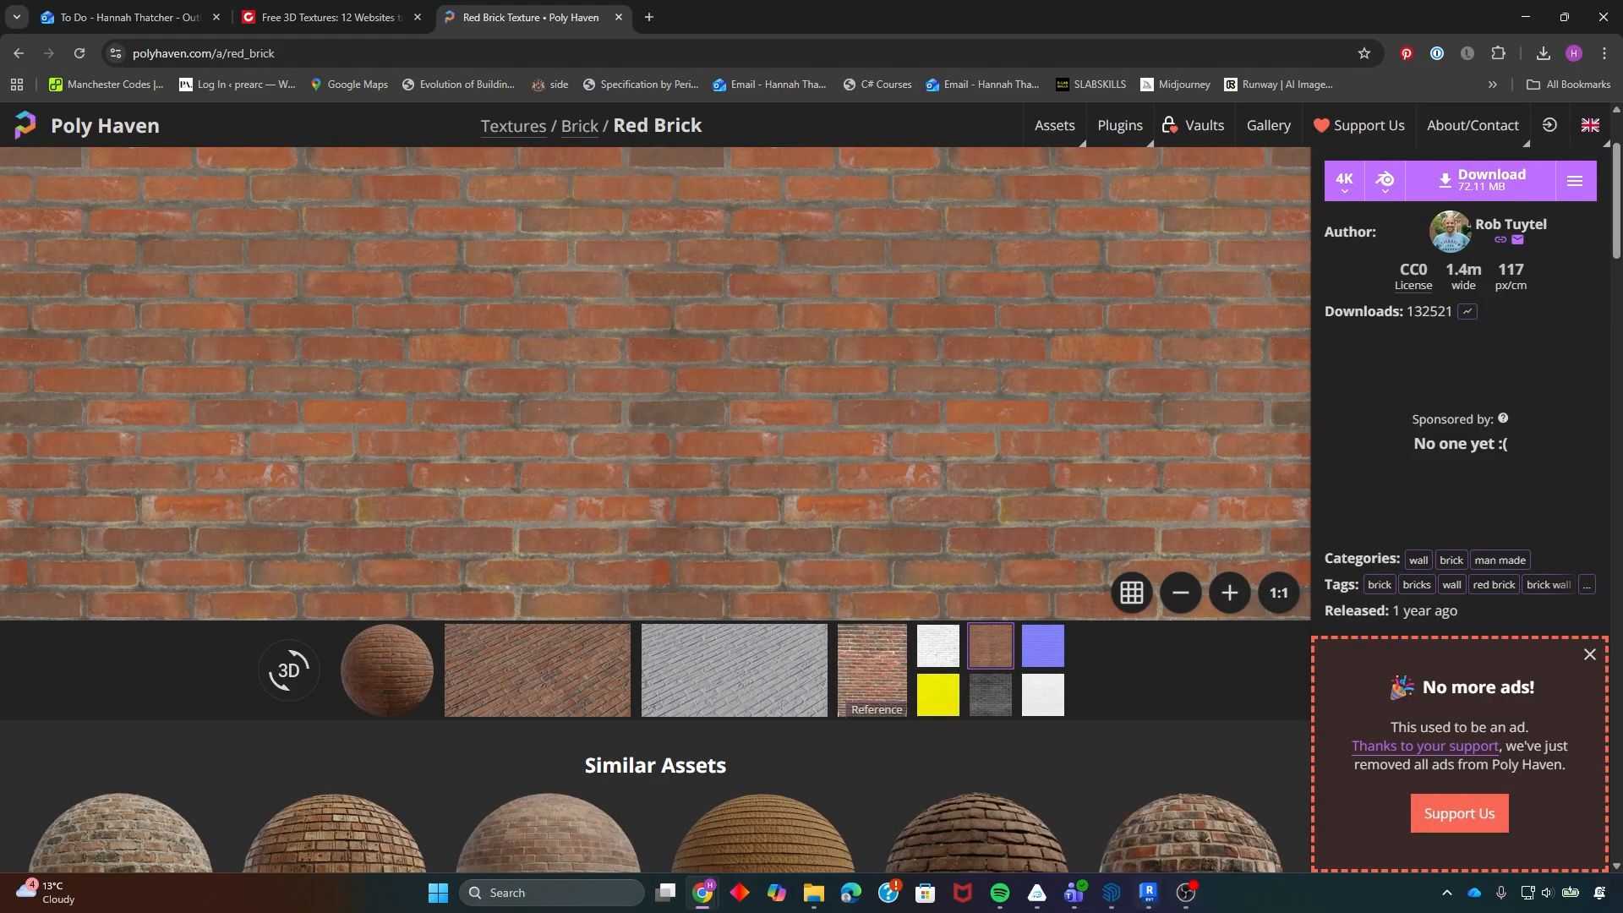
pyautogui.click(1148, 892)
pyautogui.click(1332, 794)
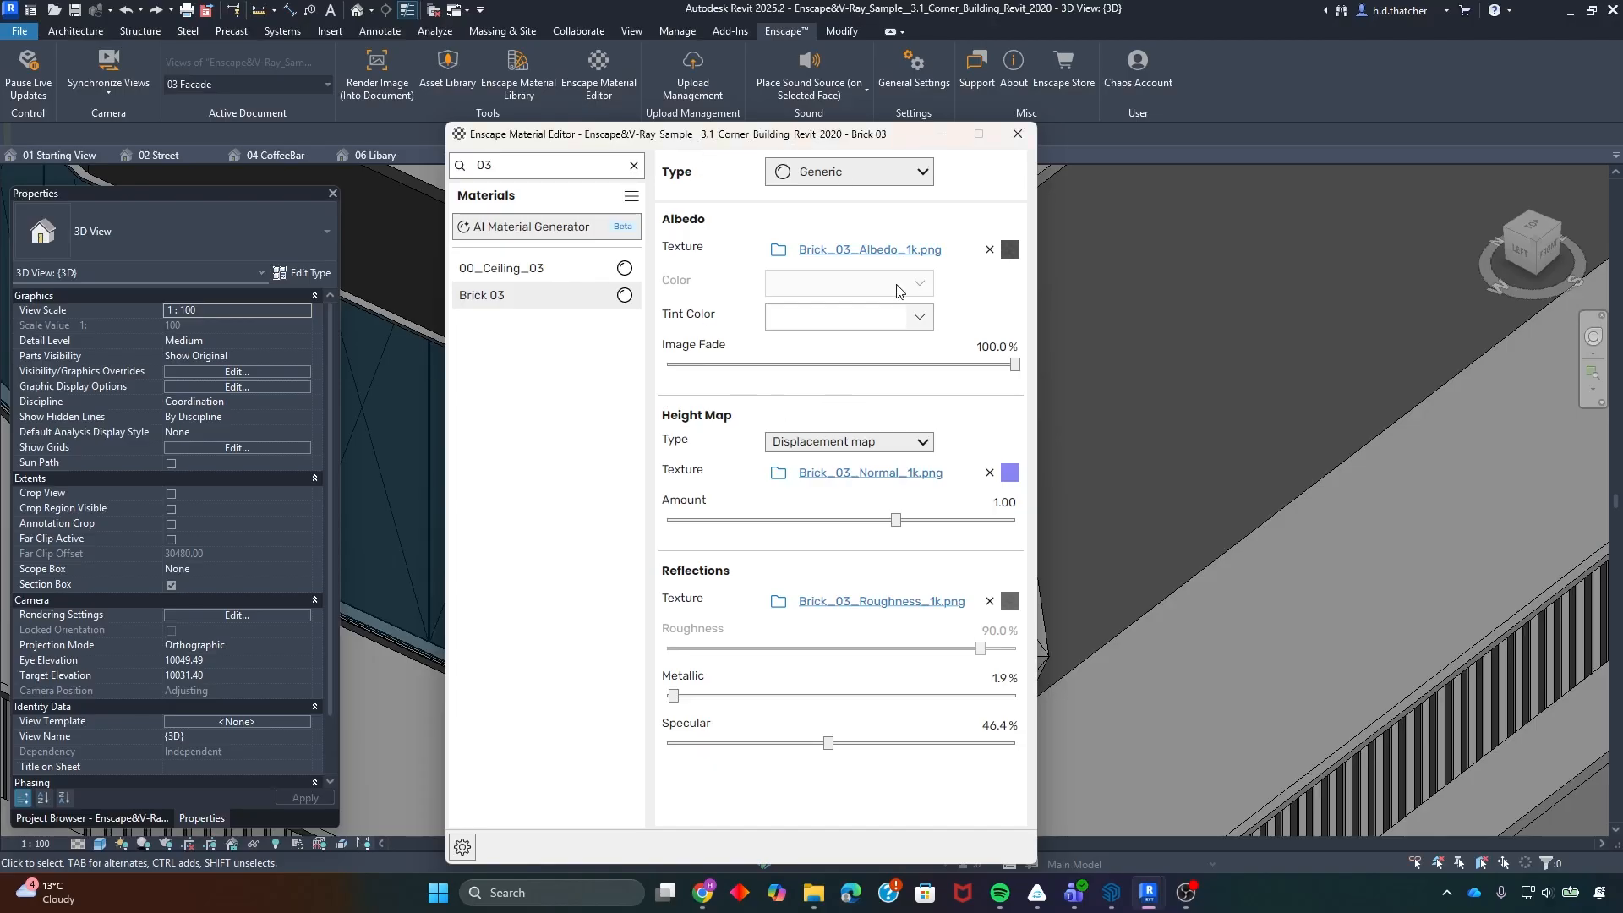
pyautogui.click(718, 882)
pyautogui.click(794, 812)
# - Preview Red Brick's purple normal map, followed by its dark grey, pale grey and white brick-detail maps
pyautogui.click(1043, 646)
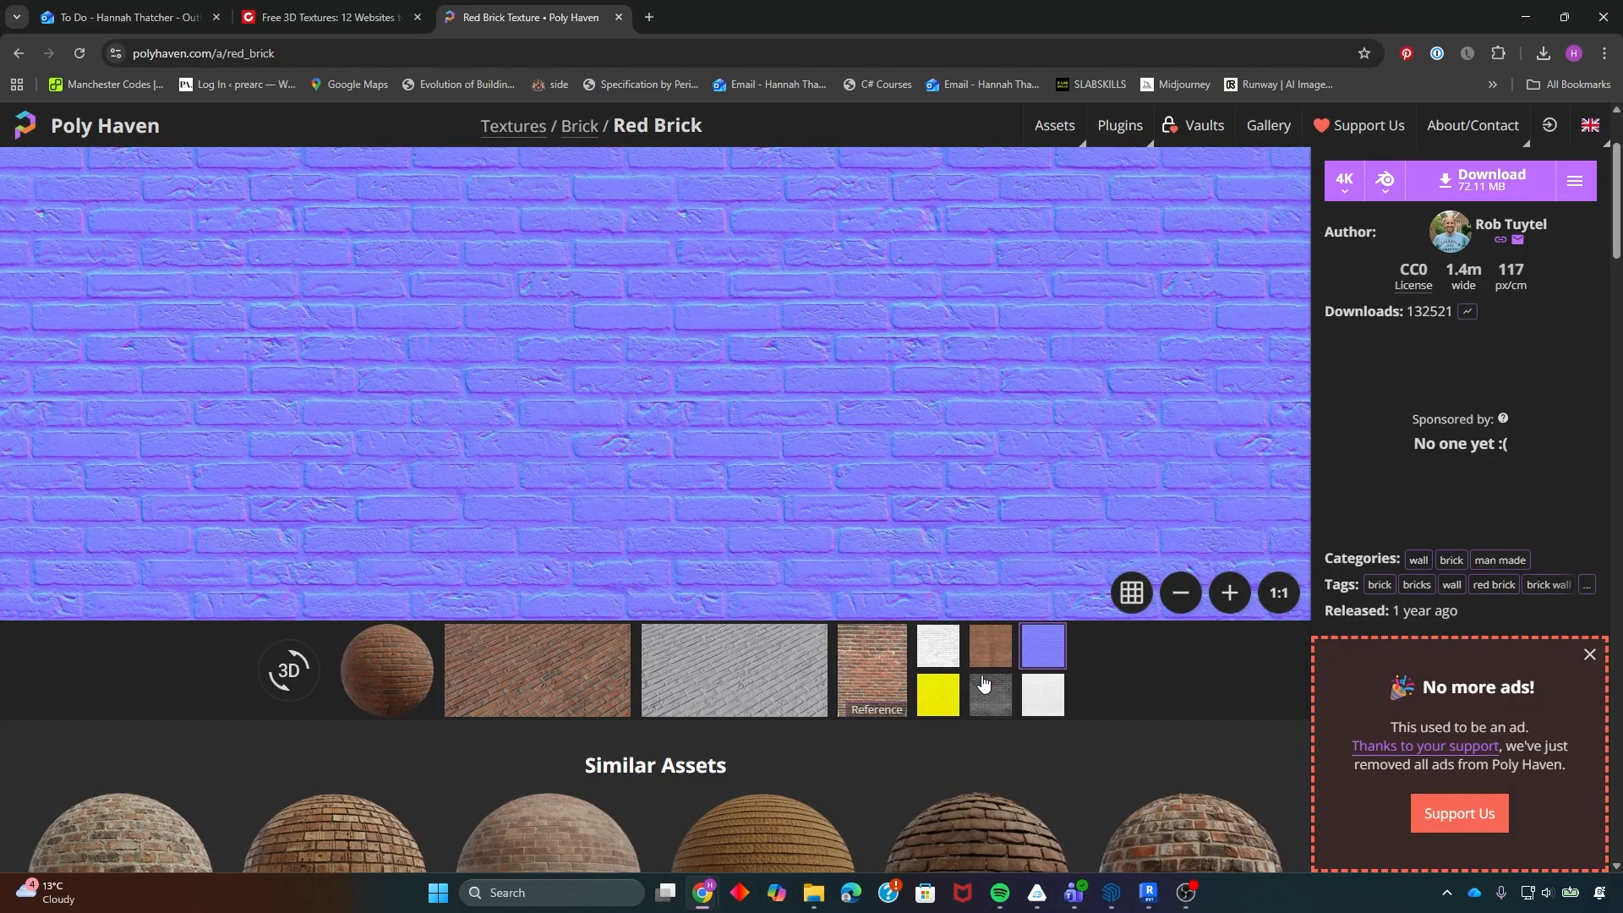
pyautogui.click(989, 693)
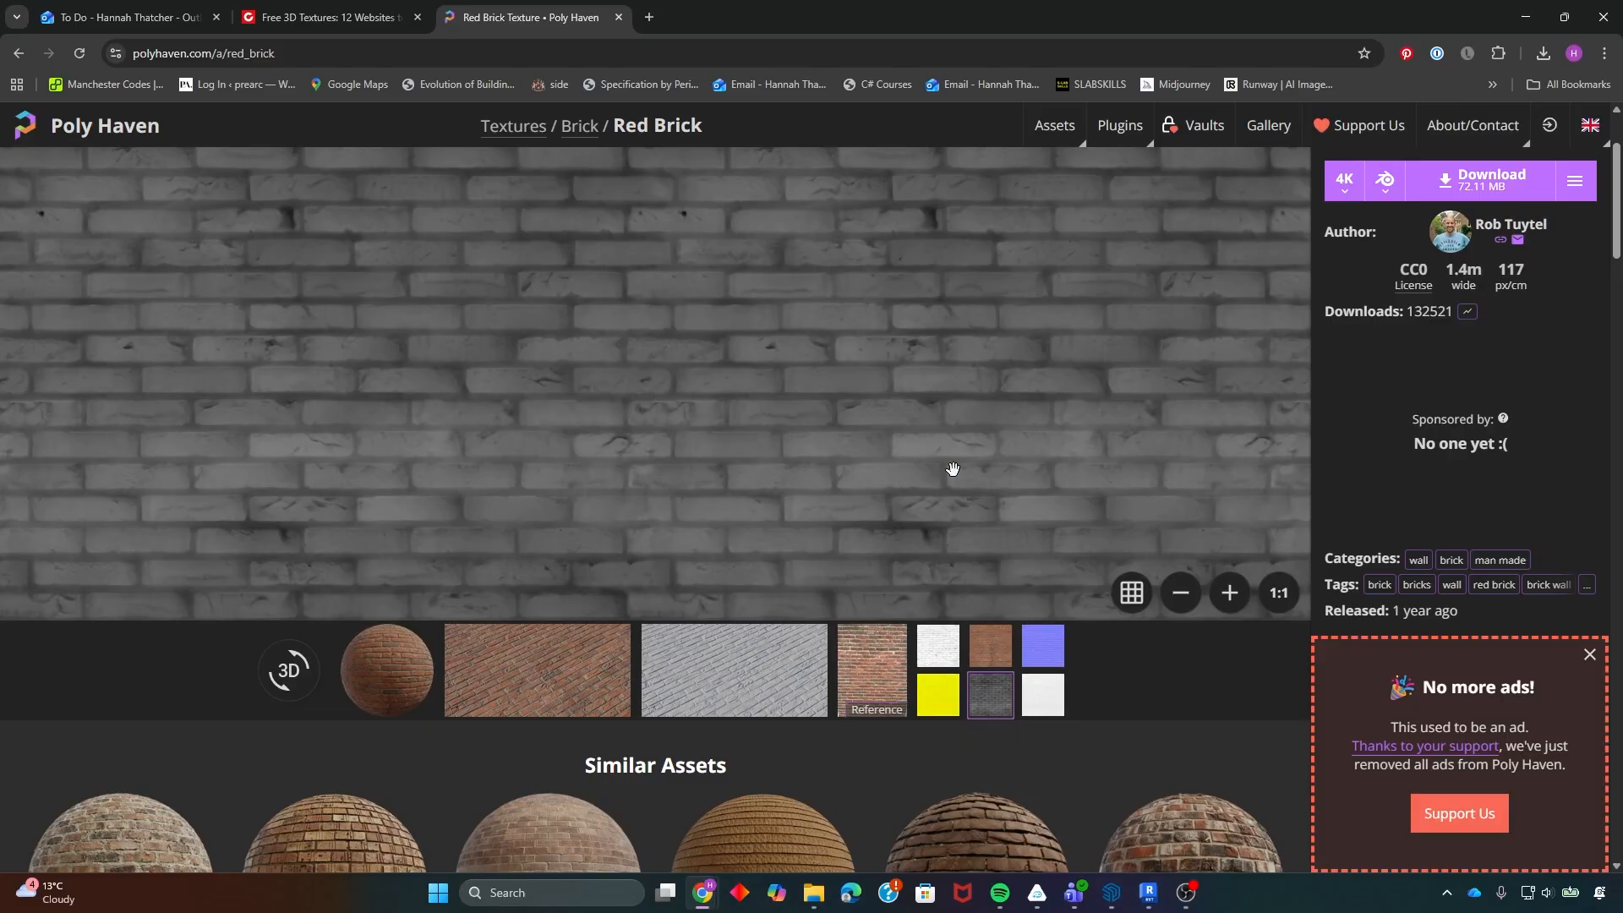
pyautogui.click(1042, 690)
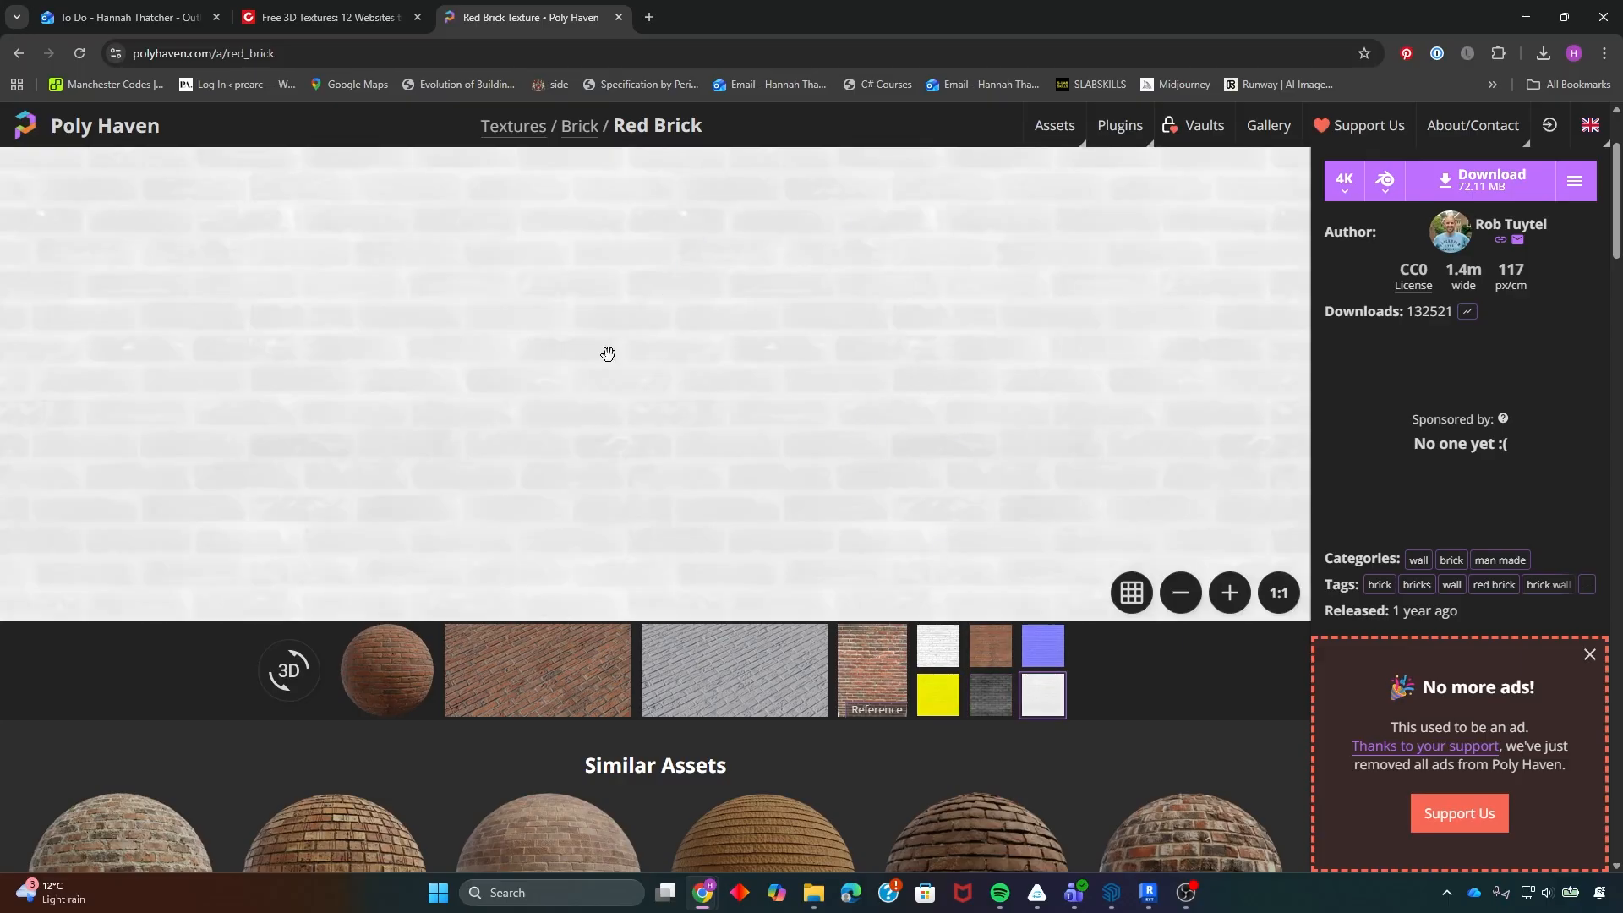
pyautogui.click(940, 644)
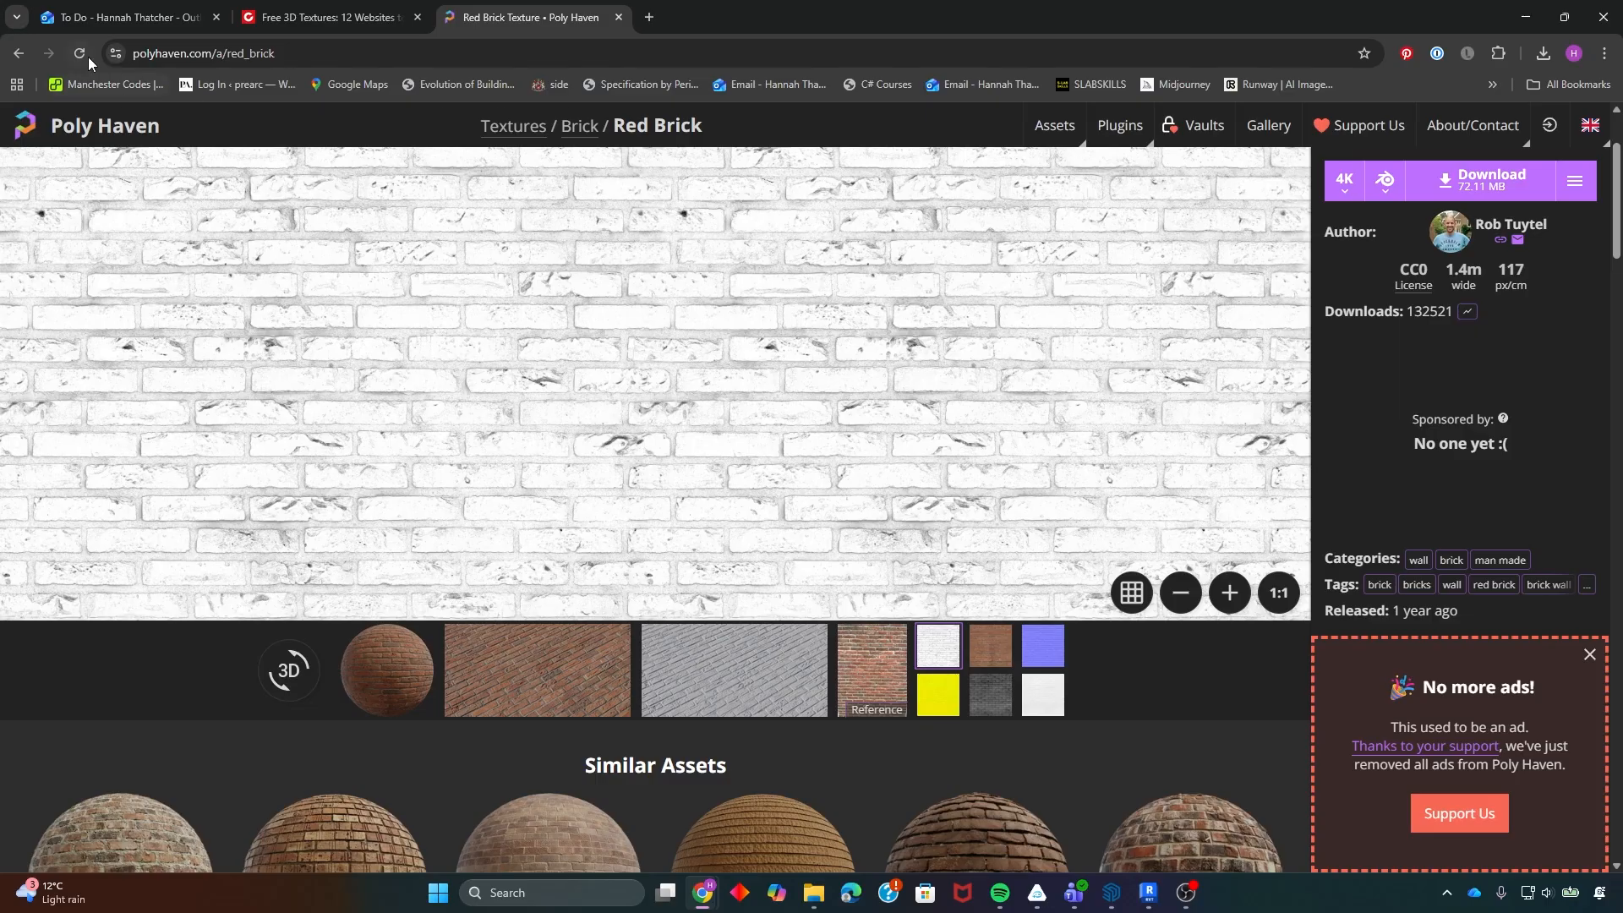
# - Open the Plank Flooring 04 texture from Poly Haven's Textures collection and preview its colour, normal and greyscale maps
pyautogui.click(513, 127)
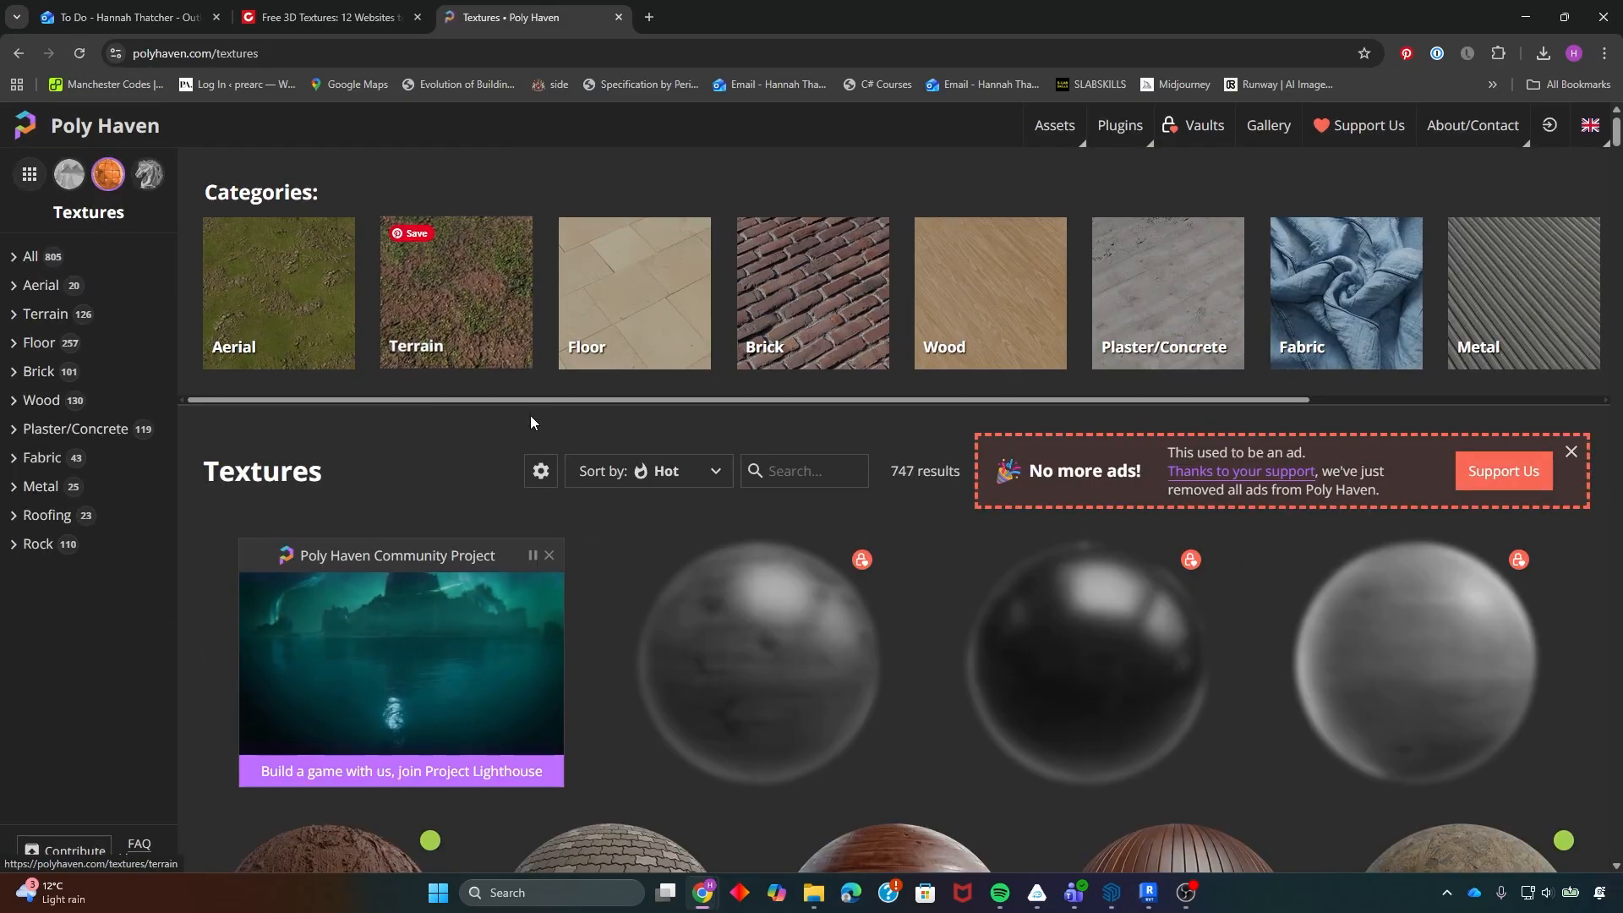
pyautogui.scroll(-5, 747, 742)
pyautogui.click(1121, 578)
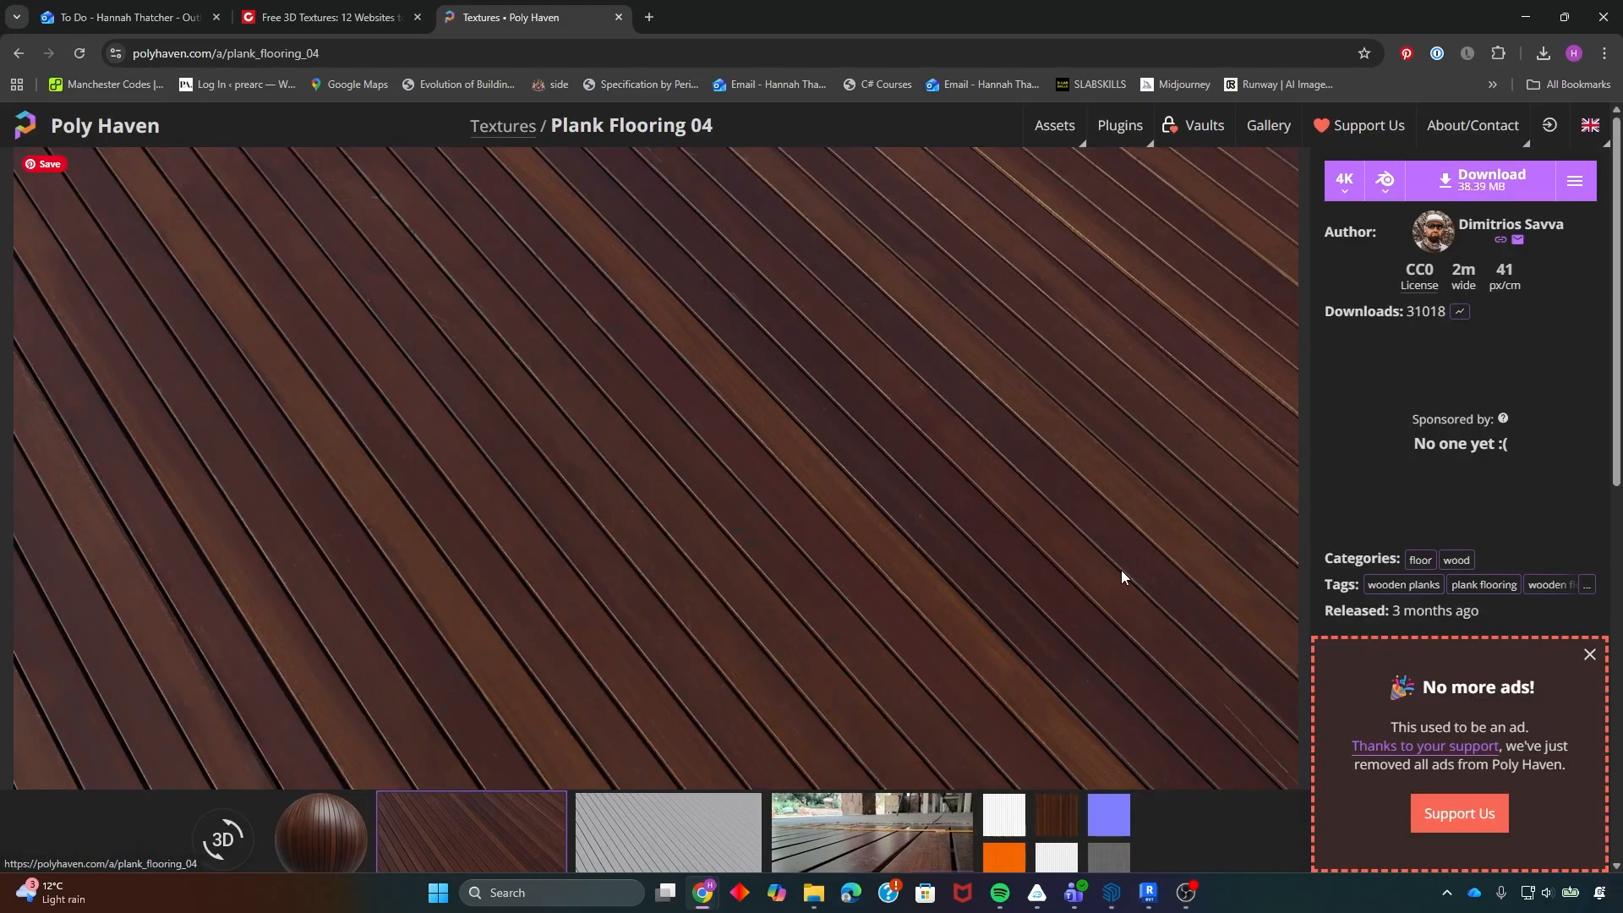
pyautogui.click(1106, 820)
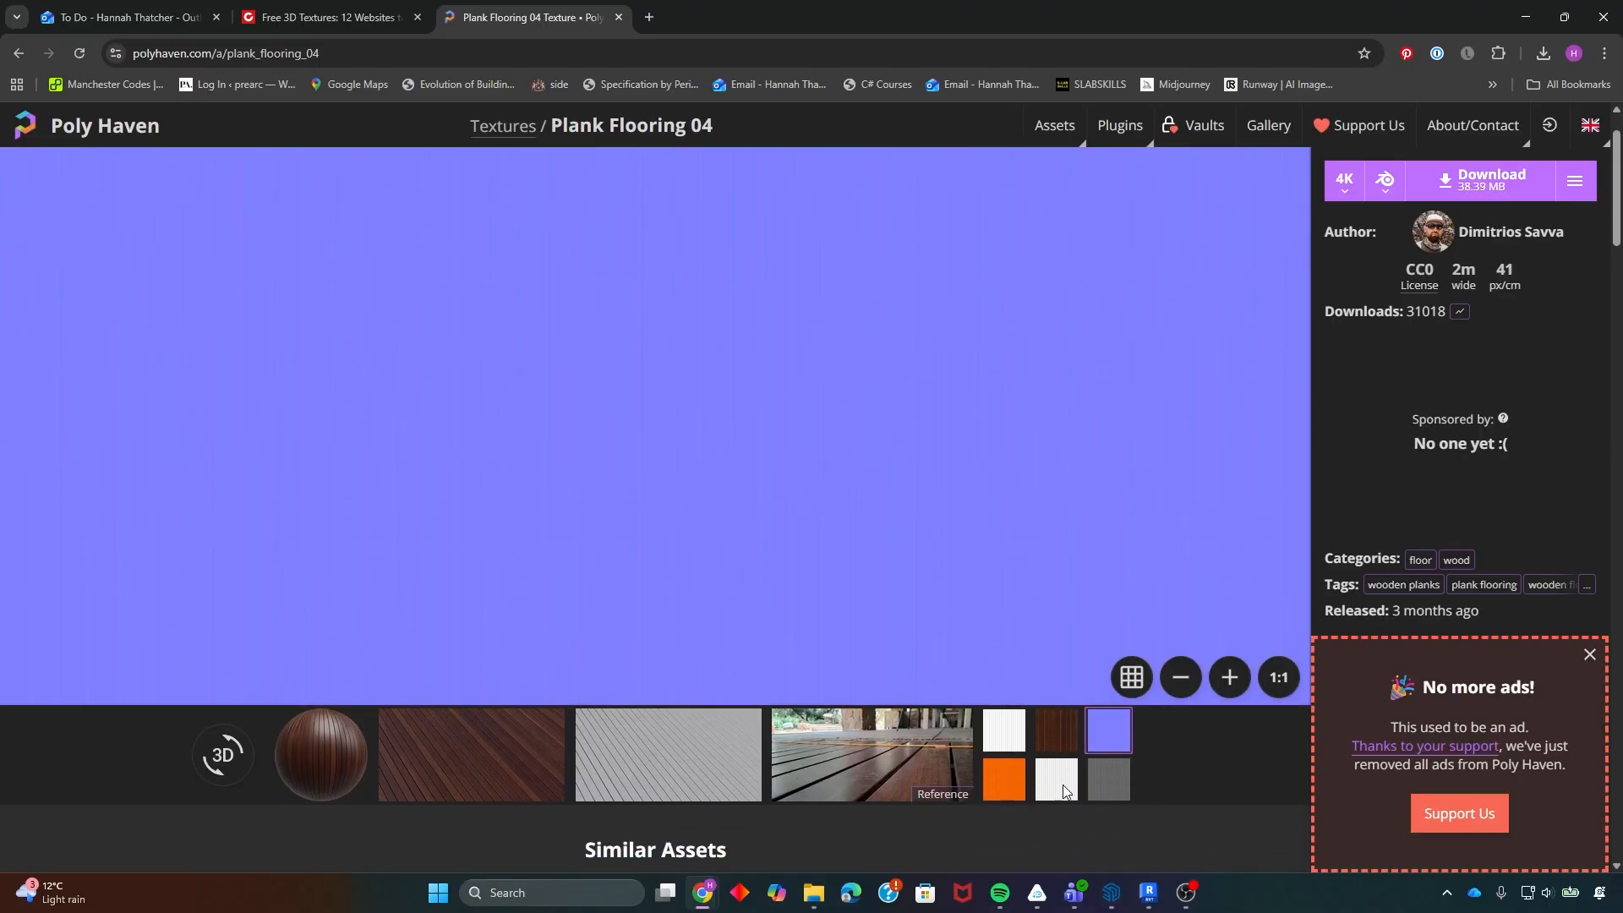
pyautogui.click(1065, 732)
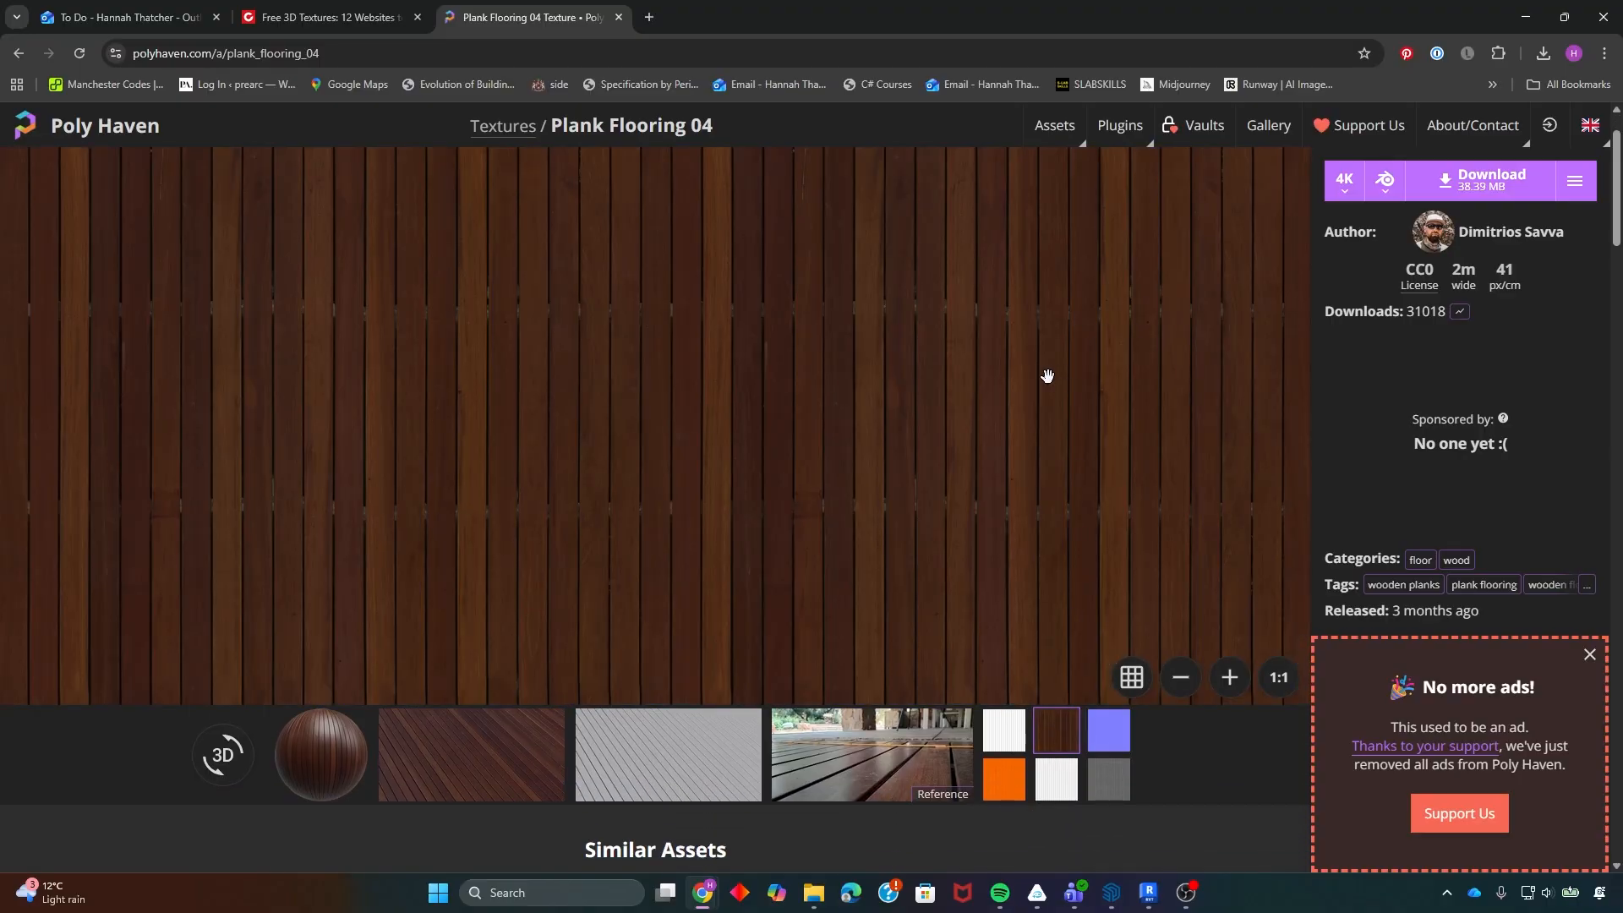
pyautogui.click(1109, 730)
pyautogui.click(998, 730)
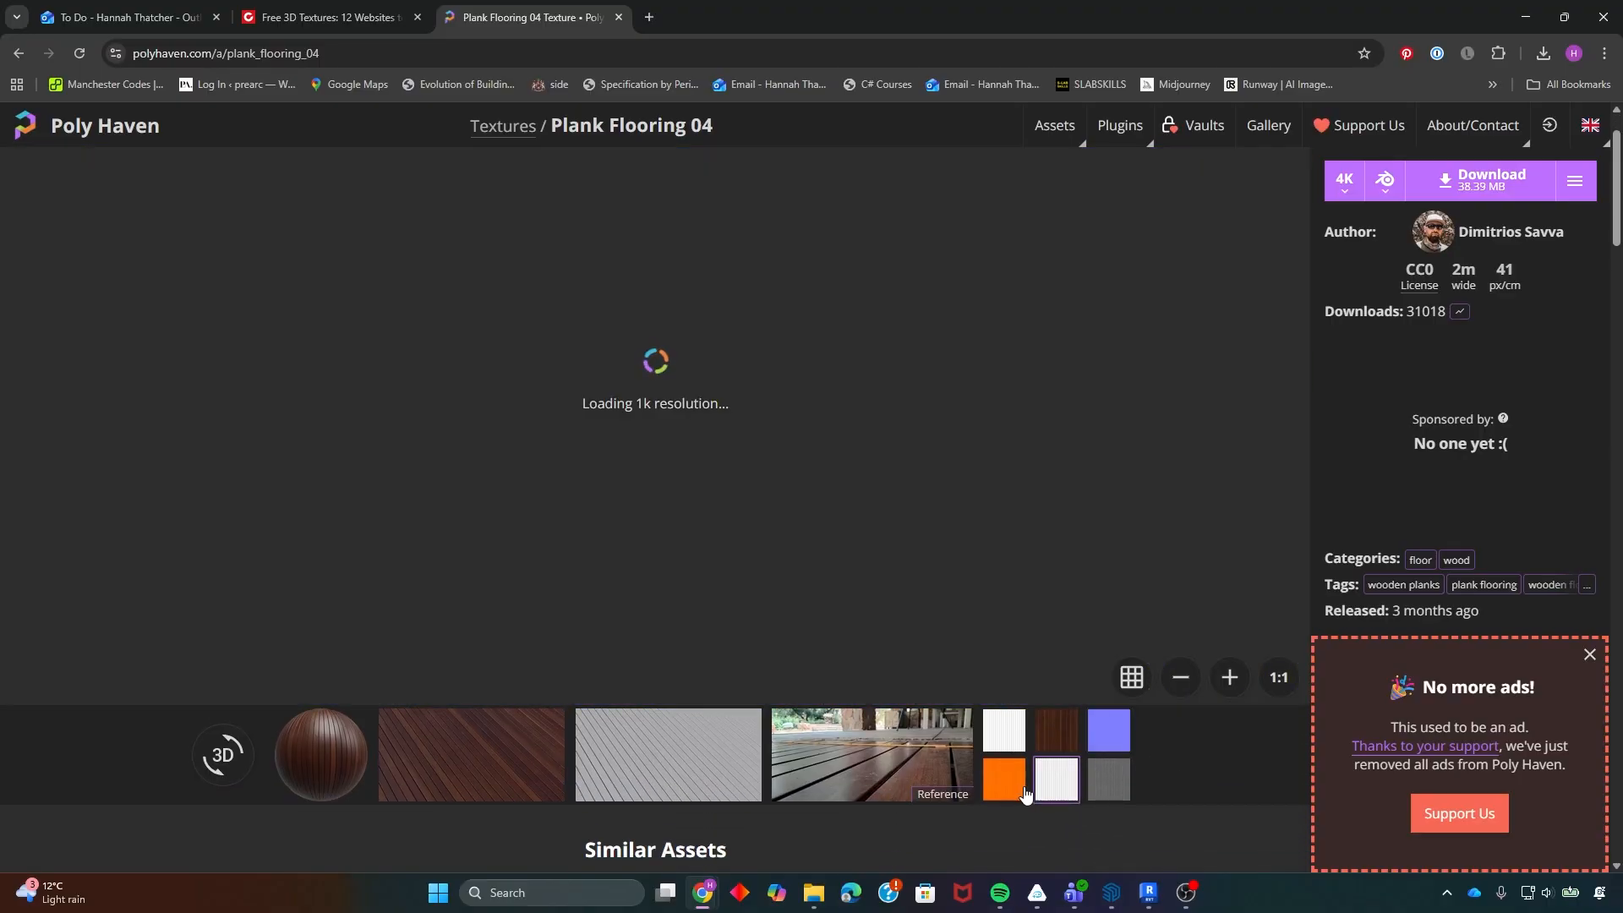
pyautogui.click(1108, 779)
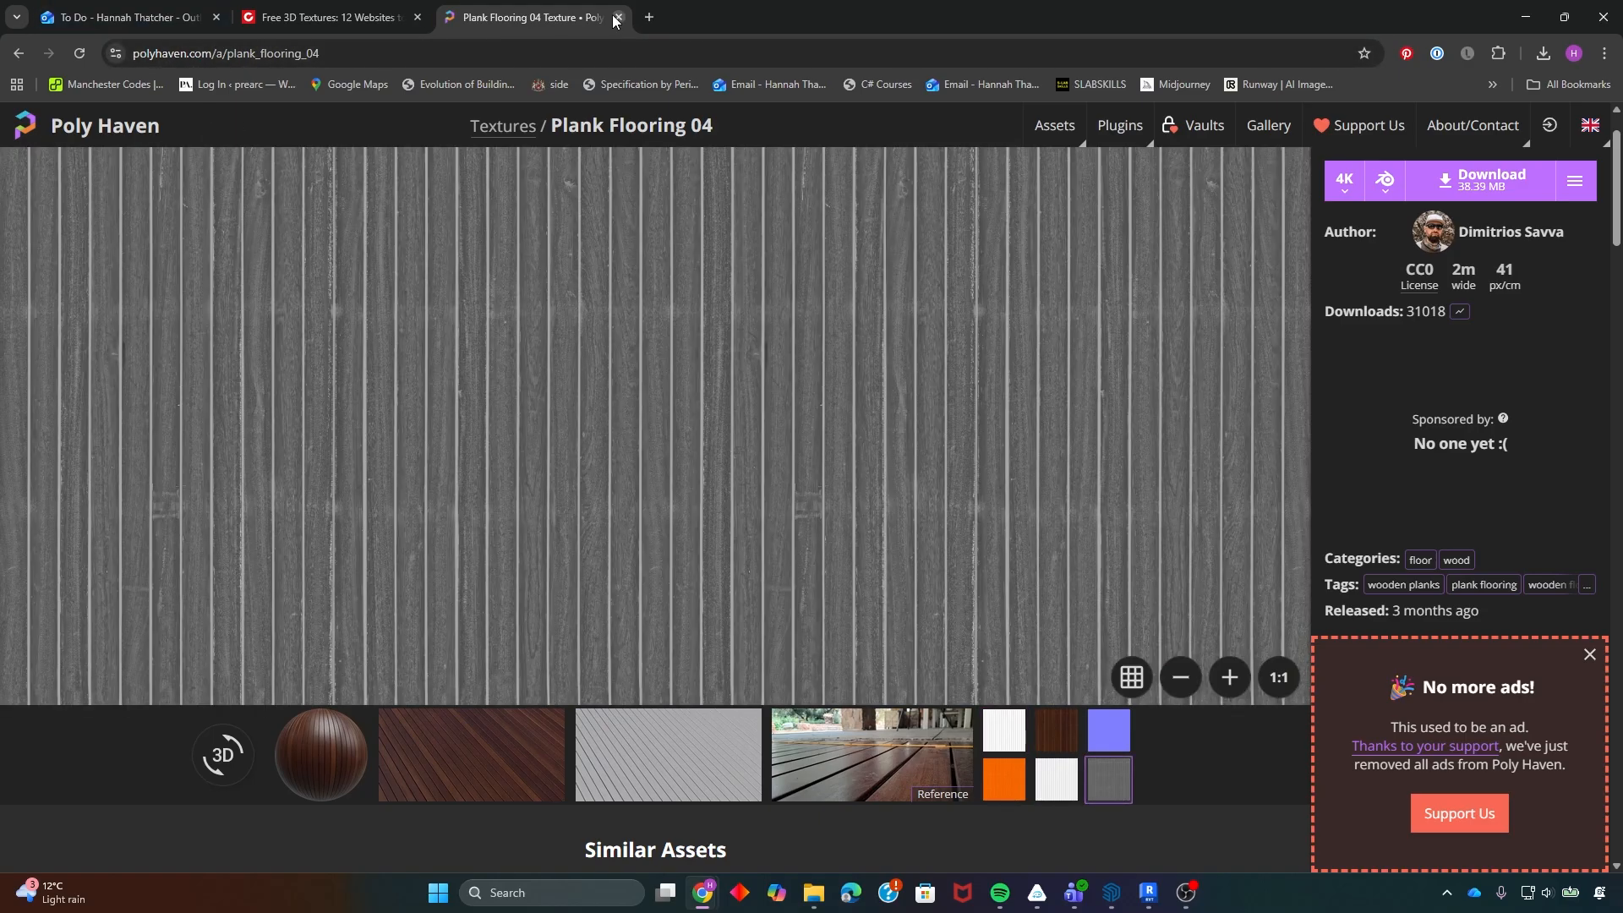
# - Close Poly Haven and skim the Chaos blog article's other texture websites, past CG Bookcase to Share Textures
pyautogui.click(617, 18)
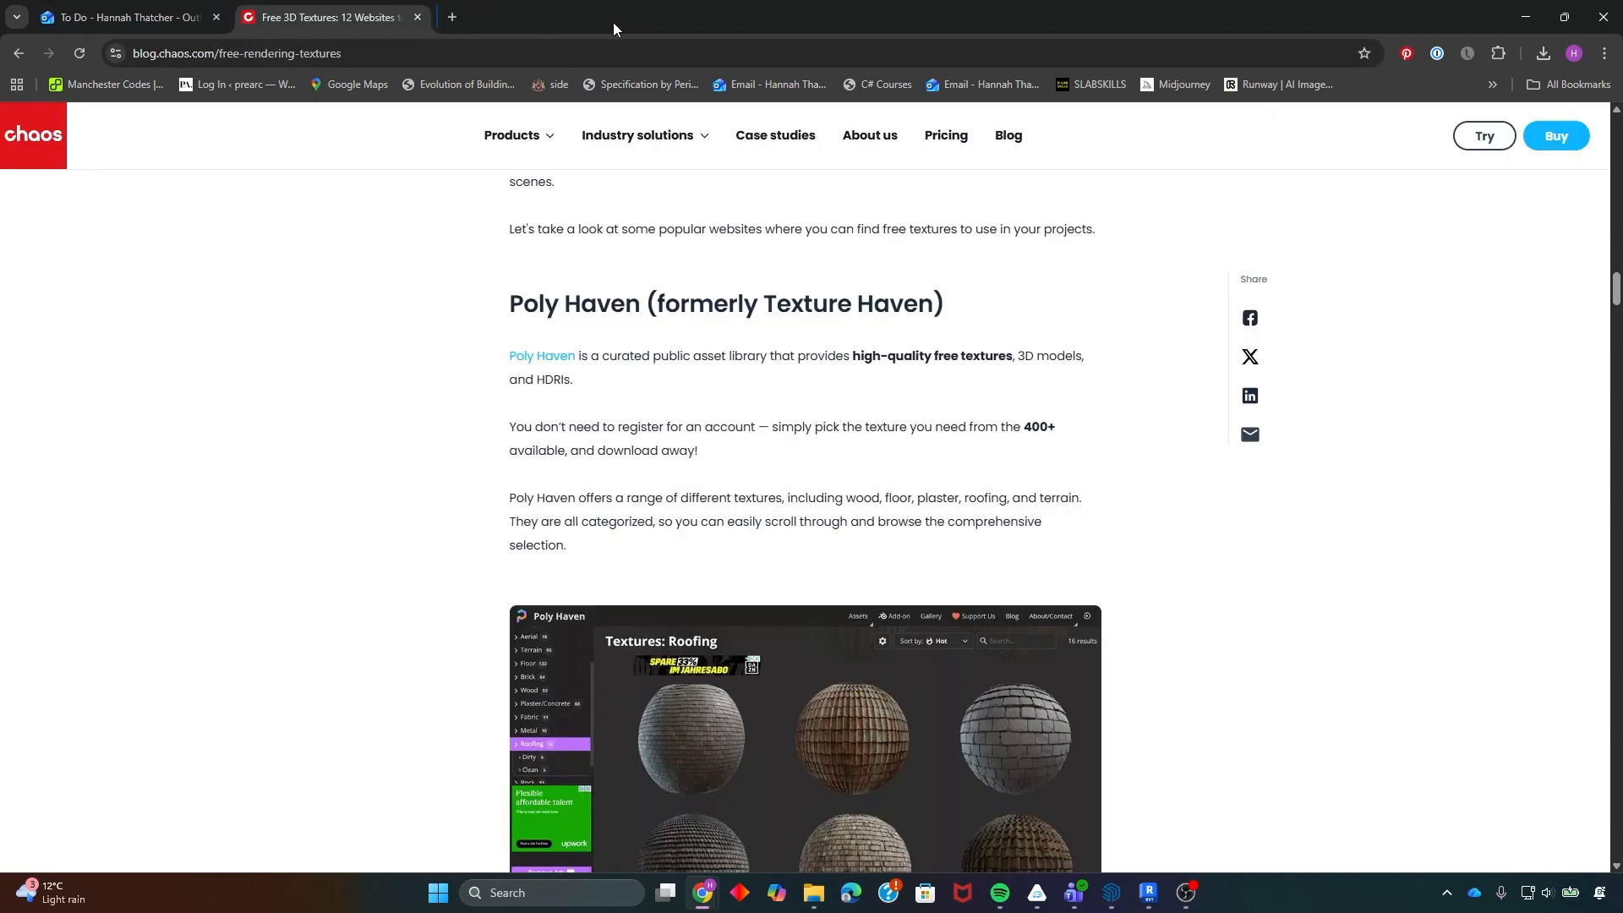
pyautogui.scroll(-9, 754, 541)
pyautogui.scroll(-20, 678, 431)
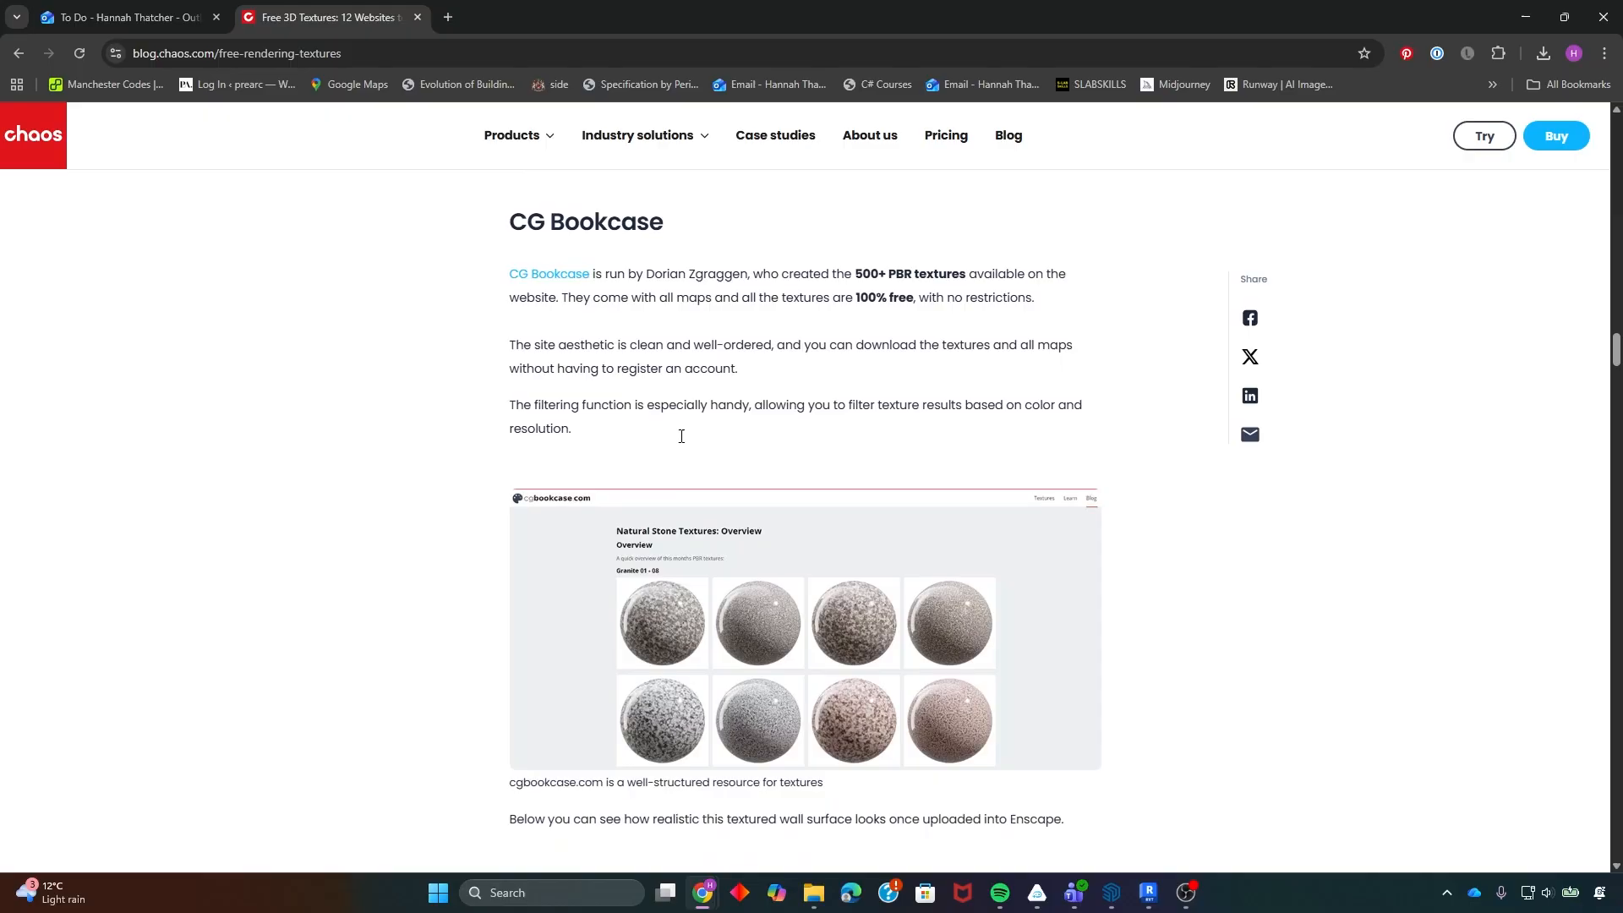
pyautogui.scroll(2, 672, 458)
pyautogui.scroll(-7, 671, 457)
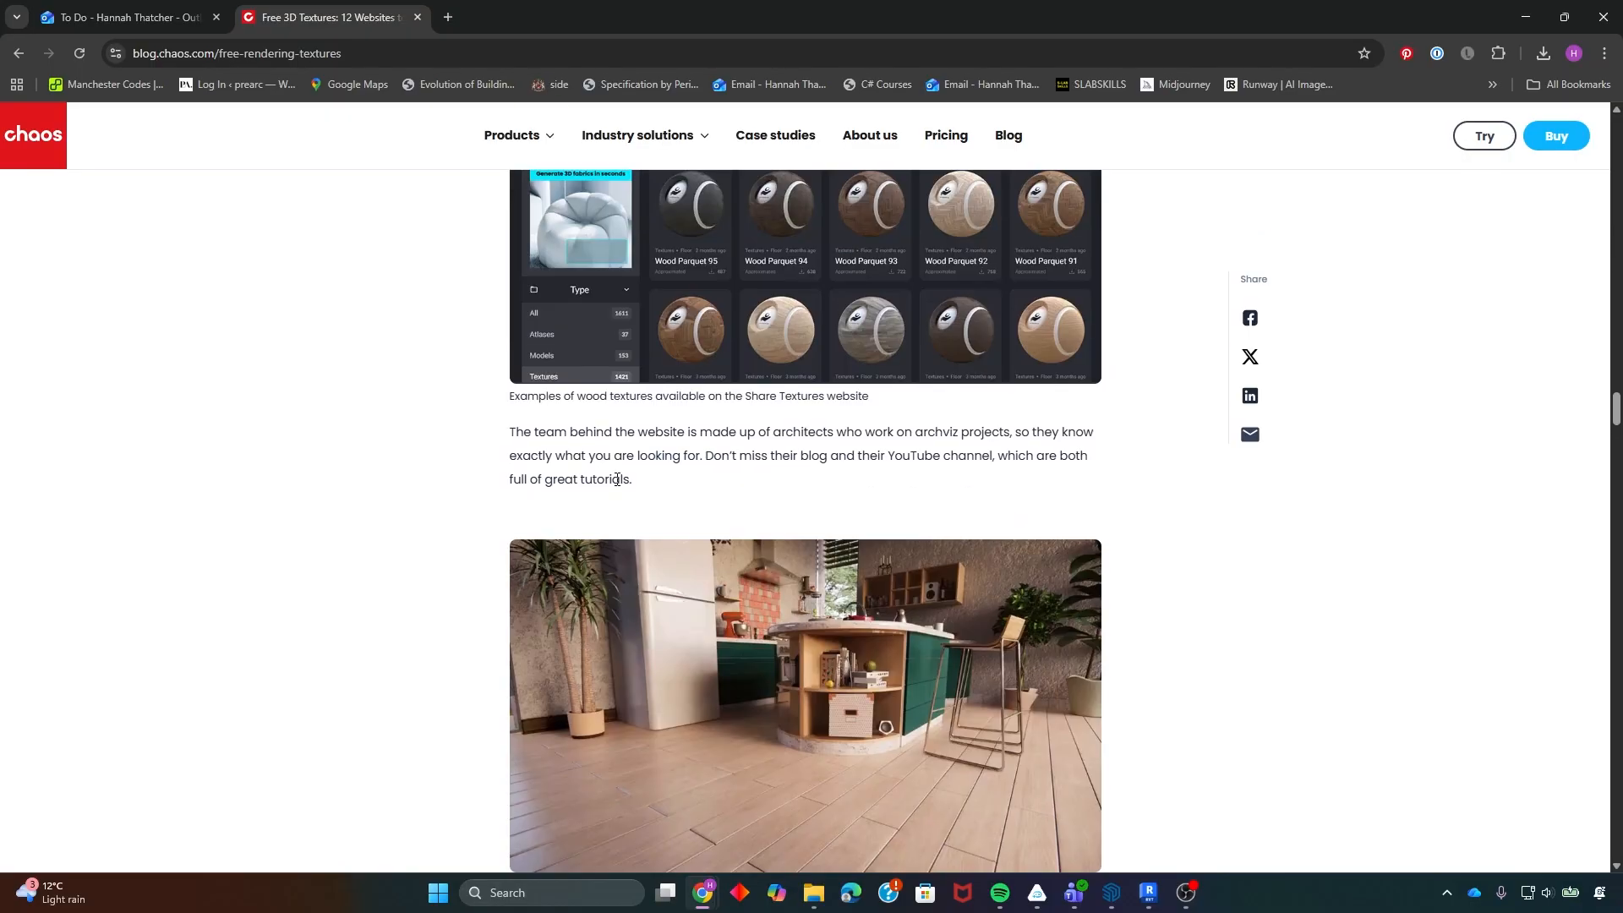
# - Switch back to Revit, minimize the Enscape Material Editor and create a new material in the Material Browser
pyautogui.click(1519, 14)
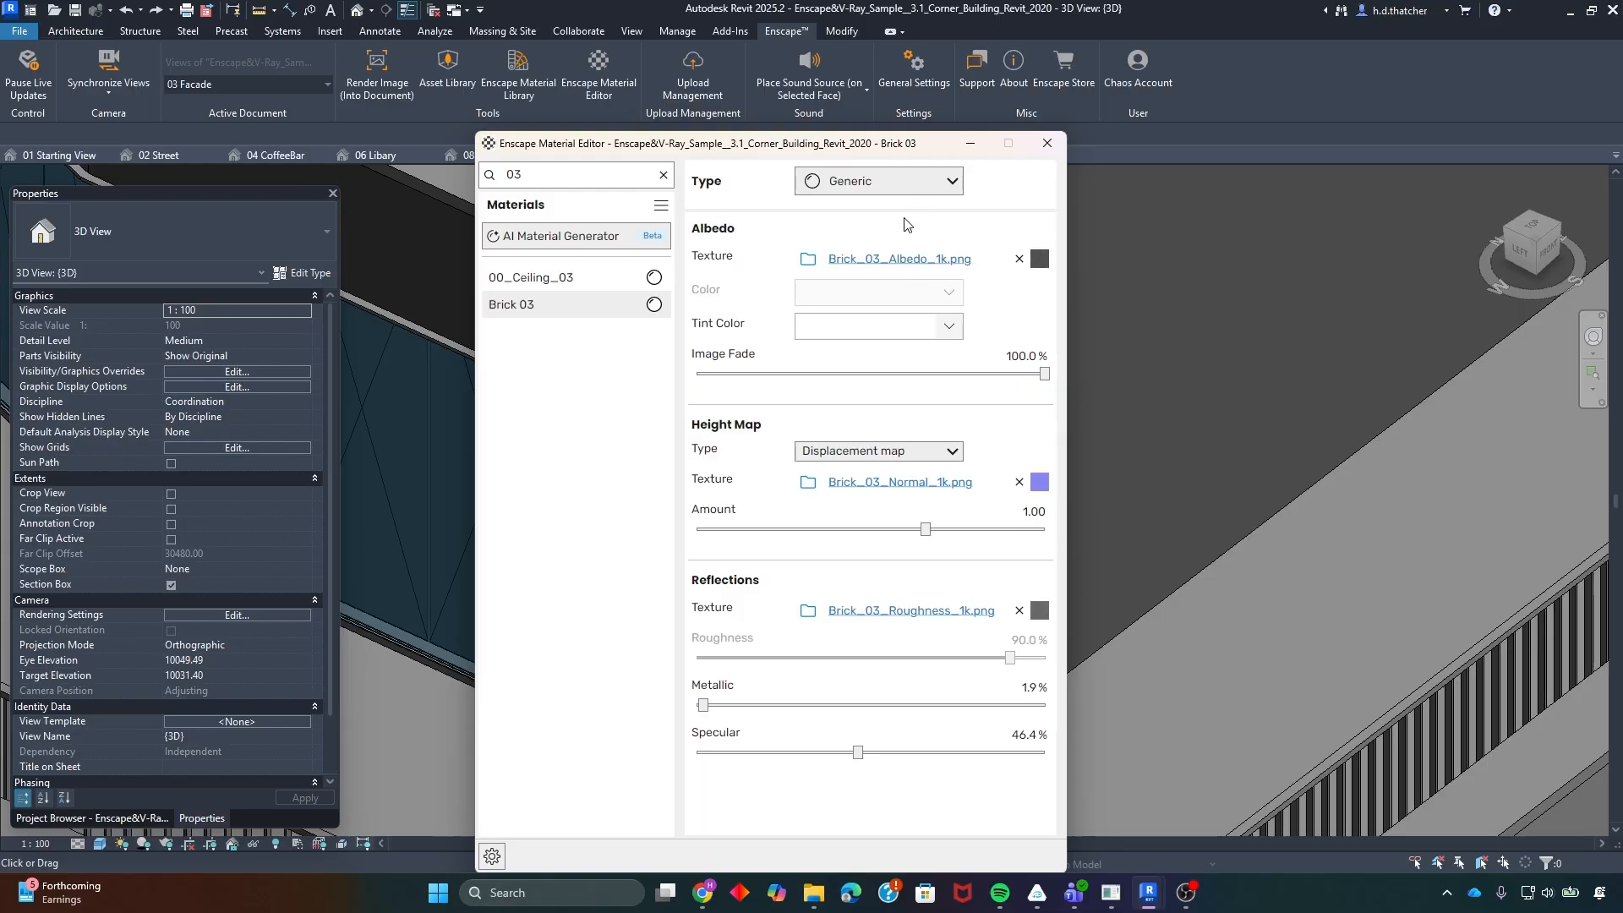
pyautogui.click(972, 142)
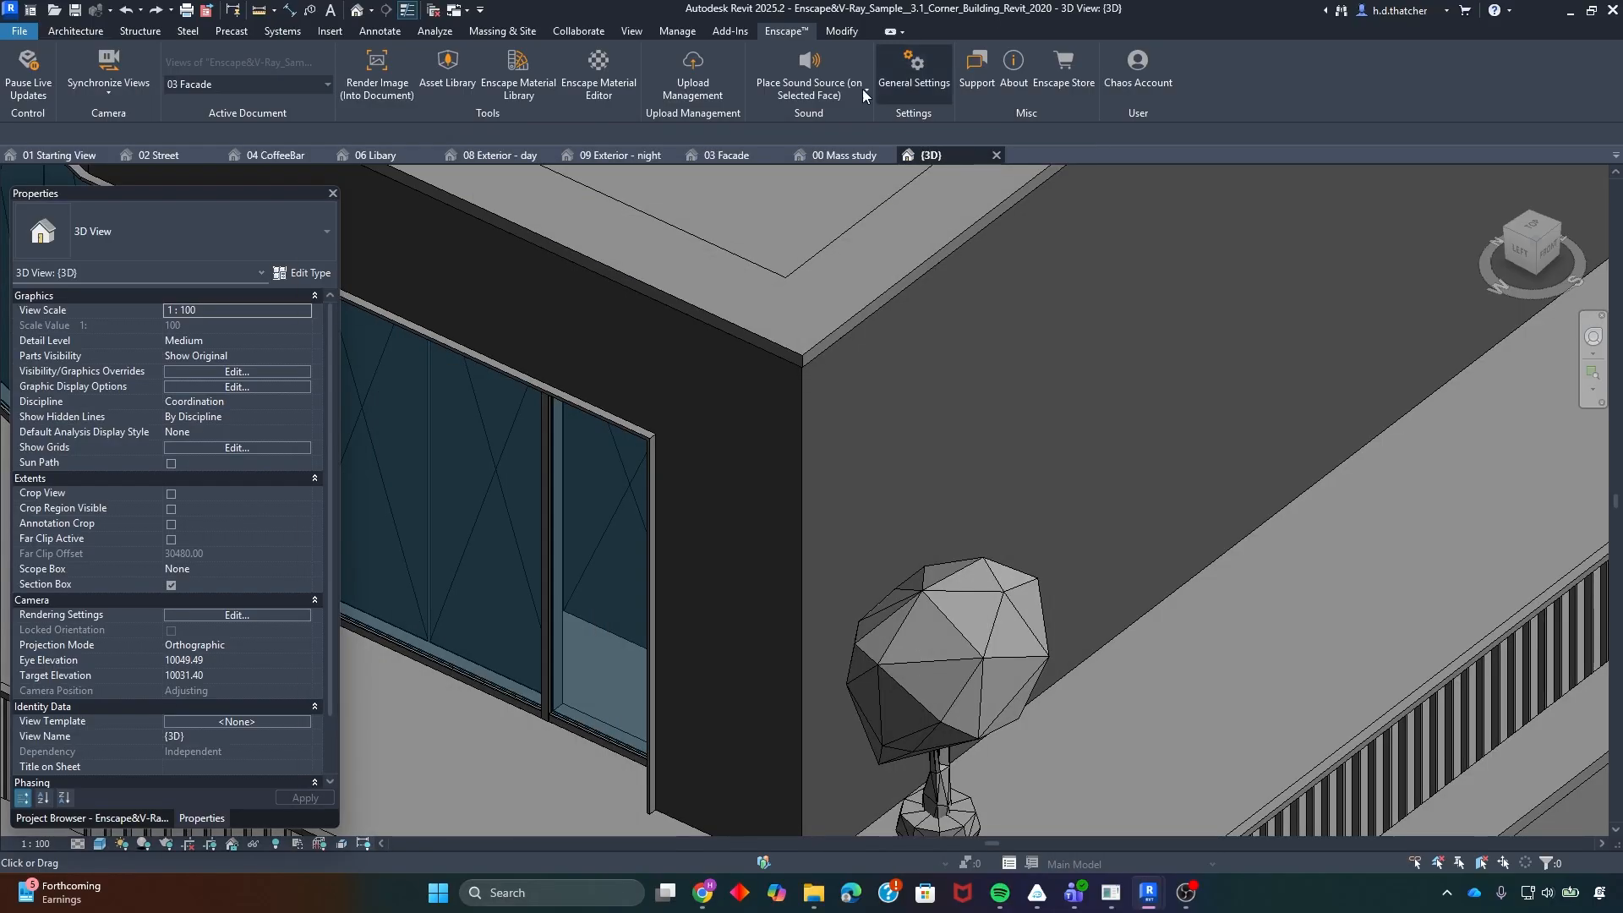
pyautogui.click(677, 32)
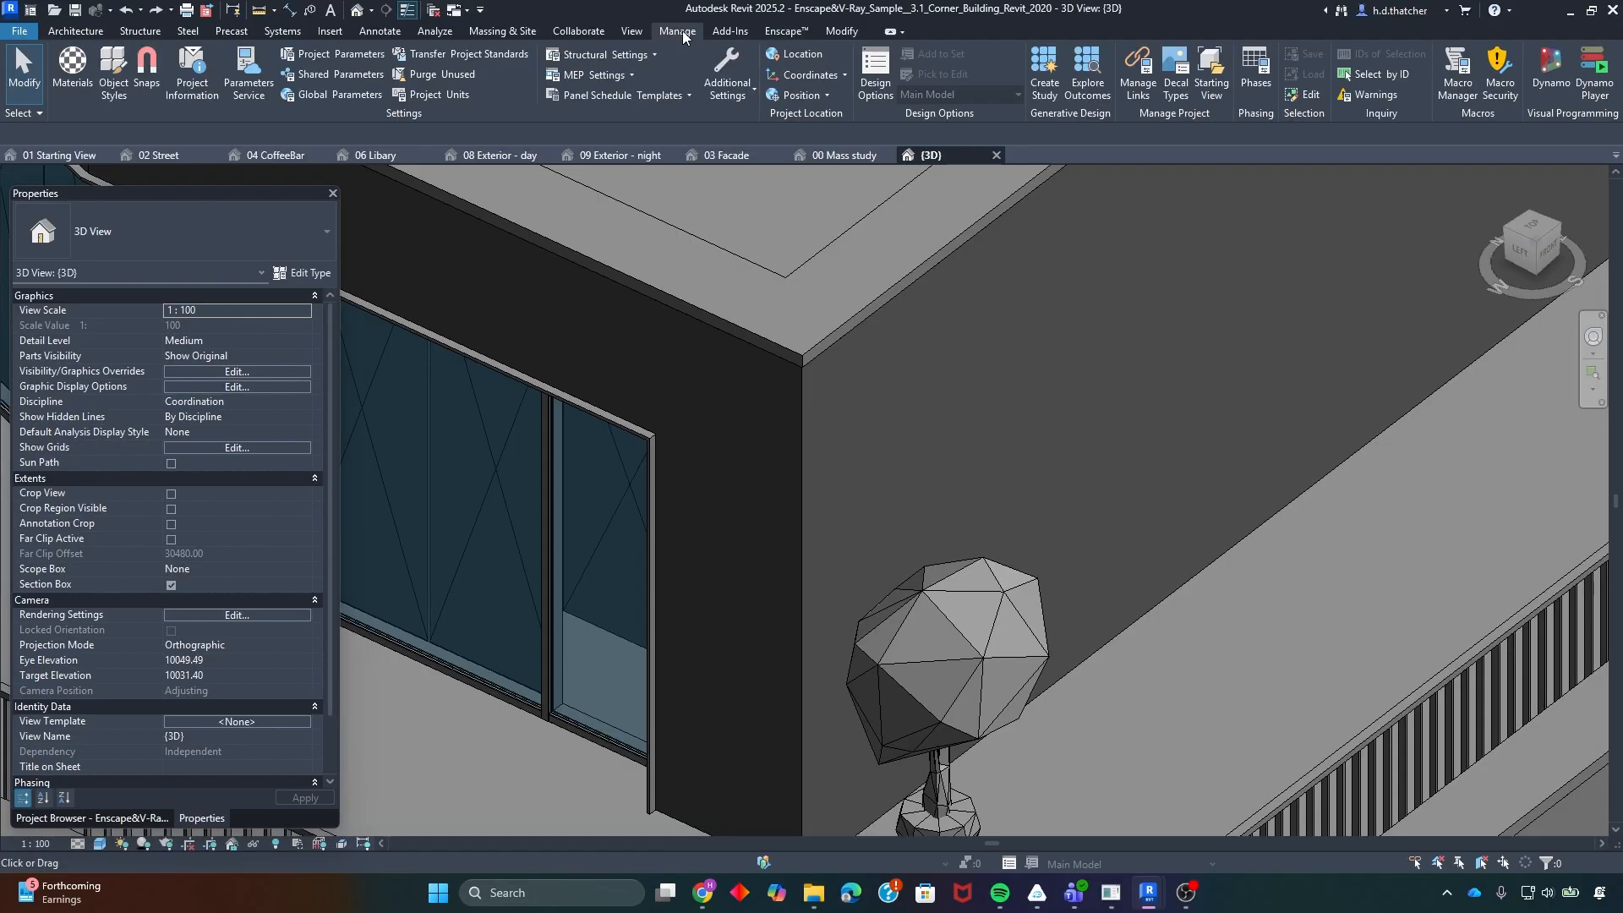
pyautogui.click(67, 75)
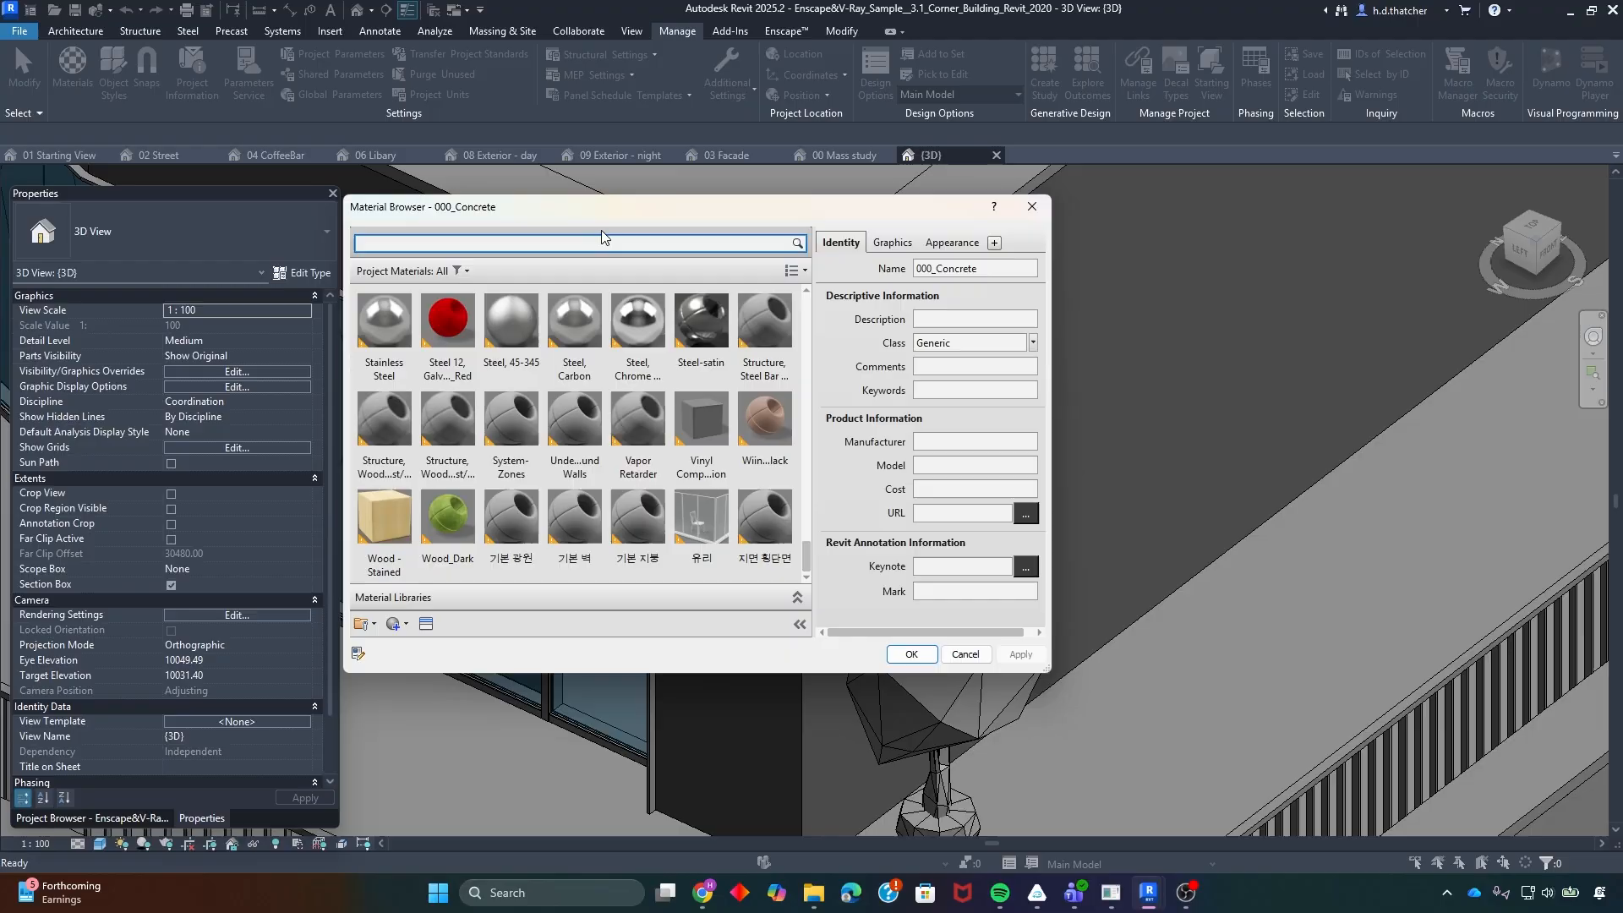
pyautogui.moveTo(590, 212); pyautogui.dragTo(694, 203)
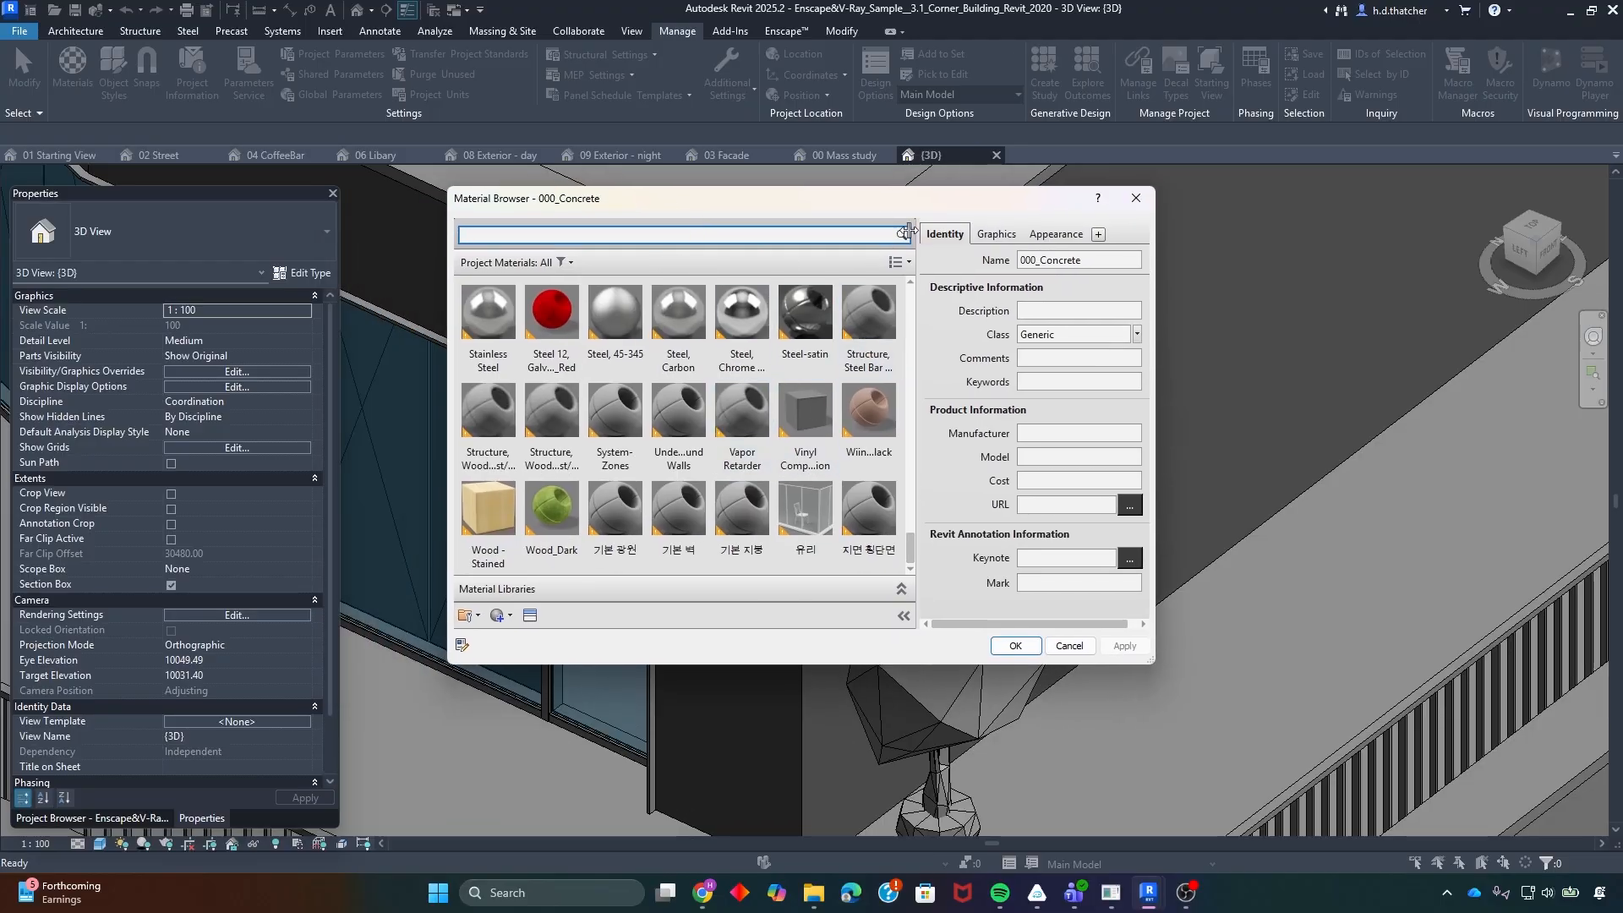
pyautogui.click(508, 619)
pyautogui.click(535, 636)
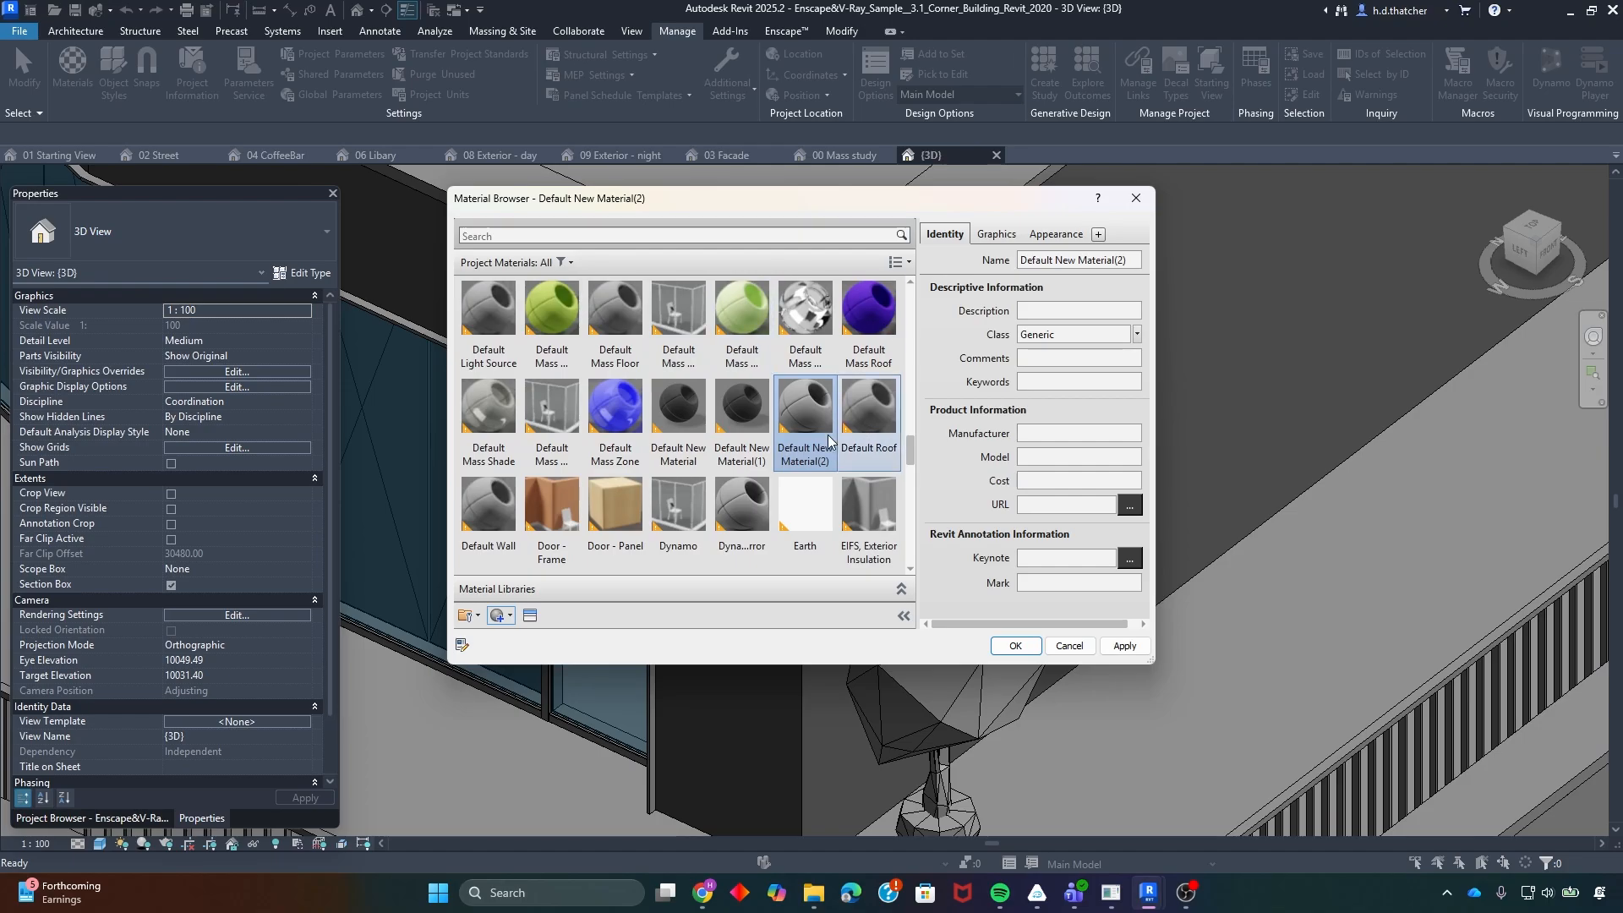
# - Rename the newly created default material as Enscape Test Material
pyautogui.rightClick(806, 460)
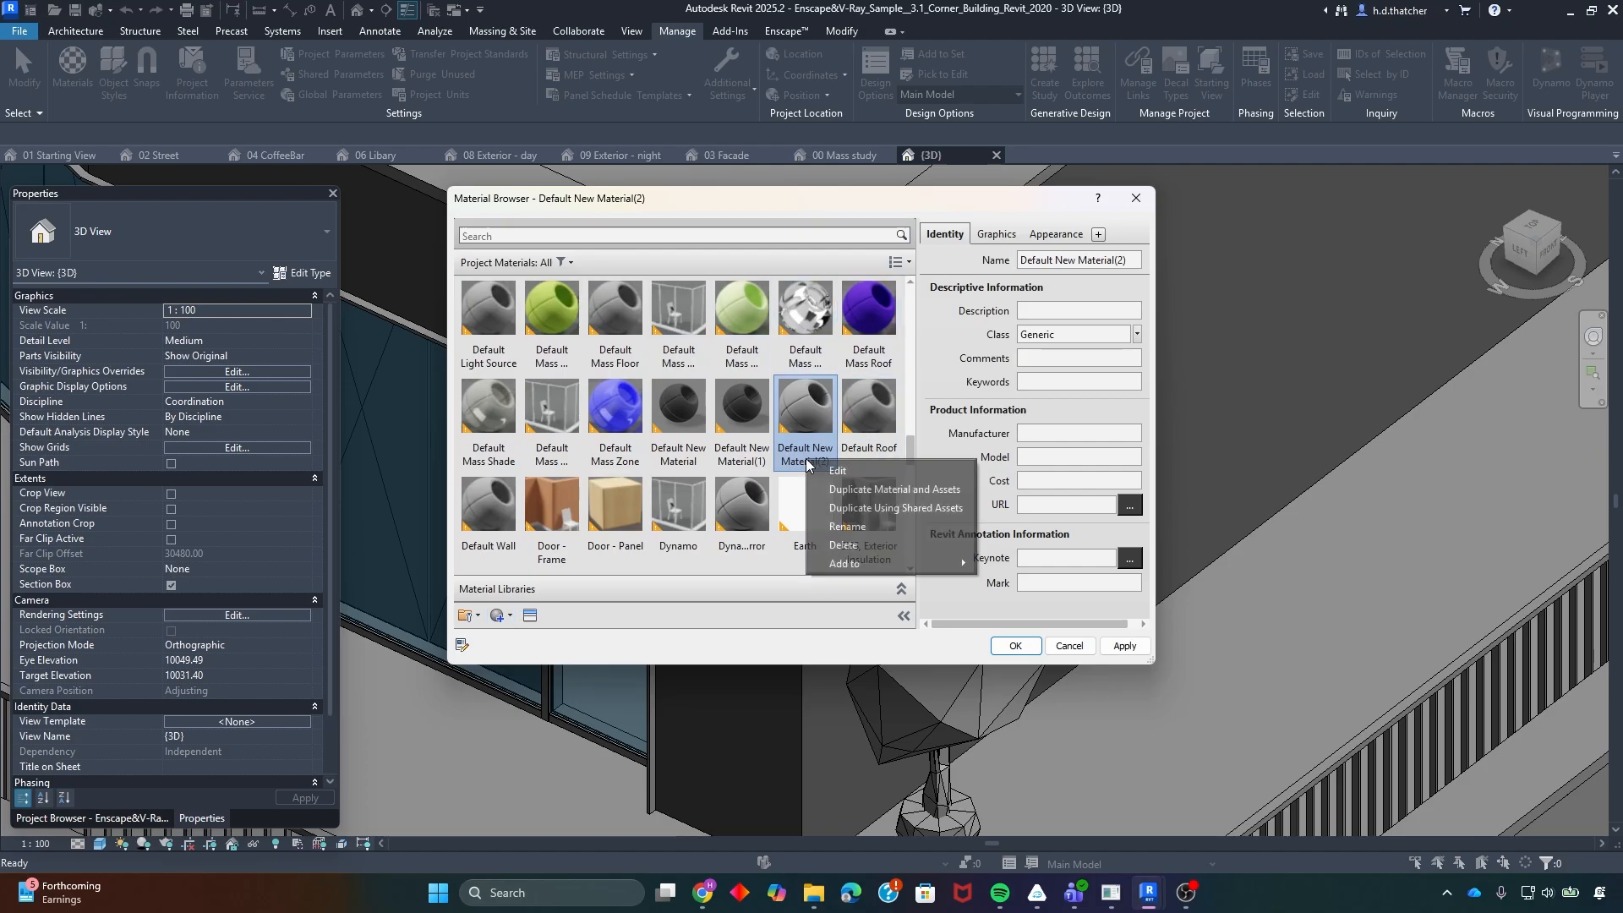
pyautogui.click(850, 476)
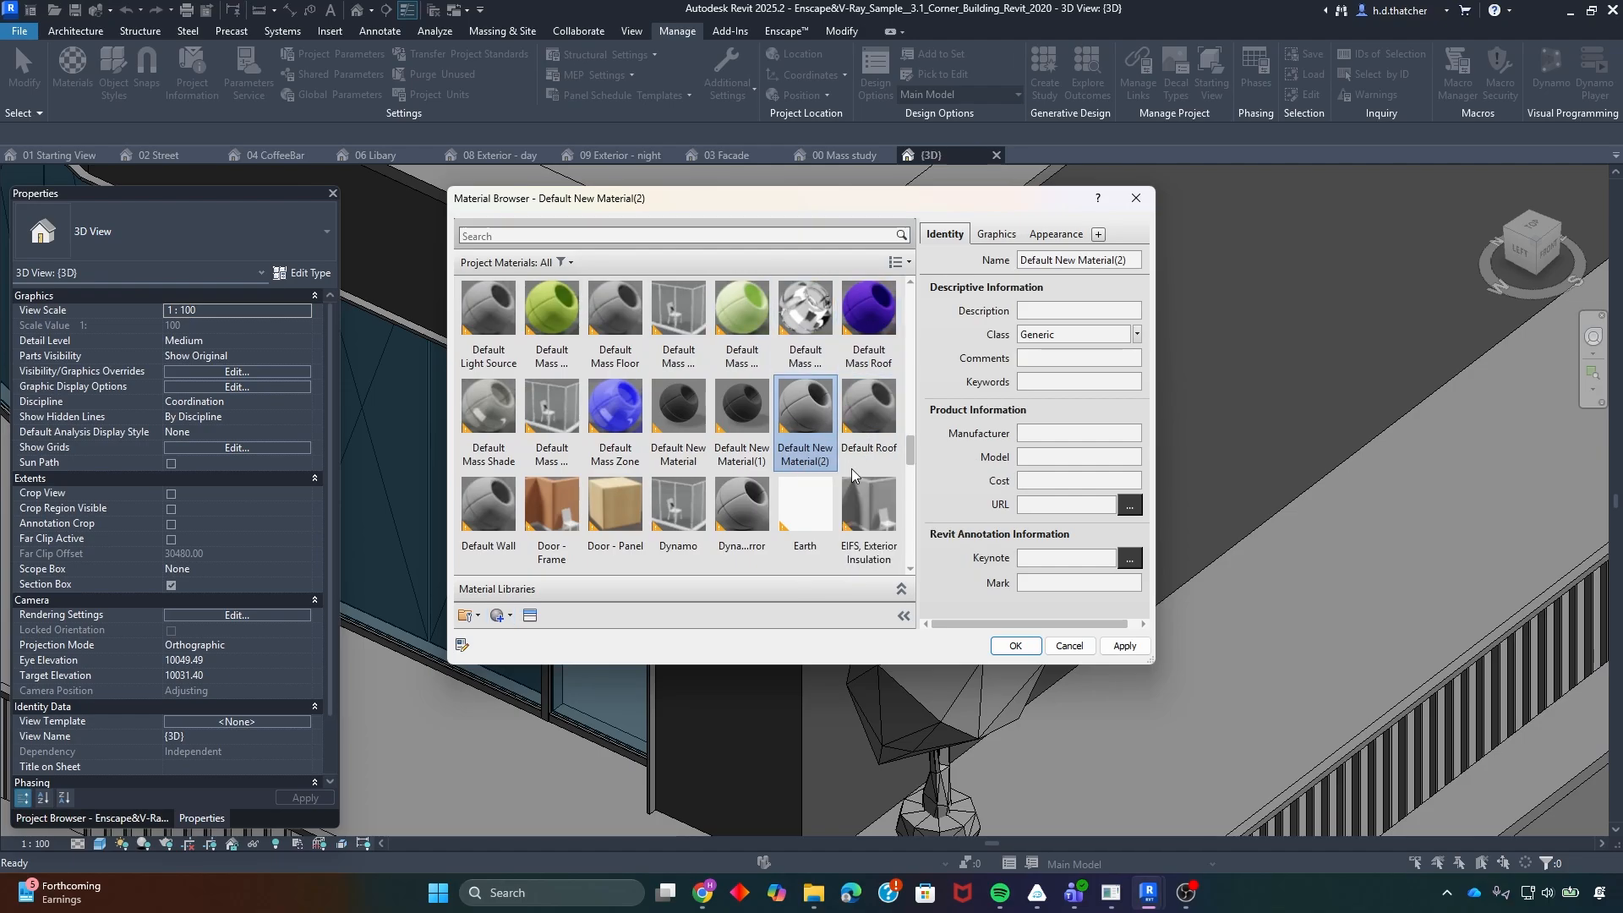
pyautogui.rightClick(809, 460)
pyautogui.click(870, 519)
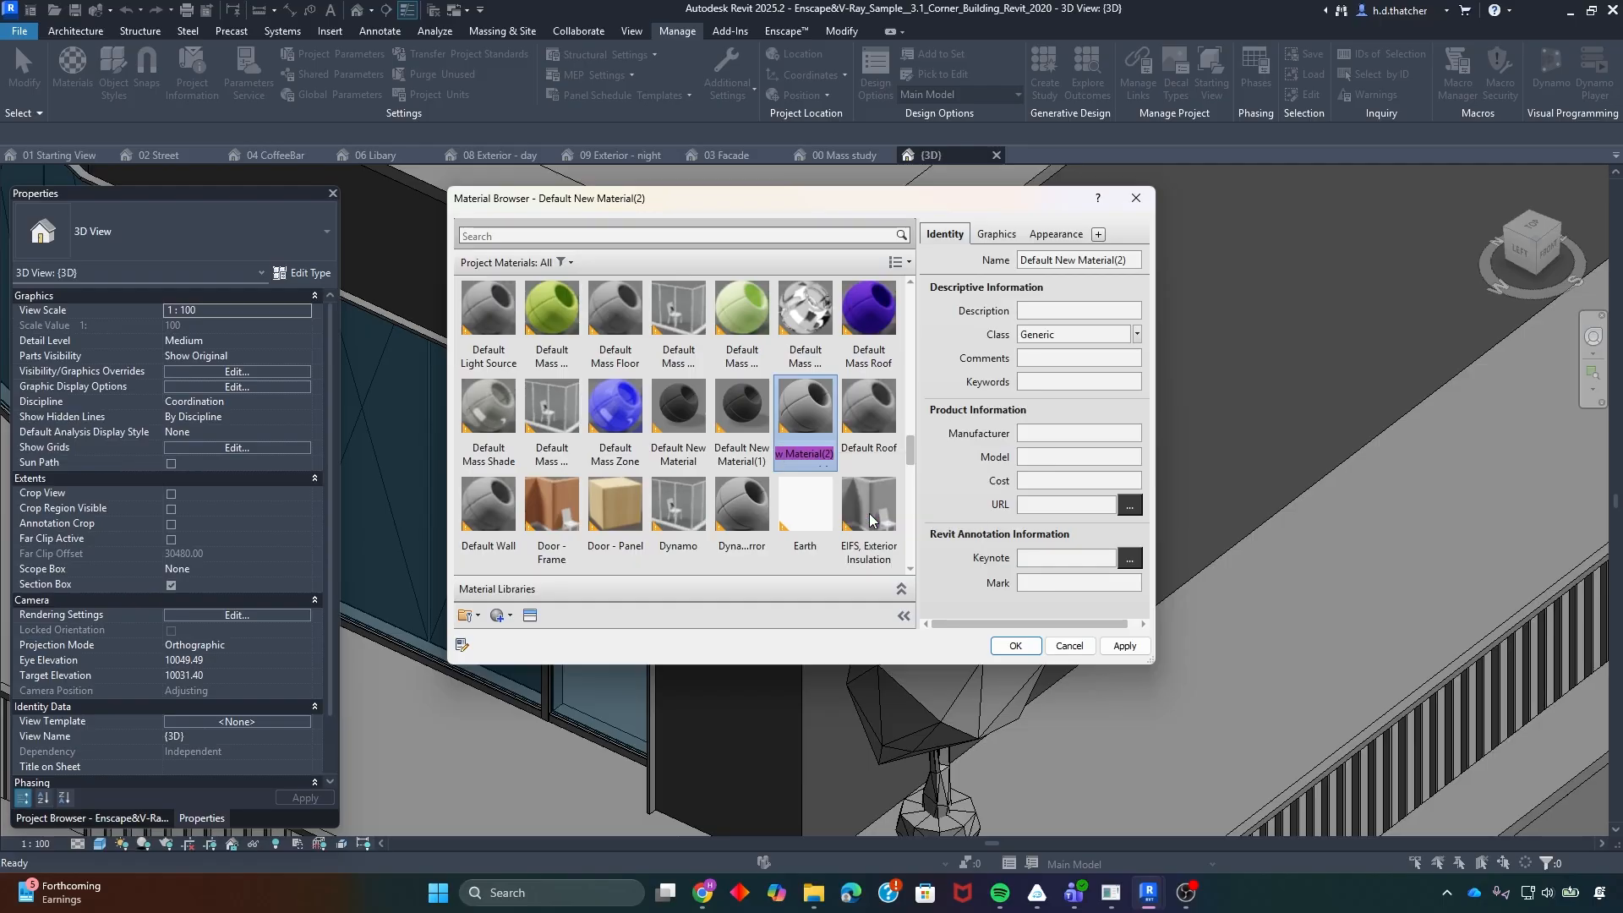
pyautogui.write('Enscape Test Mat')
pyautogui.press('Return')
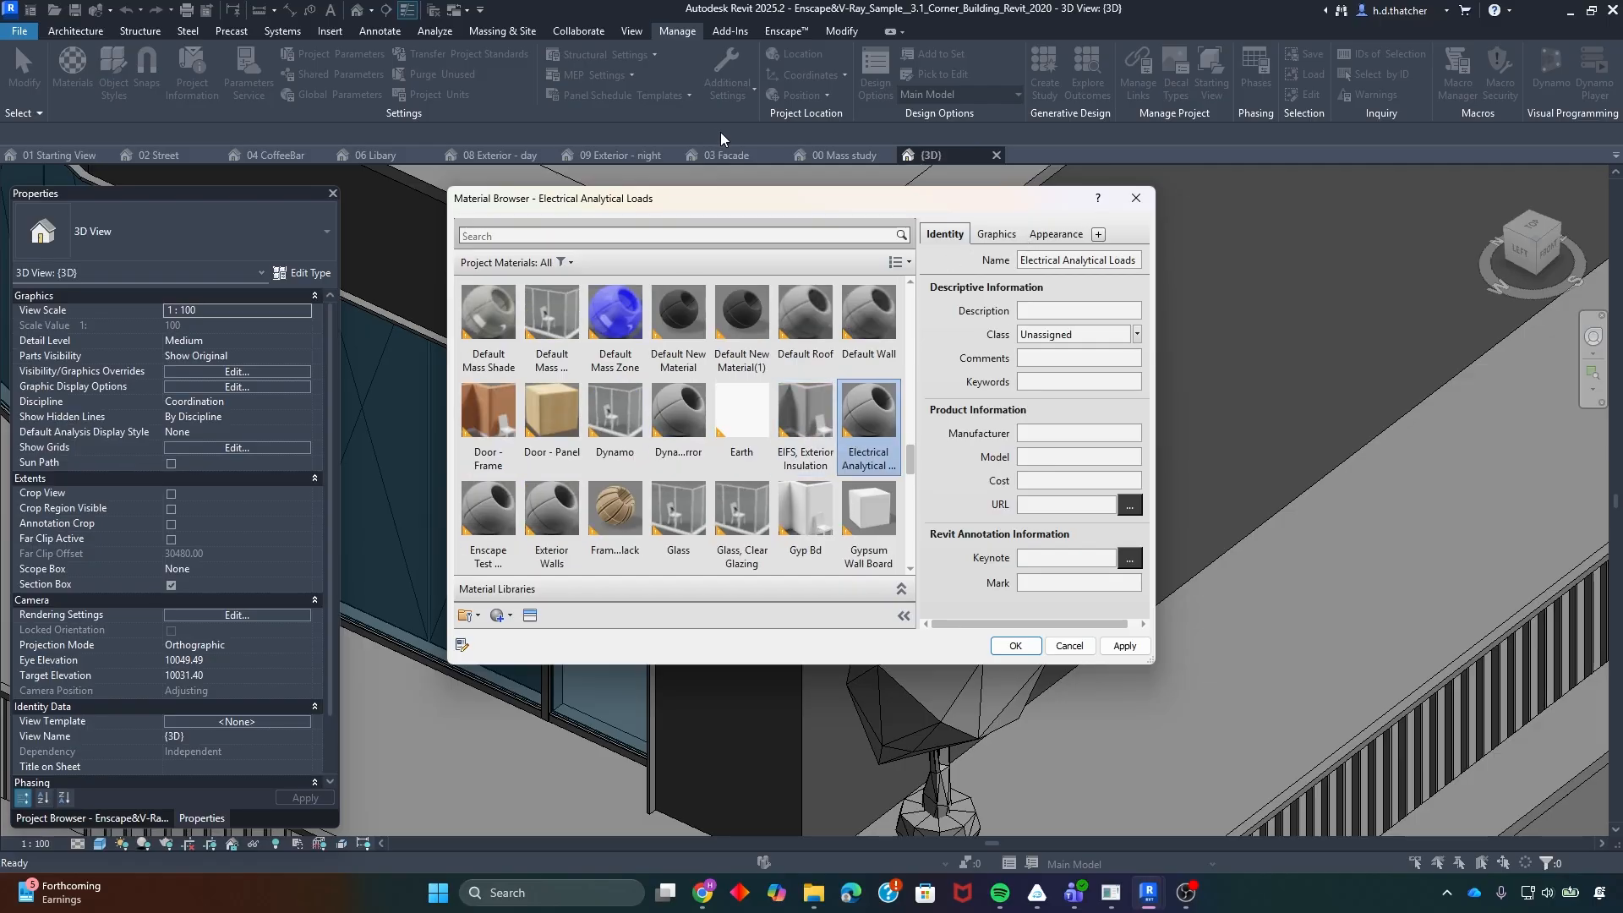
# - Search the project materials for "ensc", review Enscape Test Material's graphics and identity settings, and accept the Material Browser
pyautogui.click(702, 237)
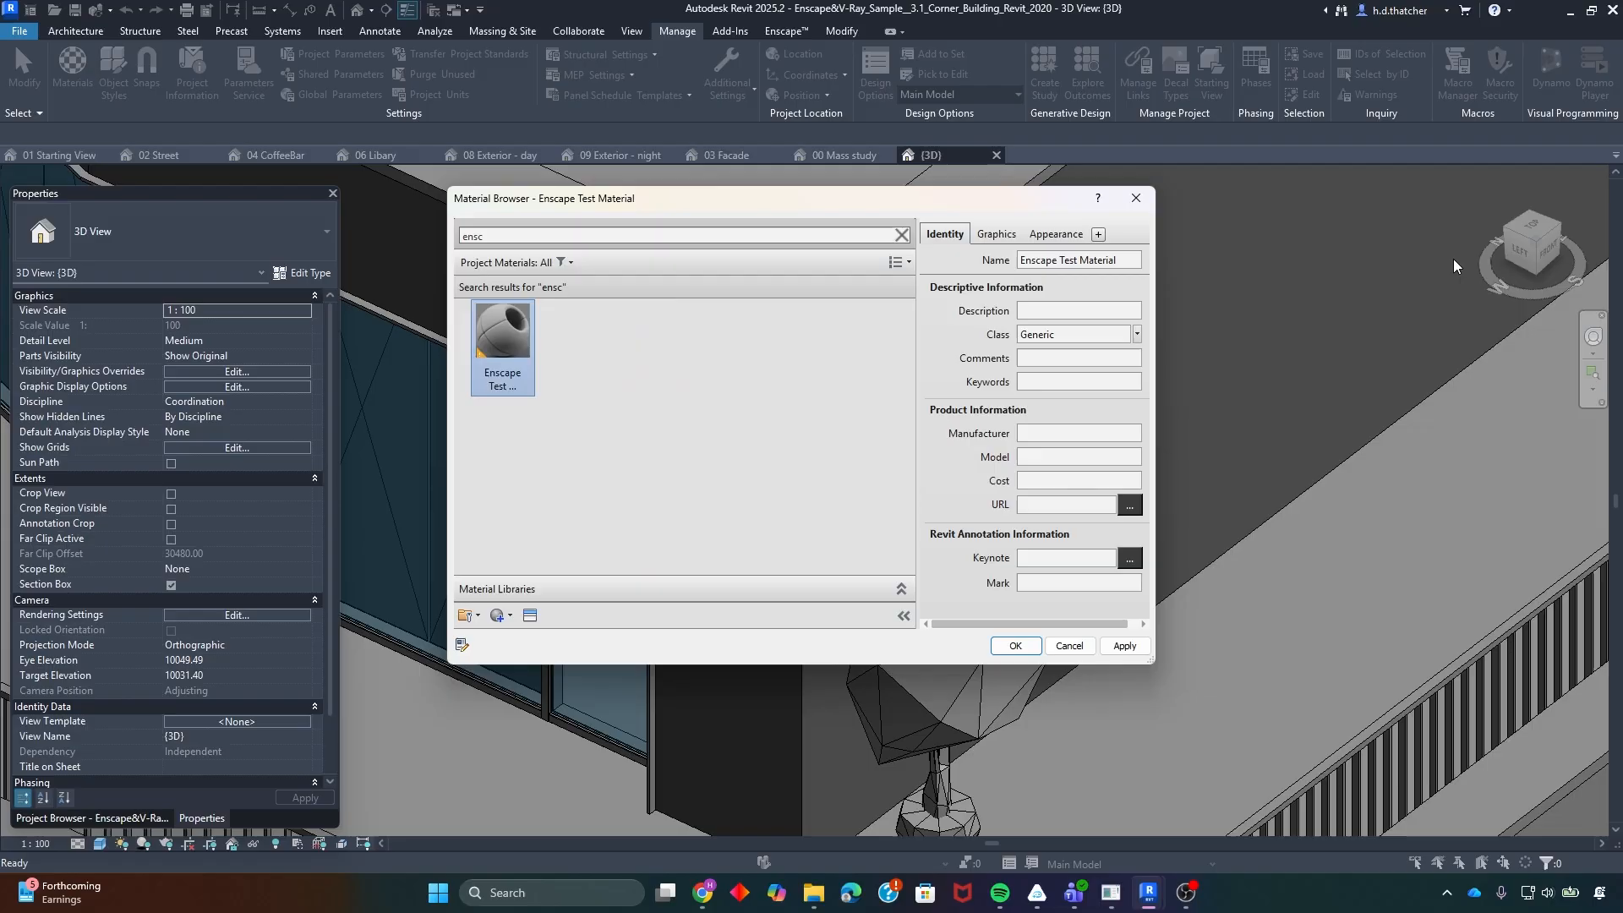
pyautogui.moveTo(1048, 203); pyautogui.dragTo(958, 215)
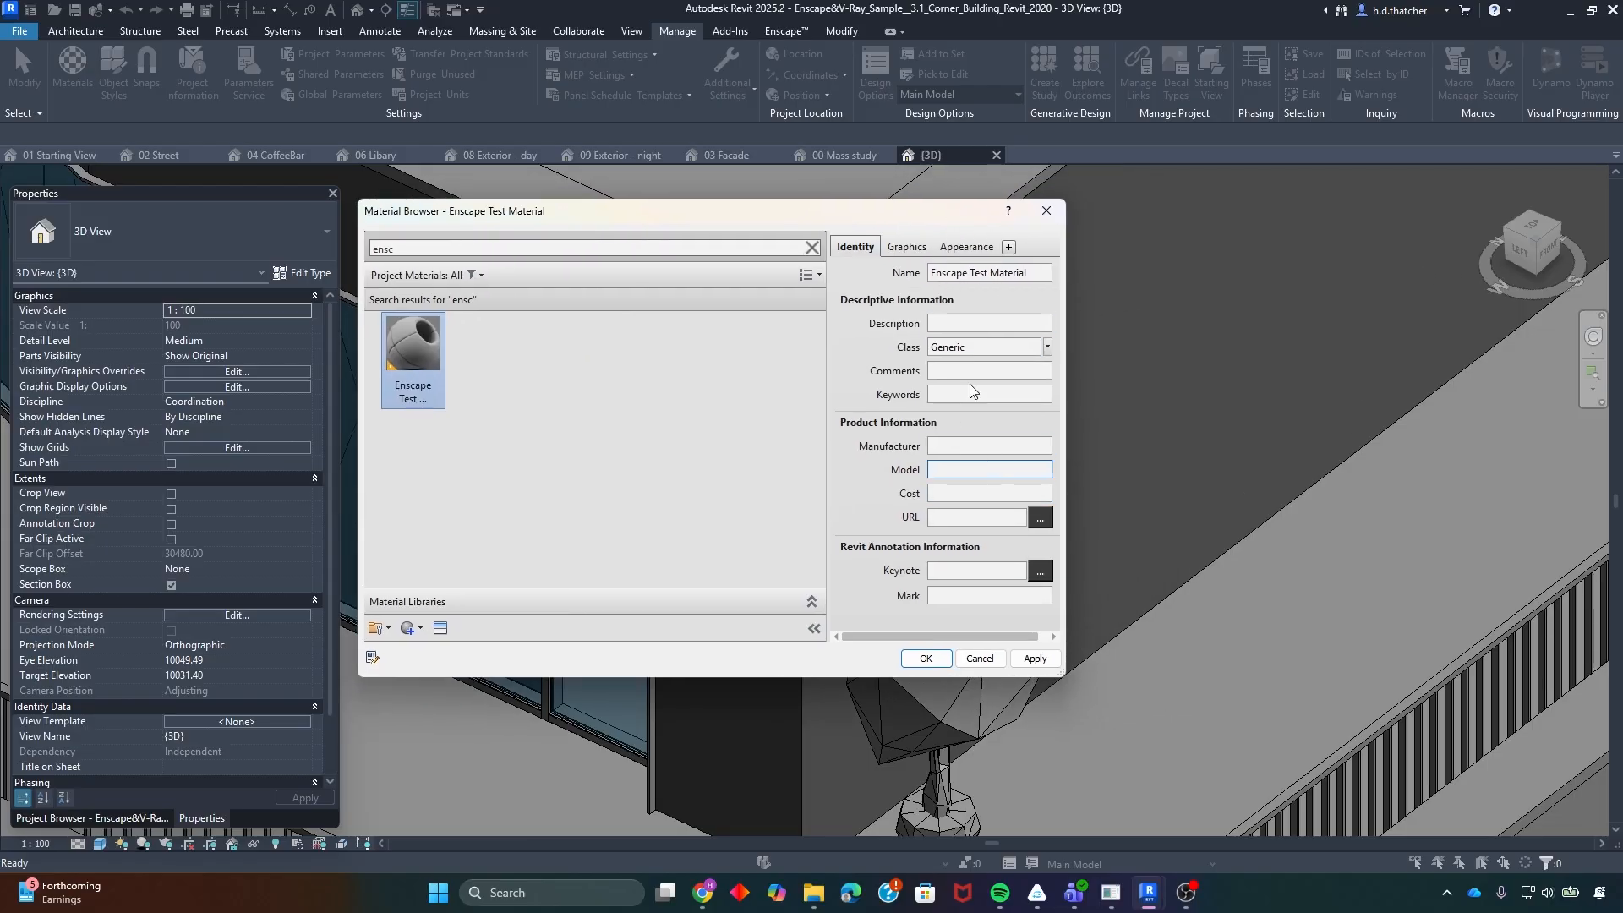
pyautogui.click(905, 246)
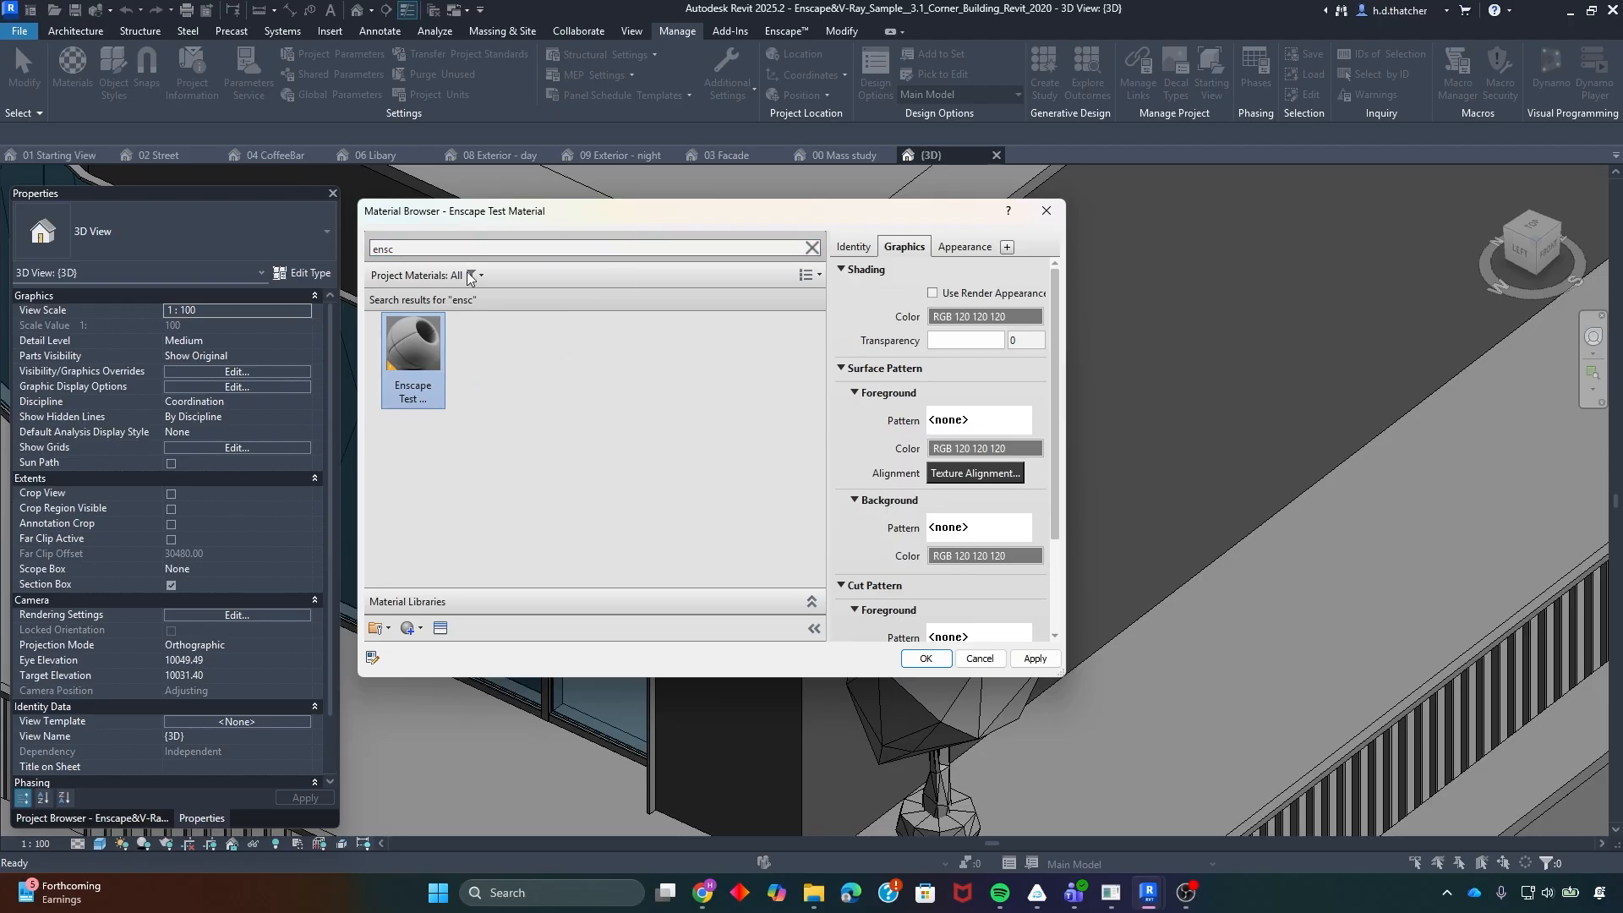
pyautogui.click(853, 243)
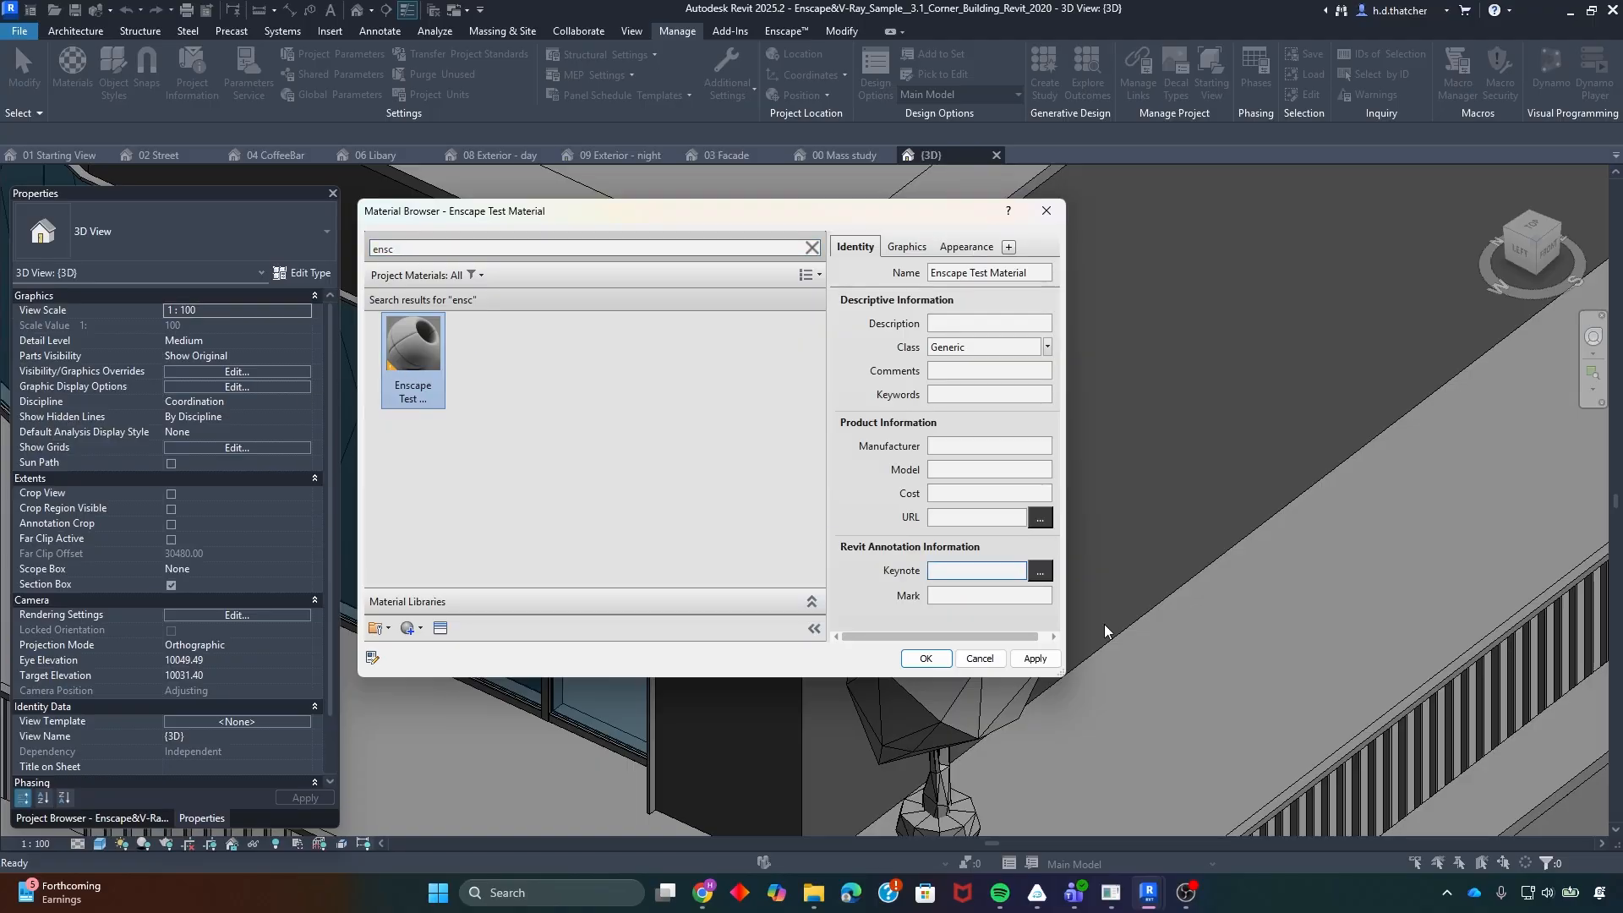
pyautogui.click(926, 658)
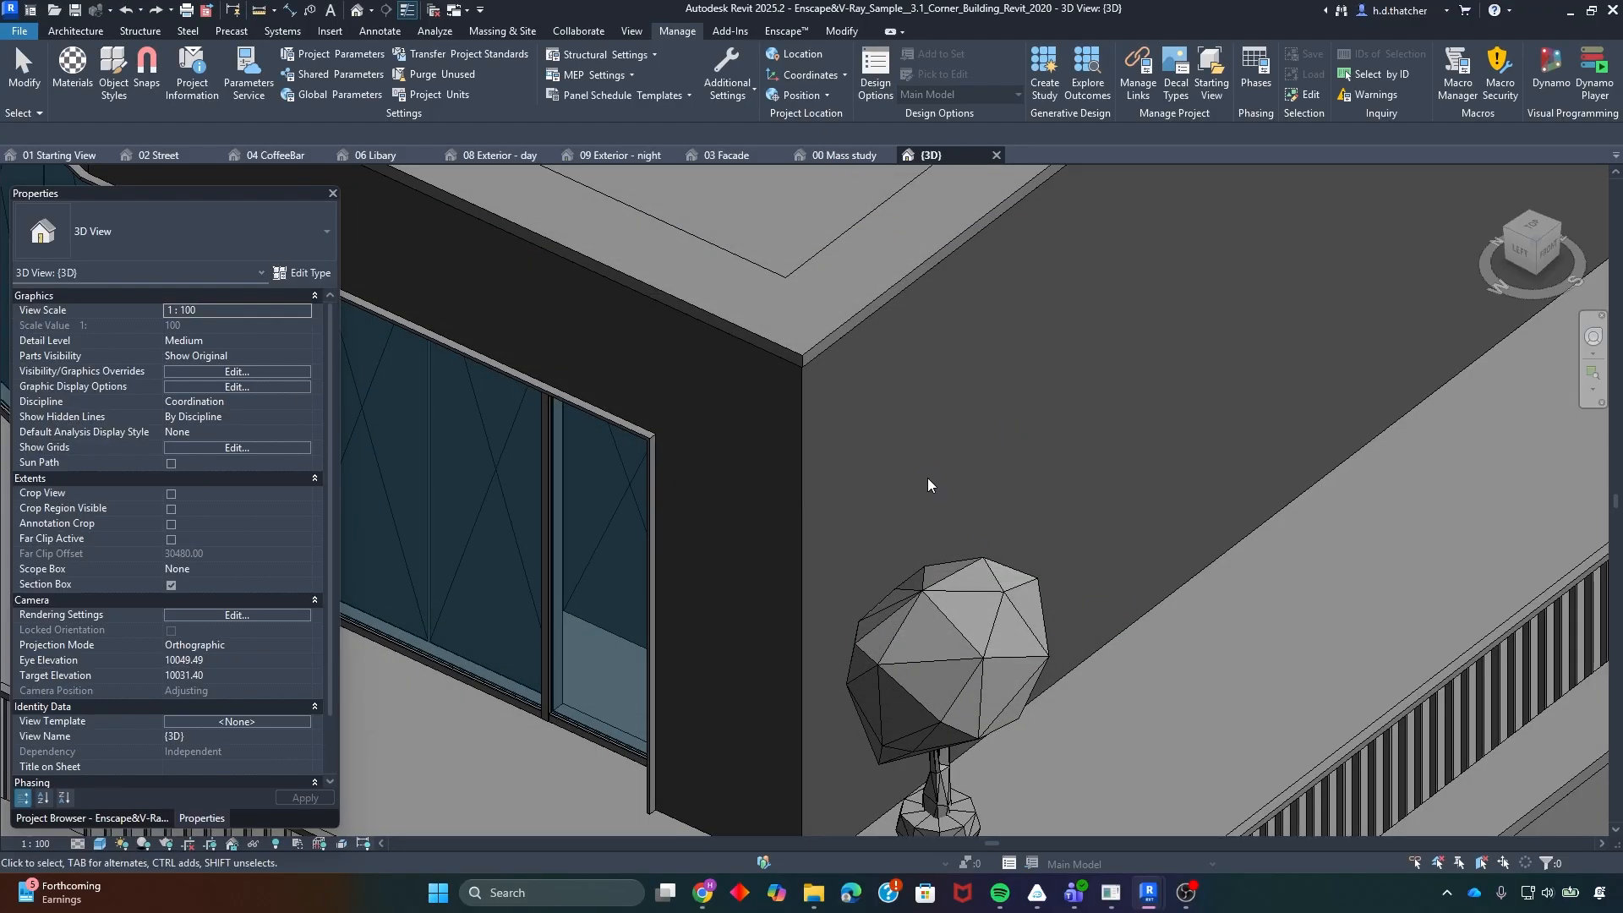
# - Find Enscape Test Material in the Enscape Material Editor by searching "ensc", select it and open its material type choices
pyautogui.click(787, 31)
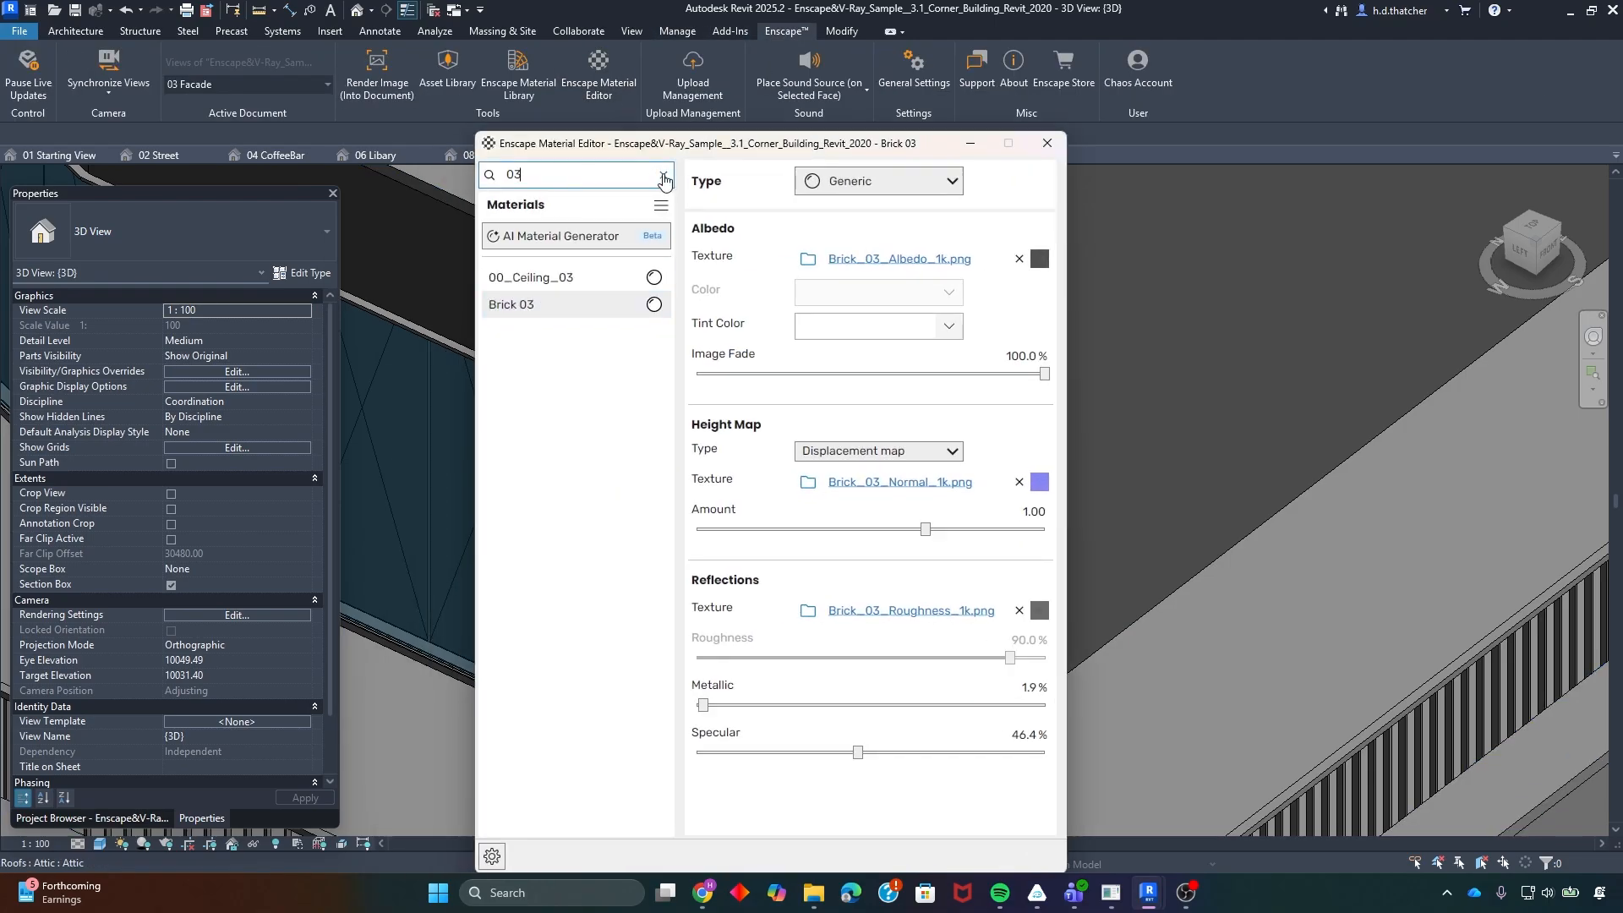
pyautogui.click(664, 176)
pyautogui.write('rev')
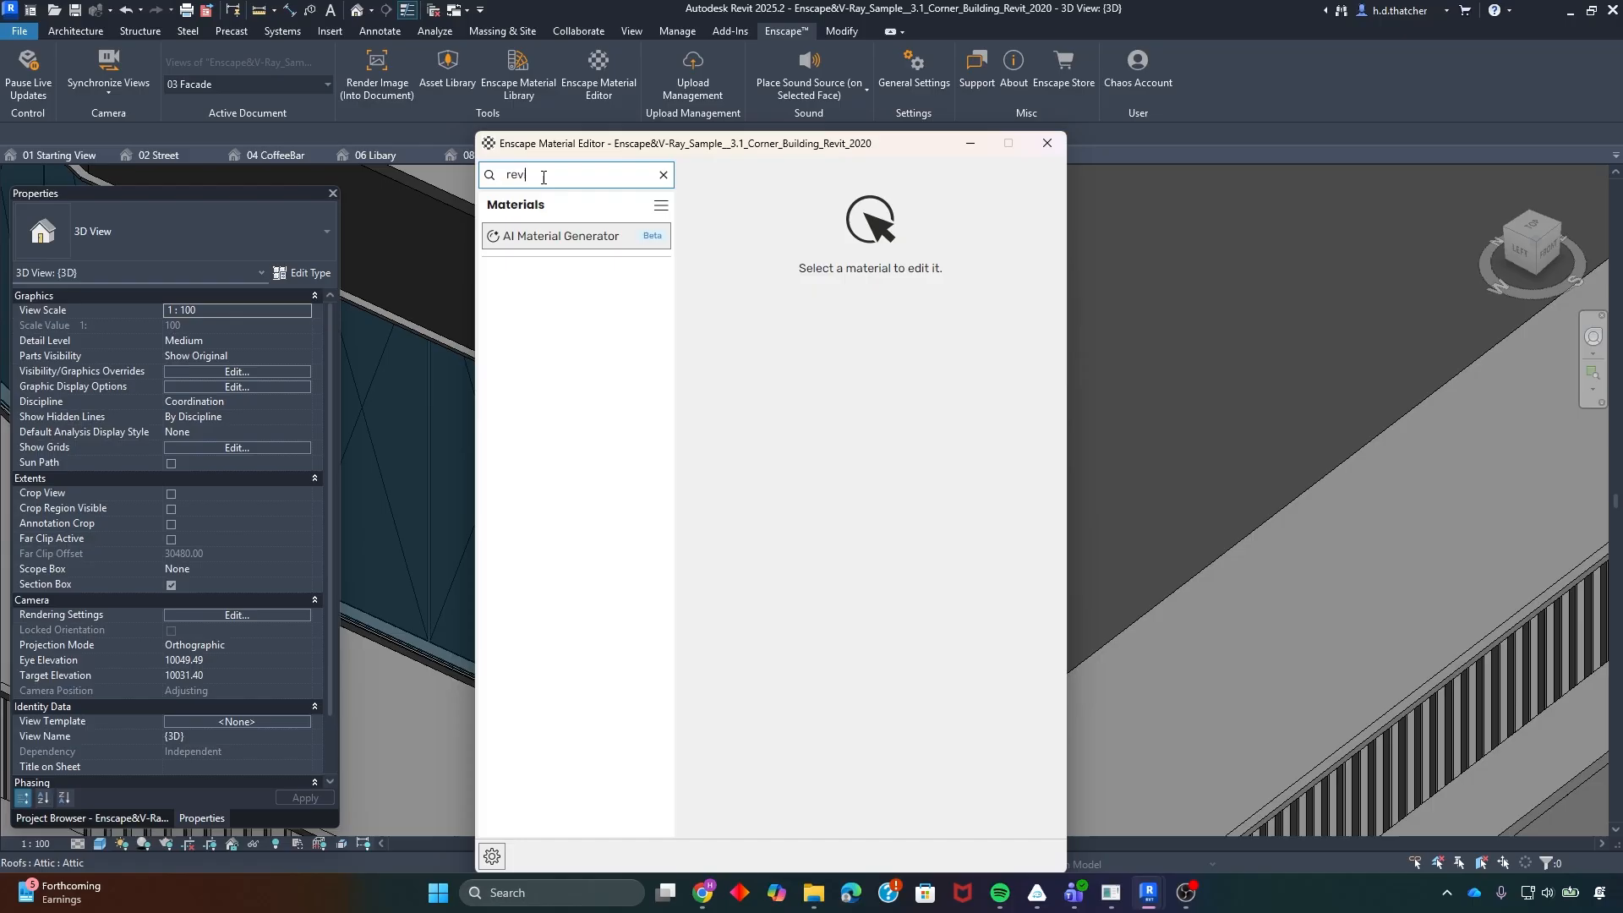
pyautogui.press('BackSpace')
pyautogui.press('BackSpace')
pyautogui.press('BackSpace')
pyautogui.write('ens')
pyautogui.click(548, 277)
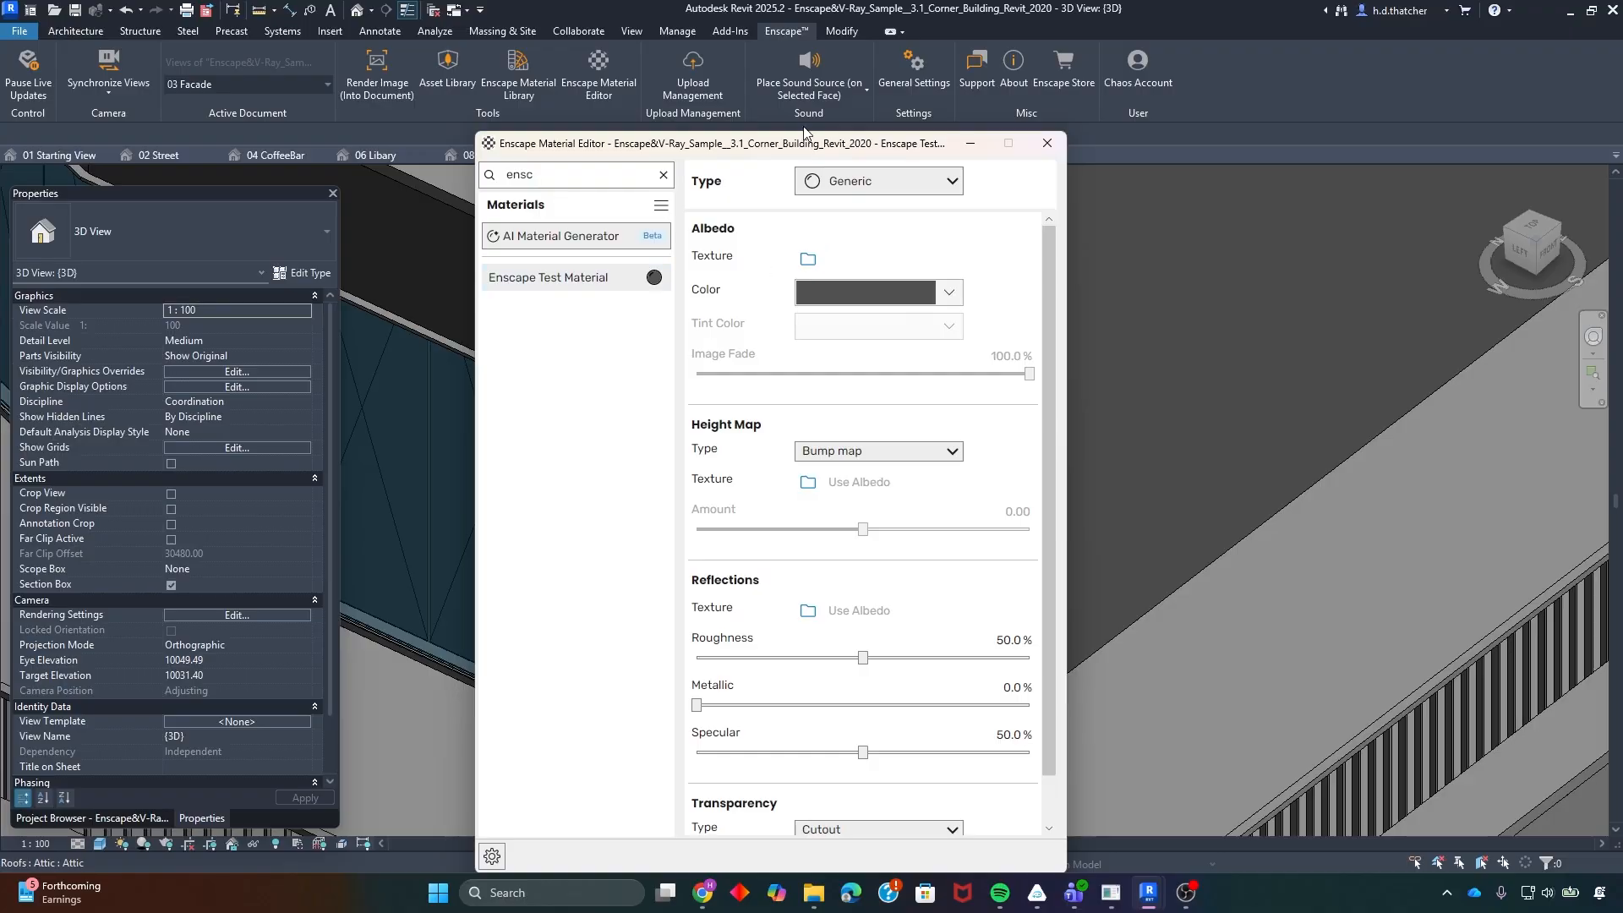
pyautogui.moveTo(710, 155); pyautogui.dragTo(623, 178)
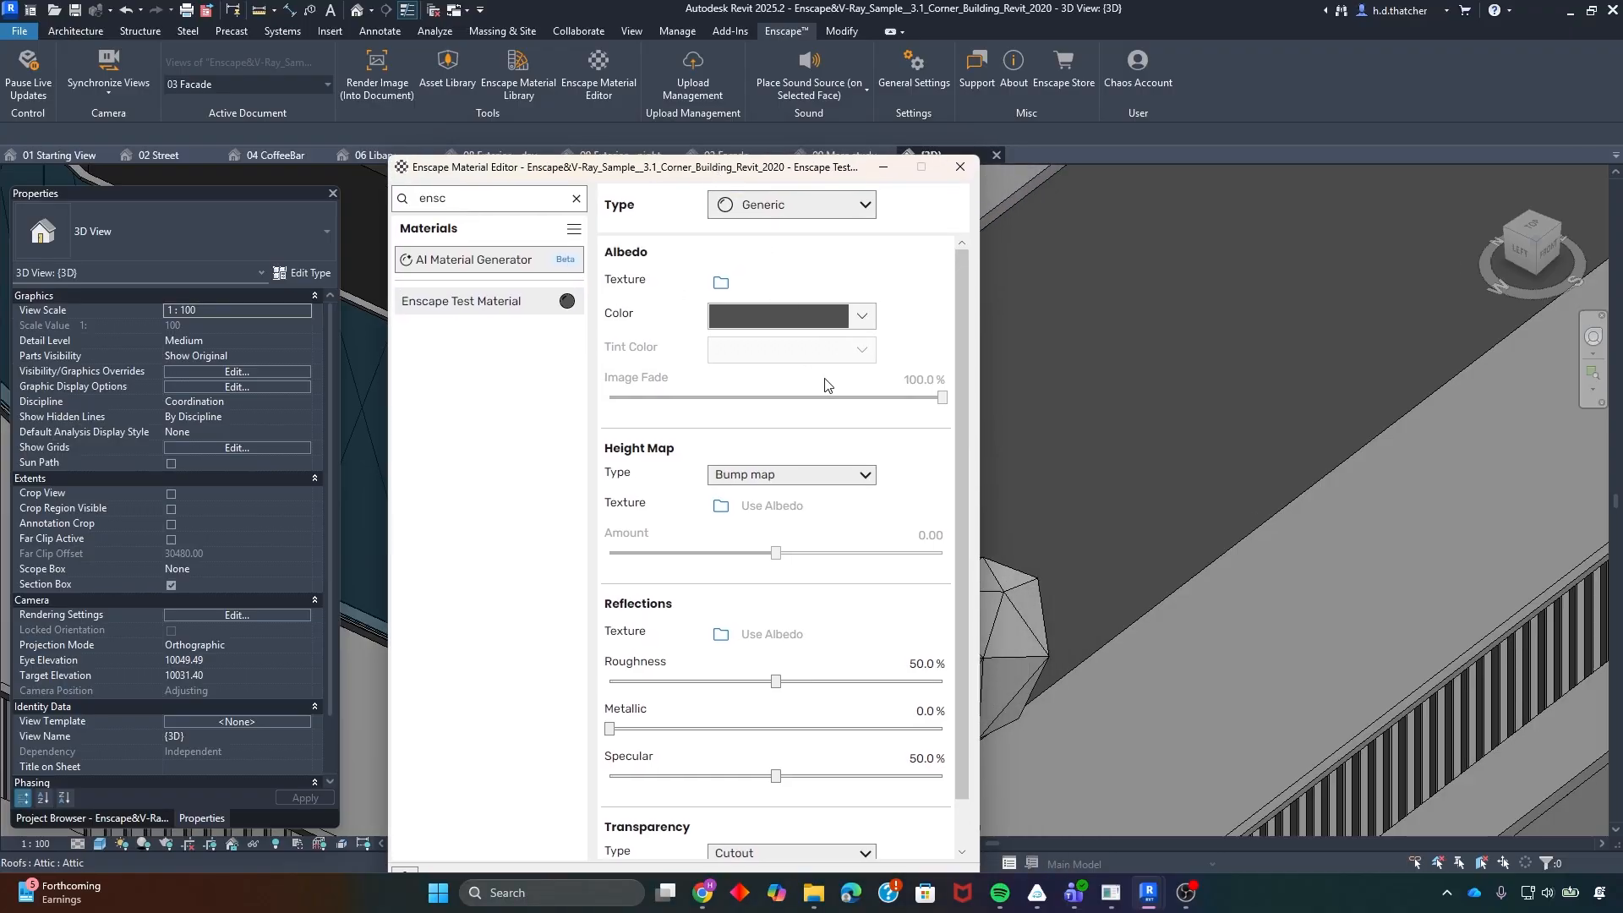
pyautogui.click(841, 203)
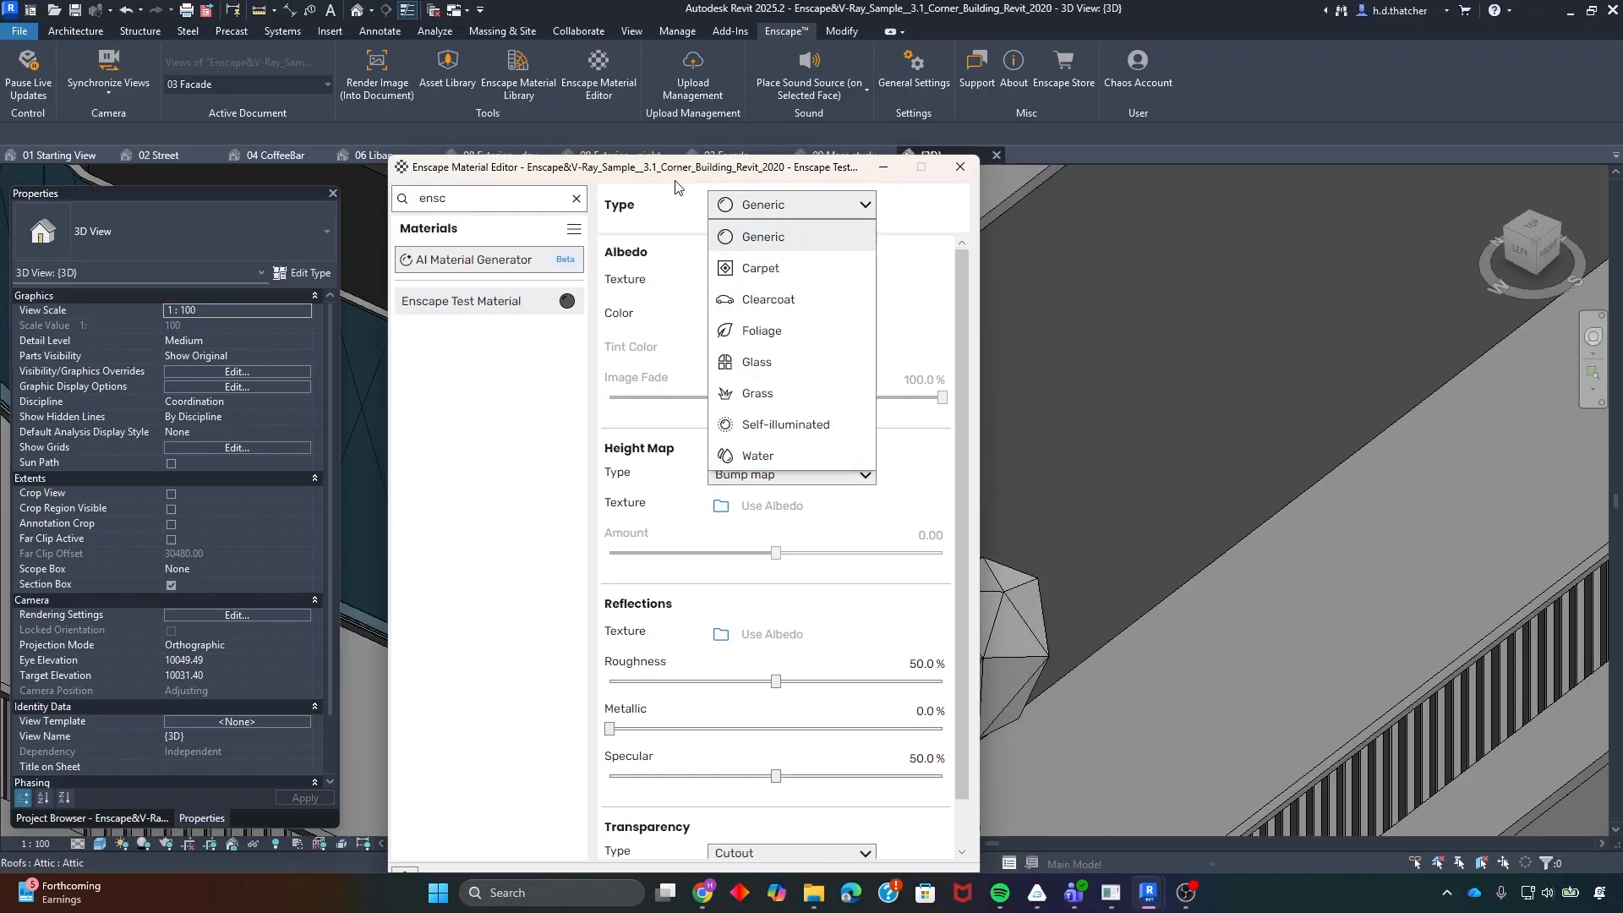
# - Review the Generic settings of Enscape Test Material and try the Self-illuminated type, examining its options
pyautogui.click(892, 221)
pyautogui.scroll(-1, 769, 700)
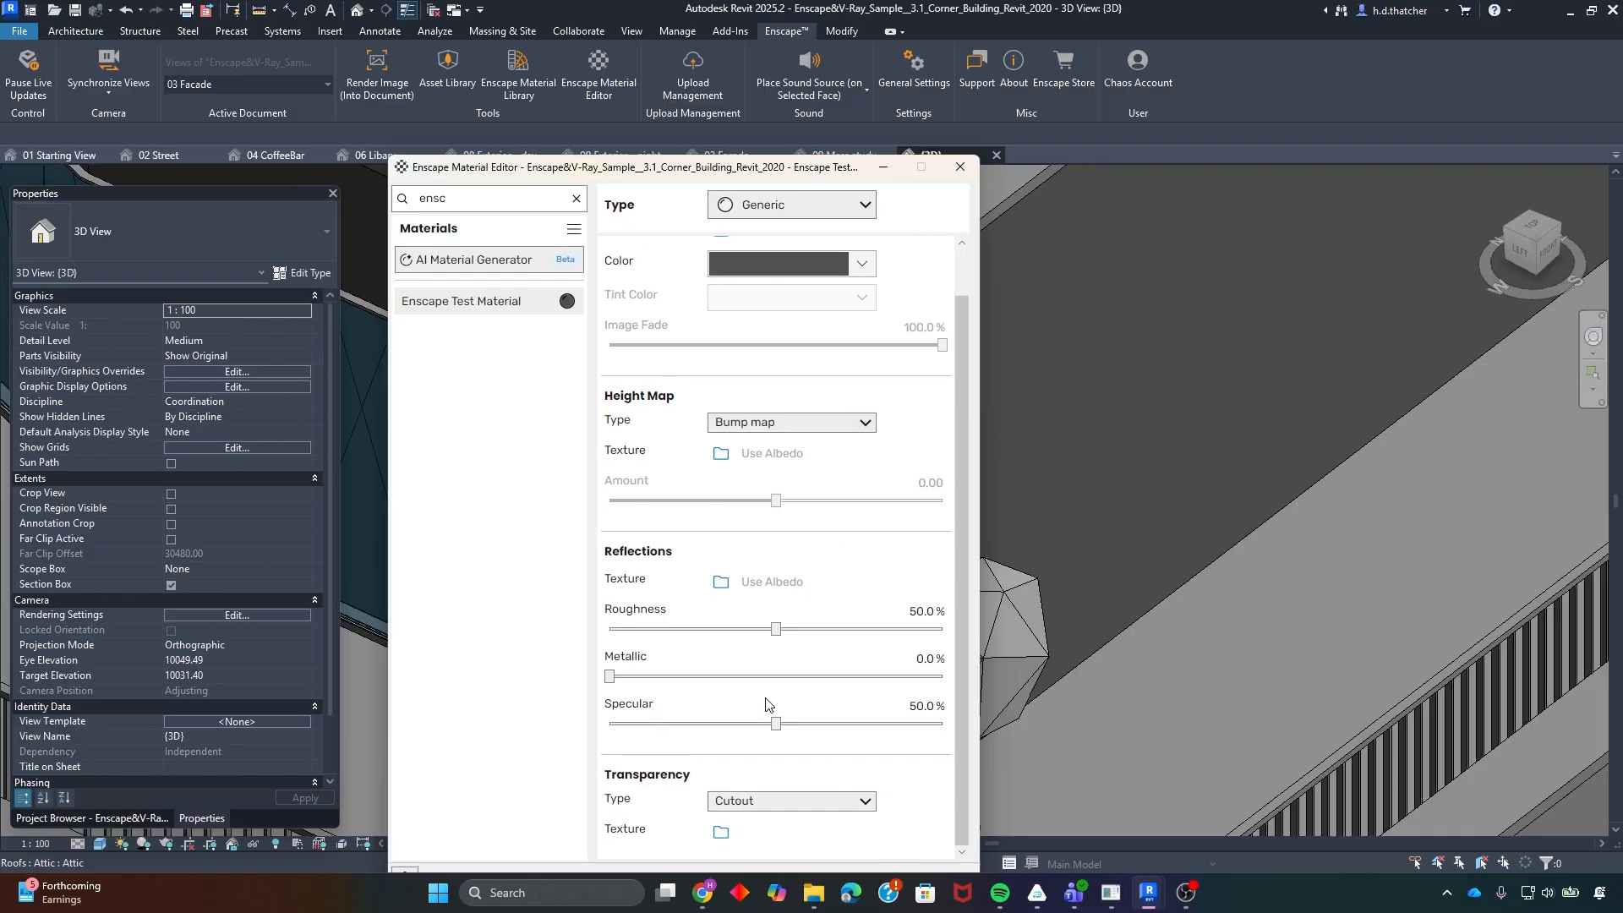
pyautogui.scroll(1, 766, 702)
pyautogui.click(817, 201)
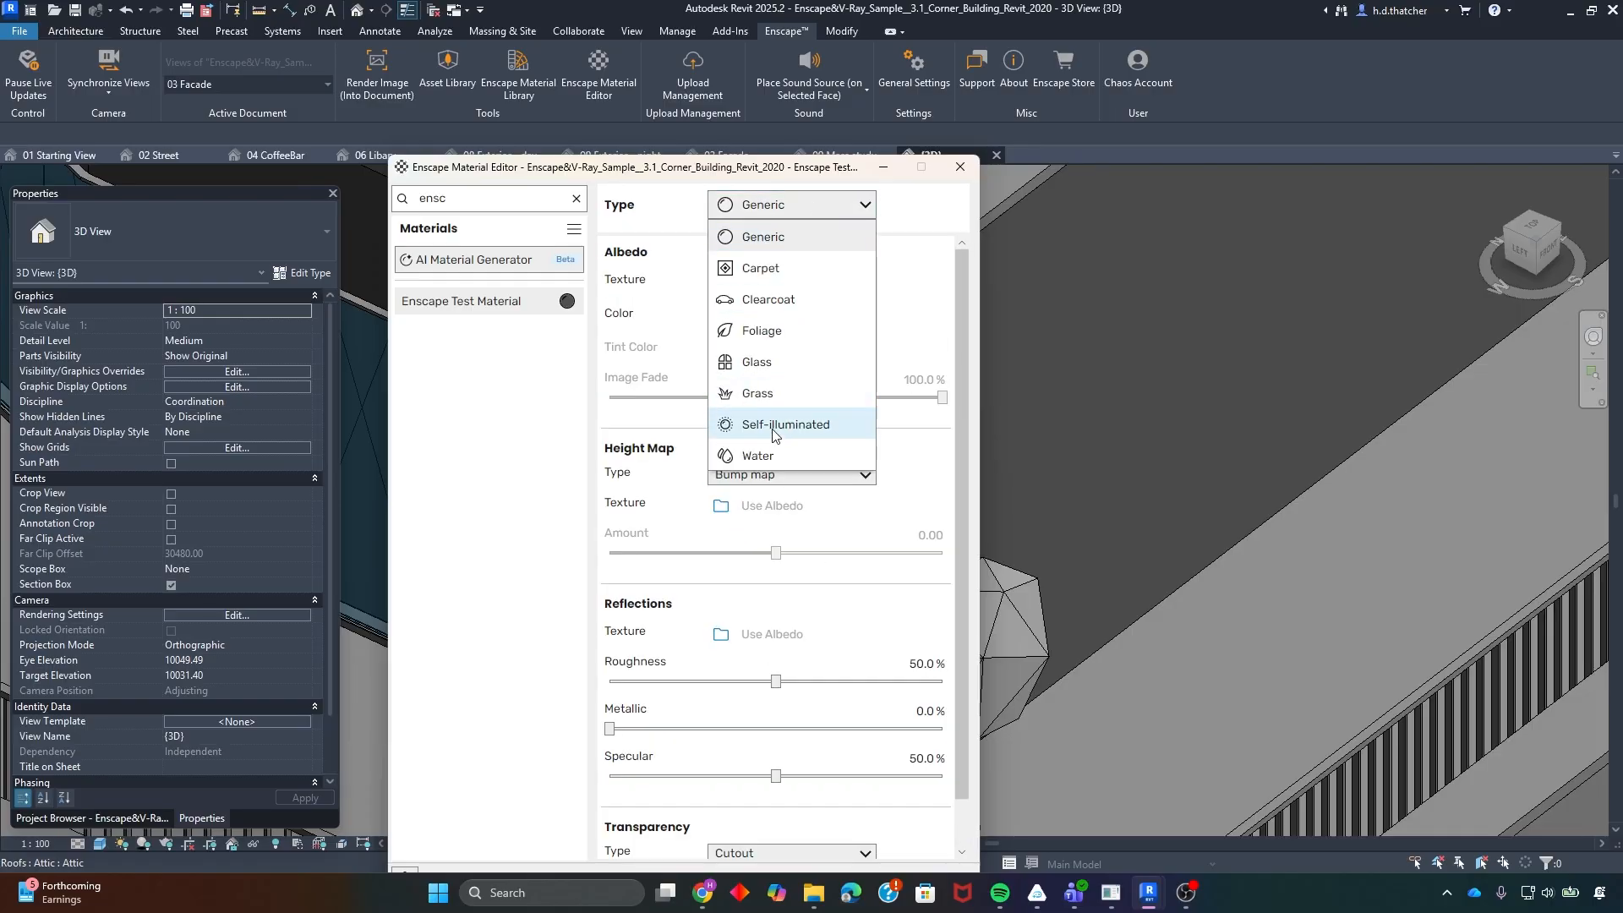
pyautogui.click(772, 424)
pyautogui.scroll(-3, 728, 609)
pyautogui.scroll(3, 740, 273)
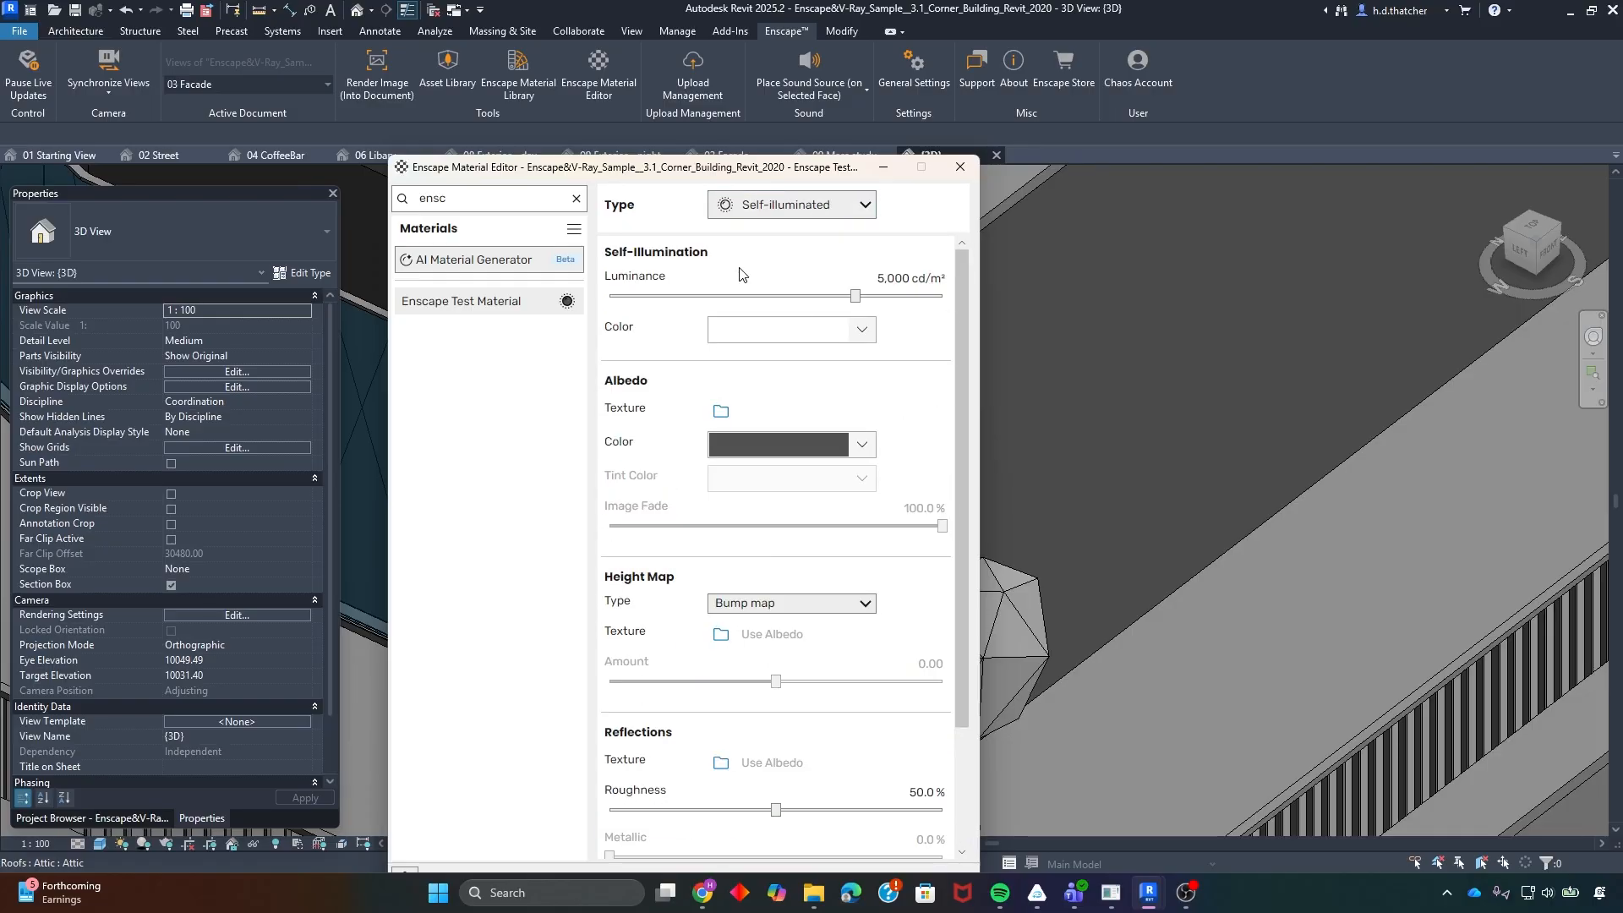
# - Set Enscape Test Material's type to Glass, review the available types and clear the material search
pyautogui.click(786, 205)
pyautogui.click(771, 365)
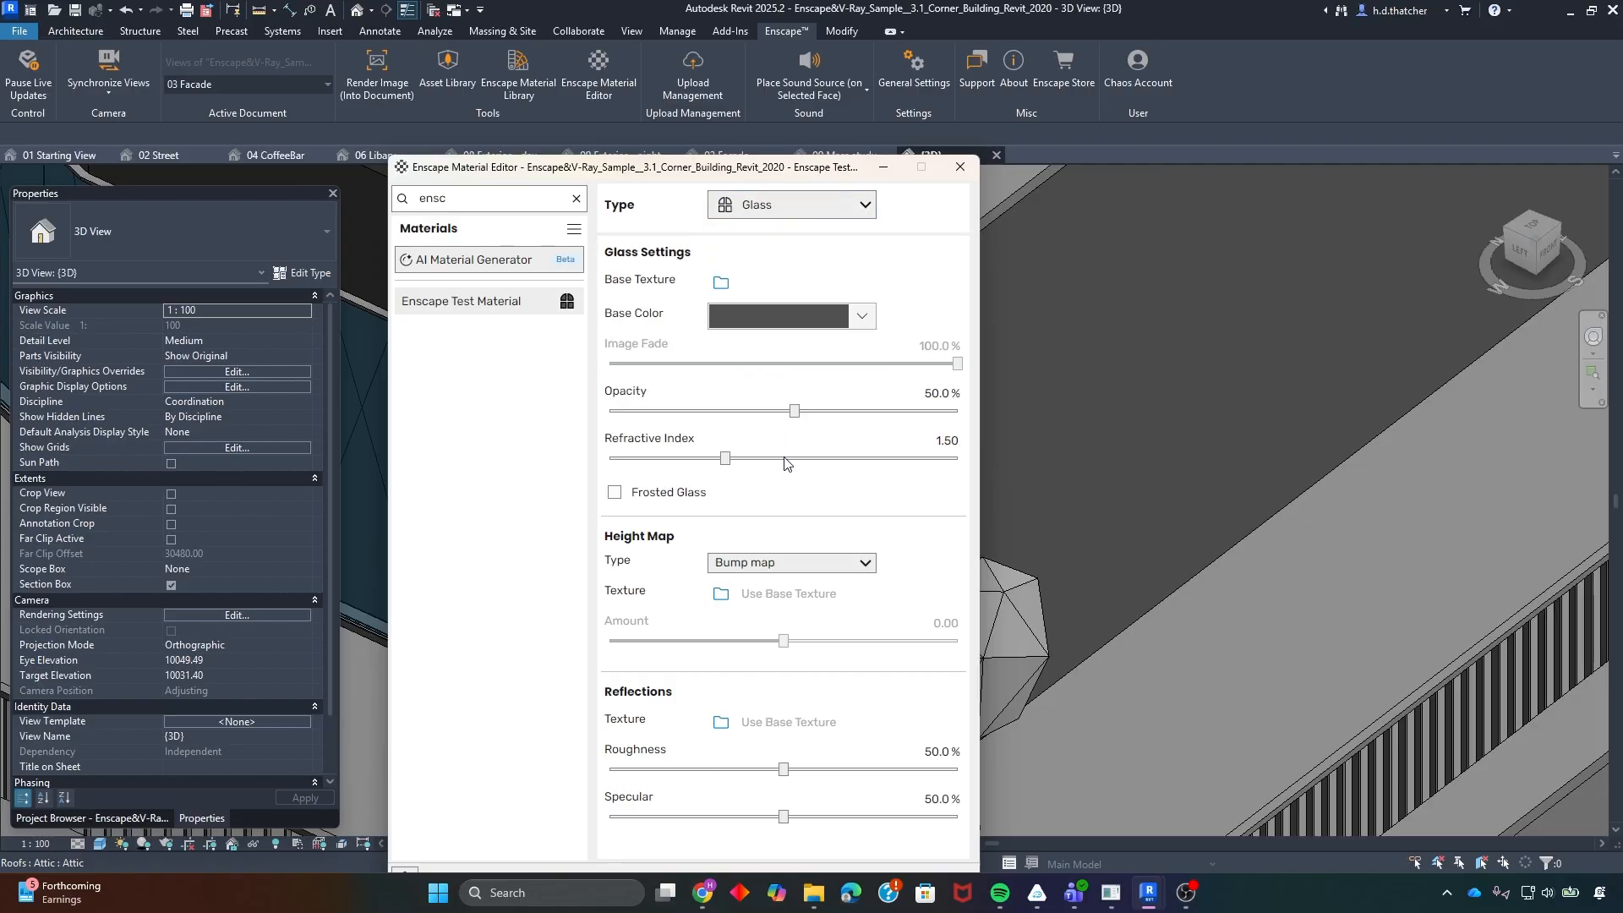
pyautogui.click(807, 205)
pyautogui.click(664, 215)
pyautogui.click(577, 200)
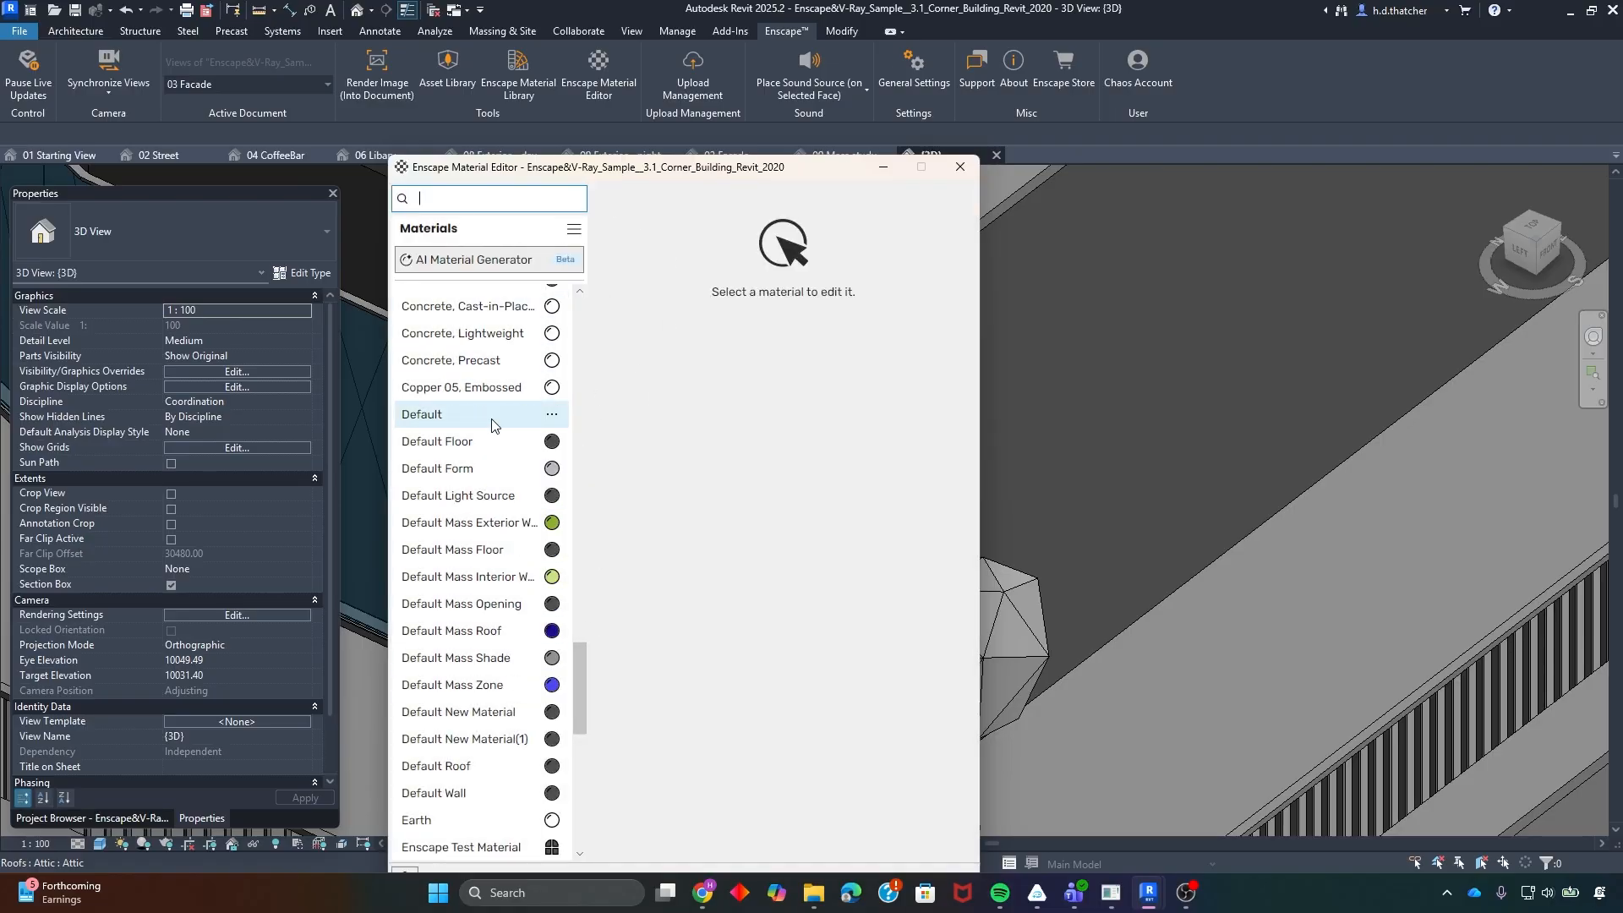
# - Switch to the Enscape render window and examine the brick corner of the building above the balcony
pyautogui.moveTo(558, 633)
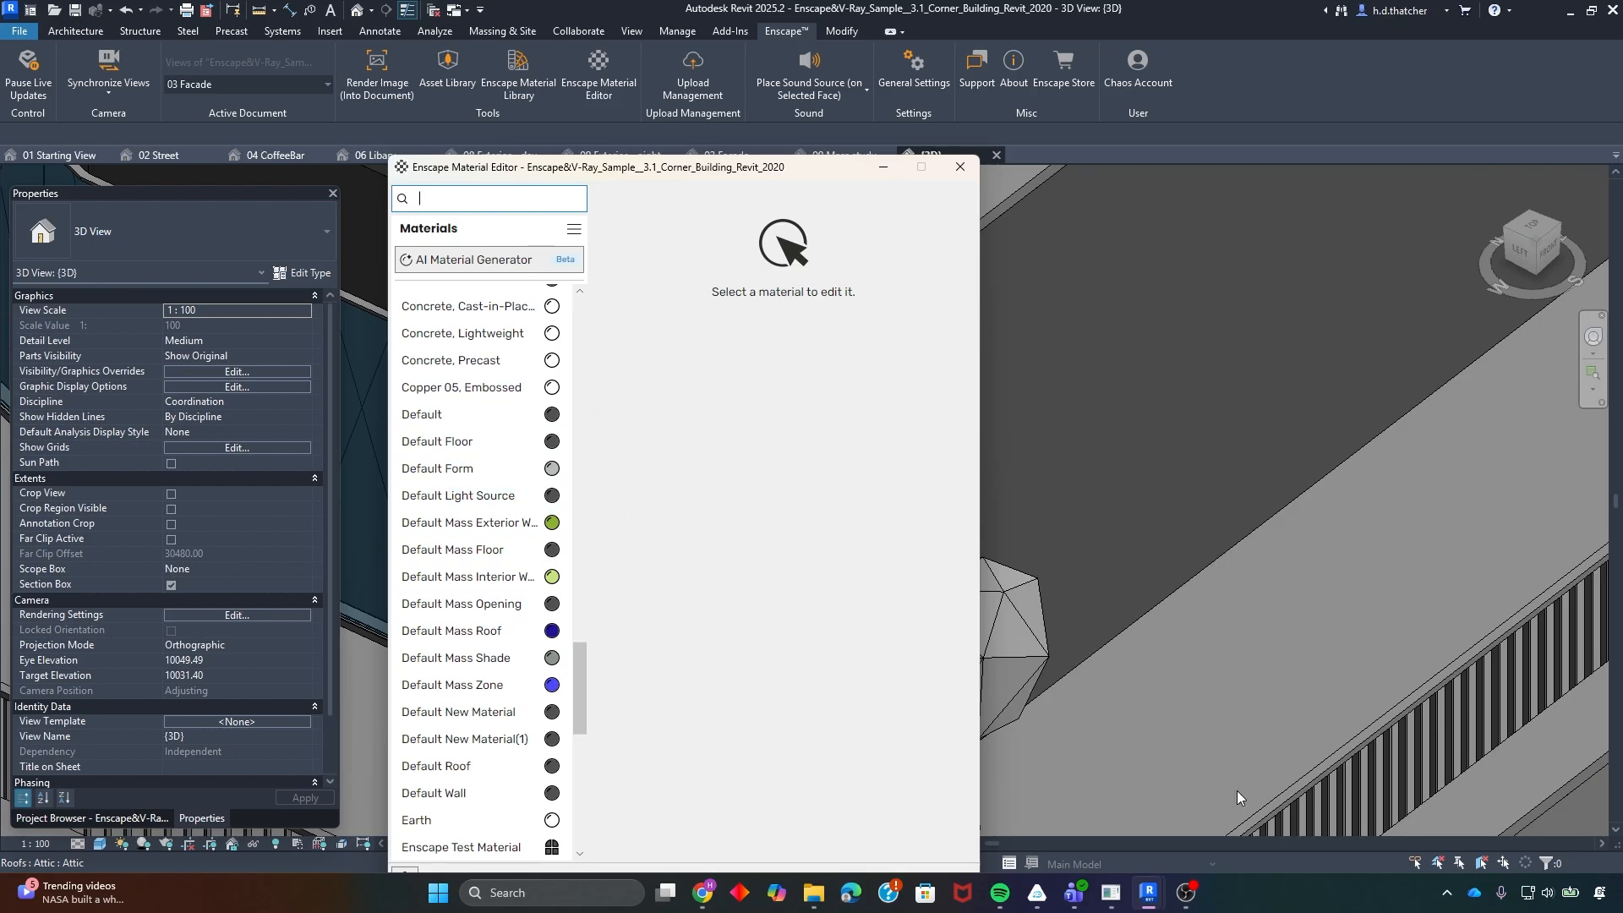
pyautogui.moveTo(1147, 894)
pyautogui.click(1157, 799)
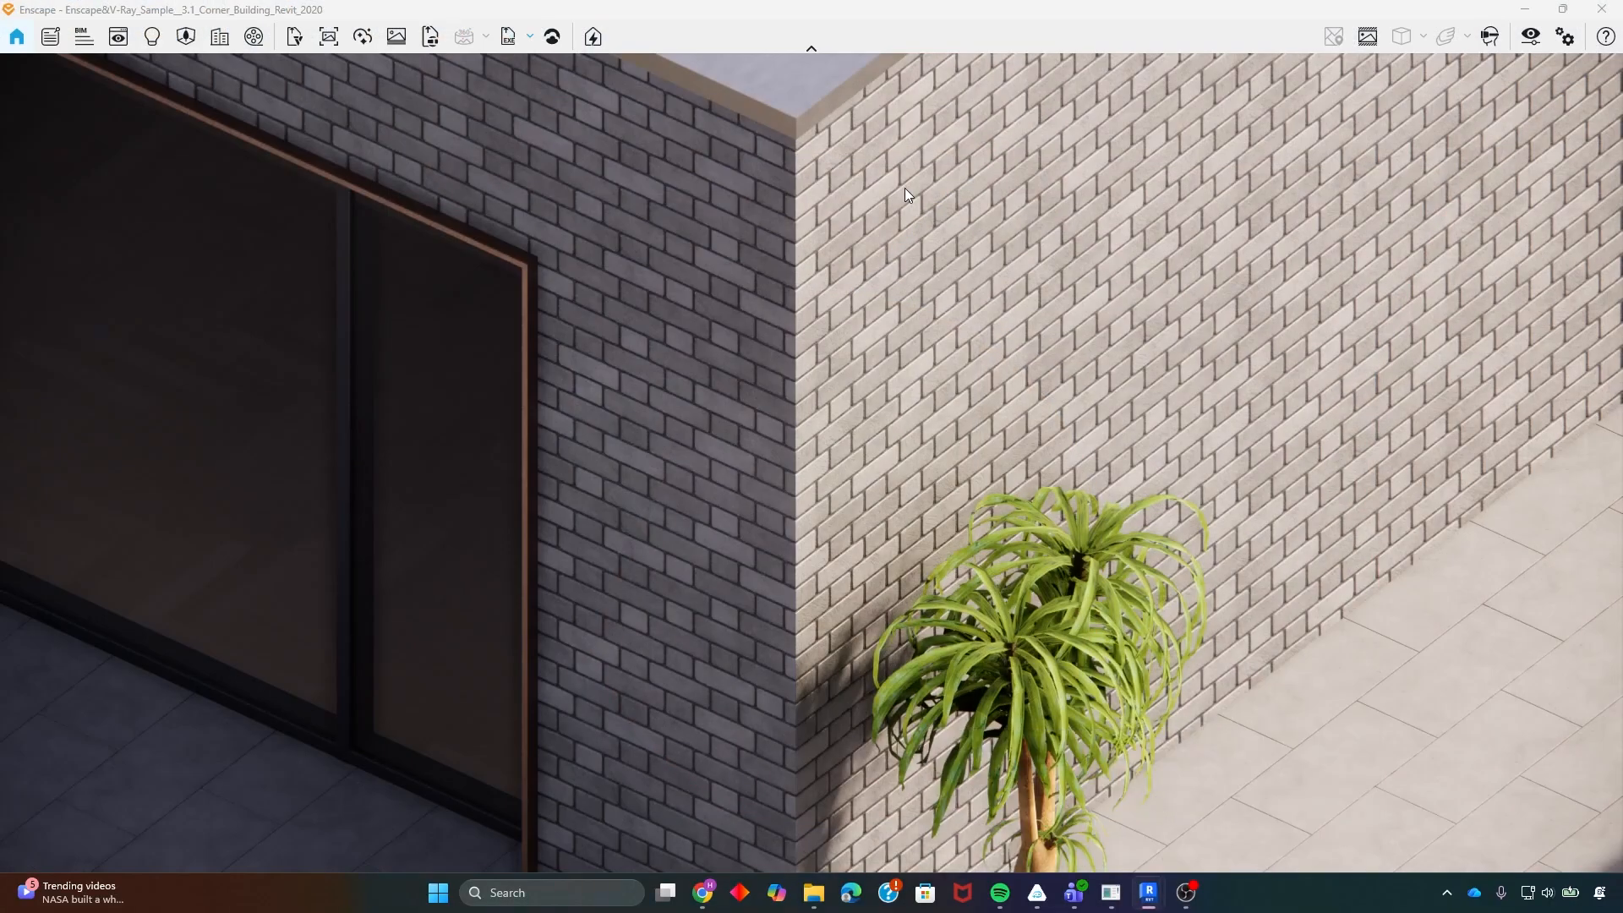
pyautogui.scroll(-7, 839, 448)
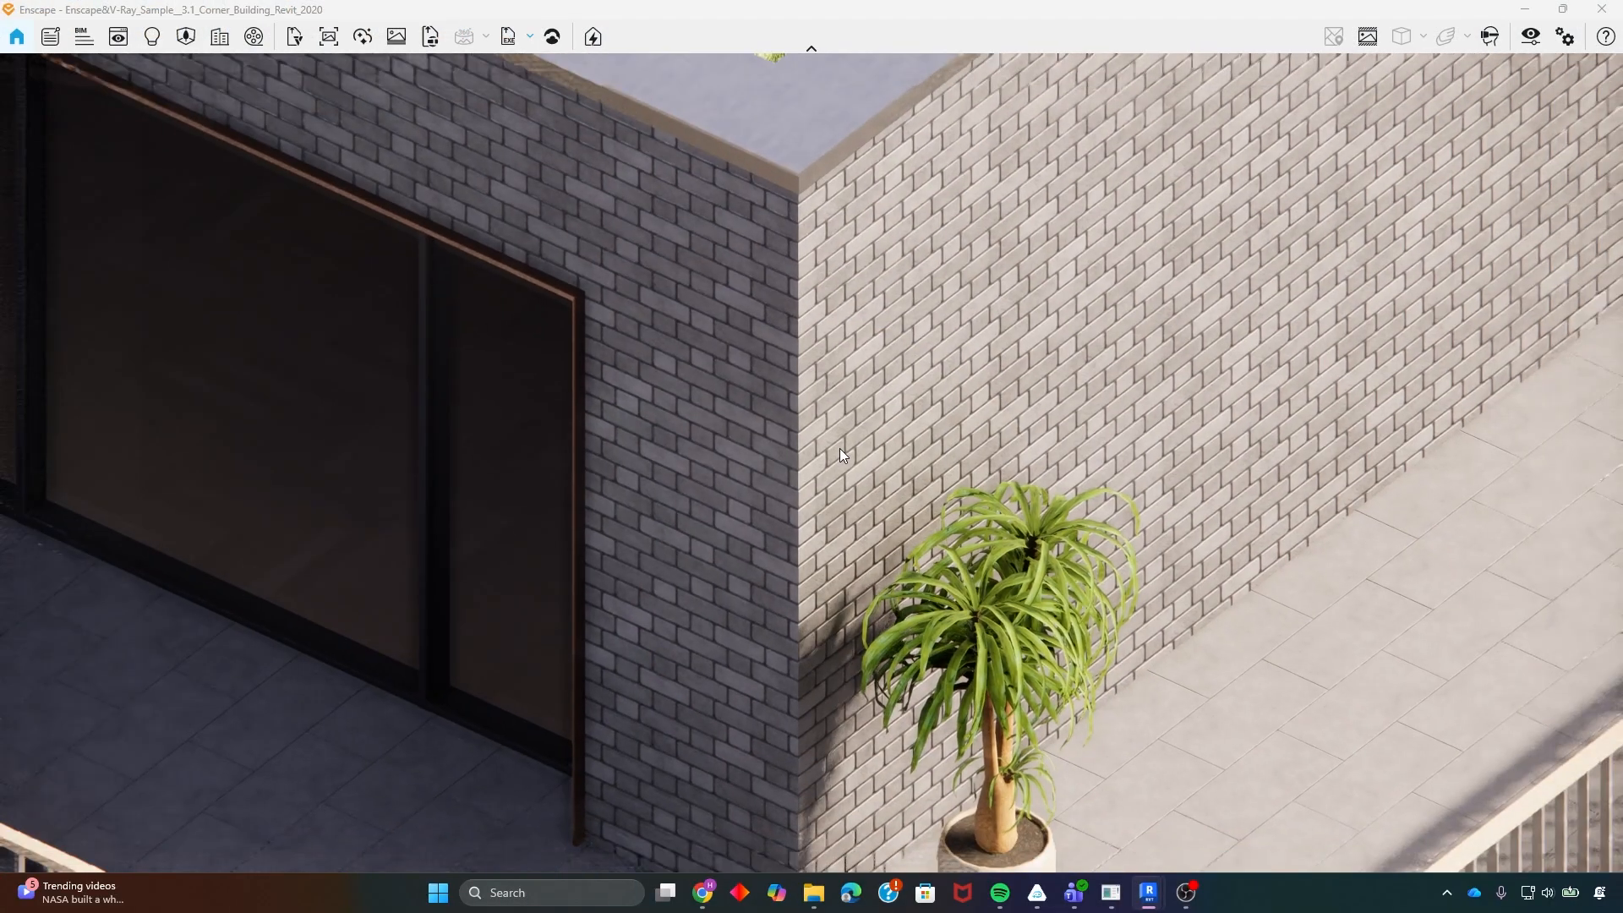
pyautogui.scroll(-5, 843, 443)
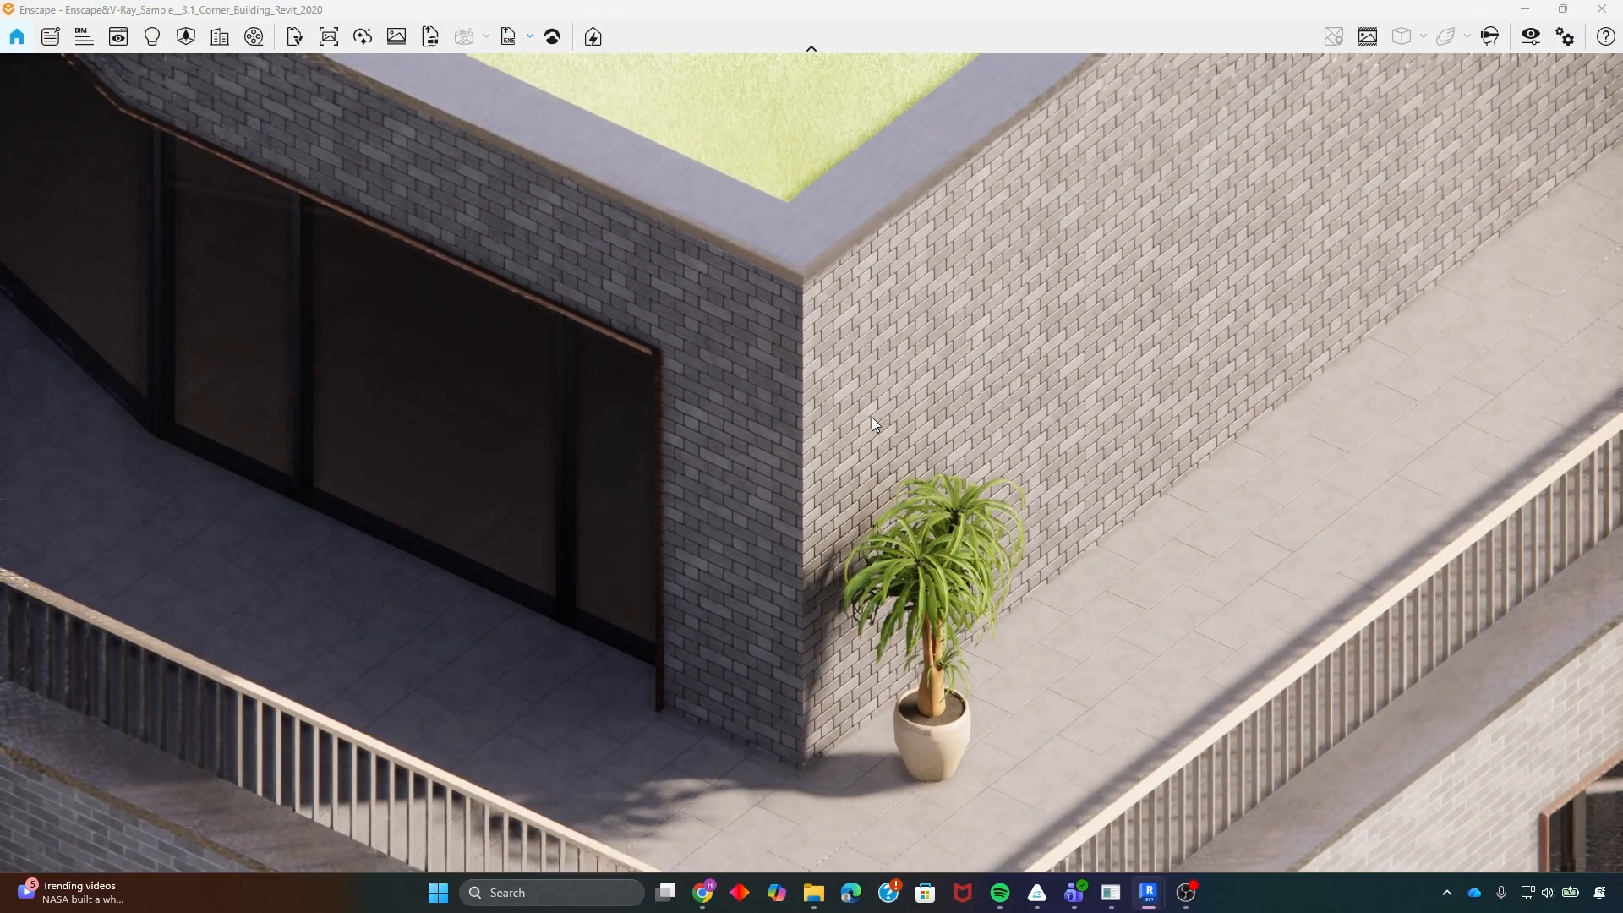
pyautogui.scroll(-1, 879, 424)
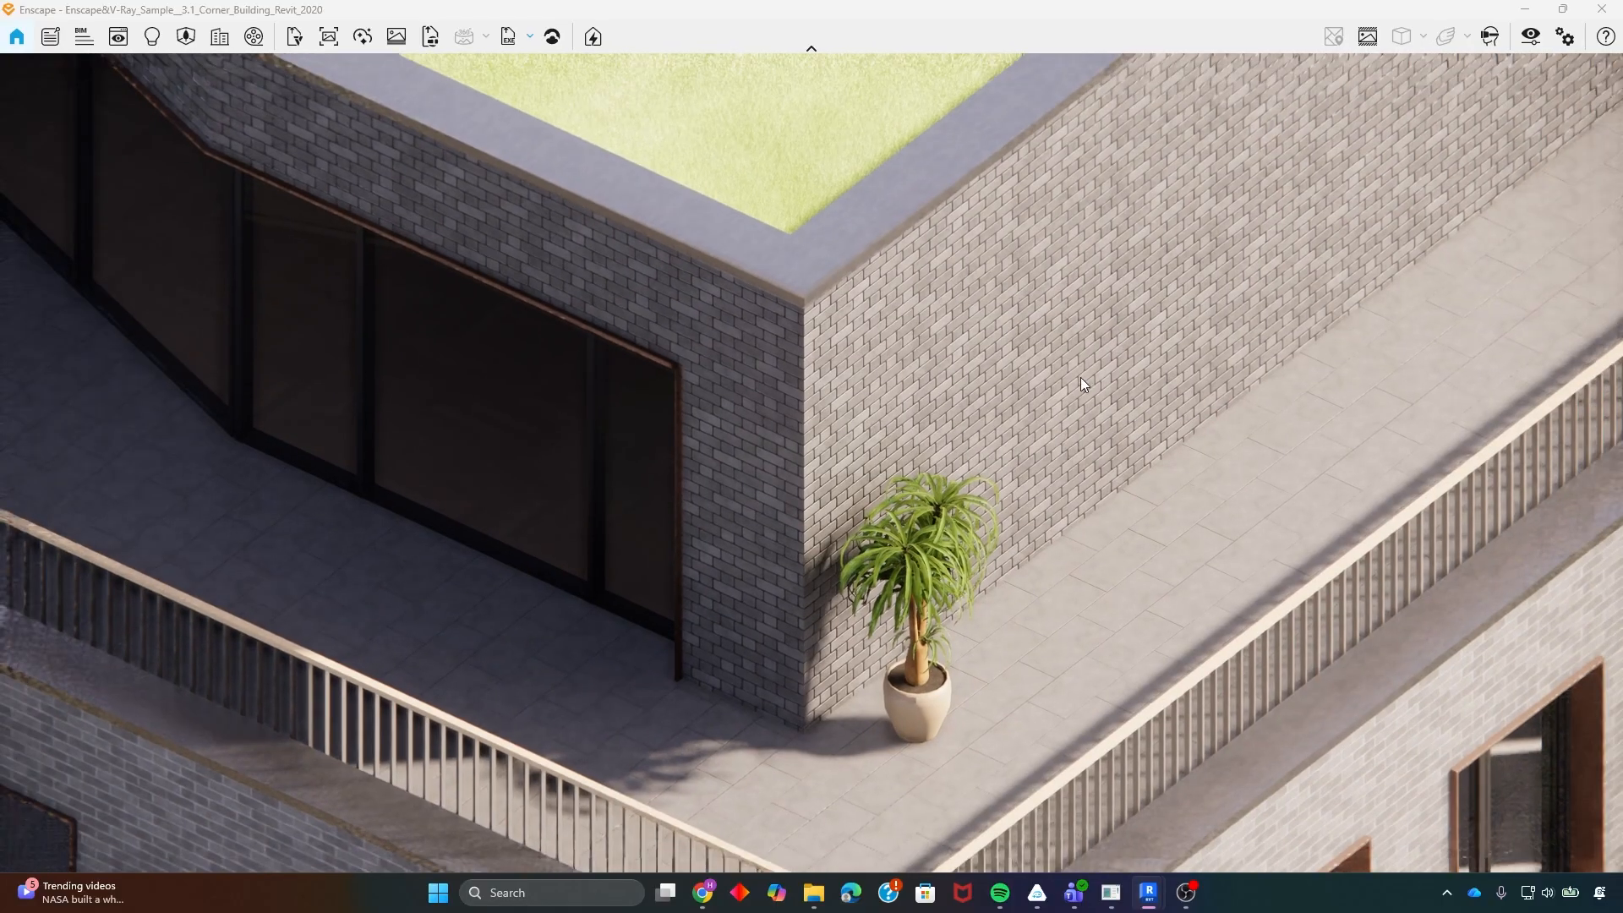
# - Switch to Chrome to view the perforated copper cladding reference image, and return to the Enscape view of the brick corner
pyautogui.click(703, 893)
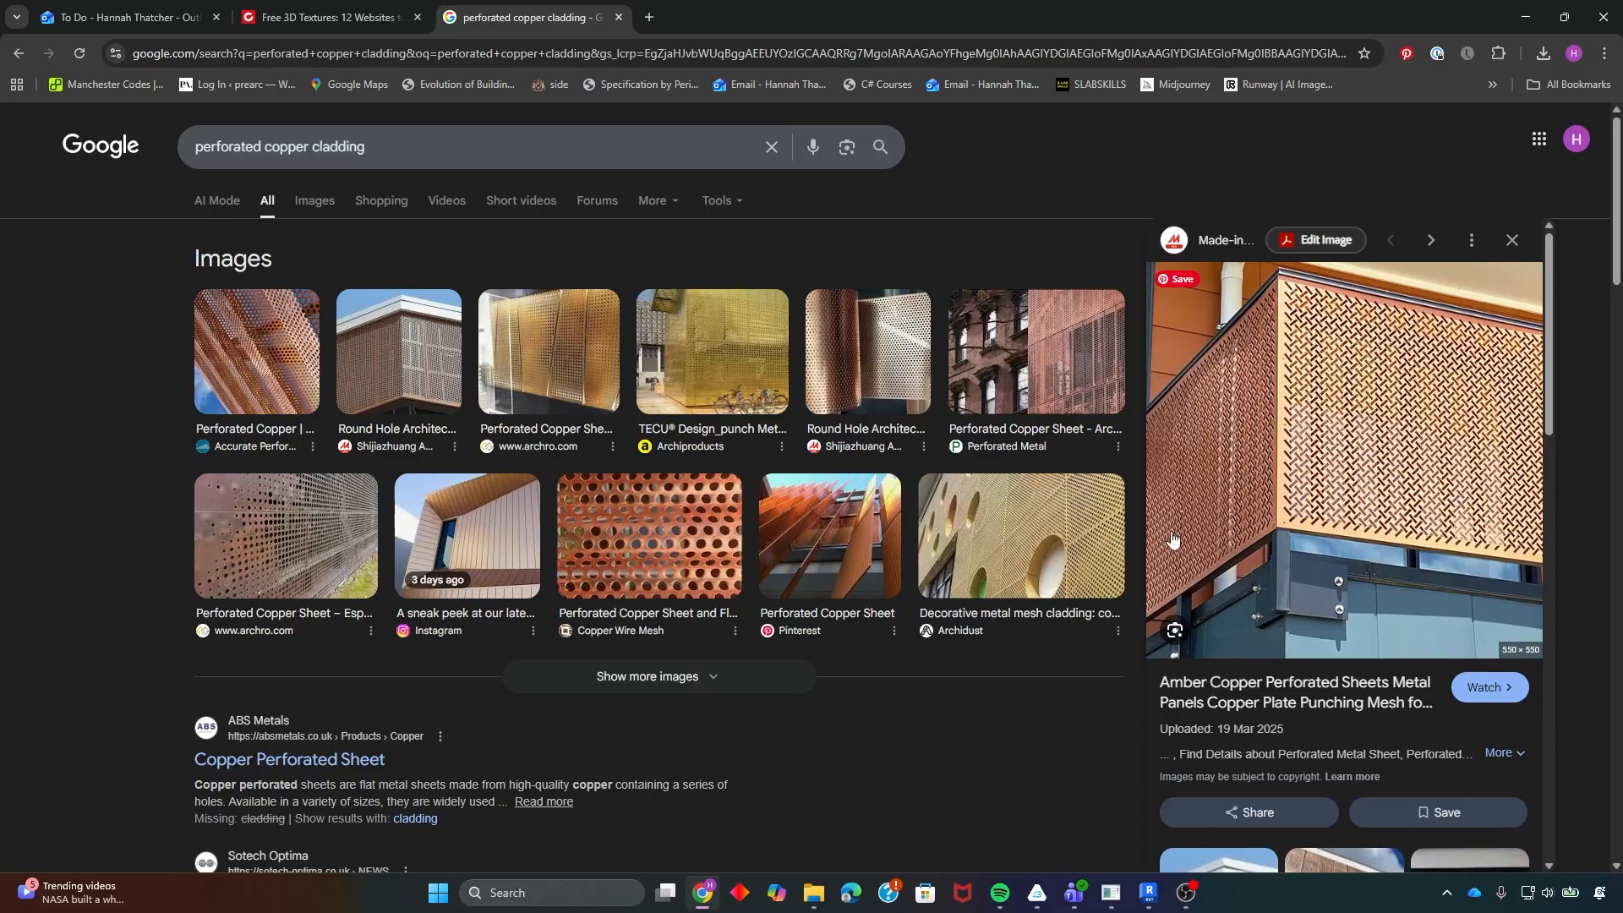
pyautogui.click(1517, 29)
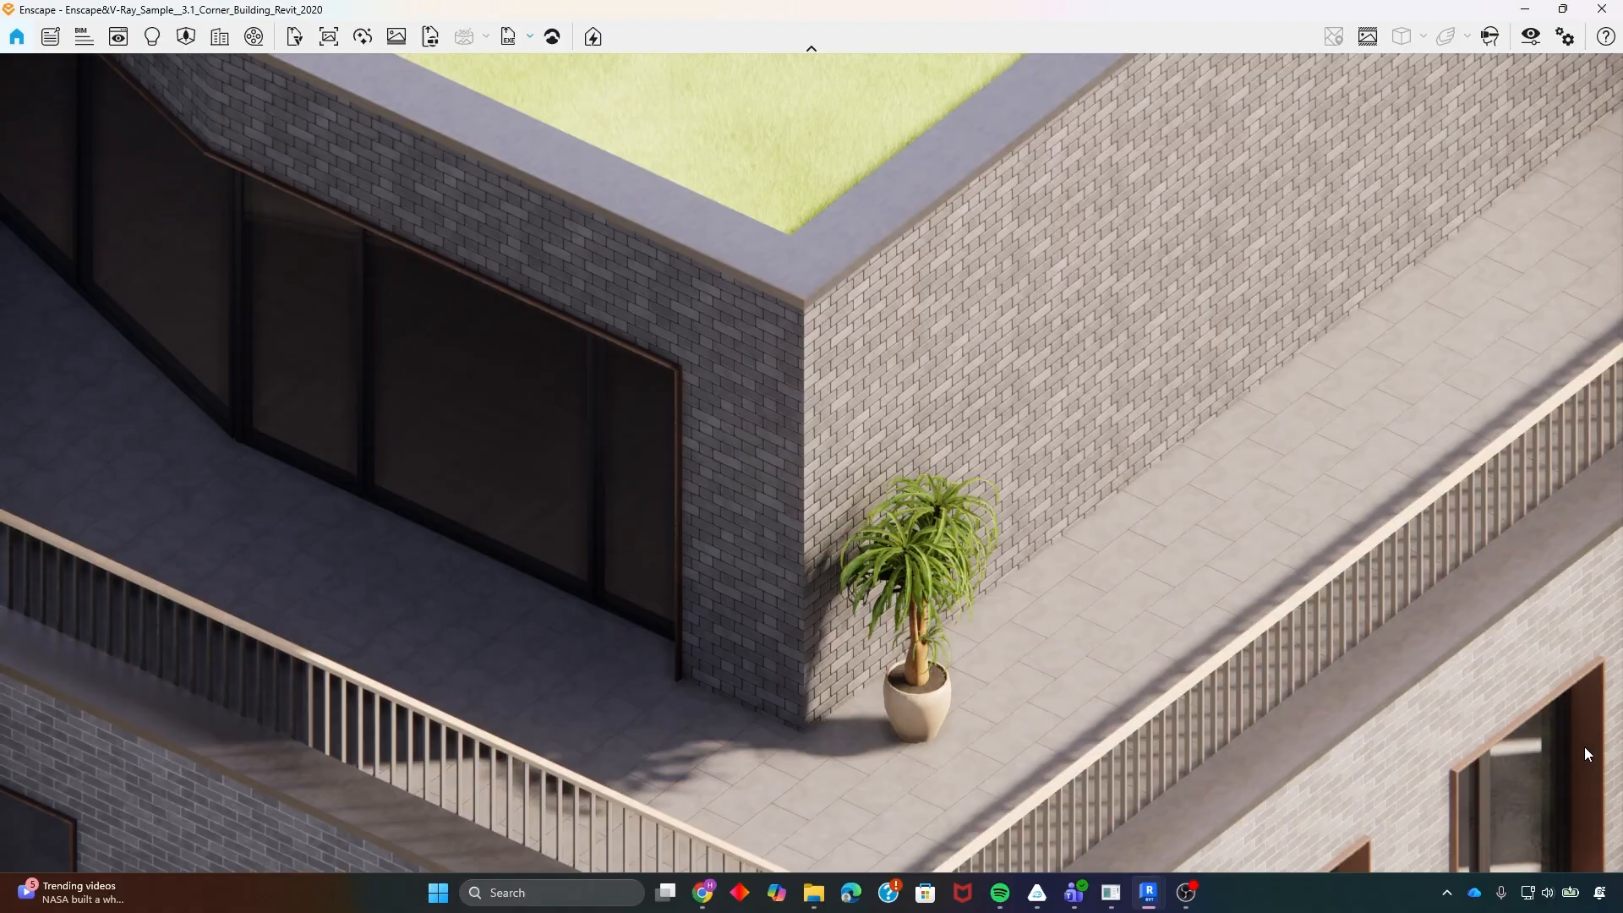
pyautogui.scroll(-5, 1523, 733)
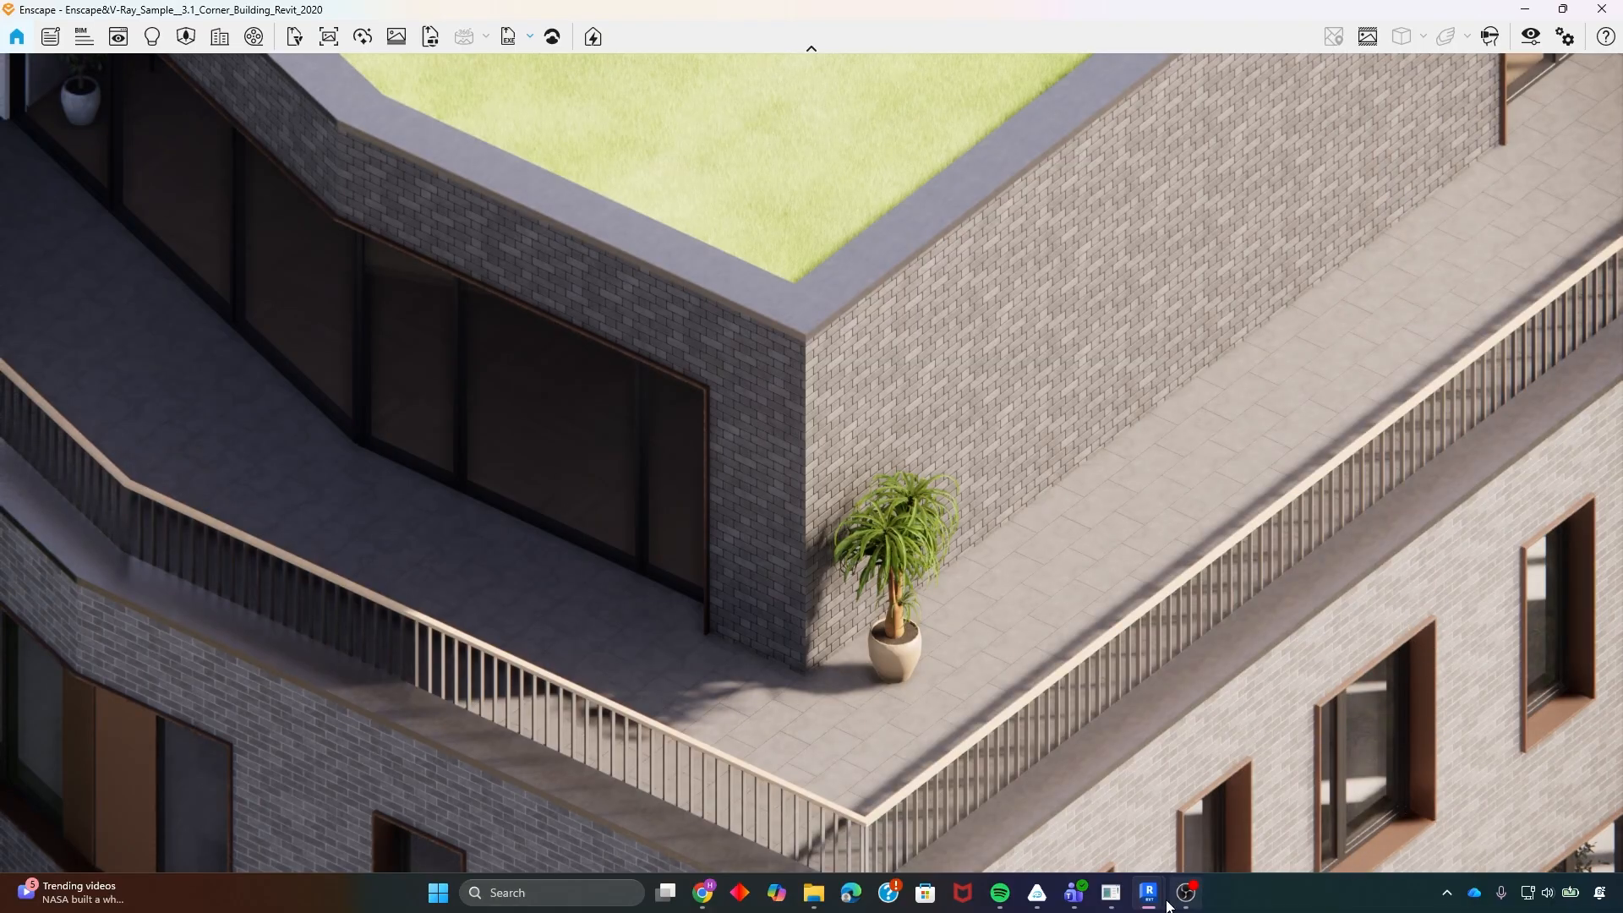
# - Switch back to Revit, review the 00_WindowFrames_ Metal material's settings in the Enscape Material Editor and close the editor
pyautogui.moveTo(1148, 893)
pyautogui.click(976, 793)
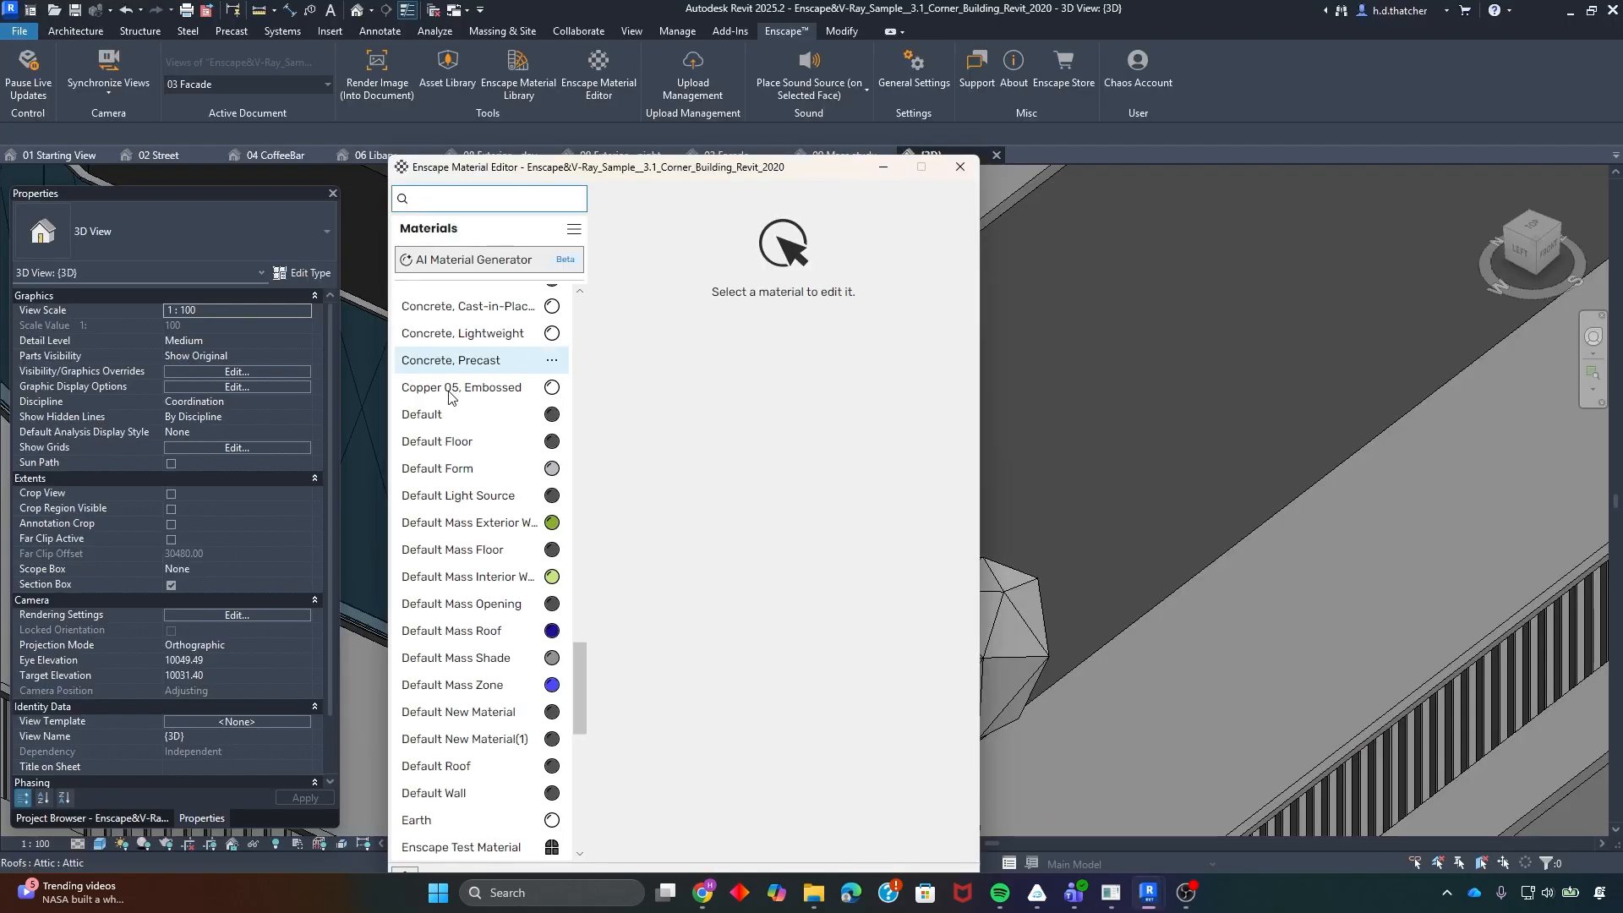
pyautogui.scroll(-5, 569, 666)
pyautogui.scroll(5, 465, 343)
pyautogui.scroll(8, 464, 344)
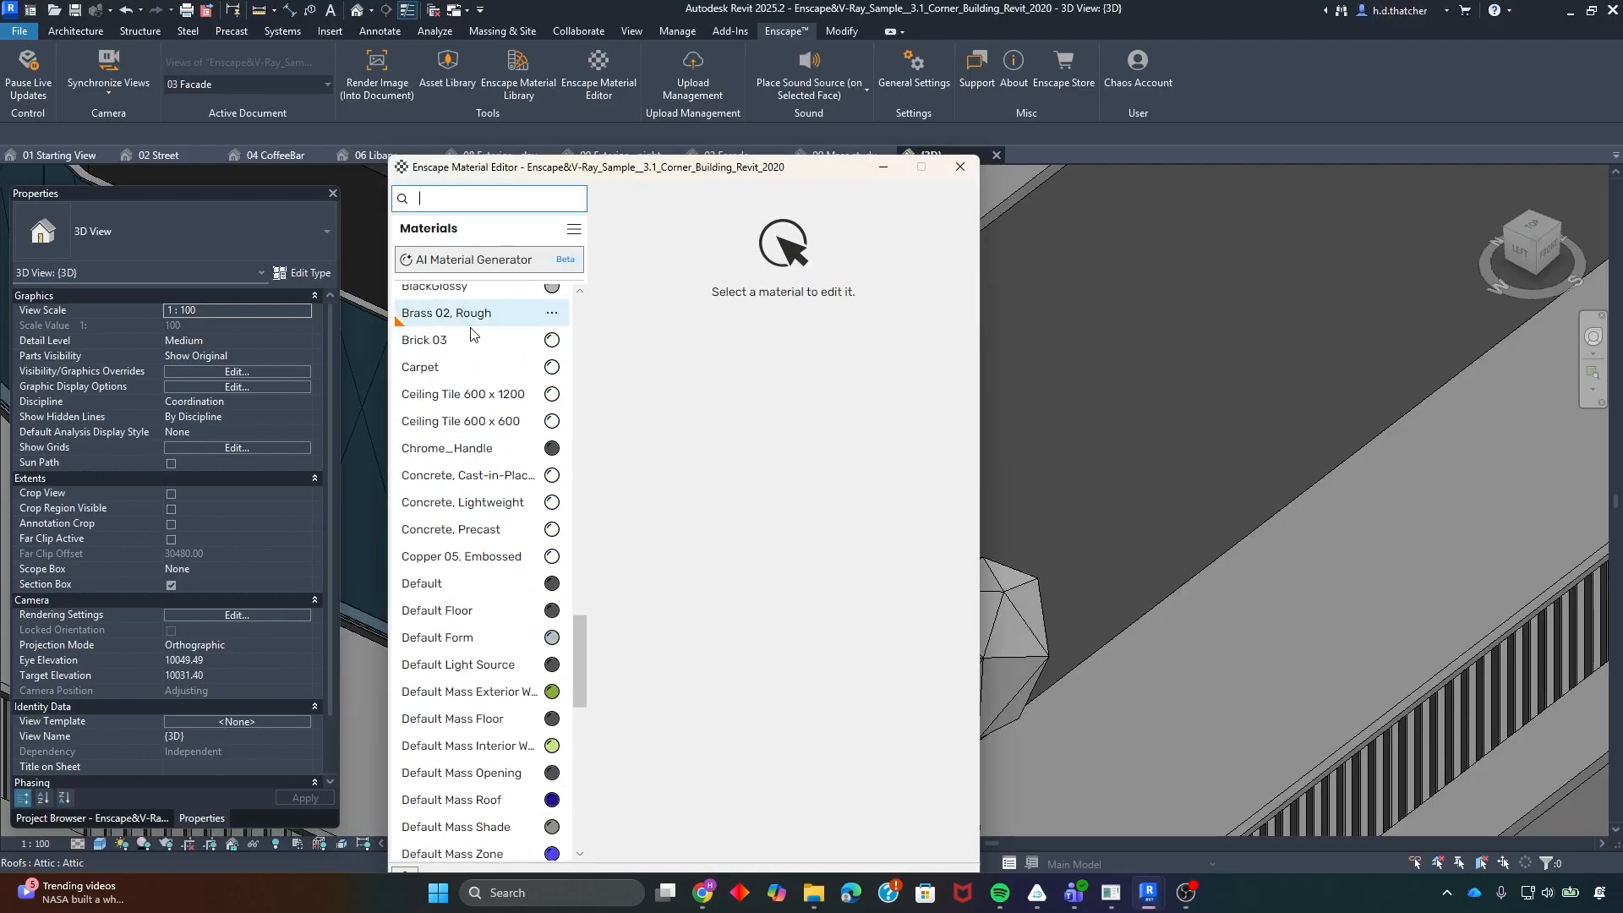
pyautogui.scroll(1, 529, 411)
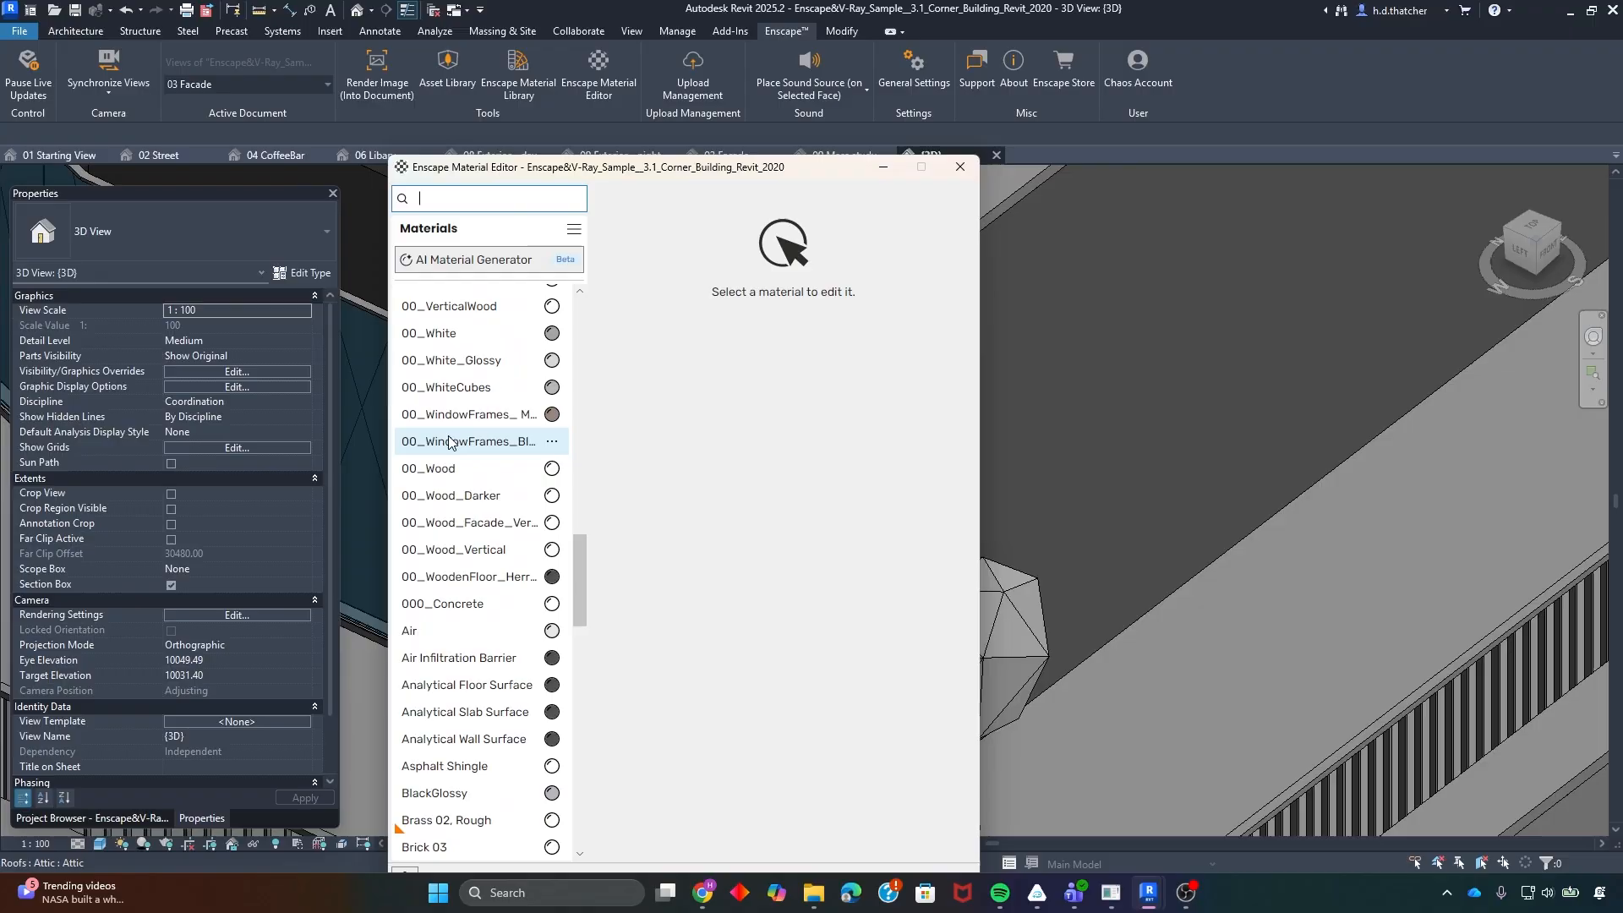
pyautogui.click(463, 416)
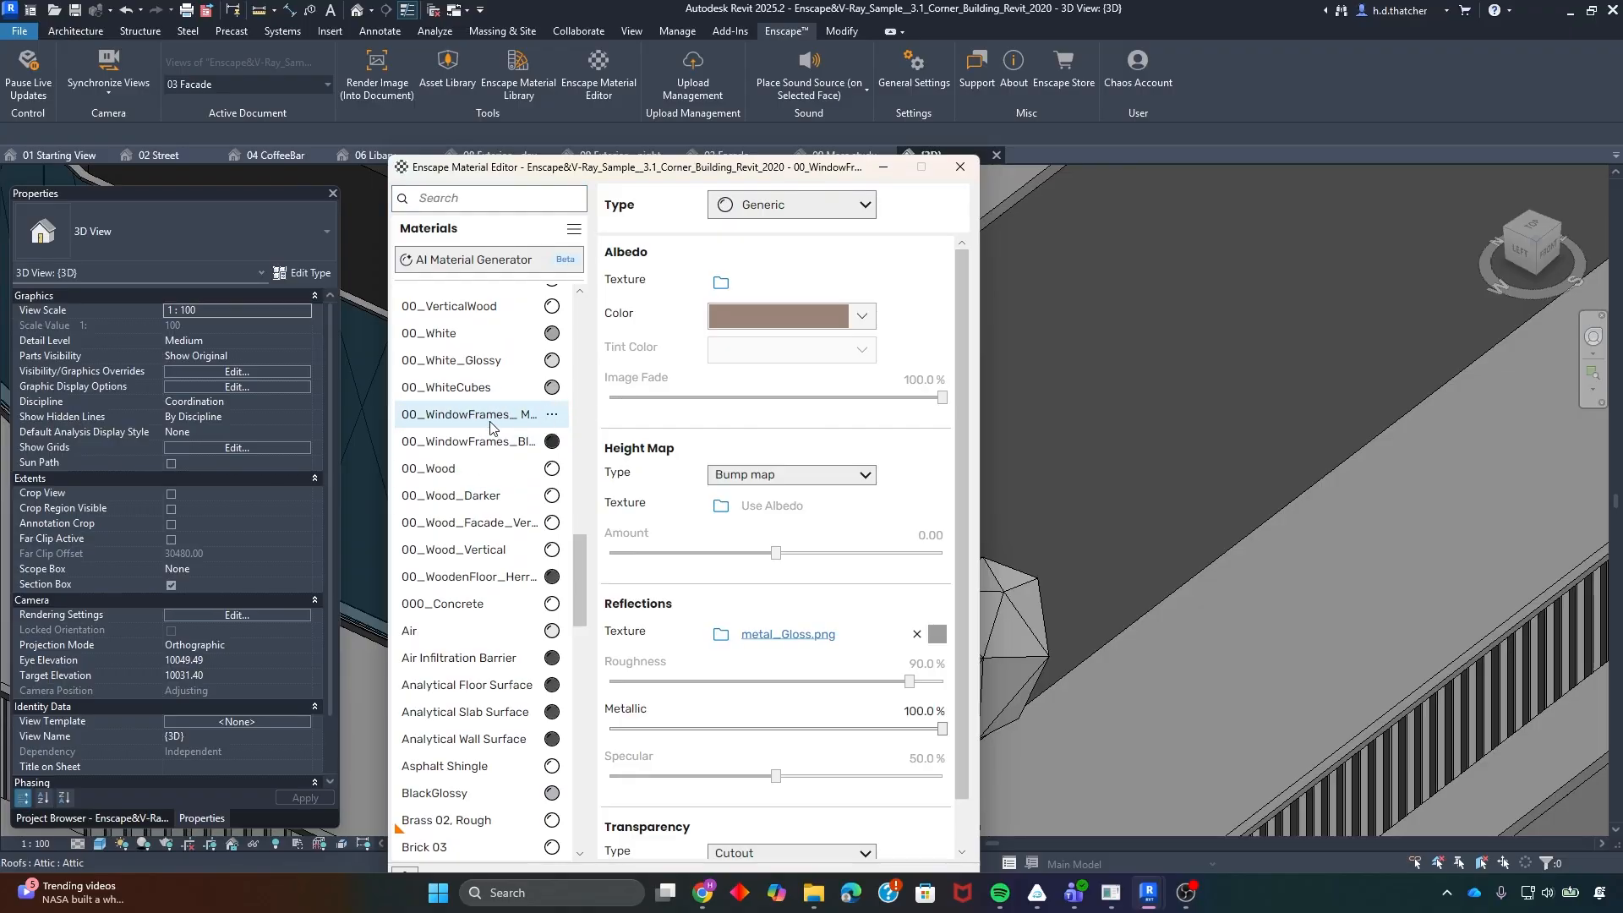
pyautogui.click(962, 168)
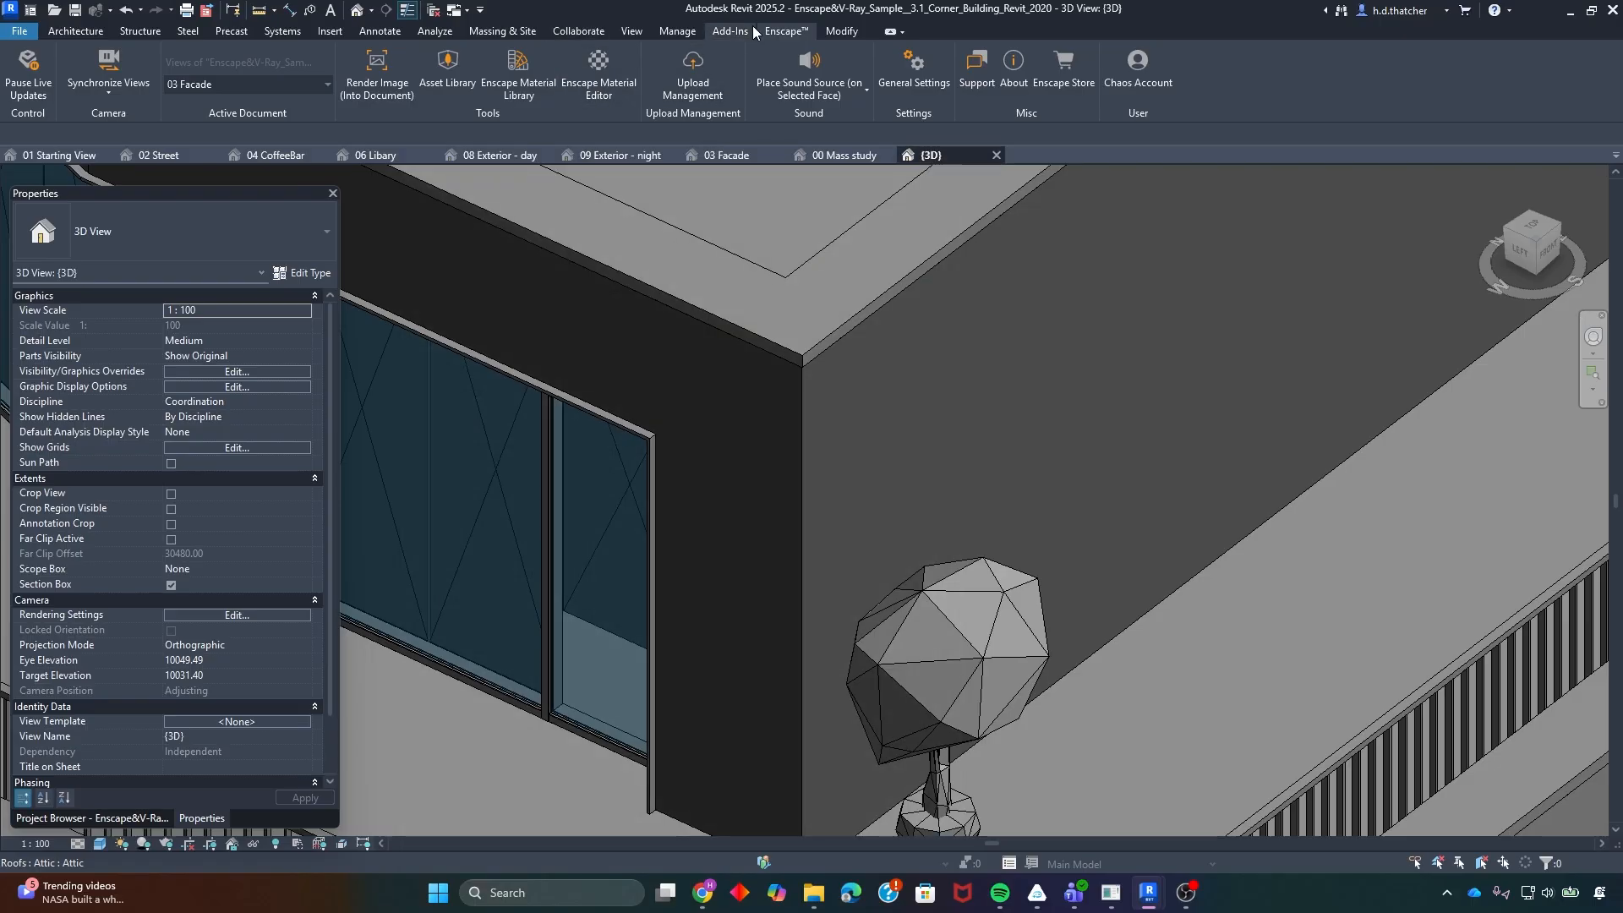
# - Search the Revit Material Browser for "window" and duplicate 00_WindowFrames_ Metal with its assets
pyautogui.click(677, 32)
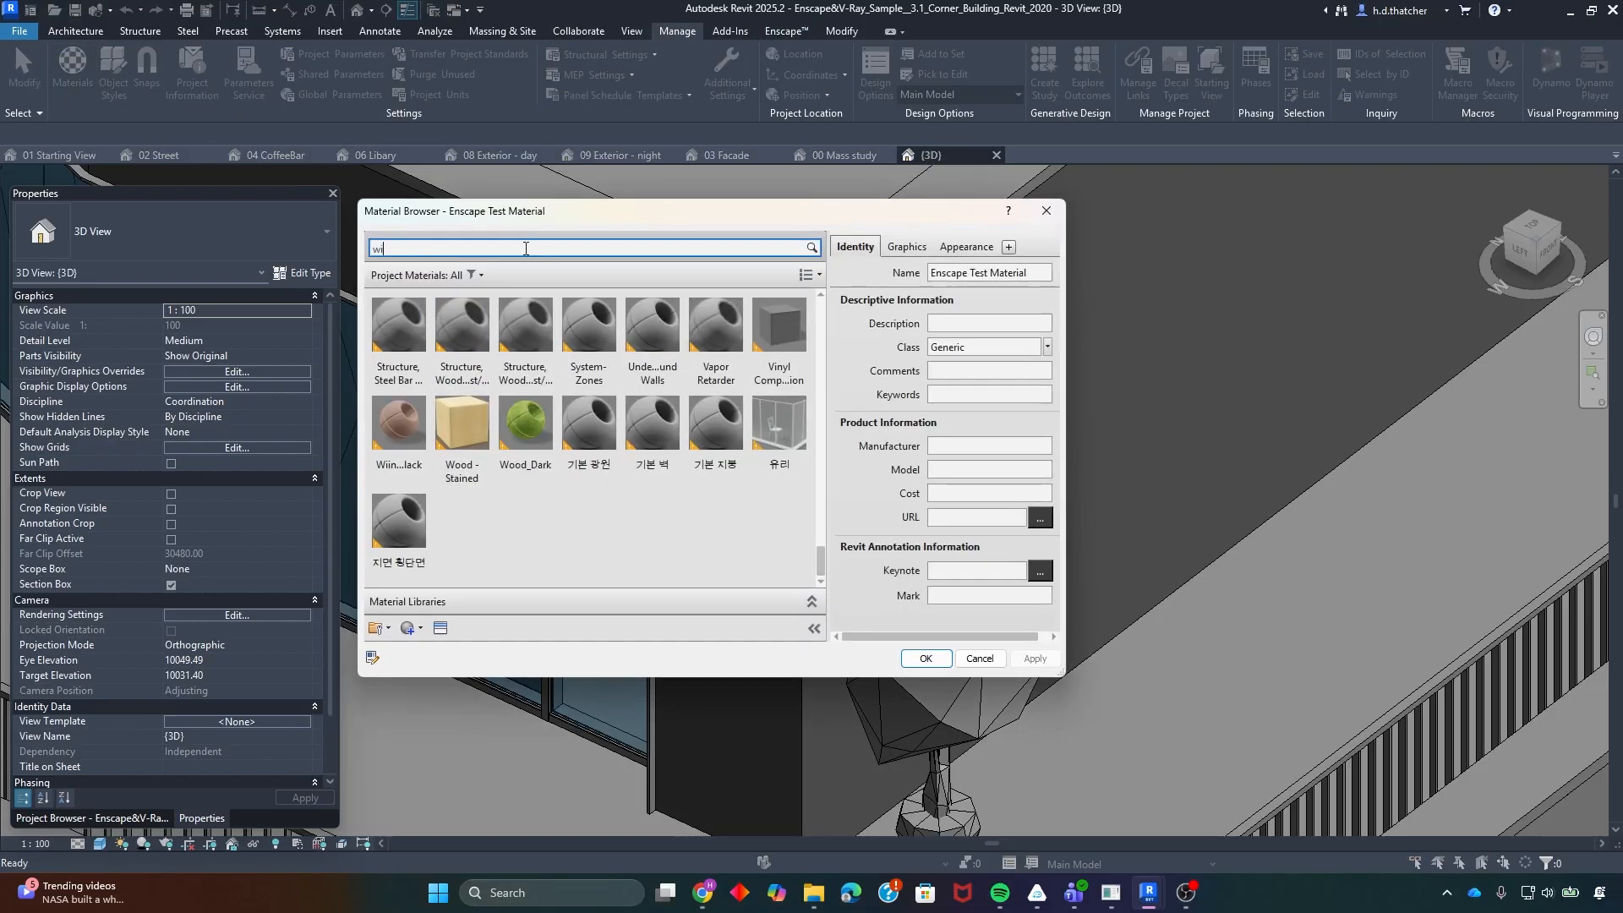
pyautogui.click(616, 351)
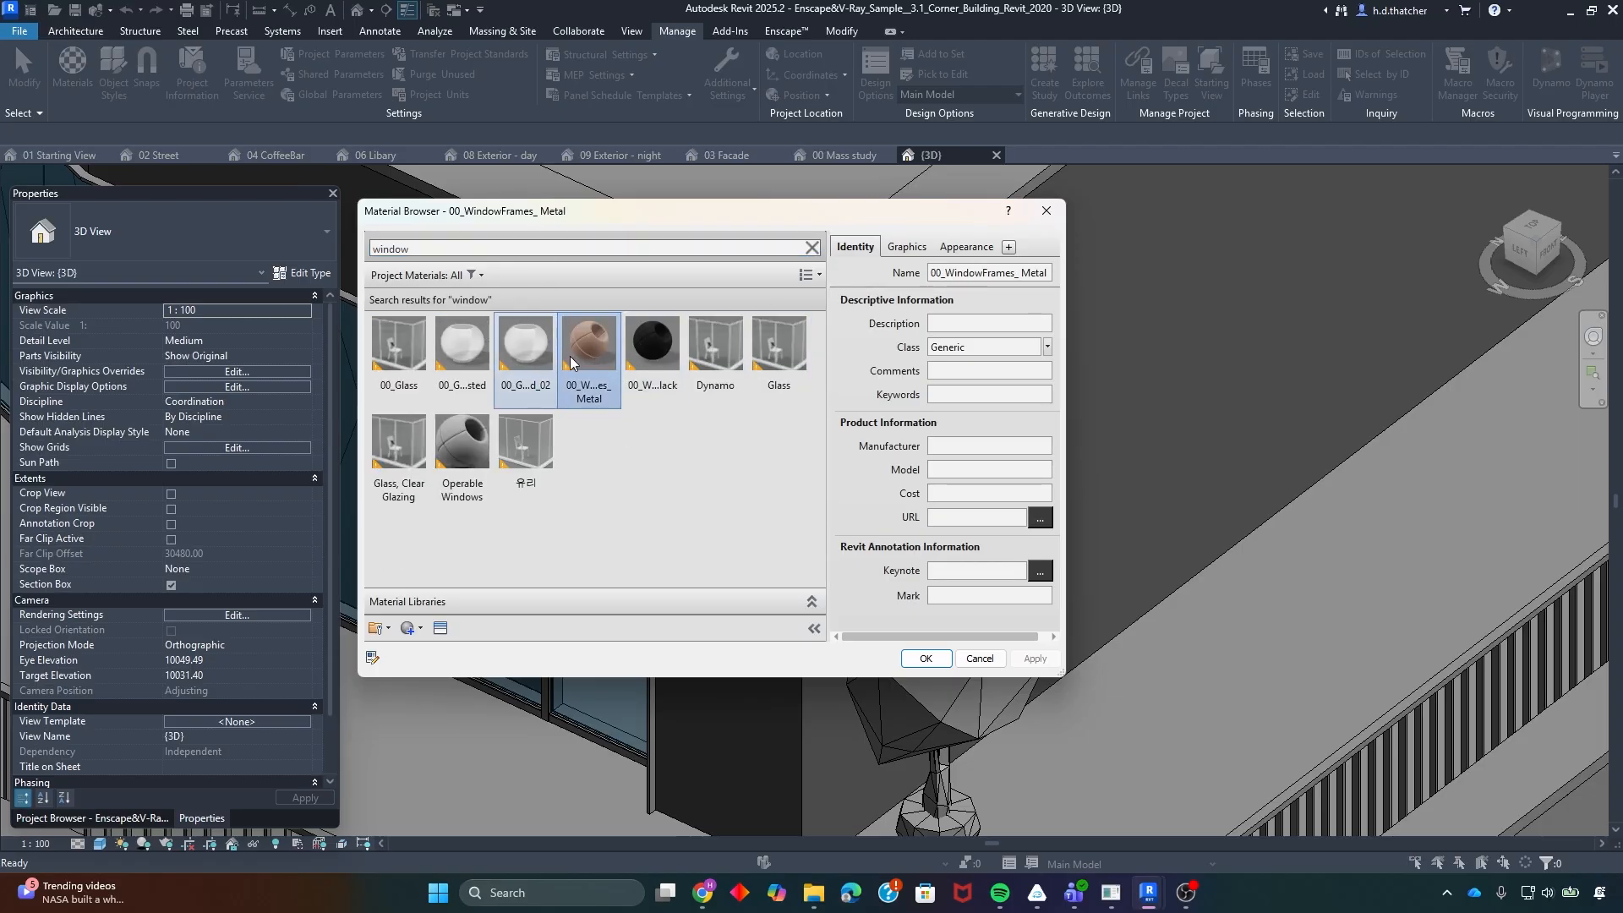
pyautogui.rightClick(606, 392)
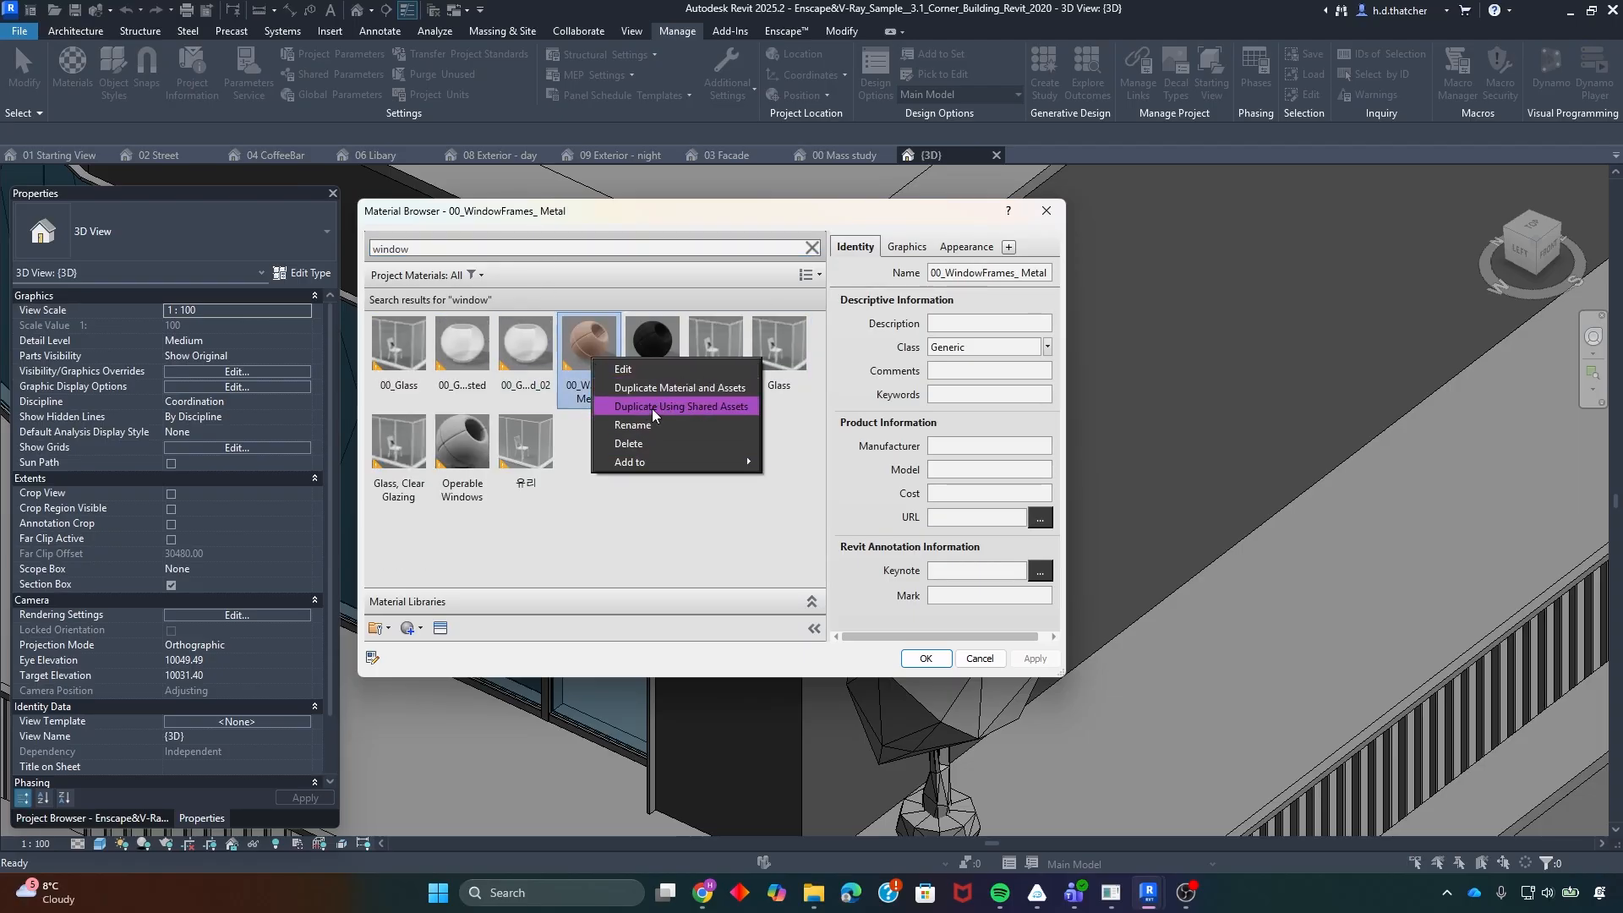
pyautogui.click(641, 392)
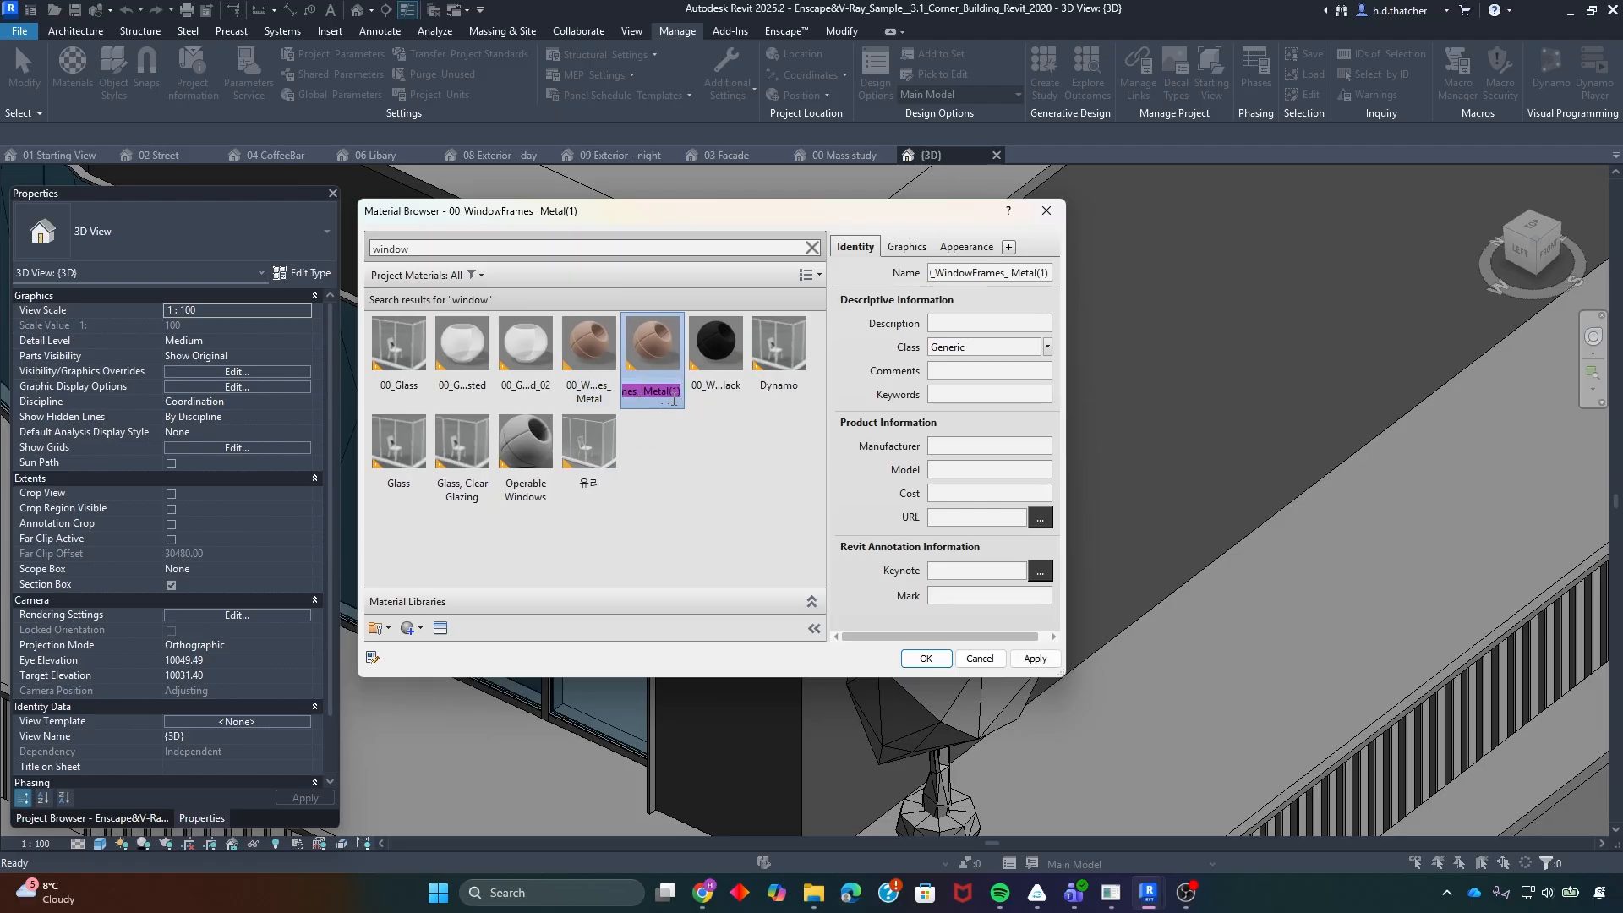
# - Rename the duplicated window frame material as 00_Metal Perforated Panel
pyautogui.write('E')
pyautogui.write('etal')
pyautogui.write(' Perfor')
pyautogui.write('at')
pyautogui.write('ed Panel')
pyautogui.press('Return')
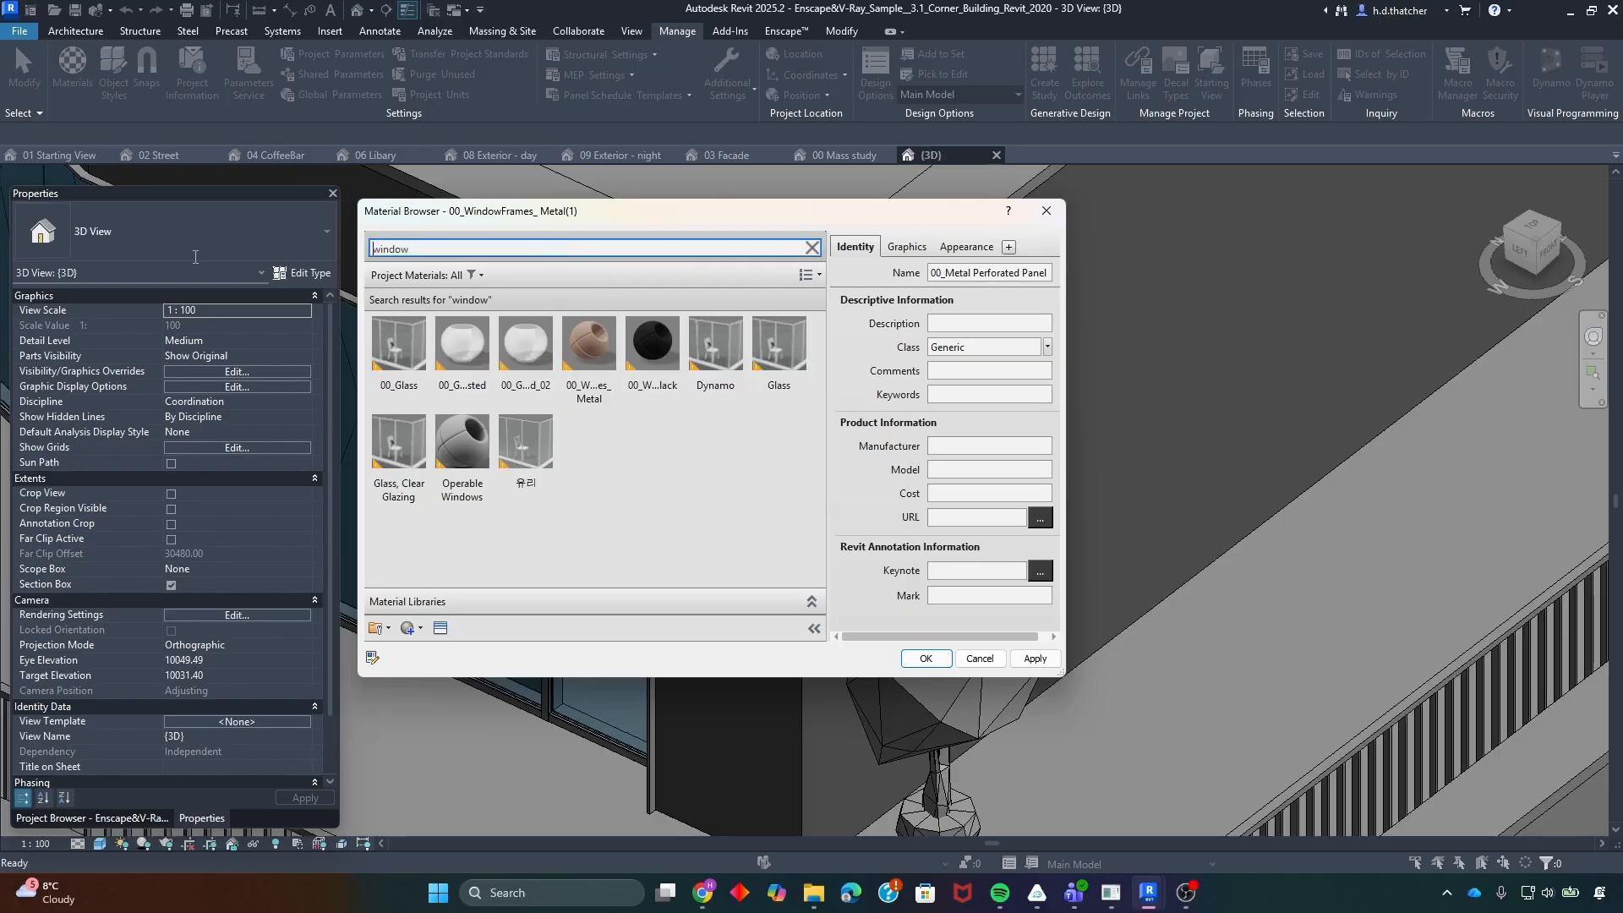
# - Search the project materials for "metal", select 00_Metal Perforated Panel and accept the Material Browser
pyautogui.click(812, 247)
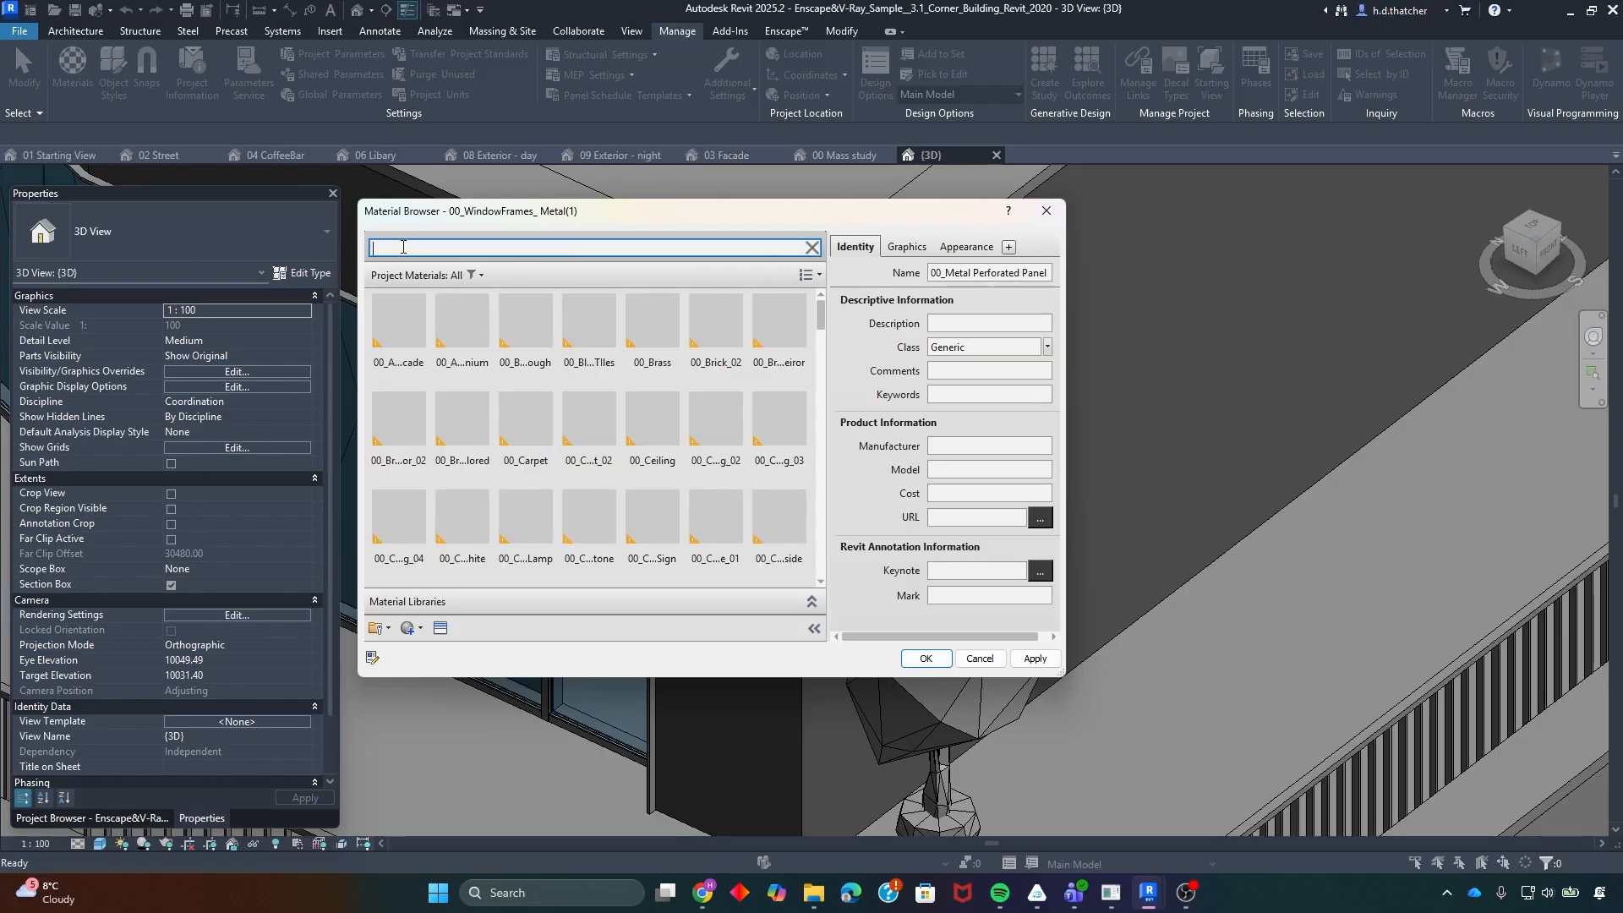
pyautogui.write('metal')
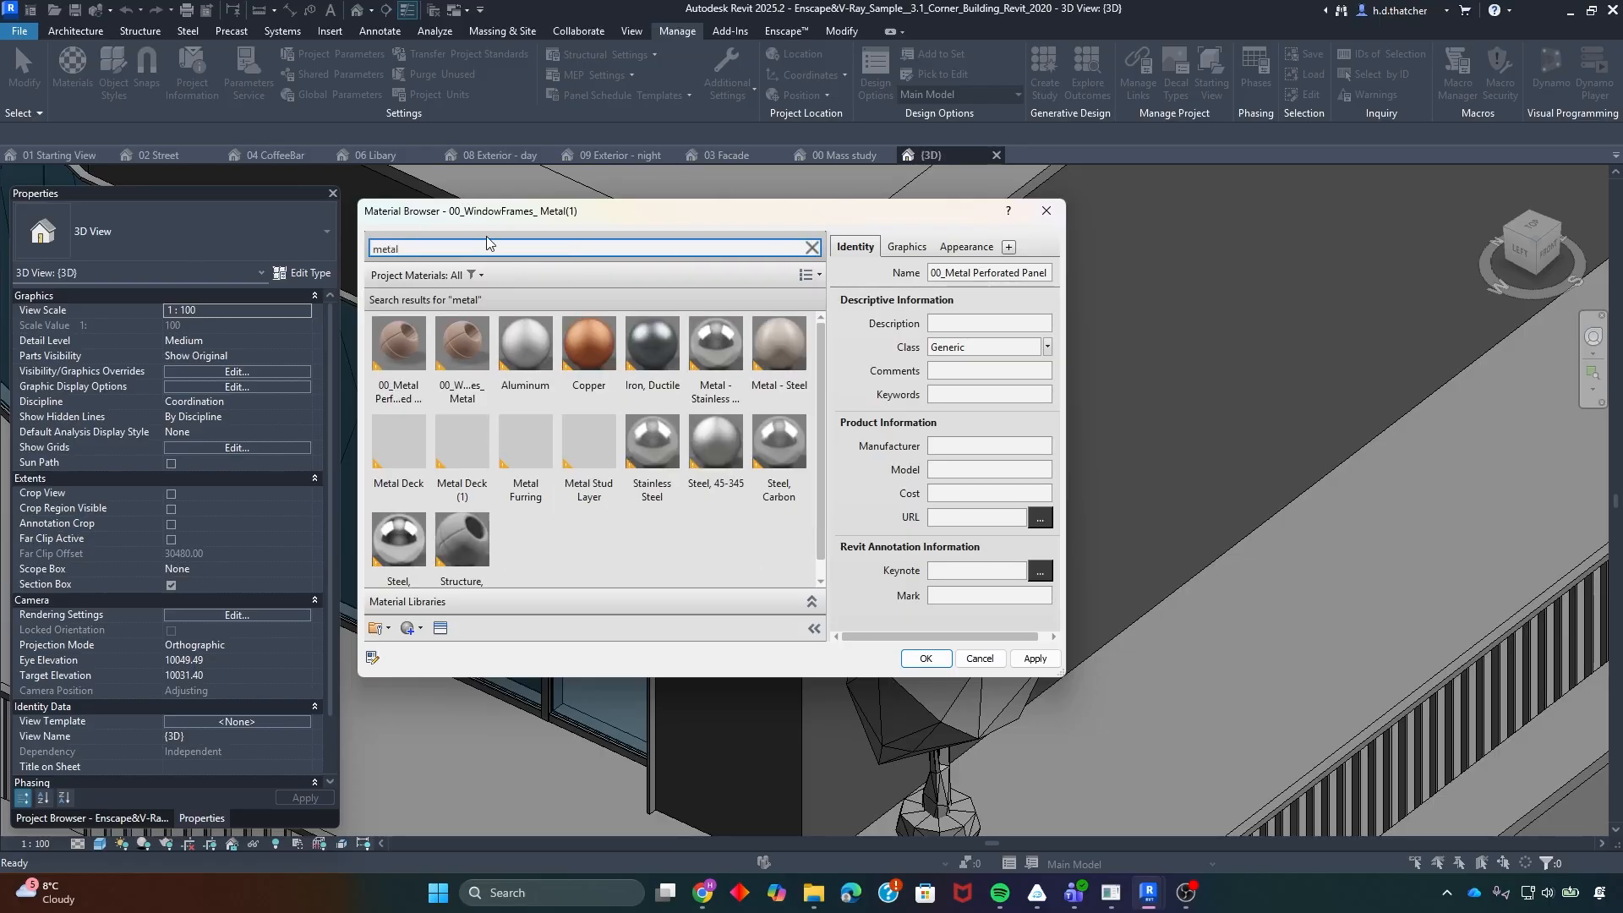
pyautogui.click(404, 339)
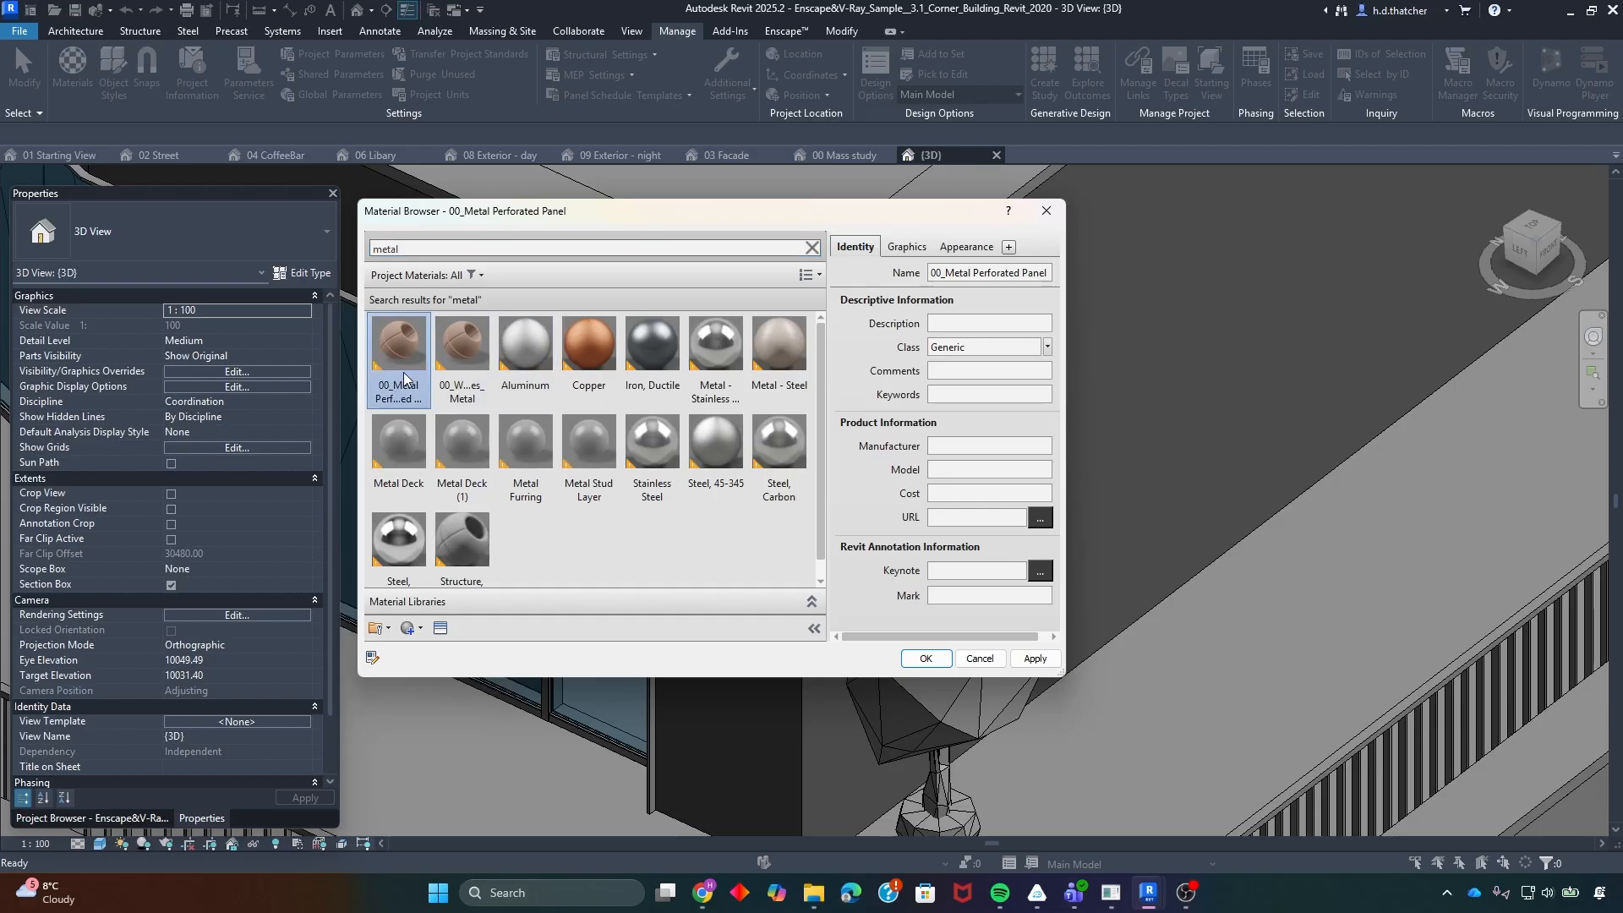
pyautogui.click(944, 658)
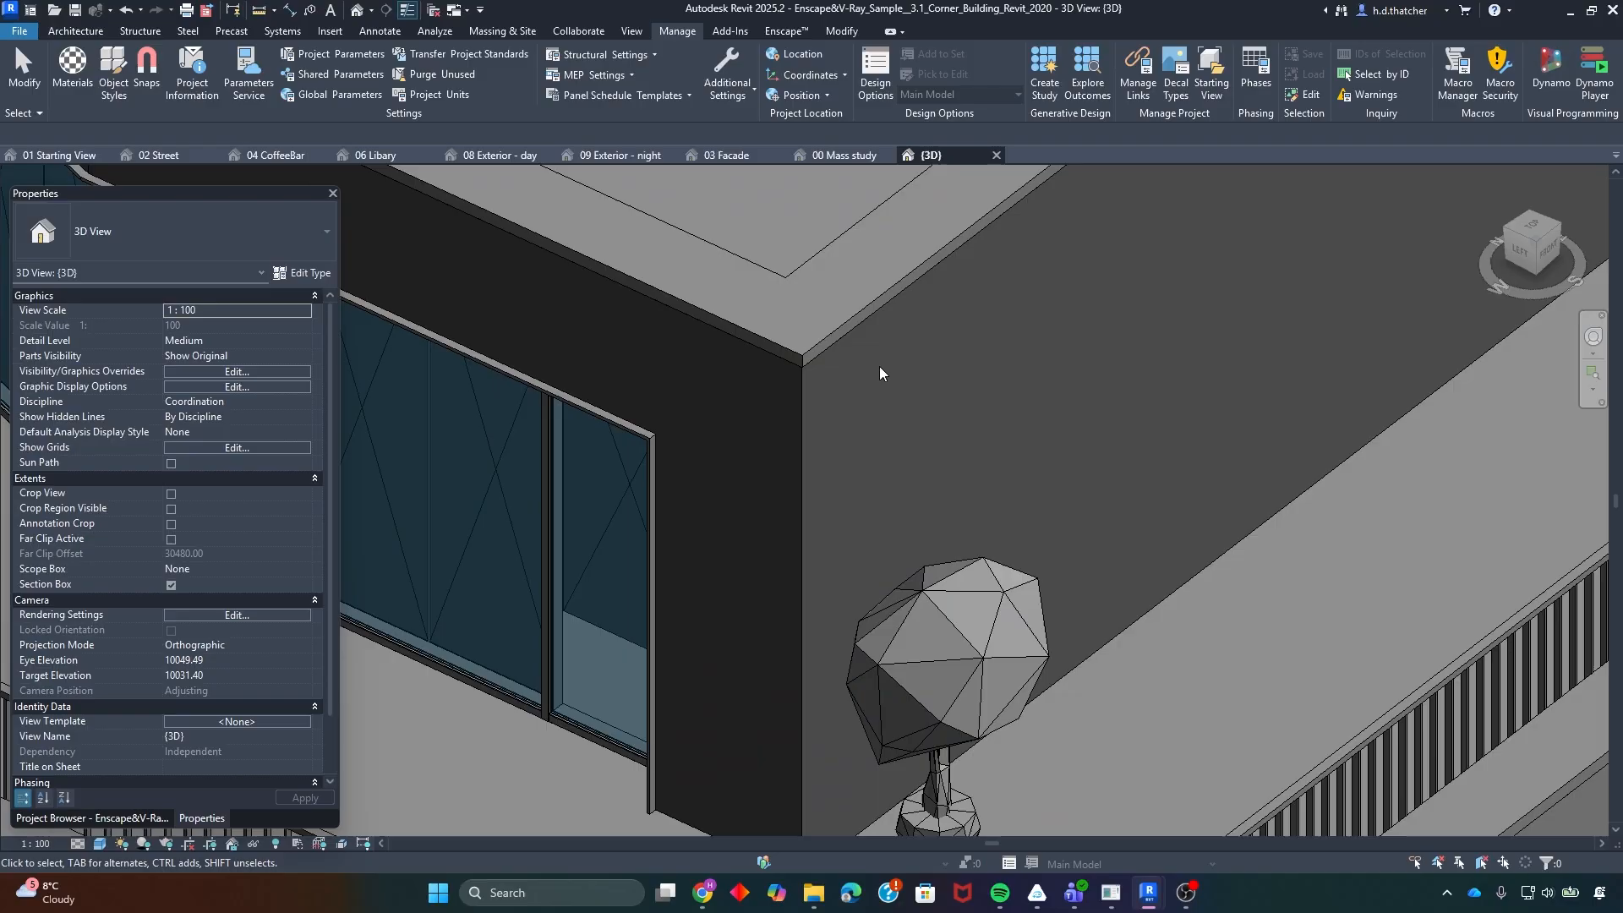
# - Find 00_Metal Perforated Panel in the Enscape Material Editor by searching "perfo", select it and minimize the editor
pyautogui.click(781, 31)
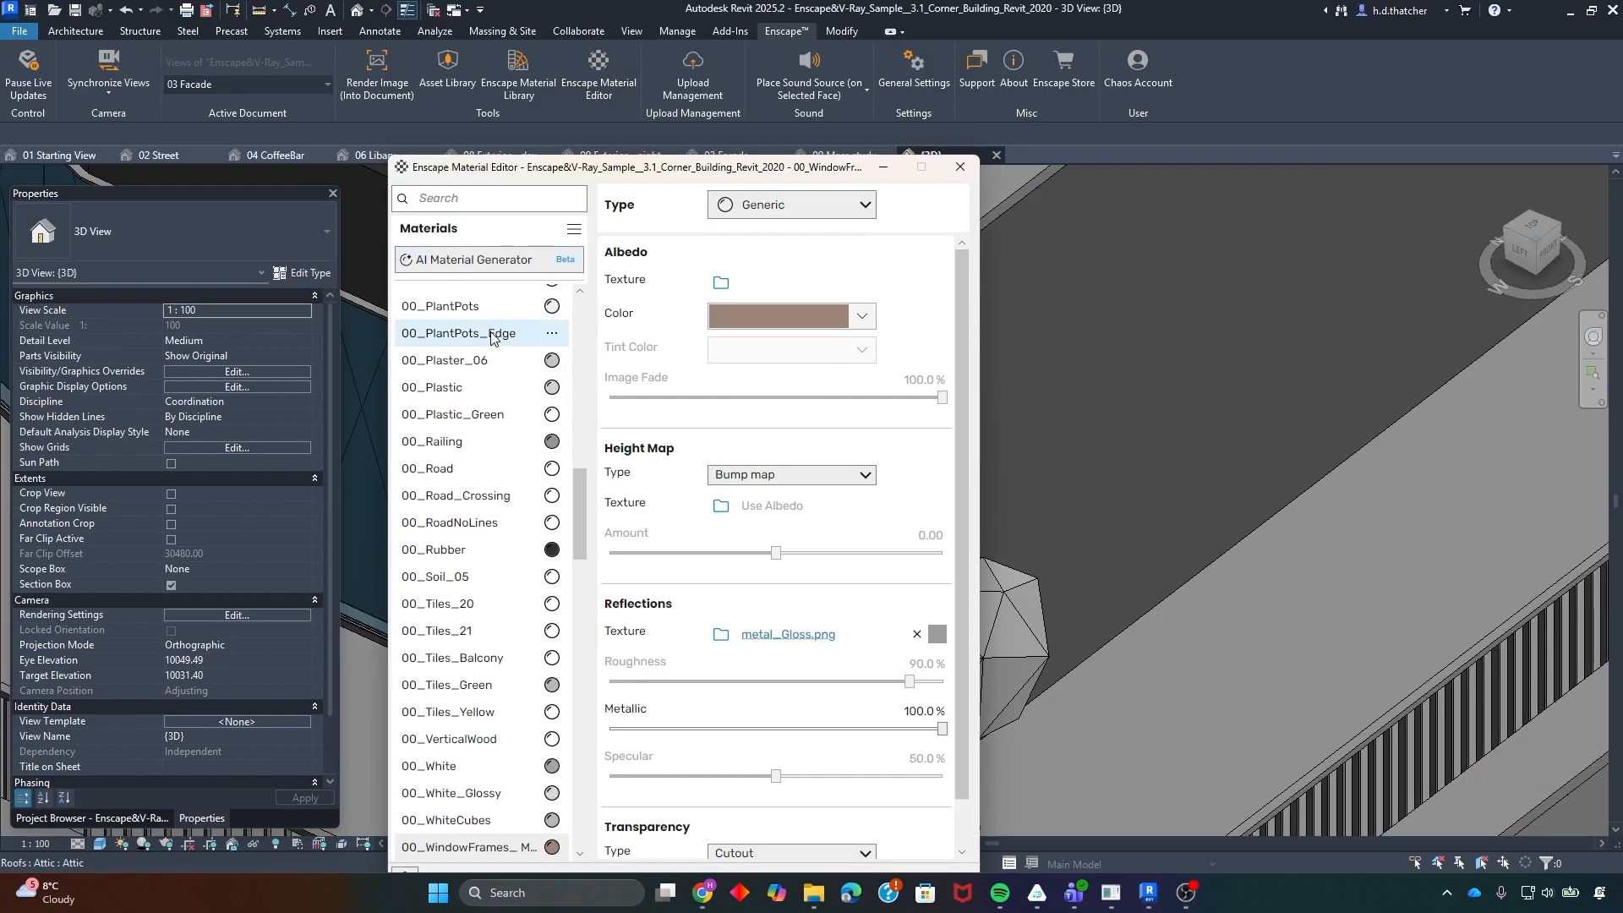
pyautogui.click(491, 201)
pyautogui.write('perfo')
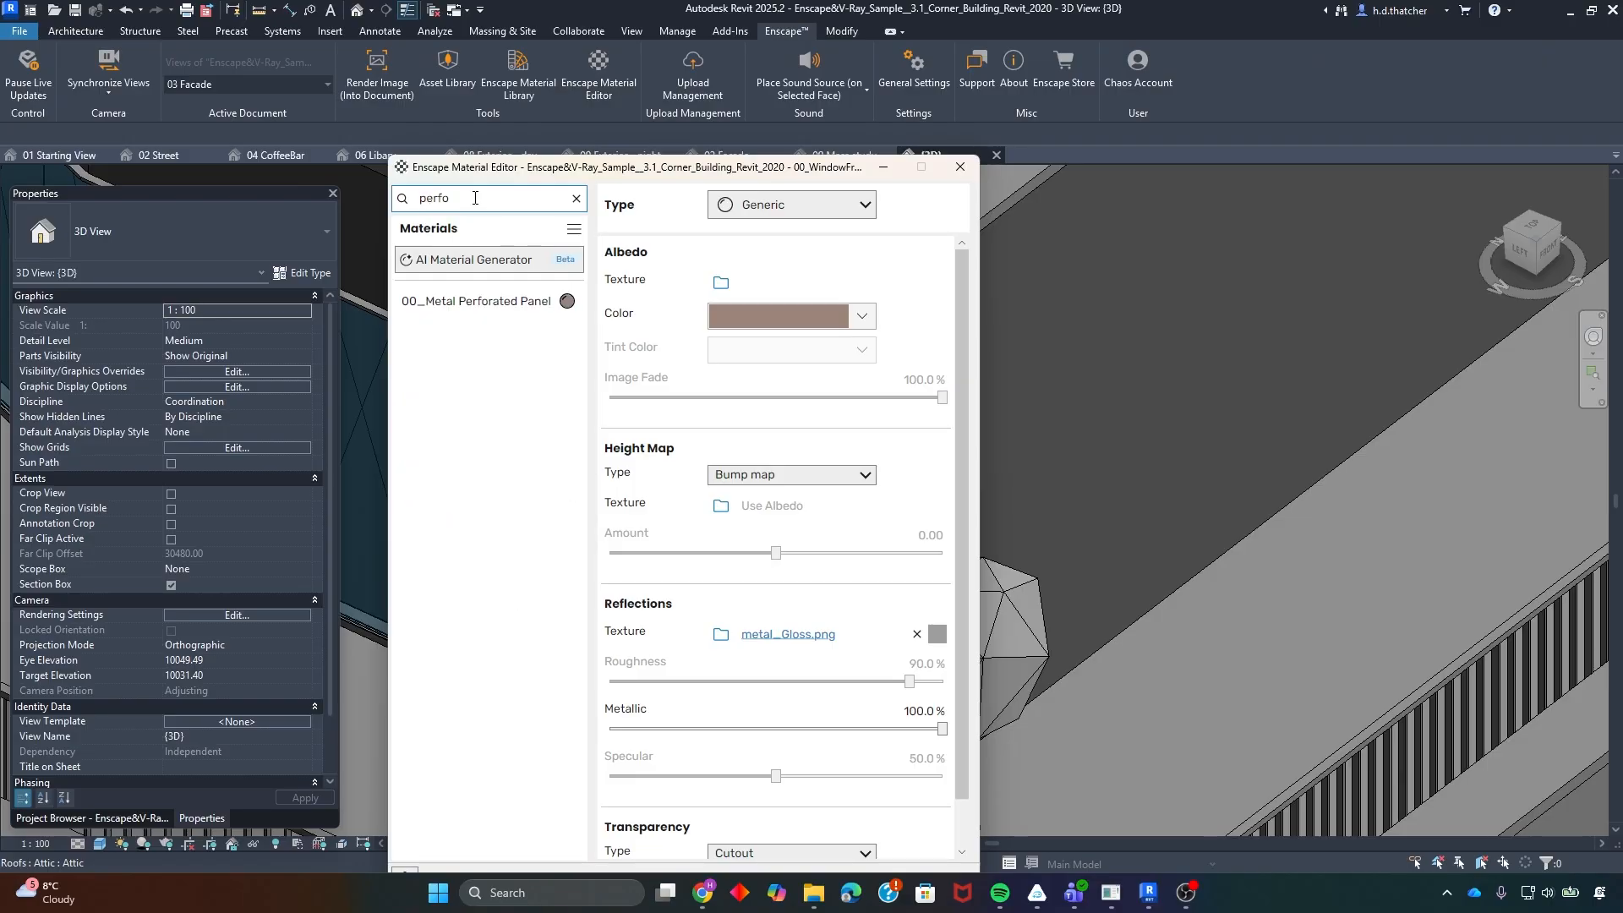
pyautogui.click(490, 305)
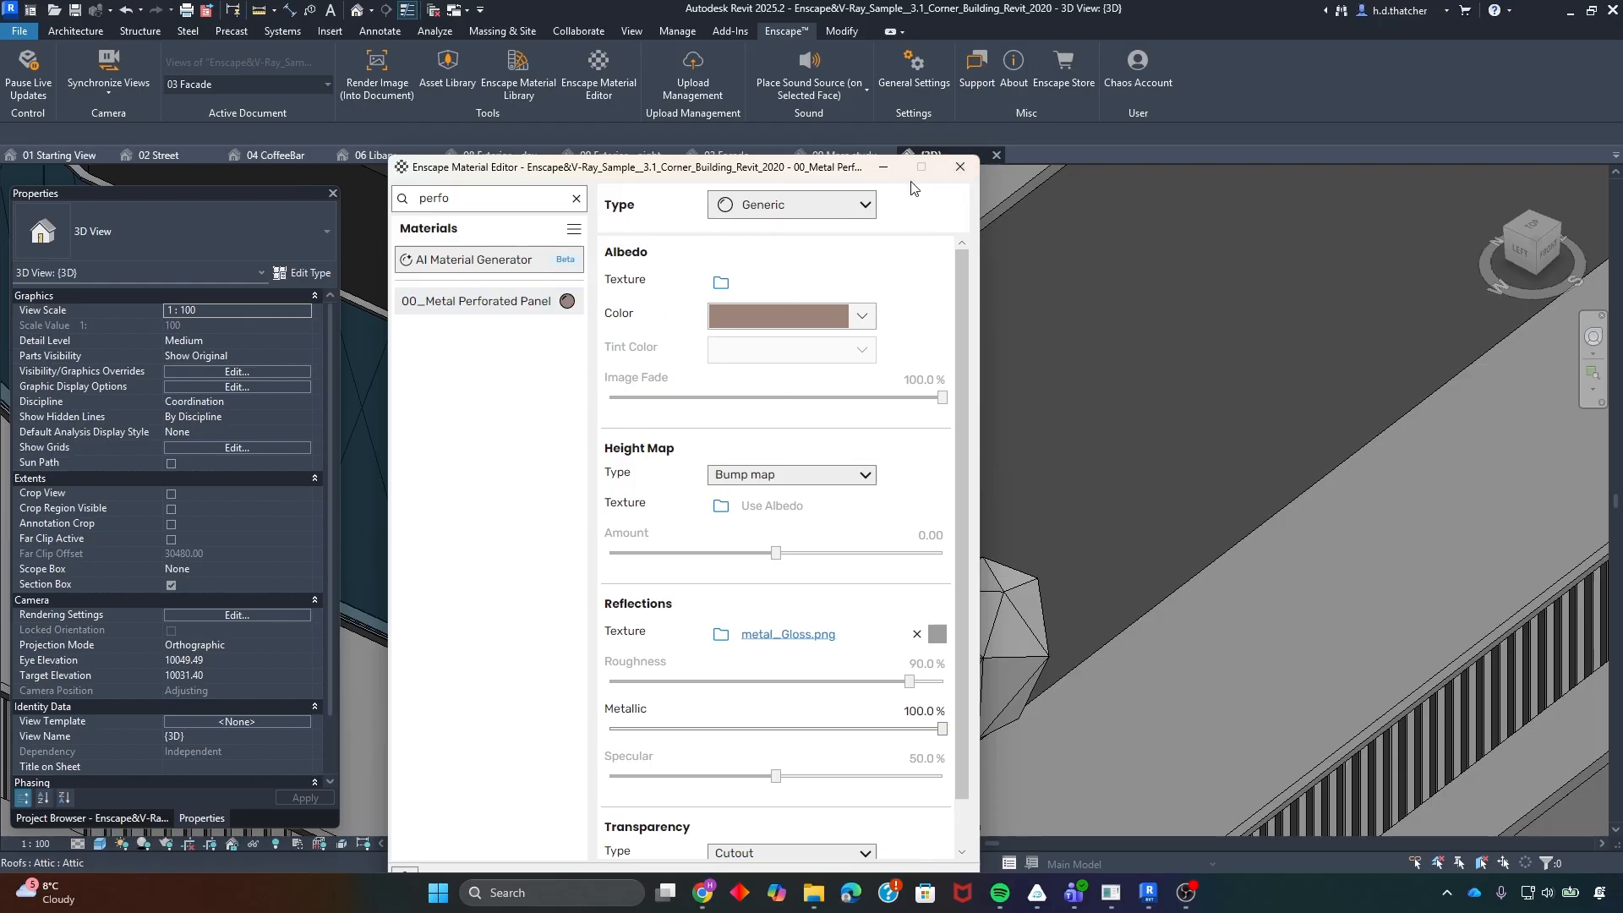
pyautogui.click(884, 166)
# - Select the 00_ExteriorWall _Plaster wall behind the potted plant and open its type's layer structure for editing
pyautogui.click(835, 350)
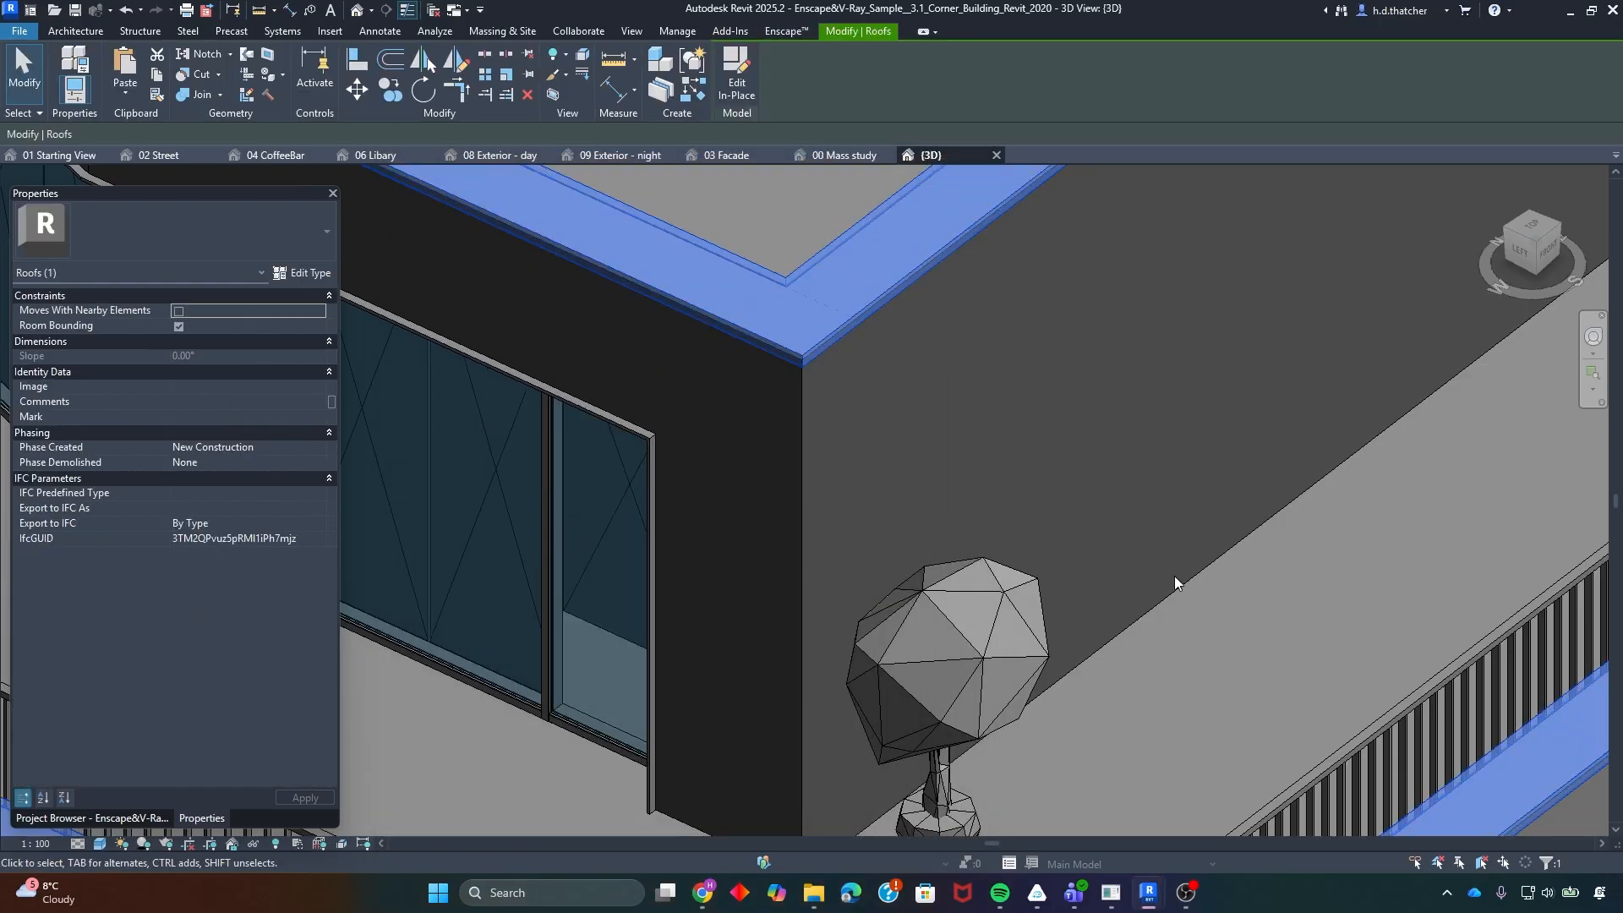
pyautogui.click(1150, 577)
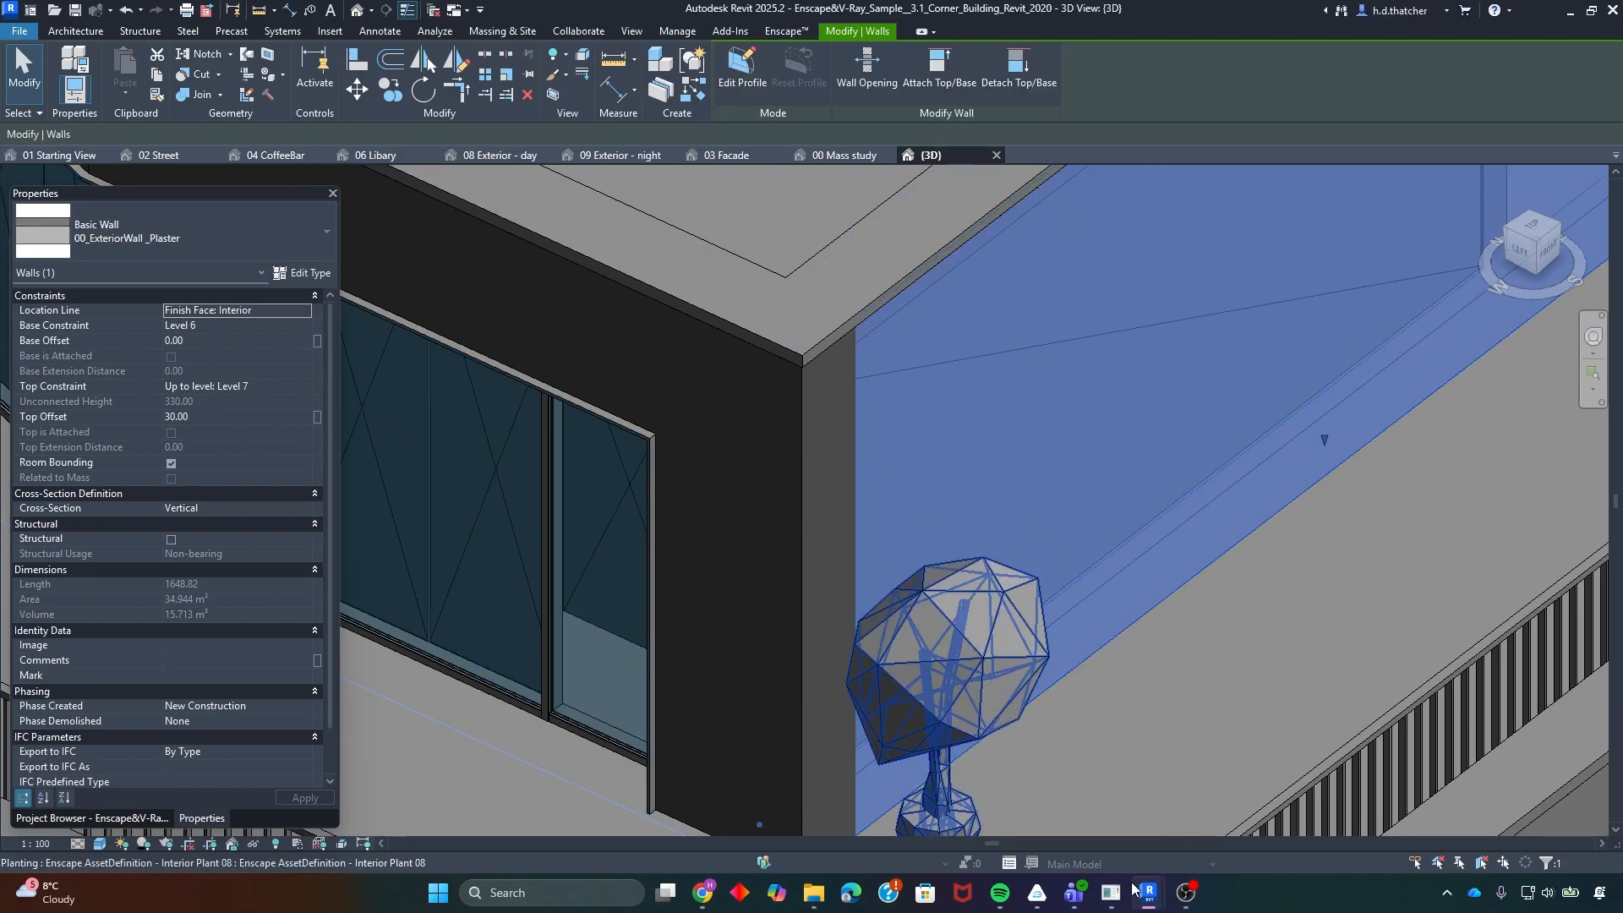
pyautogui.click(298, 274)
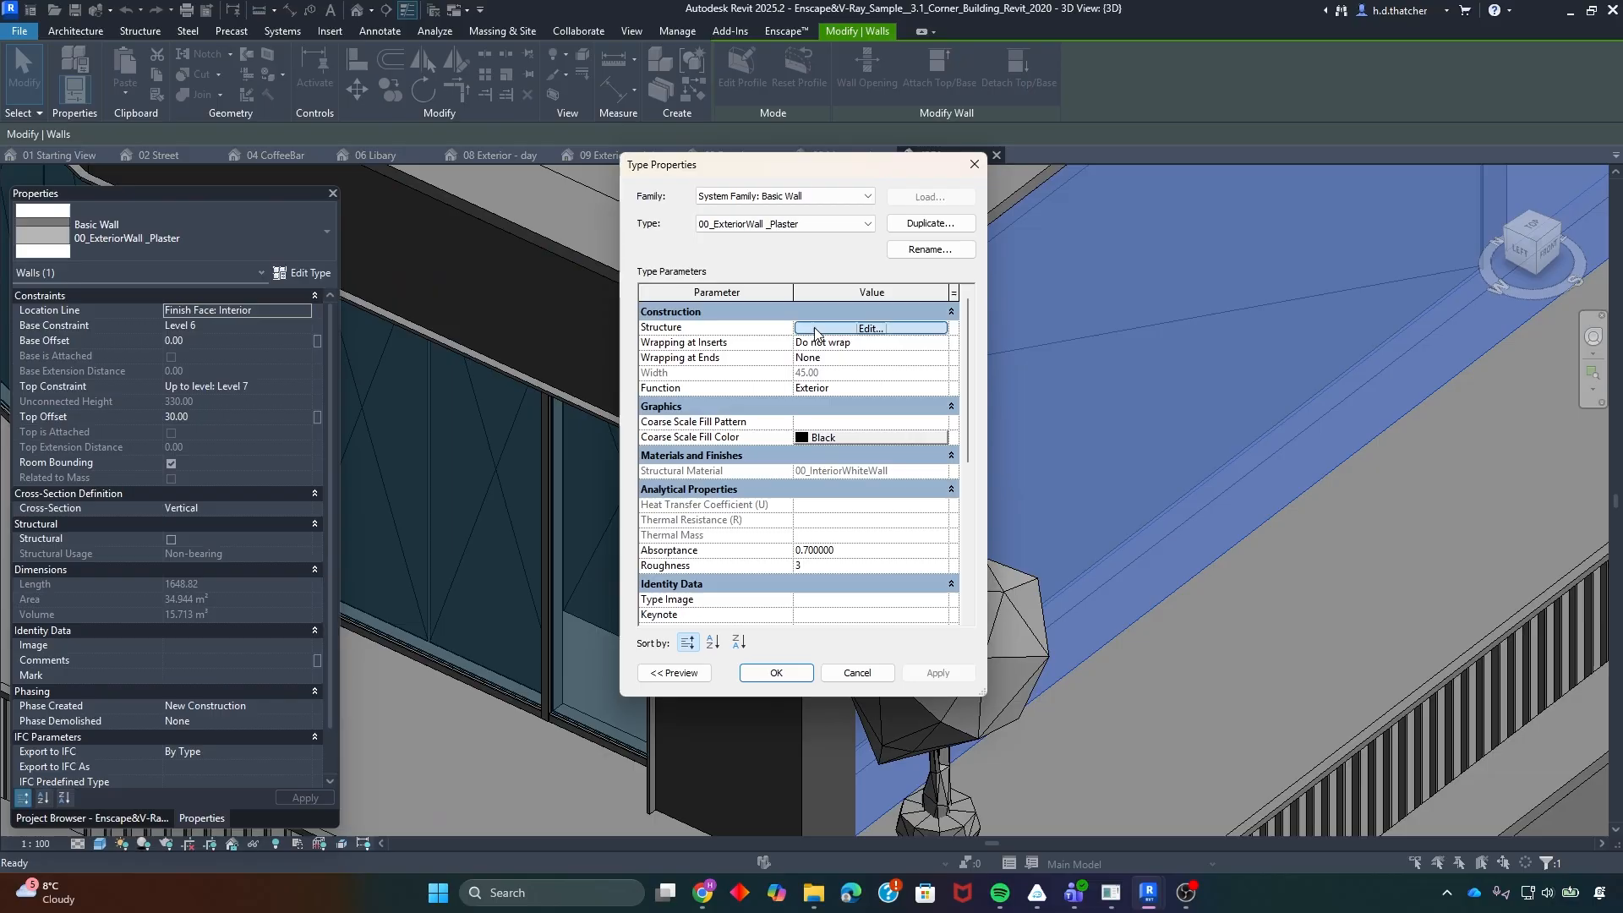
pyautogui.click(816, 329)
# - Assign 00_Metal Perforated Panel to the wall's exterior Finish 1 layer and accept the assembly and type changes
pyautogui.click(758, 349)
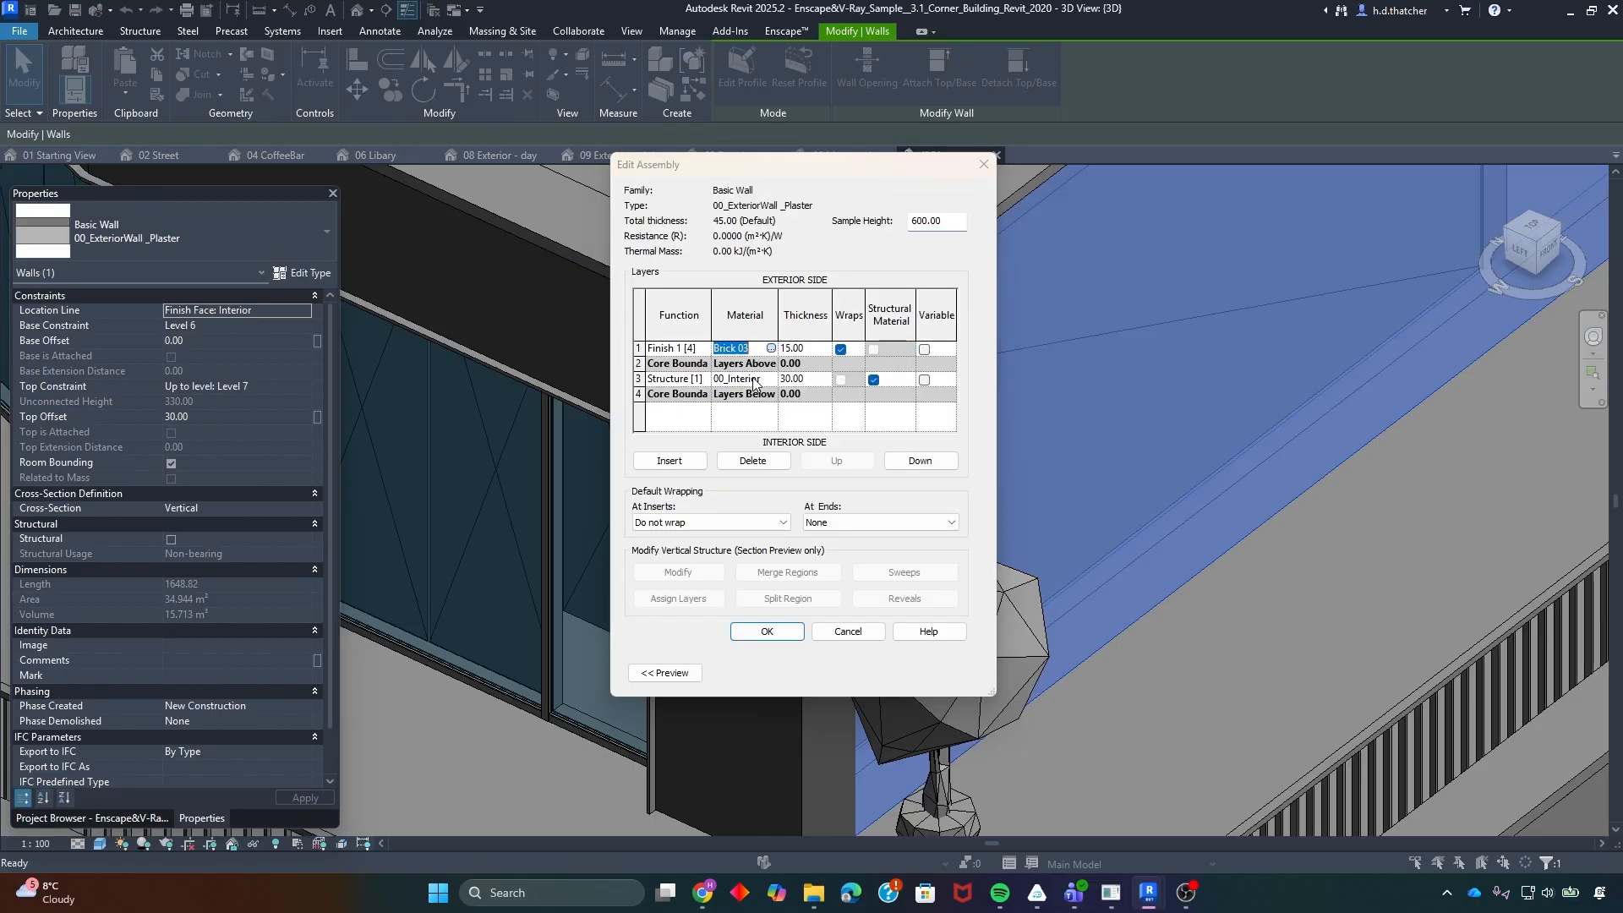
pyautogui.click(771, 347)
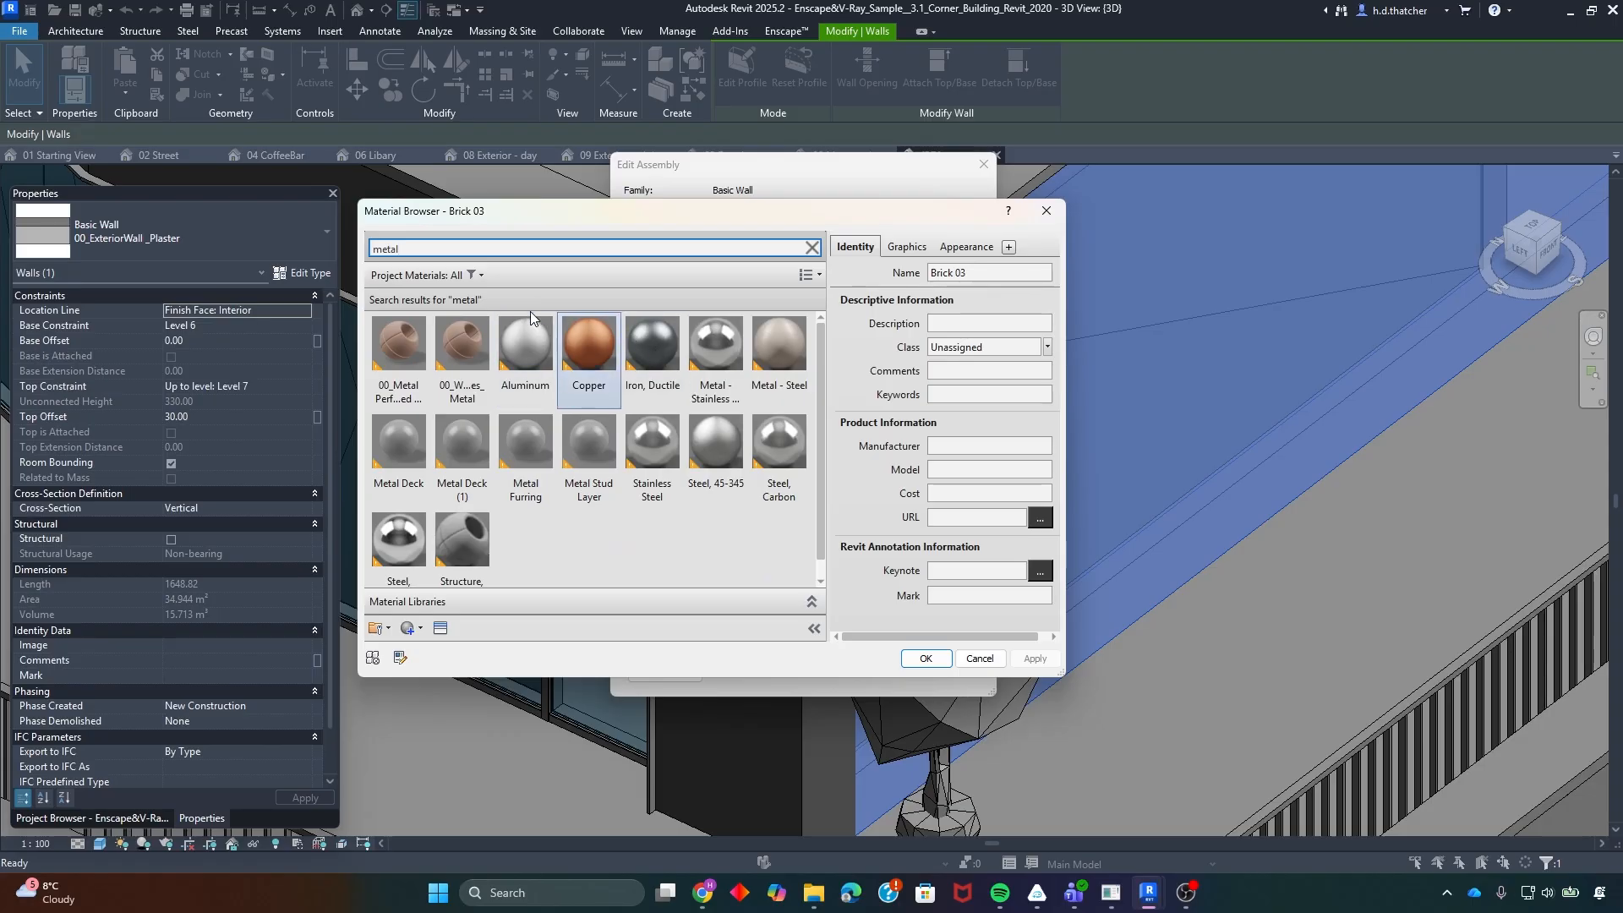
pyautogui.click(397, 354)
pyautogui.click(925, 658)
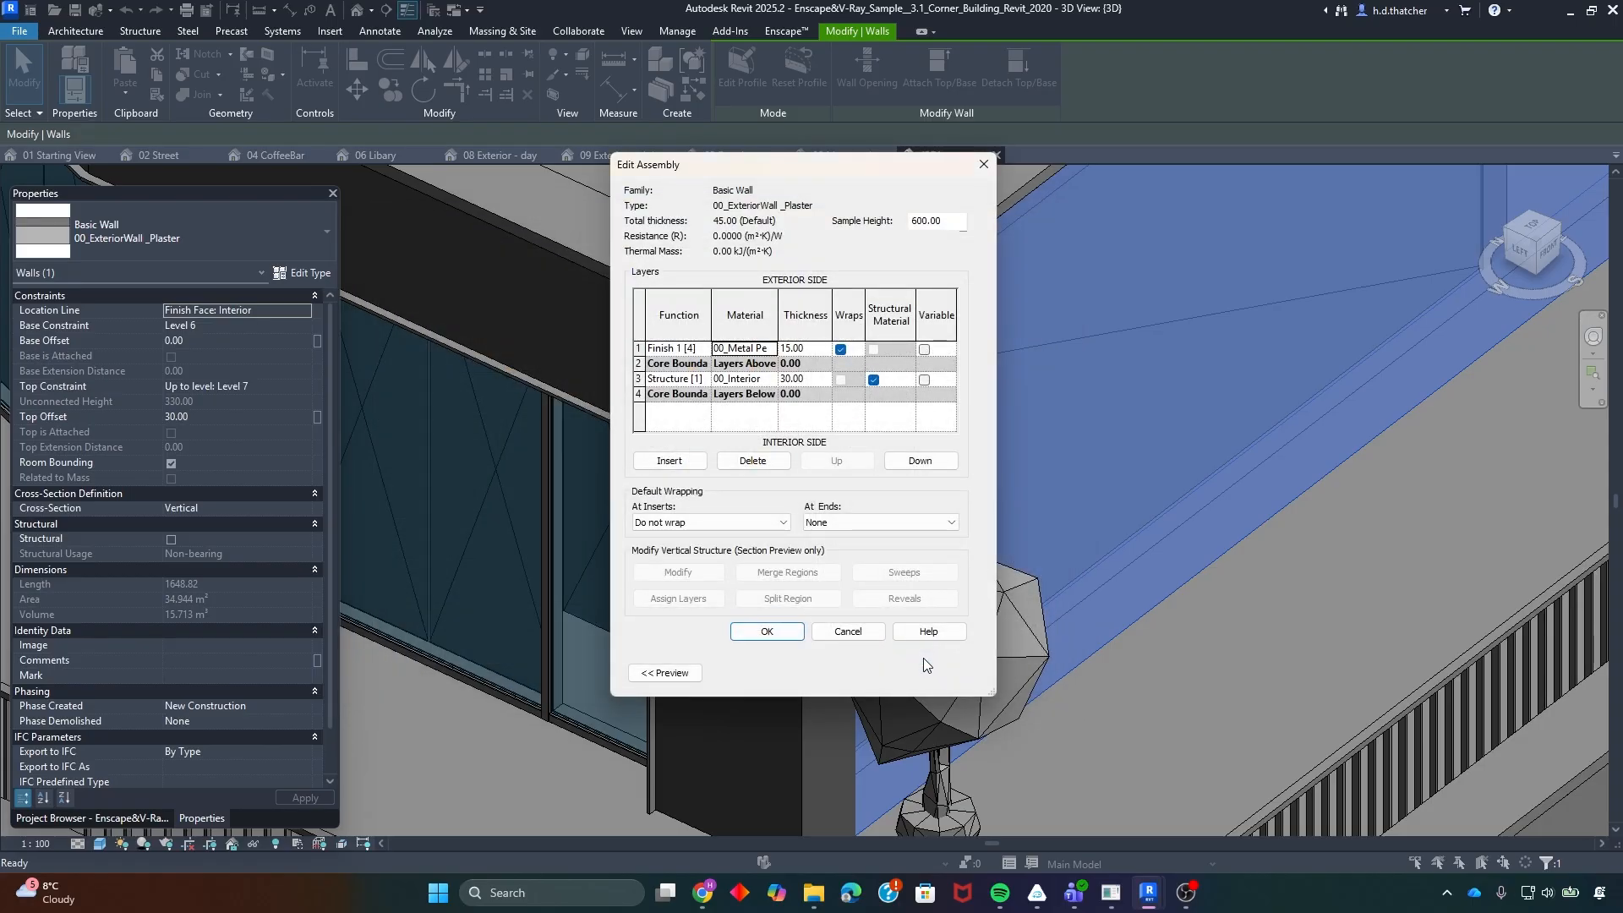
pyautogui.click(766, 632)
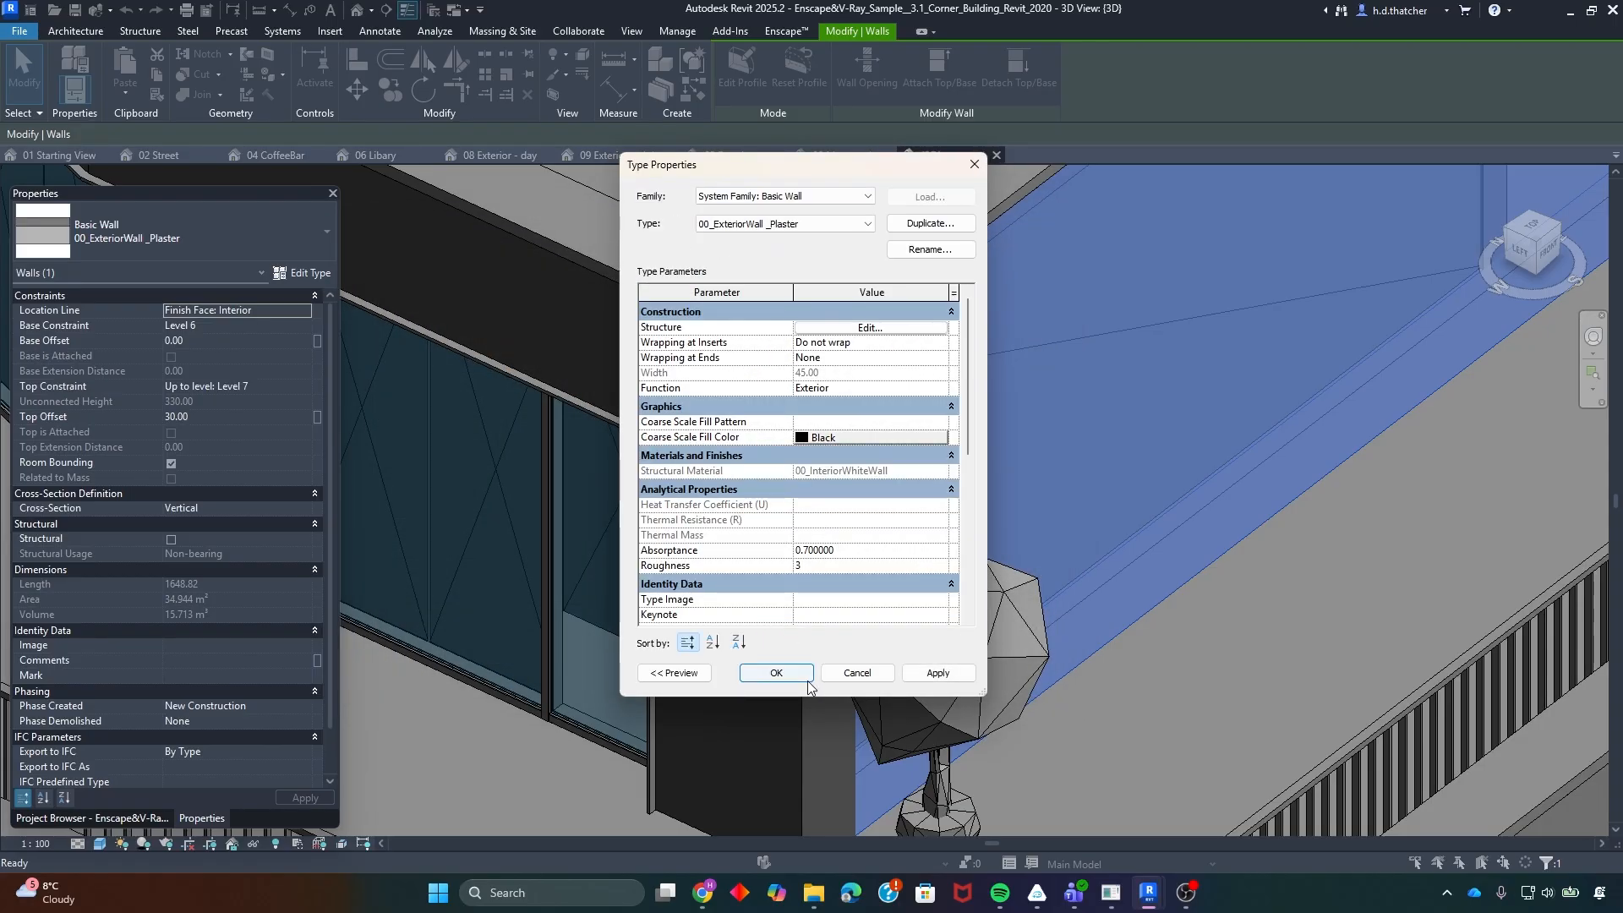
pyautogui.click(795, 681)
# - Inspect the wall's new material in the Enscape render and switch to Chrome for the perforated copper cladding reference images
pyautogui.moveTo(1148, 893)
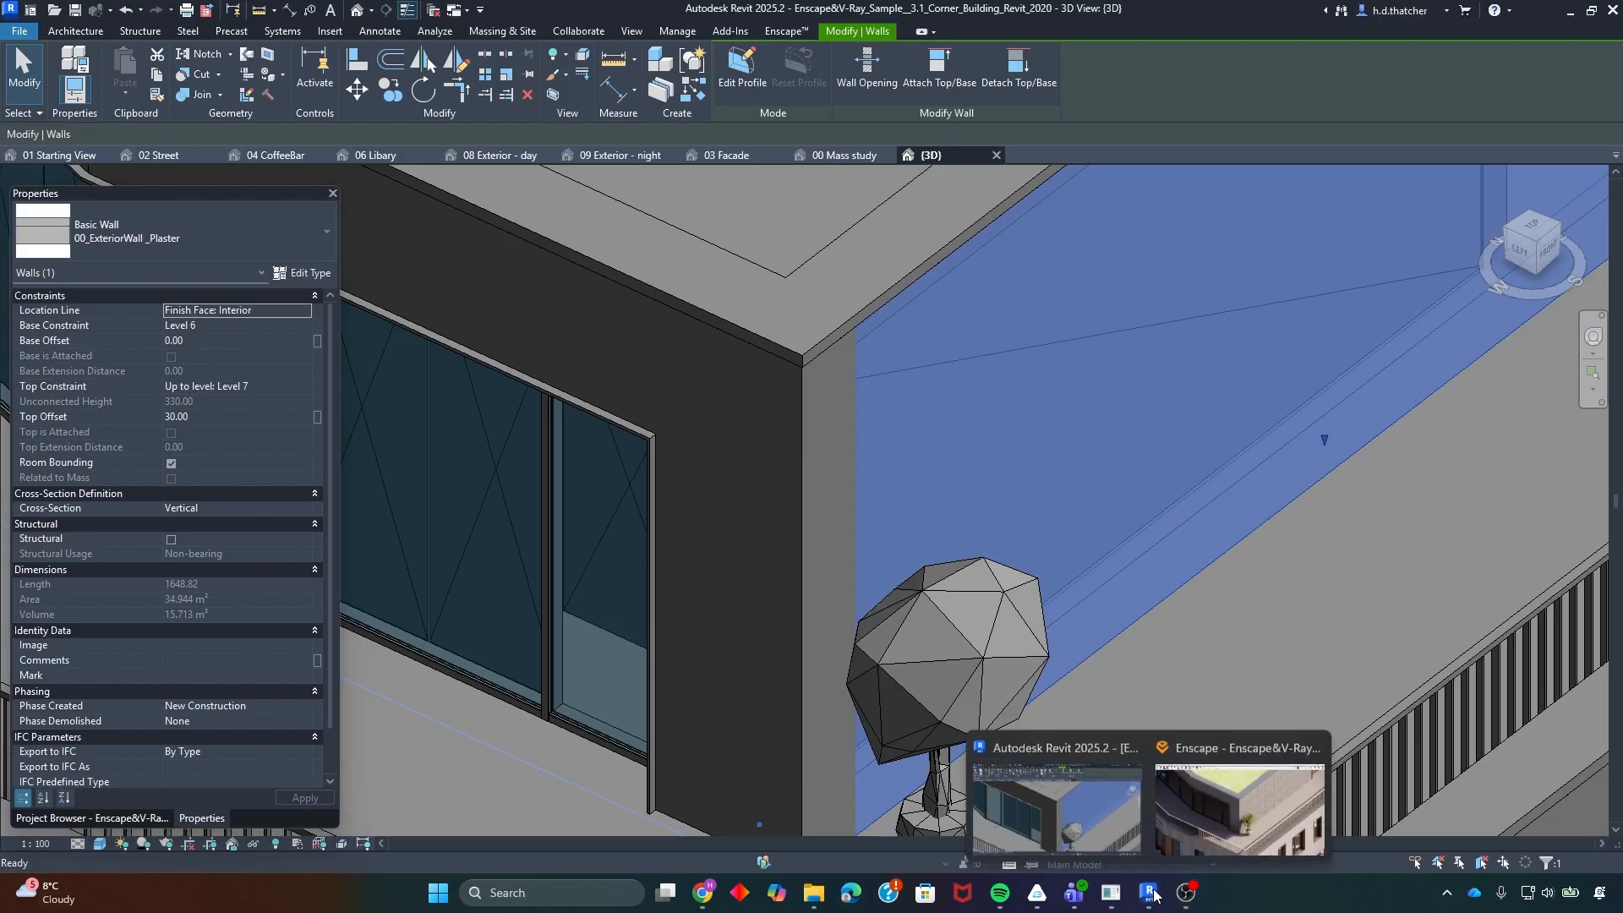
pyautogui.click(1194, 808)
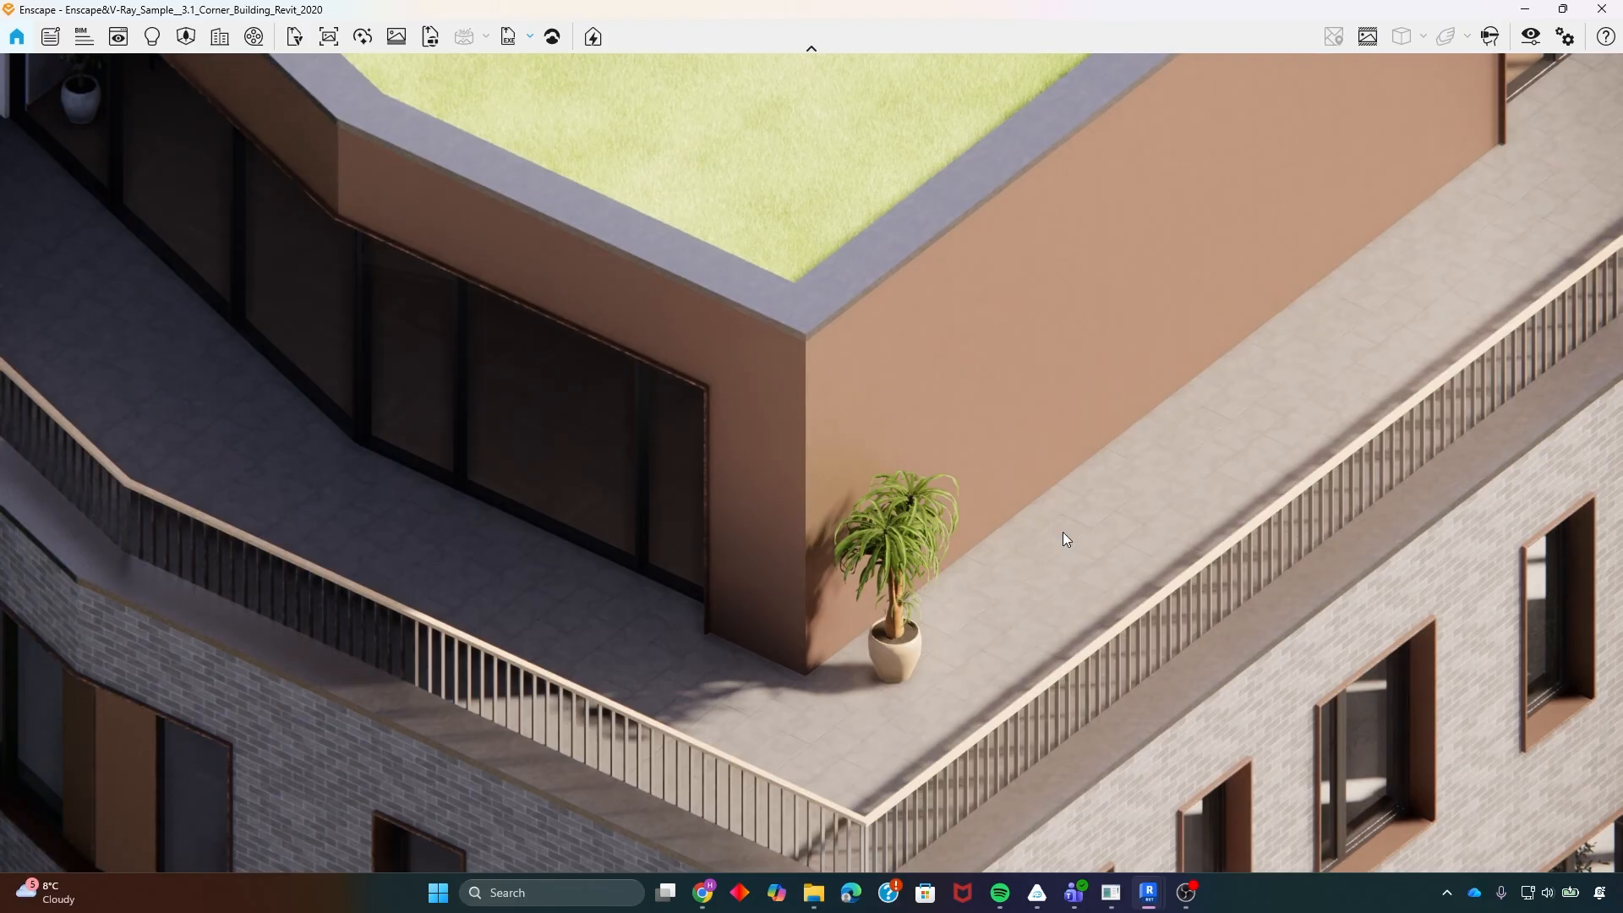
pyautogui.click(702, 893)
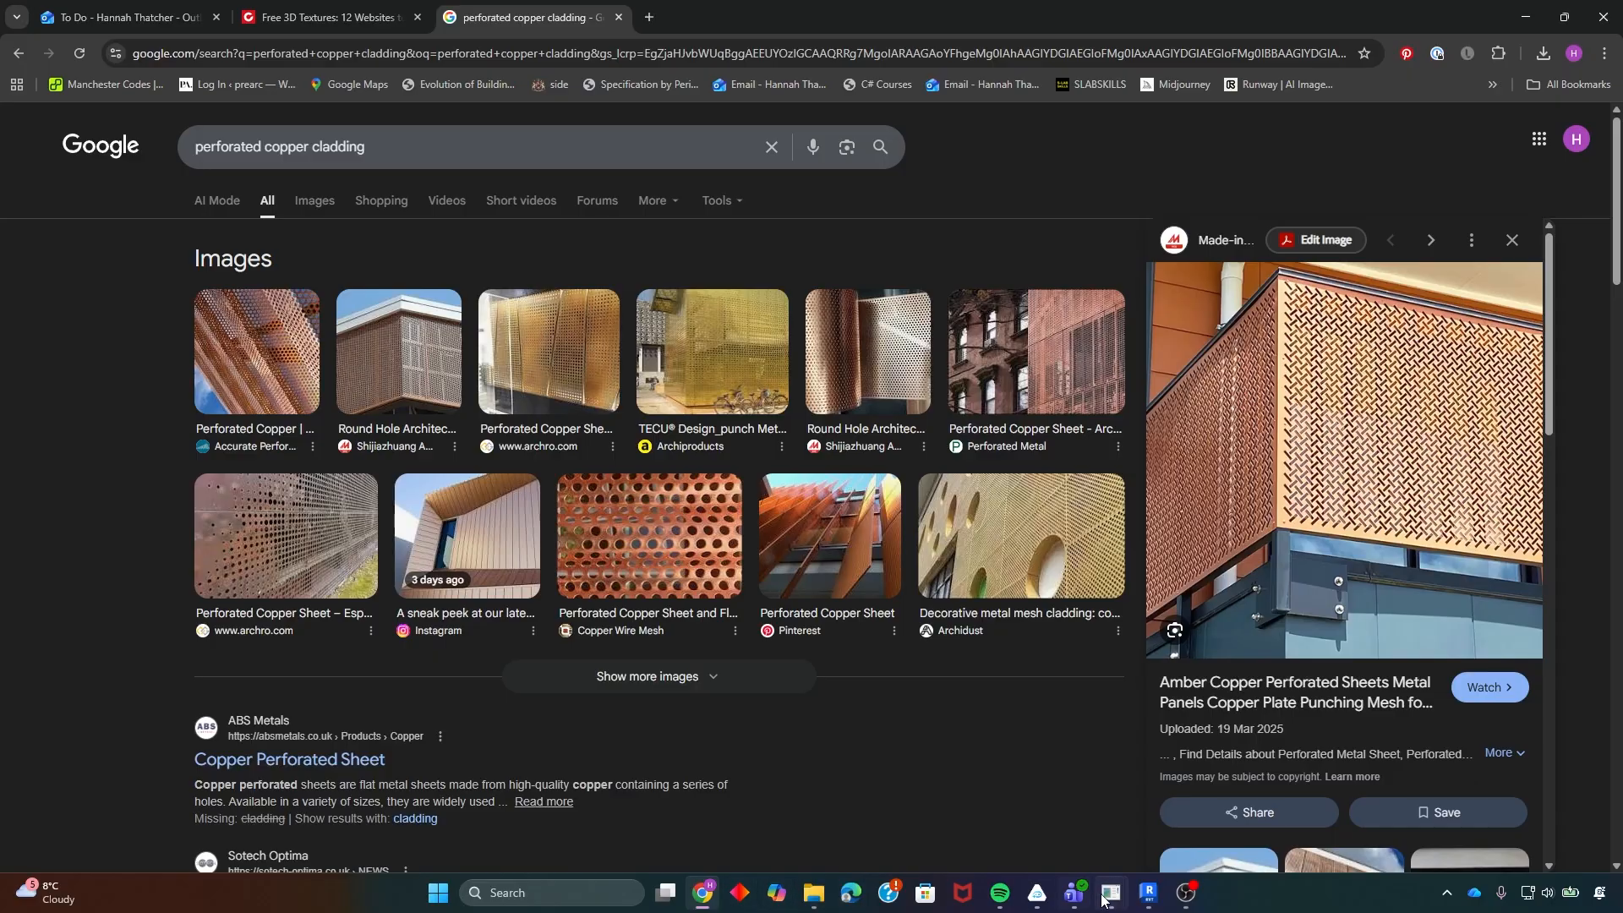
# - Switch back to Revit and bring up the Enscape tools
pyautogui.moveTo(1148, 892)
pyautogui.click(1072, 795)
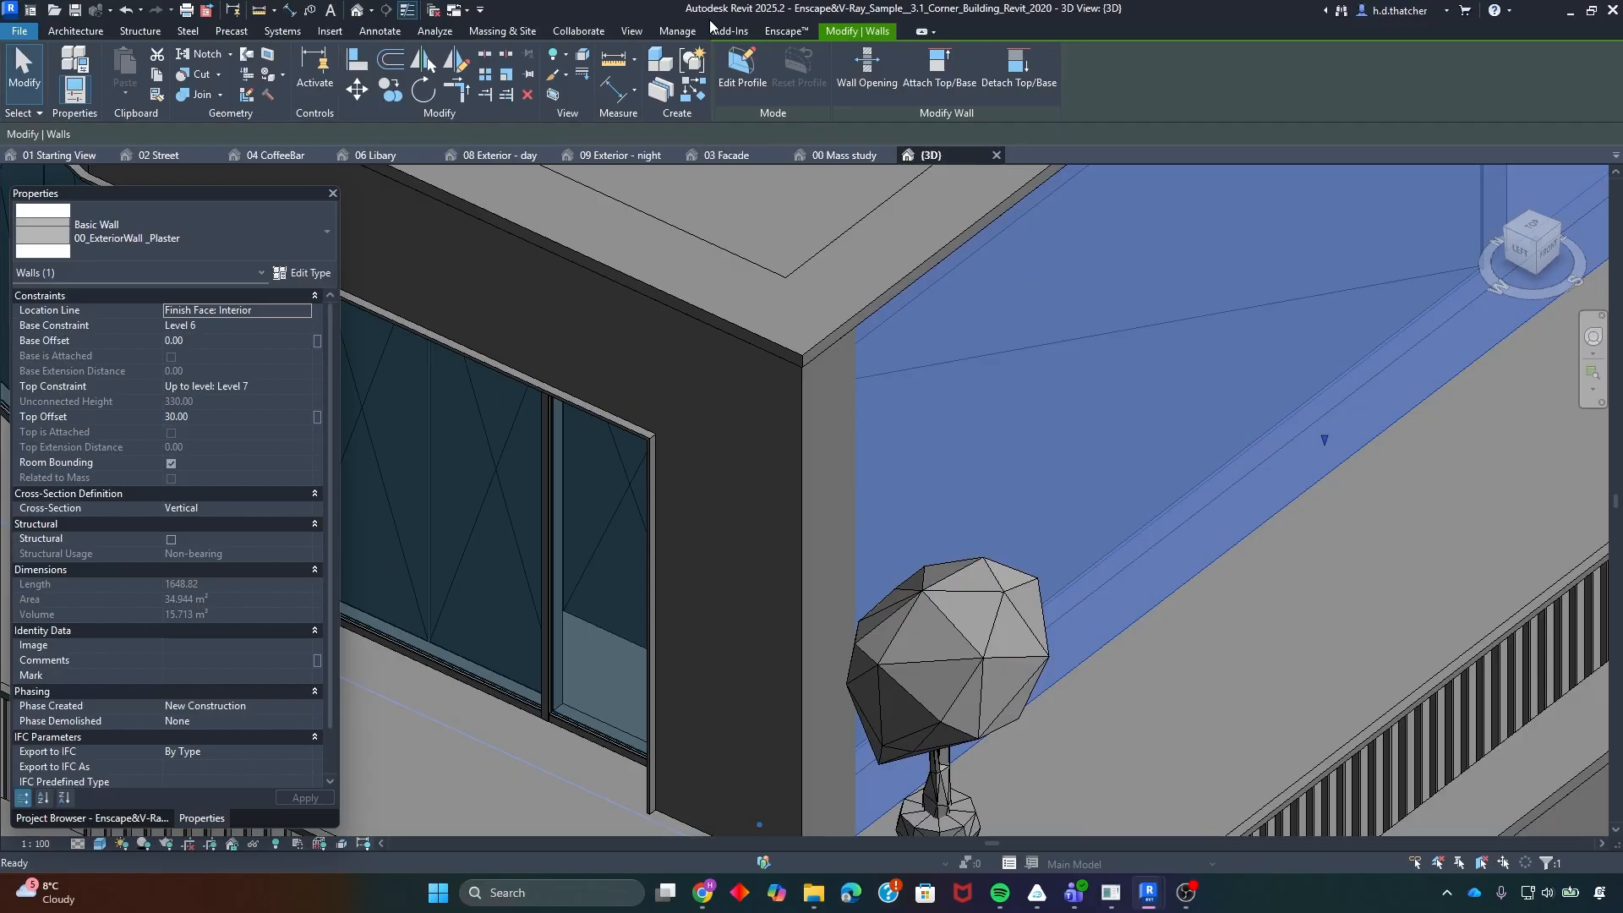
pyautogui.click(786, 30)
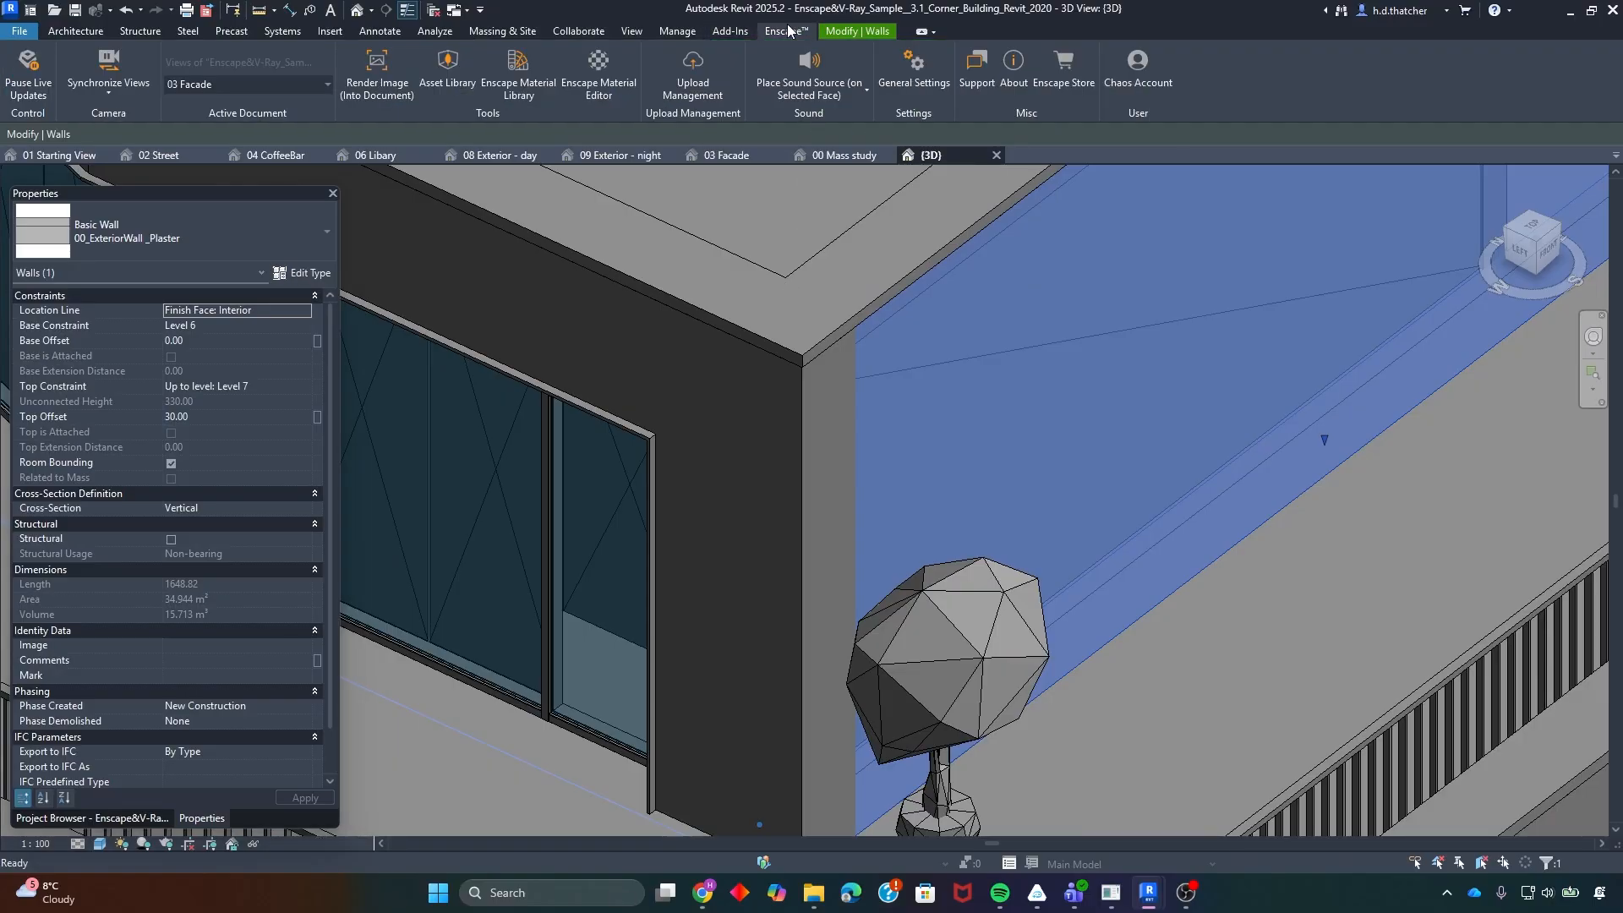
# - Open the Enscape Material Editor and show the transparency settings of the 00_Metal Perforated Panel material
pyautogui.click(599, 68)
pyautogui.scroll(-1, 784, 492)
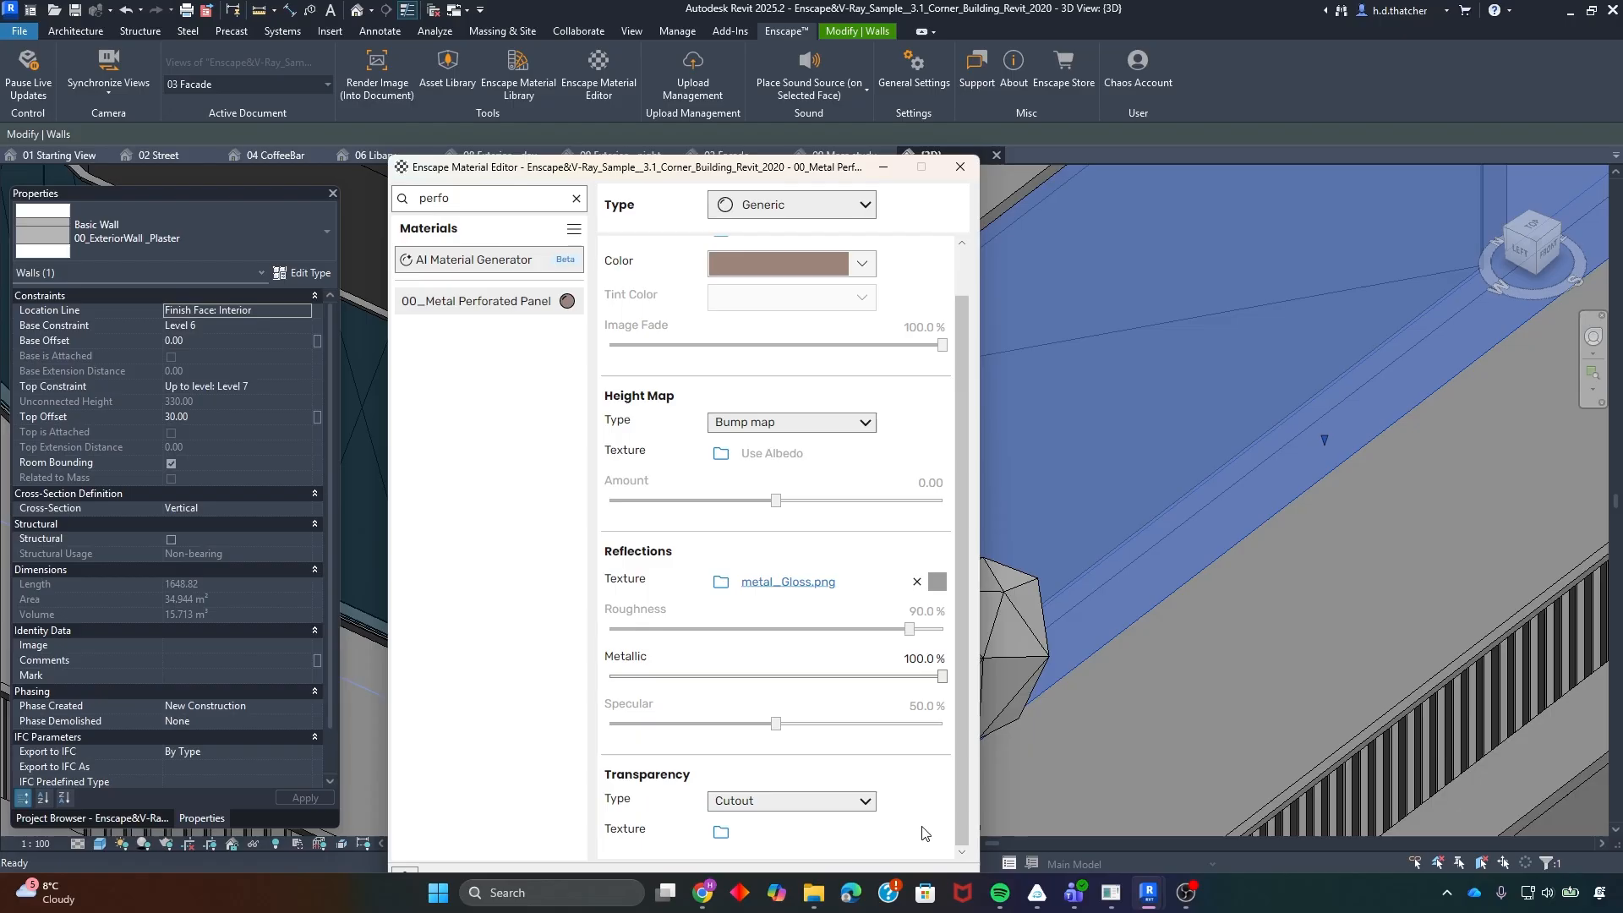
# - Switch to Chrome and open the Adobe Stock free trial page in a new tab
pyautogui.click(712, 897)
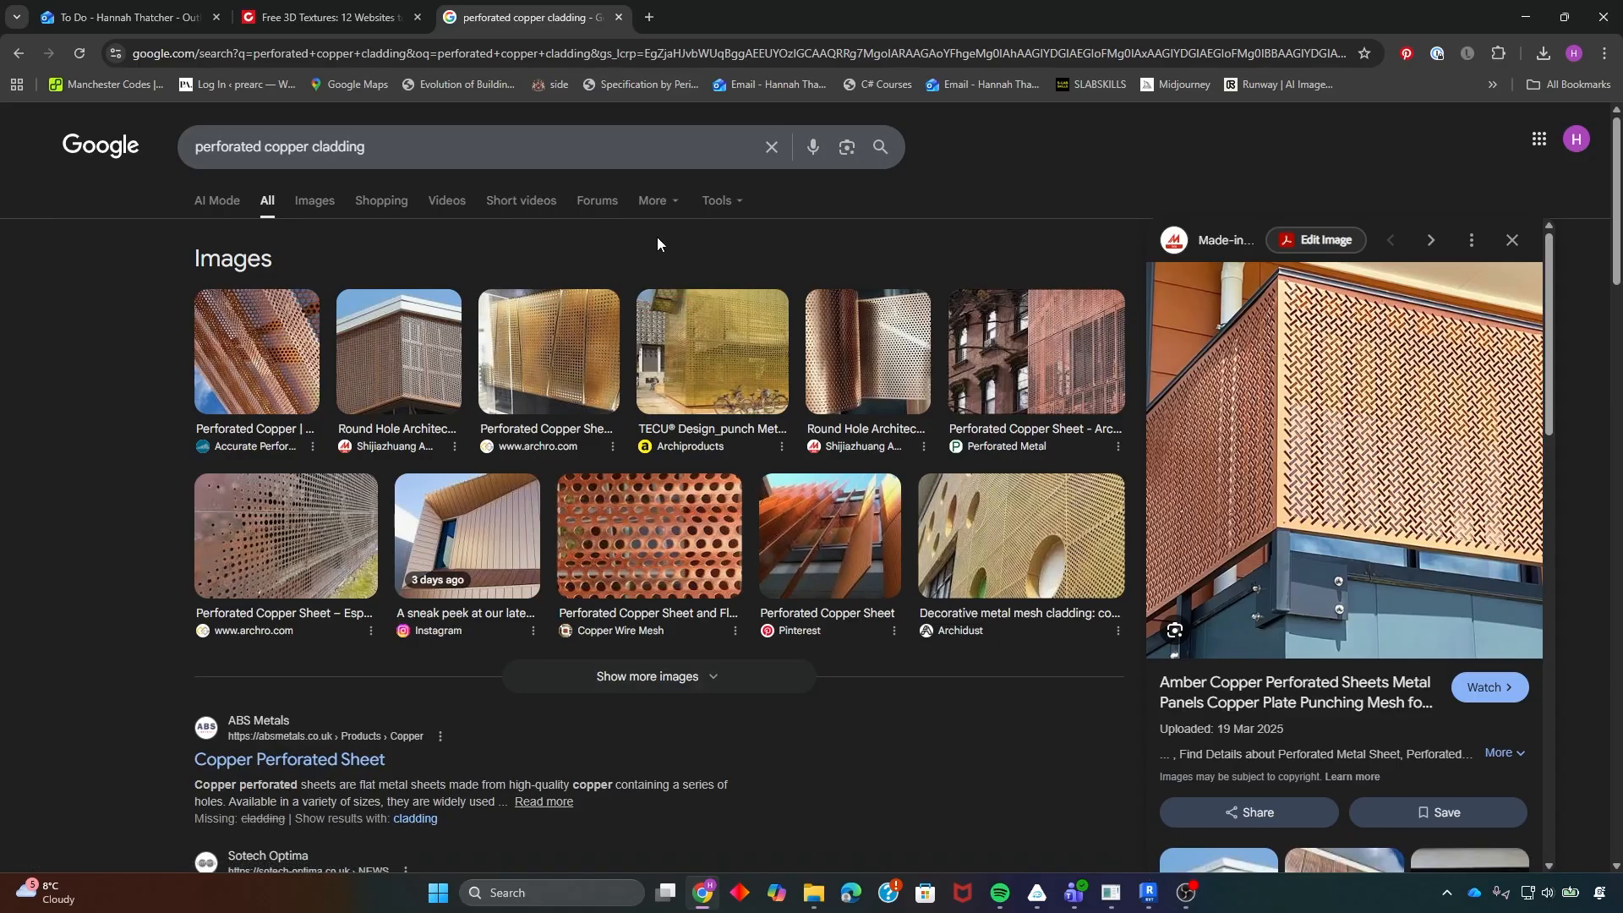
pyautogui.click(648, 17)
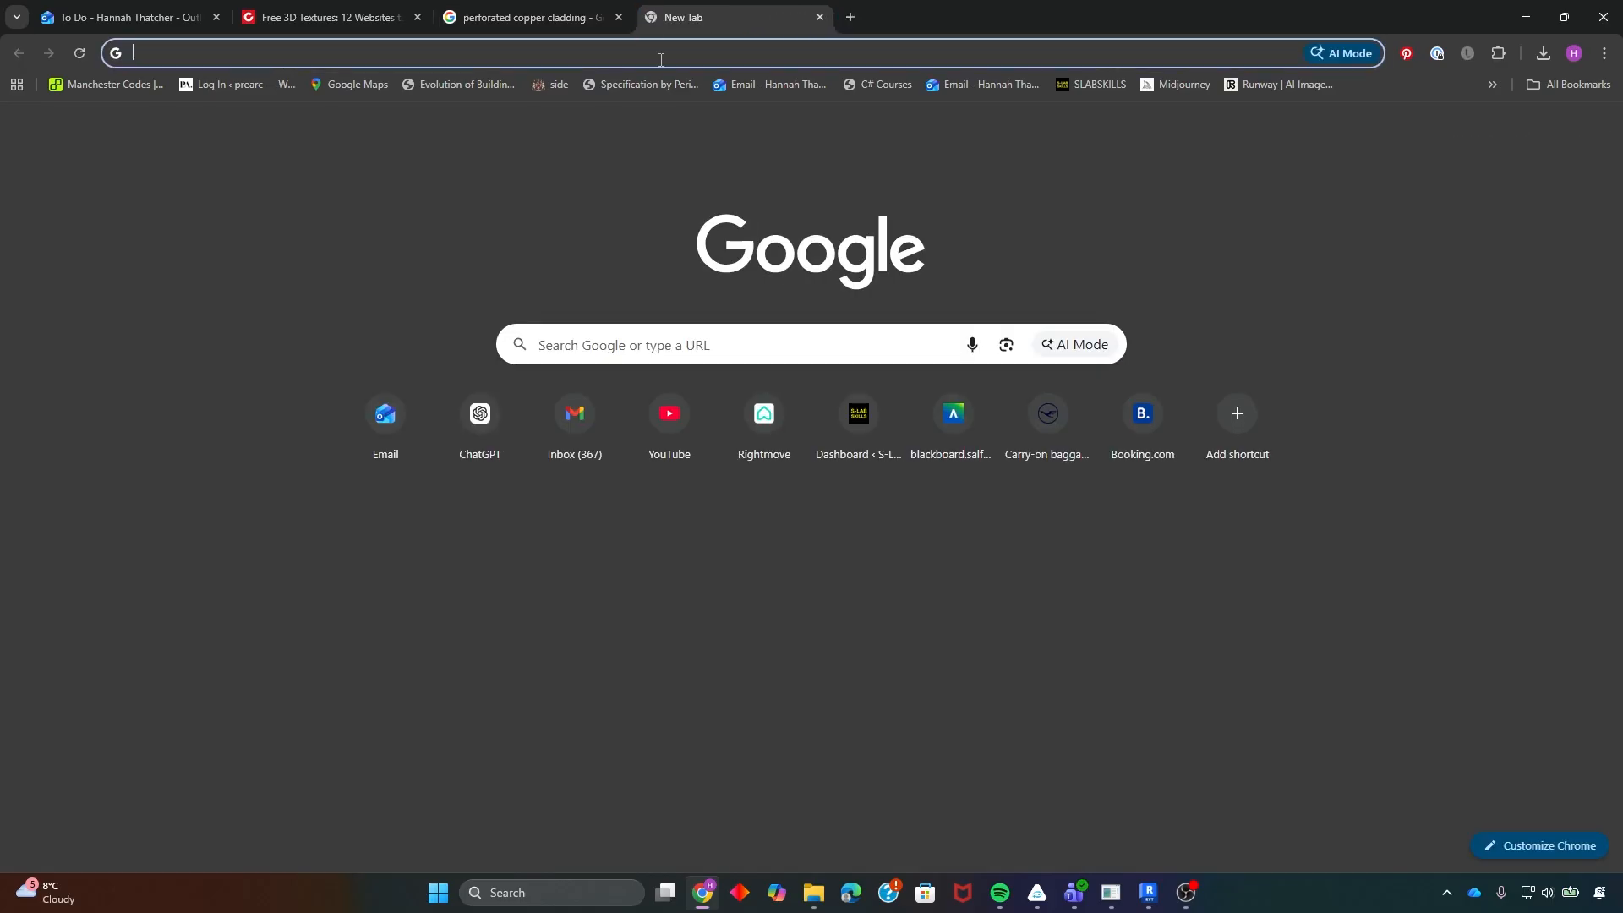
pyautogui.write('al')
pyautogui.press('BackSpace')
pyautogui.press('BackSpace')
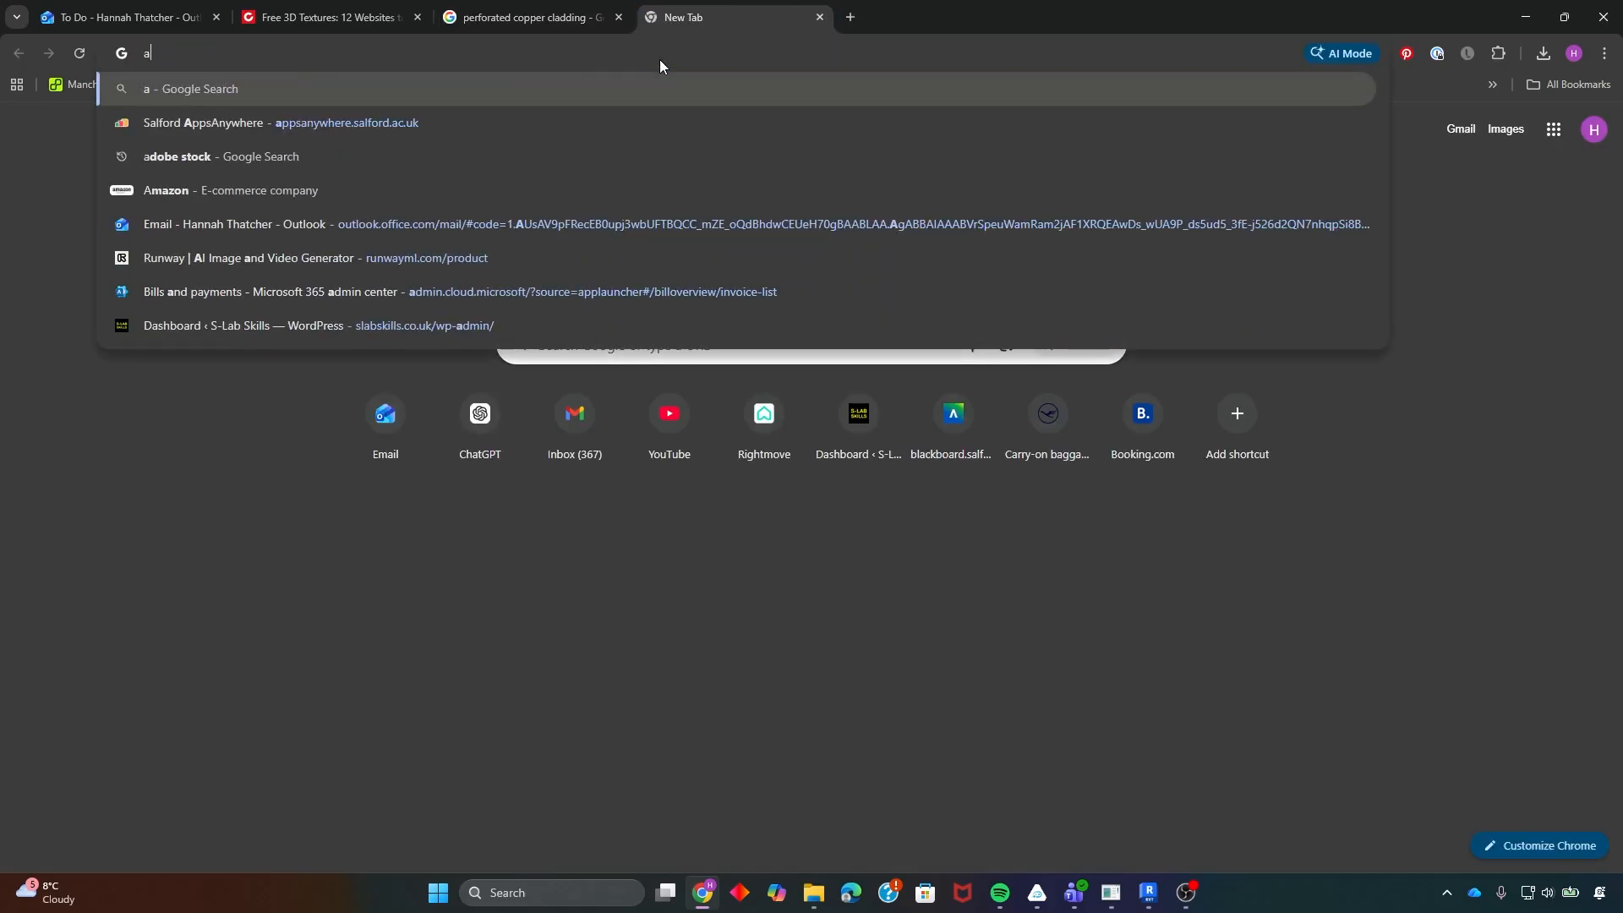
pyautogui.write('ado')
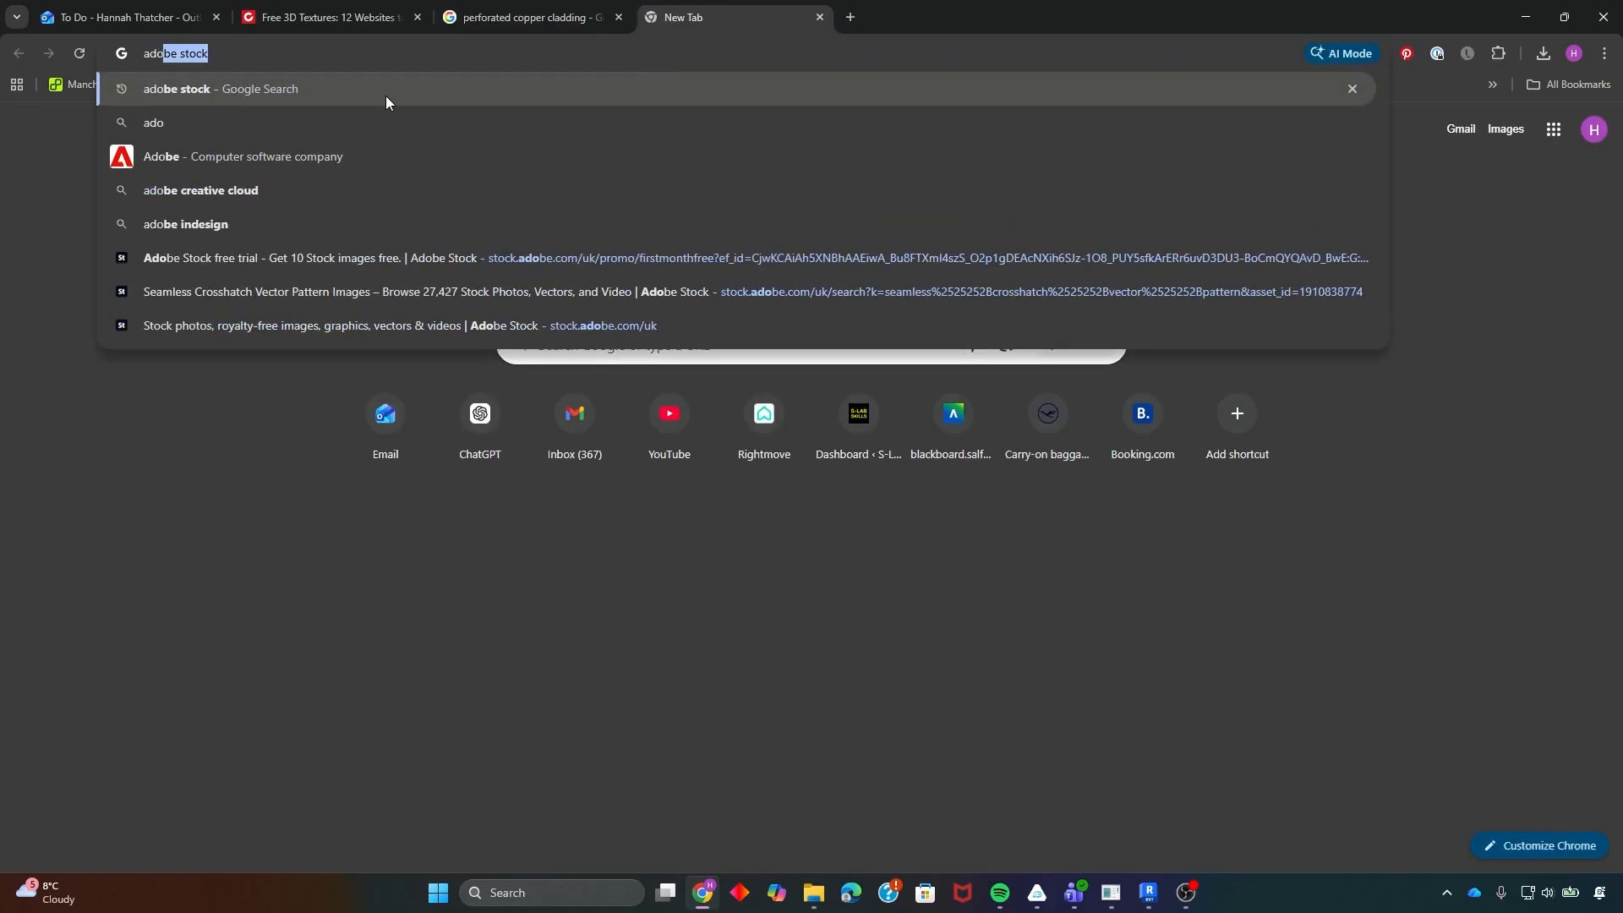
pyautogui.click(423, 258)
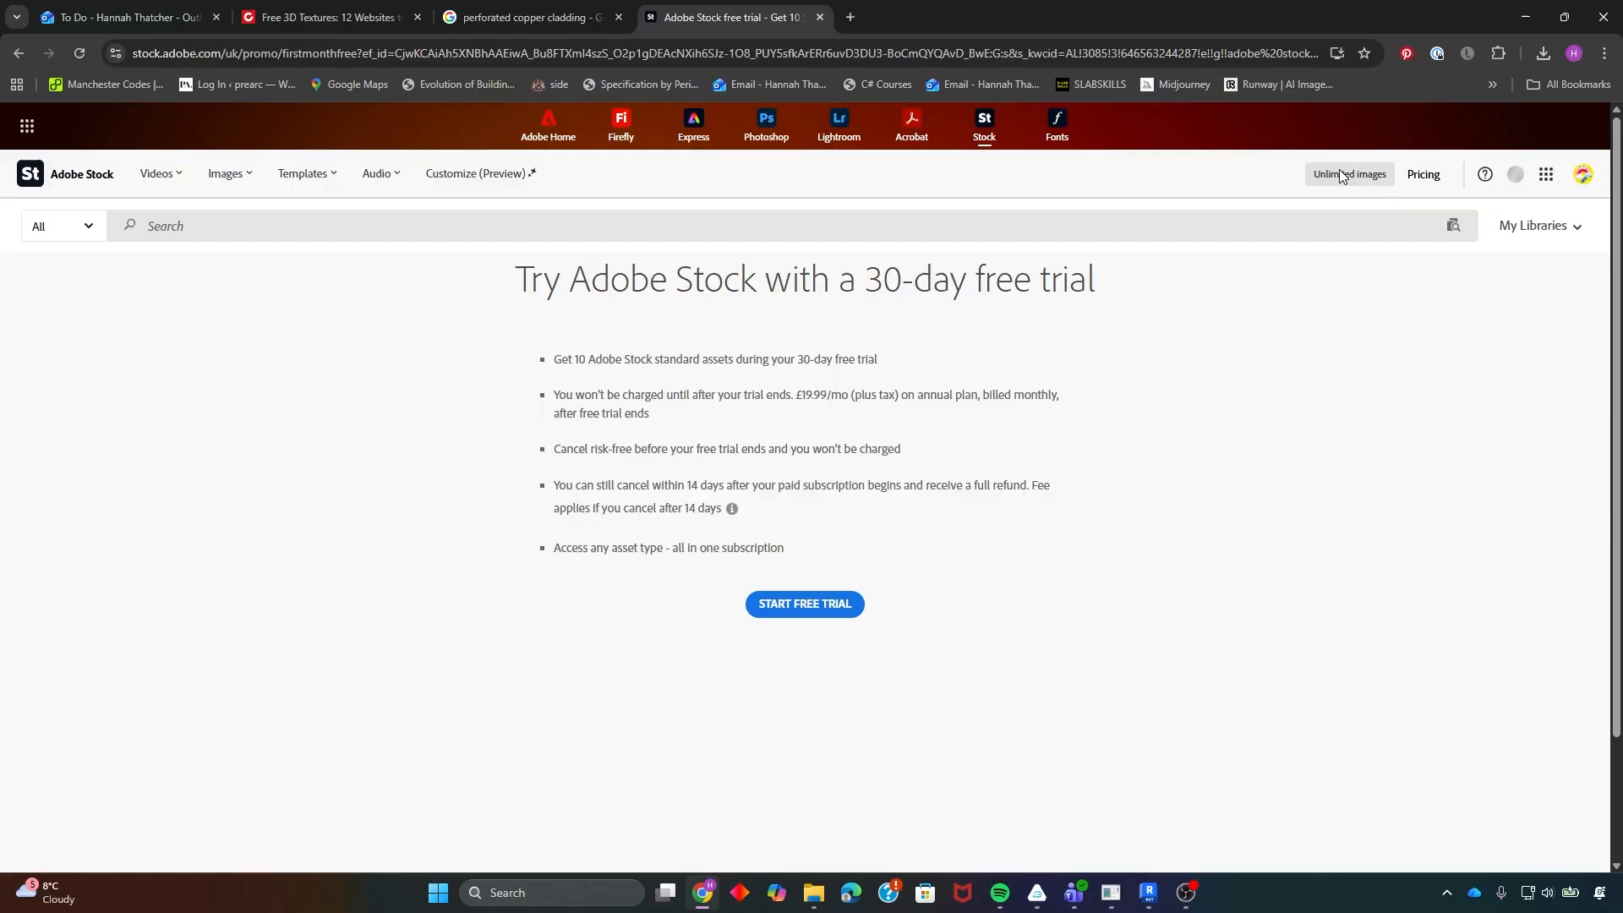
# - Search Adobe Stock for "seamless crosshatch vector pattern seamless" and look through the results for a diagonal cross-hatch pattern
pyautogui.click(584, 225)
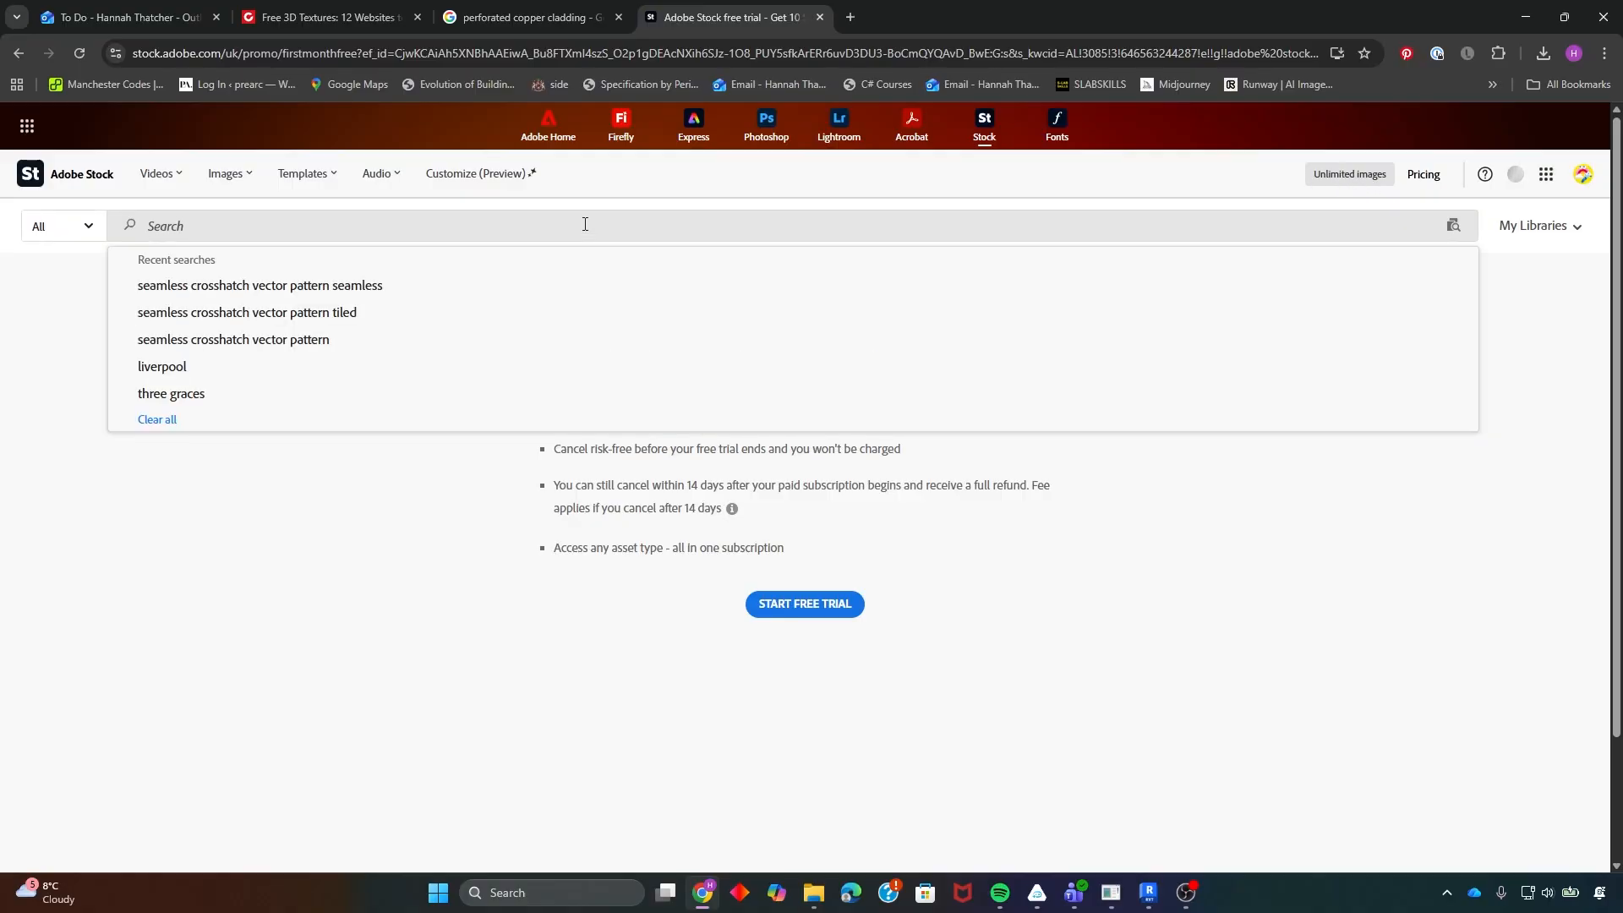
pyautogui.click(222, 287)
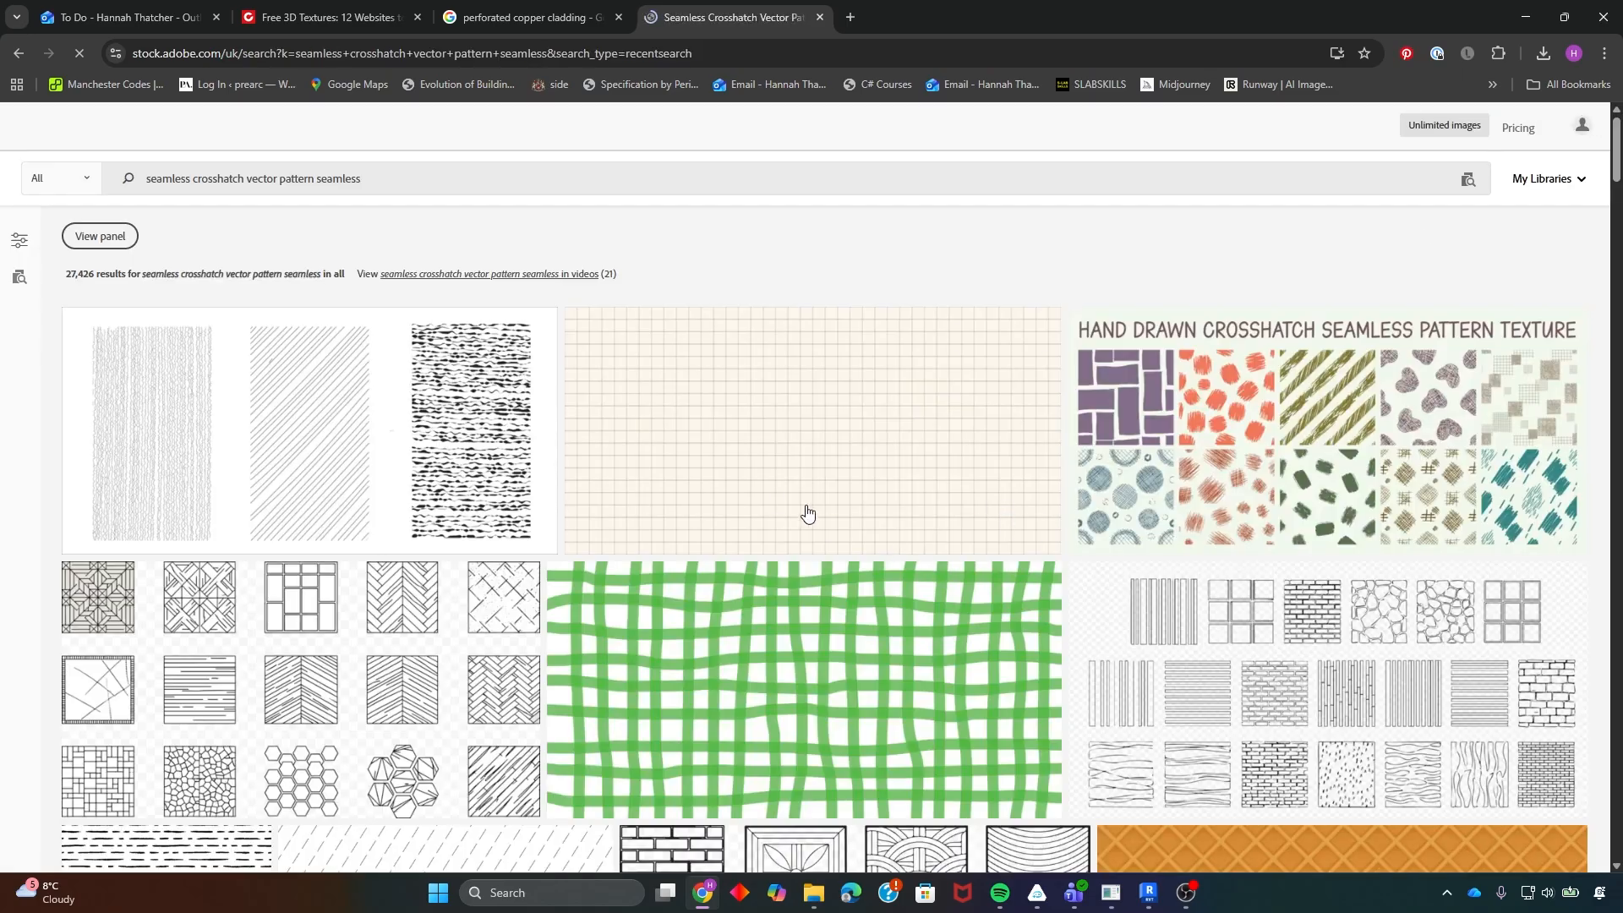
pyautogui.scroll(-2, 742, 773)
pyautogui.scroll(-5, 741, 773)
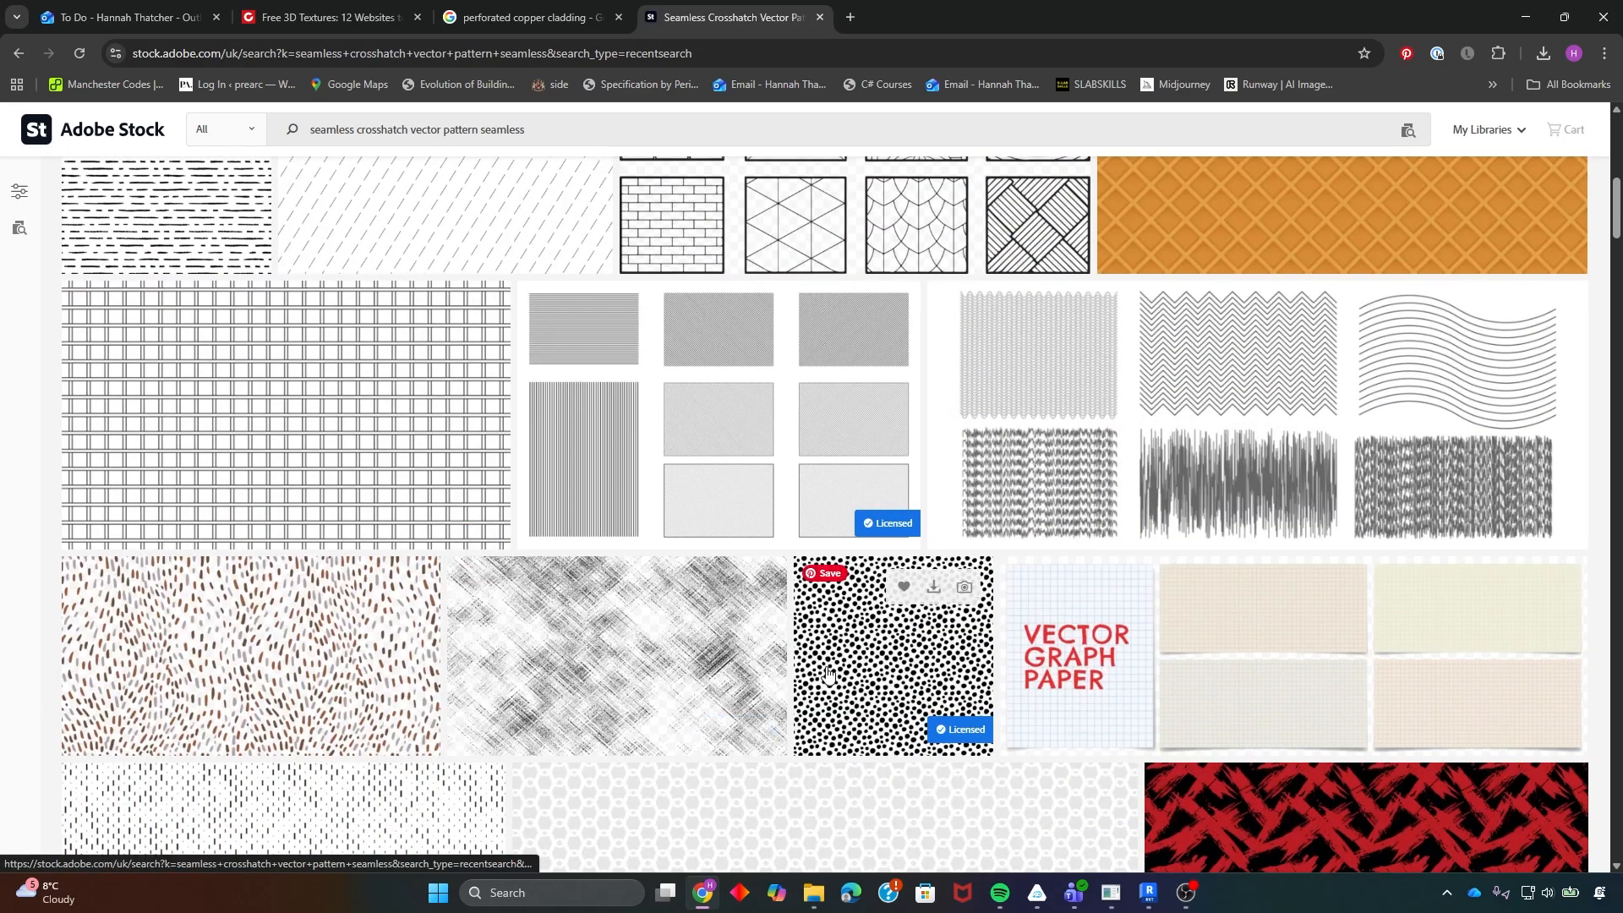
pyautogui.scroll(-2, 919, 704)
pyautogui.scroll(-20, 909, 524)
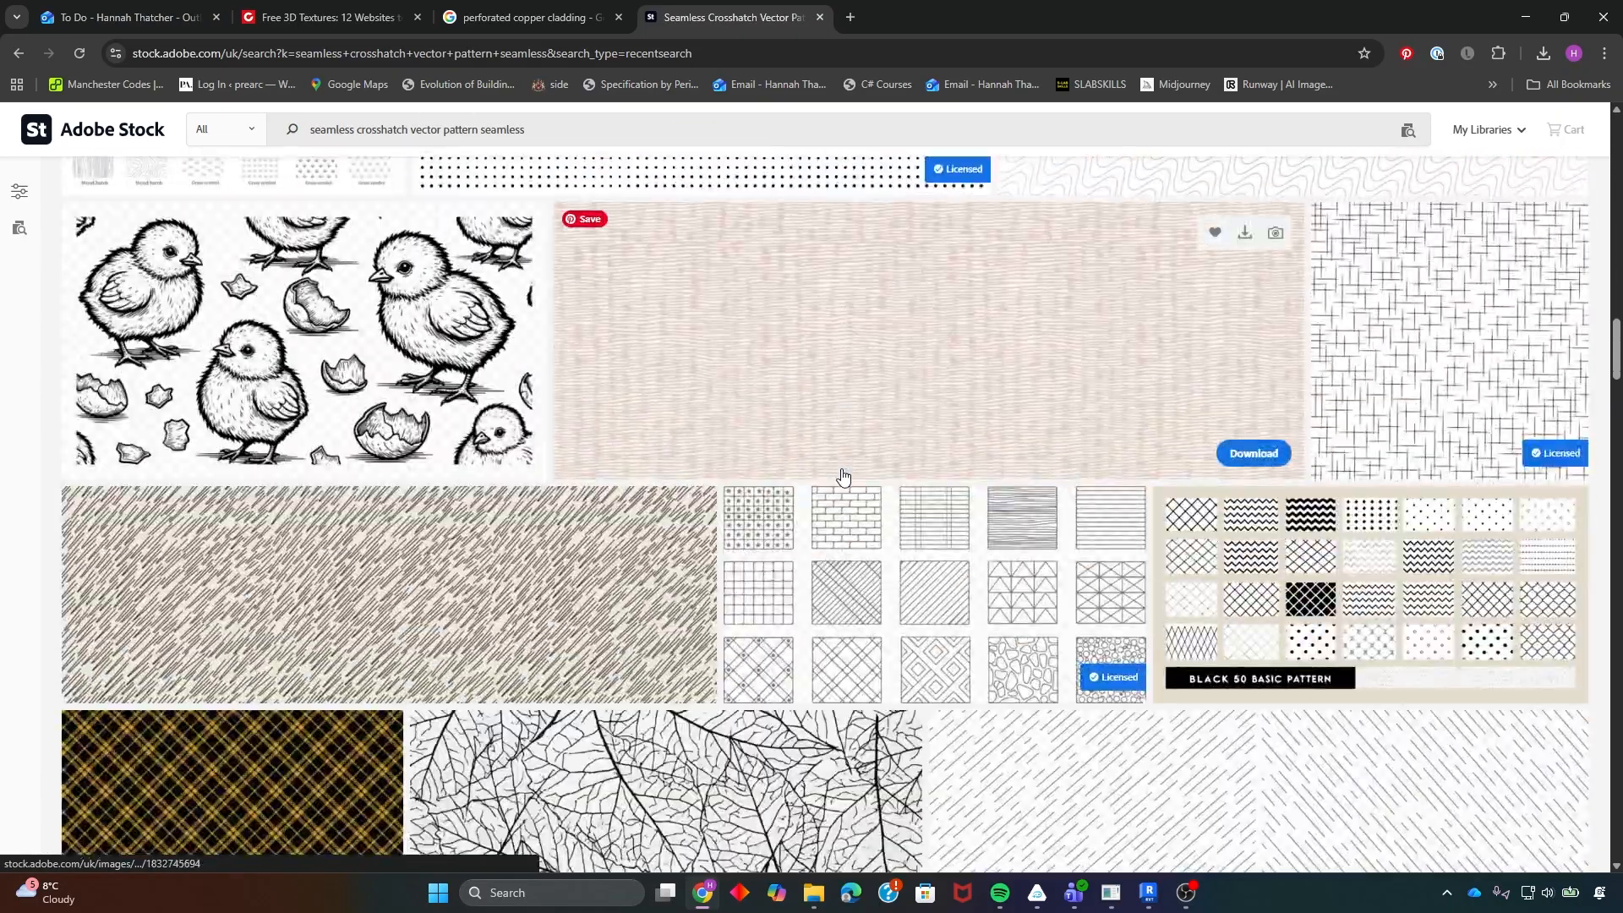
pyautogui.scroll(-12, 843, 476)
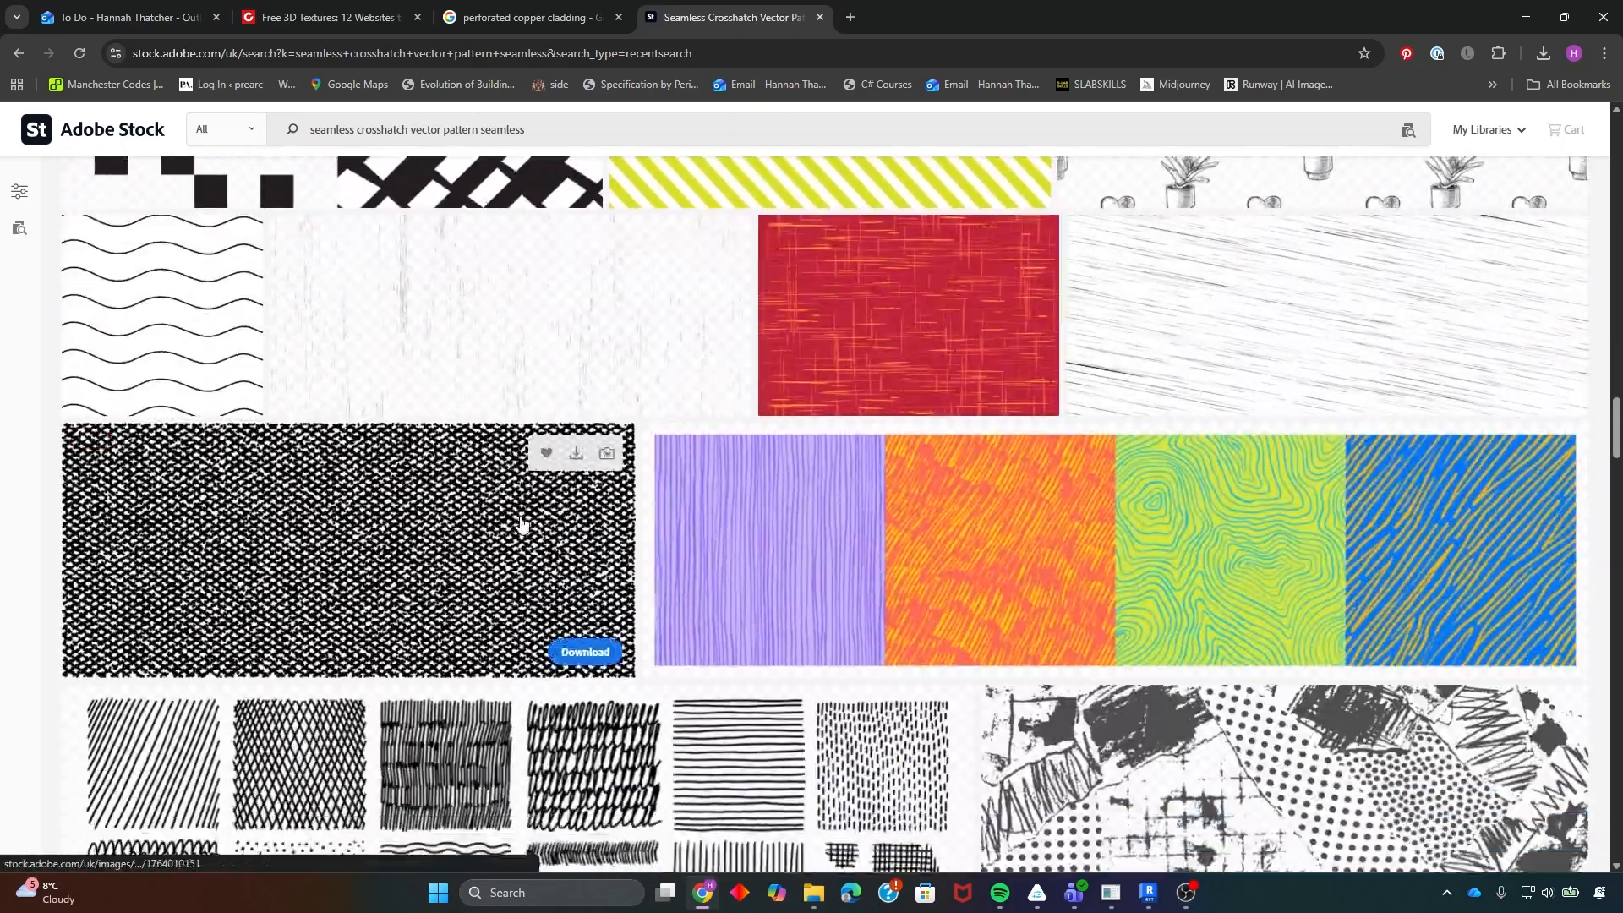
pyautogui.scroll(-15, 825, 573)
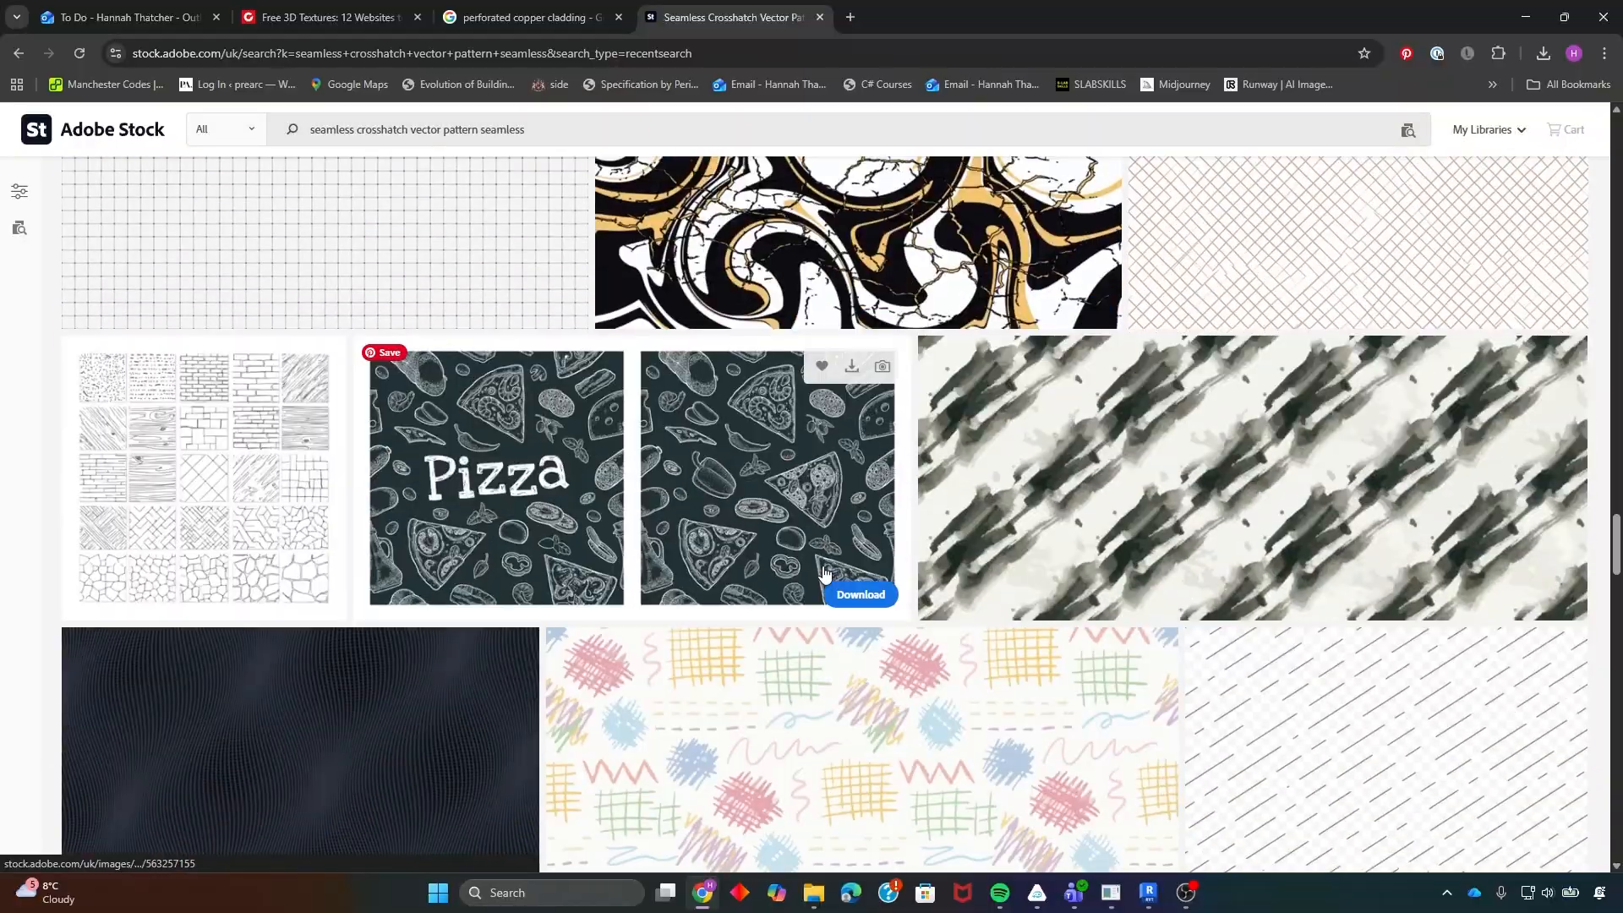
pyautogui.scroll(-15, 734, 572)
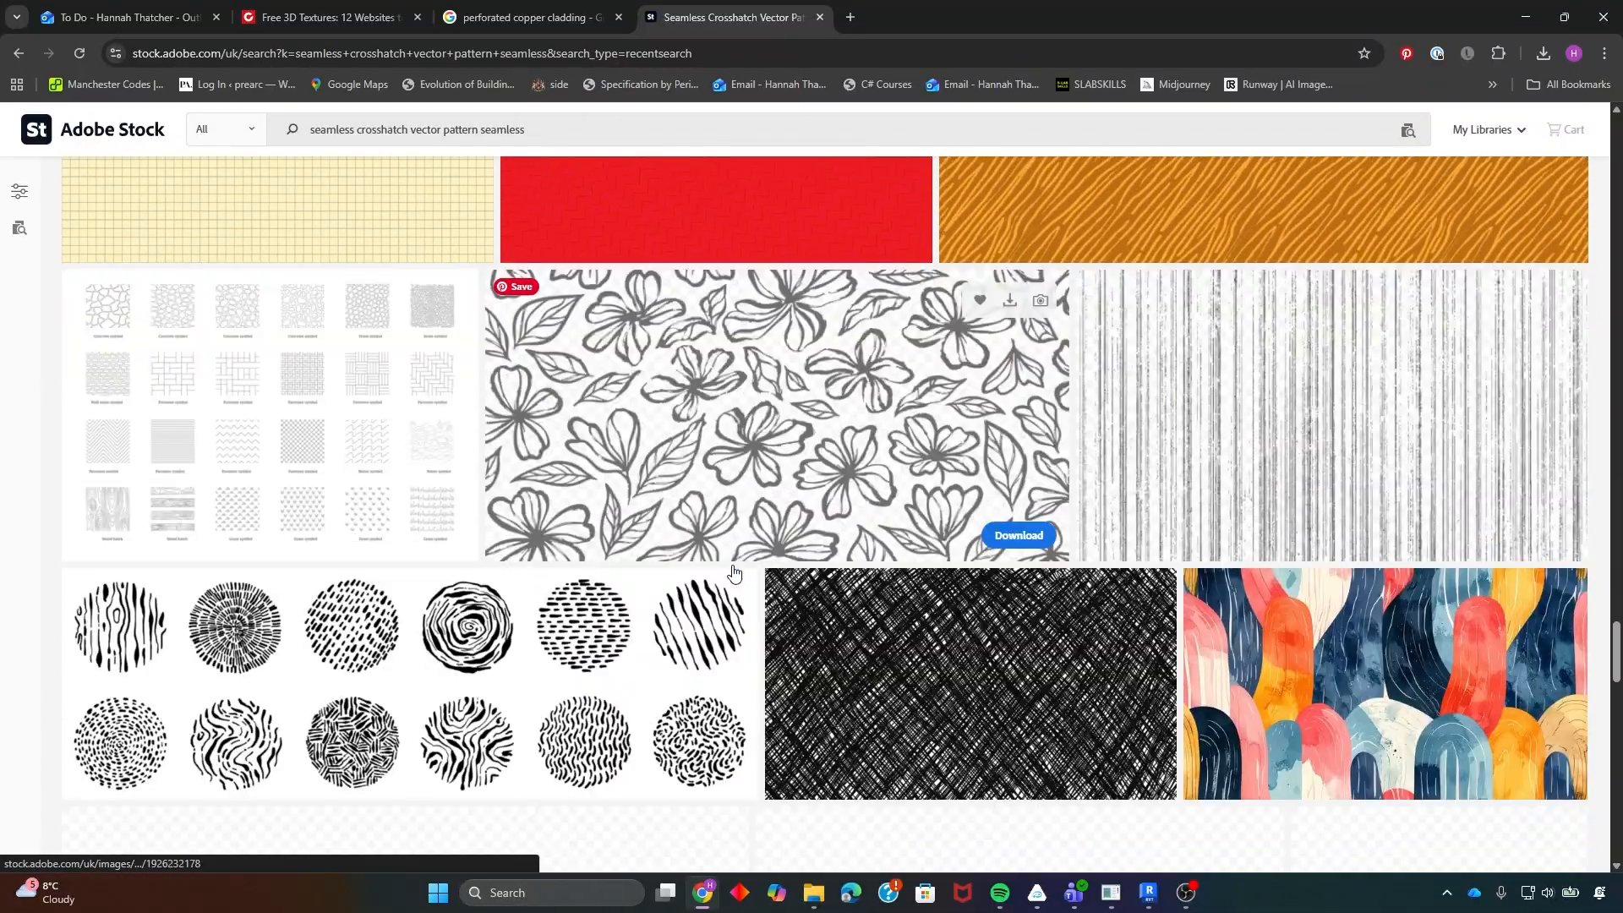
pyautogui.scroll(-6, 734, 572)
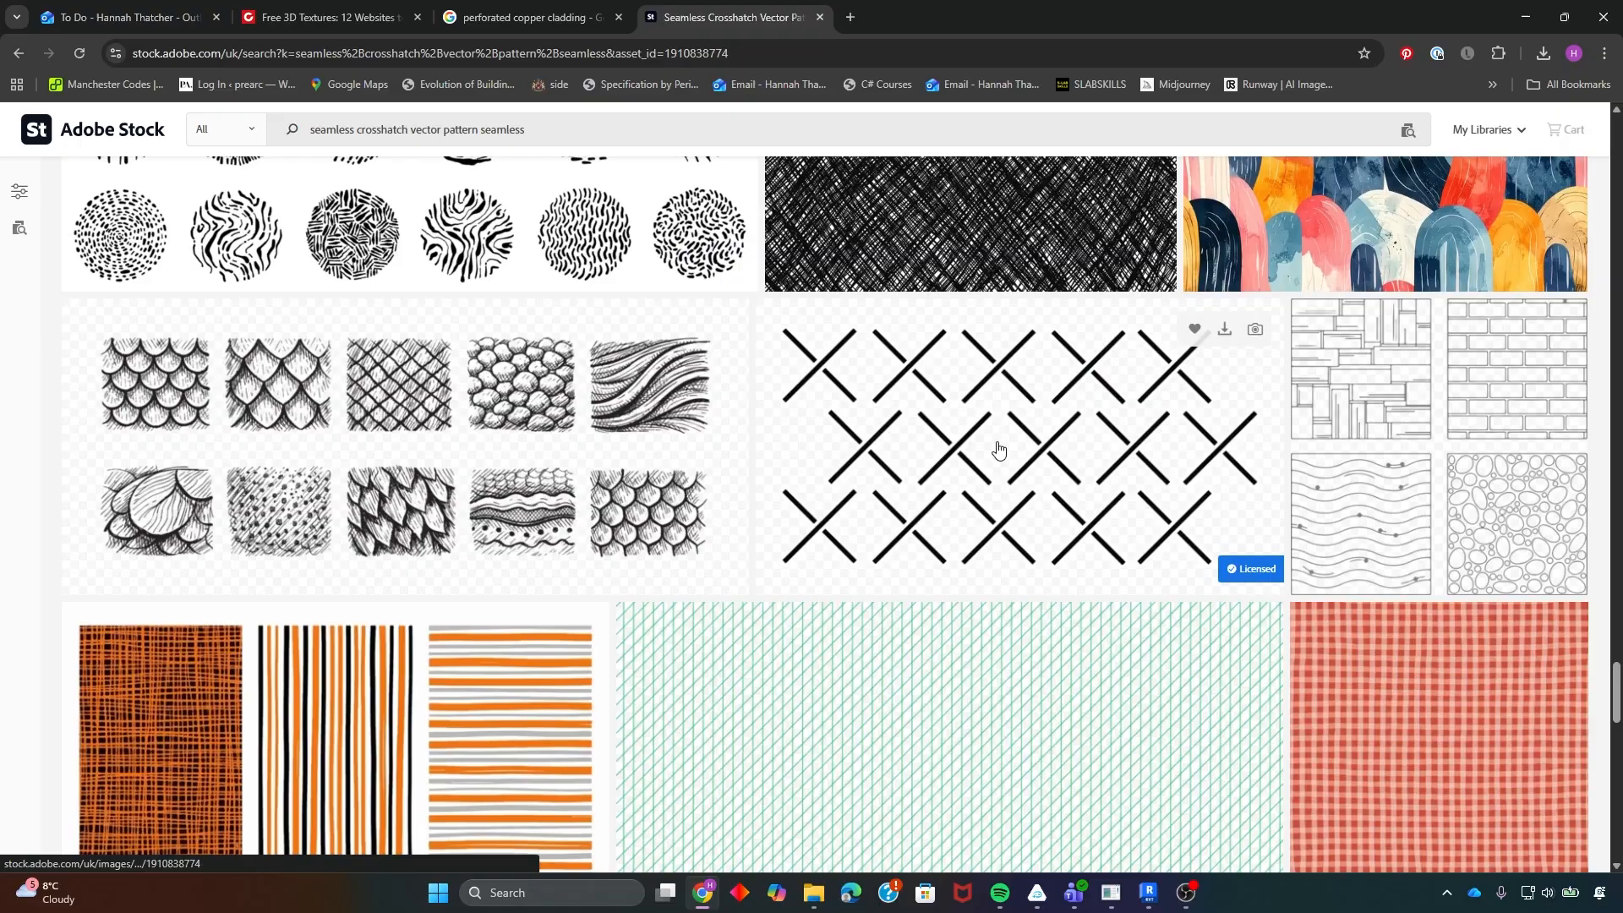
# - Re-download the licensed diagonal cross hatch pattern as a JPEG and show the file in its Downloads folder
pyautogui.click(999, 449)
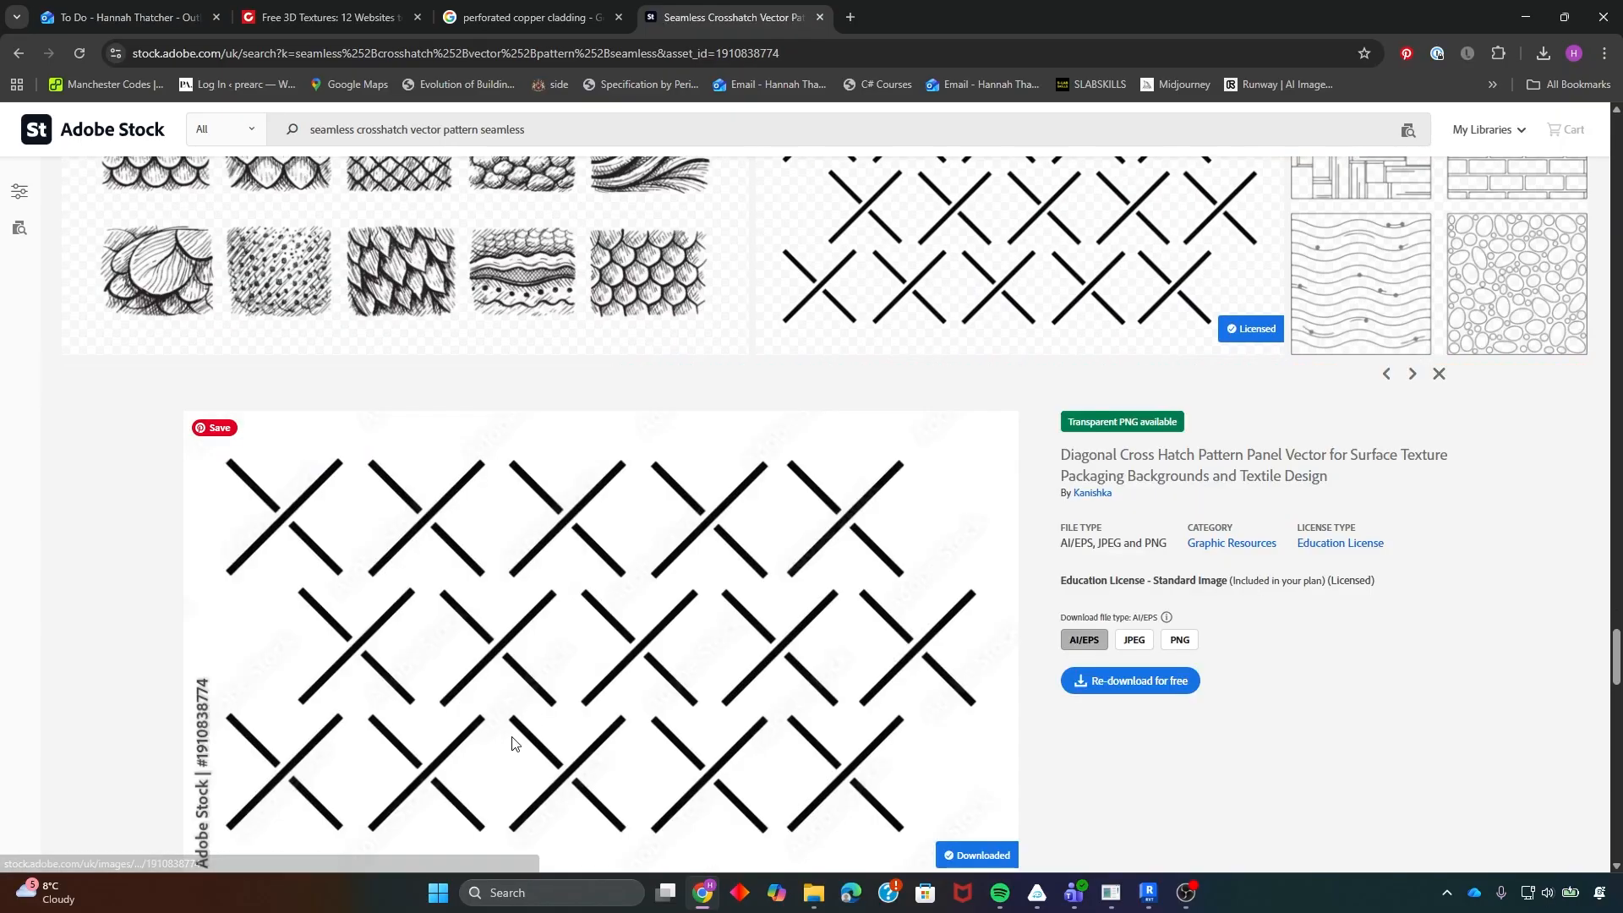
pyautogui.click(1140, 647)
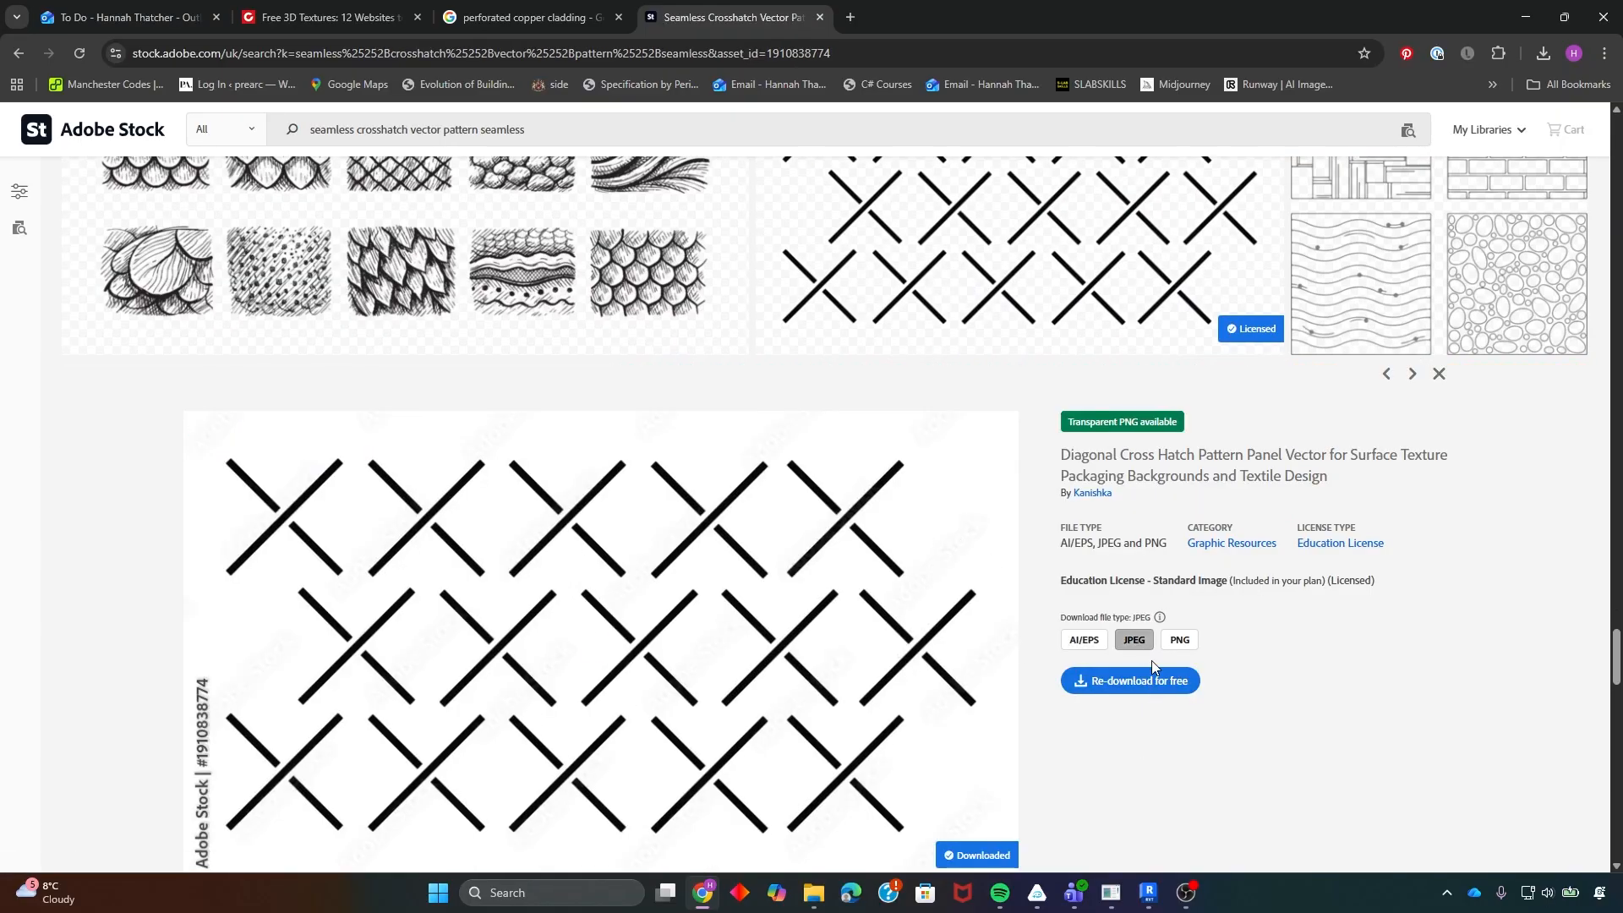
pyautogui.click(1130, 685)
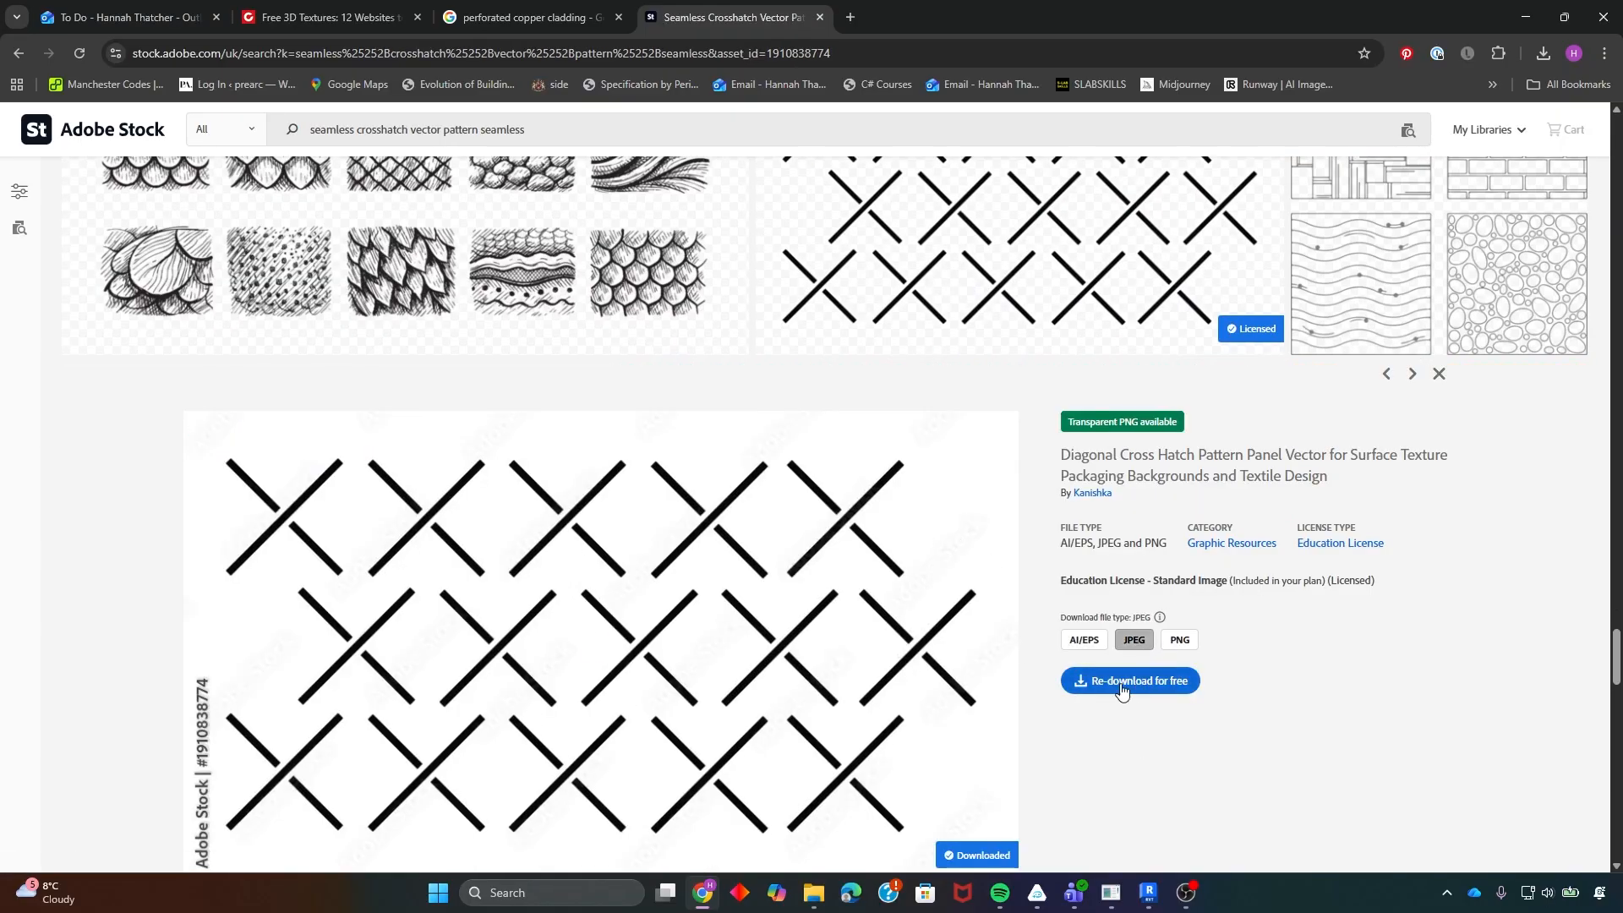
pyautogui.click(1545, 53)
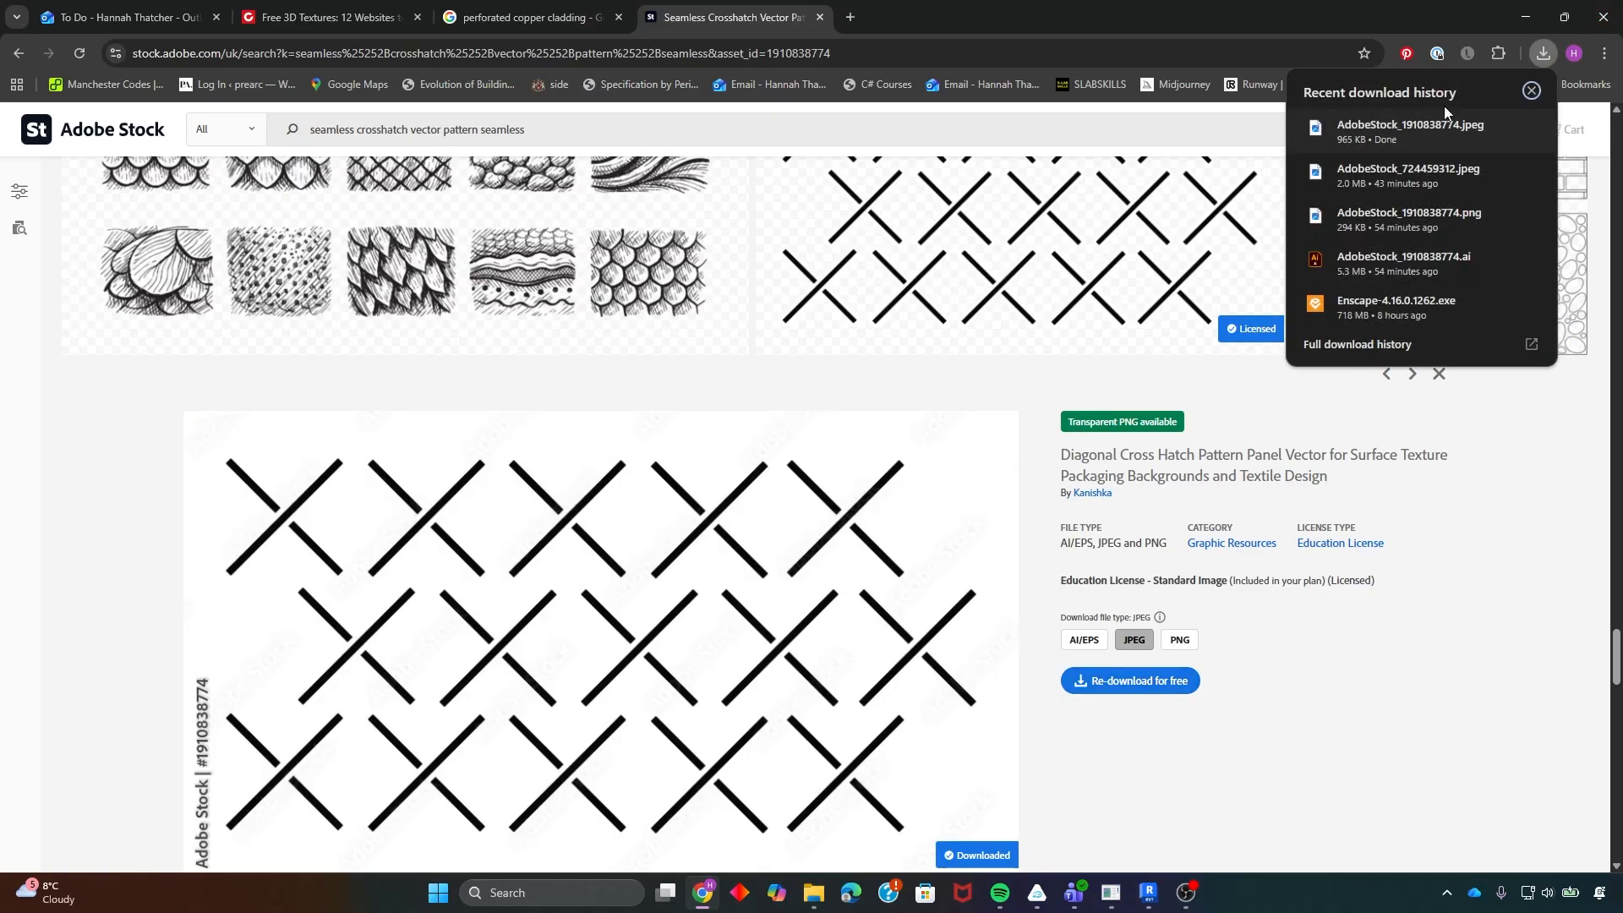
pyautogui.click(1501, 125)
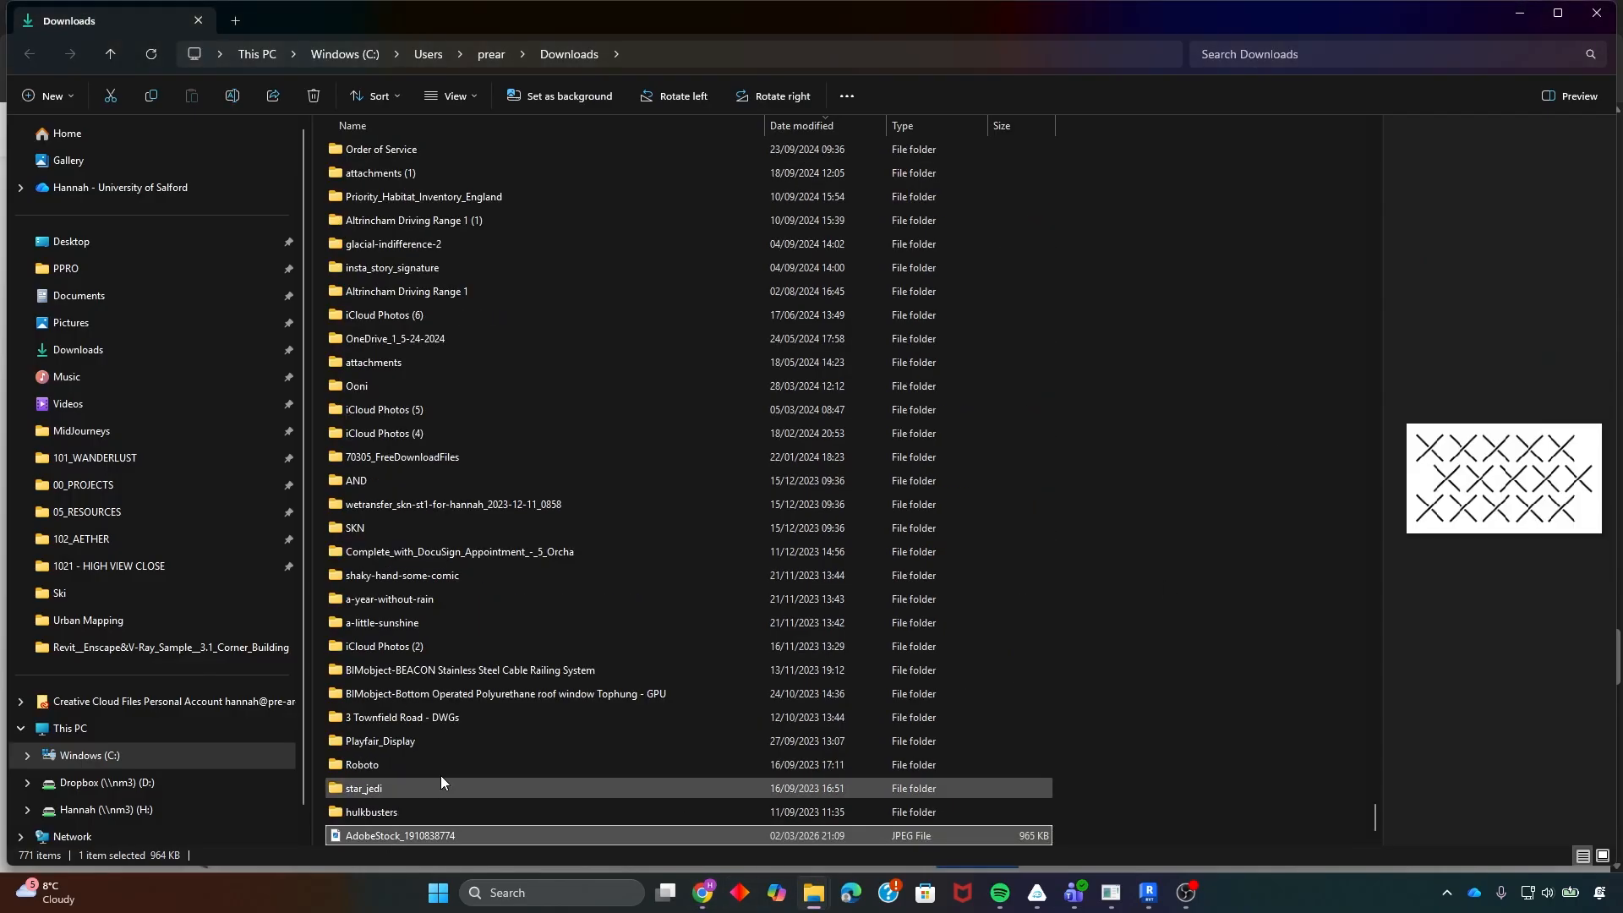
# - Launch Adobe Photoshop 2025 and open the recent file AdobeStock_1910838774.png
pyautogui.click(478, 893)
pyautogui.write('phot')
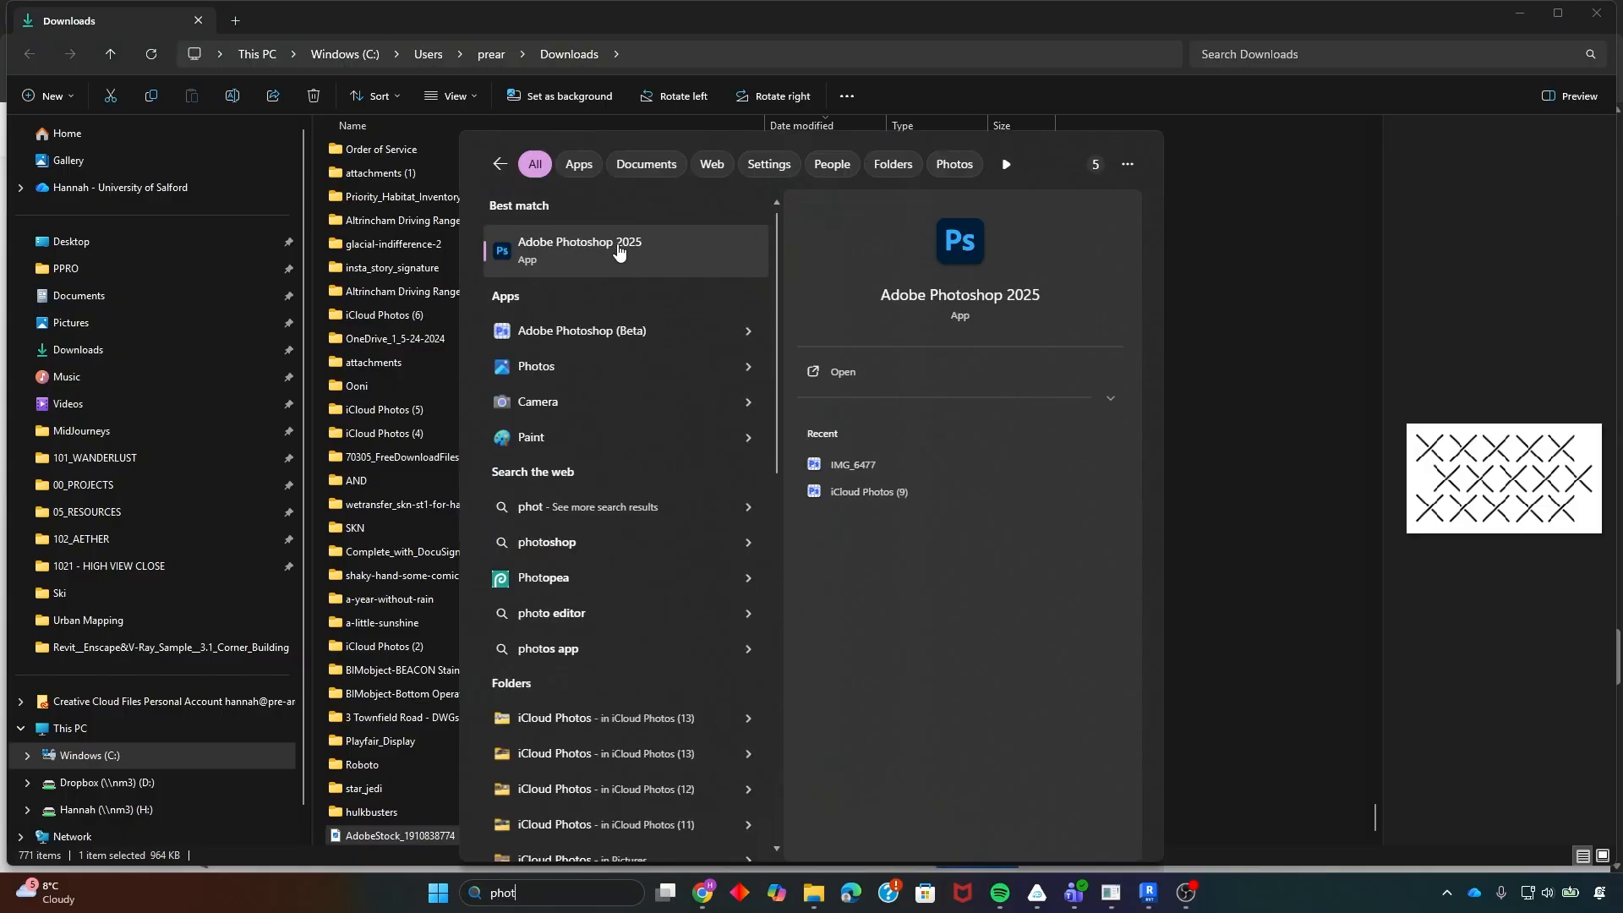
pyautogui.click(618, 252)
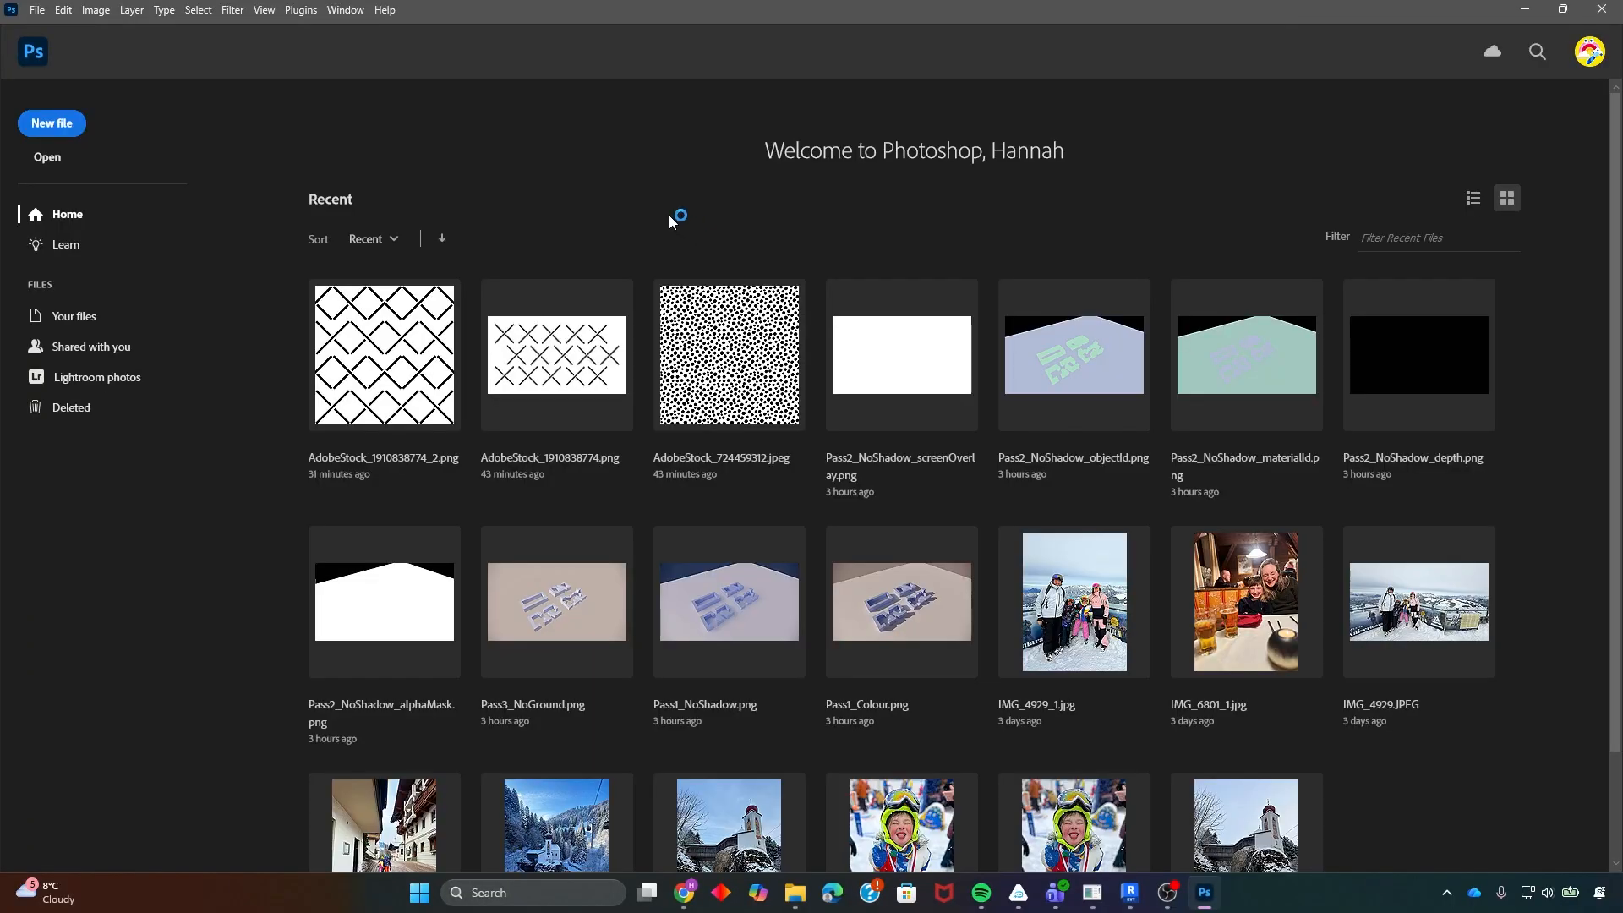
pyautogui.click(554, 311)
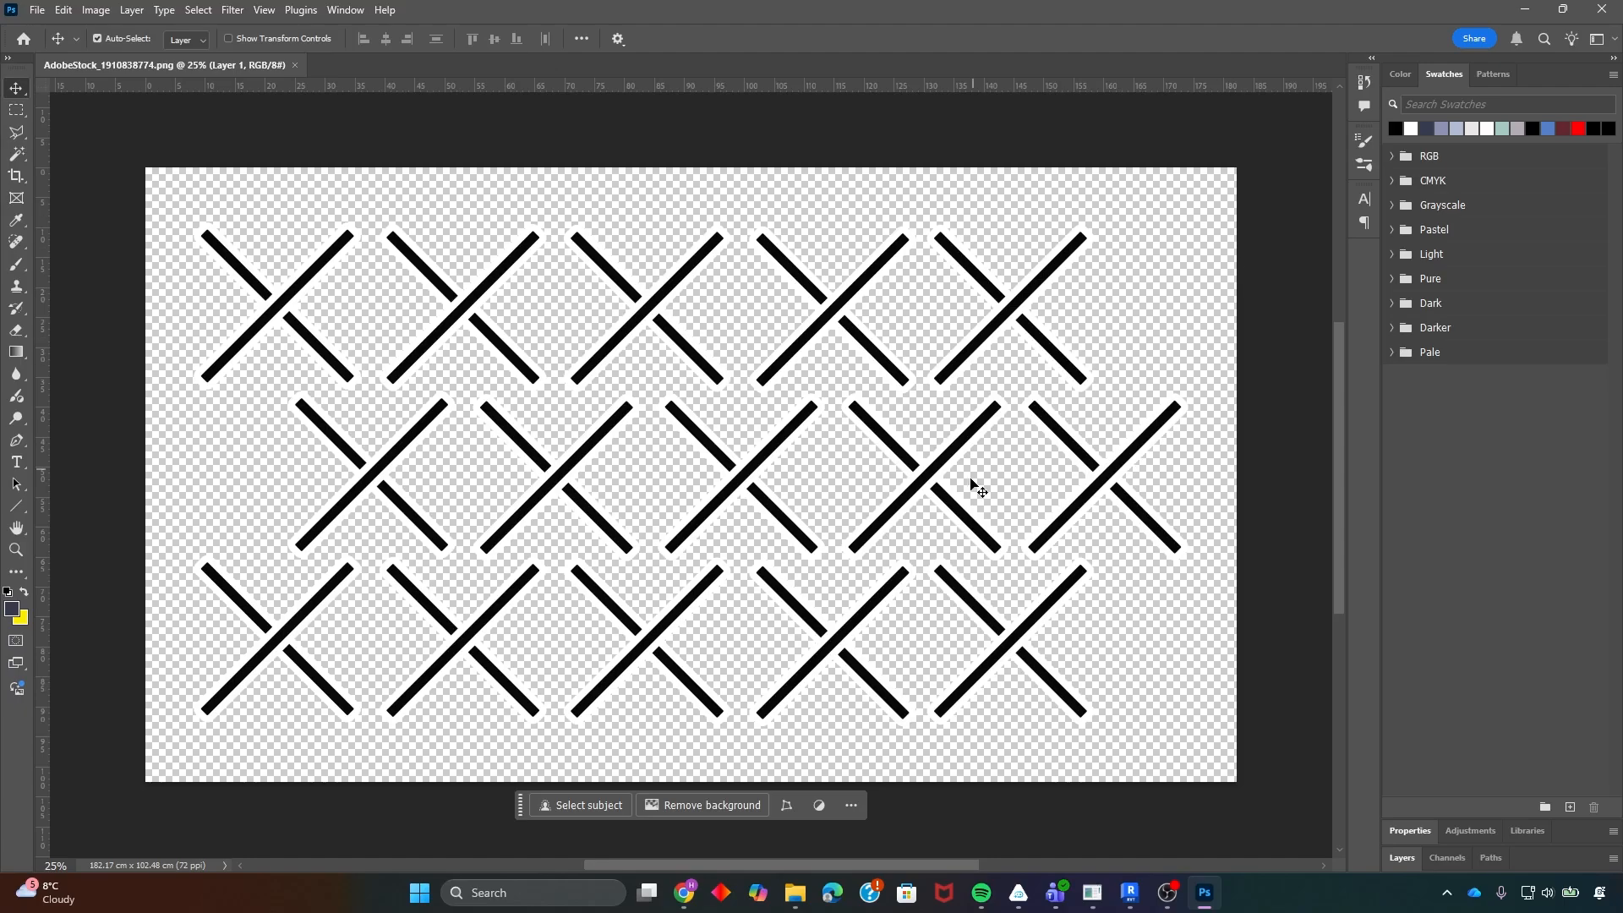
pyautogui.click(37, 10)
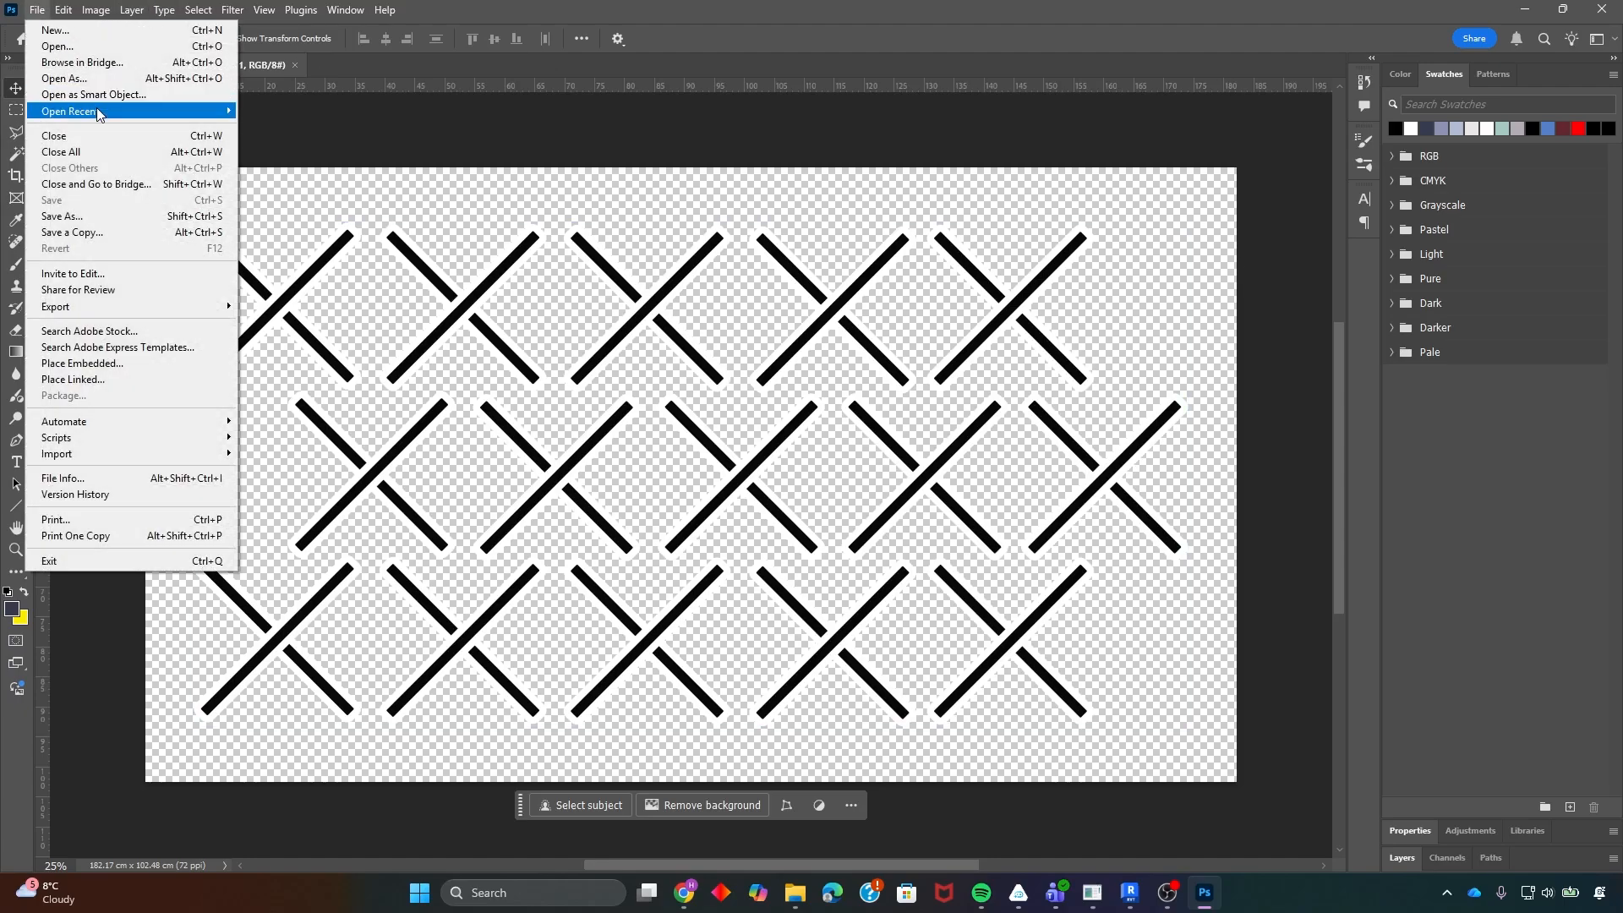
pyautogui.moveTo(98, 114)
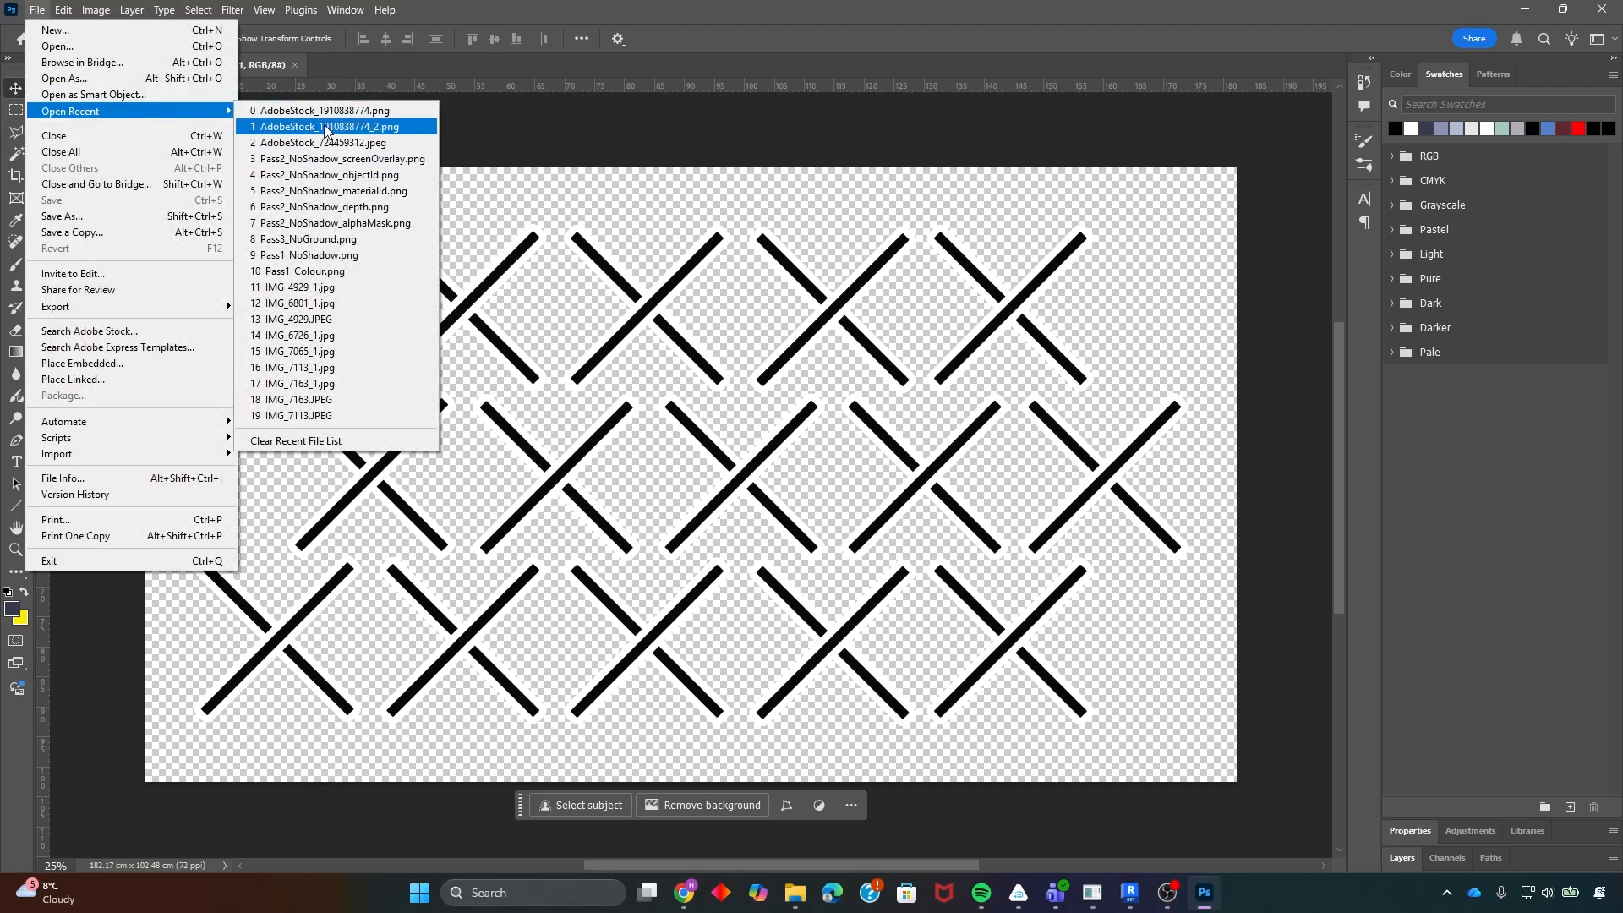
pyautogui.click(326, 127)
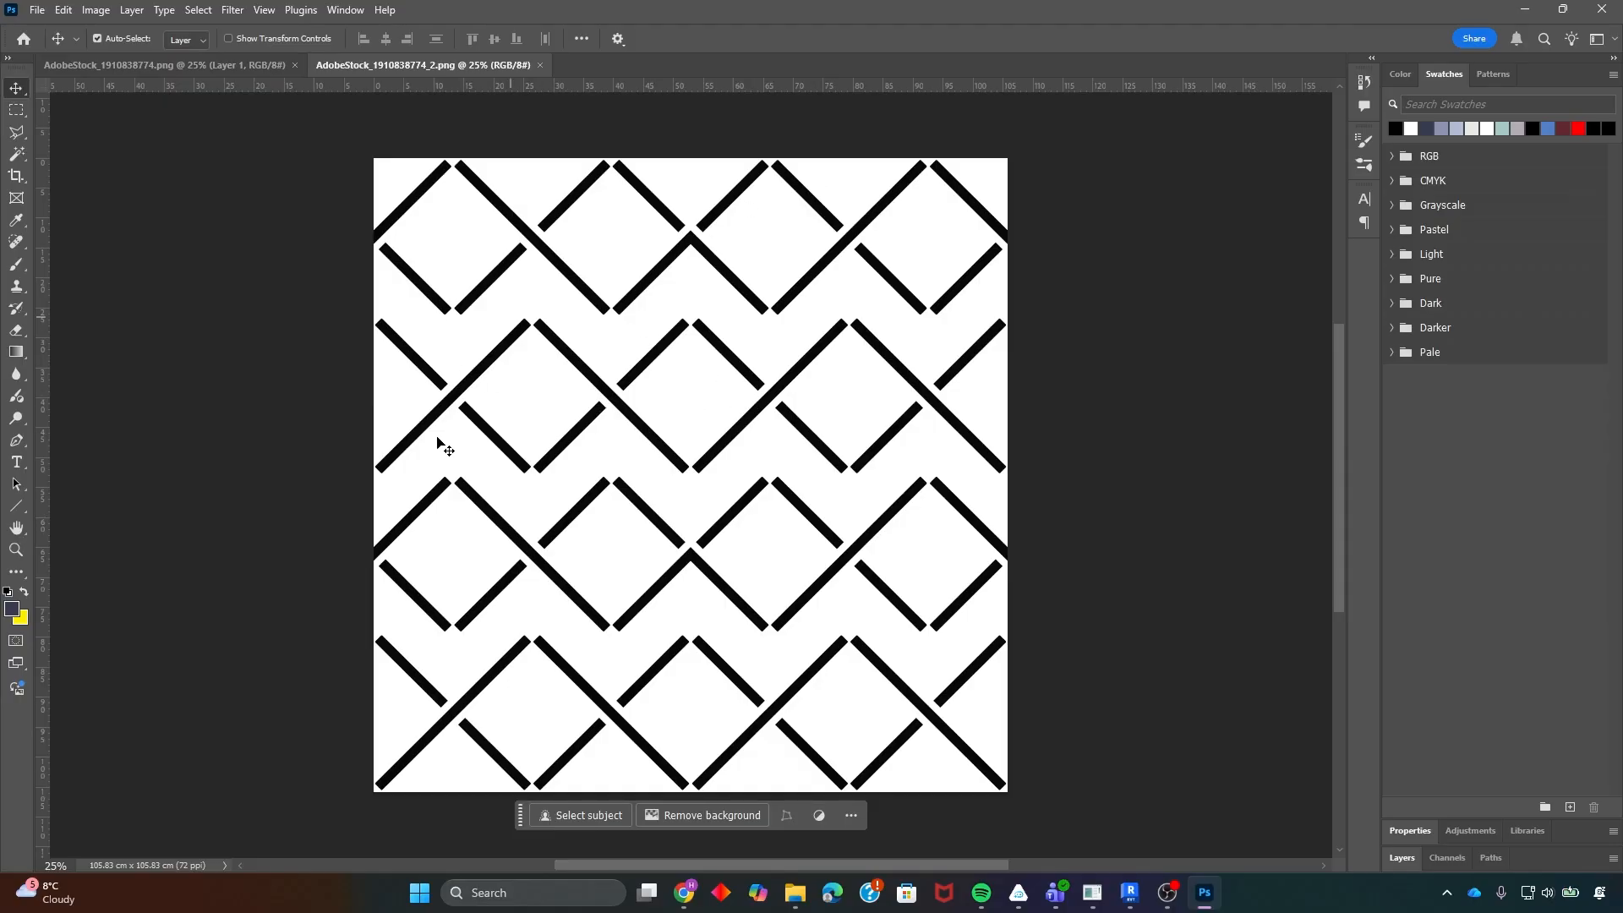
# - Show the layers and convert the locked Background into a regular layer named Layer 0
pyautogui.click(1446, 857)
pyautogui.click(1402, 581)
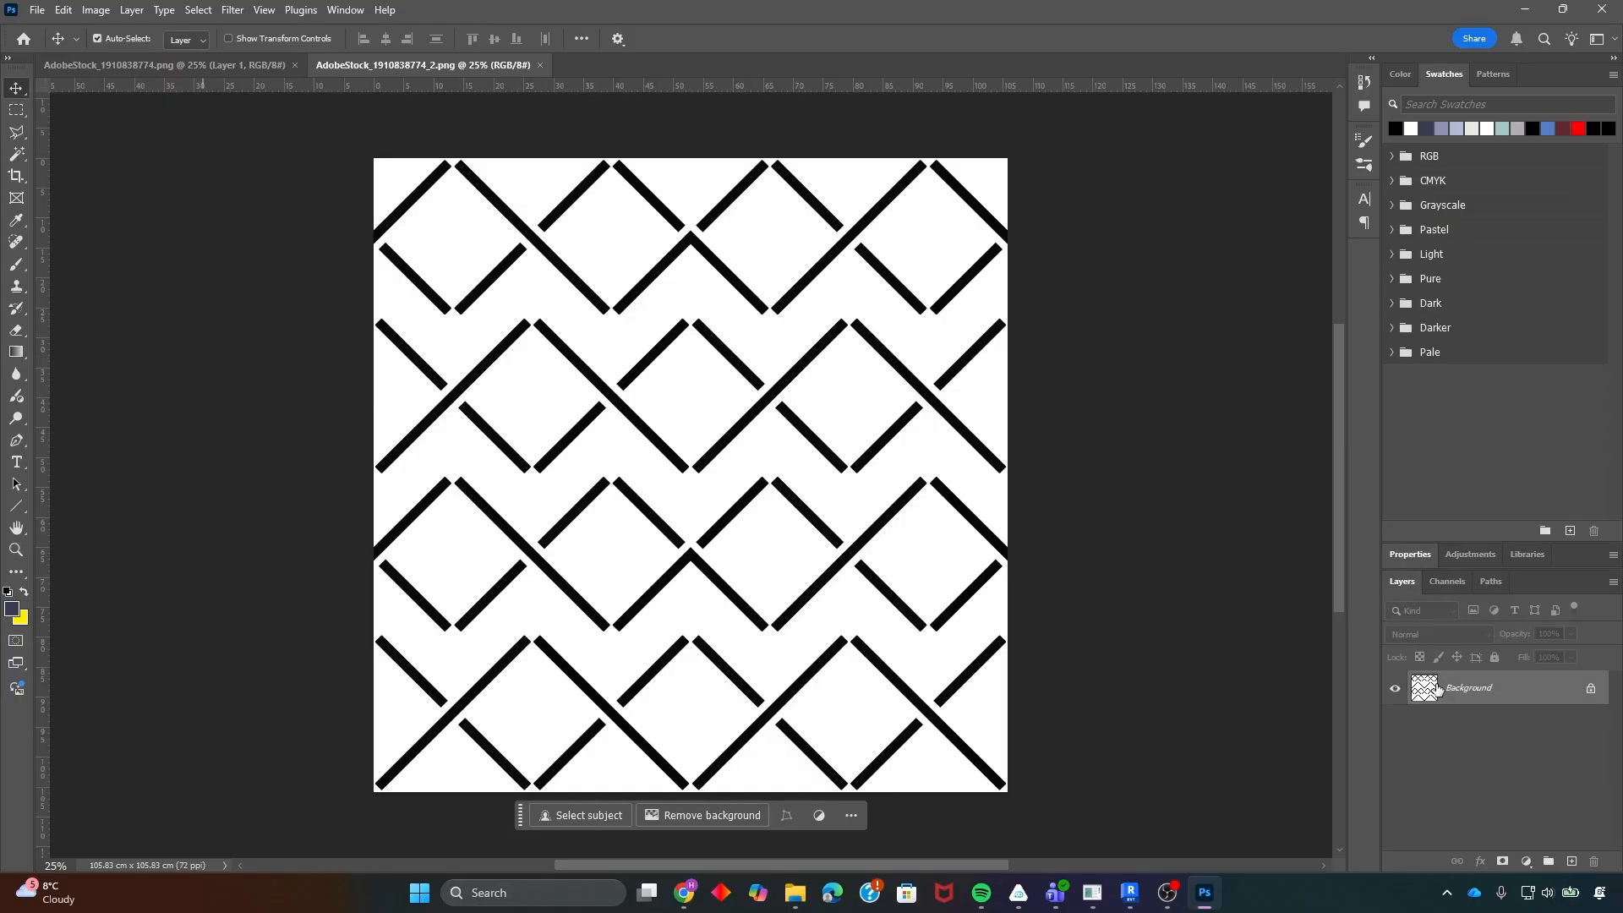
pyautogui.doubleClick(1437, 689)
pyautogui.click(948, 262)
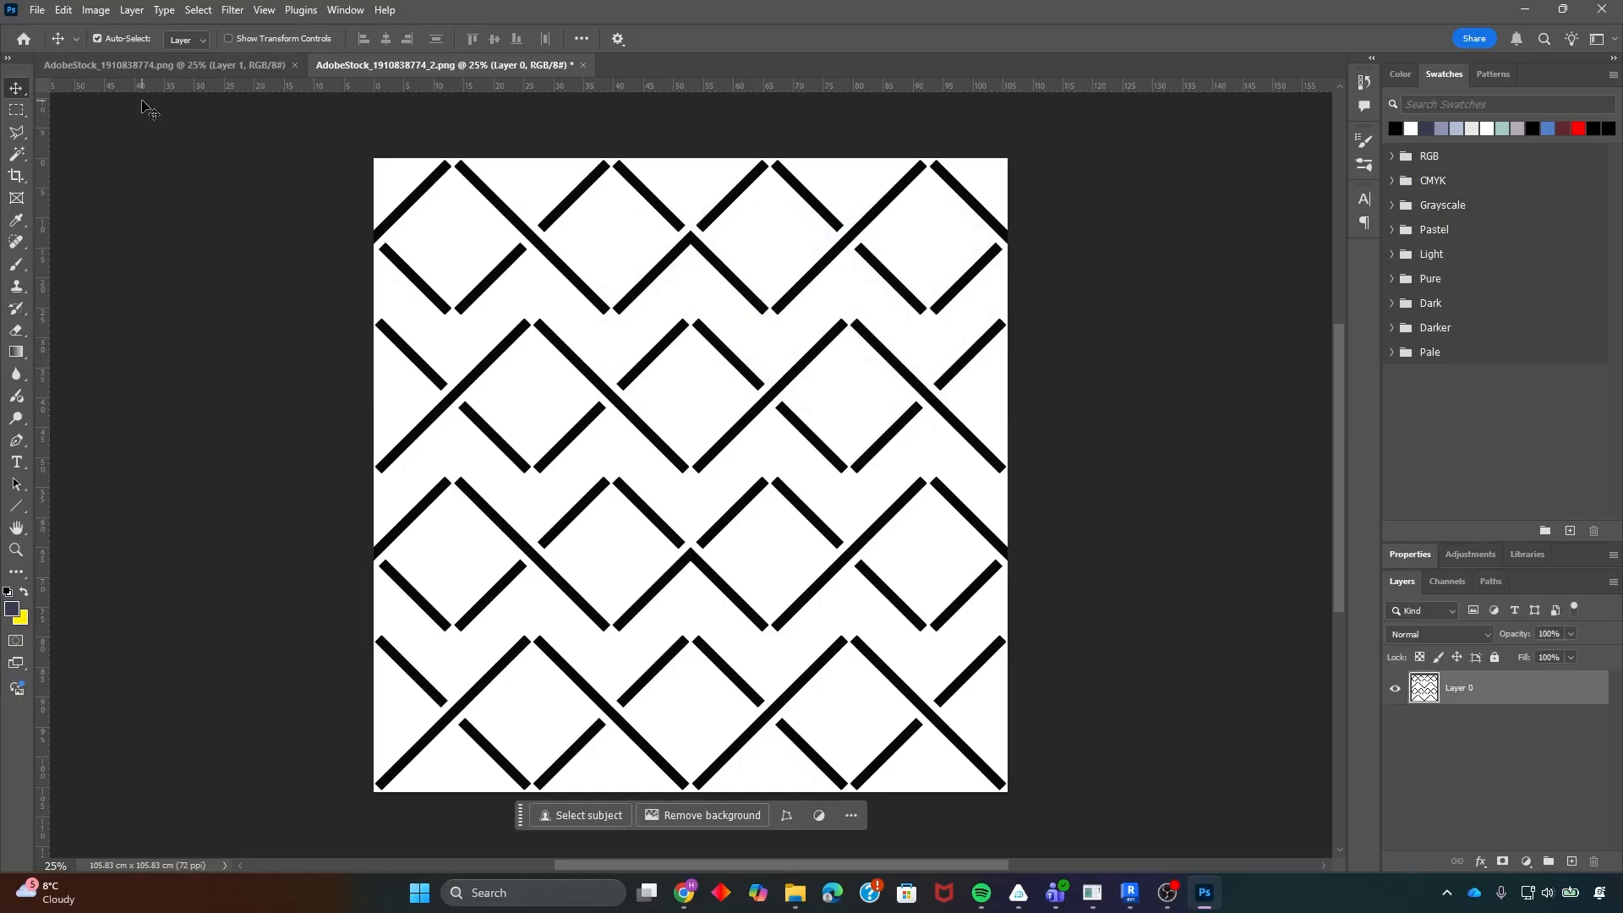
# - Enlarge the canvas to 200 percent in width and height, anchored at the pattern's lower-left corner
pyautogui.click(96, 10)
pyautogui.click(135, 161)
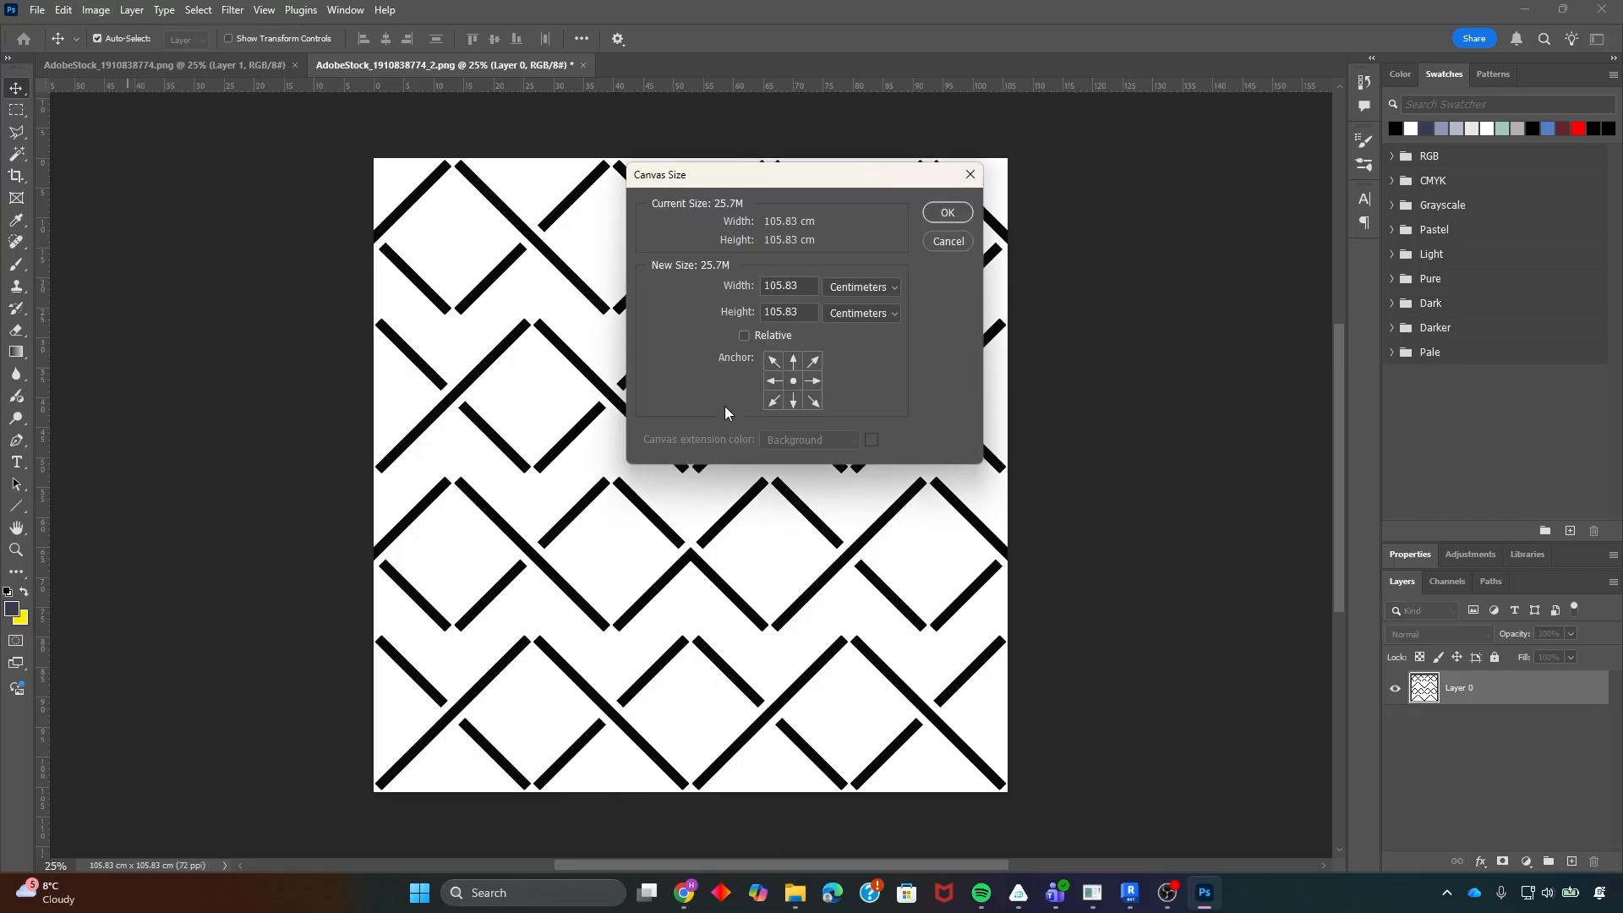
pyautogui.click(776, 405)
pyautogui.click(861, 288)
pyautogui.click(854, 293)
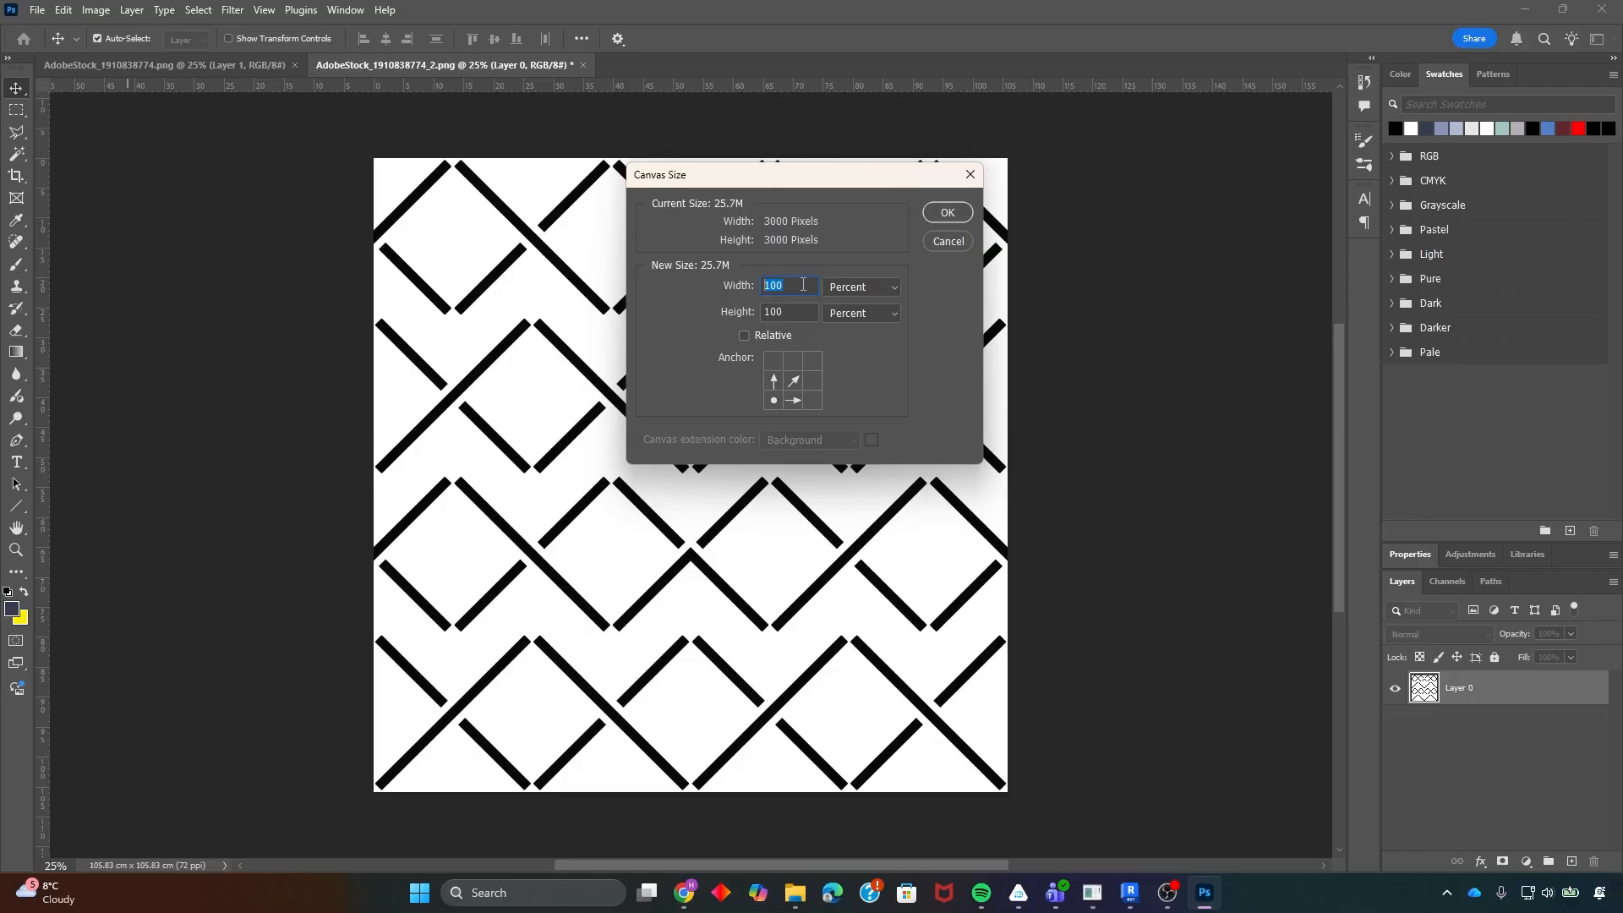
pyautogui.write('200')
pyautogui.press('Tab')
pyautogui.write('2000')
pyautogui.click(948, 213)
pyautogui.hotkey('ctrl', '-')
pyautogui.hotkey('ctrl', '-')
pyautogui.hotkey('ctrl', '-')
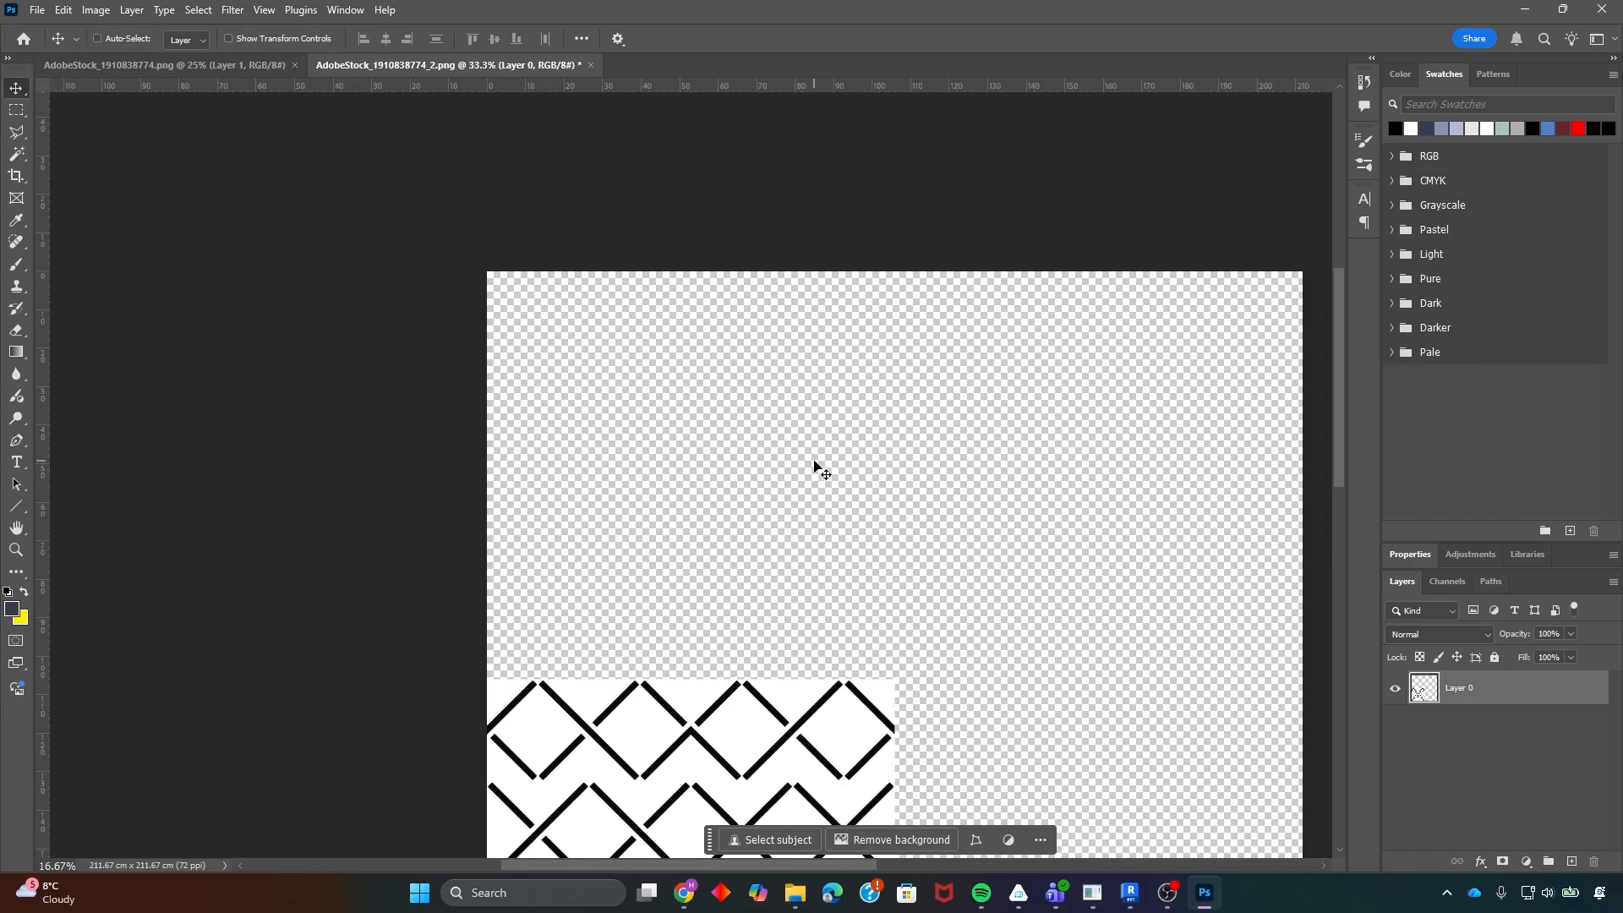
# - Duplicate the pattern layer and move the copy beside the original to fill the canvas's lower-right quarter
pyautogui.moveTo(1427, 689); pyautogui.dragTo(1572, 863)
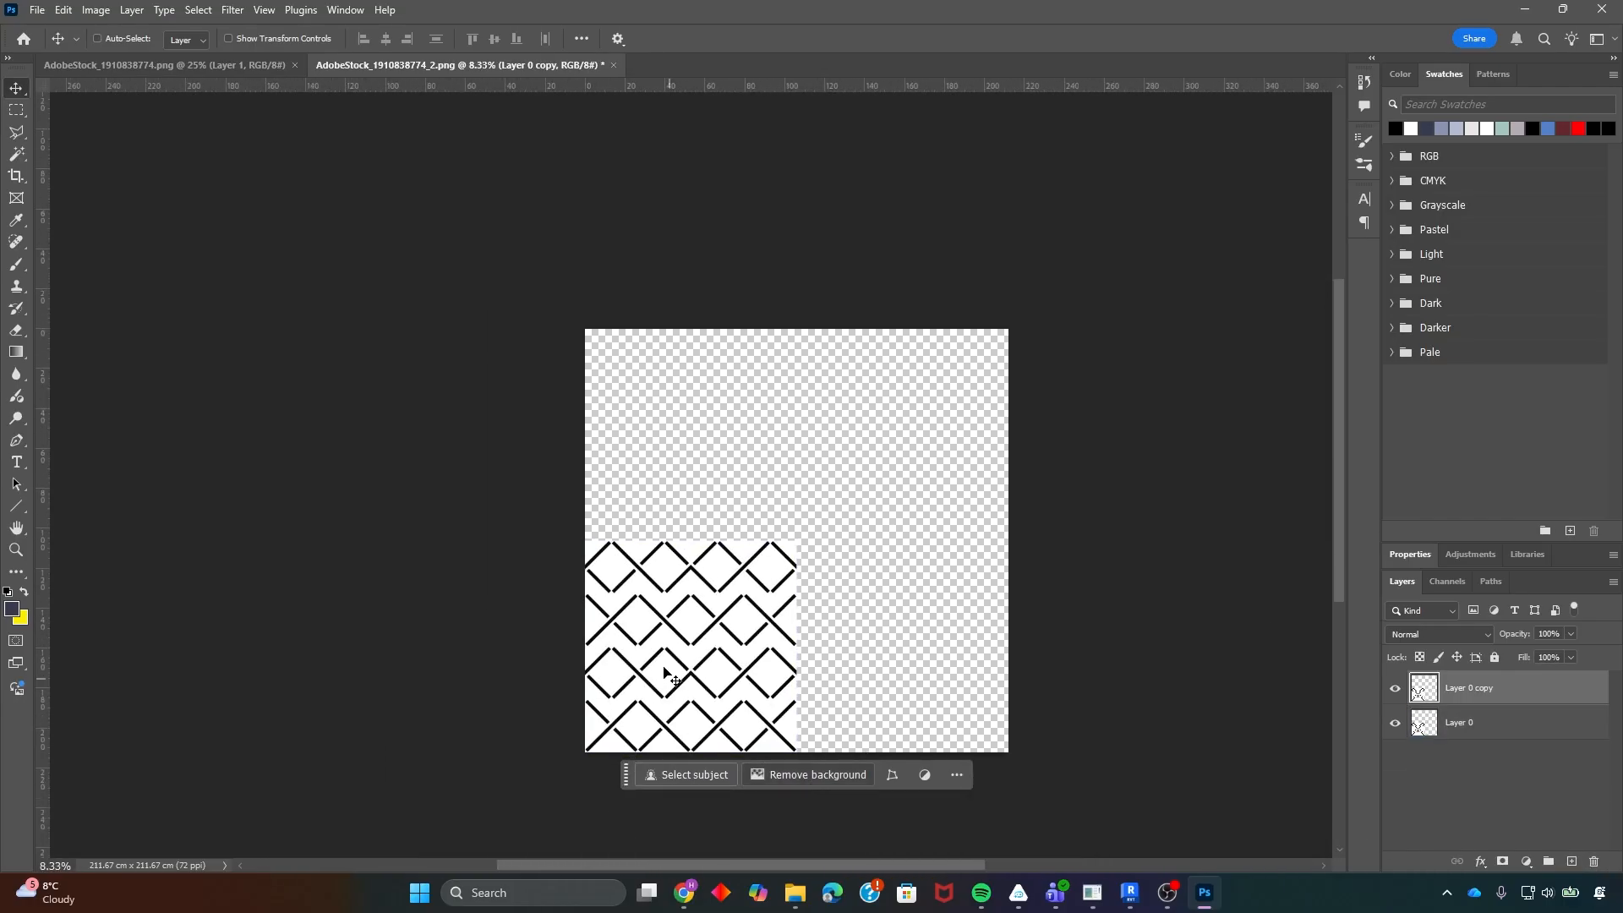
pyautogui.hotkey('ctrl', 't')
pyautogui.moveTo(683, 659); pyautogui.dragTo(901, 659)
pyautogui.press('Return')
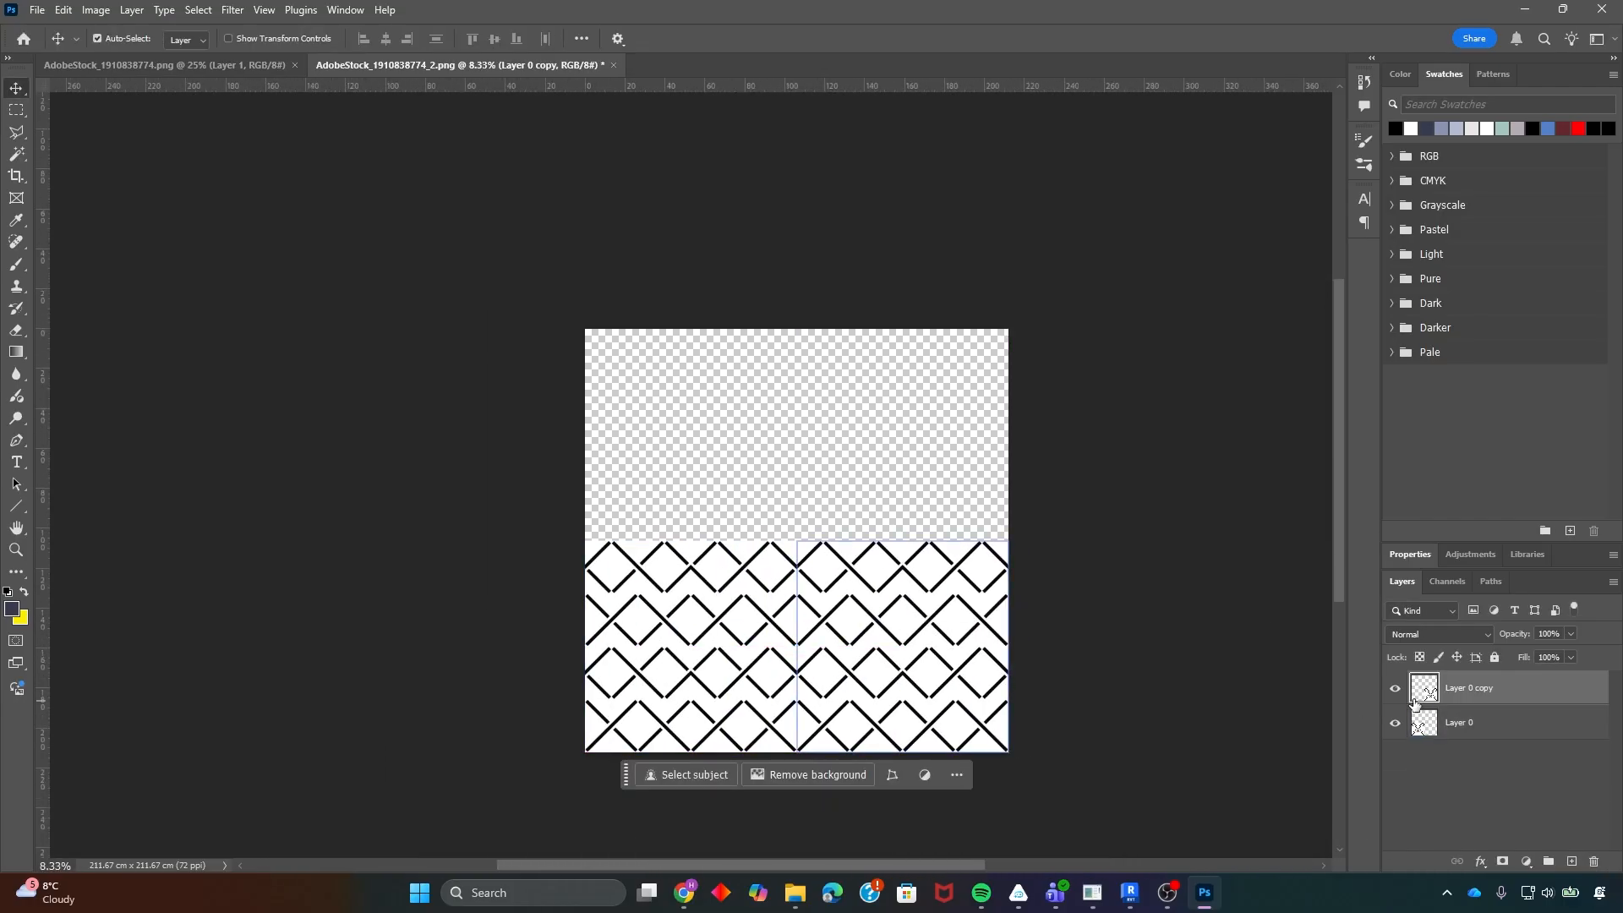
# - Duplicate both pattern layers and move the copies up to fill the upper half of the canvas
pyautogui.moveTo(1437, 689); pyautogui.dragTo(1572, 862)
pyautogui.hotkey('ctrl', 't')
pyautogui.moveTo(882, 698); pyautogui.dragTo(882, 486)
pyautogui.press('Return')
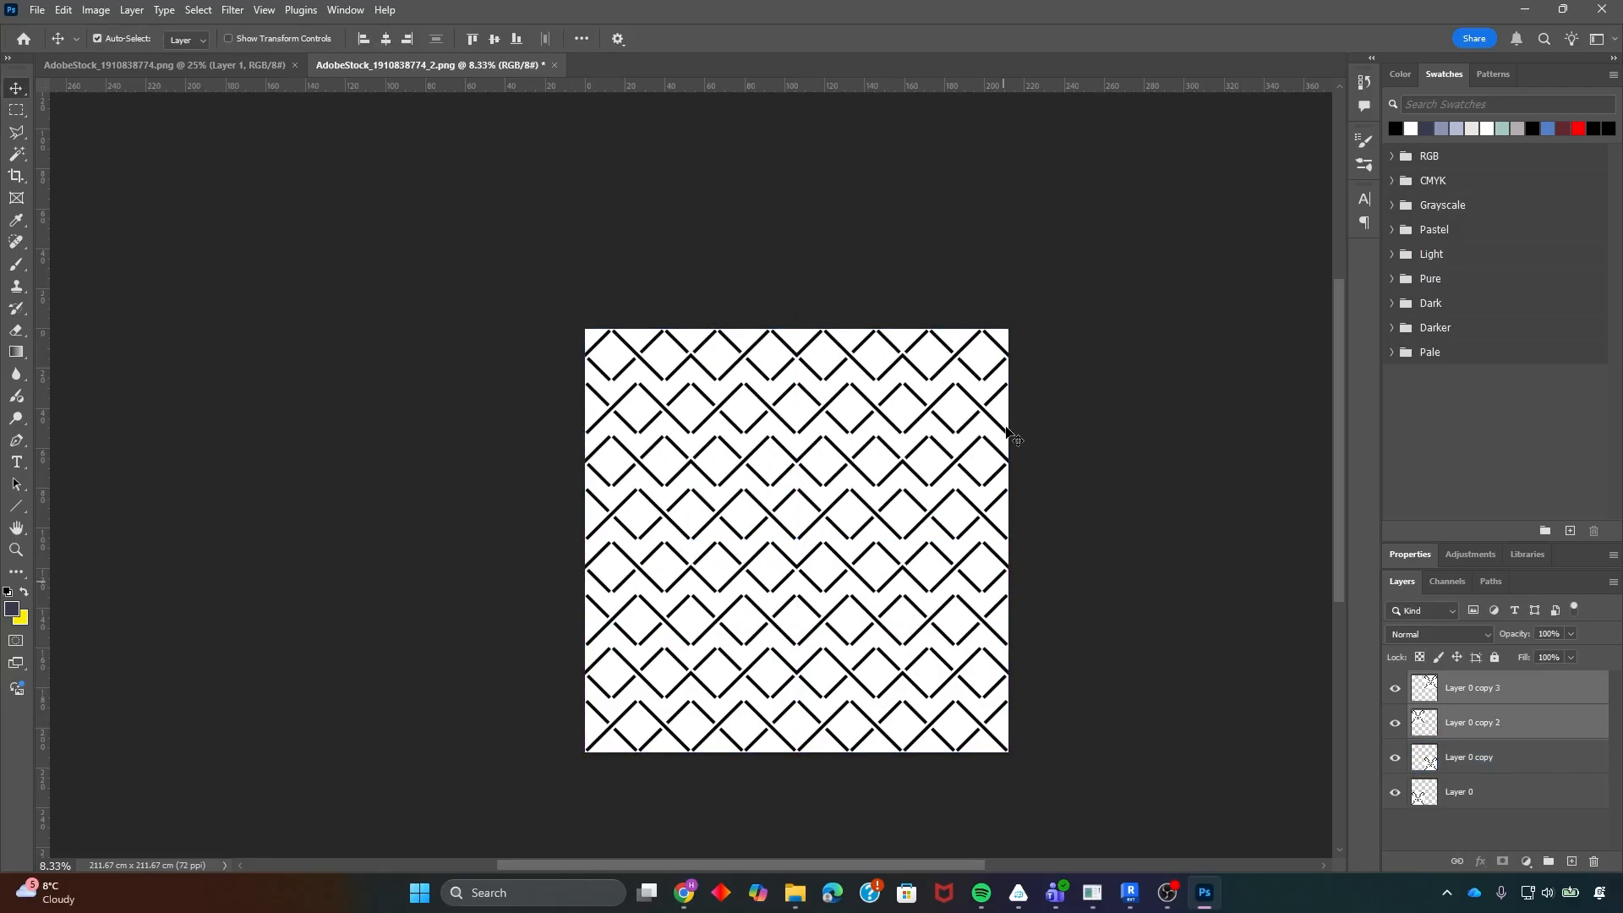
# - Enlarge the AdobeStock_1910838774.png canvas to 200 percent in width and height, anchored at the lower-left corner
pyautogui.click(165, 65)
pyautogui.click(96, 11)
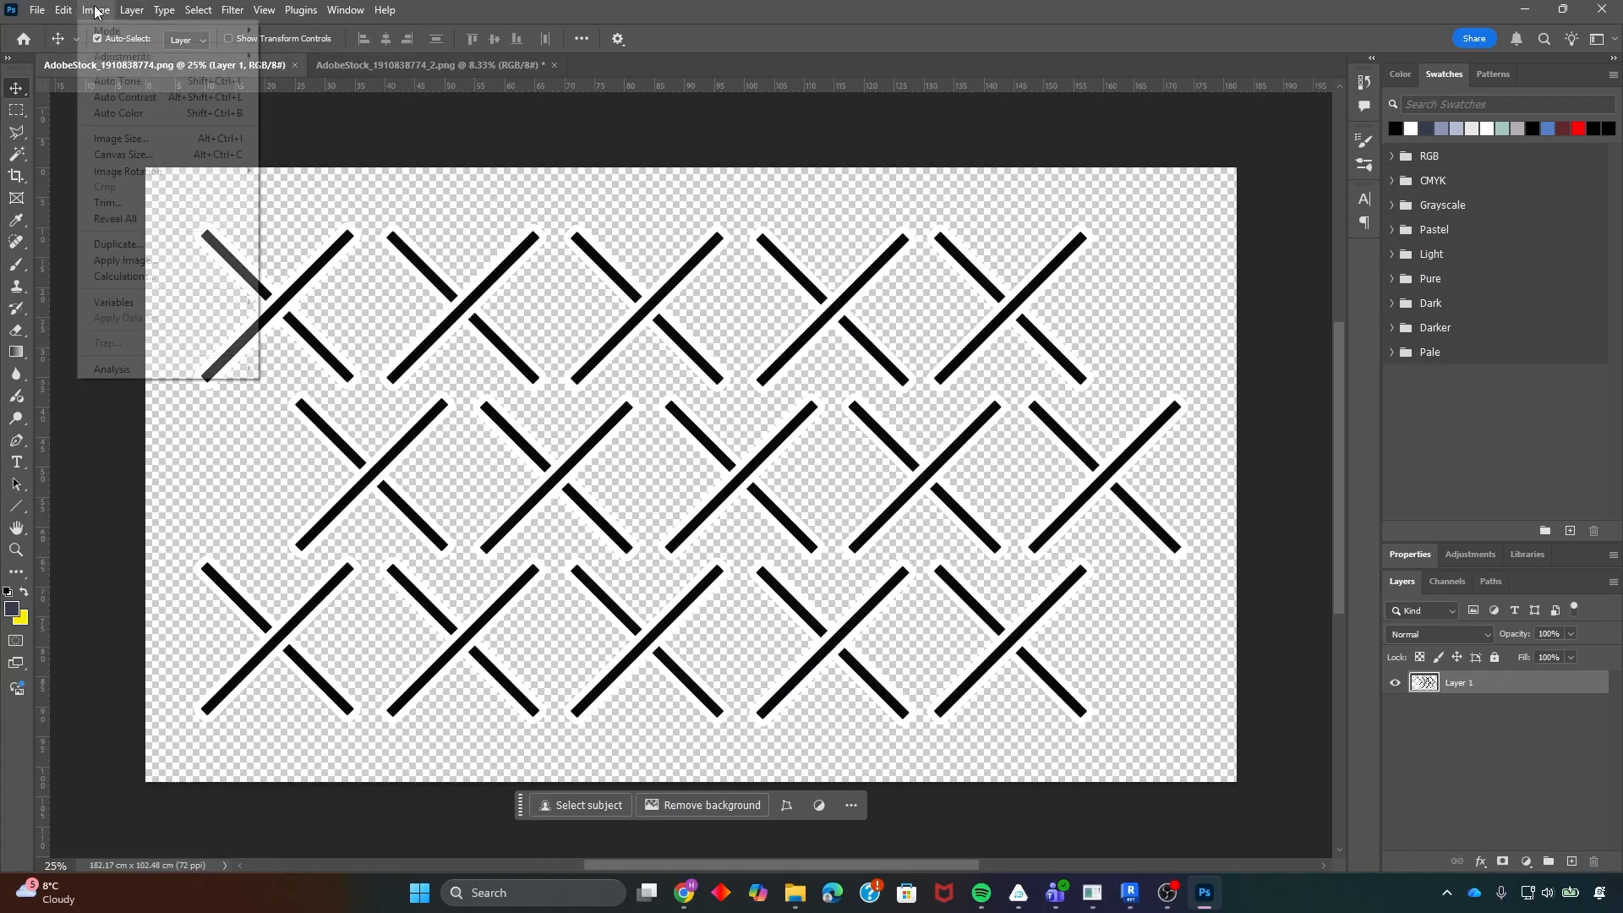
pyautogui.click(127, 155)
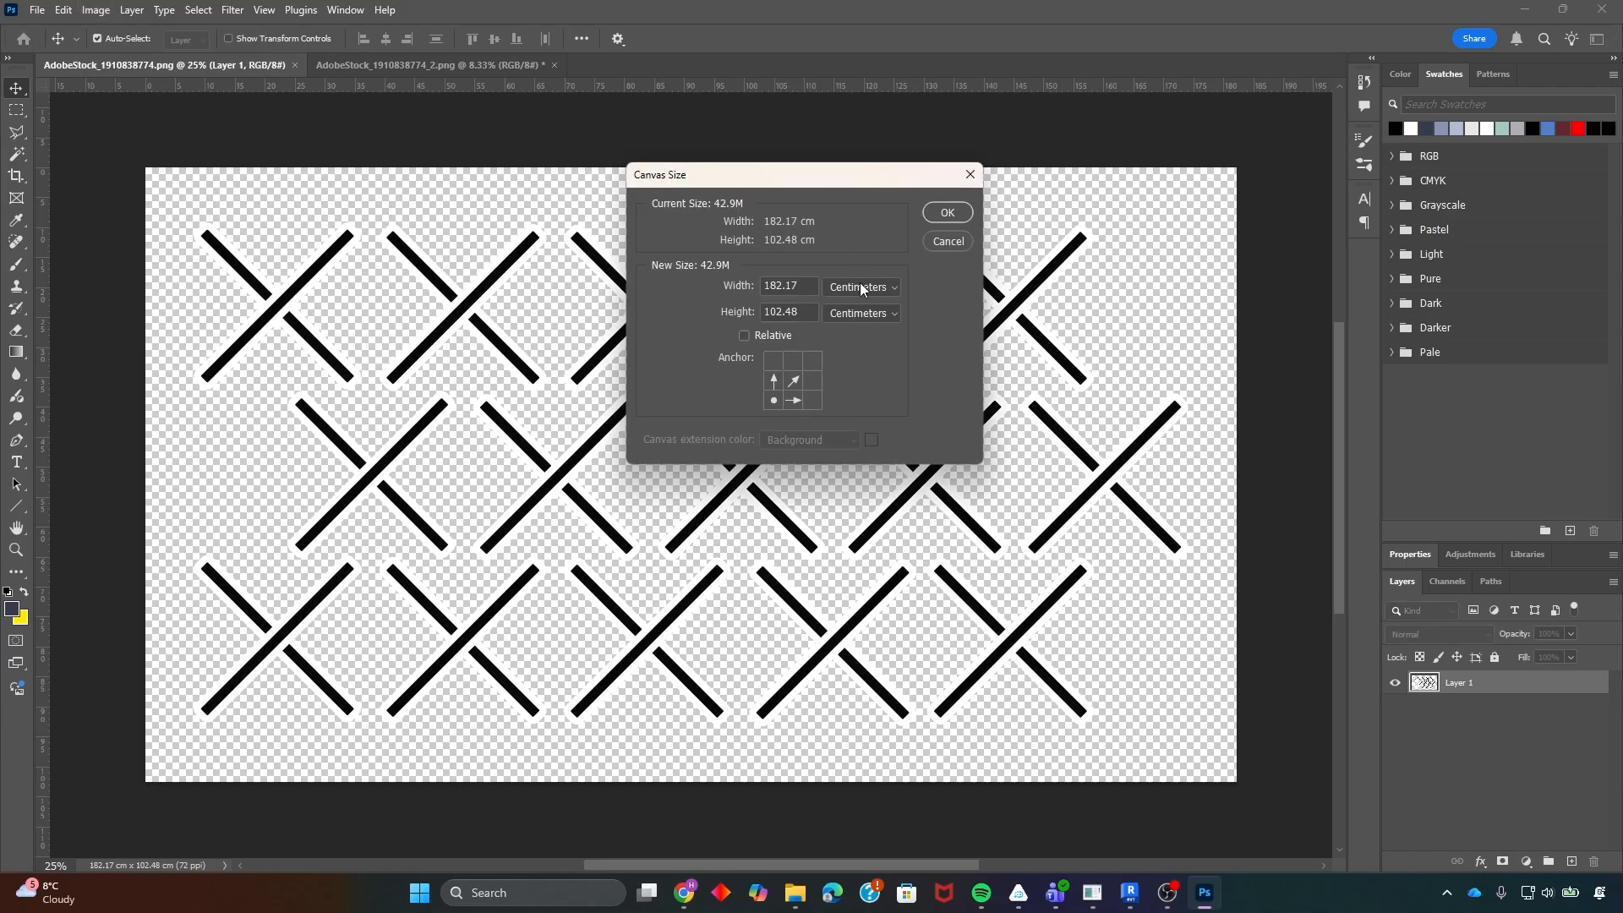
pyautogui.click(860, 285)
pyautogui.click(845, 301)
pyautogui.moveTo(785, 287); pyautogui.dragTo(729, 325)
pyautogui.write('200200')
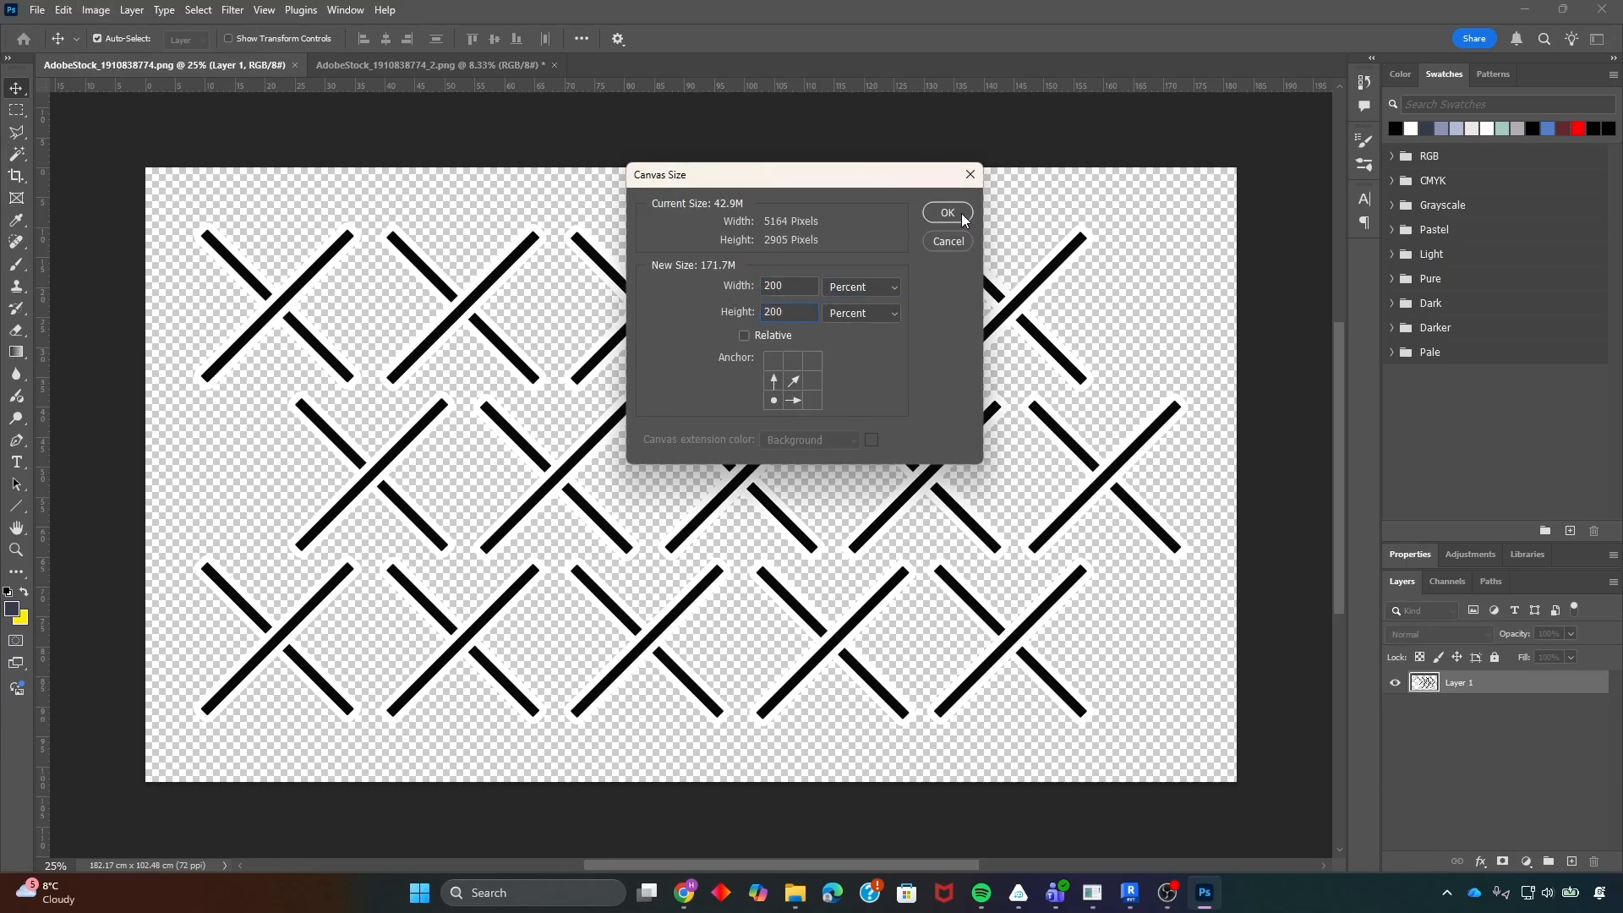
pyautogui.click(948, 213)
# - Duplicate the transparent cross-hatch layer and move the copy beside the original into the canvas's lower-right quarter
pyautogui.hotkey('ctrl', '-')
pyautogui.hotkey('ctrl', '-')
pyautogui.hotkey('ctrl', '-')
pyautogui.hotkey('ctrl', 't')
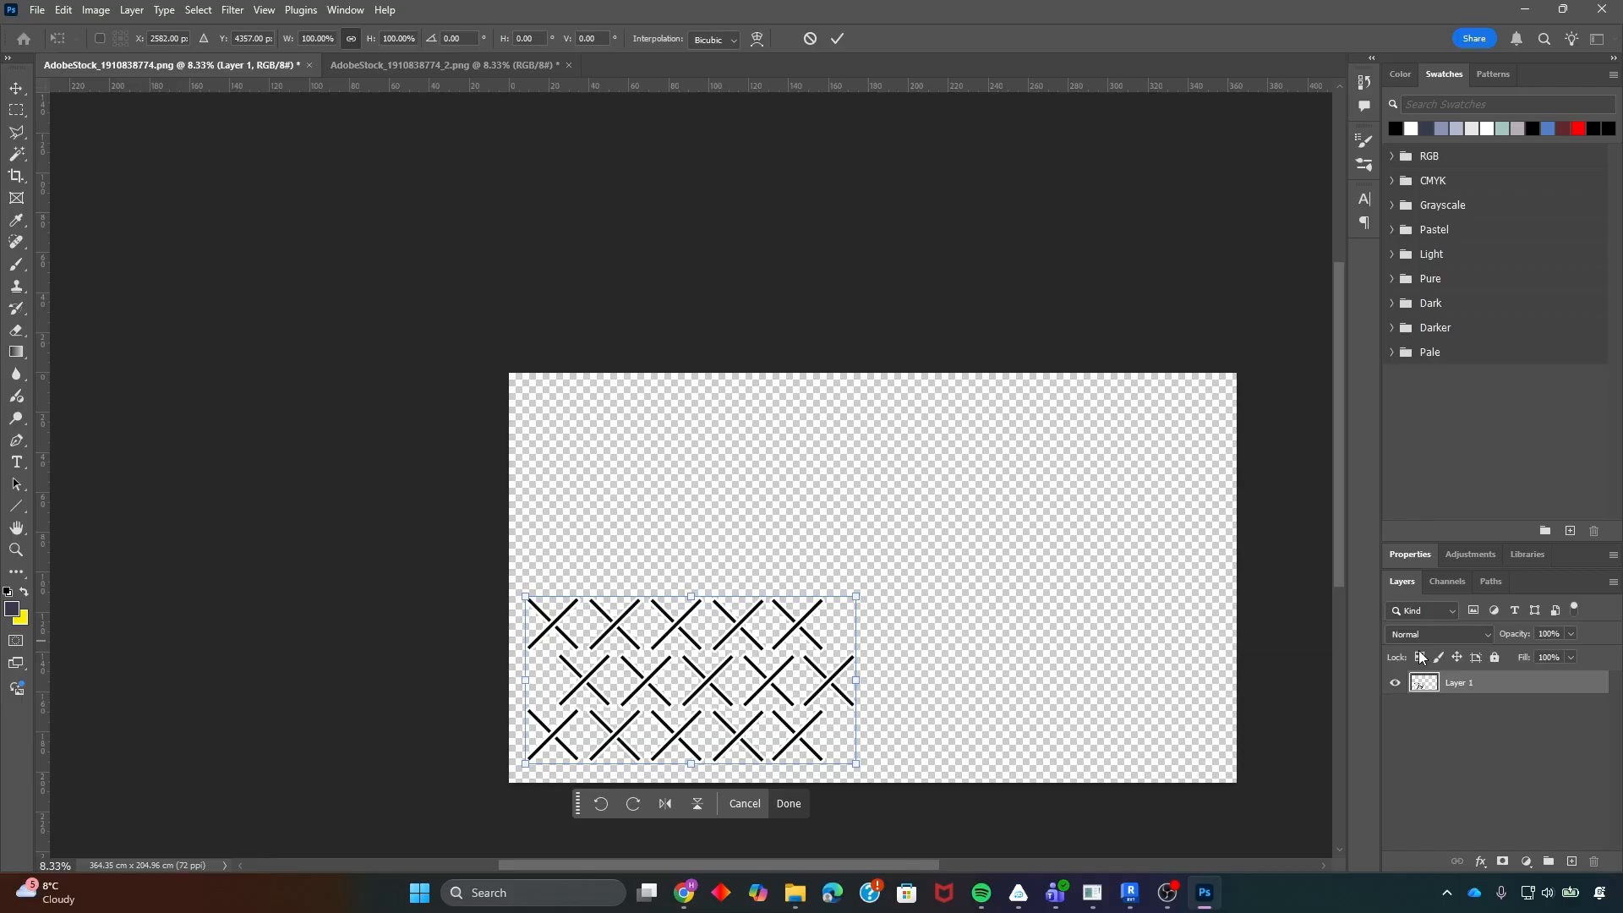
pyautogui.press('Return')
pyautogui.hotkey('ctrl', 'j')
pyautogui.hotkey('ctrl', 't')
pyautogui.moveTo(694, 679); pyautogui.dragTo(1040, 679)
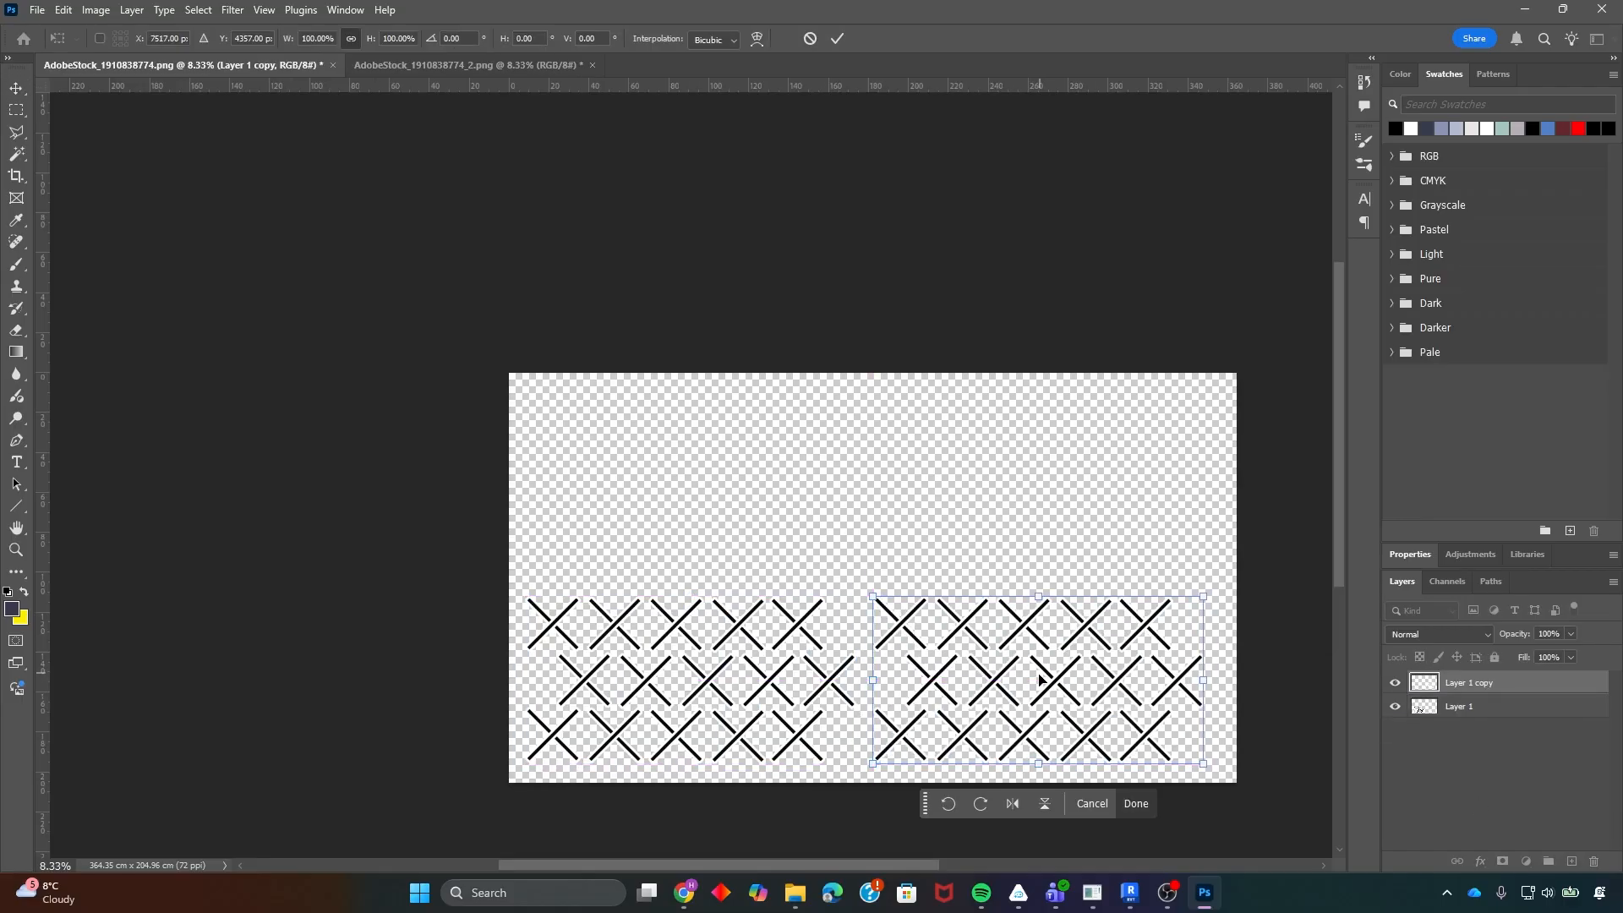
pyautogui.press('Return')
# - Duplicate both cross-hatch layers and move the copies up directly above the originals
pyautogui.keyDown('shift'); pyautogui.click(1446, 703); pyautogui.keyUp('shift')
pyautogui.moveTo(1442, 702); pyautogui.dragTo(1571, 860)
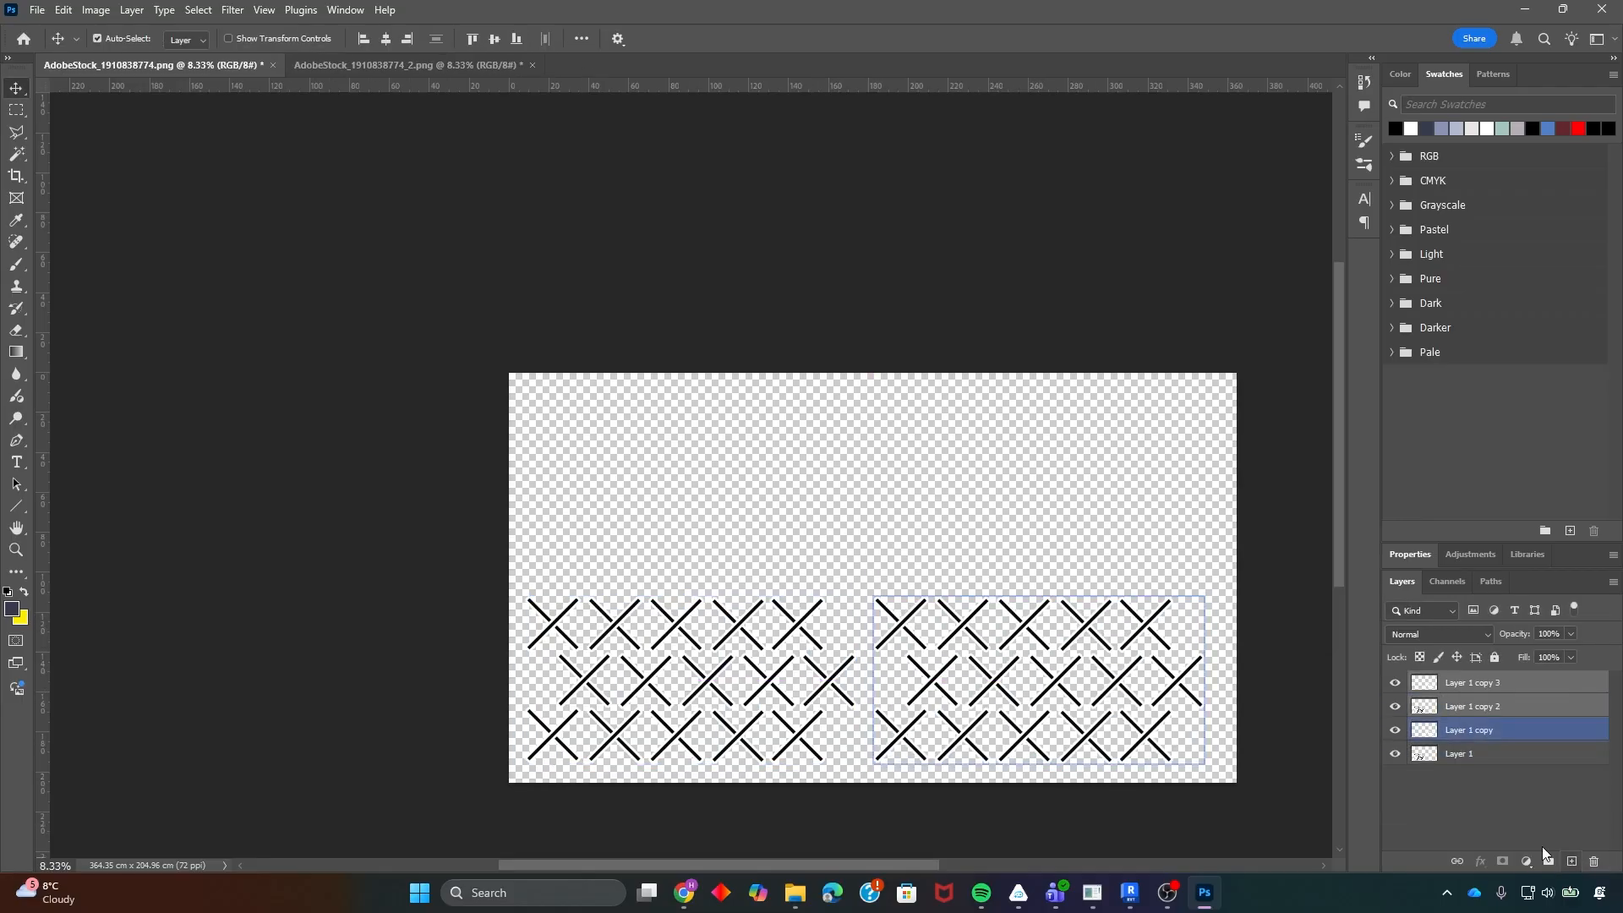
pyautogui.moveTo(981, 680); pyautogui.dragTo(972, 516)
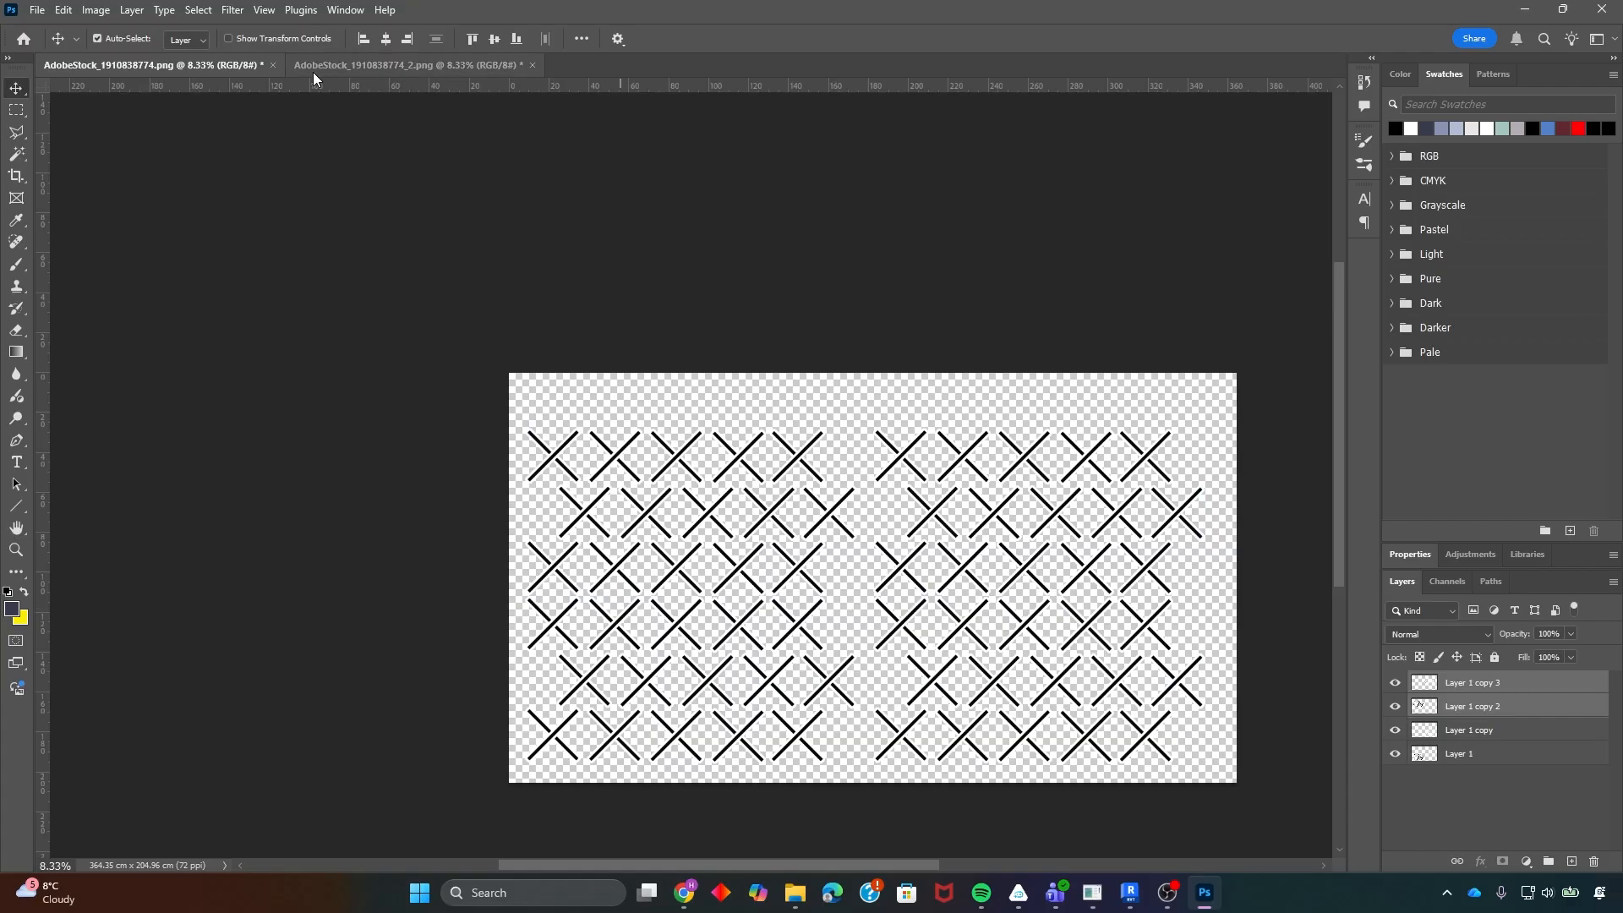
pyautogui.click(272, 65)
pyautogui.click(807, 333)
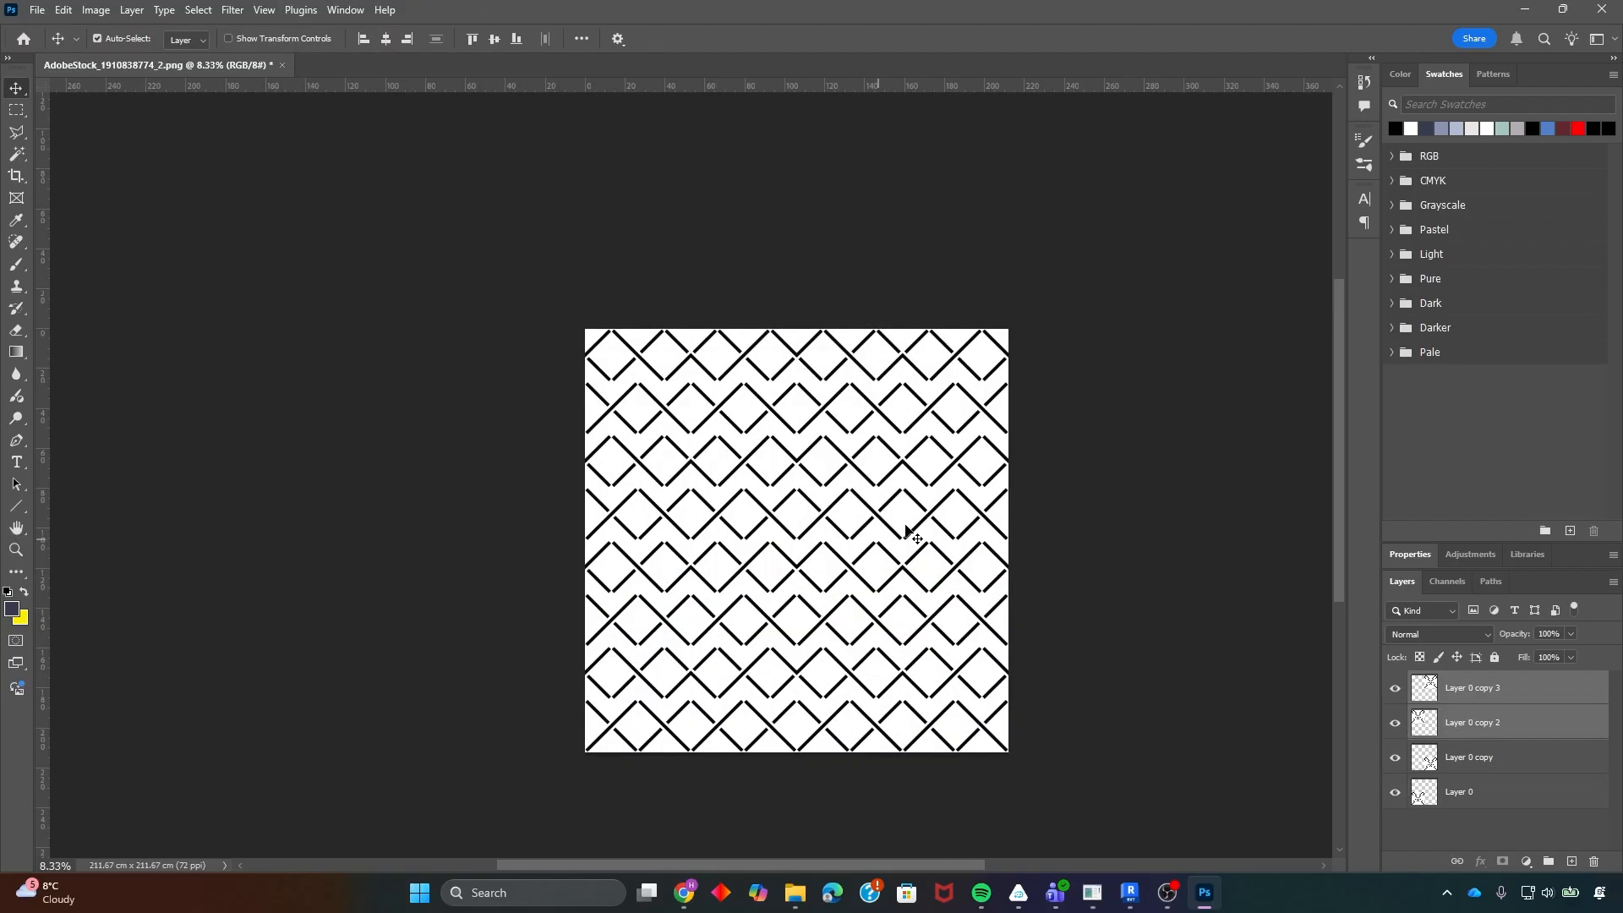
pyautogui.press('ctrl')
pyautogui.hotkey('ctrl', 'z')
pyautogui.hotkey('ctrl', 'z')
pyautogui.hotkey('ctrl', 'z')
pyautogui.hotkey('ctrl', 'z')
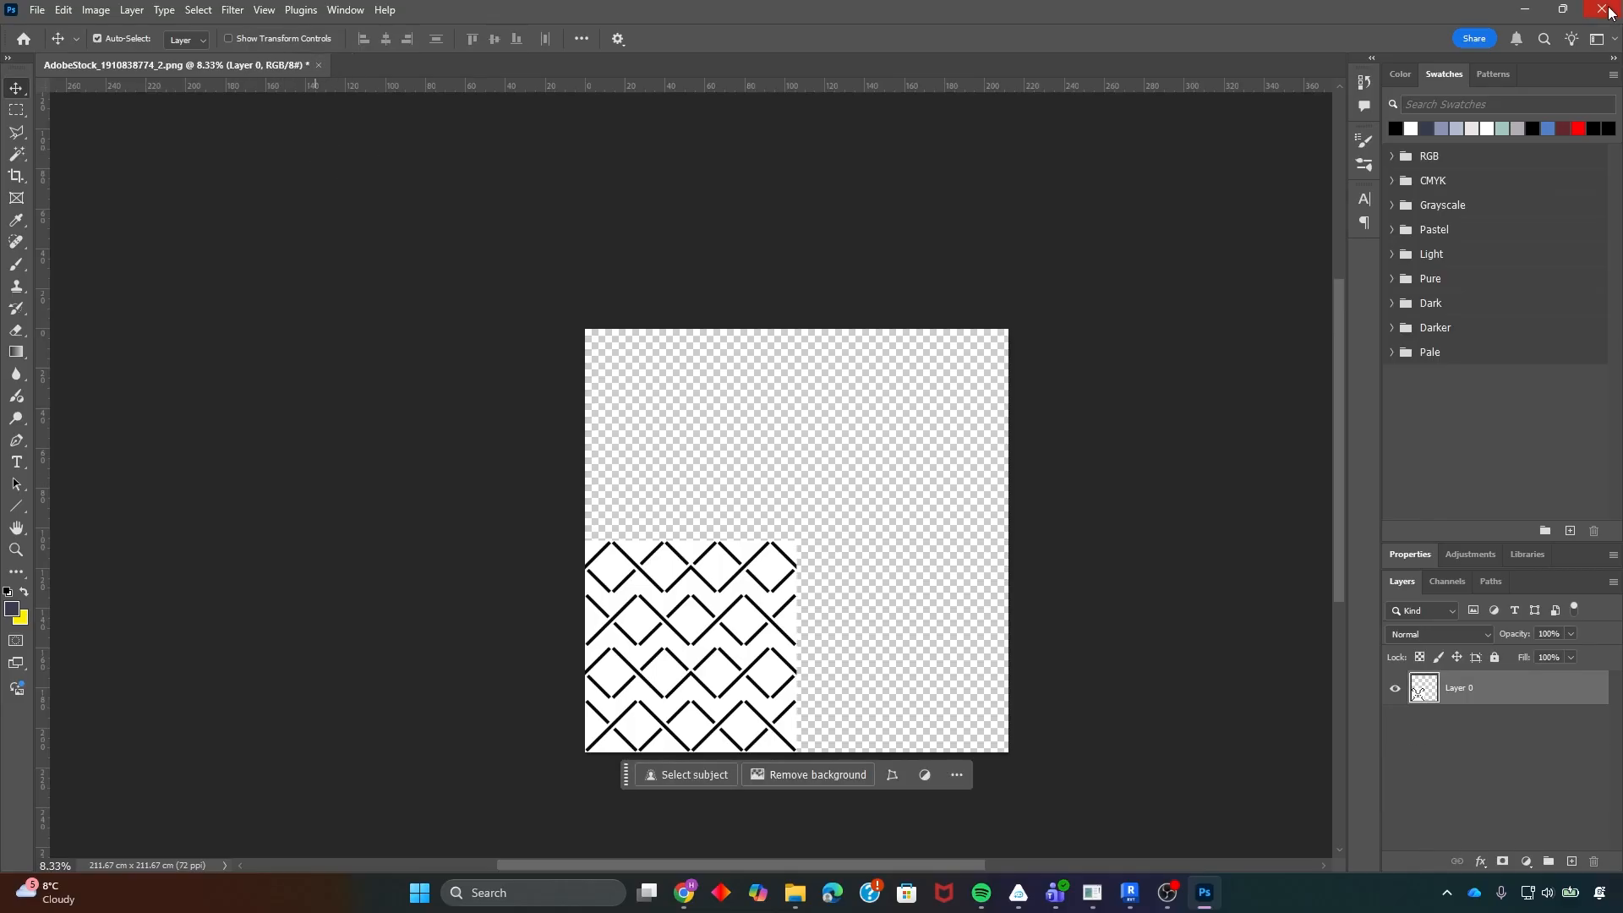
pyautogui.click(1604, 10)
pyautogui.click(803, 334)
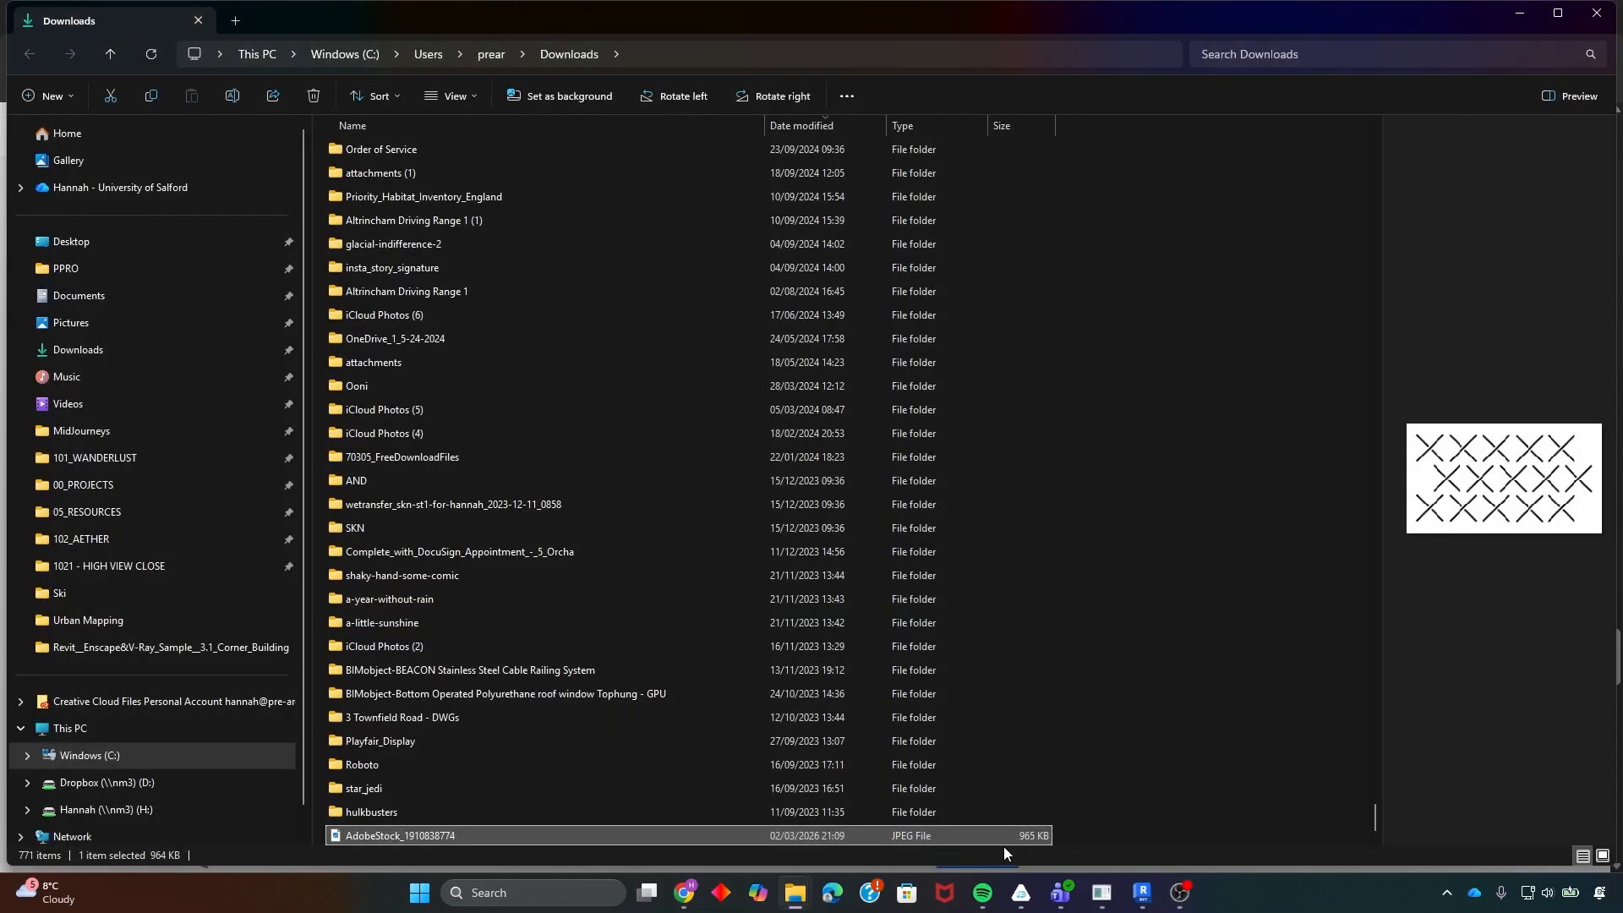
pyautogui.click(1519, 14)
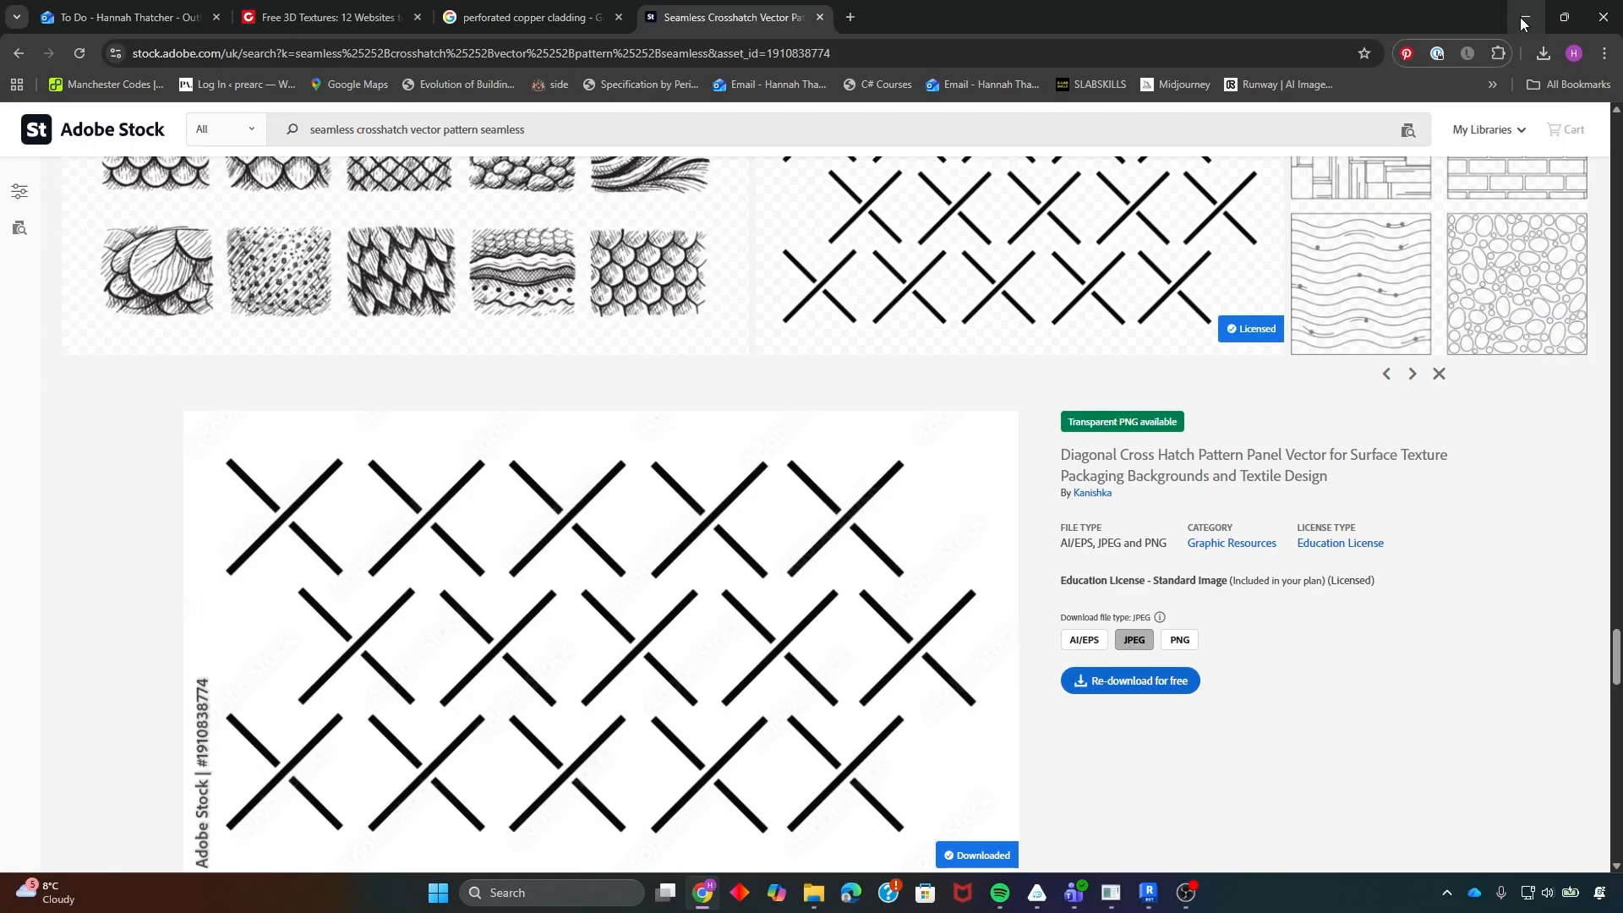
pyautogui.click(1522, 18)
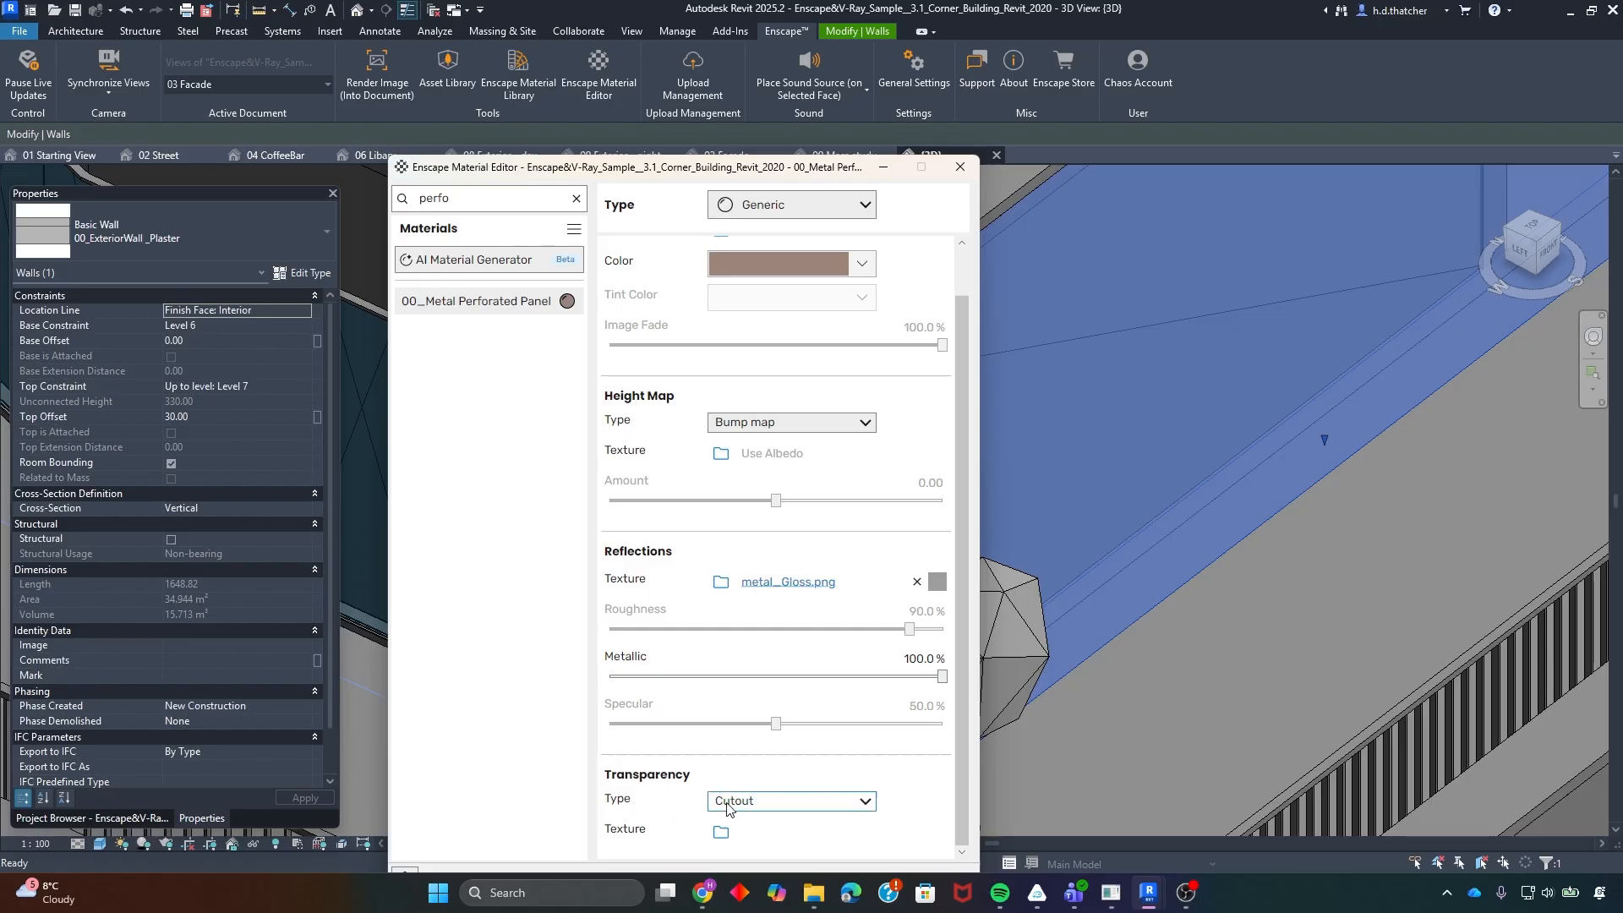
pyautogui.click(722, 833)
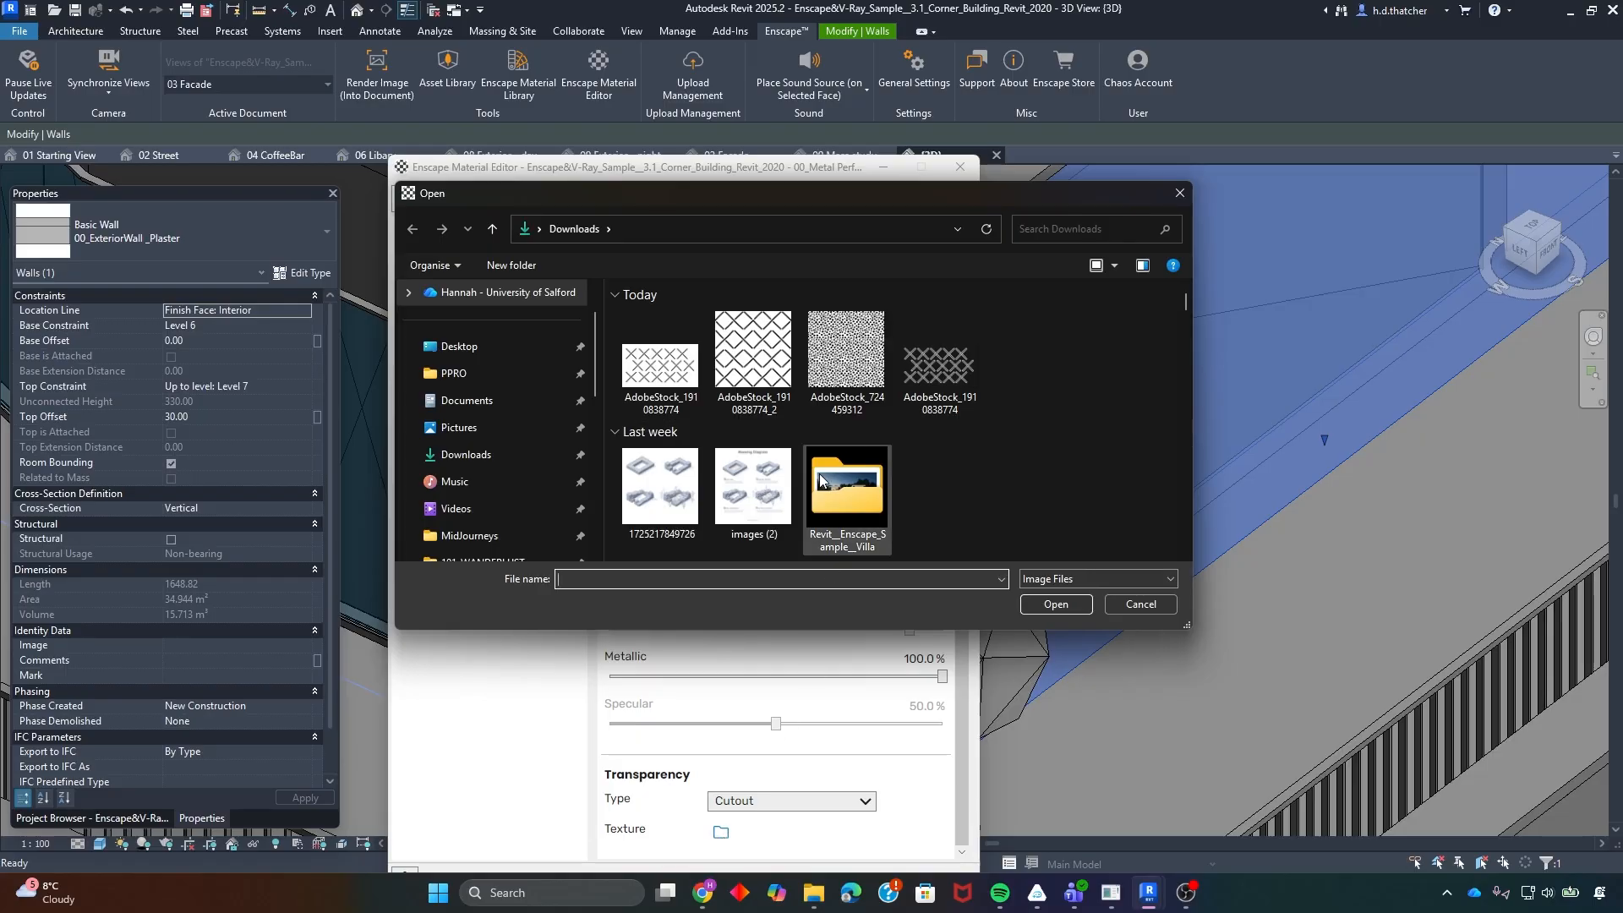
pyautogui.click(768, 341)
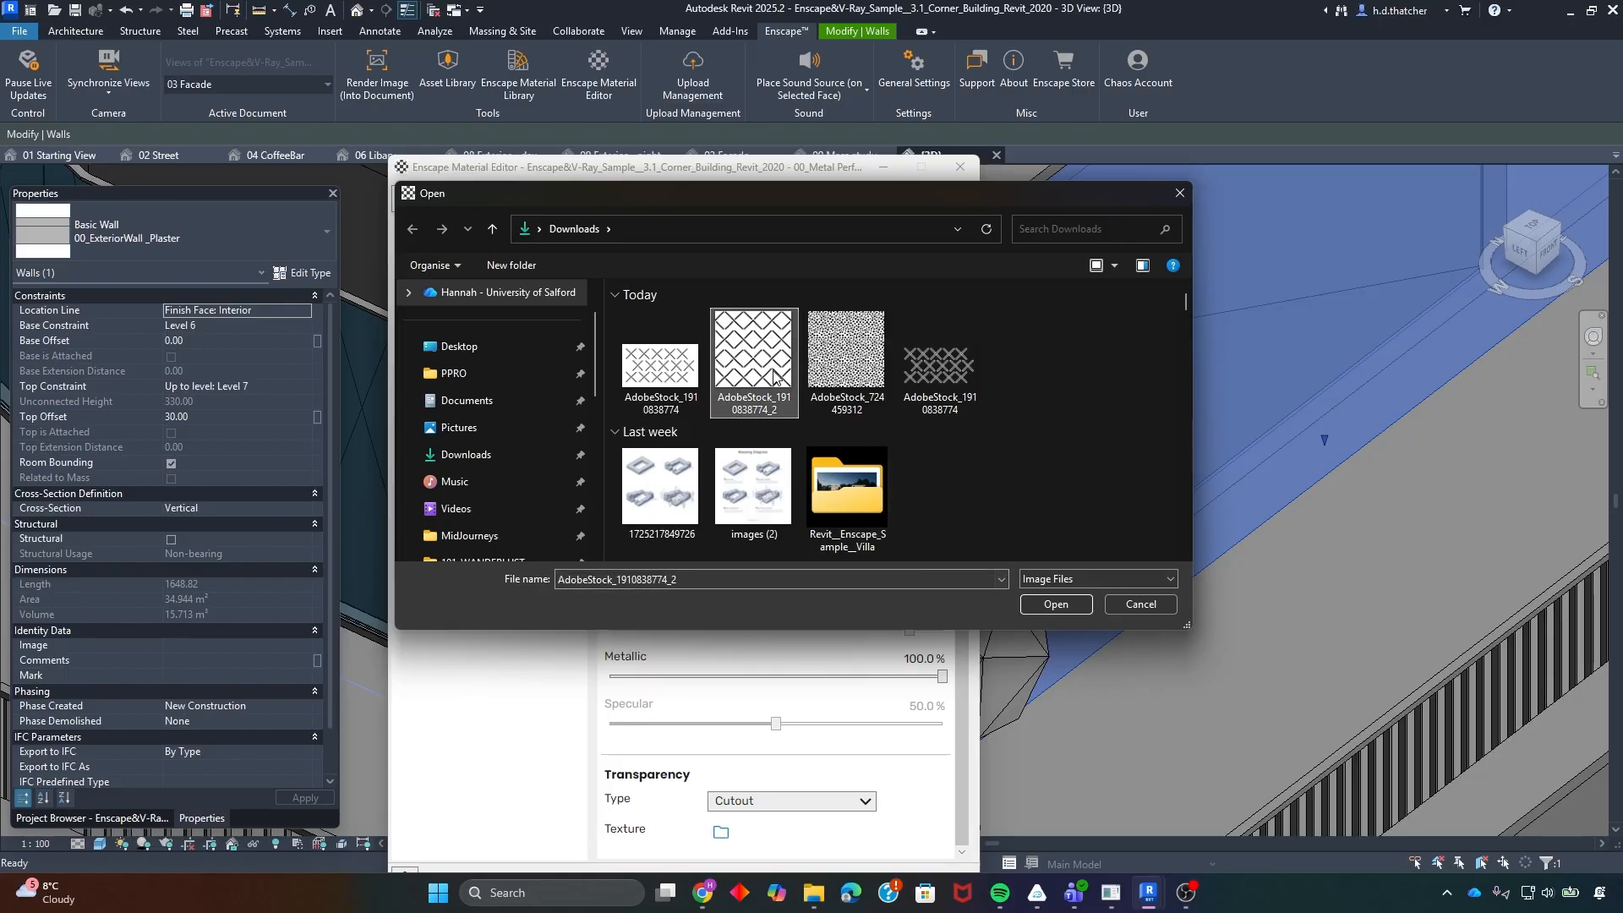
pyautogui.click(1053, 605)
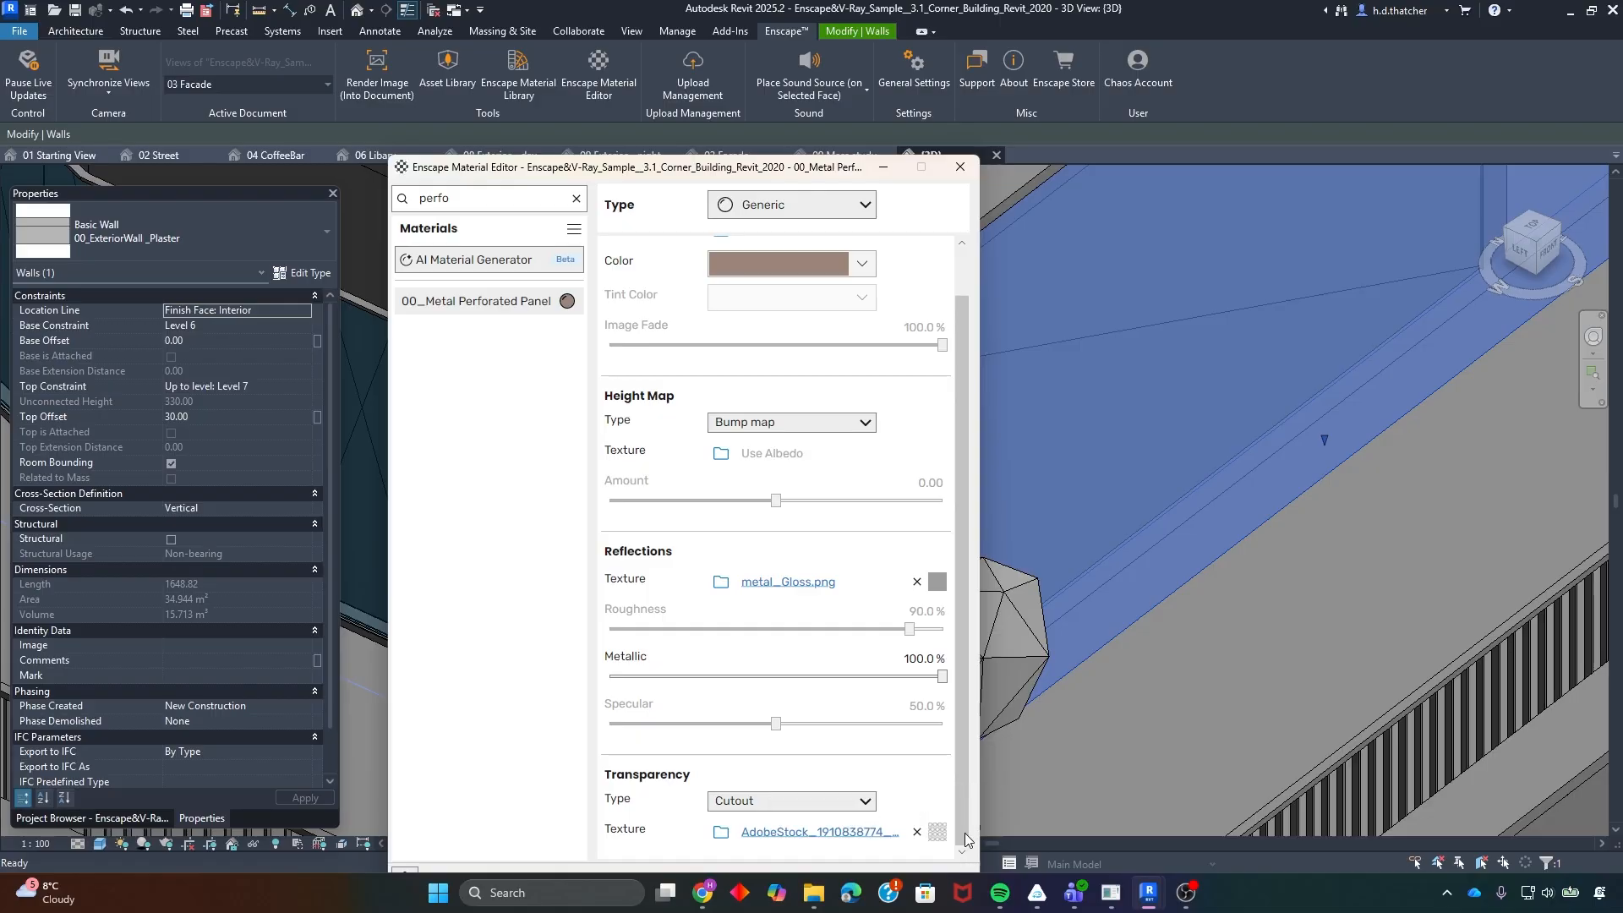
# - Examine the scale of the cutout pattern on the building's corner walls up close in the Enscape render
pyautogui.moveTo(1148, 892)
pyautogui.click(1168, 807)
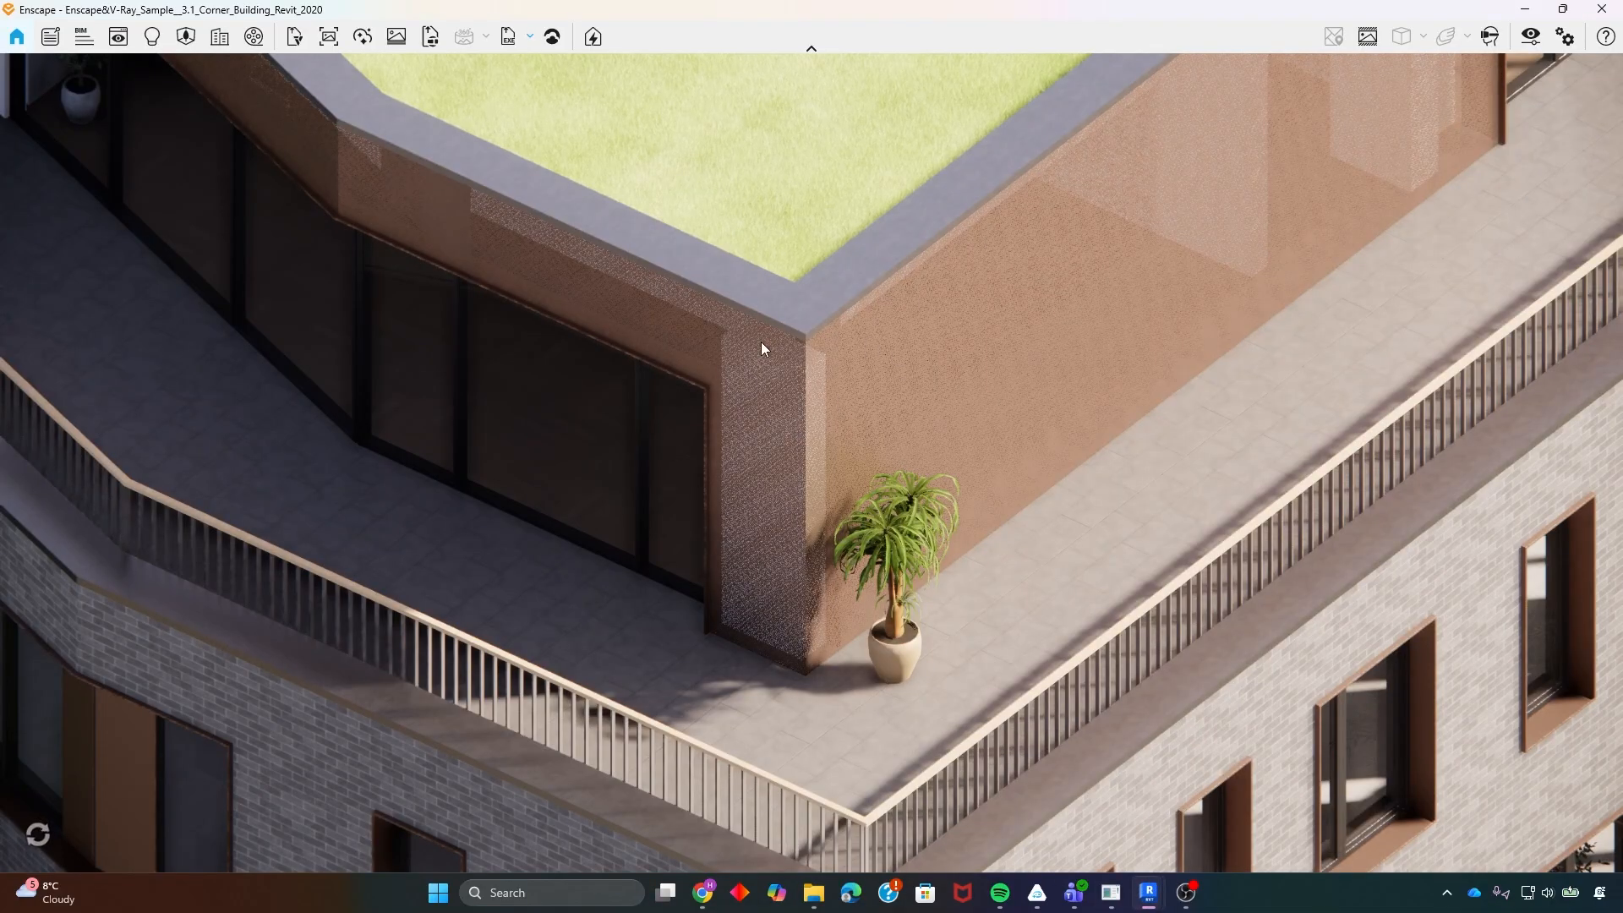
pyautogui.scroll(4, 784, 378)
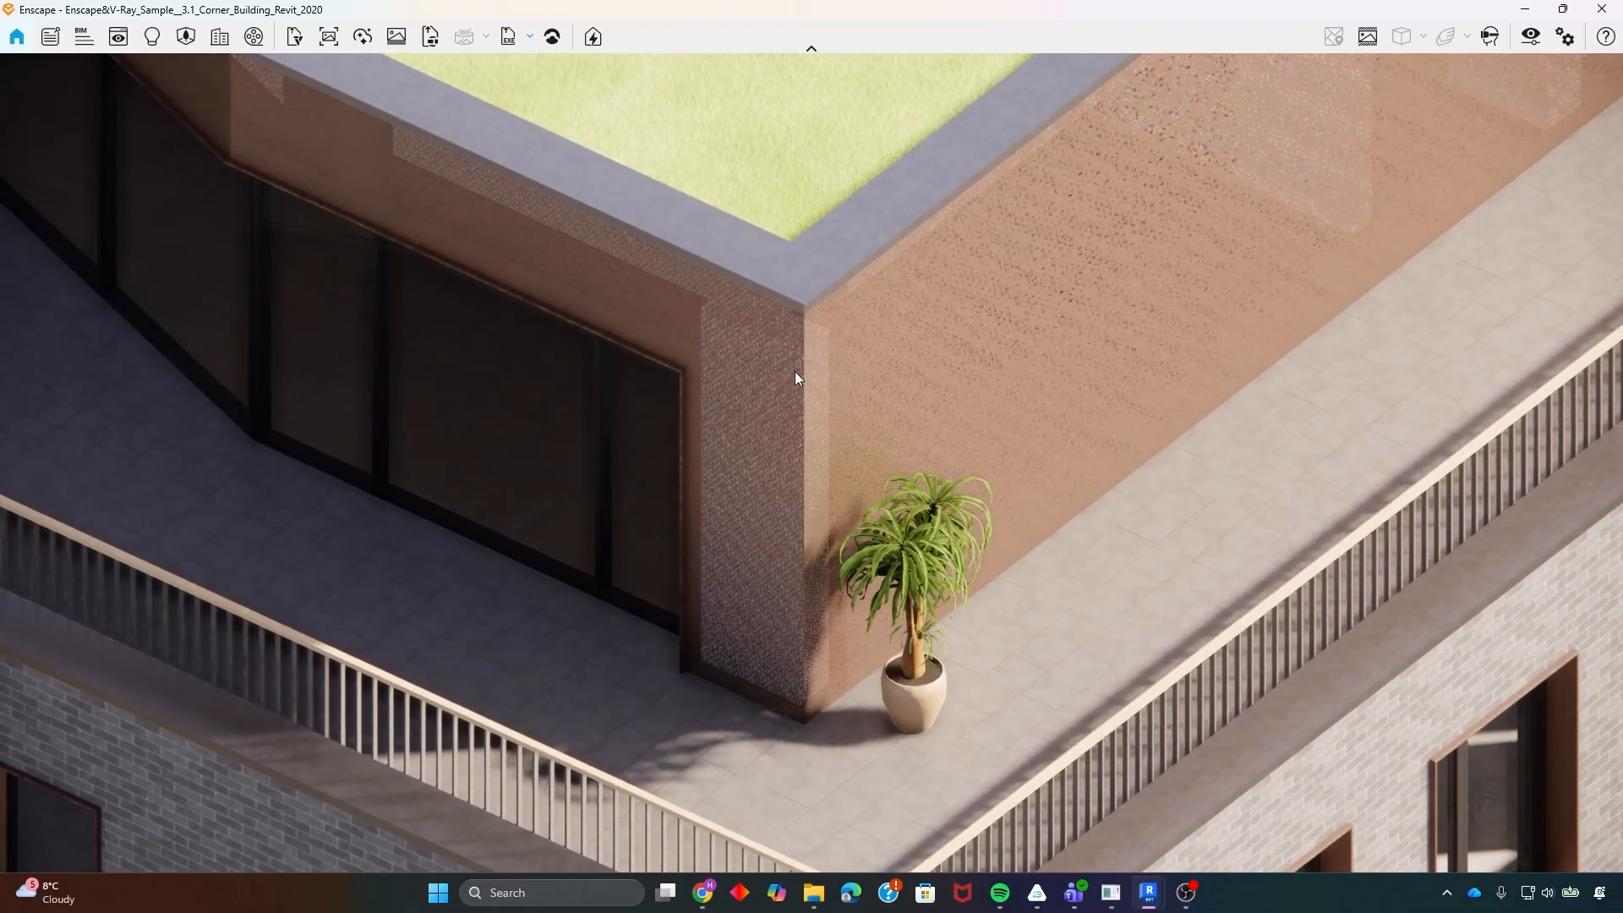
pyautogui.scroll(2, 794, 372)
pyautogui.scroll(4, 781, 413)
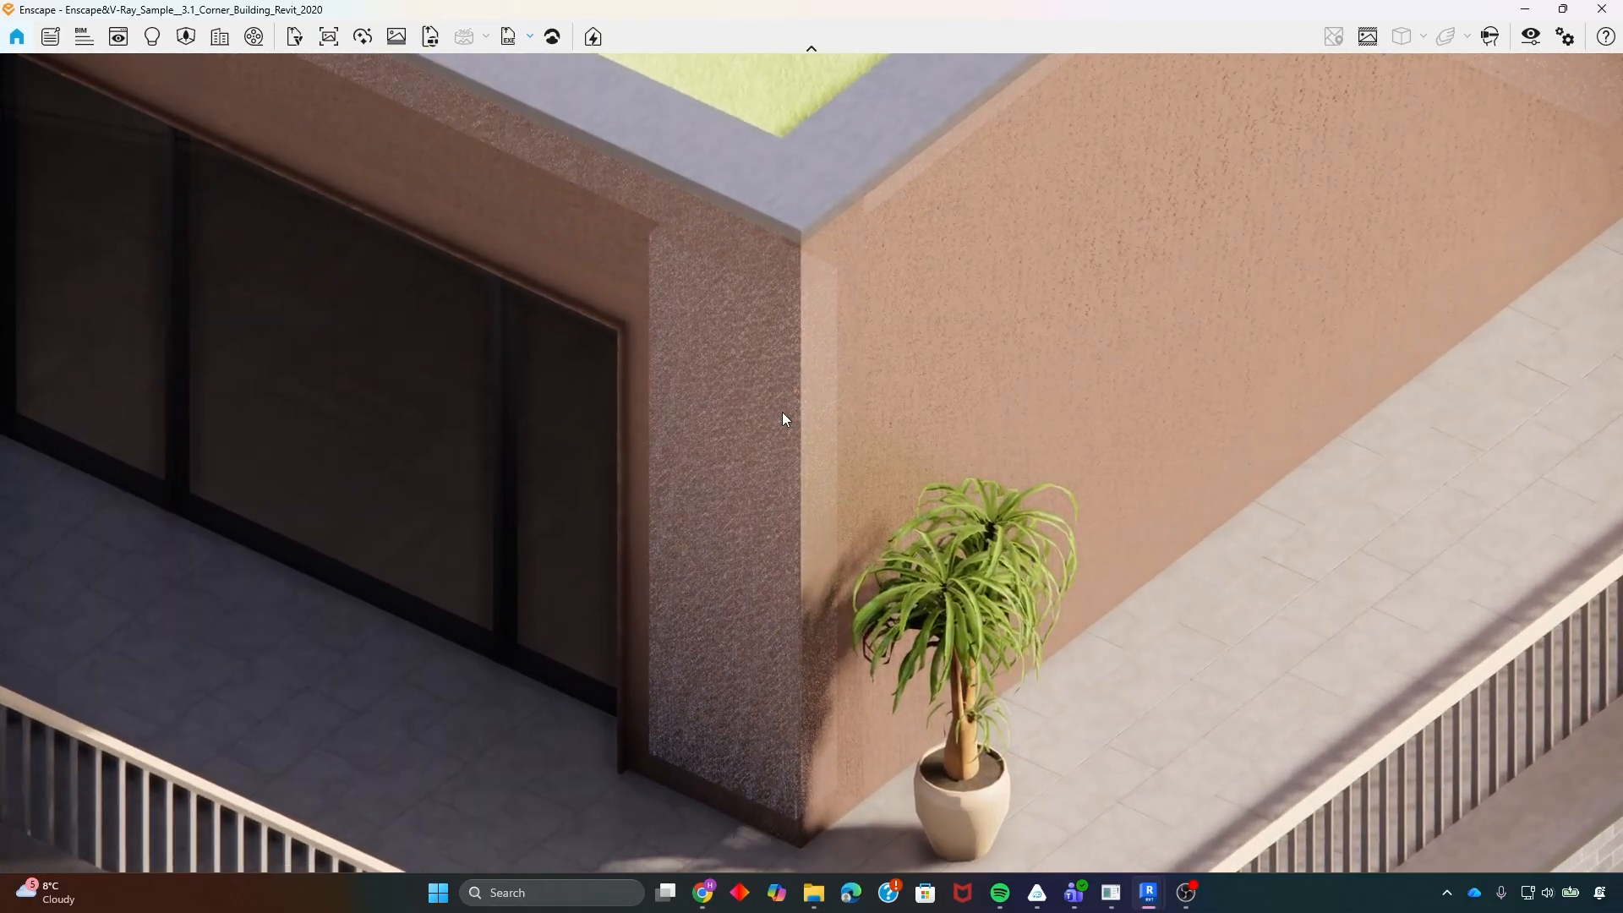
pyautogui.scroll(3, 782, 414)
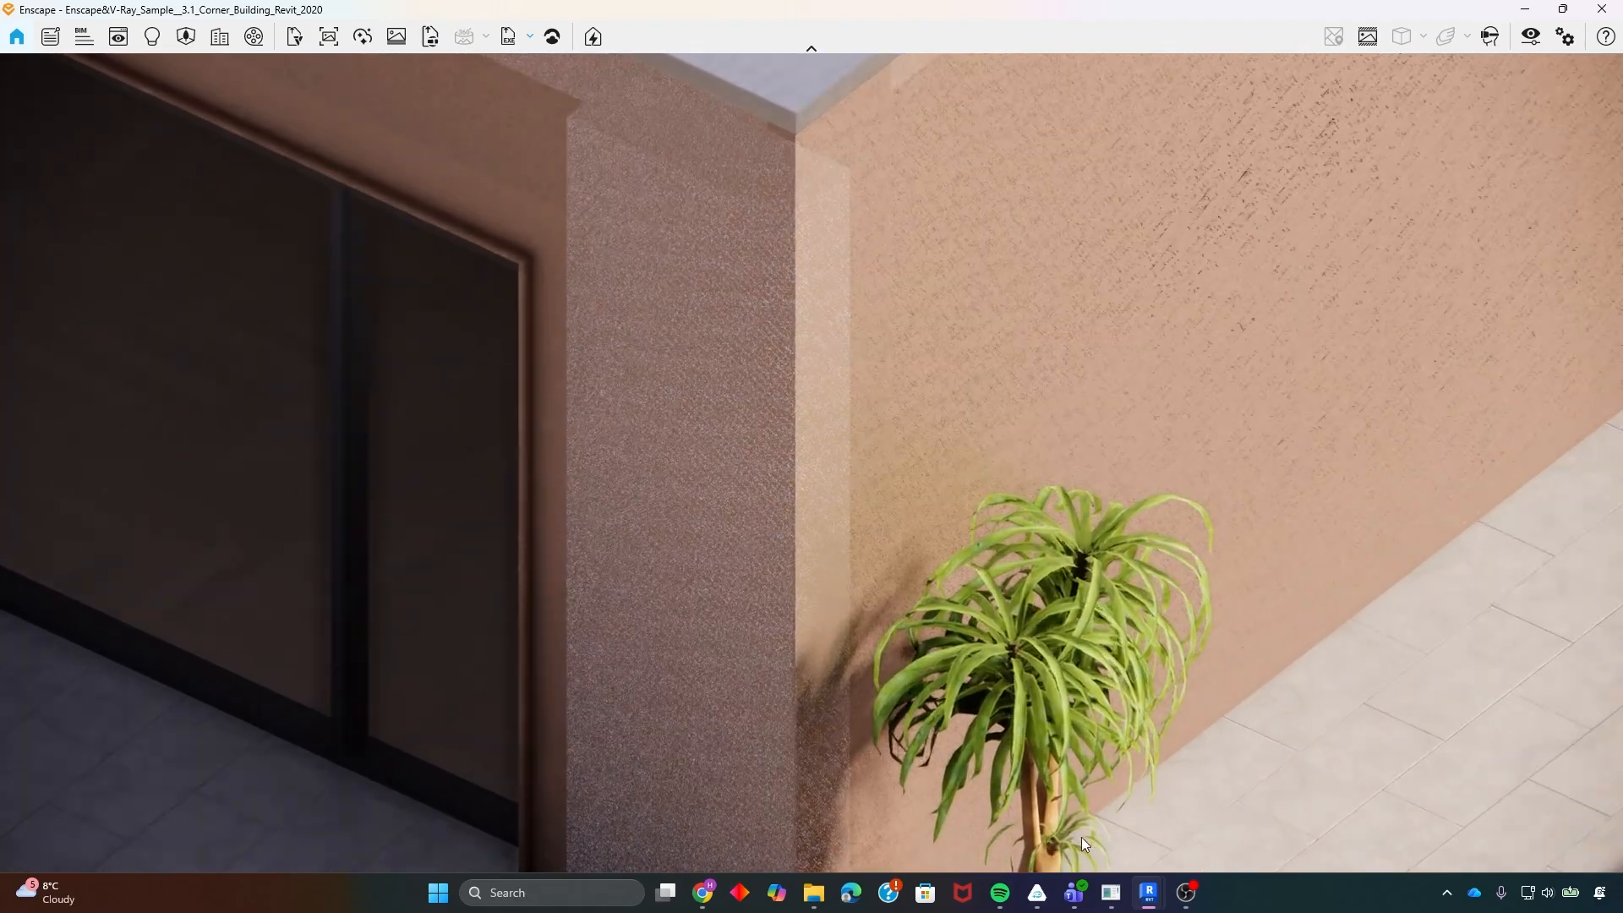
pyautogui.moveTo(1147, 892)
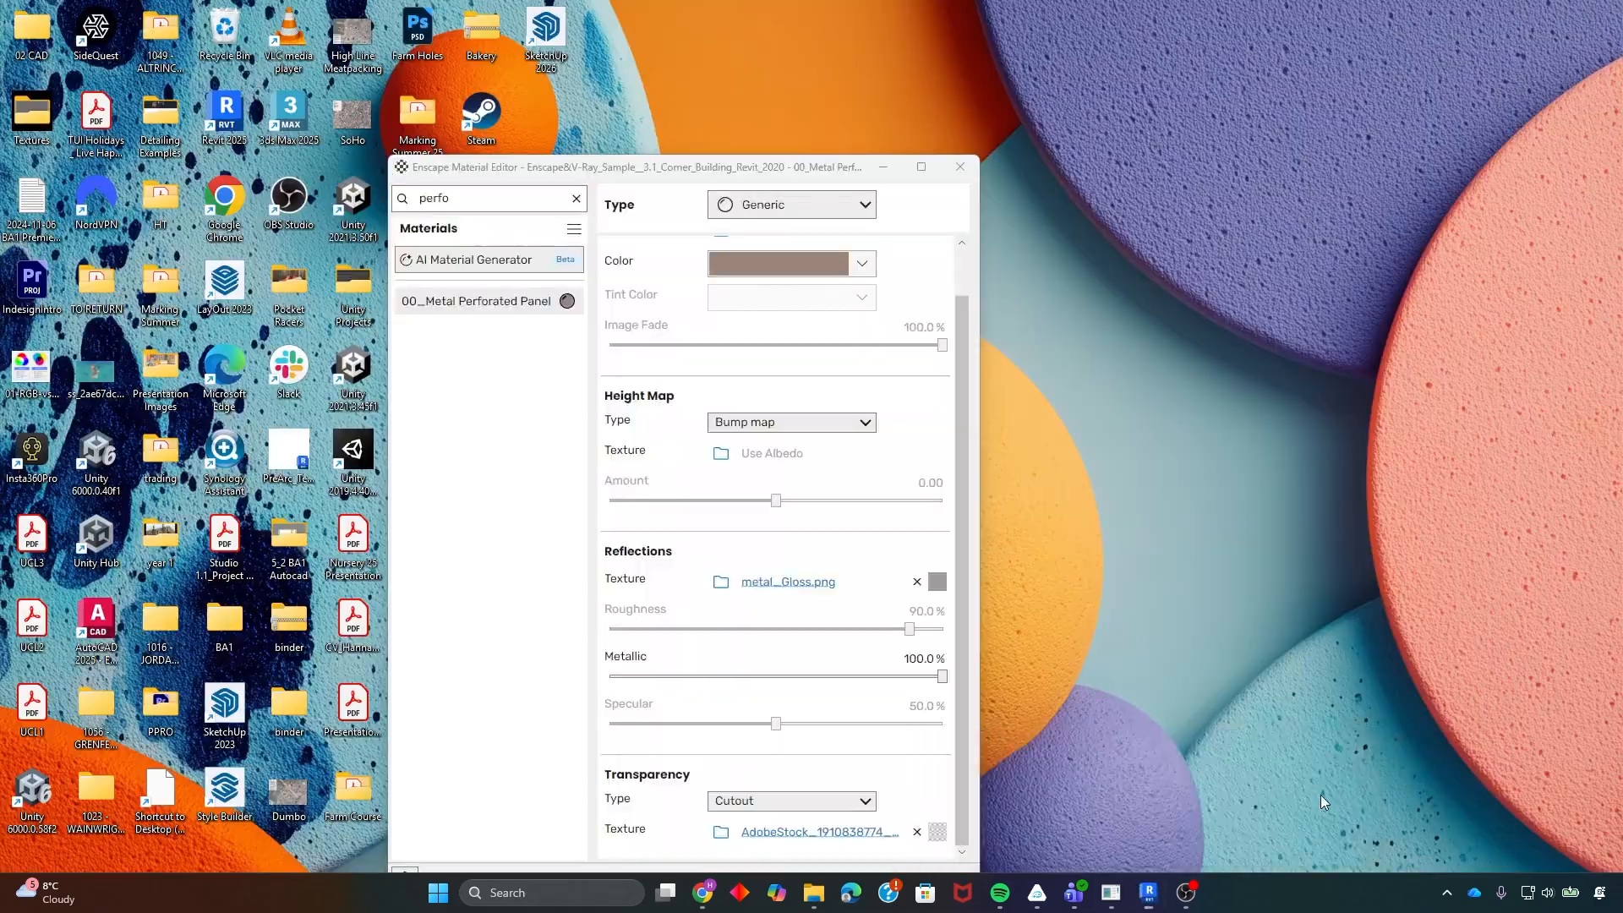
pyautogui.click(1321, 794)
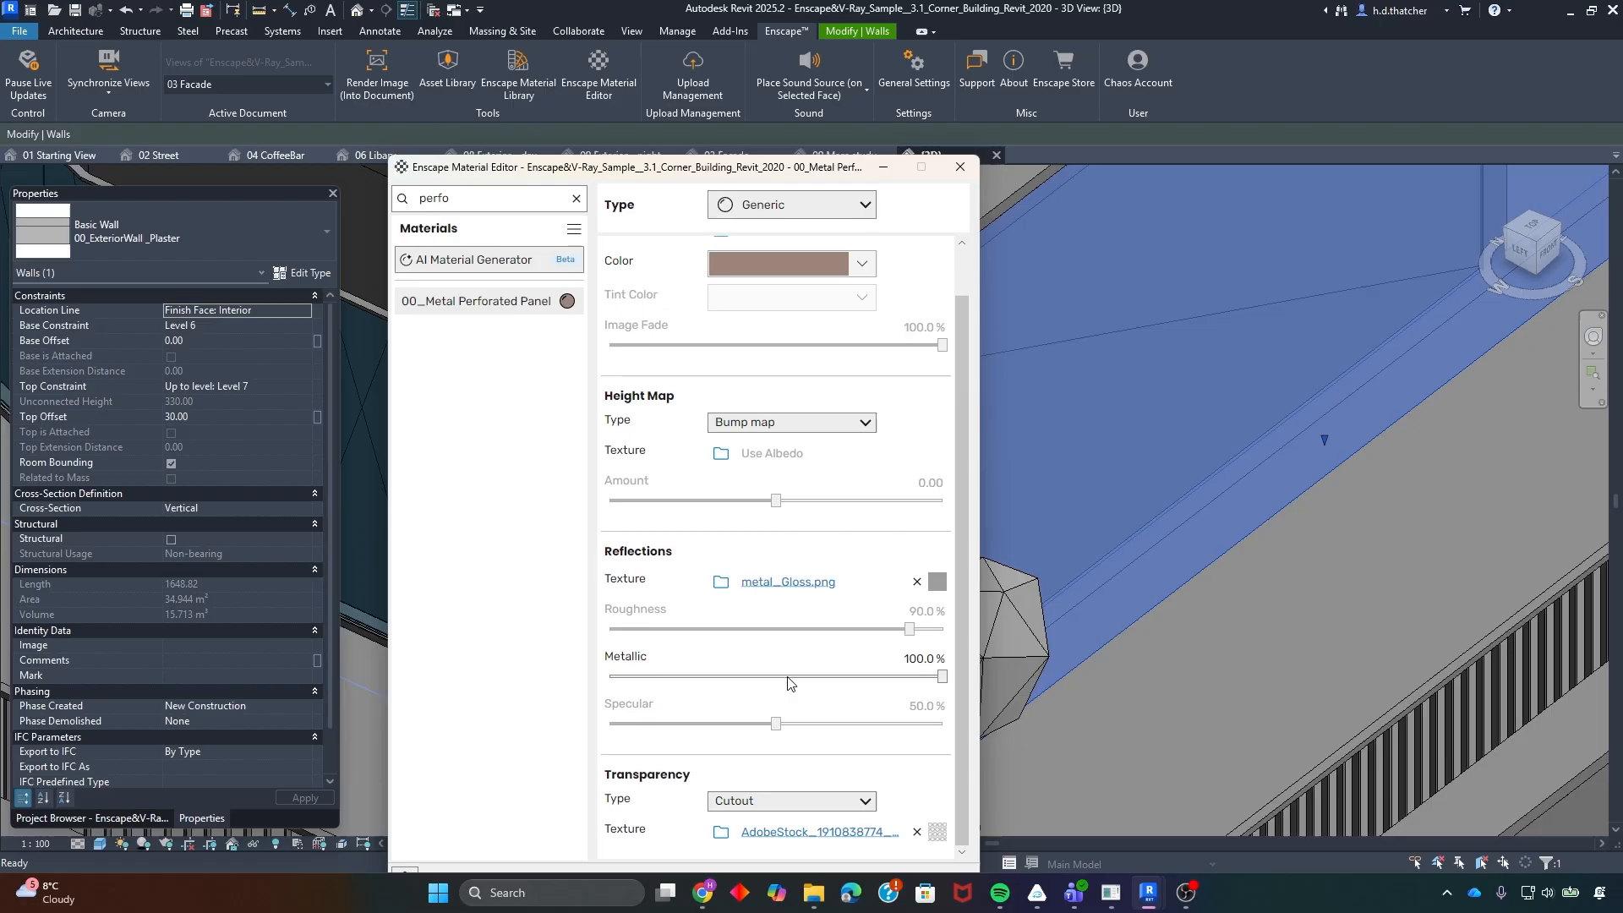
# - Set the cutout texture's width and height to 1 m in its texture settings
pyautogui.click(787, 835)
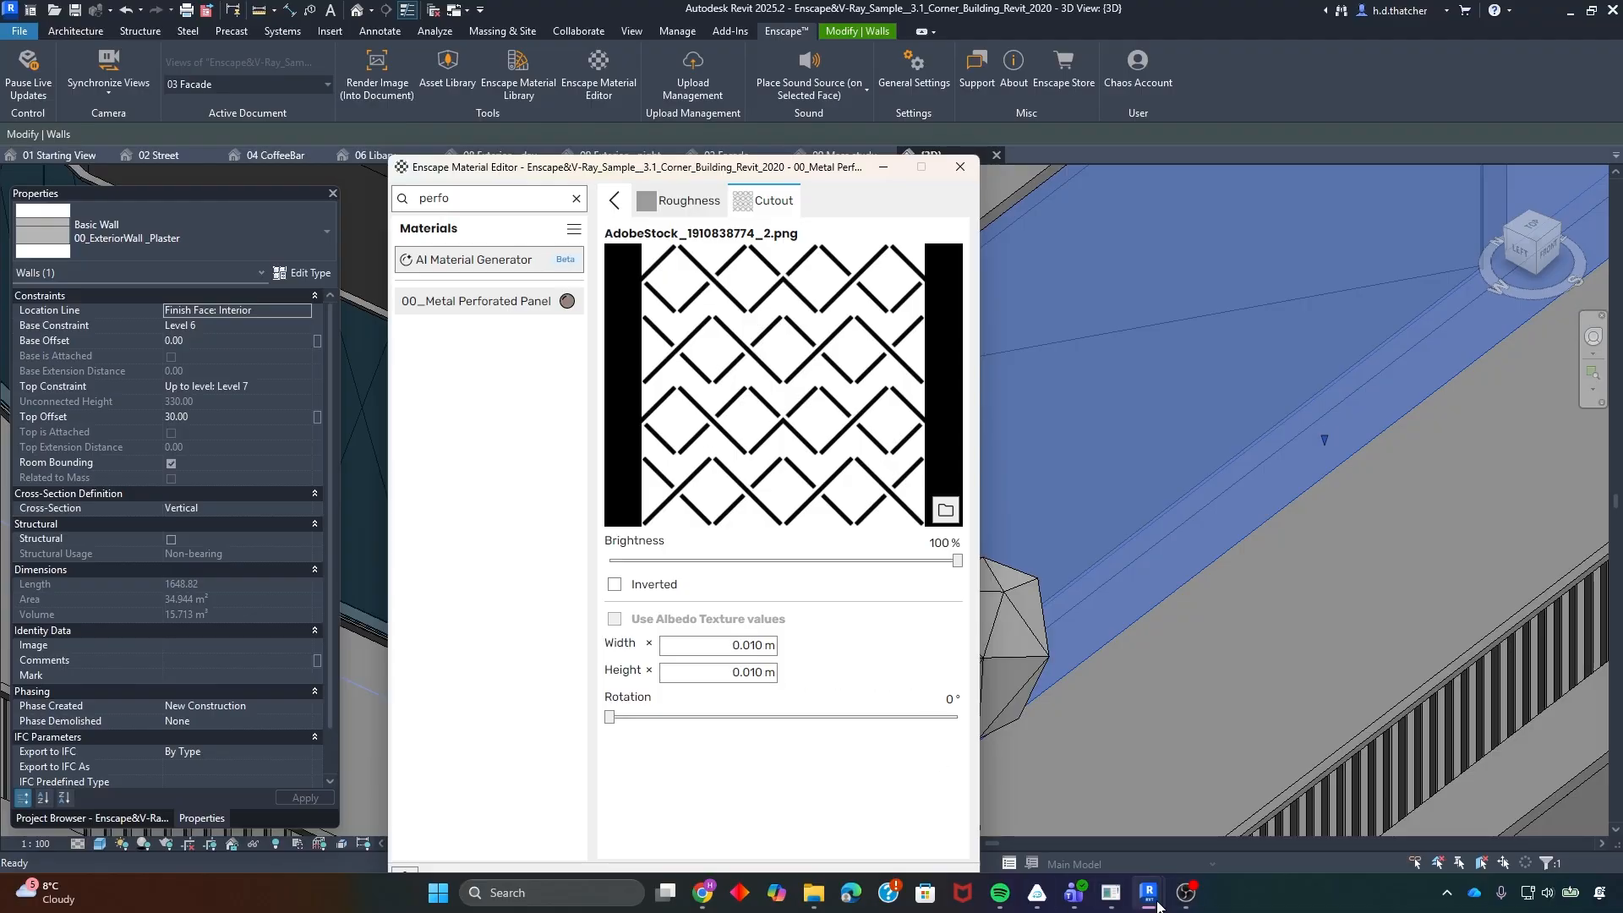
pyautogui.moveTo(1152, 898)
pyautogui.click(1200, 783)
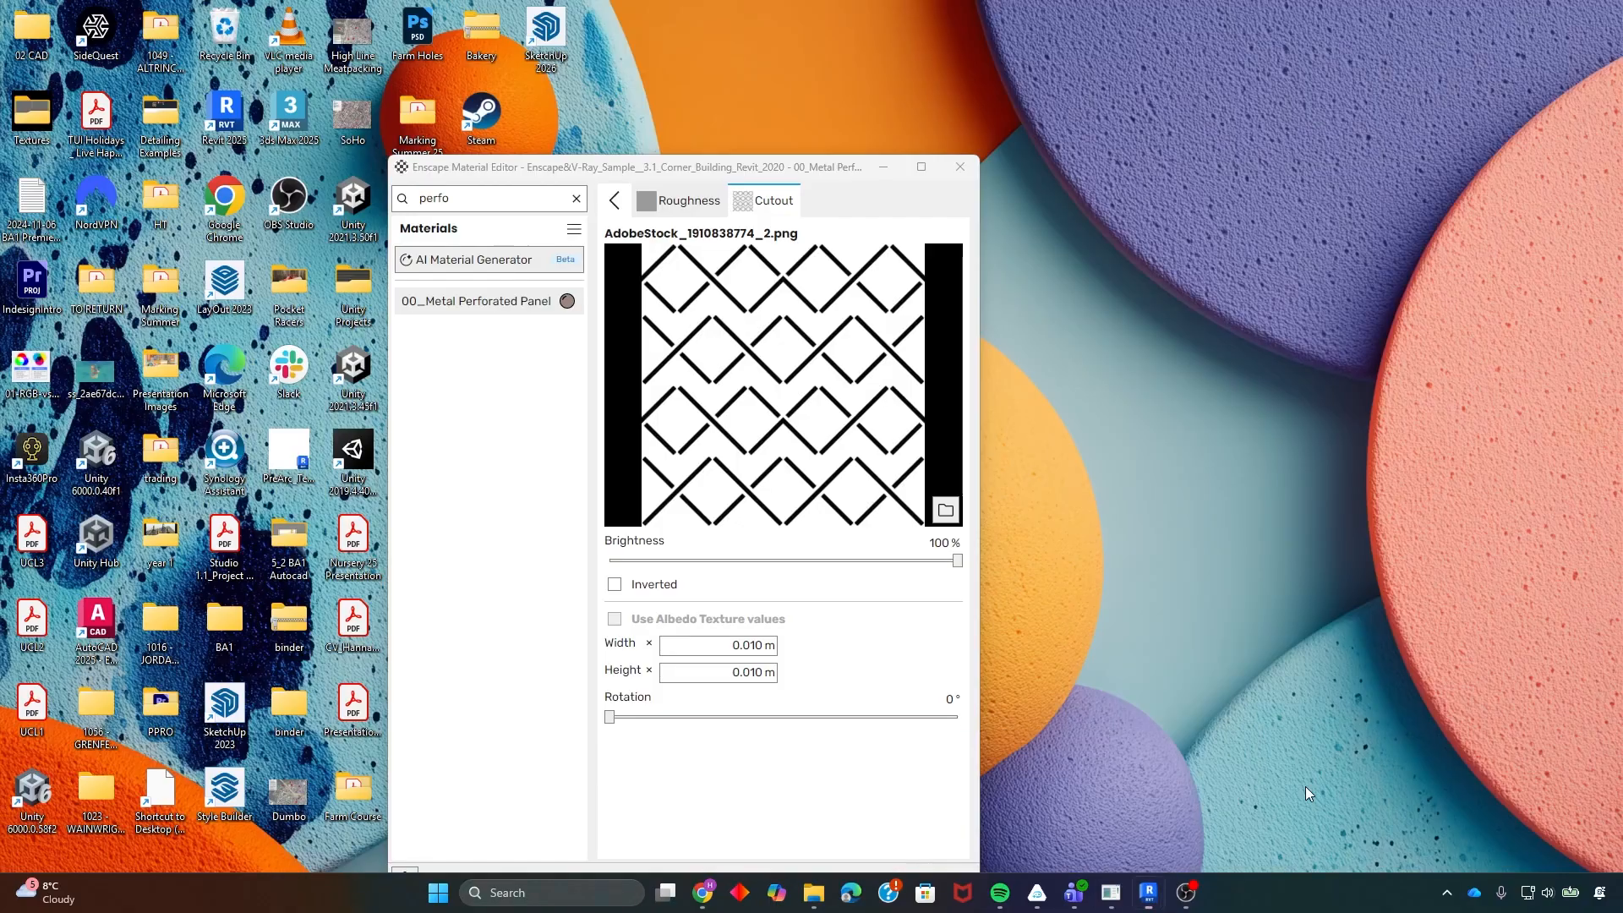
pyautogui.click(1305, 787)
pyautogui.moveTo(728, 642); pyautogui.dragTo(820, 645)
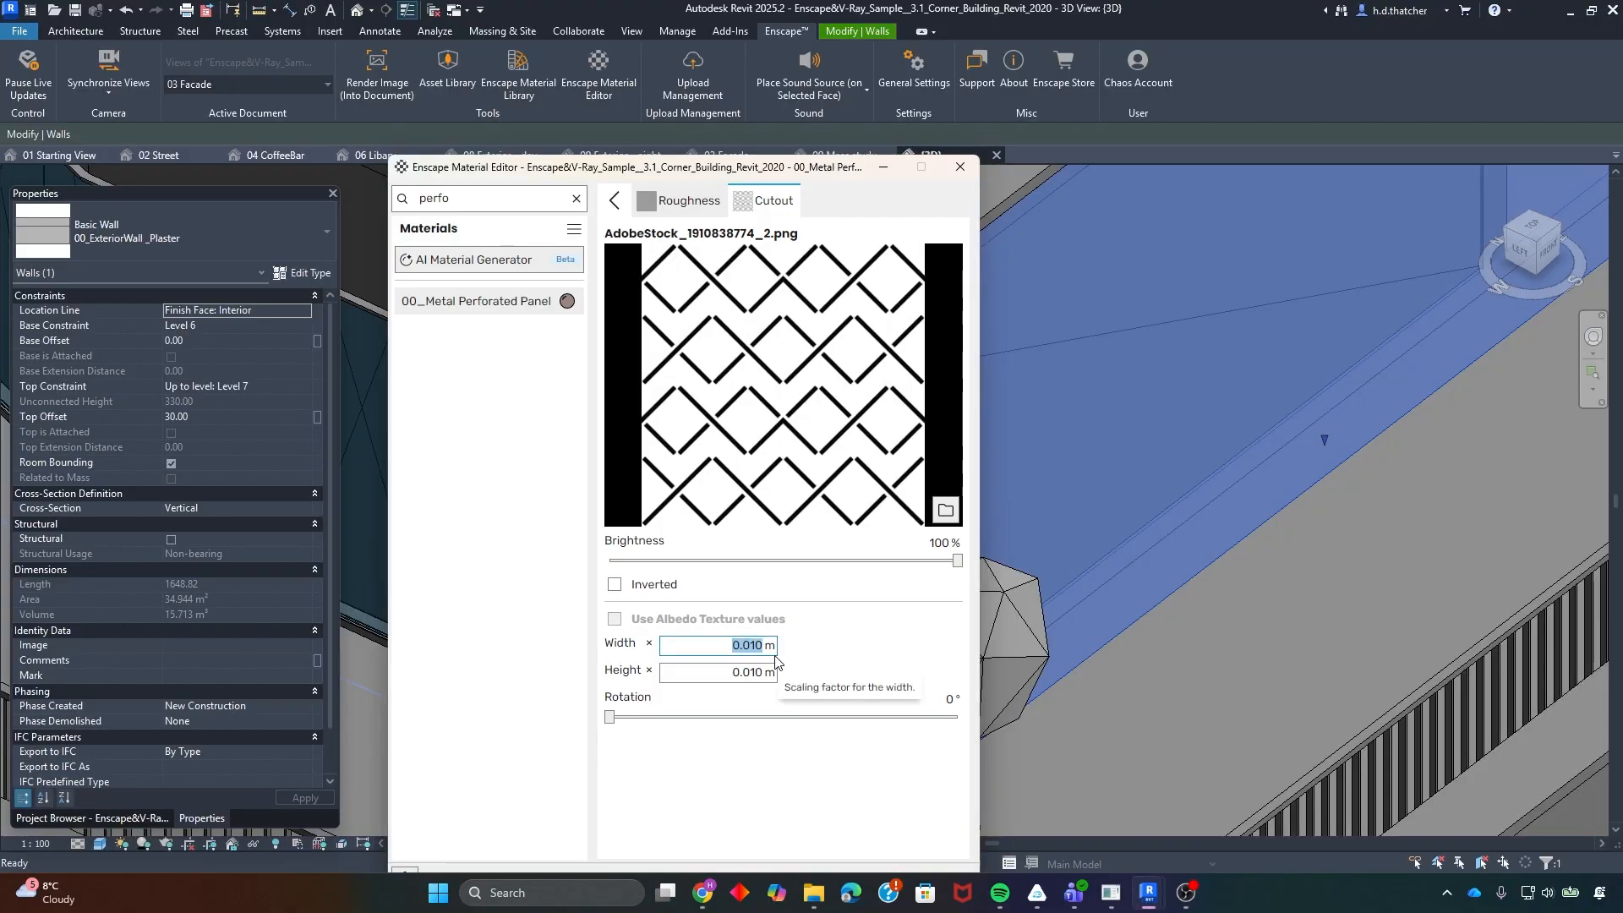
pyautogui.write('1')
pyautogui.press('Return')
pyautogui.moveTo(730, 672); pyautogui.dragTo(807, 676)
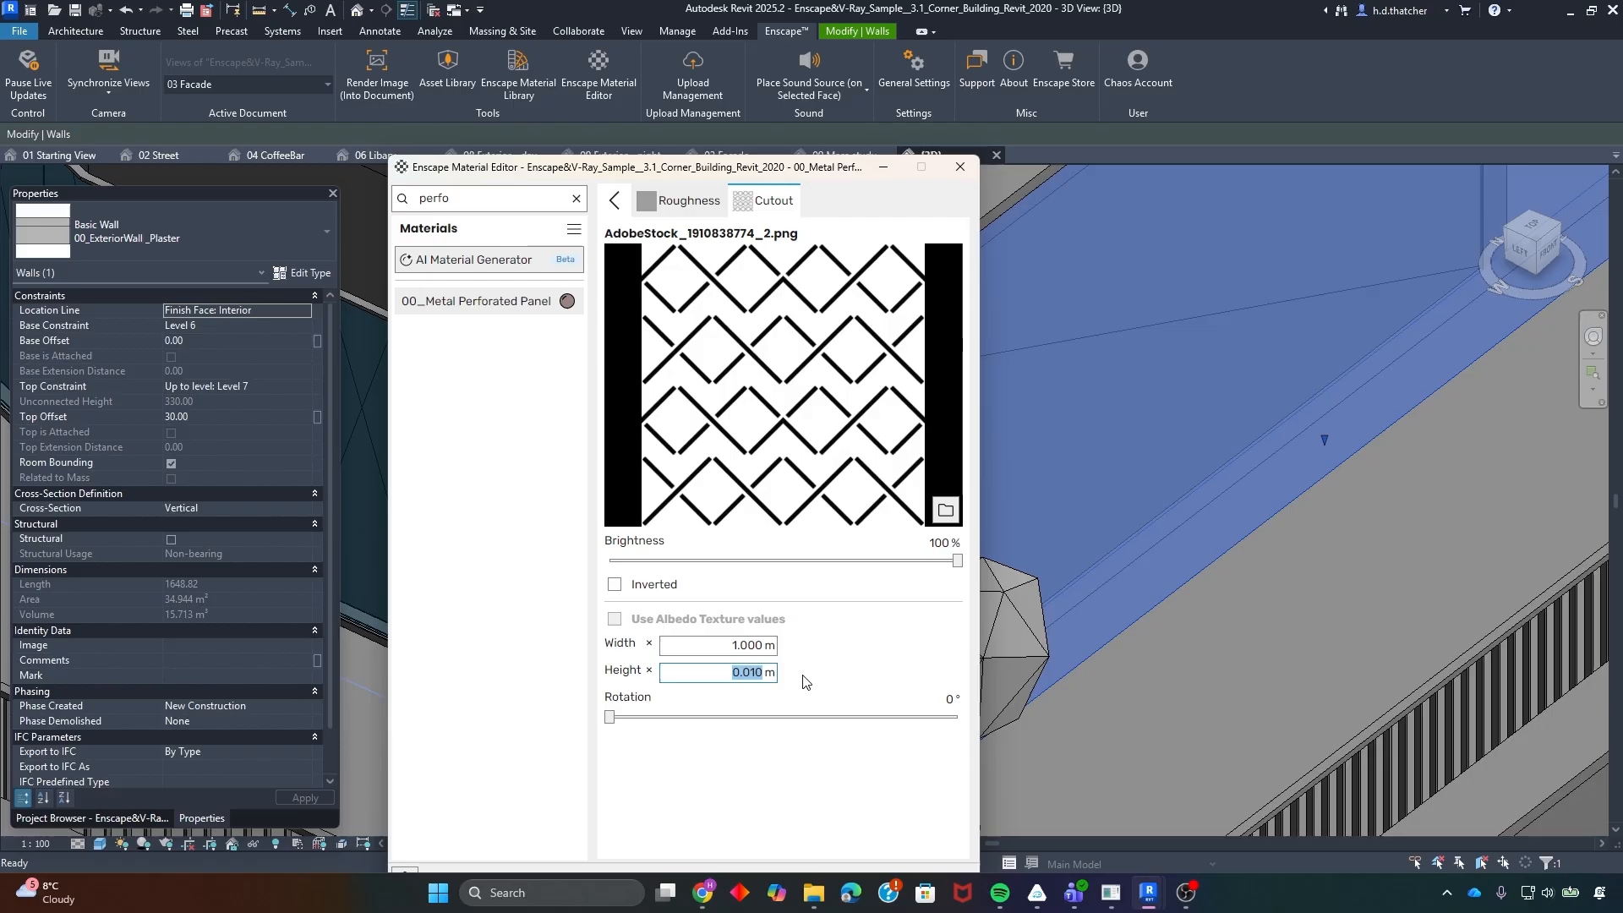
pyautogui.write('1')
pyautogui.press('Return')
# - Compare the cross-hatch cutouts on the corner walls in the Enscape render with the texture preview in the Material Editor
pyautogui.moveTo(1152, 893)
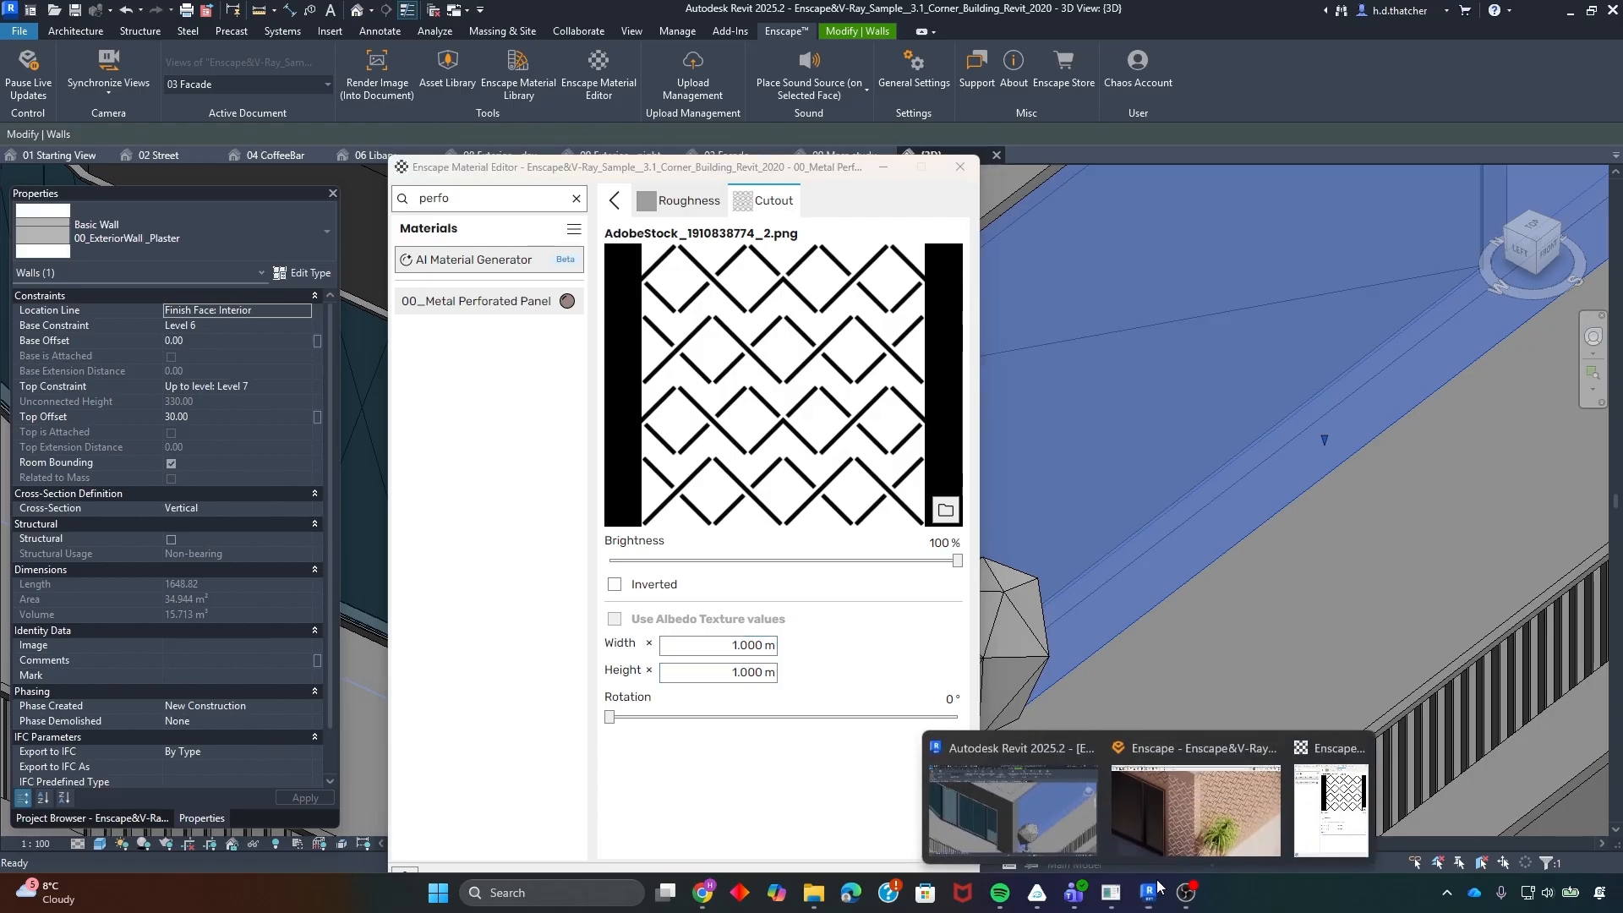
pyautogui.click(1140, 795)
pyautogui.scroll(-2, 687, 483)
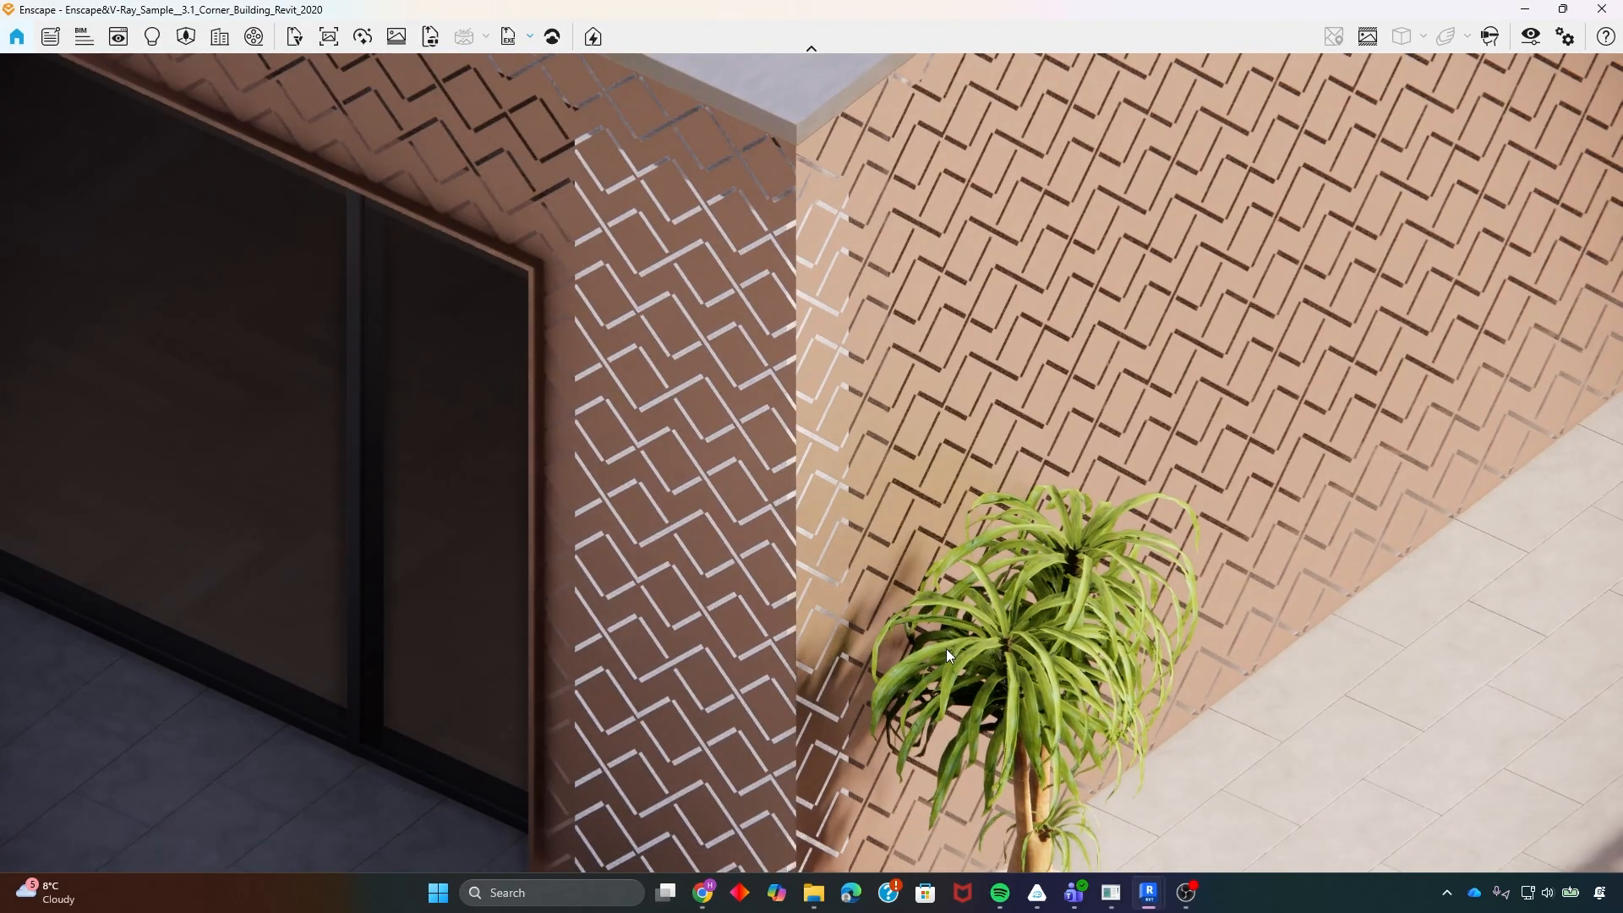
pyautogui.moveTo(1148, 893)
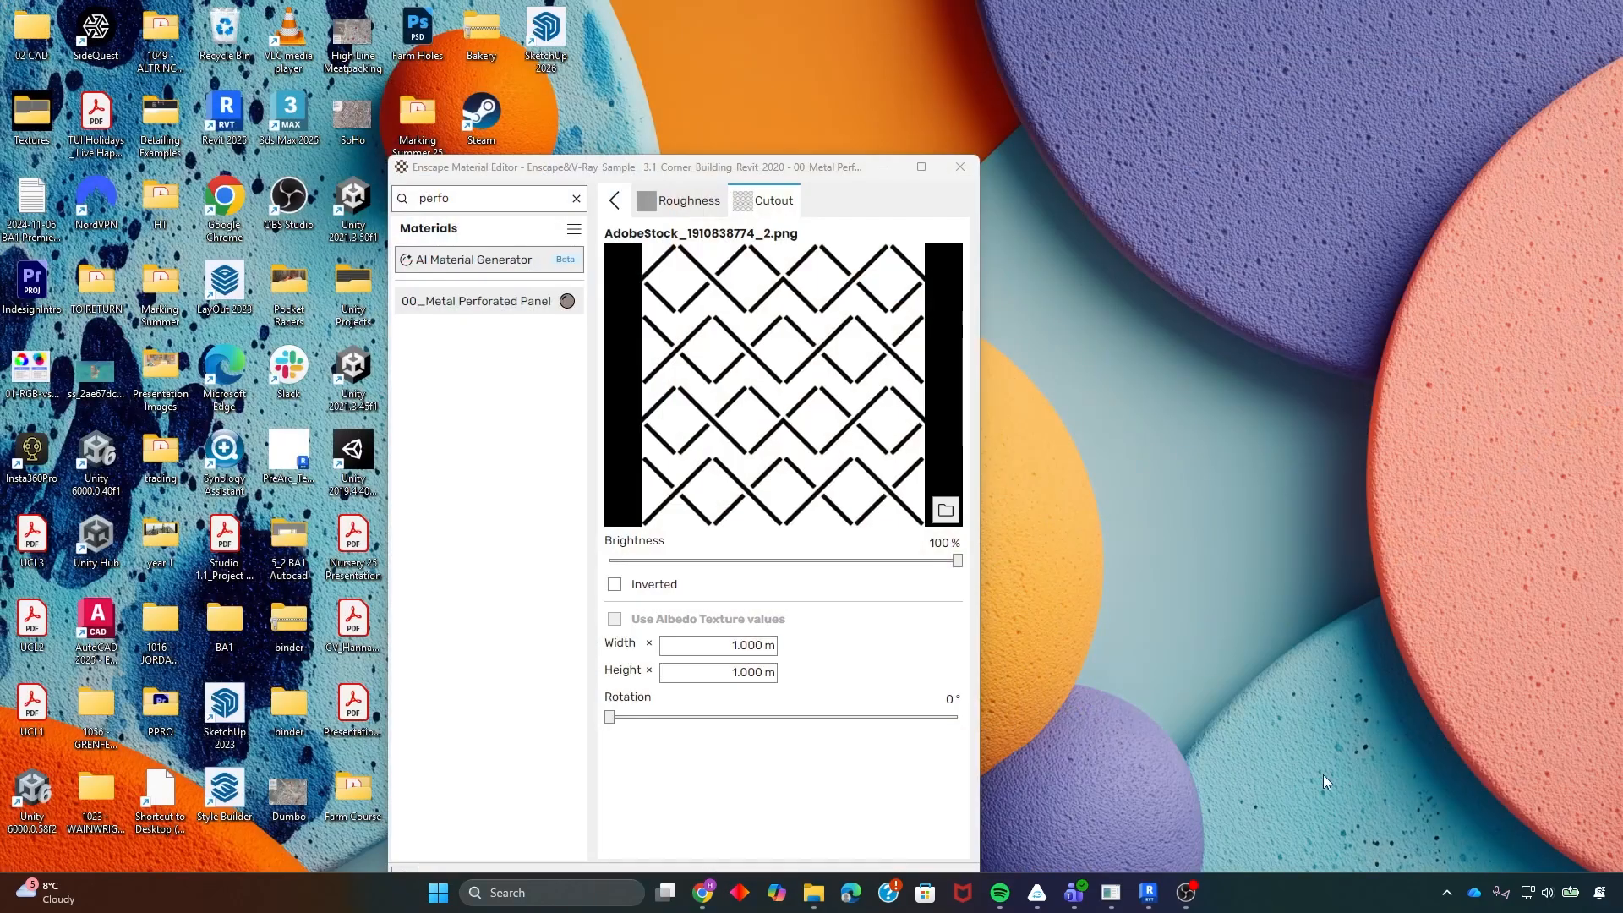
pyautogui.click(1337, 799)
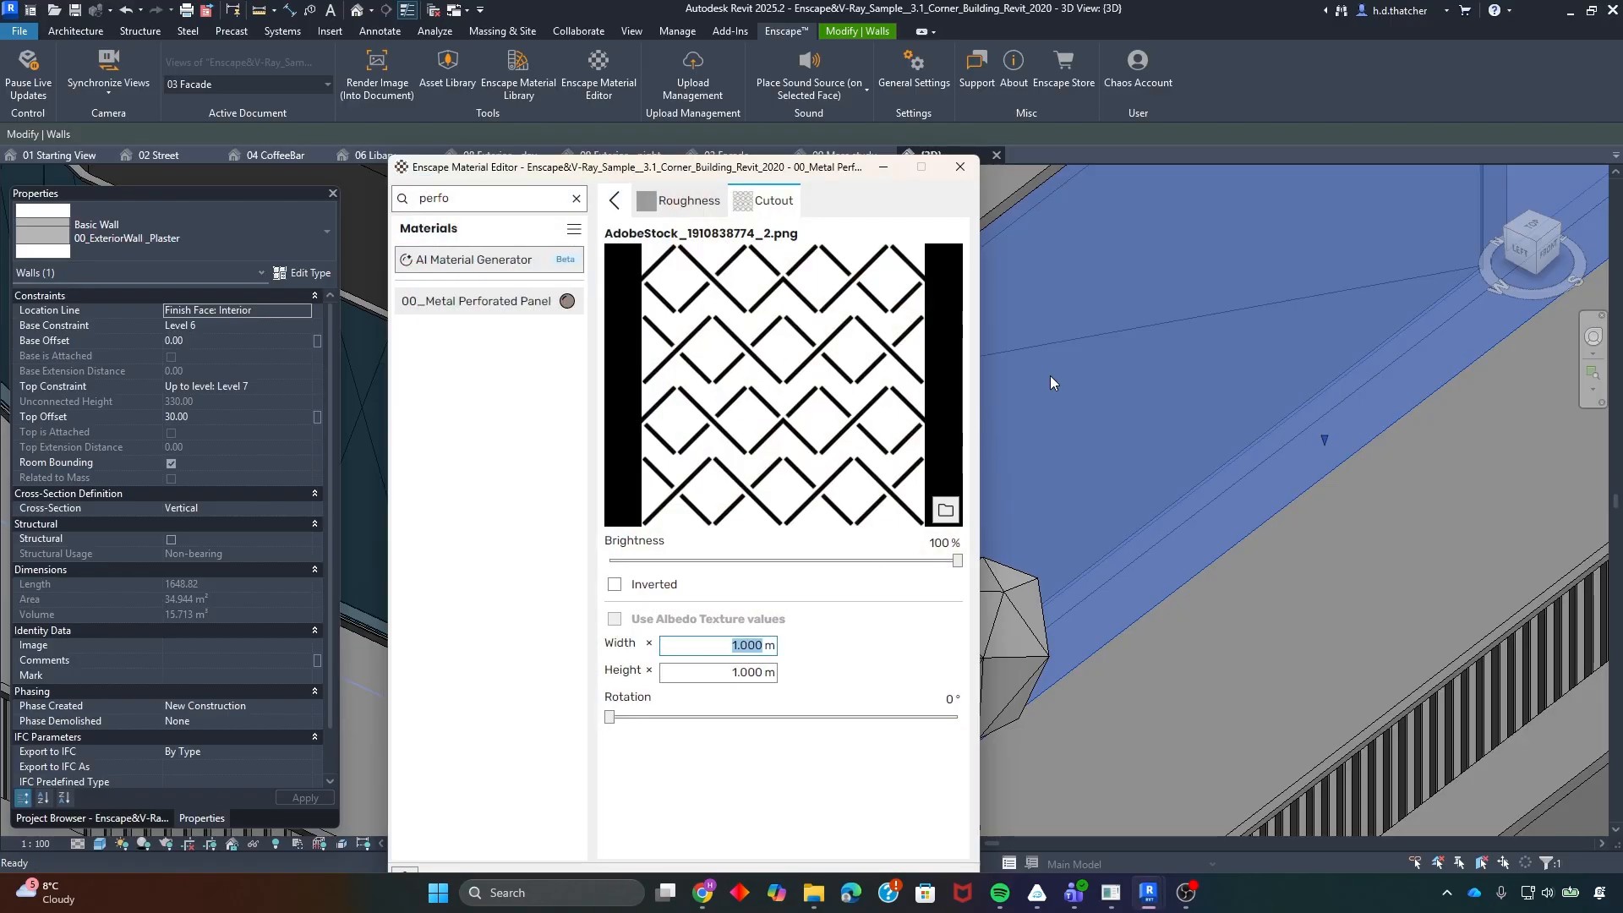
pyautogui.moveTo(1157, 890)
pyautogui.click(1161, 829)
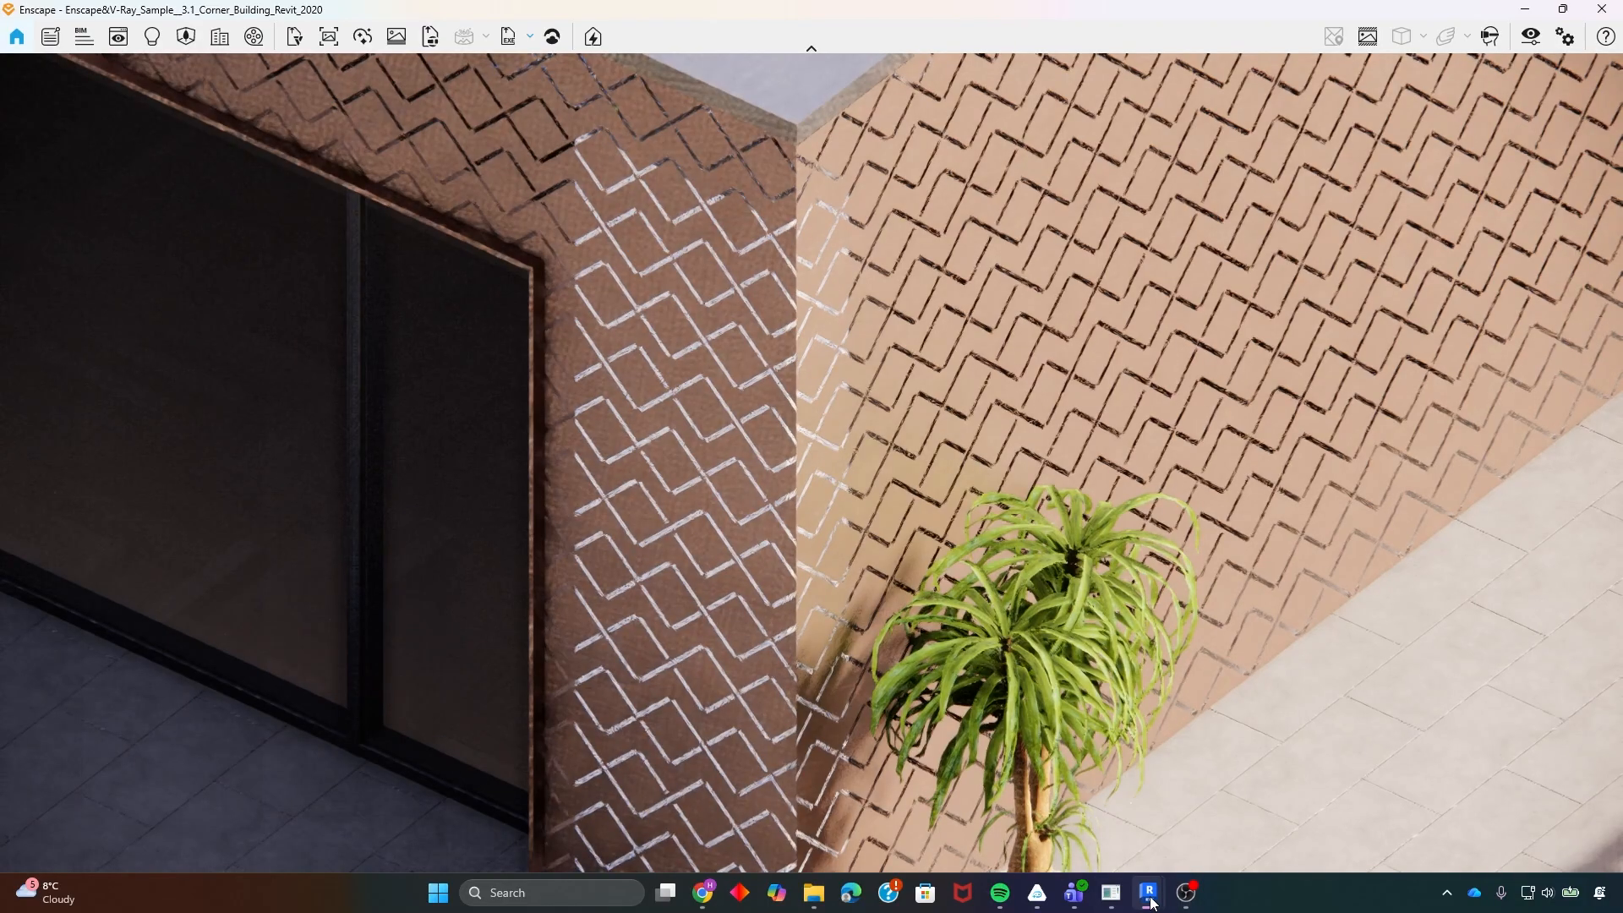
pyautogui.moveTo(1149, 893)
pyautogui.click(1333, 799)
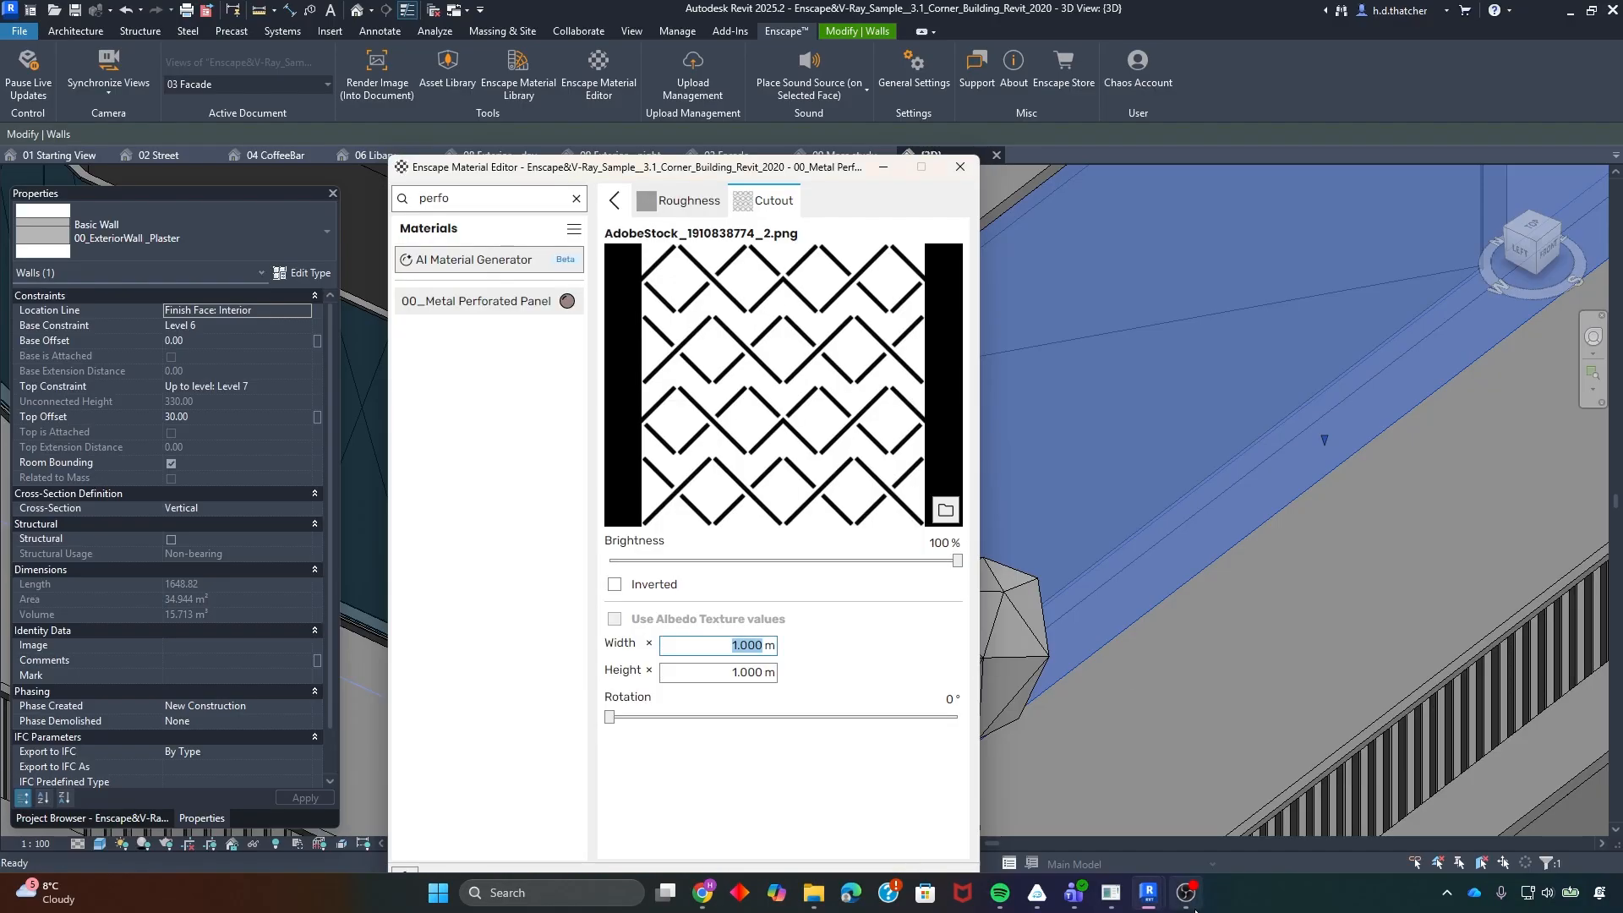
pyautogui.click(1148, 892)
pyautogui.click(1164, 778)
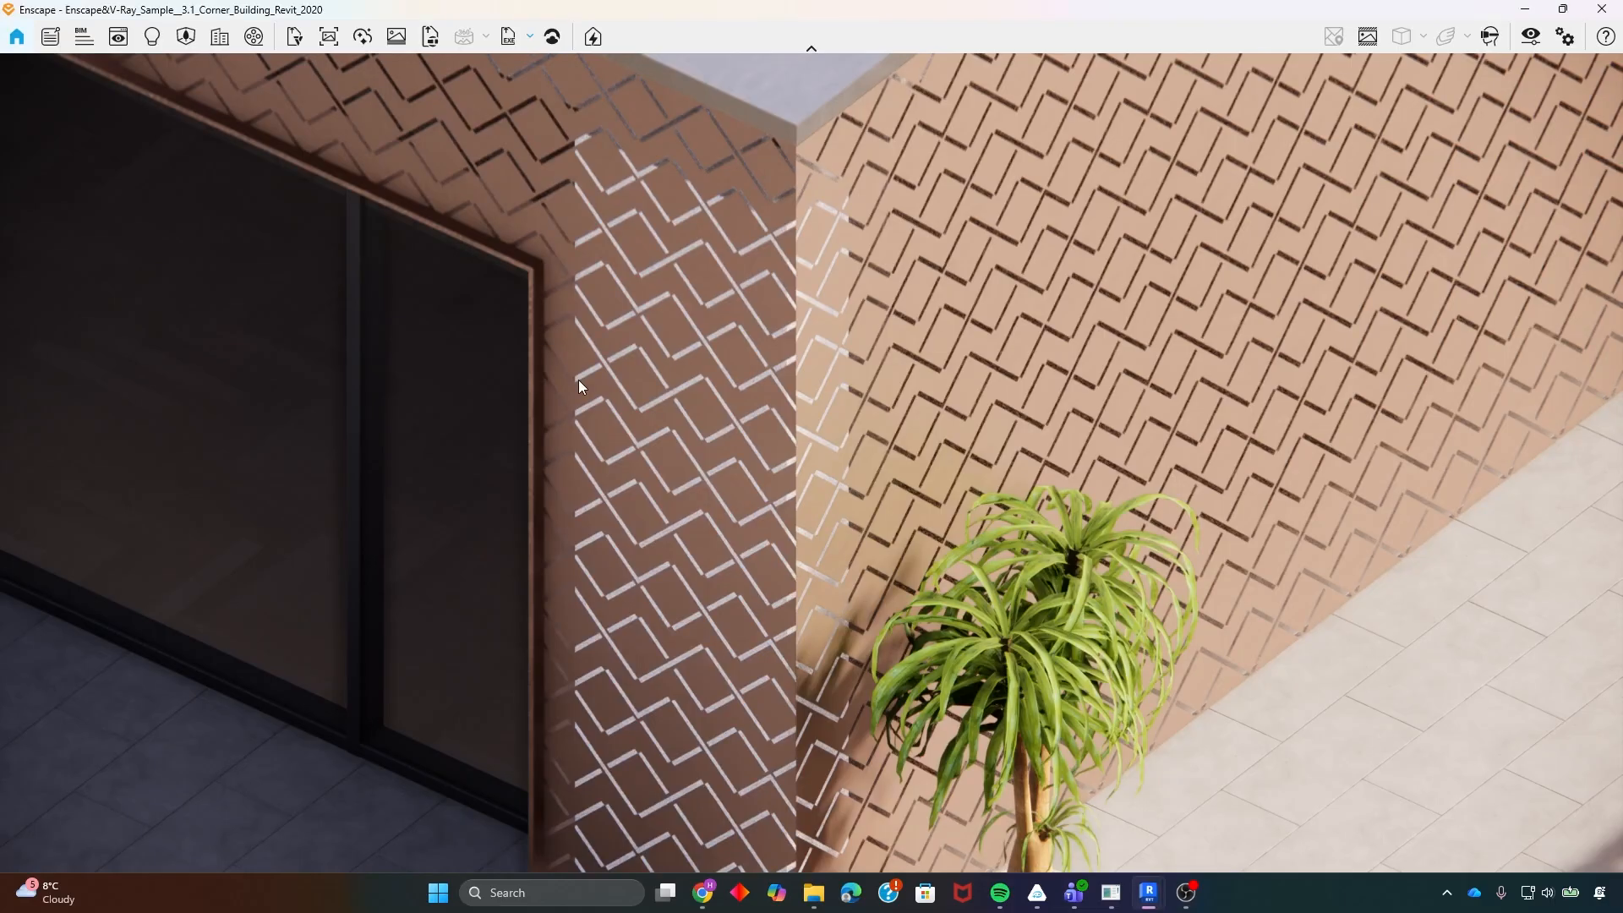
# - Invert the cutout texture and check the corner walls in the Enscape render
pyautogui.moveTo(1148, 893)
pyautogui.click(1333, 799)
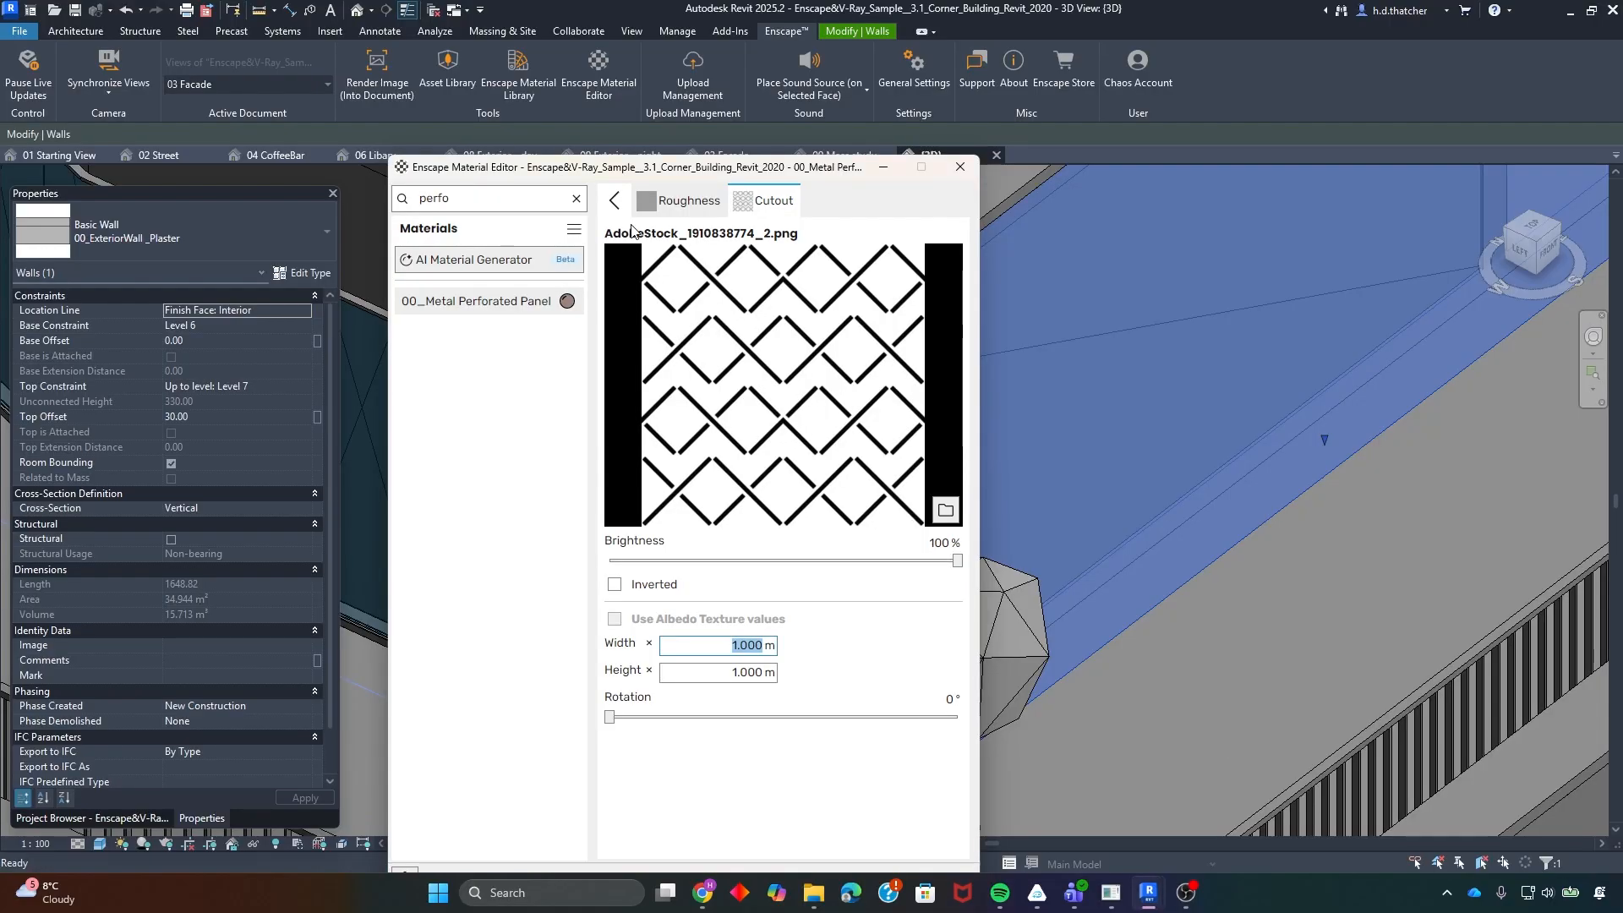
pyautogui.click(615, 583)
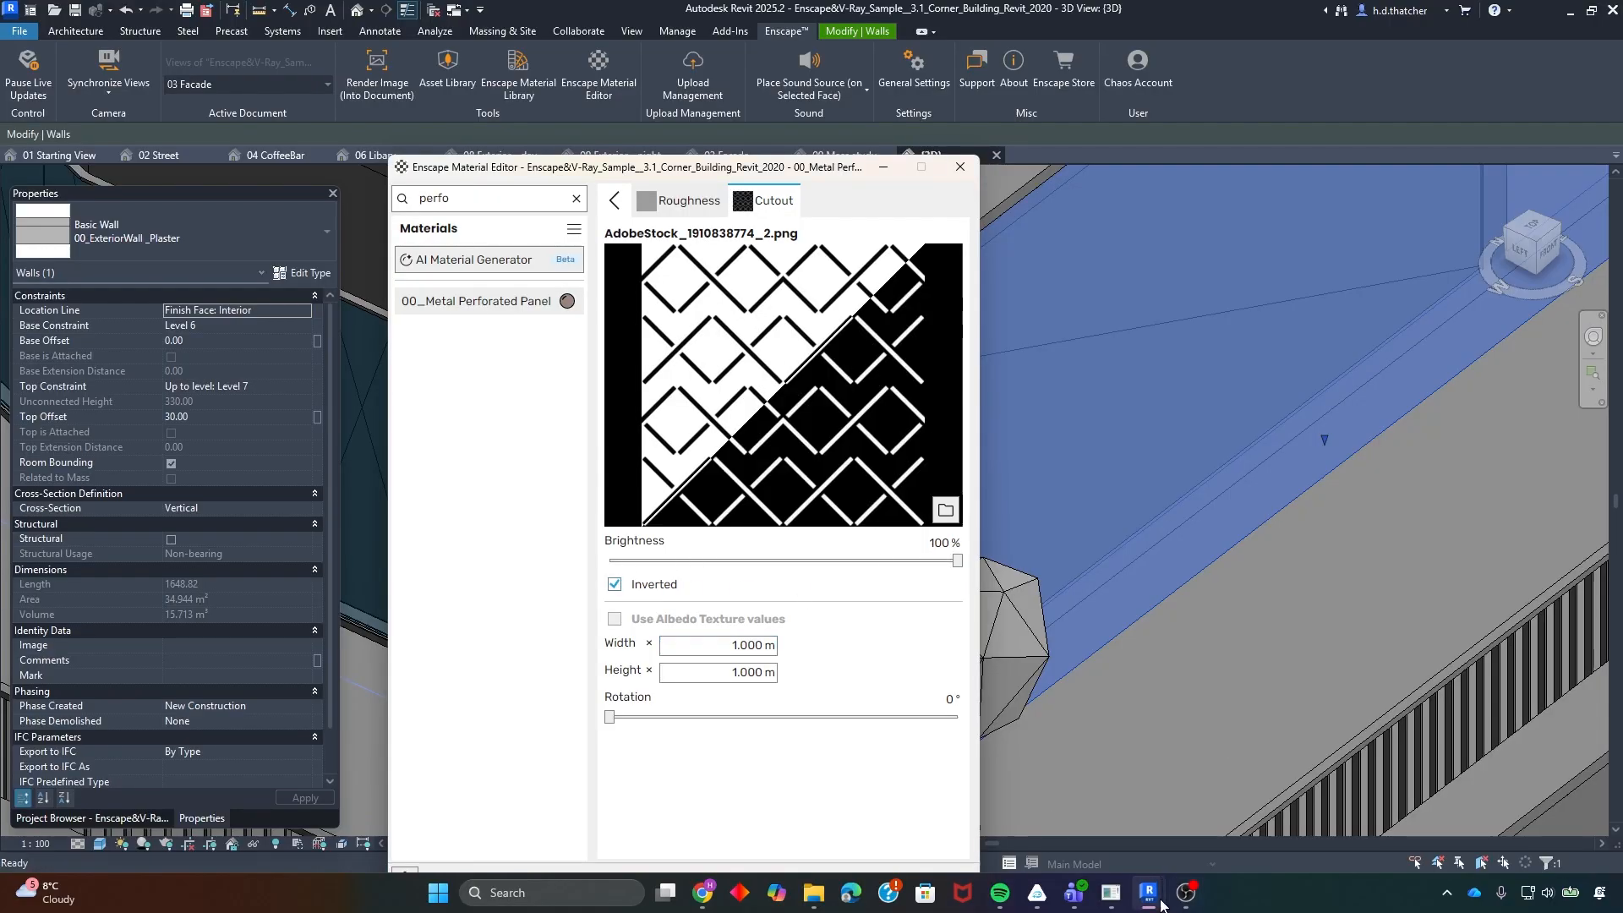
pyautogui.moveTo(1161, 902)
pyautogui.click(1188, 795)
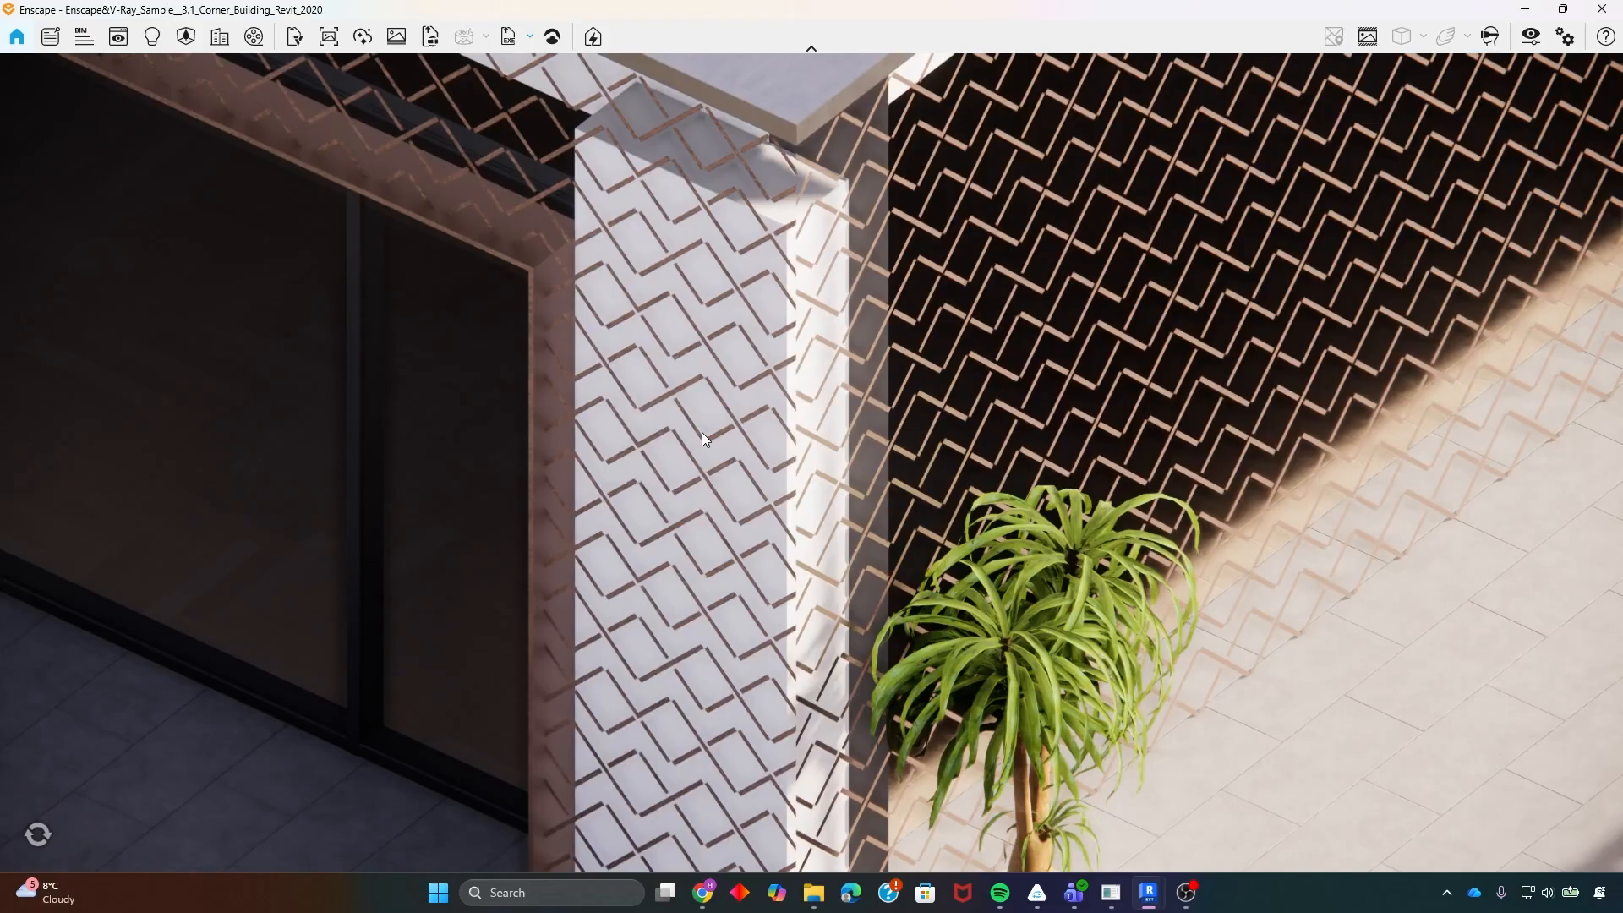
# - Turn off the inversion of the perforated metal material's cutout texture
pyautogui.scroll(-4, 815, 455)
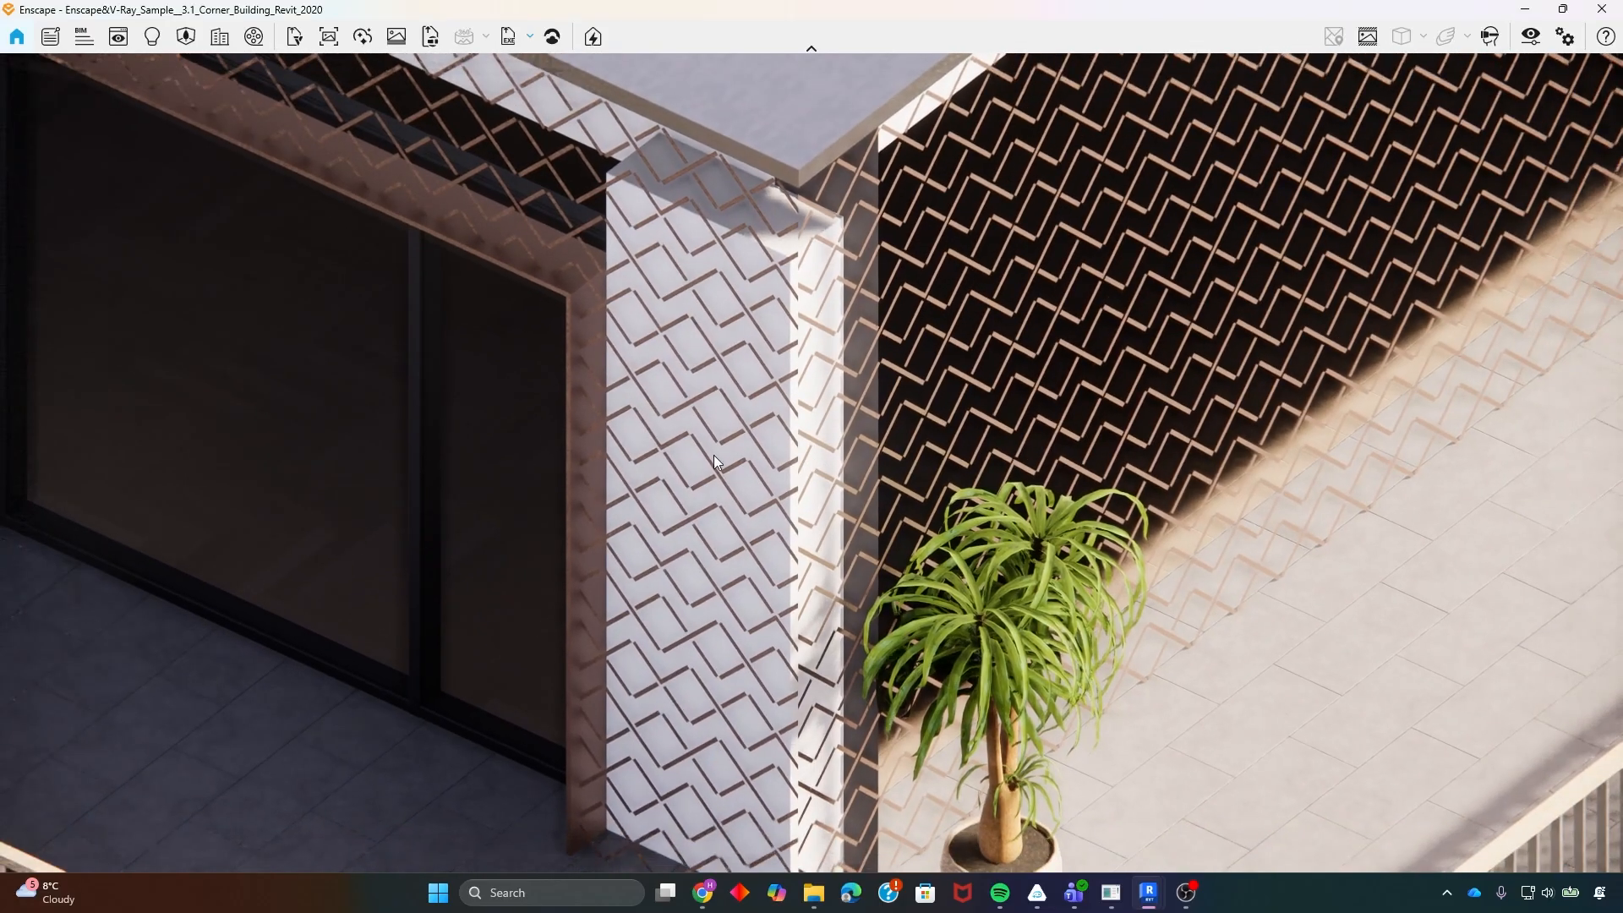
pyautogui.scroll(-3, 784, 460)
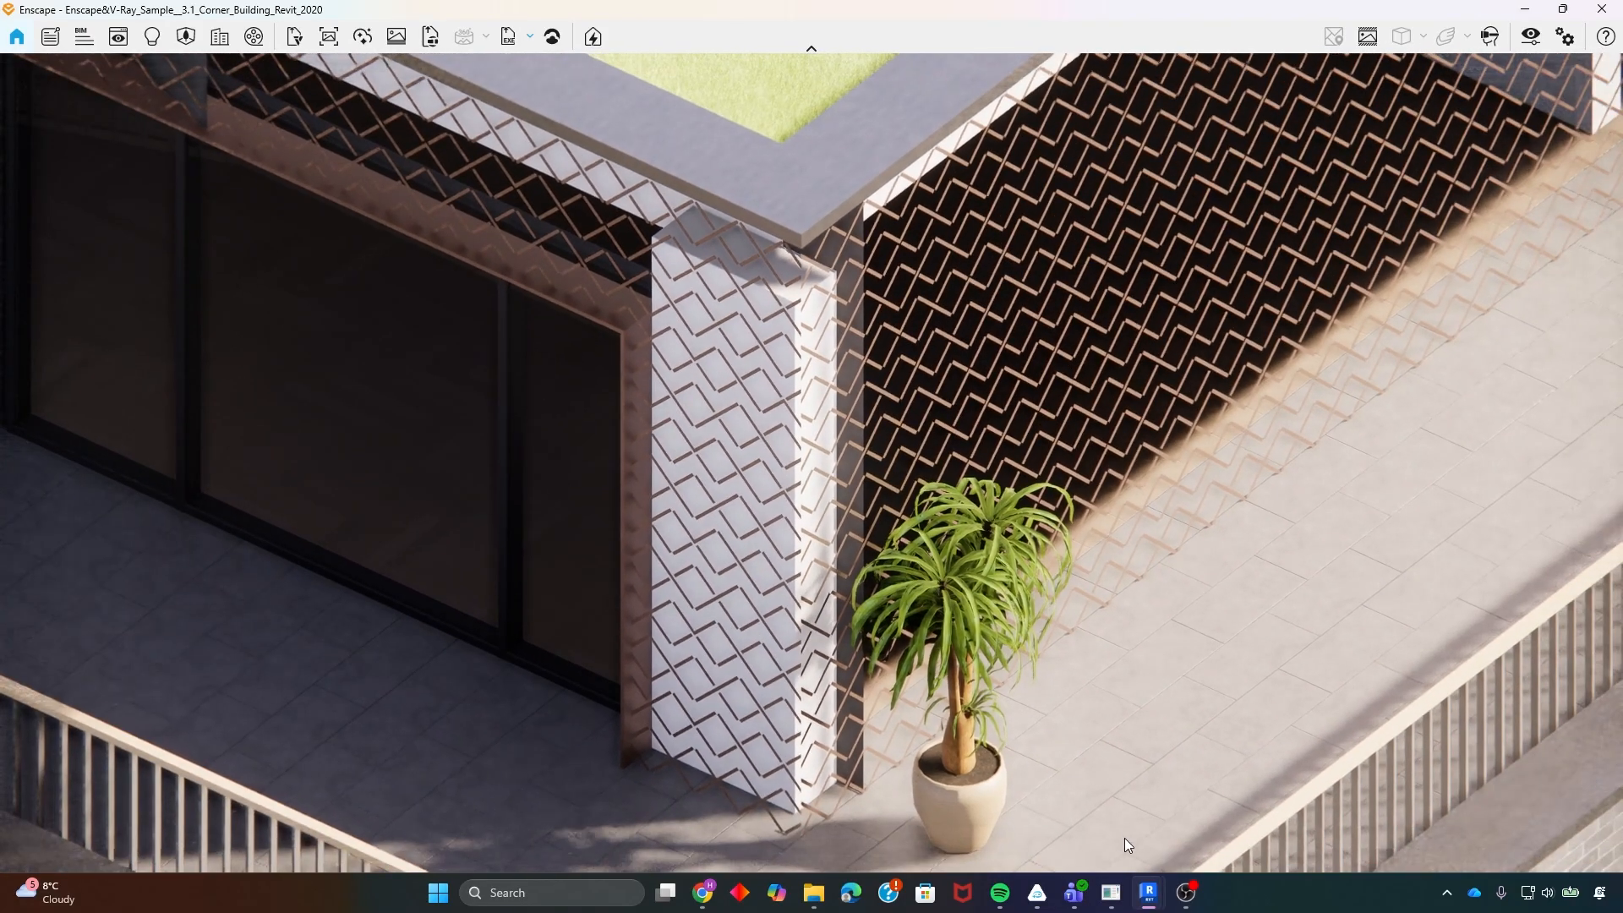
pyautogui.moveTo(1141, 896)
pyautogui.click(1336, 793)
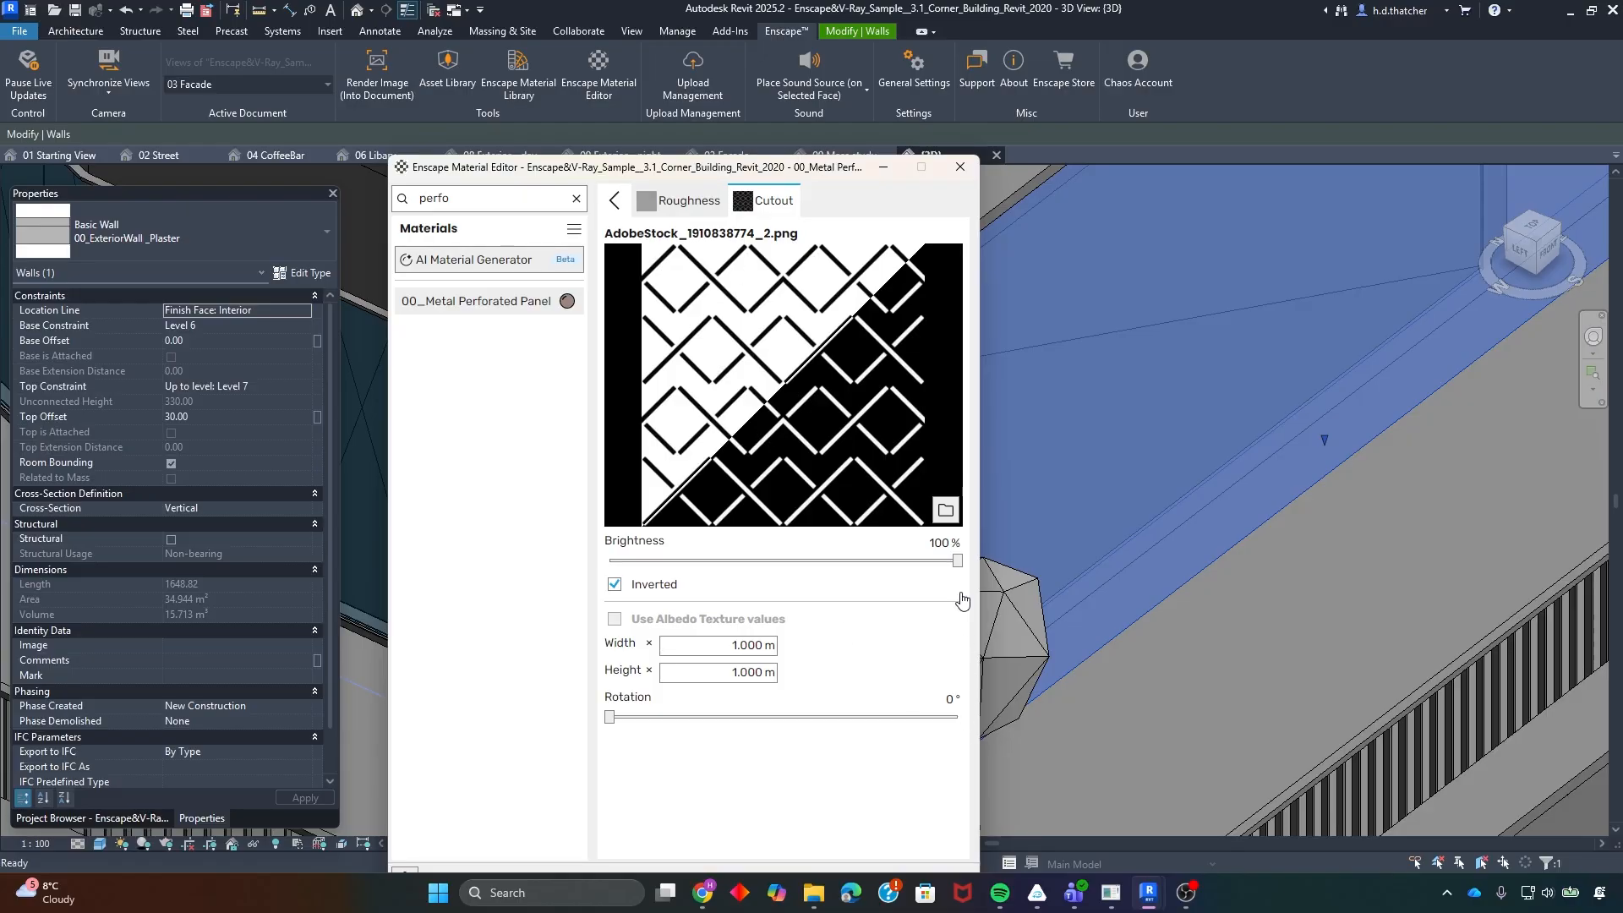
pyautogui.click(615, 584)
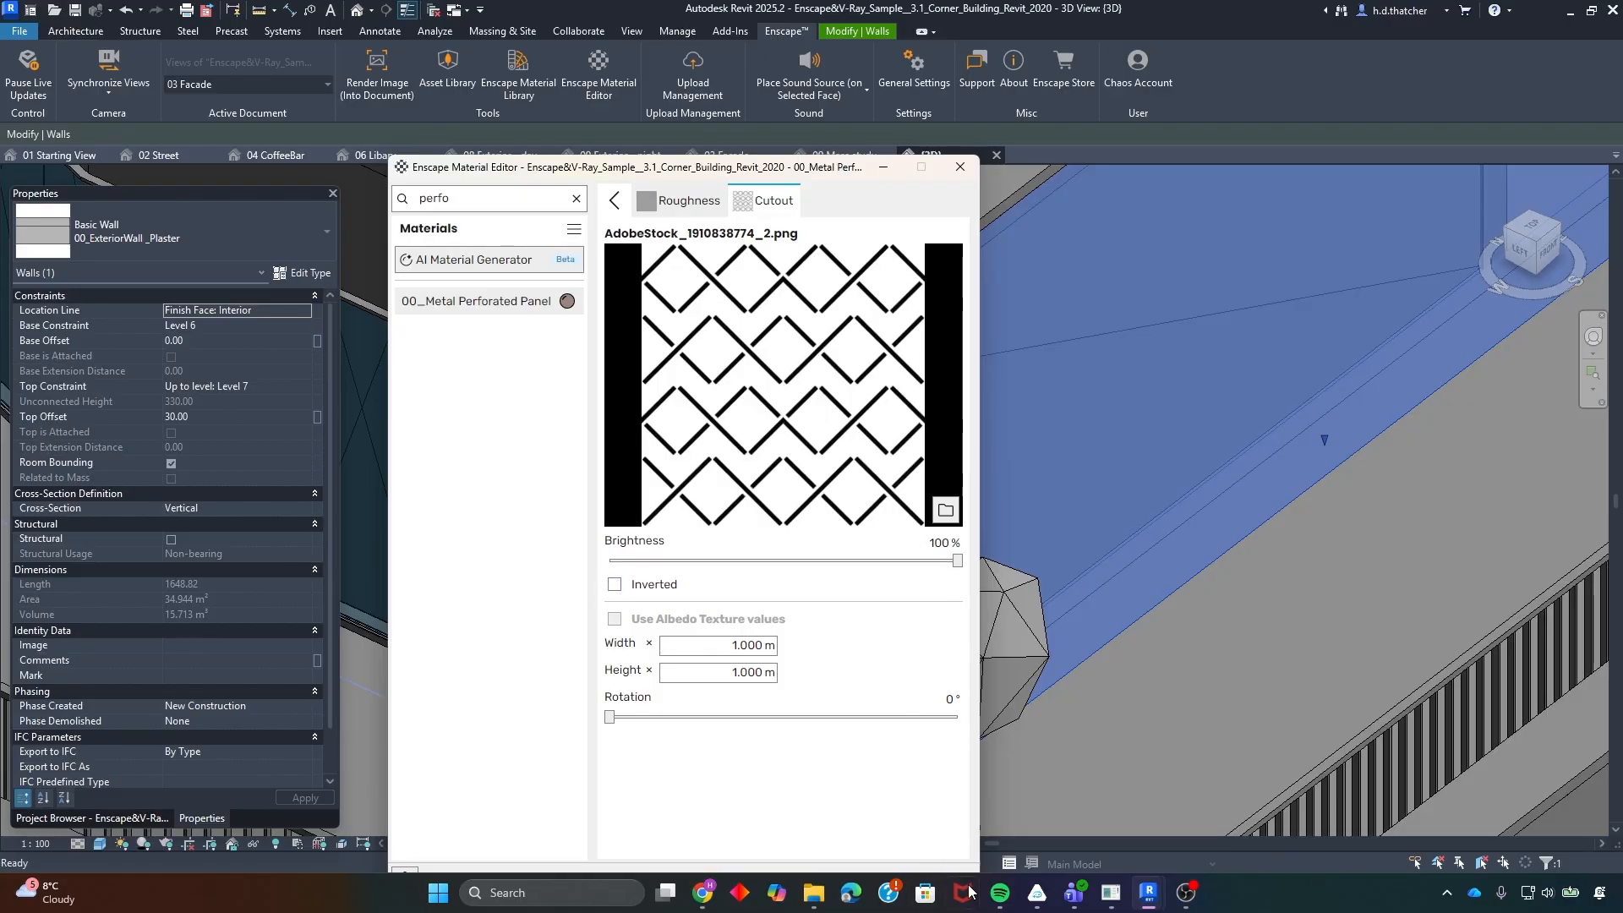
# - Set the cutout texture's width and height to 0.5 m
pyautogui.doubleClick(747, 645)
pyautogui.write('0.5')
pyautogui.doubleClick(744, 672)
pyautogui.write('0.5')
pyautogui.click(749, 645)
# - Examine the perforated pattern's scale on the top-floor corner walls from near and far in the Enscape render
pyautogui.click(1152, 894)
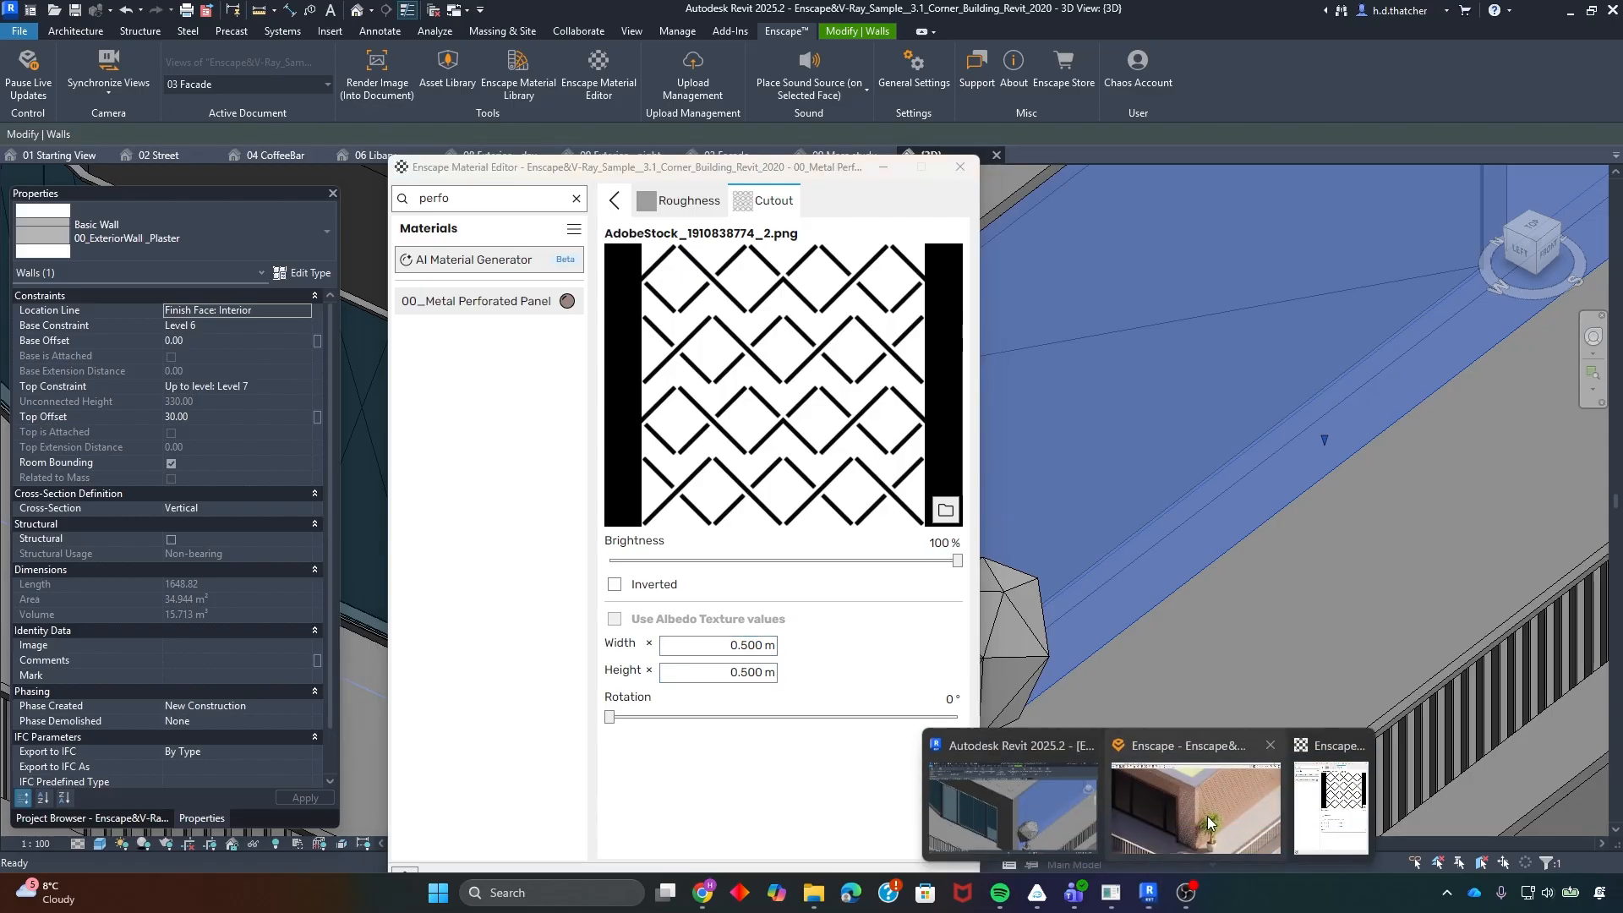
pyautogui.click(1163, 809)
pyautogui.scroll(-5, 748, 611)
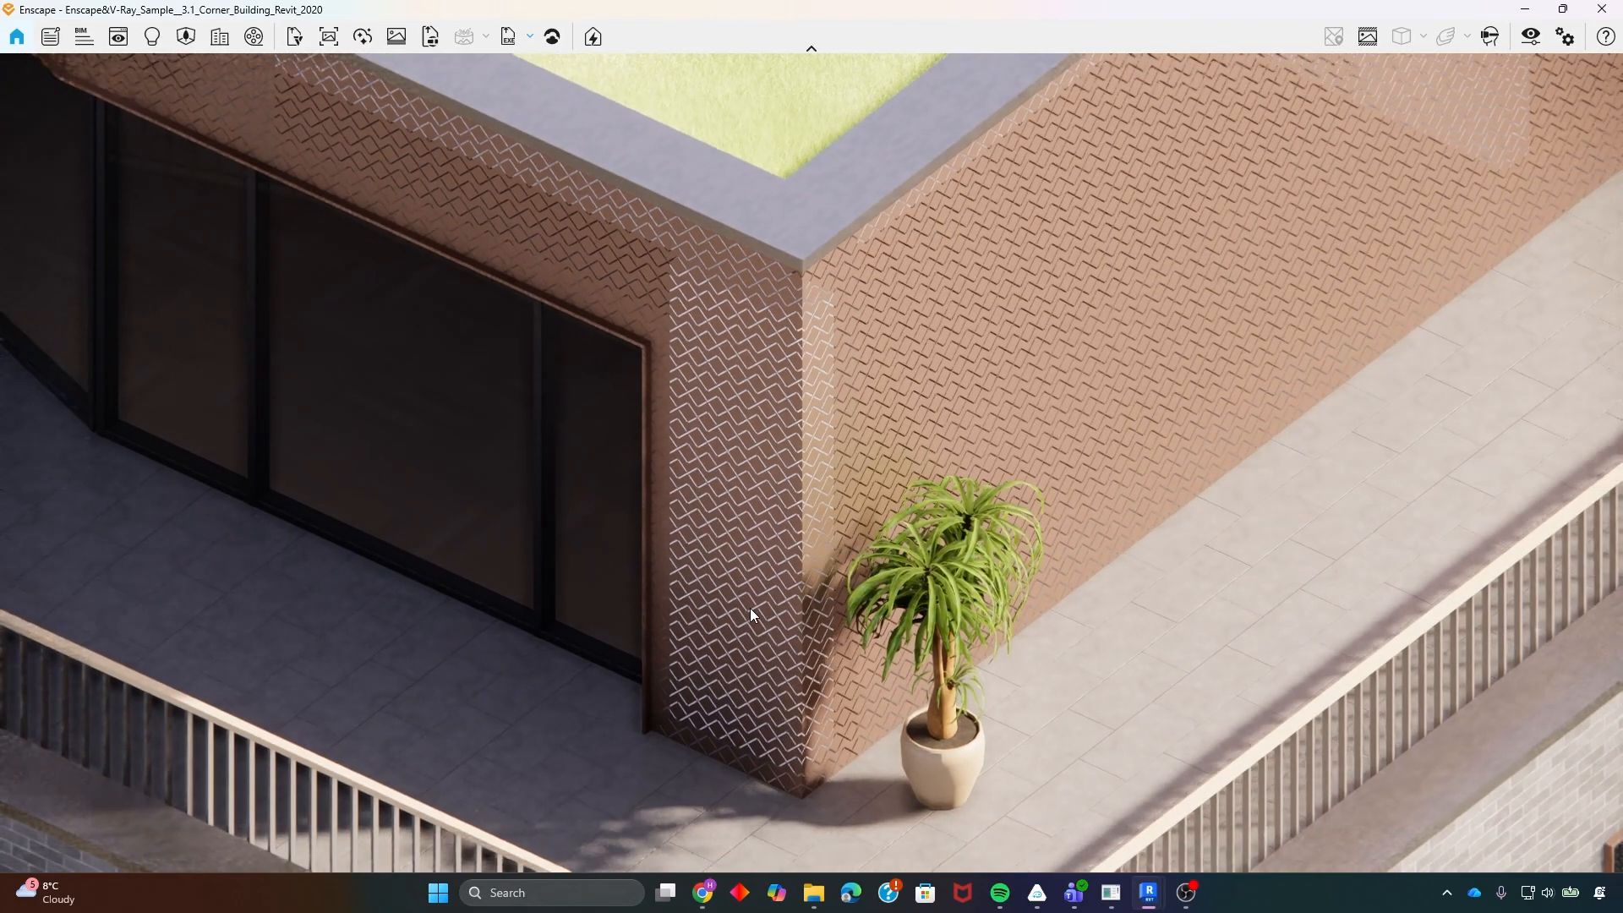
pyautogui.scroll(-5, 749, 607)
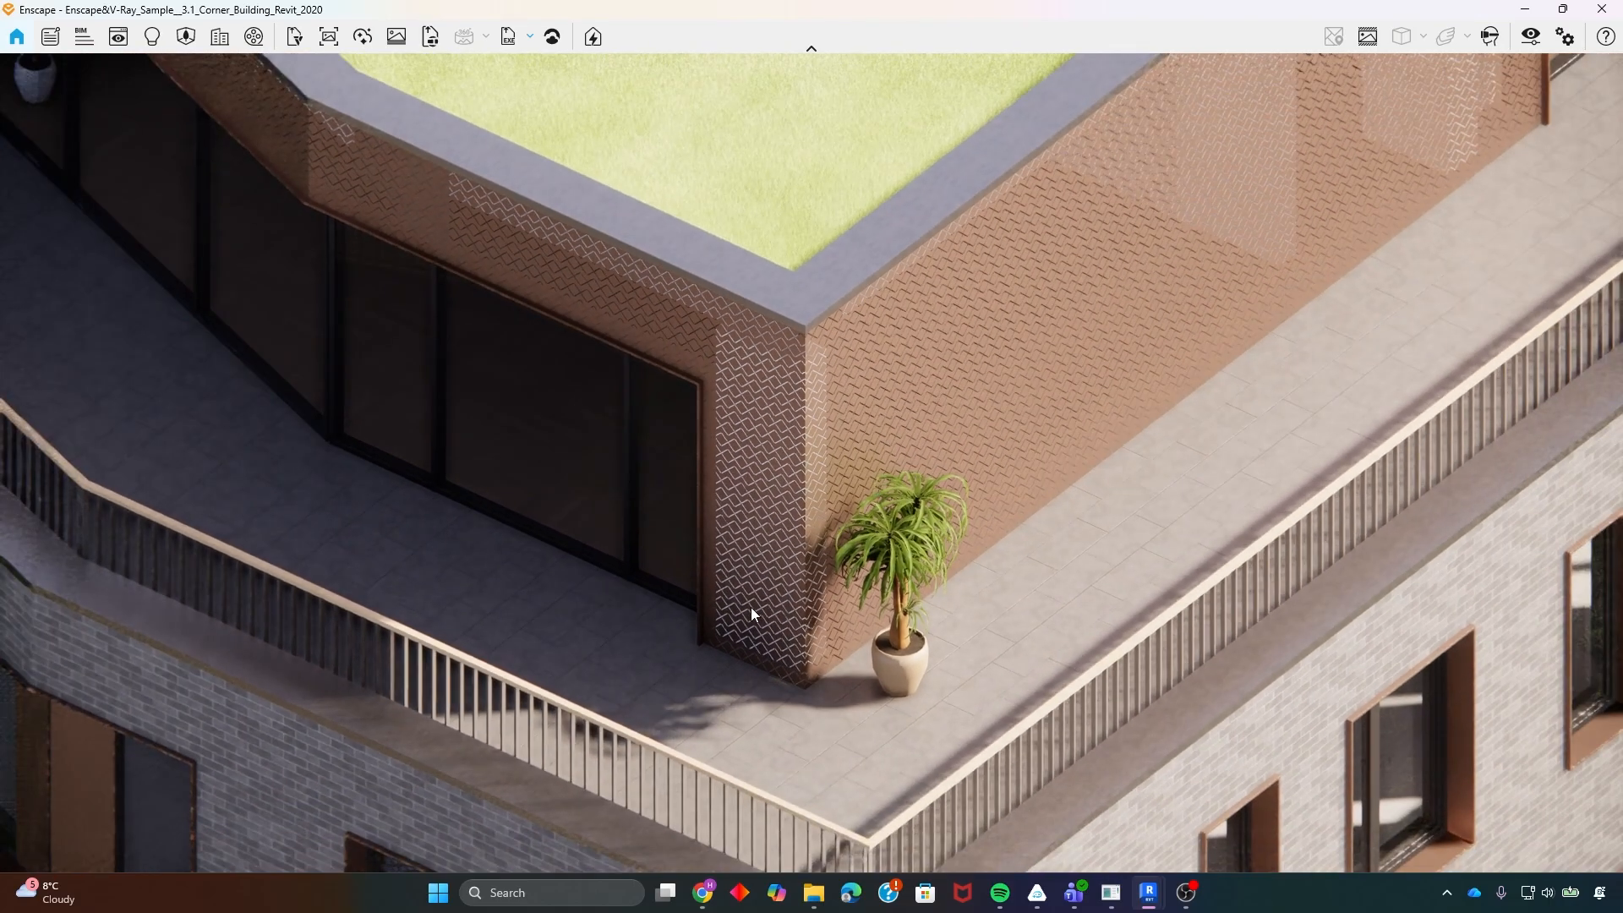
pyautogui.scroll(-5, 1049, 240)
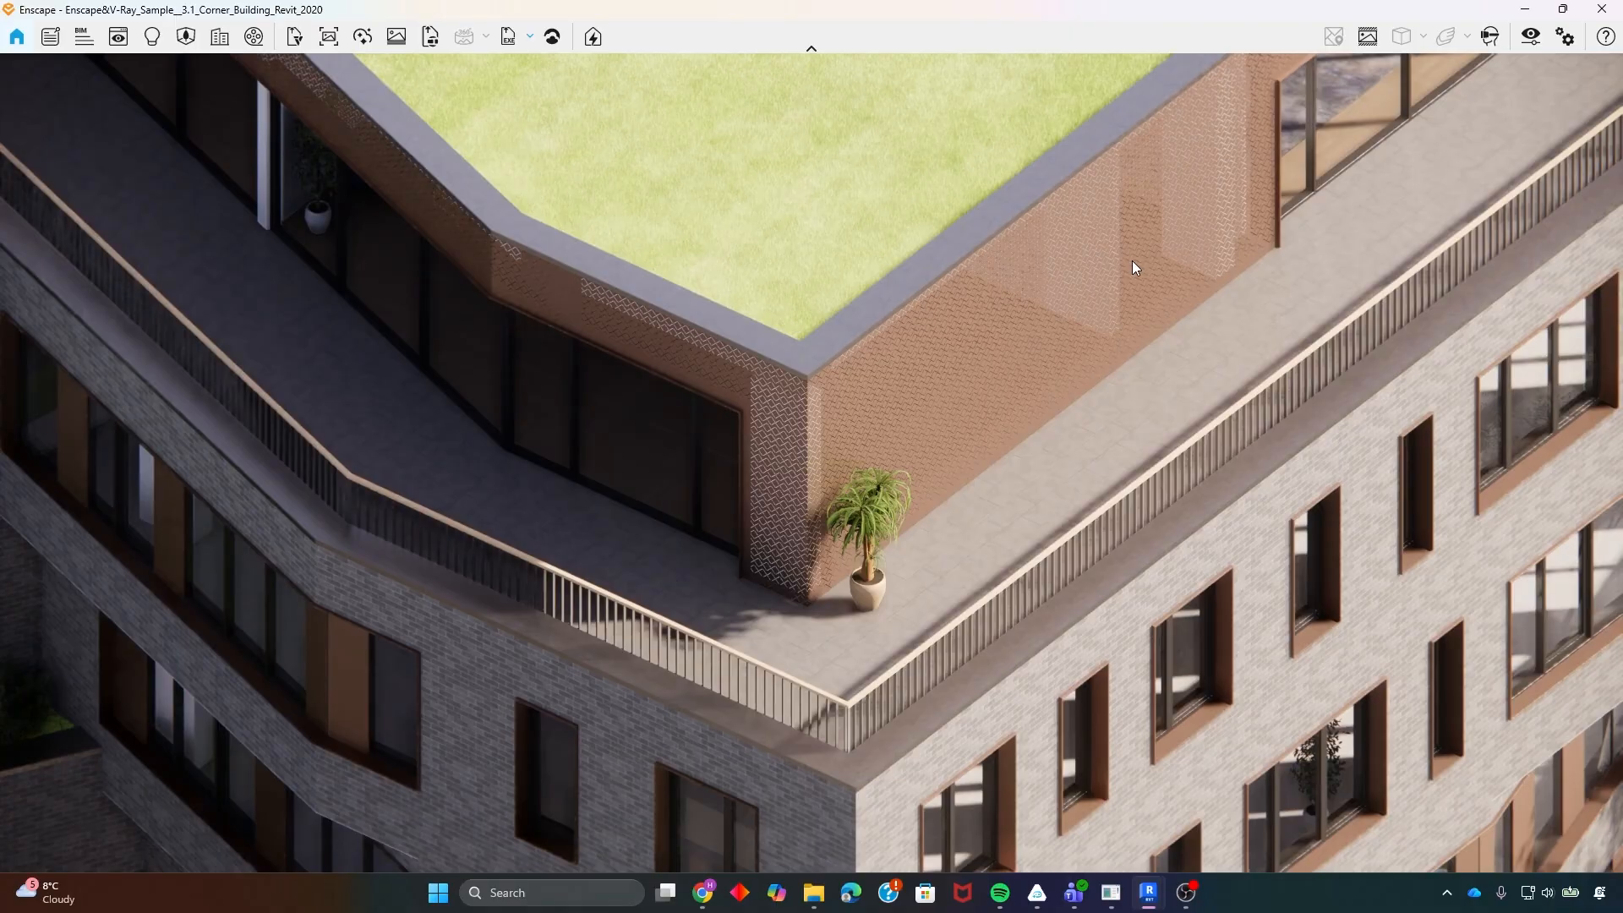
pyautogui.scroll(-4, 1132, 260)
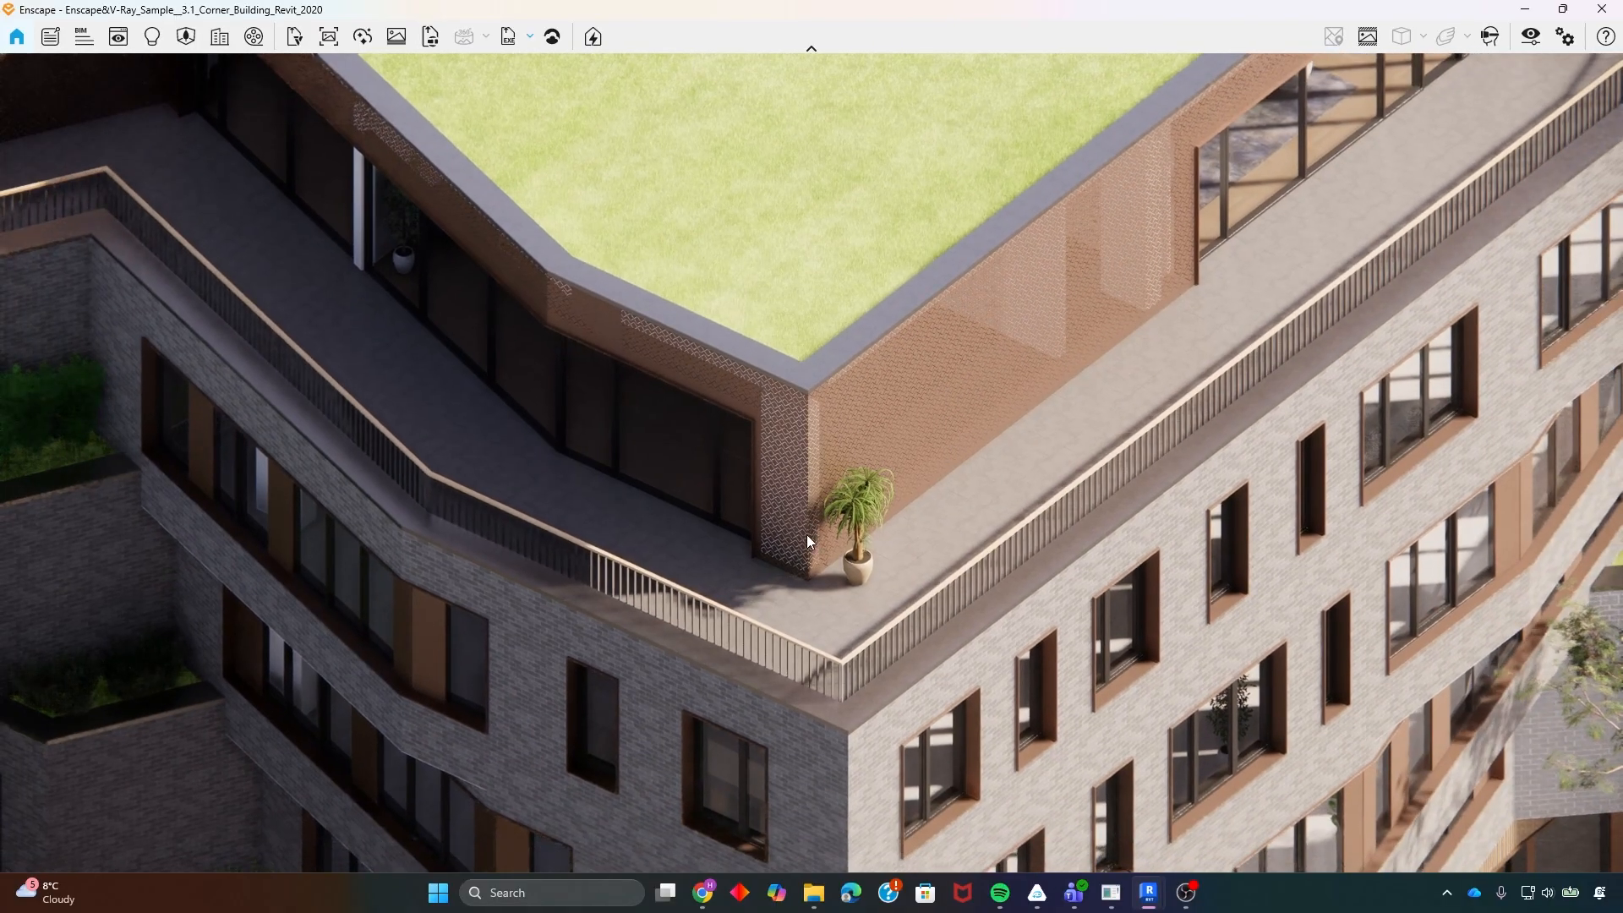
pyautogui.scroll(1, 806, 535)
pyautogui.moveTo(806, 536)
pyautogui.mouseDown(button='middle')
pyautogui.moveTo(780, 585)
pyautogui.moveTo(804, 560)
pyautogui.mouseUp(button='middle')
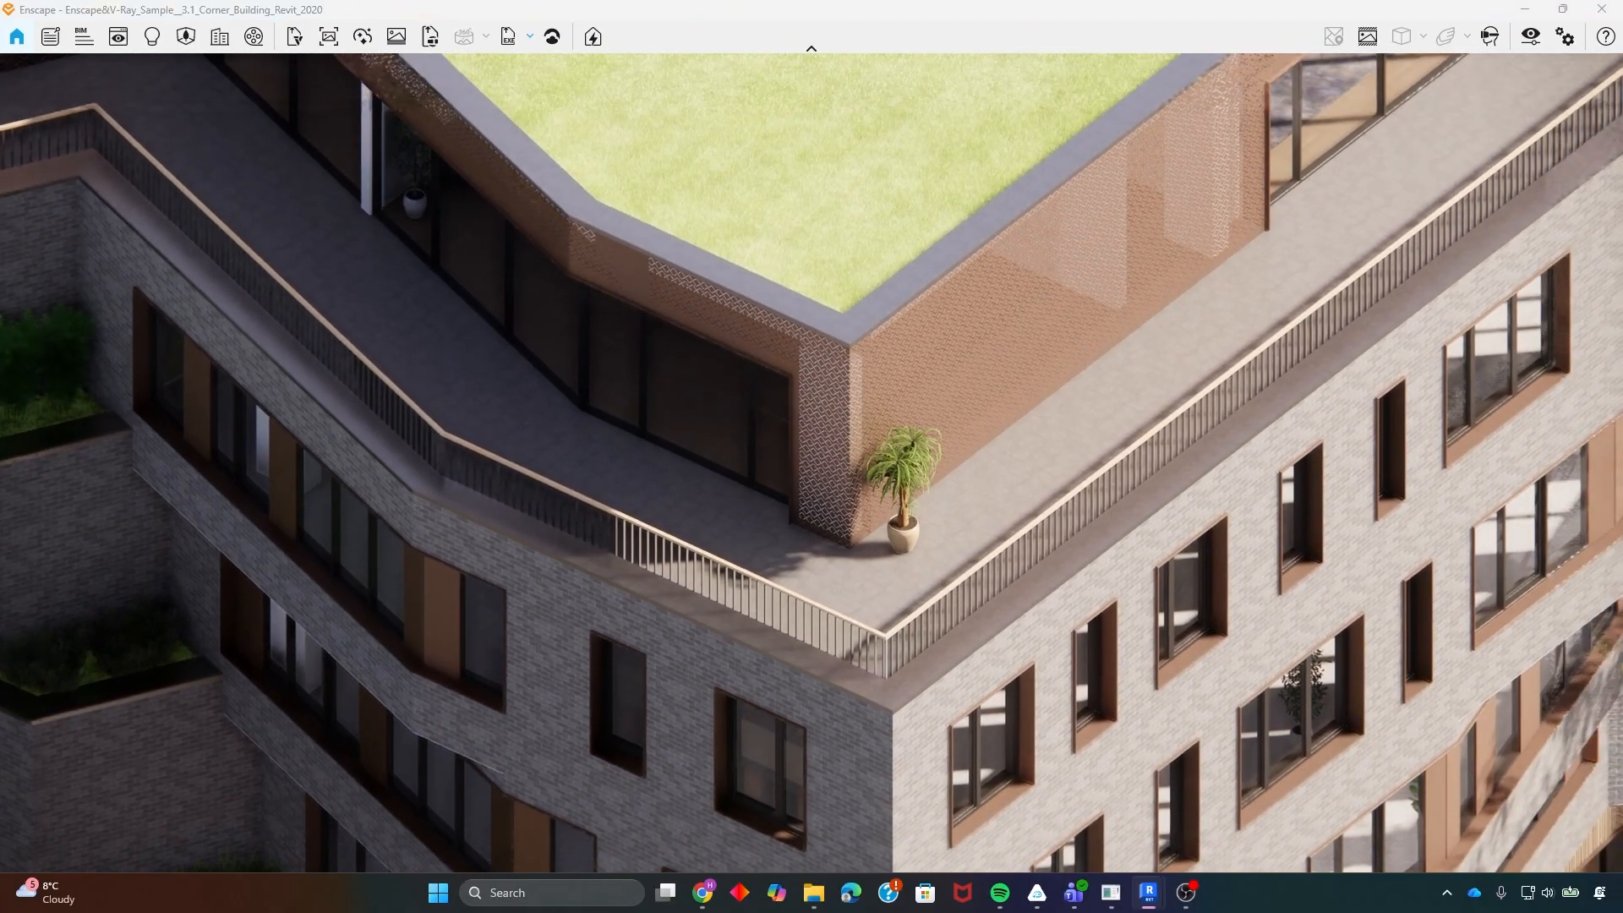
pyautogui.moveTo(999, 489); pyautogui.dragTo(662, 465, button='middle')
pyautogui.scroll(1, 584, 454)
pyautogui.scroll(4, 581, 453)
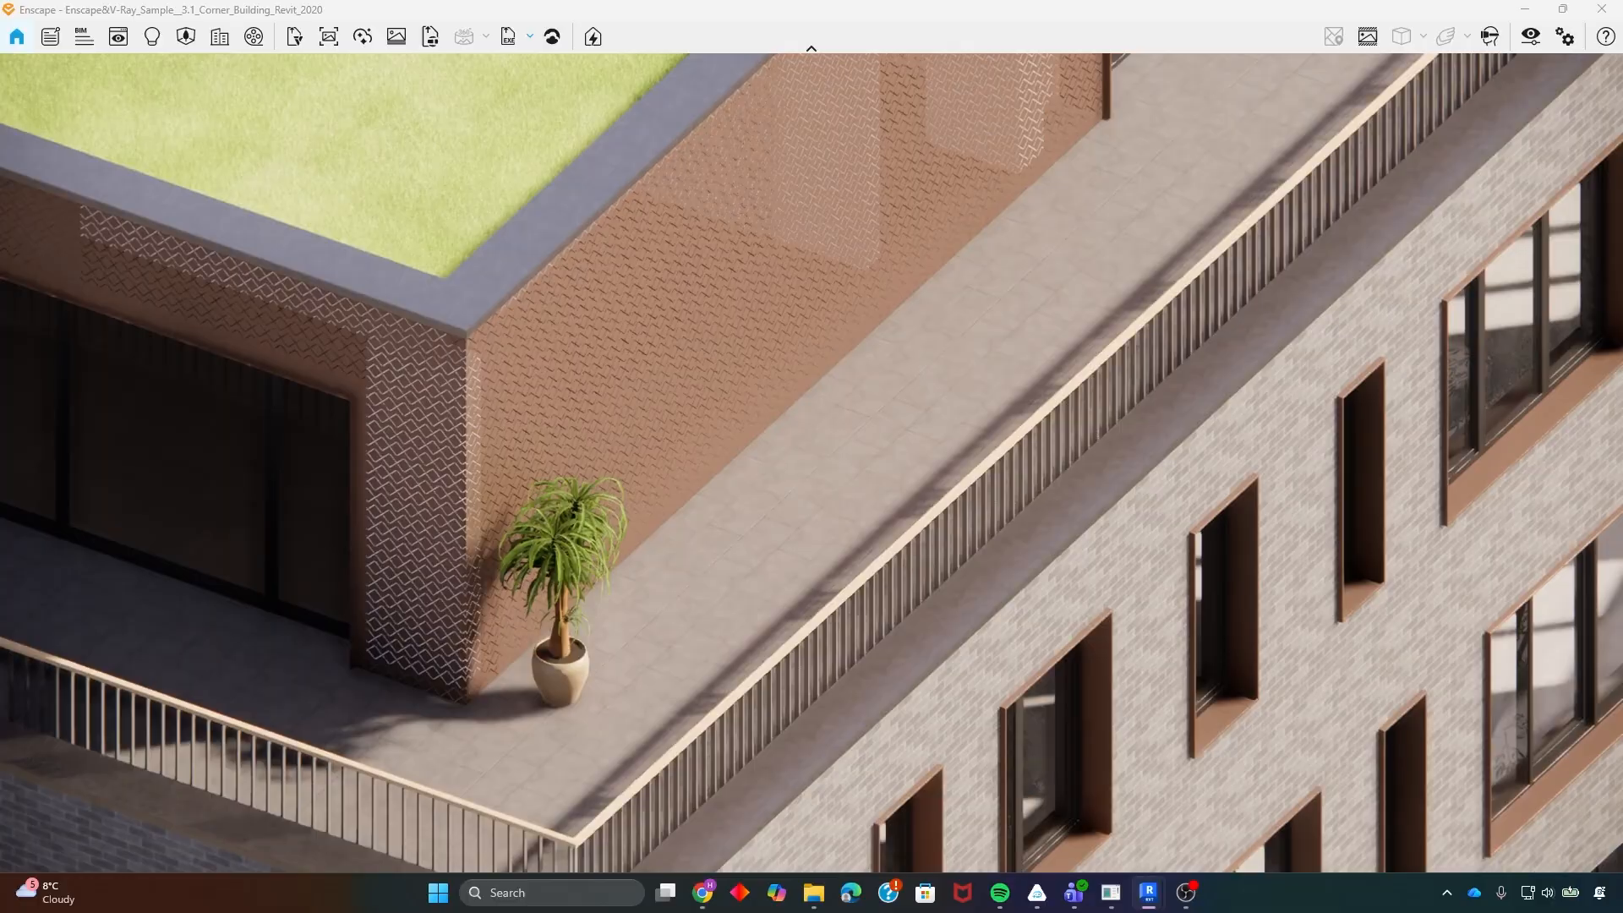
pyautogui.moveTo(455, 492); pyautogui.dragTo(577, 425, button='middle')
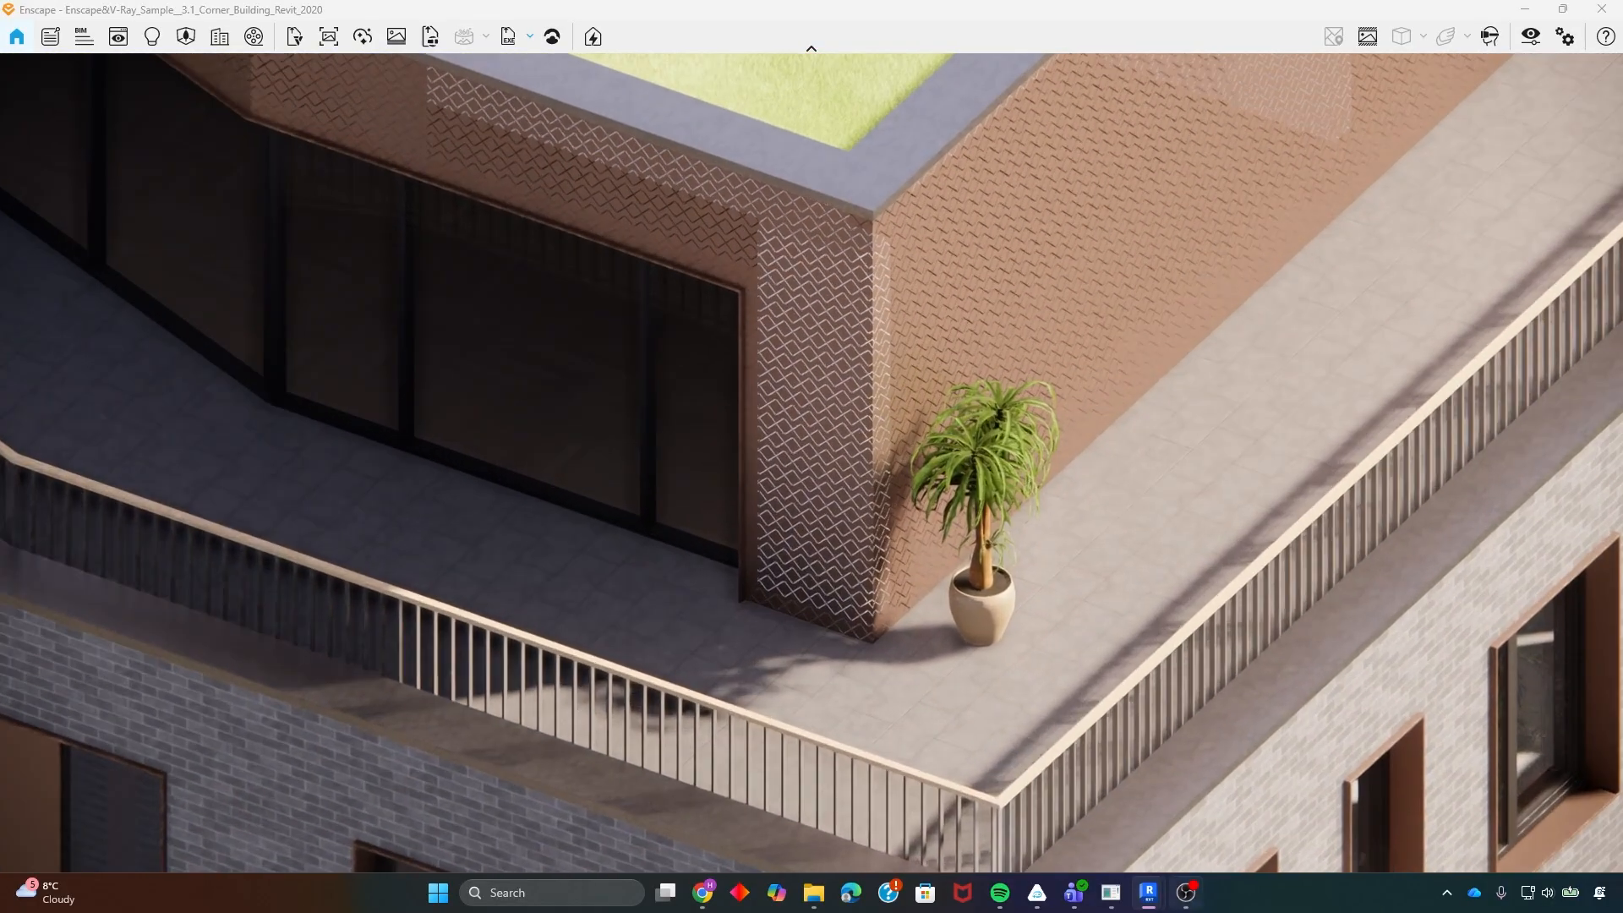
# - Return to Revit, close the Enscape Material Editor and clear the wall selection
pyautogui.moveTo(1148, 893)
pyautogui.click(1087, 791)
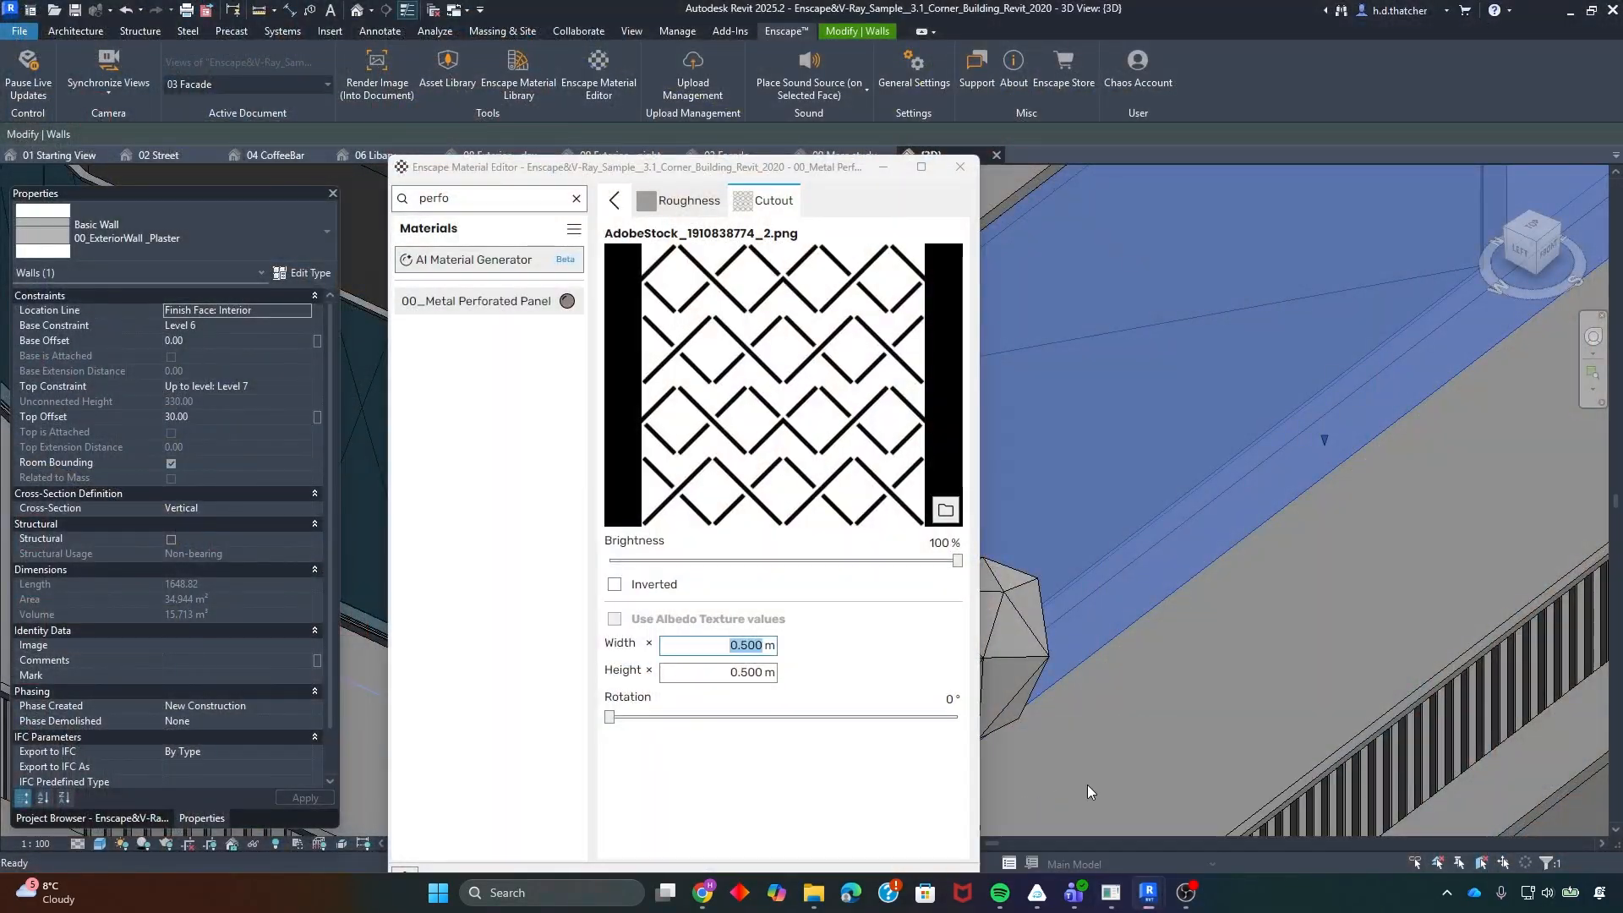
pyautogui.click(959, 169)
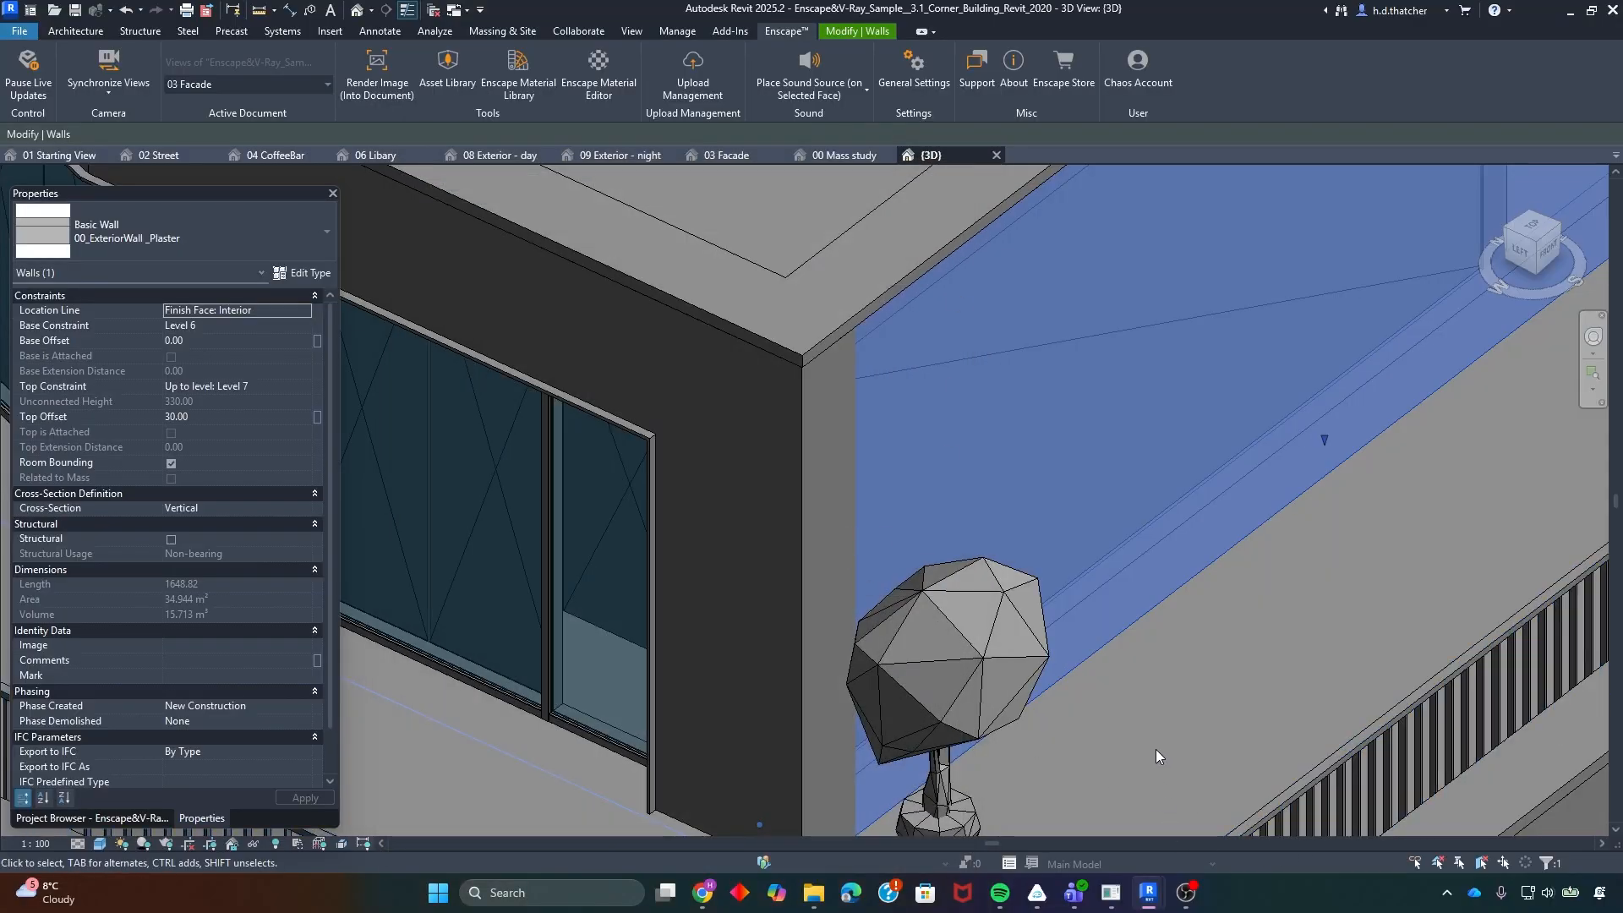
pyautogui.press('Escape')
# - Frame the corner building and its street plaza in the 3D view and check them in the Enscape render
pyautogui.scroll(-2, 930, 584)
pyautogui.scroll(-3, 931, 591)
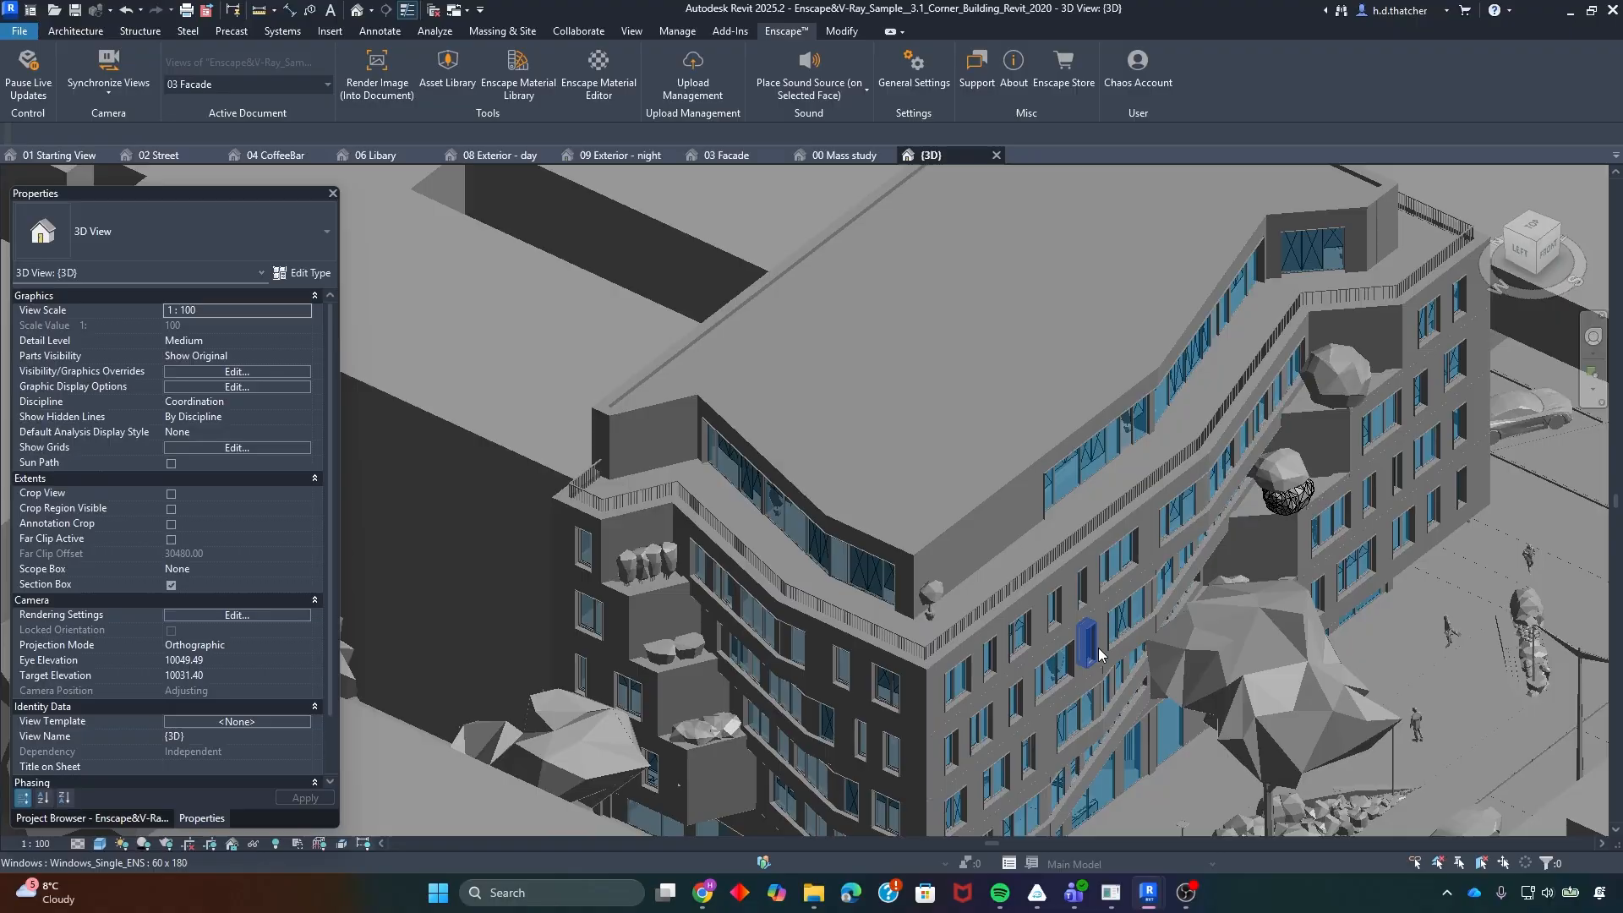
pyautogui.moveTo(1089, 647); pyautogui.dragTo(850, 436, button='middle')
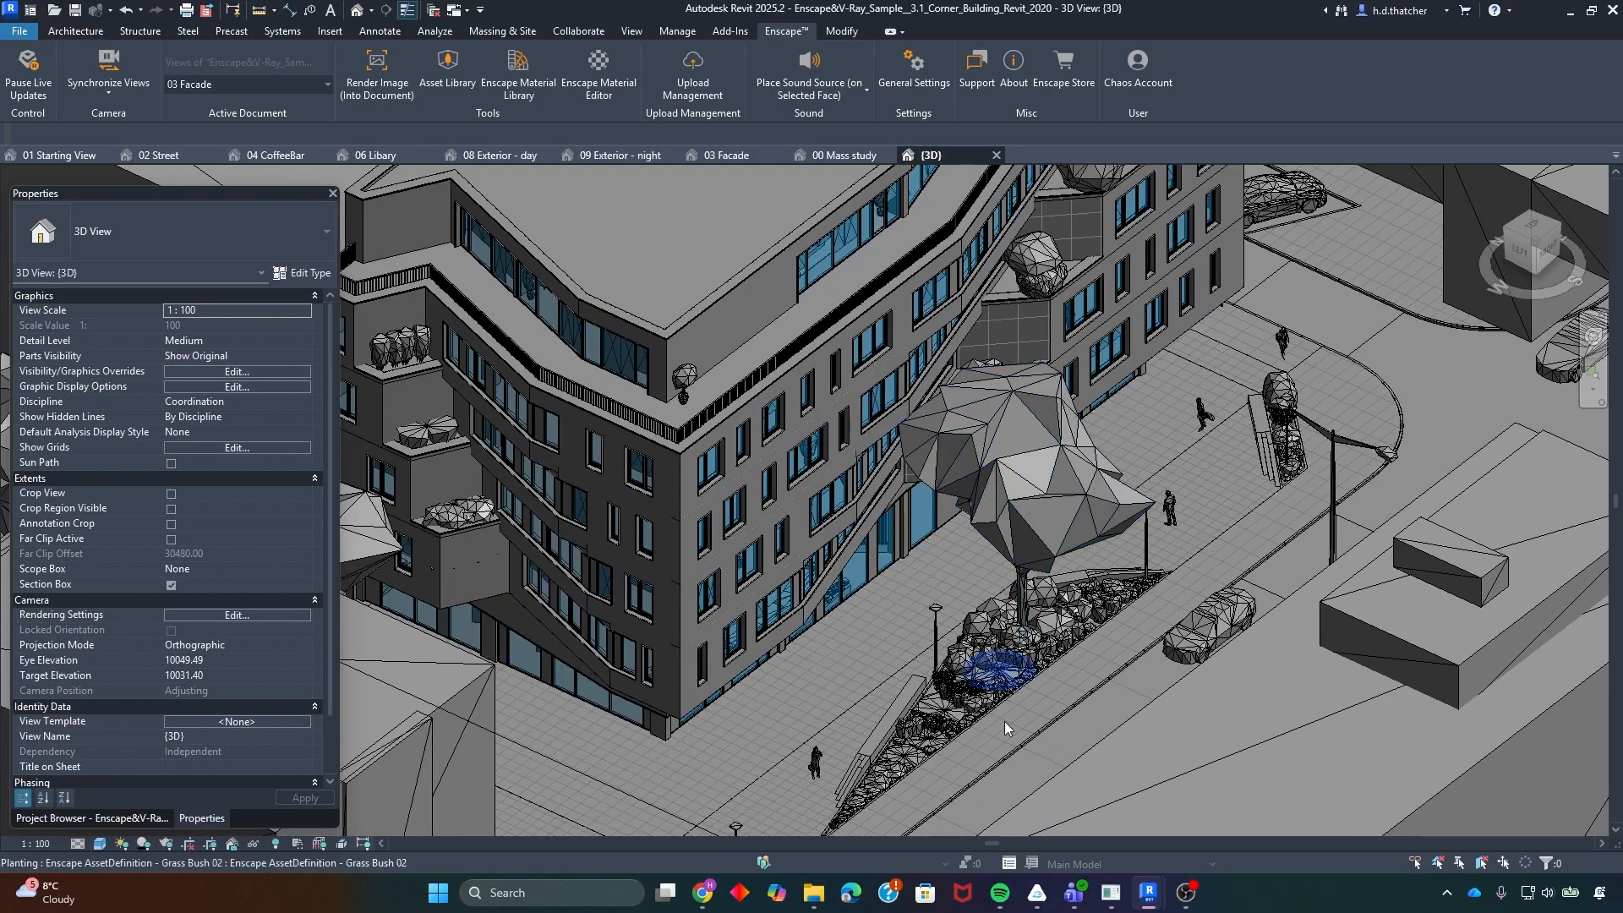
pyautogui.moveTo(1148, 893)
pyautogui.click(1269, 799)
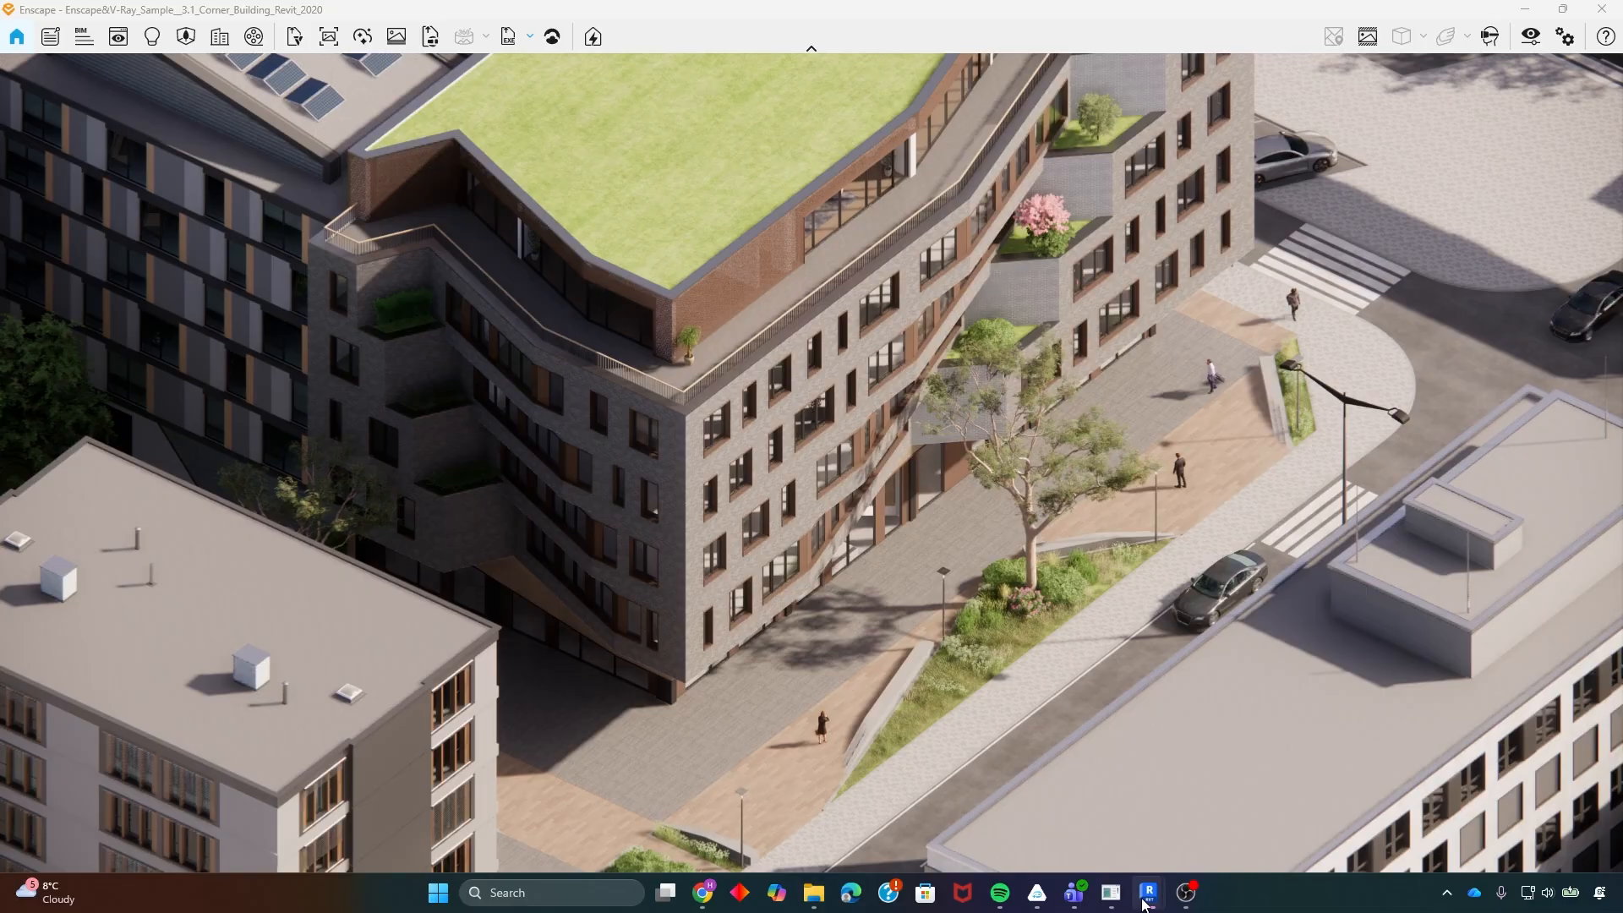
# - Switch back to Revit, open the Enscape Asset Library and look through the custom assets
pyautogui.moveTo(1146, 901)
pyautogui.click(1060, 815)
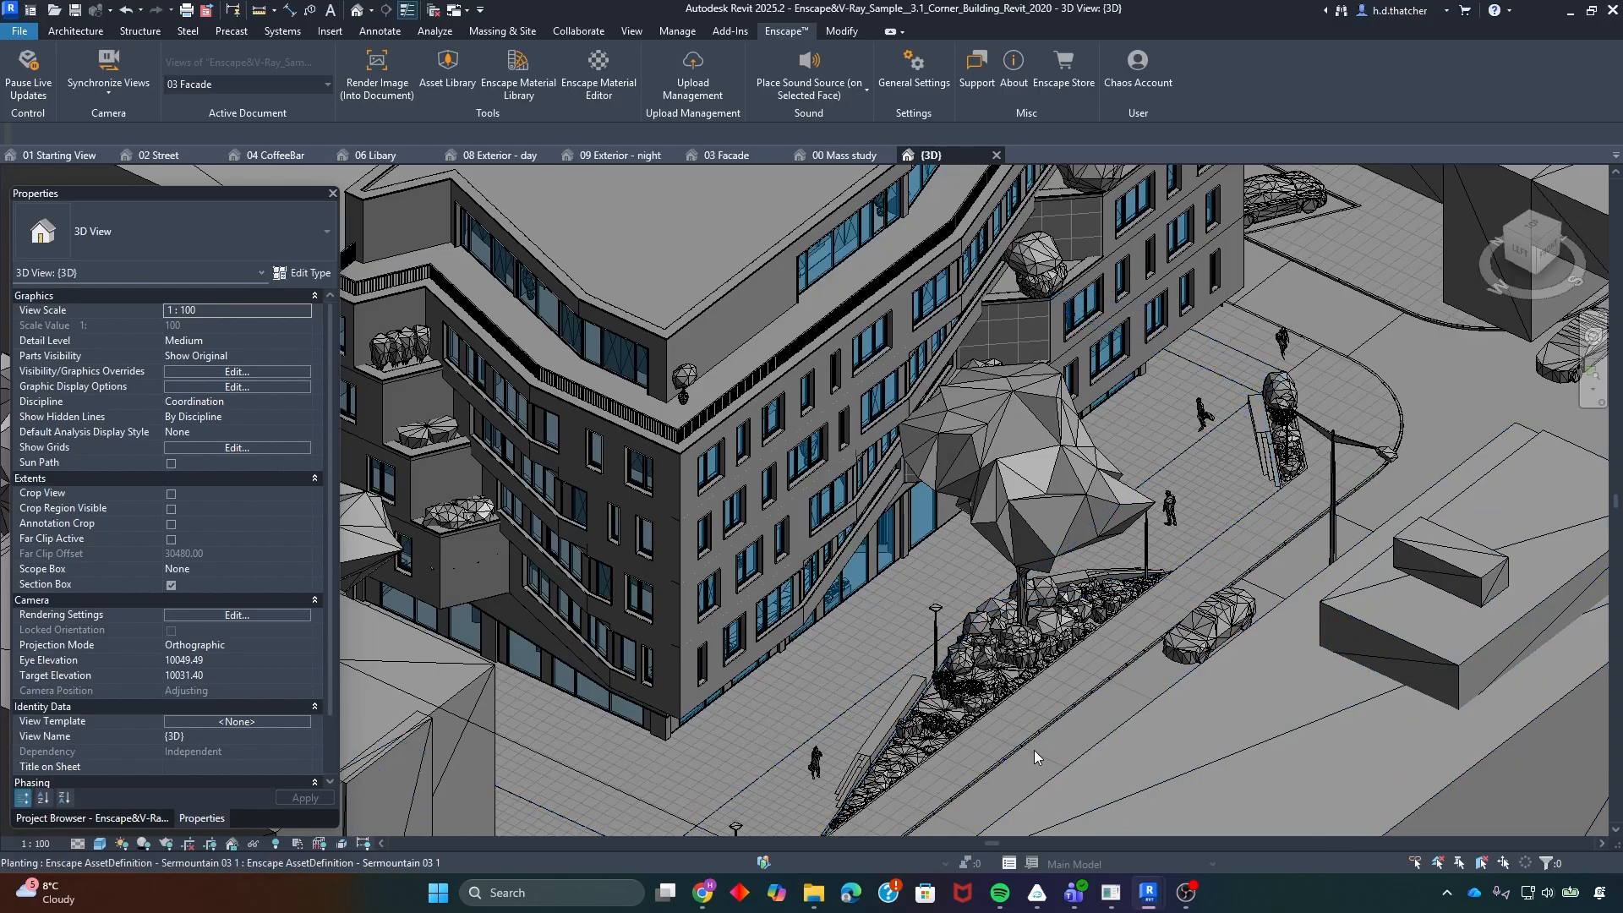
pyautogui.click(448, 68)
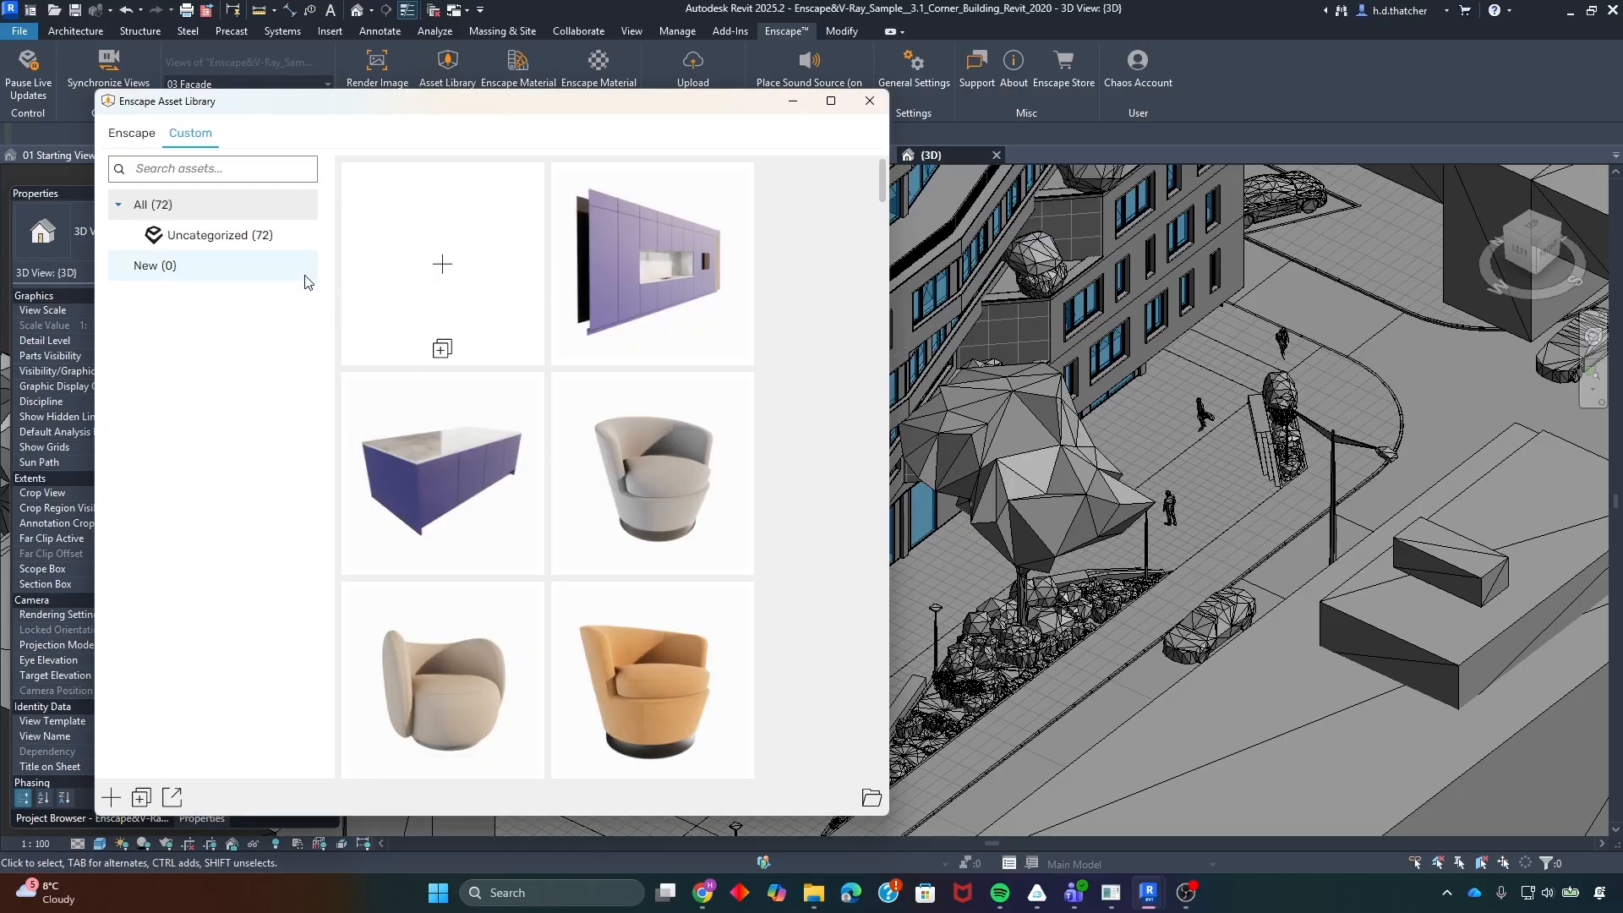
pyautogui.scroll(-10, 499, 359)
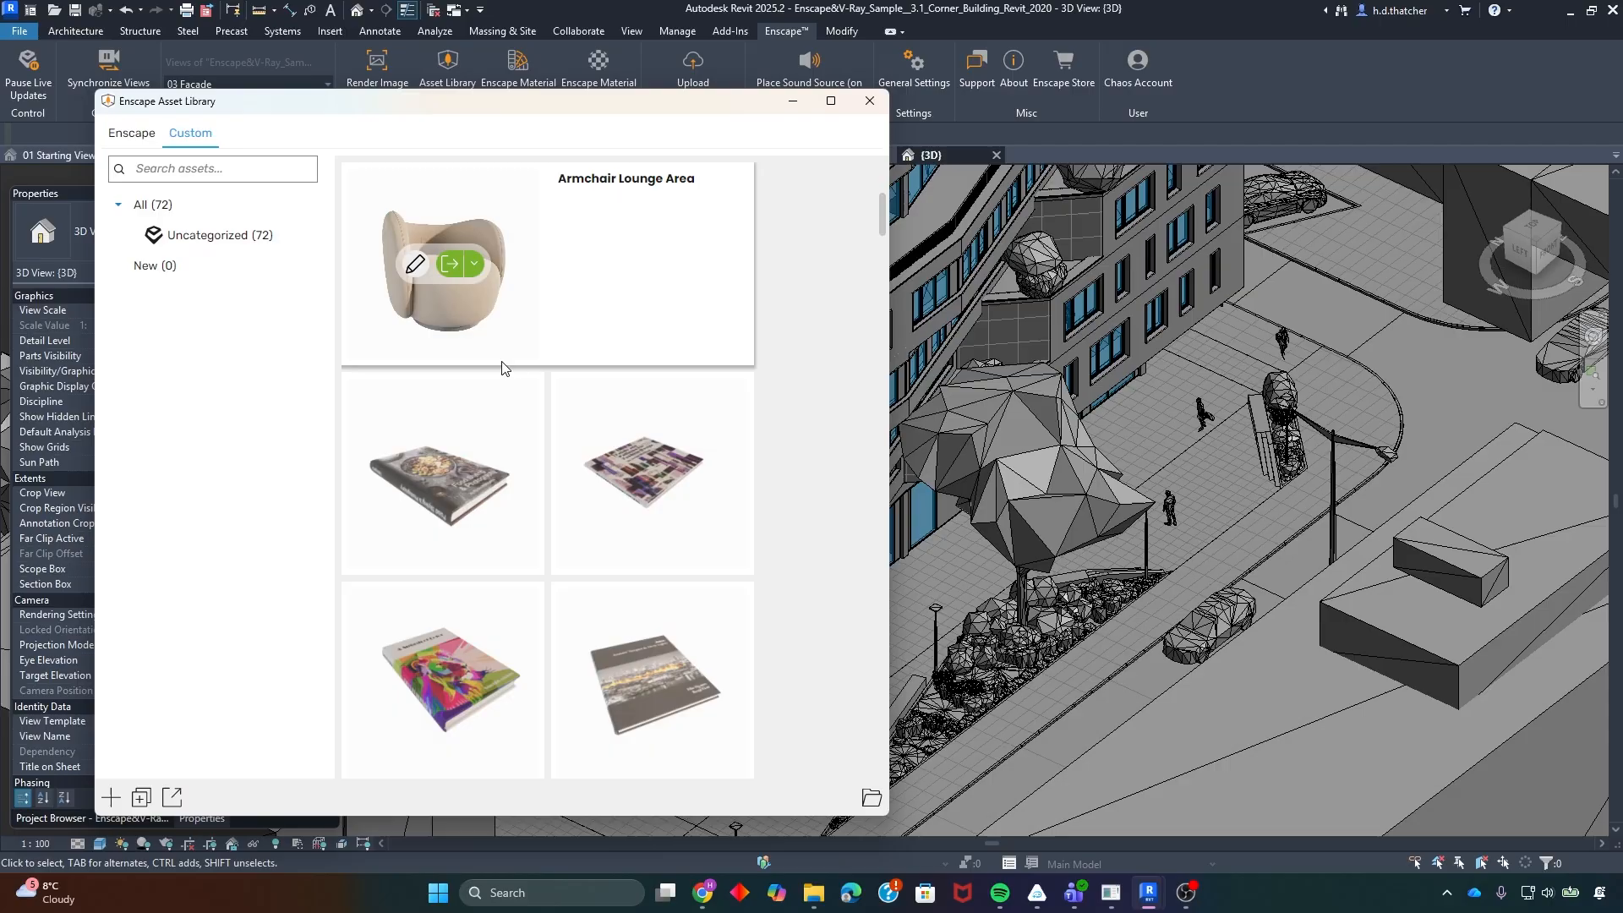
pyautogui.scroll(-8, 532, 406)
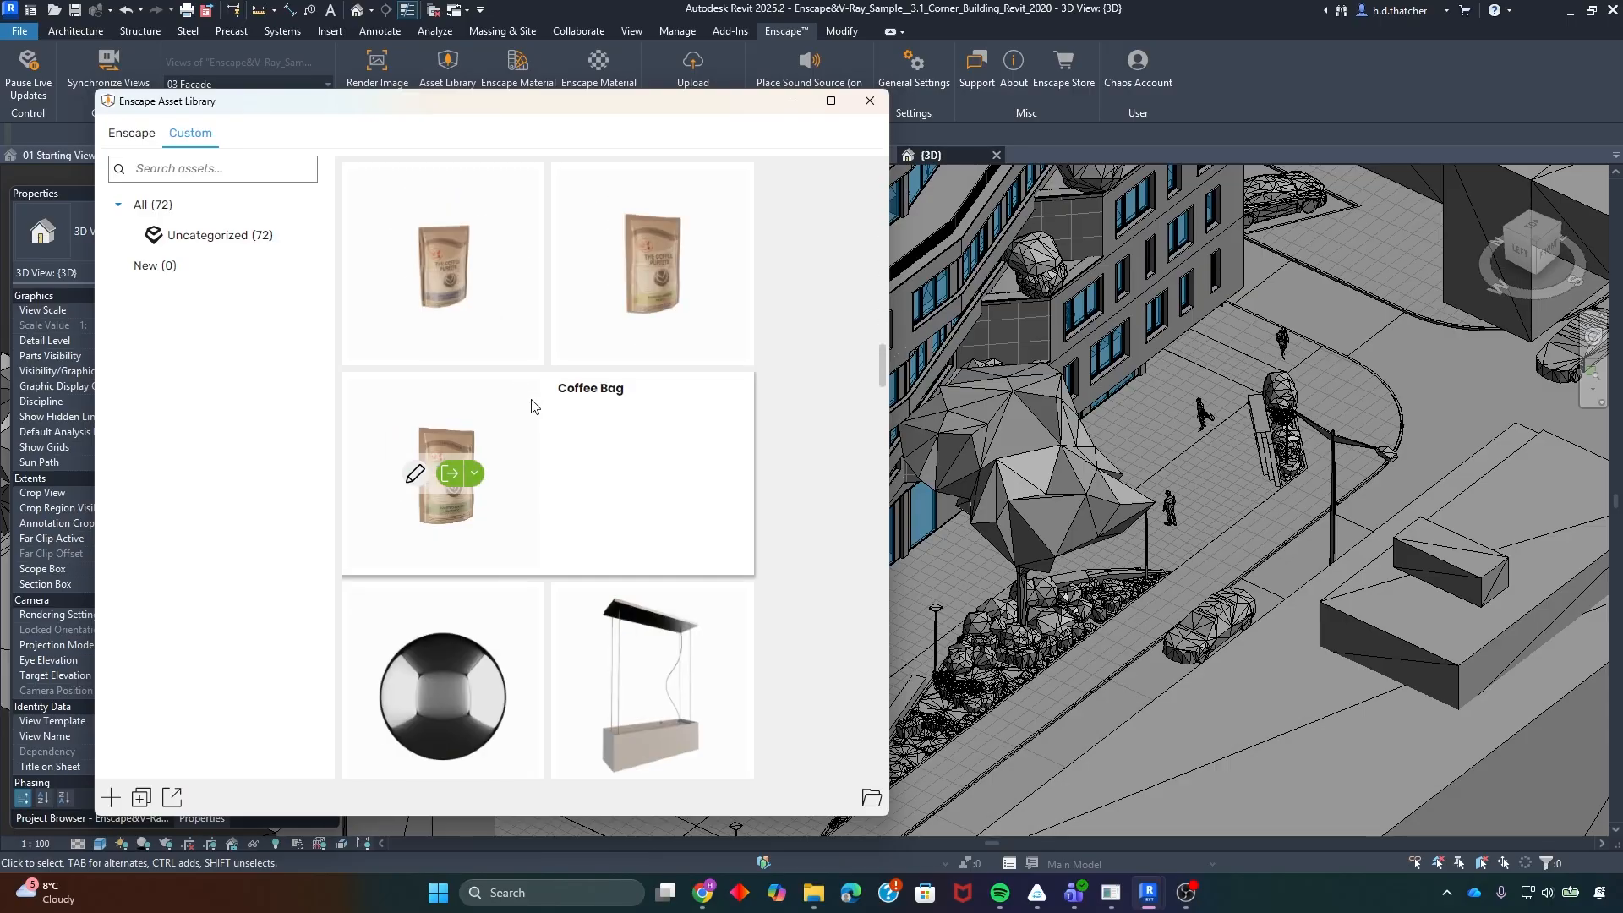
pyautogui.scroll(-4, 530, 474)
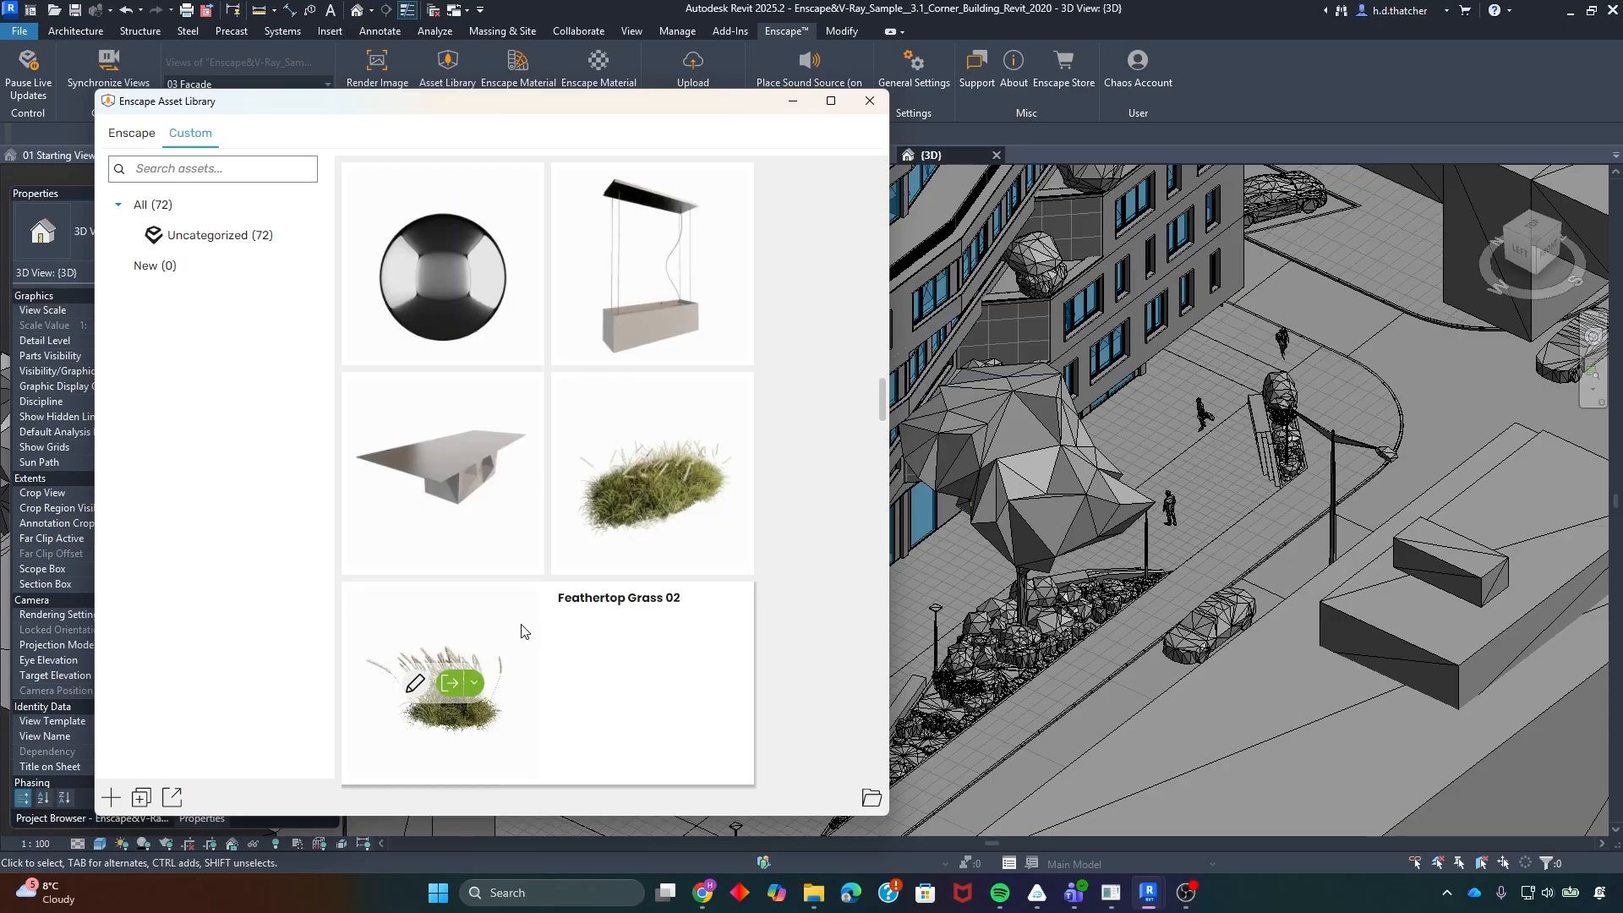
pyautogui.scroll(-3, 503, 604)
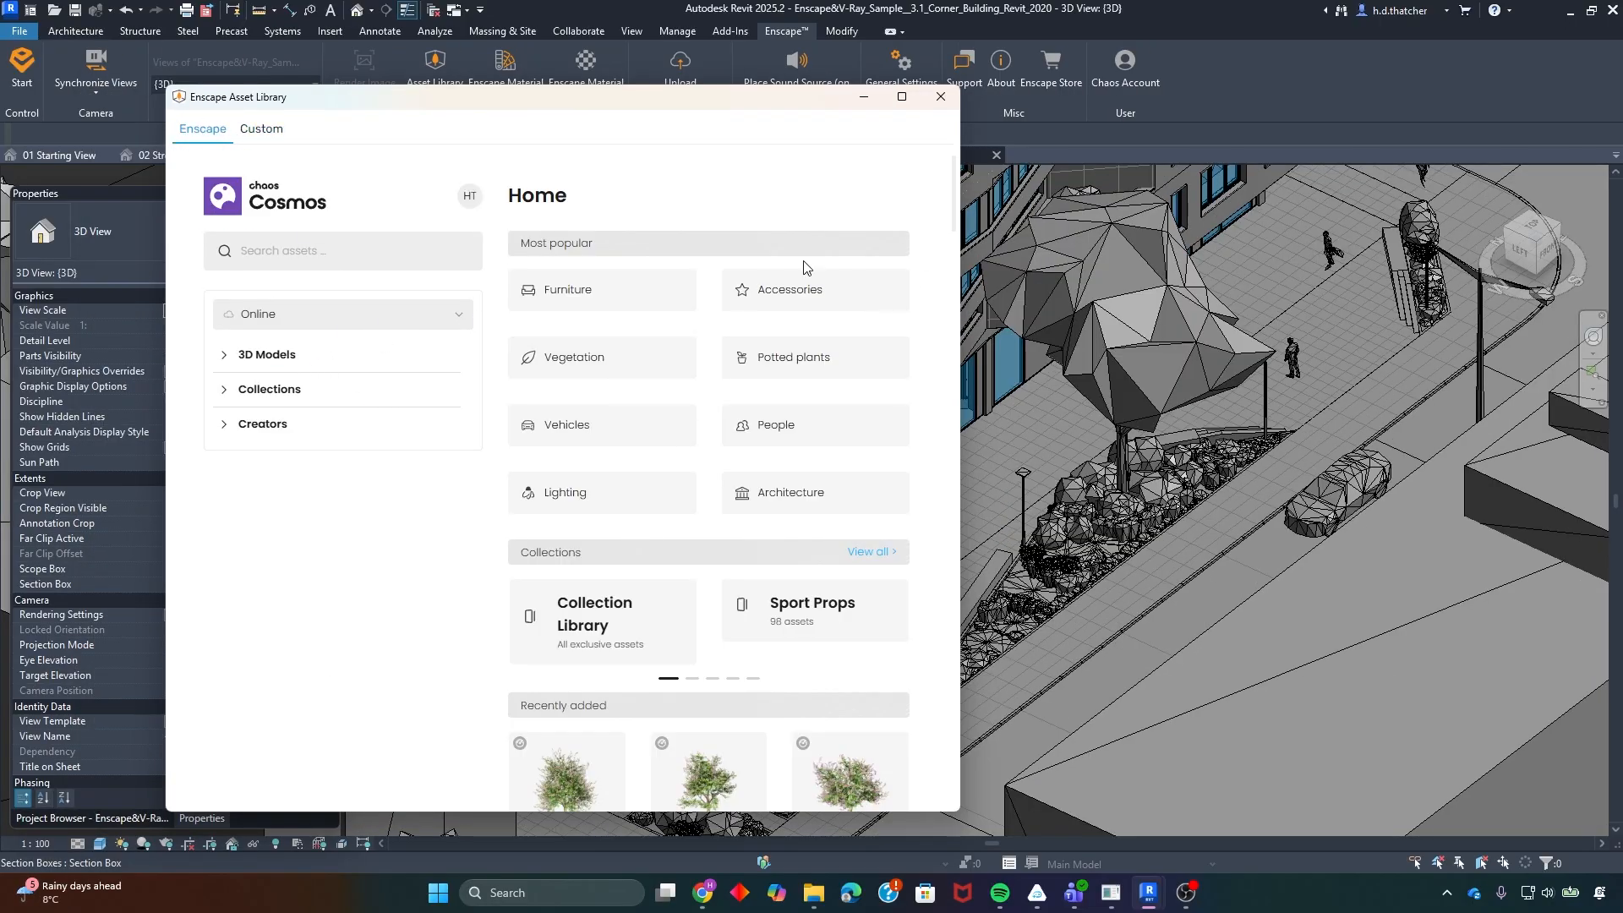
# - Browse the Furniture category of the online Chaos Cosmos assets and check the library's source selection
pyautogui.click(607, 306)
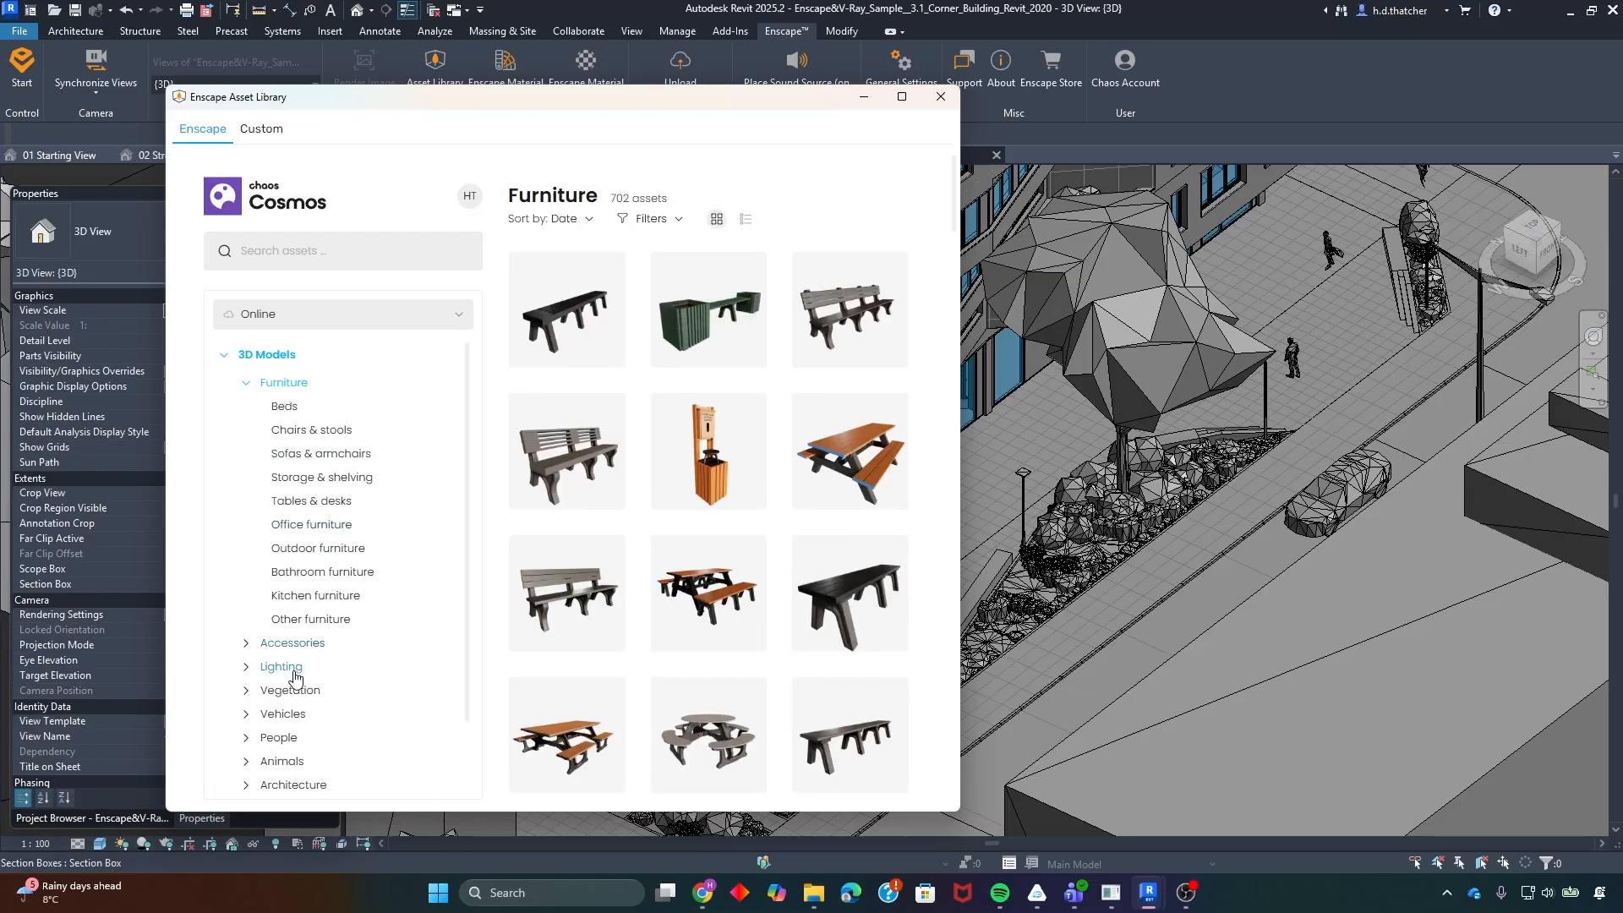
pyautogui.scroll(-1, 287, 681)
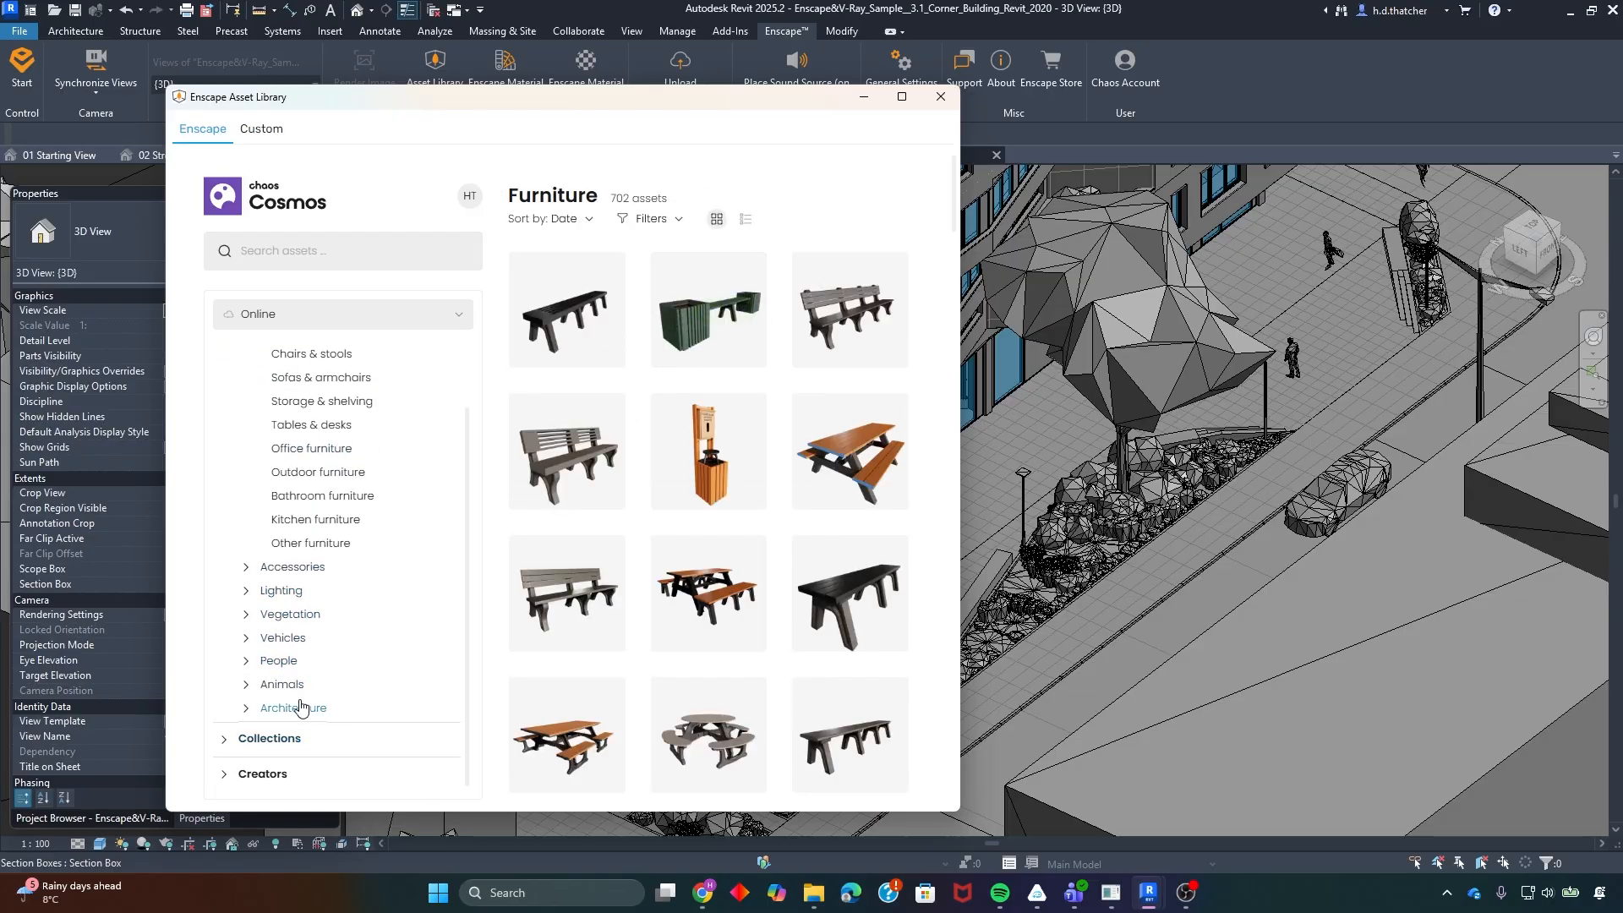
pyautogui.scroll(1, 300, 705)
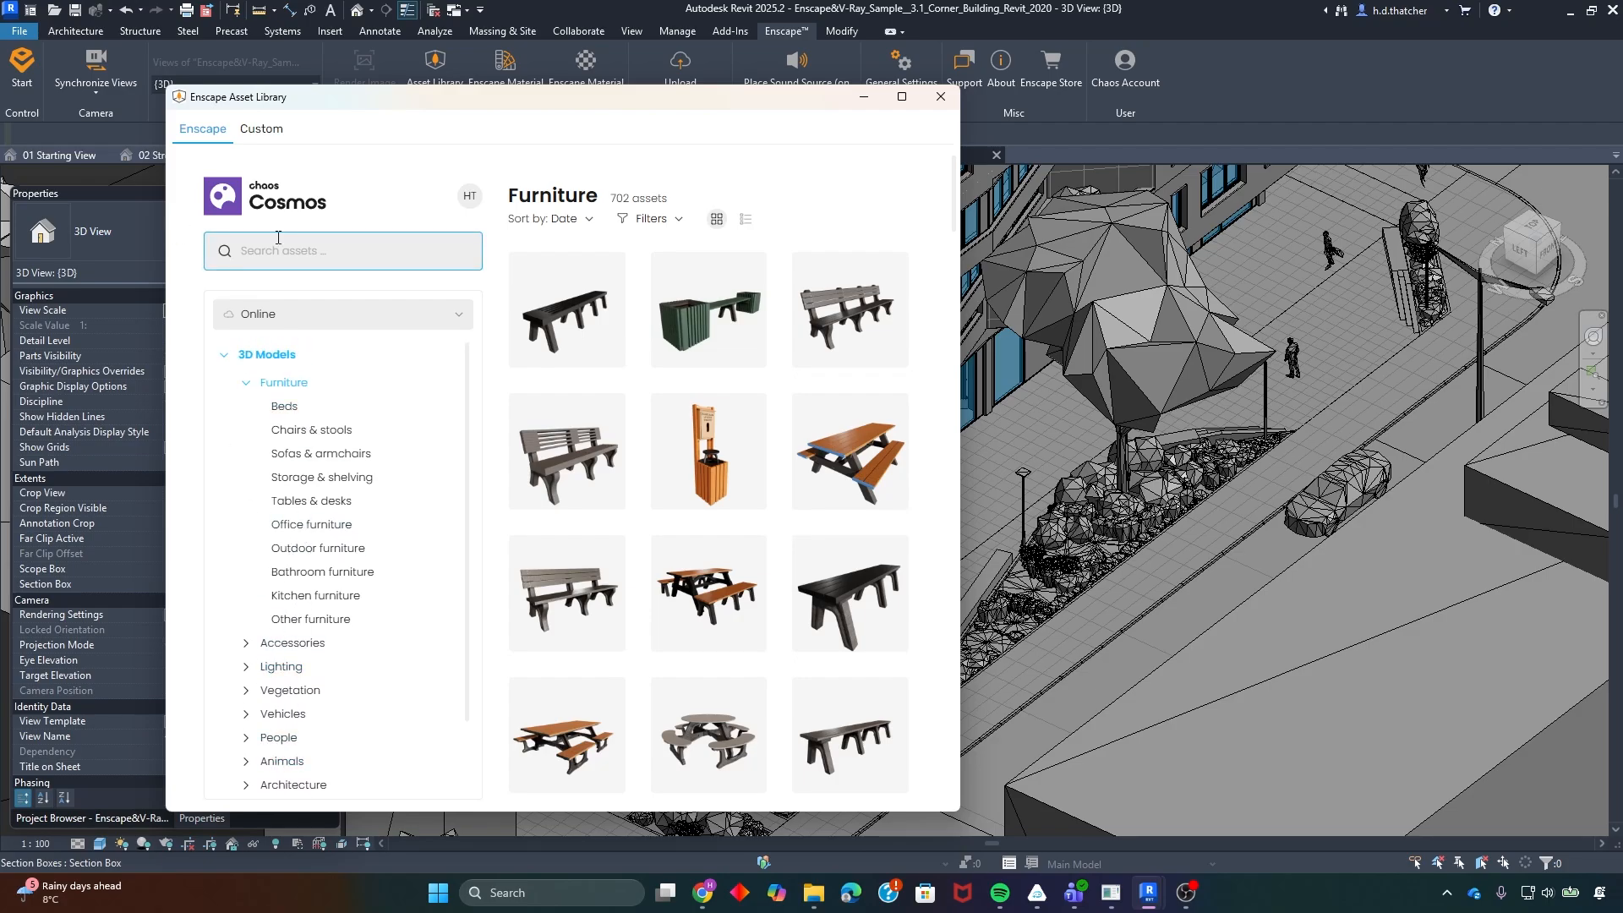
pyautogui.click(442, 308)
pyautogui.click(441, 308)
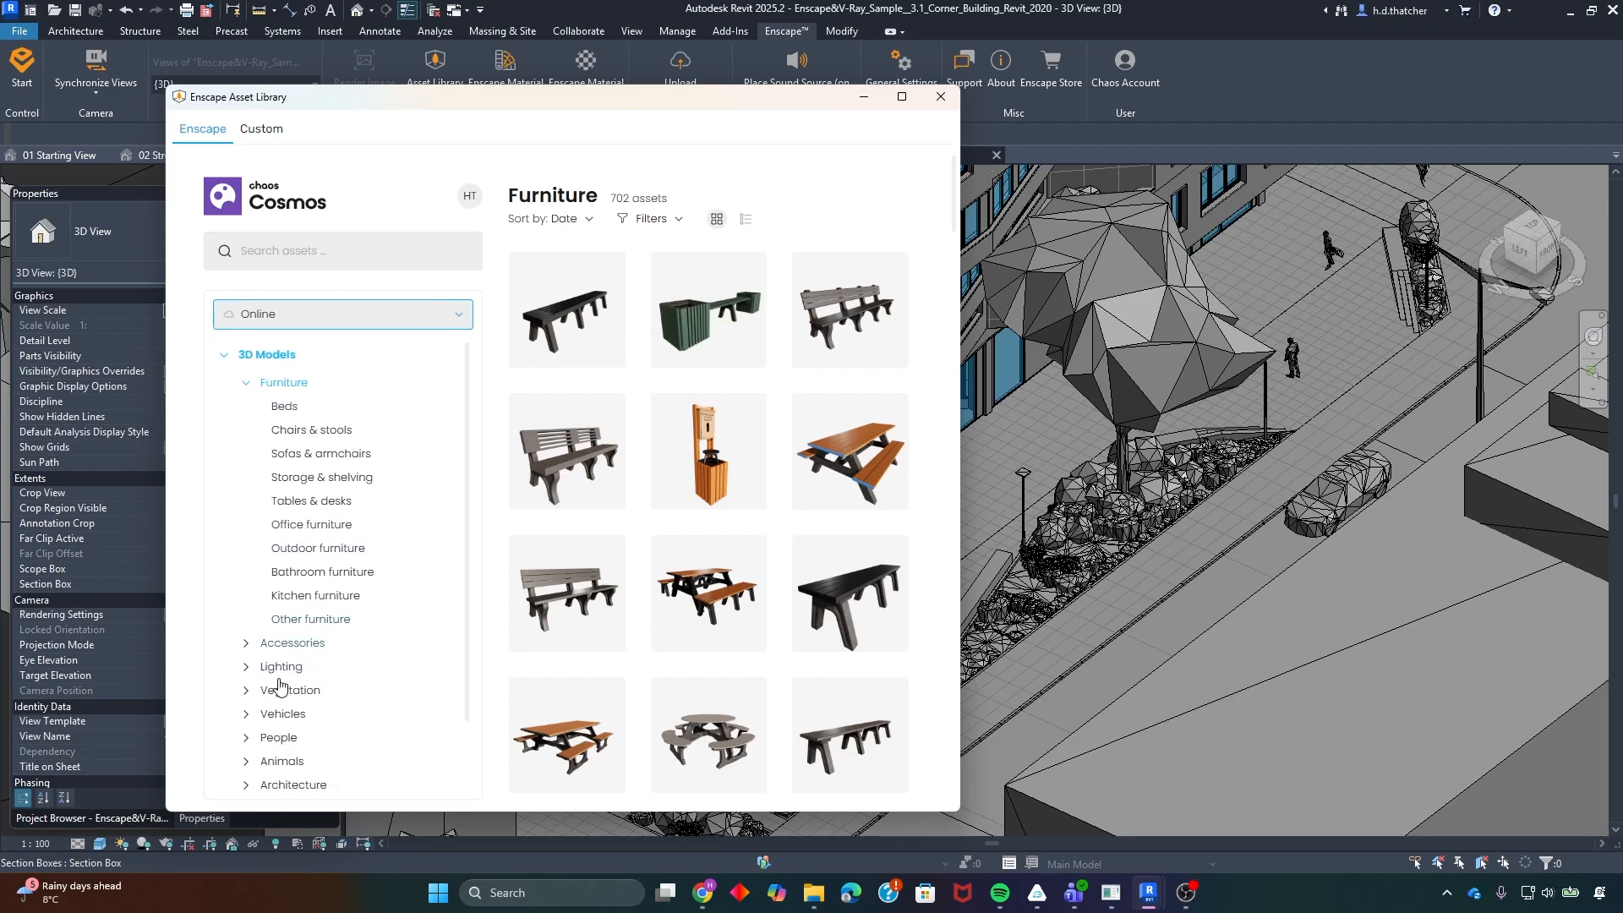
# - View the Cosmos collections and open the Street Props collection
pyautogui.scroll(-1, 279, 685)
pyautogui.click(266, 734)
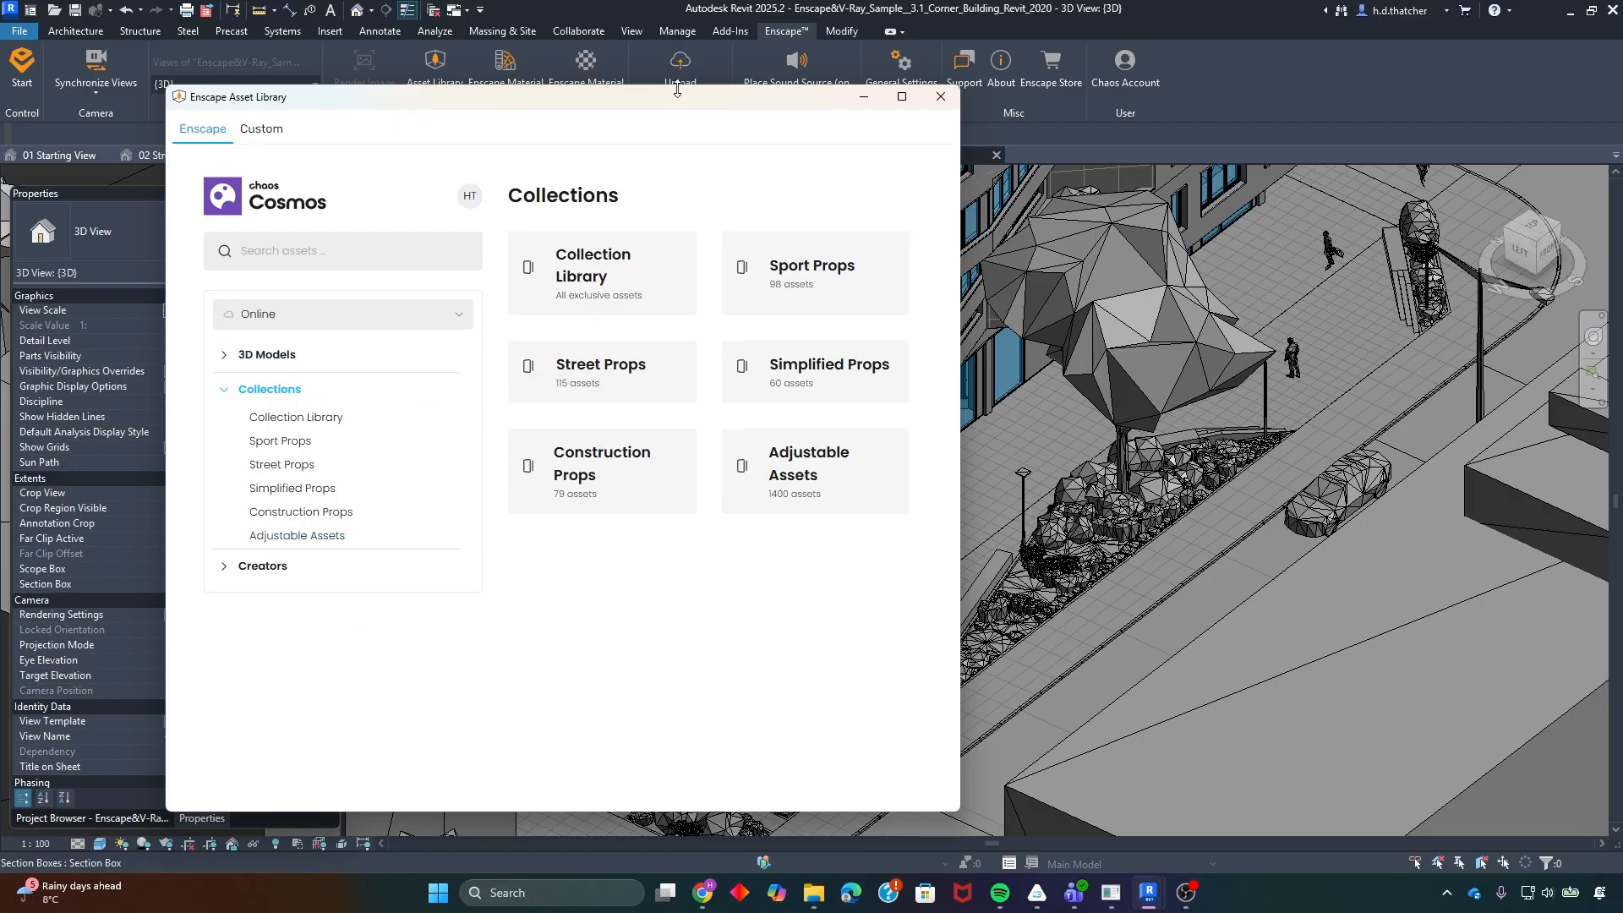
pyautogui.moveTo(688, 105); pyautogui.dragTo(254, 179)
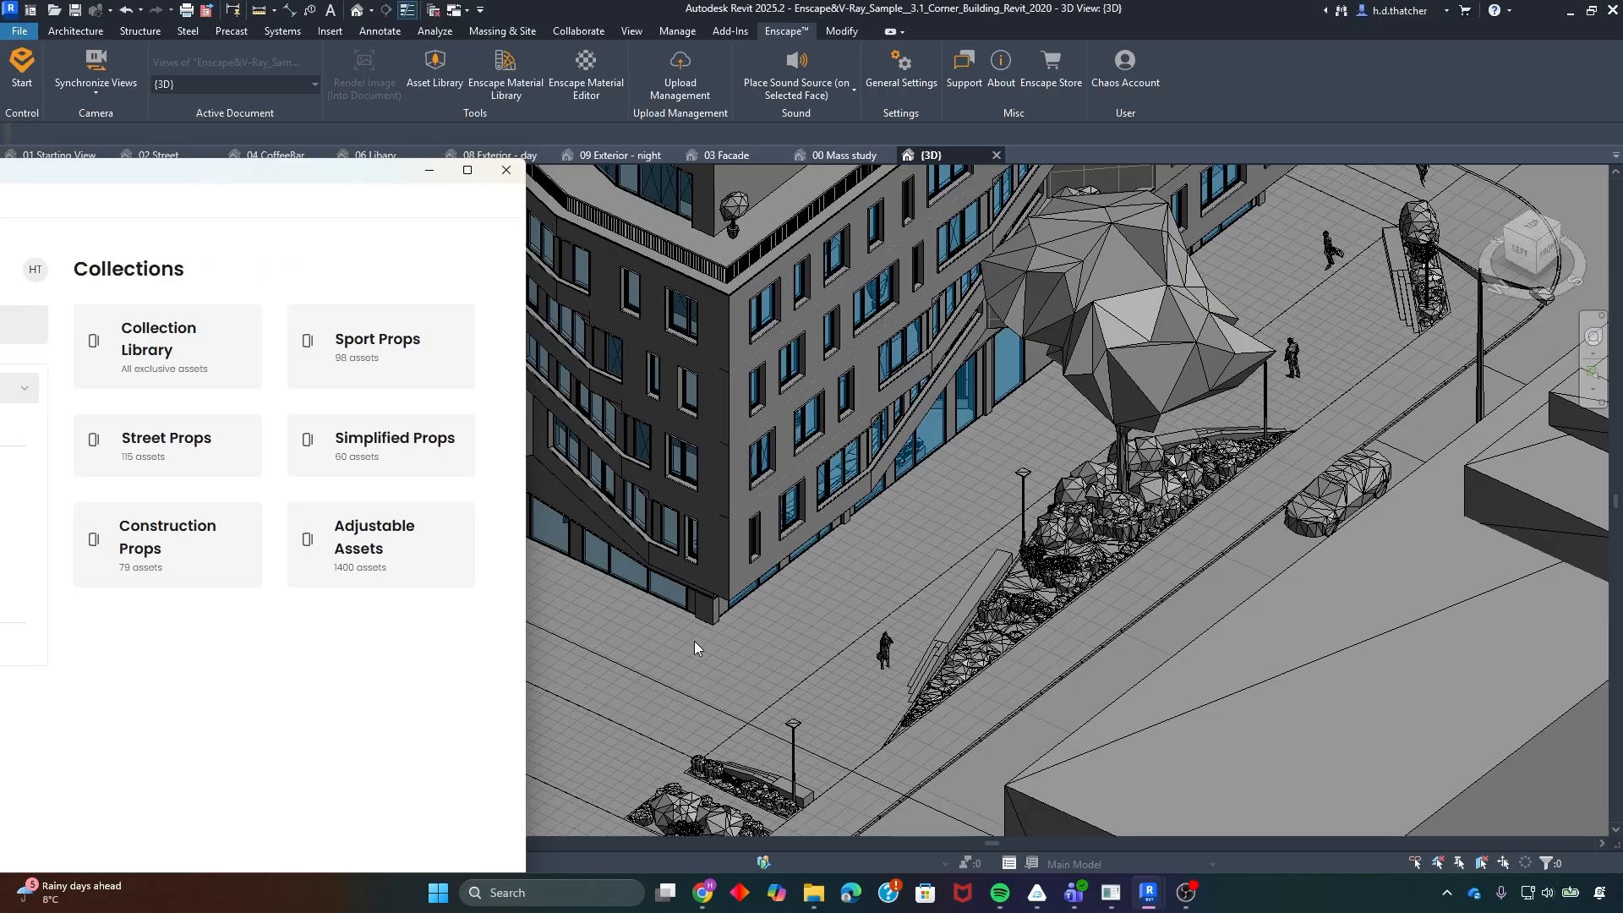
pyautogui.moveTo(304, 178); pyautogui.dragTo(637, 129)
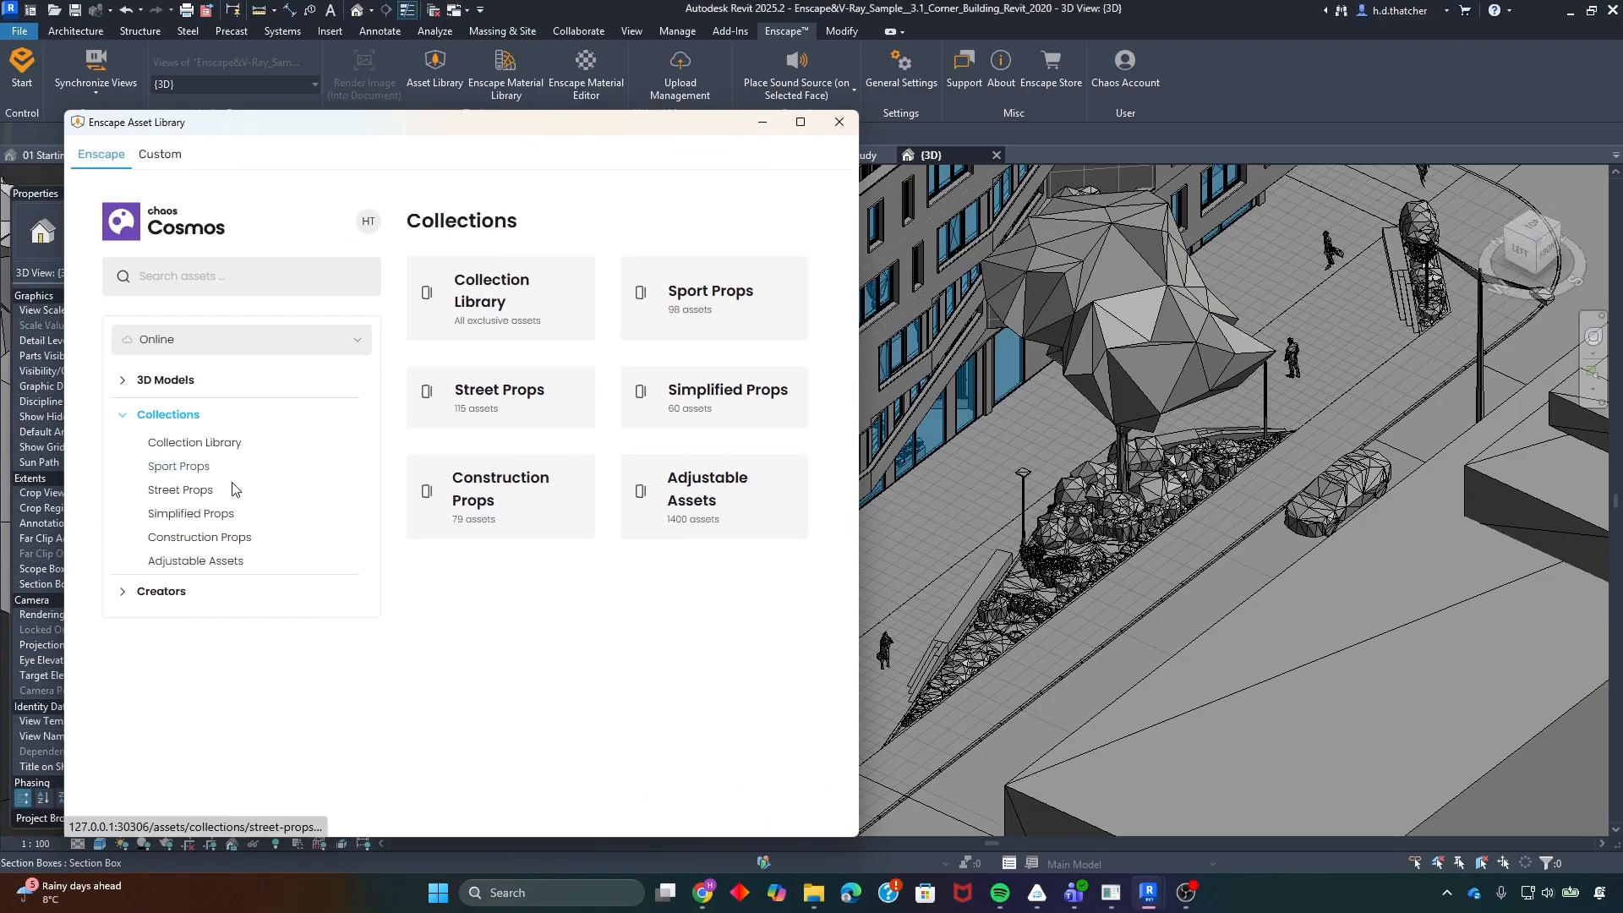
pyautogui.click(524, 393)
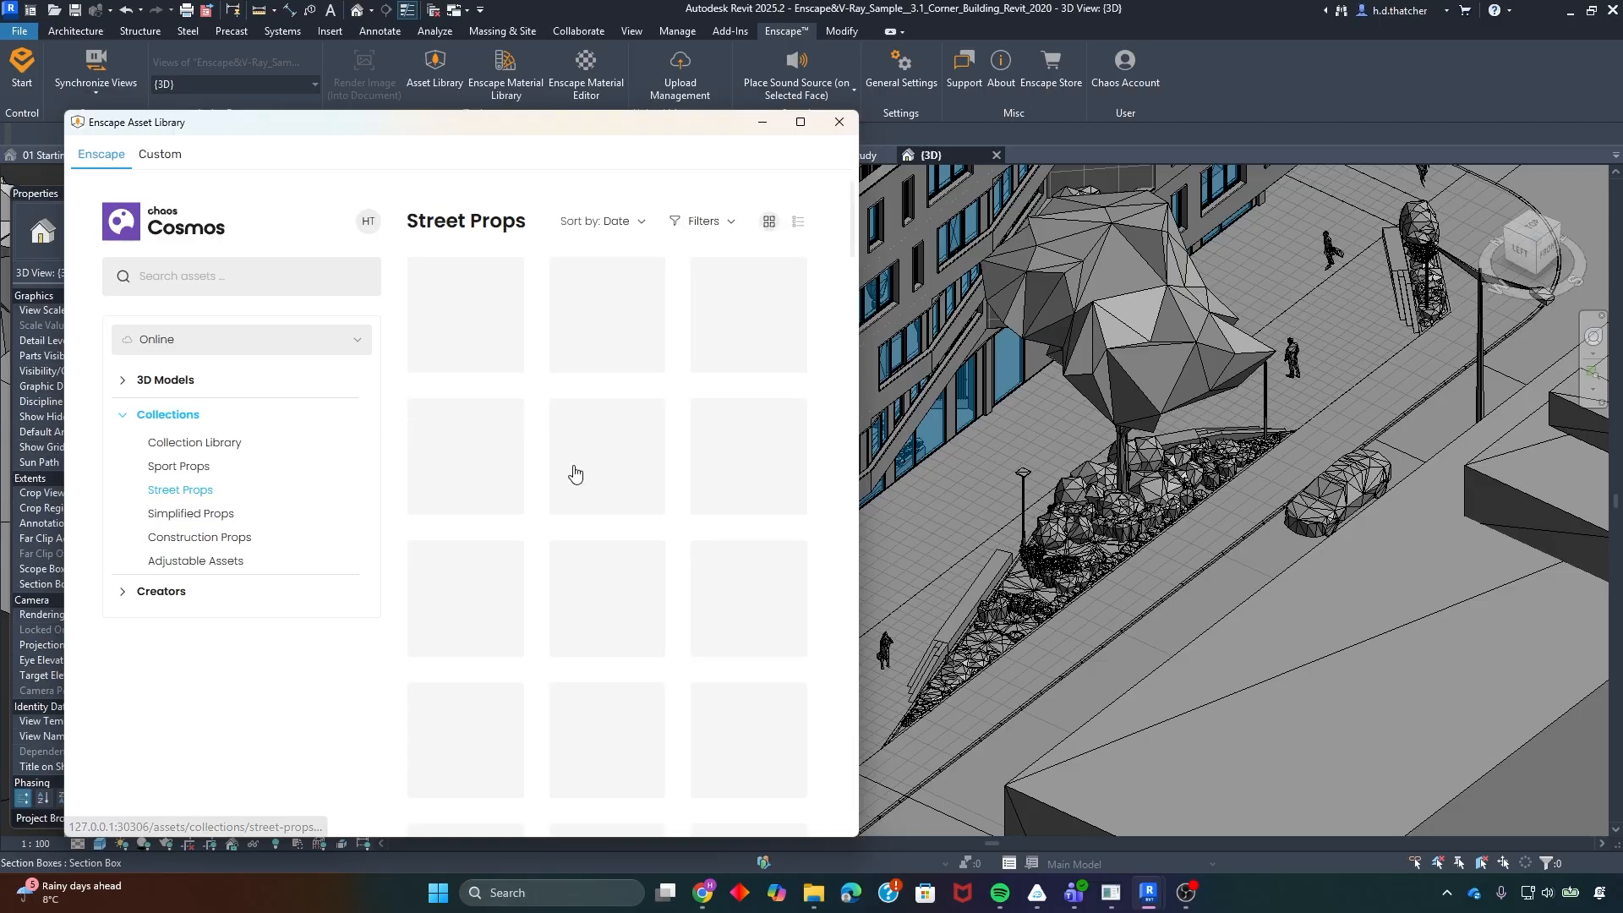
# - Expand the Furniture categories under 3D Models, then search the asset library for "bench"
pyautogui.click(126, 382)
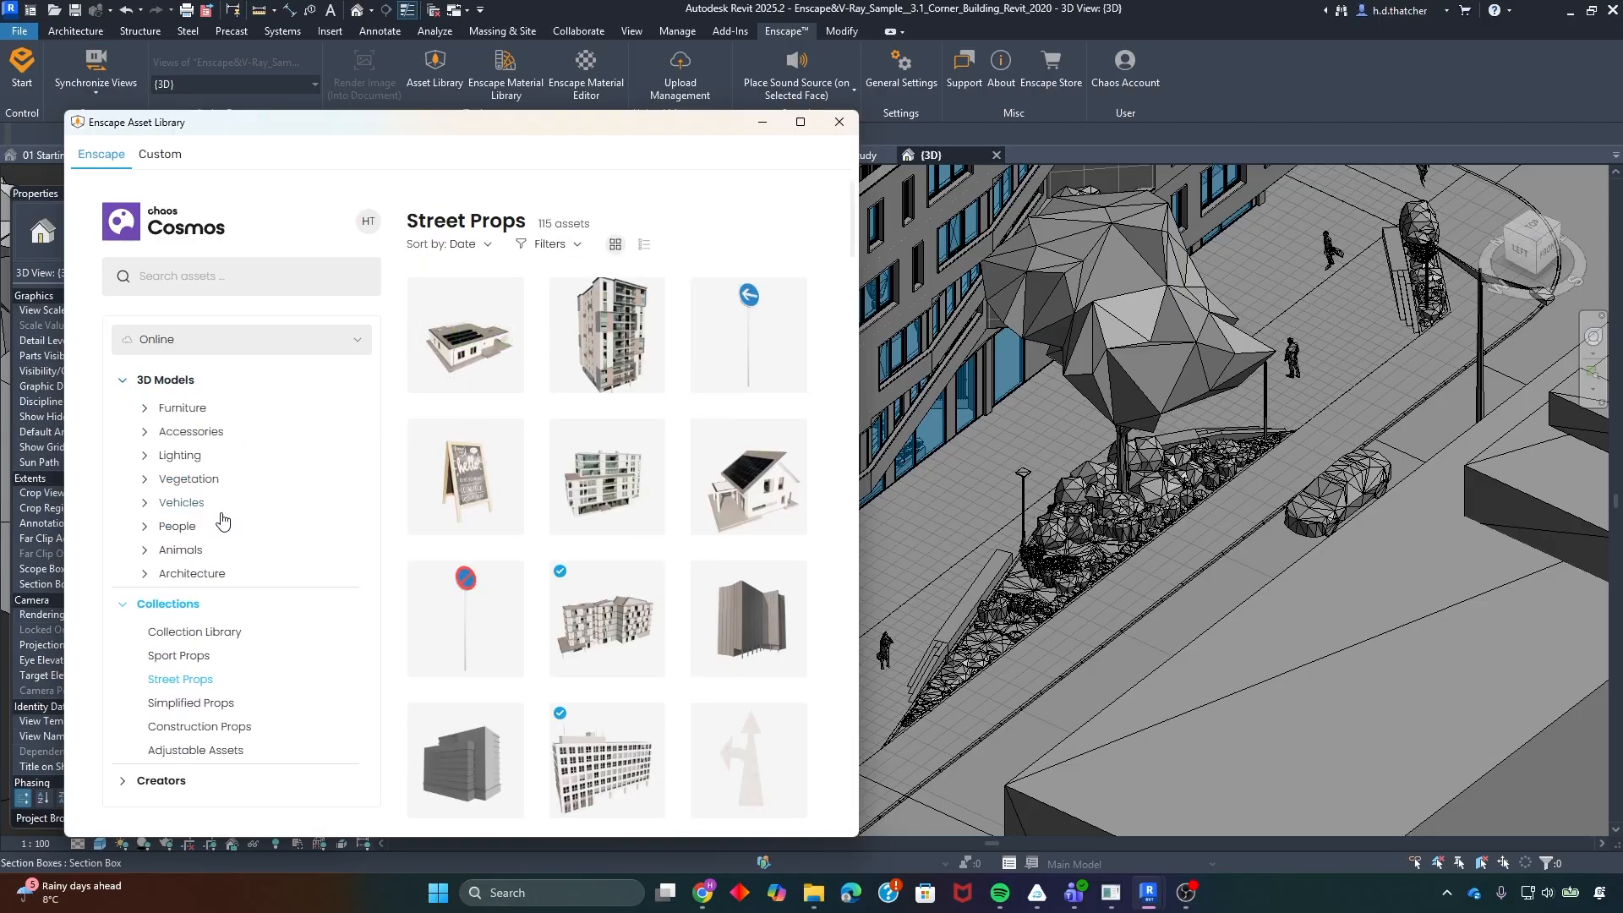
pyautogui.click(150, 410)
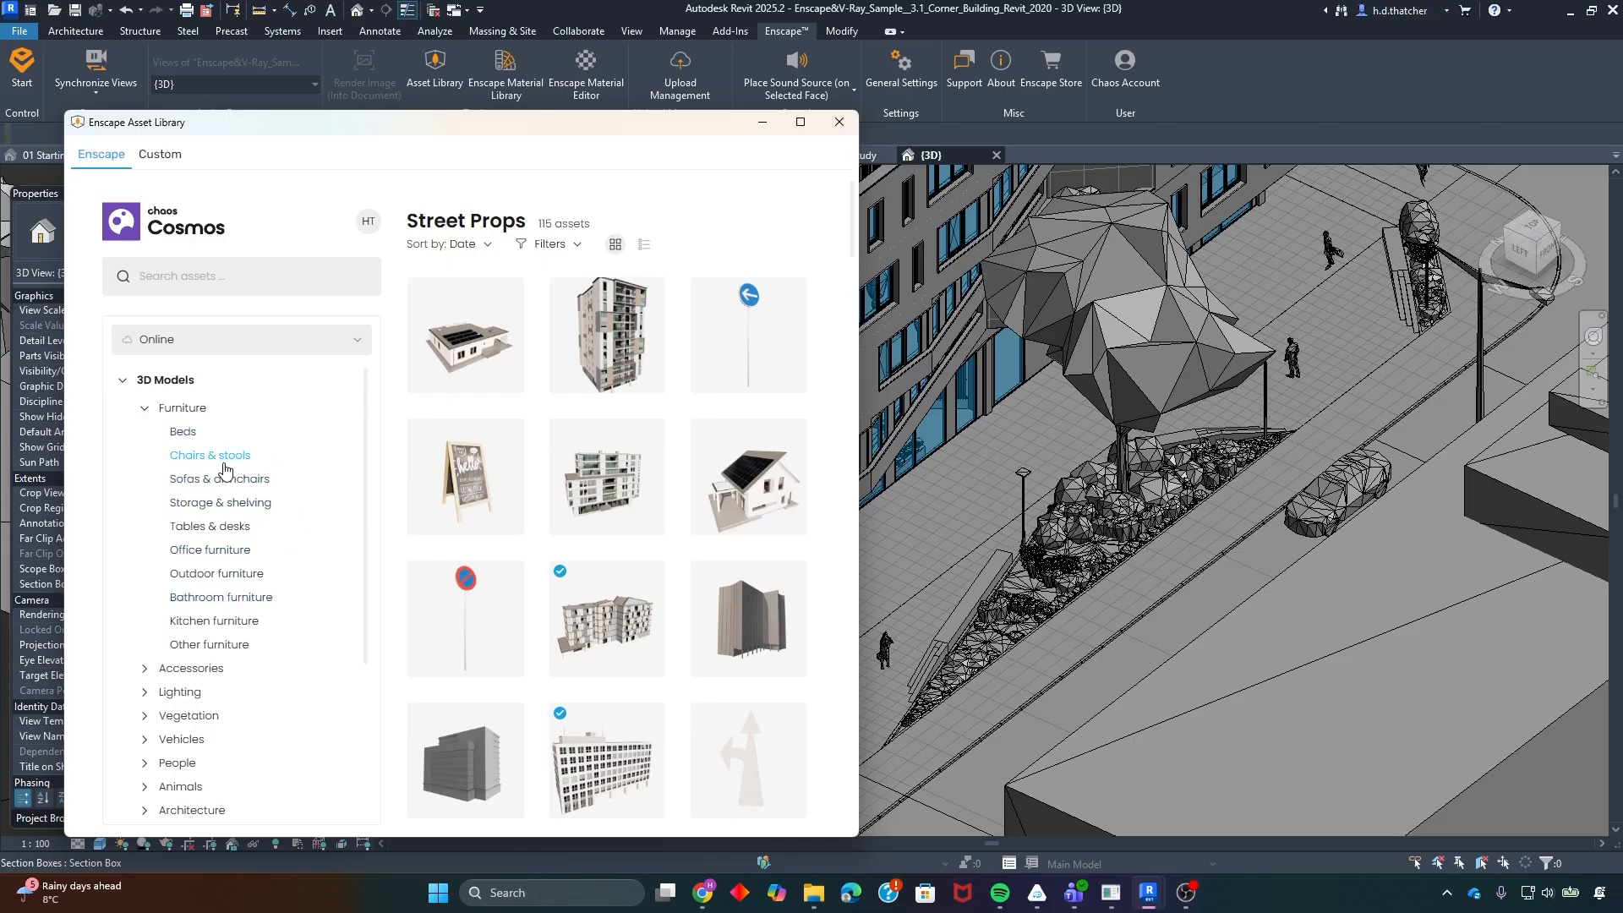
pyautogui.click(235, 274)
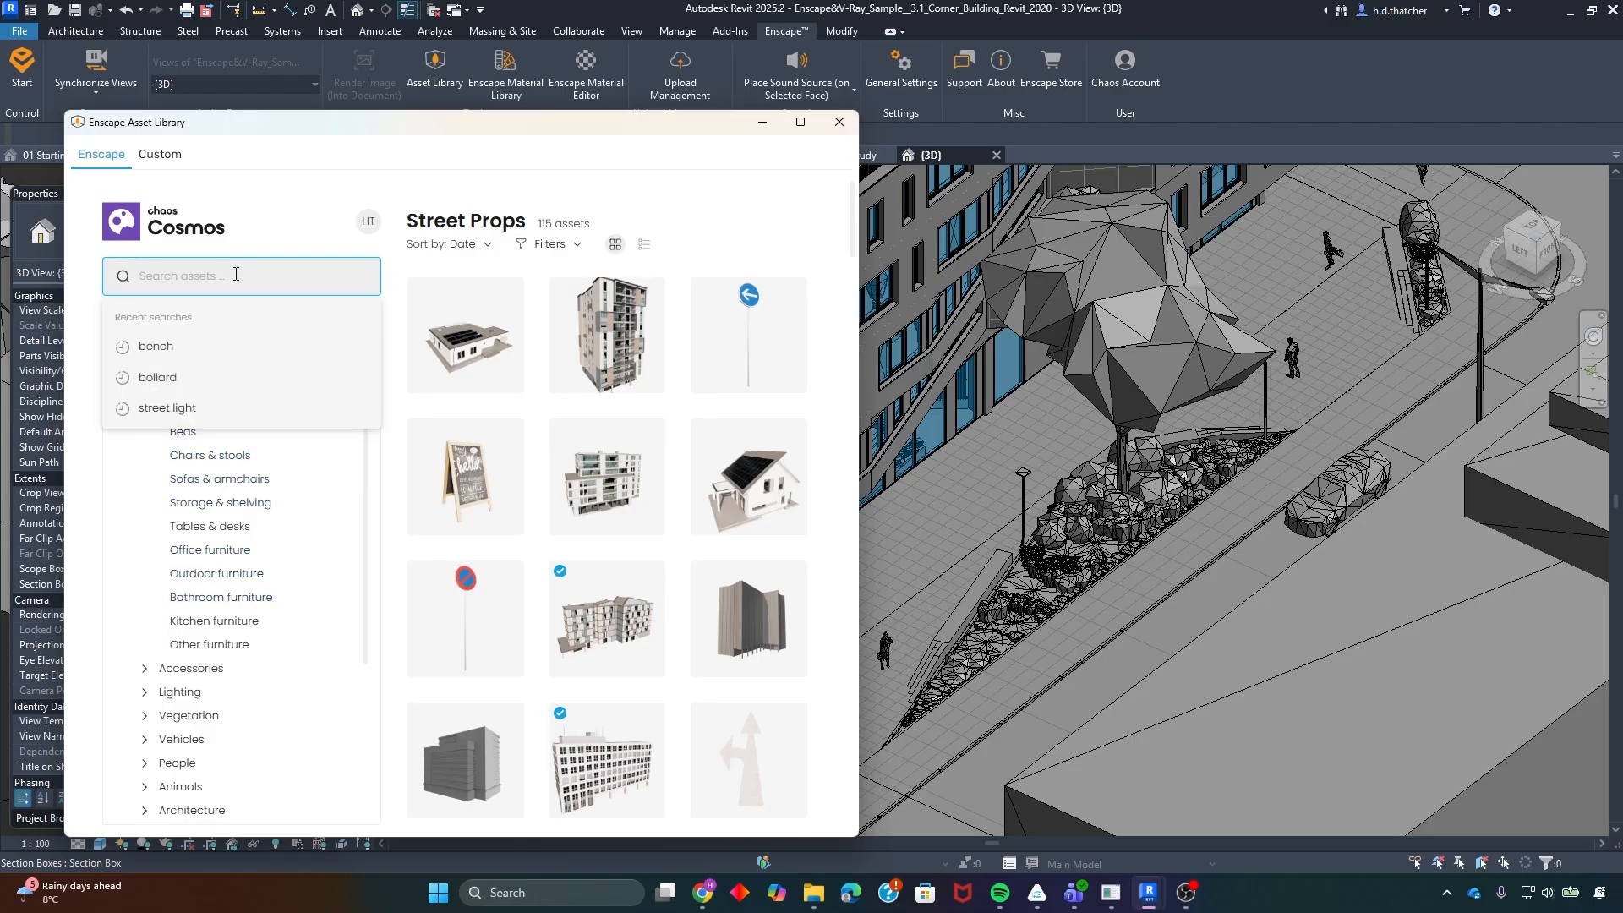
pyautogui.write('bench')
pyautogui.press('Return')
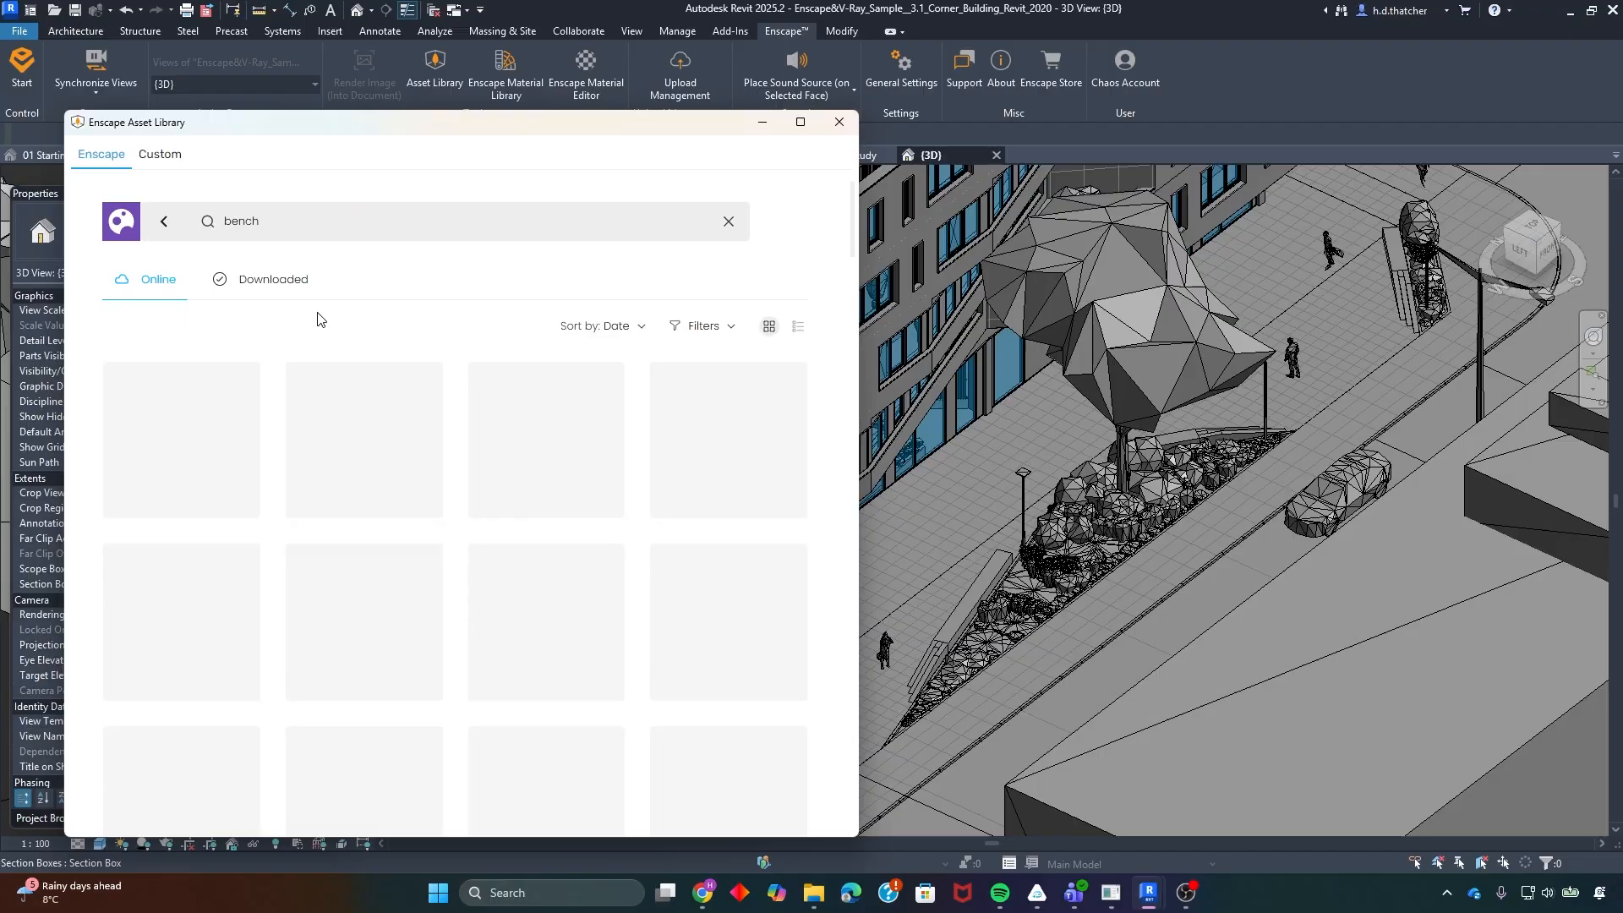
# - Look through the bench results and open the details of the downloaded Bench 016 asset
pyautogui.scroll(-3, 495, 469)
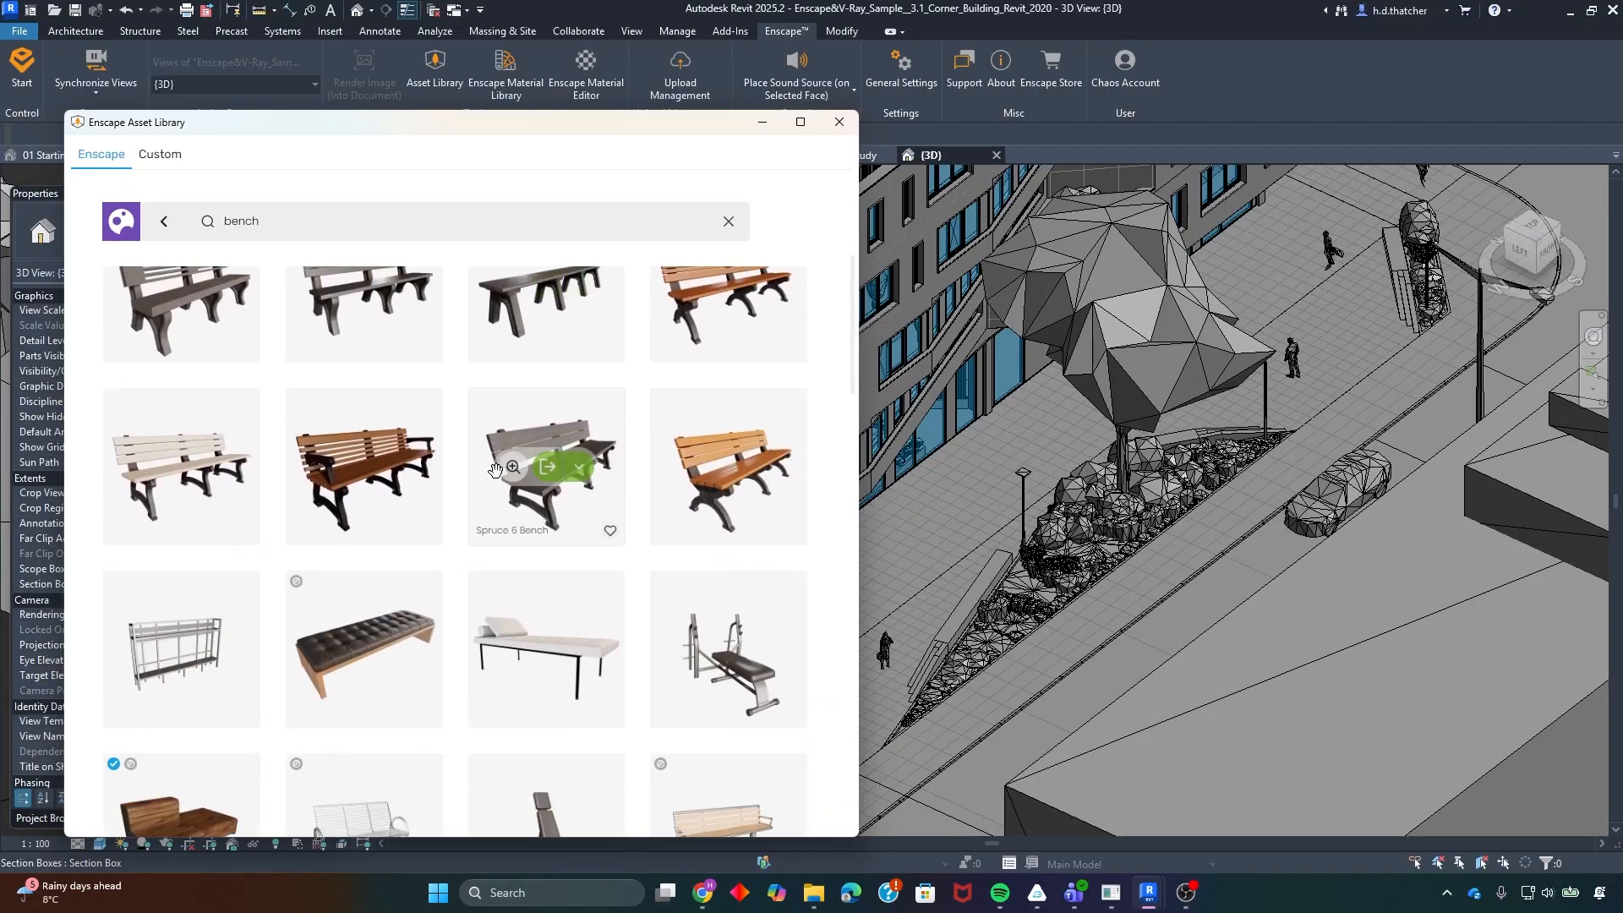
pyautogui.scroll(-2, 494, 469)
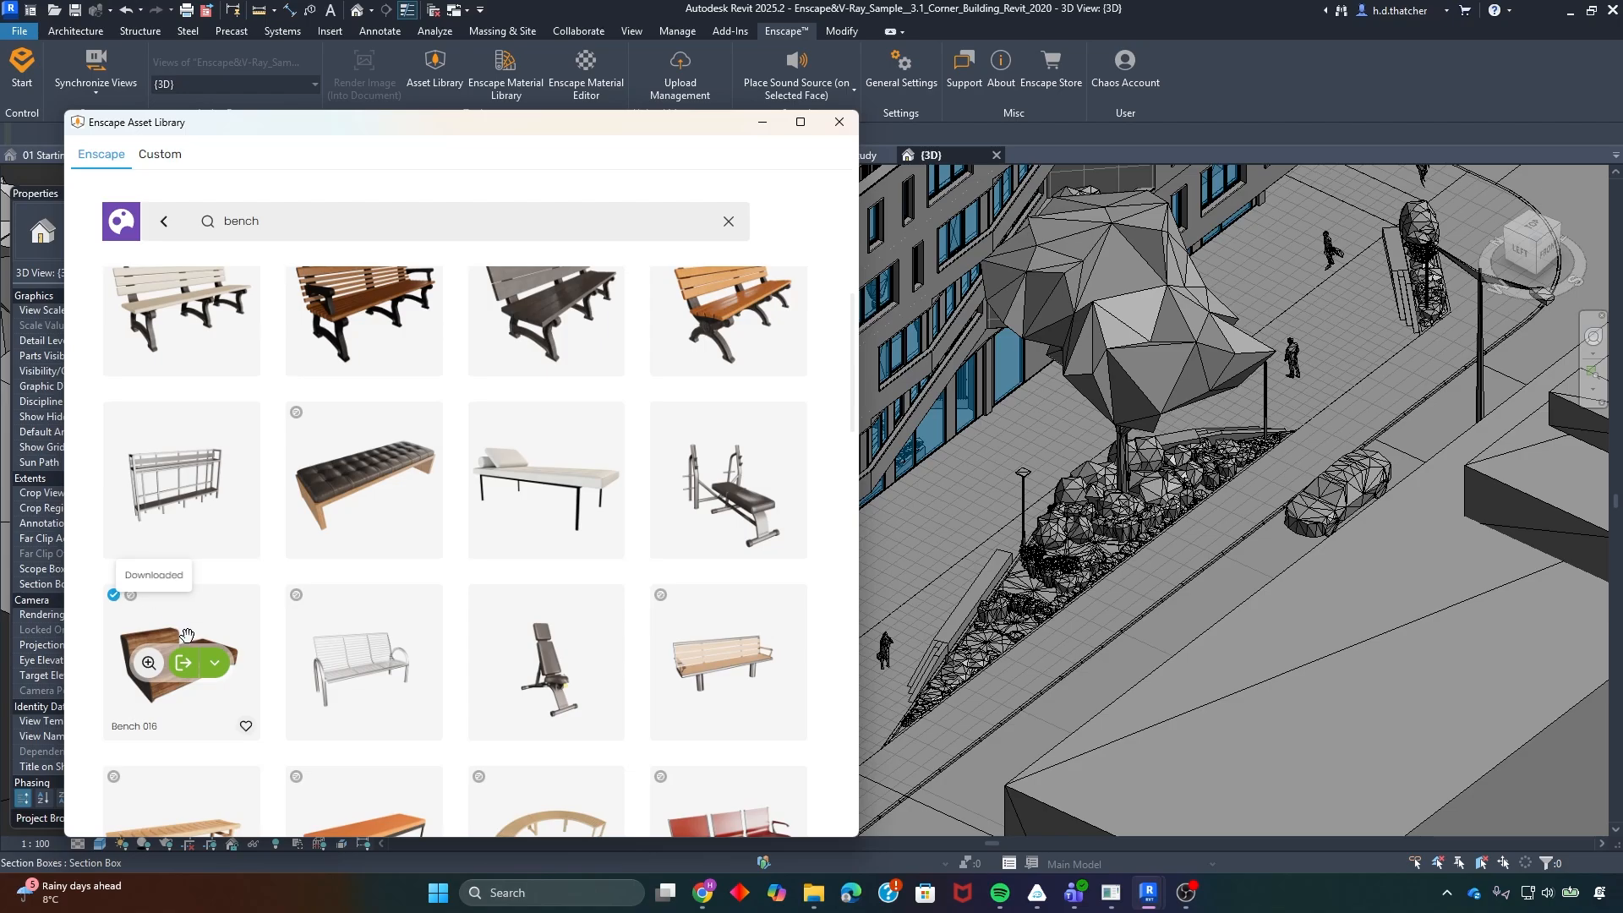
pyautogui.click(150, 665)
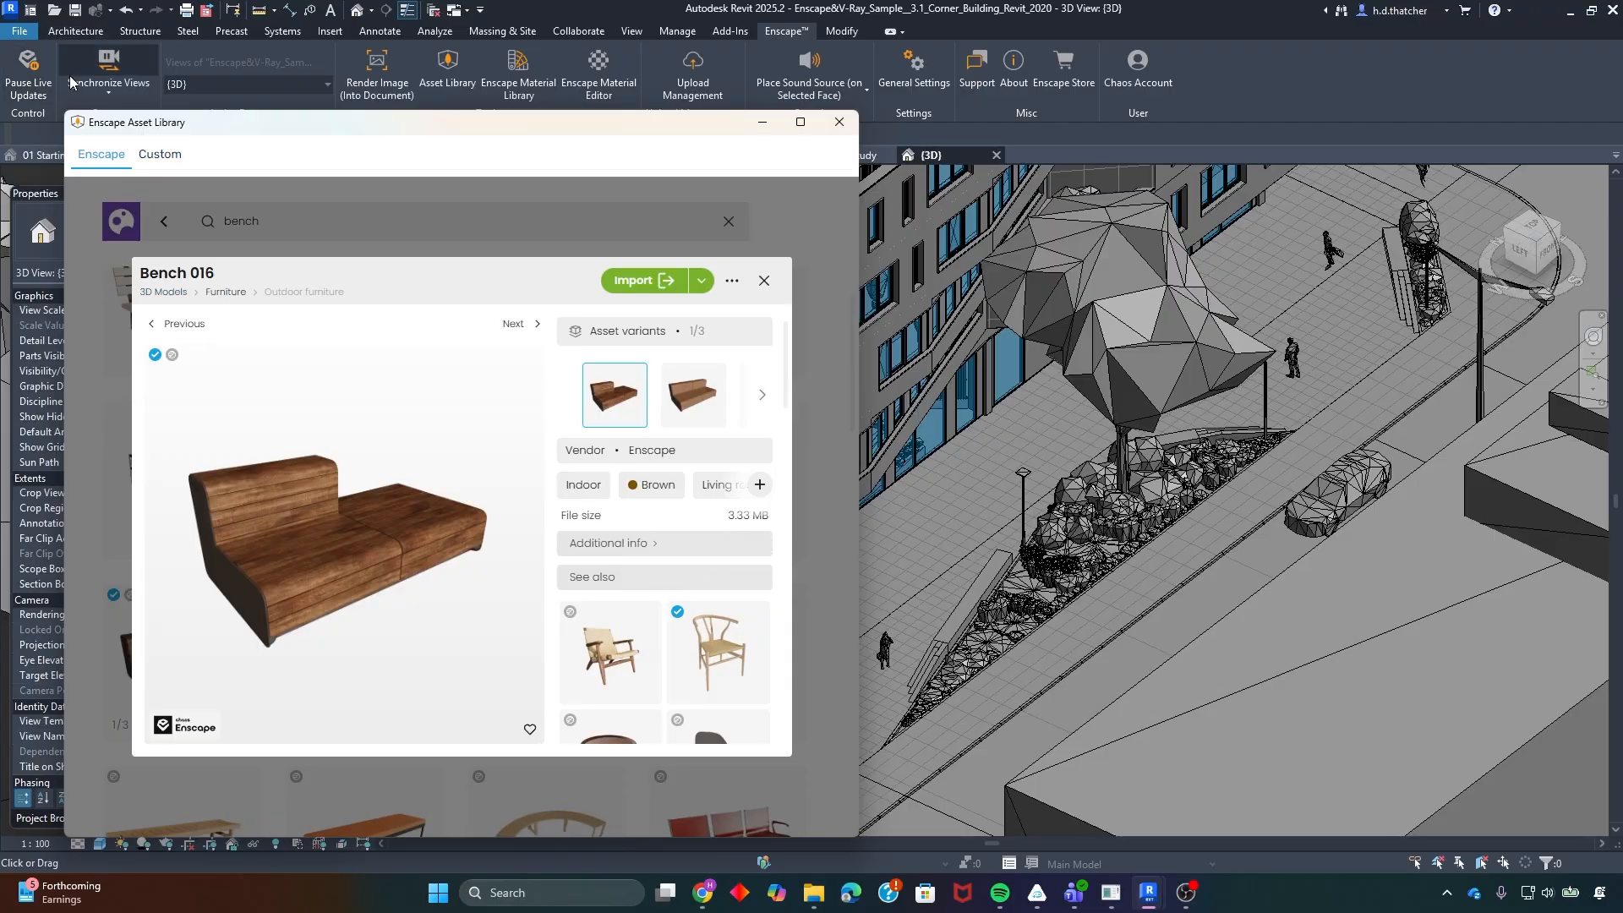
# - Pause the Enscape live updates and look through the details and related assets of Bench 016
pyautogui.click(27, 76)
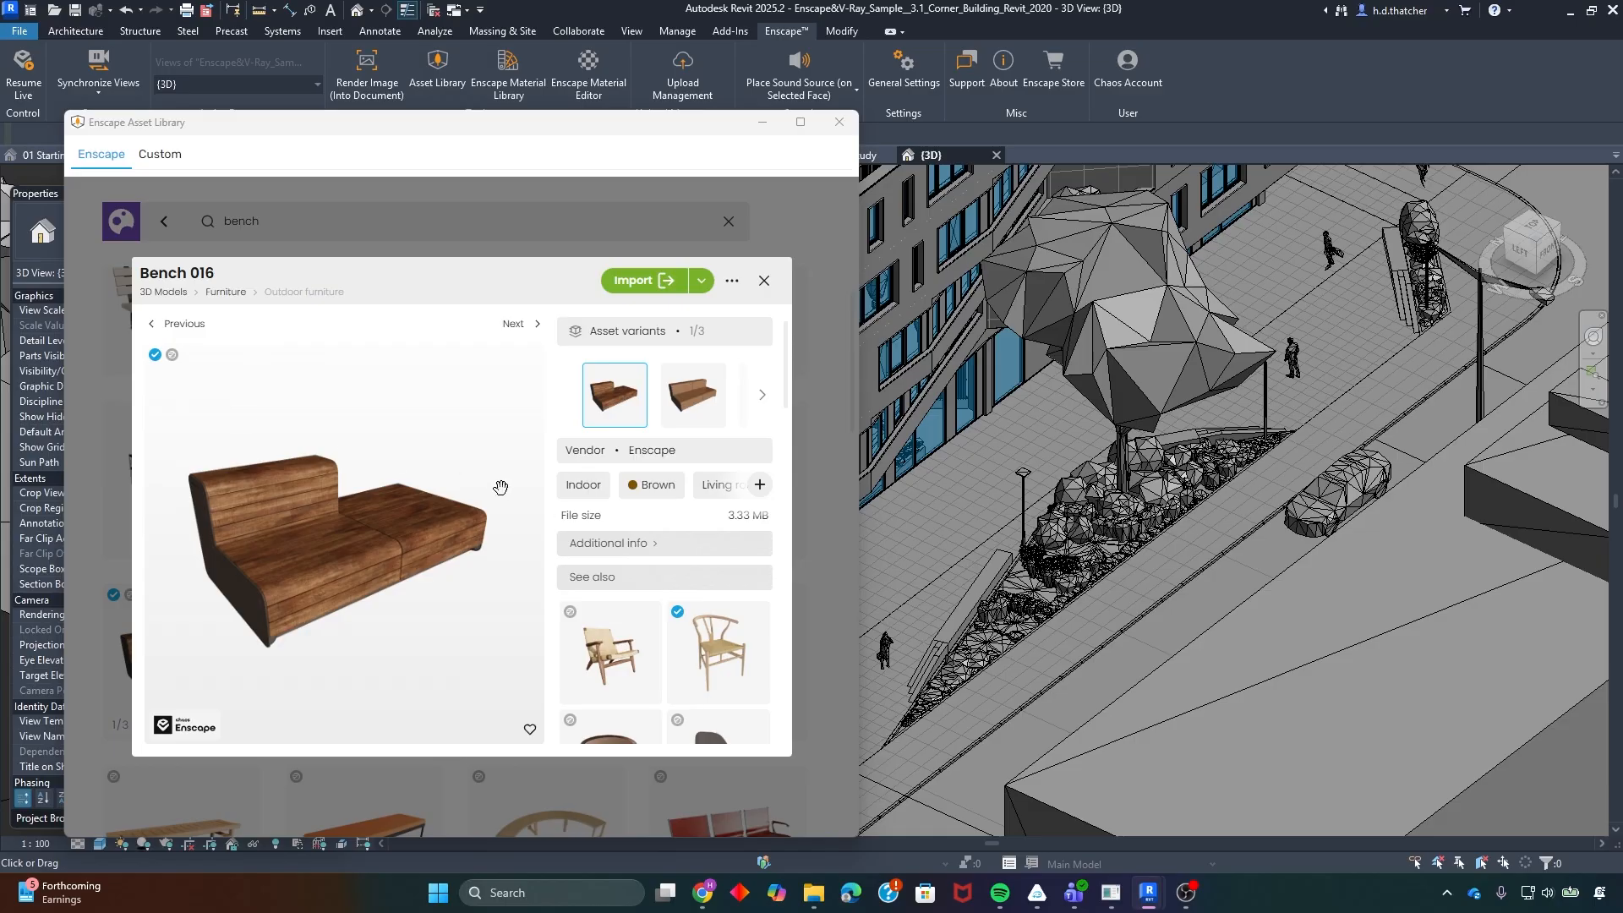
pyautogui.scroll(-4, 602, 575)
pyautogui.scroll(3, 599, 596)
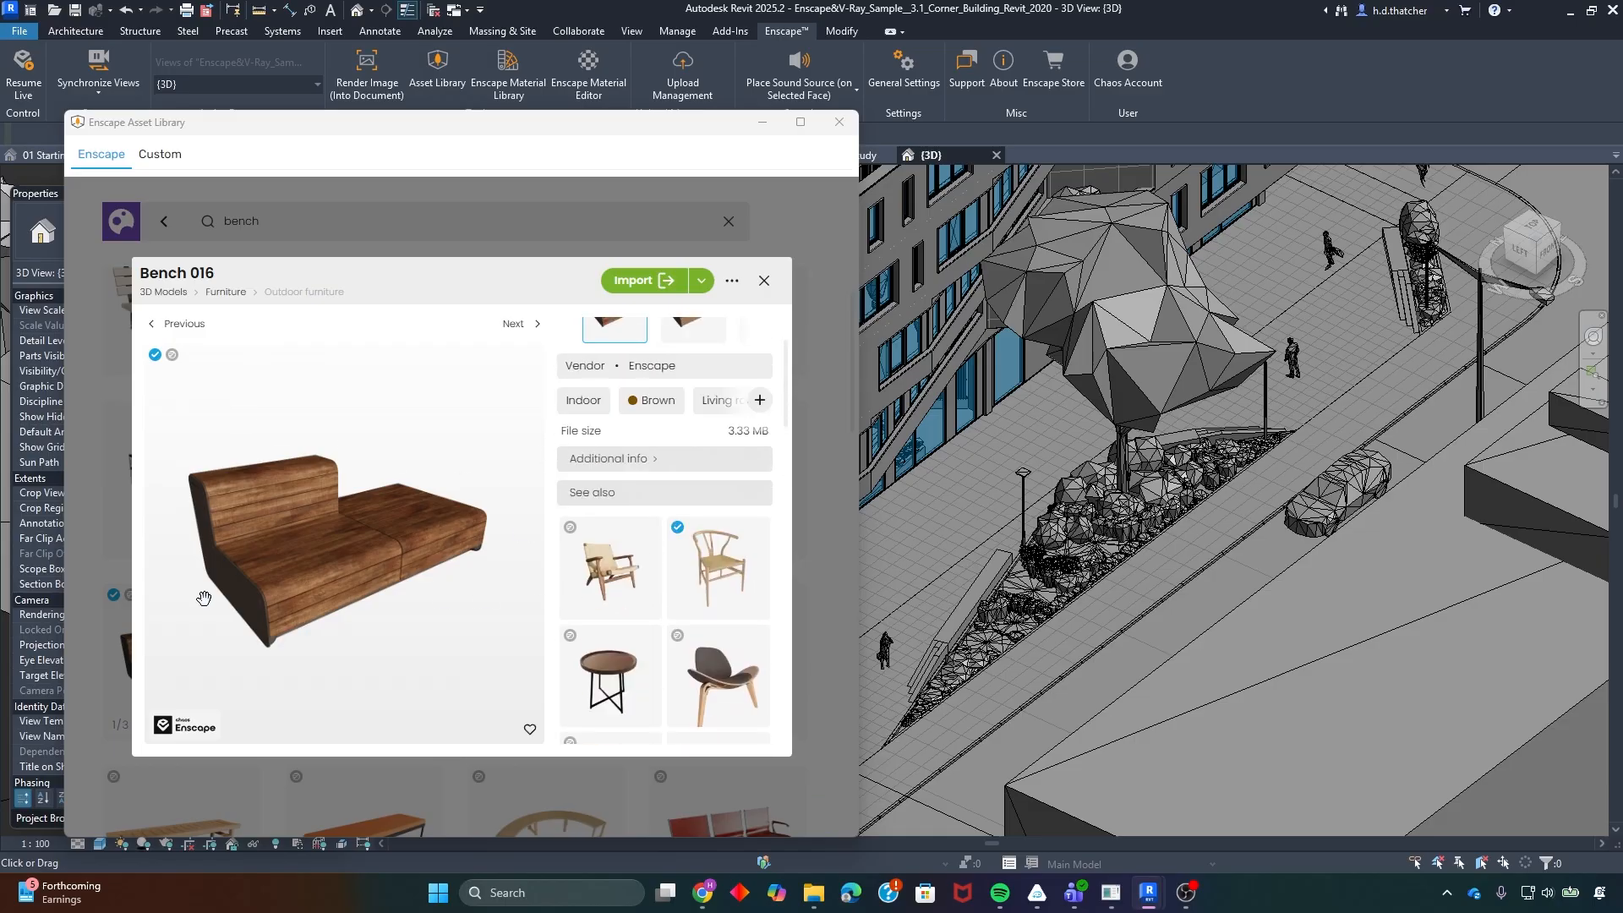
pyautogui.scroll(1, 582, 415)
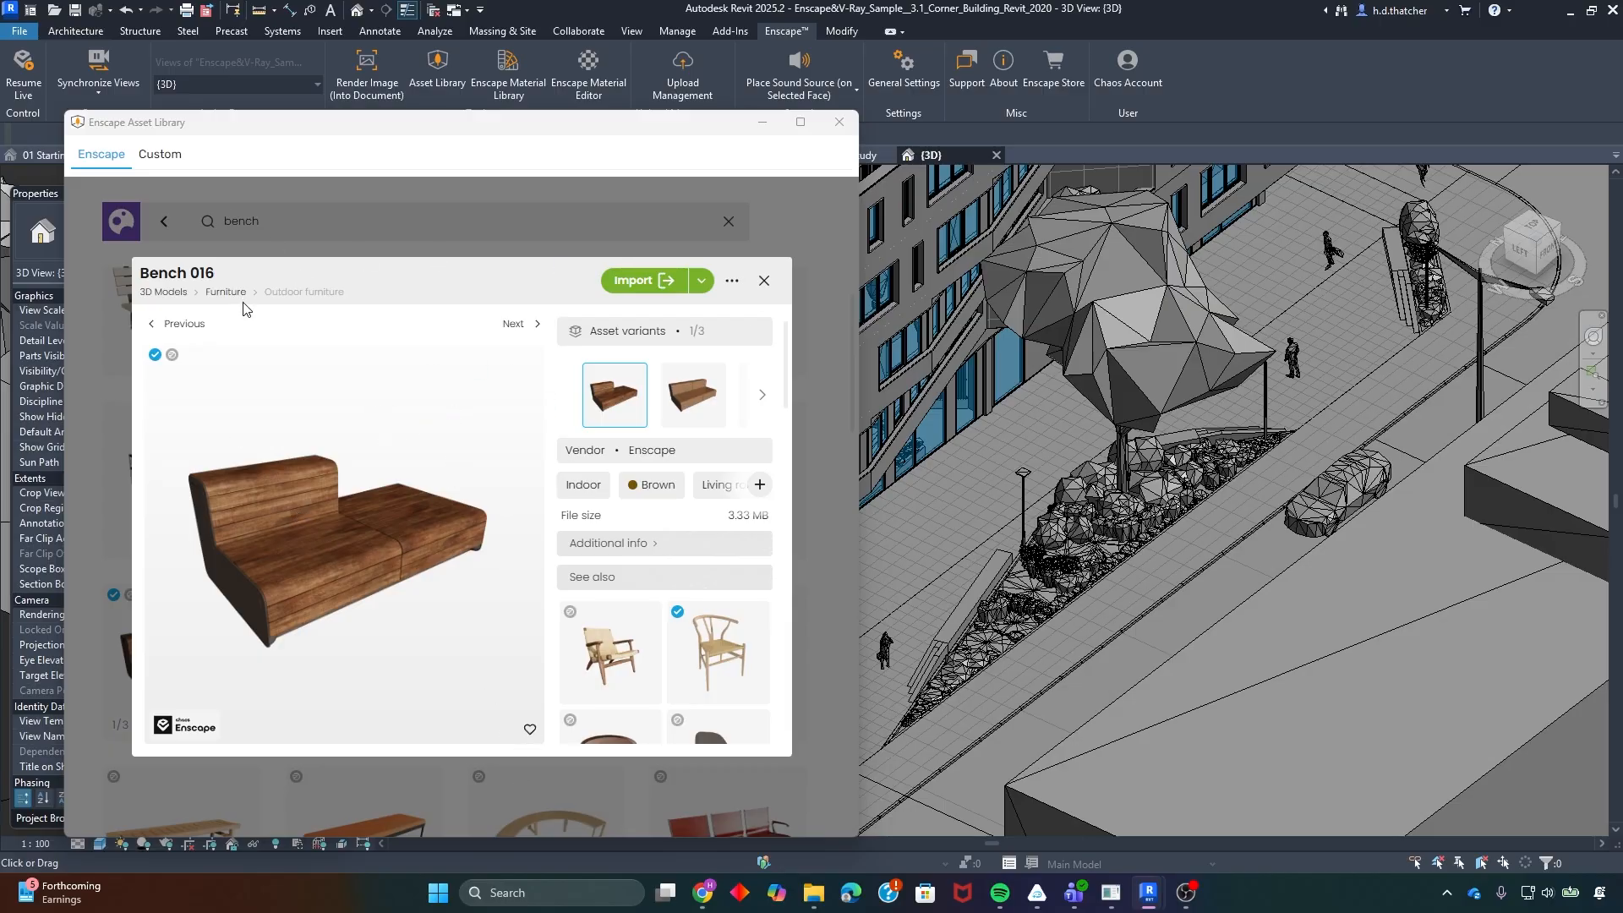
# - Import Bench 016 with surface placement, place three benches in a row on the pavement beside the building, and close the asset library
pyautogui.click(698, 281)
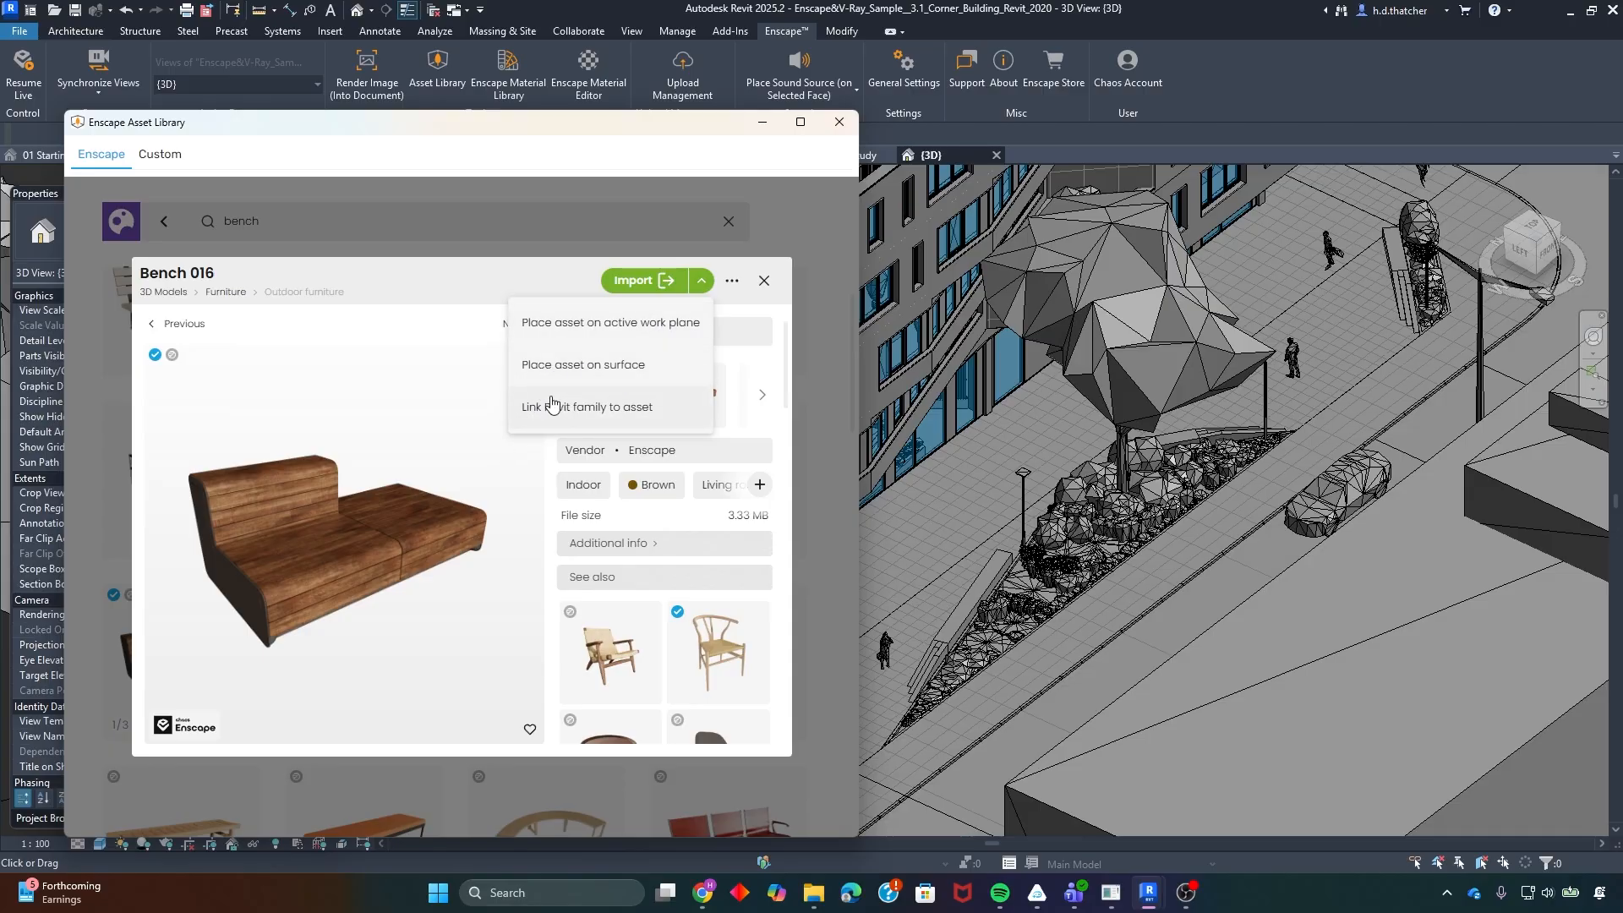
pyautogui.click(581, 365)
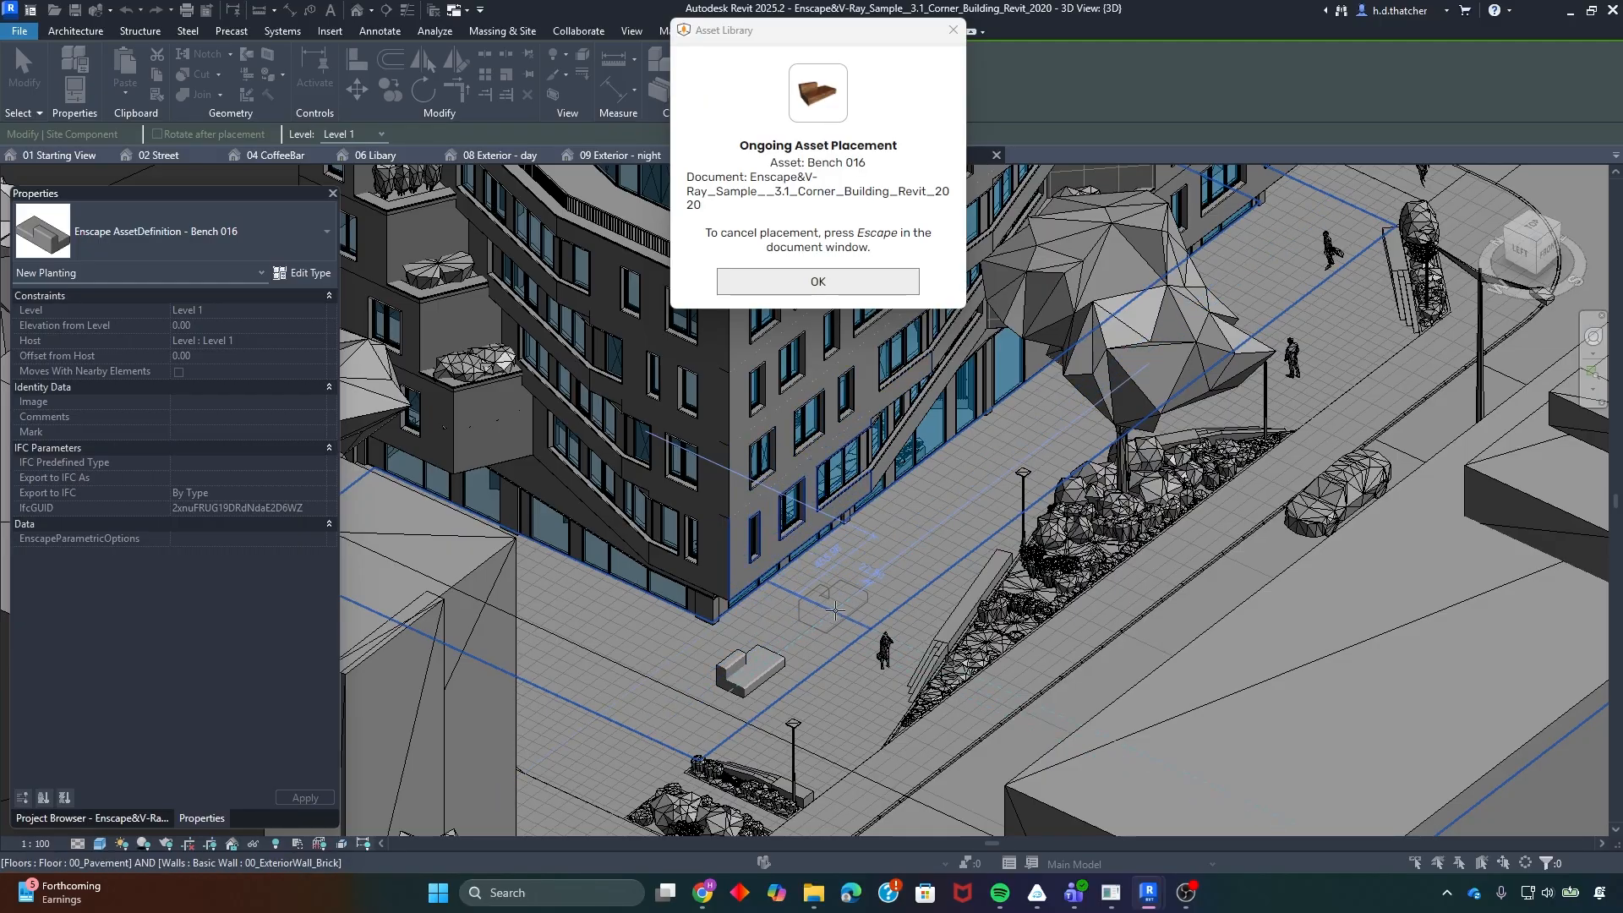
pyautogui.click(837, 613)
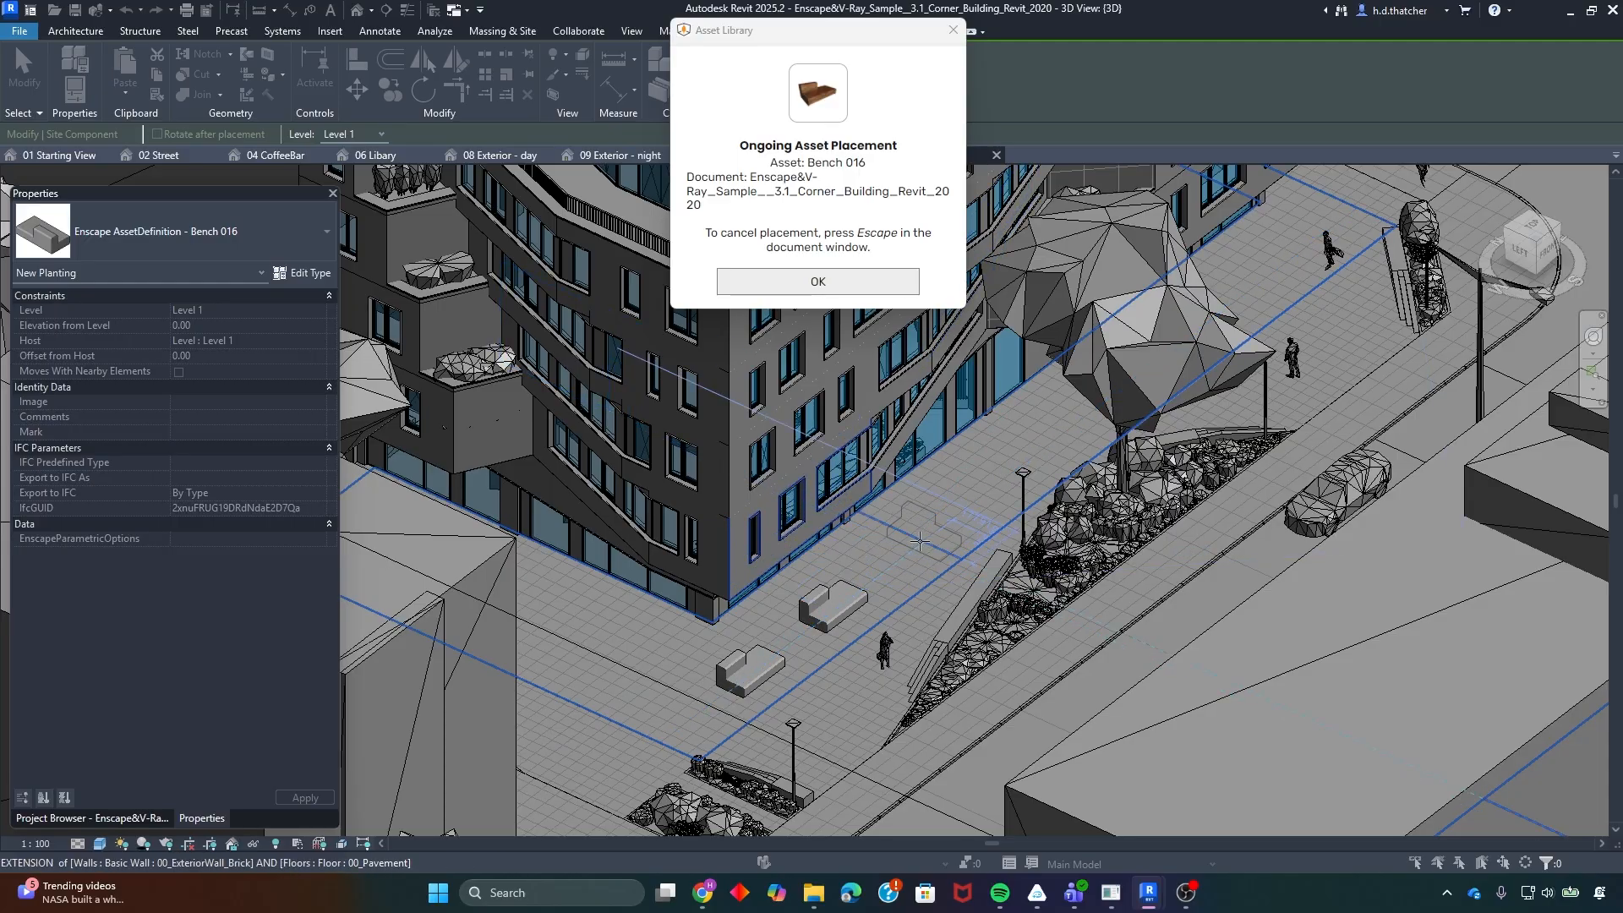
pyautogui.click(919, 541)
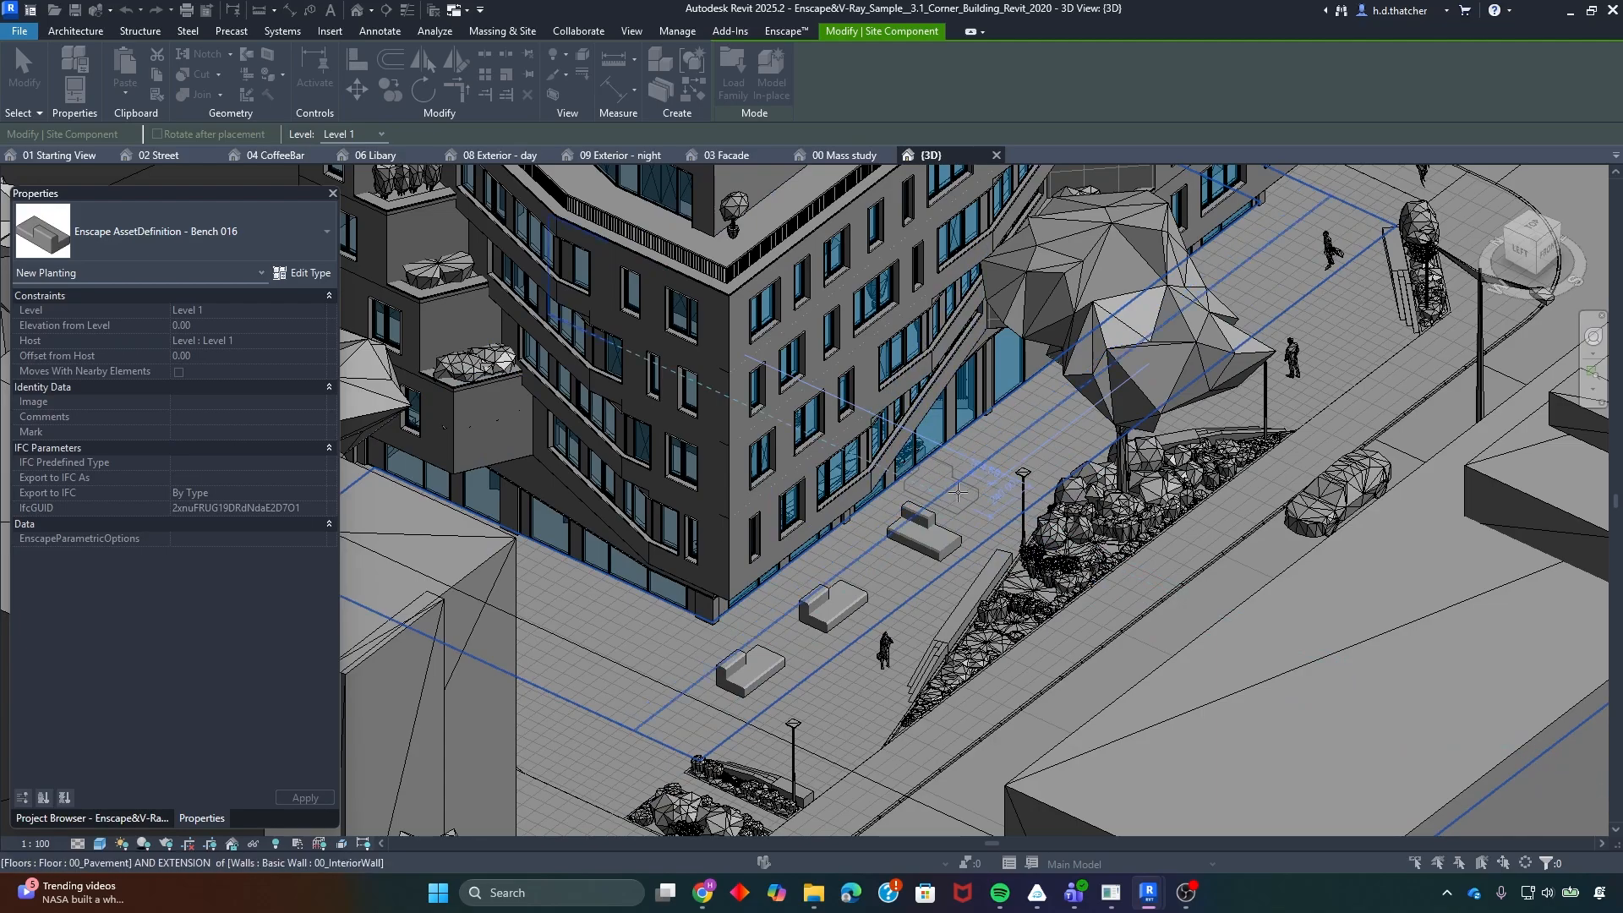
pyautogui.press('Escape')
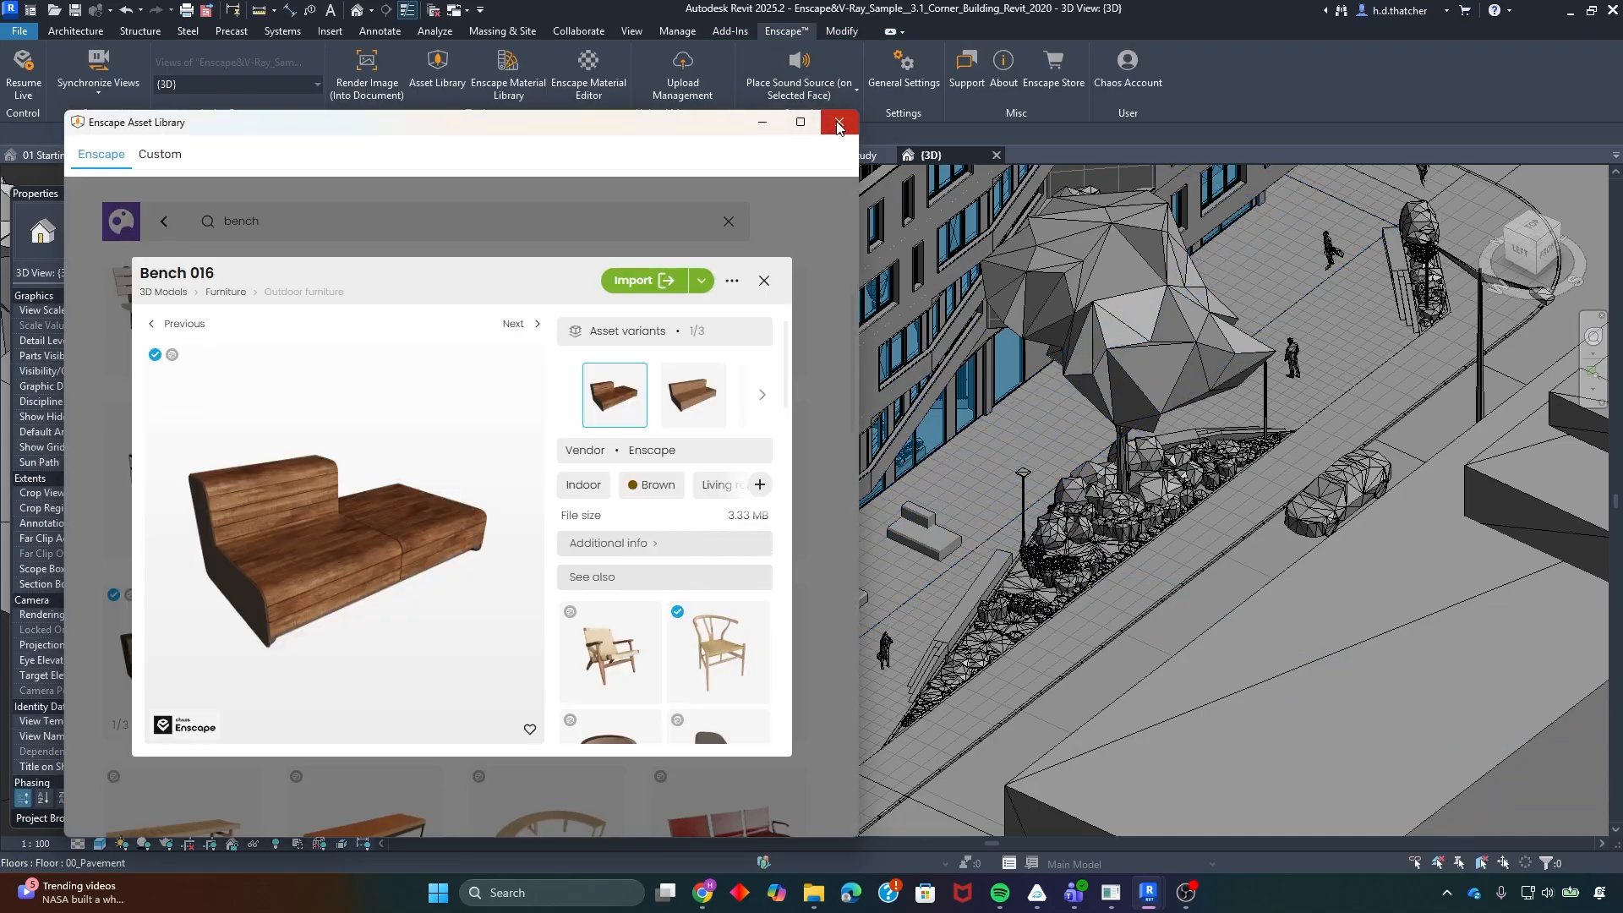
pyautogui.click(838, 126)
# - Select the middle bench on the pavement and set its level to Level 2
pyautogui.click(871, 586)
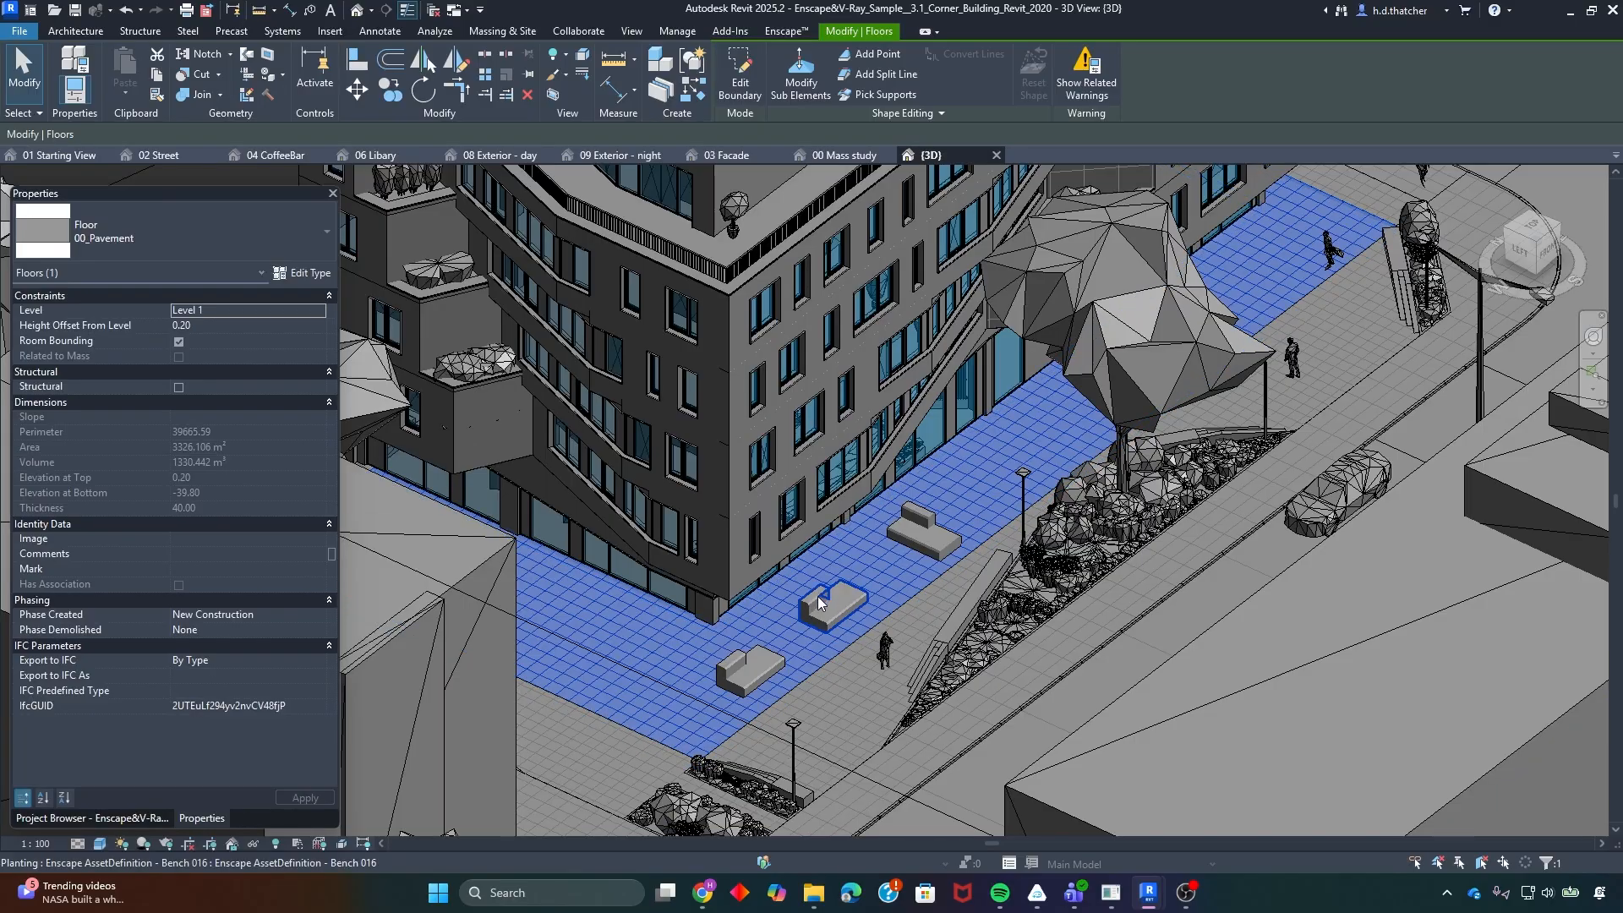
pyautogui.click(824, 621)
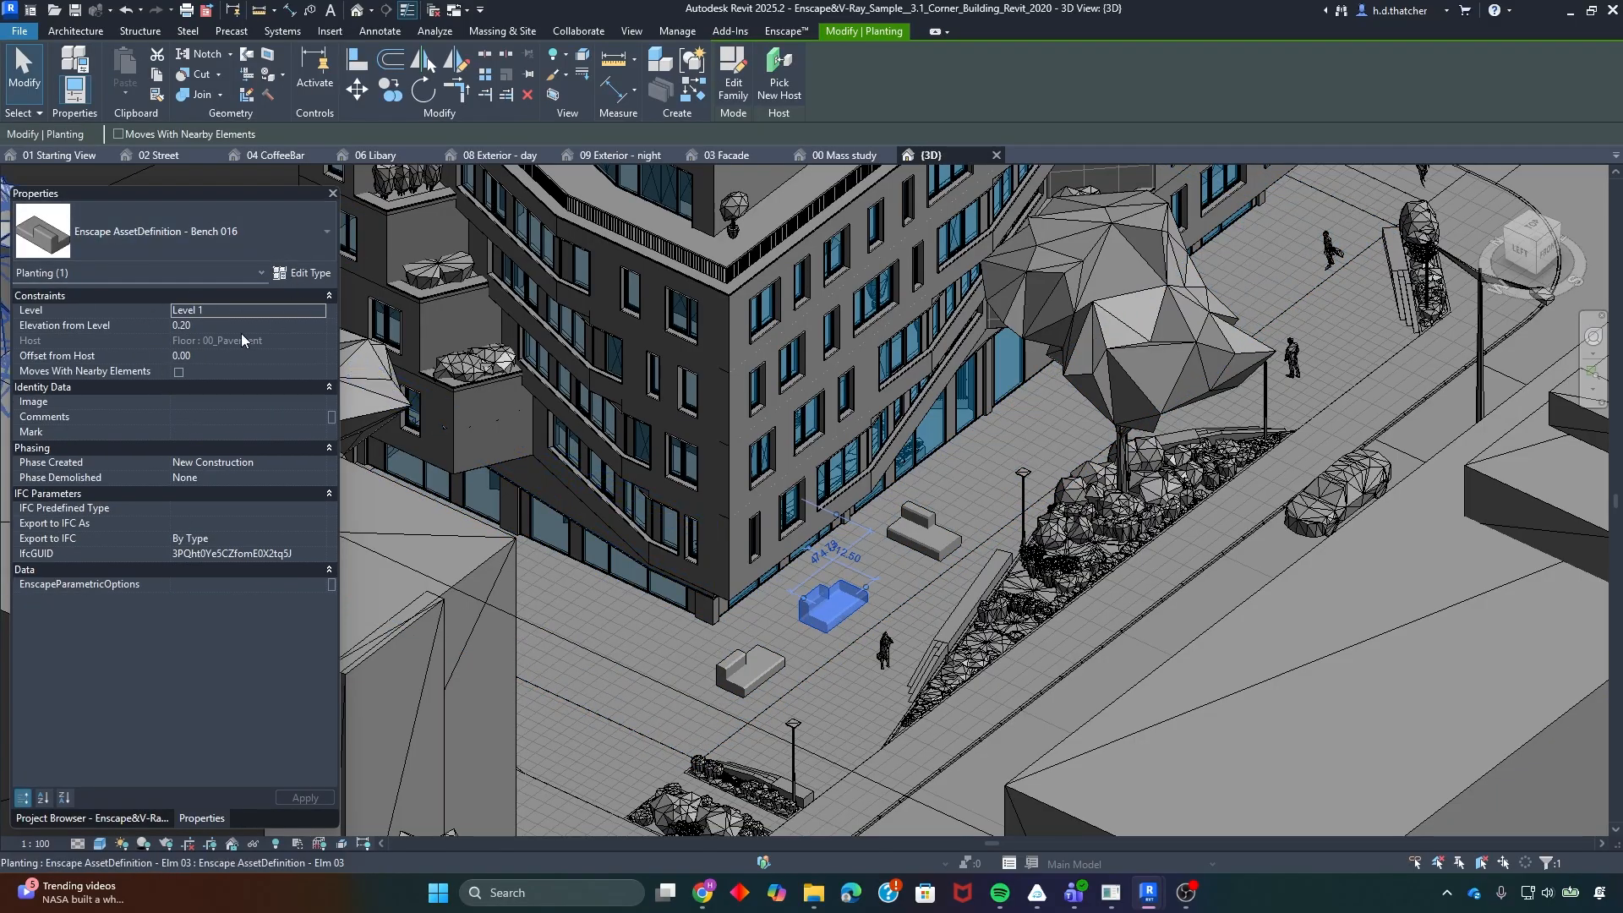
pyautogui.click(316, 311)
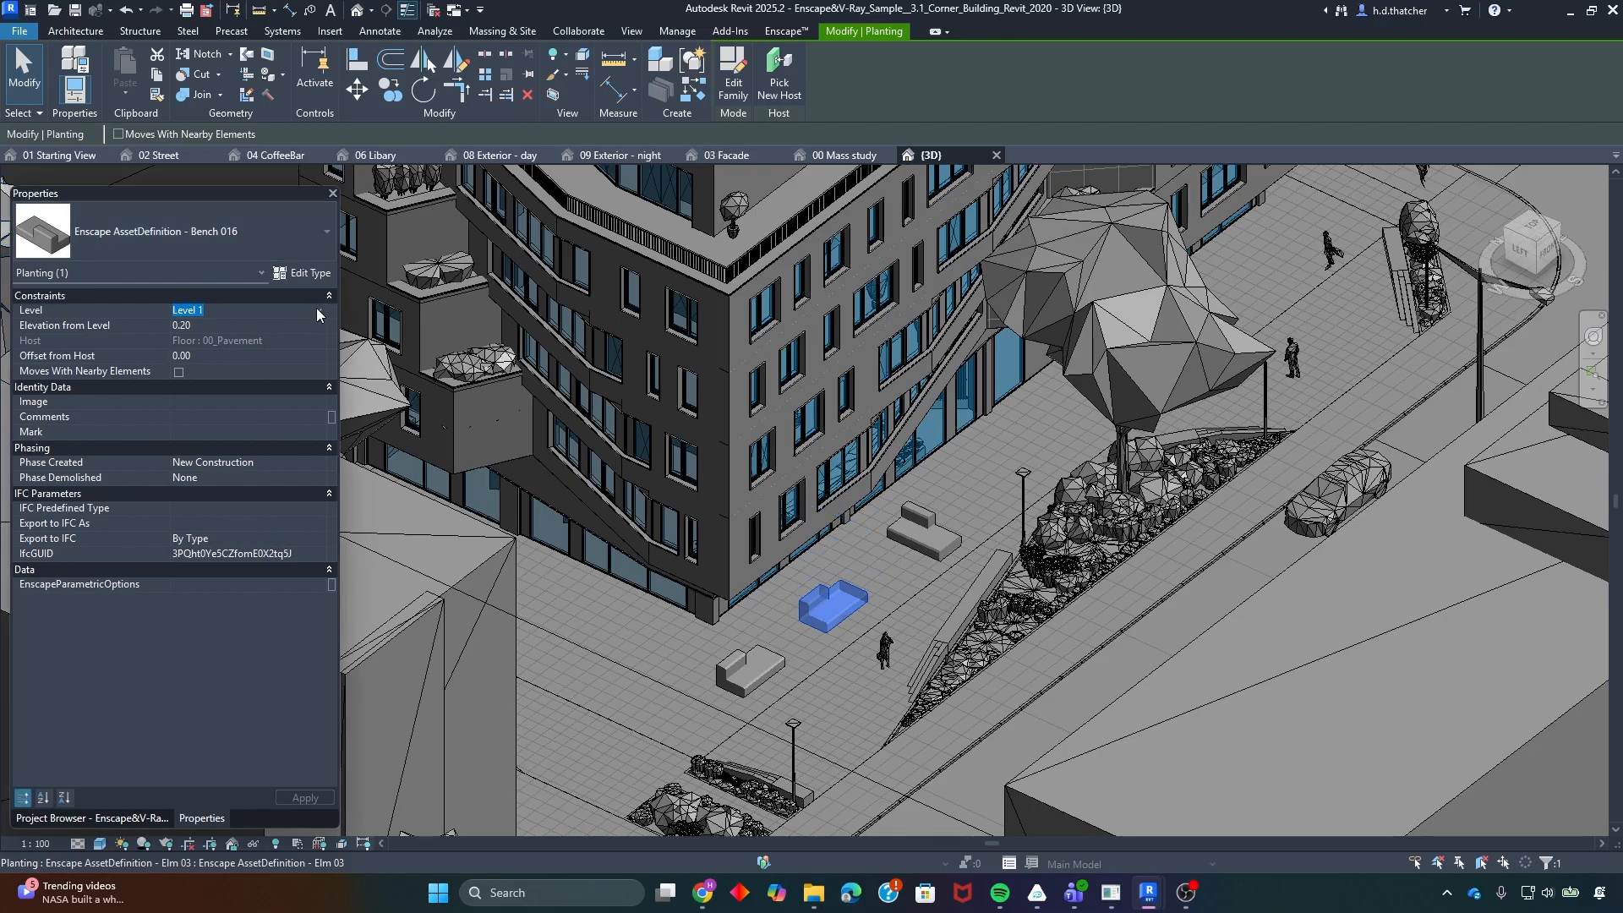
pyautogui.click(318, 311)
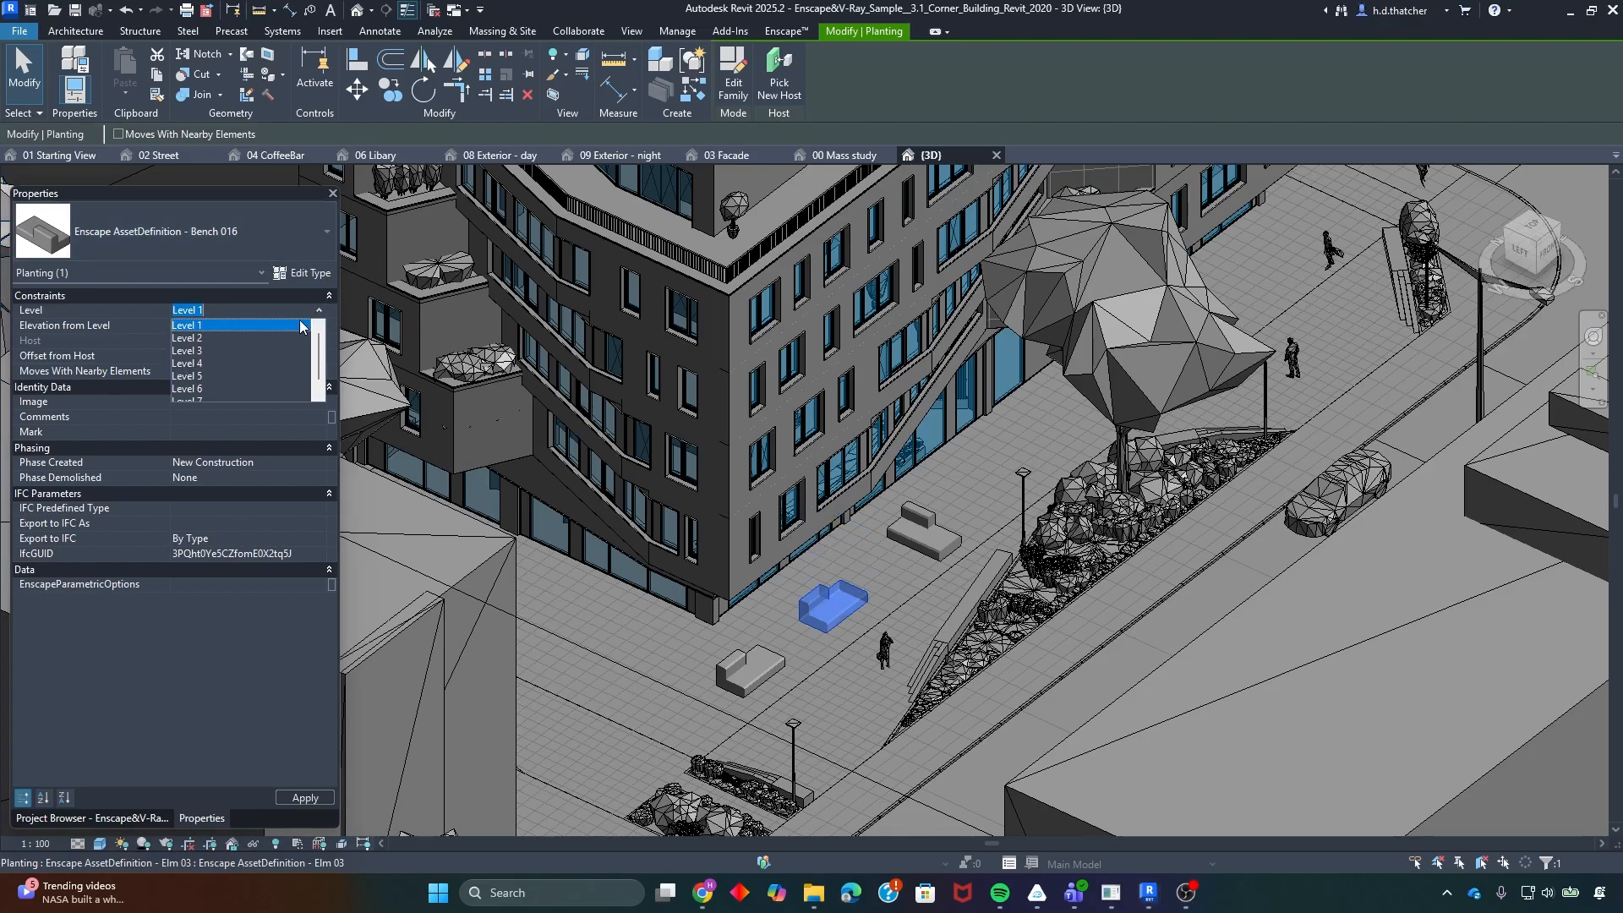
pyautogui.click(200, 338)
# - Set the selected bench's elevation from level to 500, keeping its level at Level 2
pyautogui.click(254, 324)
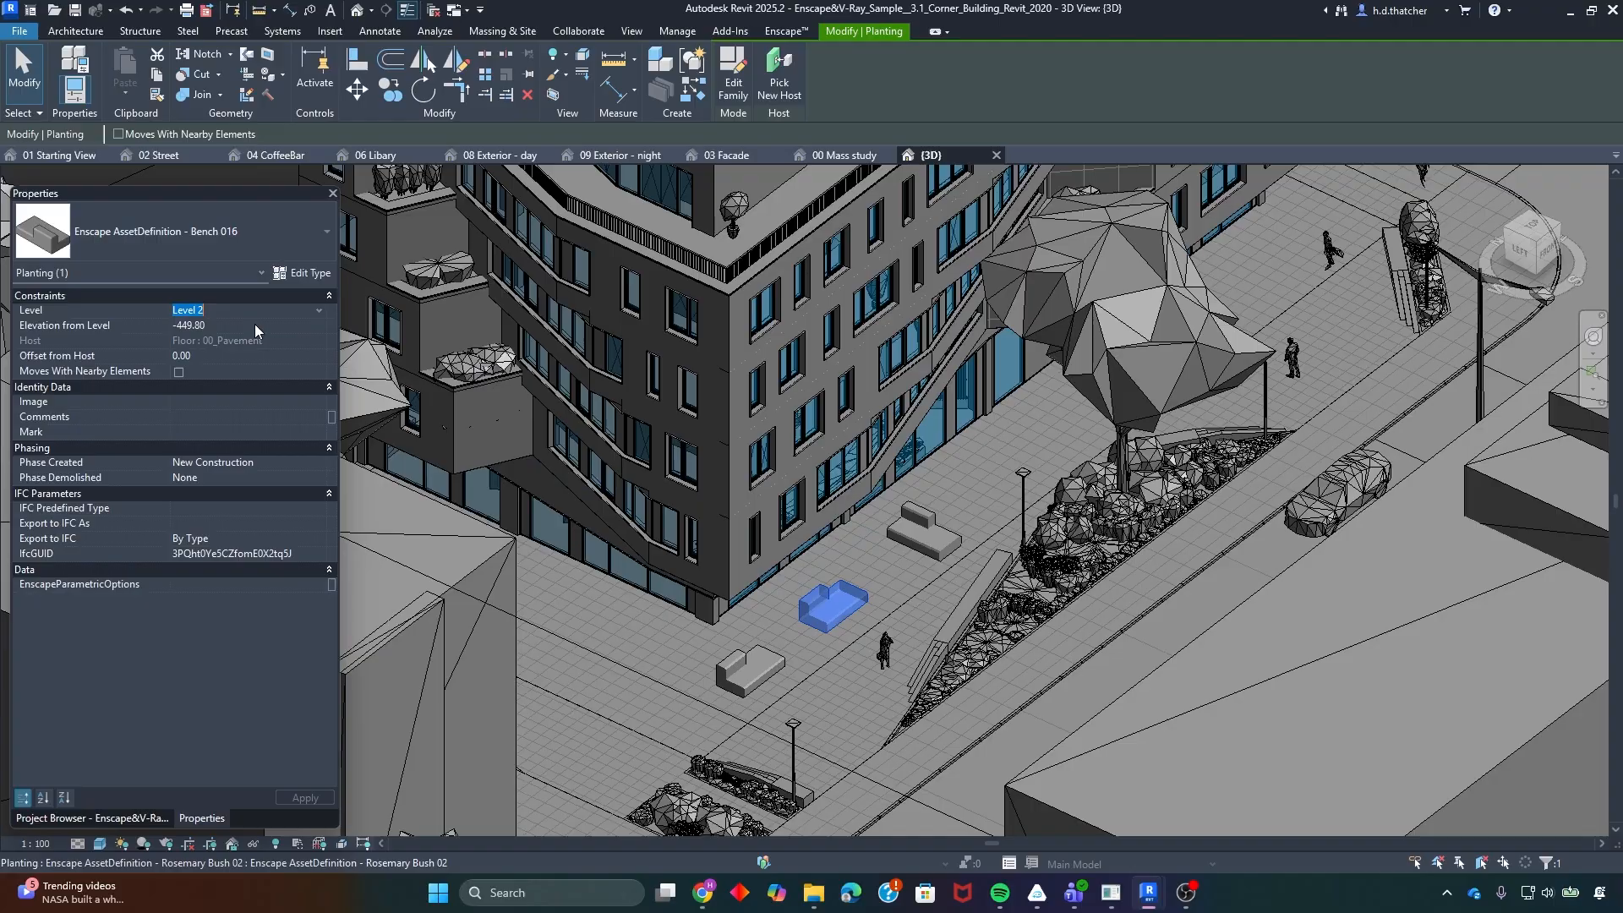
pyautogui.write('500')
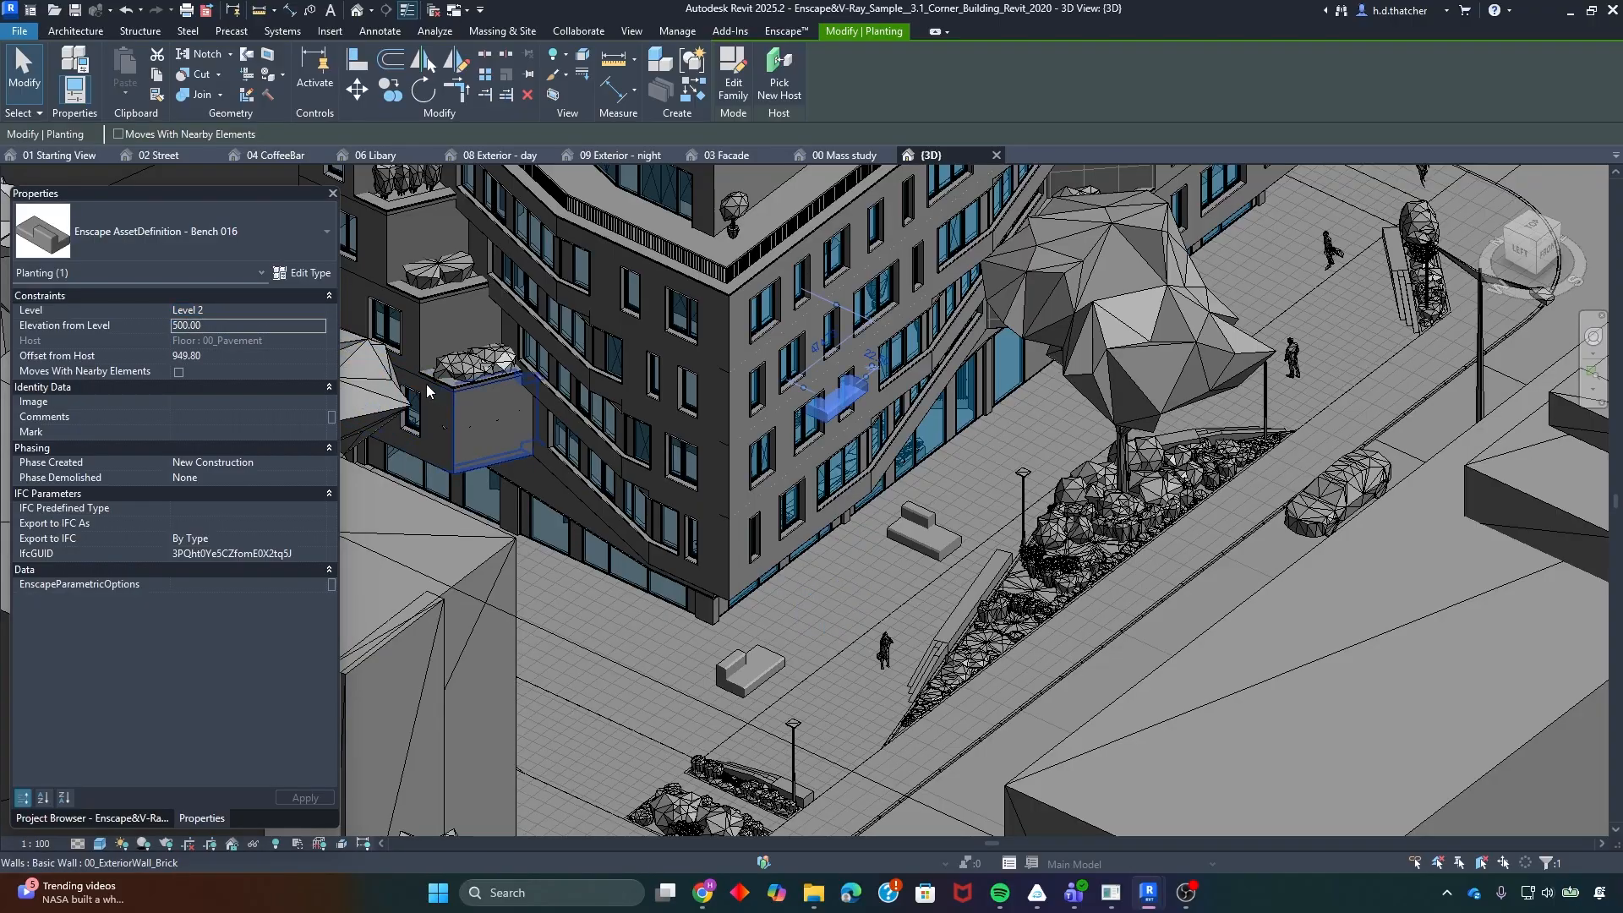
pyautogui.click(304, 313)
pyautogui.click(318, 311)
pyautogui.click(243, 319)
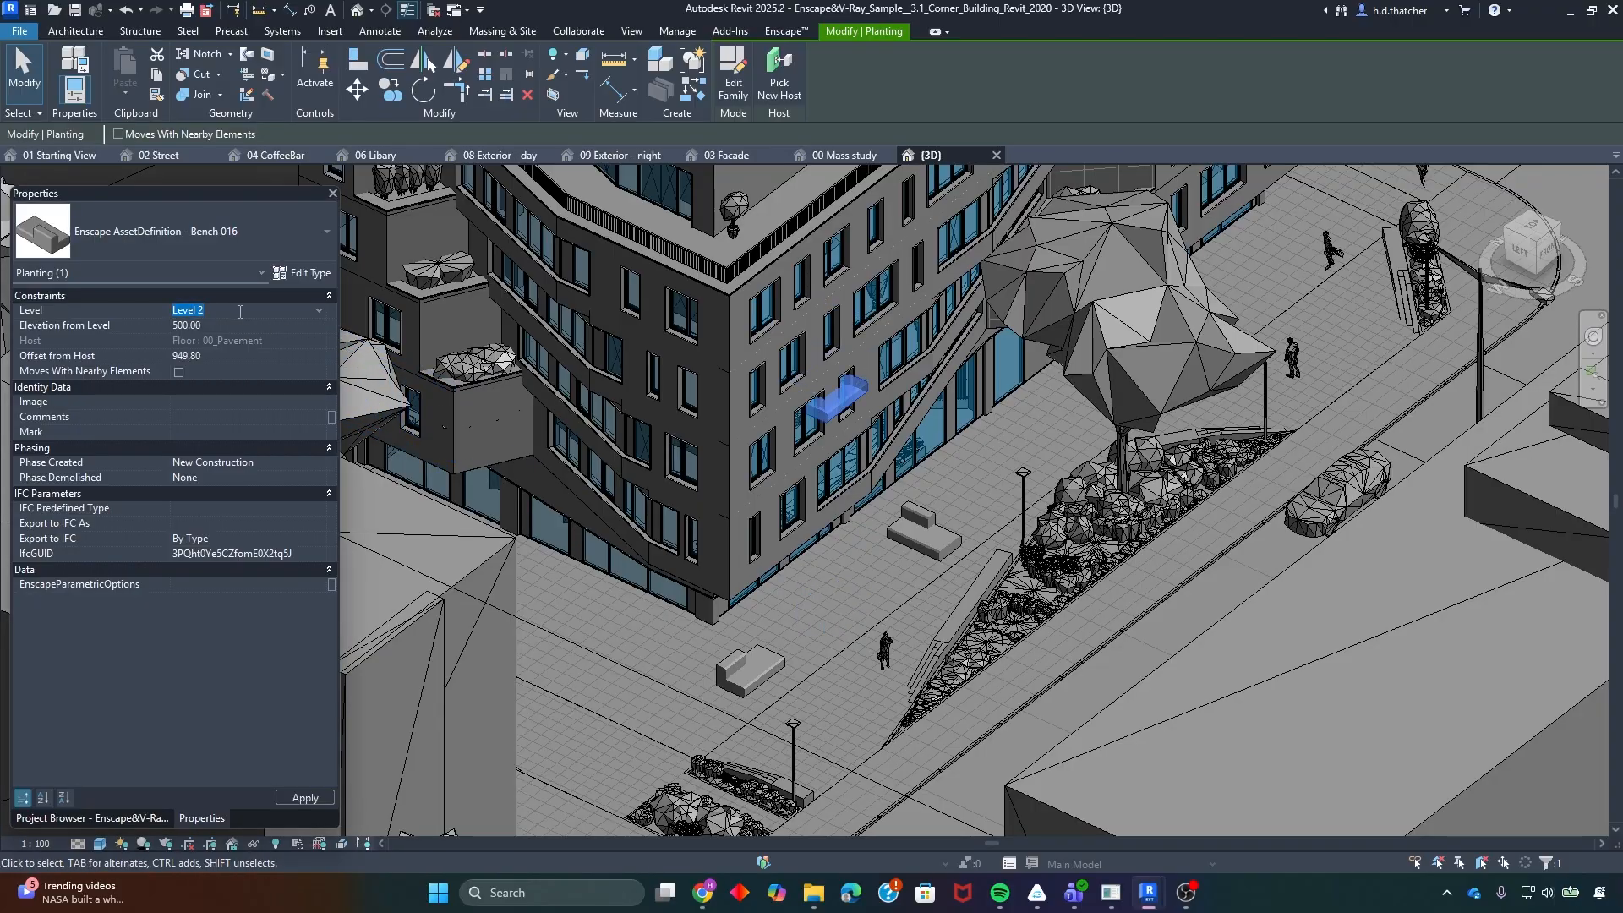
pyautogui.click(240, 312)
pyautogui.click(215, 338)
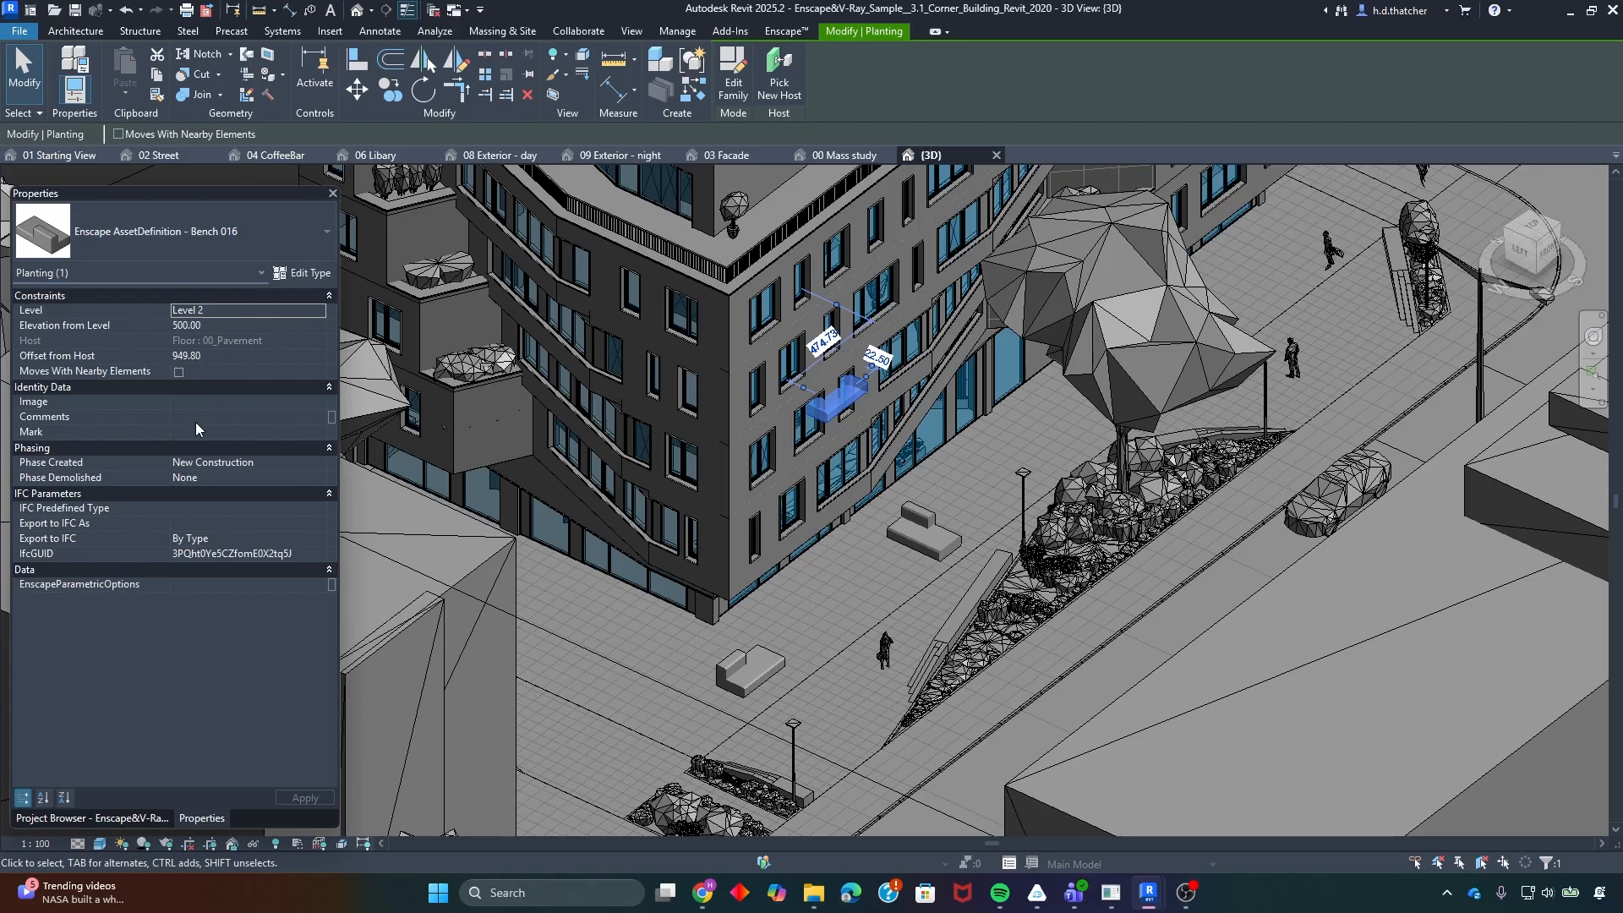
# - Undo the bench's last elevation change and compare the properties of the middle bench and the pavement floor
pyautogui.click(125, 9)
pyautogui.click(858, 603)
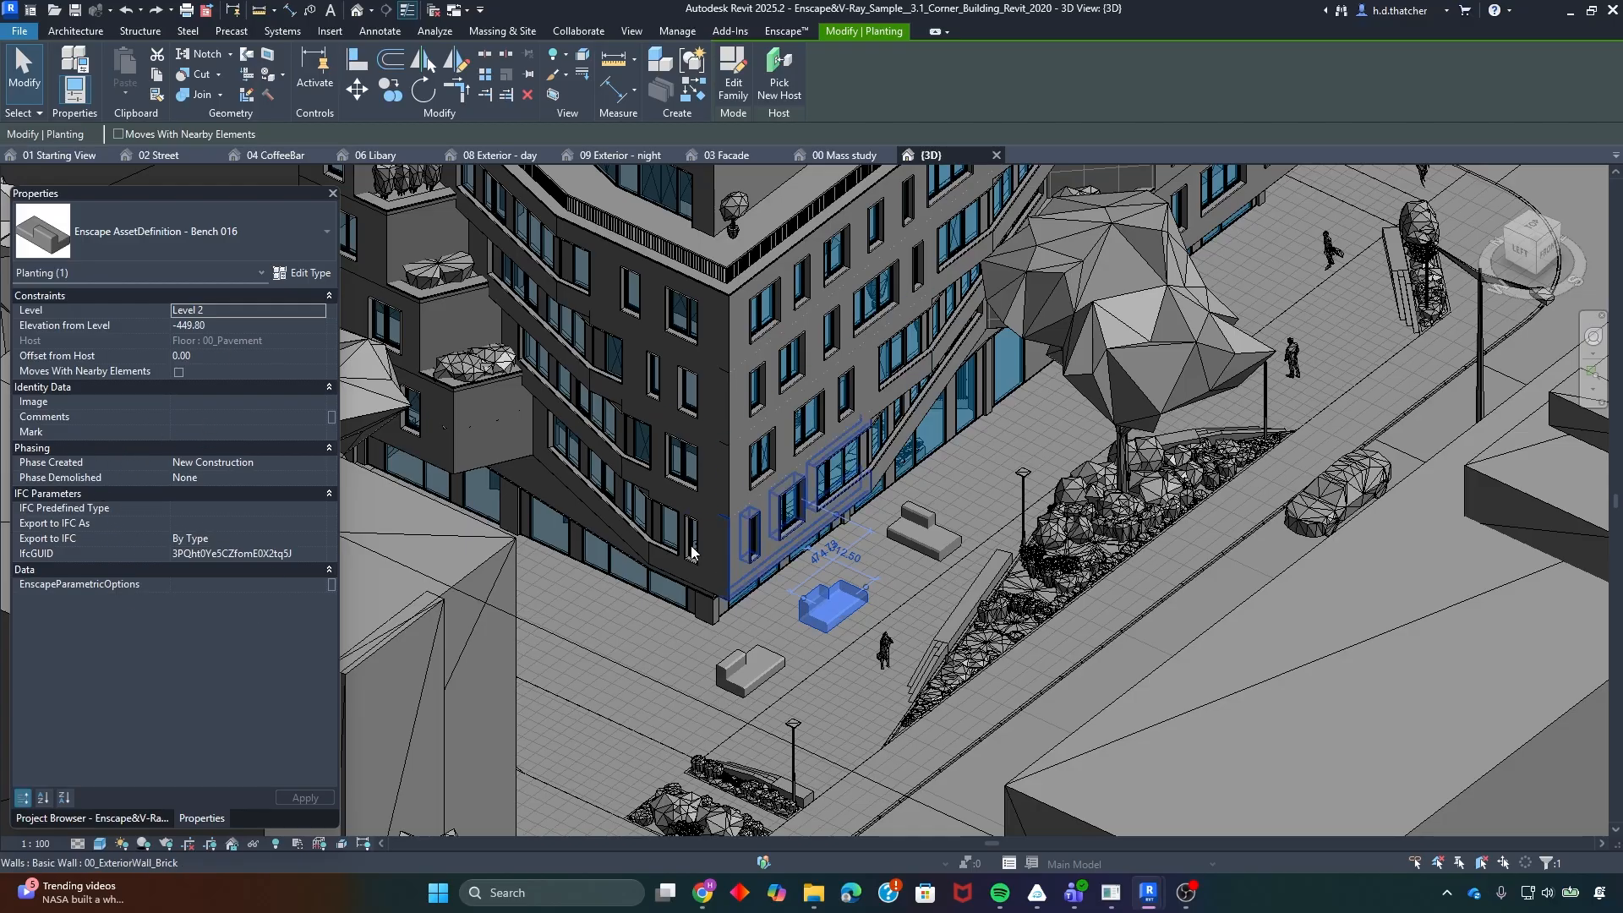
pyautogui.click(789, 621)
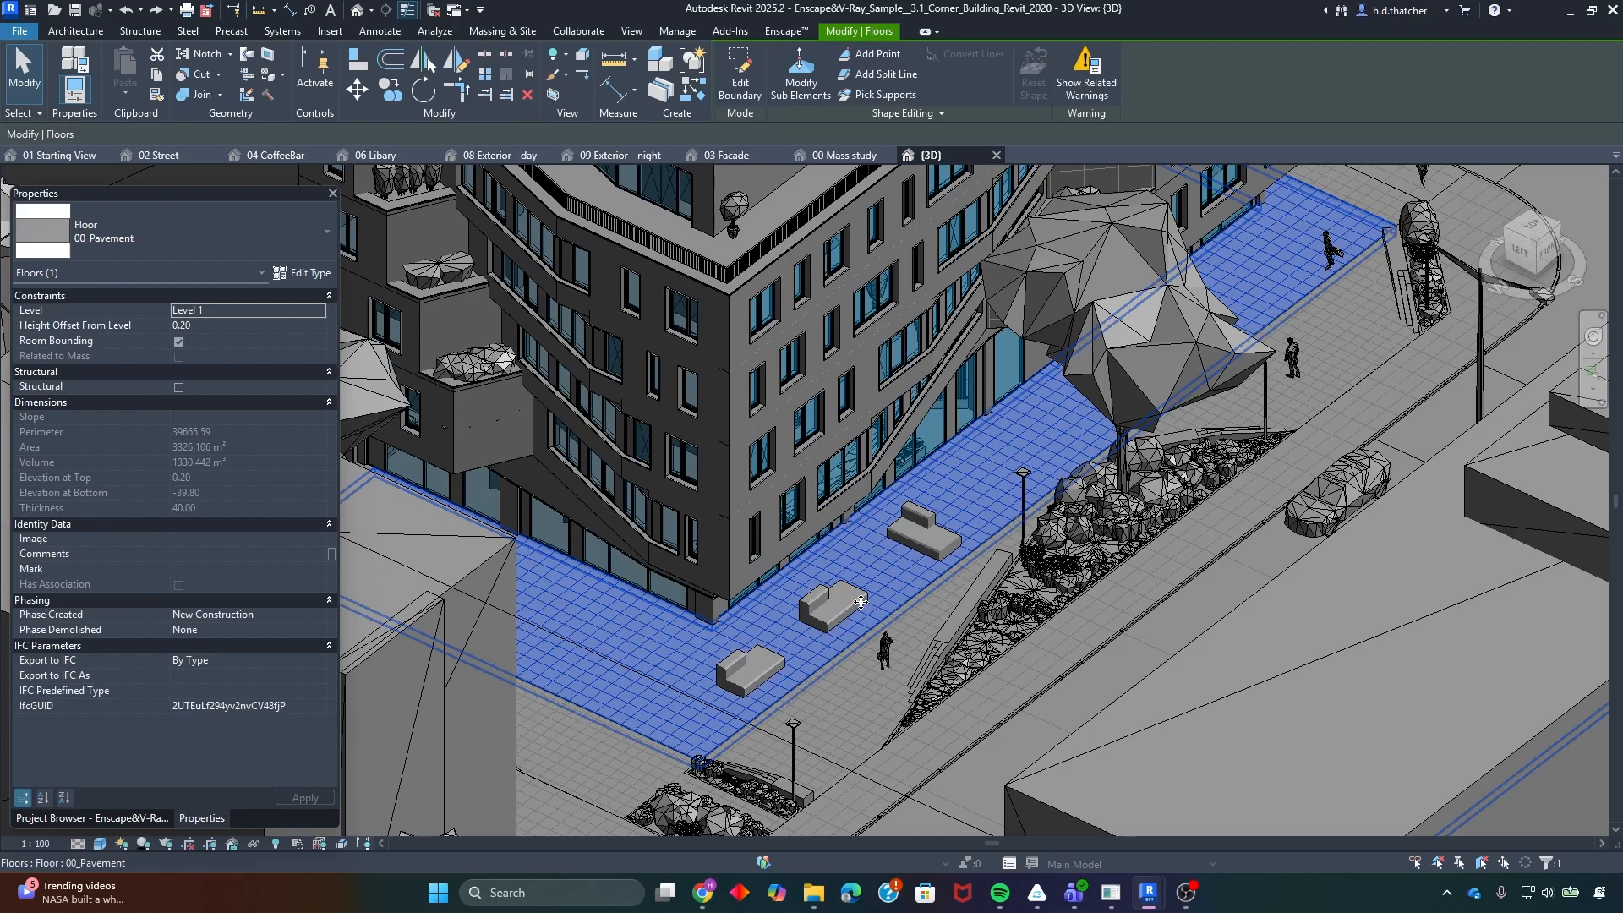
pyautogui.click(802, 590)
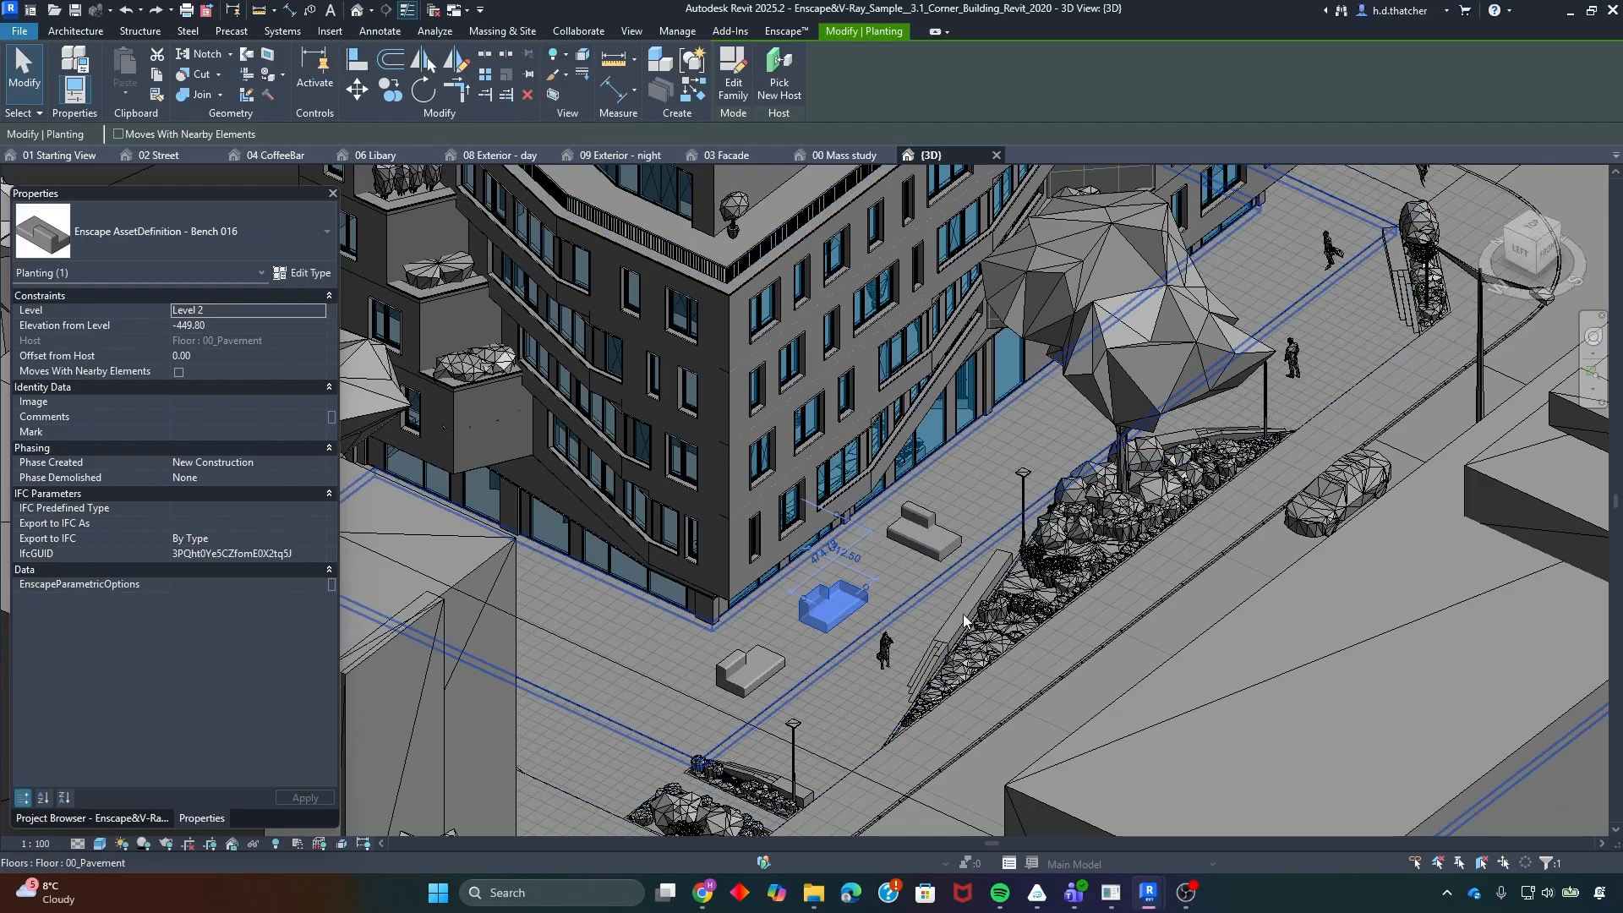
pyautogui.click(758, 666)
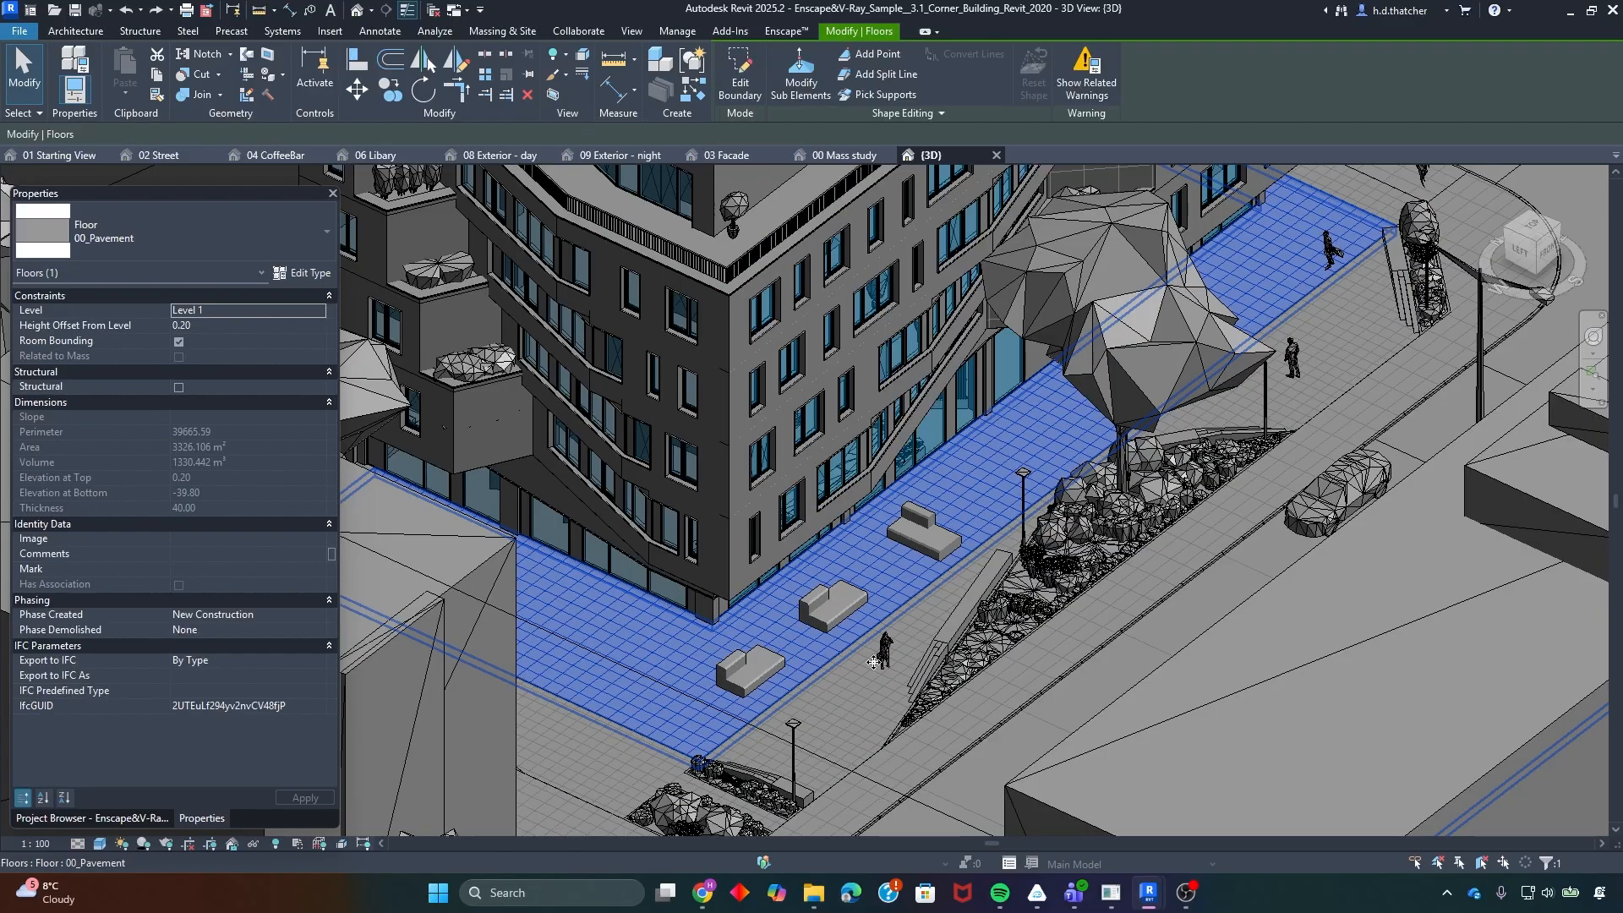
# - Resume the Enscape live updates, switch to the Enscape render window and view the placed benches up close
pyautogui.click(784, 32)
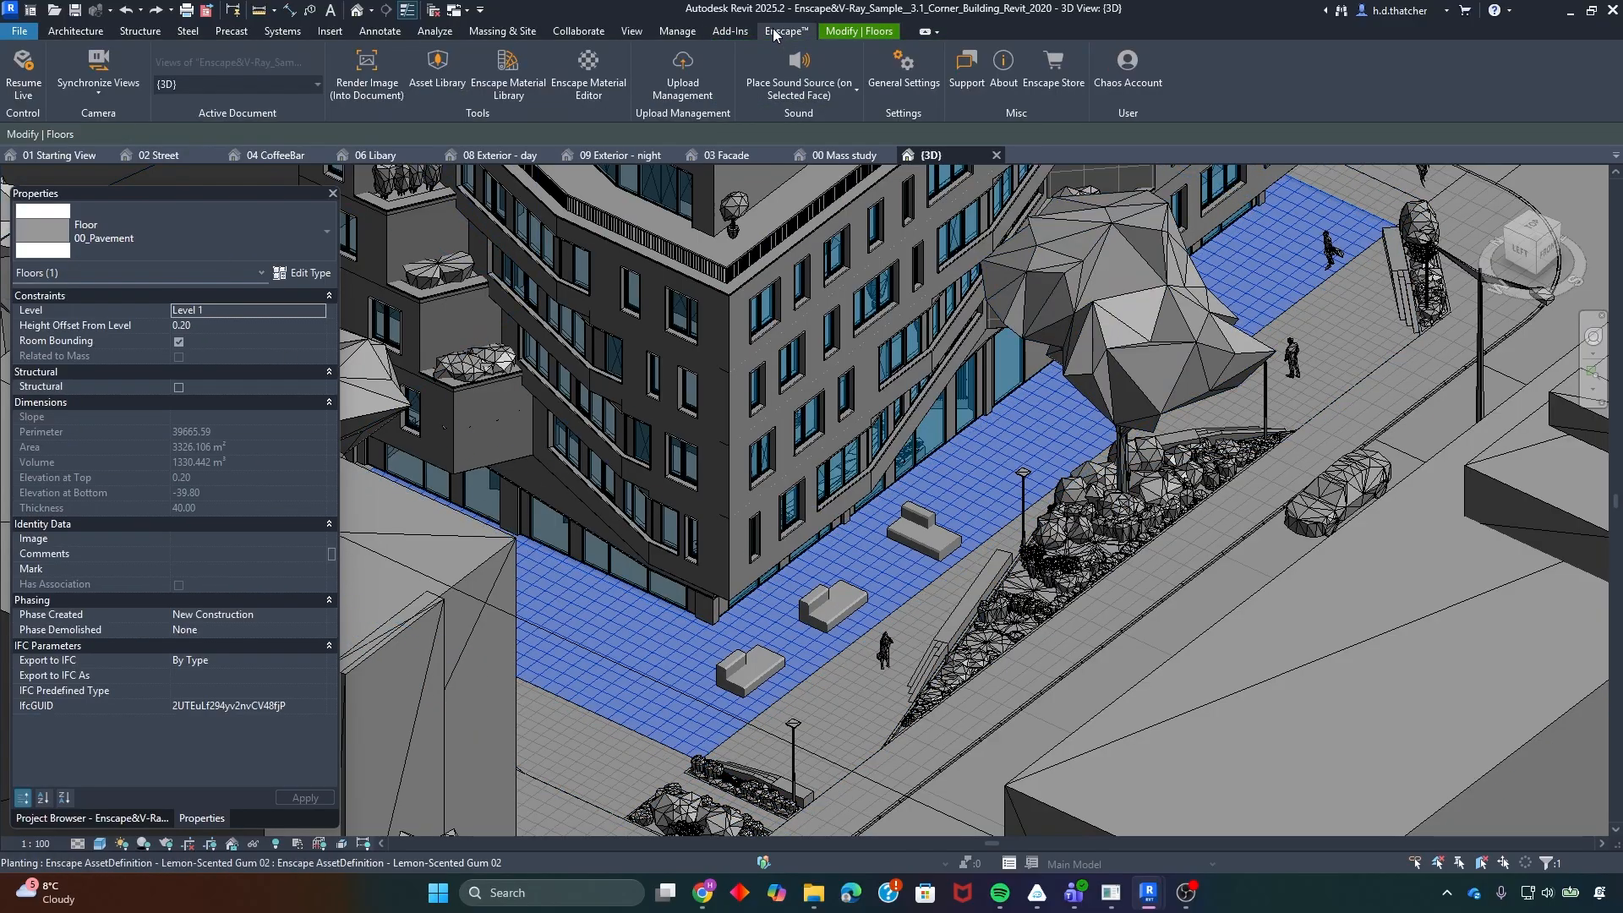
pyautogui.click(7, 82)
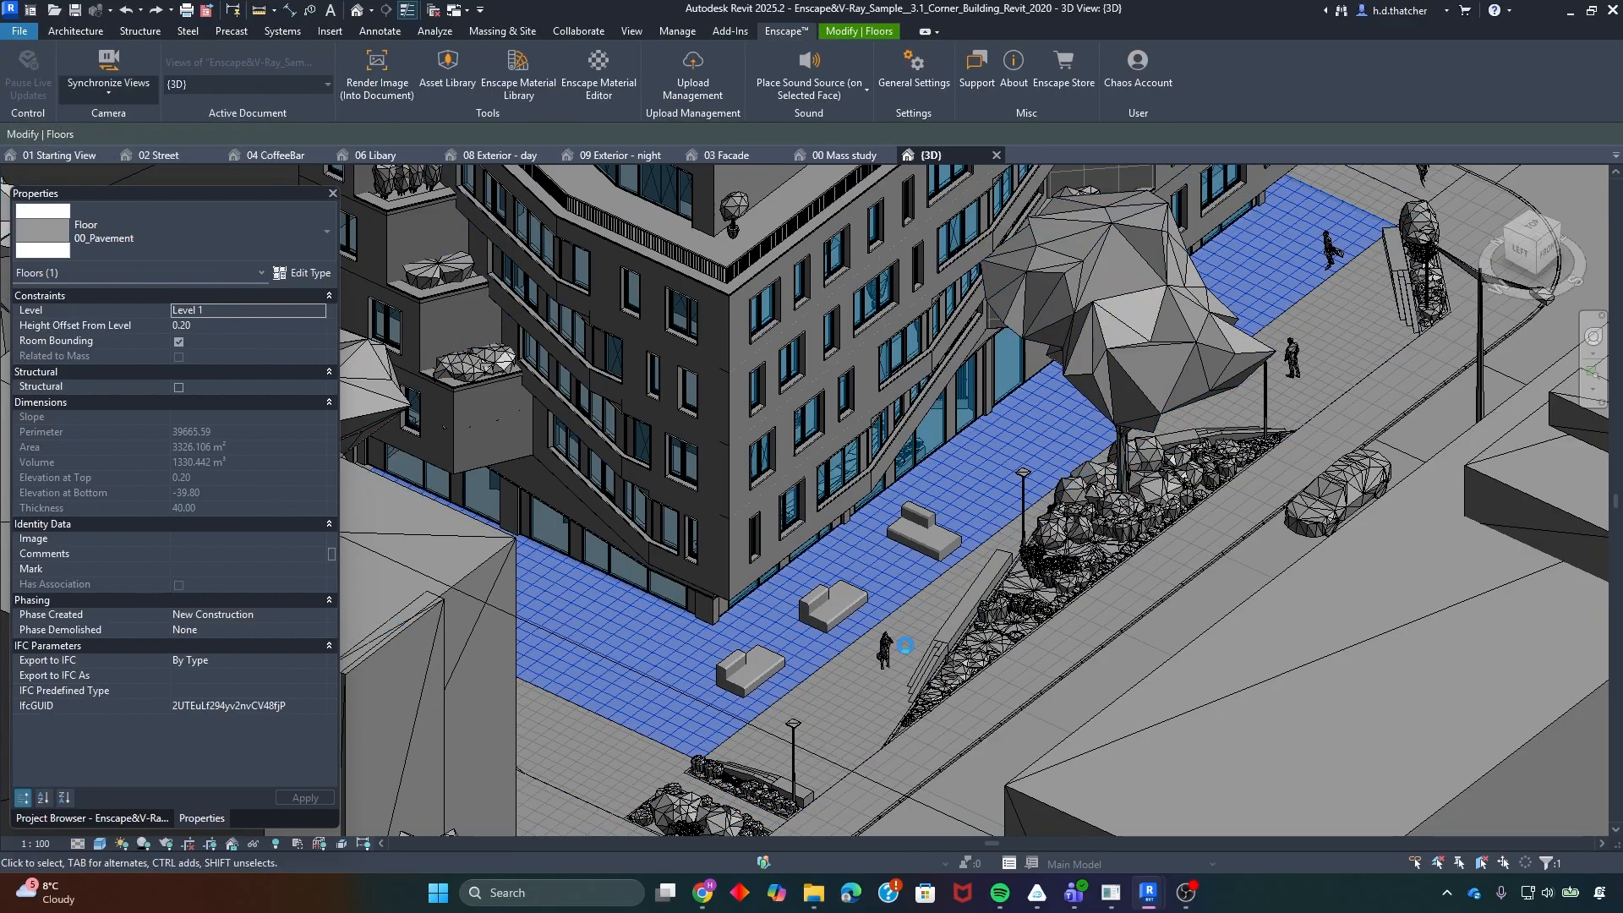
pyautogui.moveTo(1149, 895)
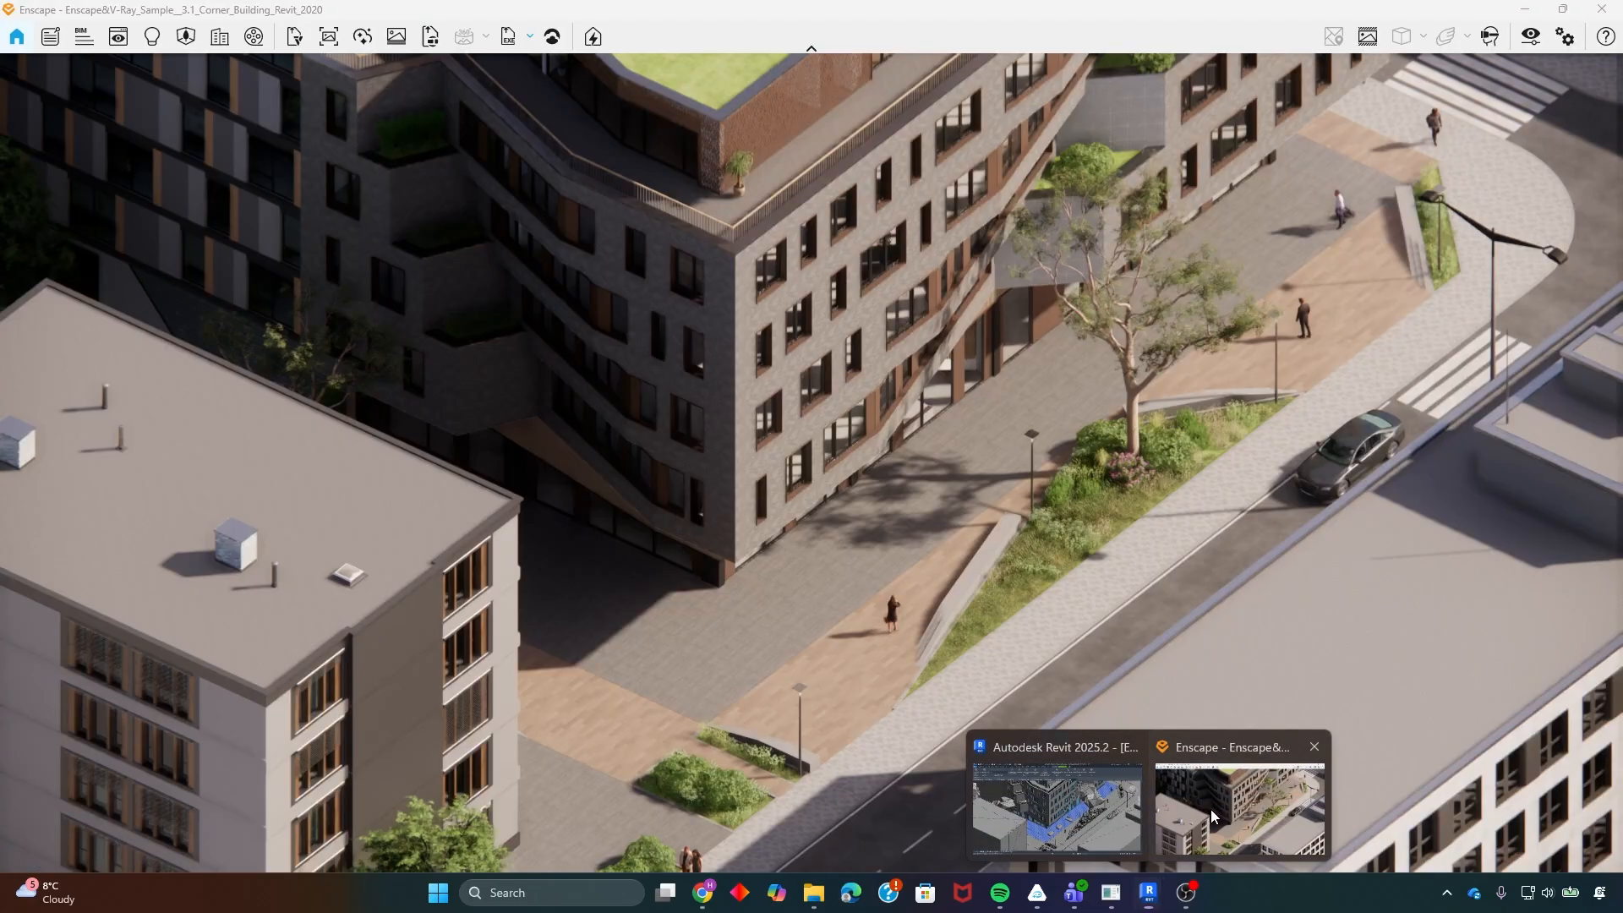
pyautogui.click(1211, 809)
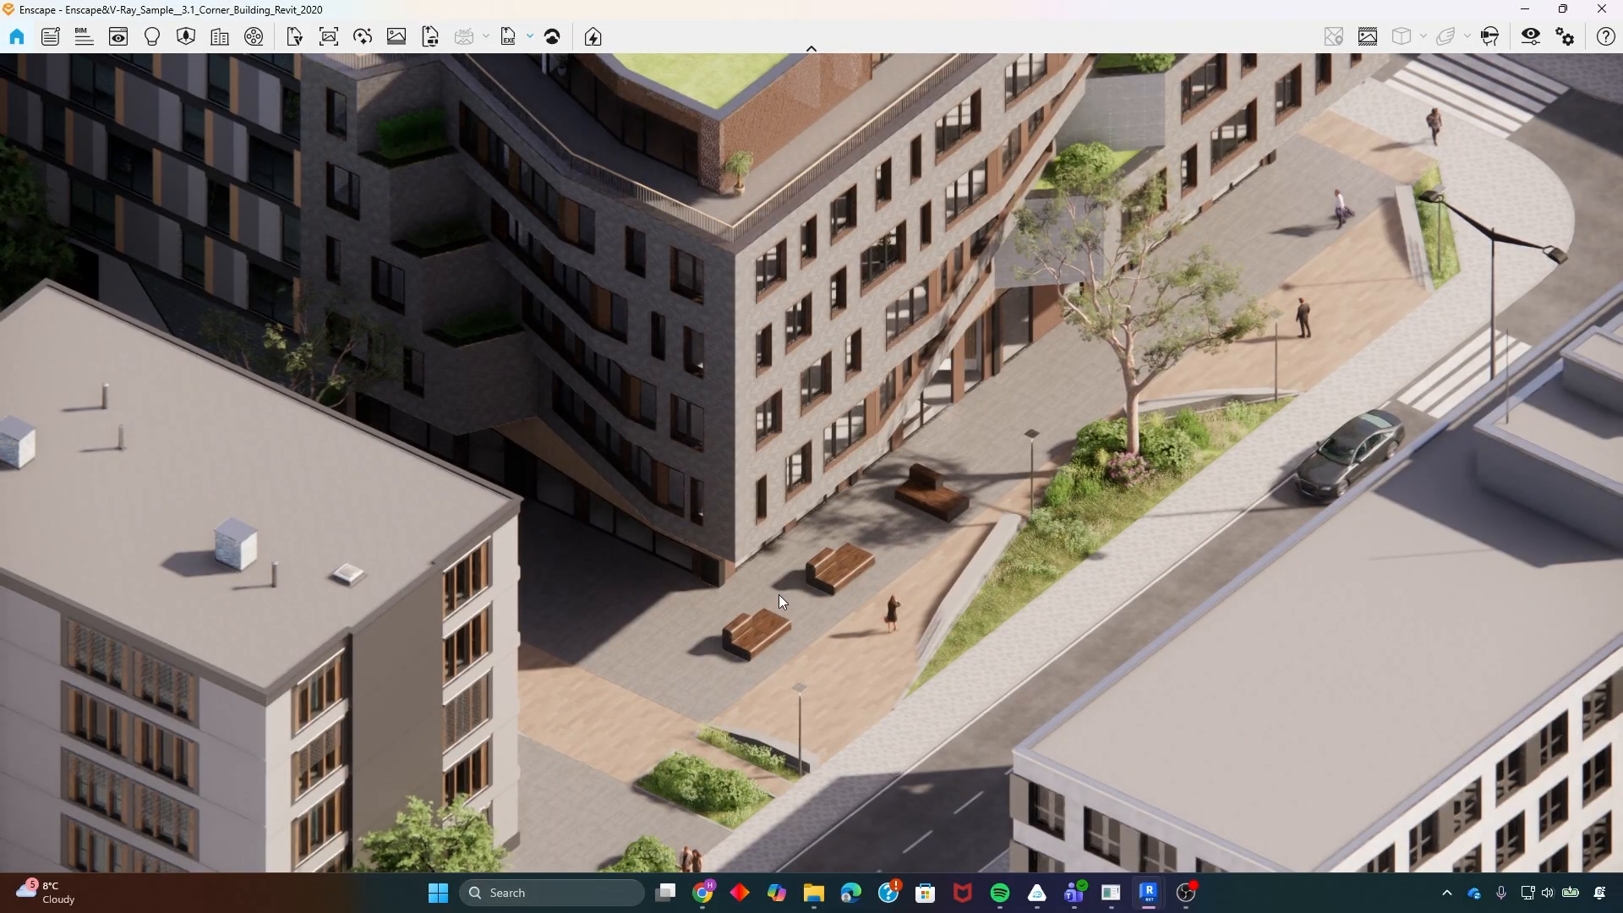
pyautogui.press('w')
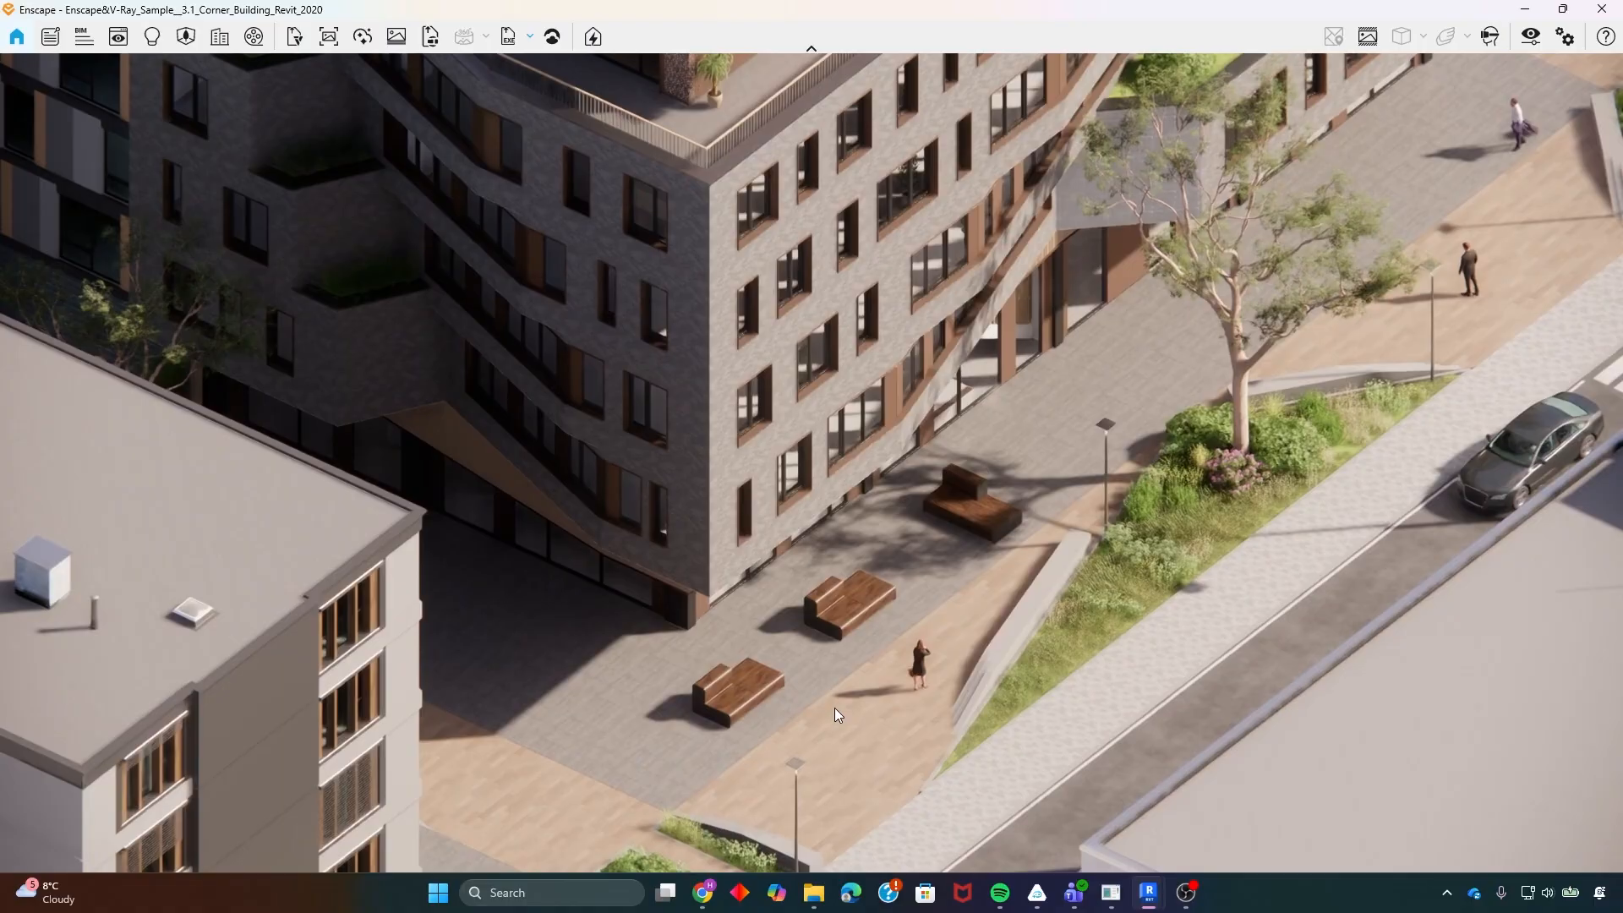
pyautogui.press('w')
pyautogui.scroll(1, 781, 712)
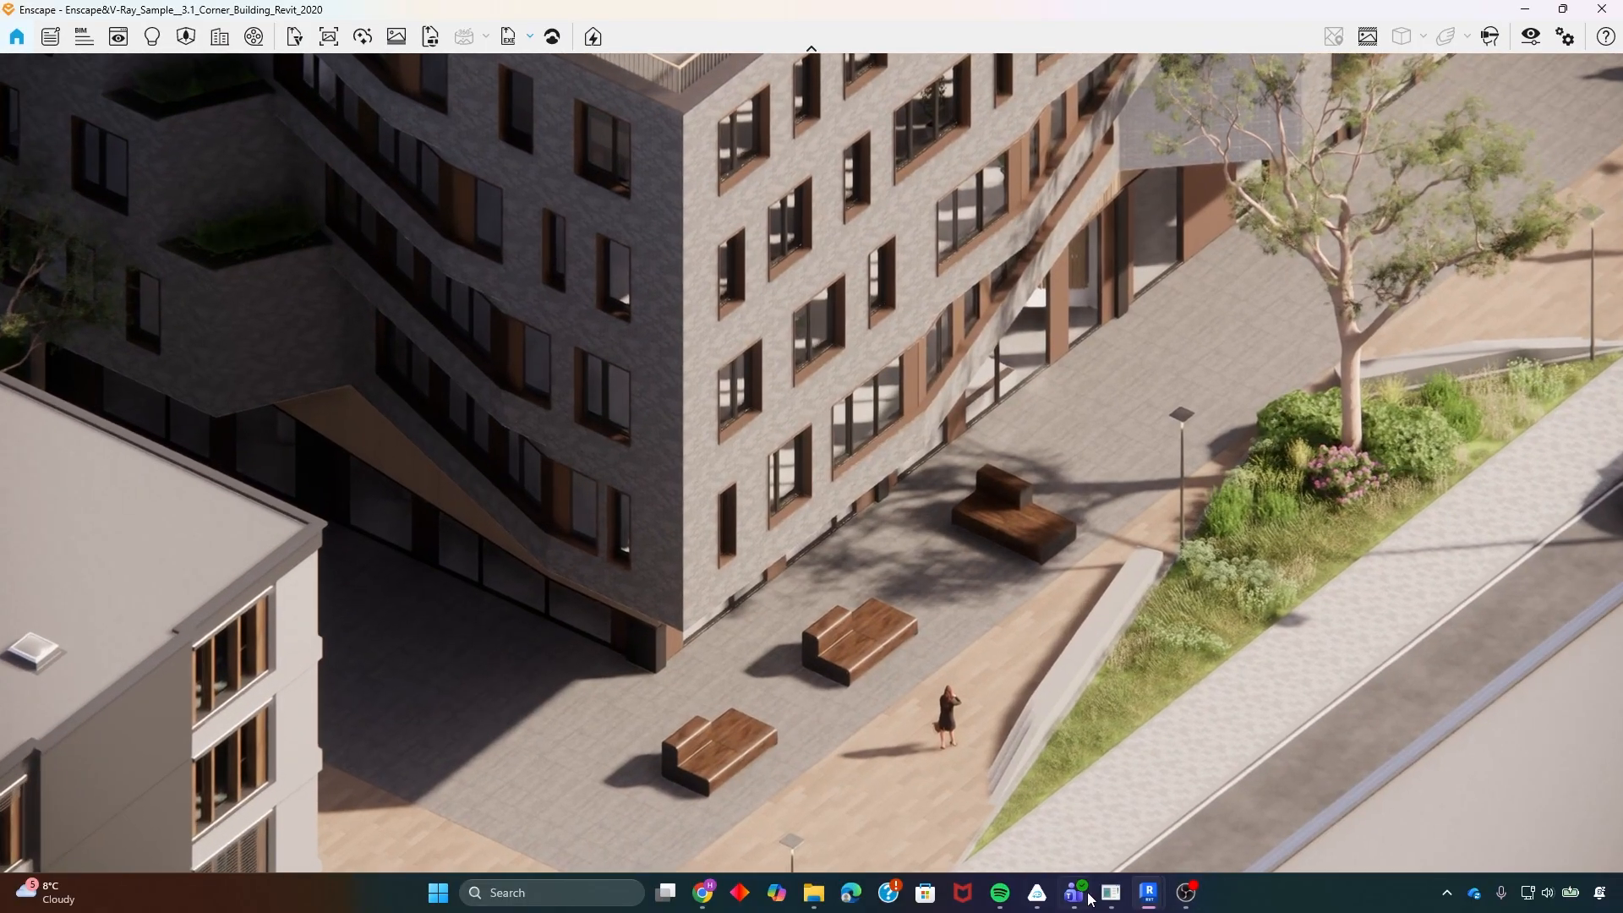
# - Switch back to Revit, open the 08 Exterior - day view and check it in Enscape
pyautogui.click(1048, 807)
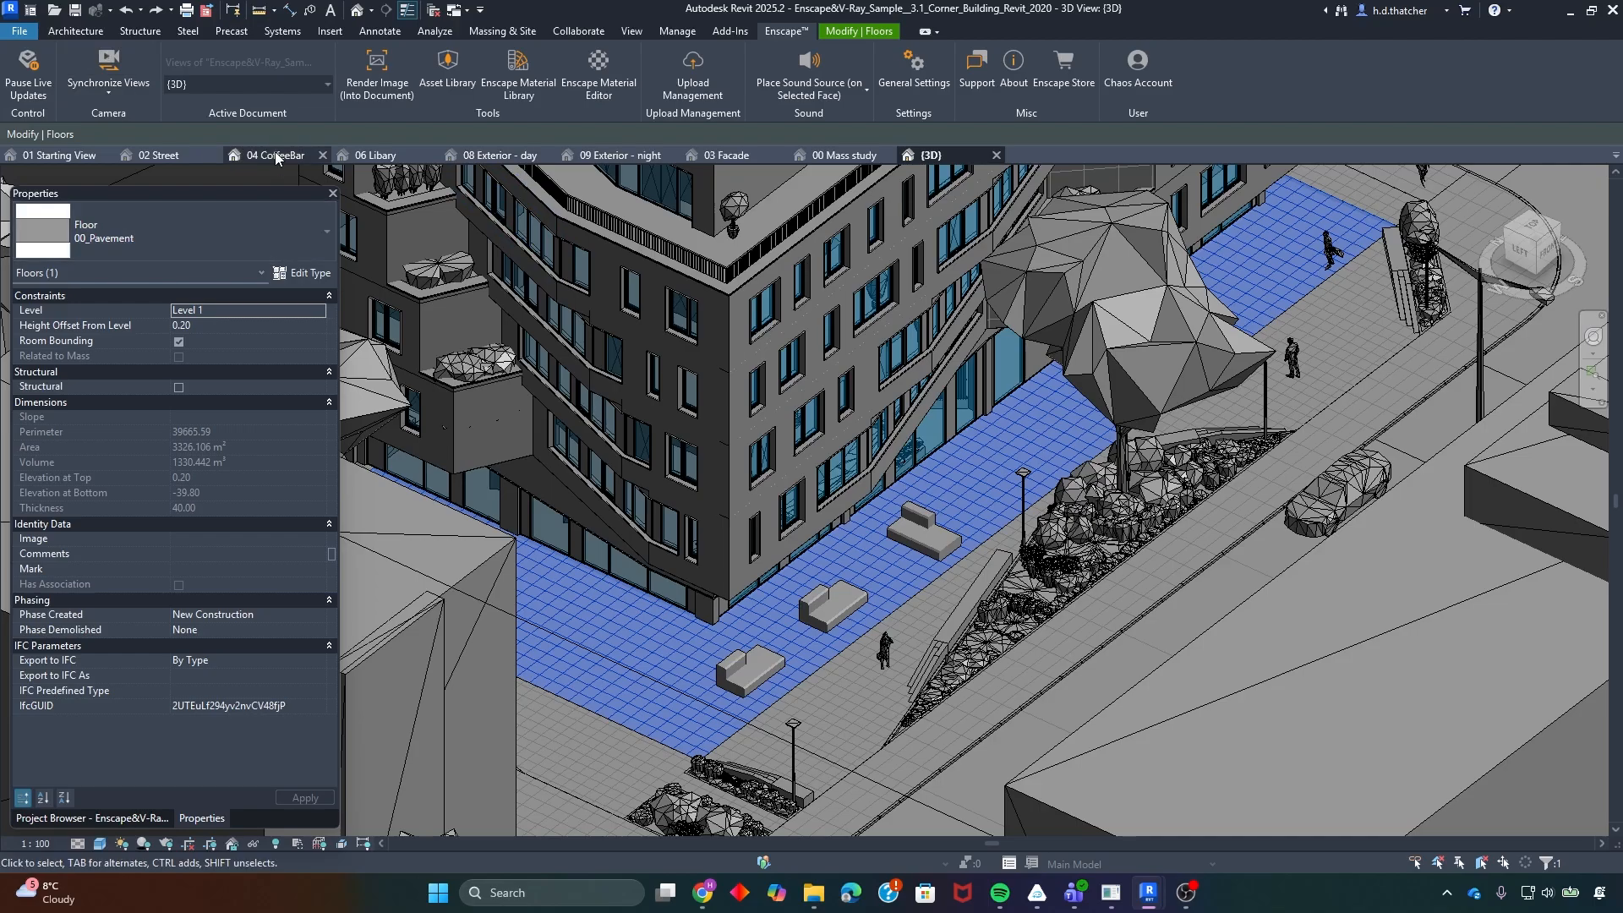
pyautogui.click(498, 155)
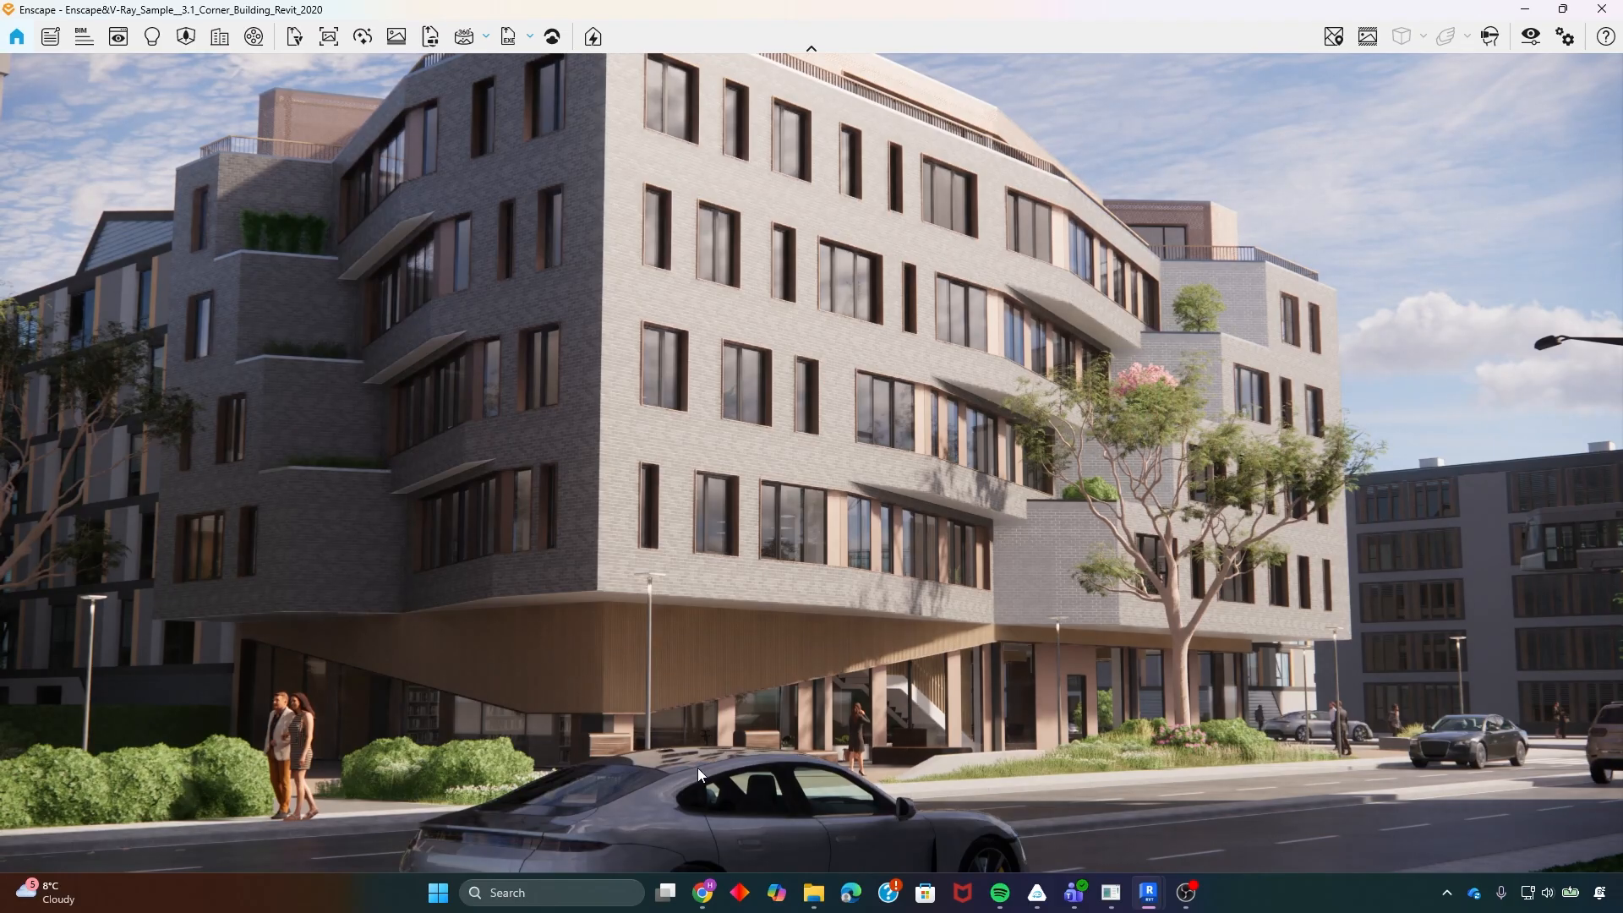
# - Switch to Revit, delete the Car 48 asset from the foreground road, and switch to Enscape to view the updated scene
pyautogui.moveTo(1148, 893)
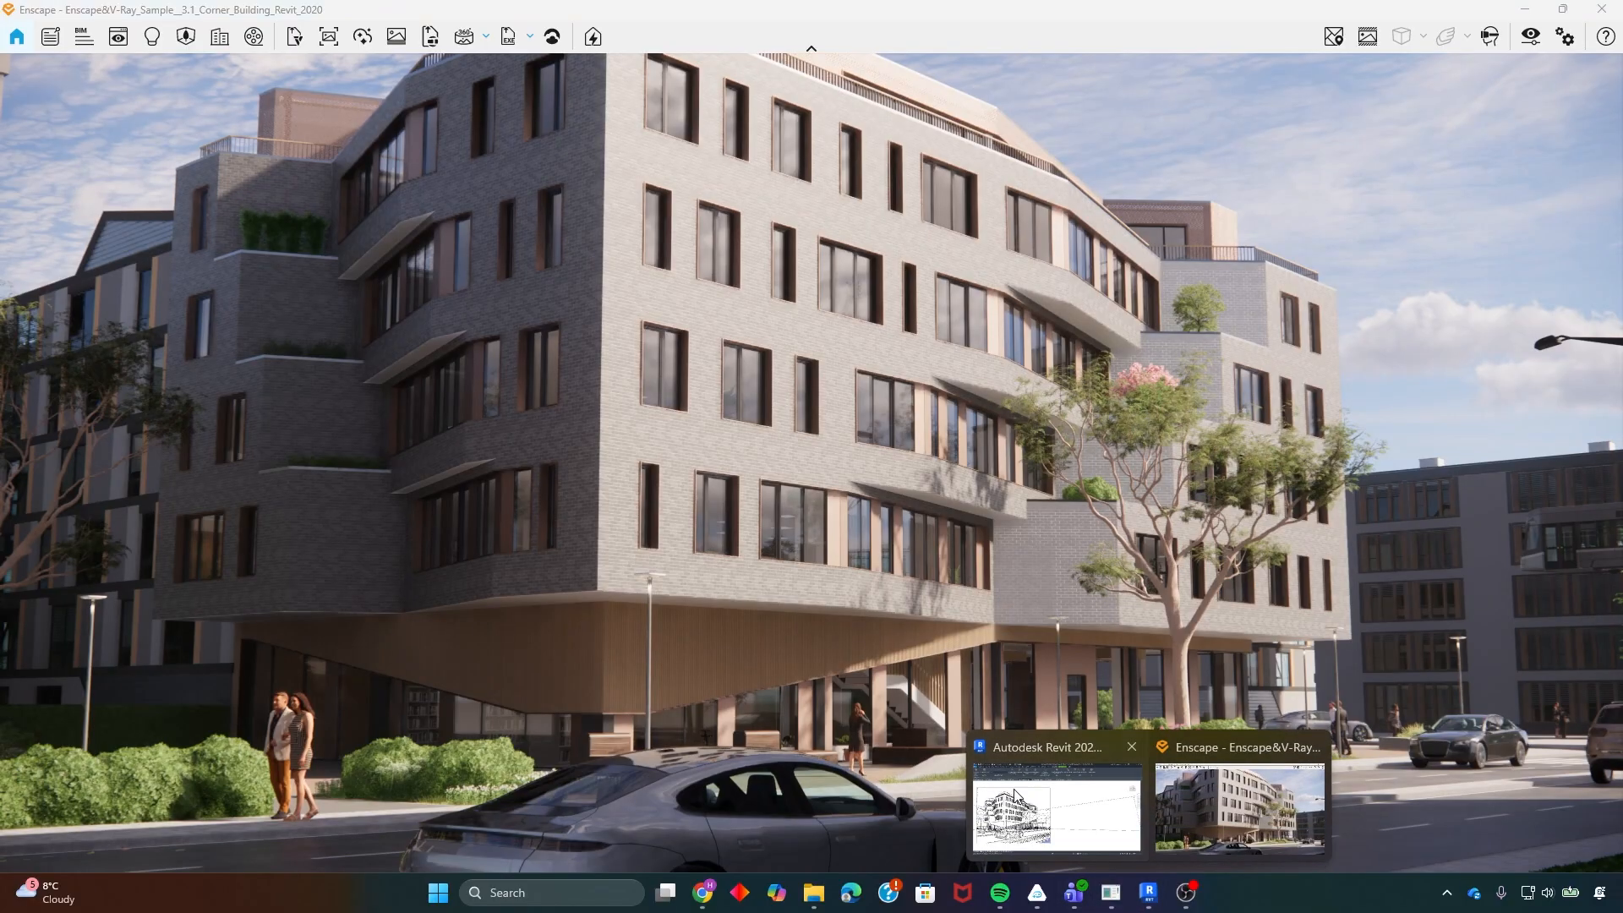
pyautogui.click(1050, 804)
pyautogui.click(397, 661)
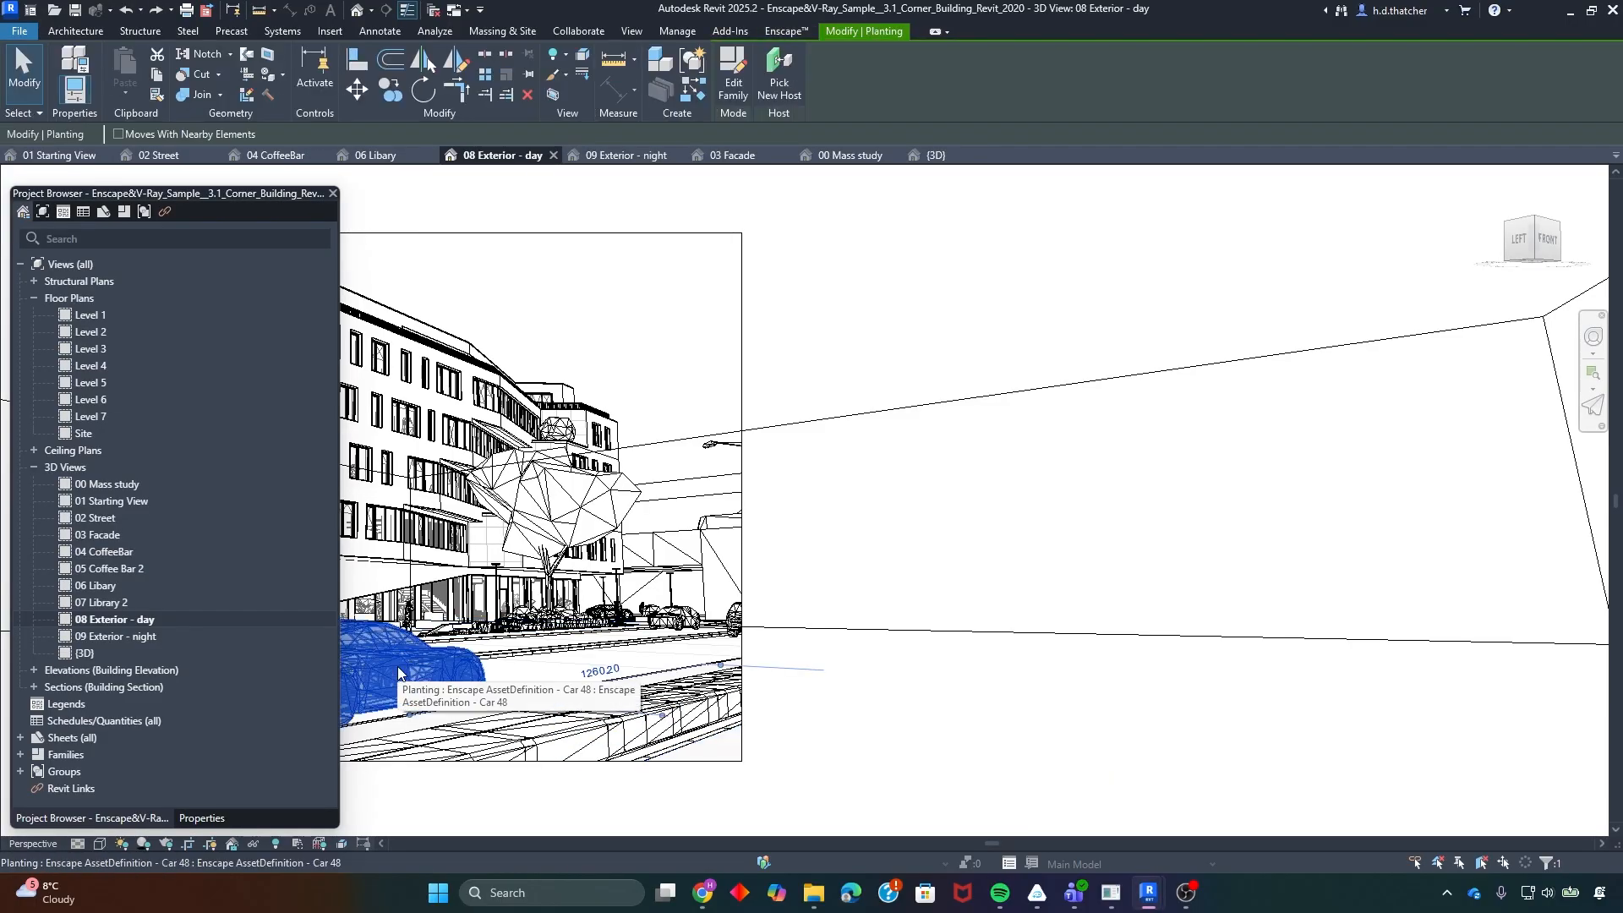
pyautogui.press('Delete')
pyautogui.moveTo(1173, 865)
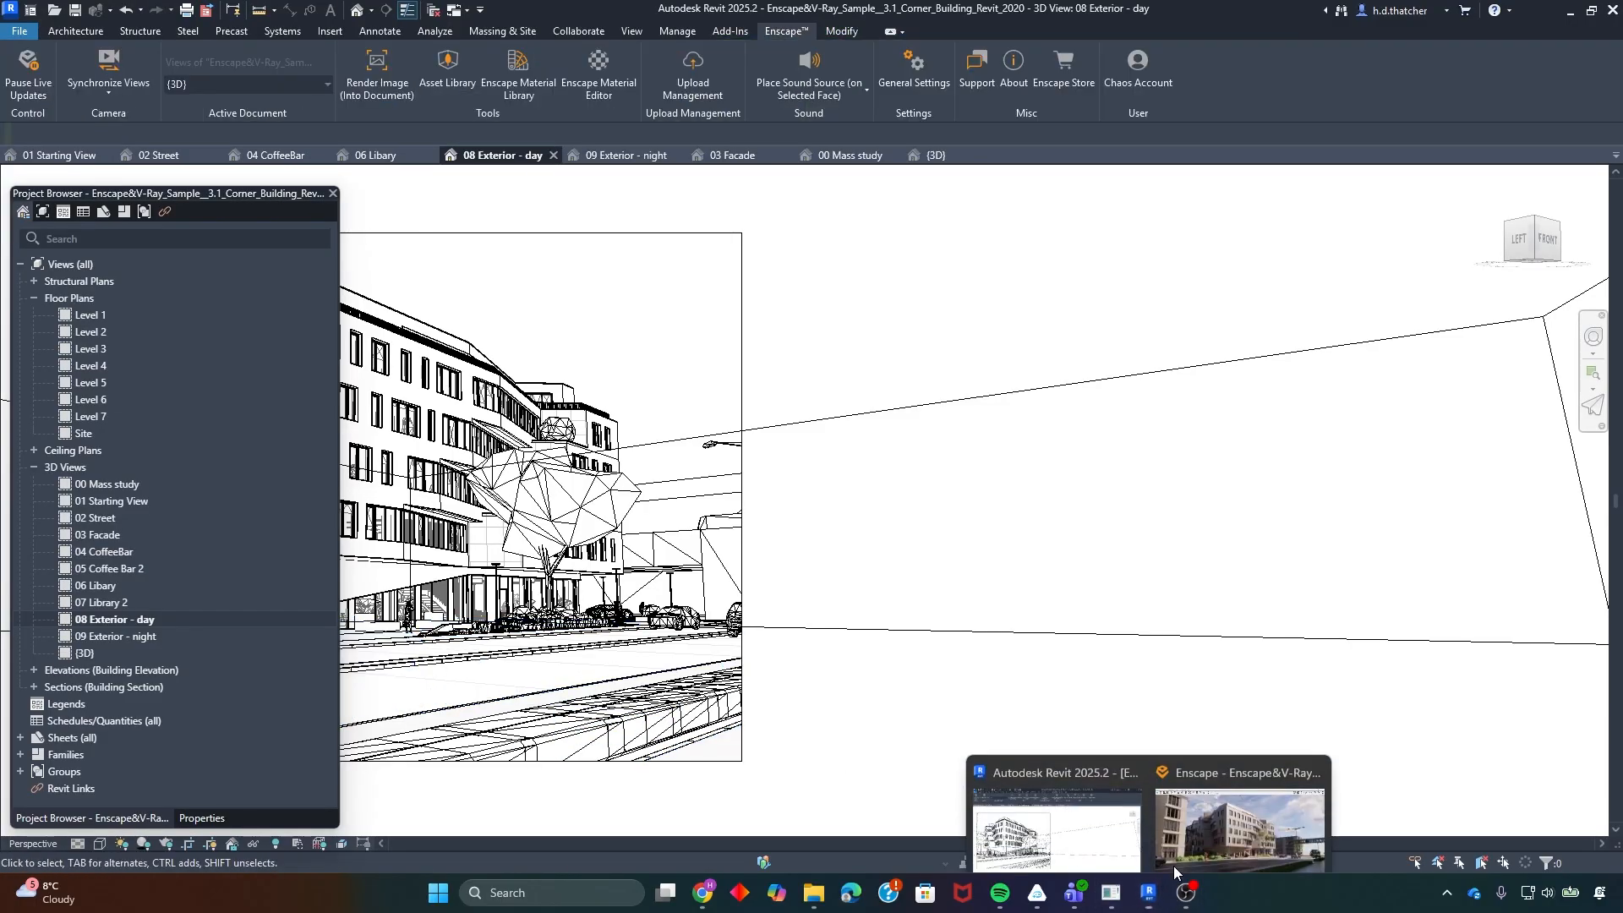
pyautogui.click(1196, 830)
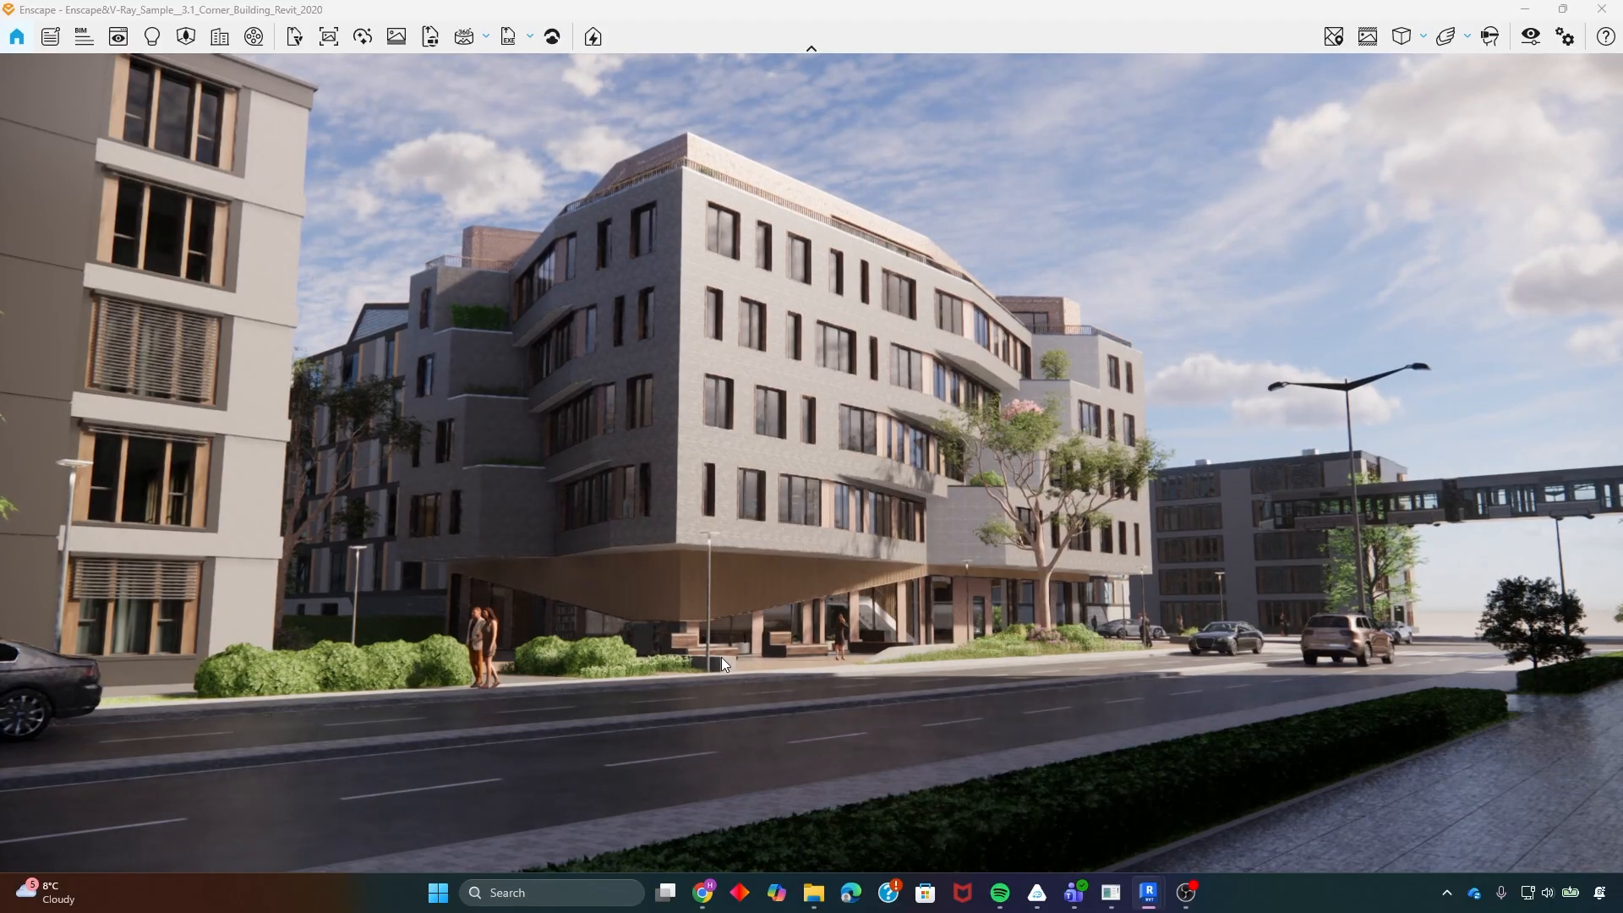
# - Switch to Revit, undo the deletion of the foreground car, and open the {3D} view
pyautogui.moveTo(1148, 893)
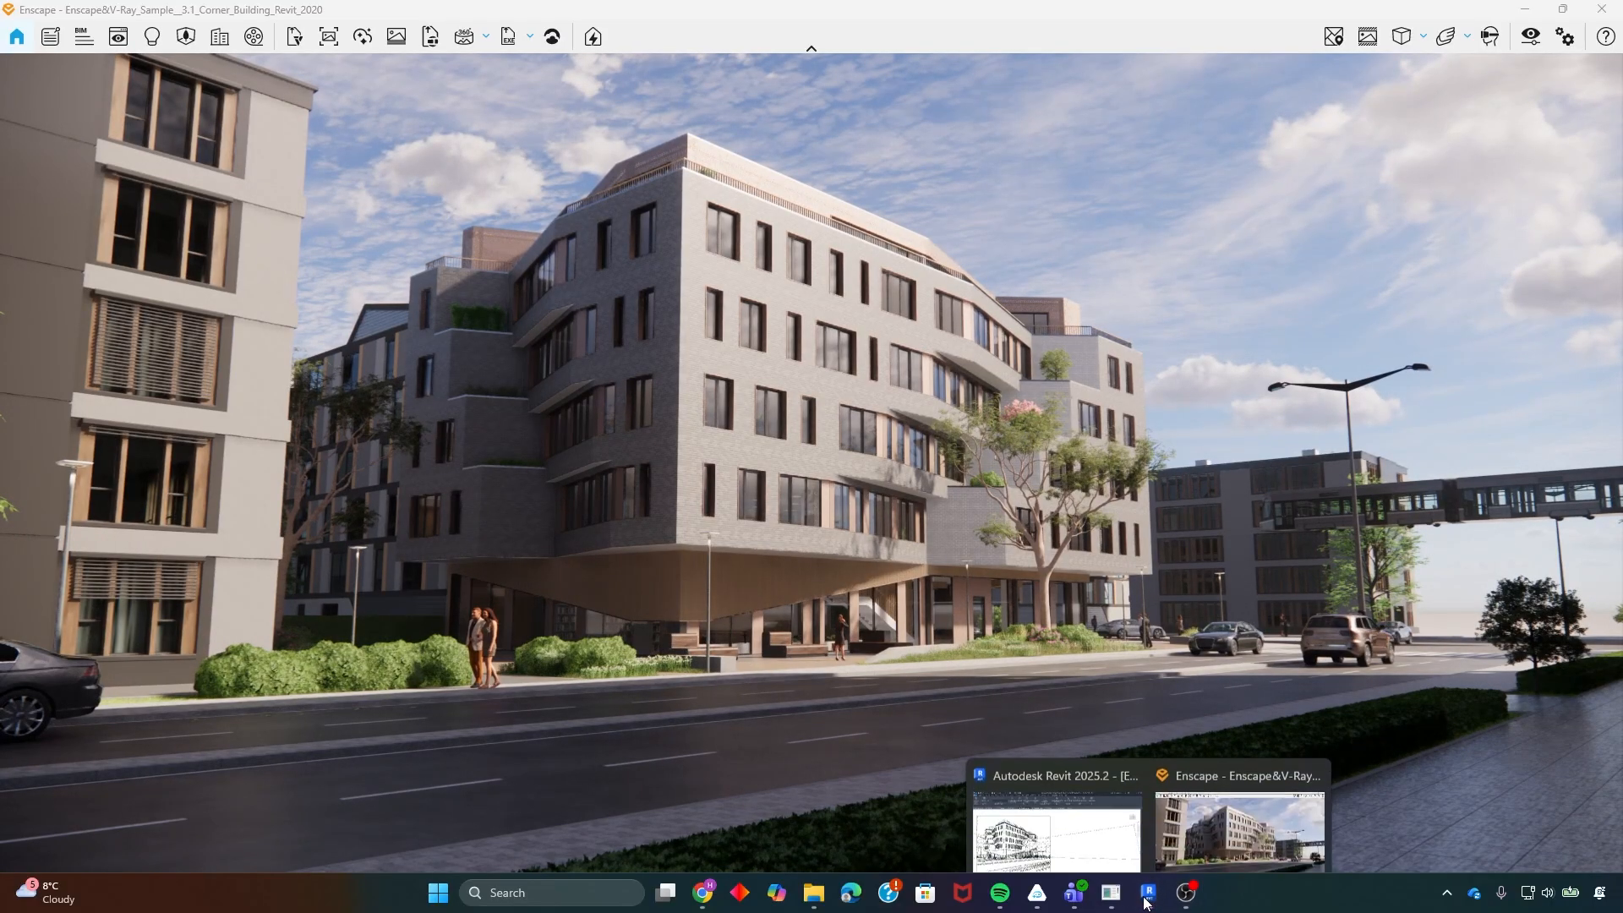
pyautogui.click(1057, 828)
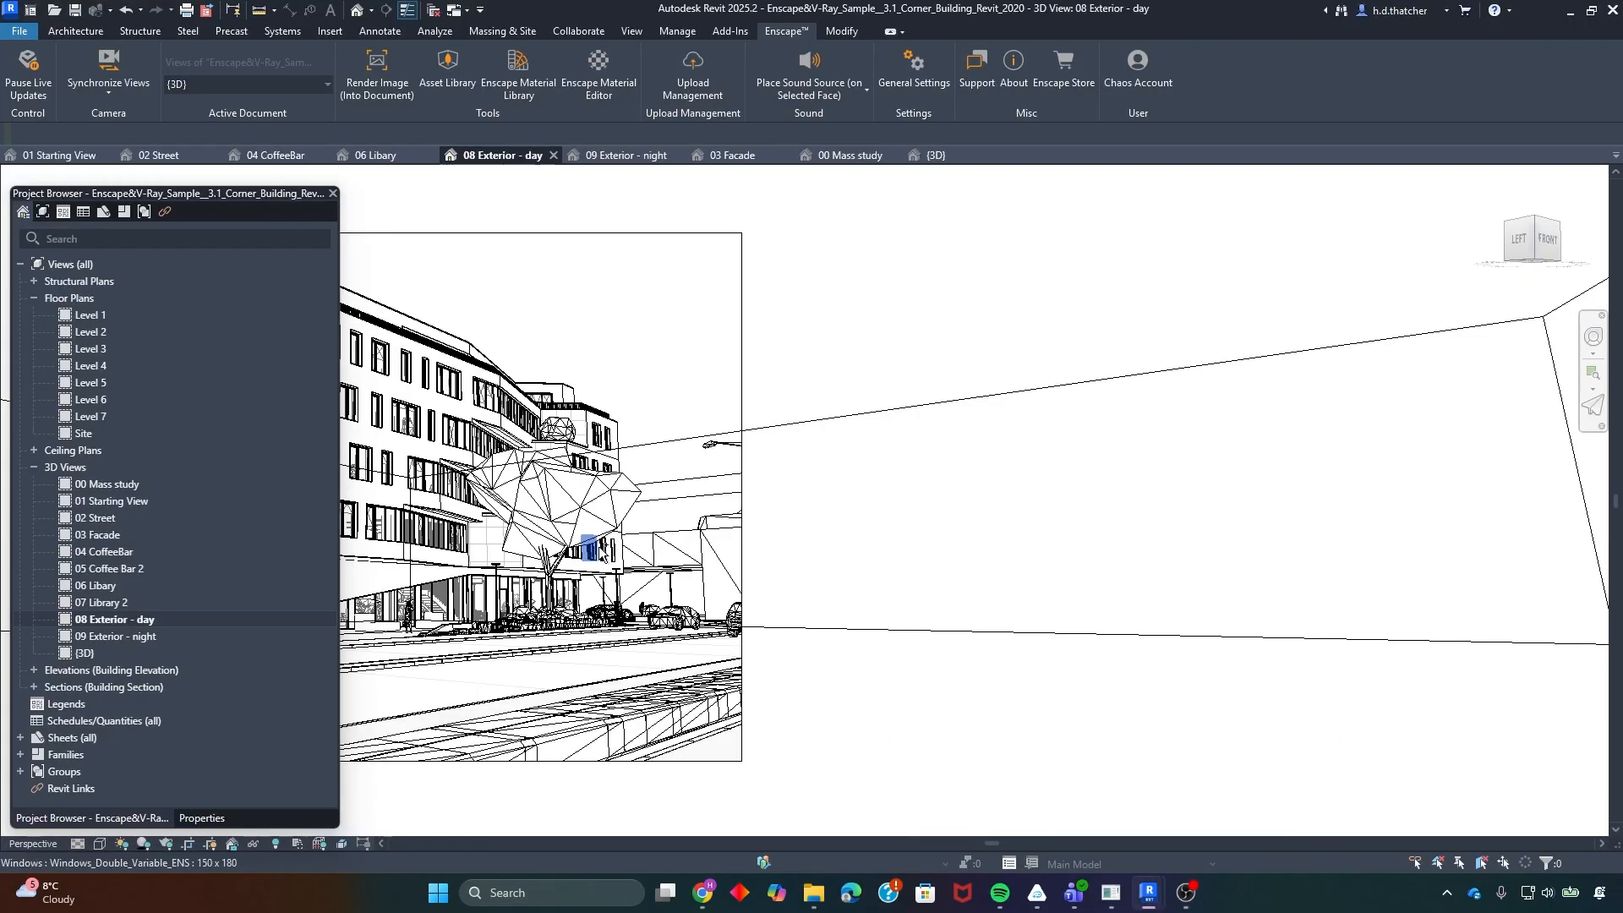
pyautogui.click(126, 10)
pyautogui.click(934, 155)
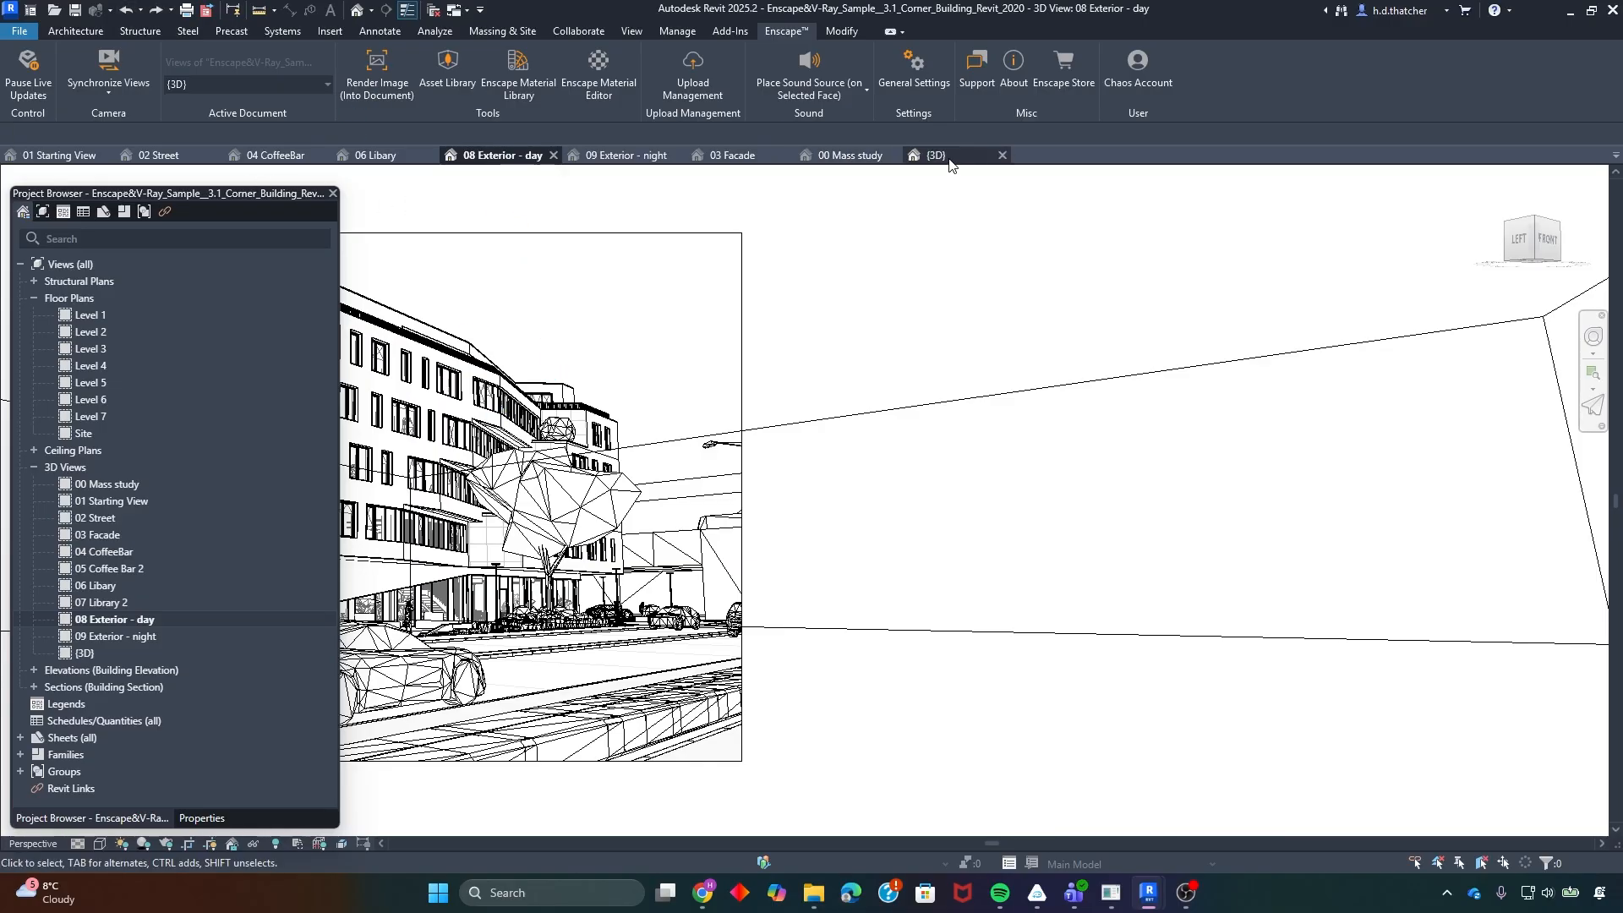
# - Show the Bench 016 asset in the Enscape Asset Library, then close the library and return to the 3D street scene
pyautogui.click(448, 66)
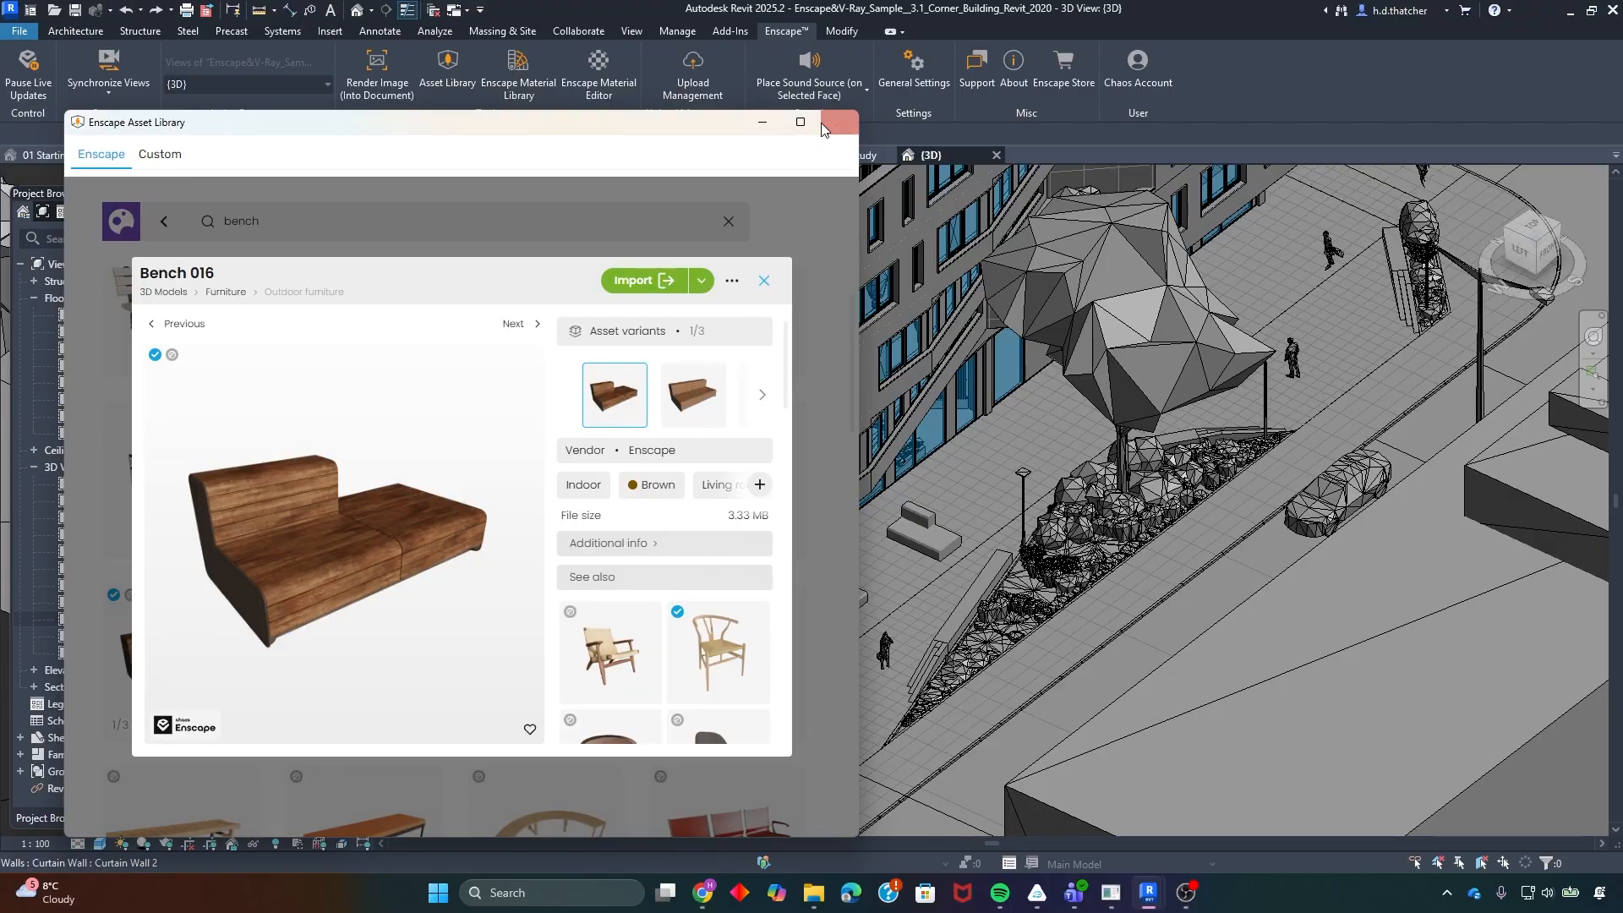
pyautogui.click(764, 280)
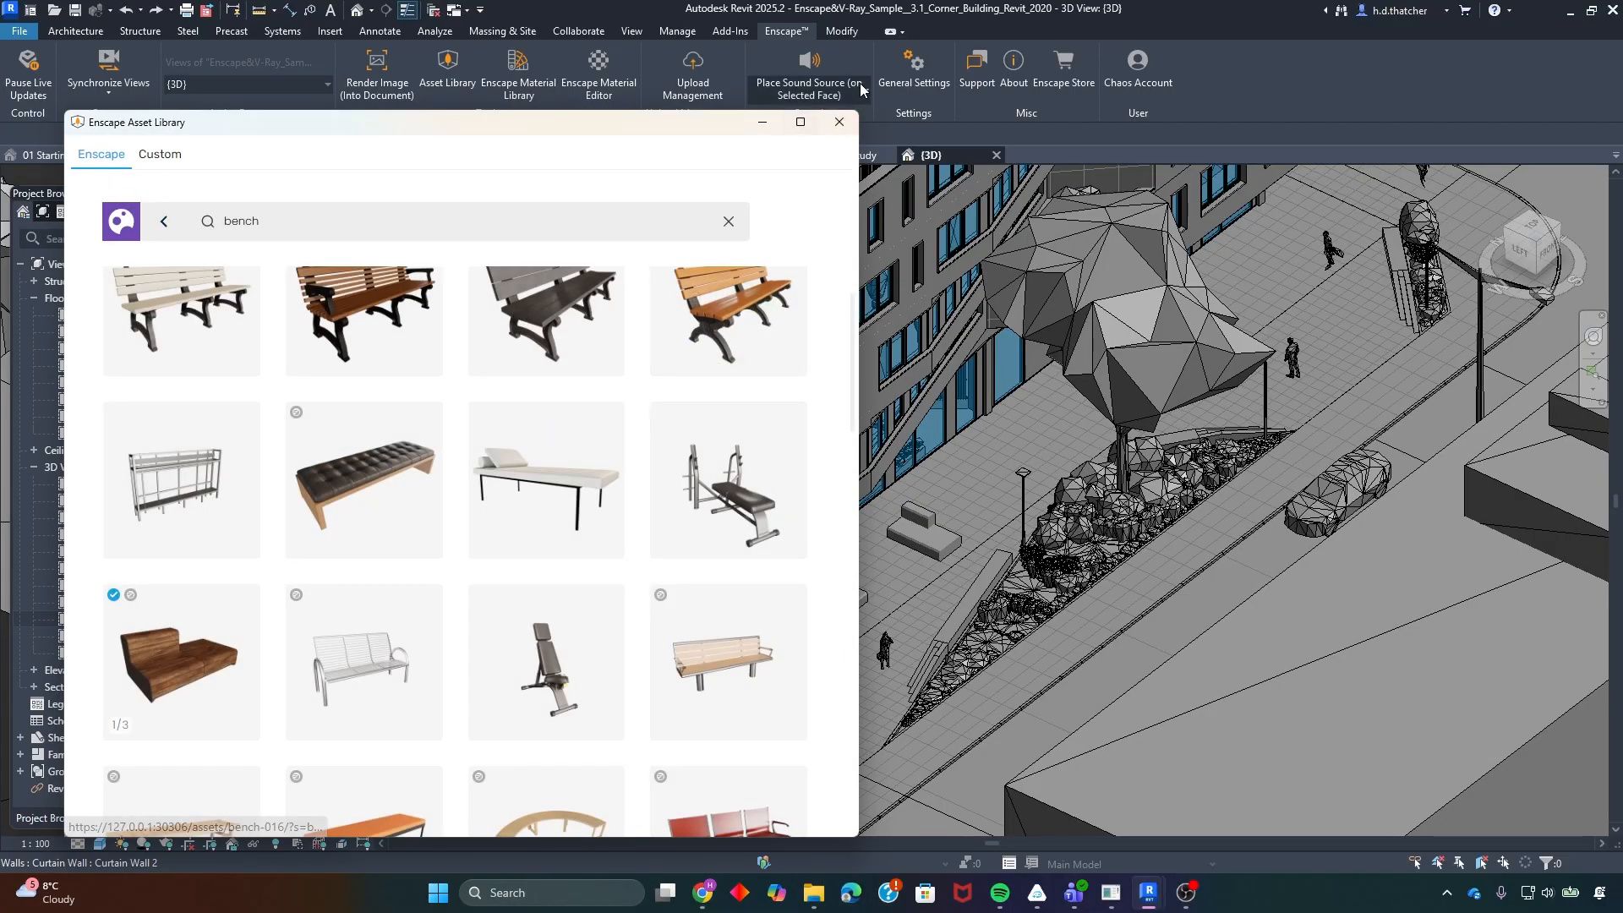
pyautogui.click(839, 122)
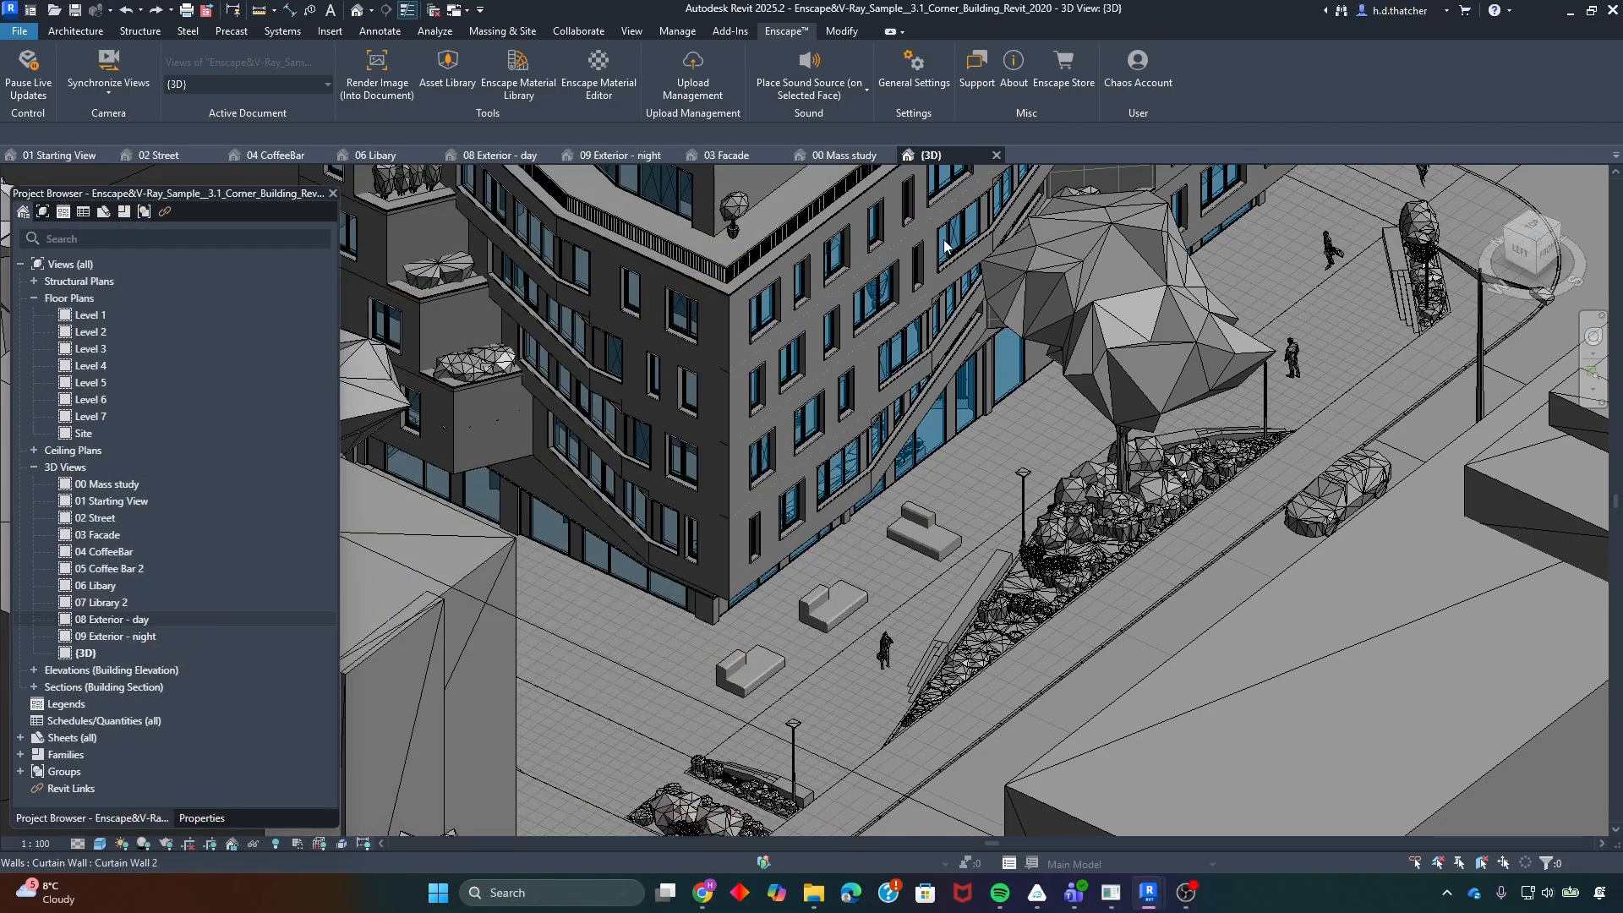
pyautogui.click(993, 465)
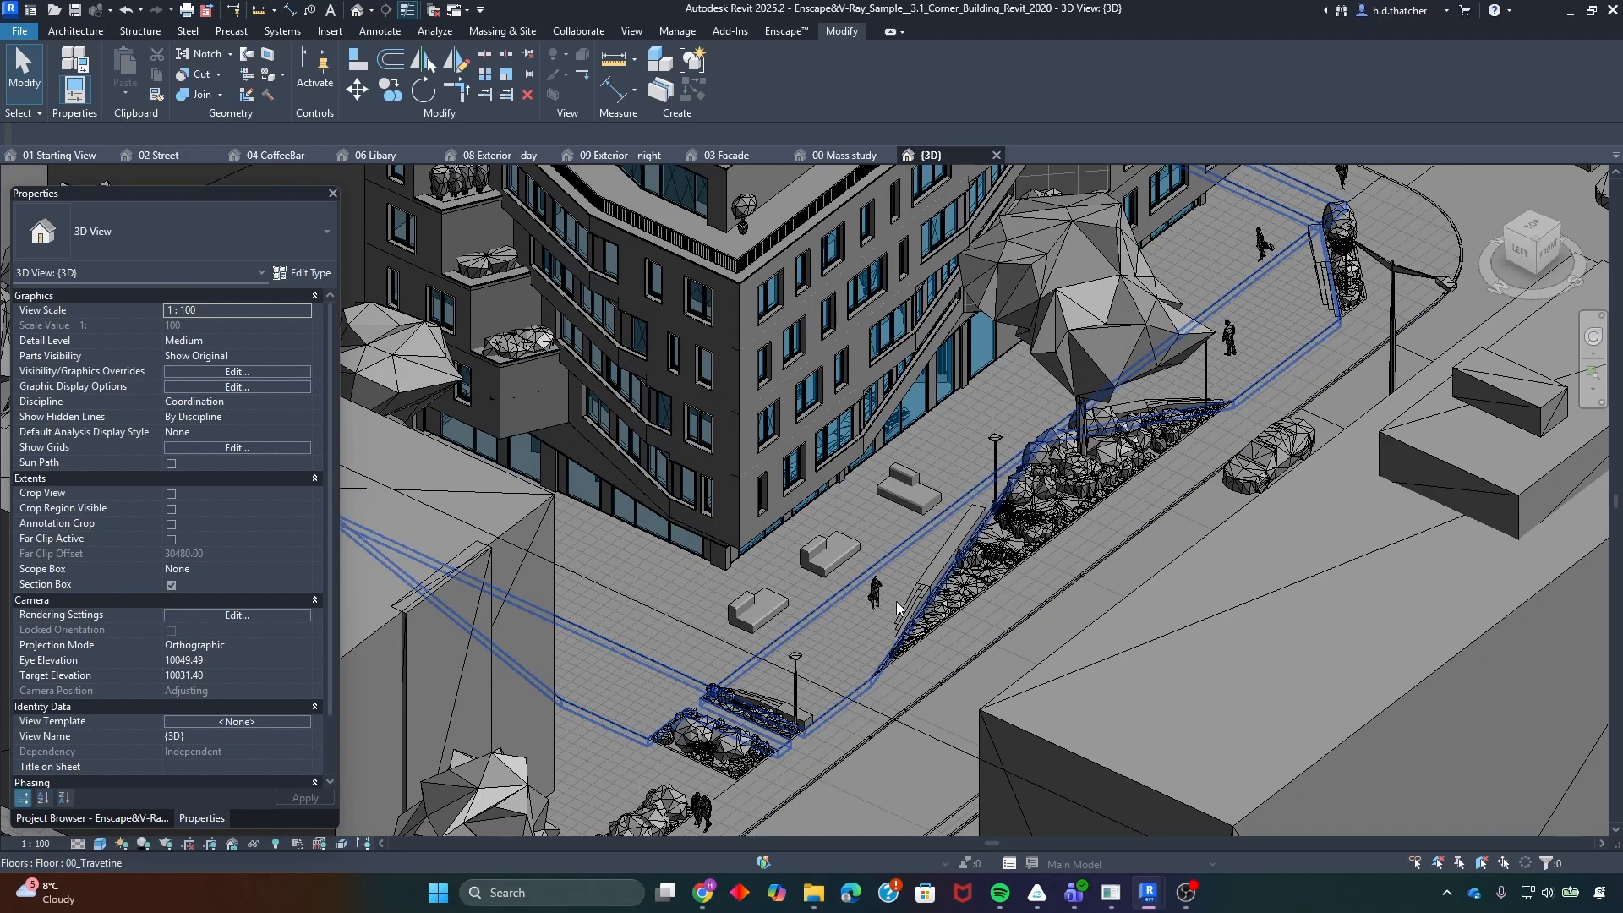
# - Open the 04 CoffeeBar view, check it in the Enscape render window, and return to Revit
pyautogui.click(276, 156)
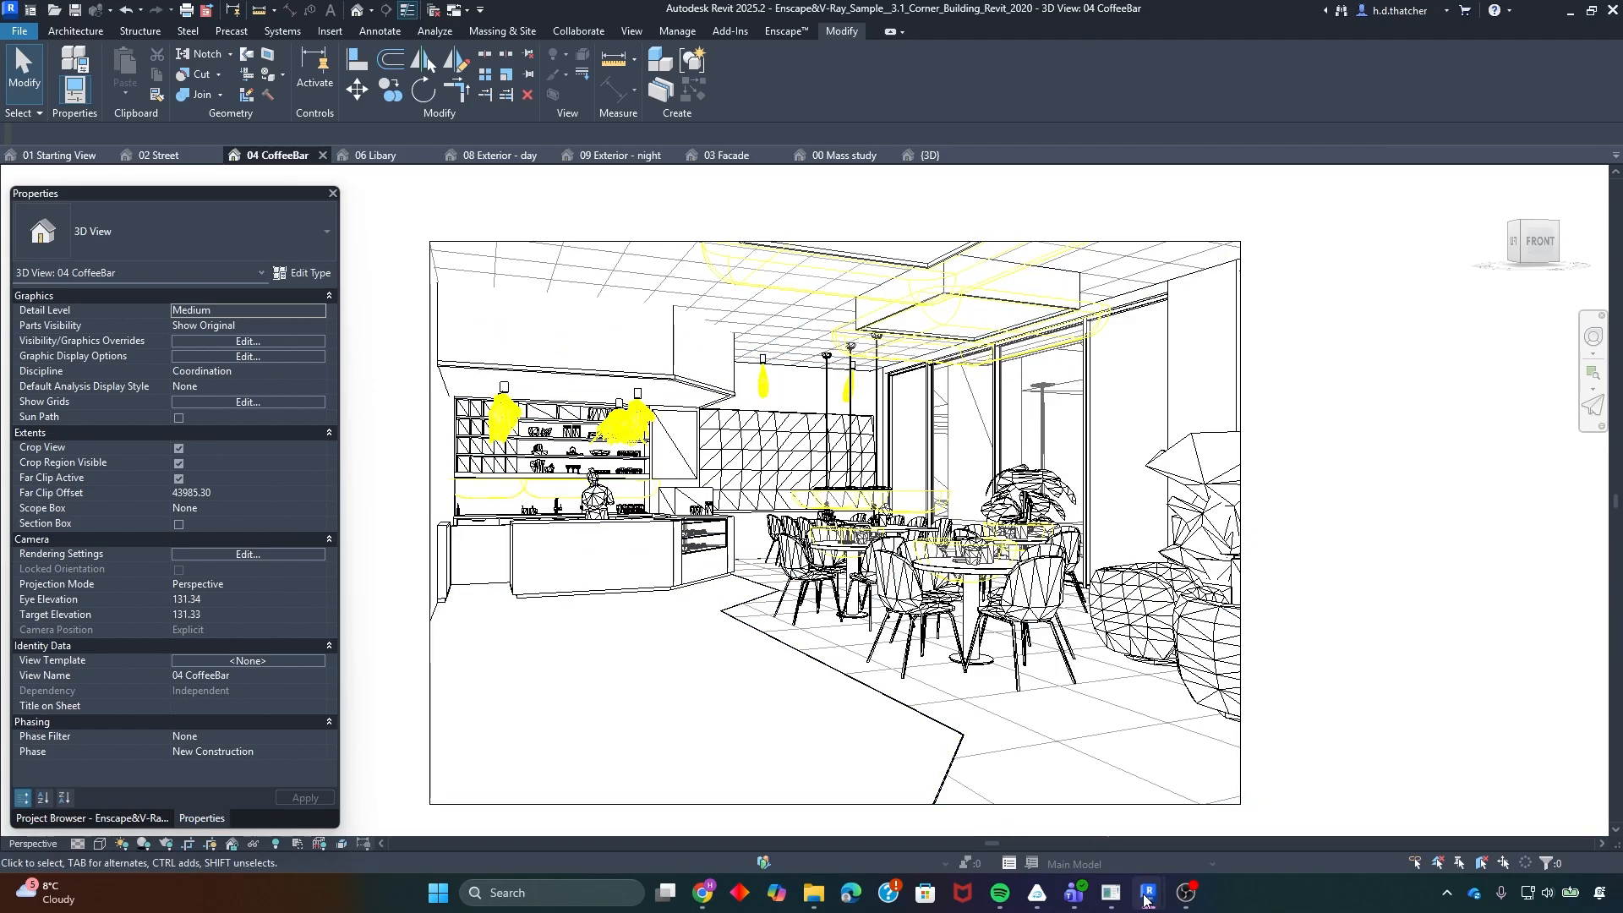
pyautogui.moveTo(1148, 893)
pyautogui.click(1225, 809)
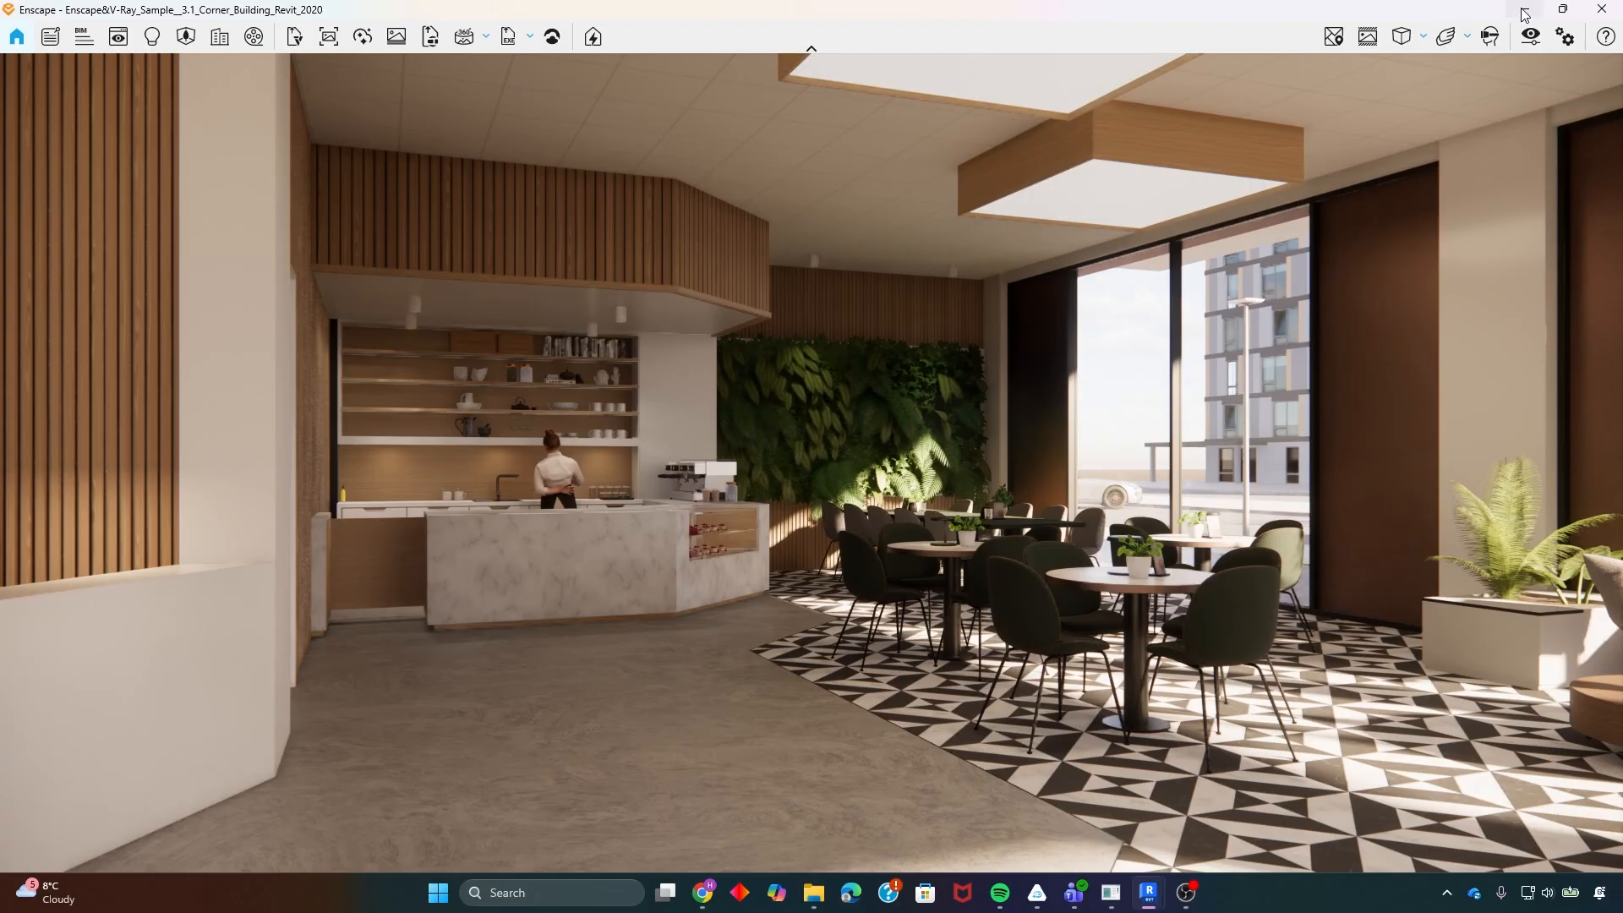
pyautogui.click(1524, 14)
# - Compare the properties of the spotlight by the green wall with those of the spotlights above the coffee bar counter
pyautogui.click(764, 379)
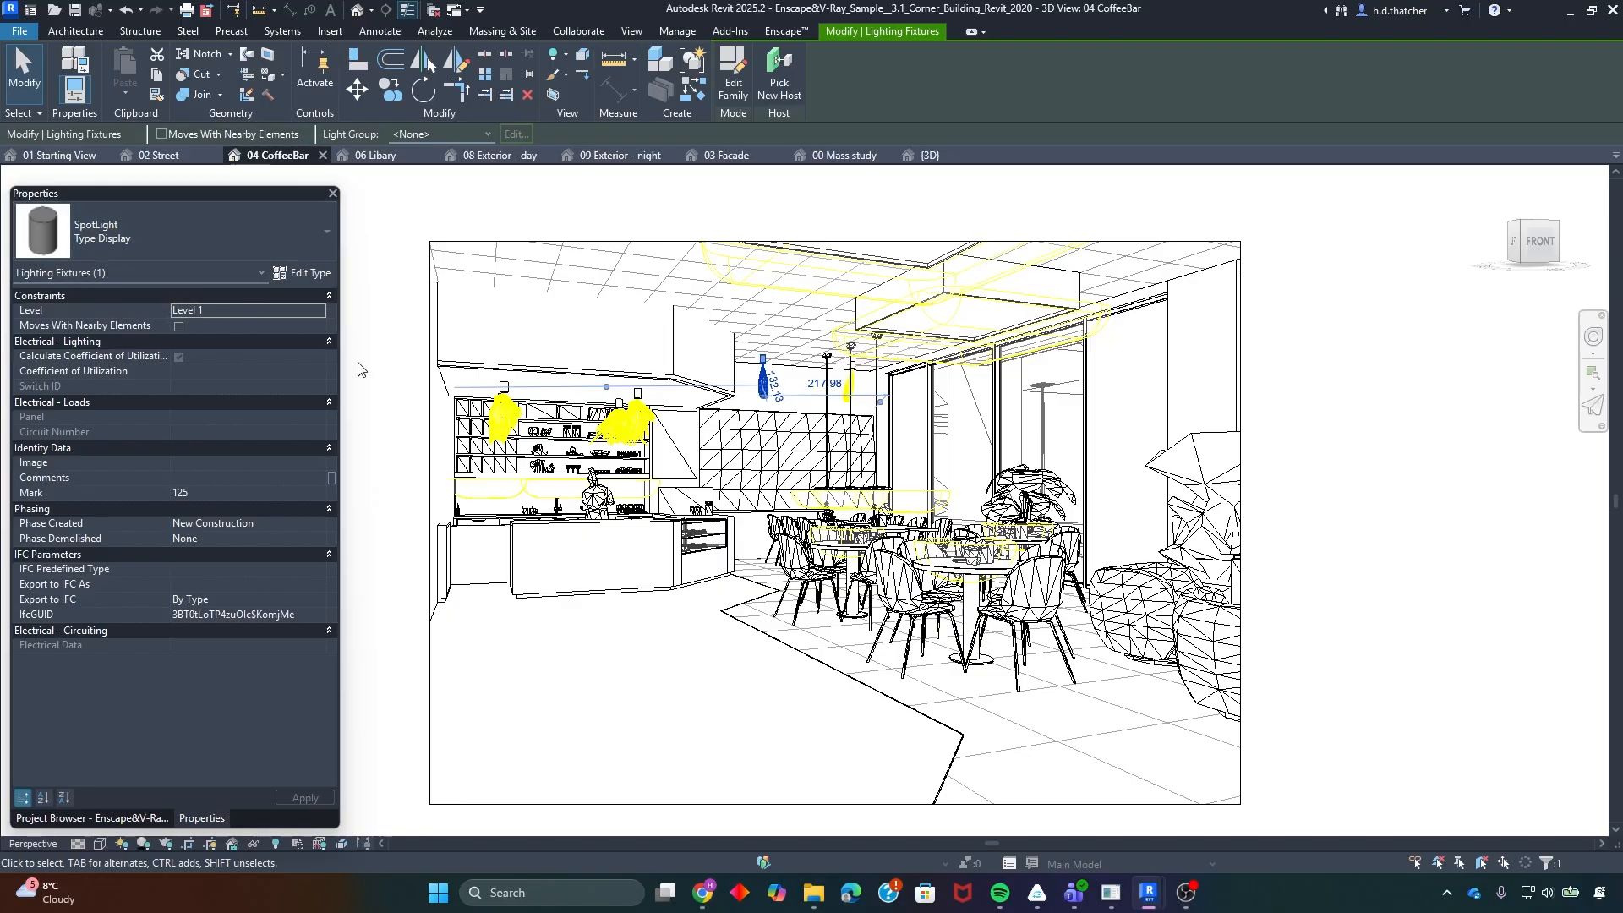
pyautogui.click(610, 428)
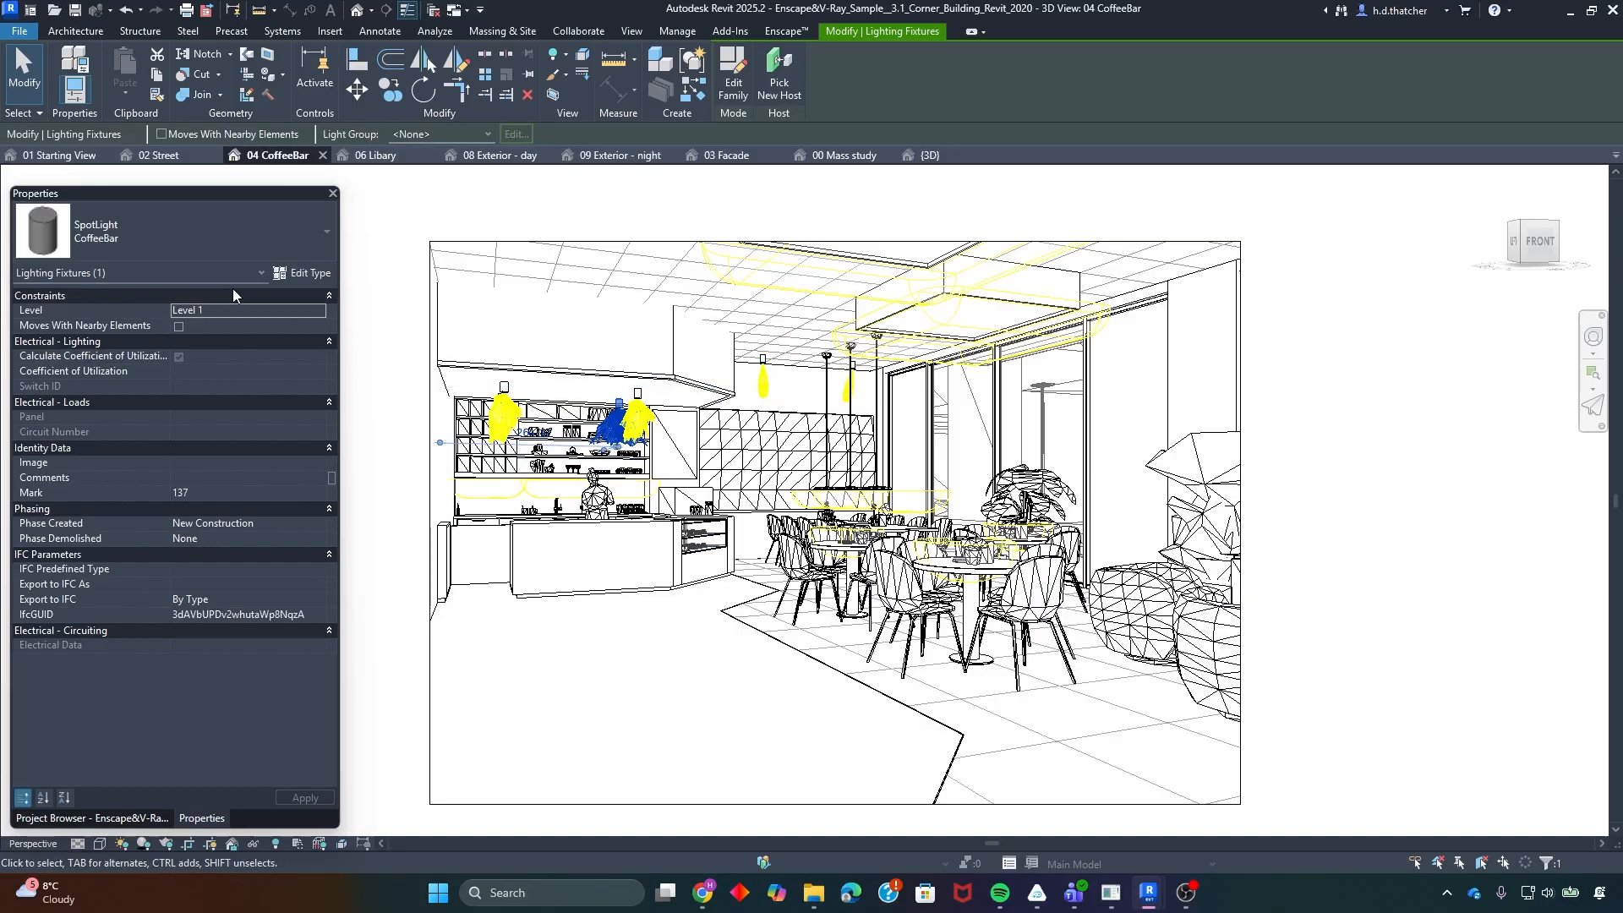
pyautogui.click(505, 420)
pyautogui.click(638, 421)
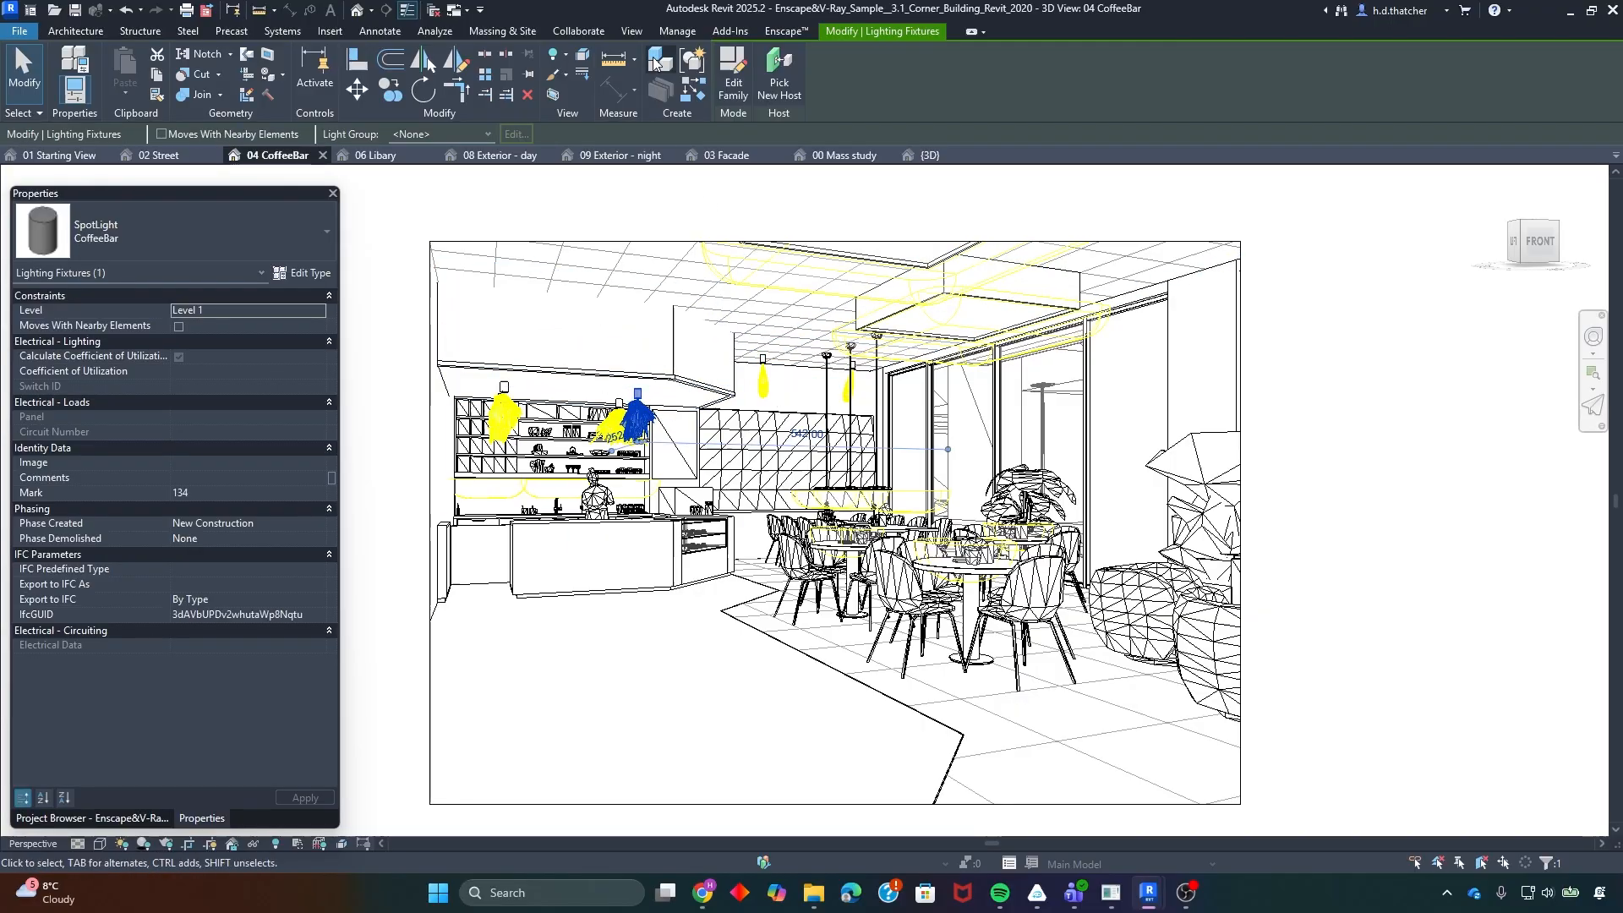
# - Open the SpotLight family of the selected counter light for editing and select its light source below the fixture
pyautogui.click(733, 72)
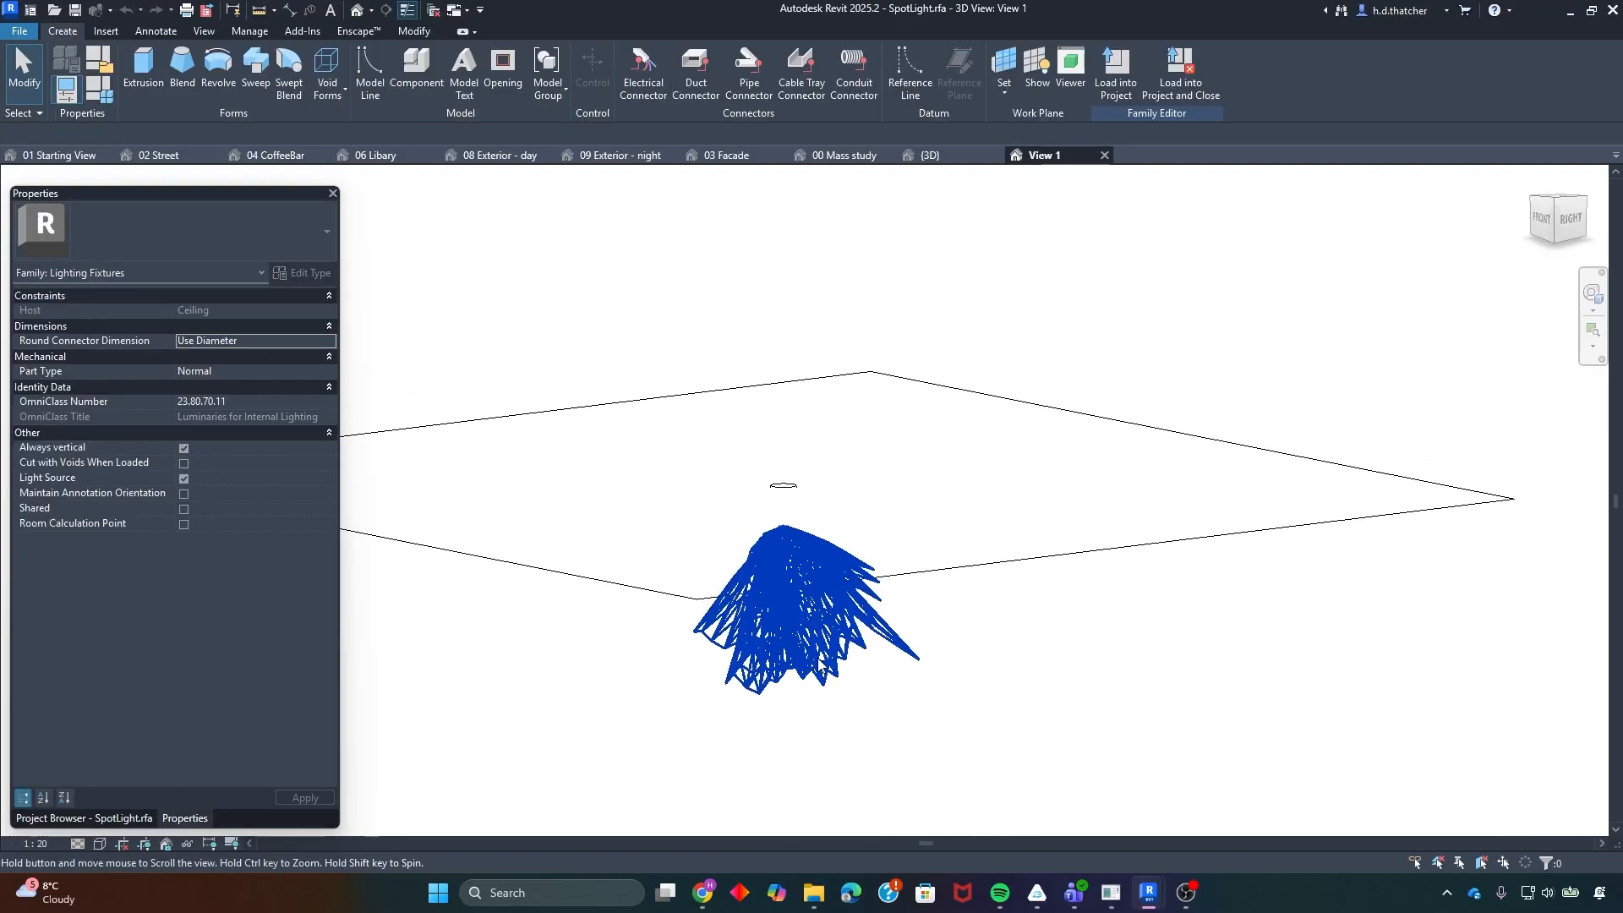
pyautogui.moveTo(820, 665); pyautogui.dragTo(737, 545, button='middle')
pyautogui.click(749, 448)
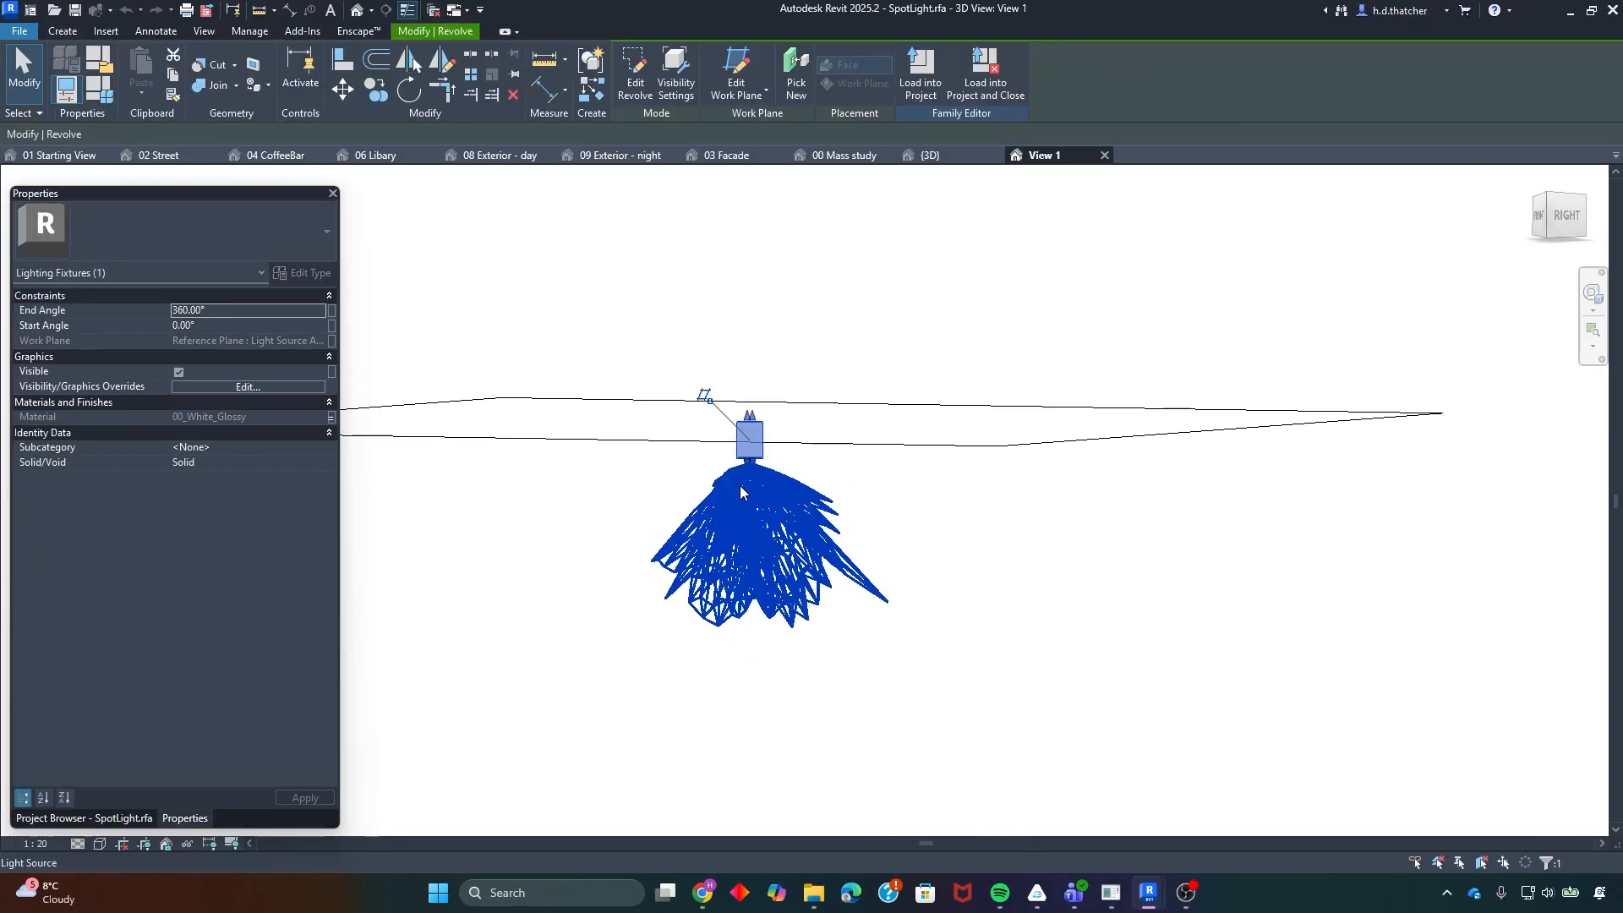
pyautogui.click(745, 522)
pyautogui.click(767, 442)
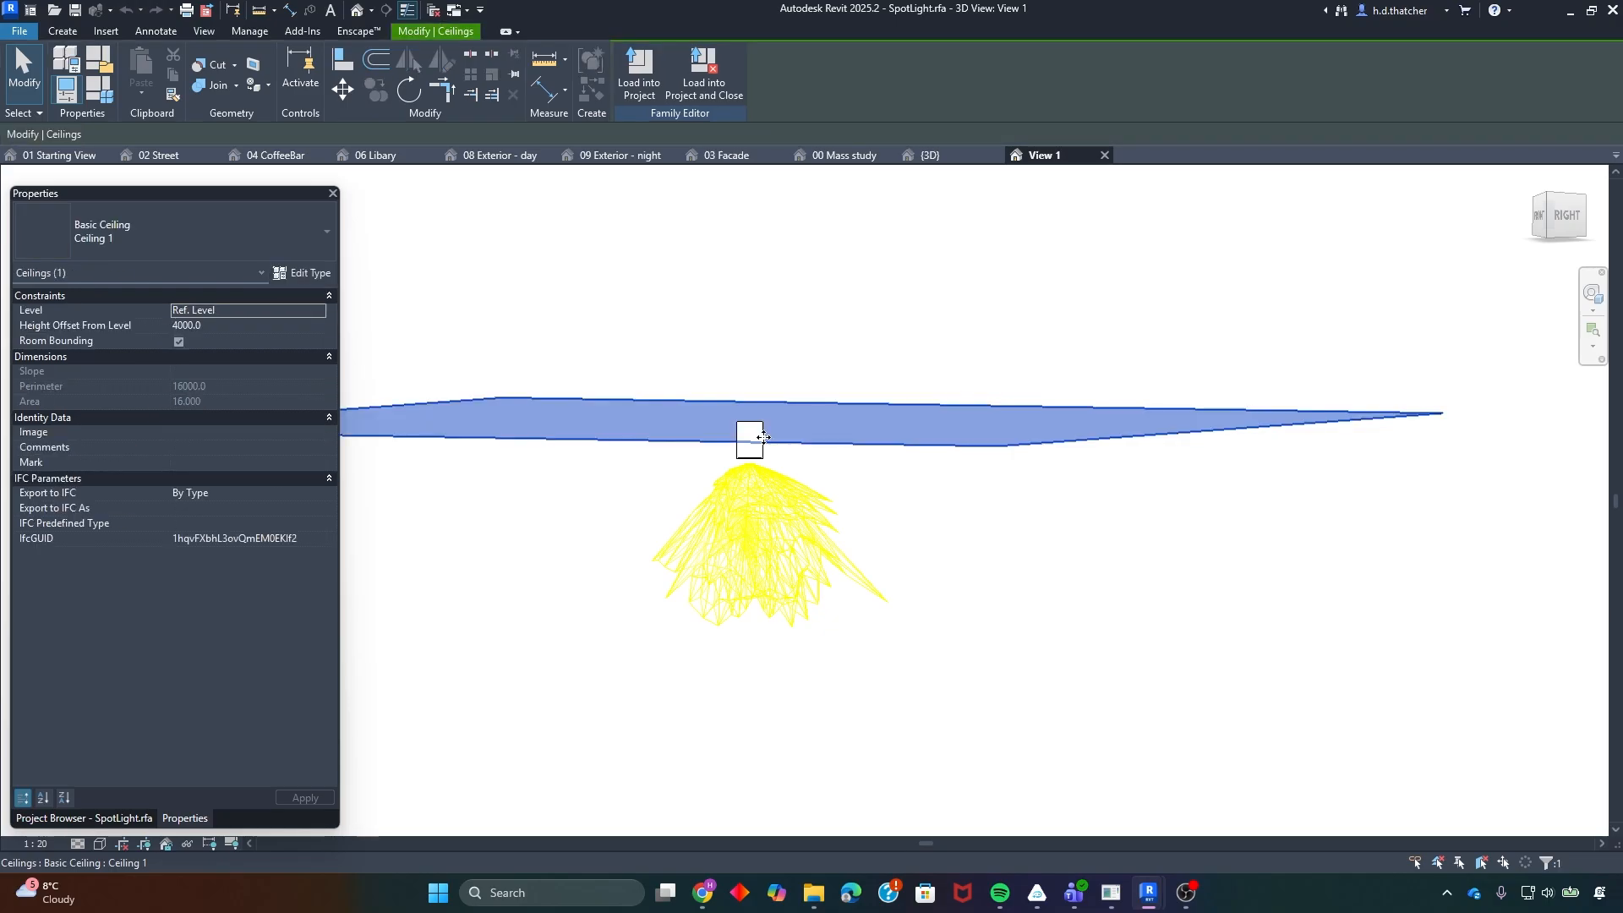
pyautogui.click(762, 436)
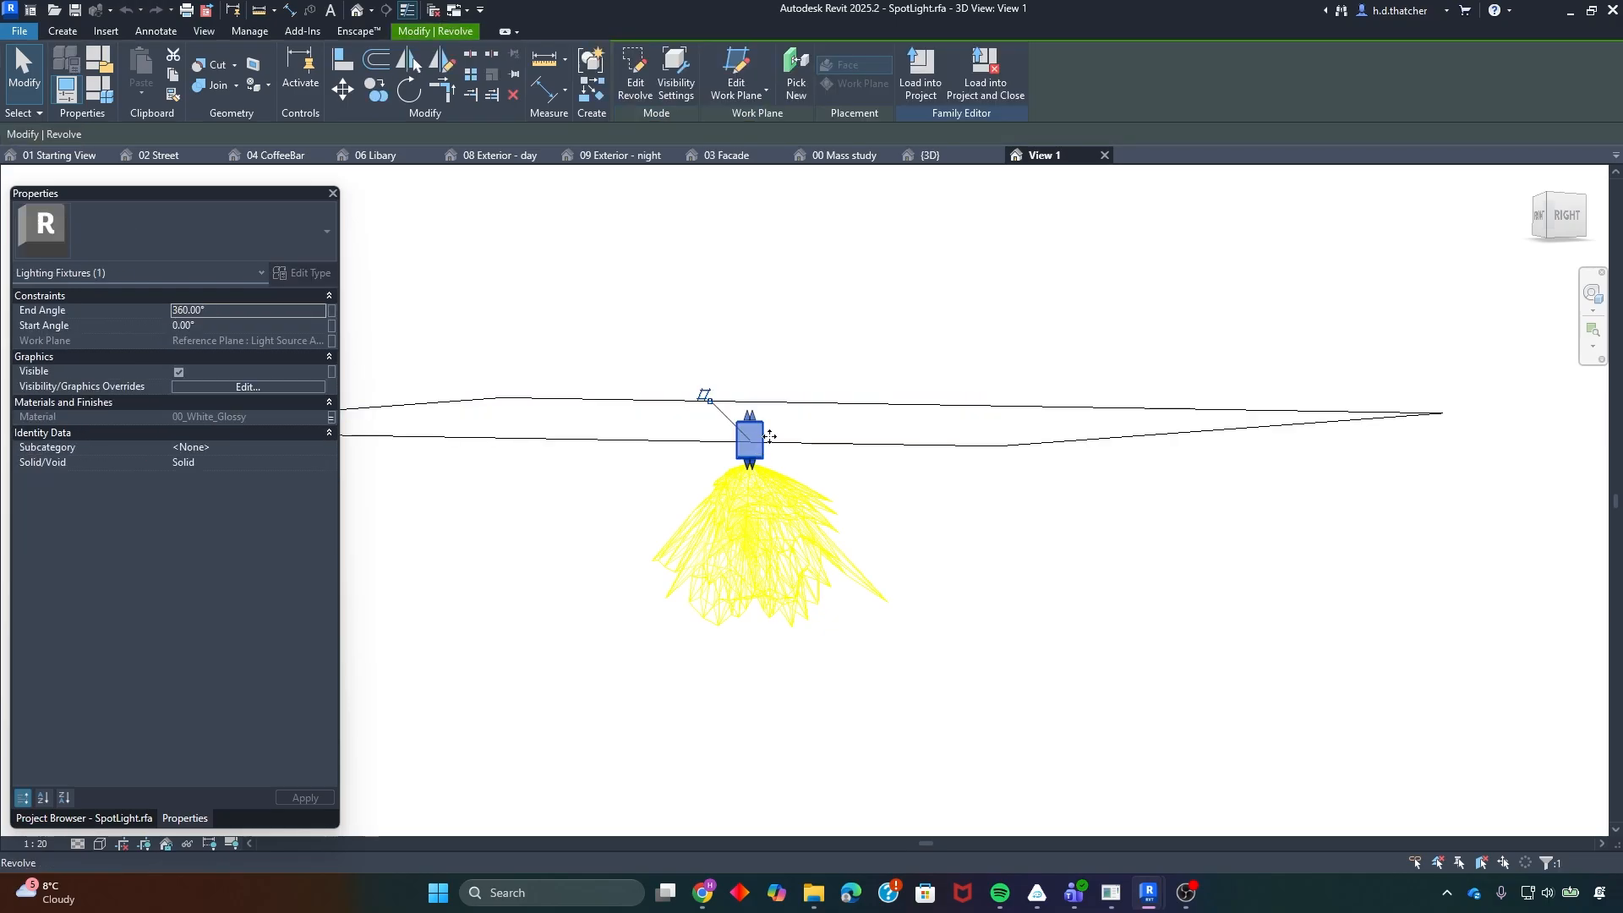
pyautogui.click(778, 509)
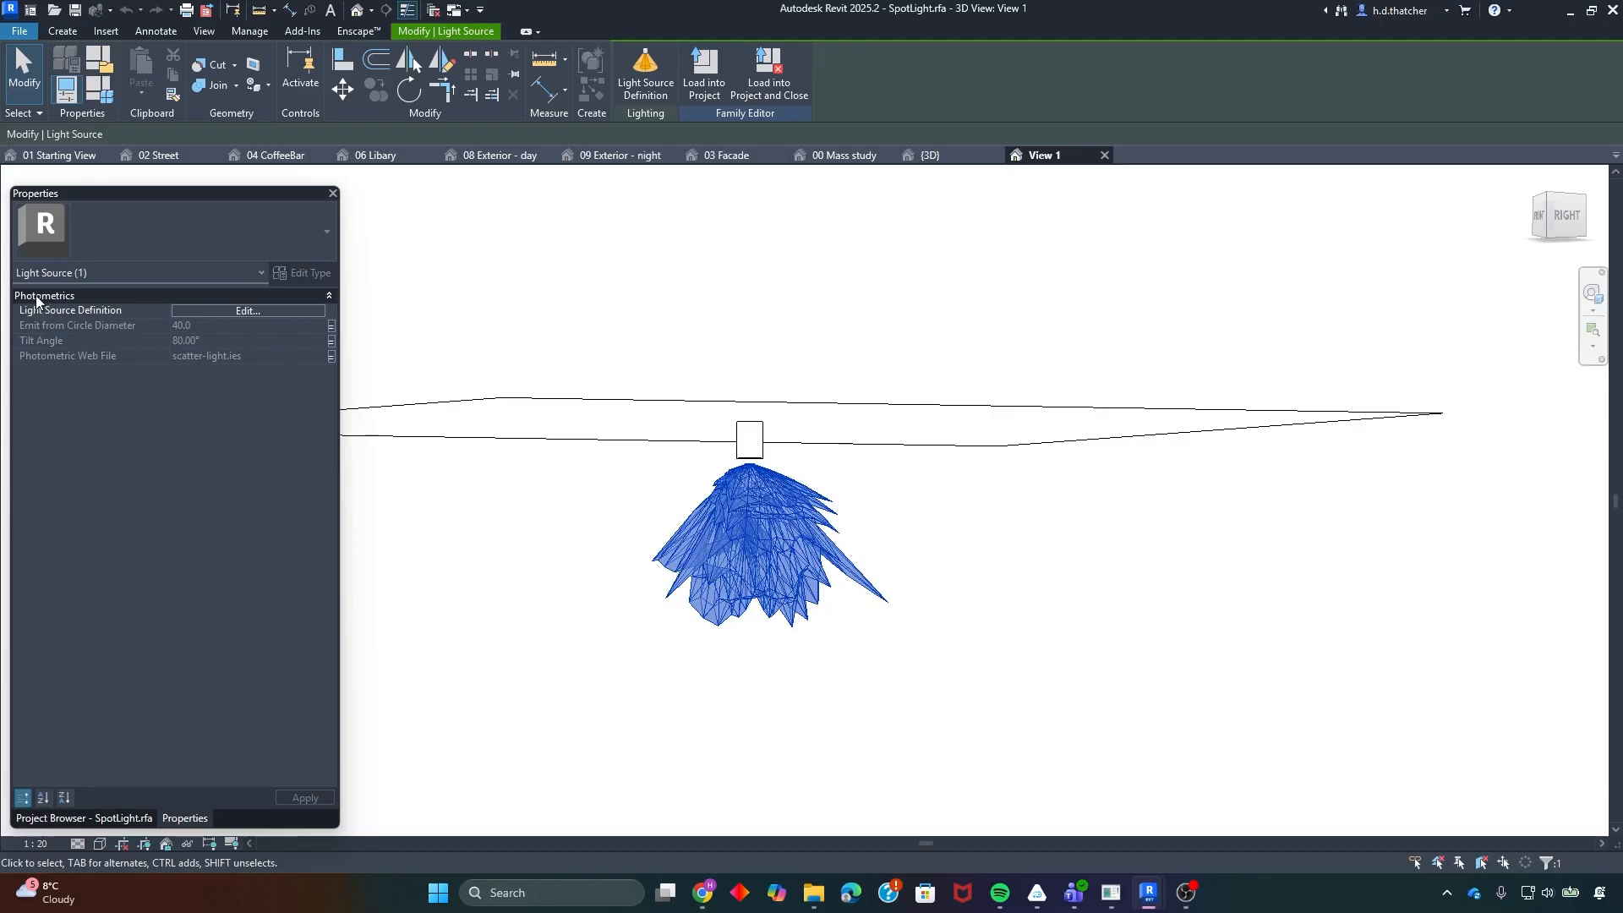
# - Change the light source definition to a Spot light distribution while keeping the circle emit shape
pyautogui.click(201, 311)
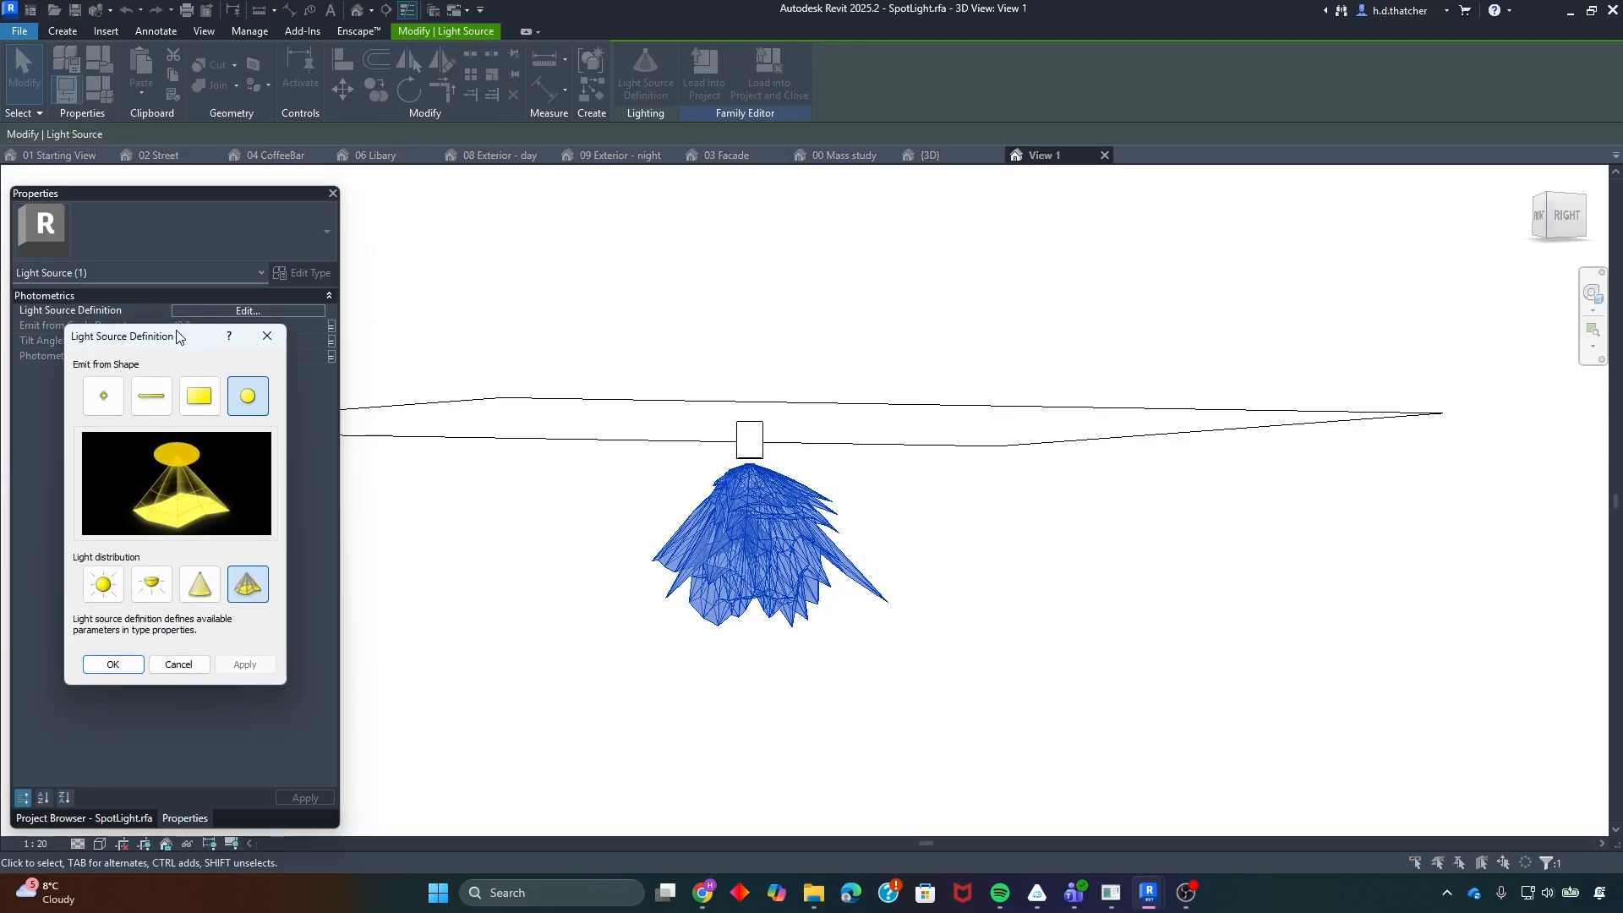
pyautogui.moveTo(179, 337); pyautogui.dragTo(479, 313)
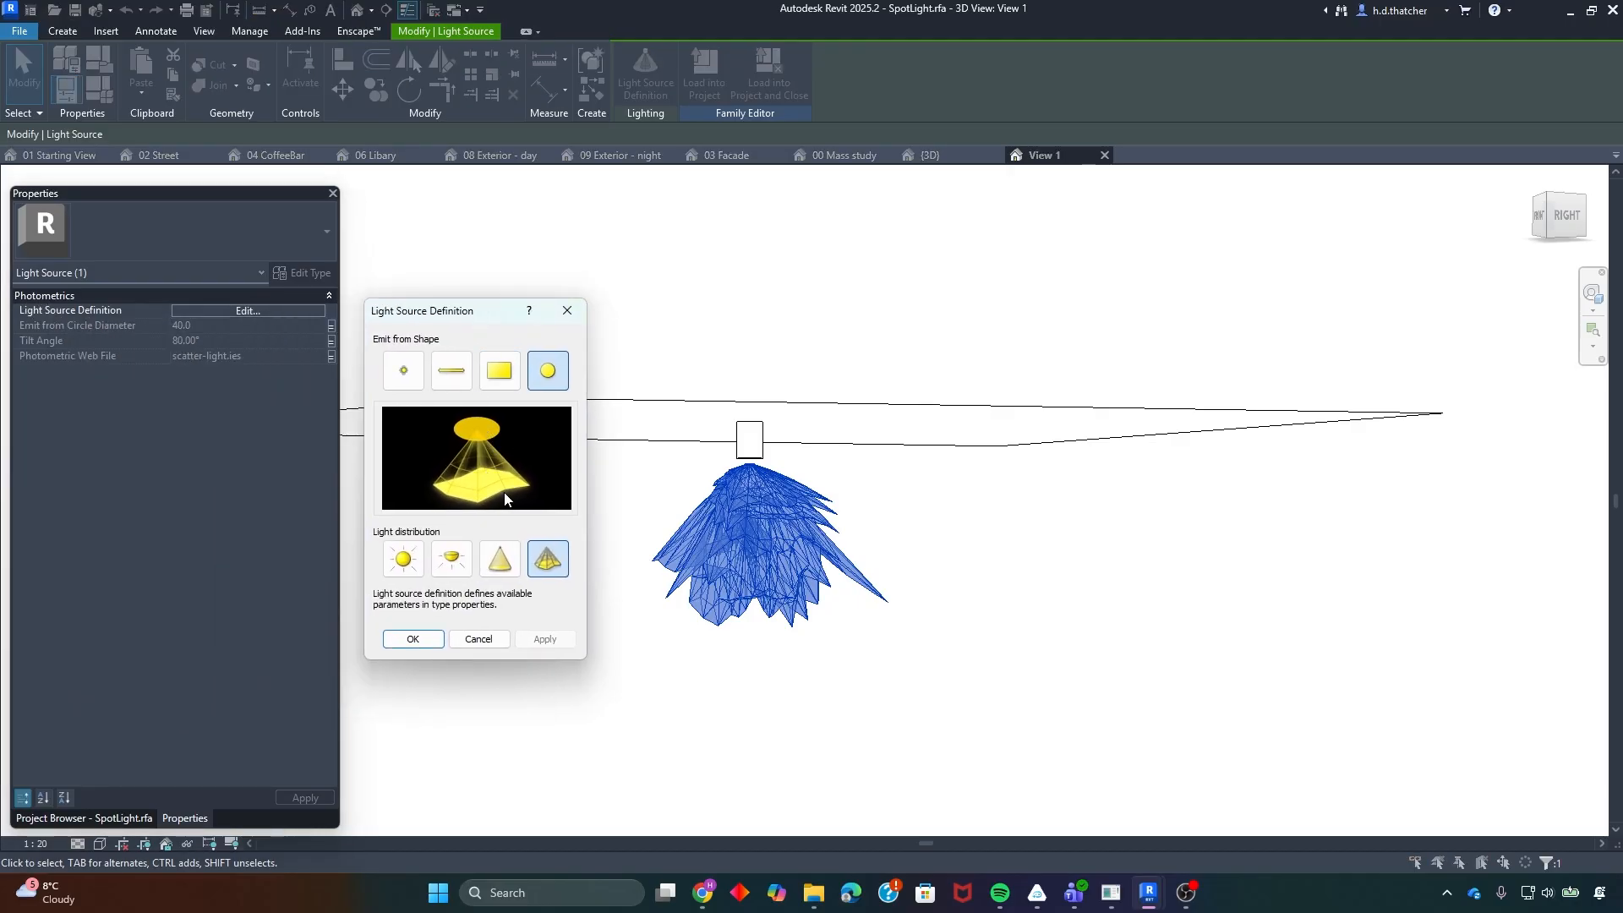
pyautogui.click(505, 564)
pyautogui.click(413, 639)
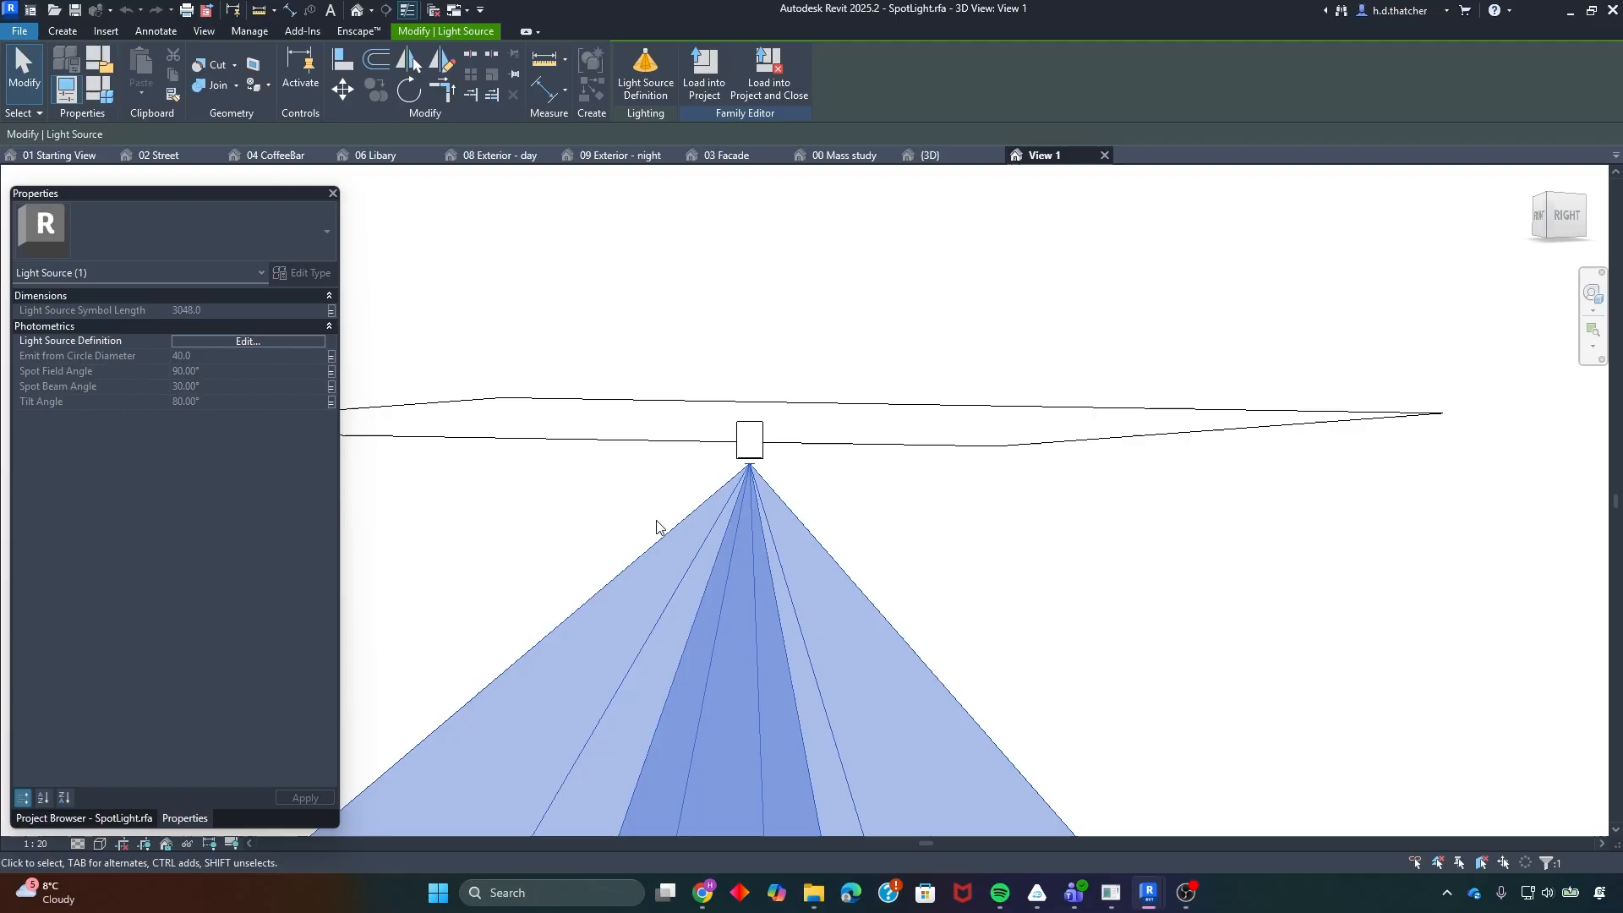
pyautogui.click(657, 526)
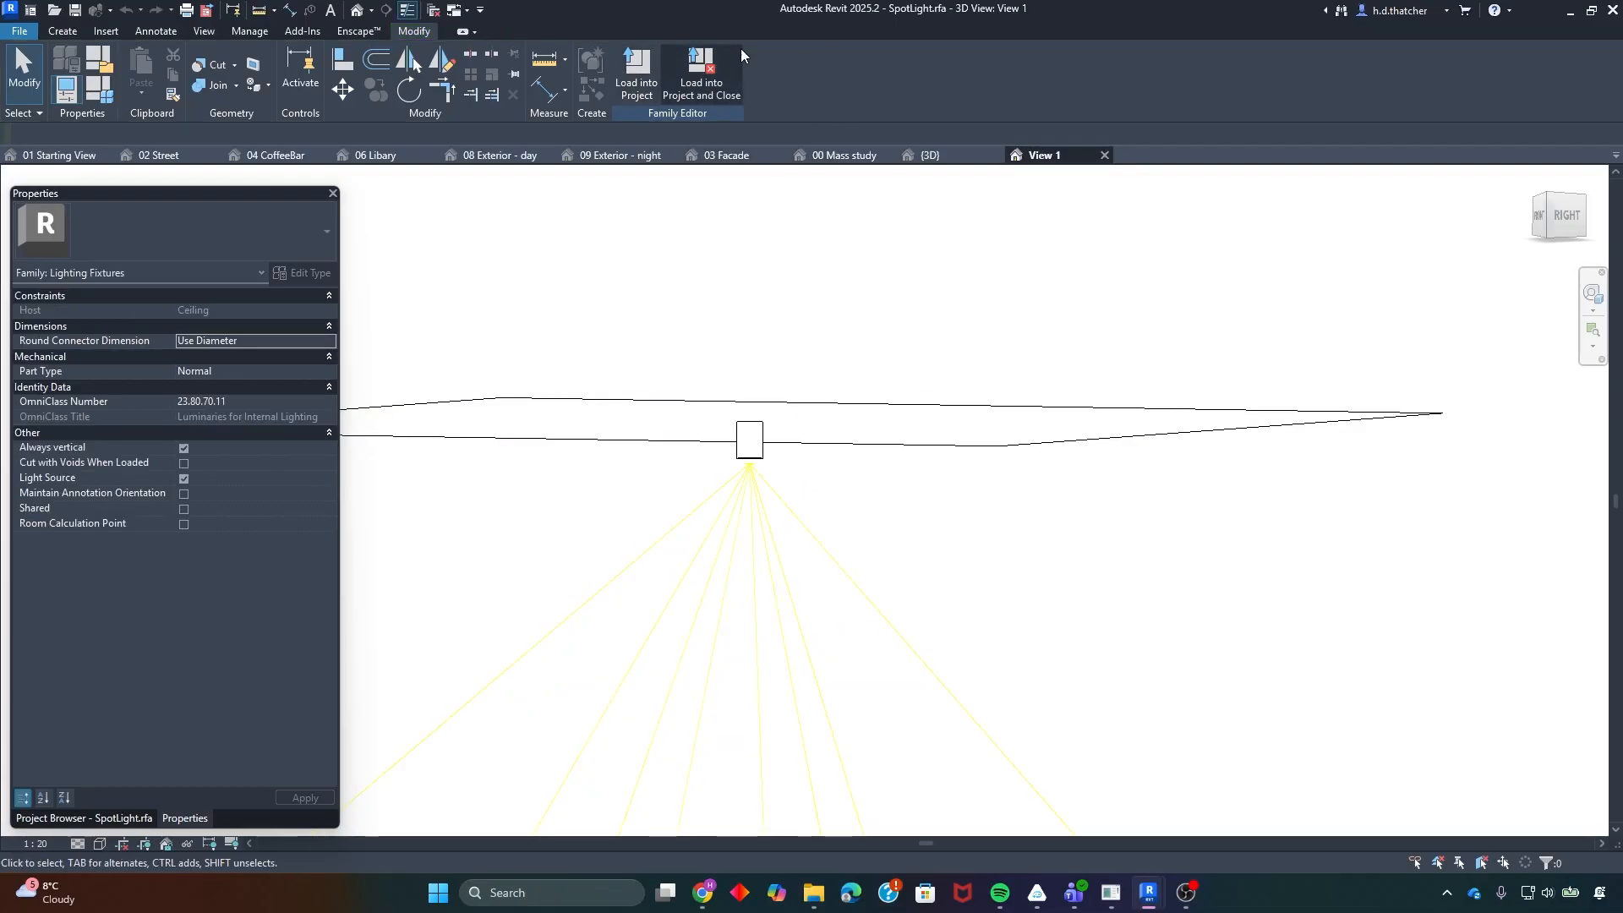
# - Load the SpotLight family into the project, overwriting the existing version and its parameter values, and view the coffee bar in Enscape
pyautogui.click(642, 81)
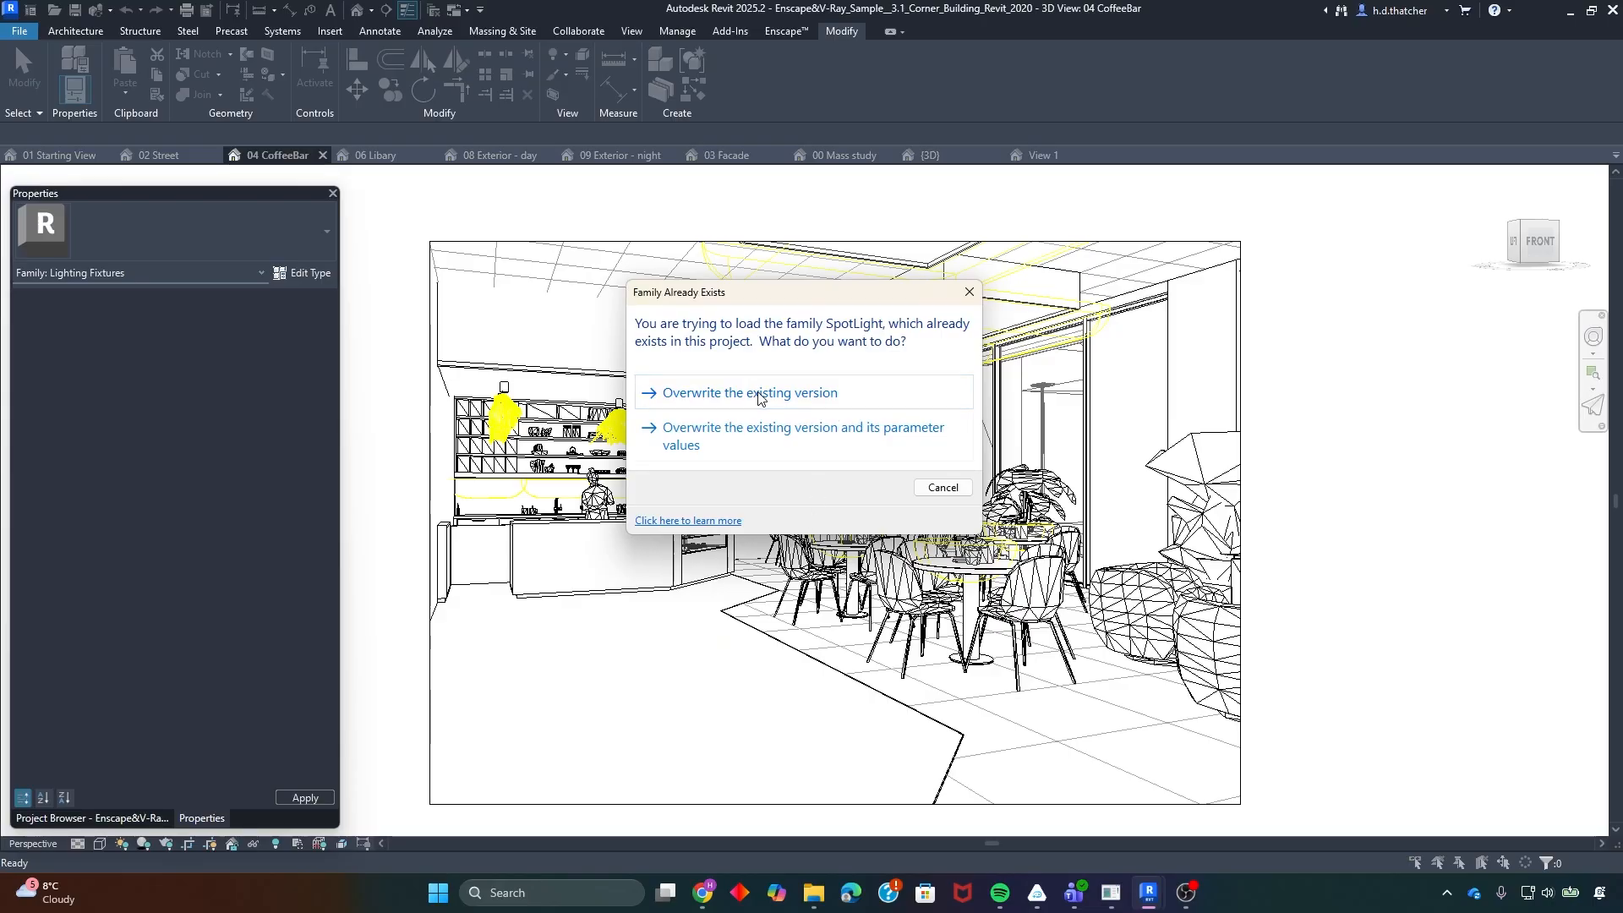
pyautogui.click(761, 435)
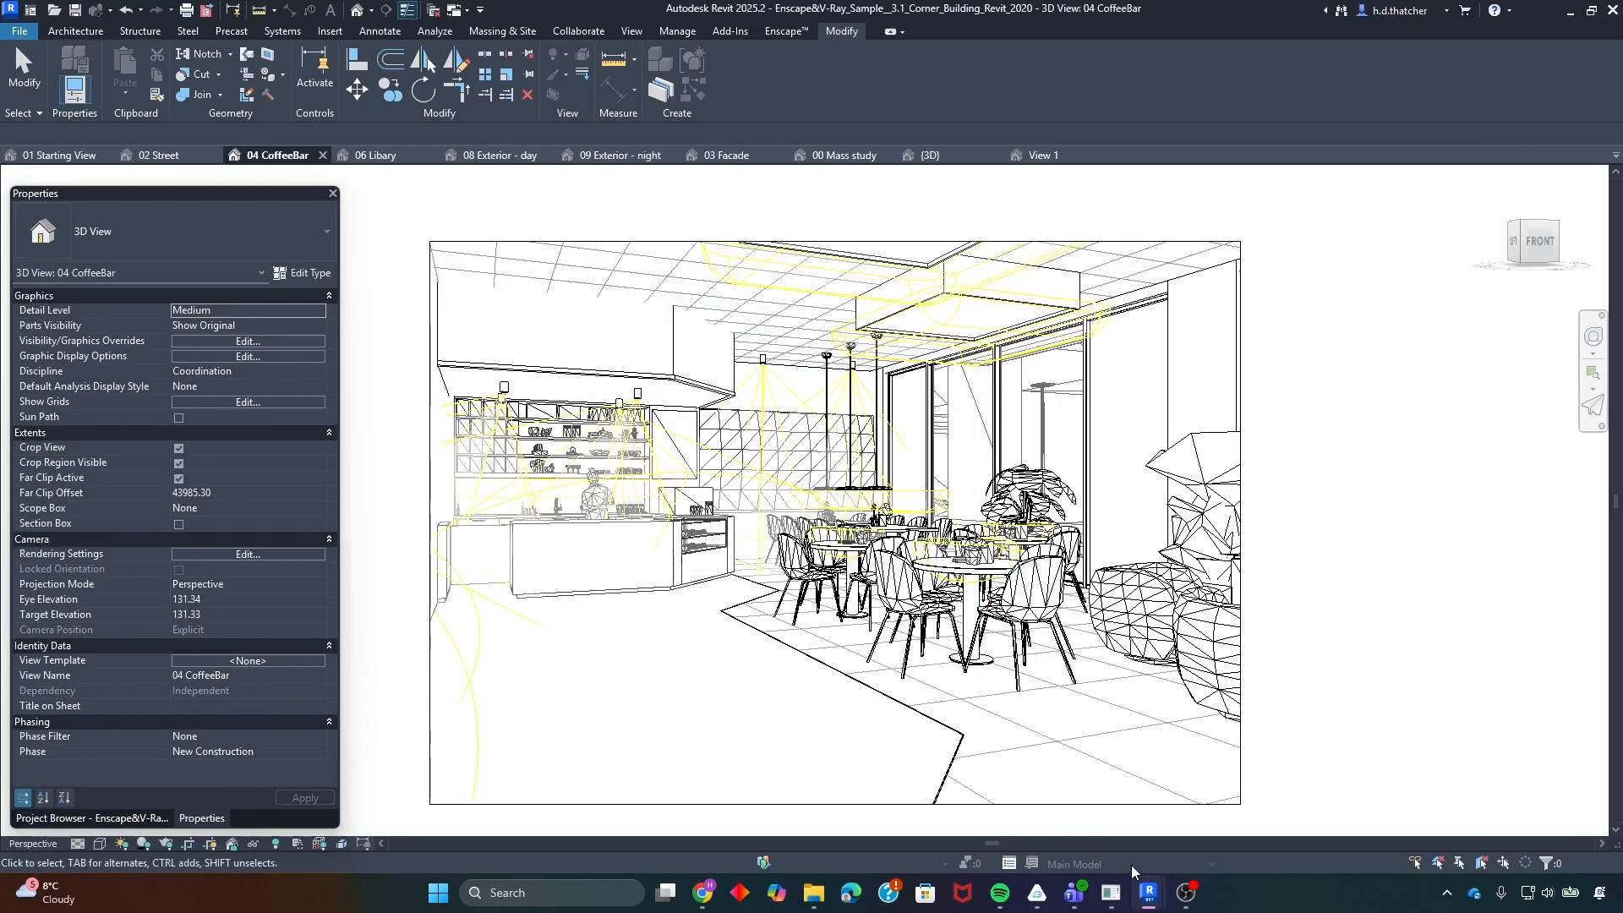
pyautogui.moveTo(1148, 893)
pyautogui.click(1242, 802)
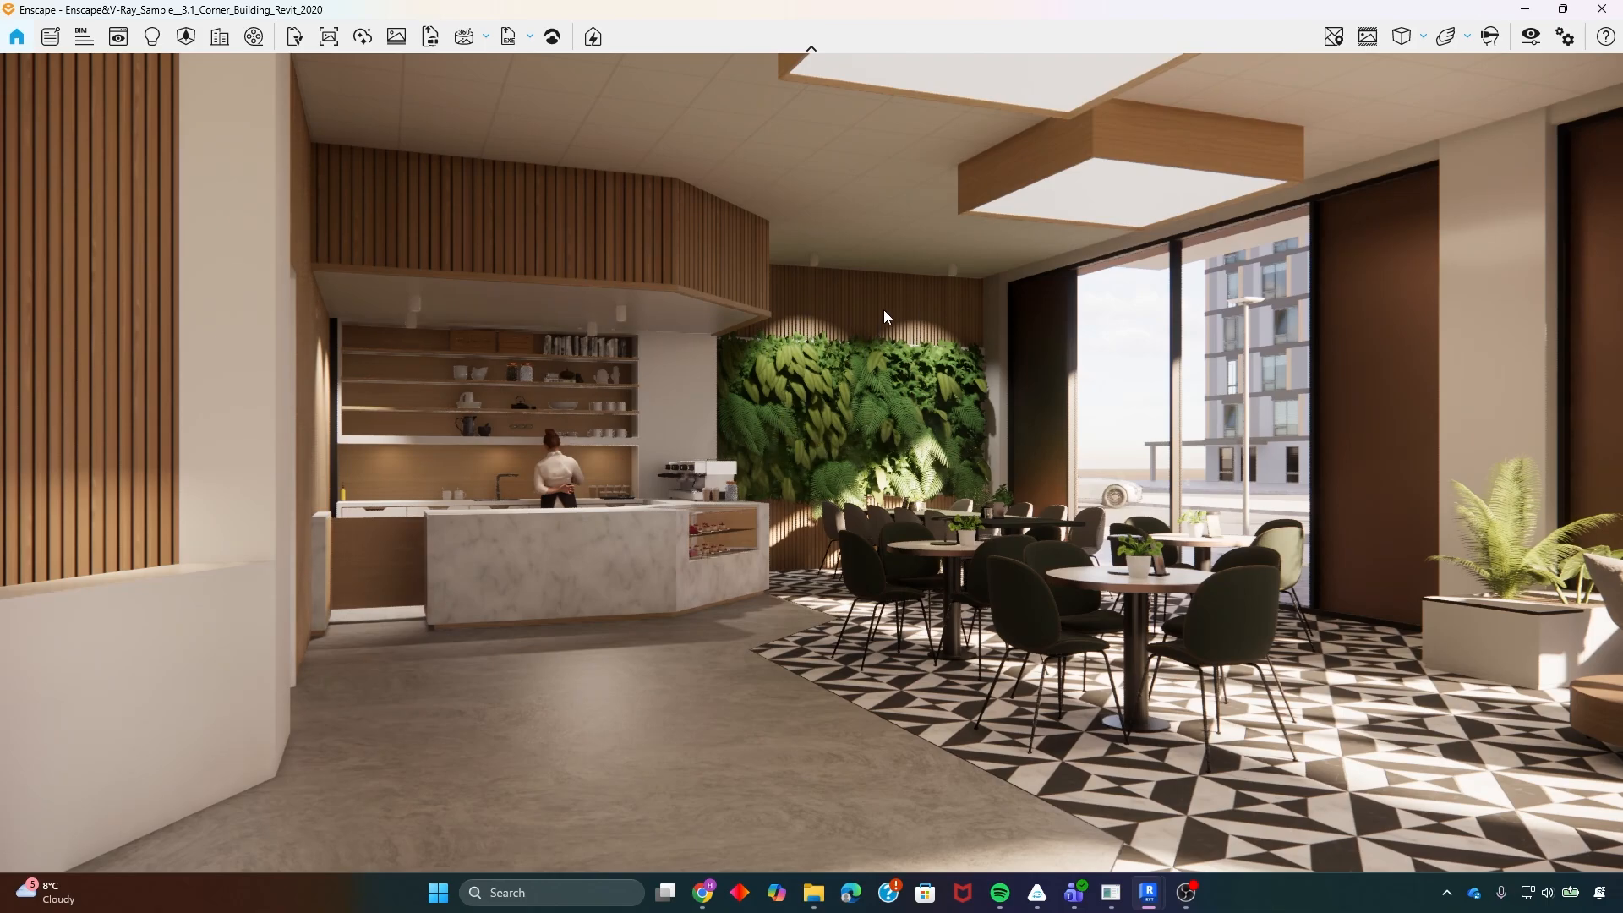
# - Undo the SpotLight family load in Revit, compare the coffee bar lighting in Enscape, then return to Revit and redo the load
pyautogui.moveTo(1148, 893)
pyautogui.click(1057, 799)
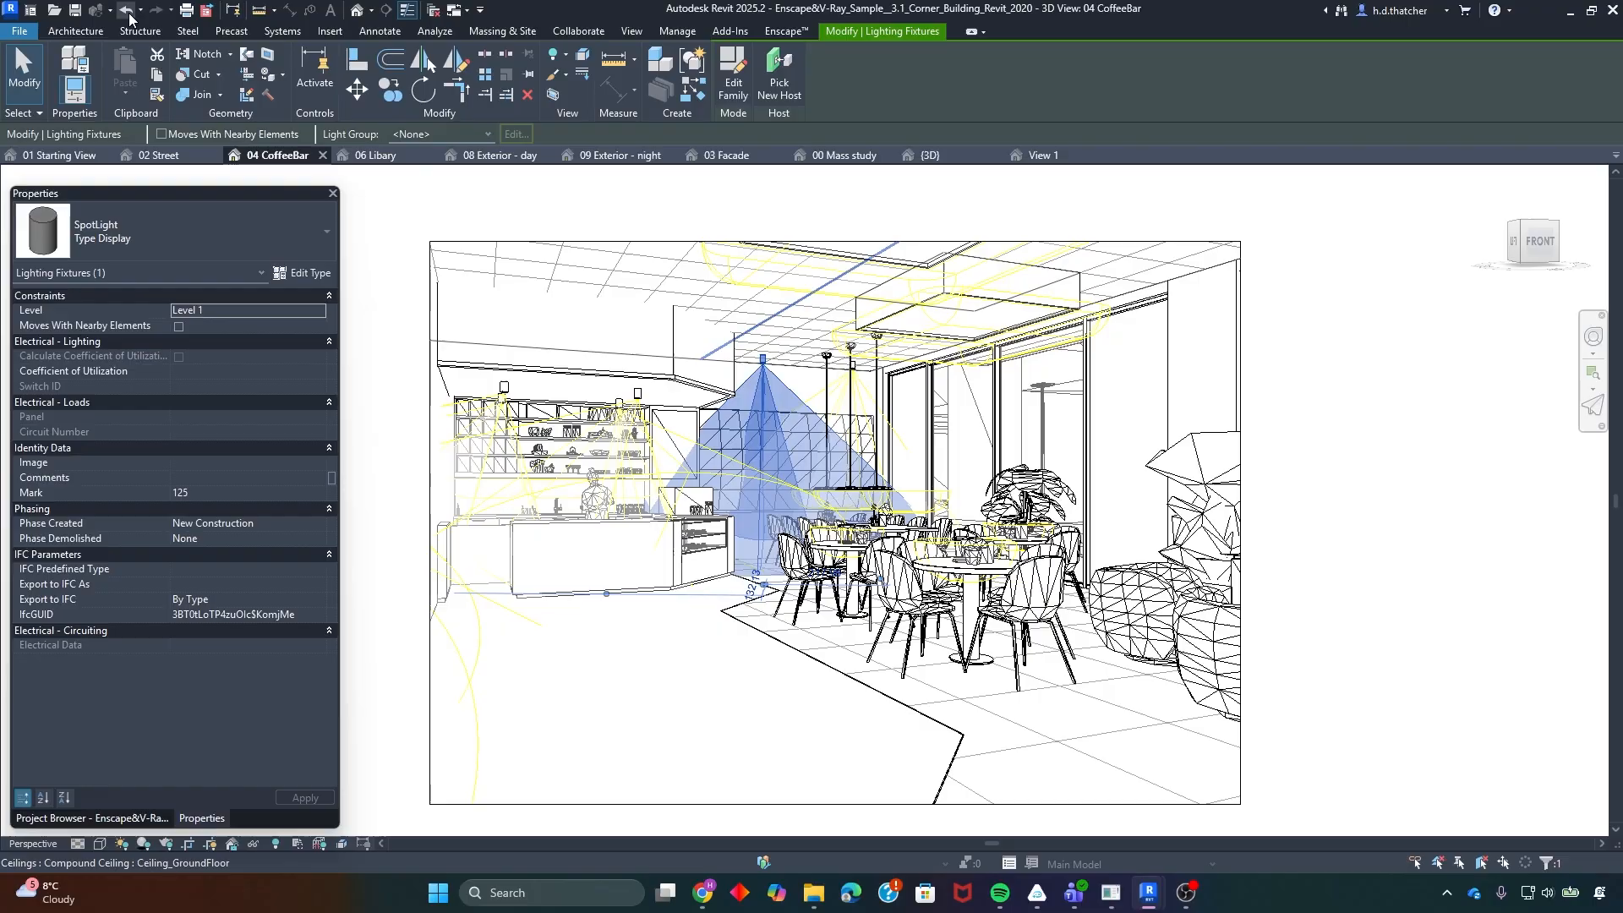
pyautogui.click(142, 10)
pyautogui.click(148, 34)
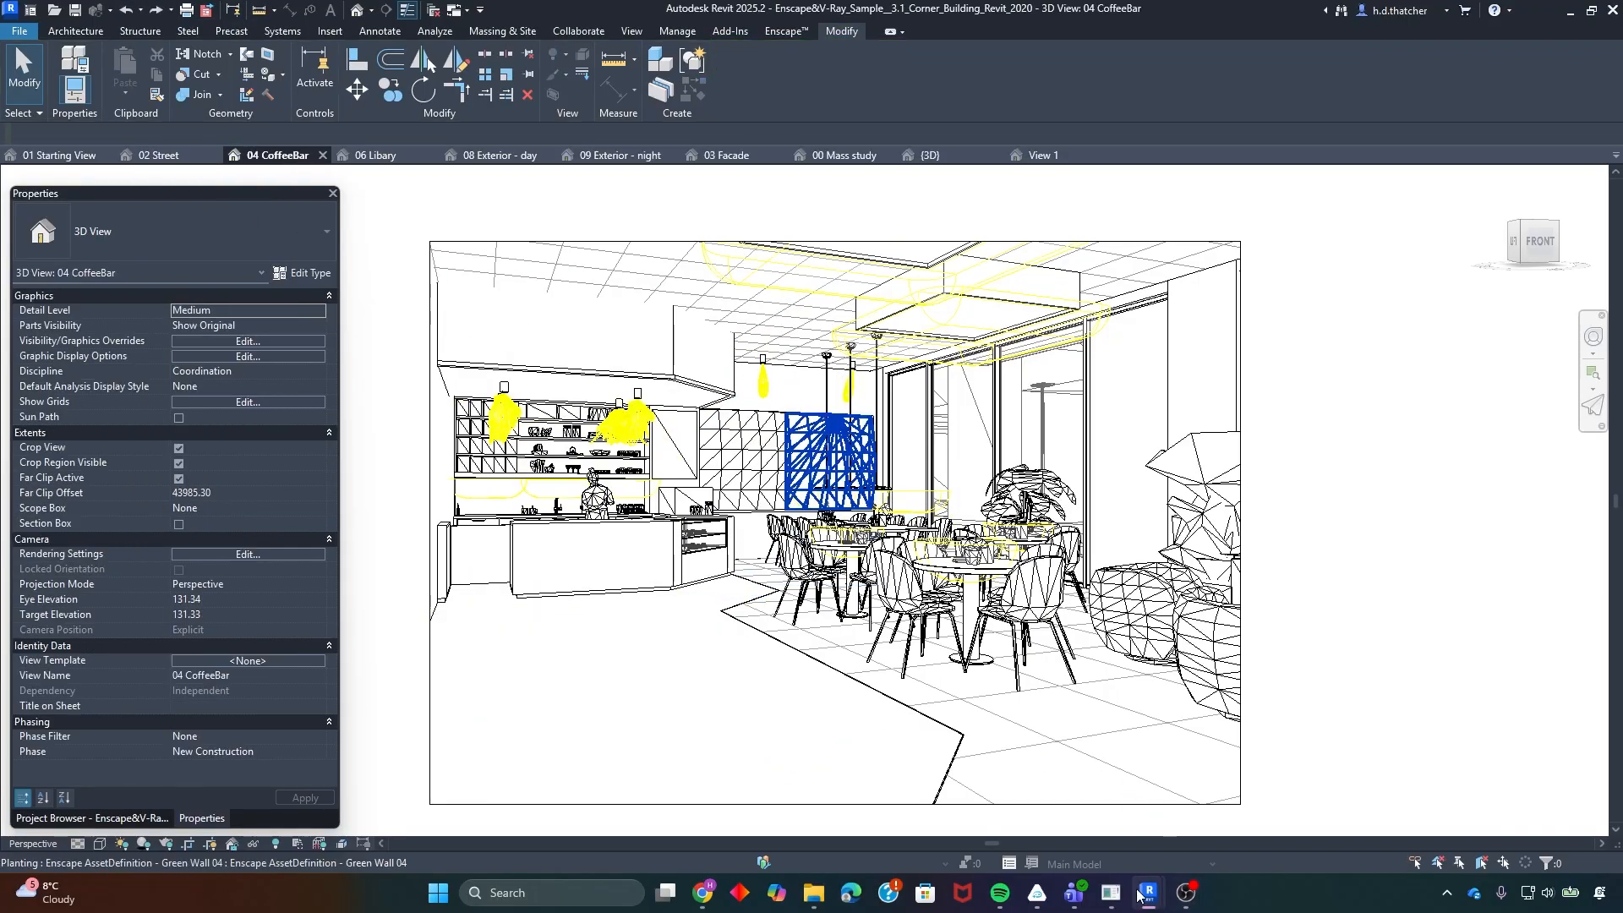
pyautogui.moveTo(1139, 896)
pyautogui.click(1319, 808)
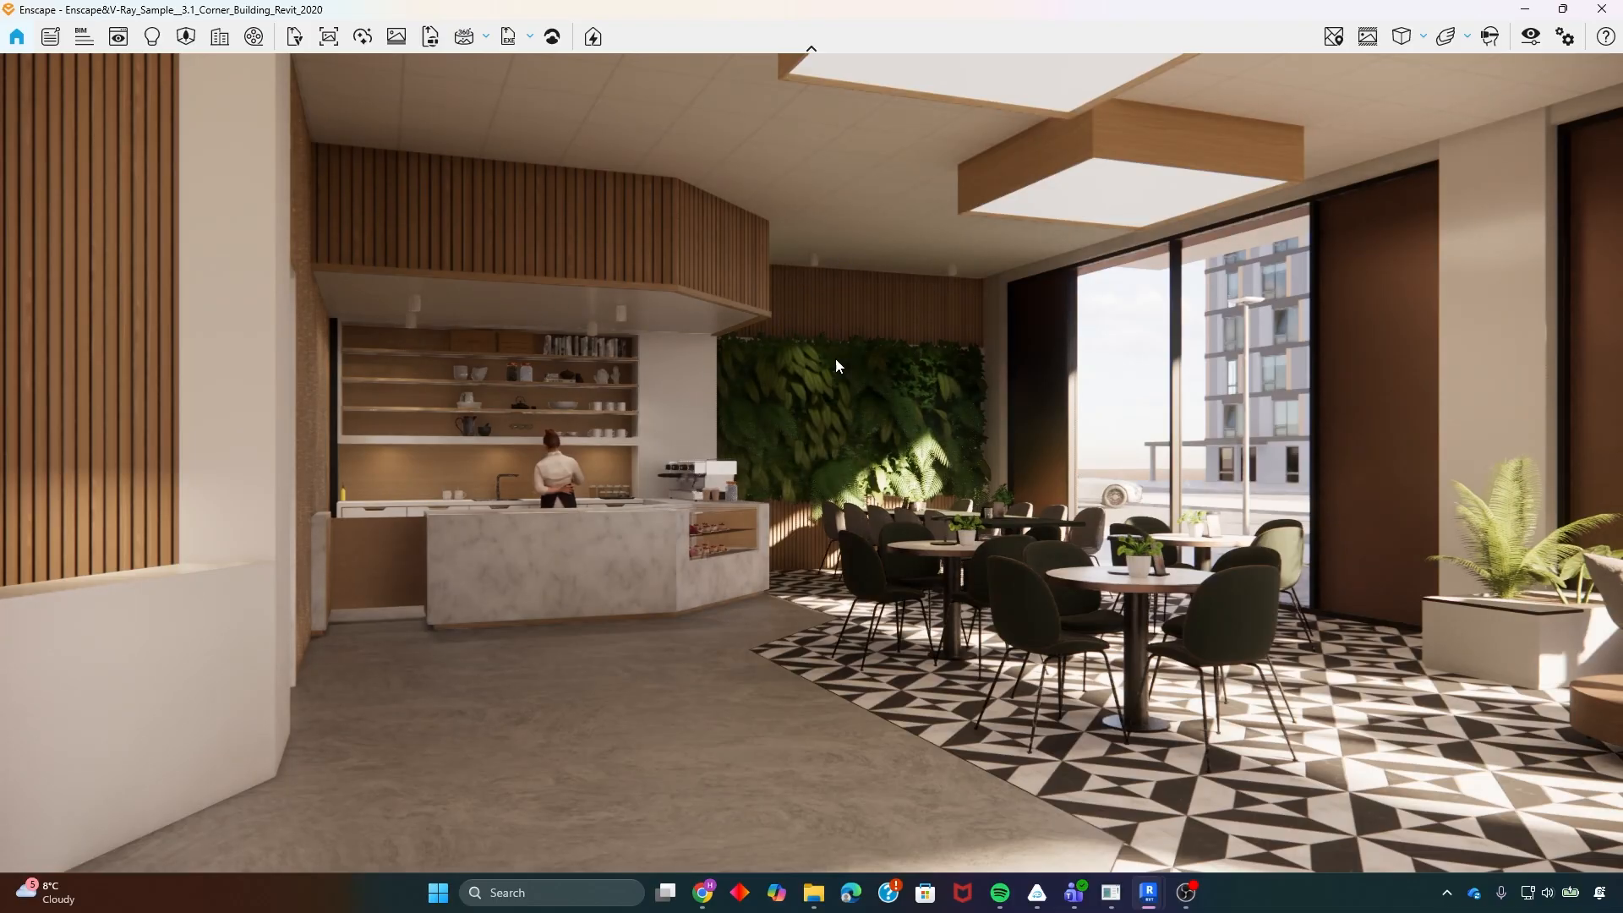
pyautogui.moveTo(1148, 894)
pyautogui.click(1057, 832)
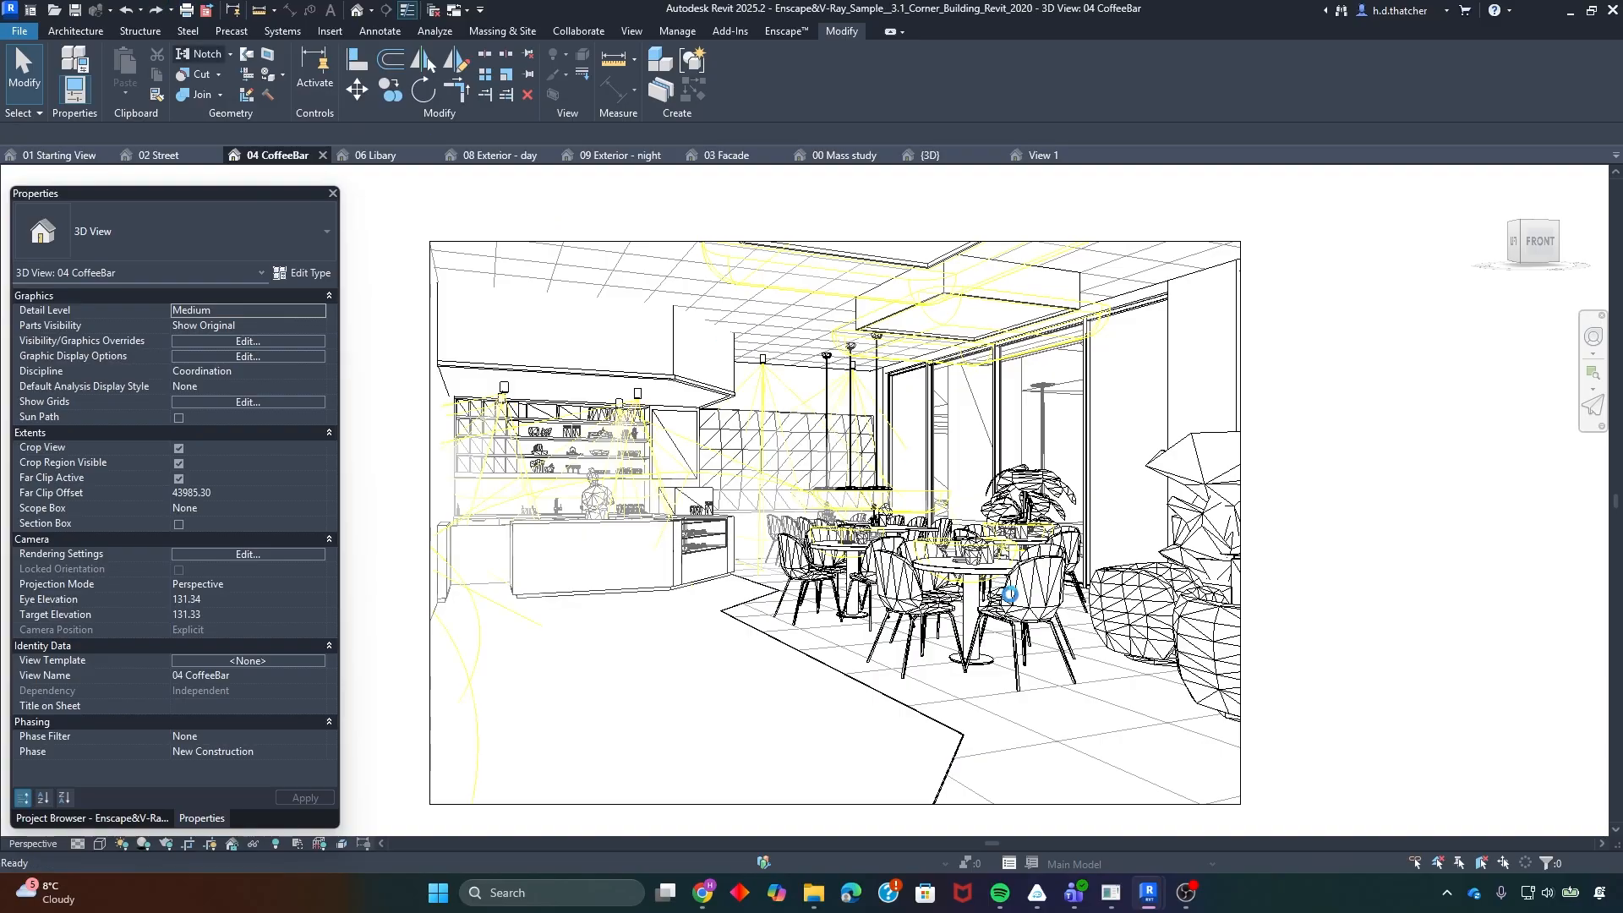
# - Set the green wall spotlight type's Spot Beam Angle to 50° and its Initial Intensity to 150 W
pyautogui.click(750, 478)
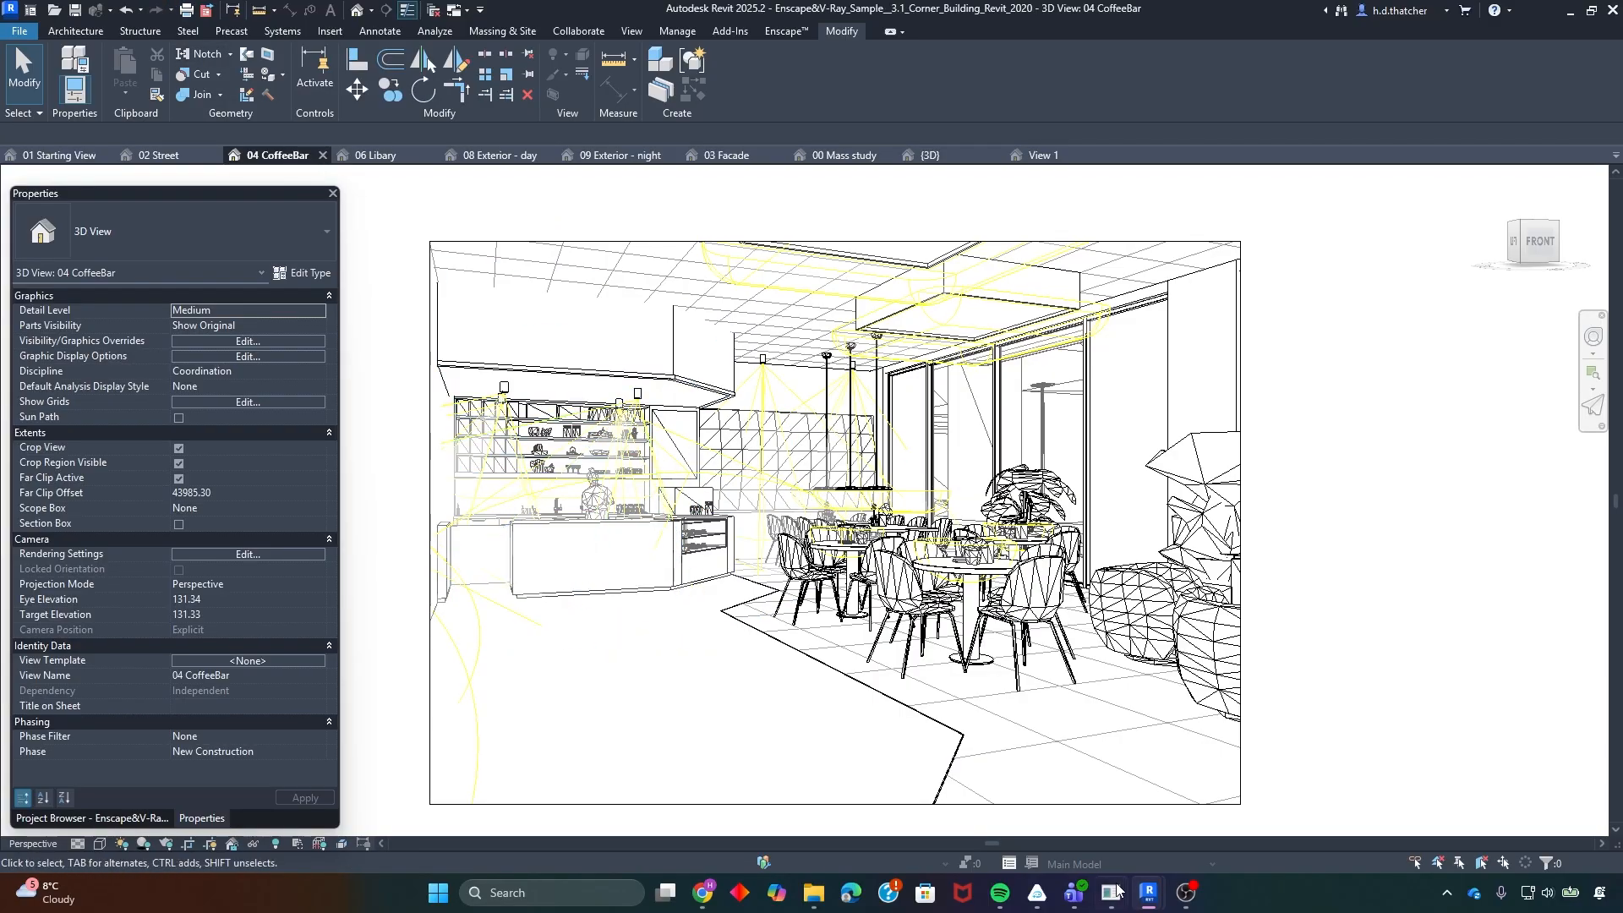
pyautogui.click(303, 273)
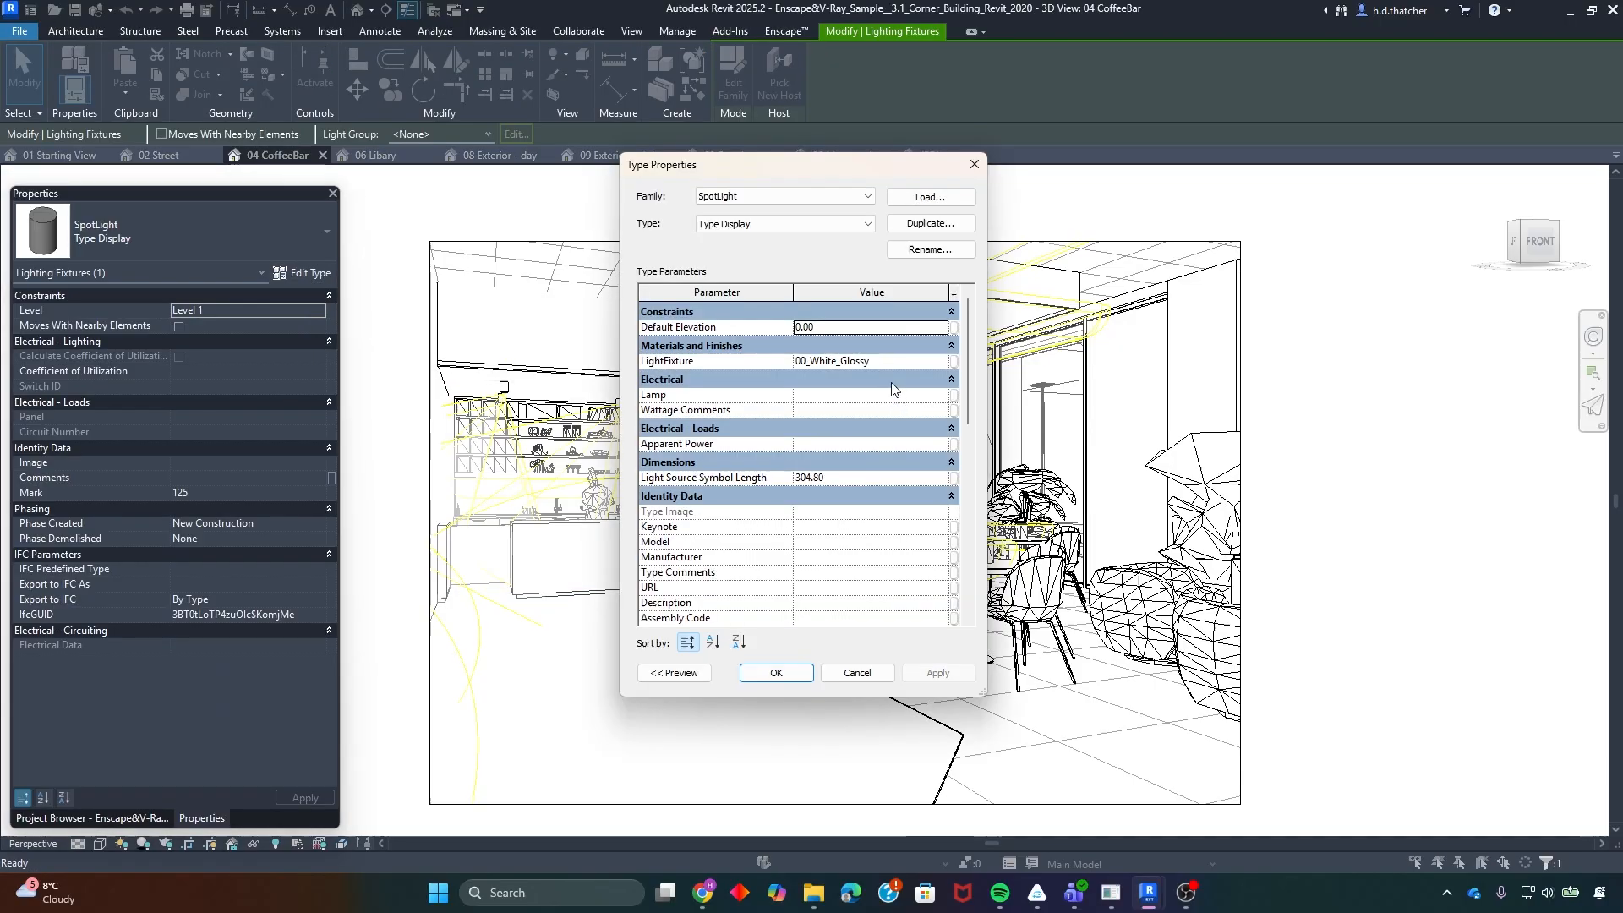
pyautogui.scroll(-7, 820, 488)
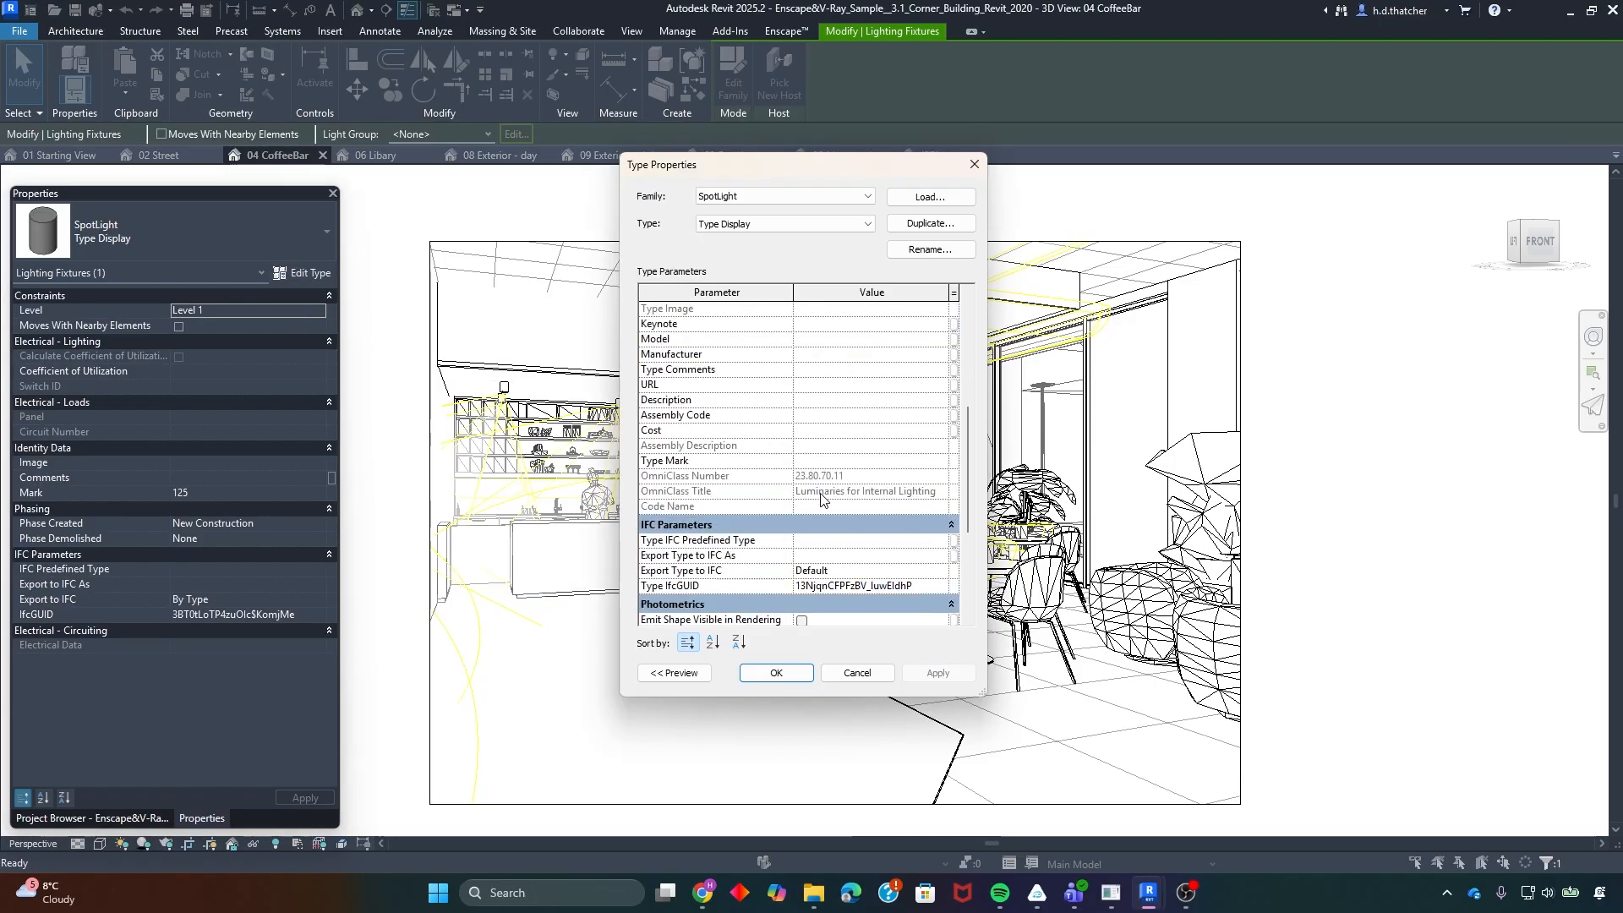
pyautogui.scroll(-1, 723, 499)
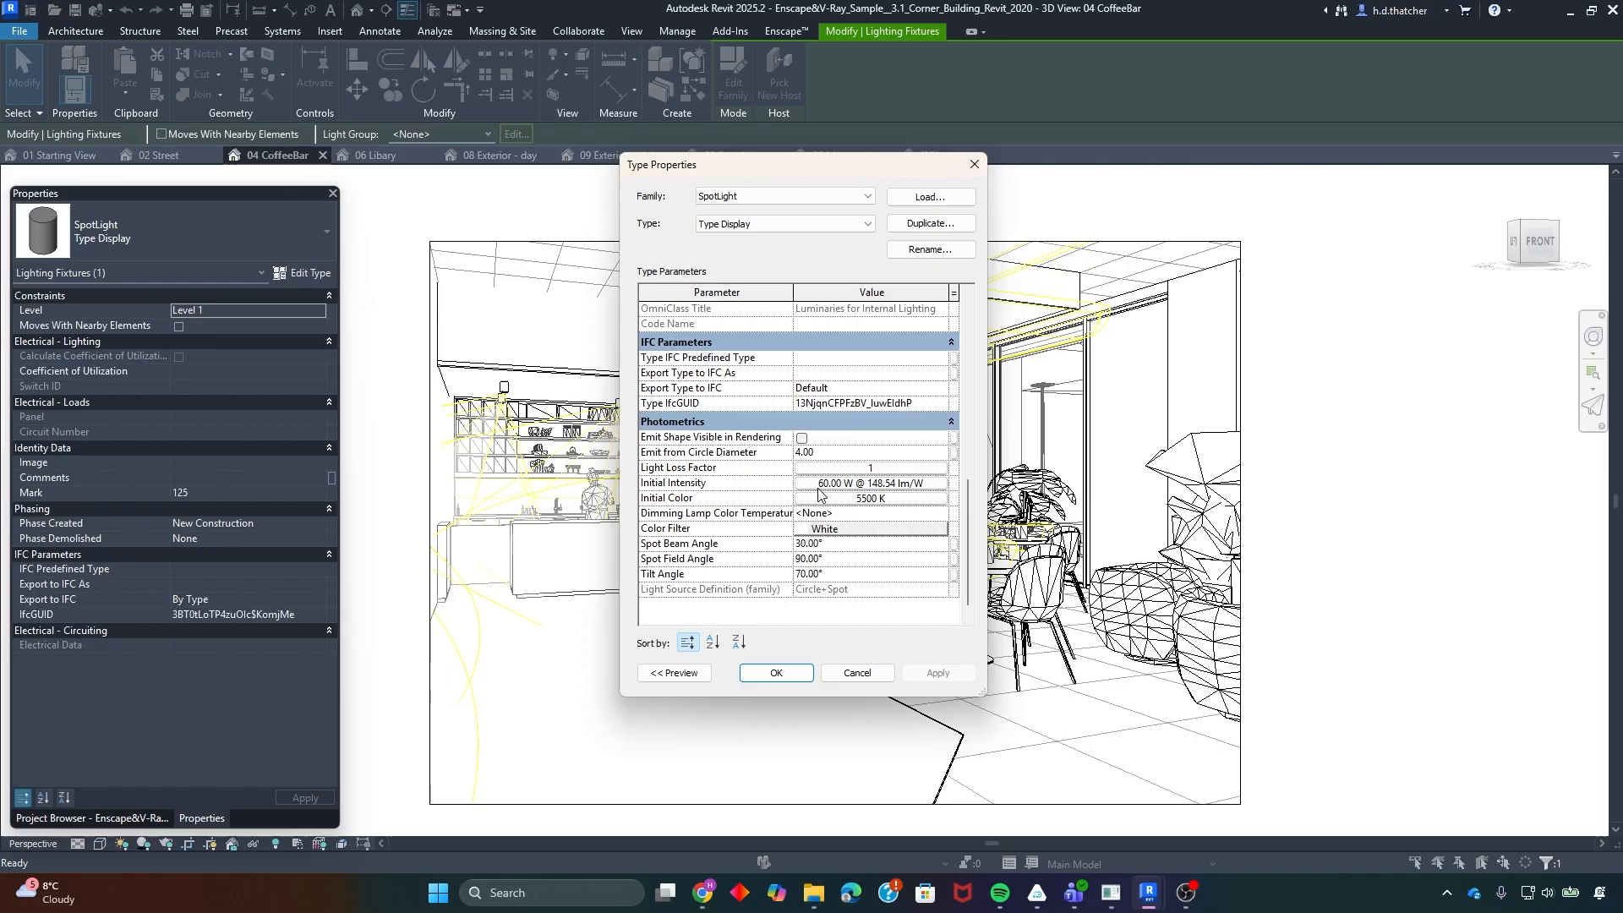
pyautogui.click(850, 559)
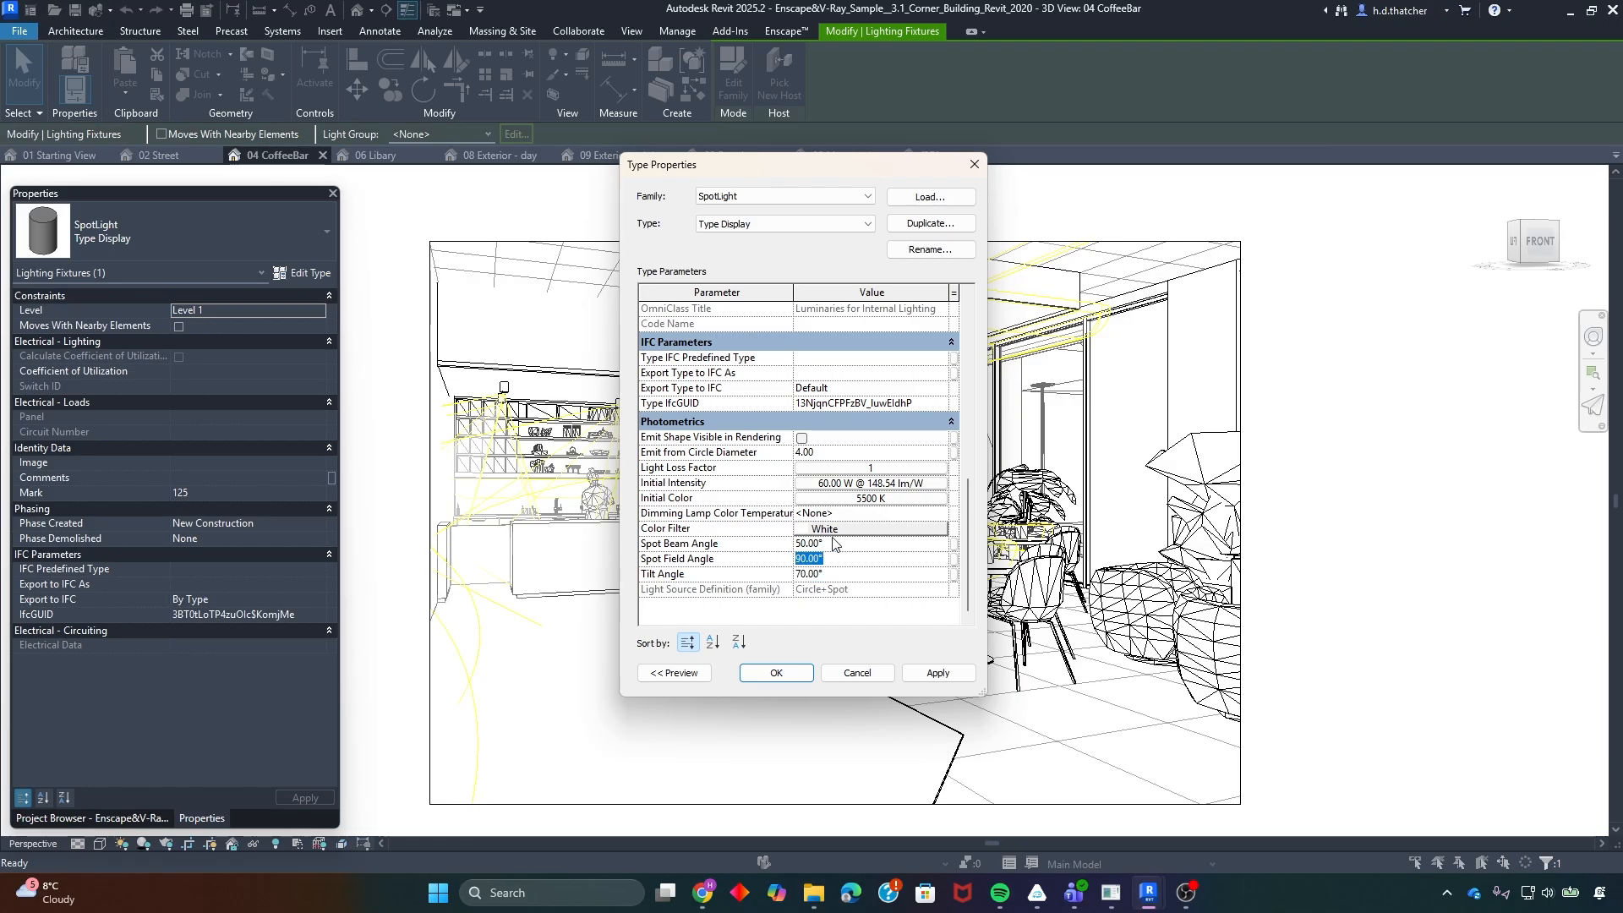
pyautogui.click(840, 484)
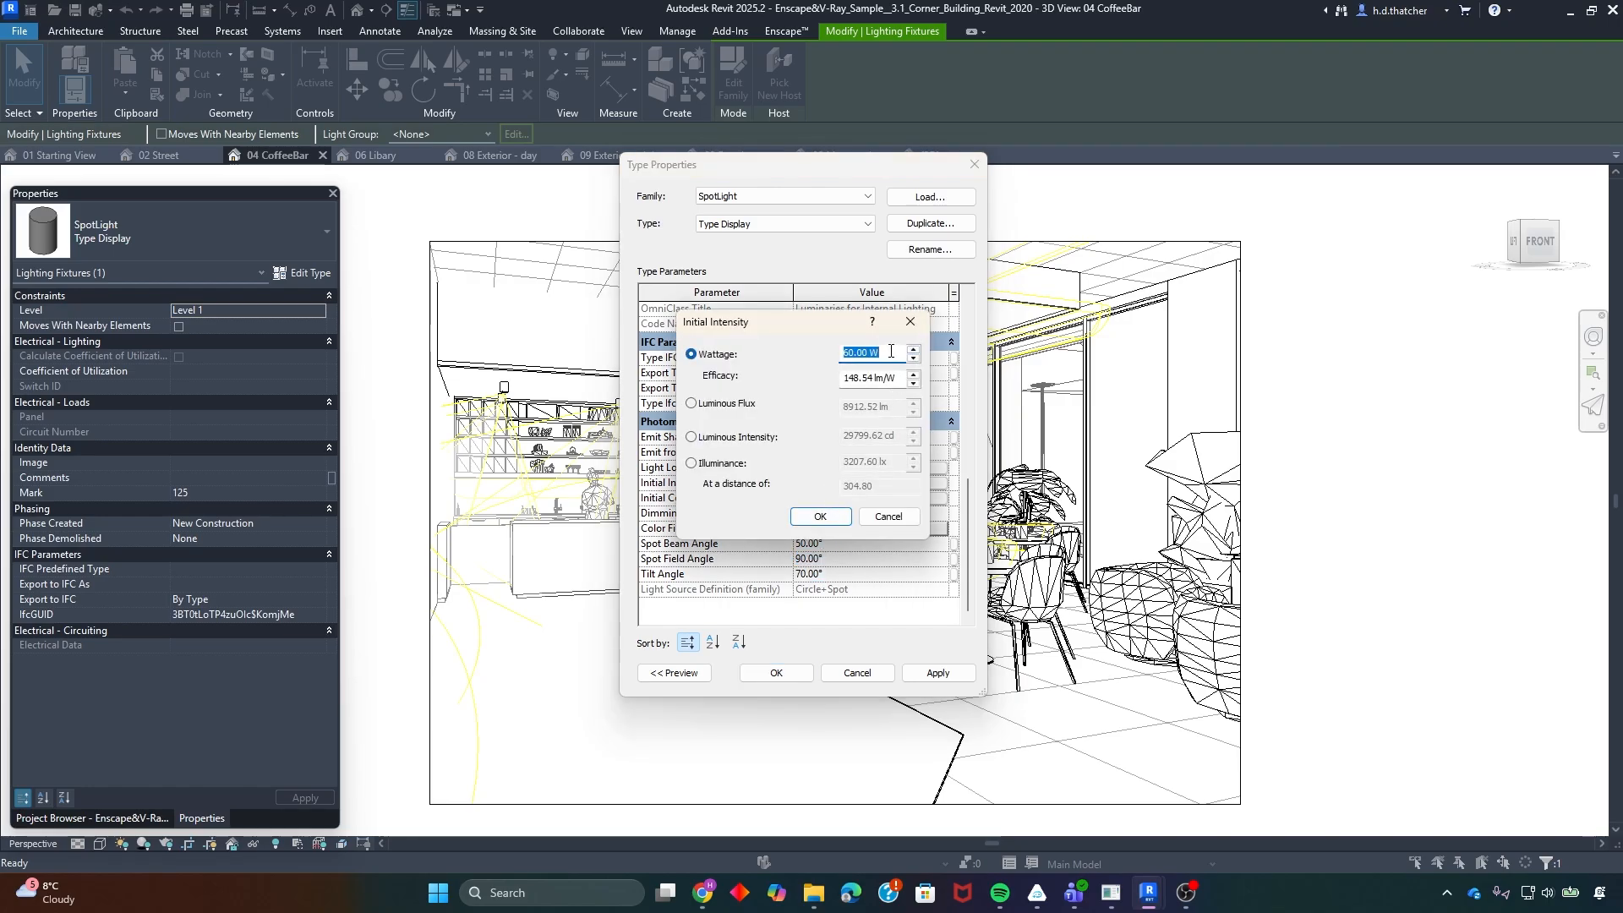
pyautogui.write('150')
pyautogui.click(820, 521)
pyautogui.click(803, 670)
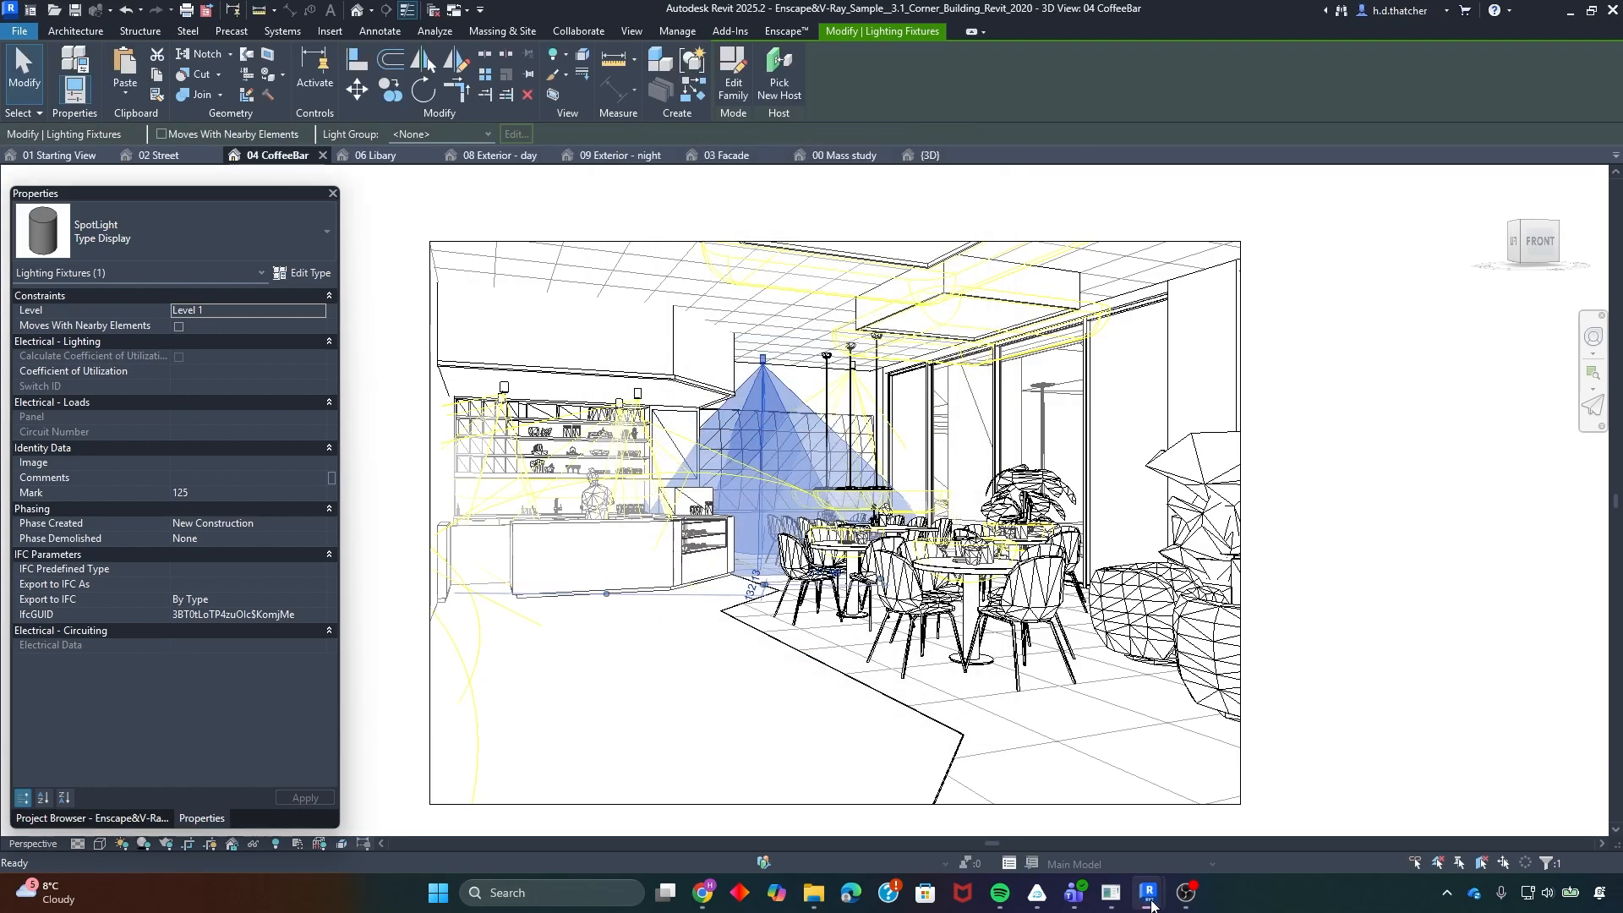
# - Check the green wall spotlights in Enscape, return to Revit and undo the last spotlight type change
pyautogui.click(1149, 901)
pyautogui.click(1158, 781)
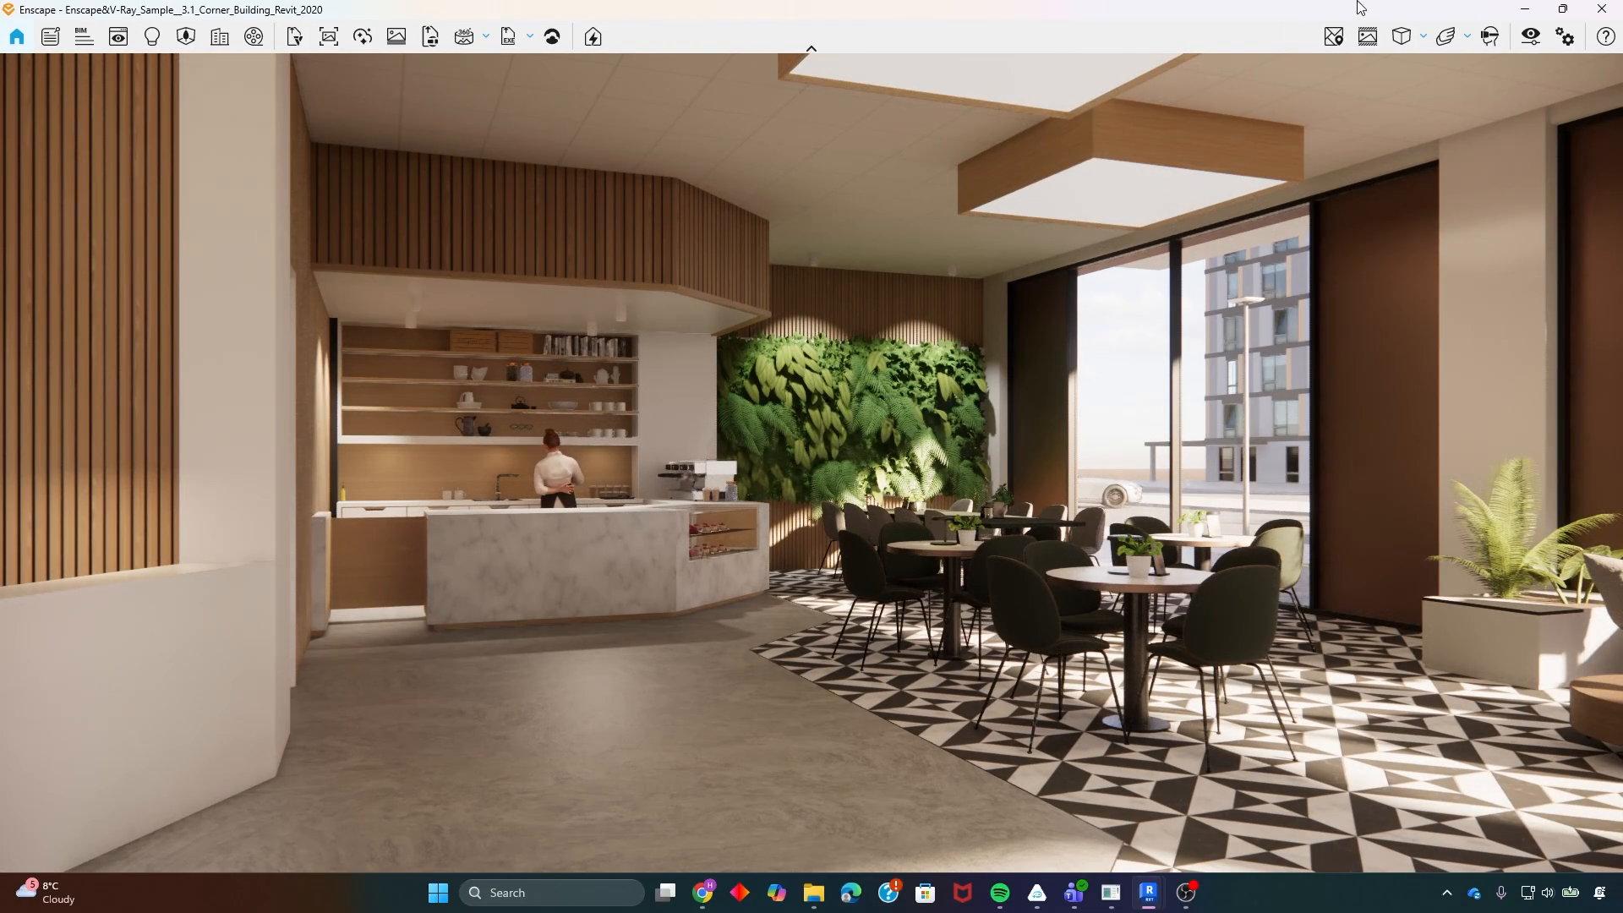
pyautogui.click(1526, 11)
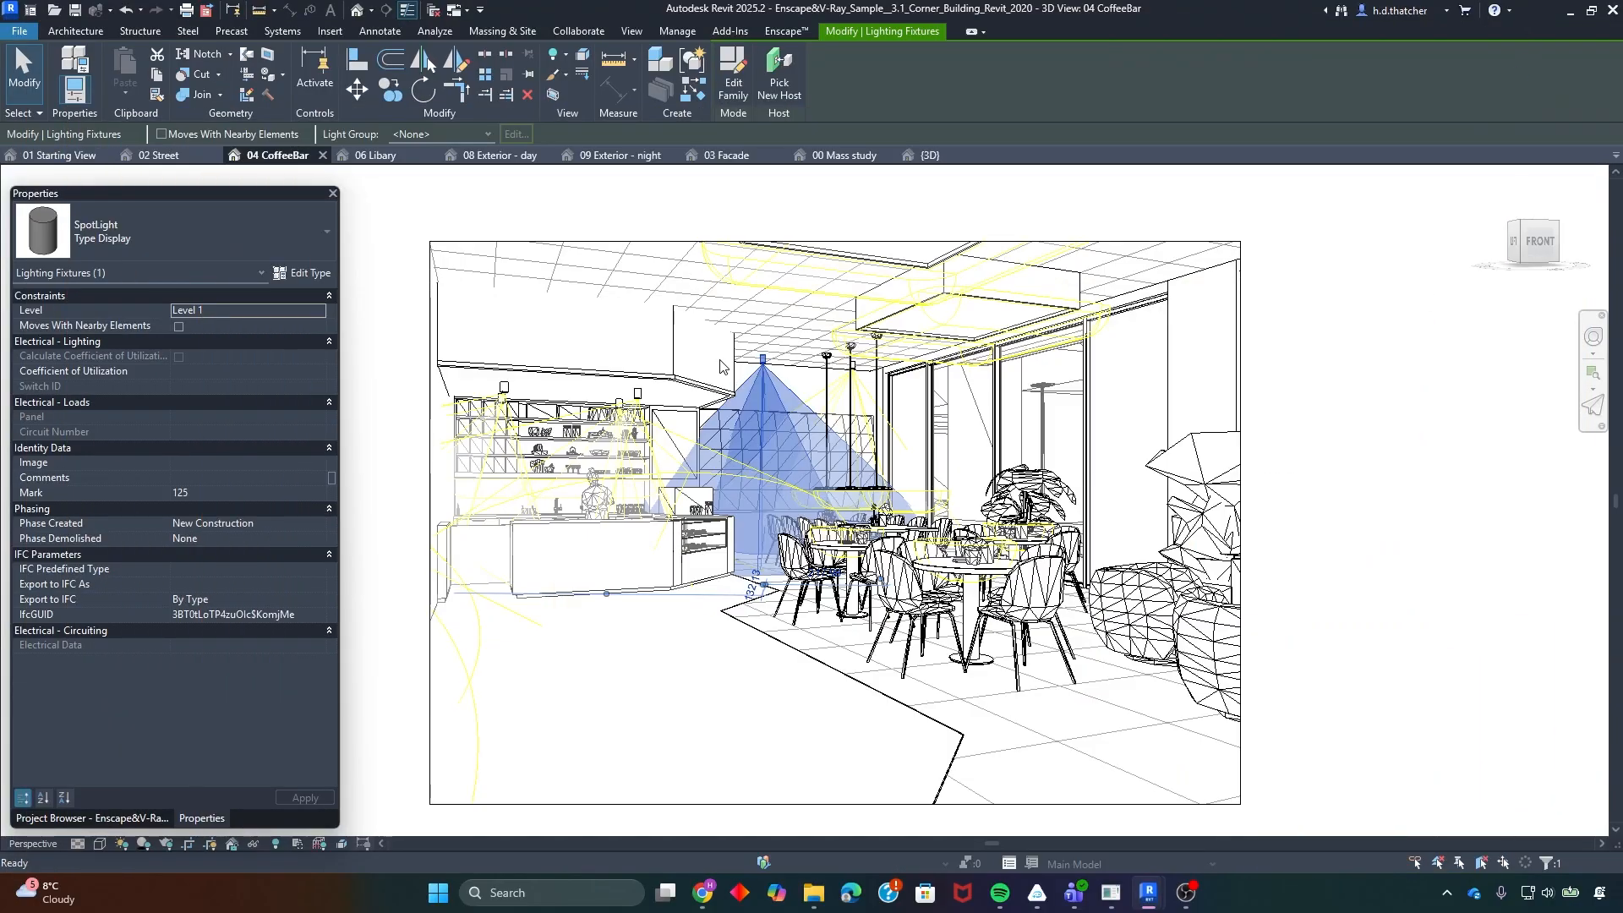
pyautogui.click(127, 11)
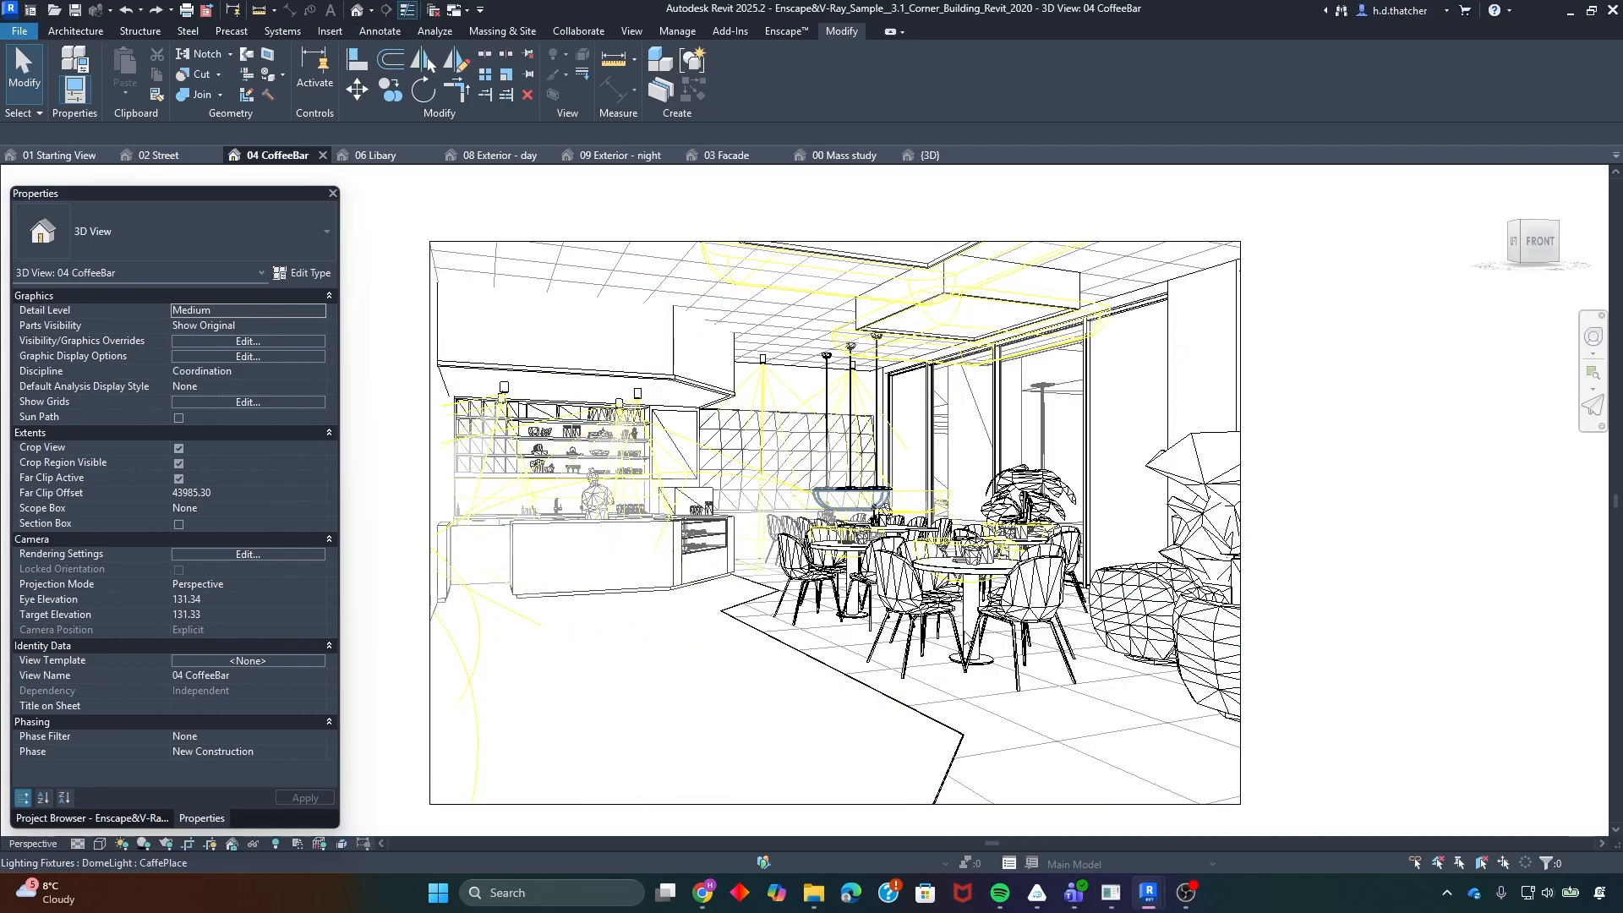
# - Alternate between the Revit coffee bar view and the Enscape render to compare the spotlight effect on the green wall
pyautogui.moveTo(1148, 893)
pyautogui.click(1238, 812)
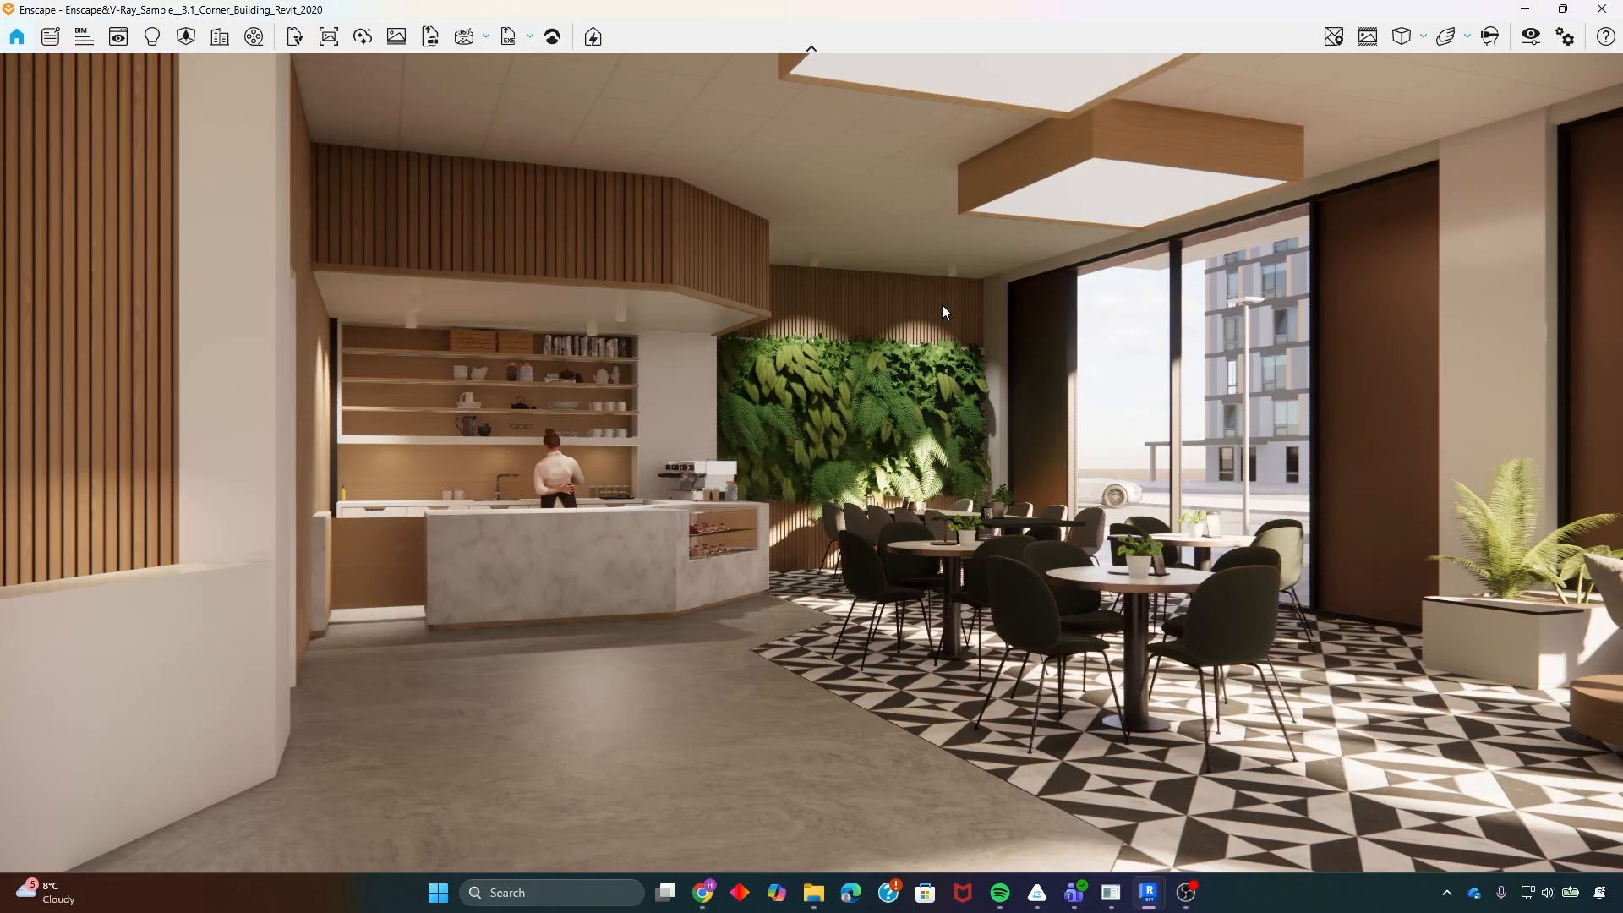
pyautogui.click(1145, 893)
pyautogui.click(1049, 813)
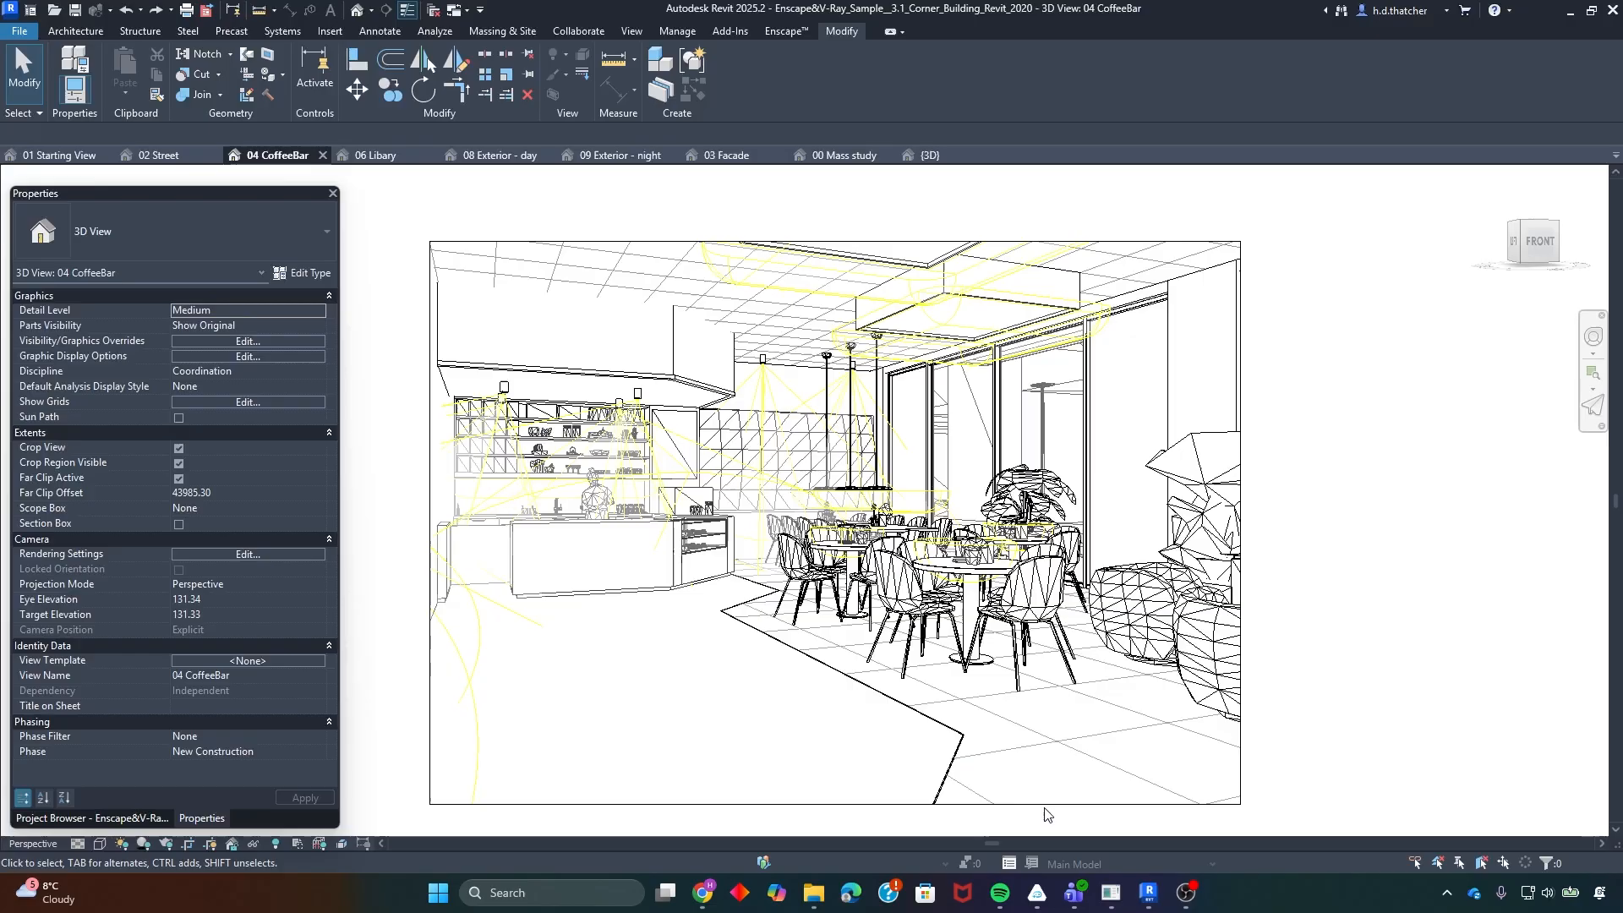
pyautogui.click(1149, 893)
pyautogui.click(1184, 847)
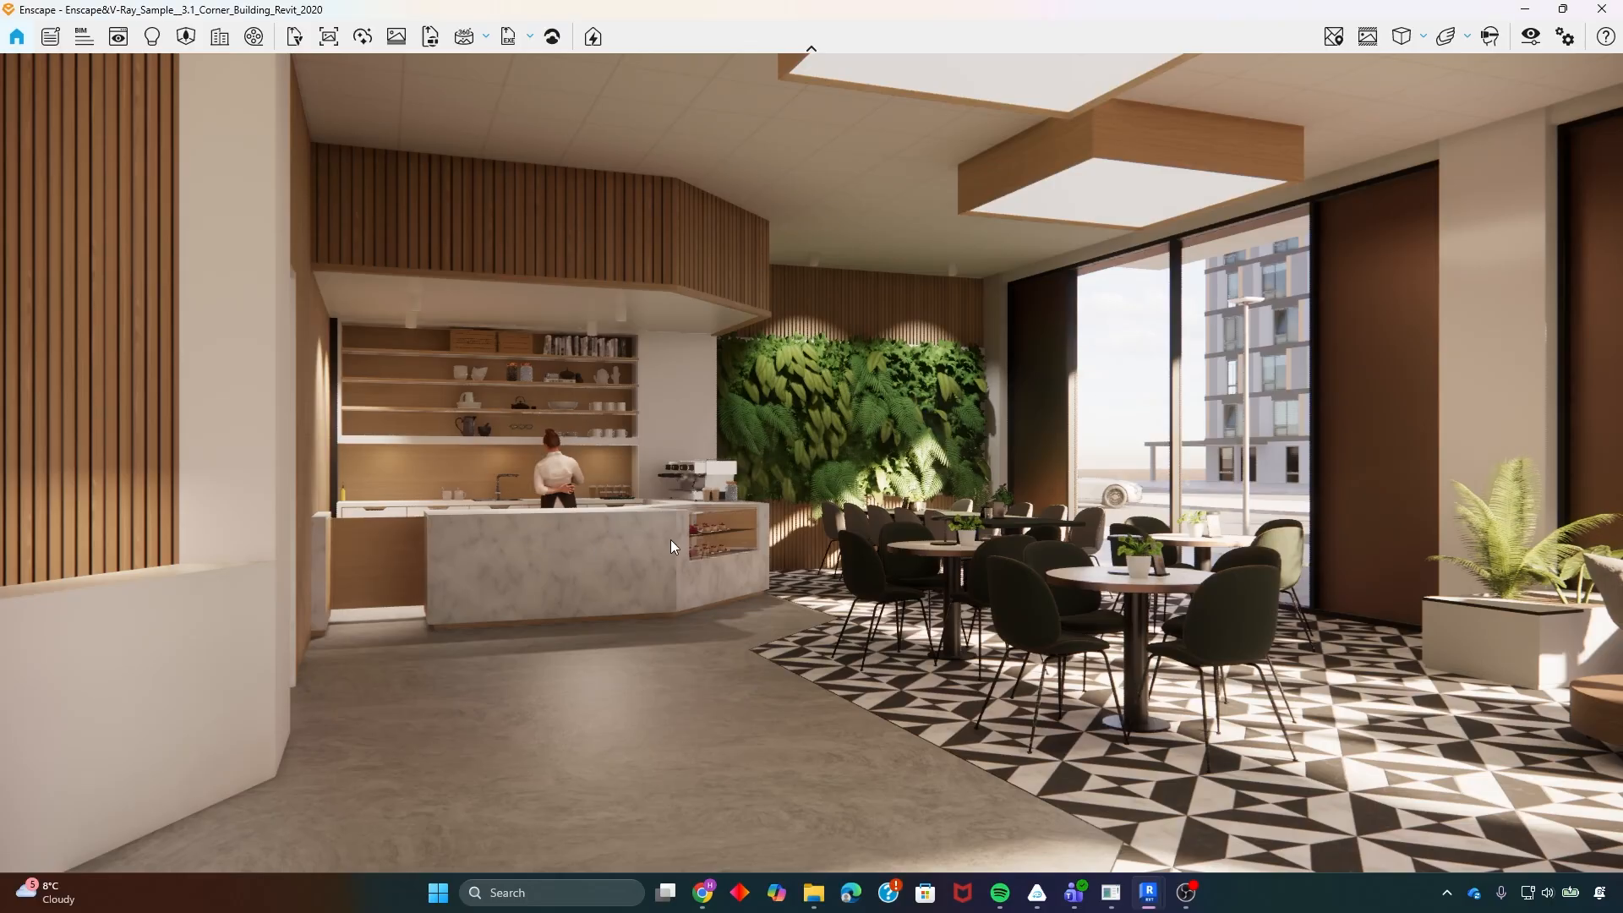
pyautogui.moveTo(1139, 904)
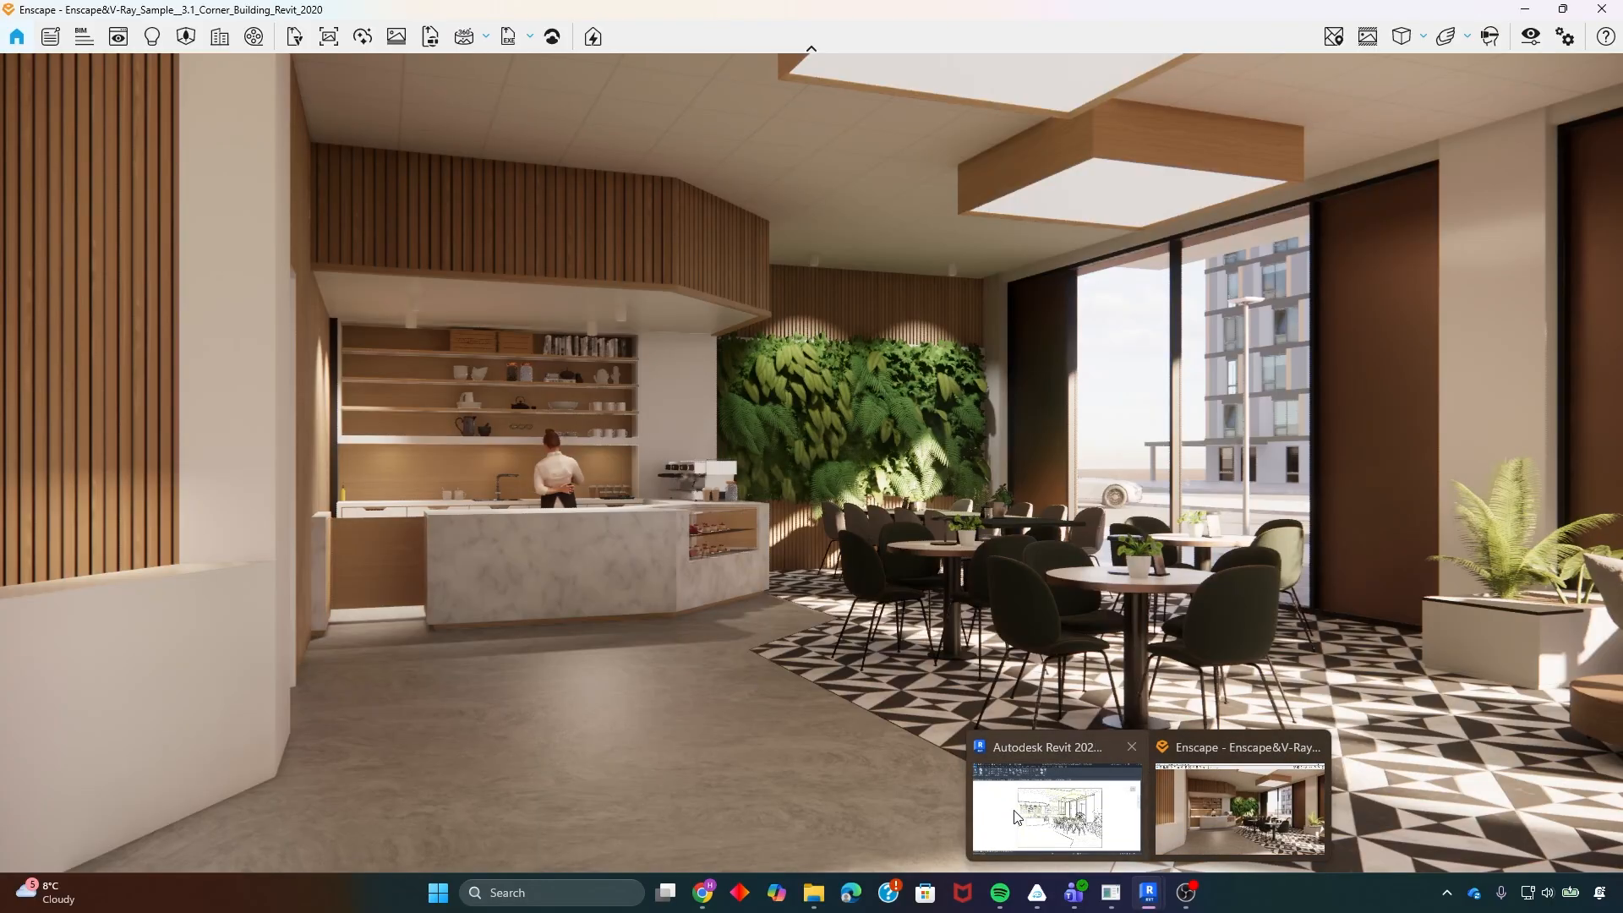
pyautogui.click(1053, 812)
pyautogui.click(995, 771)
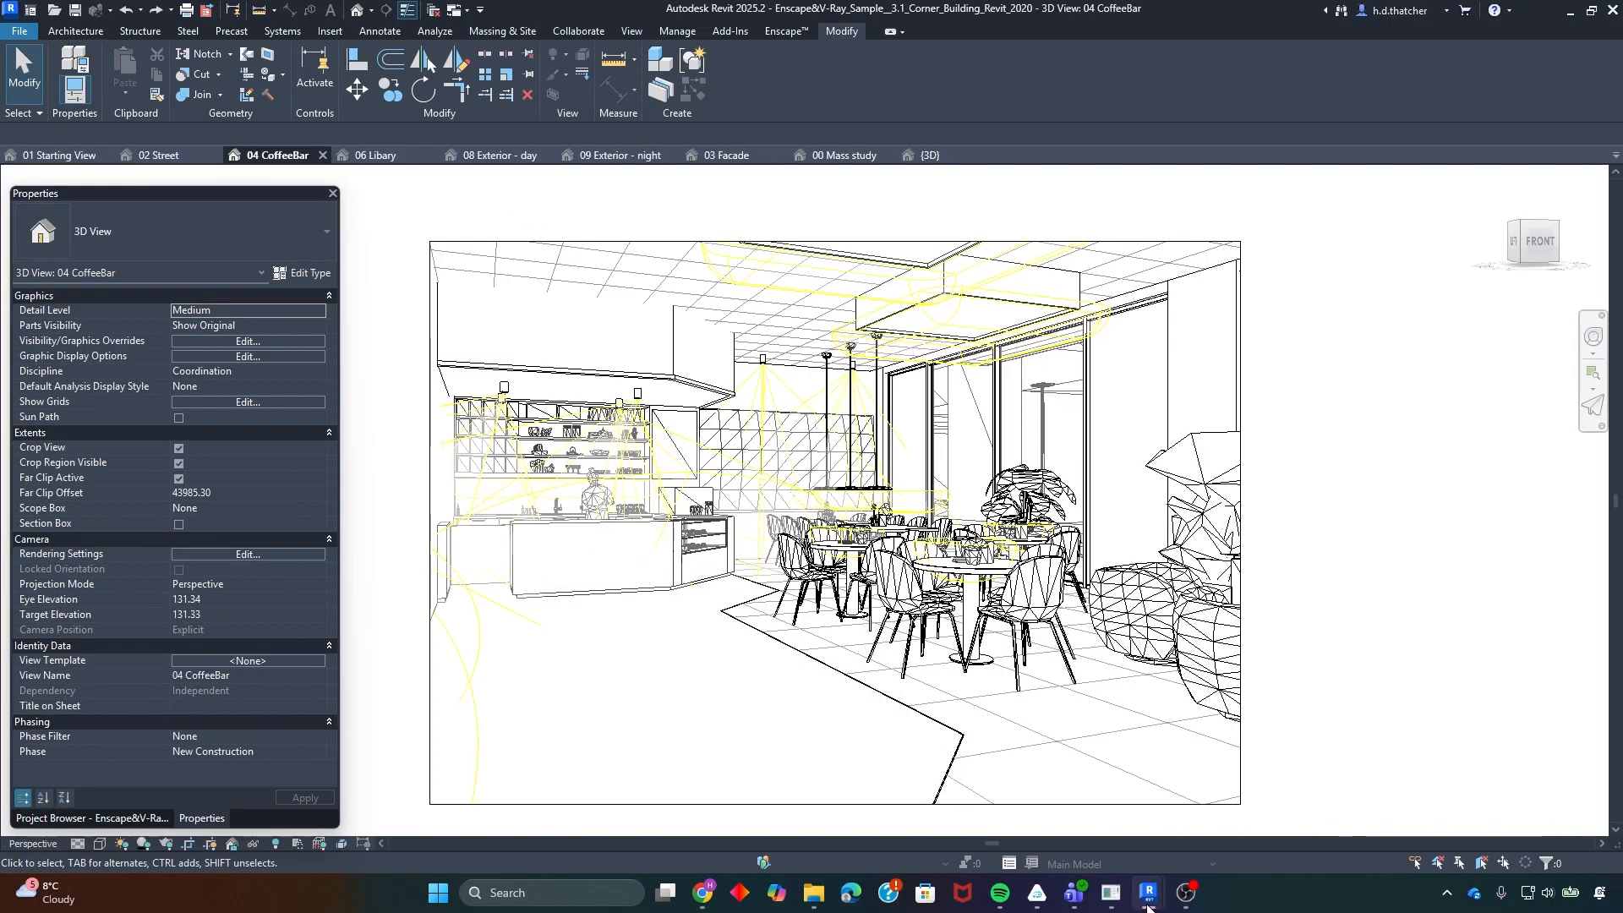
pyautogui.moveTo(1148, 907)
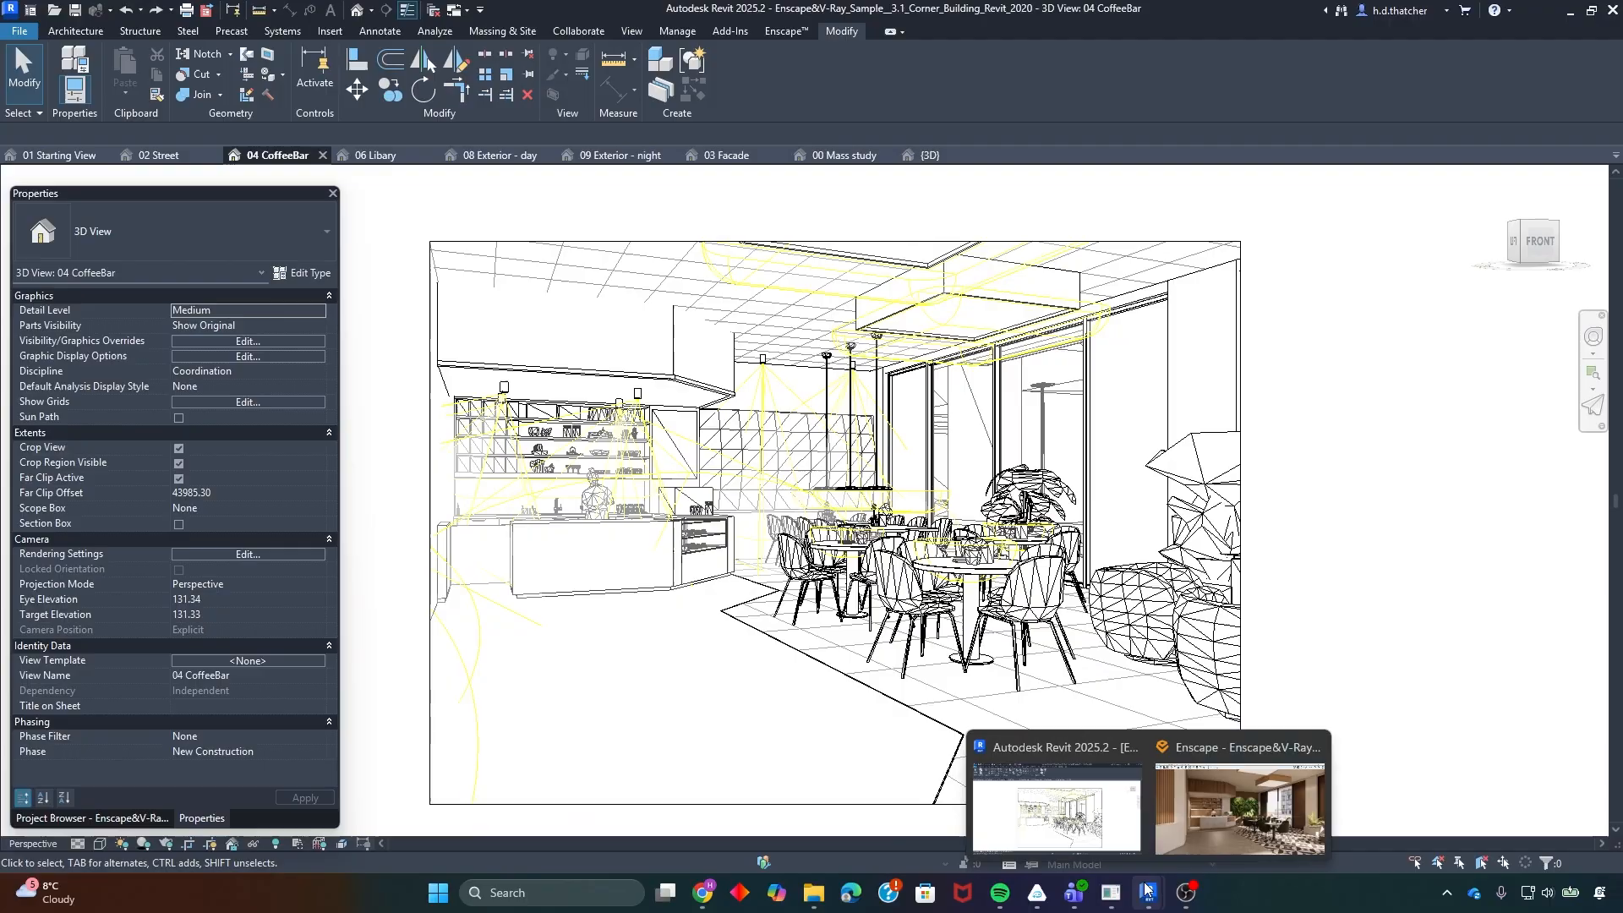
pyautogui.click(1197, 814)
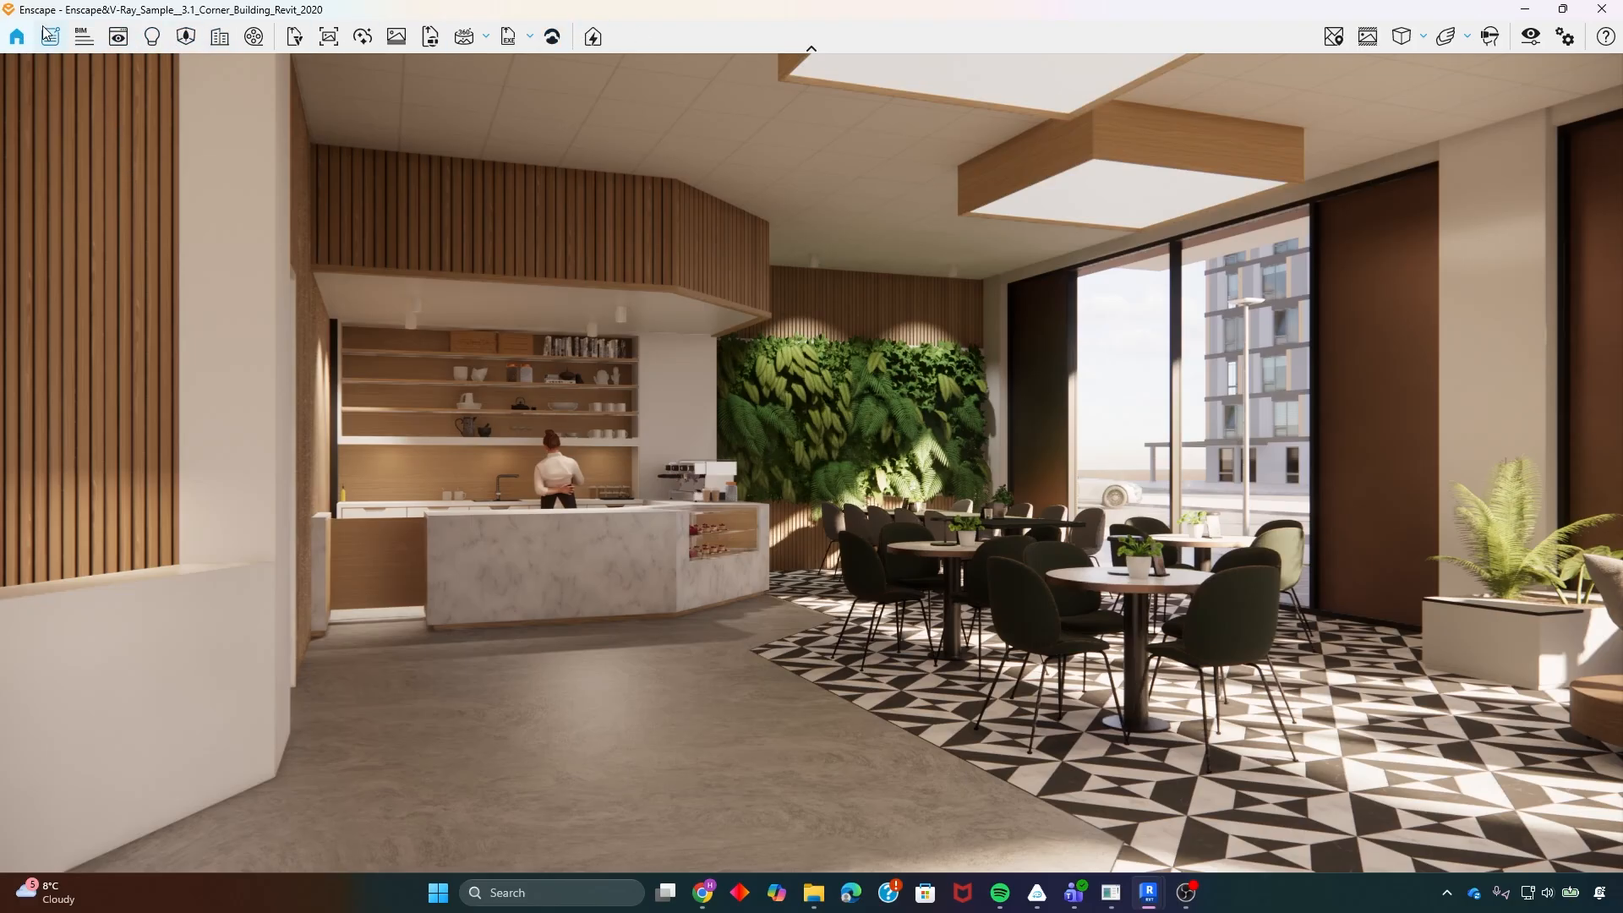
# - Look through Enscape's View Management, Asset Library and Video Editor tools, and close the Video Editor
pyautogui.click(118, 37)
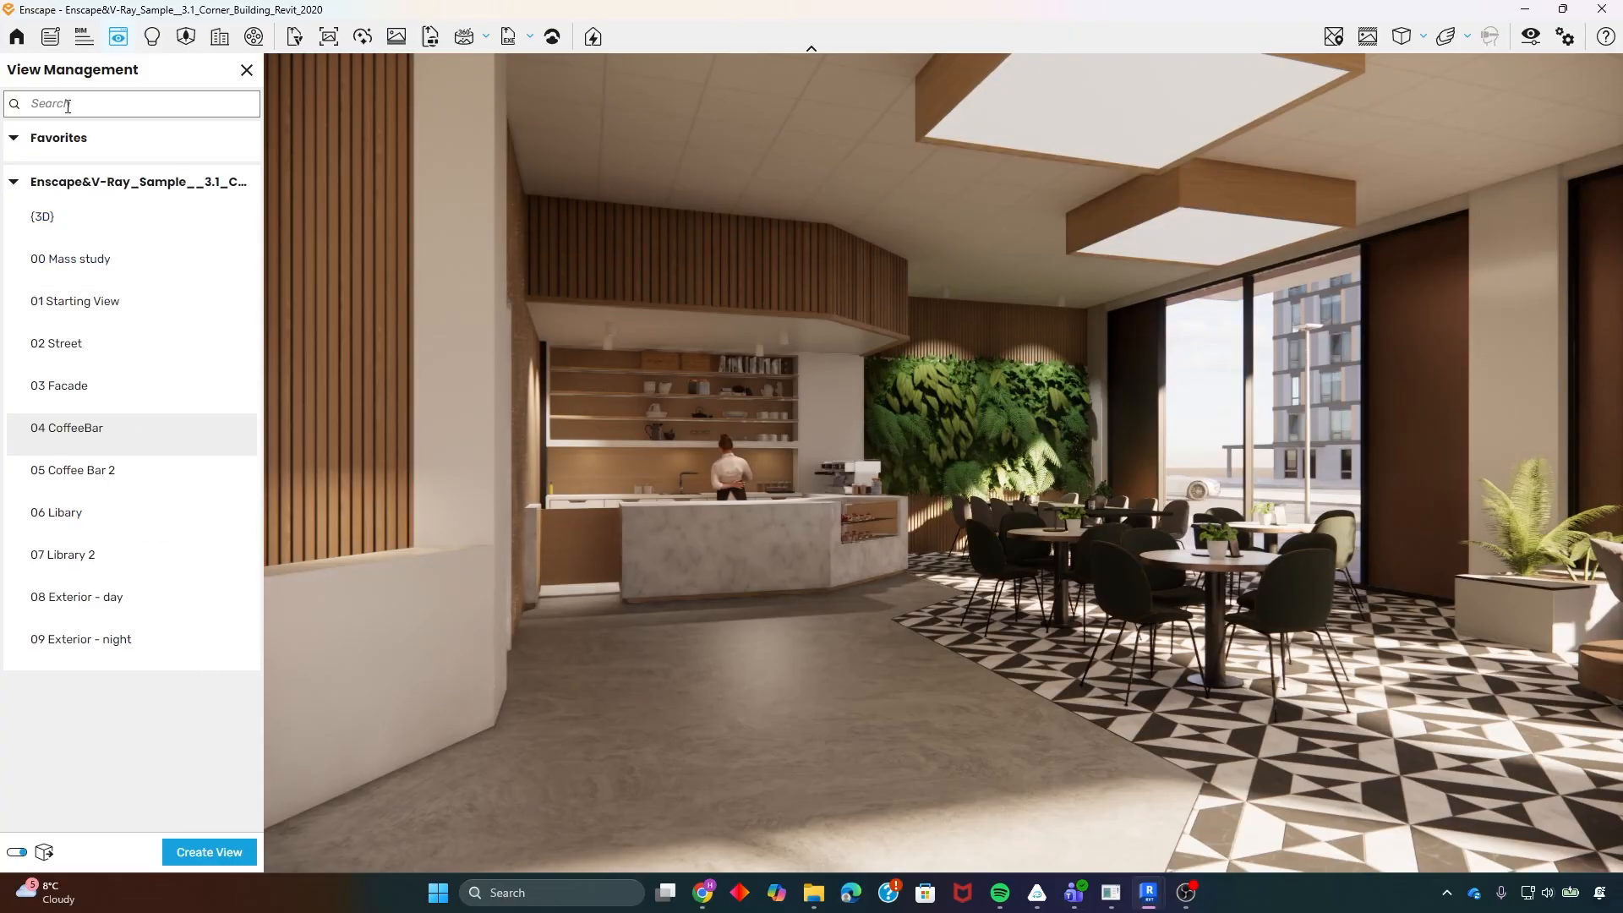
pyautogui.click(152, 38)
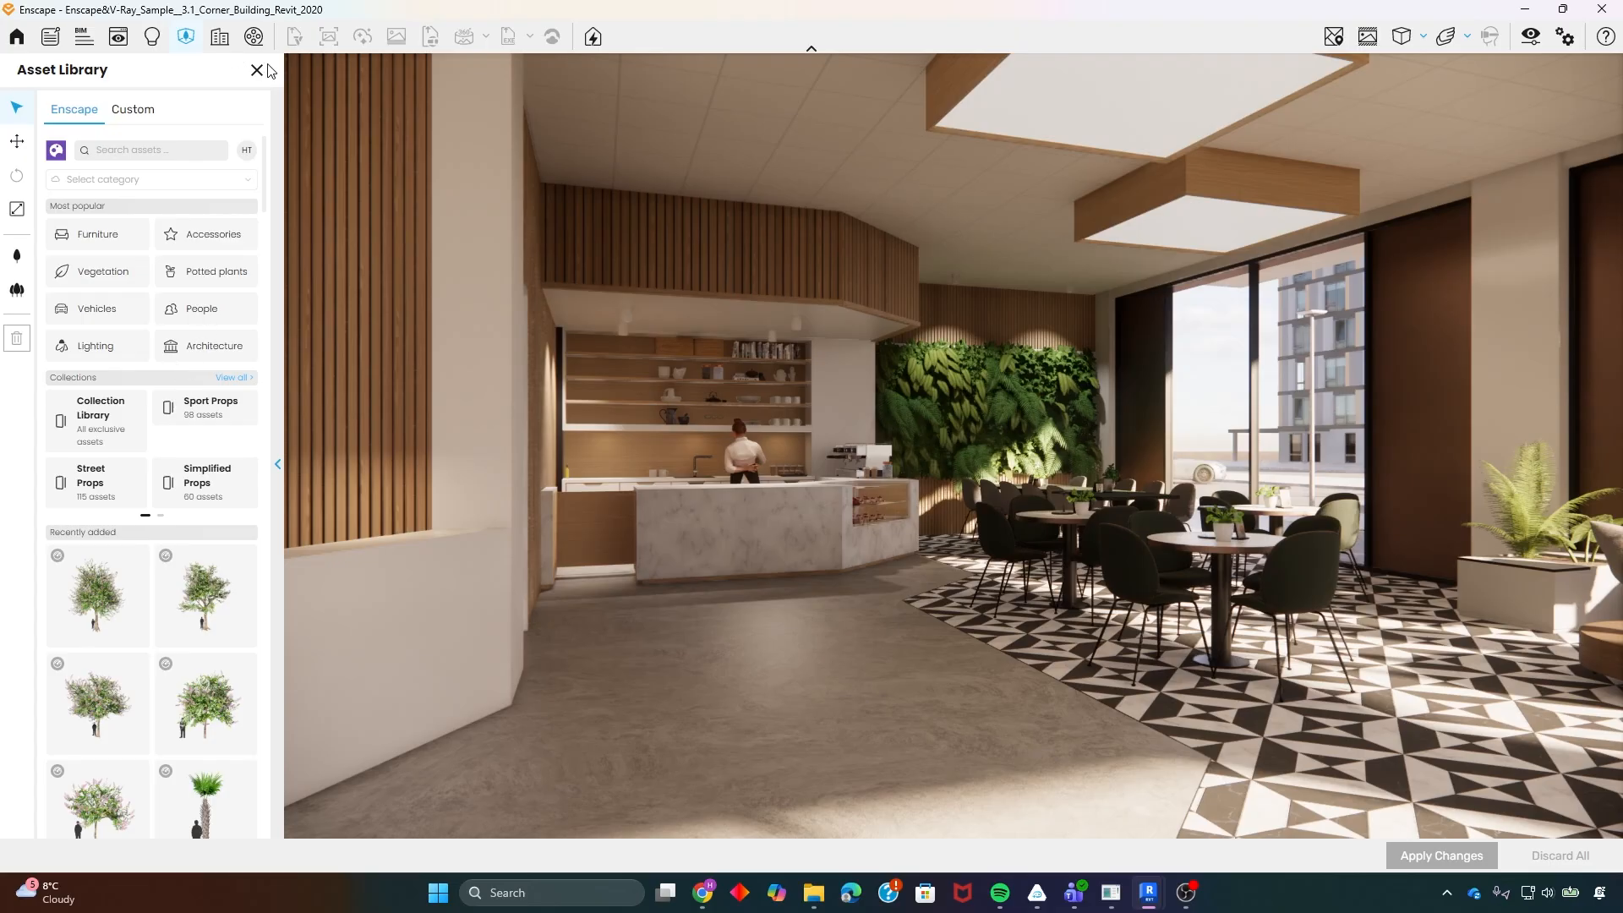
pyautogui.click(254, 36)
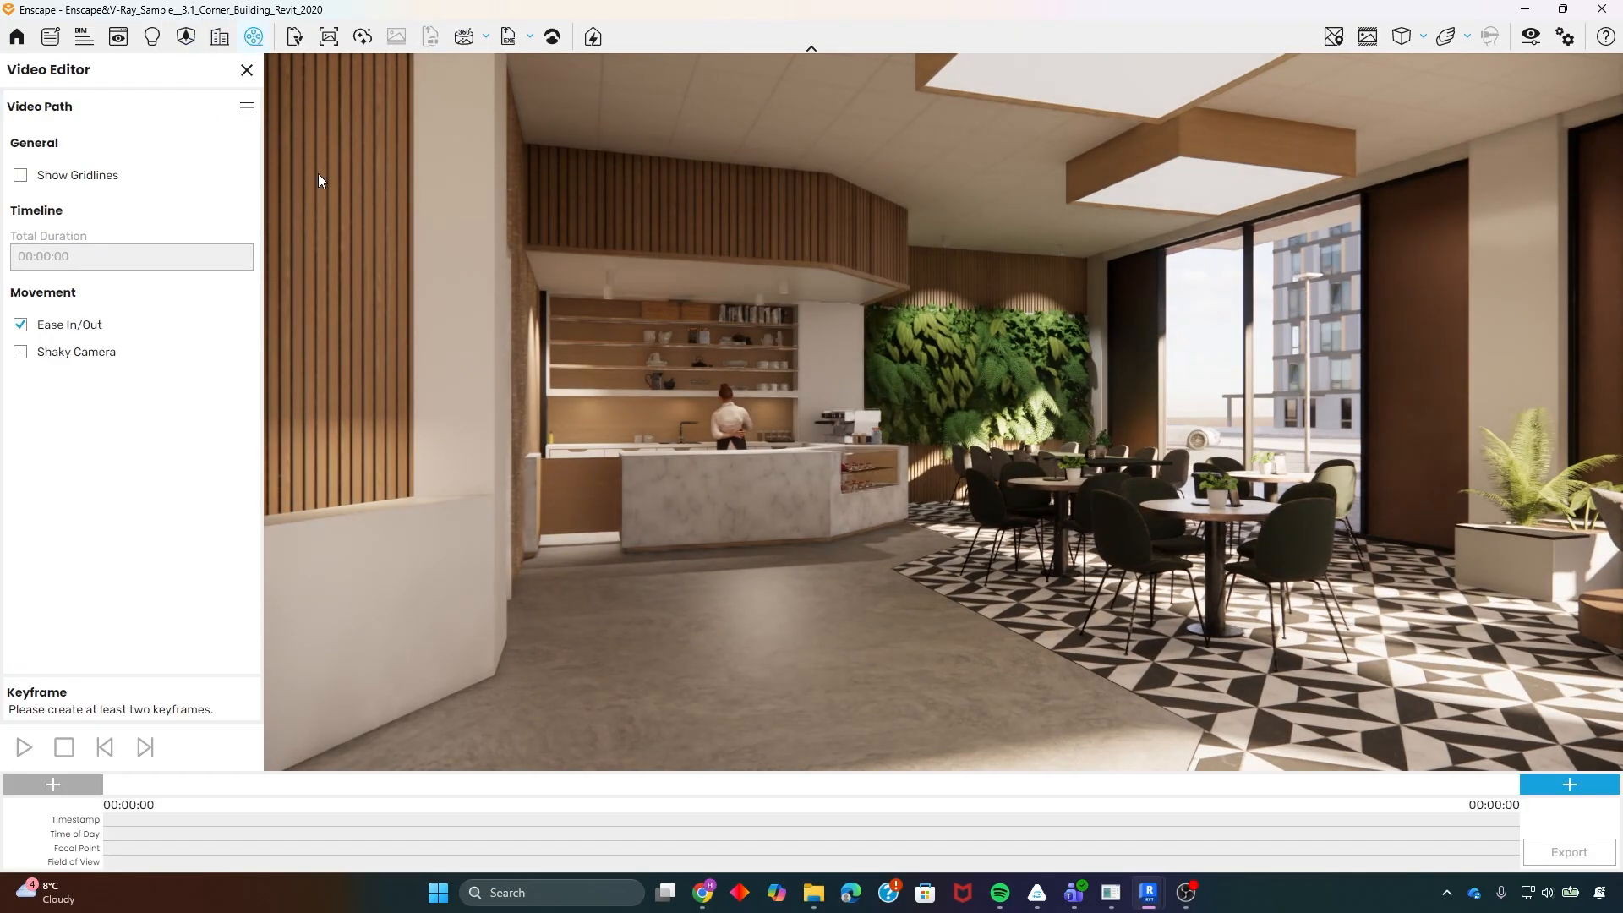
pyautogui.click(254, 36)
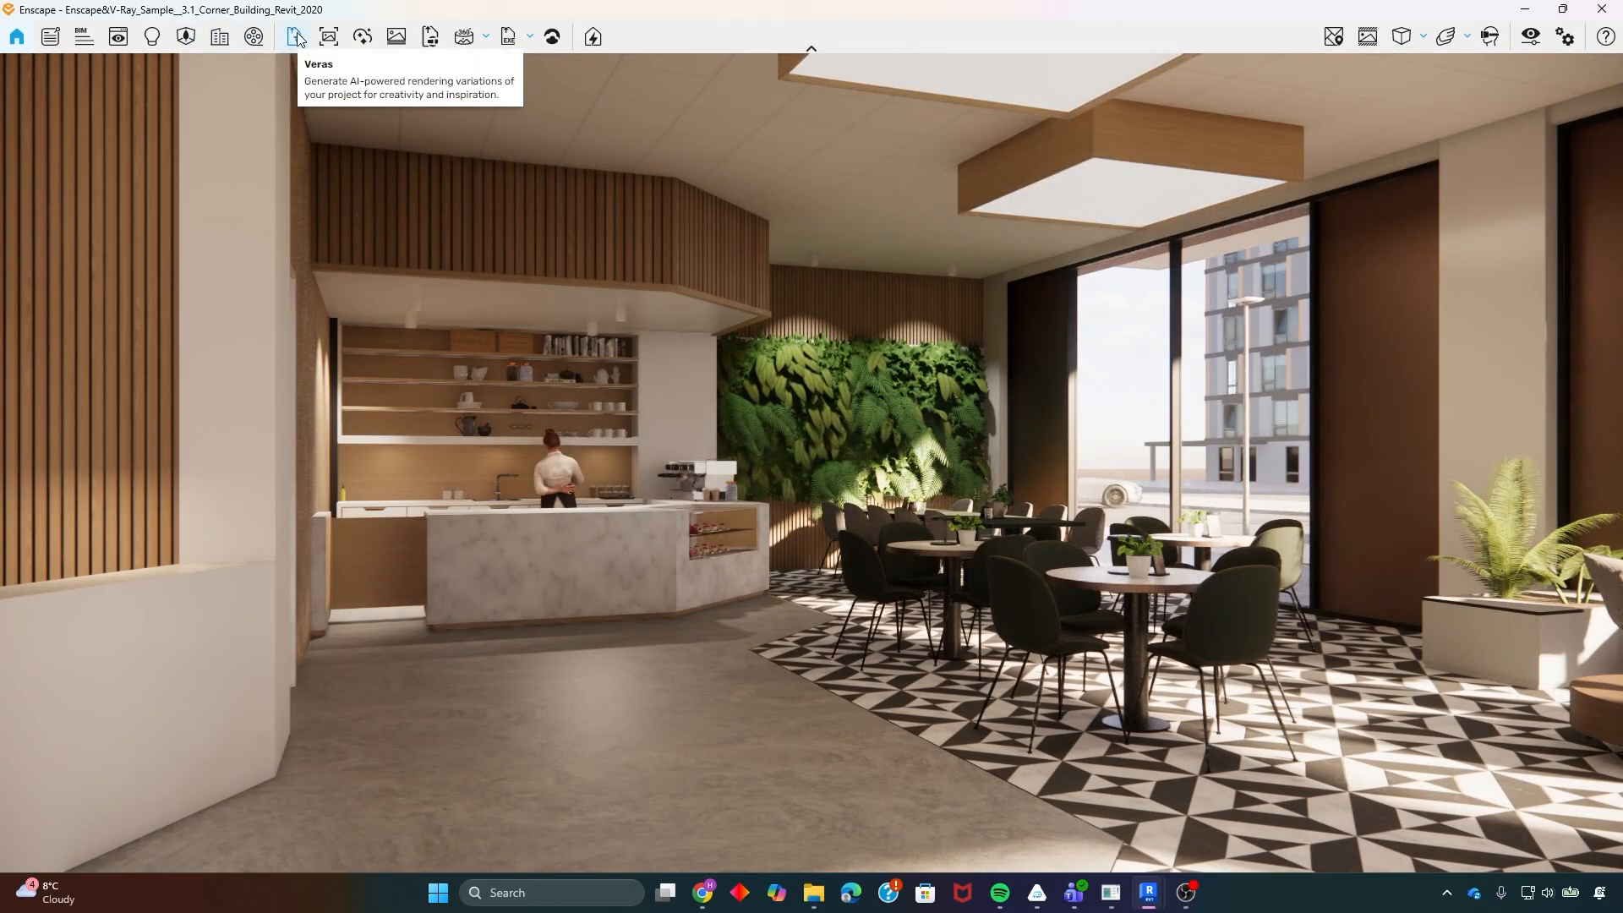
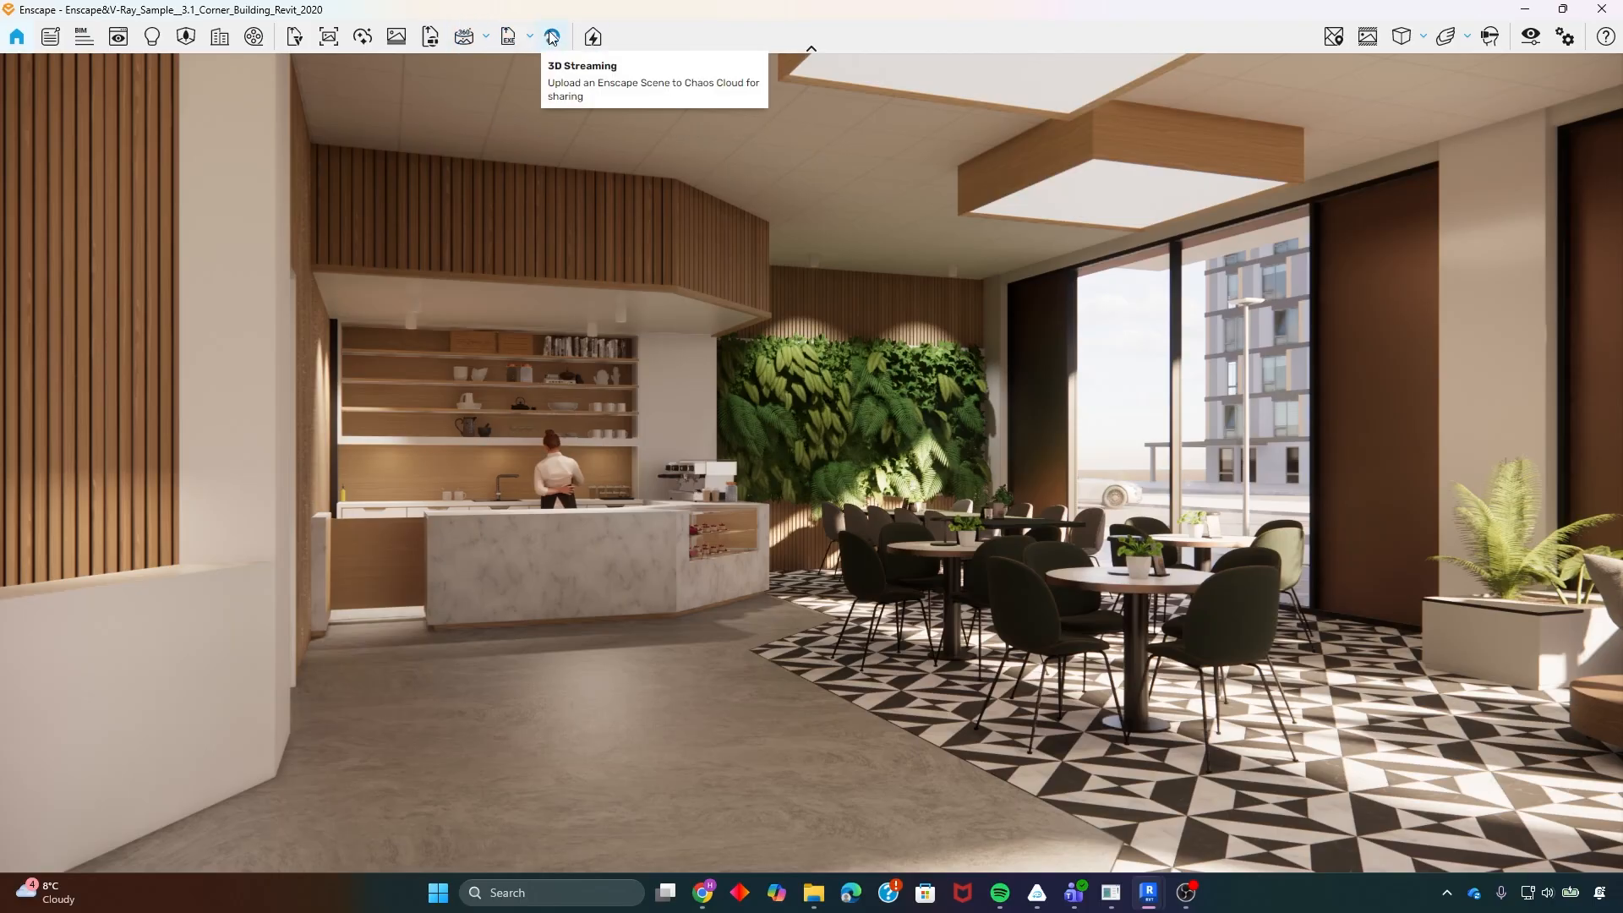
# - Preview the mini map and hide it again, and limit the render view with the Safe Frame
pyautogui.click(1334, 37)
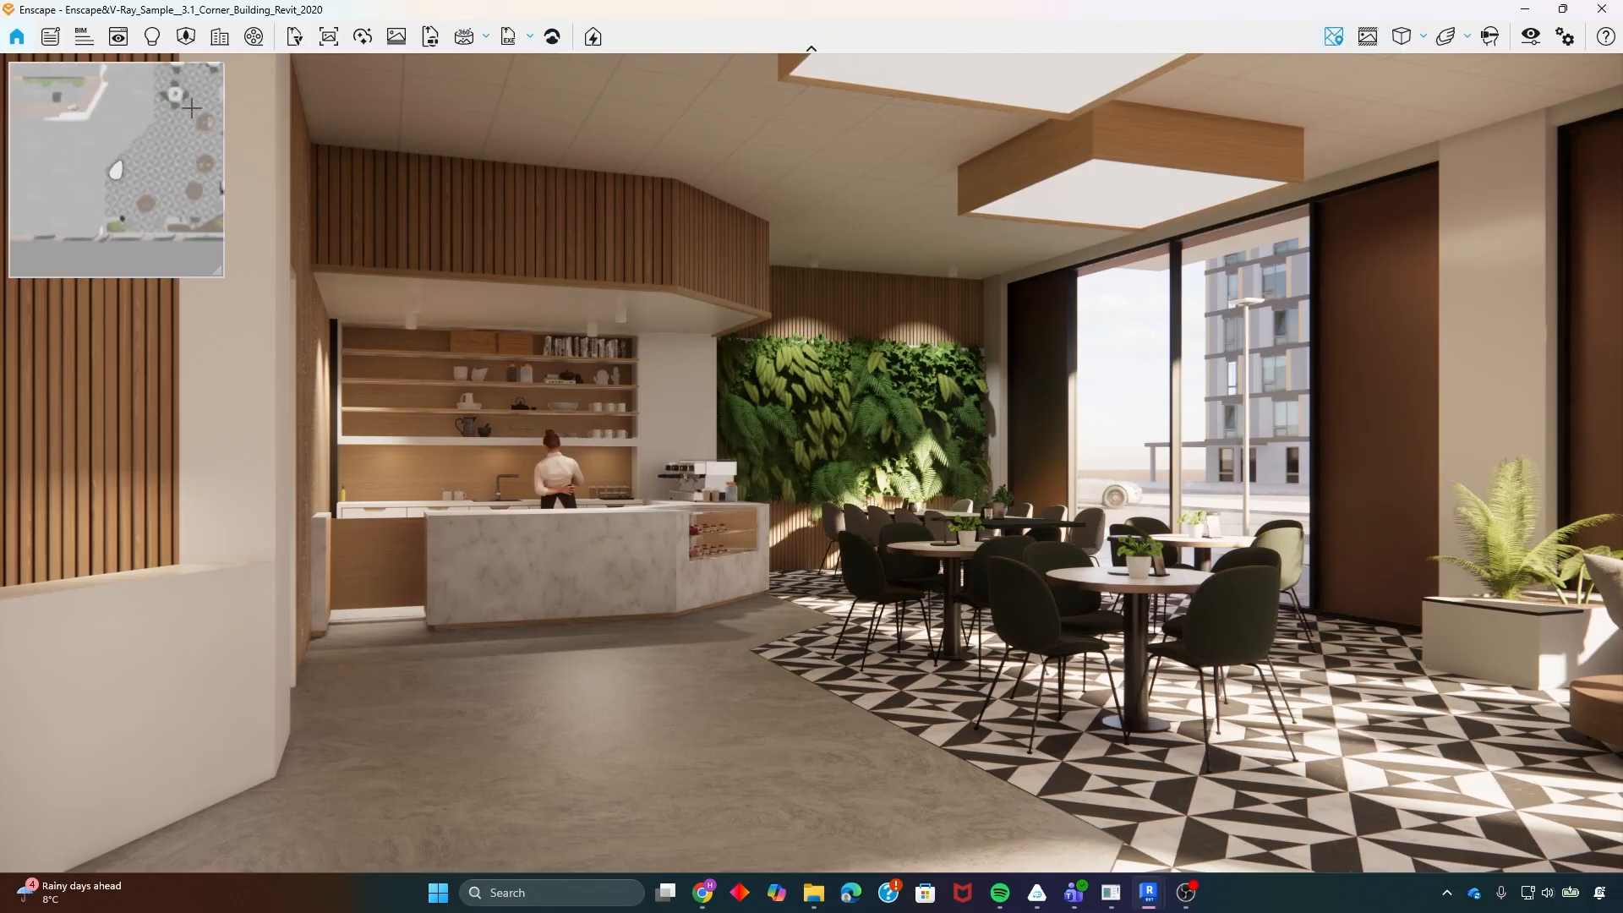
pyautogui.click(1336, 37)
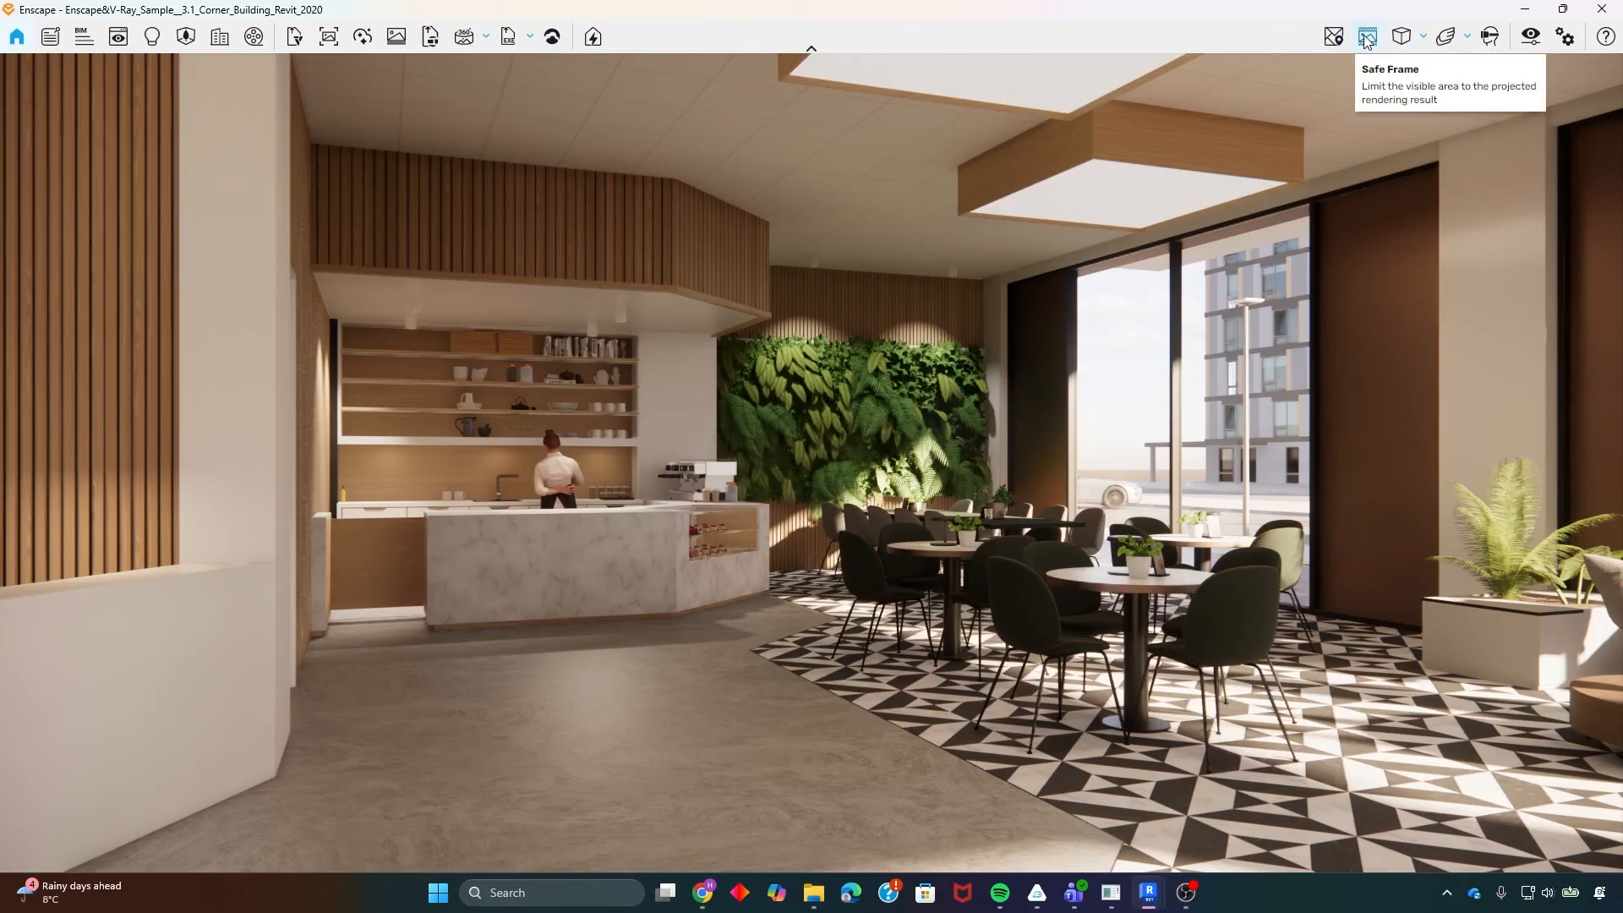
pyautogui.click(1367, 38)
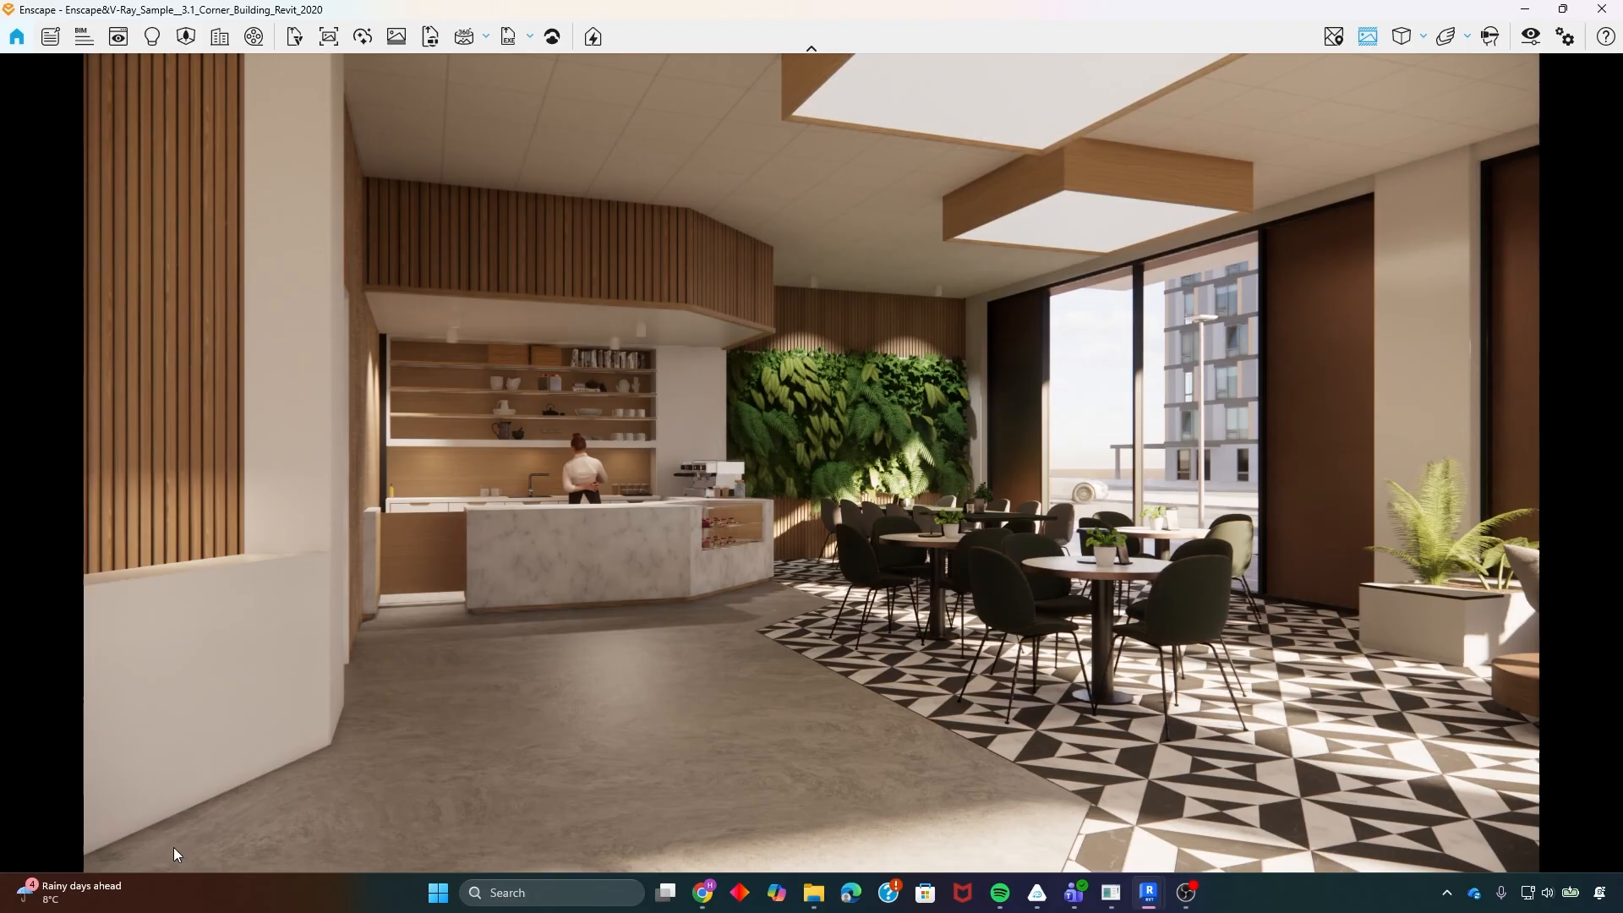
pyautogui.click(1367, 39)
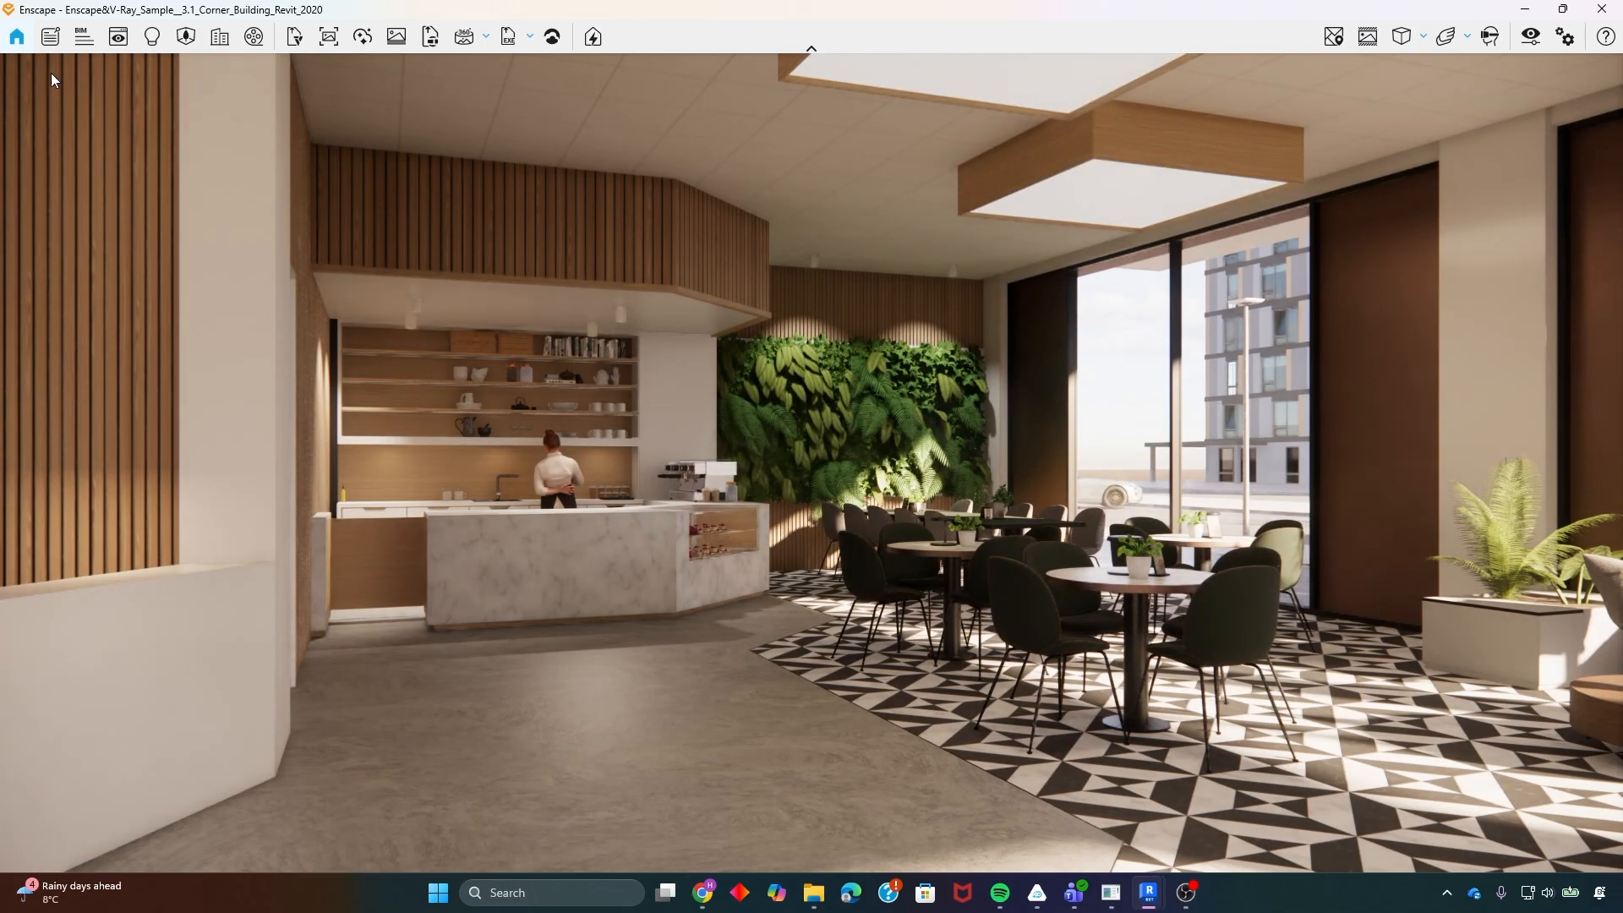
pyautogui.click(1370, 38)
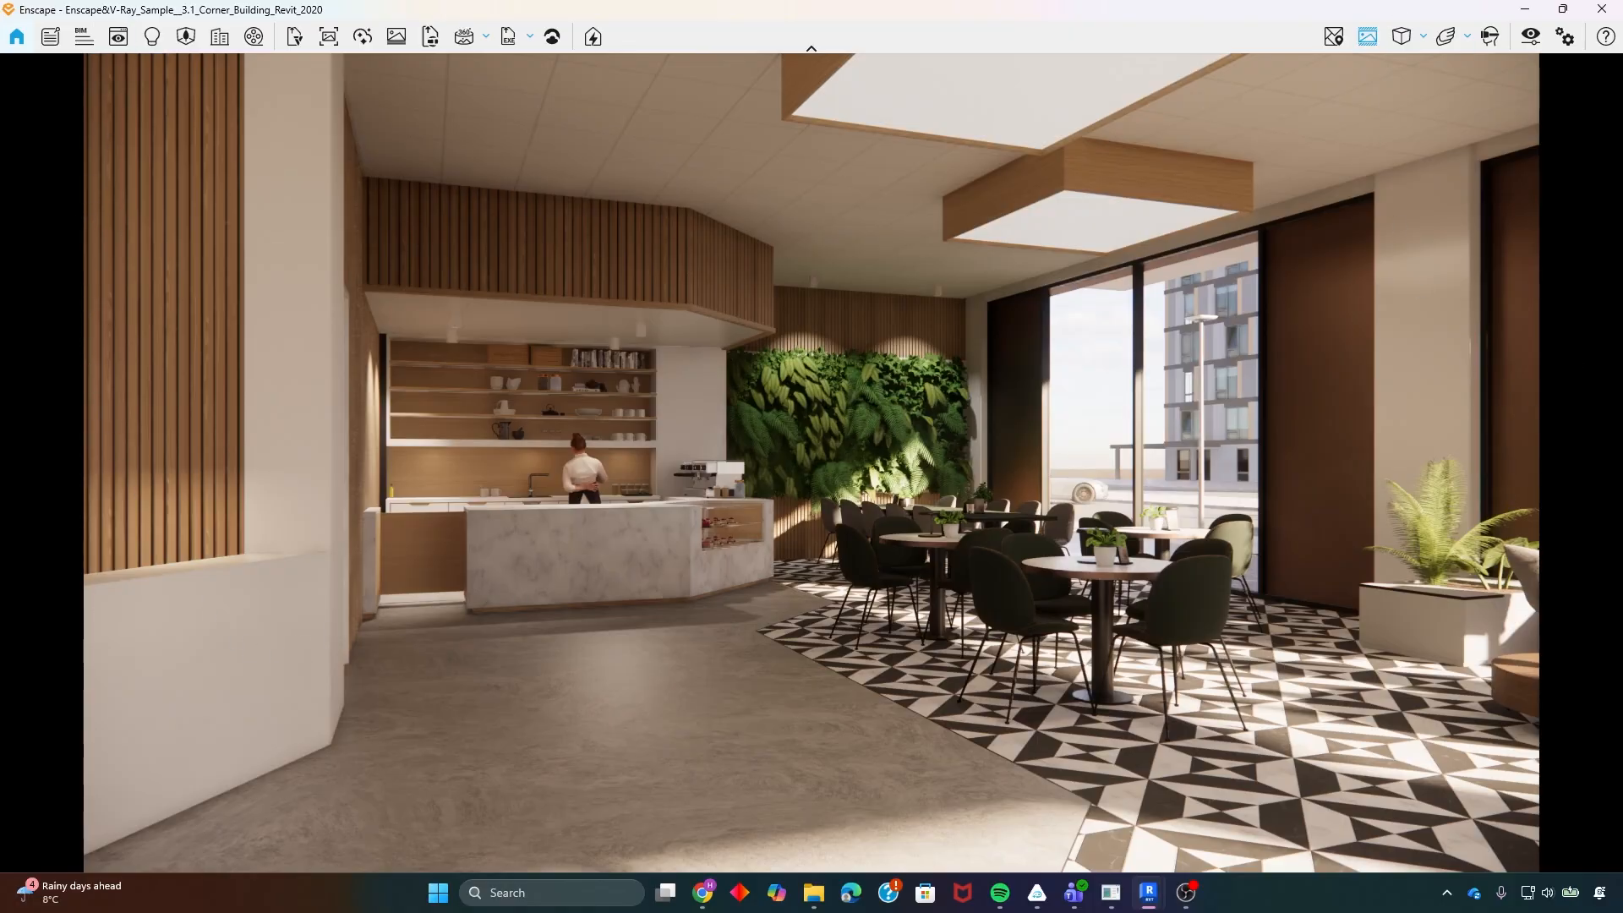
pyautogui.click(1400, 37)
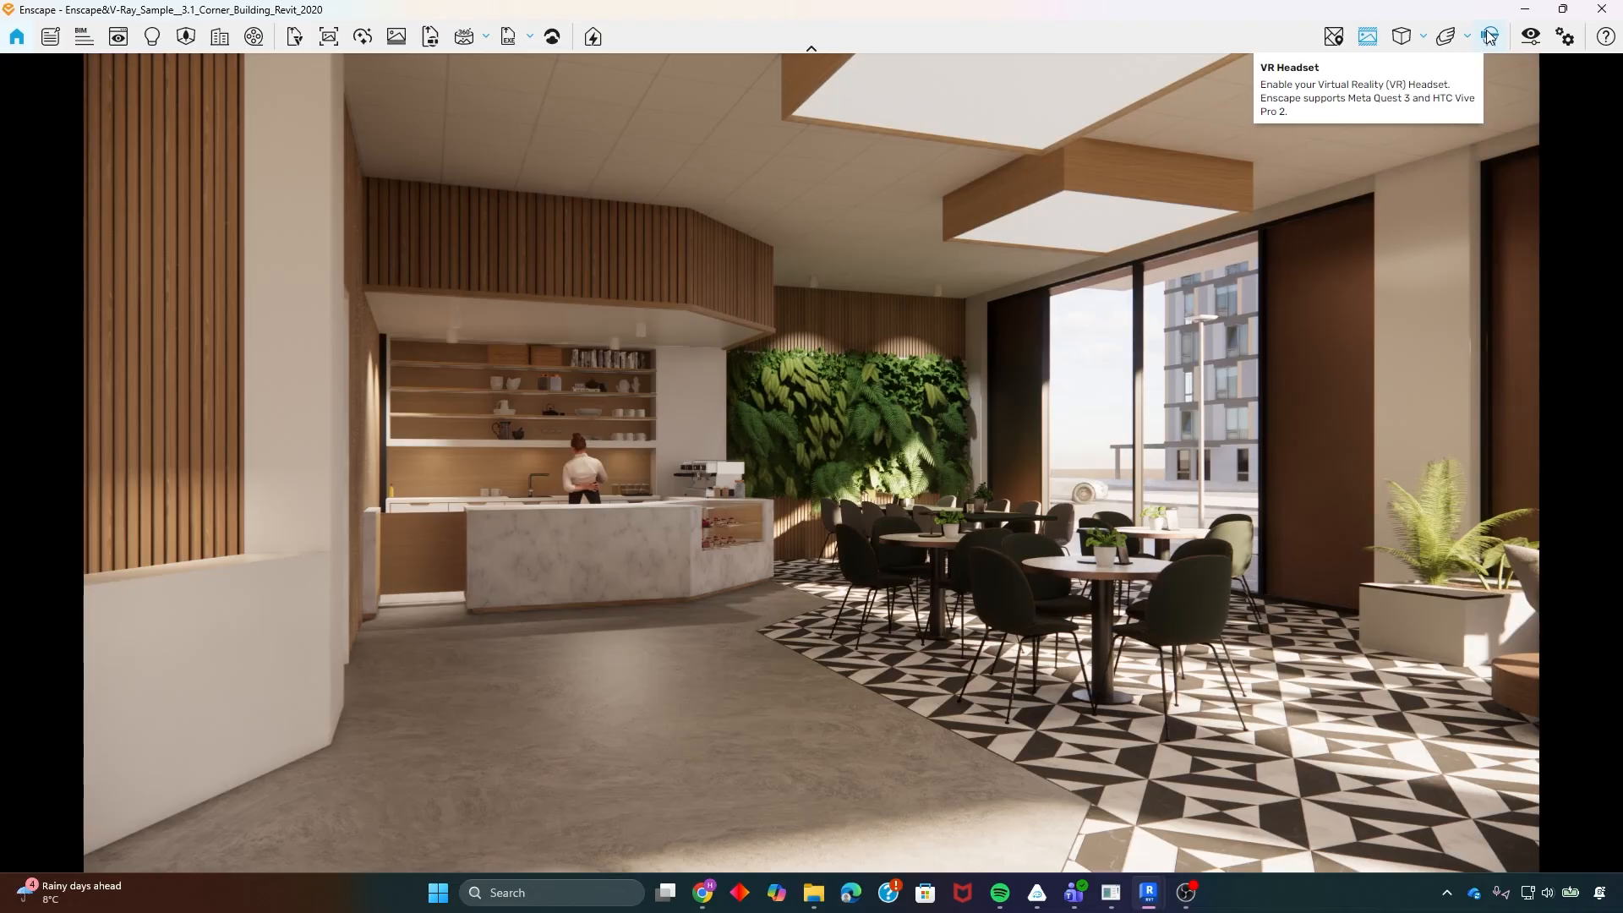
# - Open Enscape's Visual Settings and move the window aside to reveal the dining area
pyautogui.click(1532, 35)
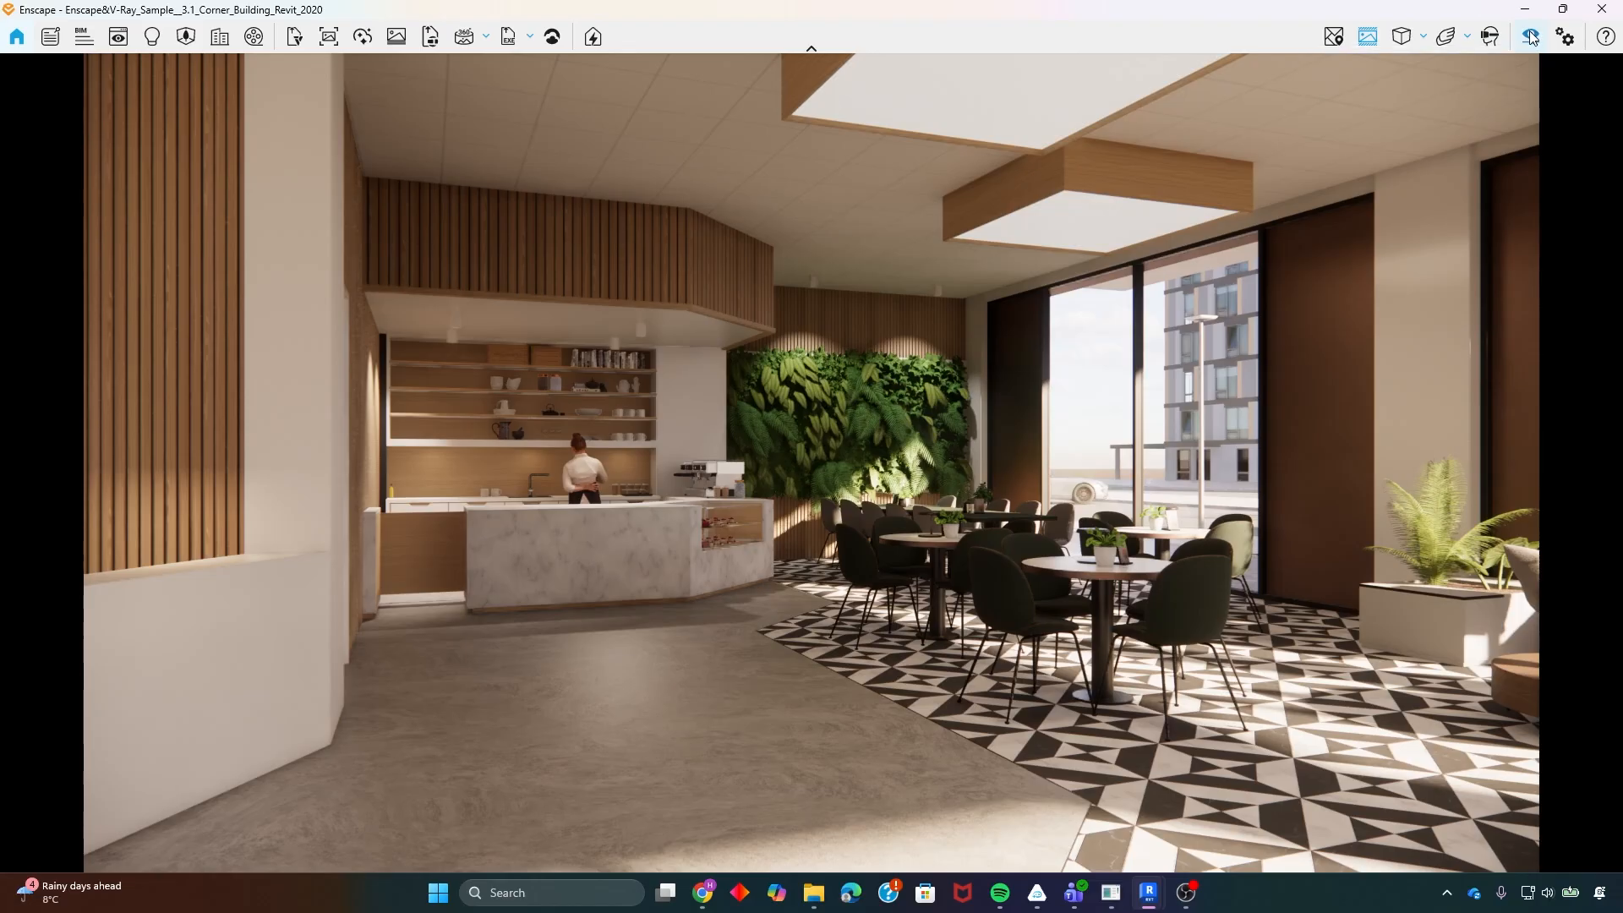
pyautogui.moveTo(715, 123); pyautogui.dragTo(629, 166)
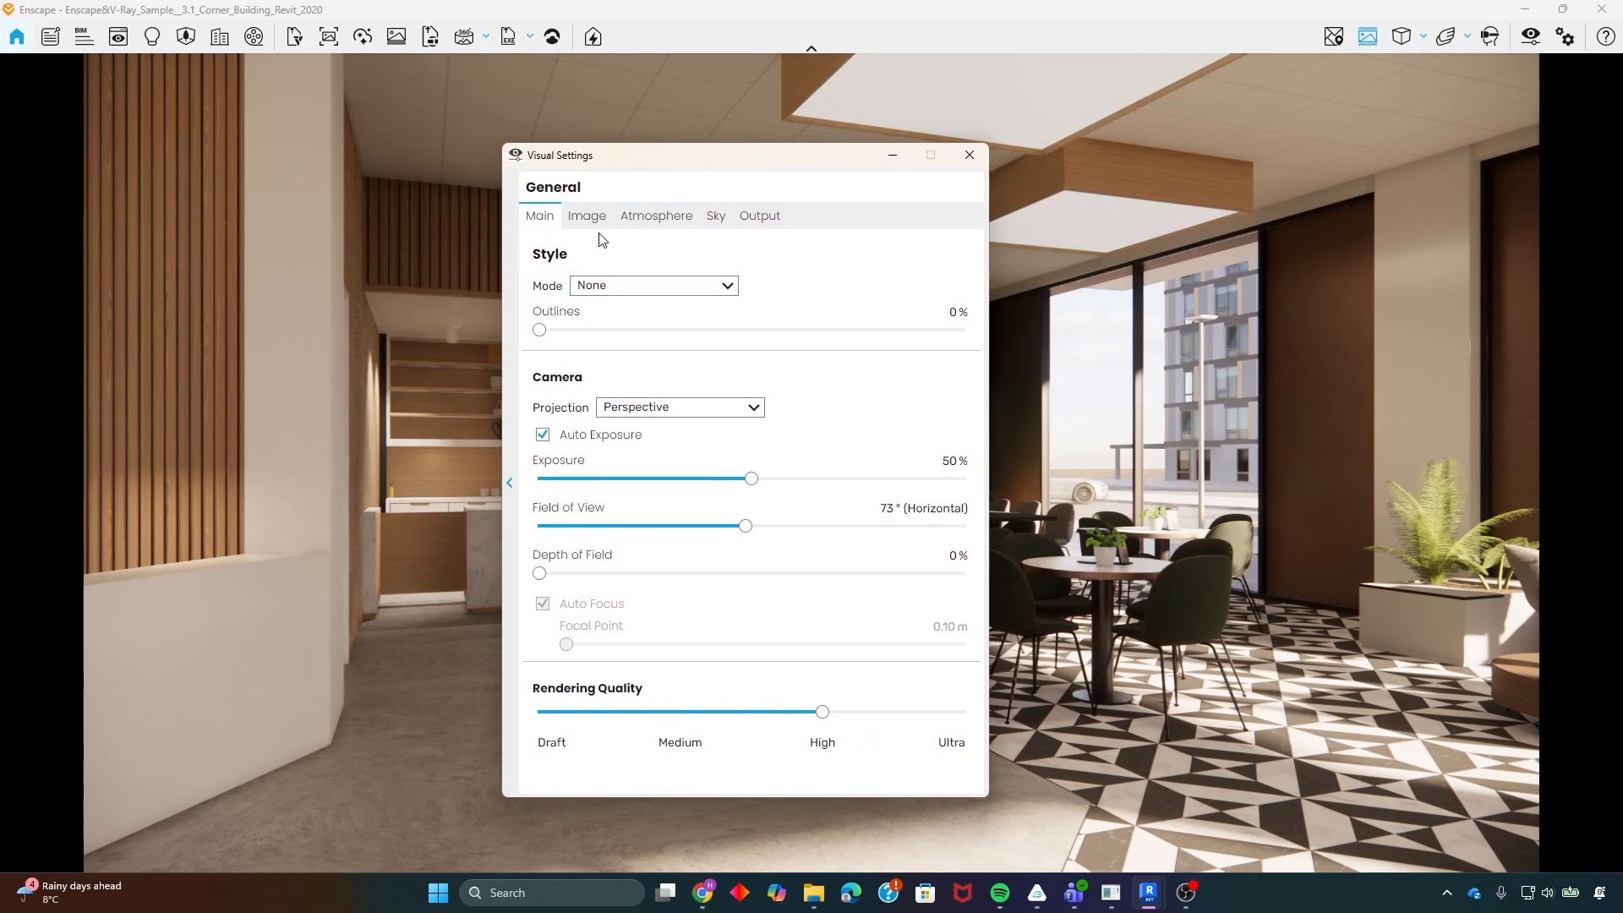
pyautogui.moveTo(655, 158); pyautogui.dragTo(262, 191)
# - Preview the Watercolor and Sketch style modes on the coffee bar and restore the style mode to None
pyautogui.click(252, 318)
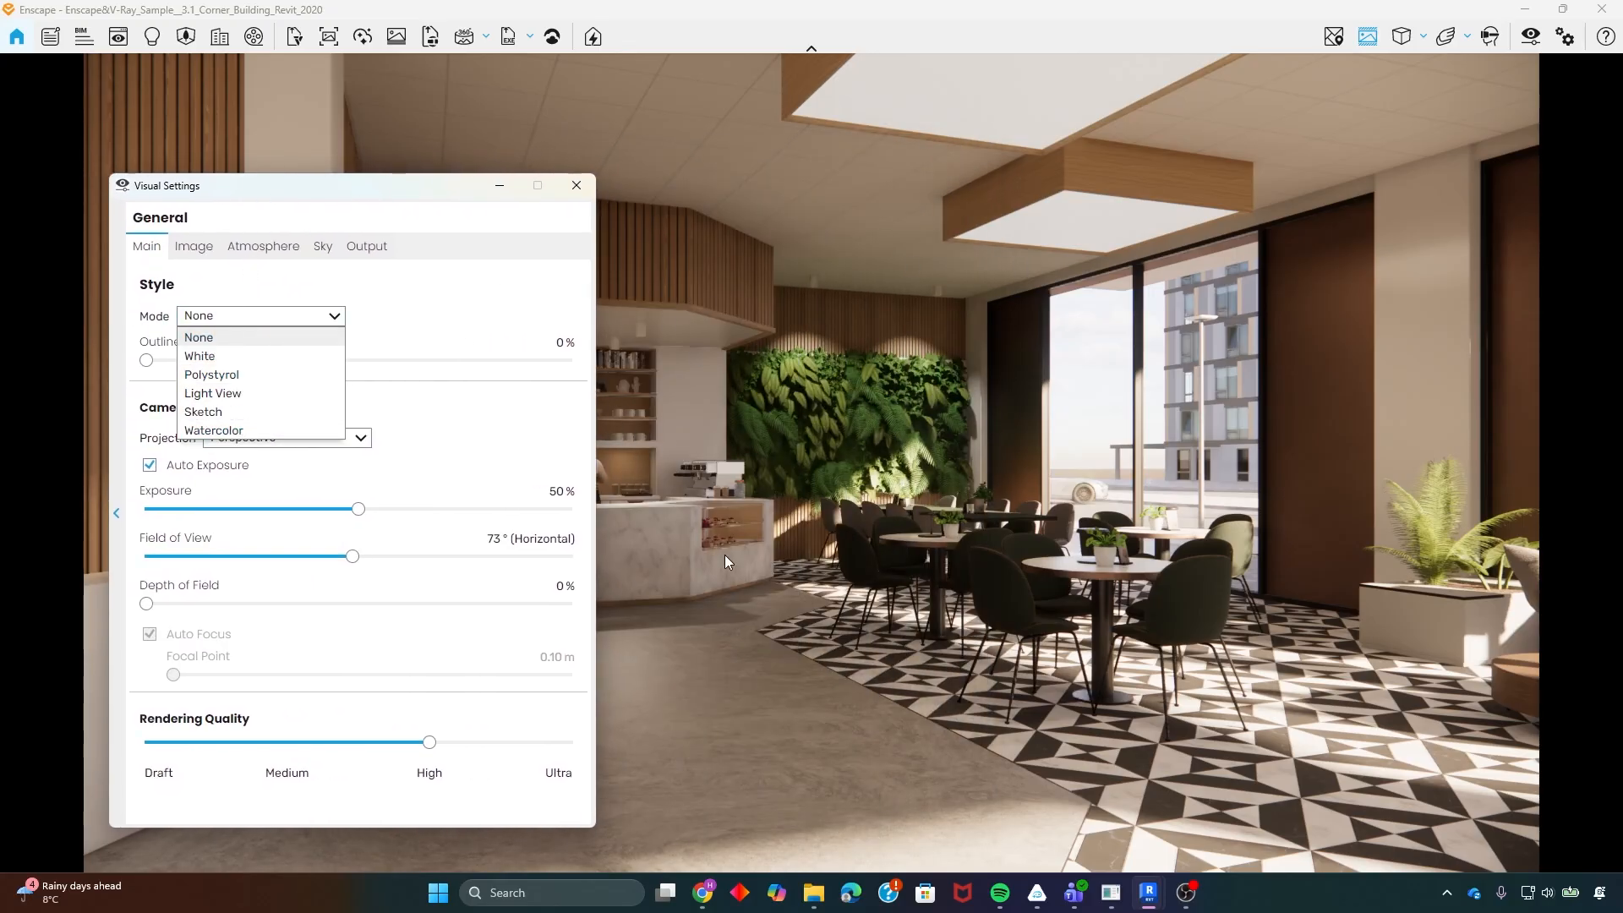
pyautogui.click(229, 430)
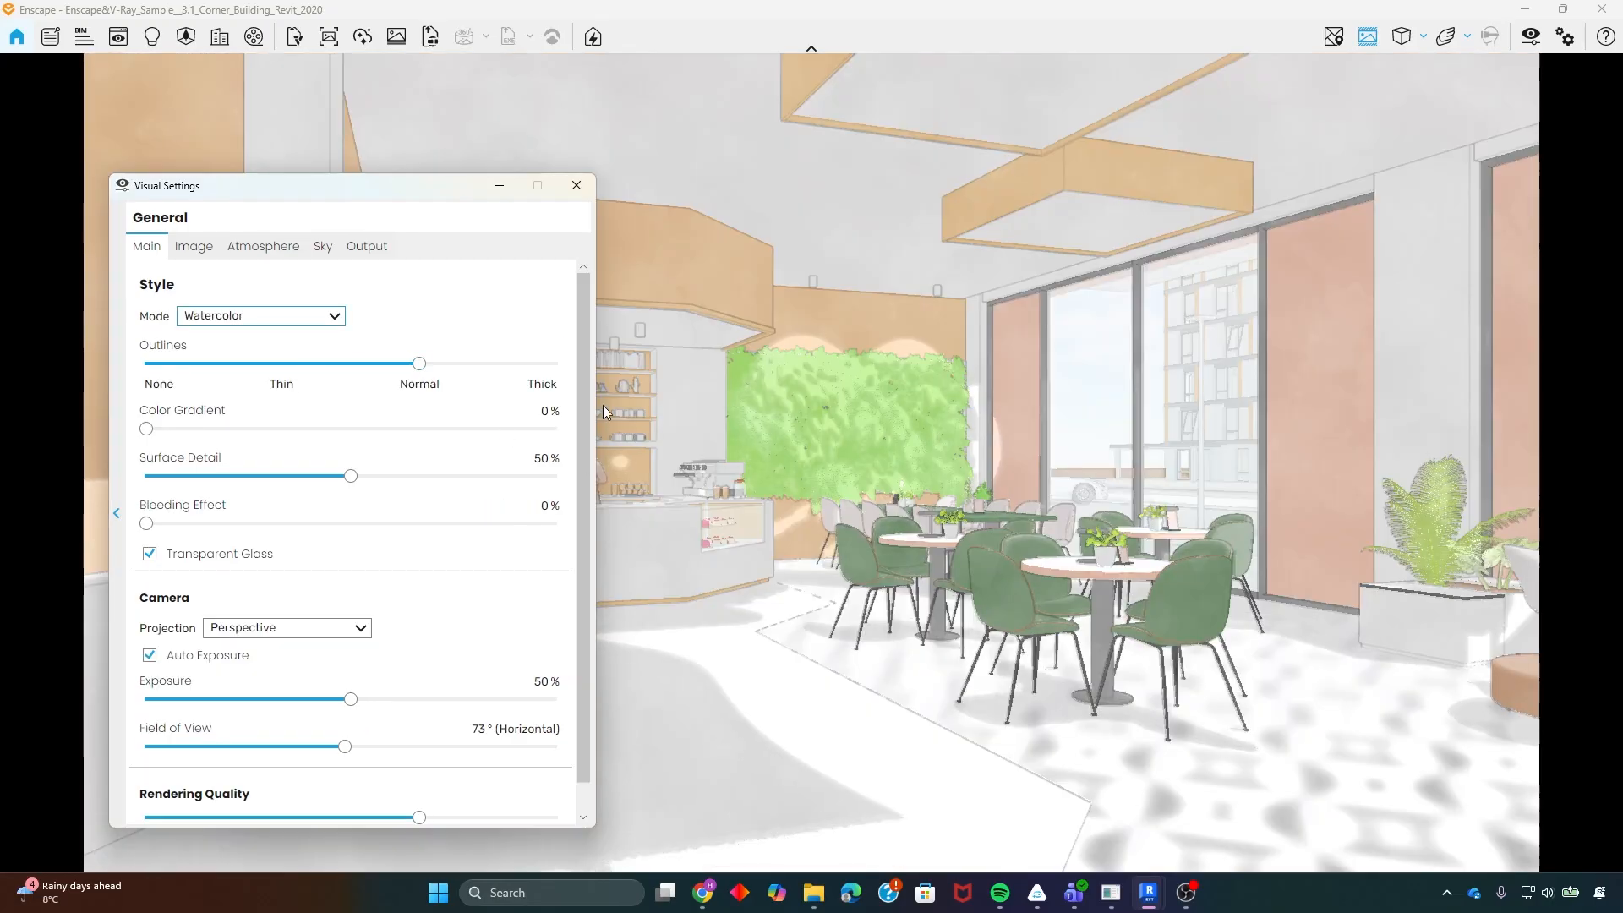
pyautogui.click(261, 317)
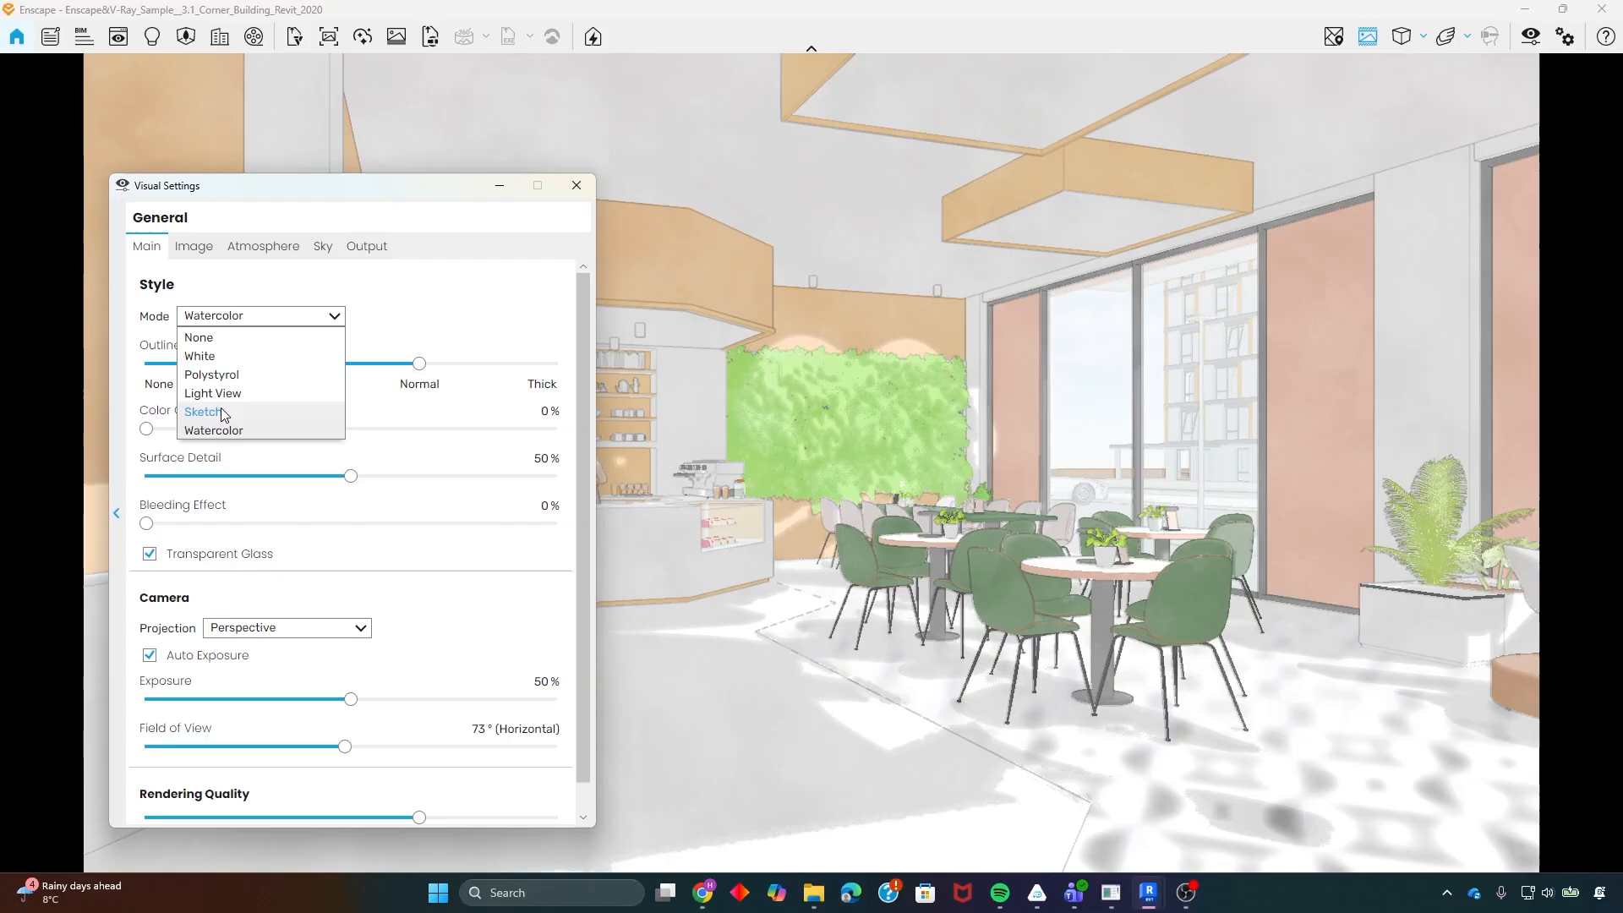
pyautogui.click(220, 412)
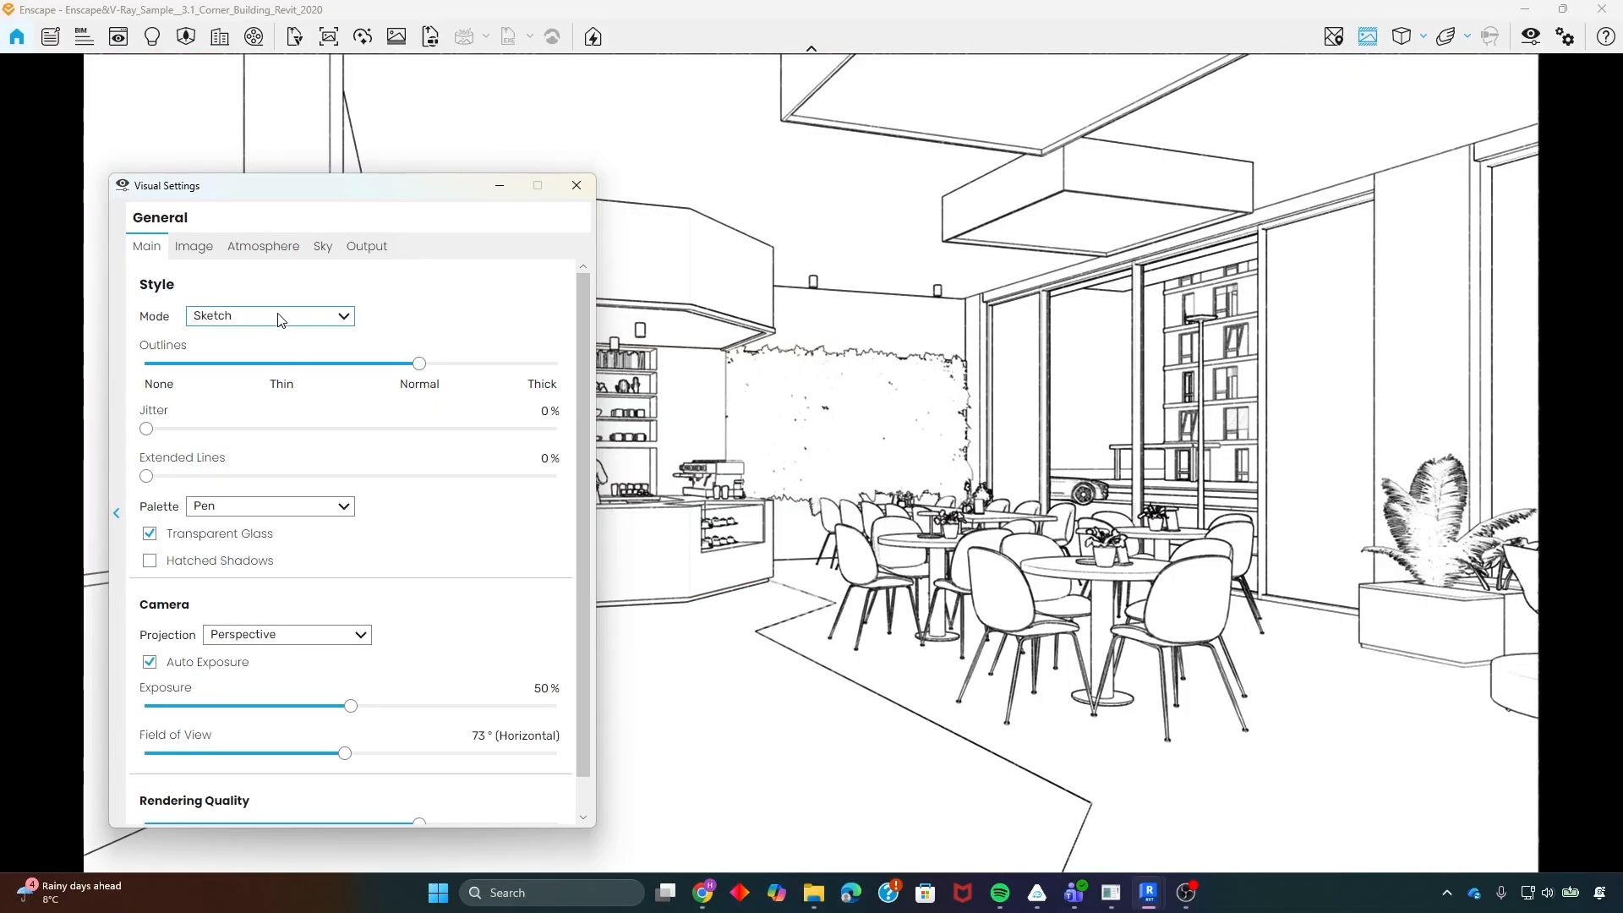
pyautogui.click(281, 319)
pyautogui.click(252, 337)
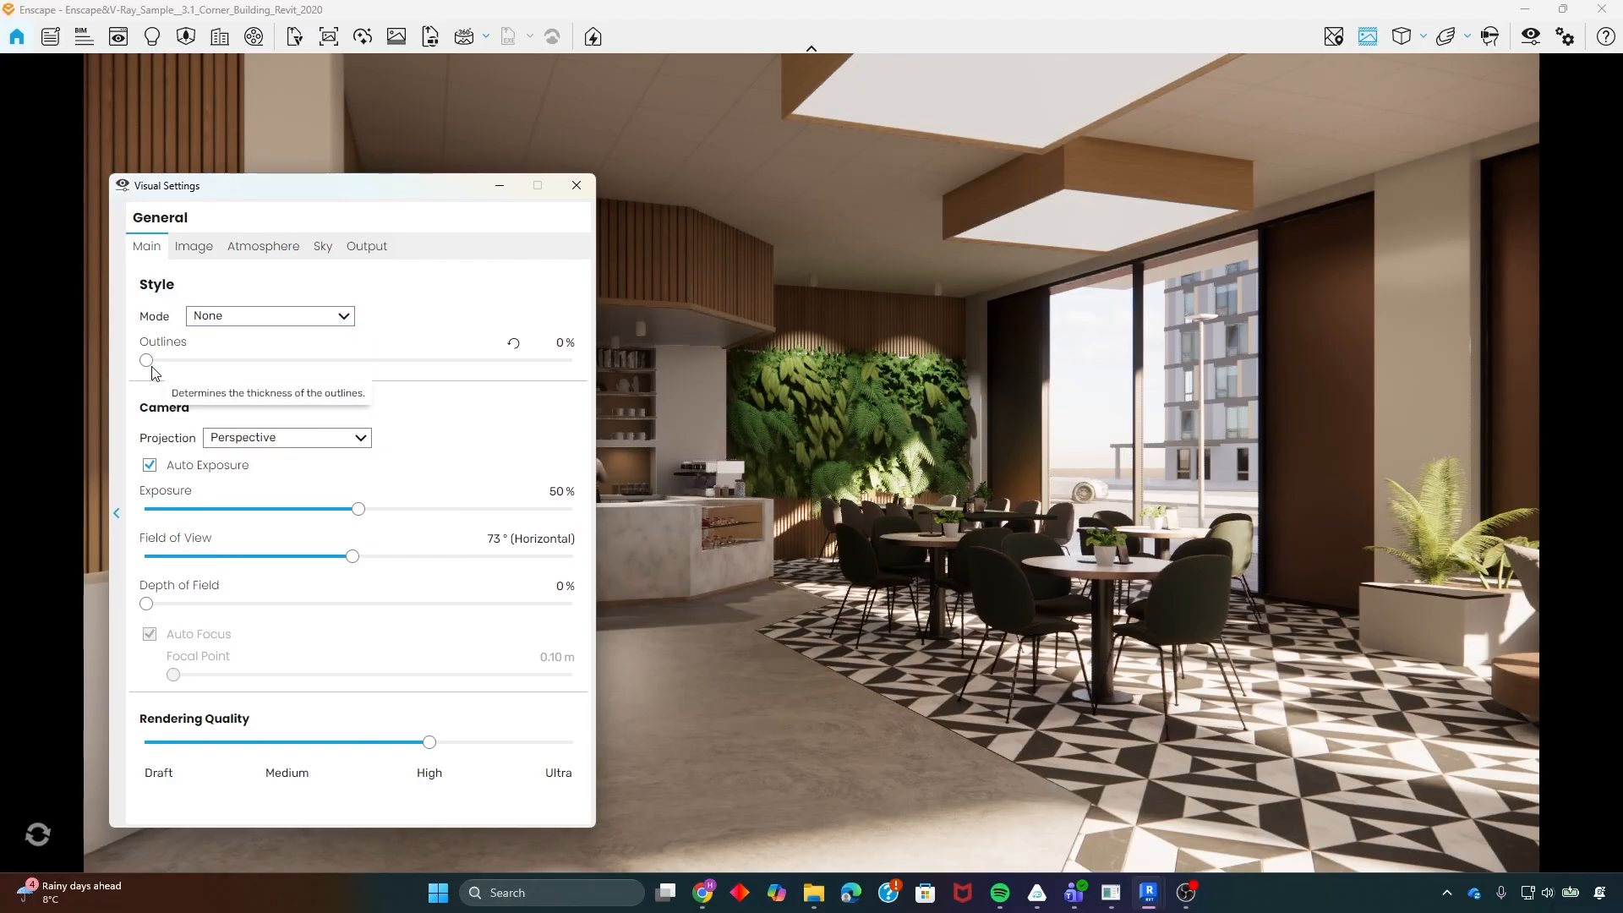
# - Keep Outlines at 0 %, inspect the camera projection options, and toggle Auto Exposure off and back on
pyautogui.moveTo(152, 365); pyautogui.dragTo(117, 363)
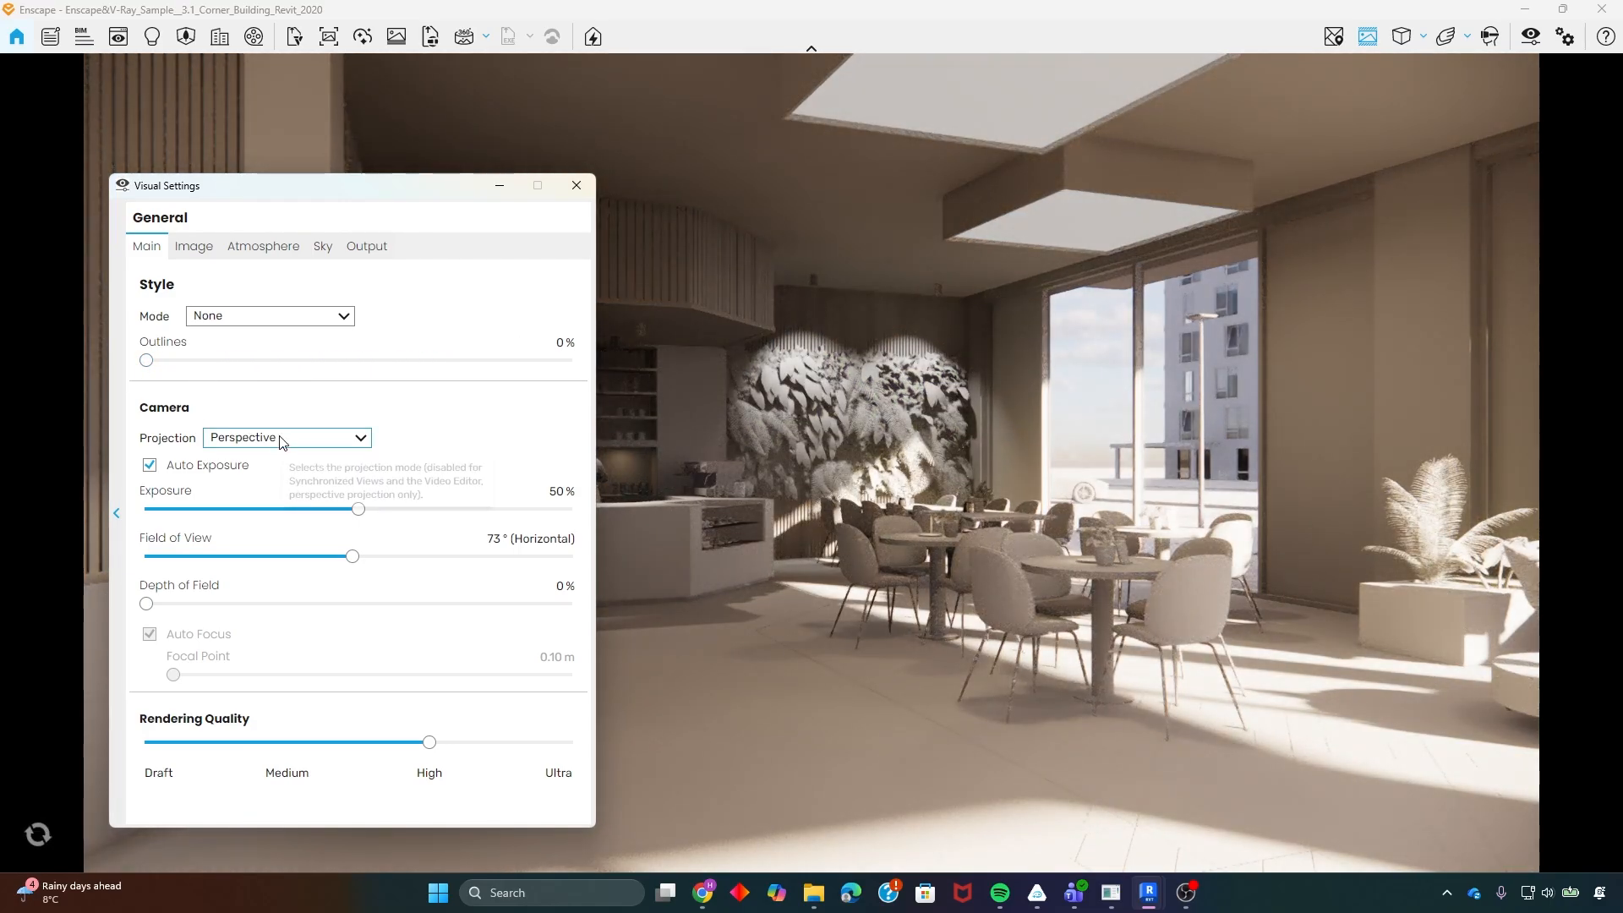
pyautogui.click(282, 440)
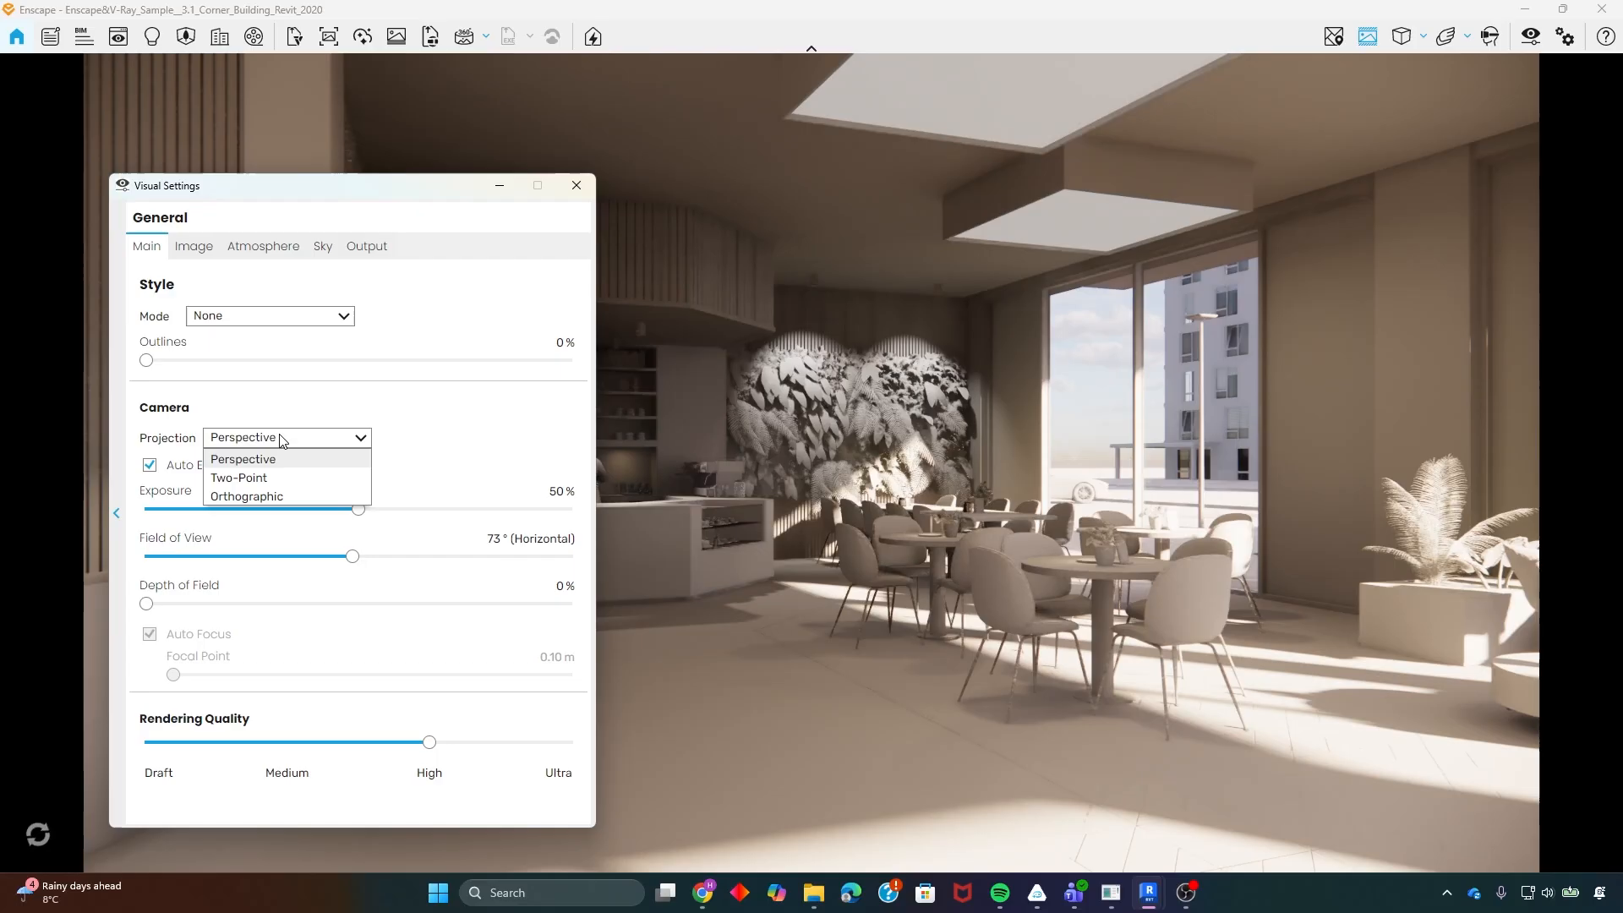
pyautogui.click(282, 440)
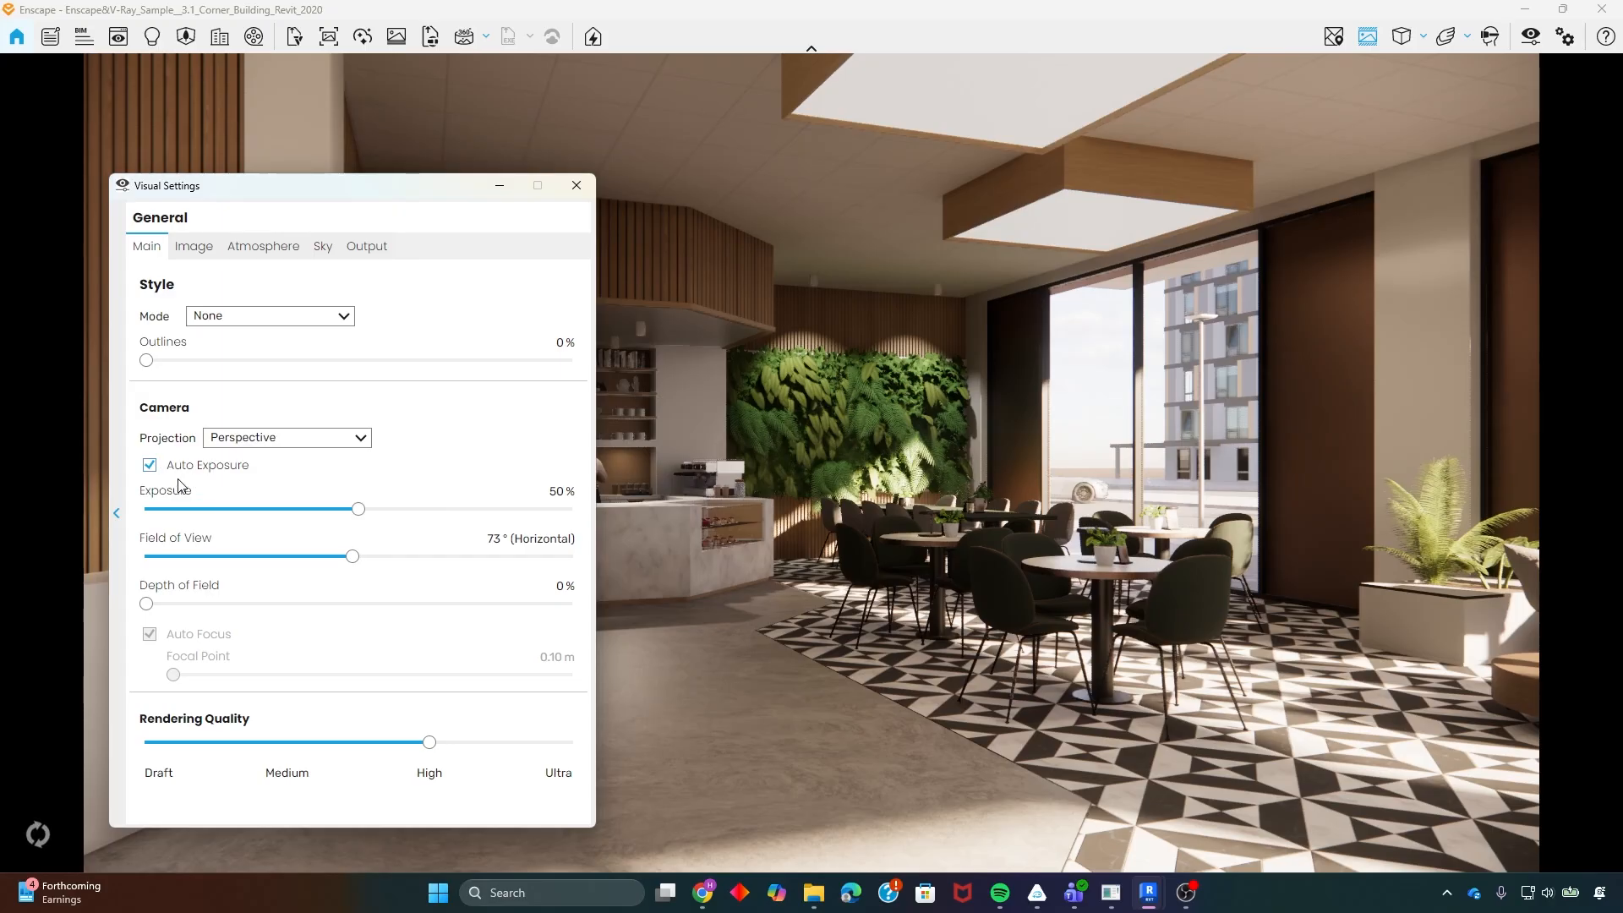
pyautogui.click(150, 465)
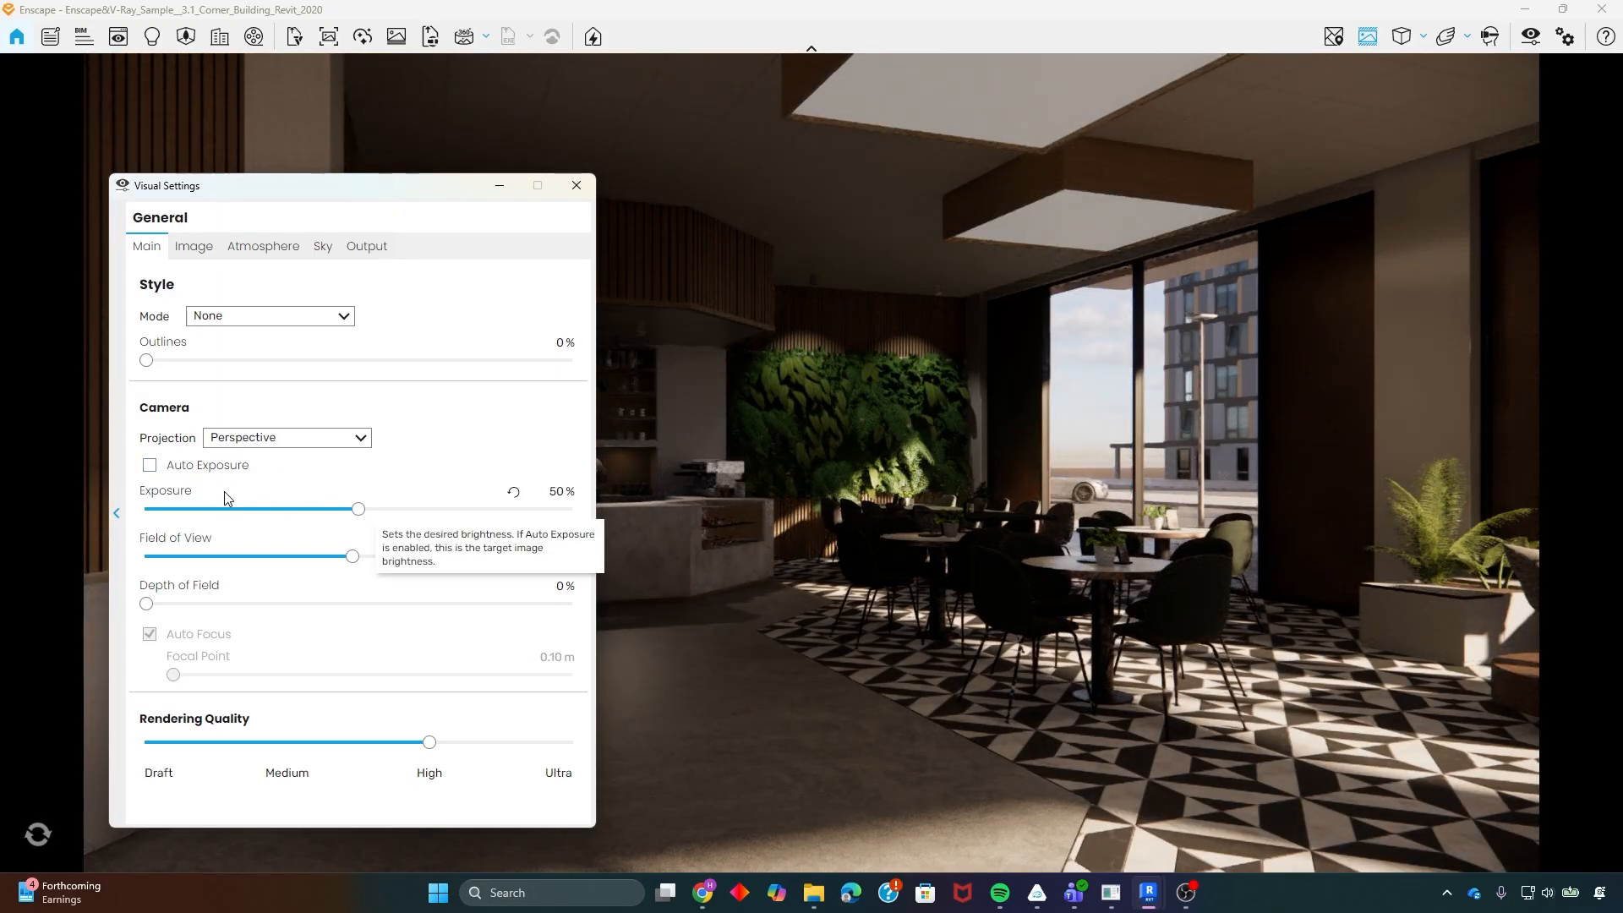
pyautogui.click(149, 465)
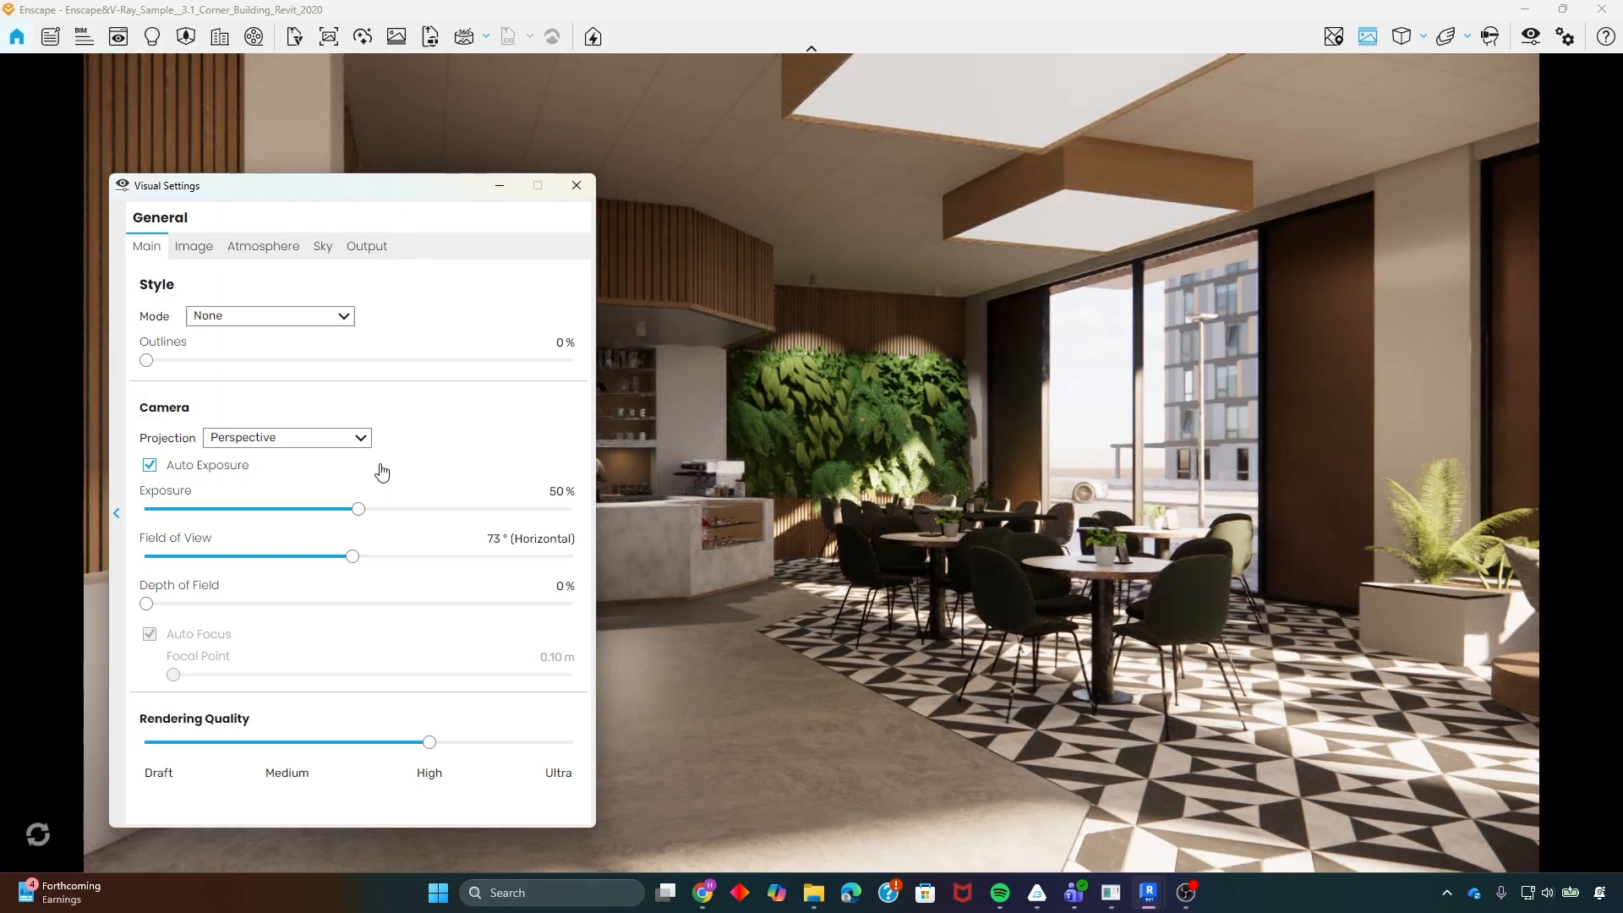
# - Set the camera's horizontal Field of View to 75°
pyautogui.moveTo(354, 561)
pyautogui.mouseDown()
pyautogui.moveTo(281, 560)
pyautogui.moveTo(404, 556)
pyautogui.moveTo(361, 560)
pyautogui.mouseUp()
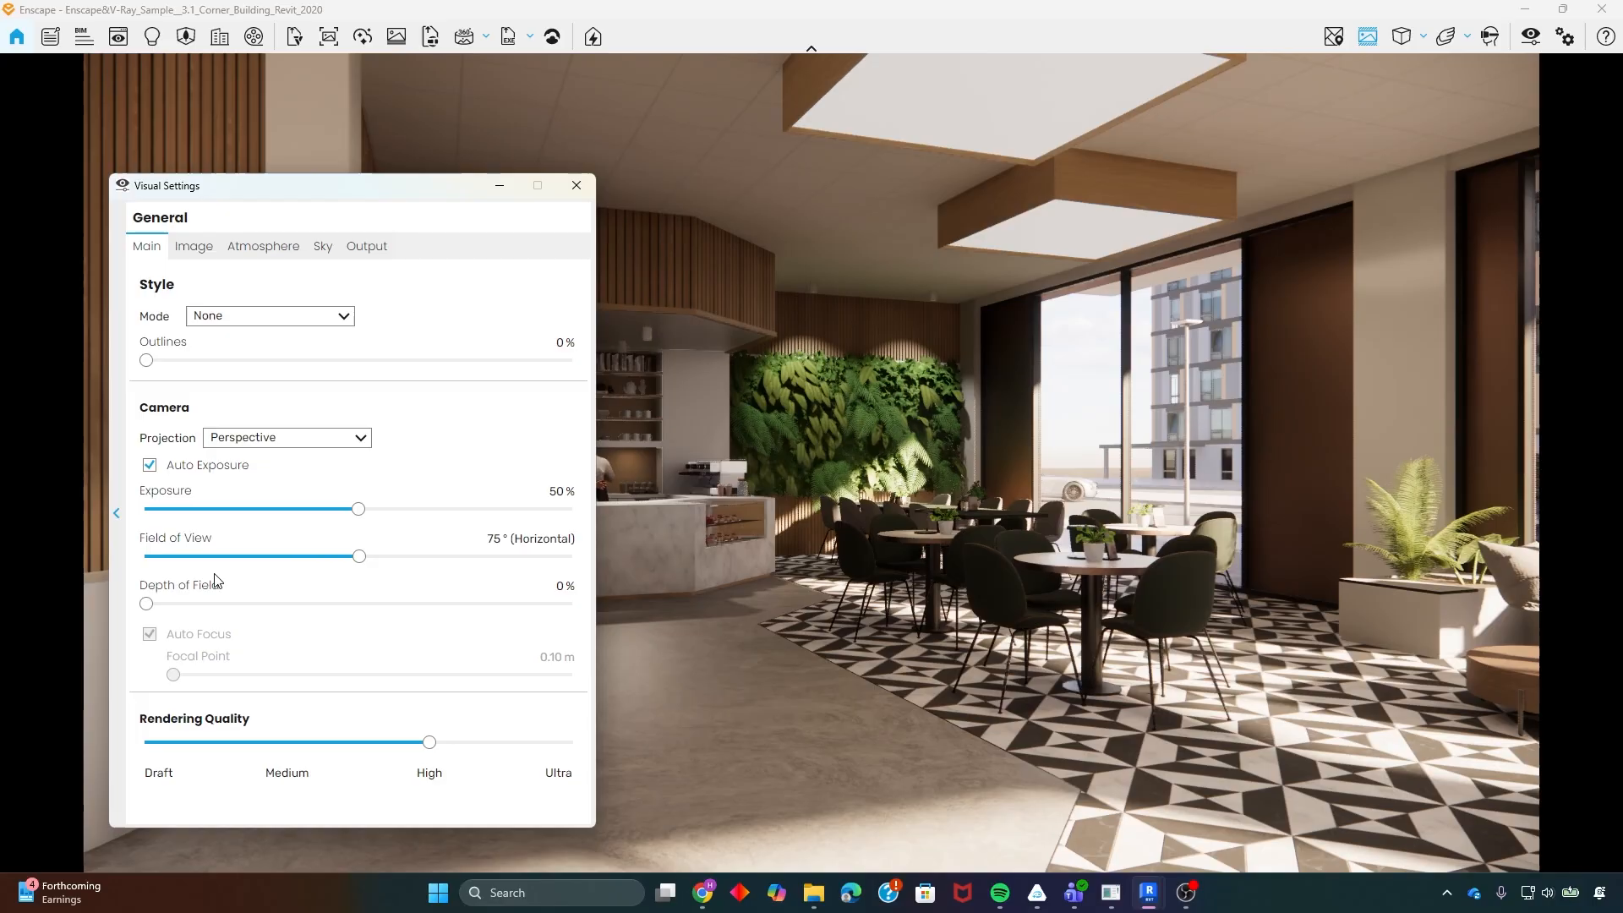
pyautogui.moveTo(235, 538)
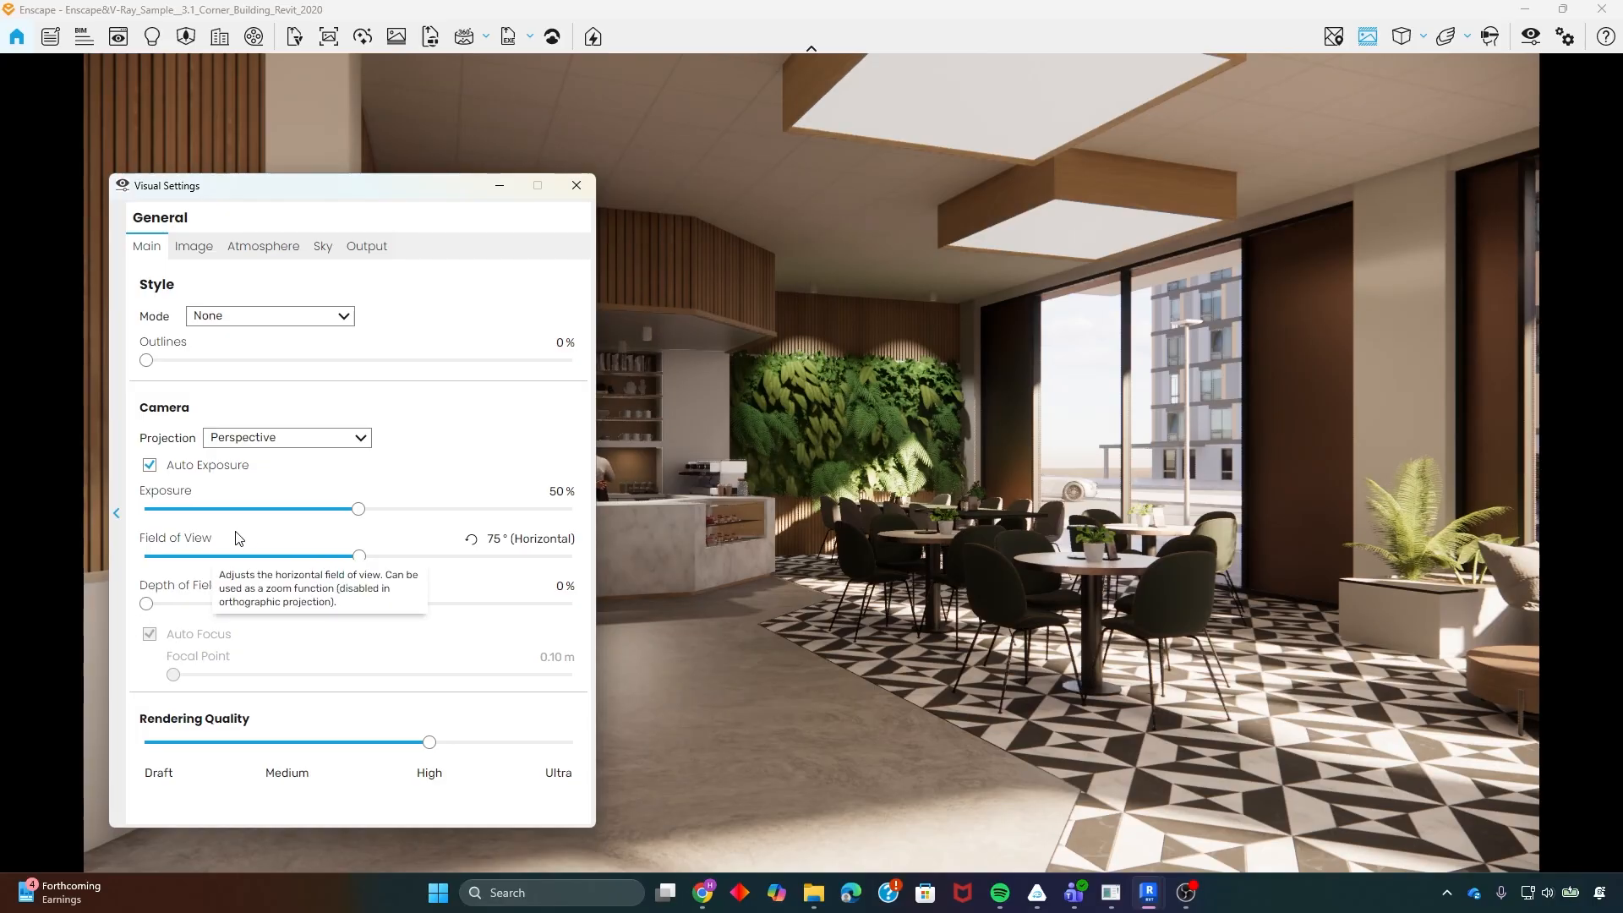
# - Switch to Revit, check Enscape's camera synchronization options, pause live updates, and return to the Enscape render
pyautogui.click(1148, 884)
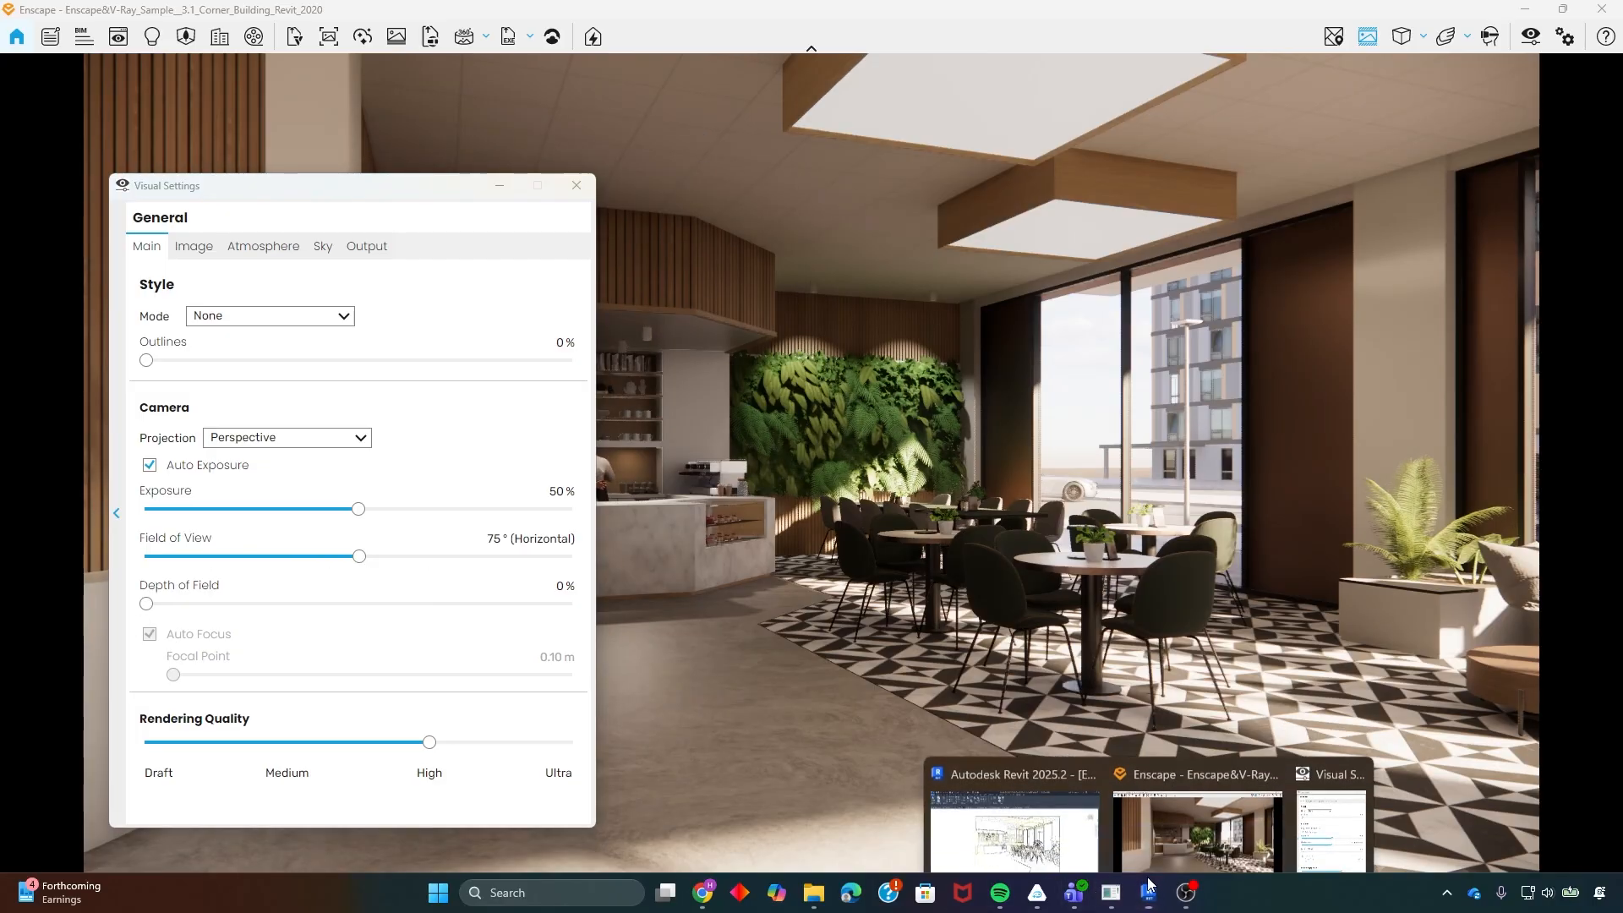
pyautogui.click(1015, 833)
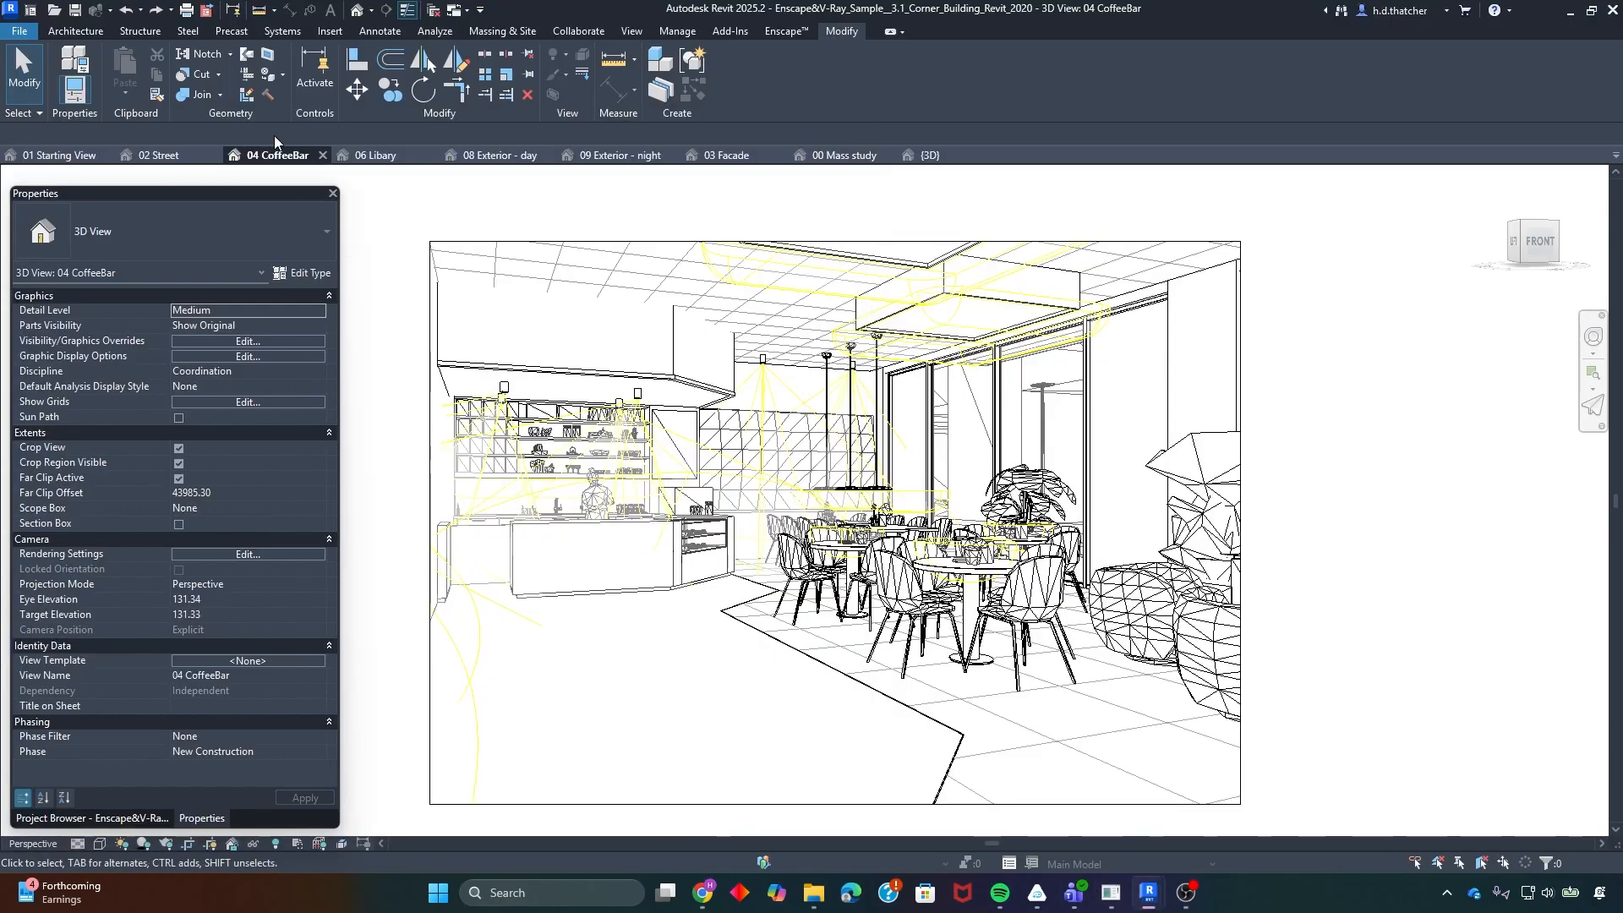
pyautogui.click(786, 30)
pyautogui.click(108, 85)
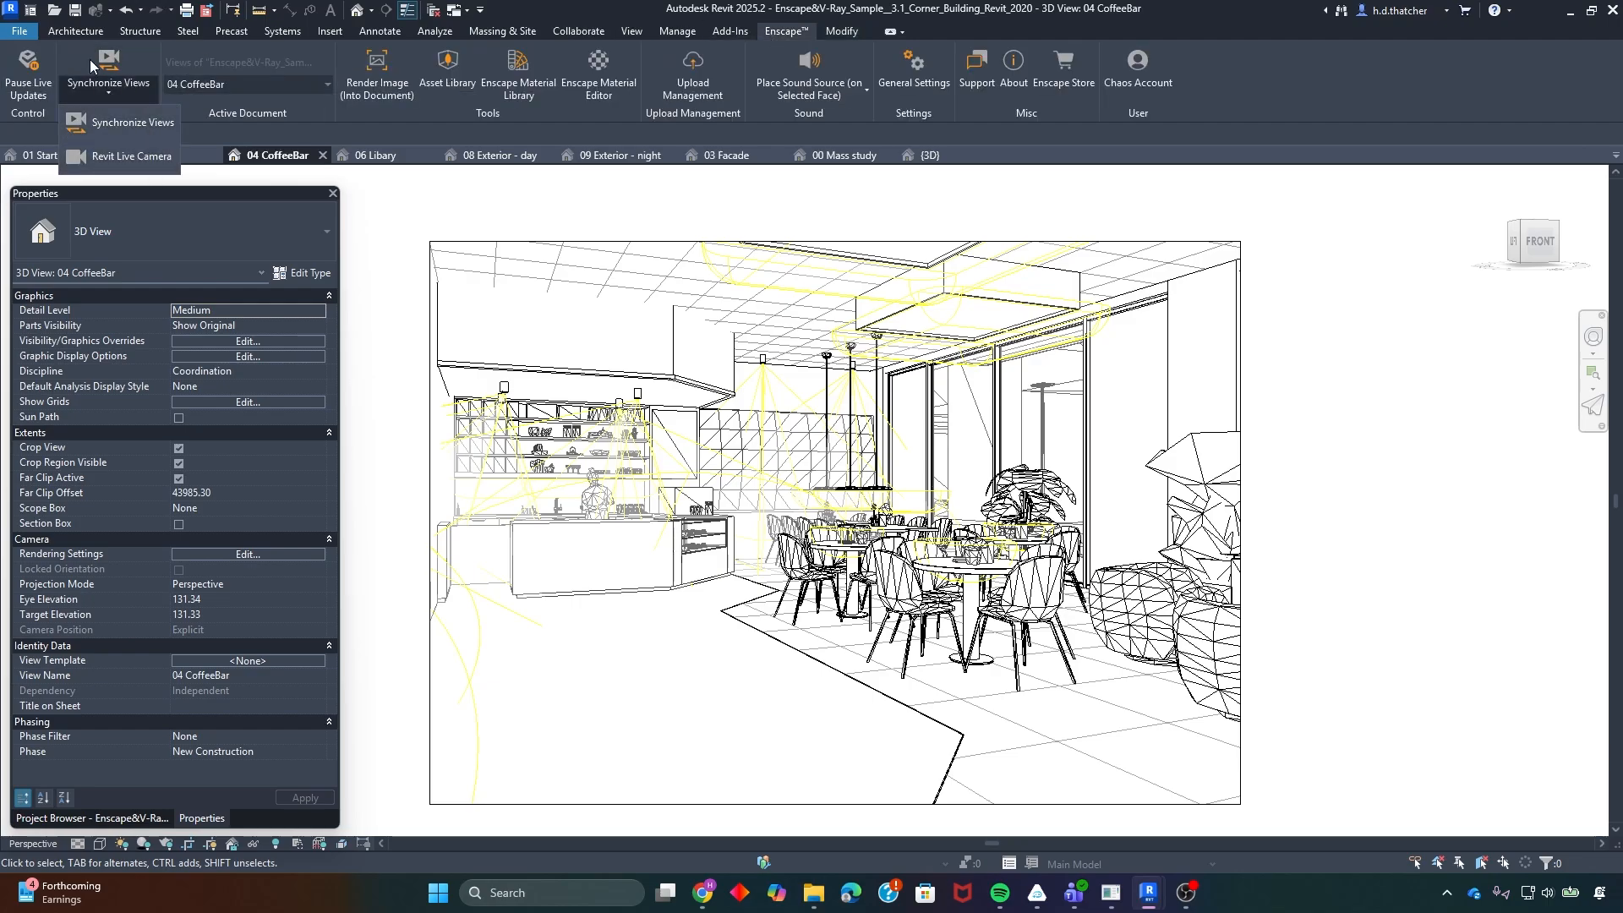
pyautogui.click(131, 155)
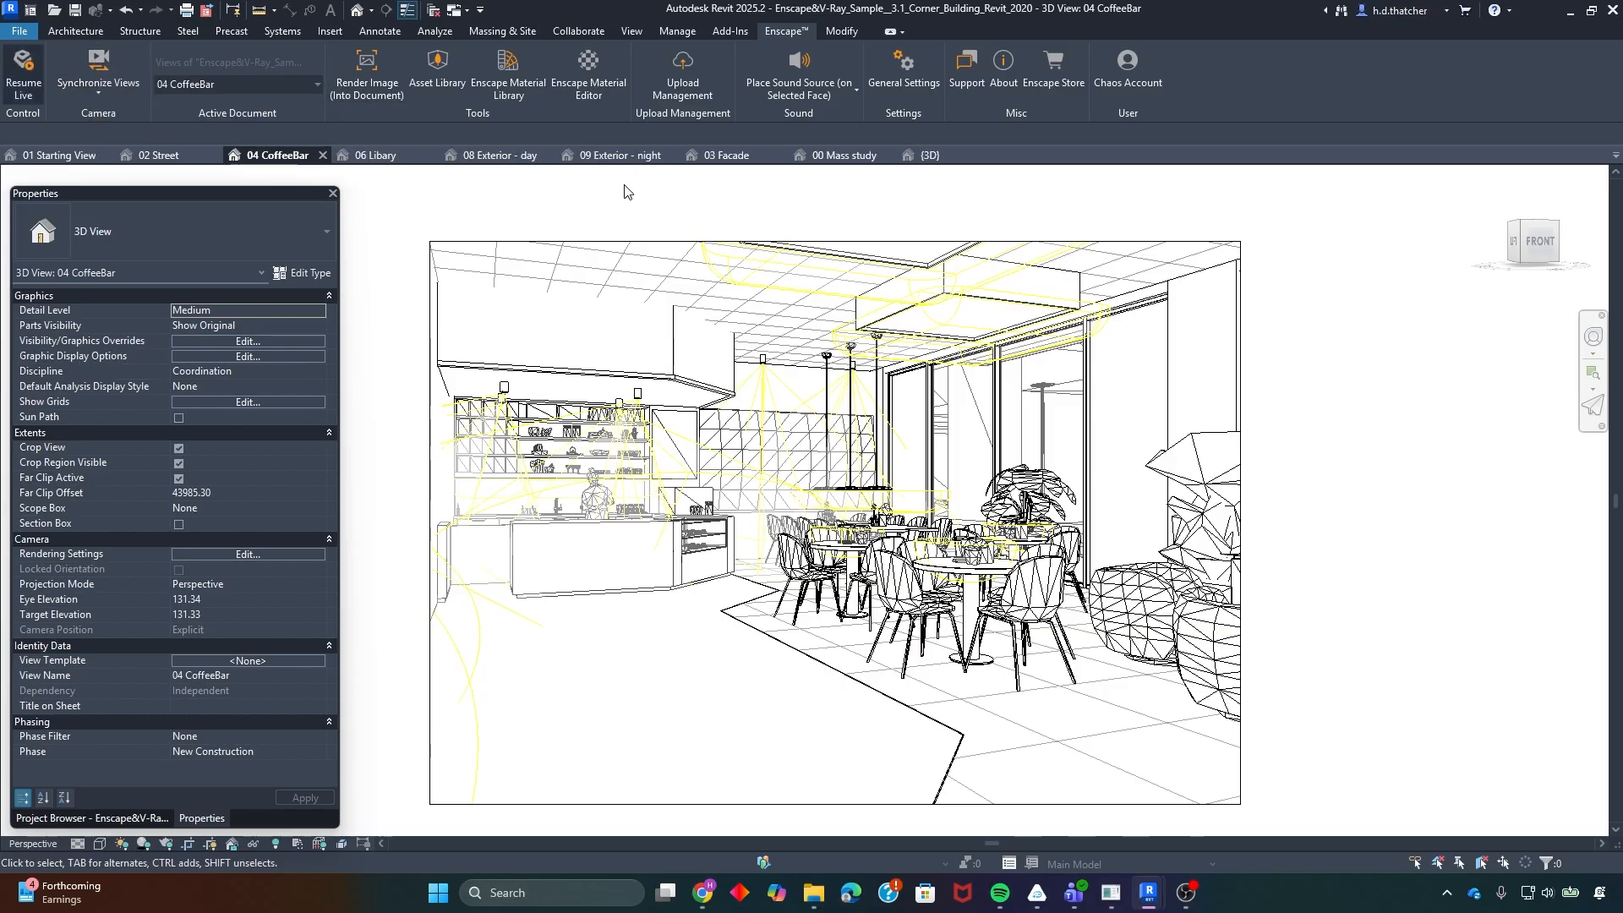
pyautogui.moveTo(1148, 892)
pyautogui.click(1263, 803)
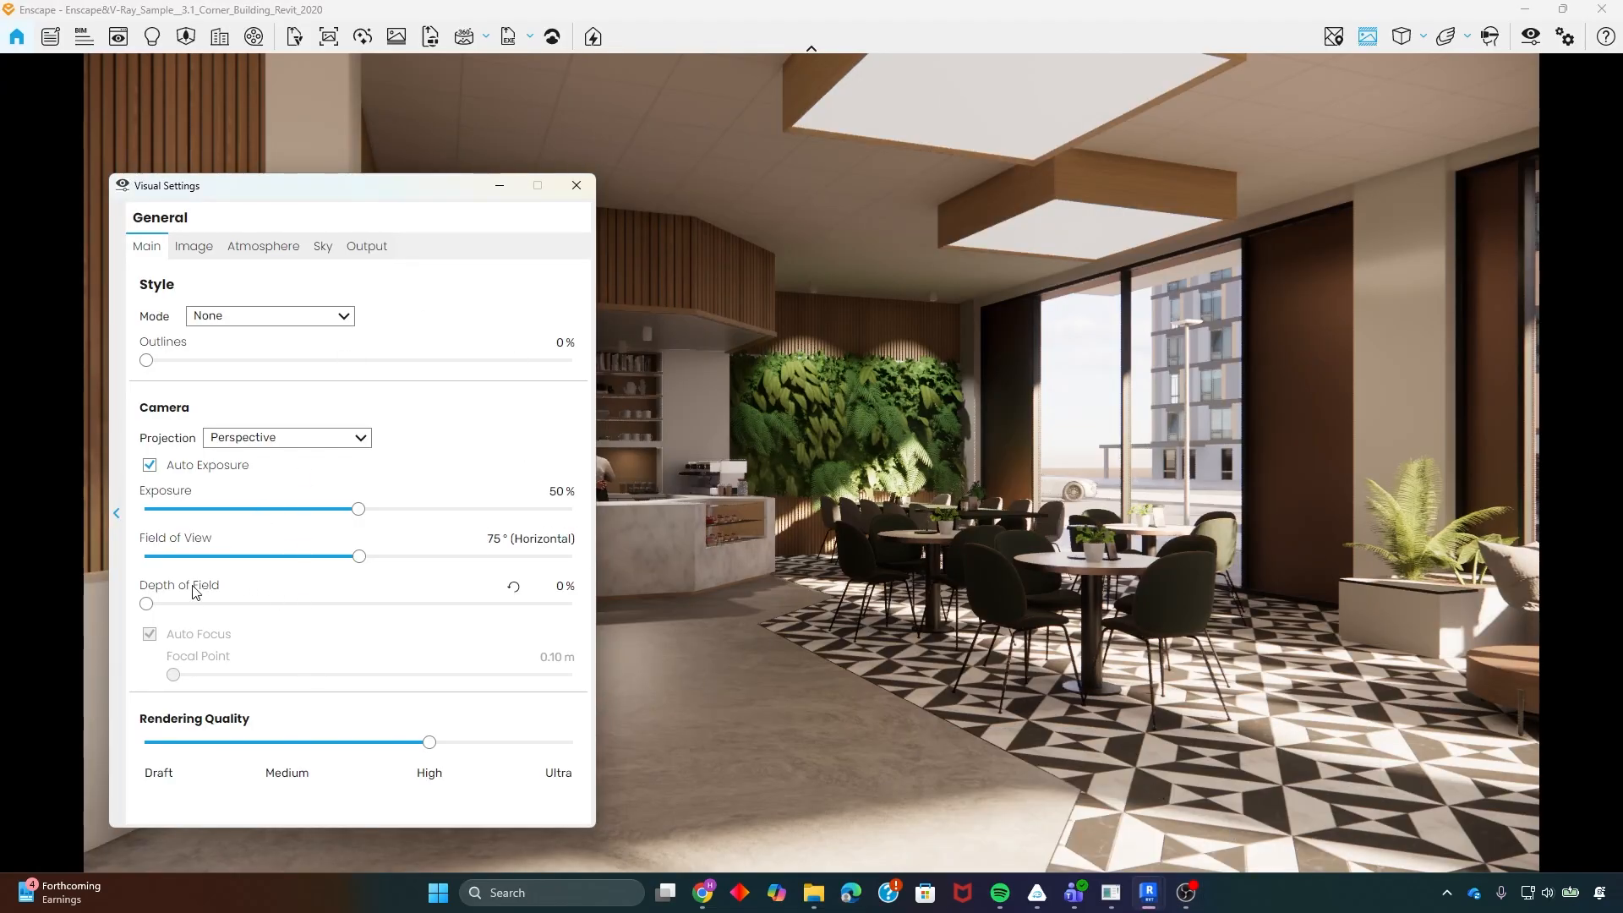
# - Preview Depth of Field at 18 % with a manually adjusted focal point, restoring Auto Focus and 0 % Depth of Field
pyautogui.moveTo(148, 605); pyautogui.dragTo(225, 607)
pyautogui.click(173, 637)
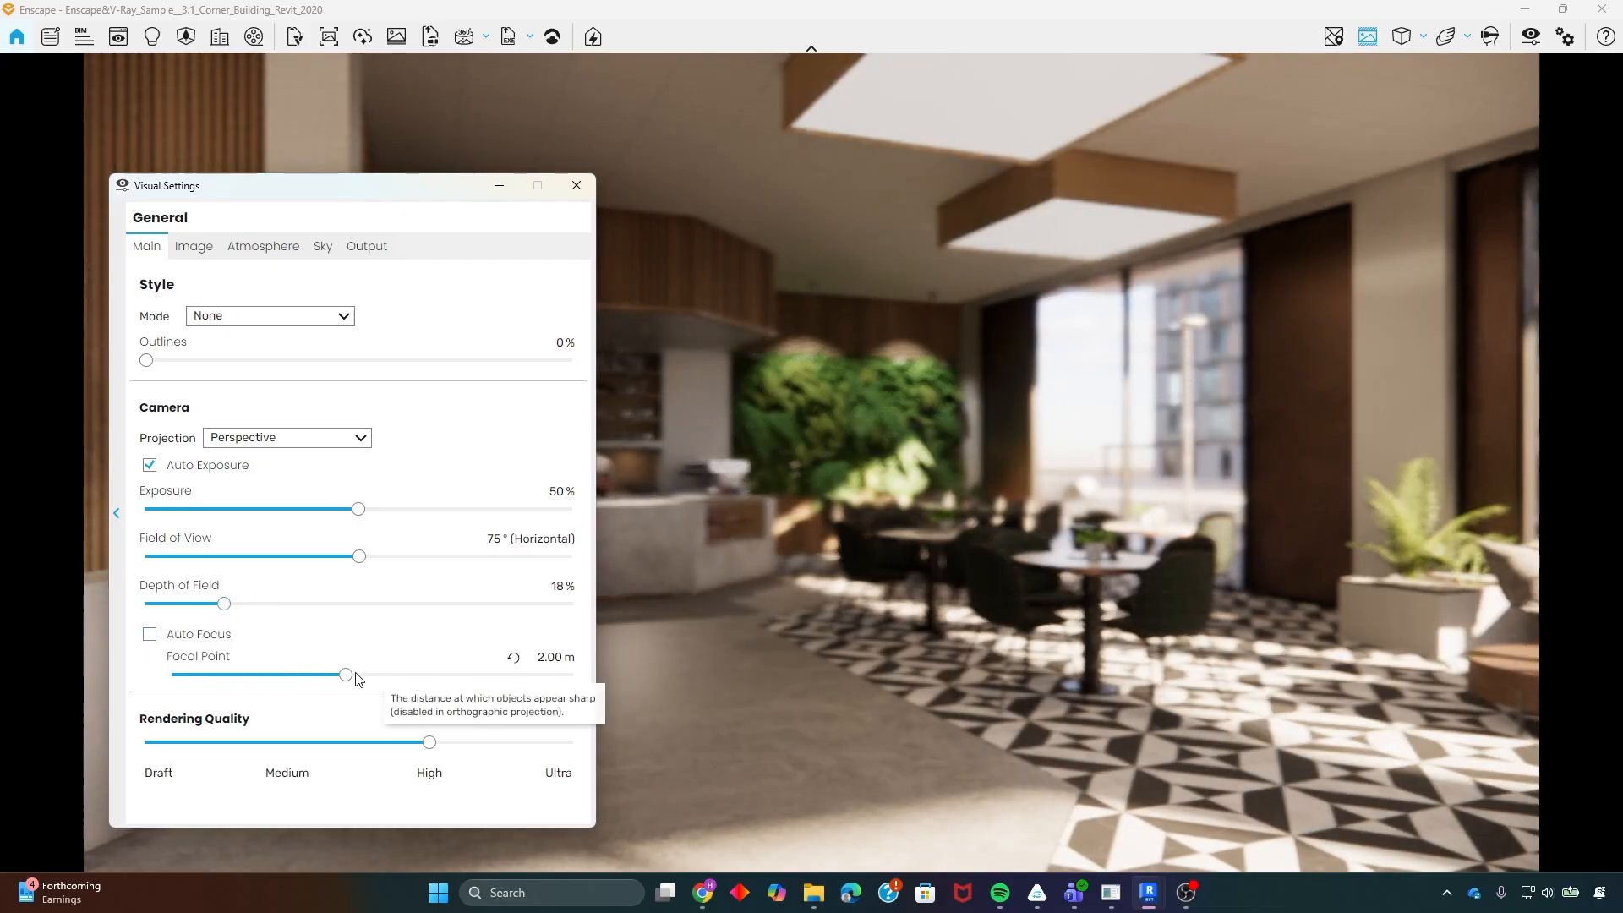
pyautogui.moveTo(346, 679); pyautogui.dragTo(296, 676)
pyautogui.click(150, 639)
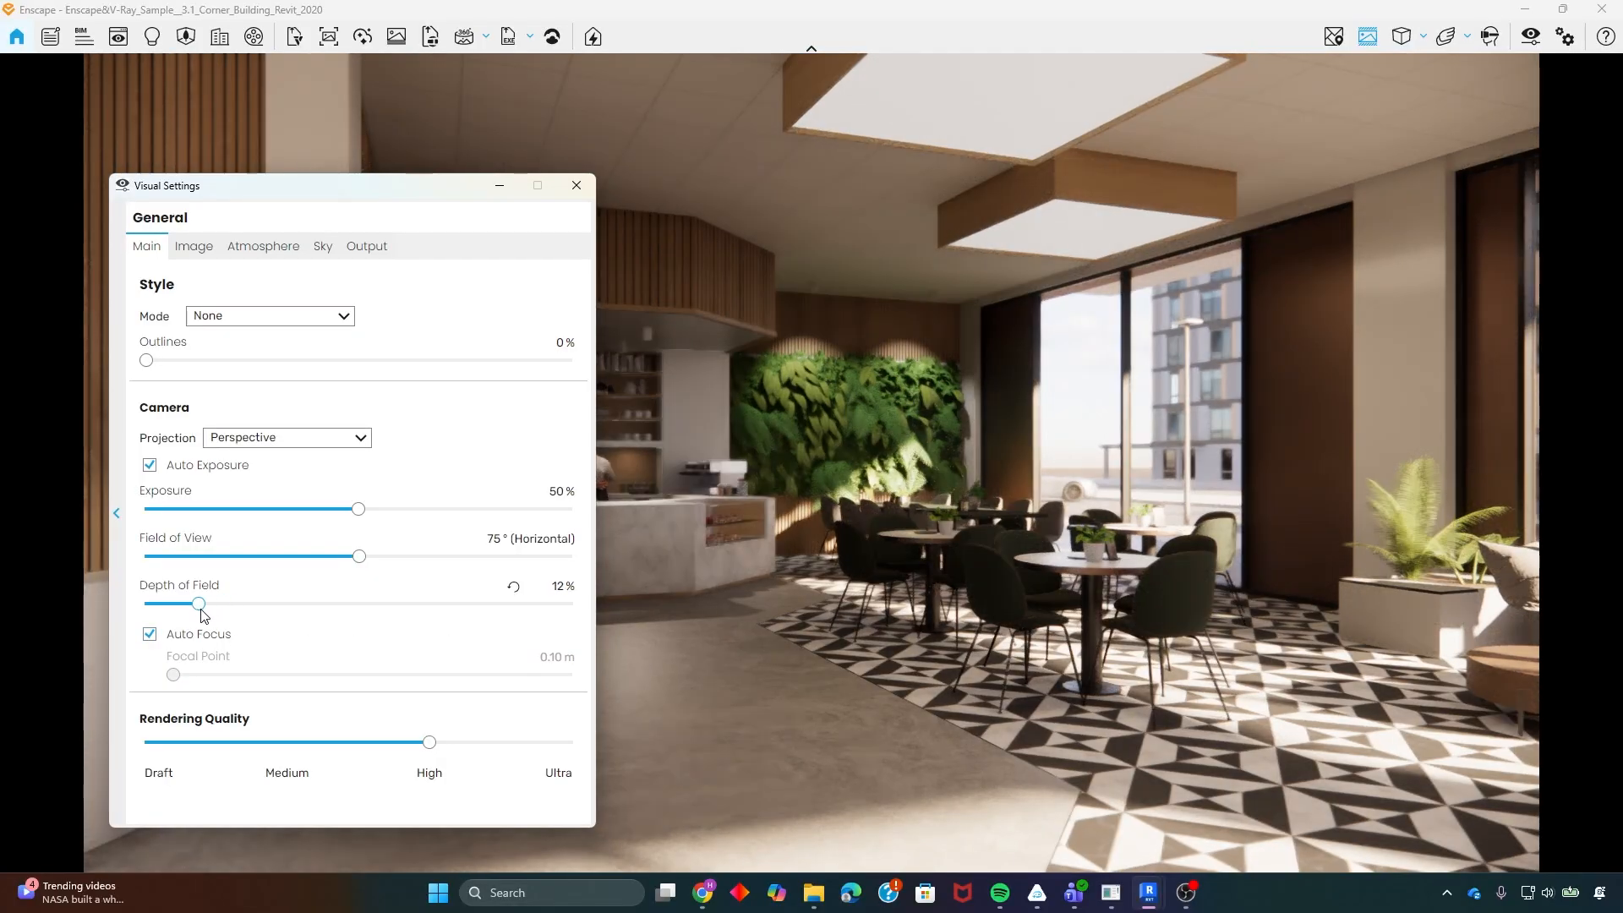
pyautogui.moveTo(224, 606); pyautogui.dragTo(155, 604)
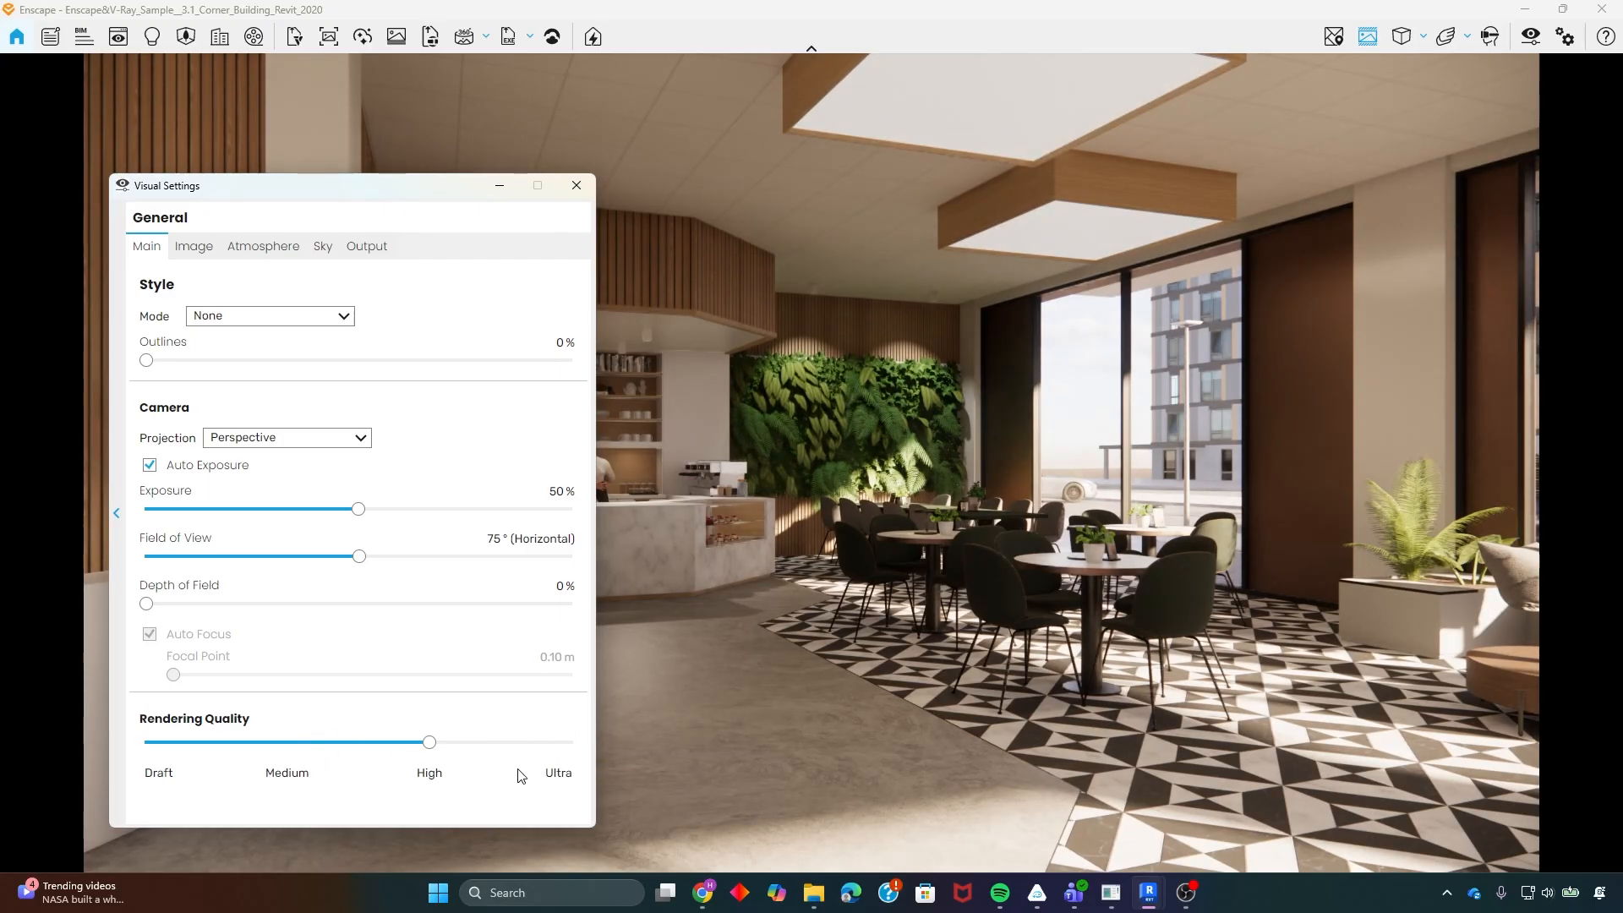
# - Enable Auto Contrast in the image corrections, try Saturation at 50 %, and set it back to 100 %
pyautogui.click(193, 247)
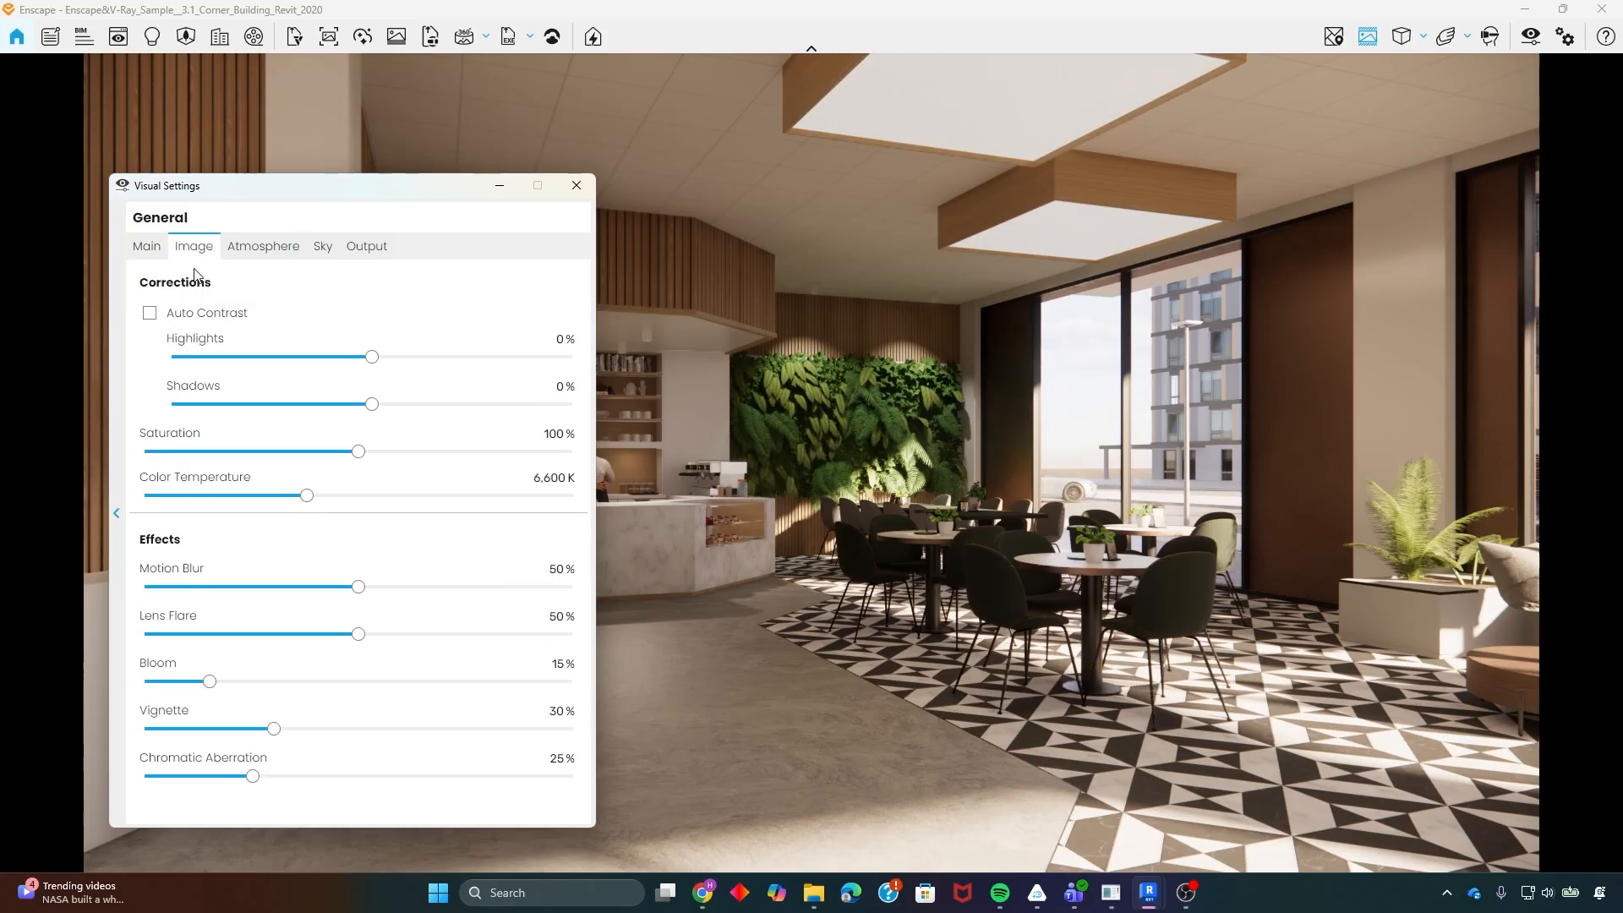
pyautogui.click(151, 315)
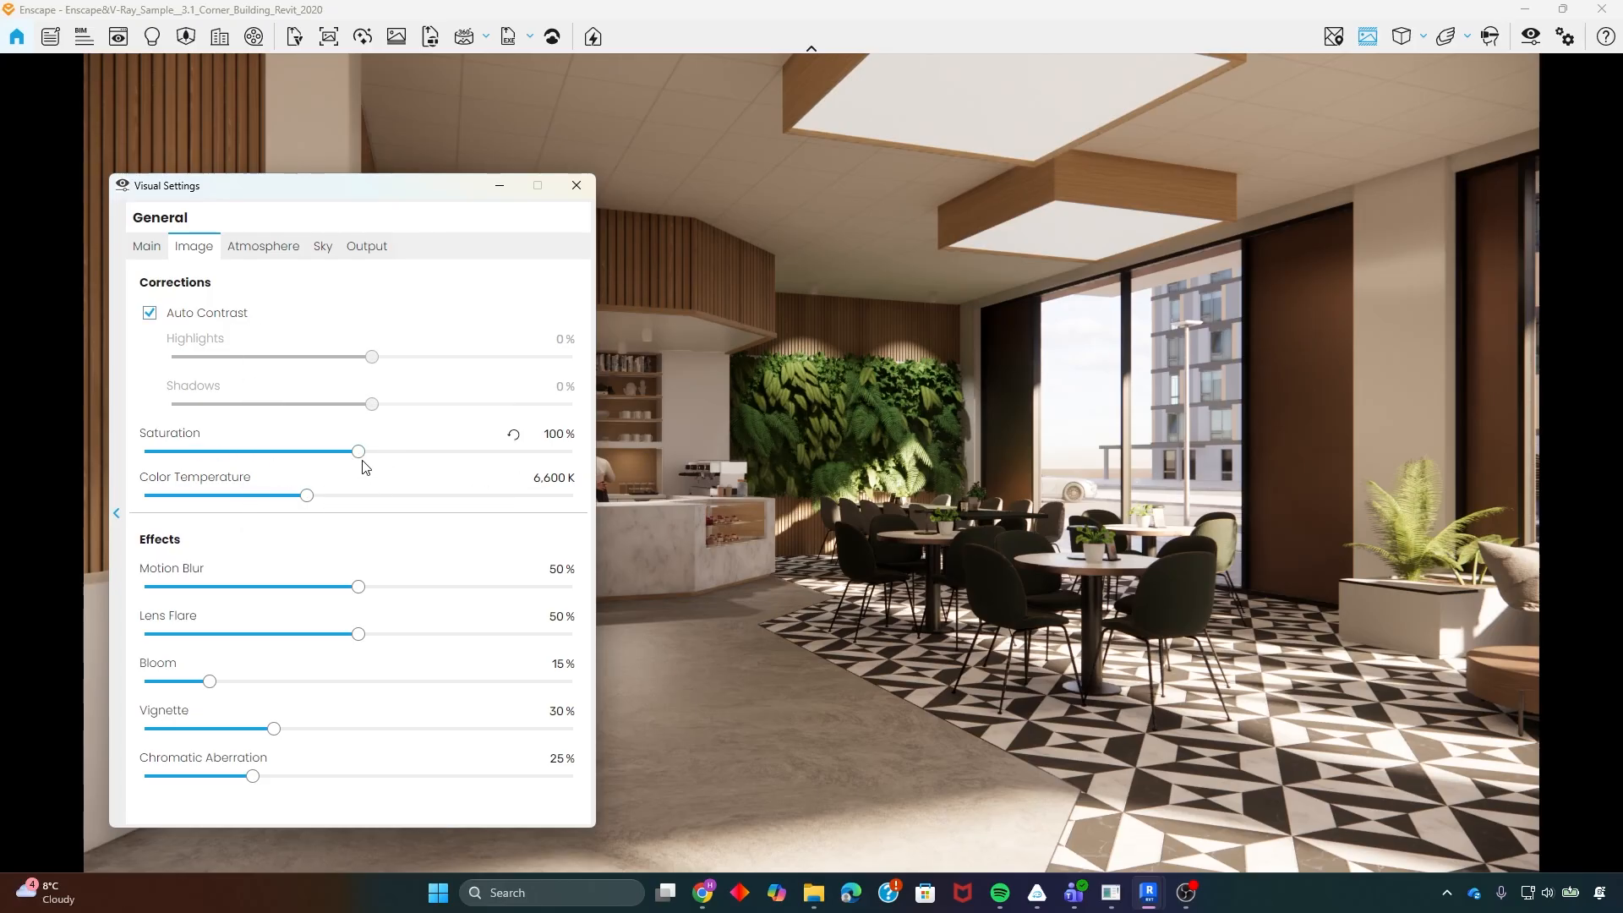
pyautogui.moveTo(363, 464); pyautogui.dragTo(254, 455)
pyautogui.click(560, 431)
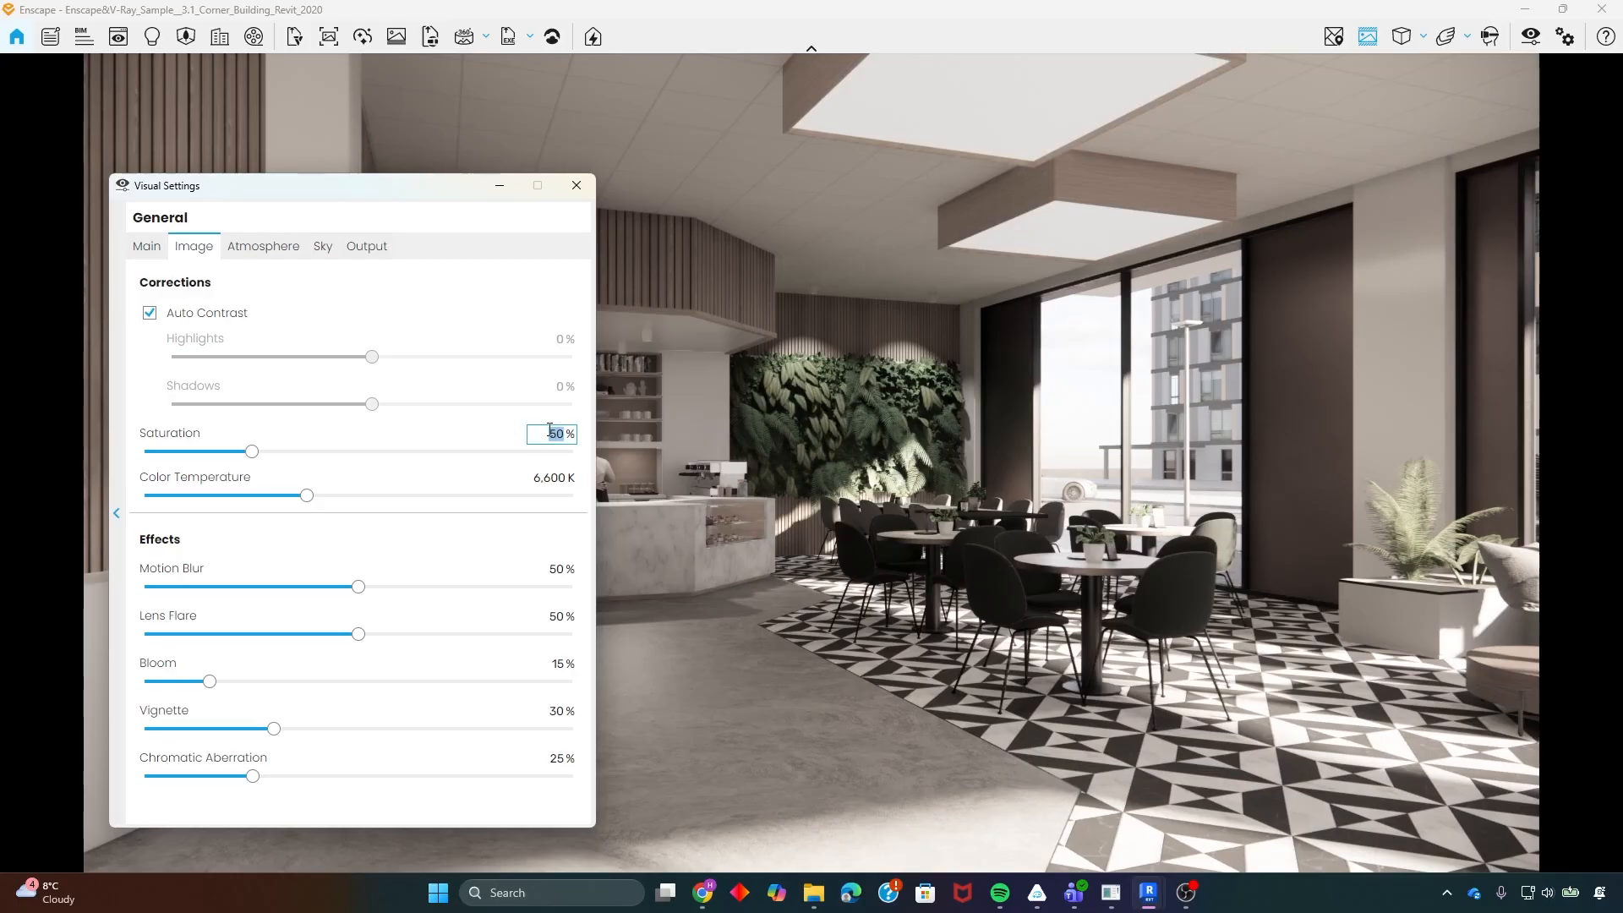
pyautogui.write('100')
pyautogui.press('Return')
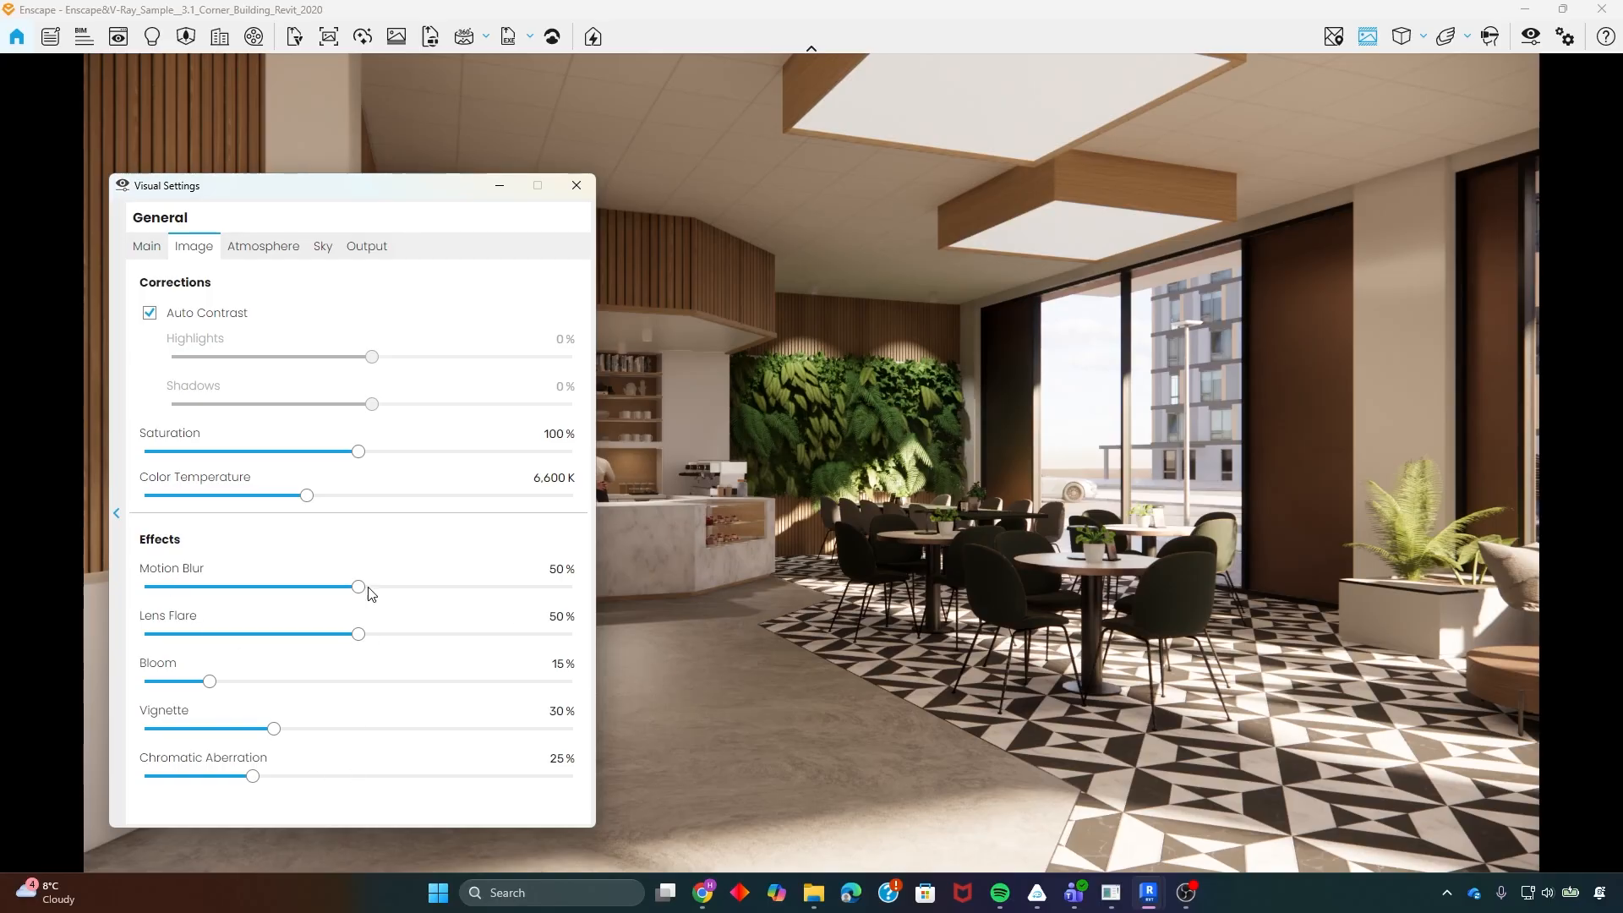
# - Preview Sun Brightness at 358 % and Artificial Light Brightness at 181 % in the atmosphere settings, resetting each one
pyautogui.click(289, 254)
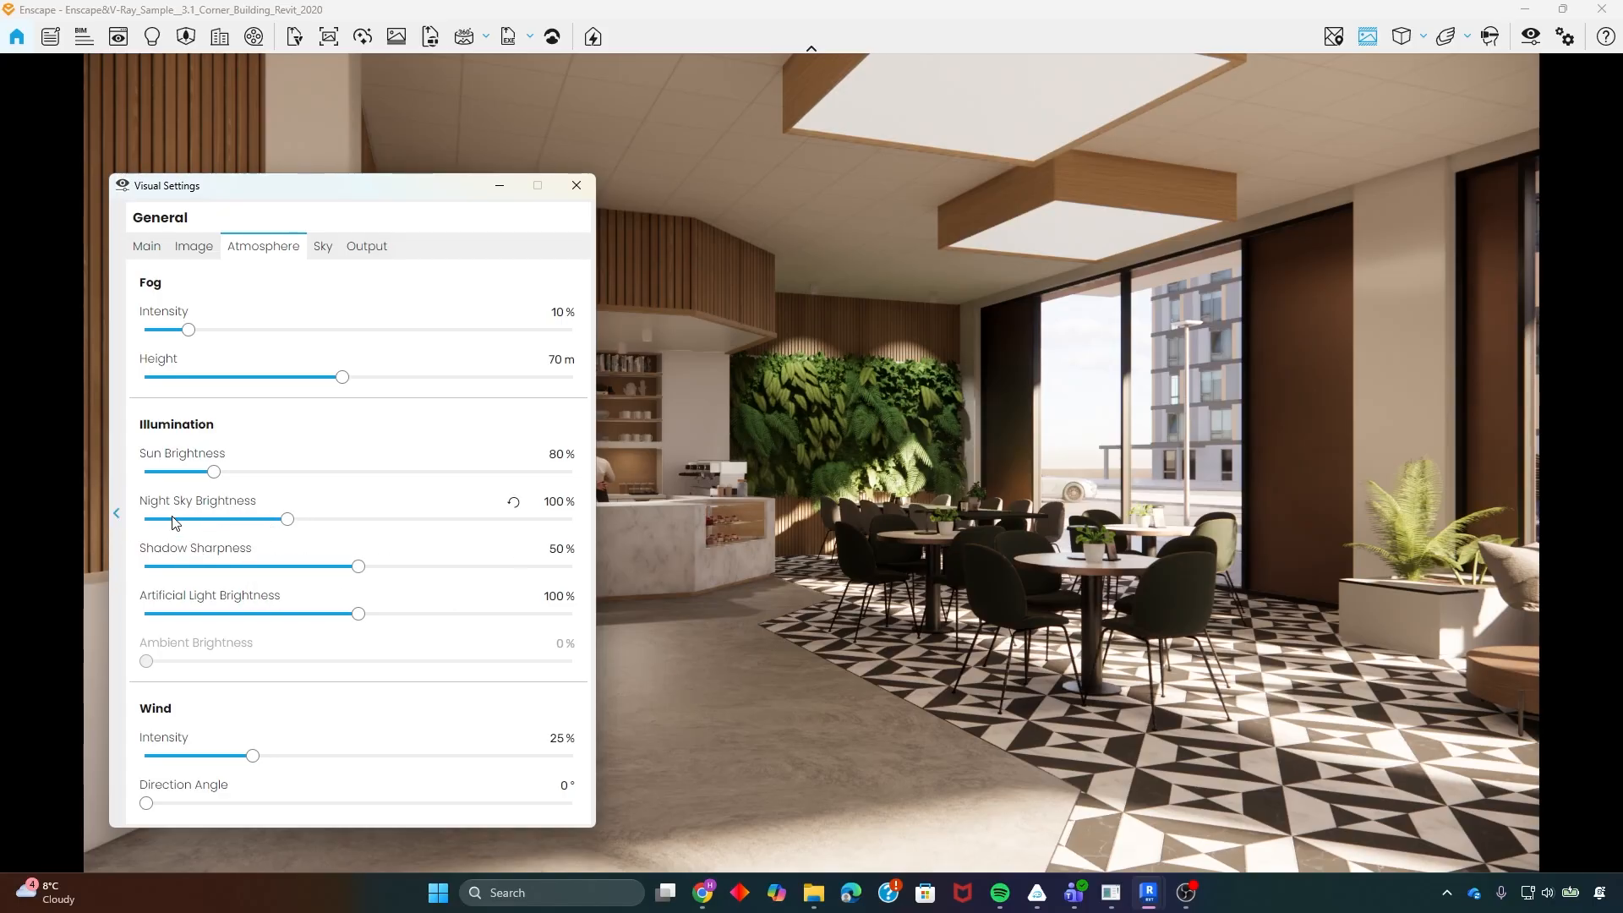
pyautogui.click(221, 471)
pyautogui.moveTo(223, 474); pyautogui.dragTo(450, 480)
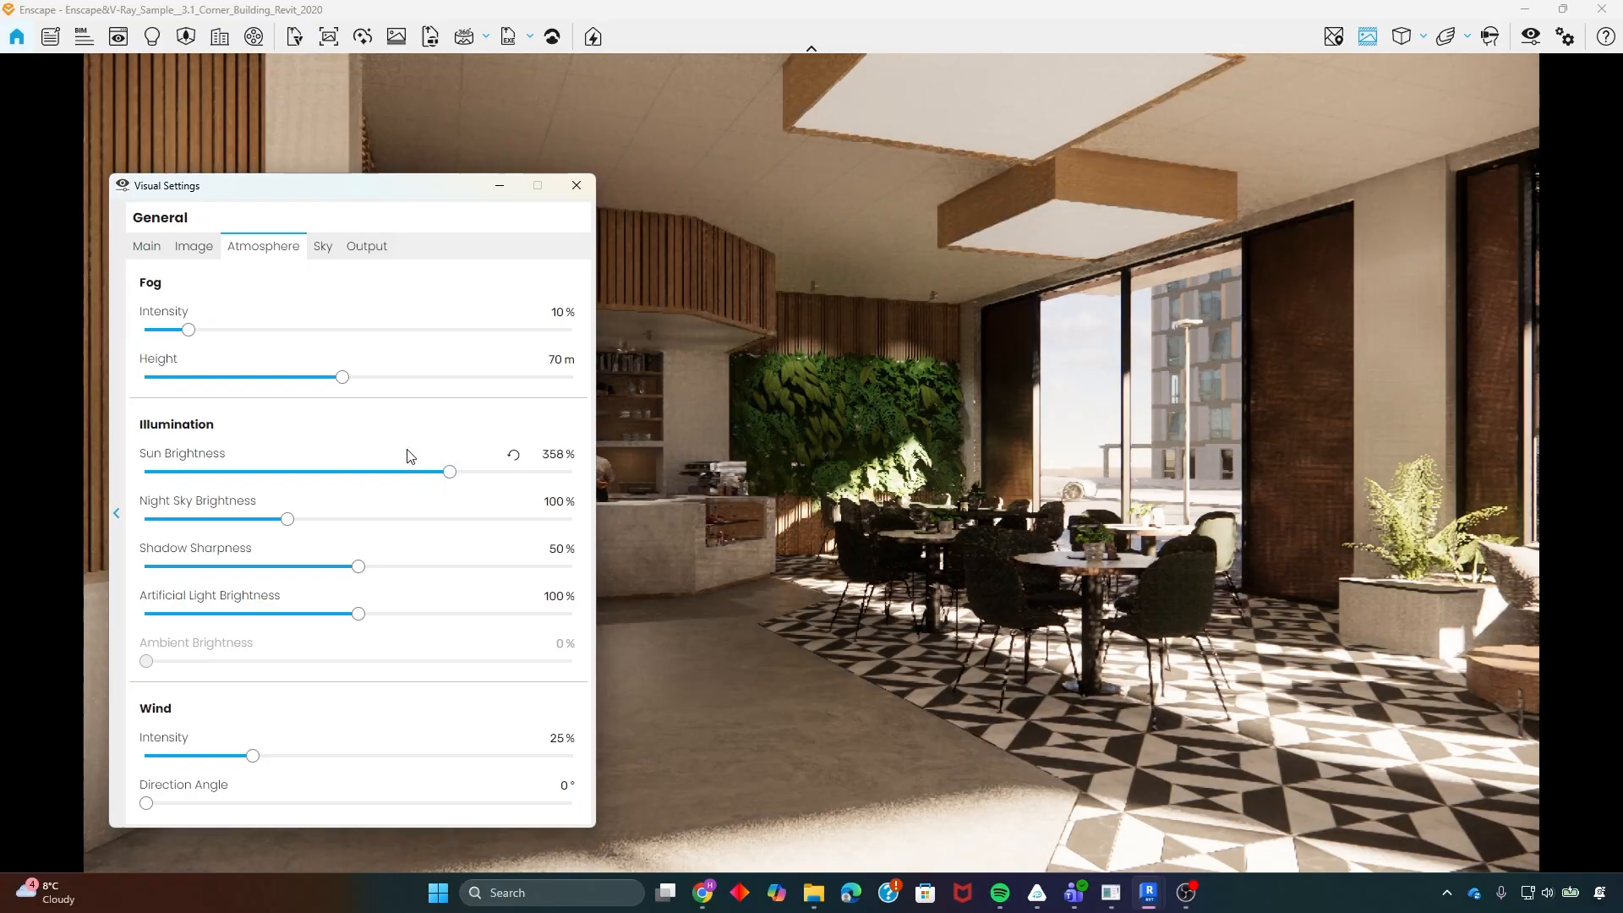
pyautogui.click(513, 459)
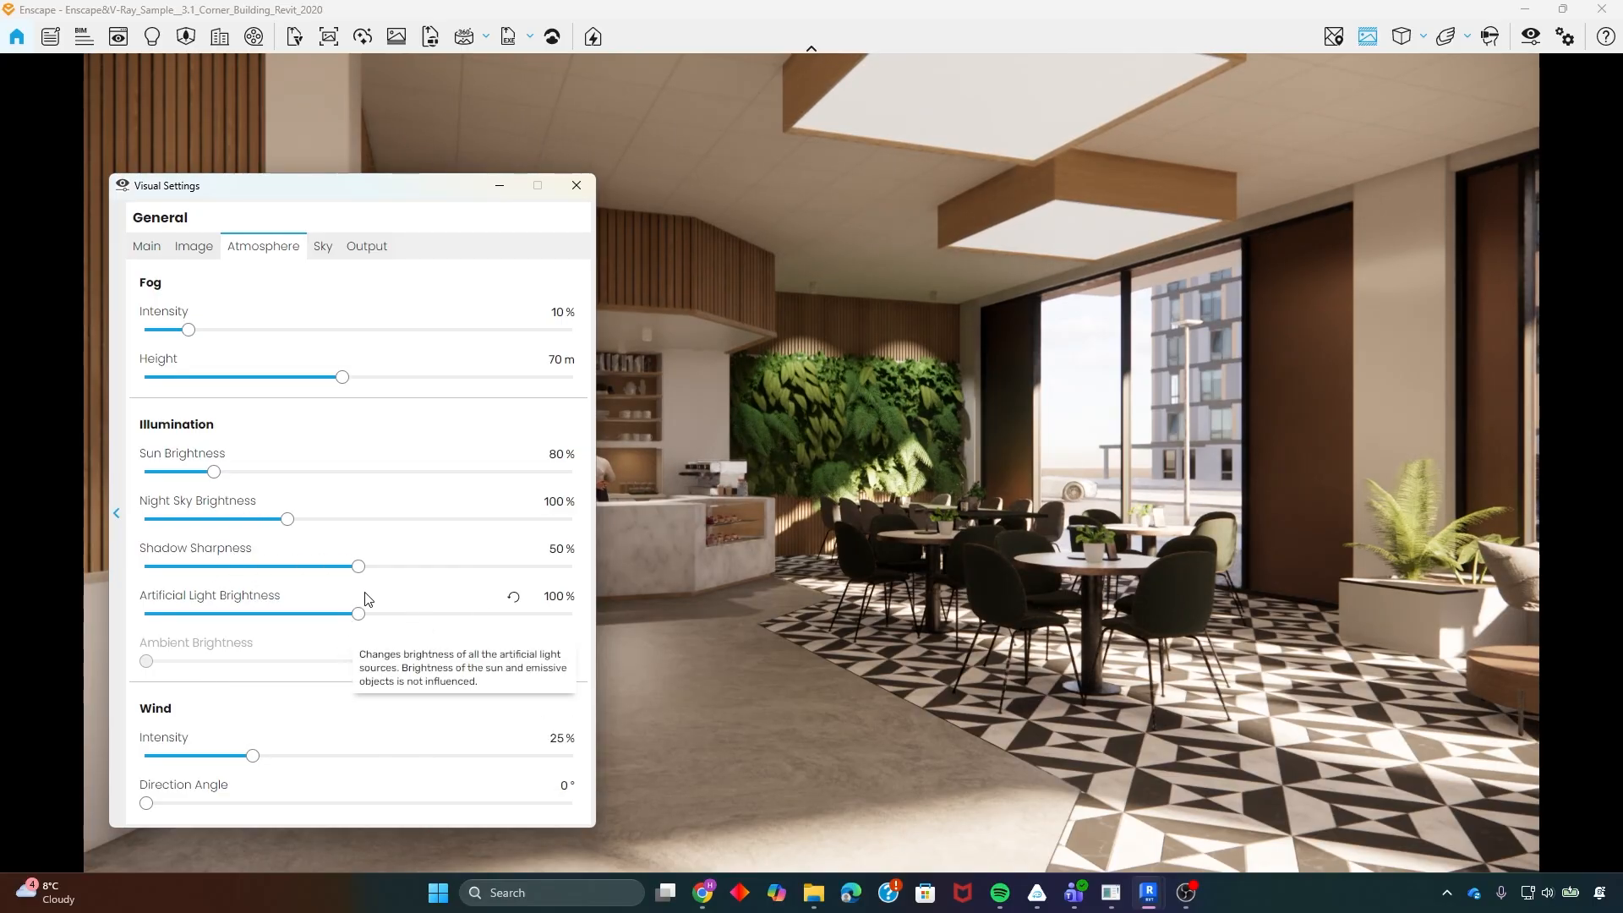
pyautogui.moveTo(363, 623); pyautogui.dragTo(532, 617)
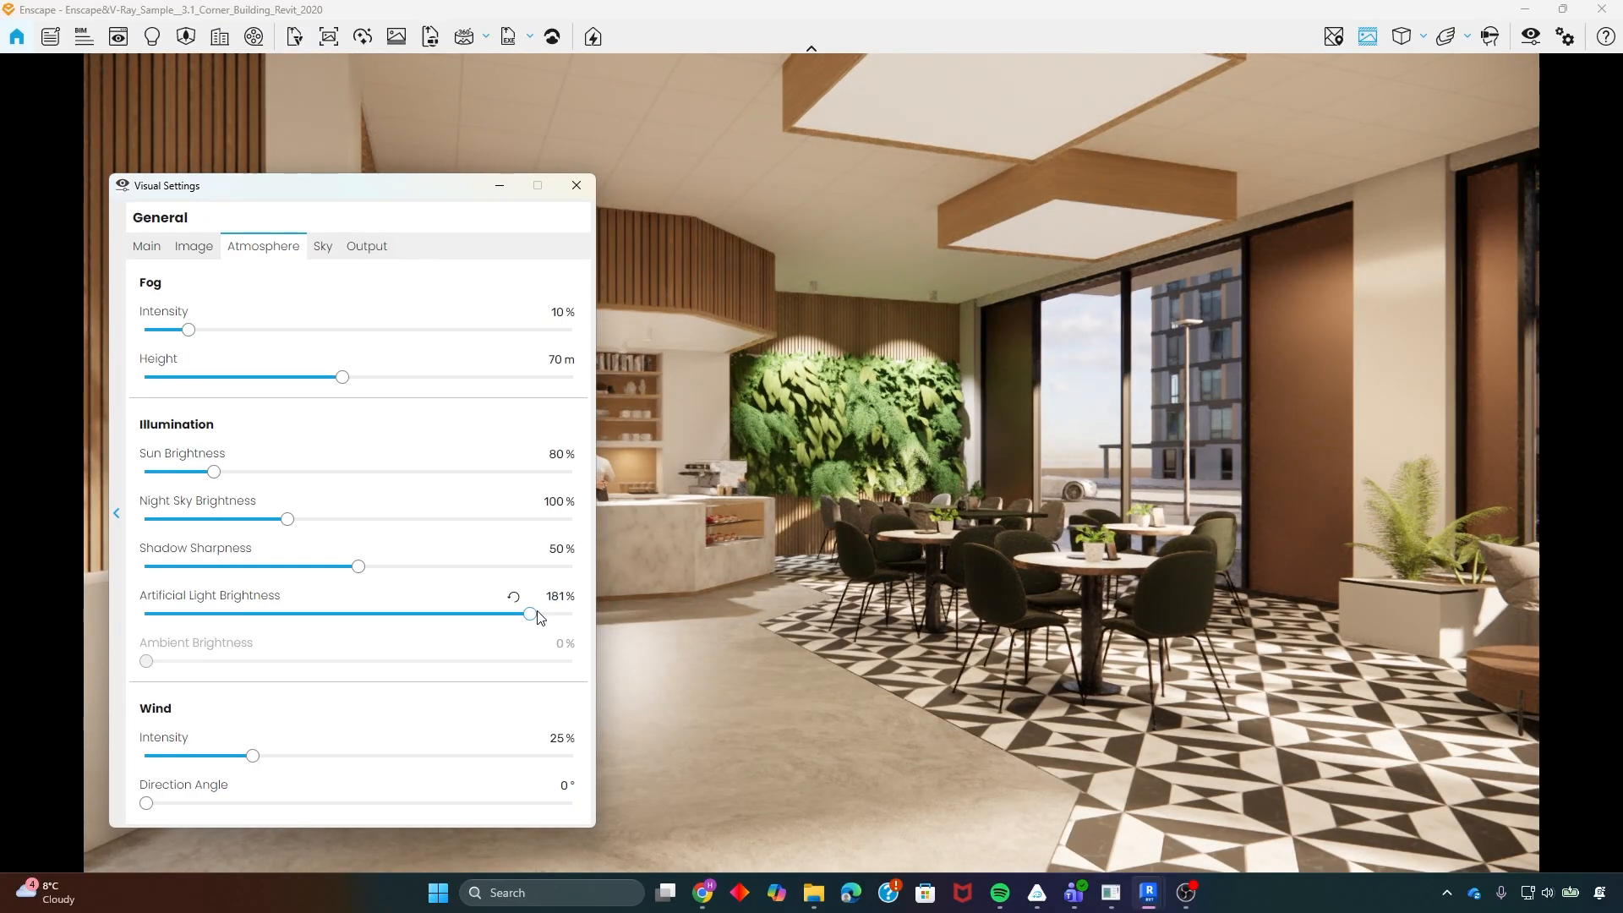
pyautogui.click(511, 602)
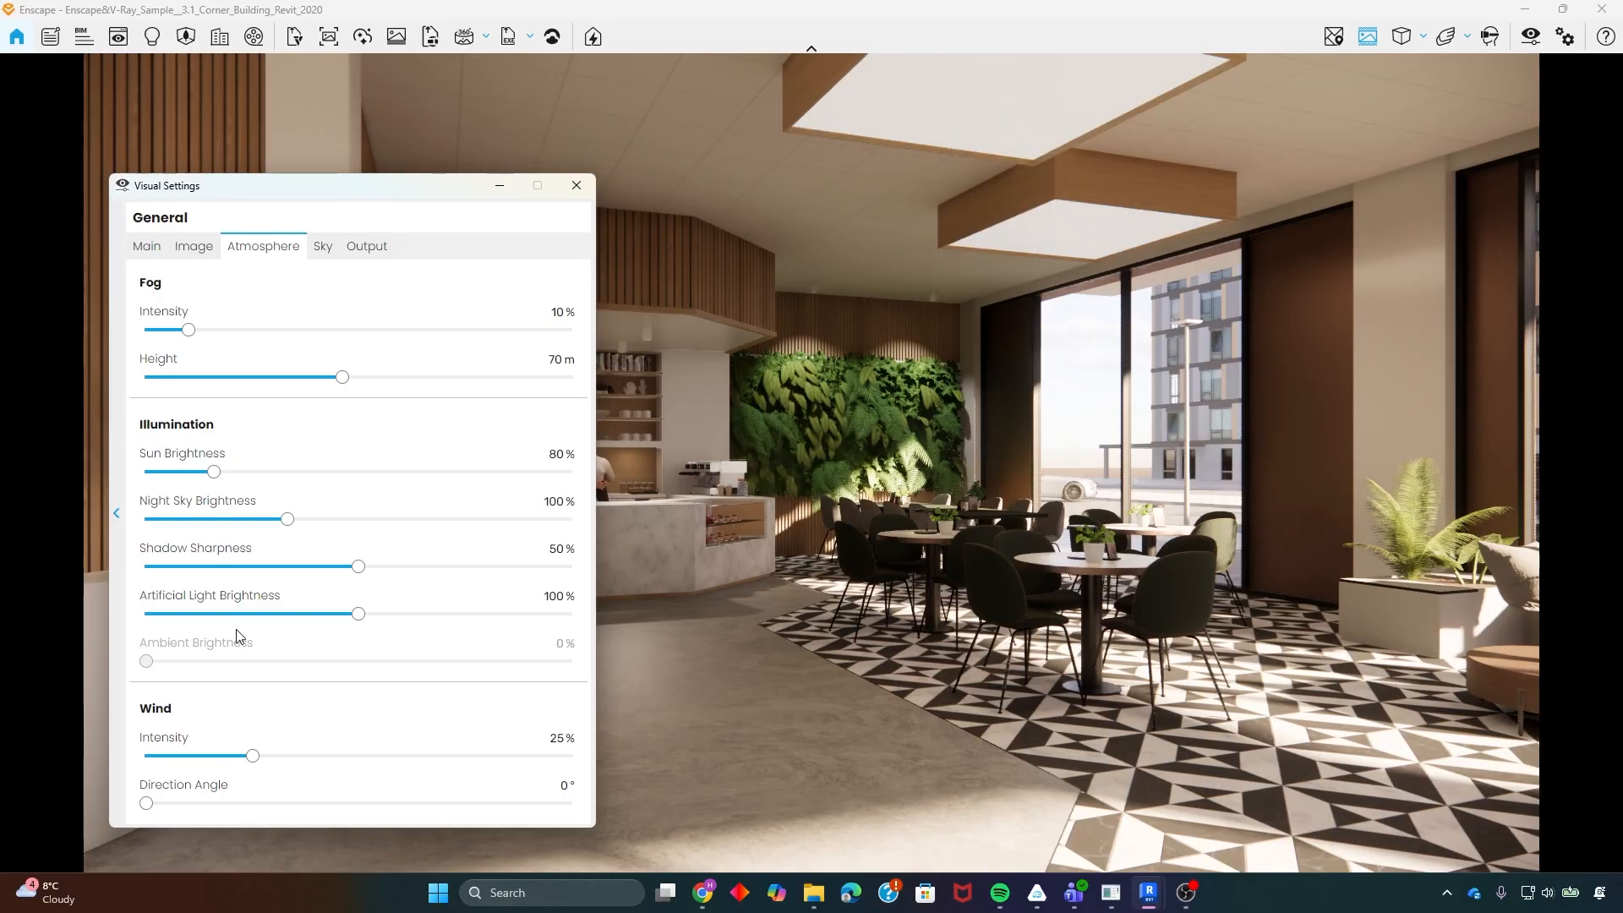
# - Review the sky's horizon presets, set the source to Skybox, and open and cancel the skybox file selection
pyautogui.click(323, 247)
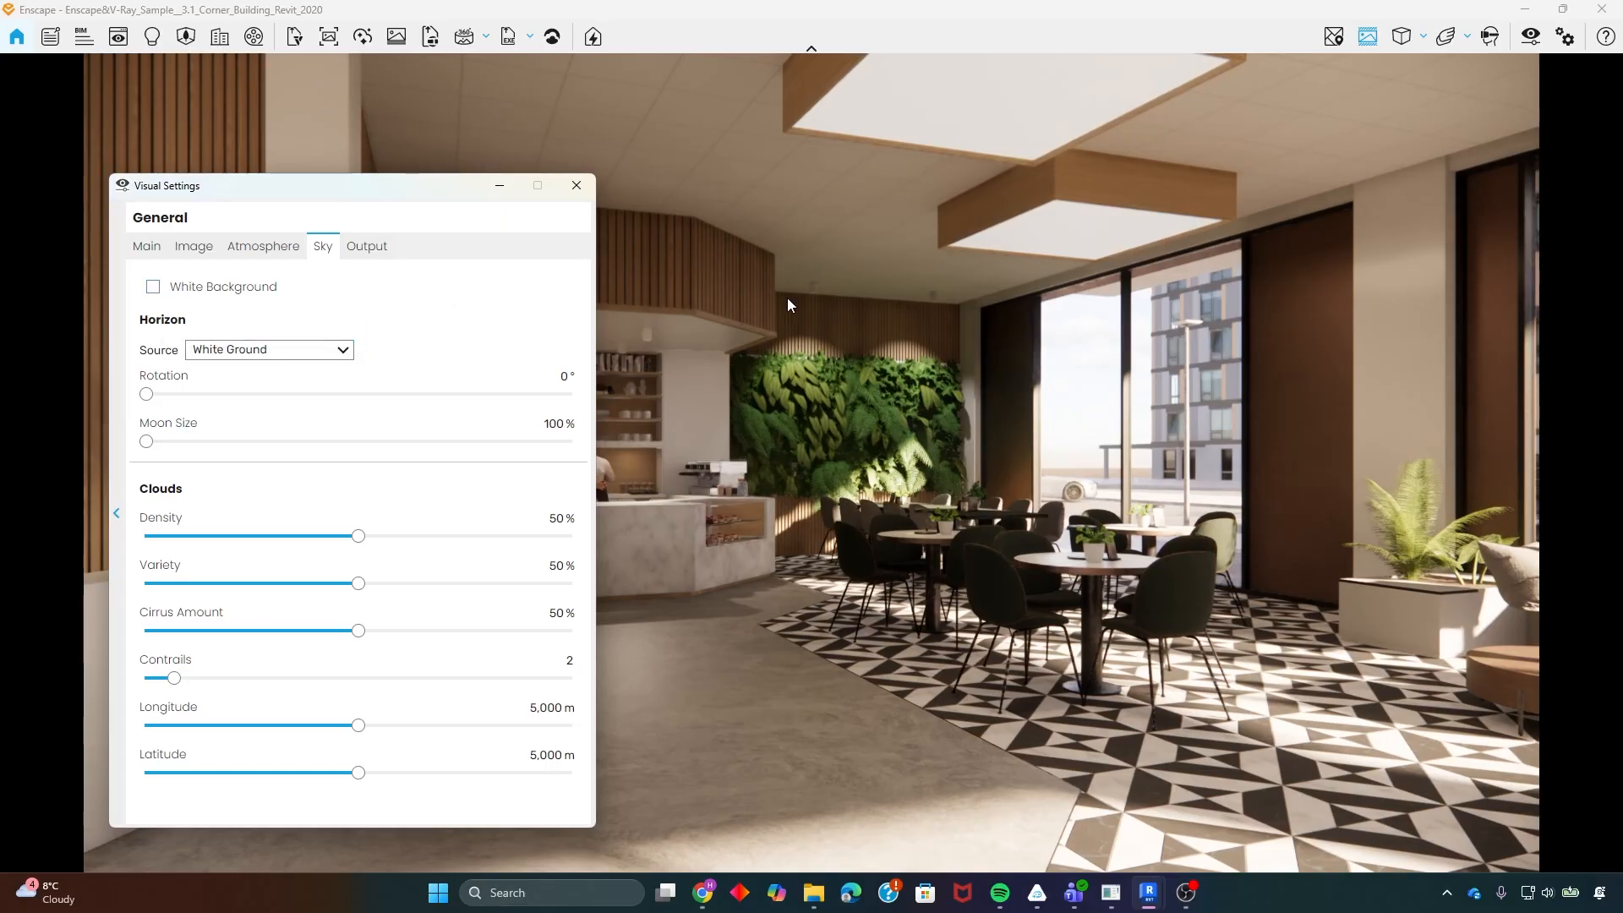
pyautogui.click(274, 350)
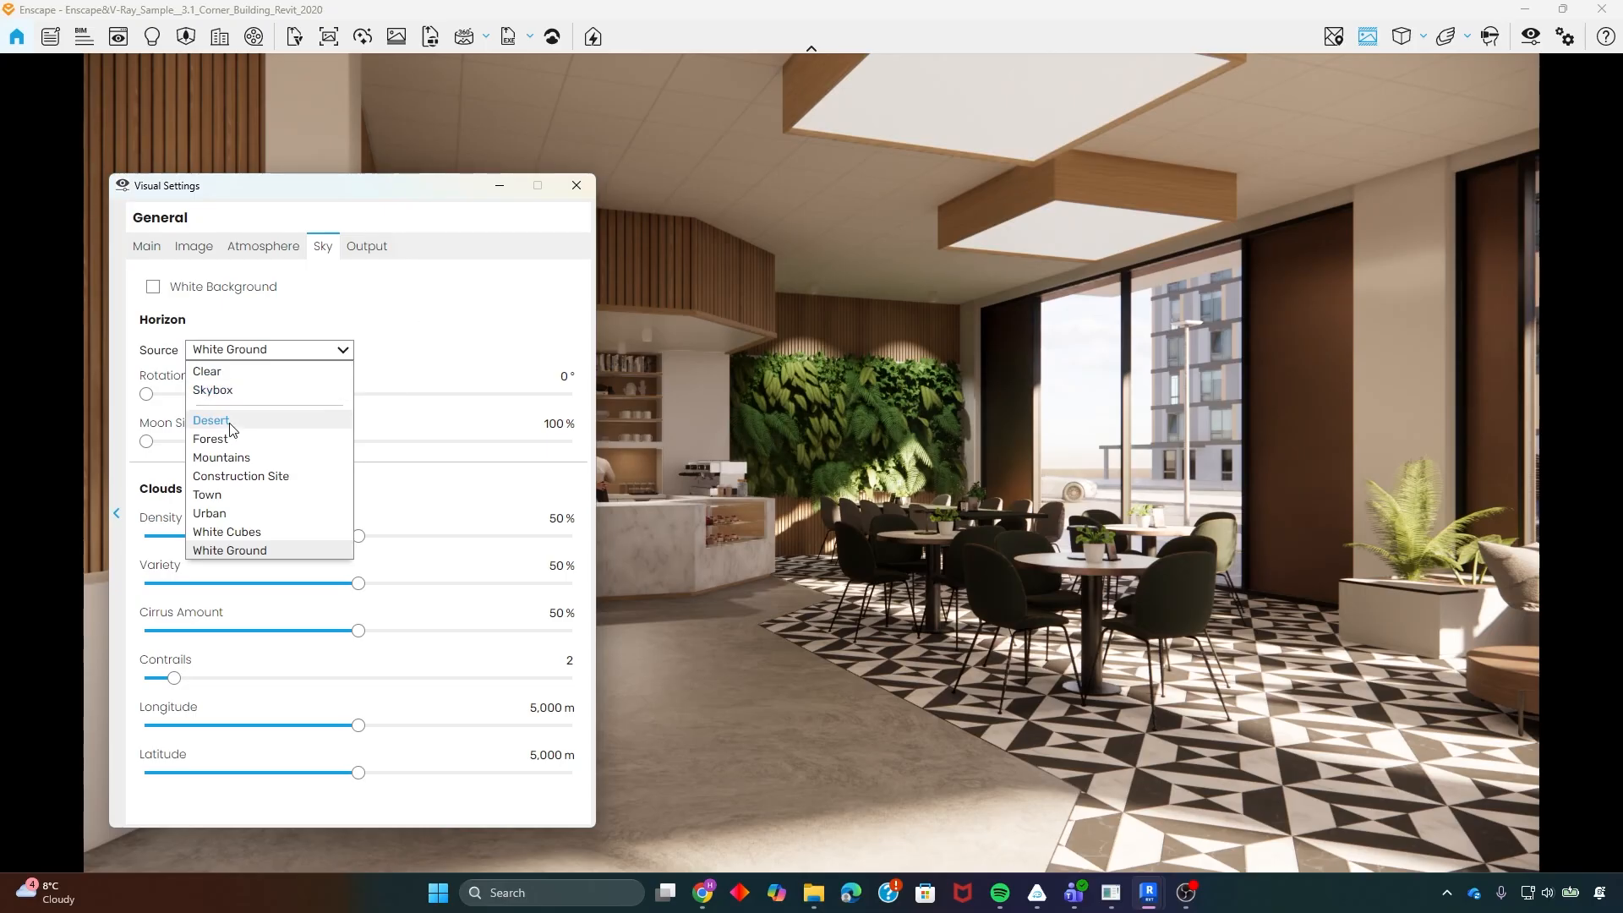
pyautogui.click(398, 333)
pyautogui.click(286, 354)
pyautogui.click(218, 393)
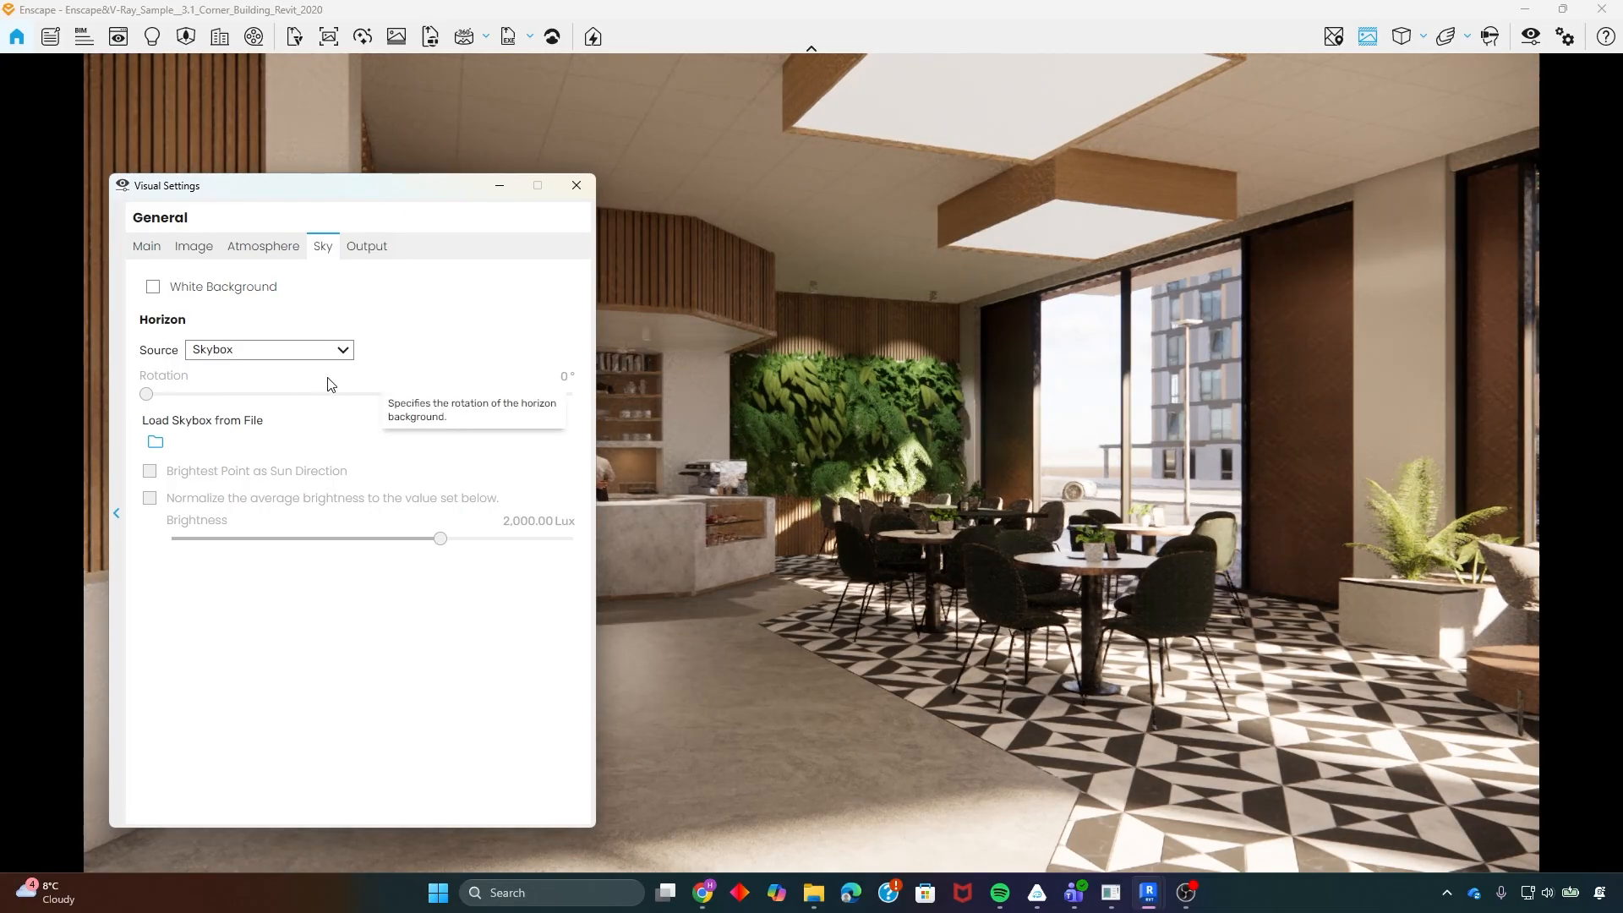
pyautogui.click(157, 443)
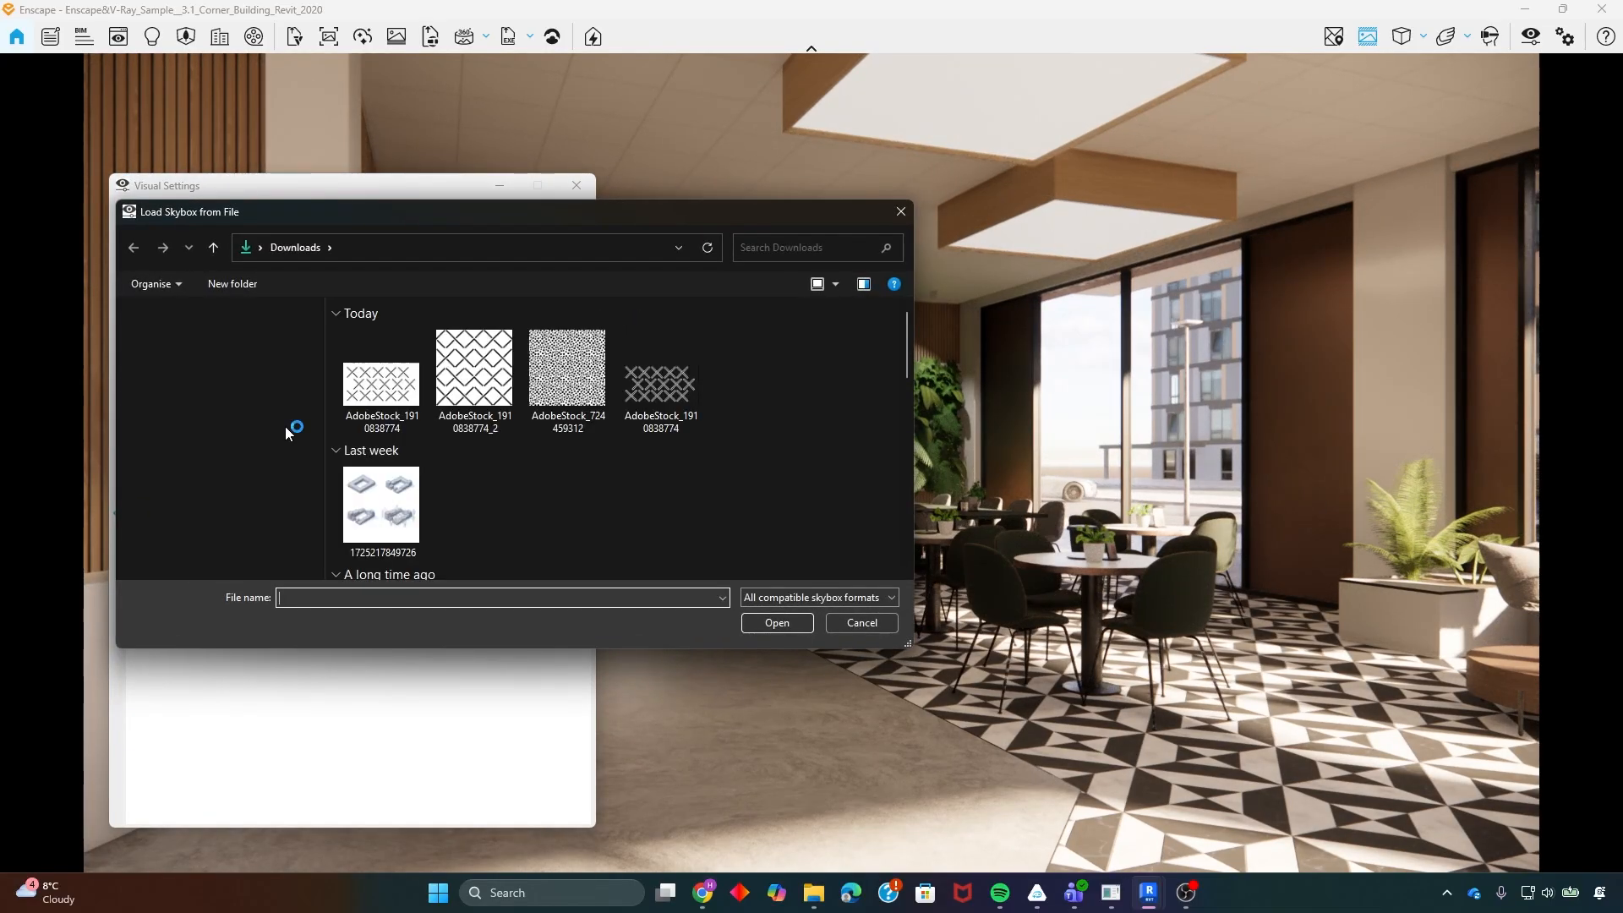
pyautogui.click(901, 212)
# - Switch to Chrome, follow the Chaos article's link to Poly Haven, browse its Skies HDRIs, and return to Enscape
pyautogui.click(703, 892)
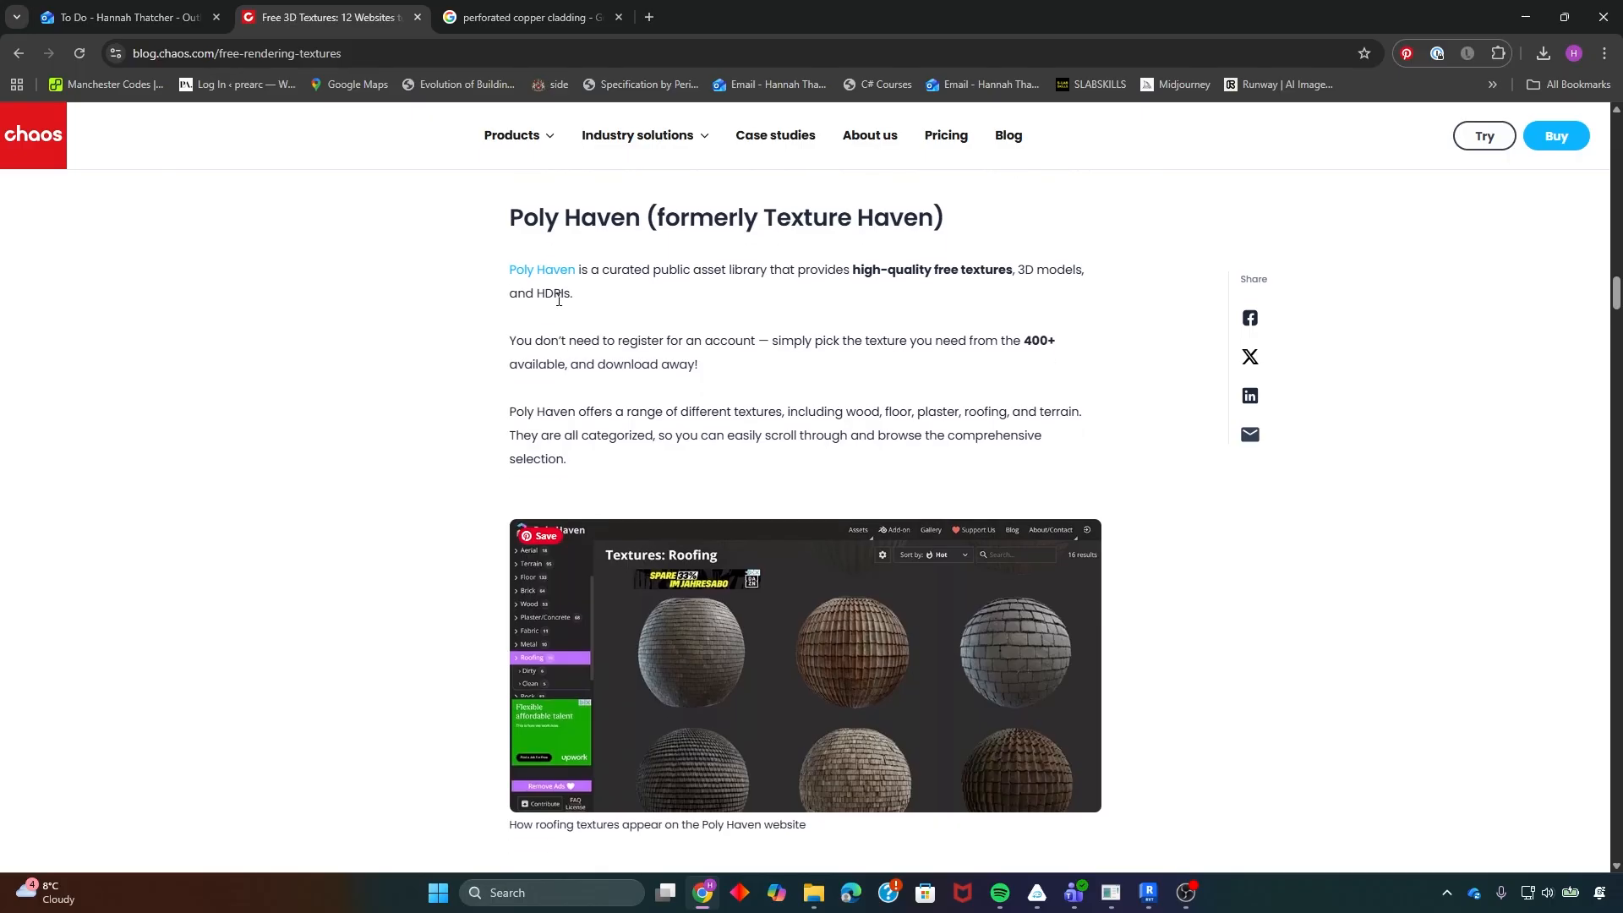
pyautogui.click(541, 270)
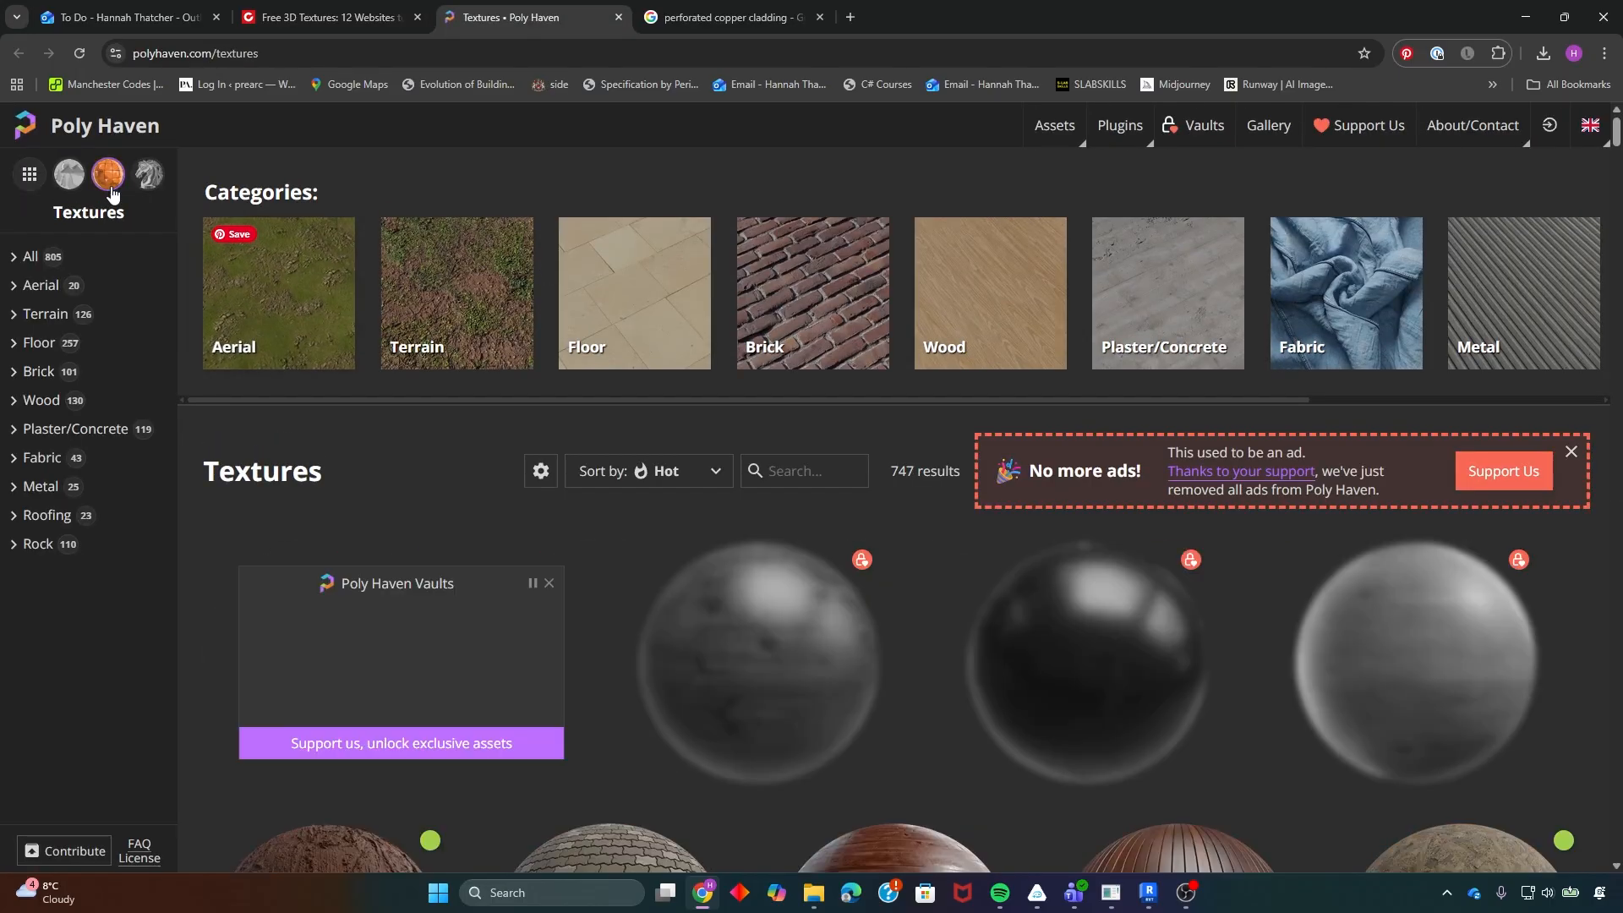
pyautogui.click(67, 176)
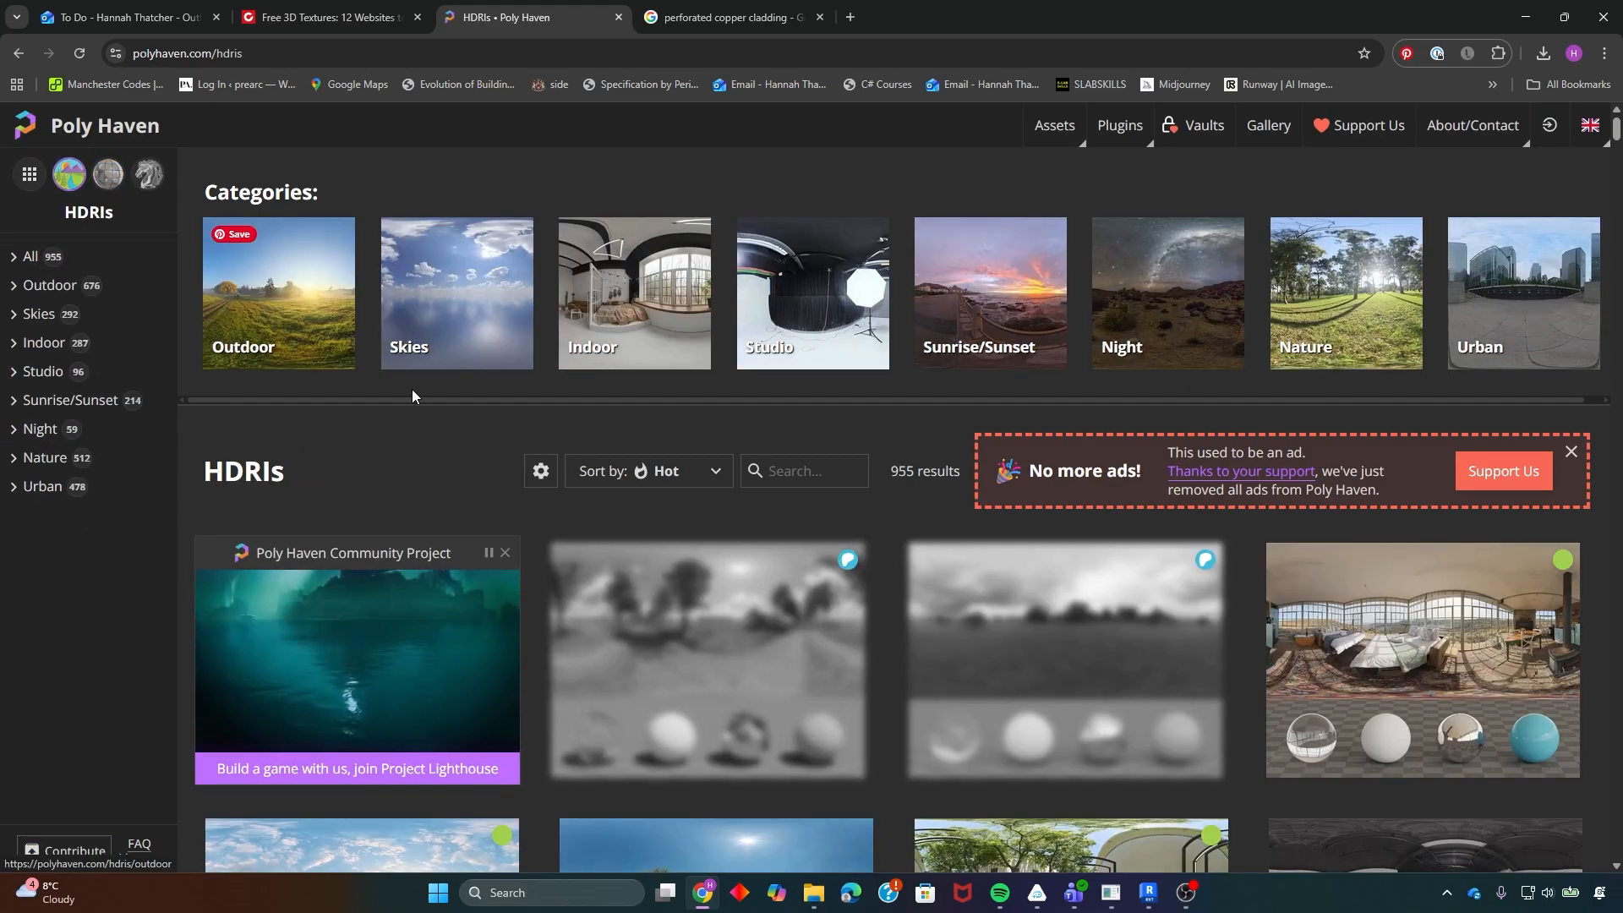
pyautogui.click(482, 317)
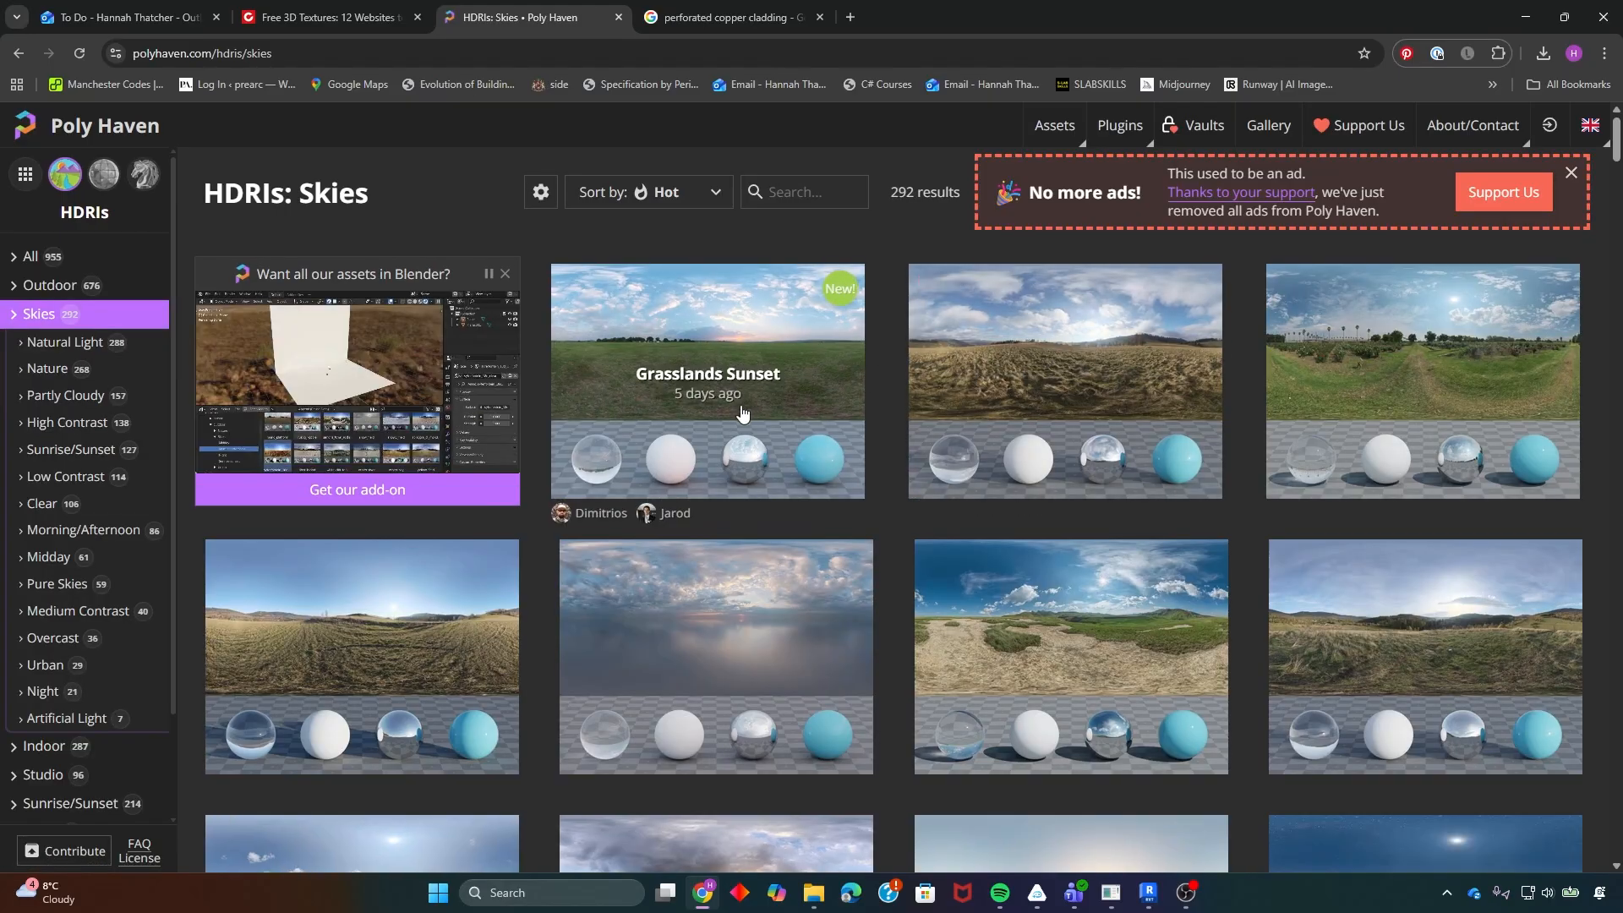
pyautogui.scroll(-5, 525, 772)
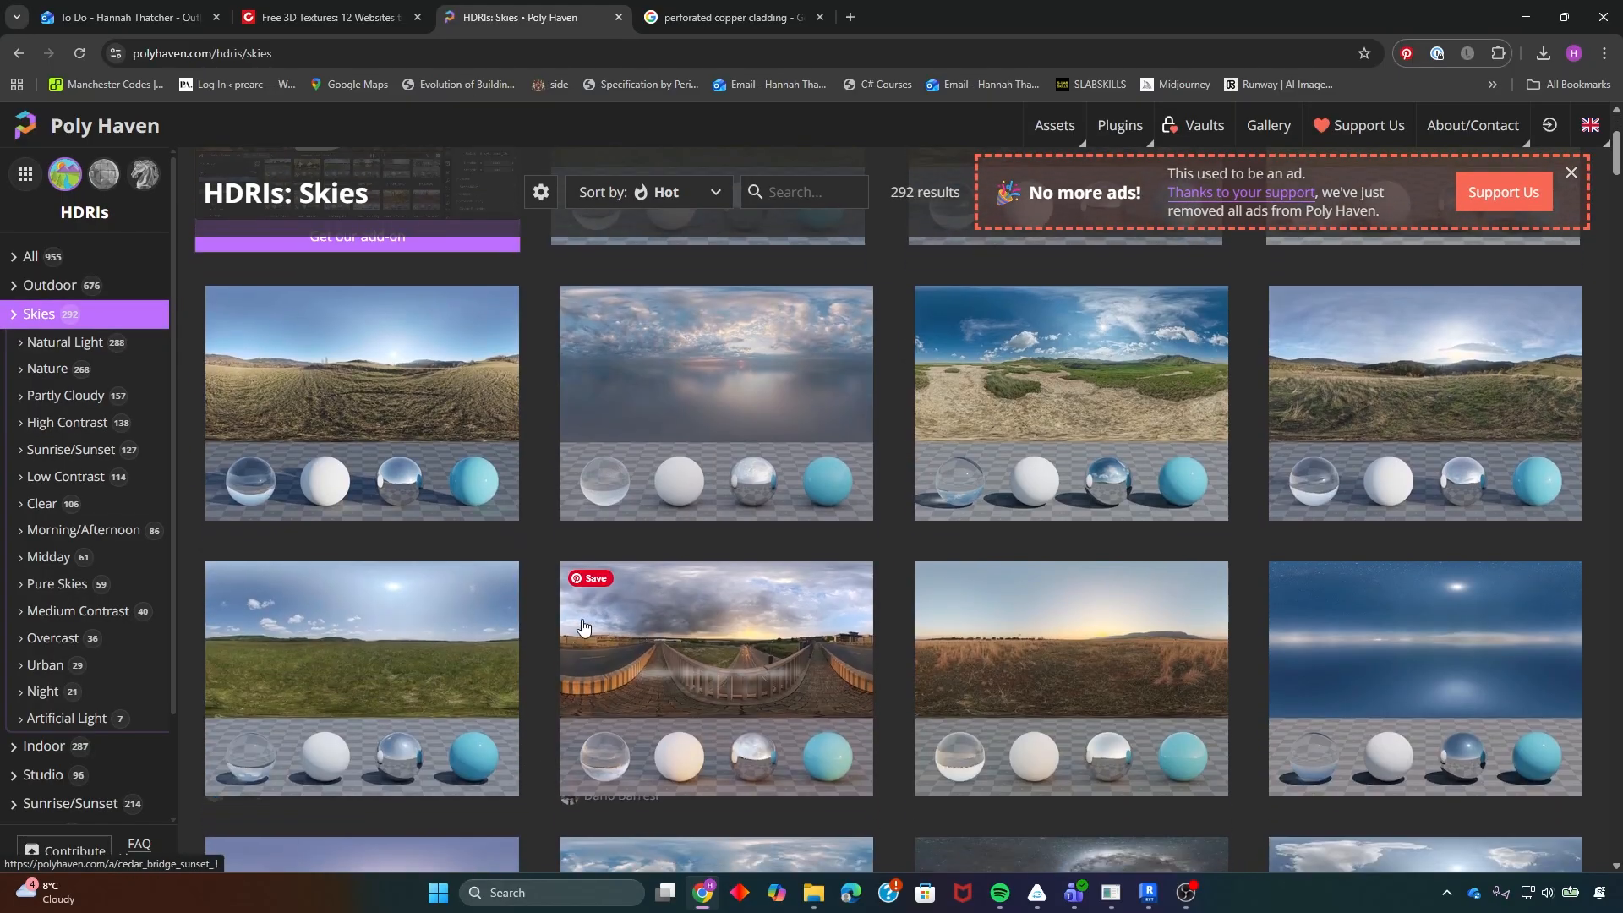
pyautogui.scroll(-5, 549, 634)
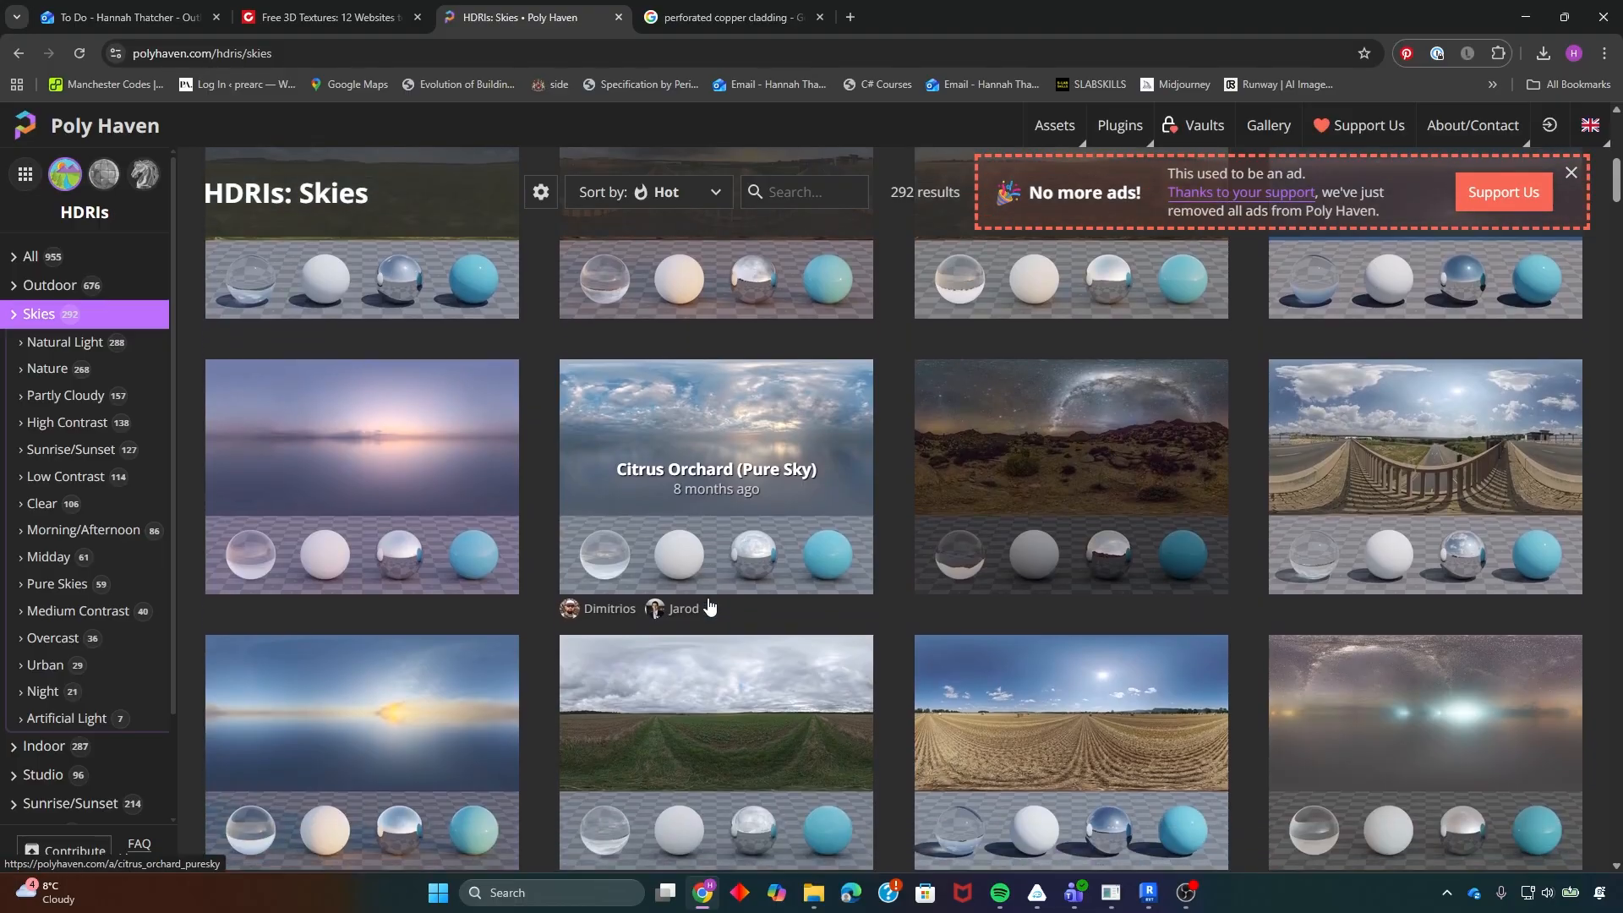
pyautogui.scroll(-6, 580, 650)
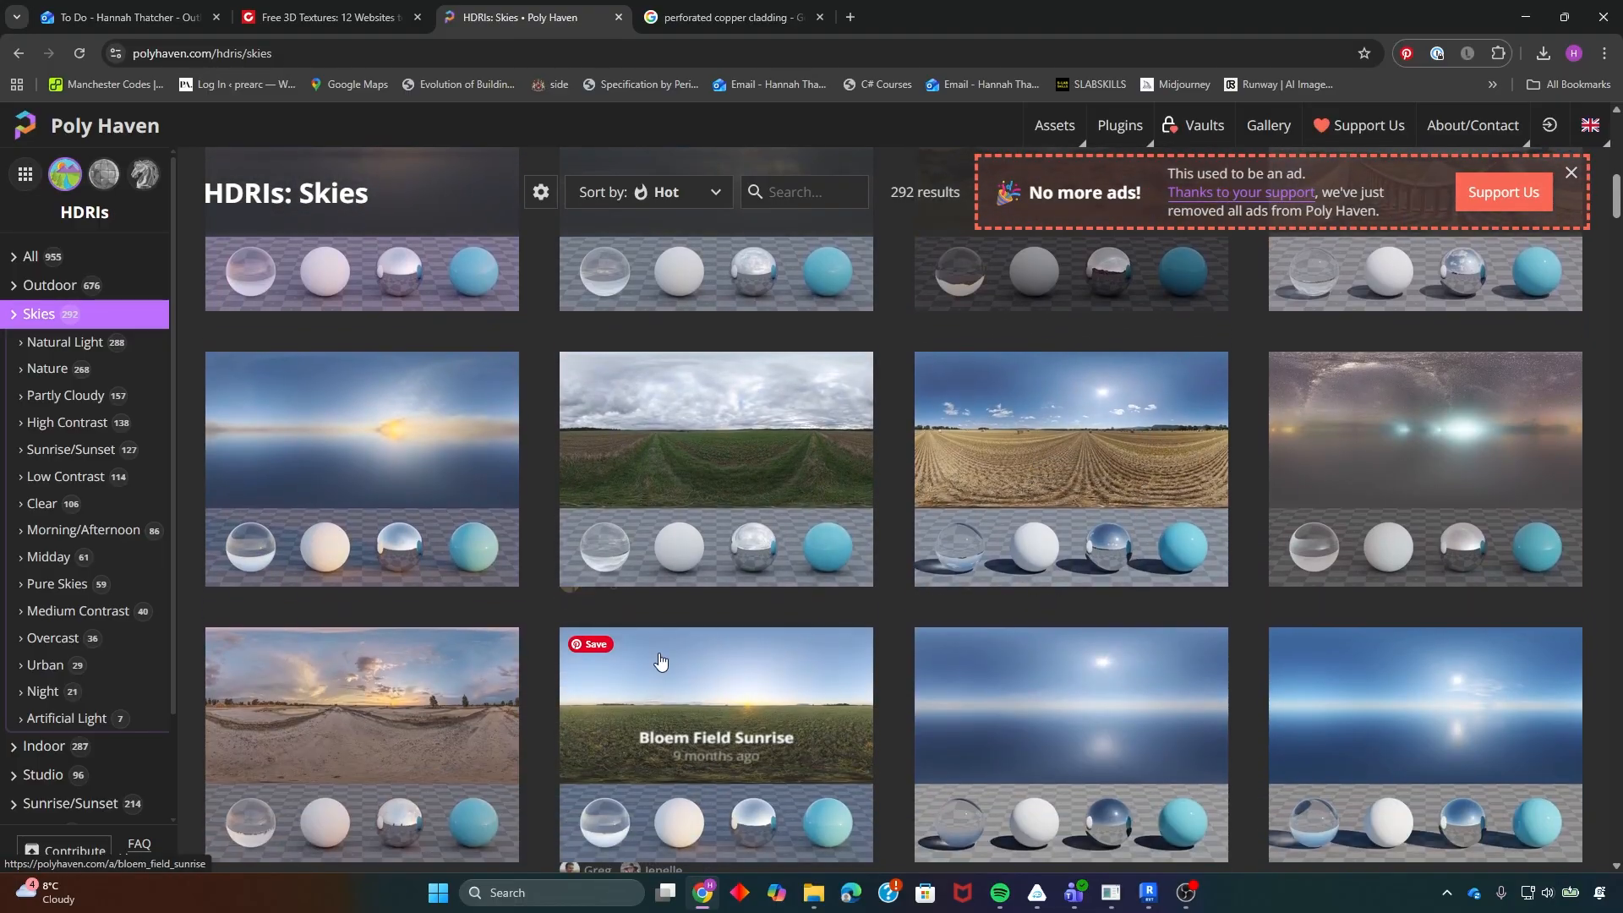
pyautogui.scroll(1, 1165, 389)
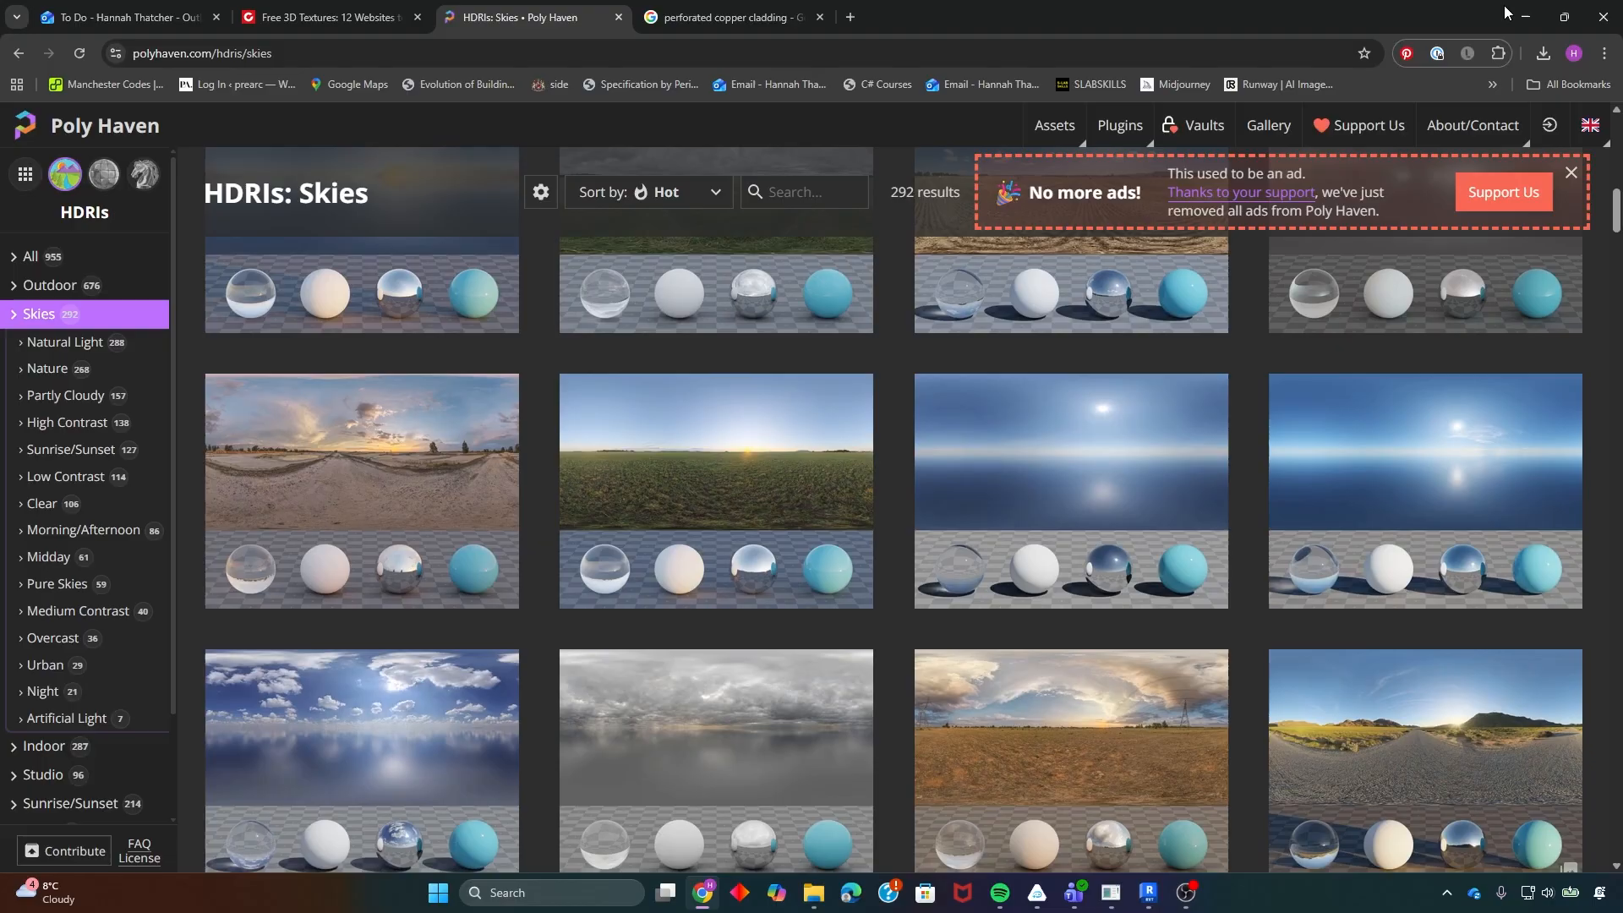
pyautogui.click(1526, 15)
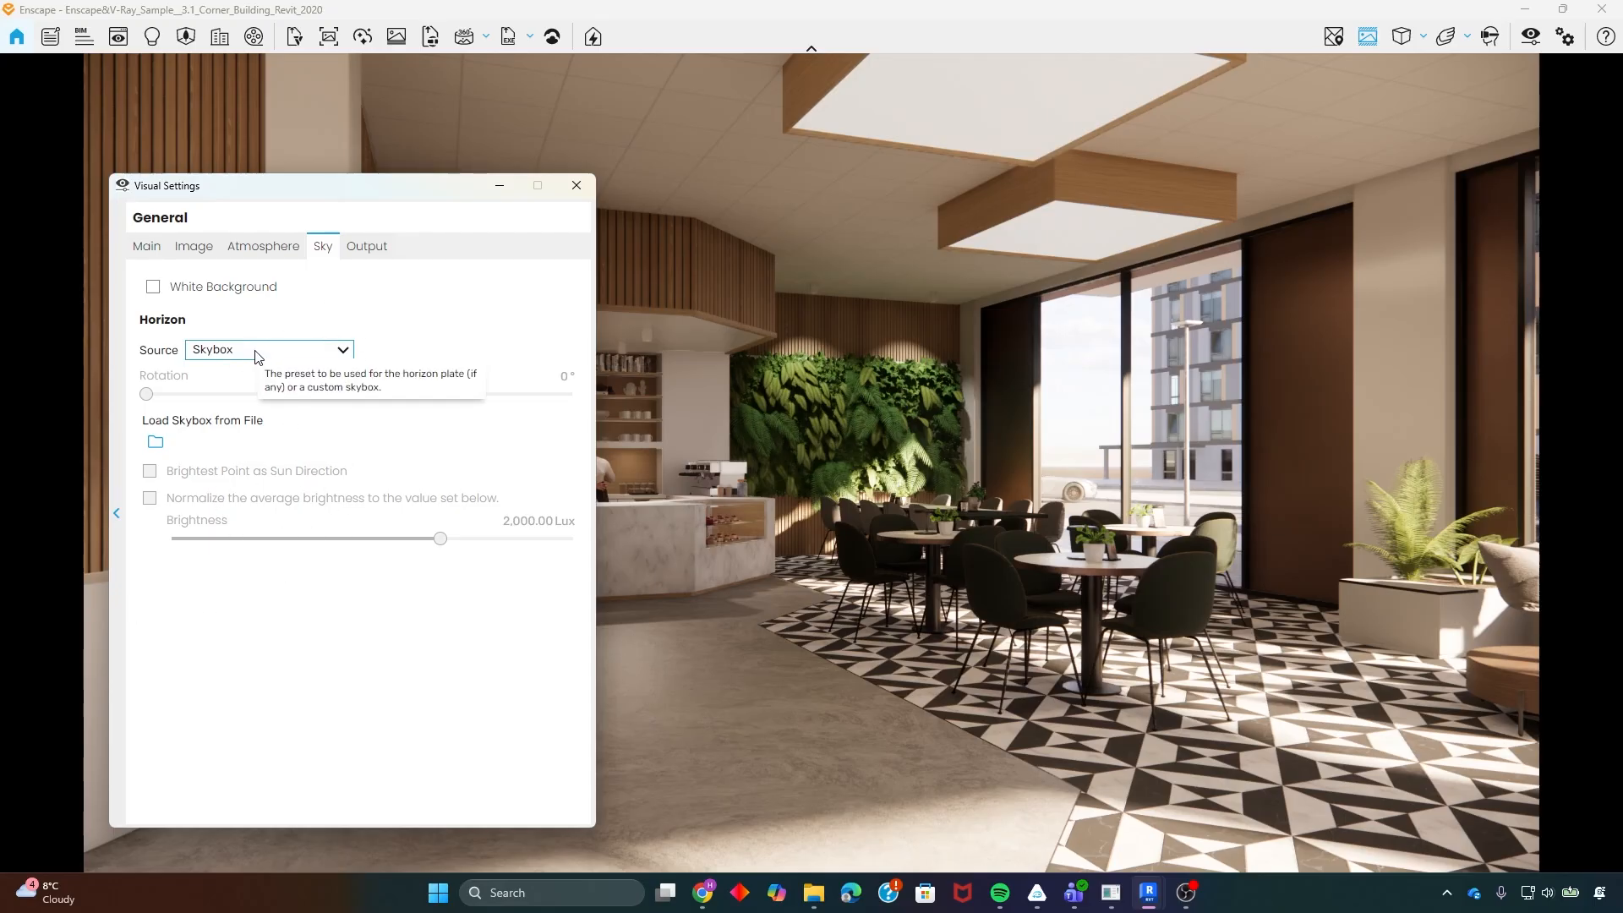
# - Try Forest, Construction Site and Skybox as the sky's horizon source and set it to Urban
pyautogui.click(340, 350)
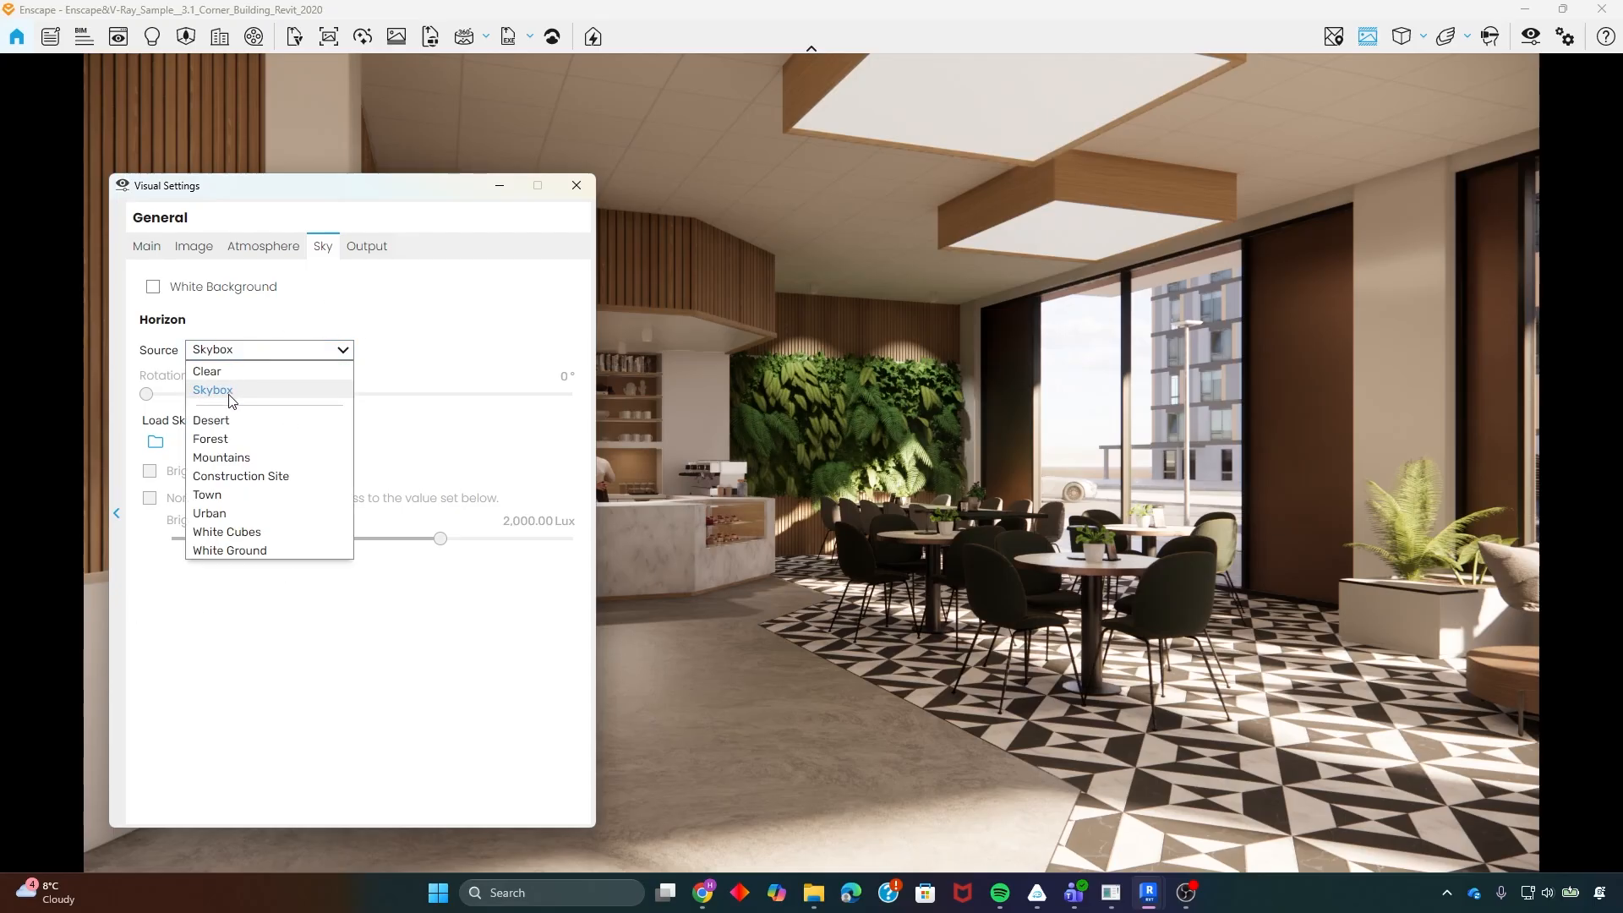
pyautogui.click(229, 437)
pyautogui.click(287, 355)
pyautogui.click(289, 352)
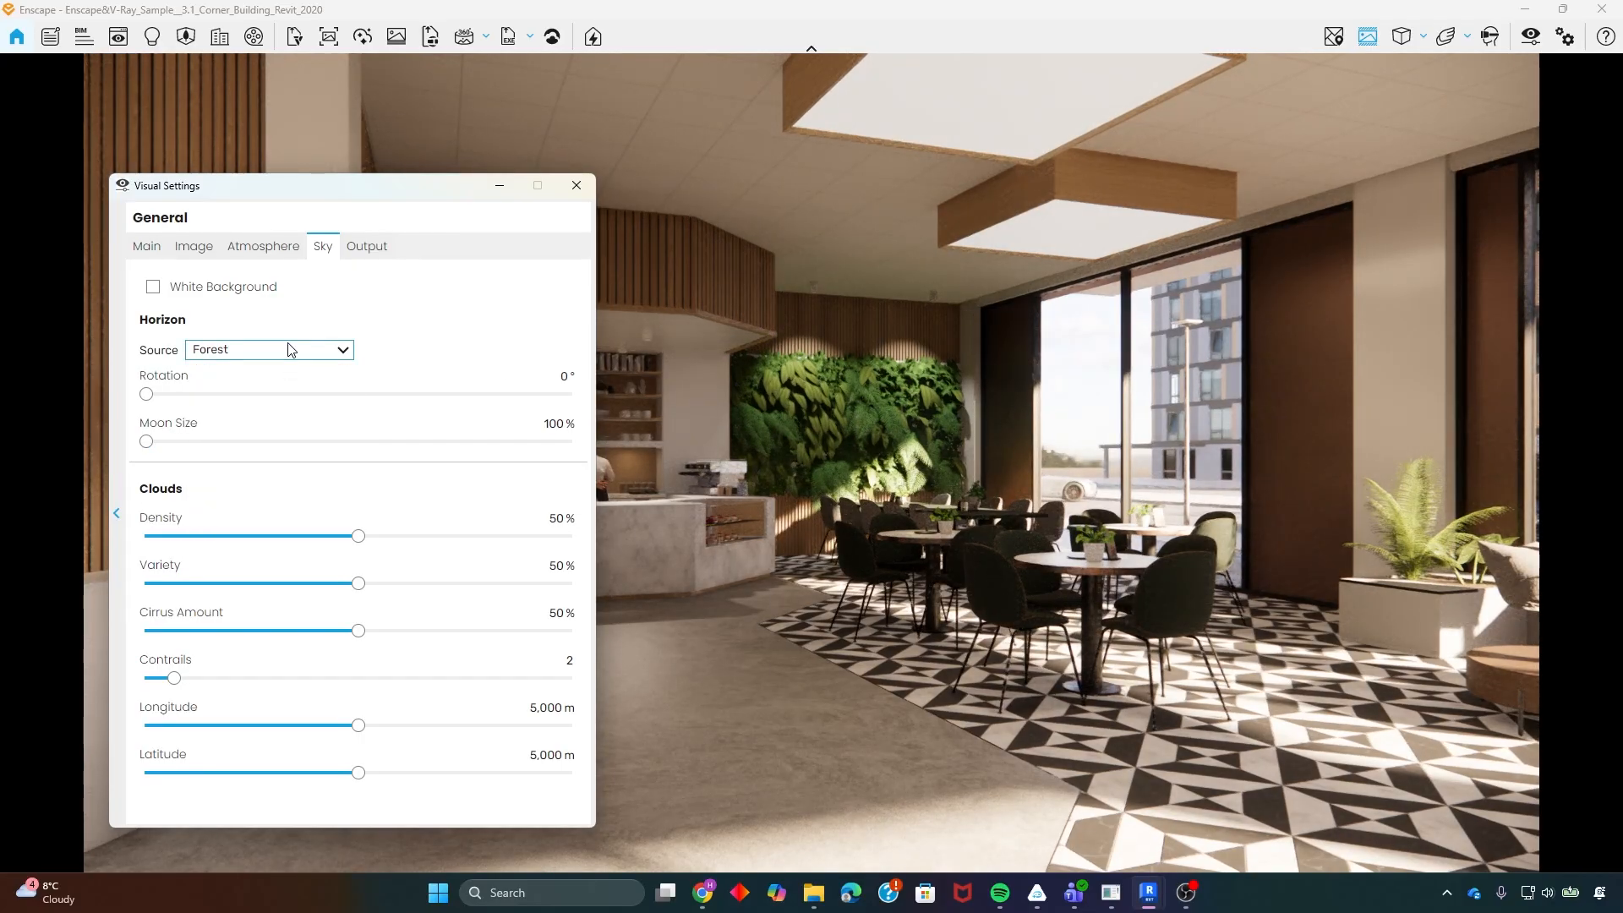
pyautogui.click(289, 352)
pyautogui.click(253, 476)
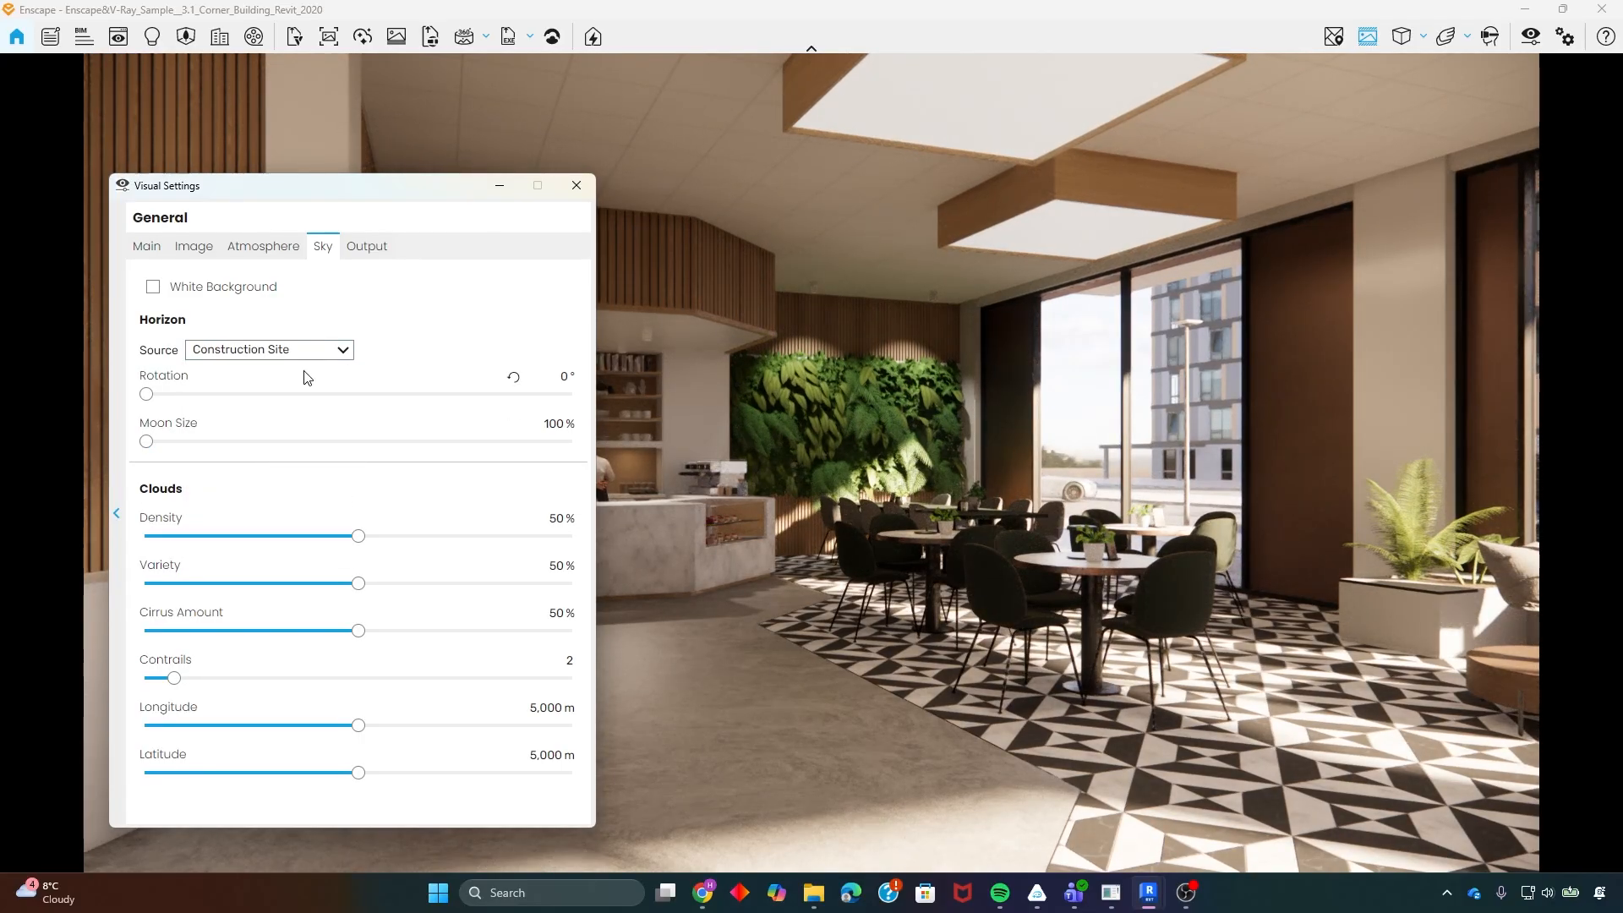
pyautogui.click(300, 351)
pyautogui.click(247, 390)
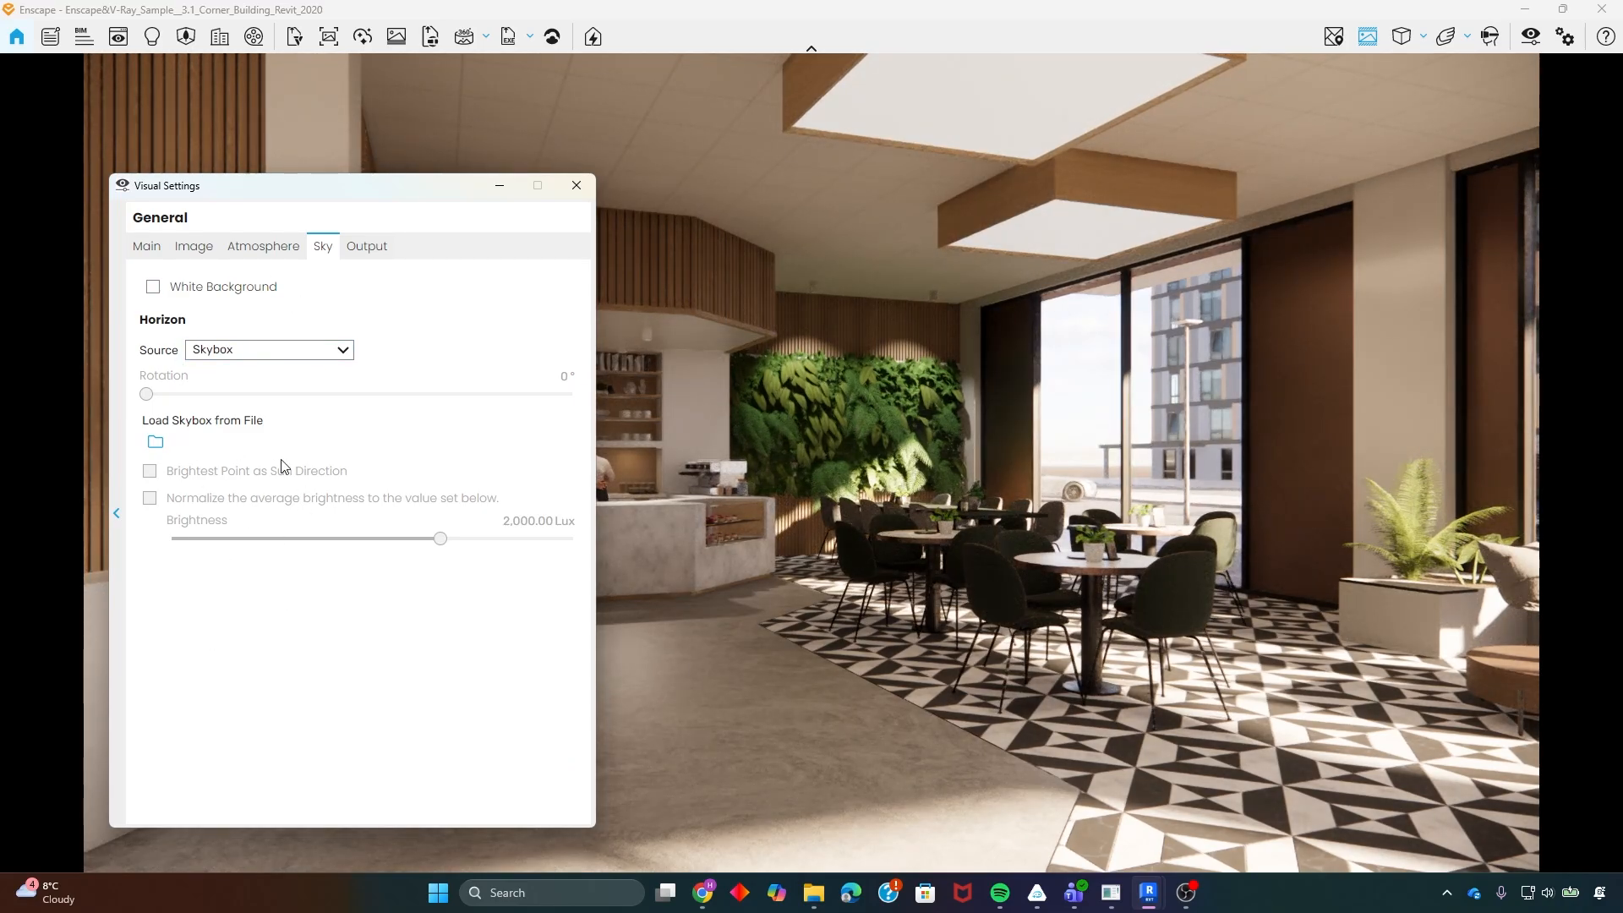
pyautogui.click(297, 355)
pyautogui.click(224, 511)
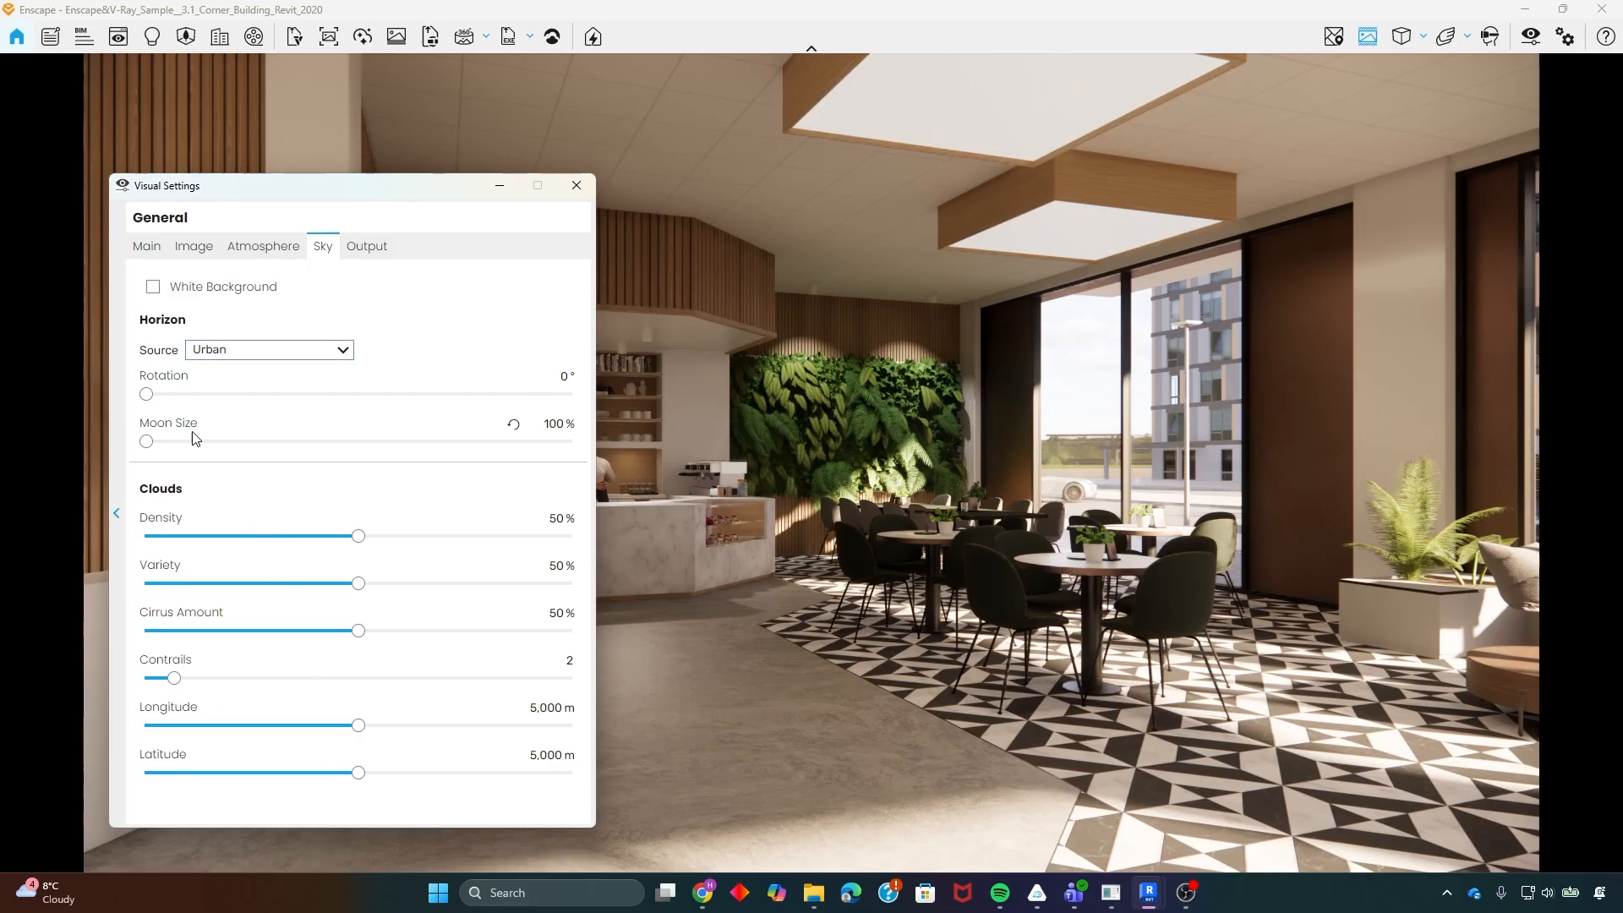
# - Try a custom output resolution of 1000 x 1000 in the Visual Settings and return it to Full HD
pyautogui.click(369, 247)
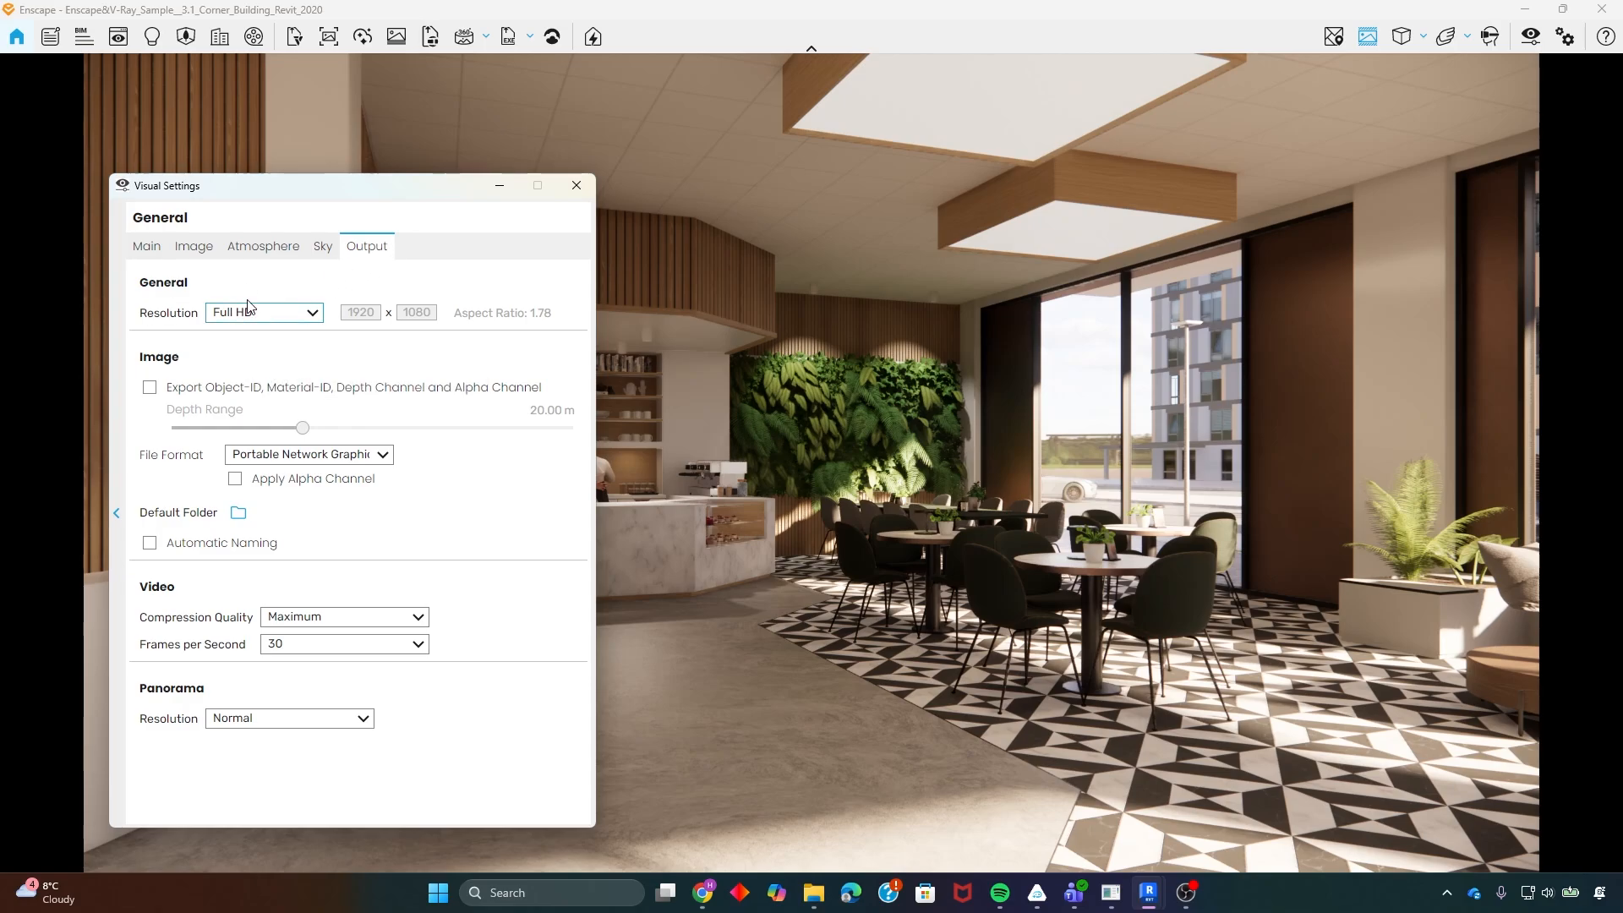
pyautogui.click(320, 313)
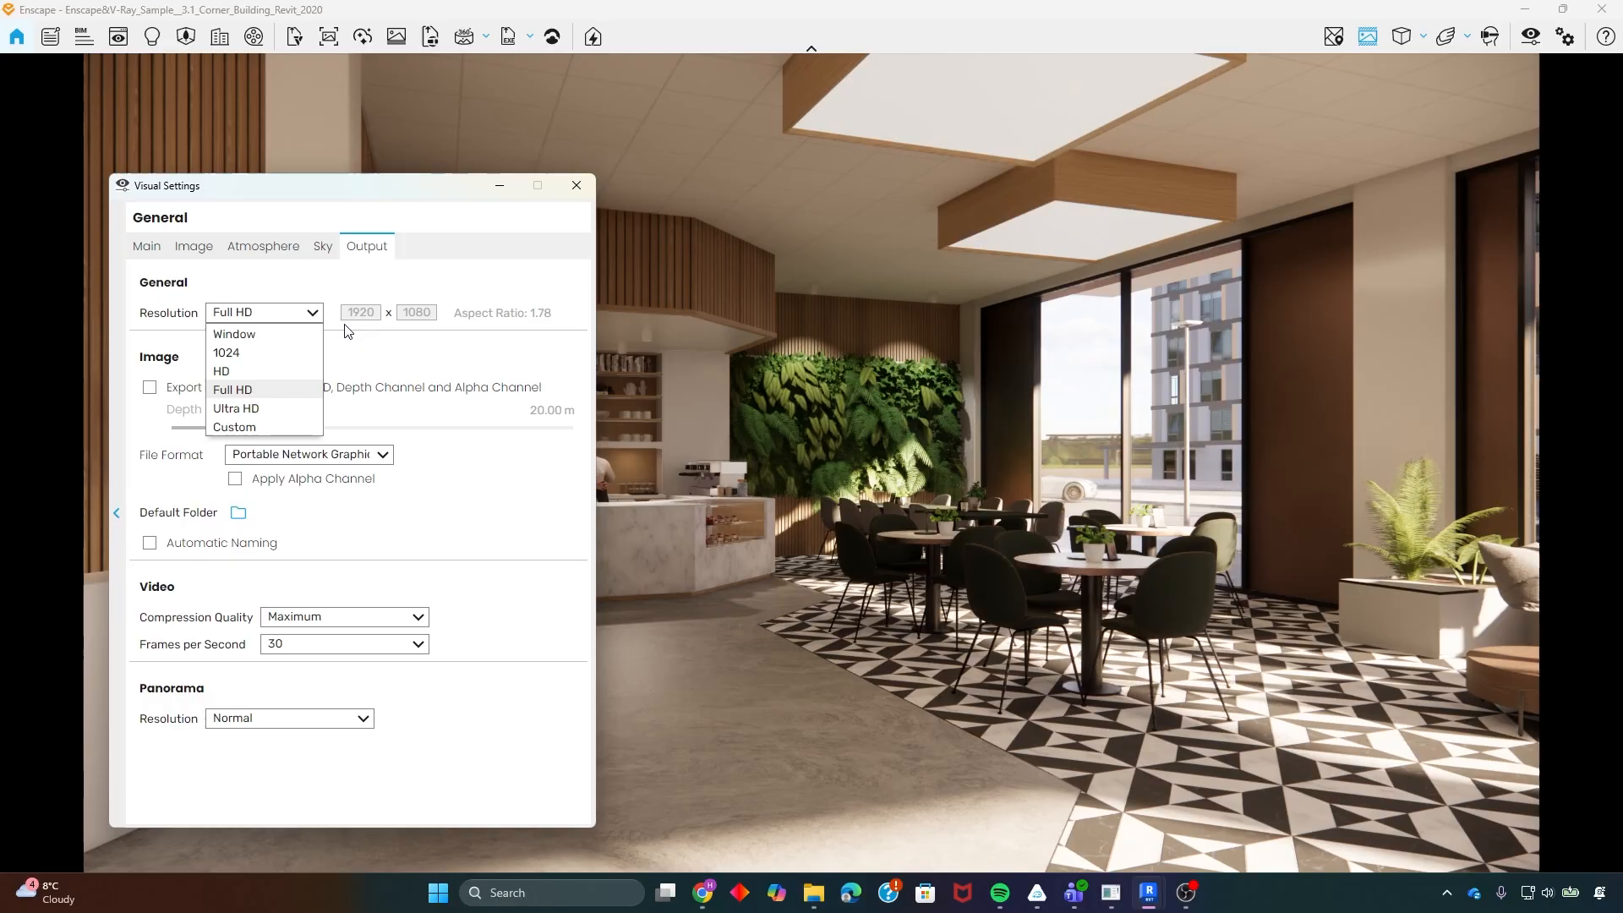
pyautogui.click(256, 428)
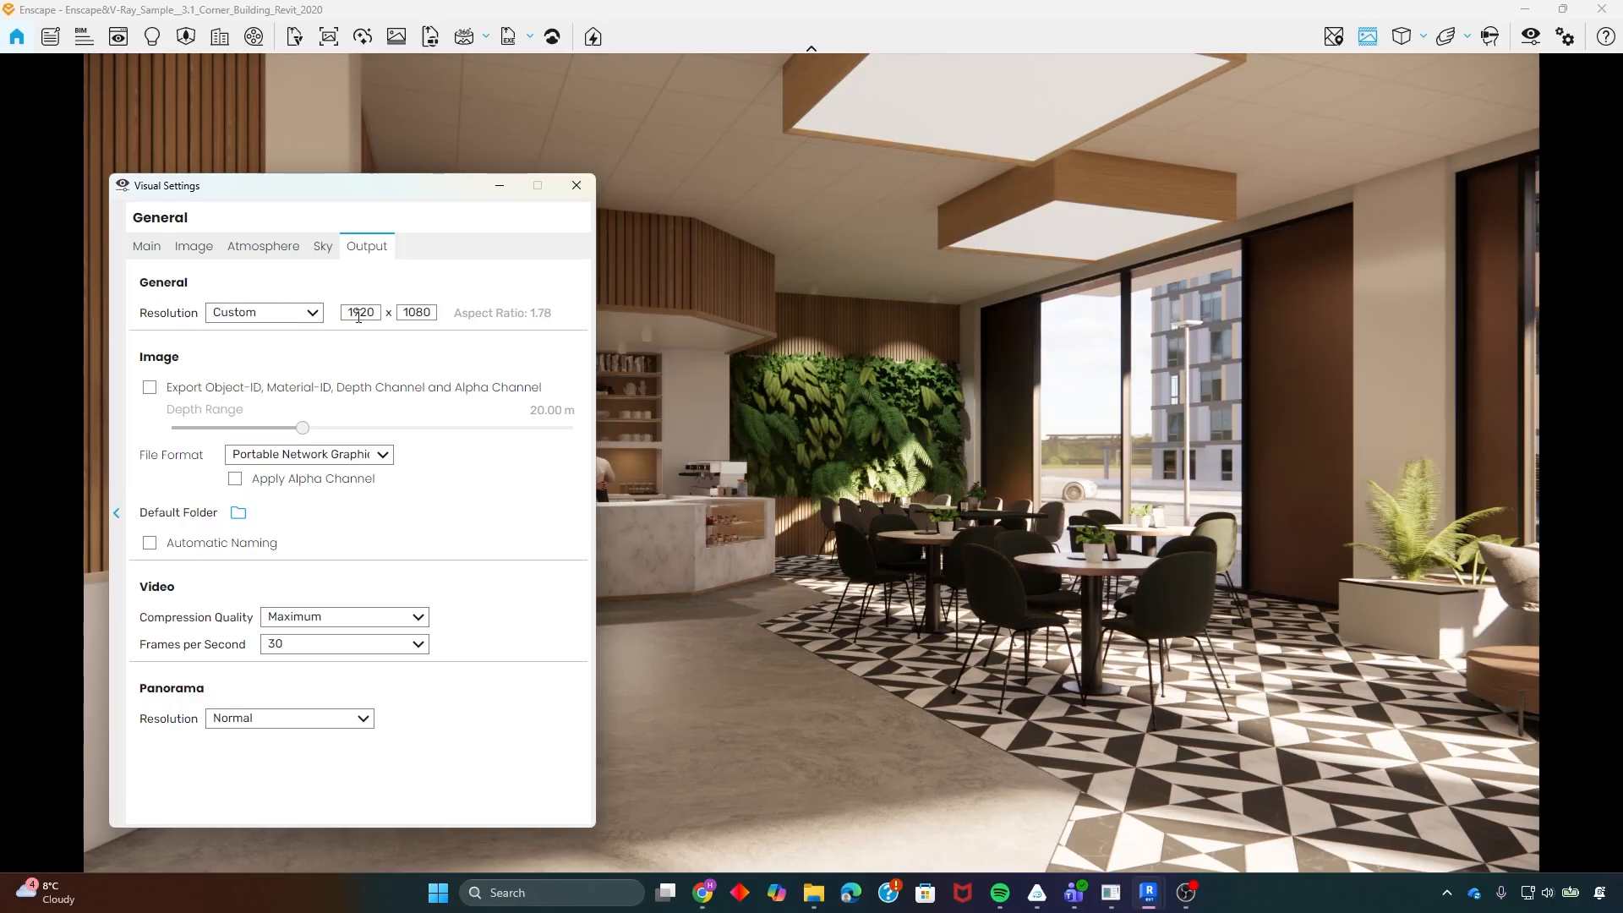
pyautogui.doubleClick(361, 313)
pyautogui.write('1')
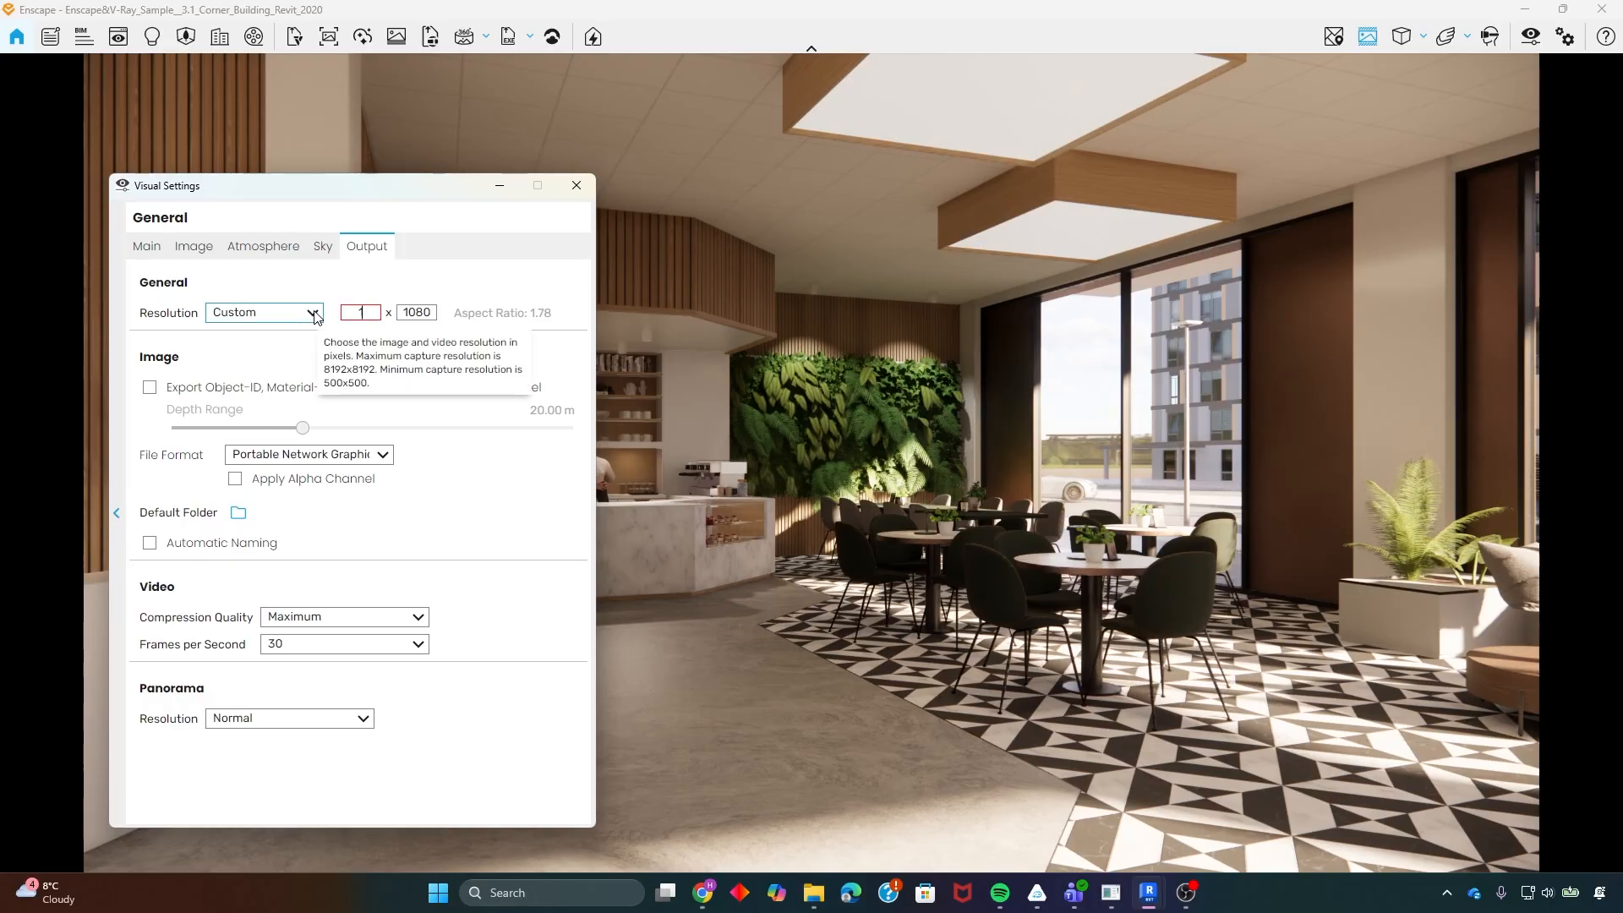
pyautogui.write('000')
pyautogui.press('Tab')
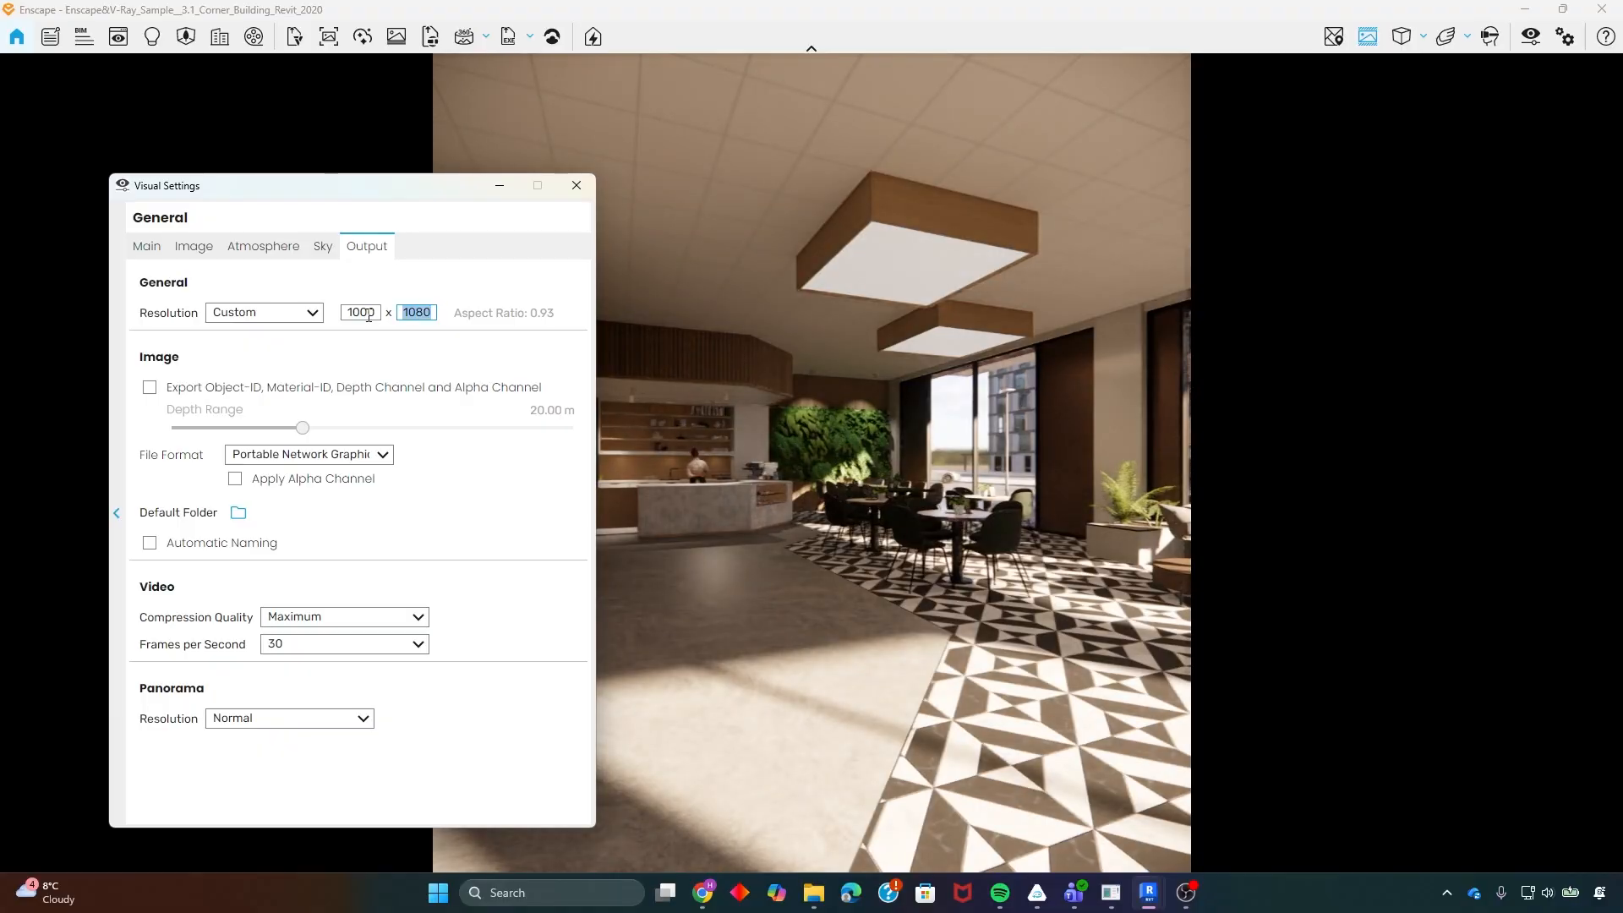
pyautogui.write('1')
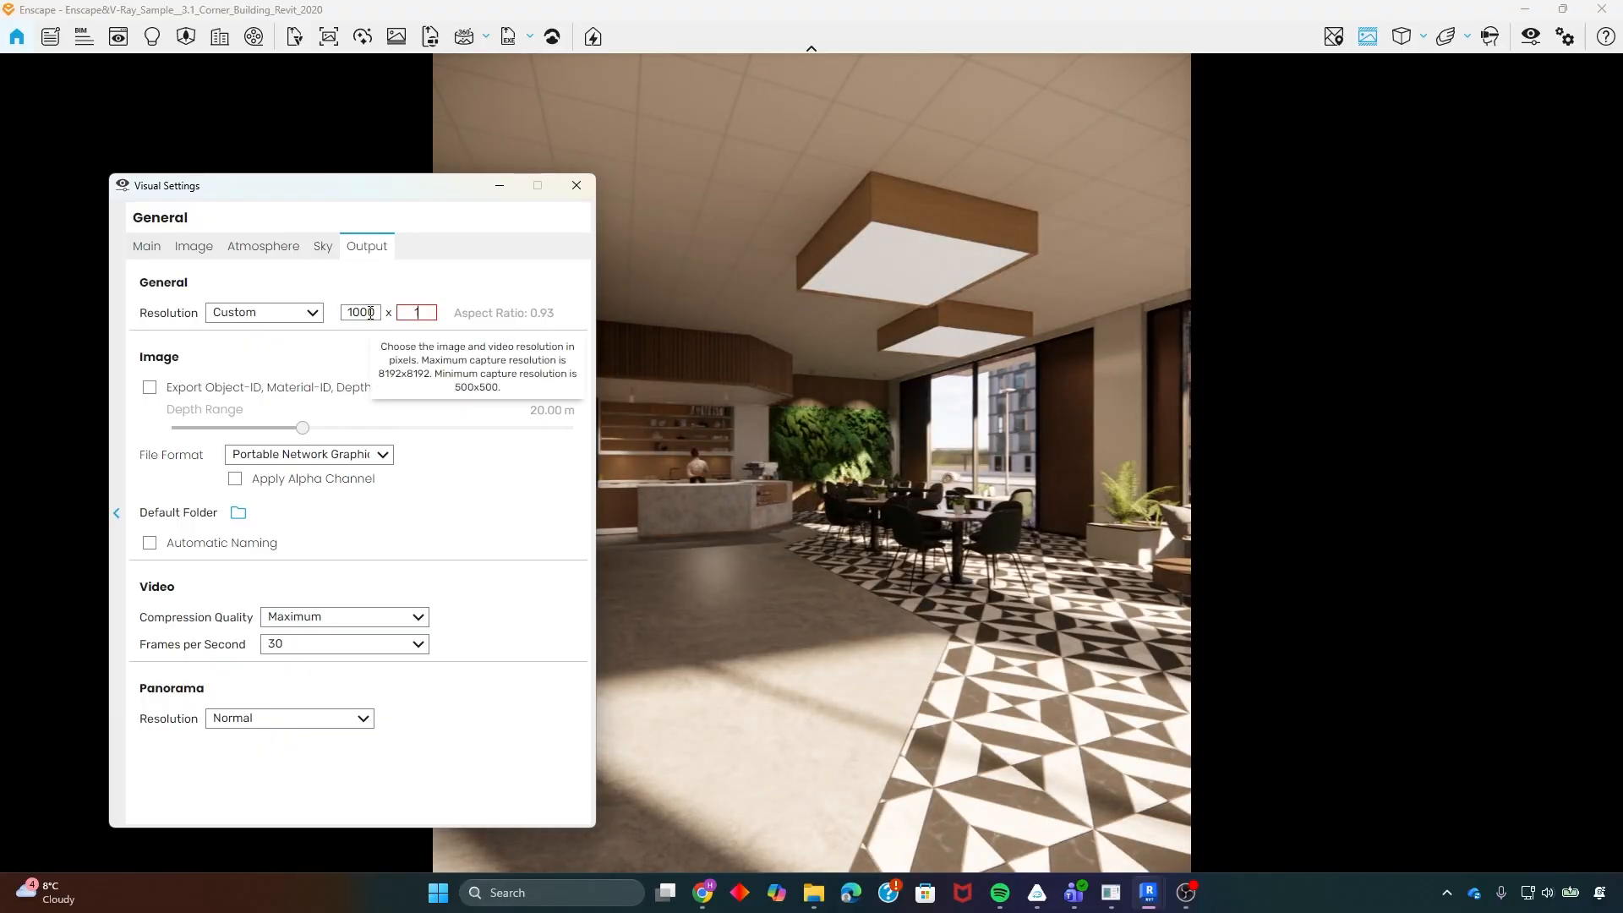
pyautogui.write('000')
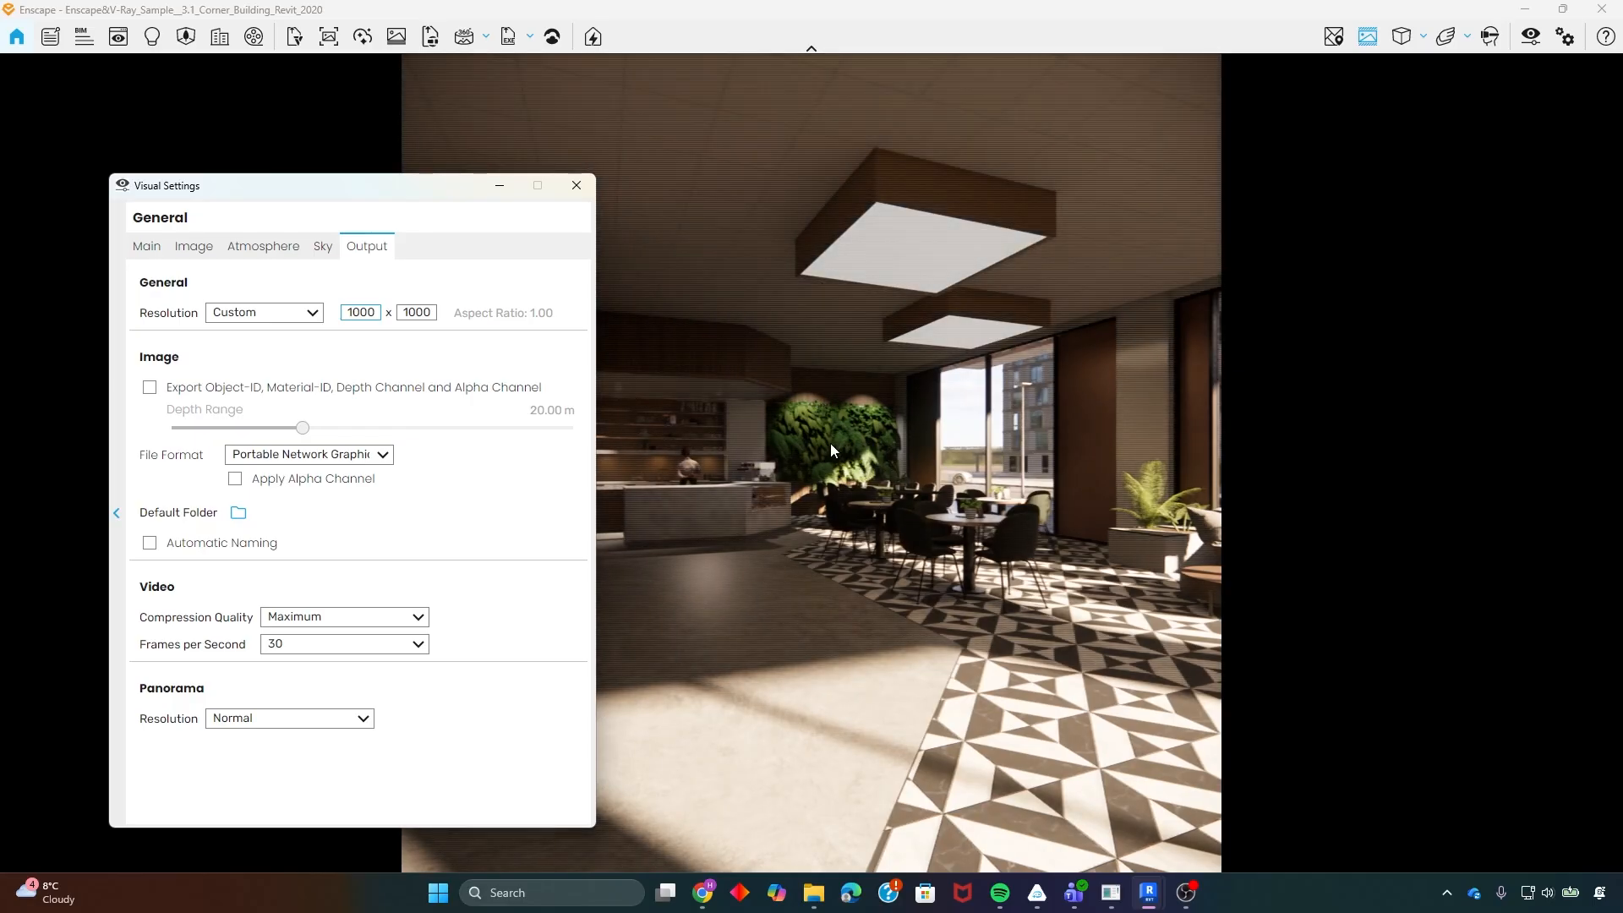
pyautogui.click(304, 312)
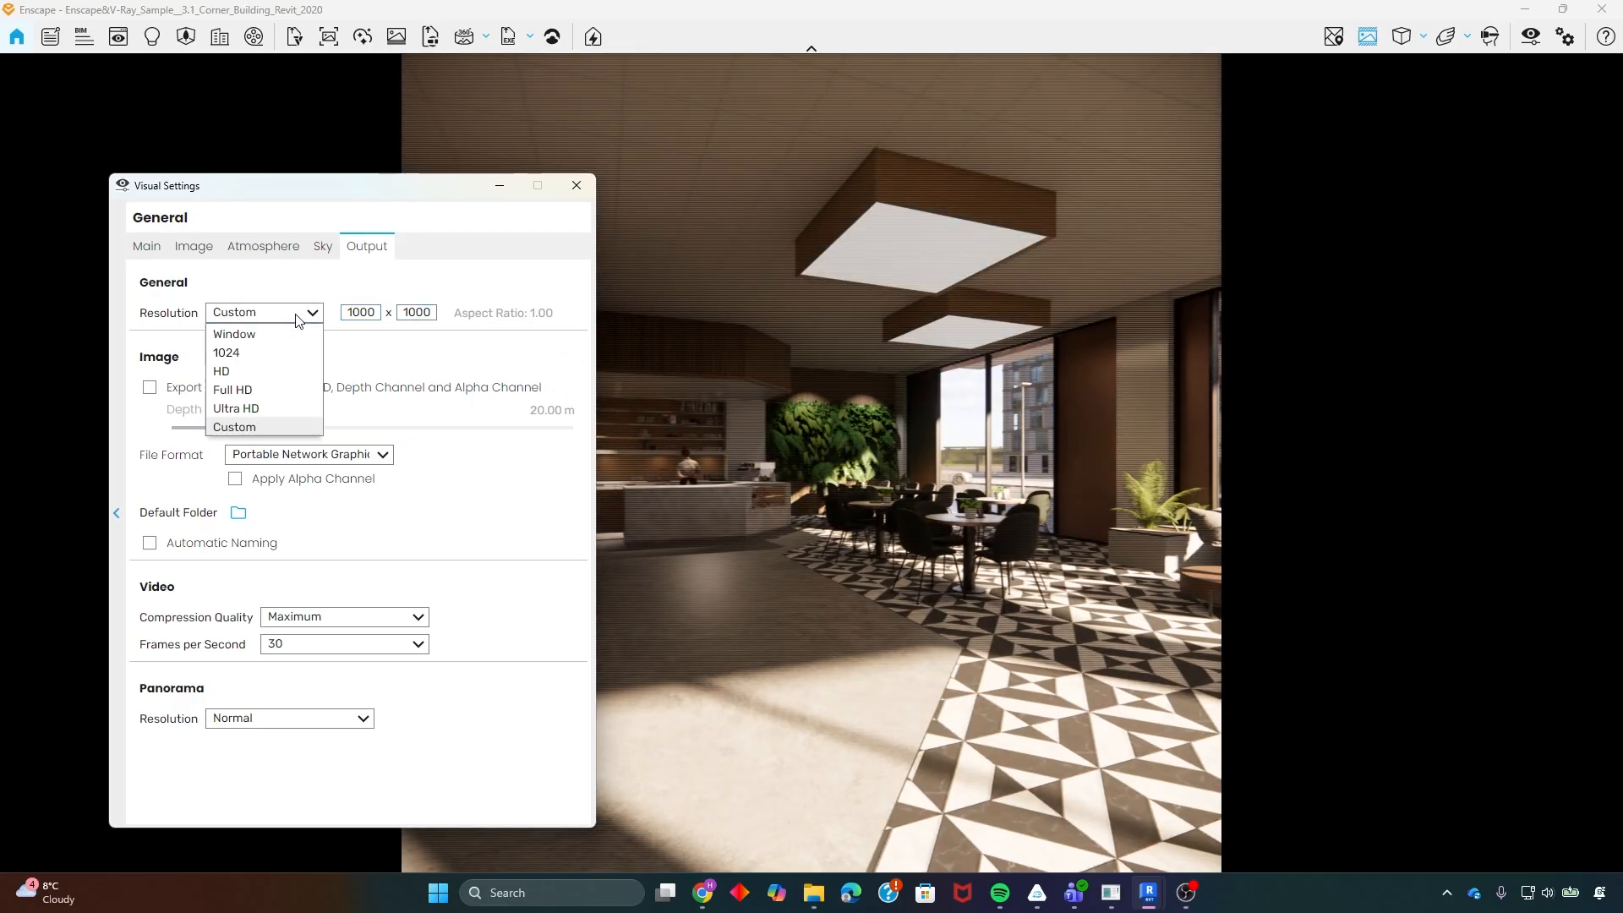
pyautogui.click(262, 391)
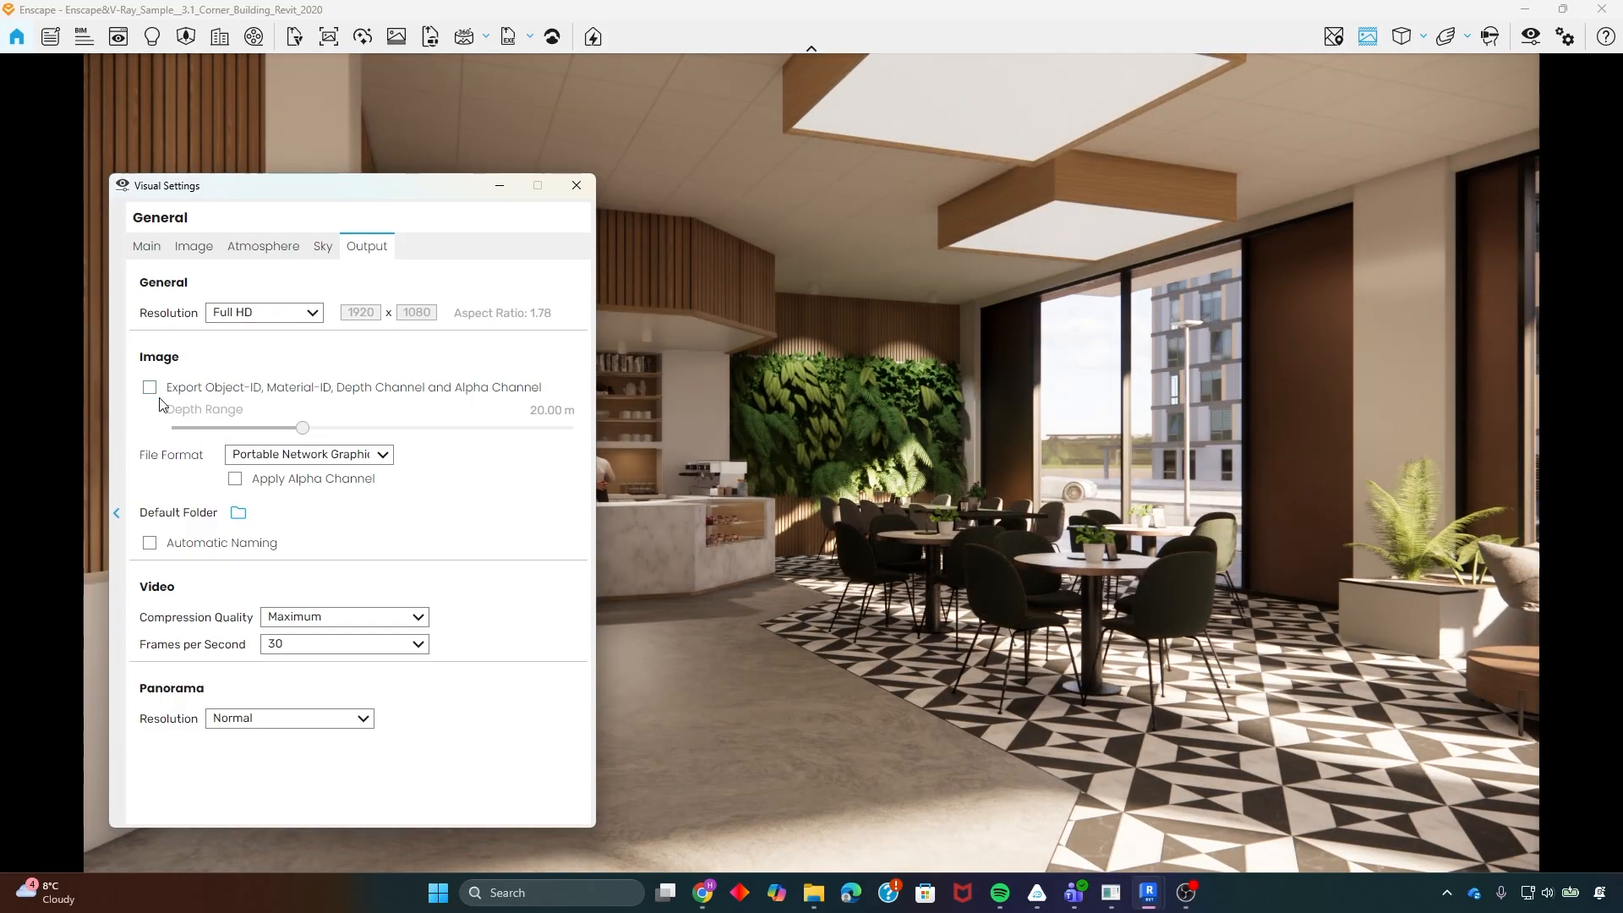
# - Enable exporting the Object-ID, Material-ID, Depth and Alpha channels and set the image file format to JPEG
pyautogui.click(150, 389)
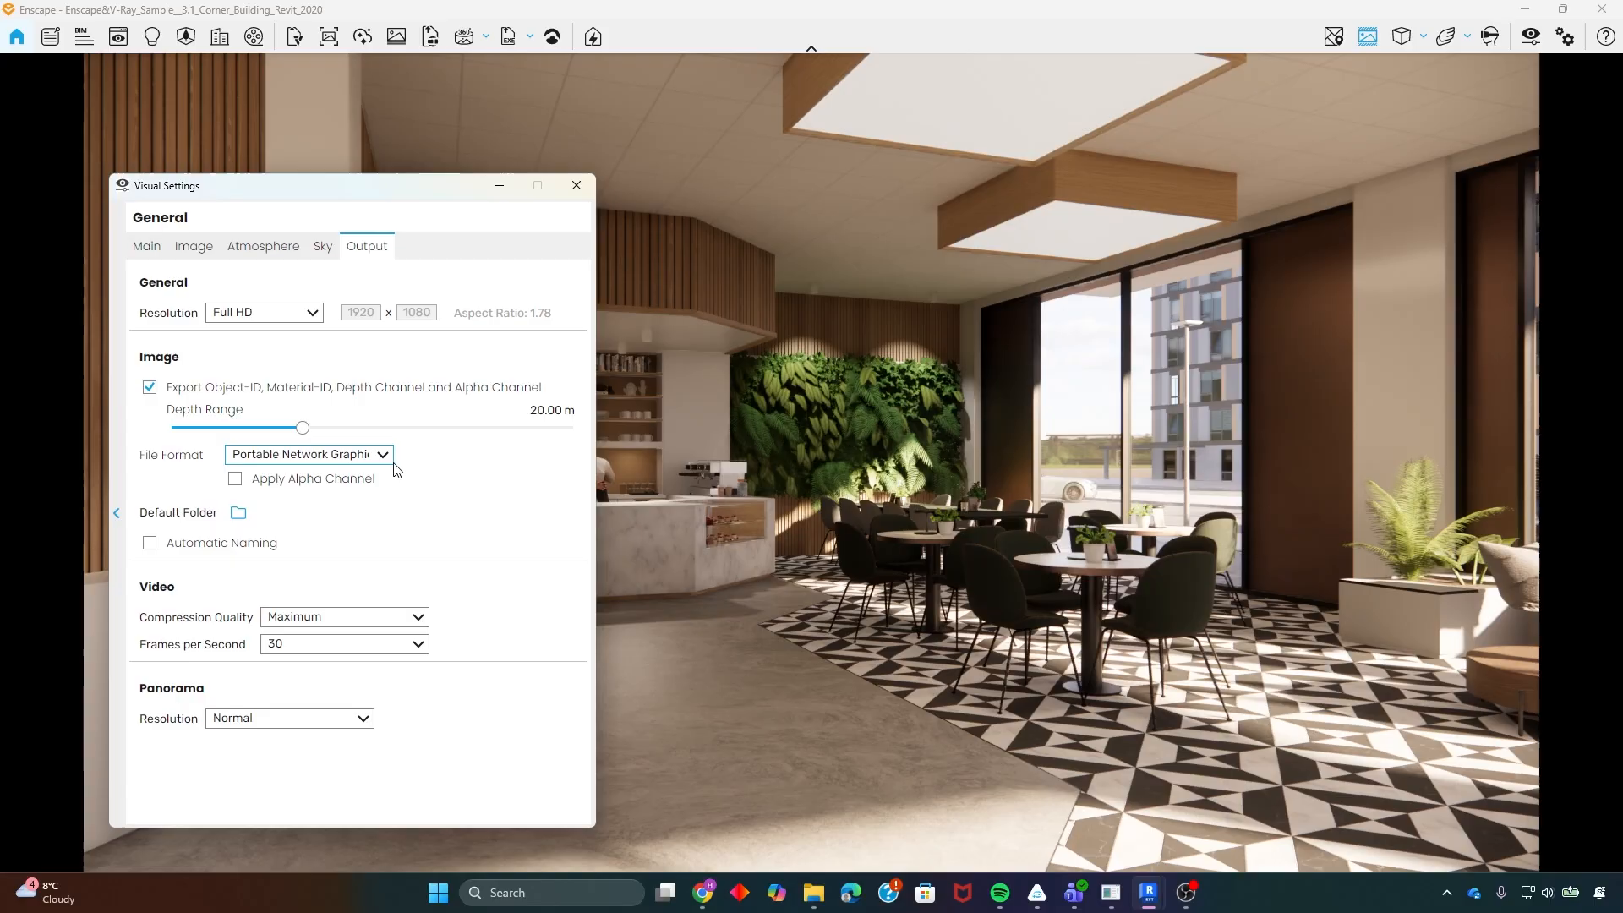
pyautogui.click(326, 457)
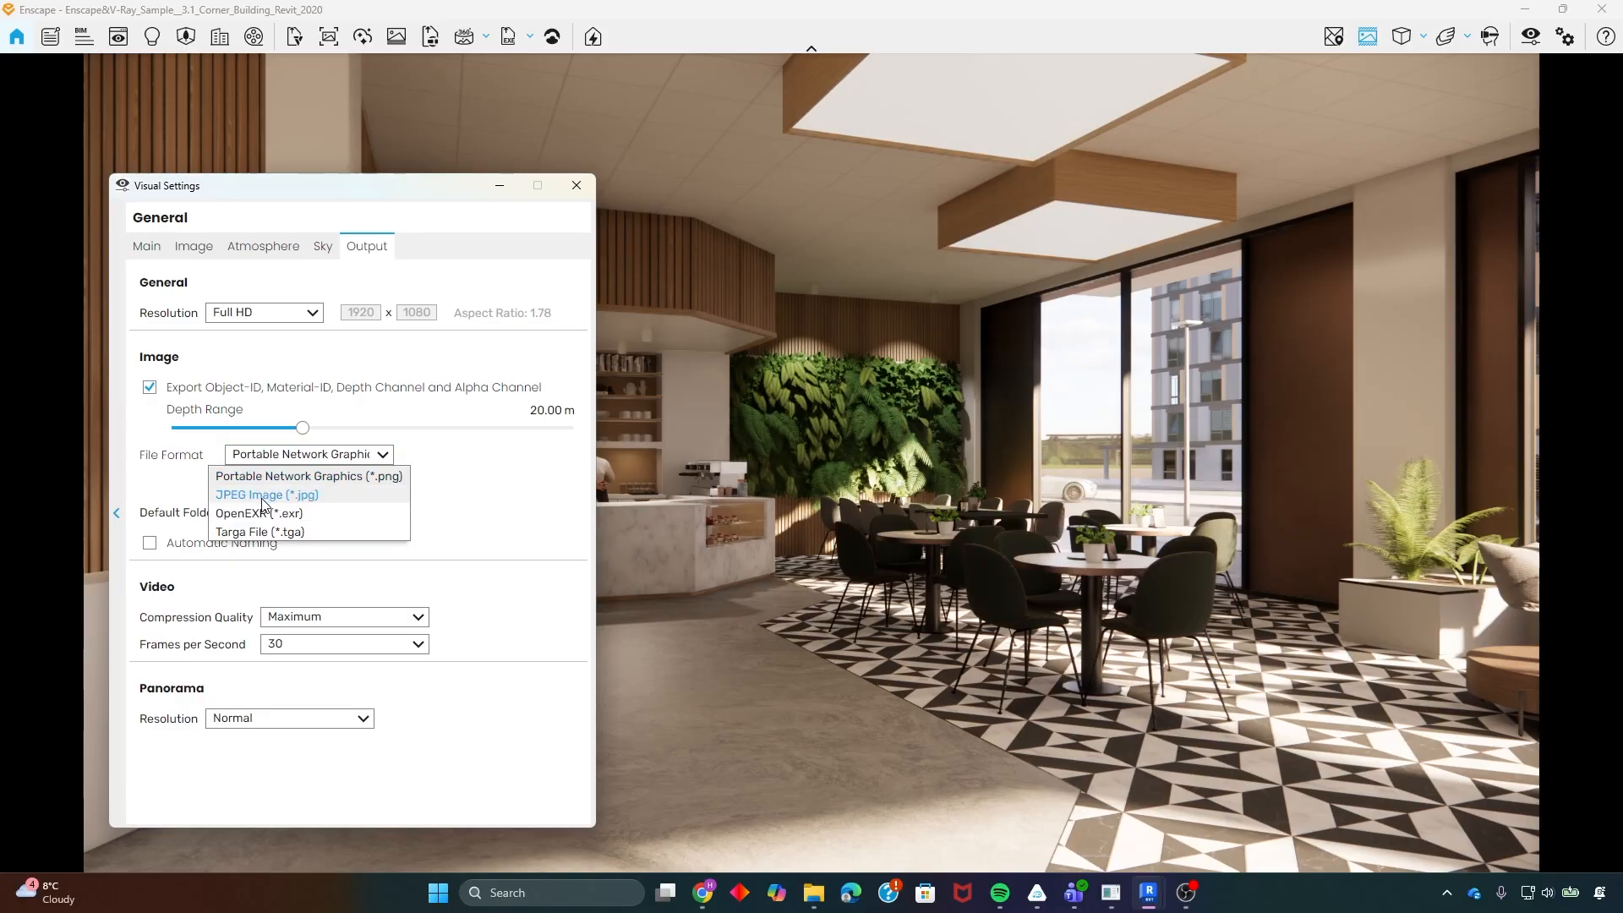
pyautogui.click(455, 480)
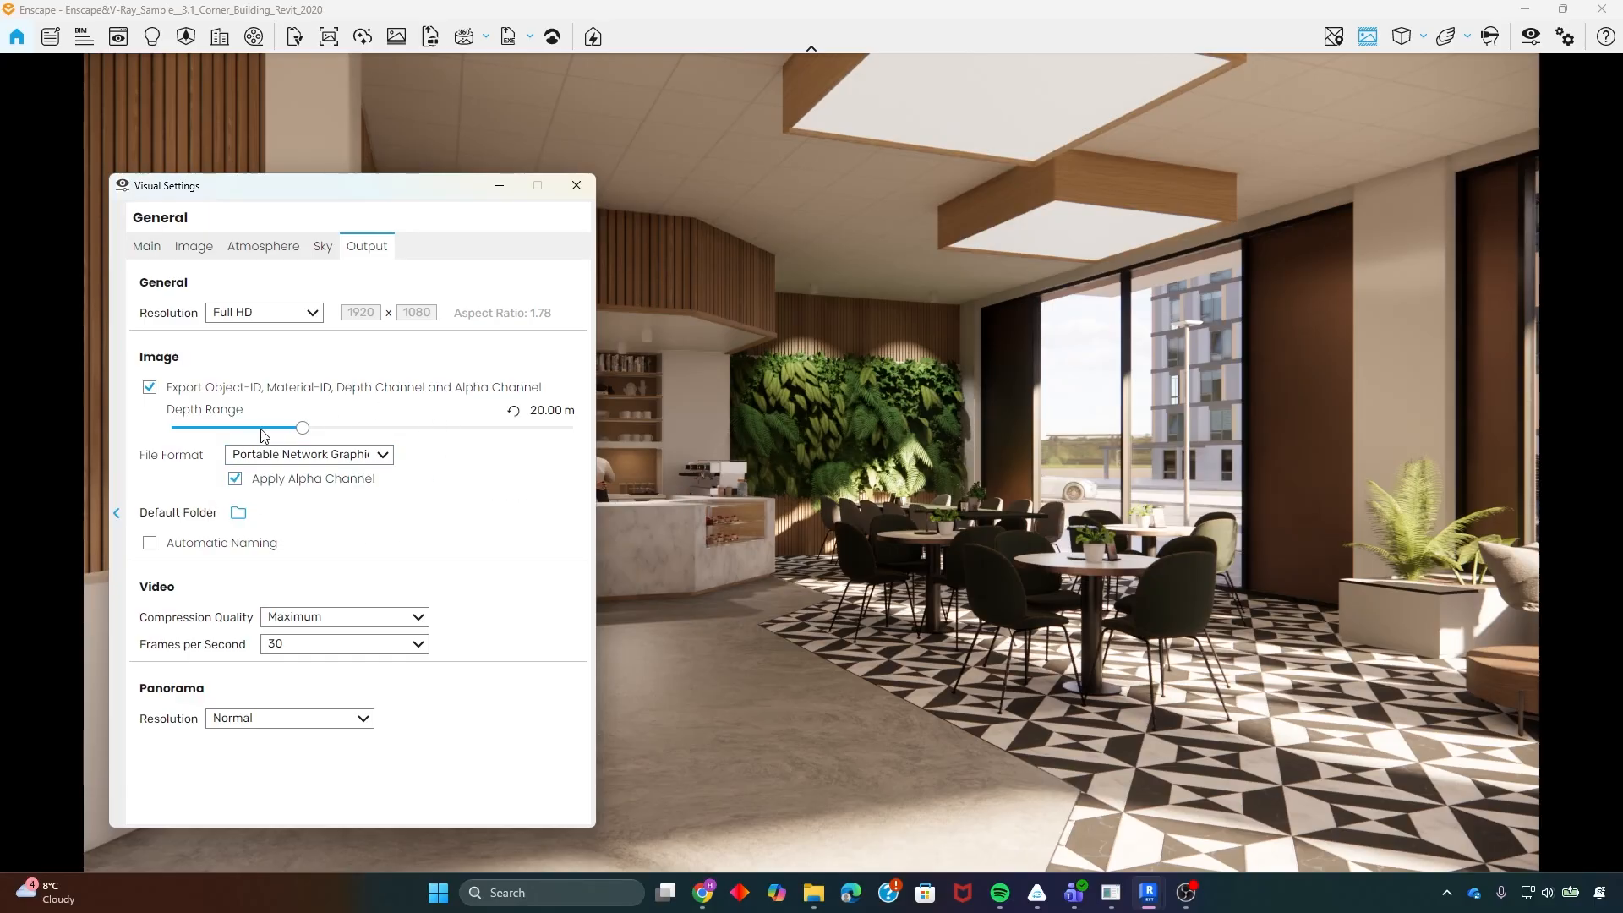
pyautogui.click(359, 458)
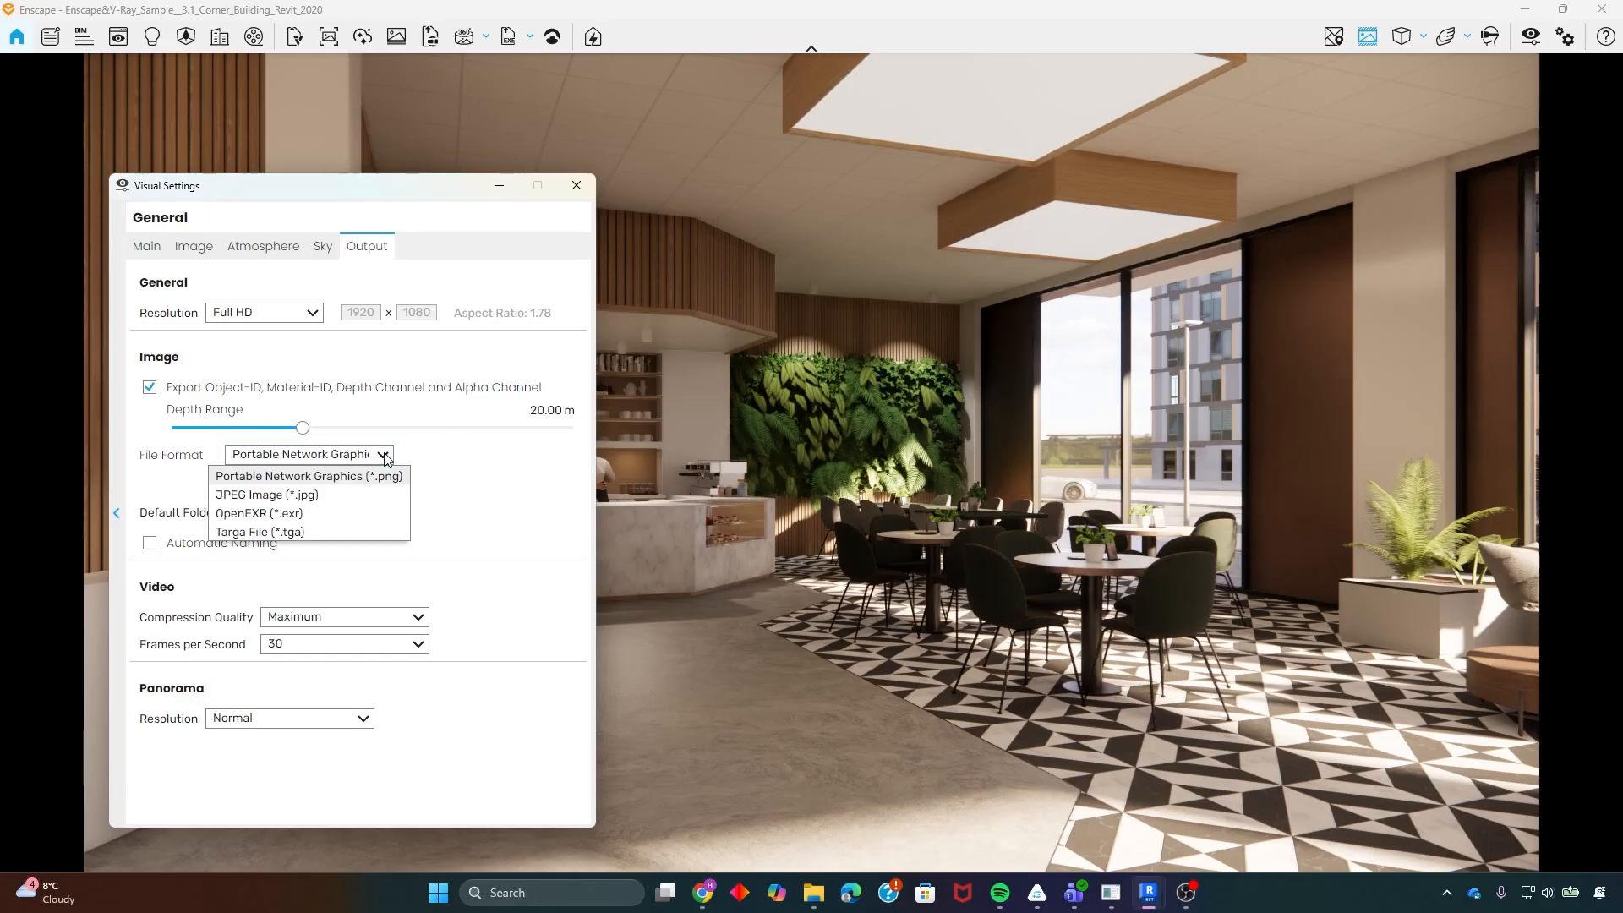
pyautogui.click(303, 495)
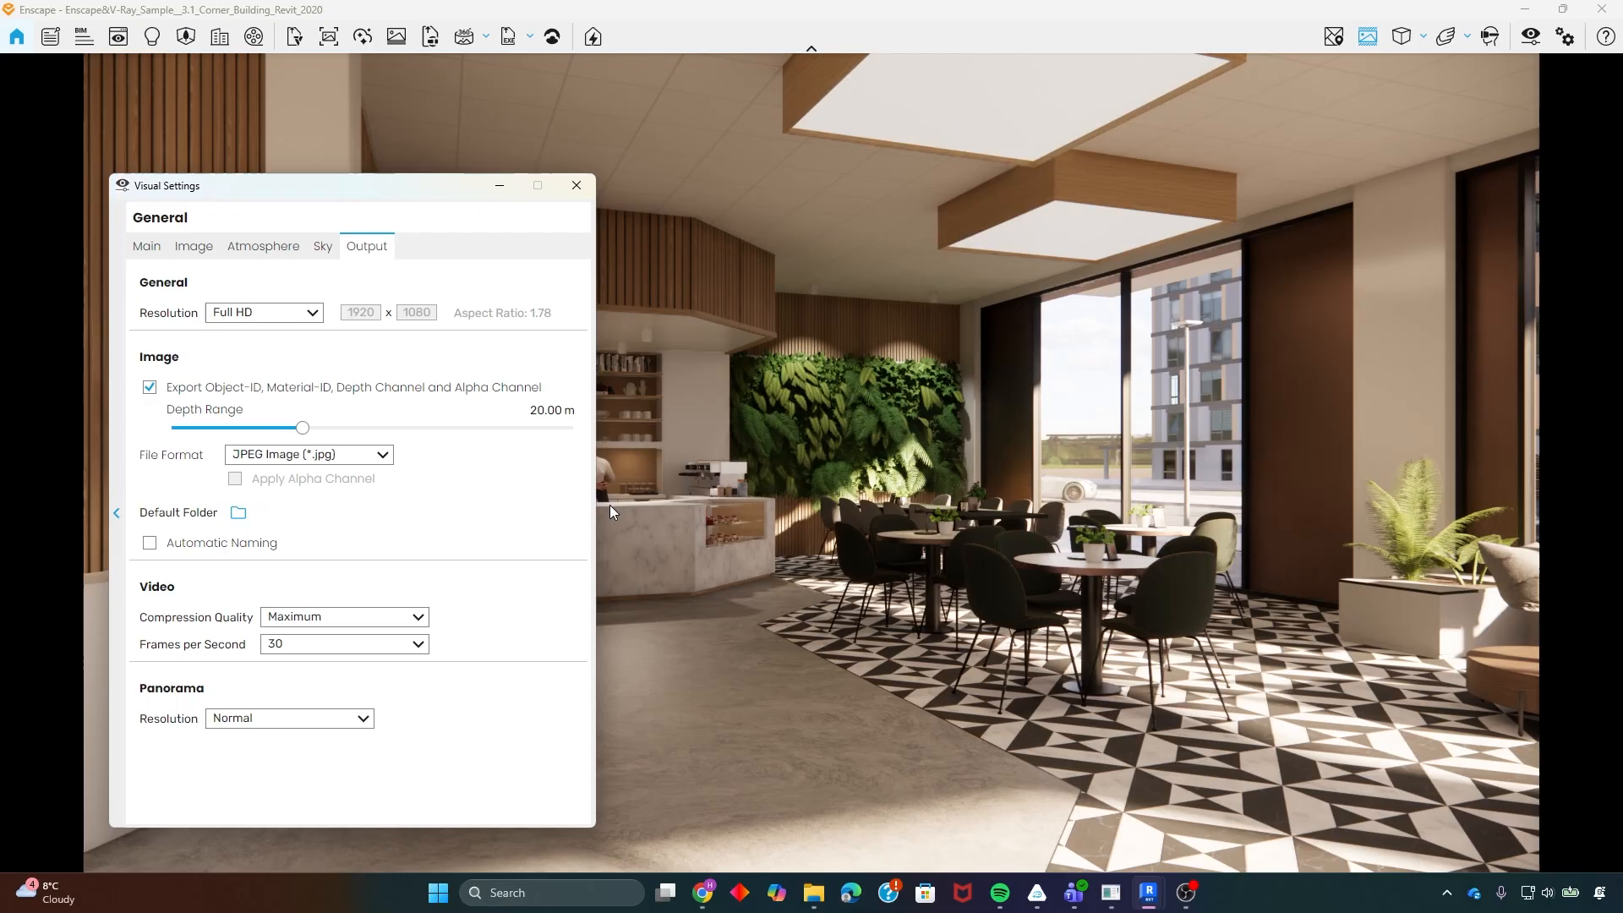
# - Create a folder named EnscapeTest in Documents and select it as the default output folder
pyautogui.click(238, 513)
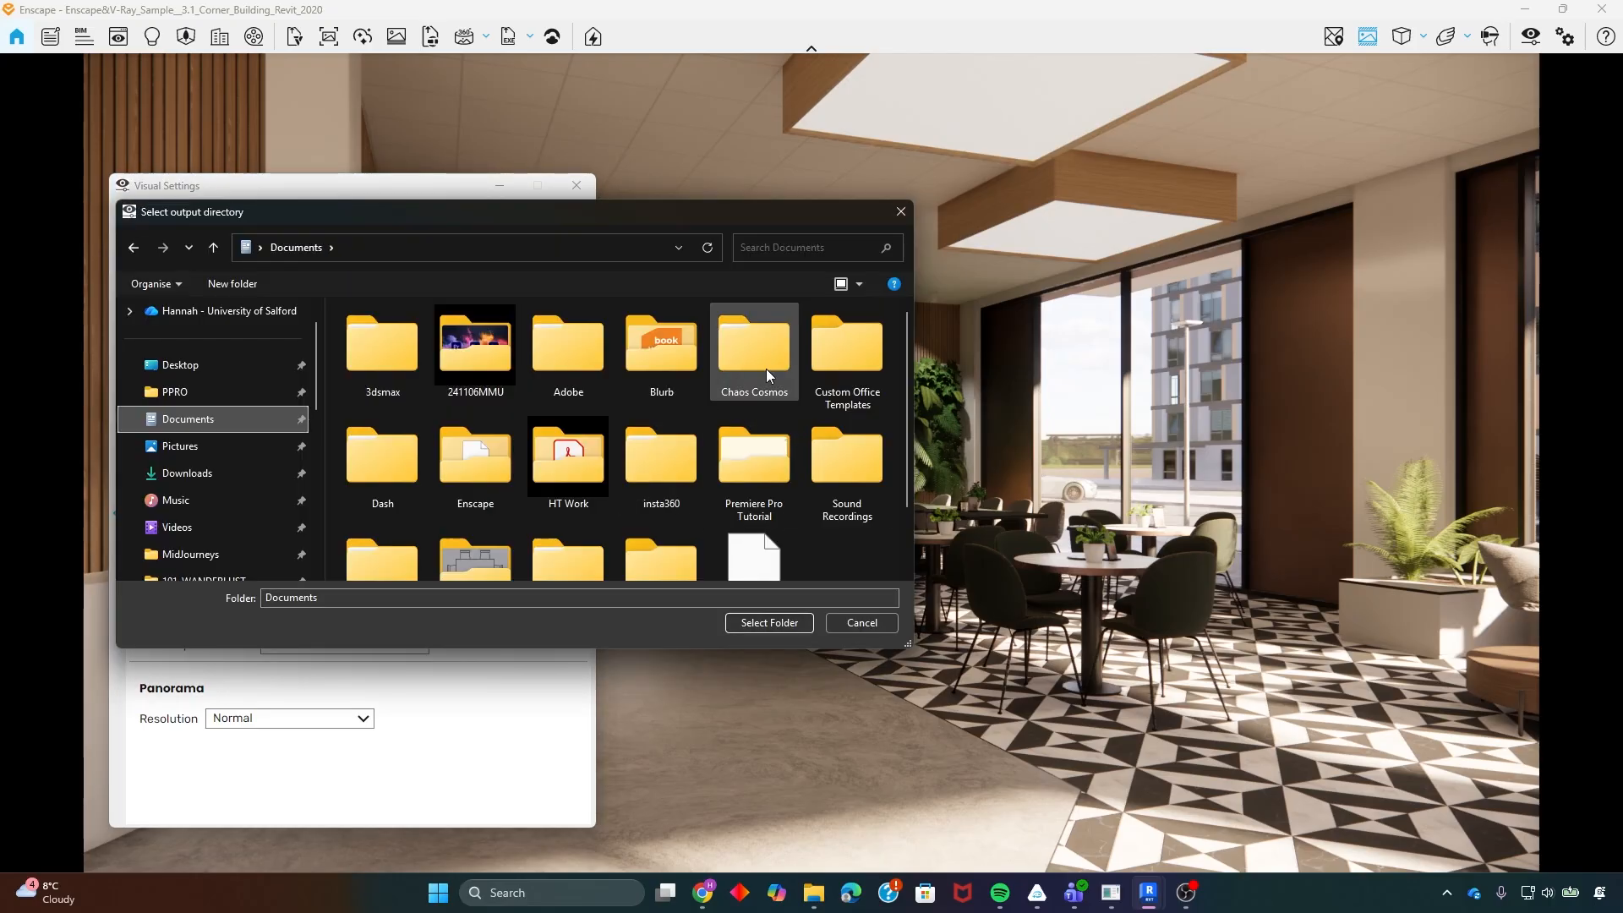
pyautogui.rightClick(840, 512)
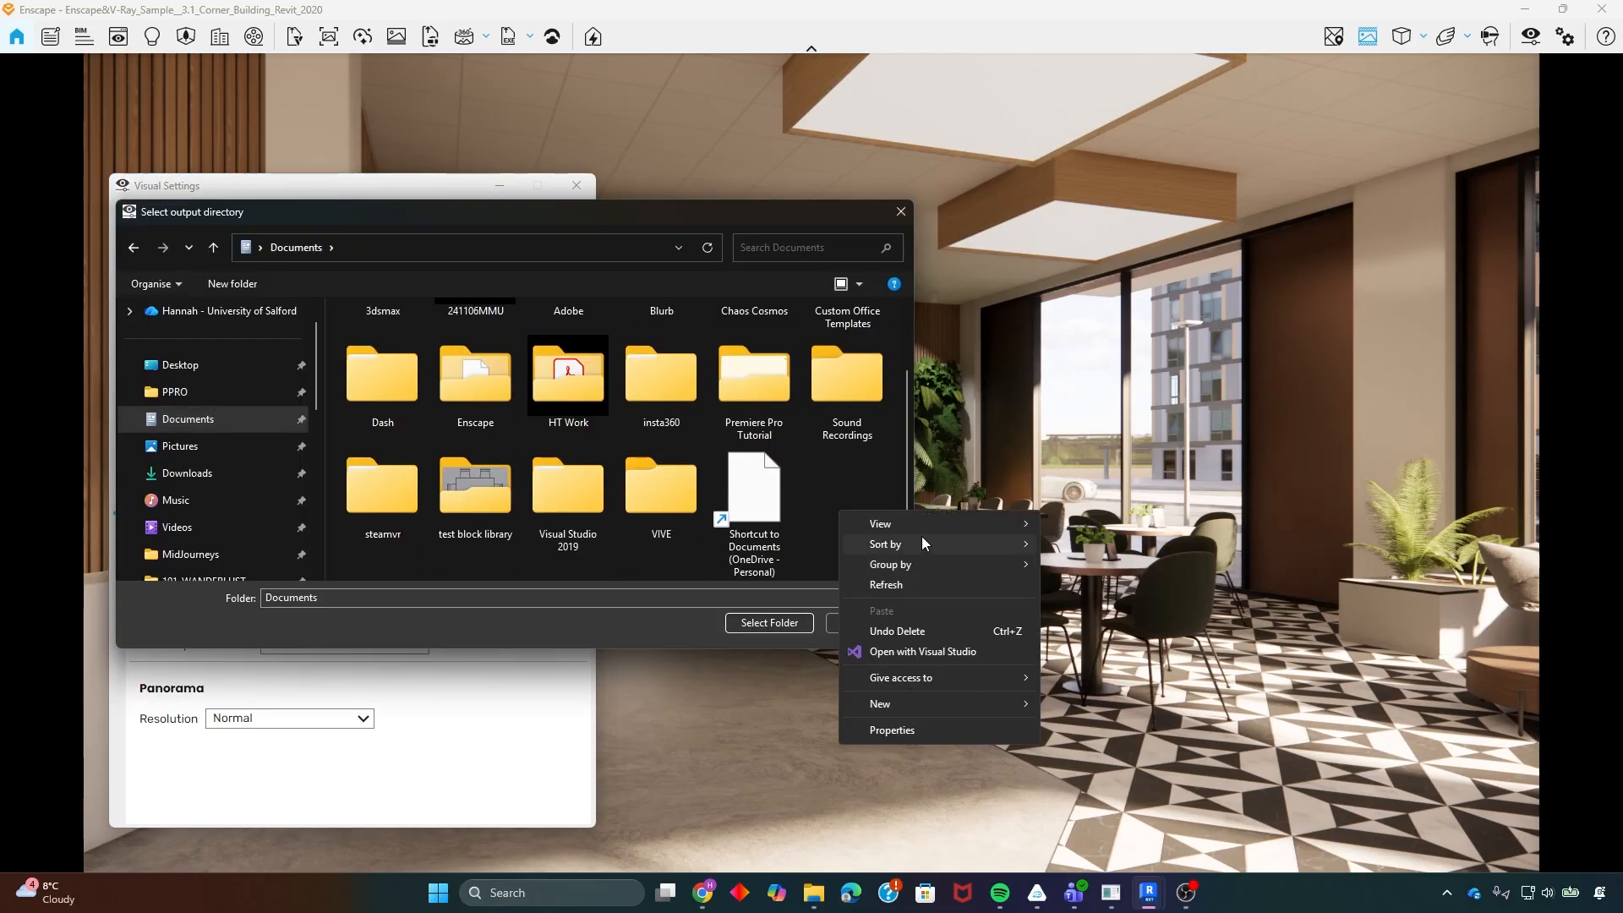
pyautogui.moveTo(946, 702)
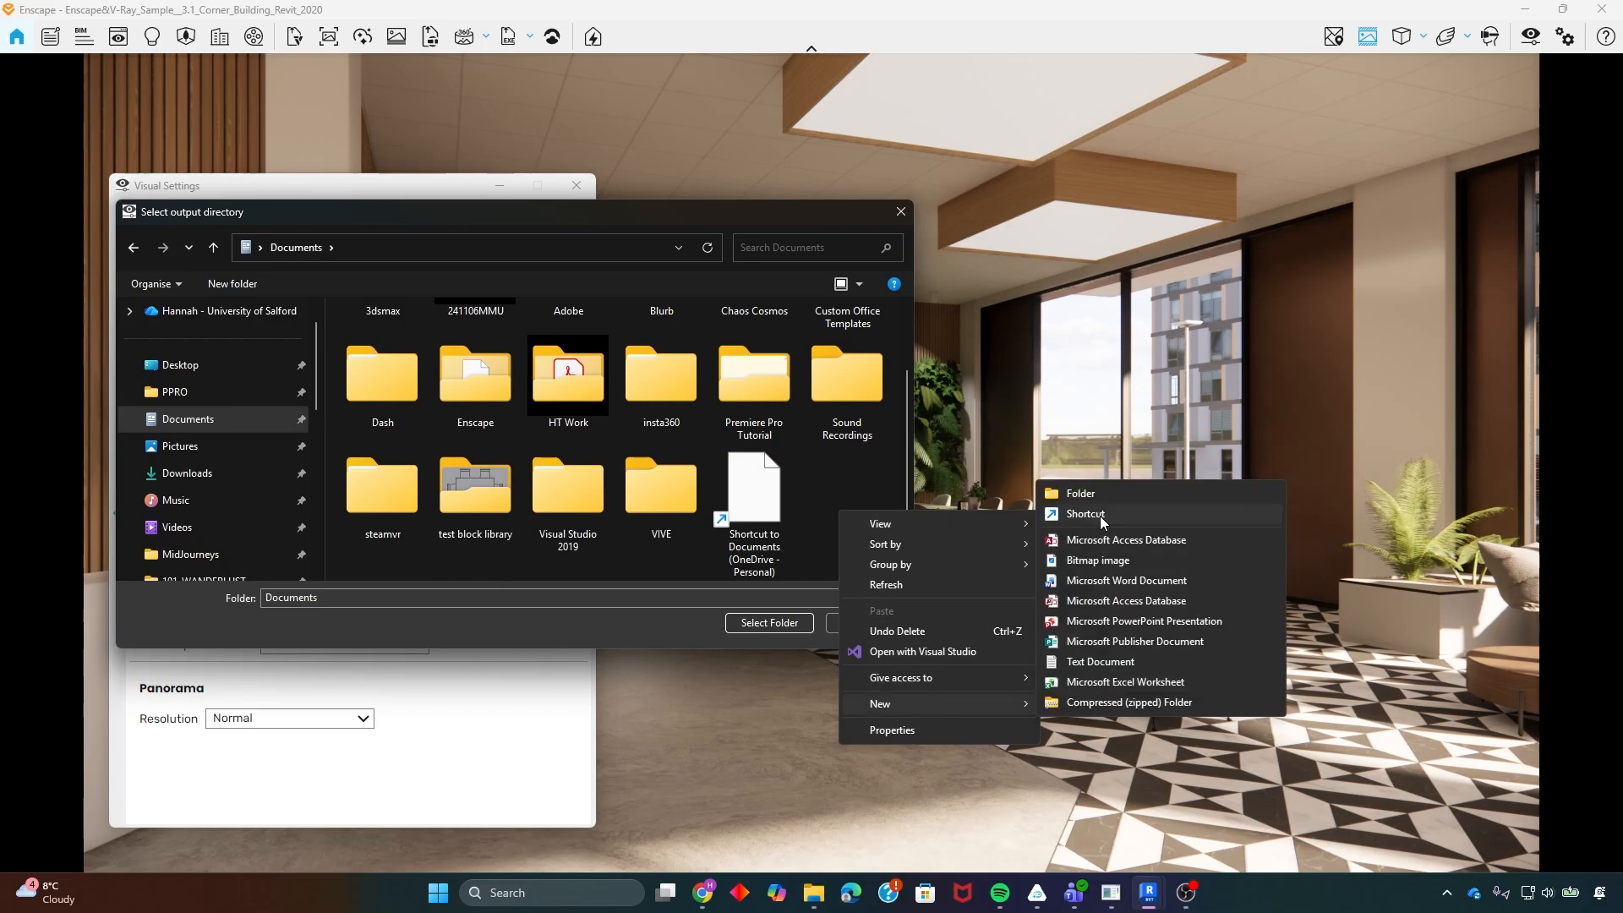
pyautogui.click(1108, 495)
pyautogui.write('Ensca')
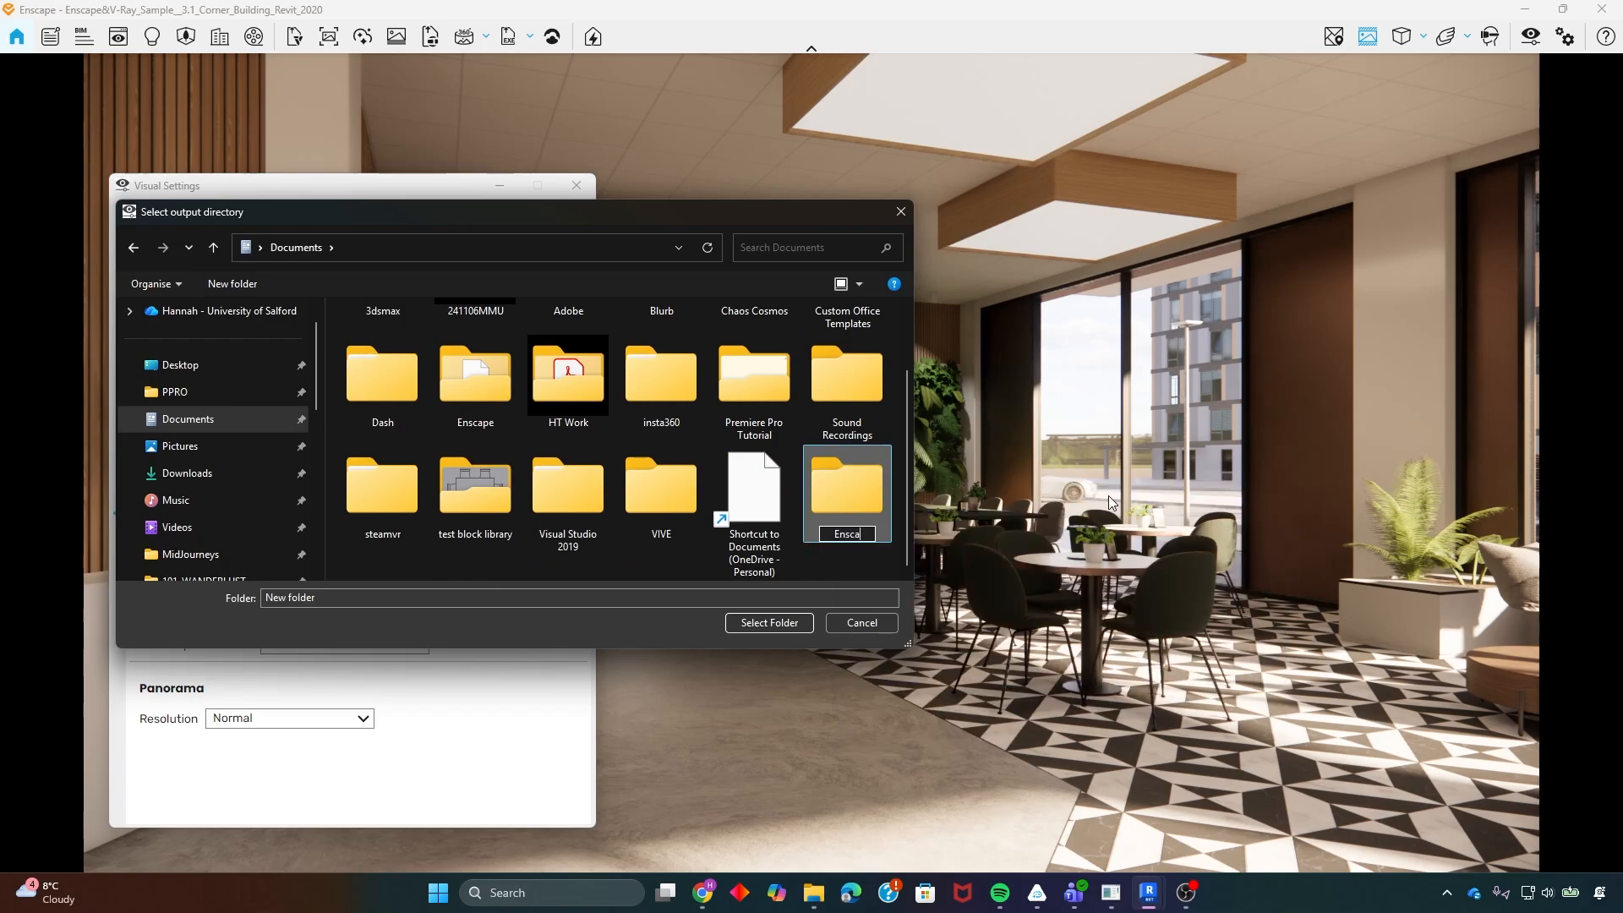
pyautogui.write('peTest')
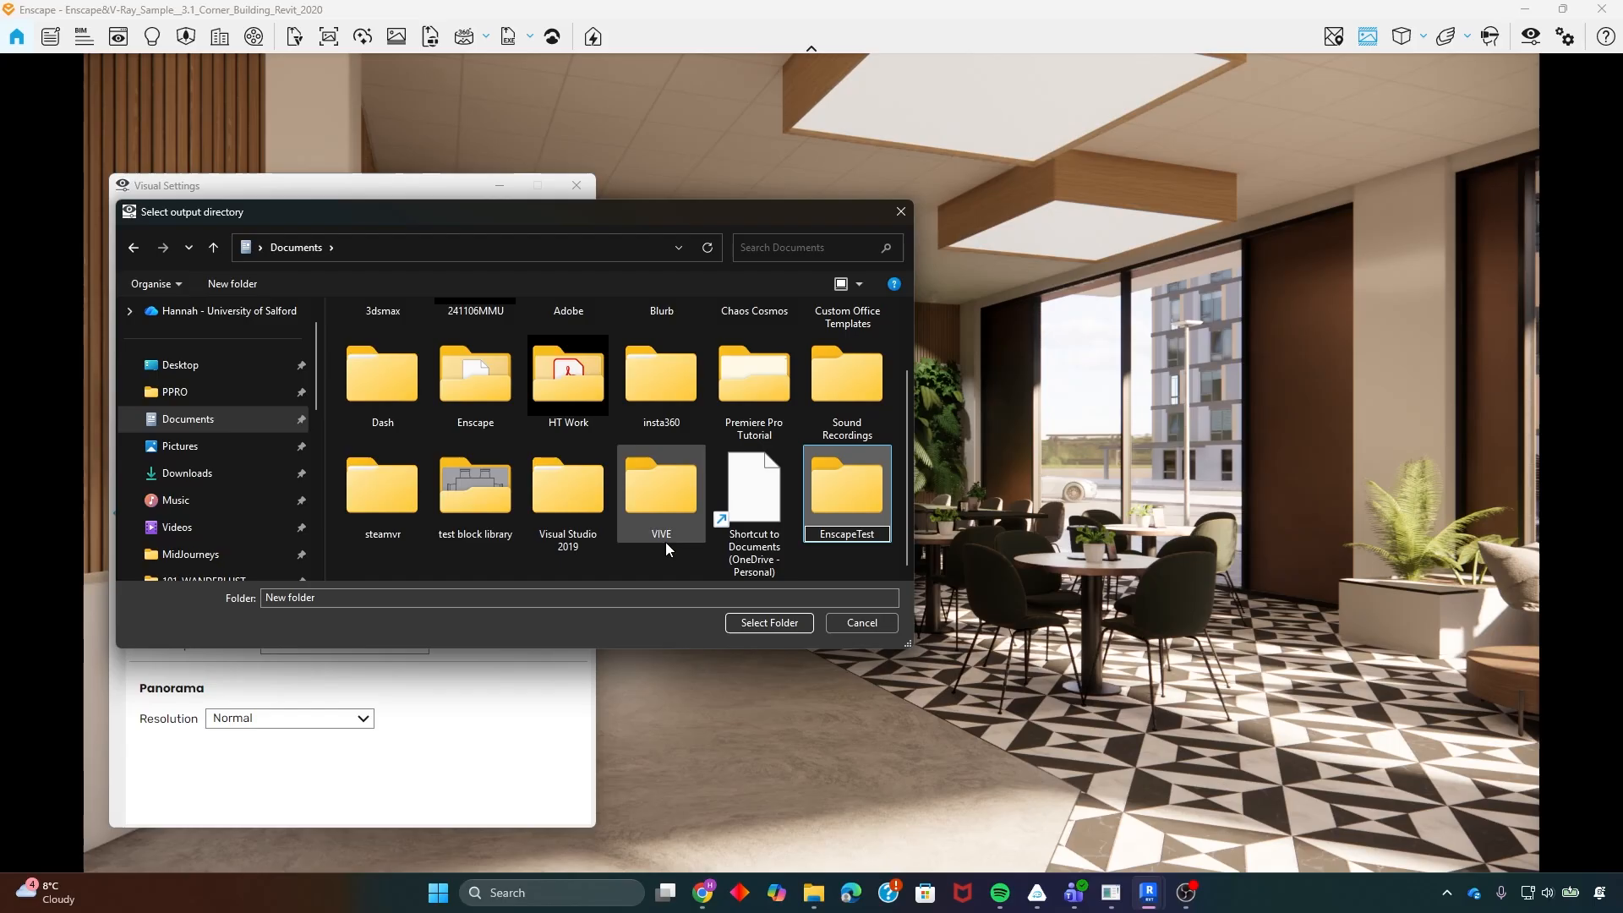
pyautogui.press('Return')
pyautogui.doubleClick(855, 480)
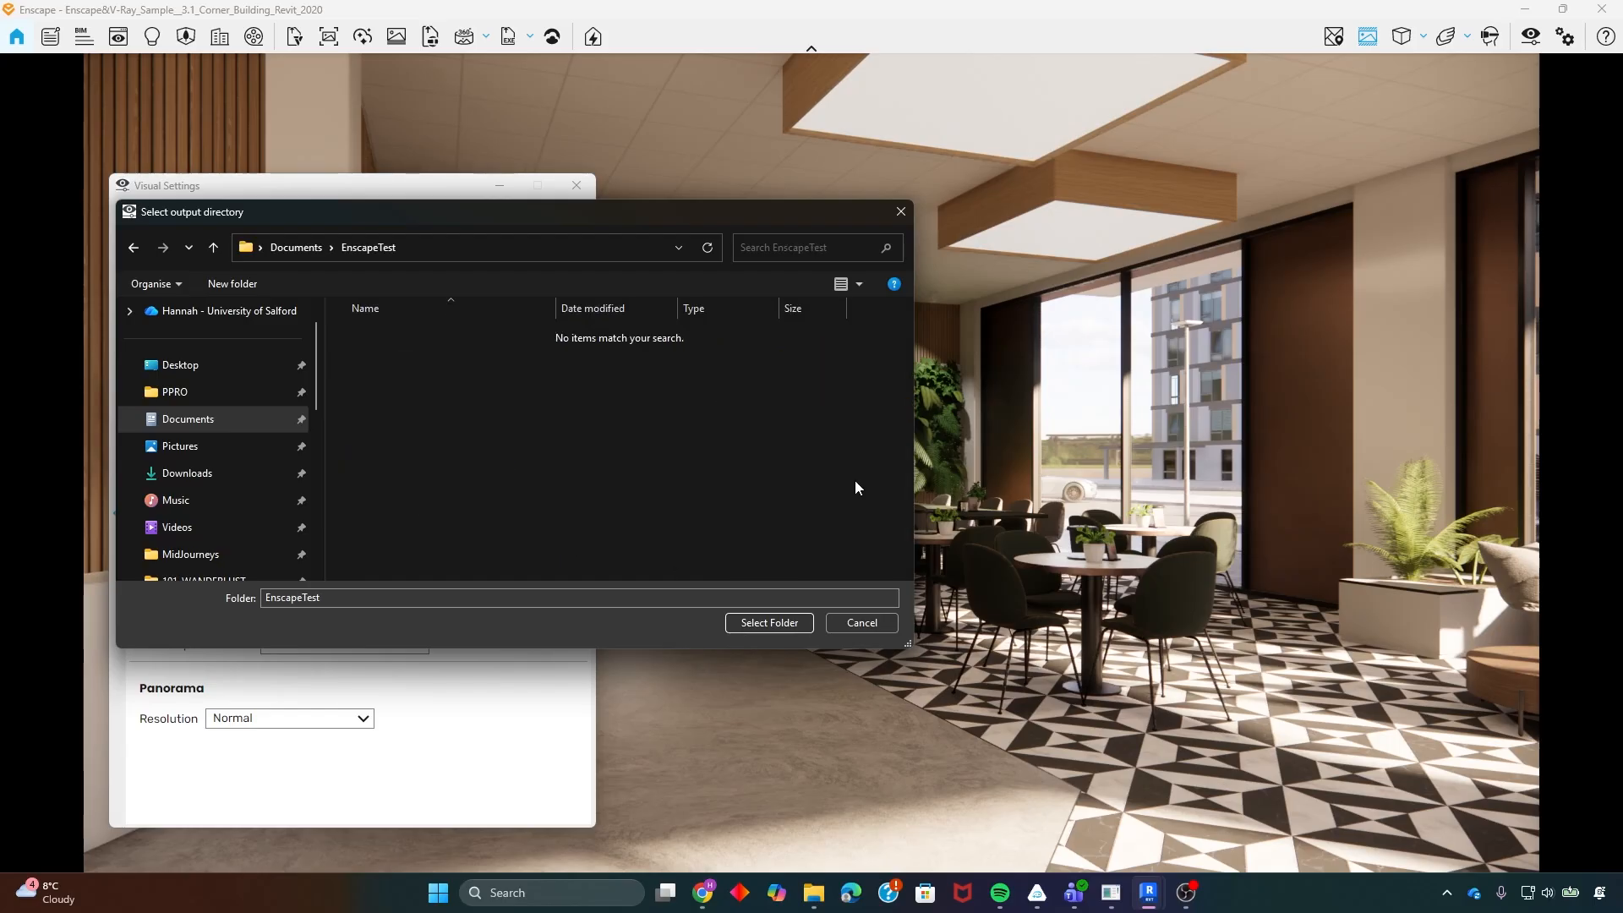
pyautogui.click(788, 624)
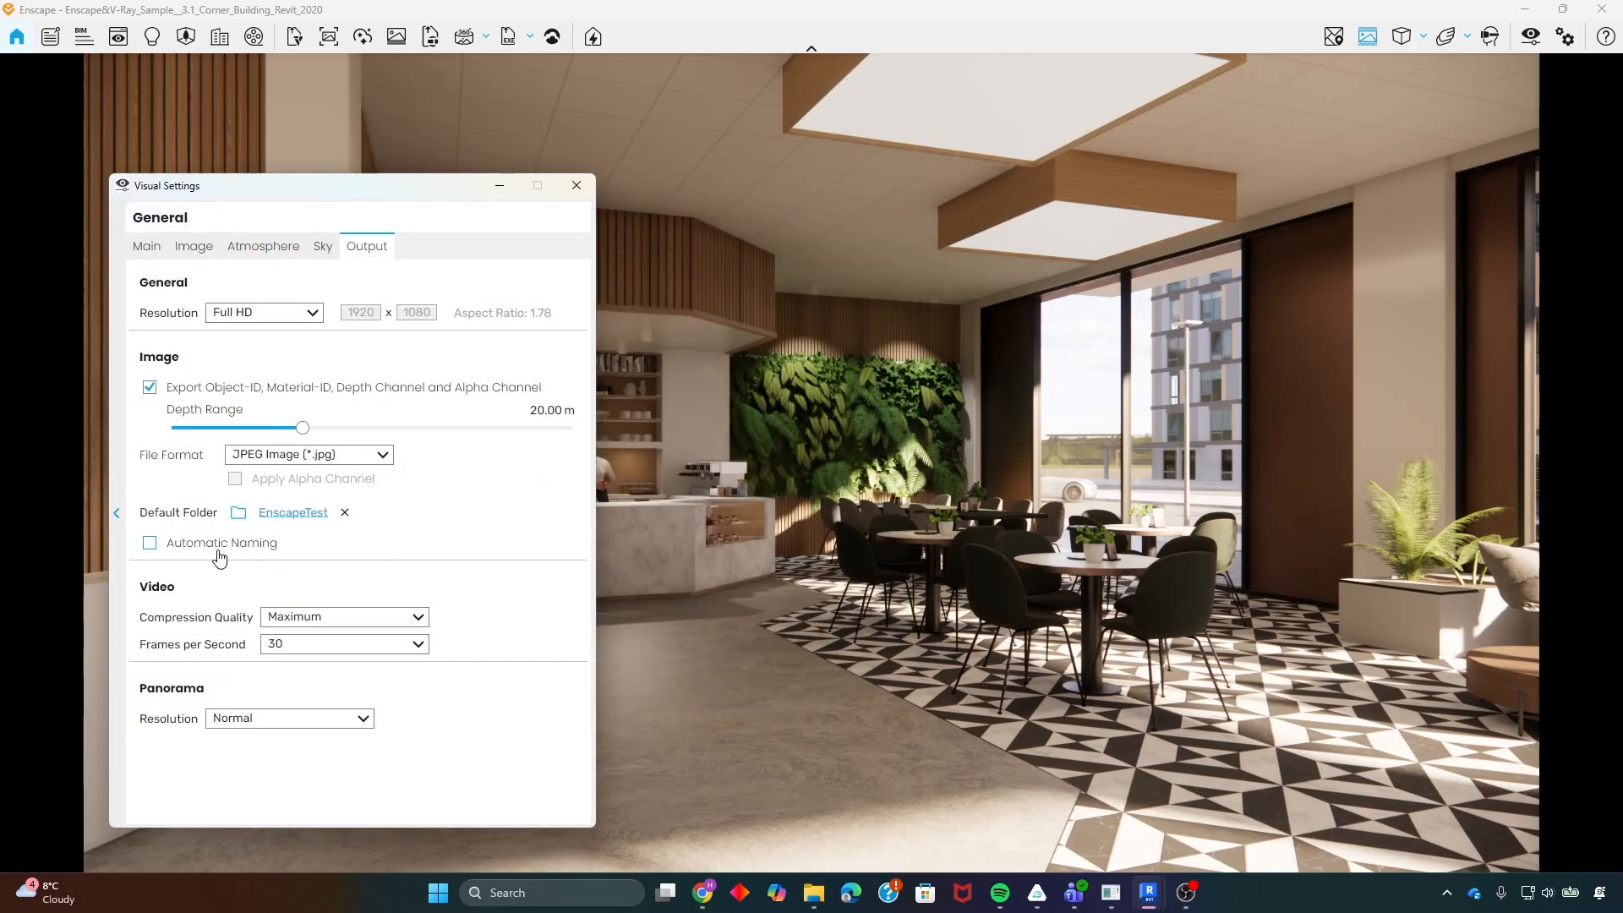
# - Turn on Automatic Naming for output images, close the Visual Settings and capture a screenshot render of the coffee bar view
pyautogui.click(150, 543)
pyautogui.click(573, 186)
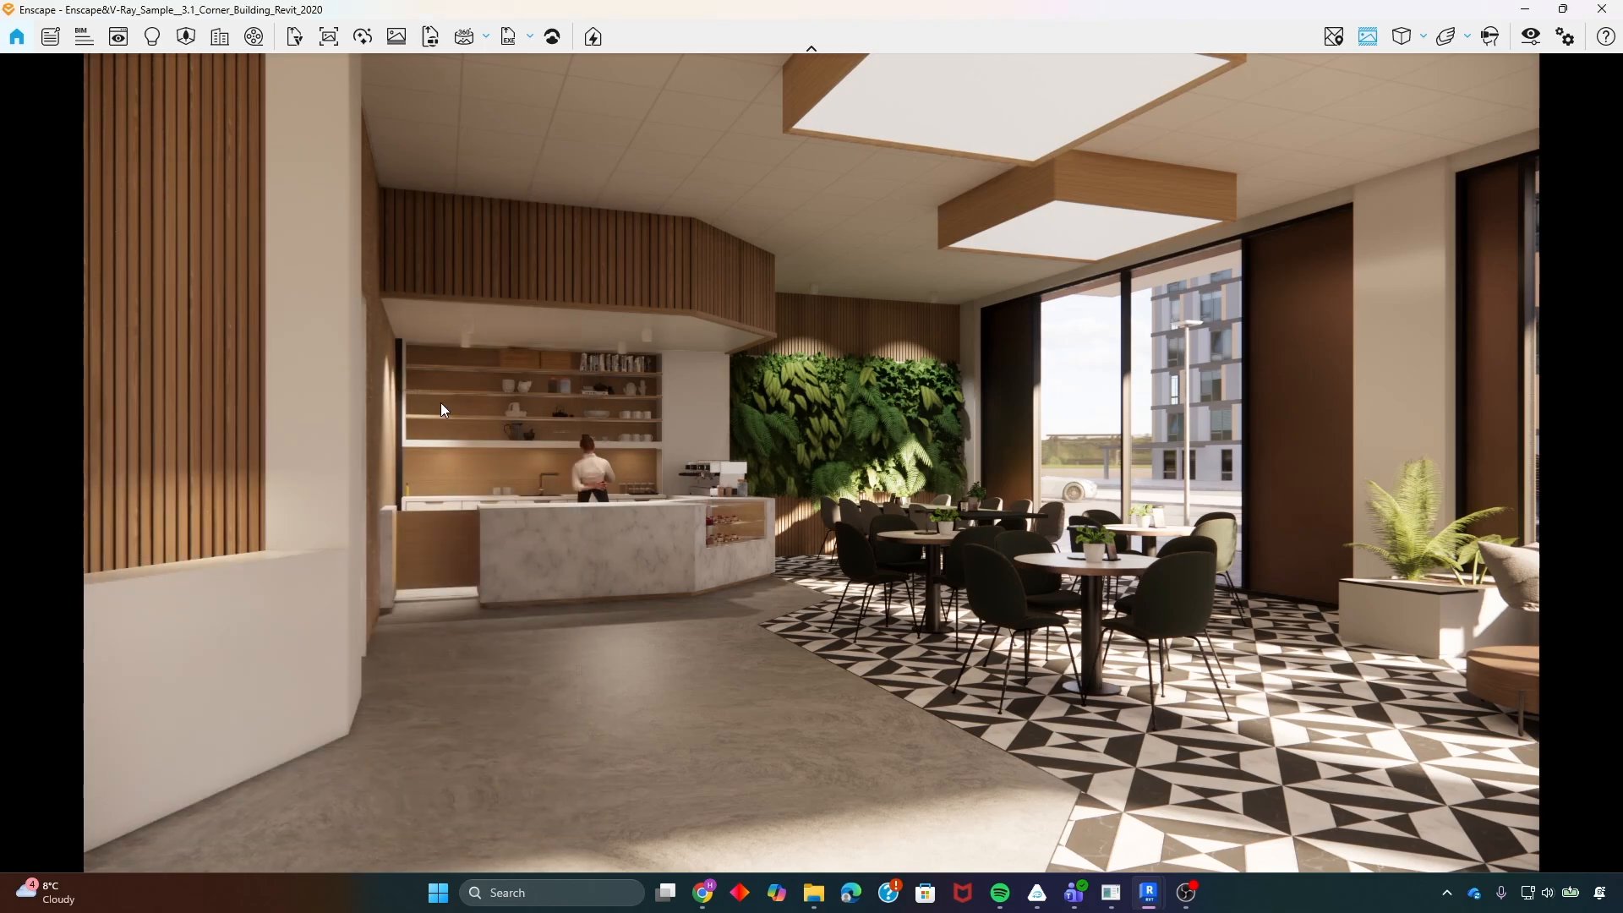
pyautogui.click(328, 37)
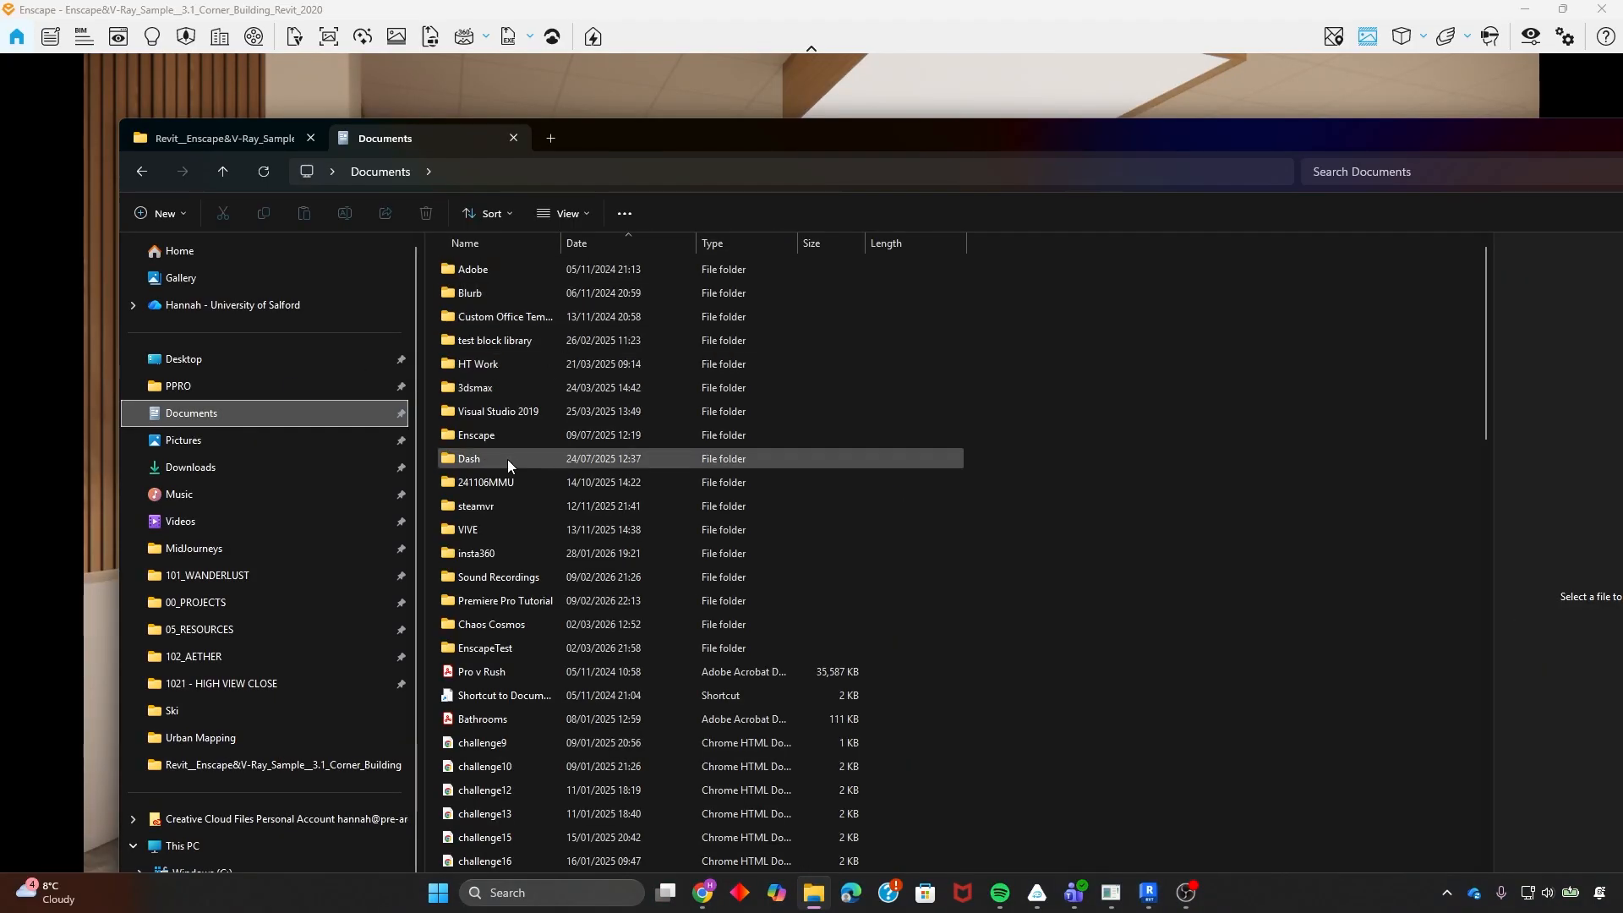
# - In File Explorer, open the EnscapeTest folder and examine the exported render and its channel images
pyautogui.doubleClick(496, 649)
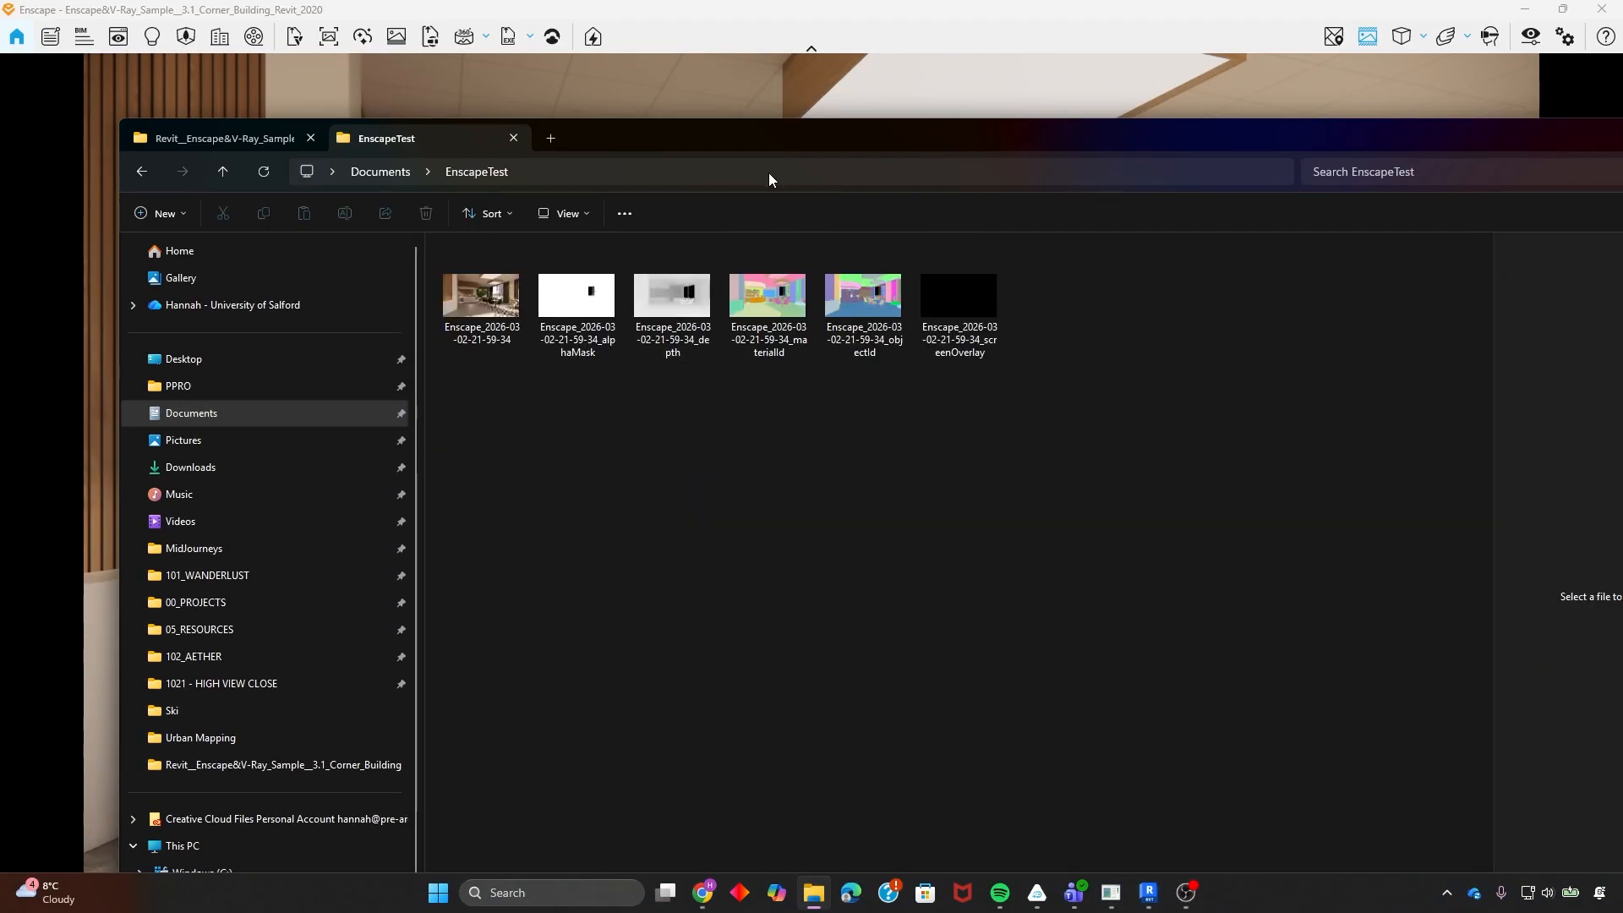
pyautogui.moveTo(796, 139); pyautogui.dragTo(752, 145)
pyautogui.click(1568, 140)
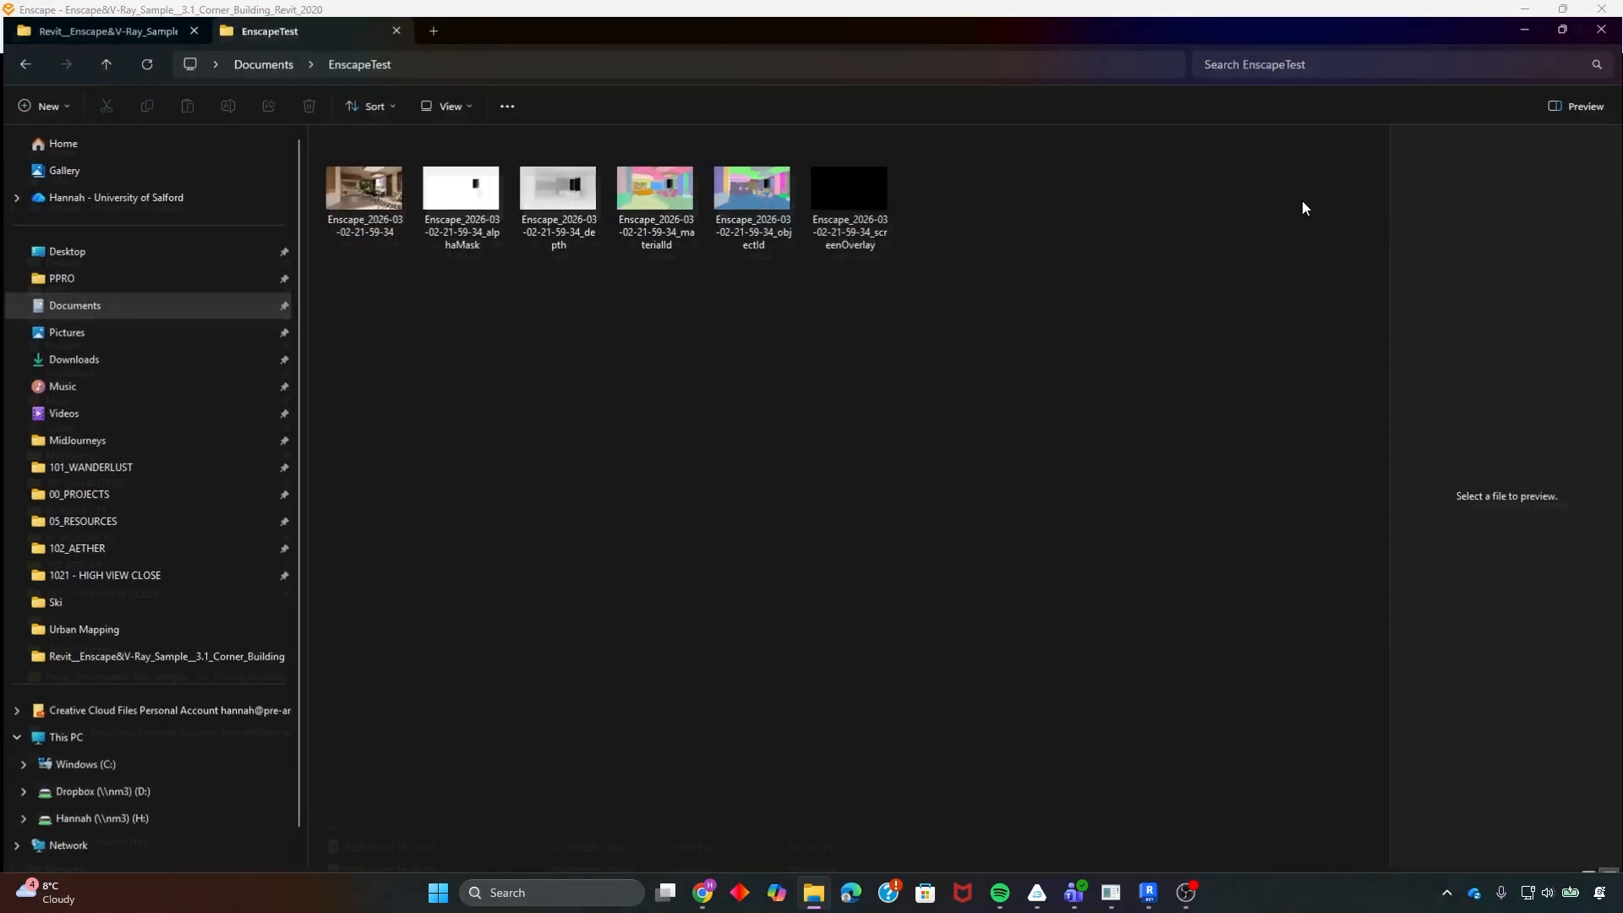
pyautogui.click(379, 169)
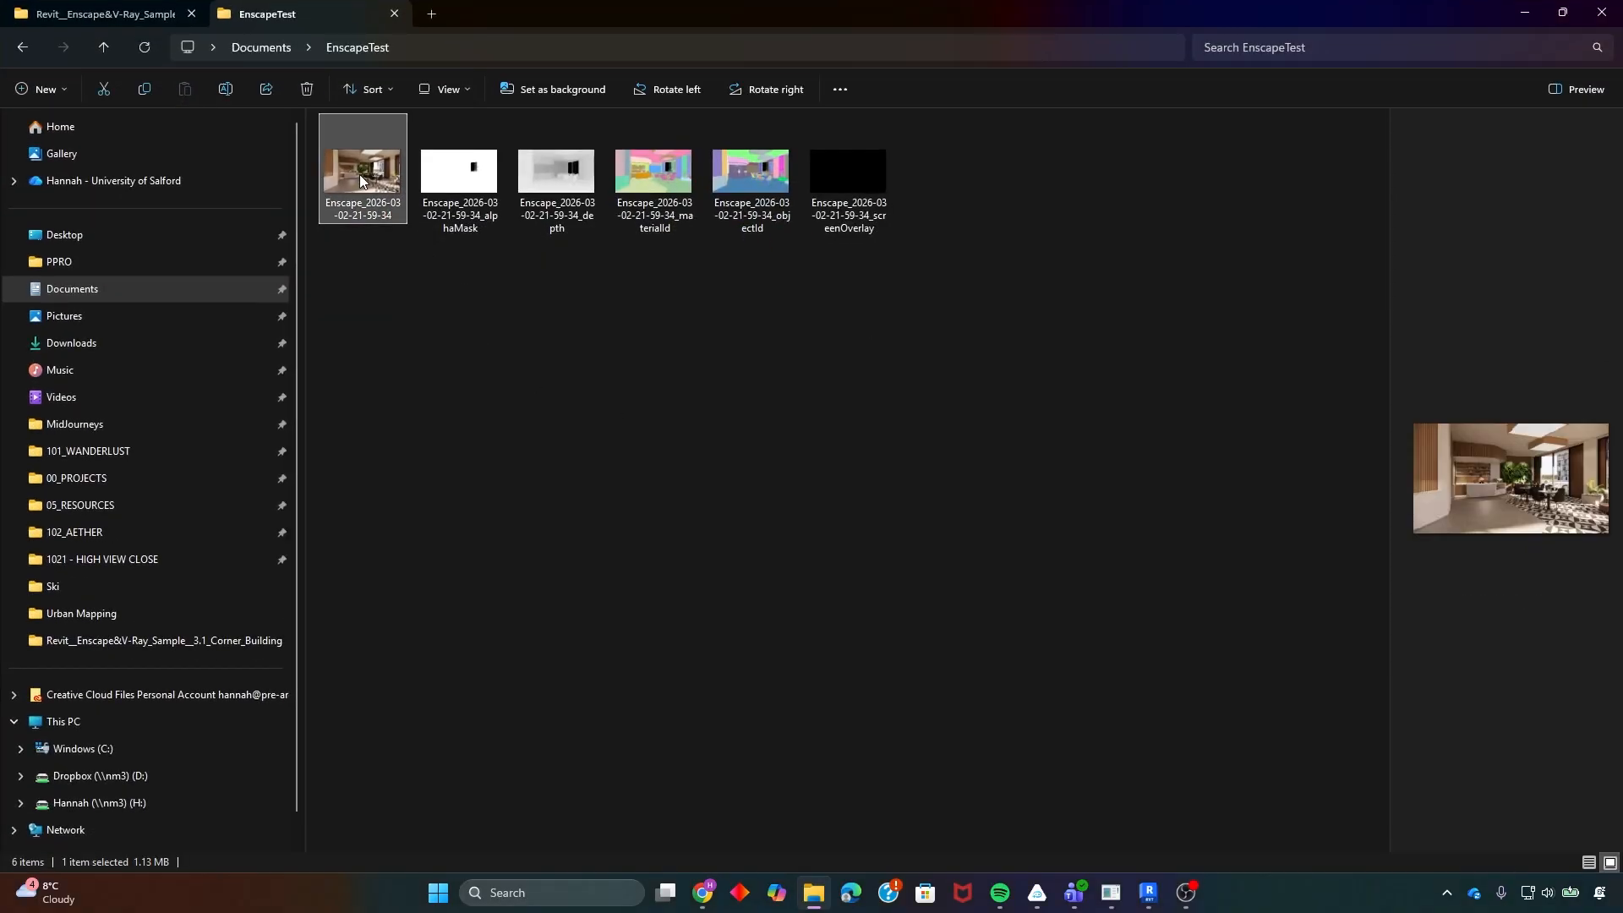
pyautogui.doubleClick(360, 176)
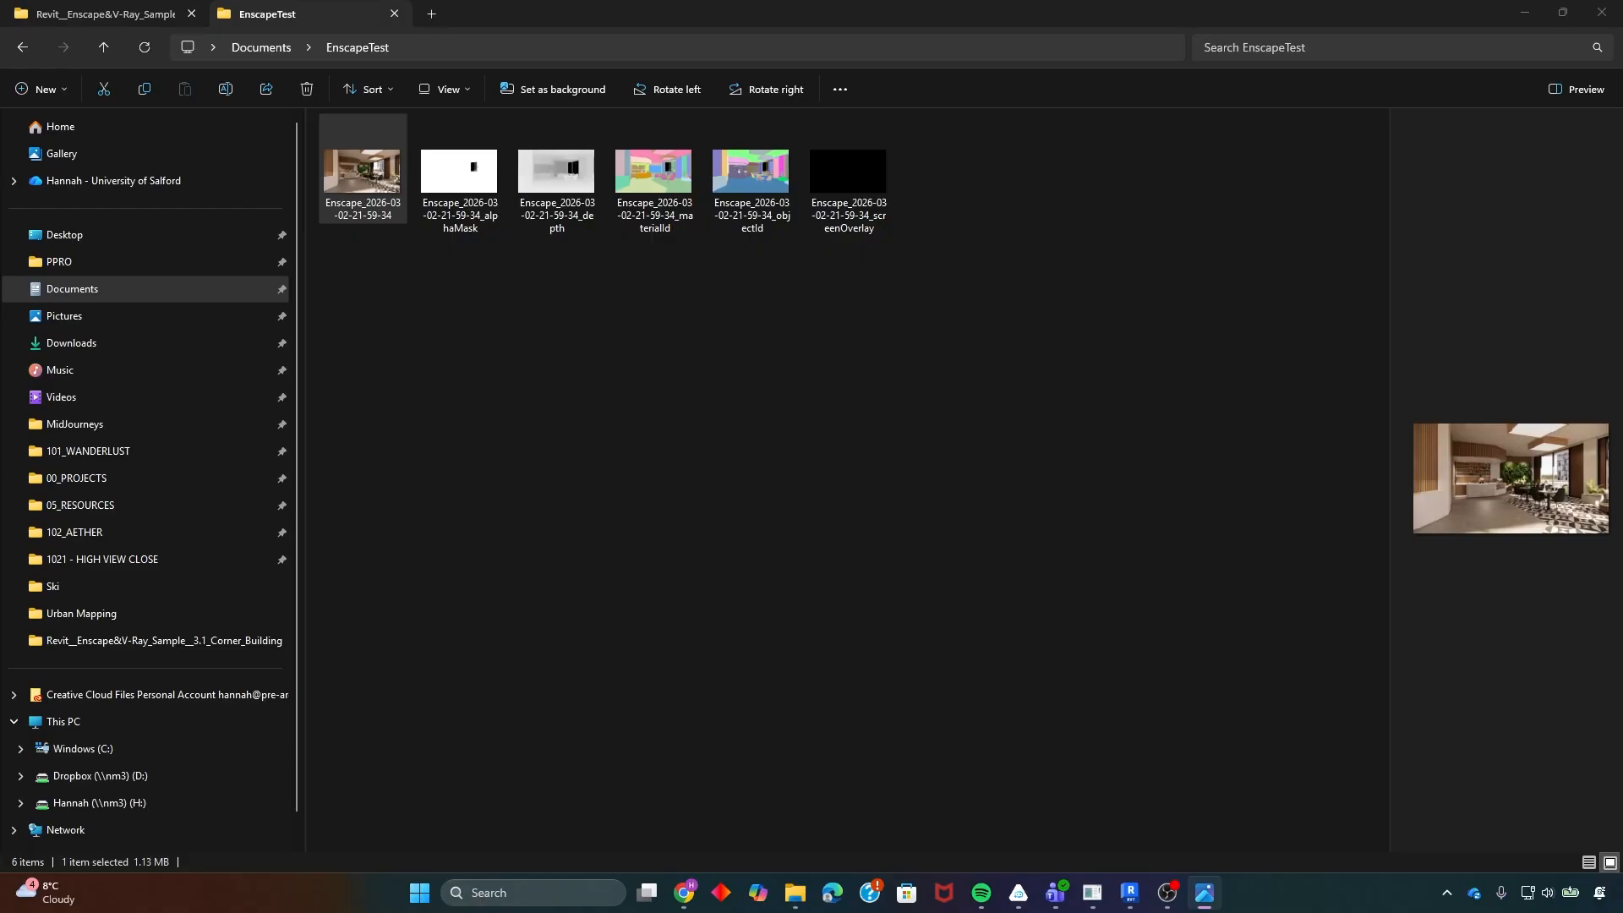
pyautogui.click(806, 312)
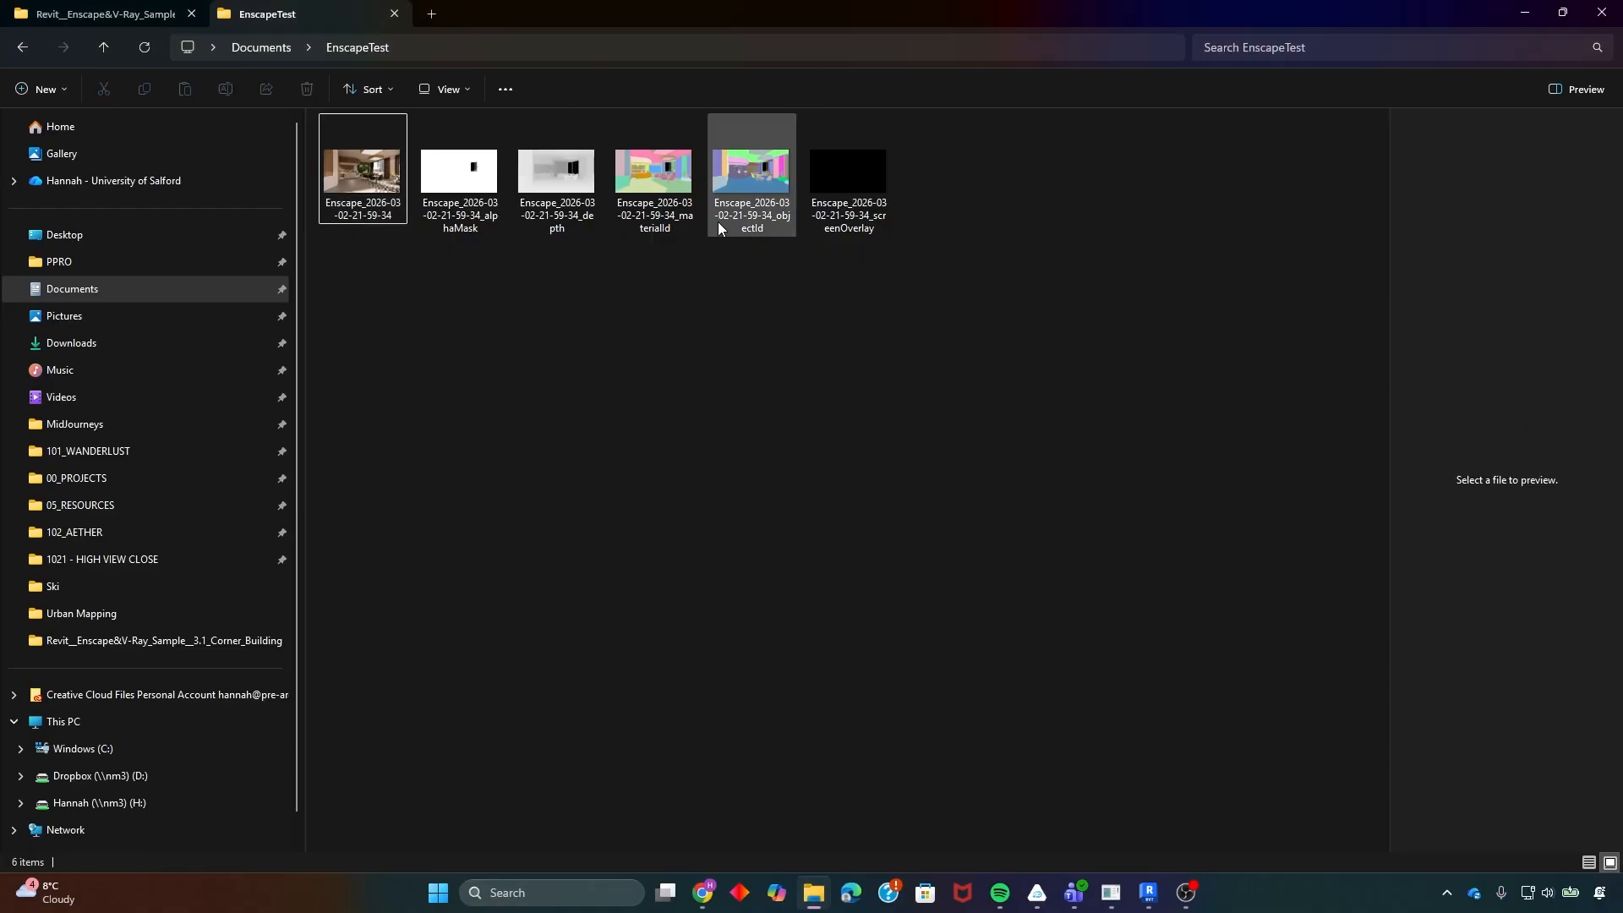
pyautogui.click(617, 217)
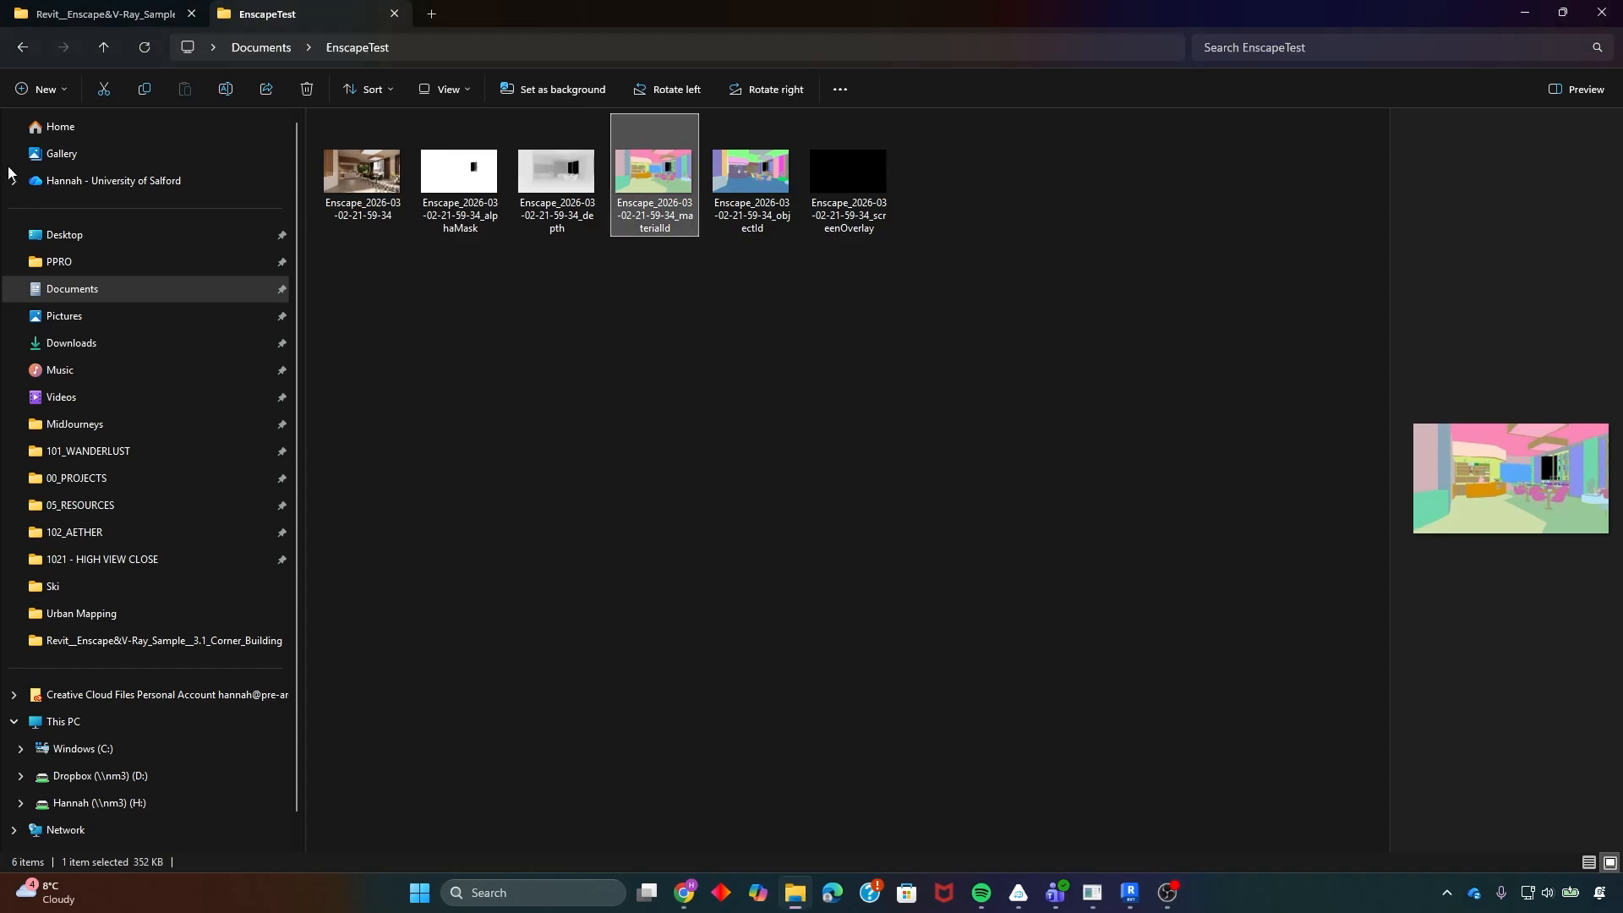
# - Launch Adobe Photoshop 2025 and open the exported render, materialId and objectId images in it
pyautogui.click(764, 754)
pyautogui.write('photo')
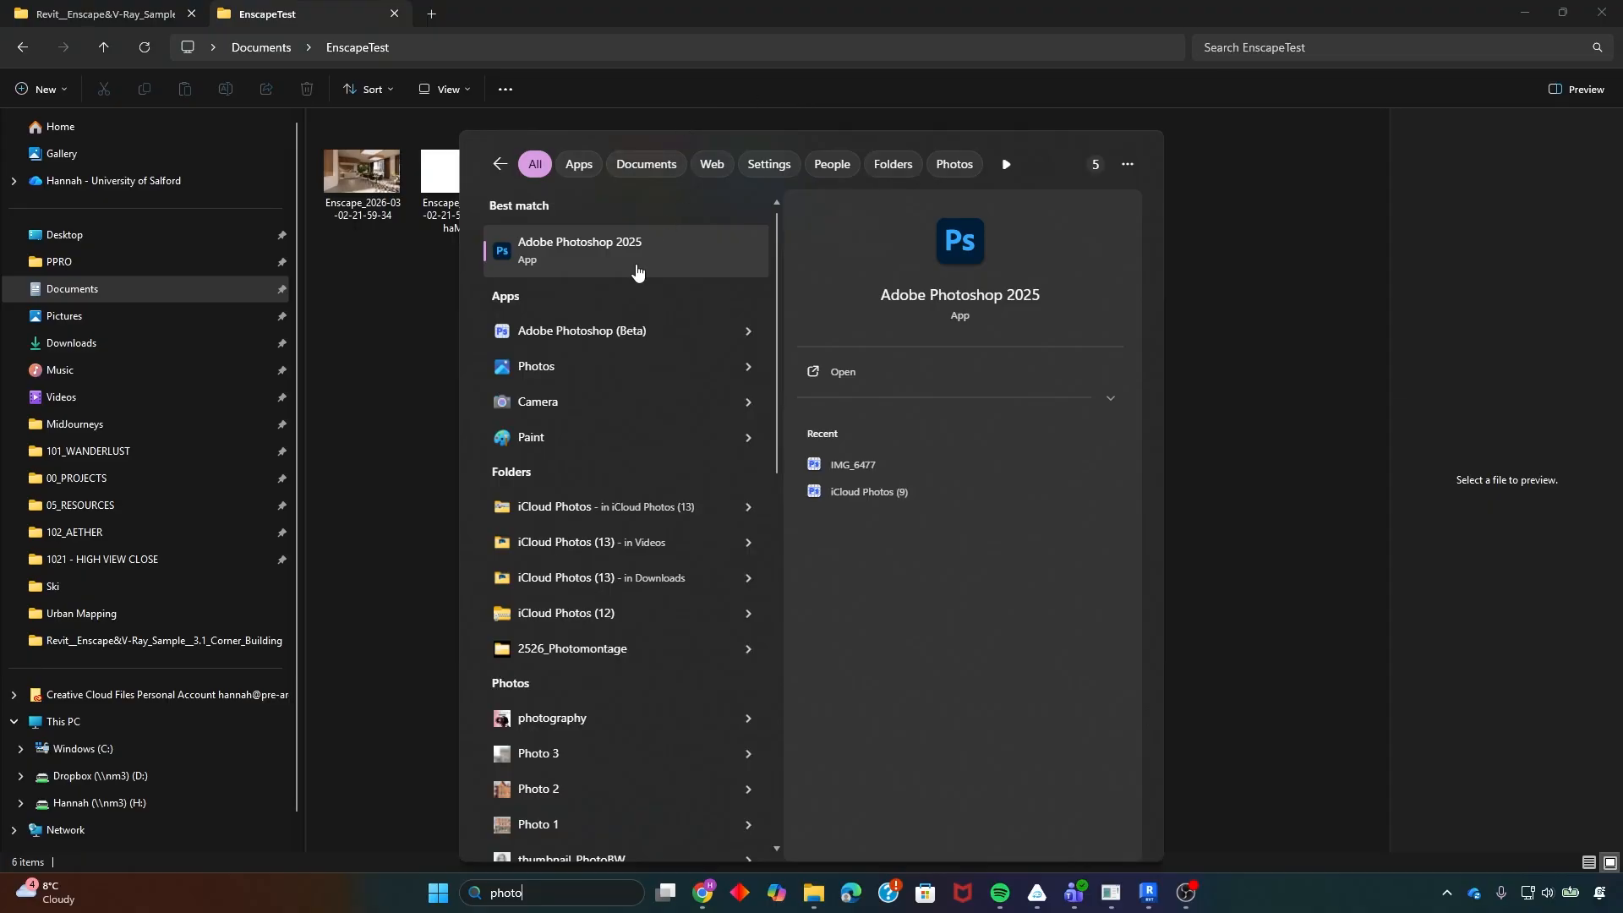
pyautogui.click(637, 268)
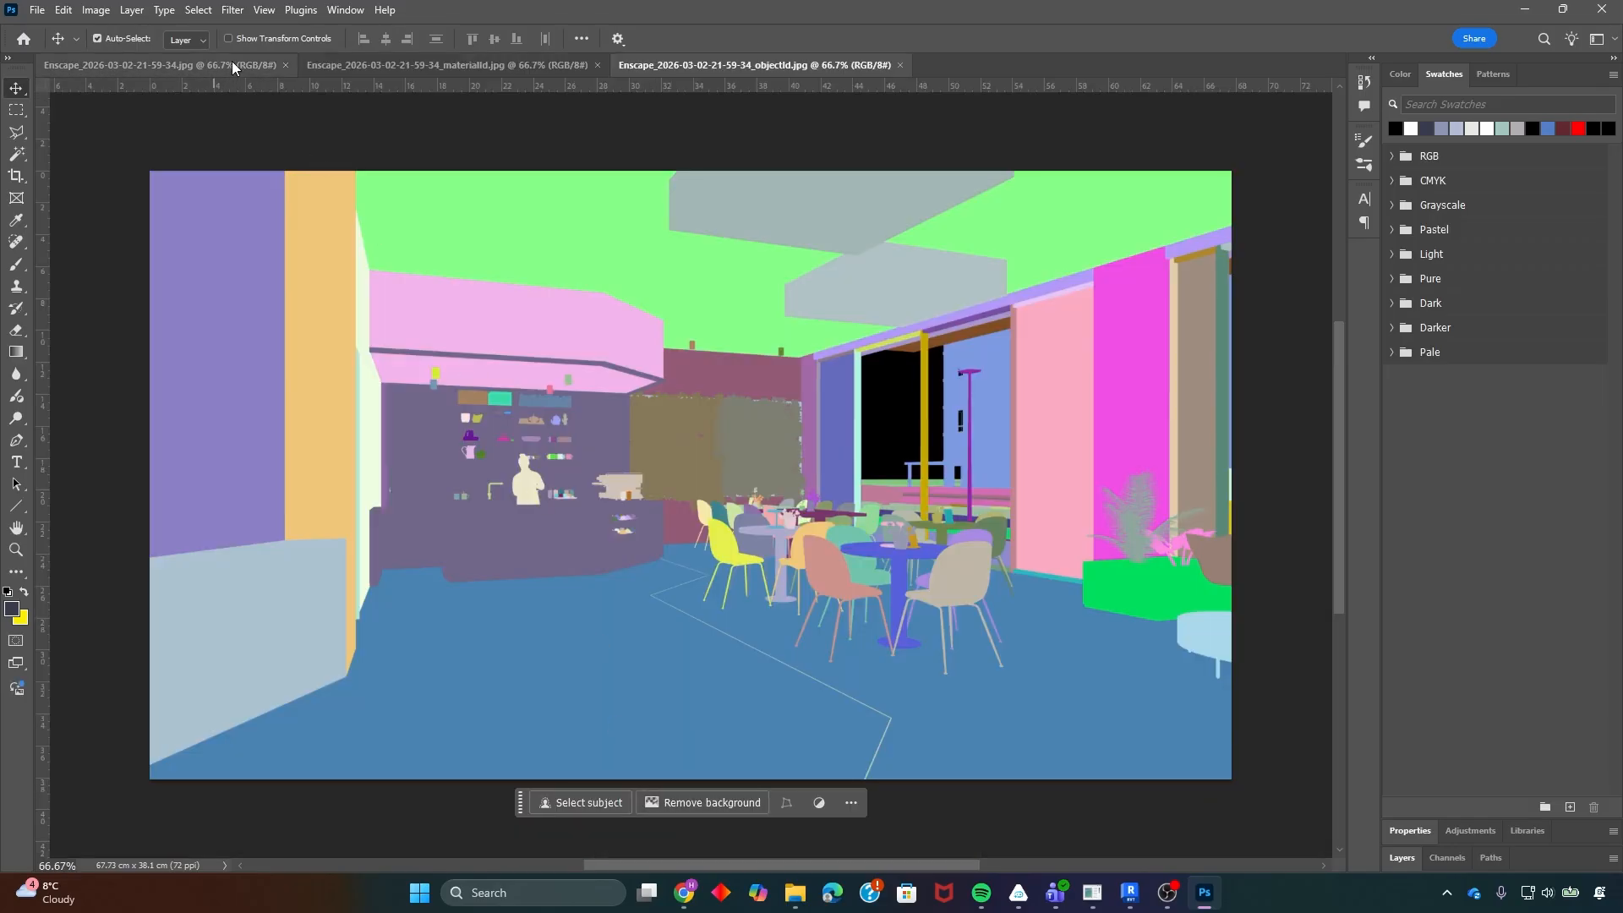
# - Rename the Background layer of the materialId image as MatID
pyautogui.click(438, 66)
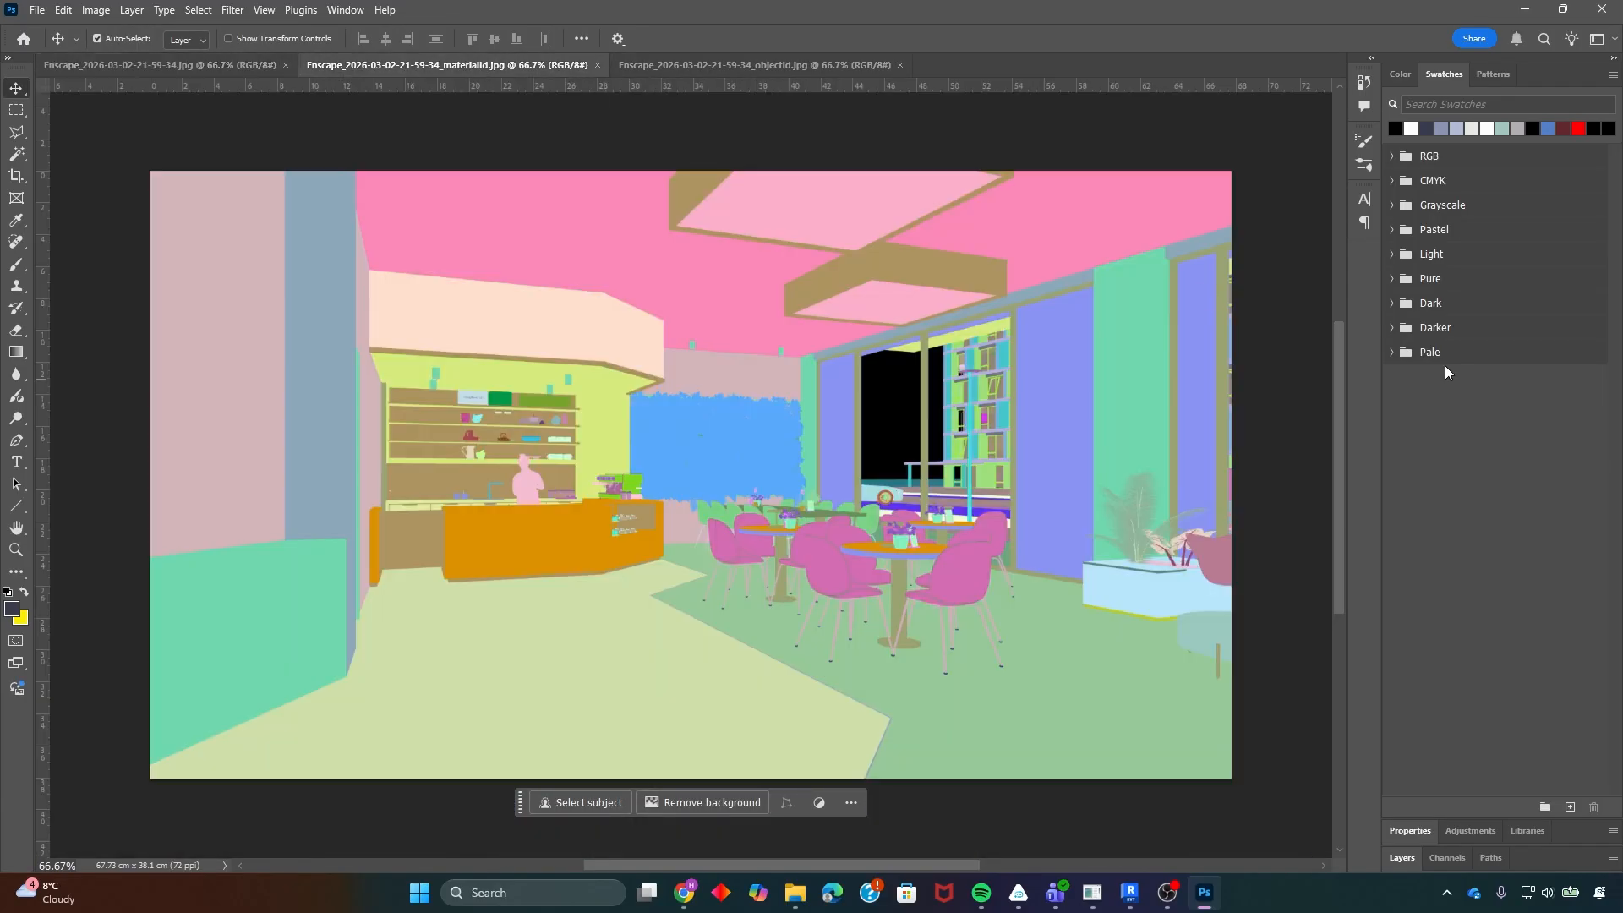
pyautogui.click(1405, 859)
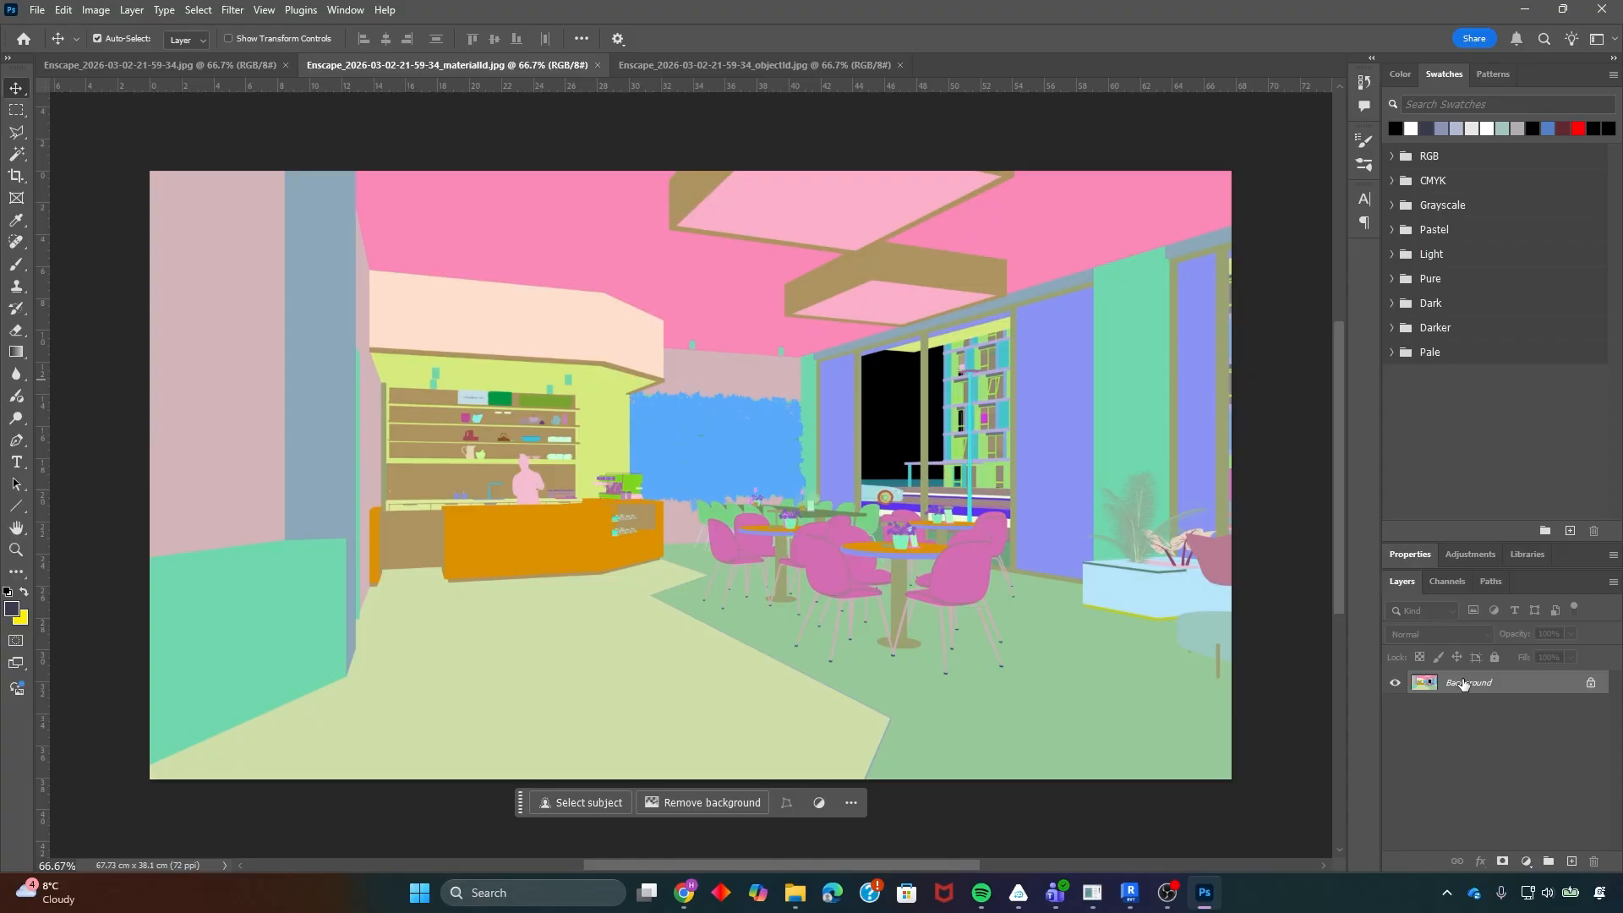
pyautogui.doubleClick(1463, 684)
pyautogui.write('MatID')
pyautogui.press('Return')
pyautogui.rightClick(1463, 684)
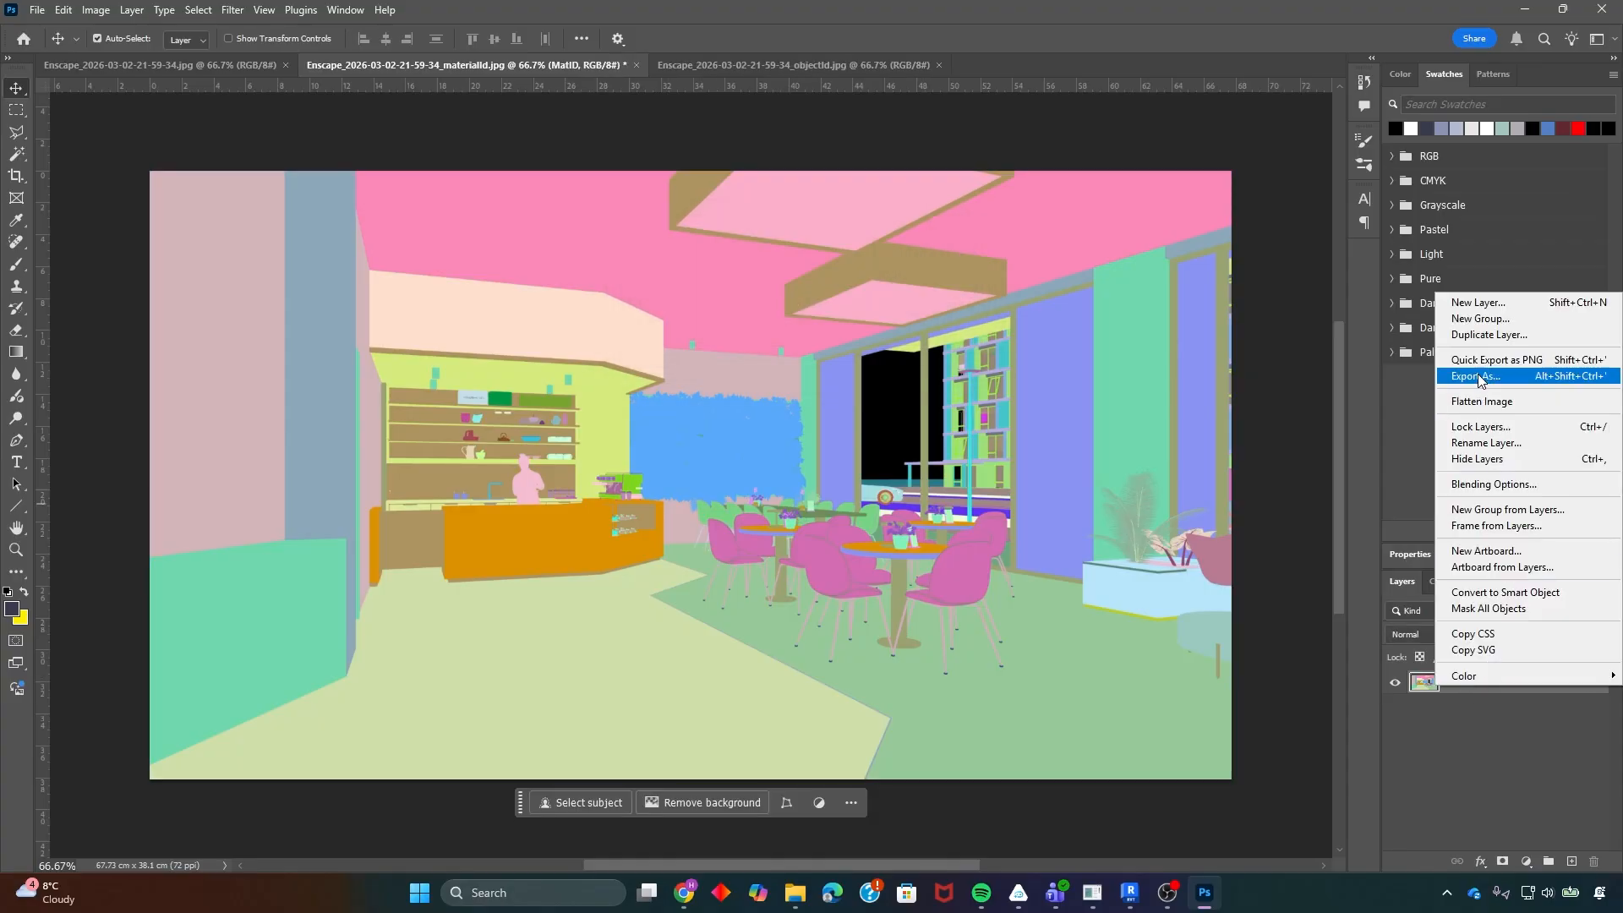
pyautogui.click(1489, 334)
pyautogui.click(744, 317)
pyautogui.click(757, 321)
pyautogui.press('Return')
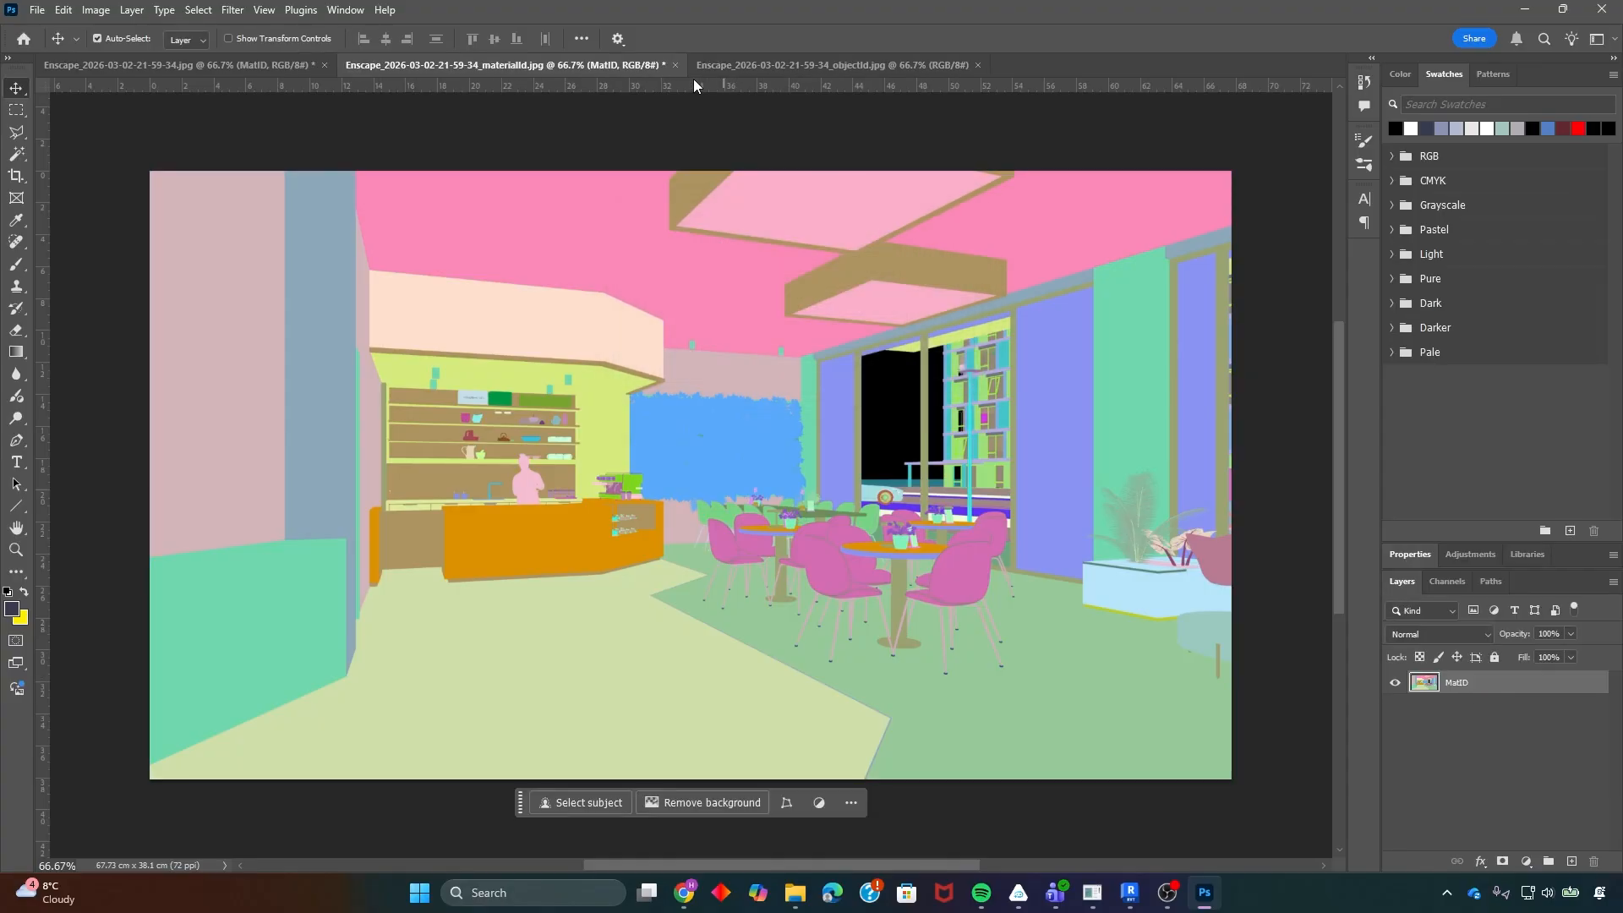
# - Close the materialId image without saving and rename the Background layer of the objectId image as ObjID
pyautogui.click(674, 65)
pyautogui.click(797, 330)
pyautogui.doubleClick(1445, 683)
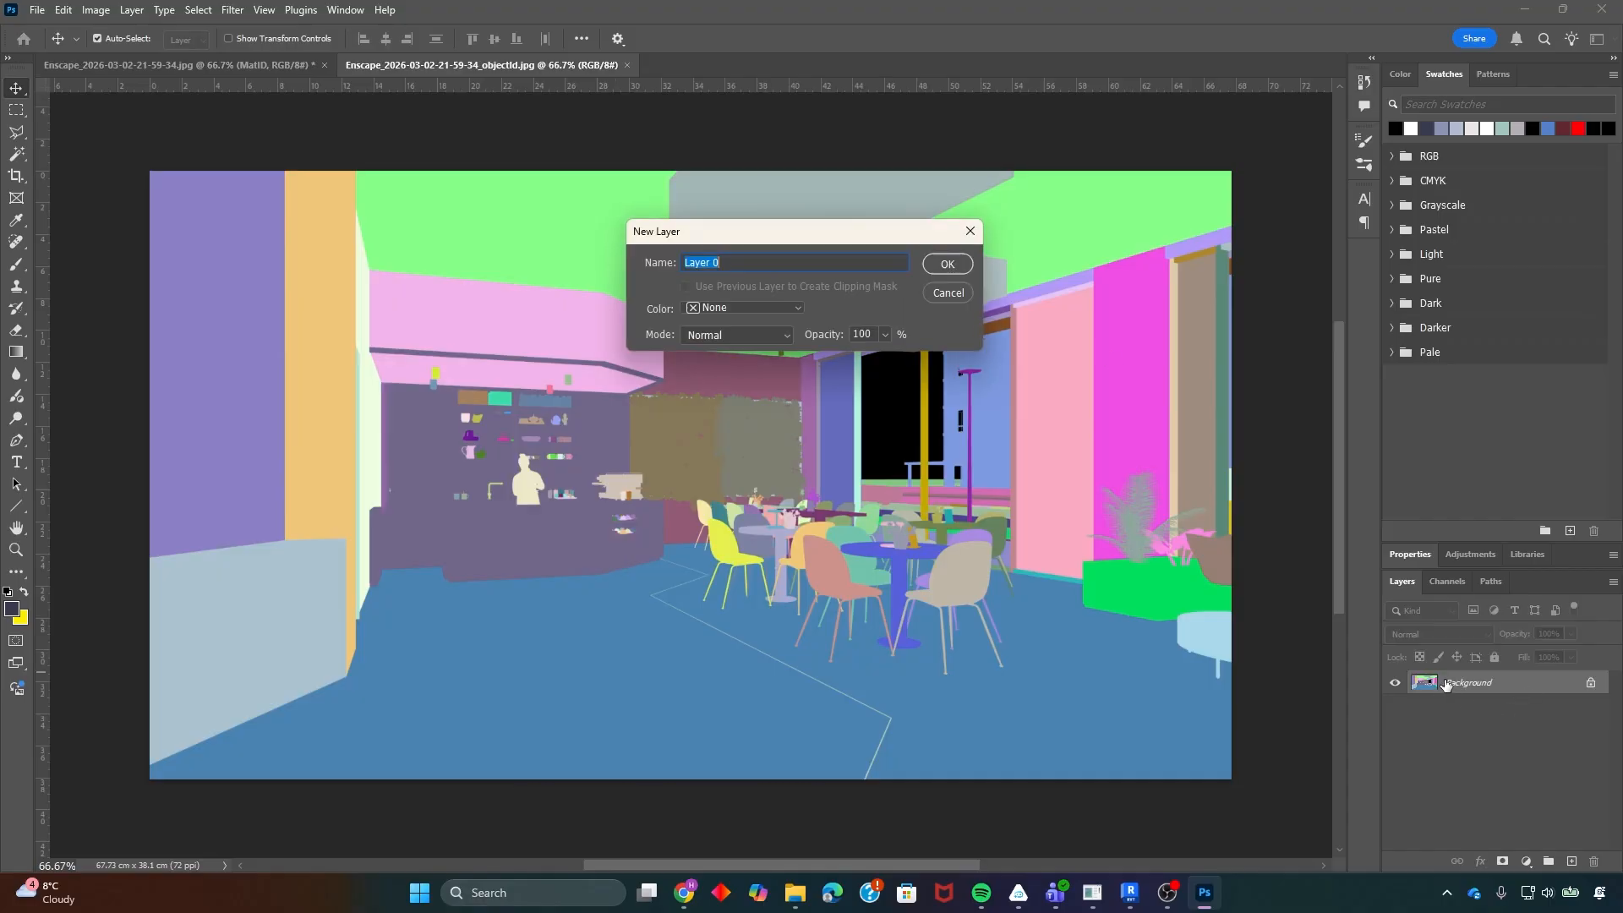
pyautogui.write('ObjID')
pyautogui.click(939, 264)
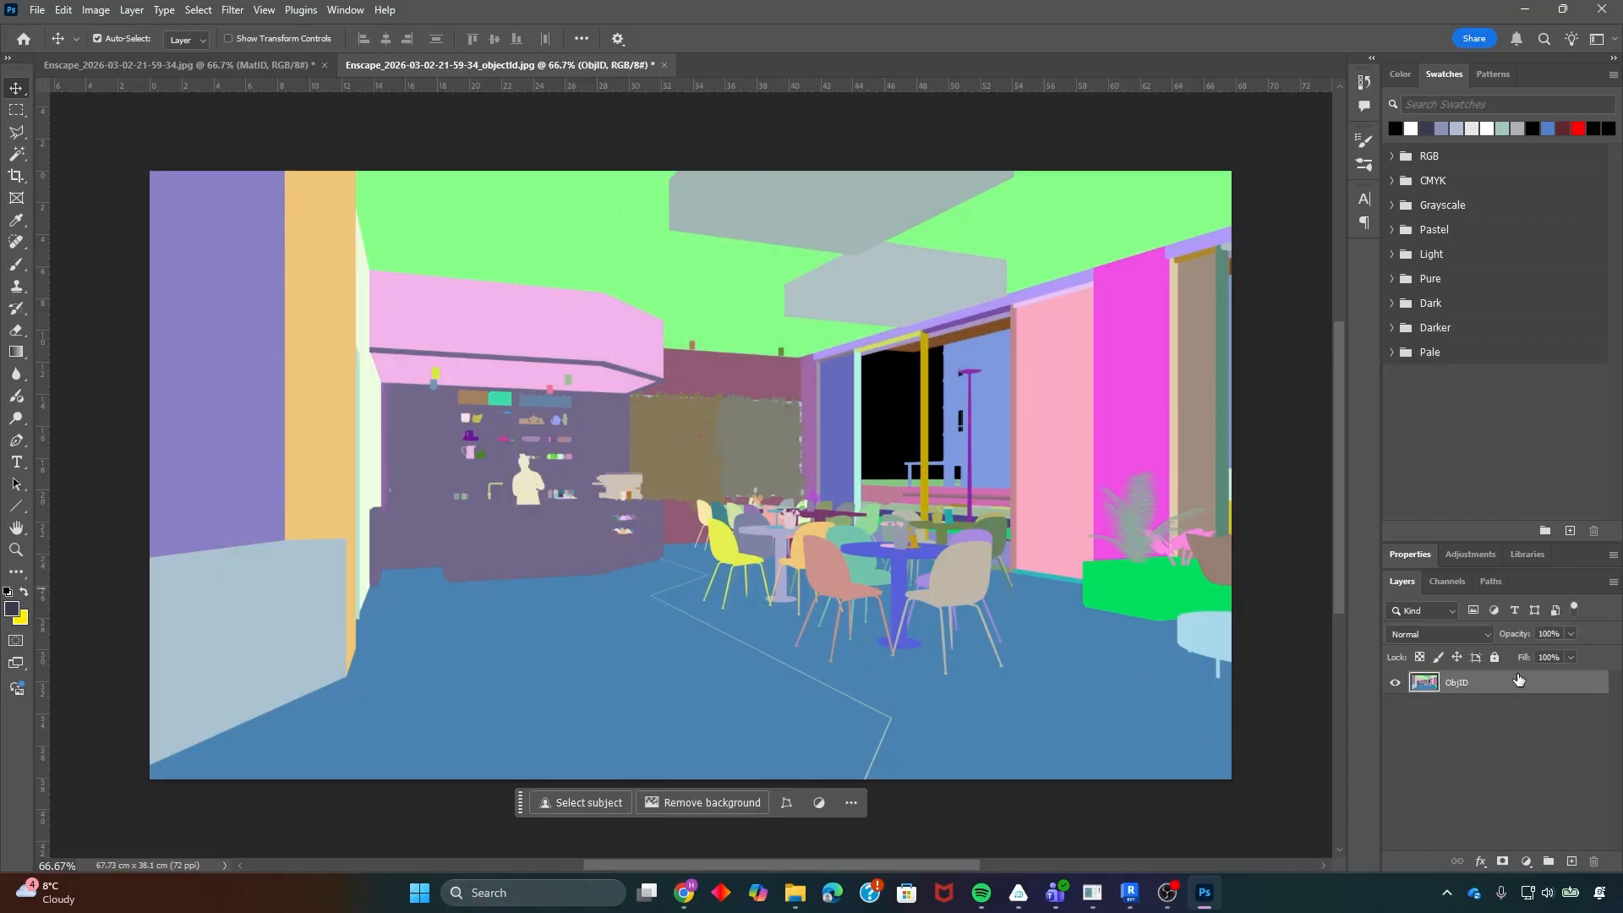
pyautogui.rightClick(1515, 681)
pyautogui.click(1490, 331)
pyautogui.click(765, 310)
pyautogui.click(782, 324)
pyautogui.click(951, 247)
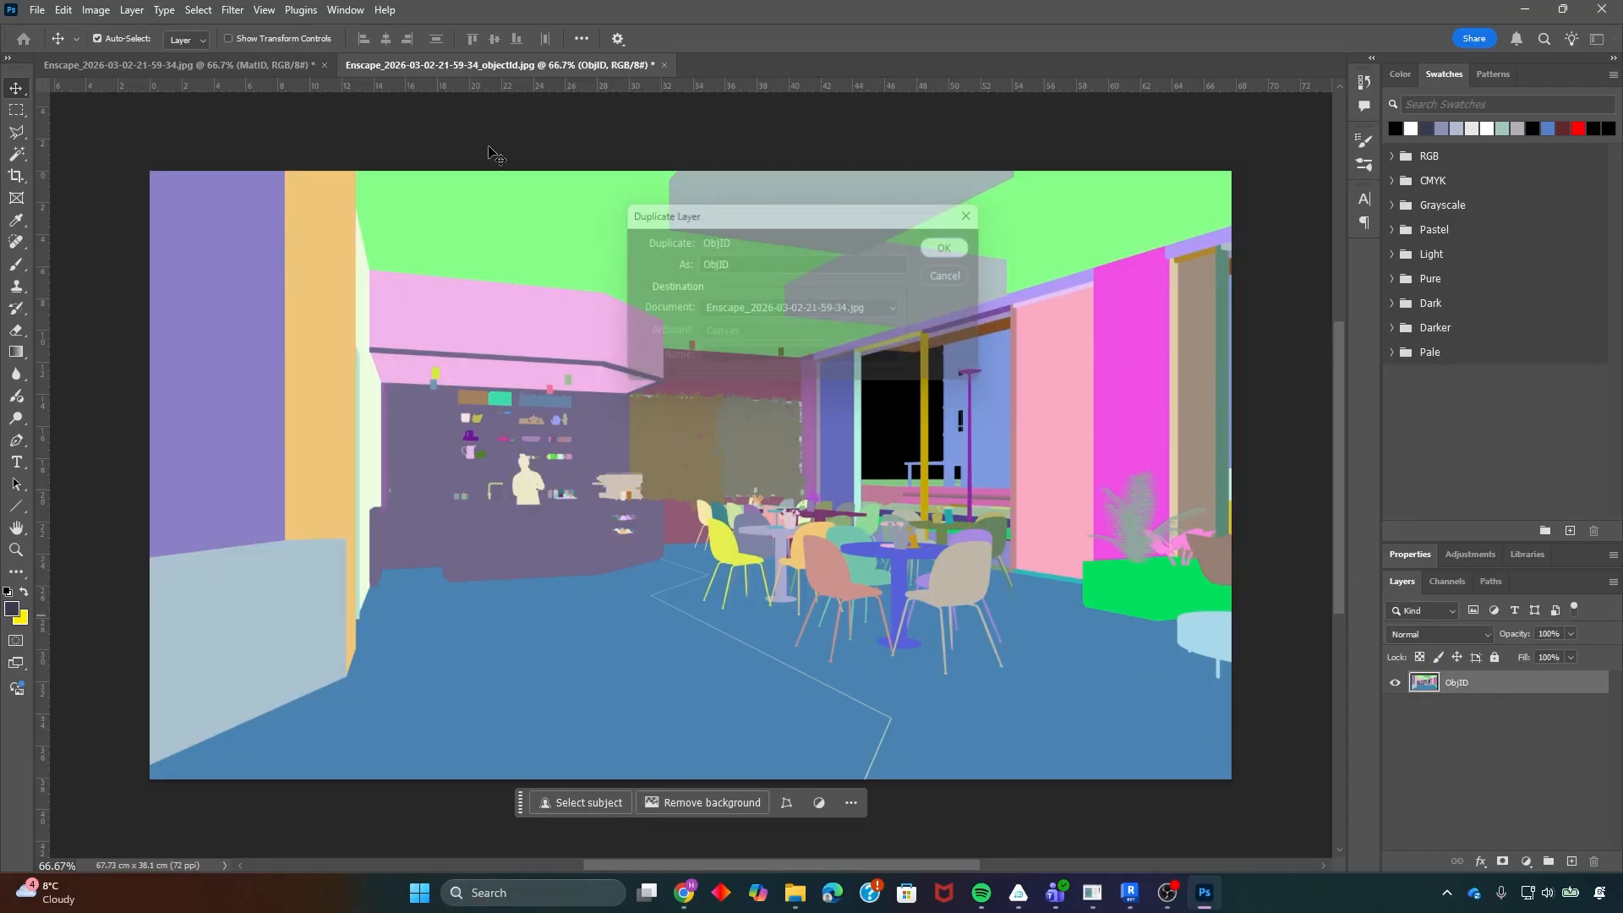
pyautogui.click(664, 65)
pyautogui.click(805, 331)
# - Toggle the visibility of the MatID and ObjID layers to compare both colour-coded channels with the render
pyautogui.press('w')
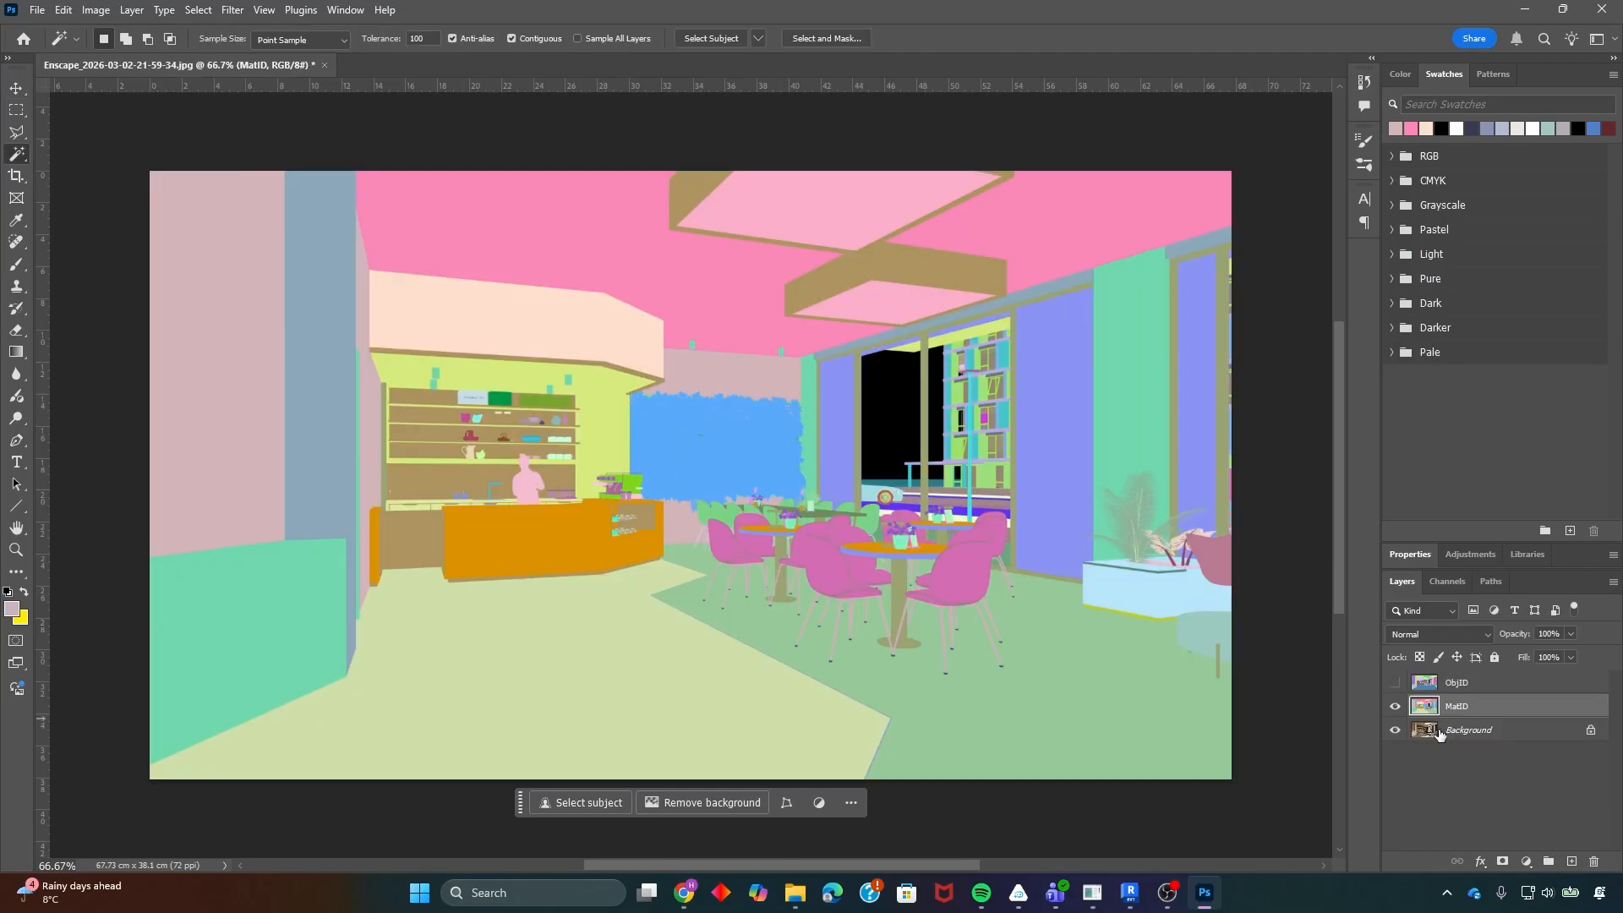
pyautogui.click(1395, 706)
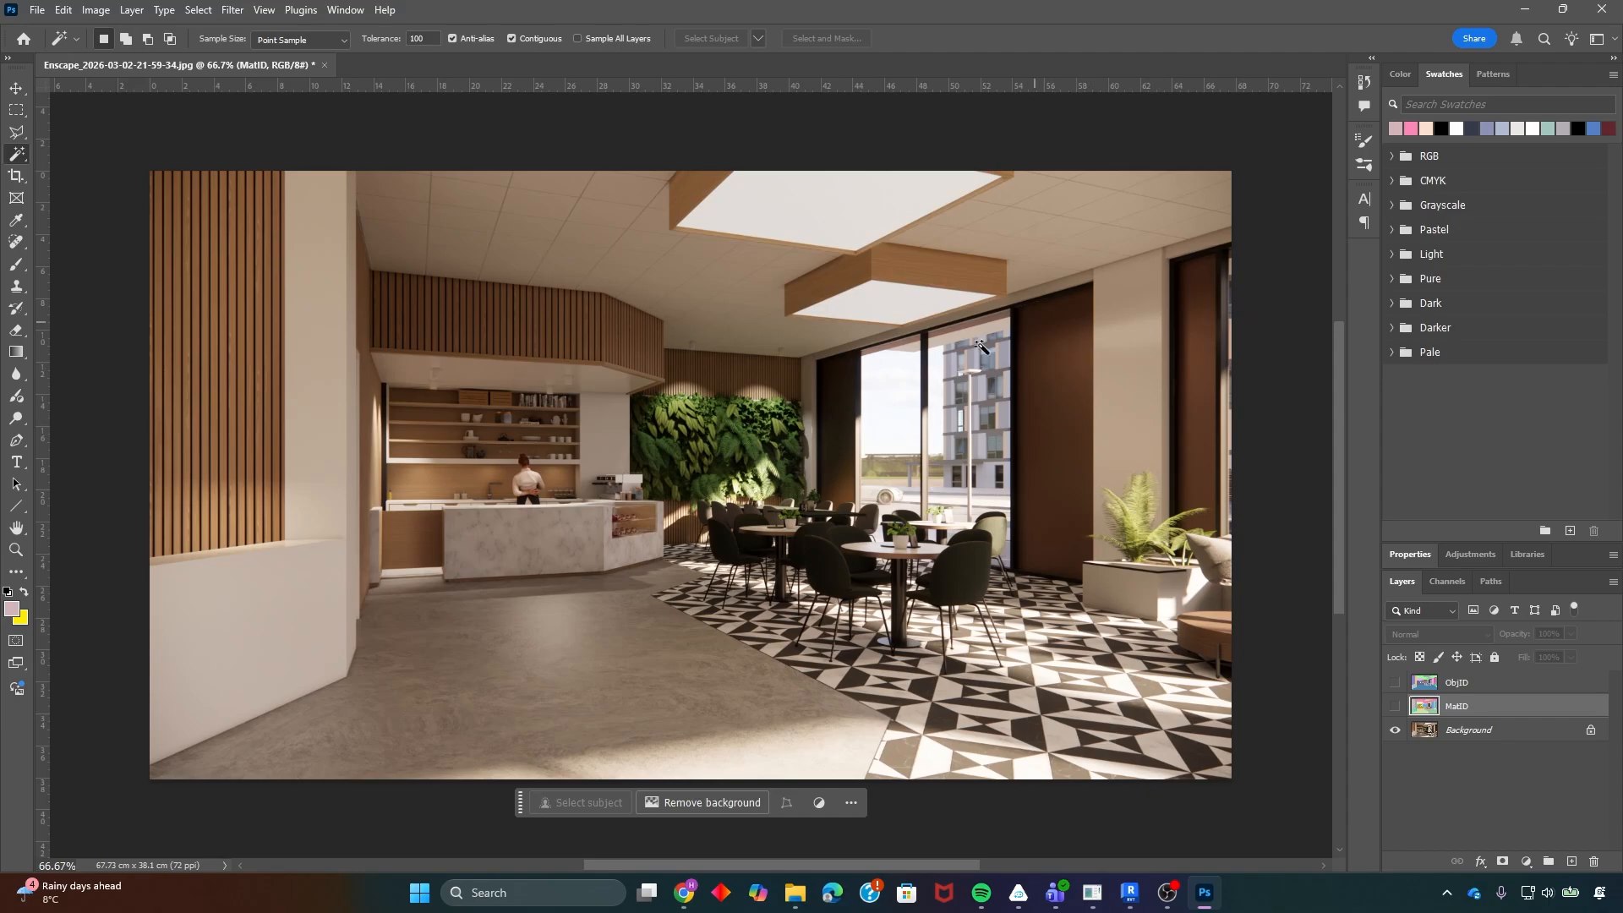
pyautogui.press('l')
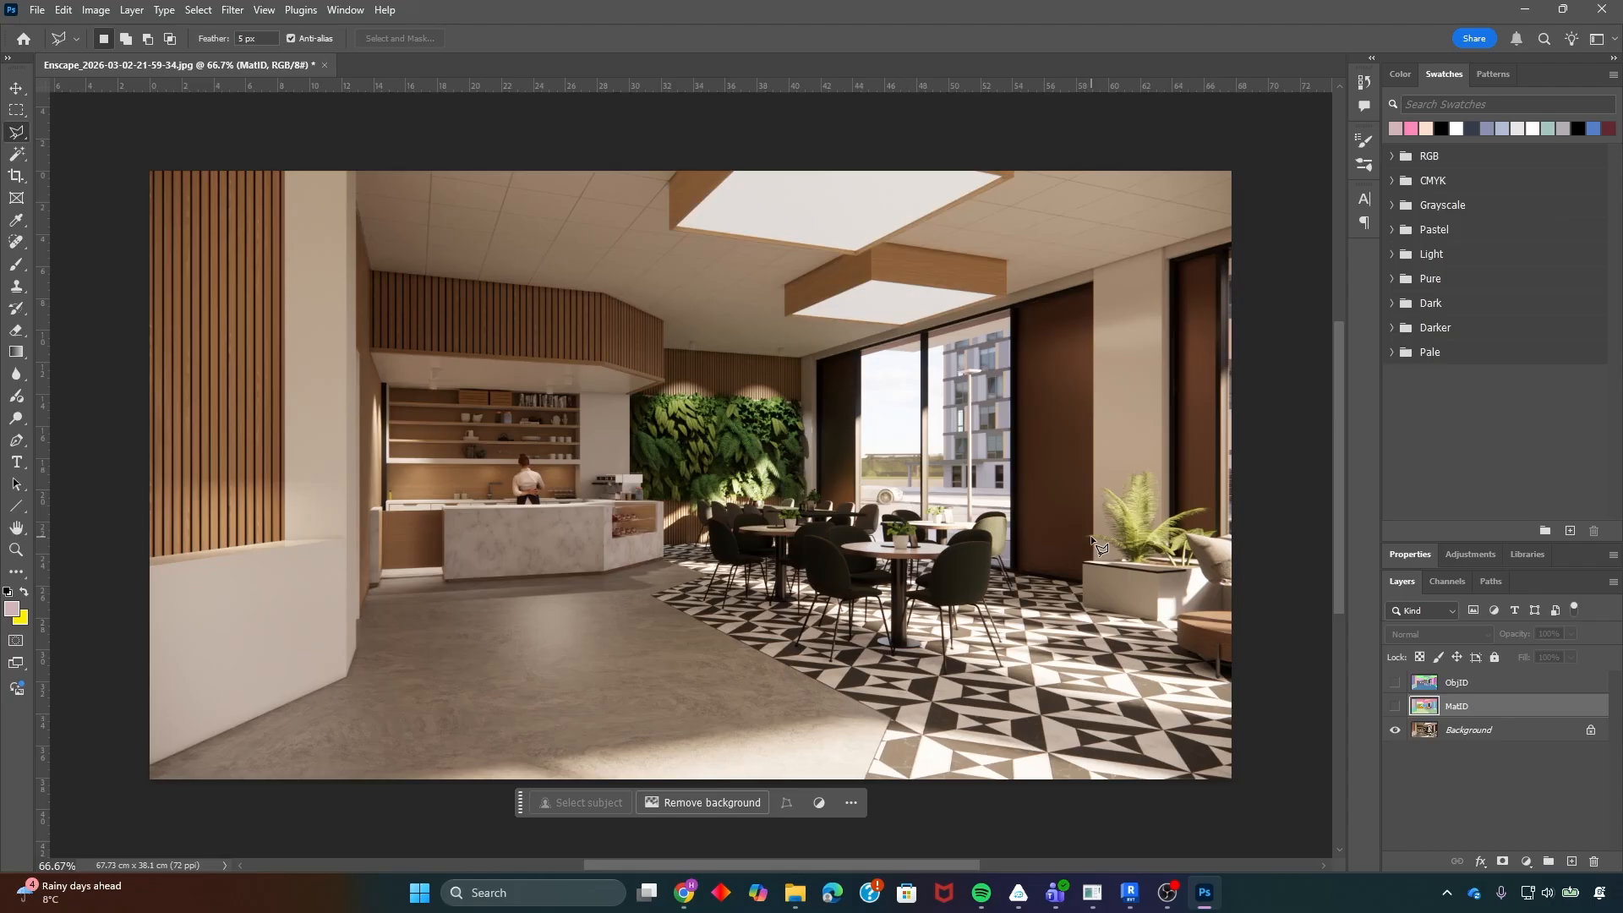
pyautogui.click(1395, 683)
pyautogui.click(1395, 683)
pyautogui.click(1395, 706)
pyautogui.click(1395, 705)
pyautogui.click(1396, 707)
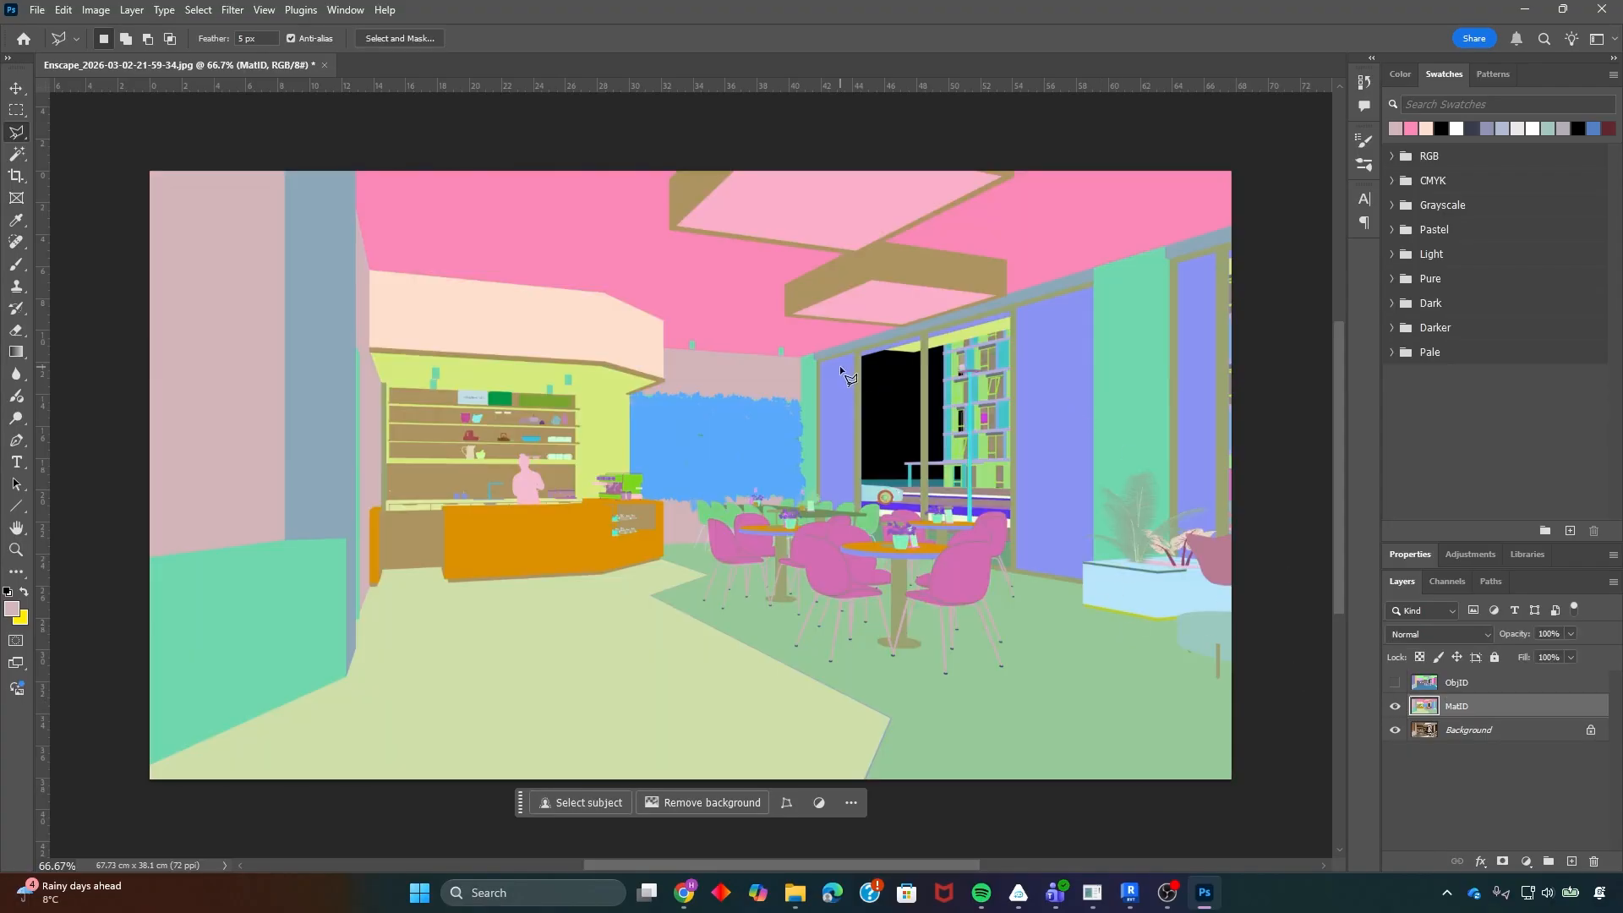
pyautogui.click(1395, 706)
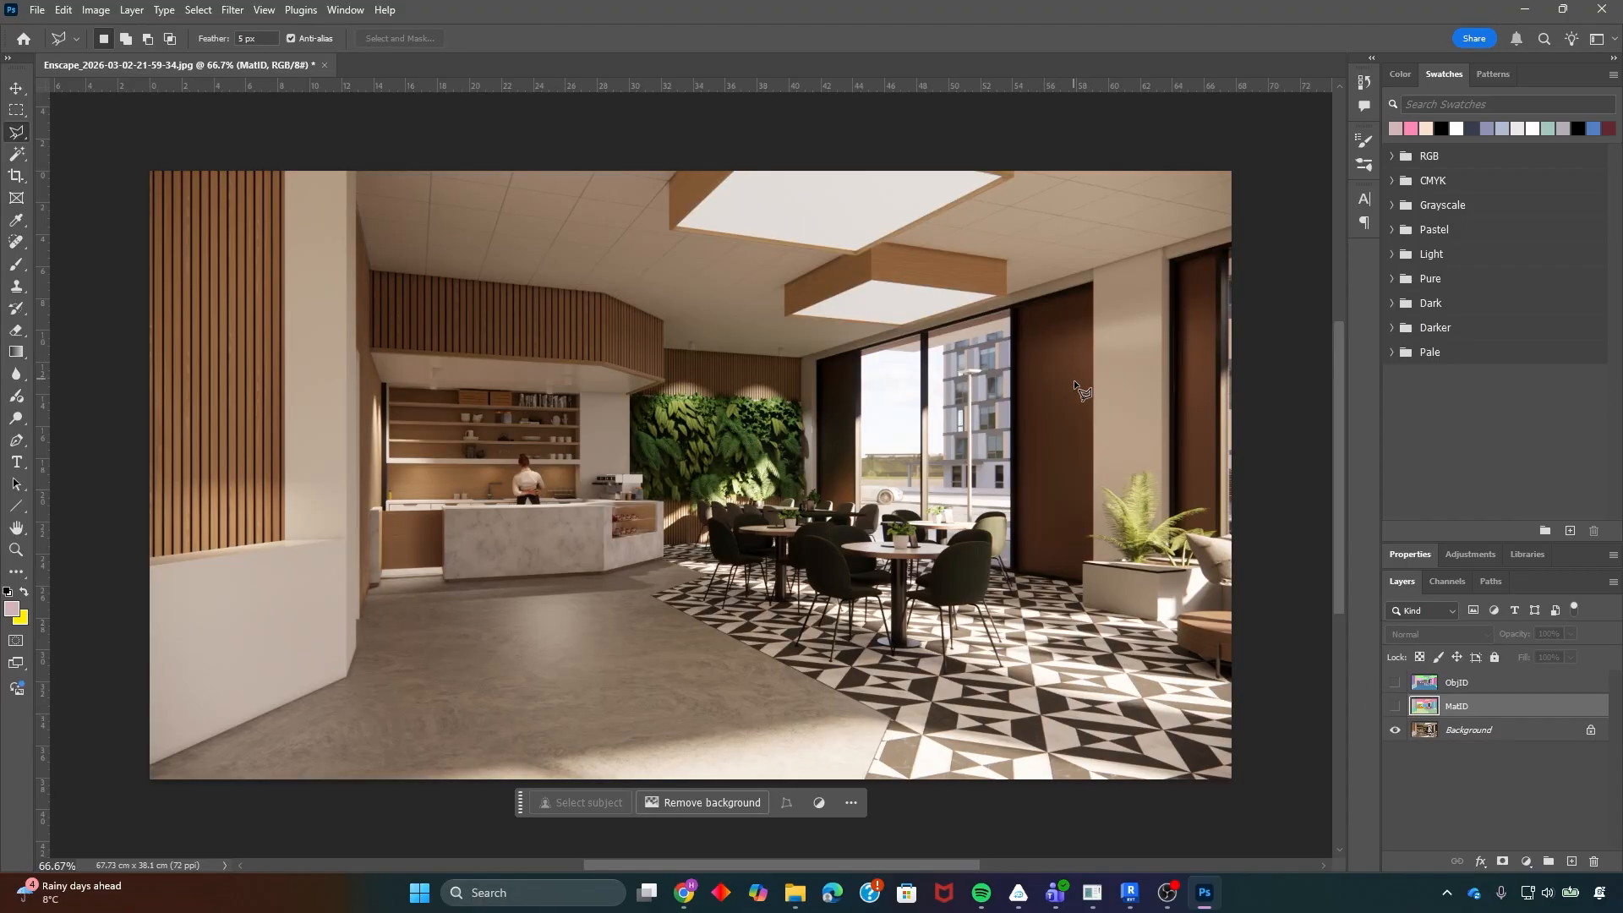
pyautogui.click(1395, 706)
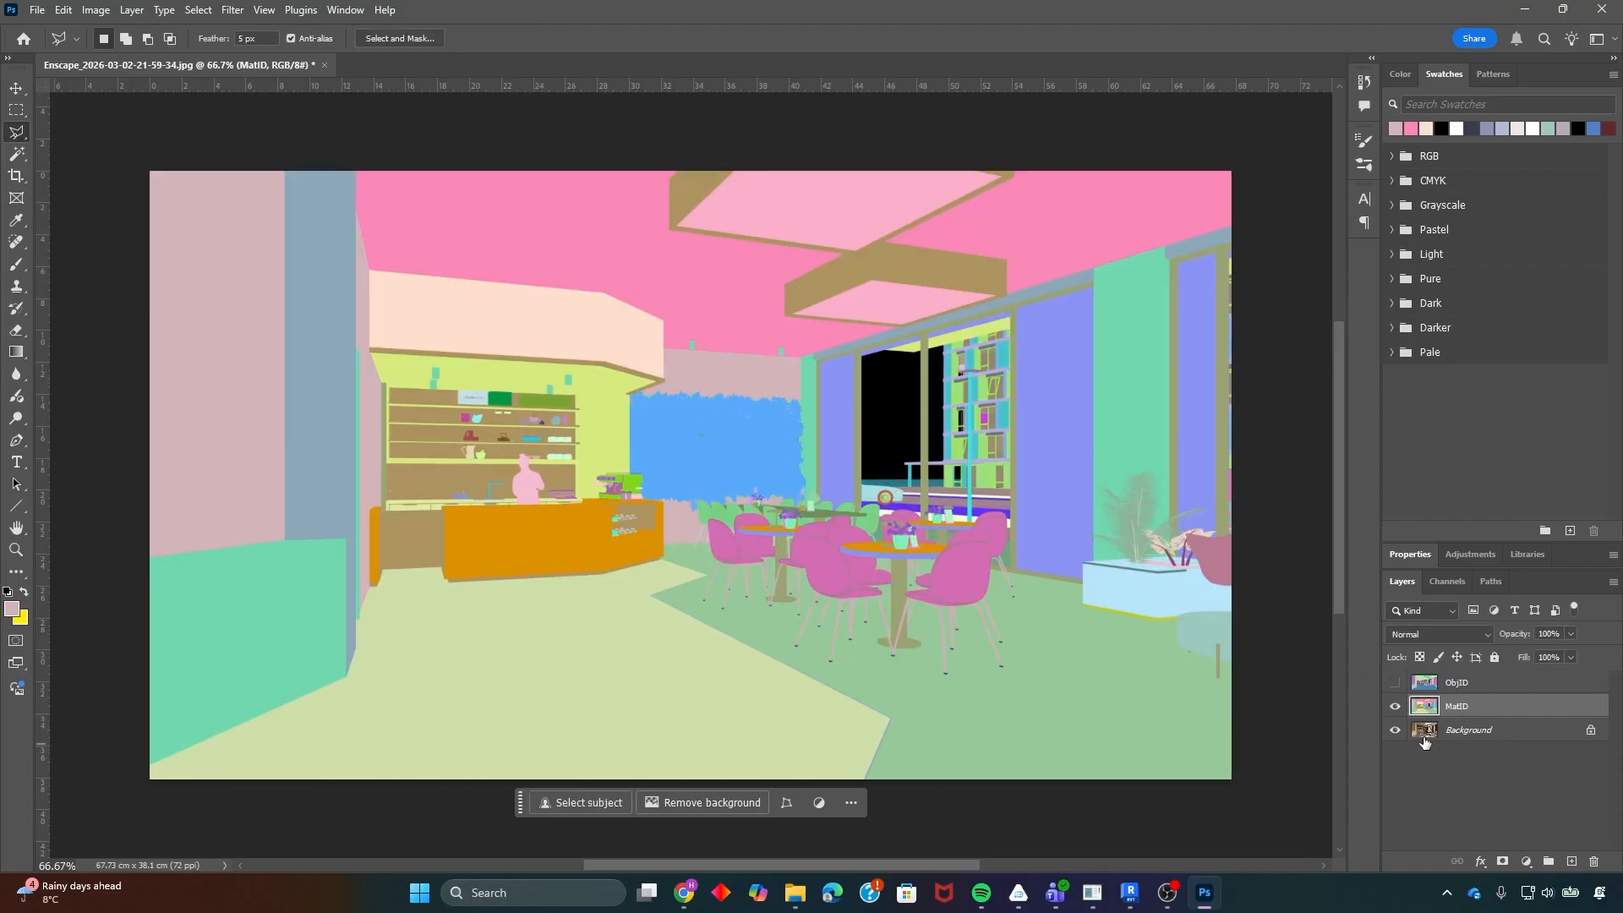
pyautogui.click(1396, 706)
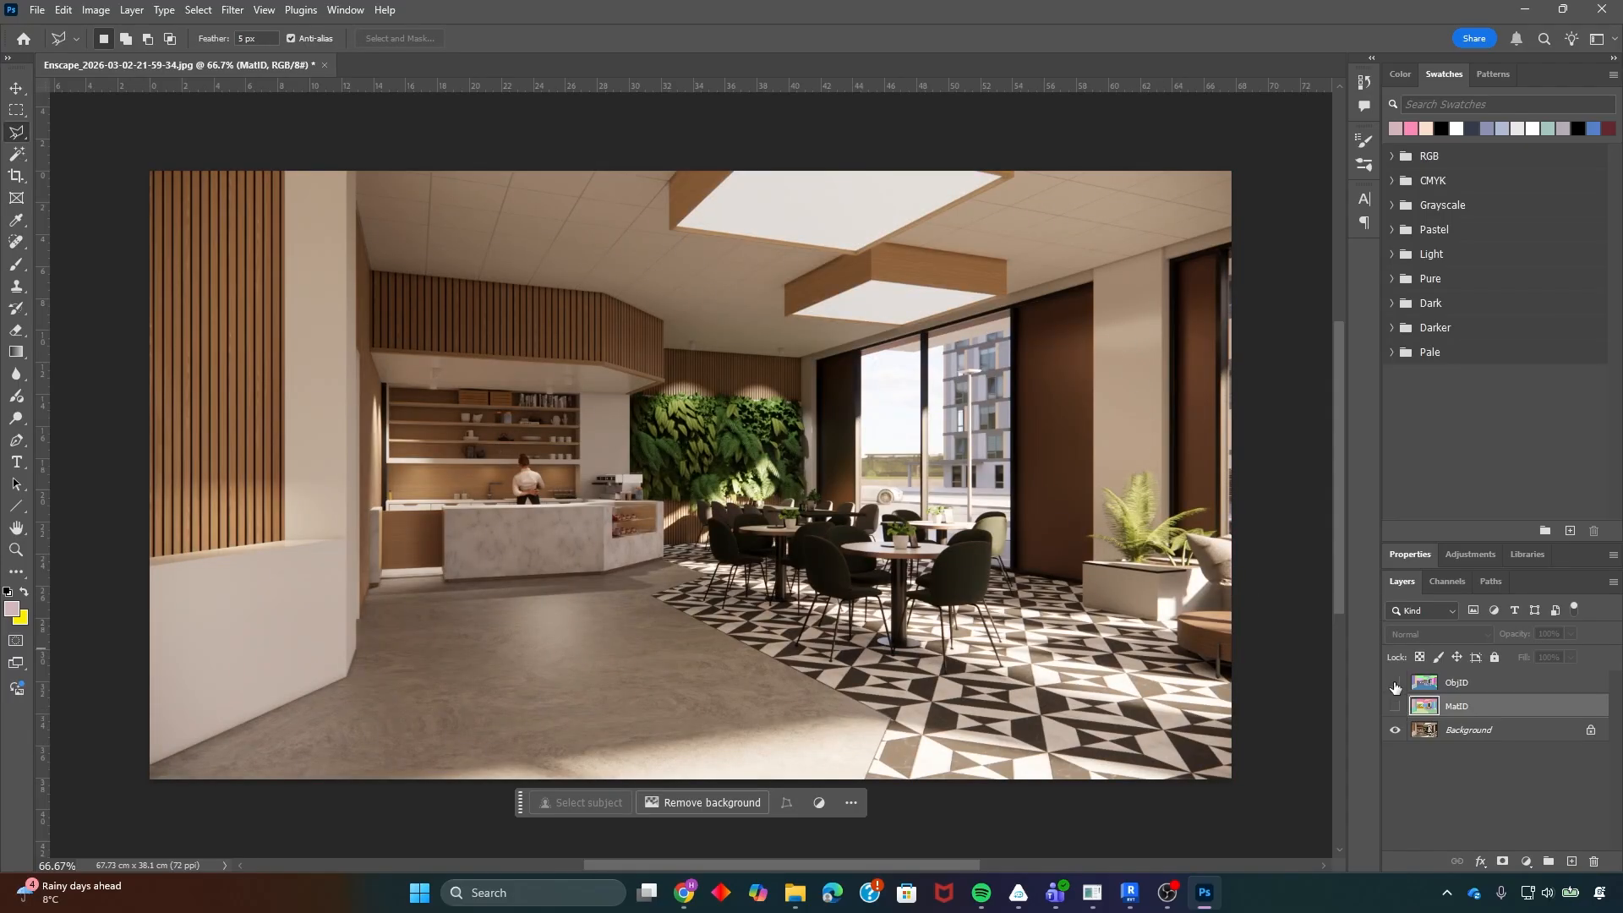
pyautogui.click(1396, 706)
pyautogui.click(1396, 706)
pyautogui.click(1404, 686)
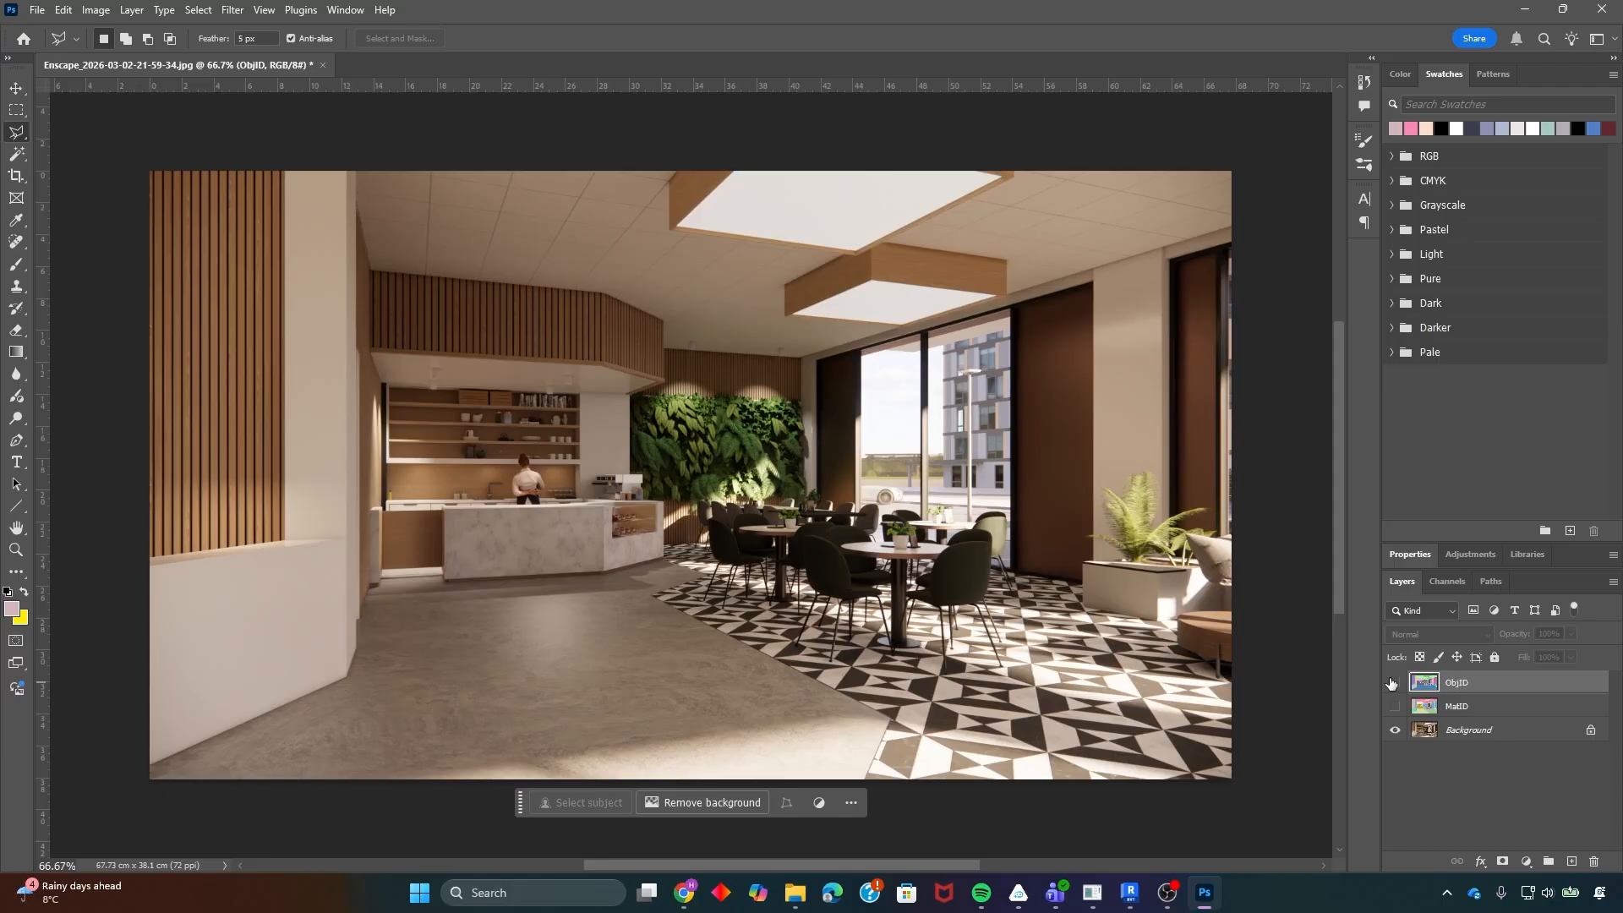
pyautogui.click(1394, 682)
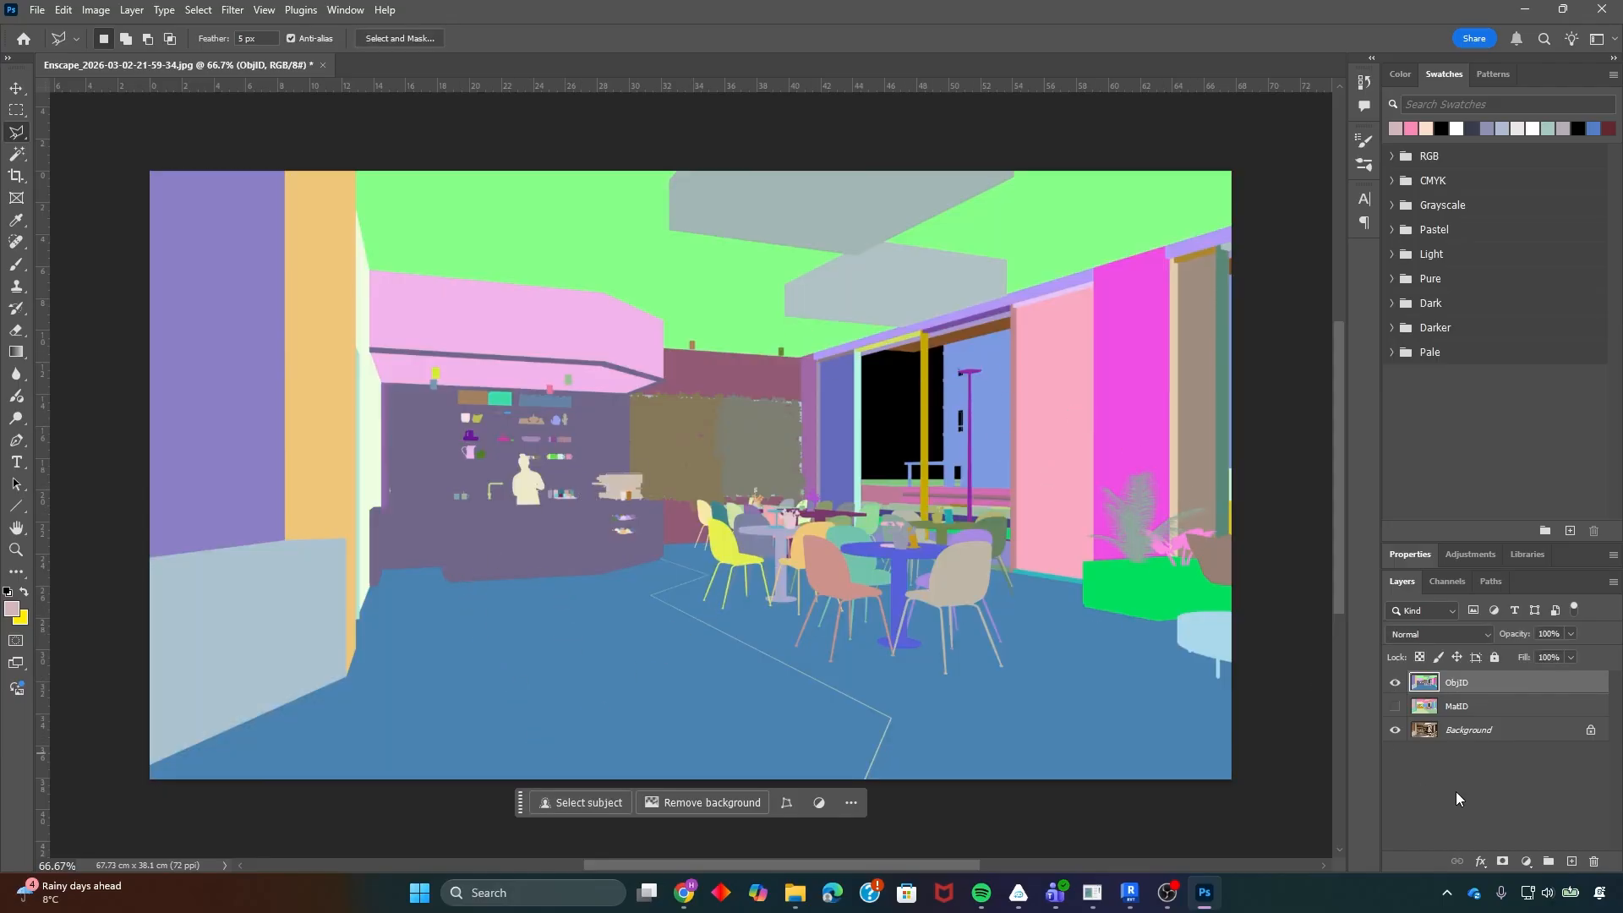
# - Hide the ObjID layer and make the MatID layer visible and active
pyautogui.click(1394, 682)
pyautogui.click(1395, 705)
pyautogui.click(1414, 708)
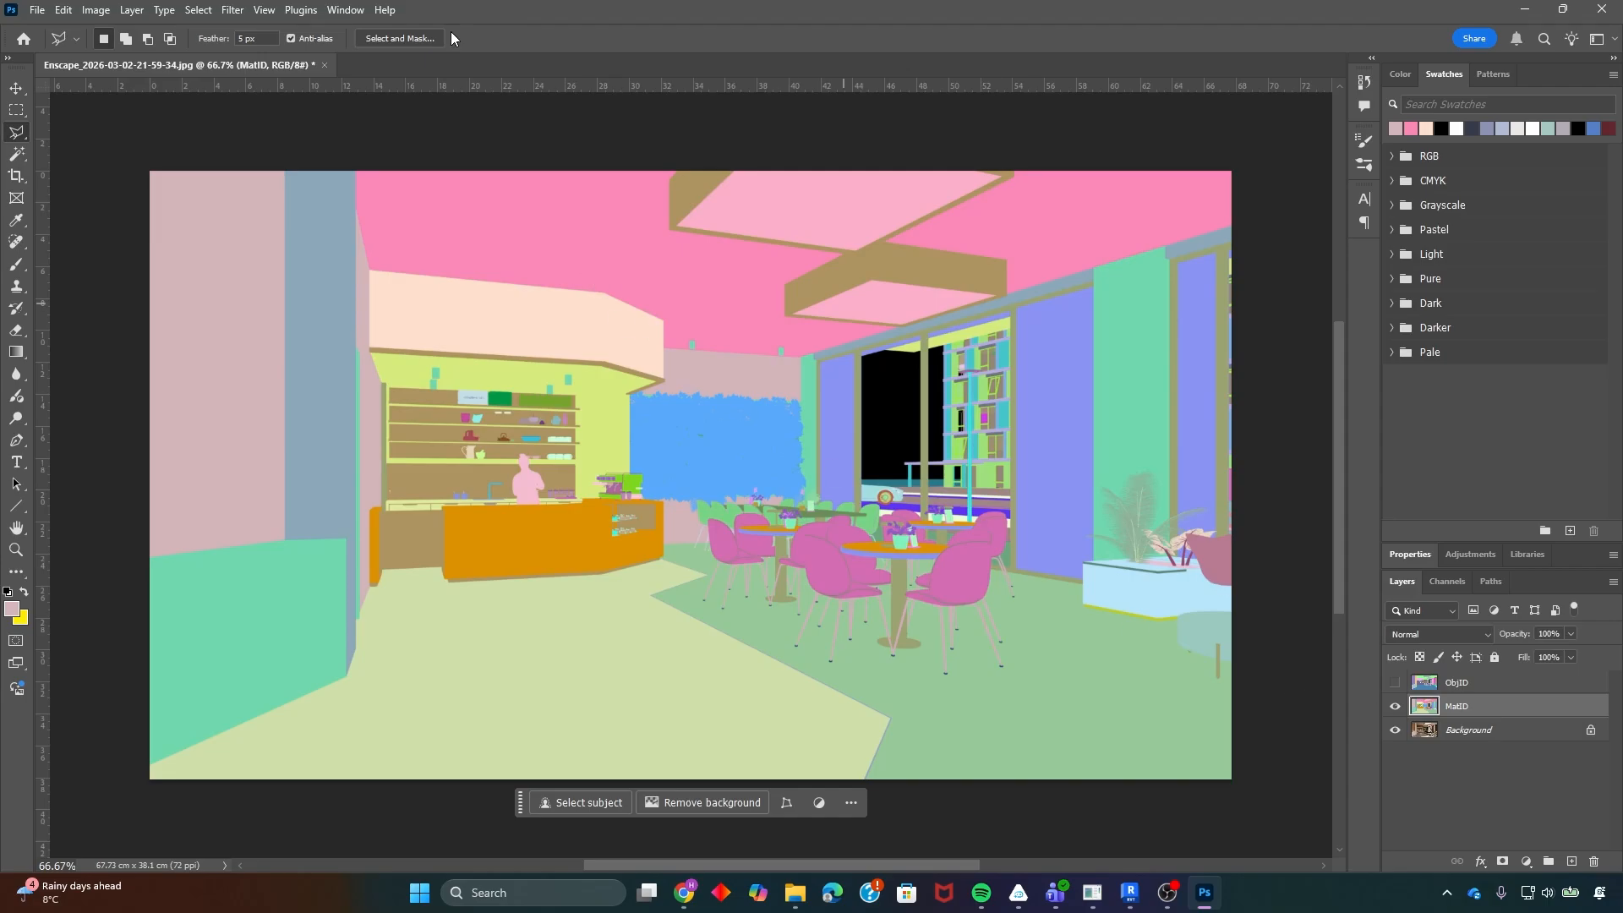
# - Select the violet window-panel colour of the MatID layer using Color Range with a fuzziness of 10, and clear the selection
pyautogui.click(200, 10)
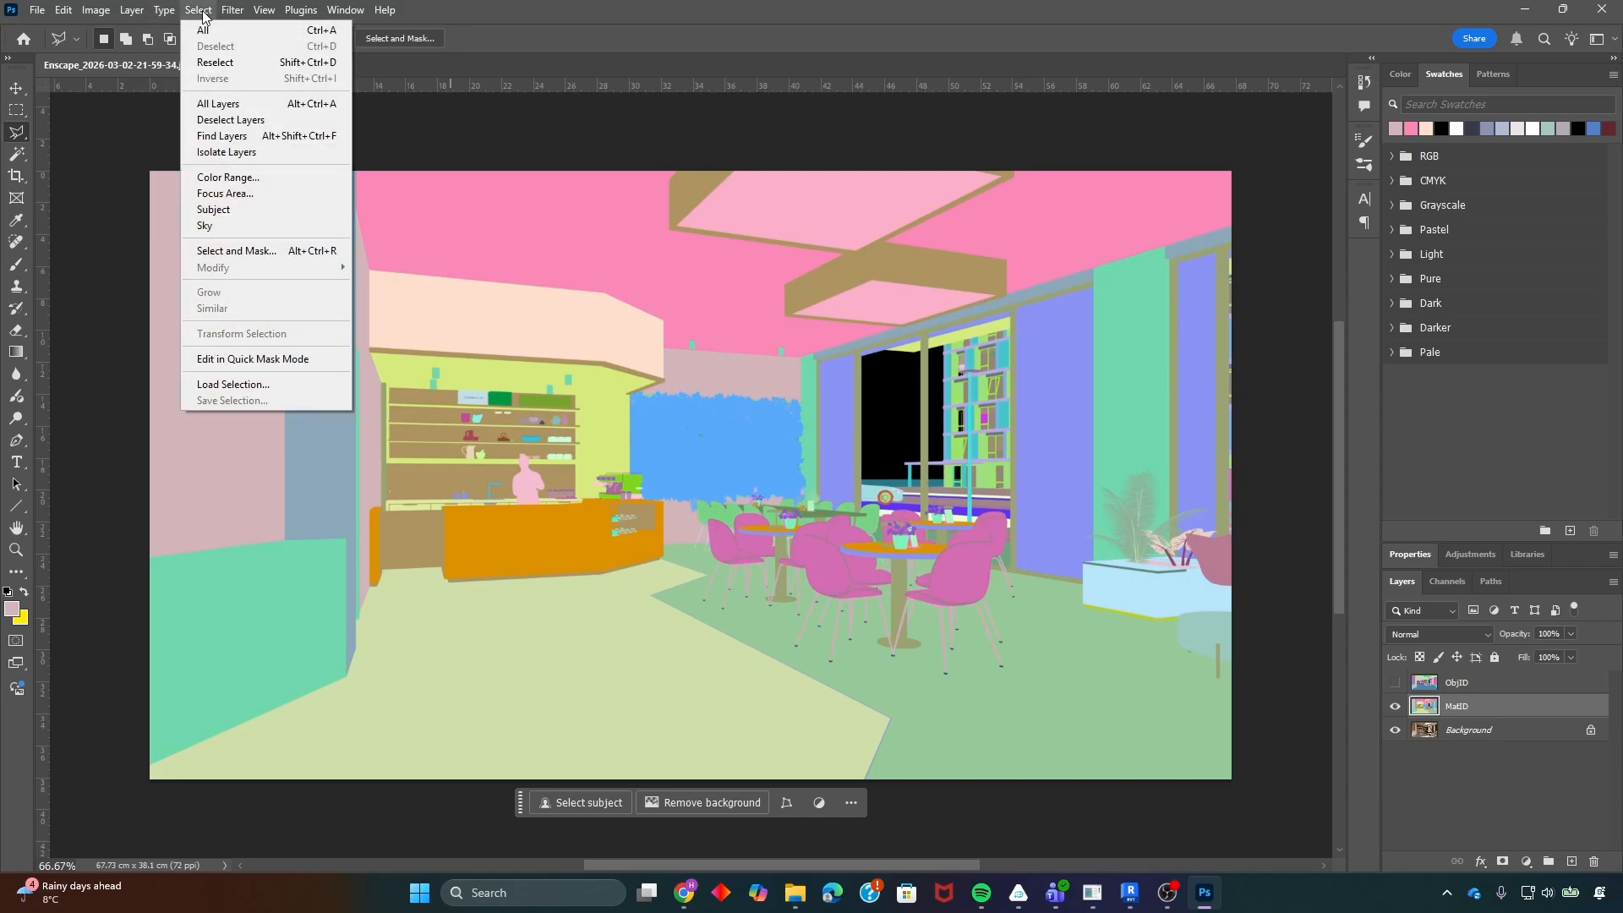
pyautogui.click(225, 179)
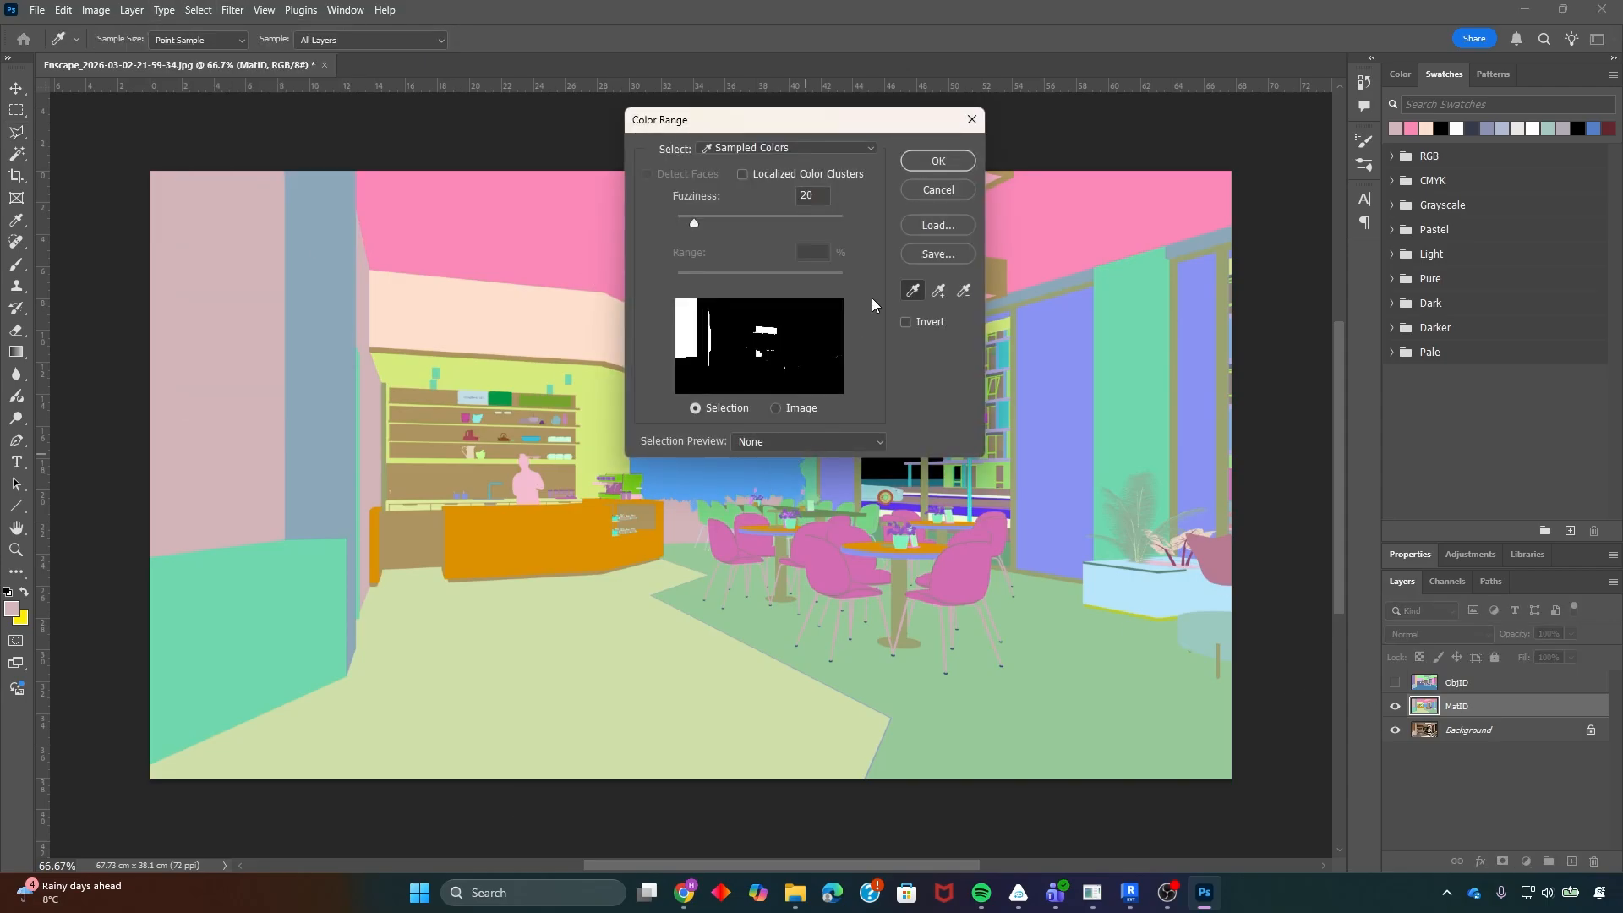
pyautogui.click(1054, 379)
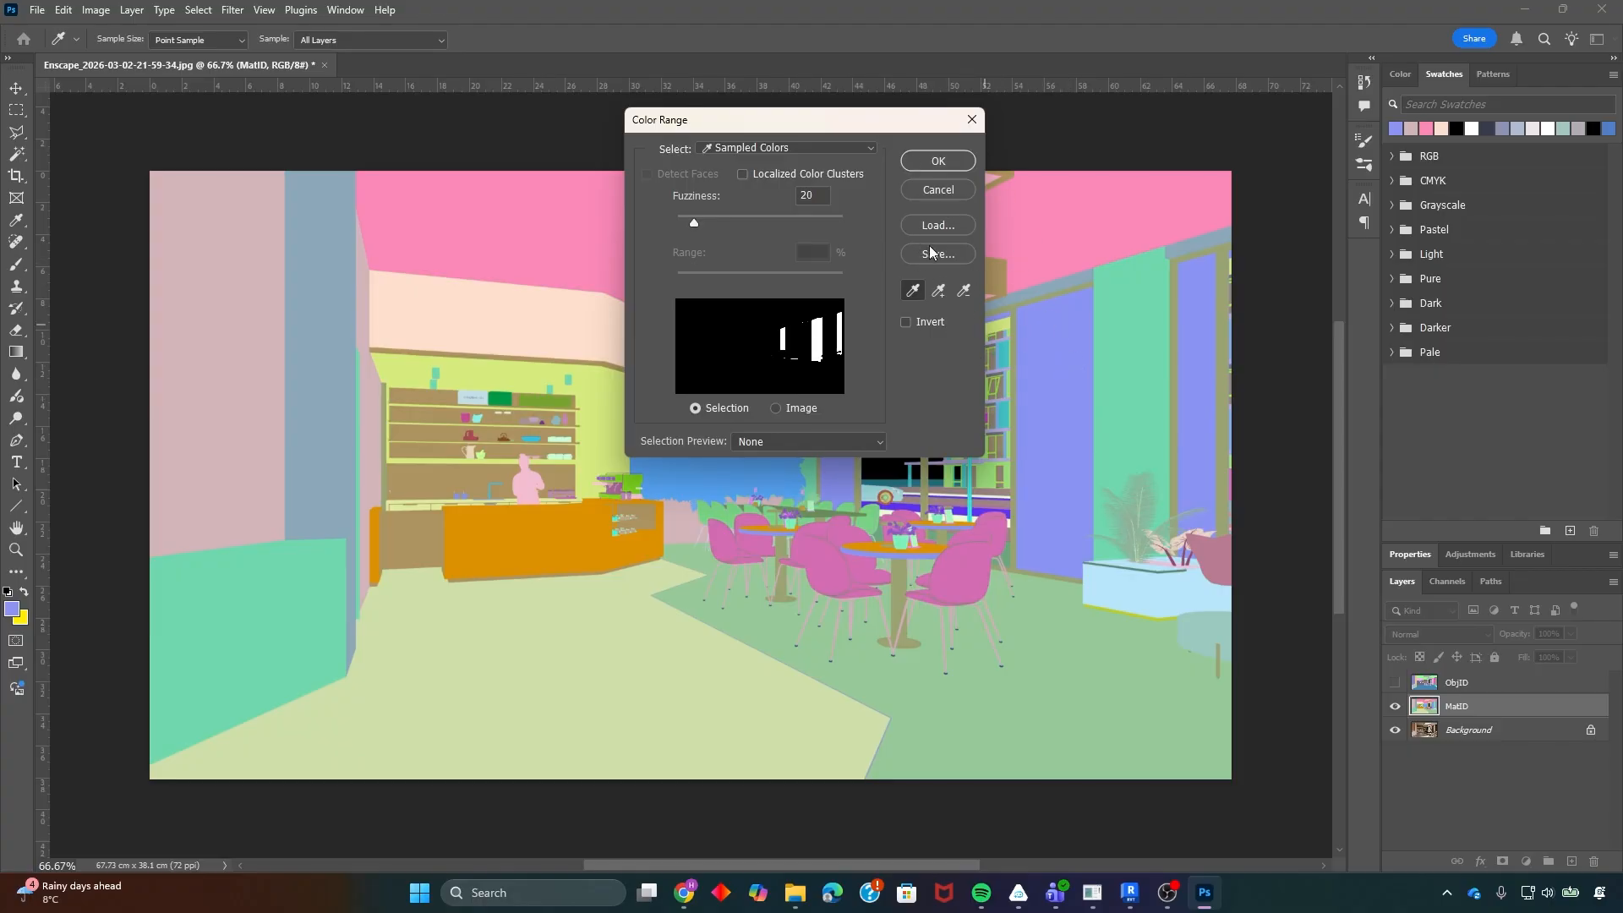
pyautogui.moveTo(841, 125); pyautogui.dragTo(782, 242)
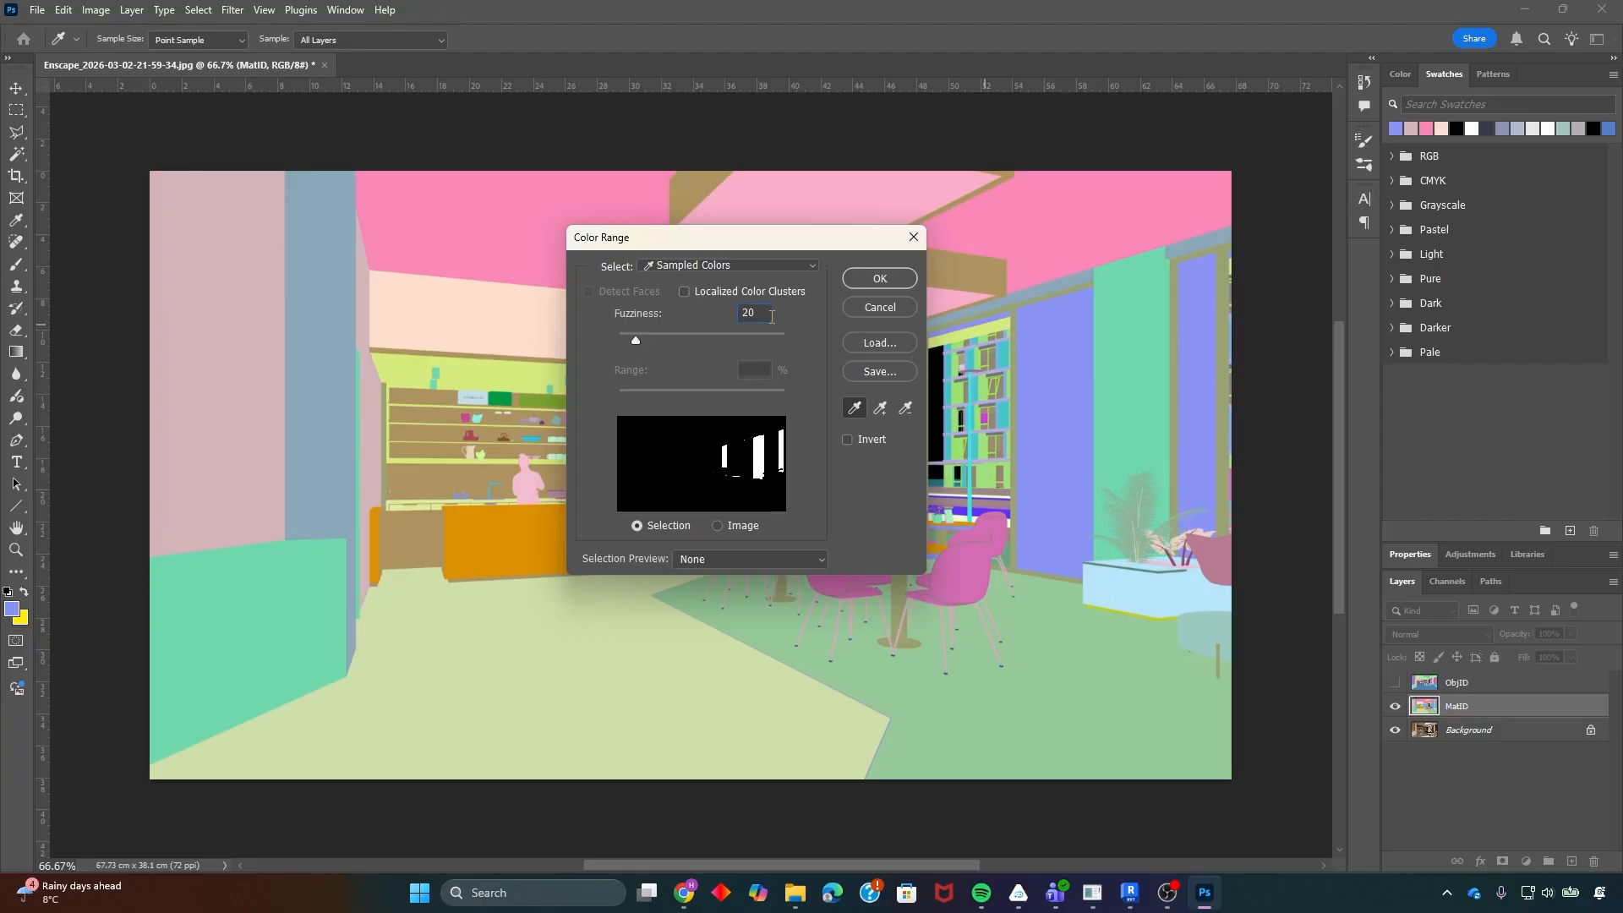
pyautogui.write('10')
pyautogui.click(883, 278)
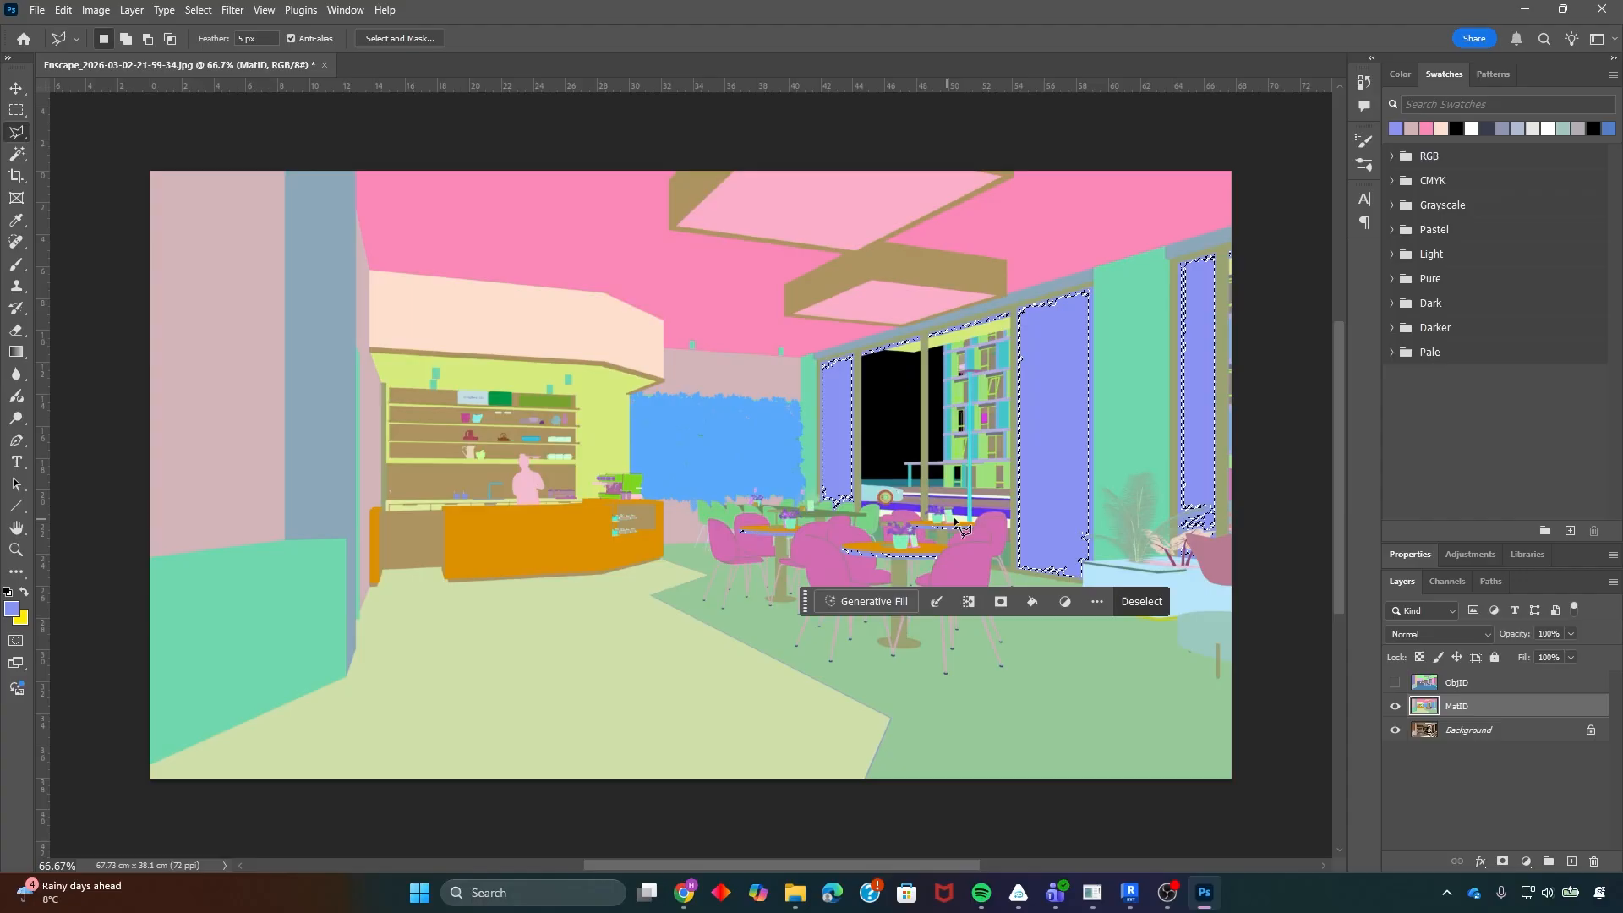
pyautogui.hotkey('ctrl', 'd')
# - Select the same sampled violet colour across the MatID layer using Color Range with a fuzziness of 20
pyautogui.click(198, 9)
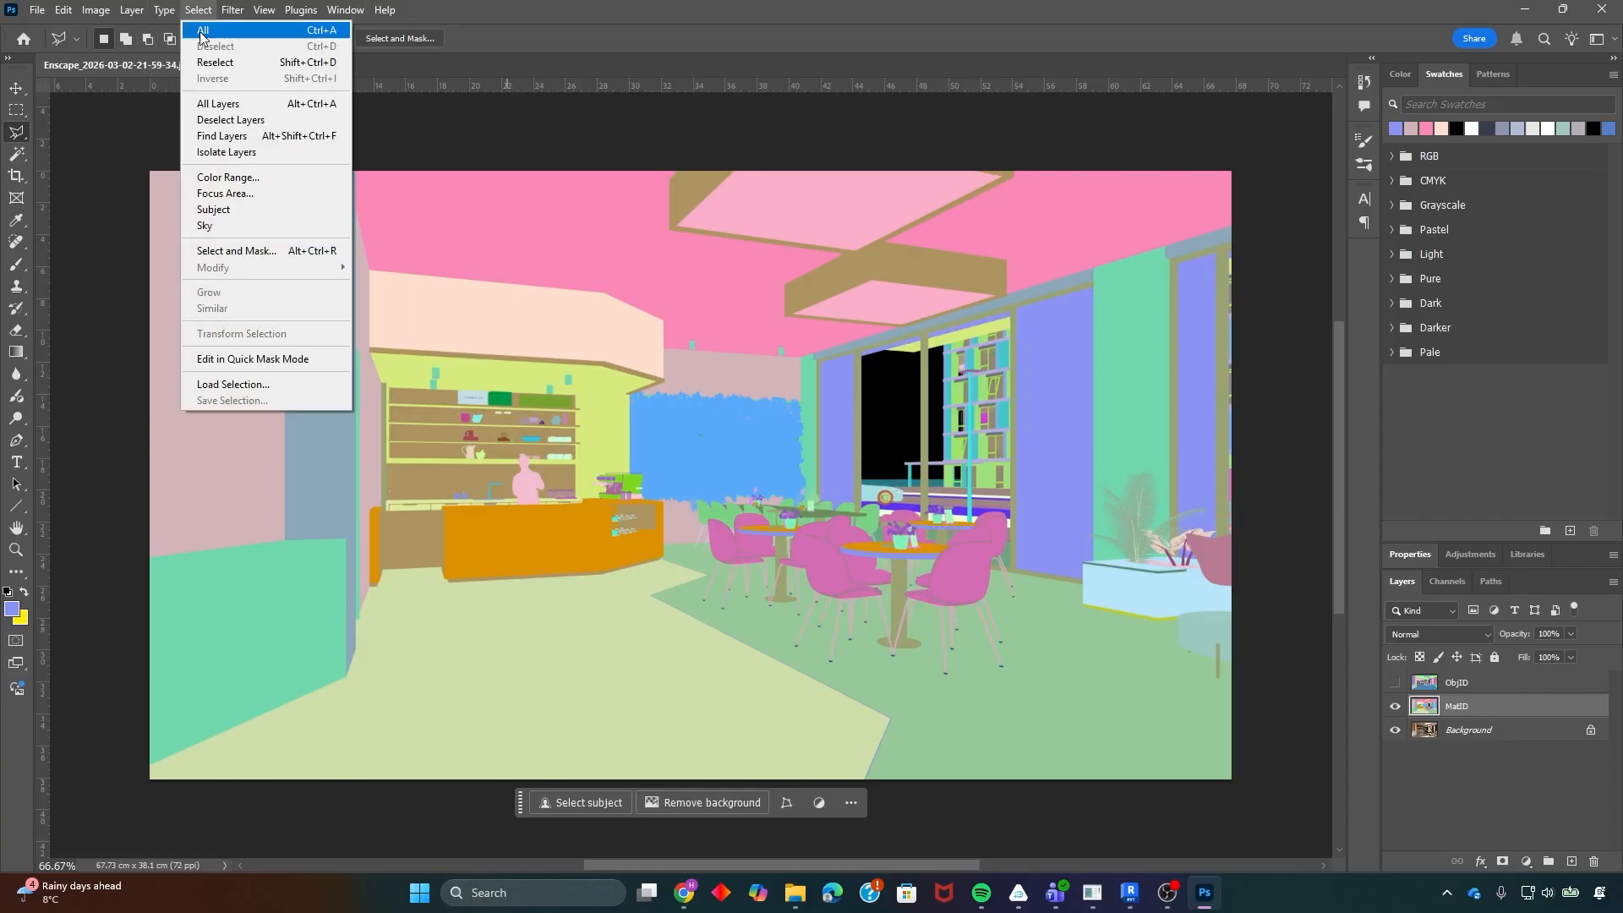
pyautogui.click(244, 178)
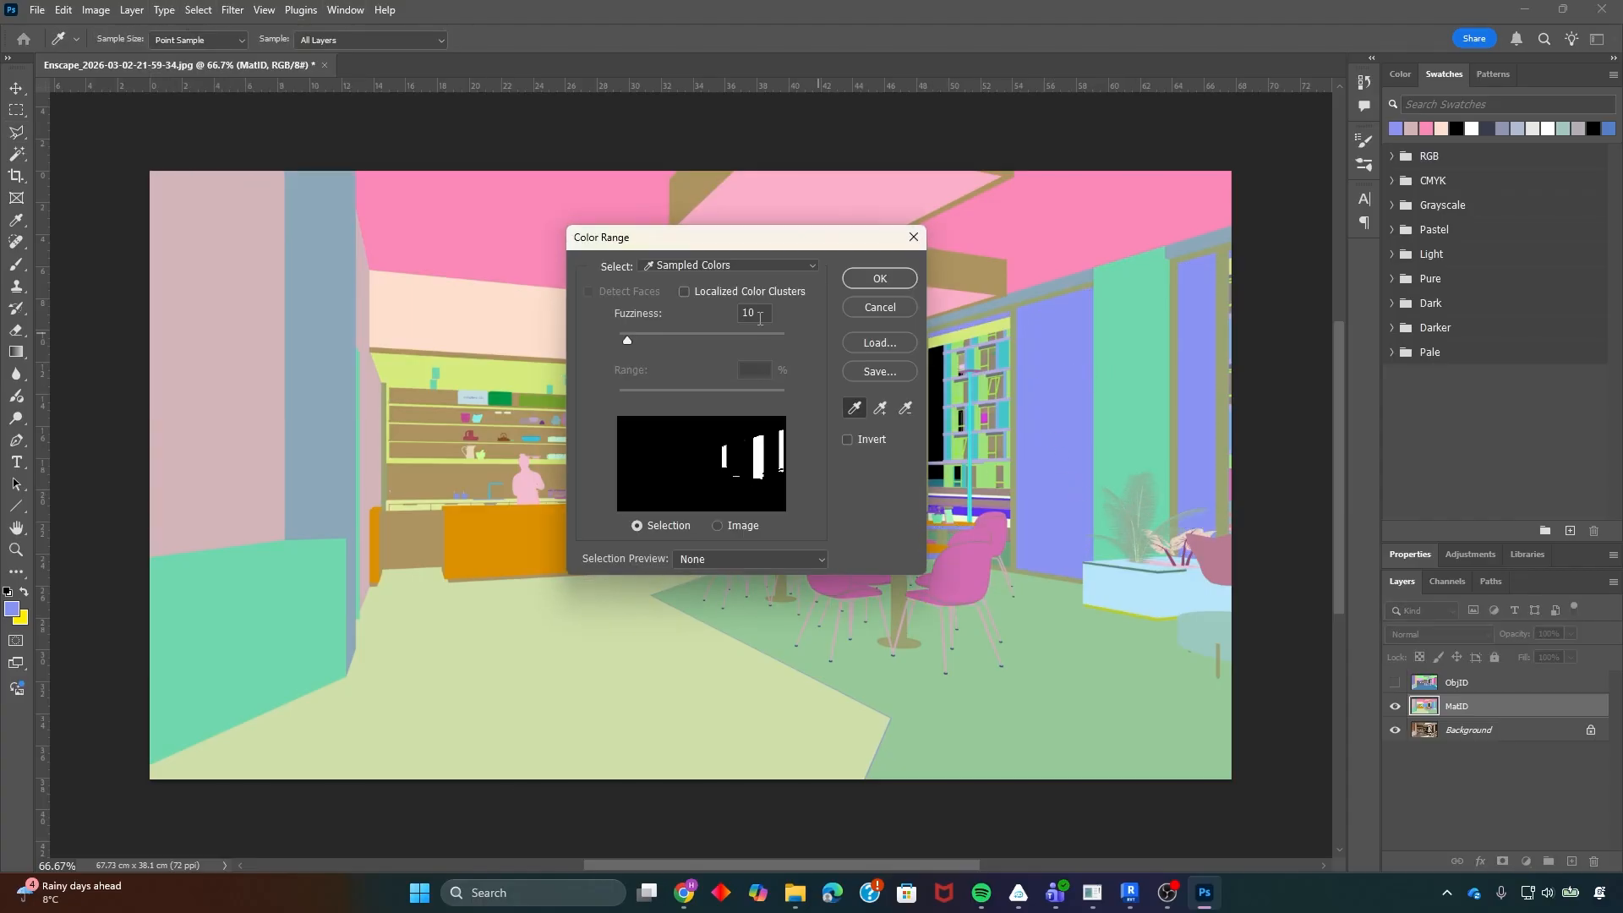
pyautogui.write('20')
pyautogui.doubleClick(749, 310)
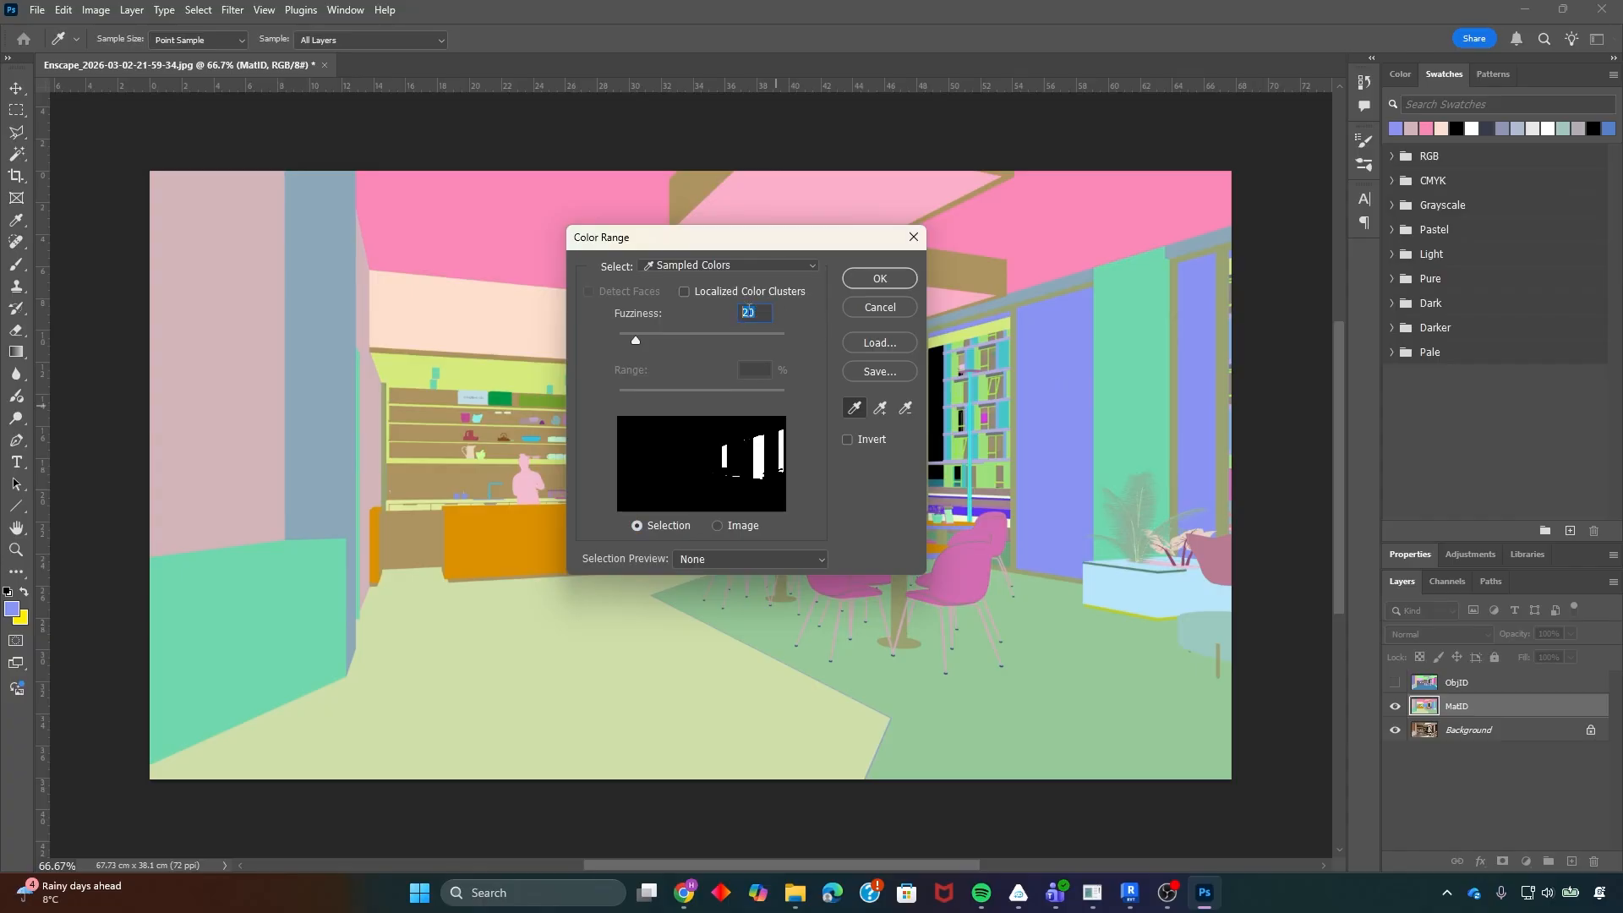
pyautogui.click(873, 278)
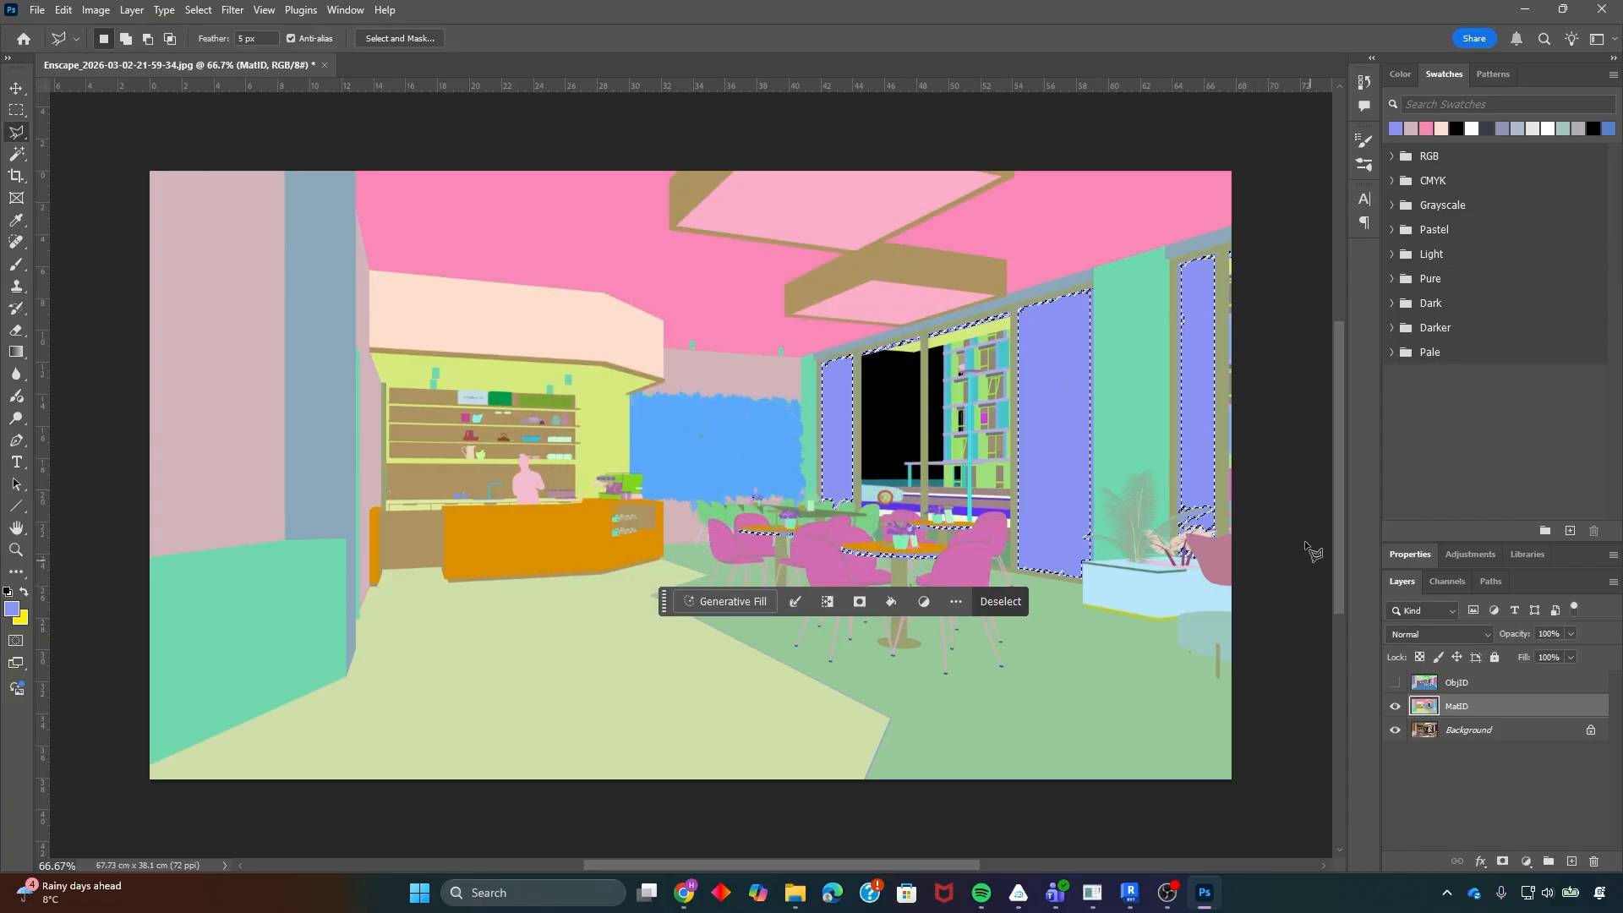
# - Hide the MatID layer and subtract the tables from the selection with the Polygonal Lasso, keeping the window panels
pyautogui.click(1396, 706)
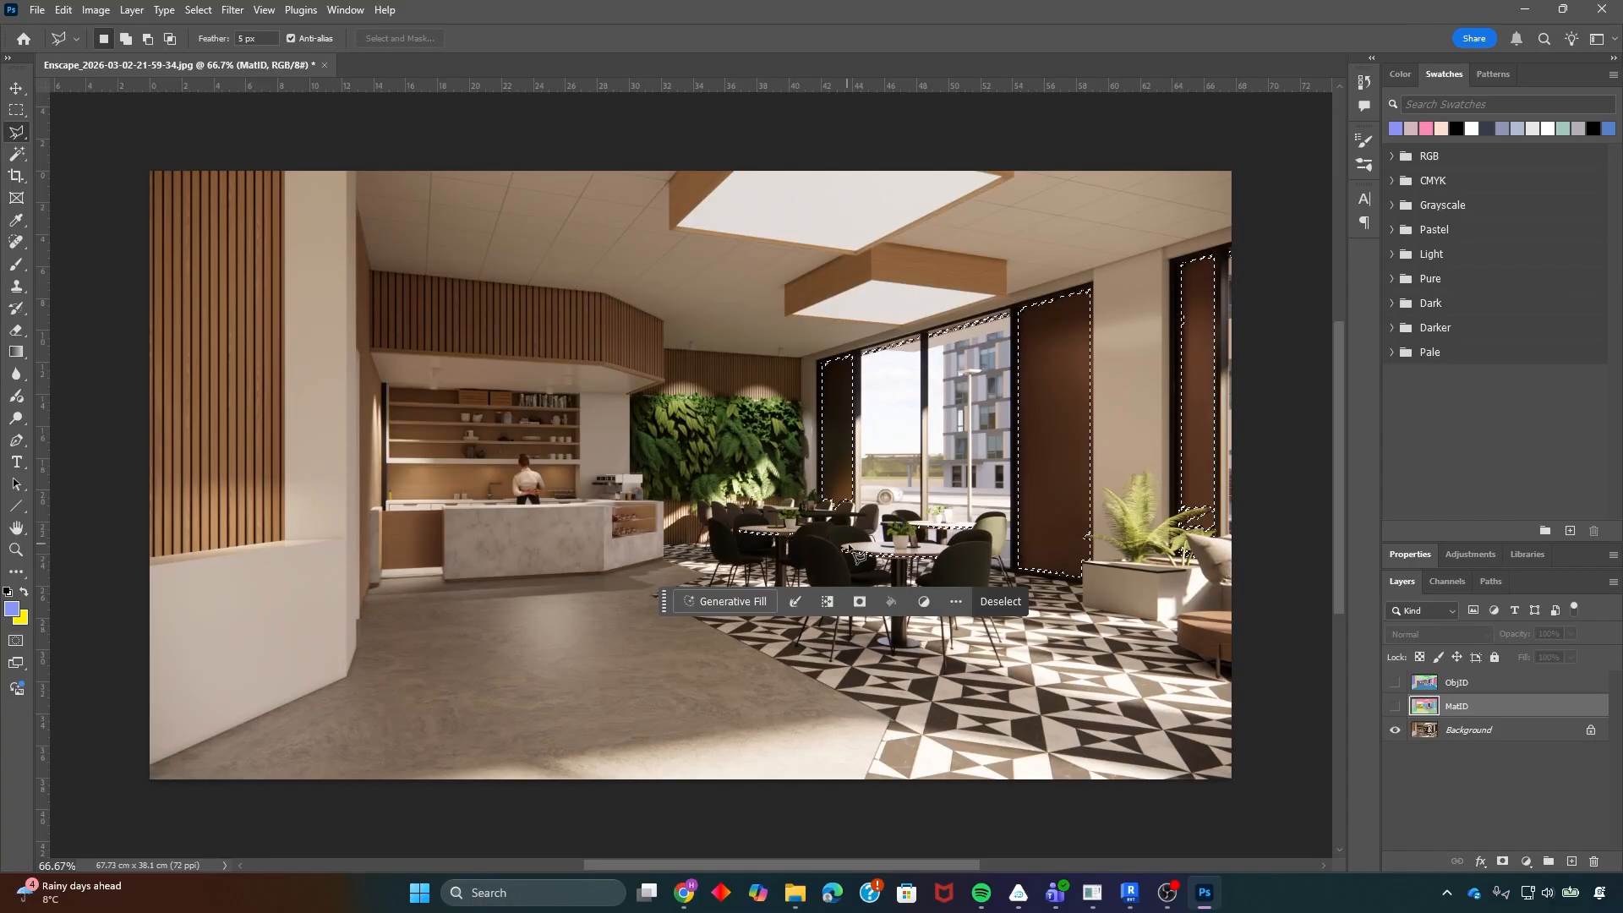
pyautogui.keyDown('alt'); pyautogui.click(732, 530); pyautogui.keyUp('alt')
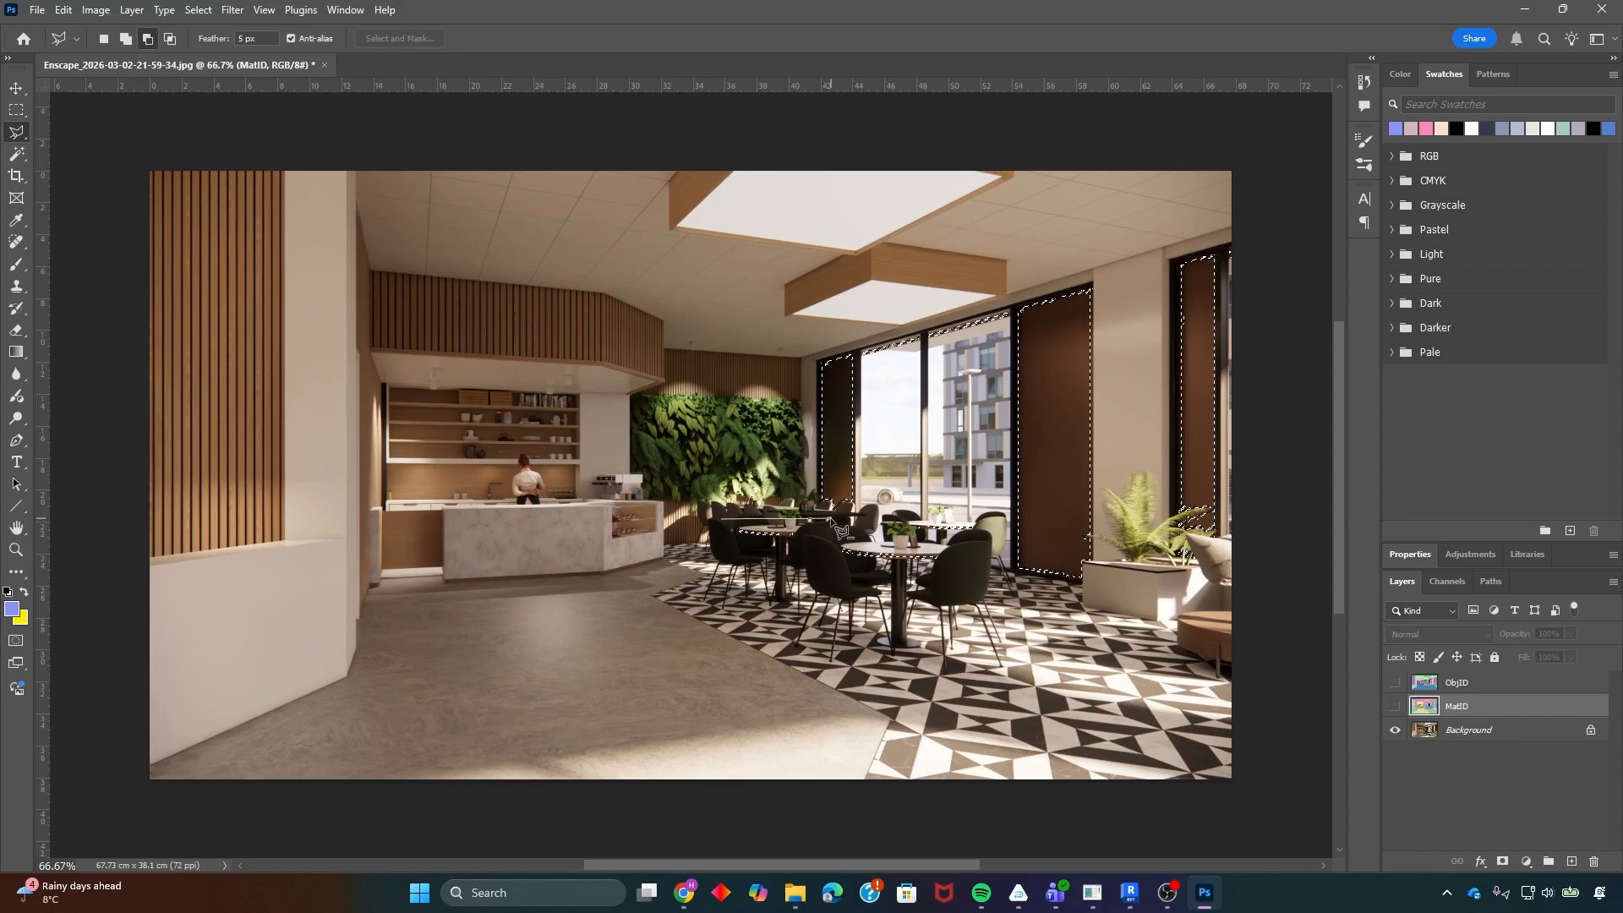
pyautogui.click(991, 501)
pyautogui.click(1002, 558)
pyautogui.click(972, 604)
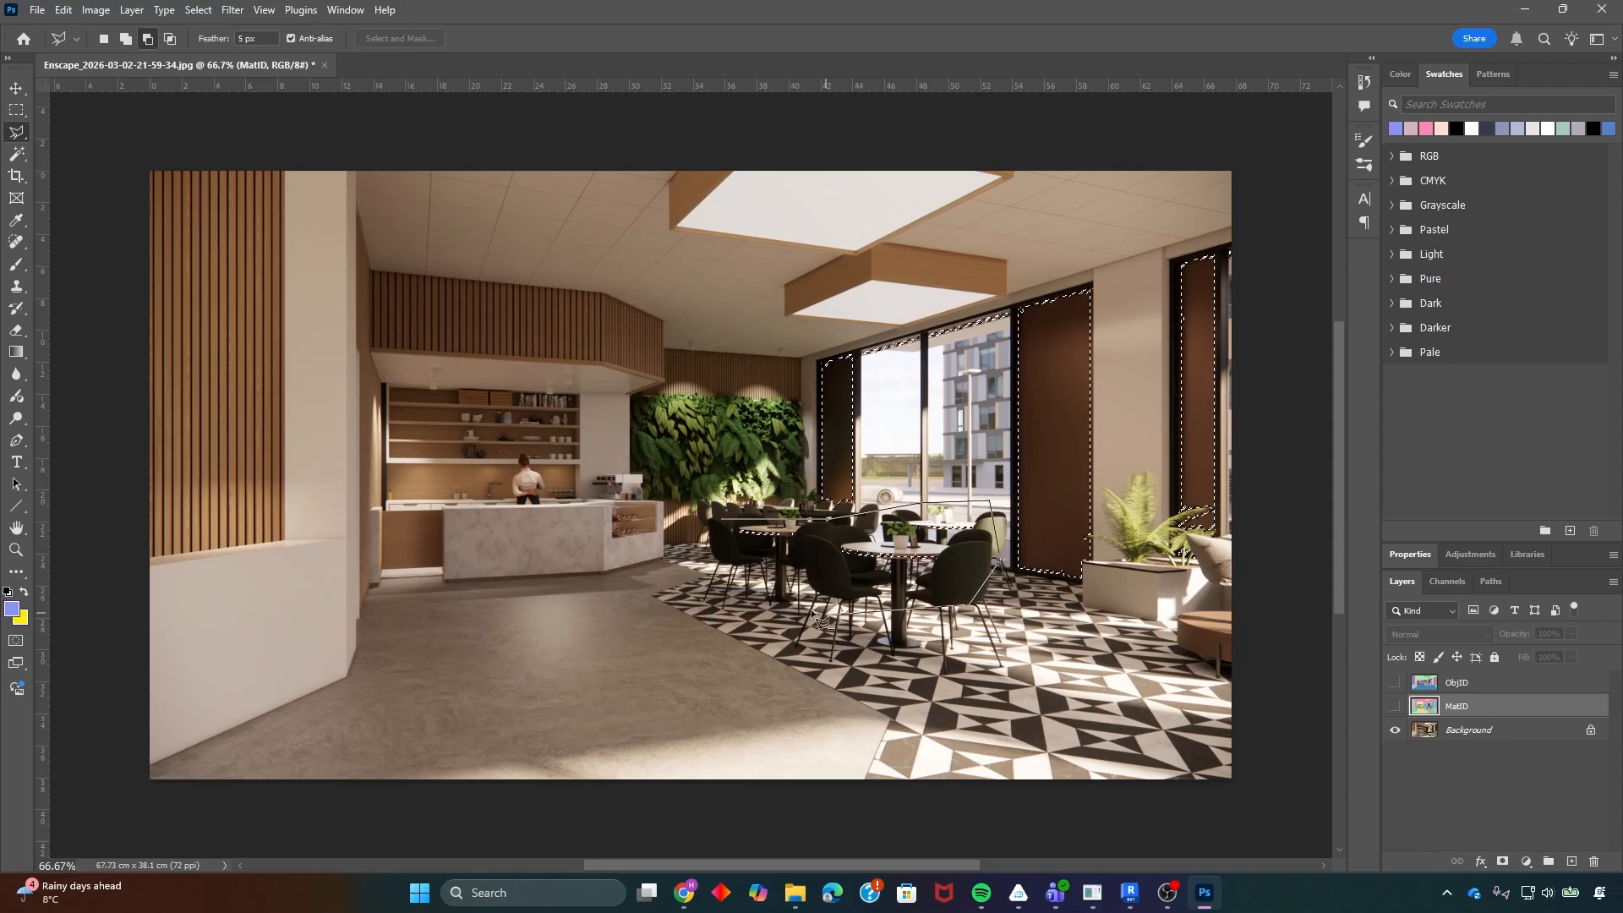
pyautogui.click(732, 530)
# - Add a Brightness/Contrast adjustment masked to the selected window panels above the Background layer, with Brightness at 65
pyautogui.click(1439, 733)
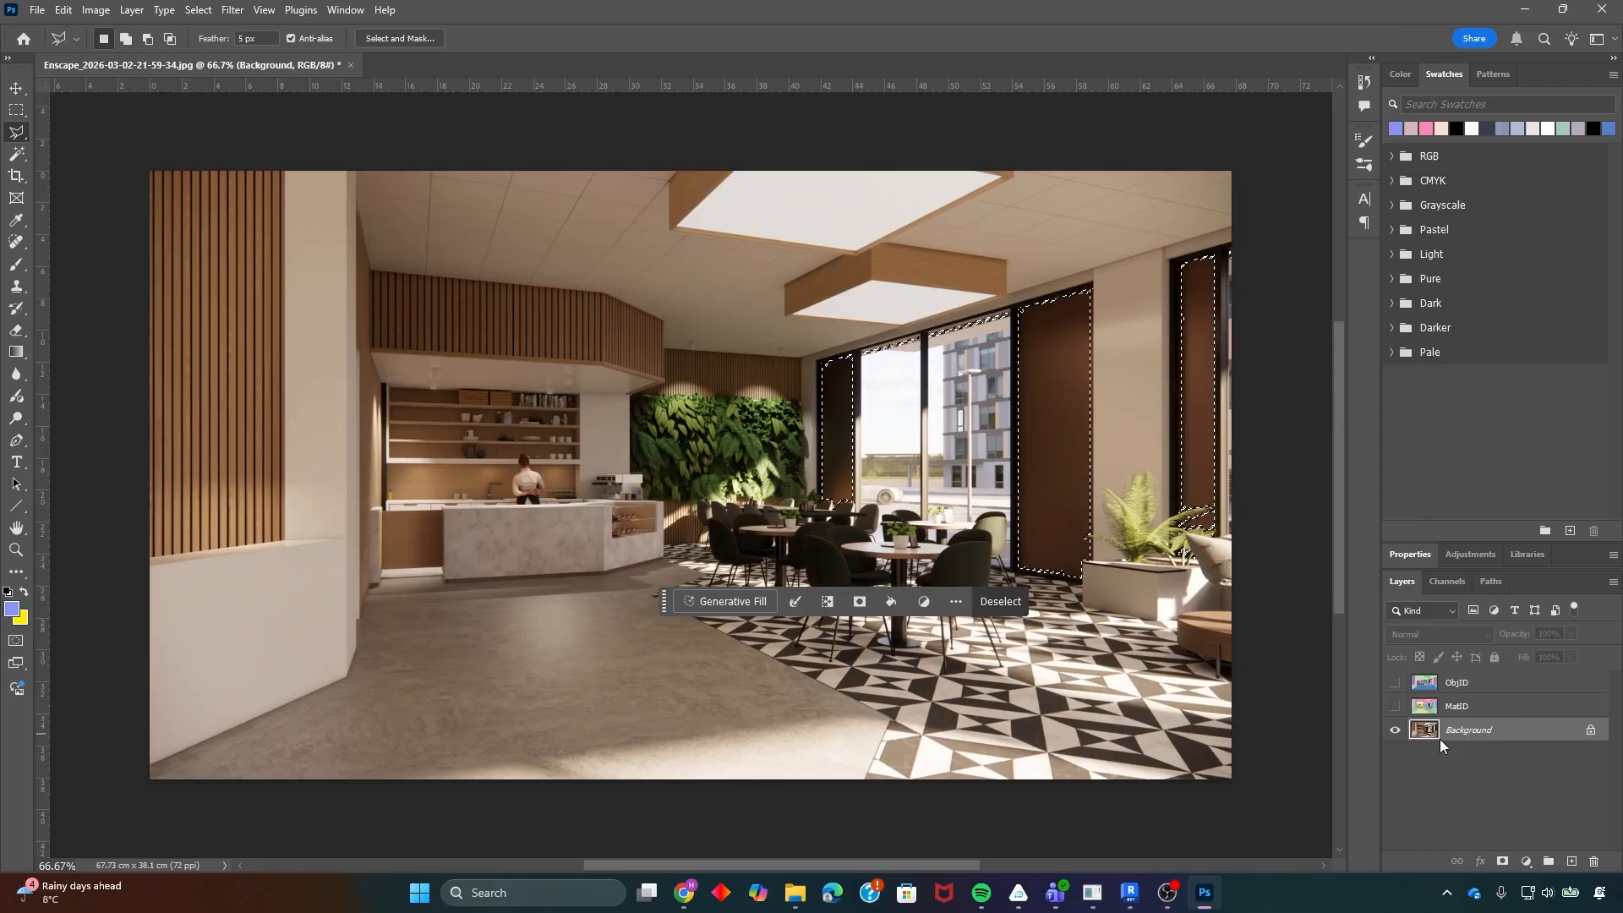
pyautogui.click(1527, 860)
pyautogui.click(1535, 641)
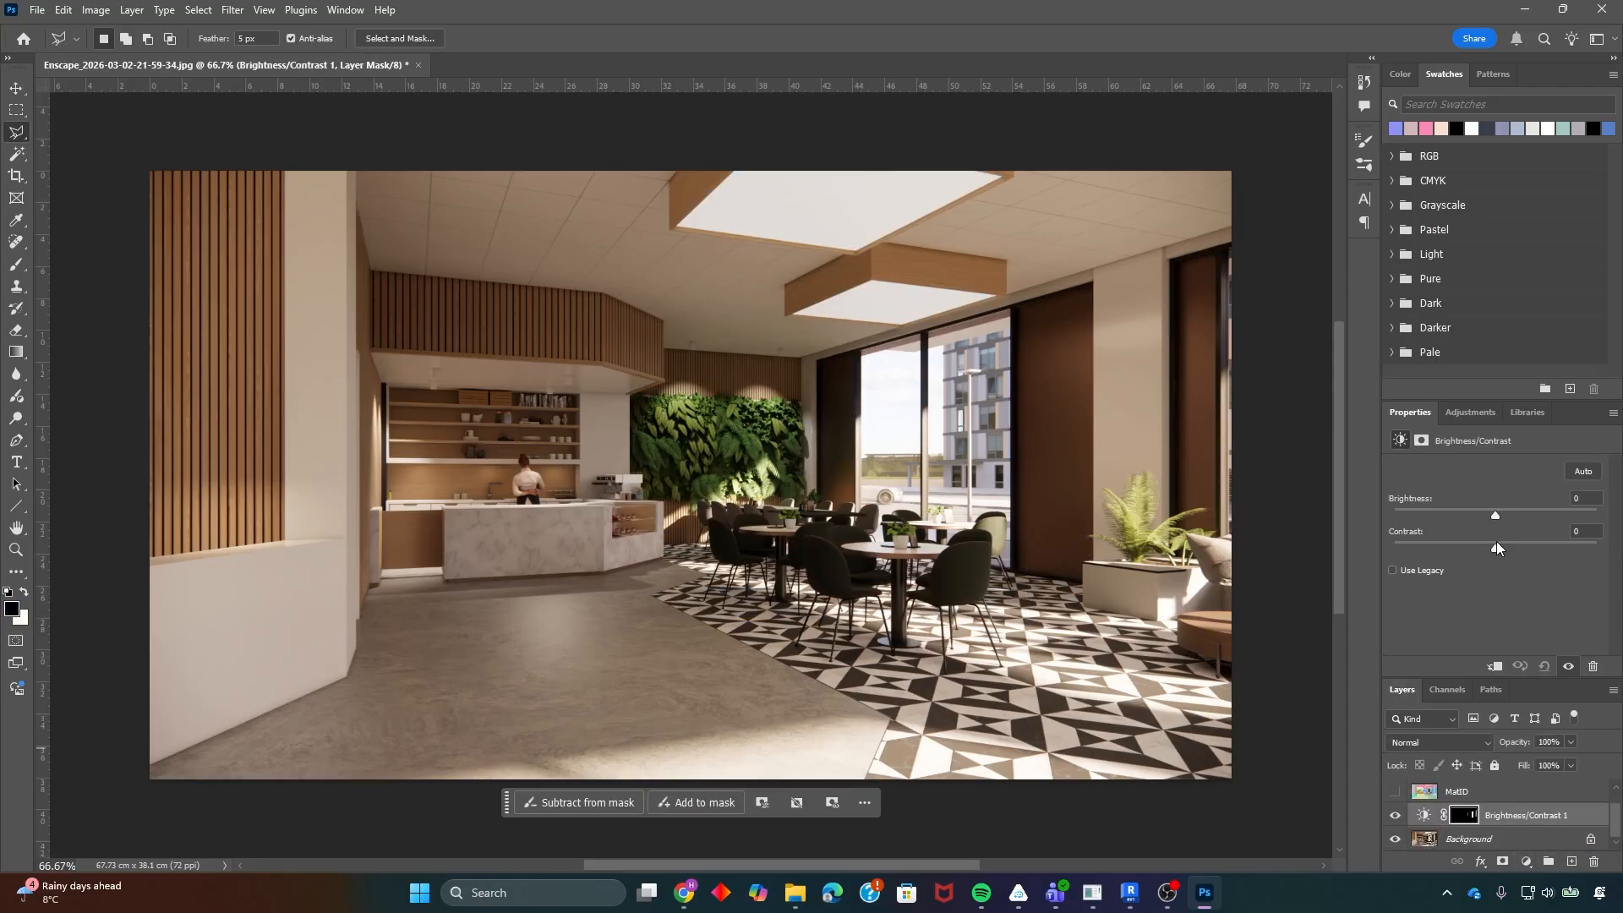
pyautogui.moveTo(1496, 517); pyautogui.dragTo(1539, 509)
pyautogui.scroll(-1, 1490, 758)
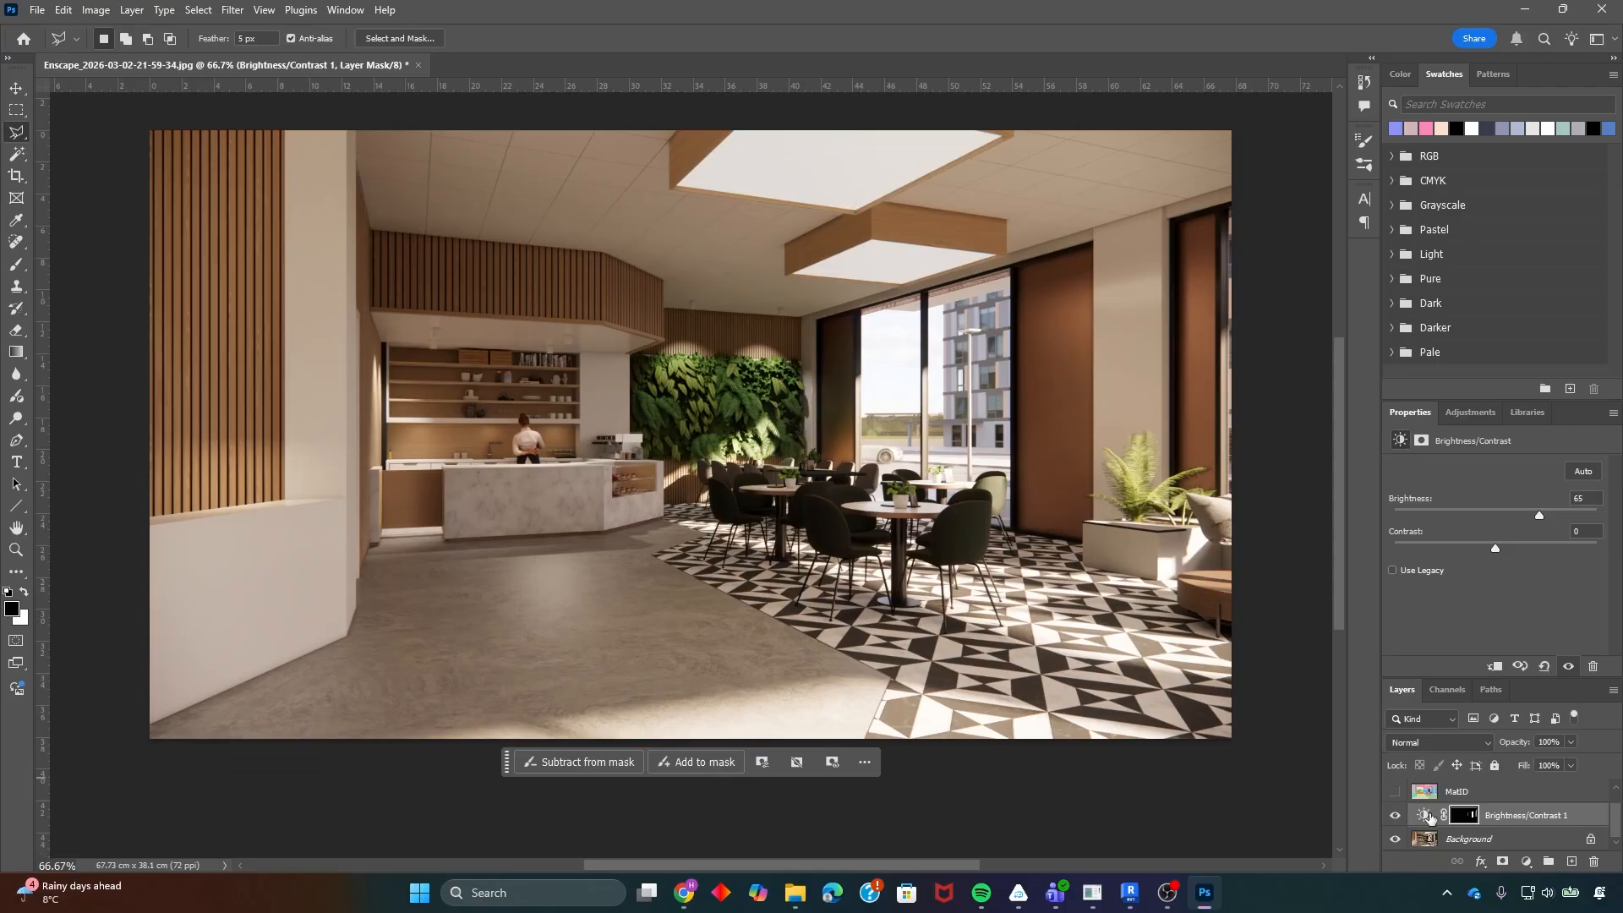
# - Load the Brightness/Contrast layer's mask as a selection and add a Hue/Saturation adjustment layer from it
pyautogui.keyDown('ctrl'); pyautogui.click(1465, 820); pyautogui.keyUp('ctrl')
pyautogui.click(1526, 860)
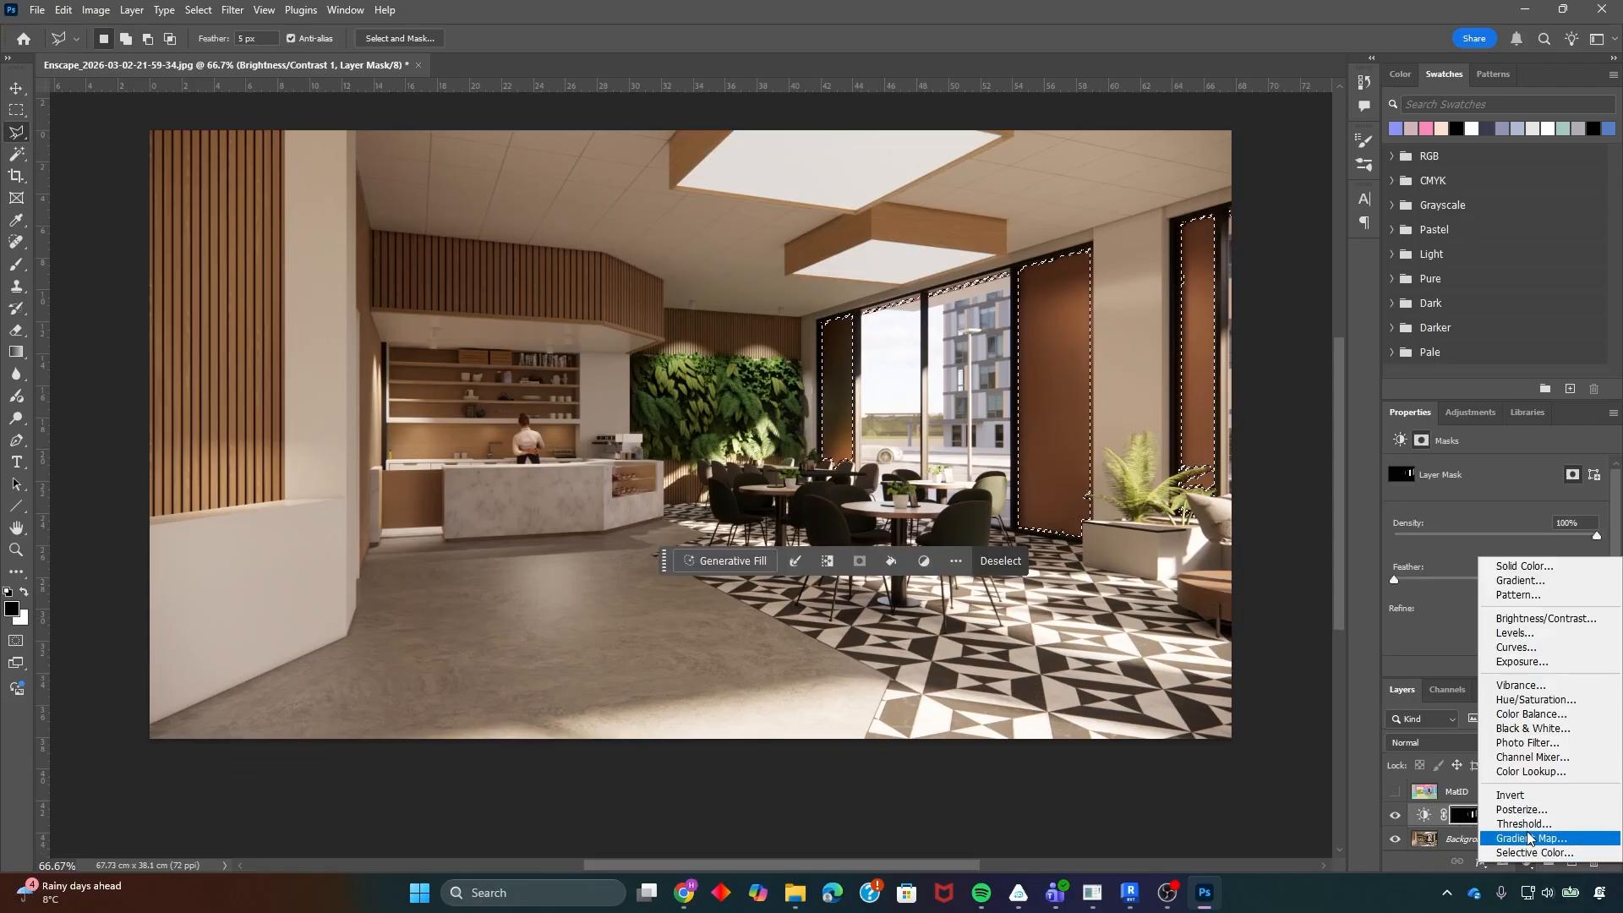
pyautogui.click(1534, 700)
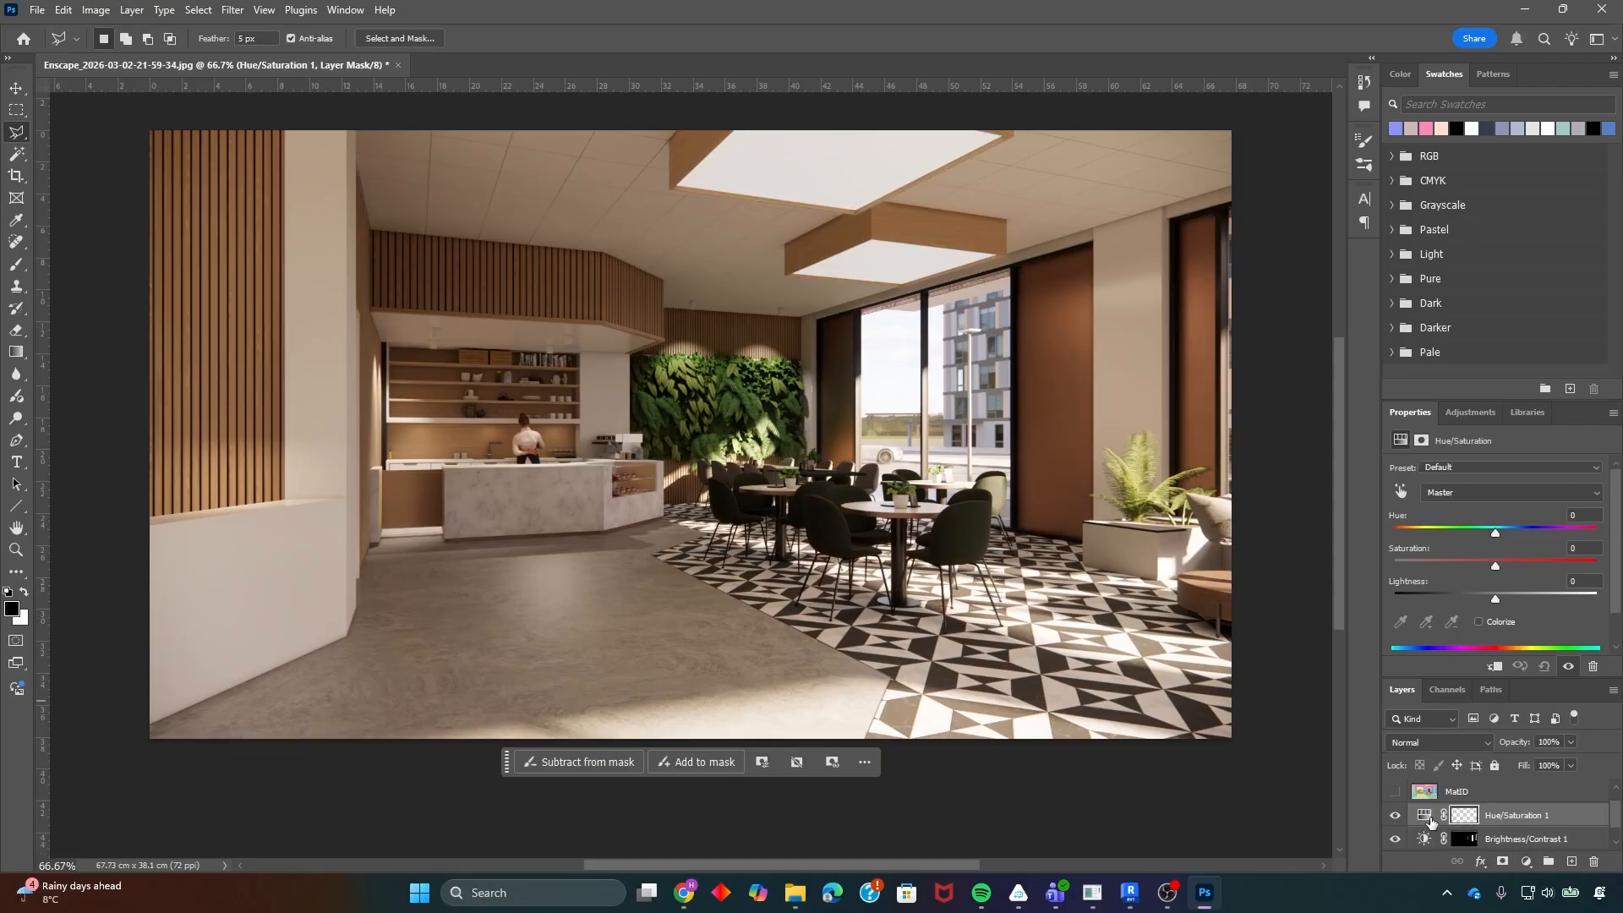
# - Delete the Brightness/Contrast 1 layer and set the Hue/Saturation adjustment's hue to -82 to recolour the window panels purple
pyautogui.moveTo(1427, 839); pyautogui.dragTo(1594, 860)
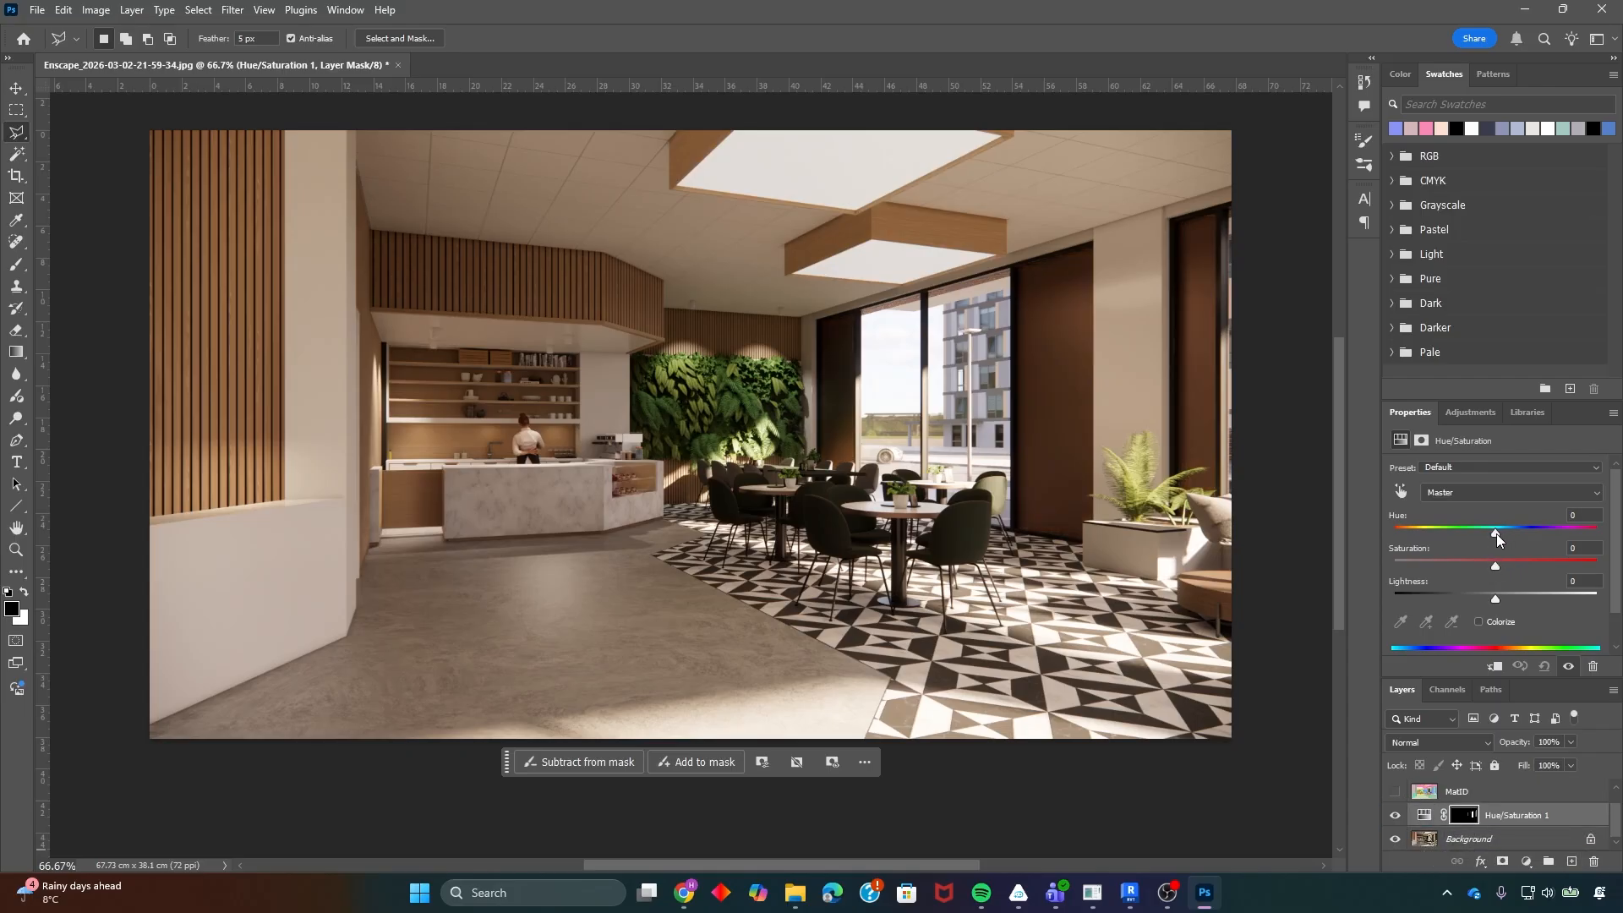
pyautogui.moveTo(1497, 534); pyautogui.dragTo(1433, 494)
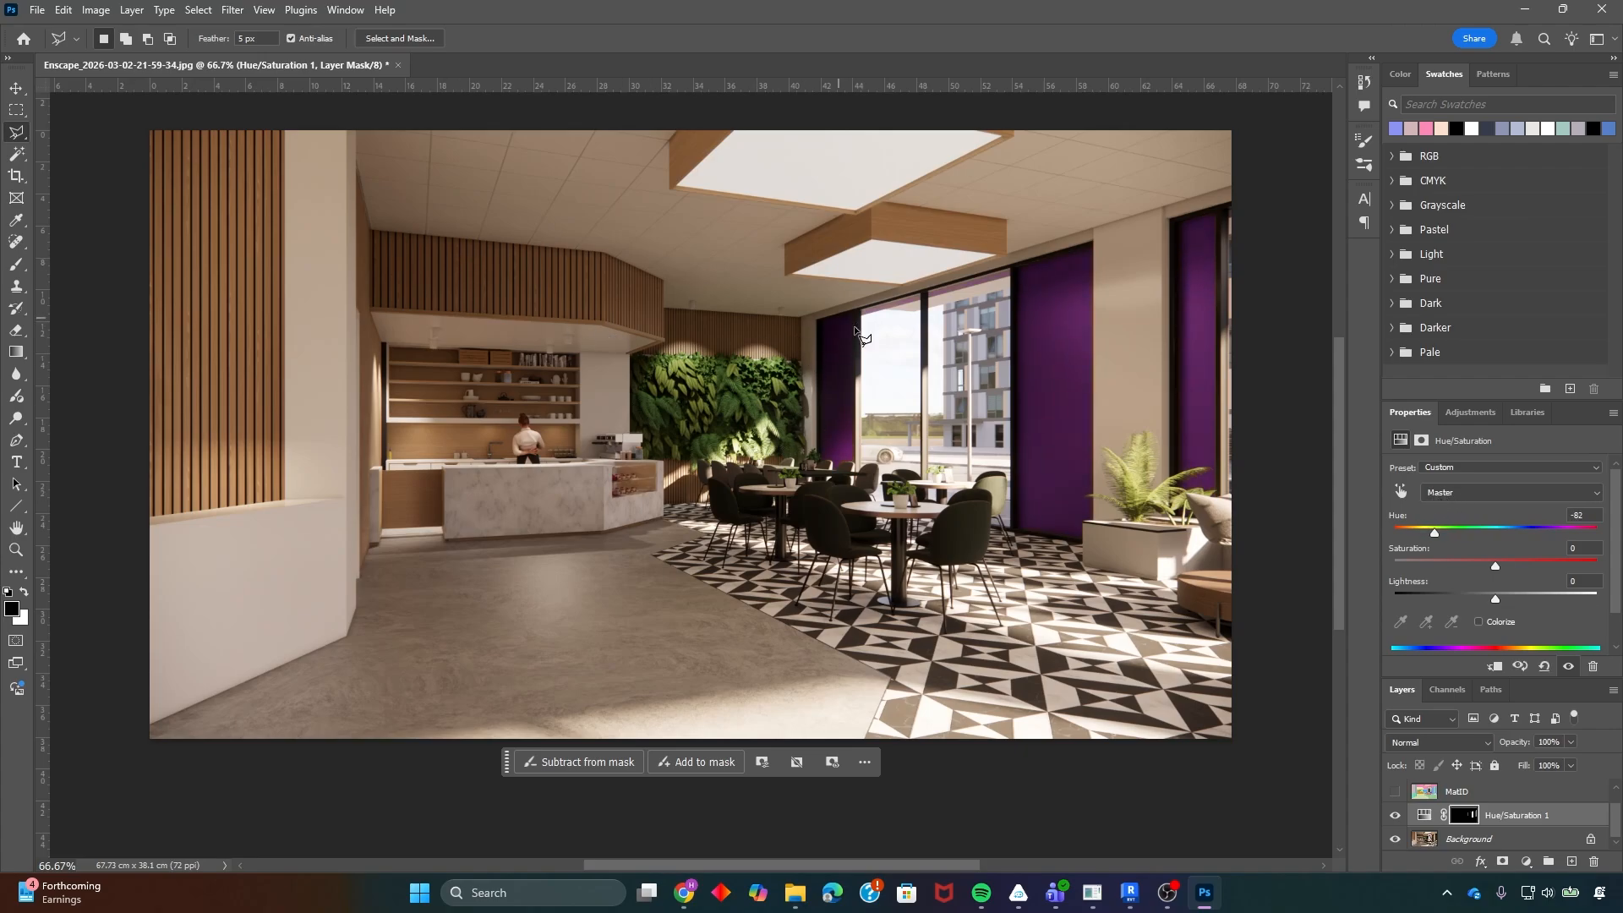
# - Show the MatID layer, make it active and select its blue green-wall area with the Magic Wand
pyautogui.click(1395, 792)
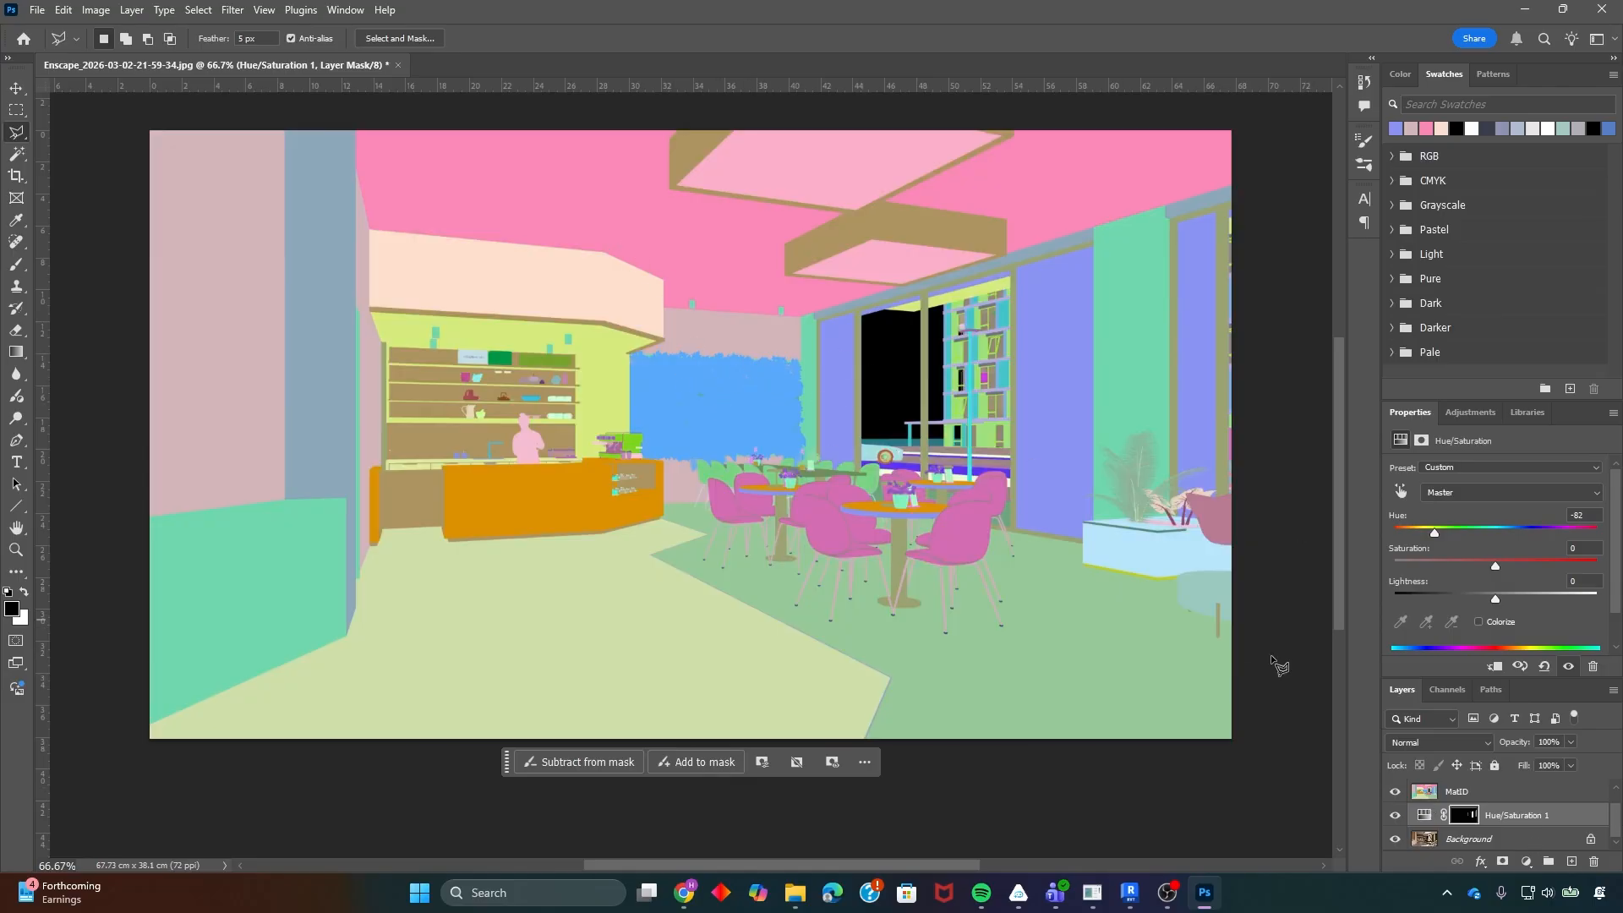
pyautogui.click(1433, 791)
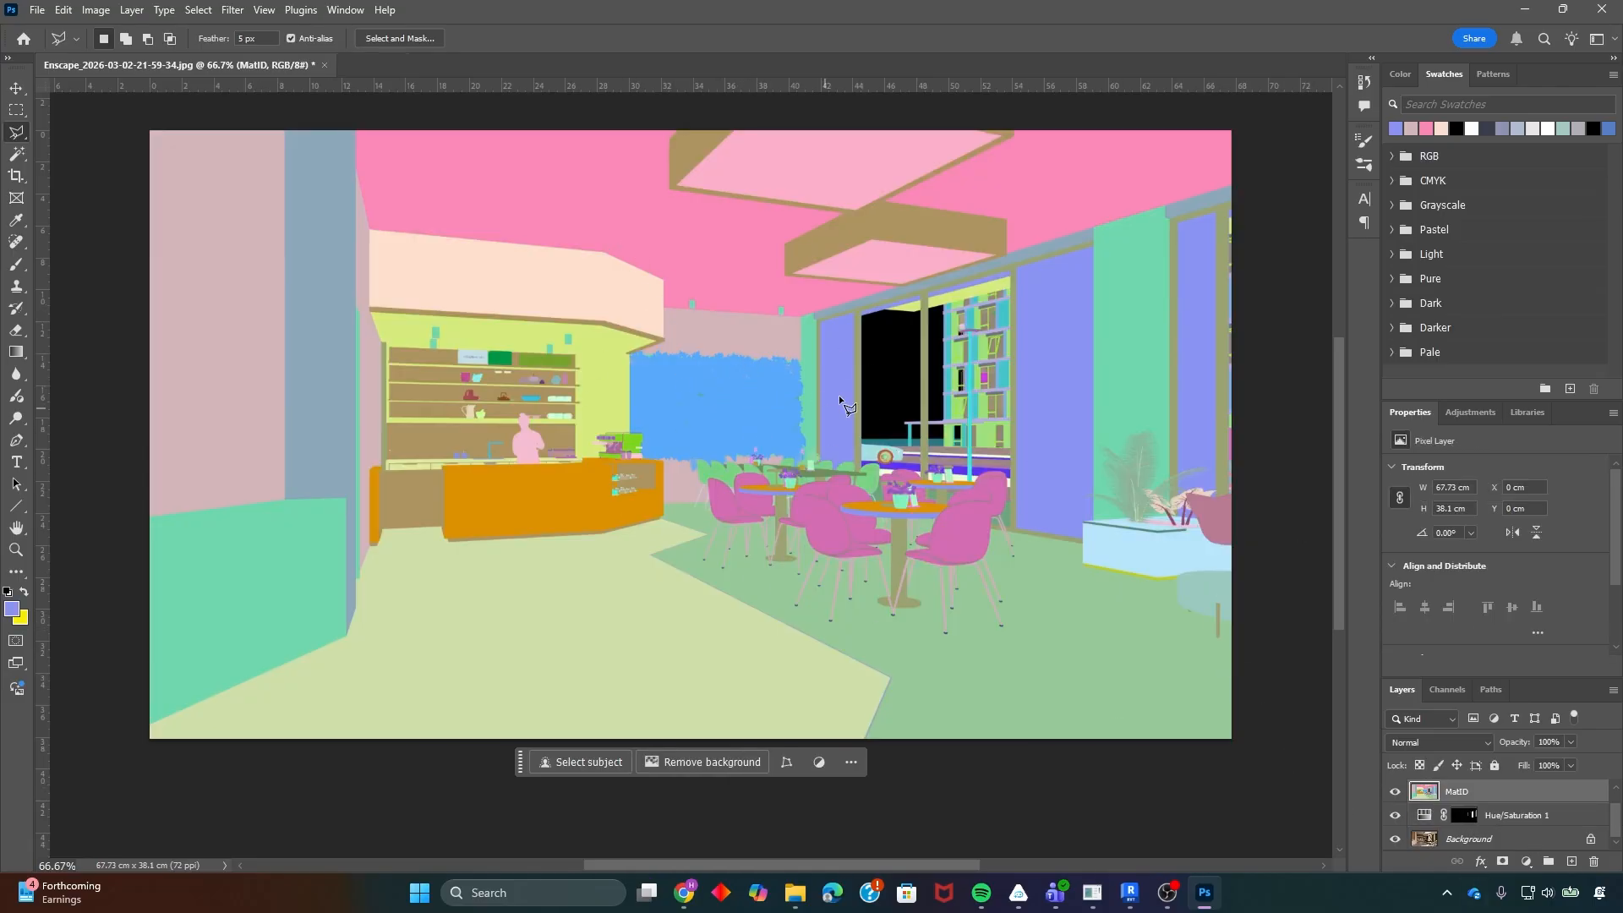
pyautogui.press('w')
pyautogui.click(733, 408)
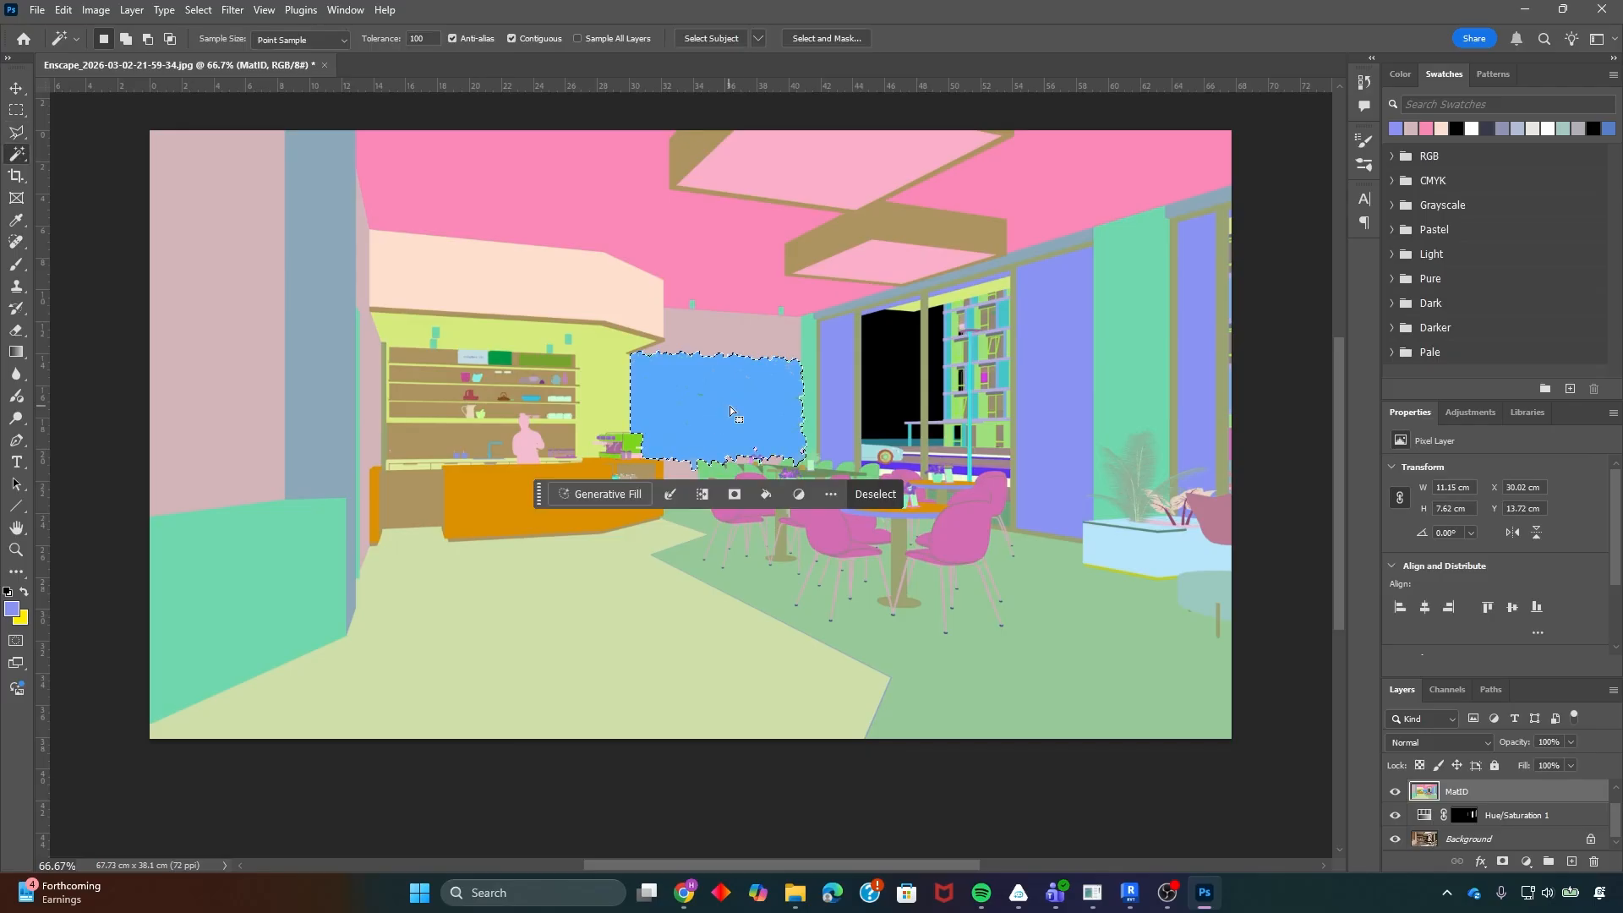
# - Hide the MatID layer and add a Brightness/Contrast adjustment masked to the green wall above Hue/Saturation 1, with Brightness 78 and Contrast 31
pyautogui.click(1395, 792)
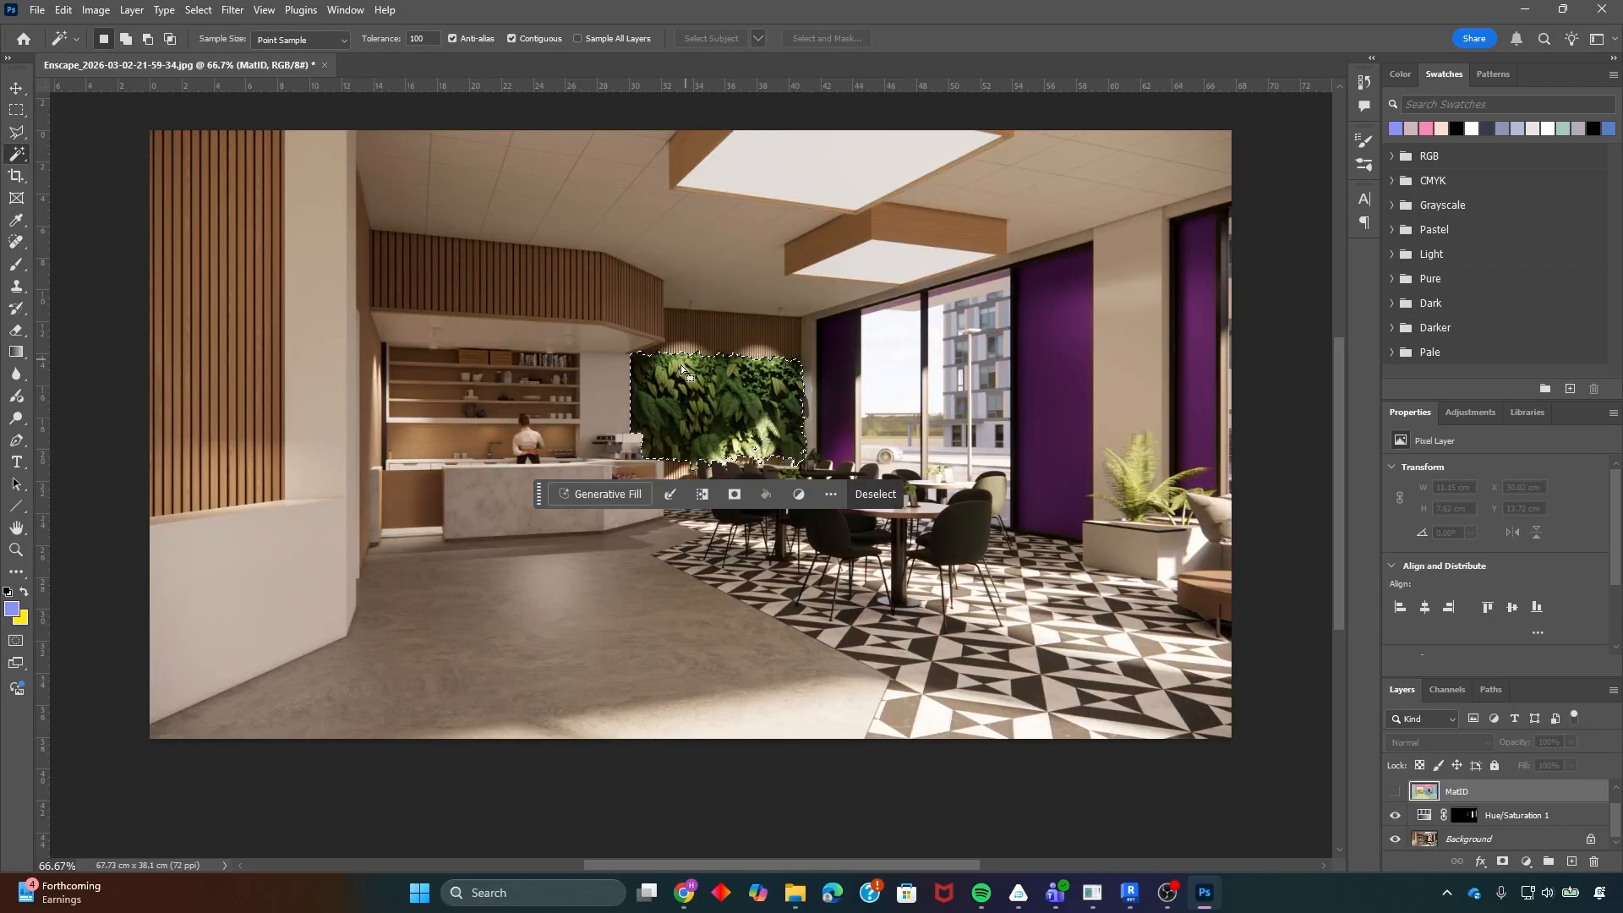
pyautogui.click(1514, 815)
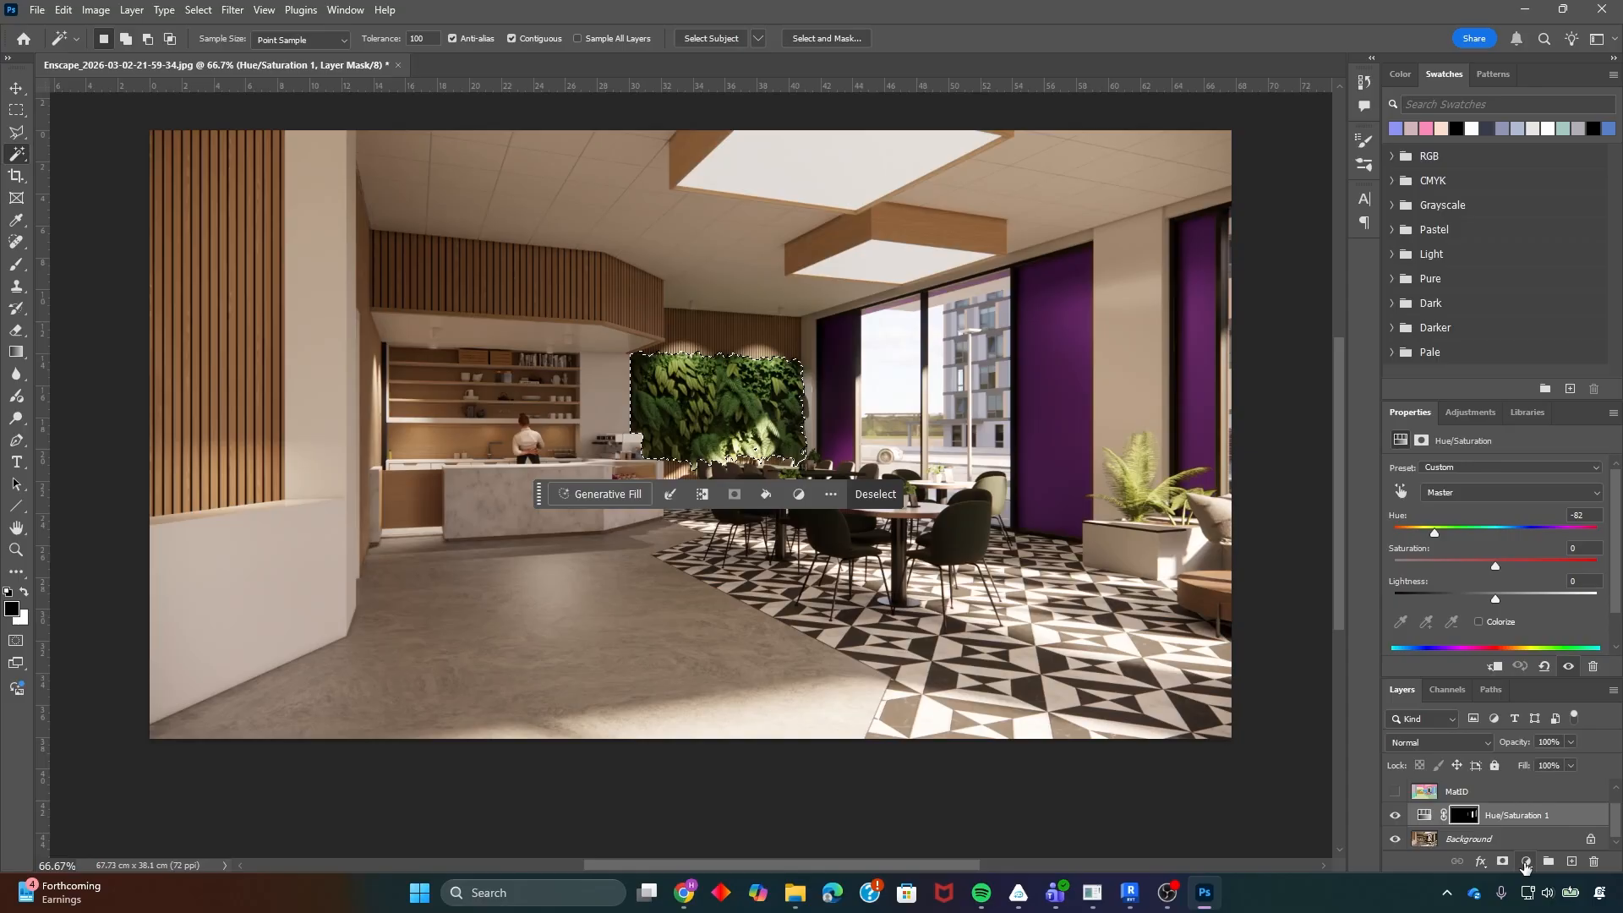
pyautogui.click(1526, 861)
pyautogui.click(1535, 618)
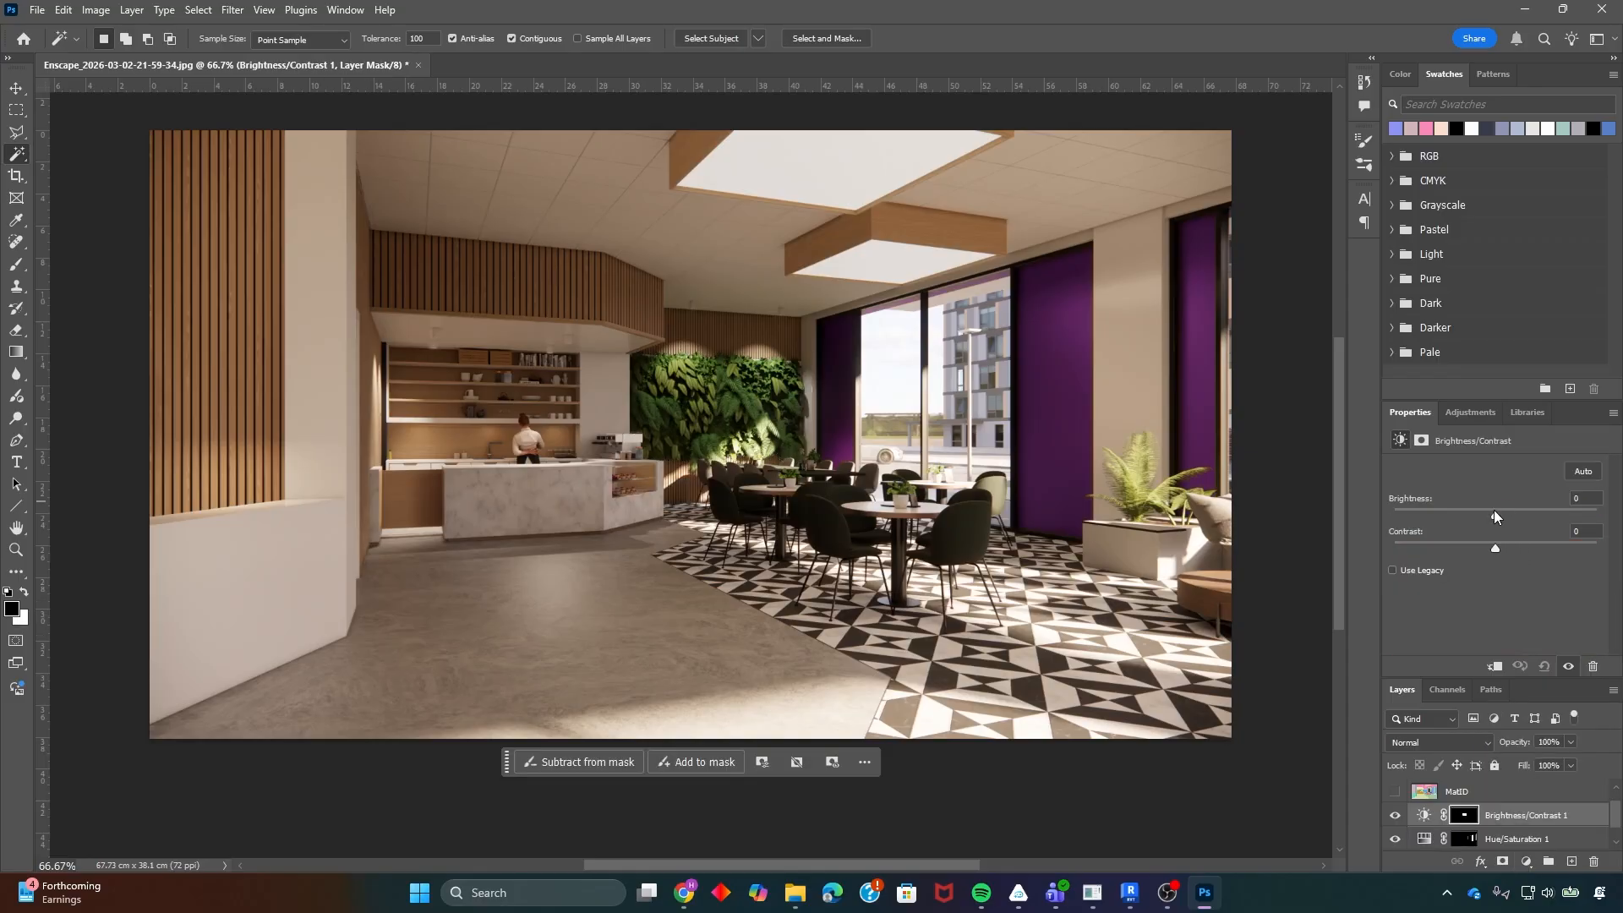
pyautogui.moveTo(1494, 516); pyautogui.dragTo(1552, 518)
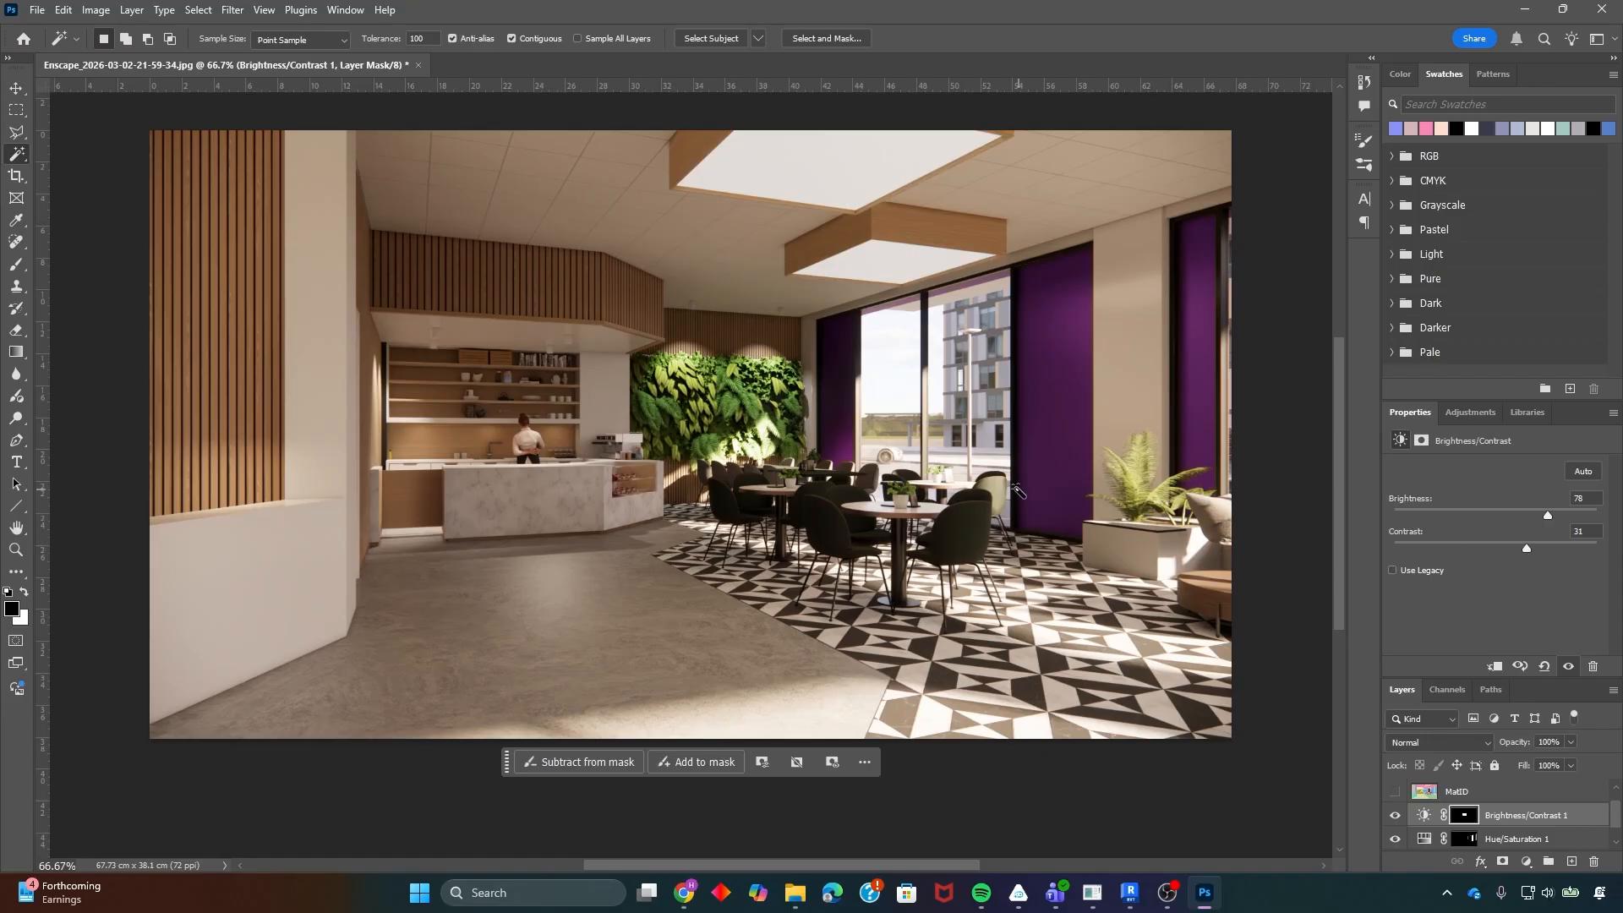
# - Hide the Brightness/Contrast 1 and Hue/Saturation 1 adjustment layers to compare the edited render with the original
pyautogui.scroll(2, 884, 574)
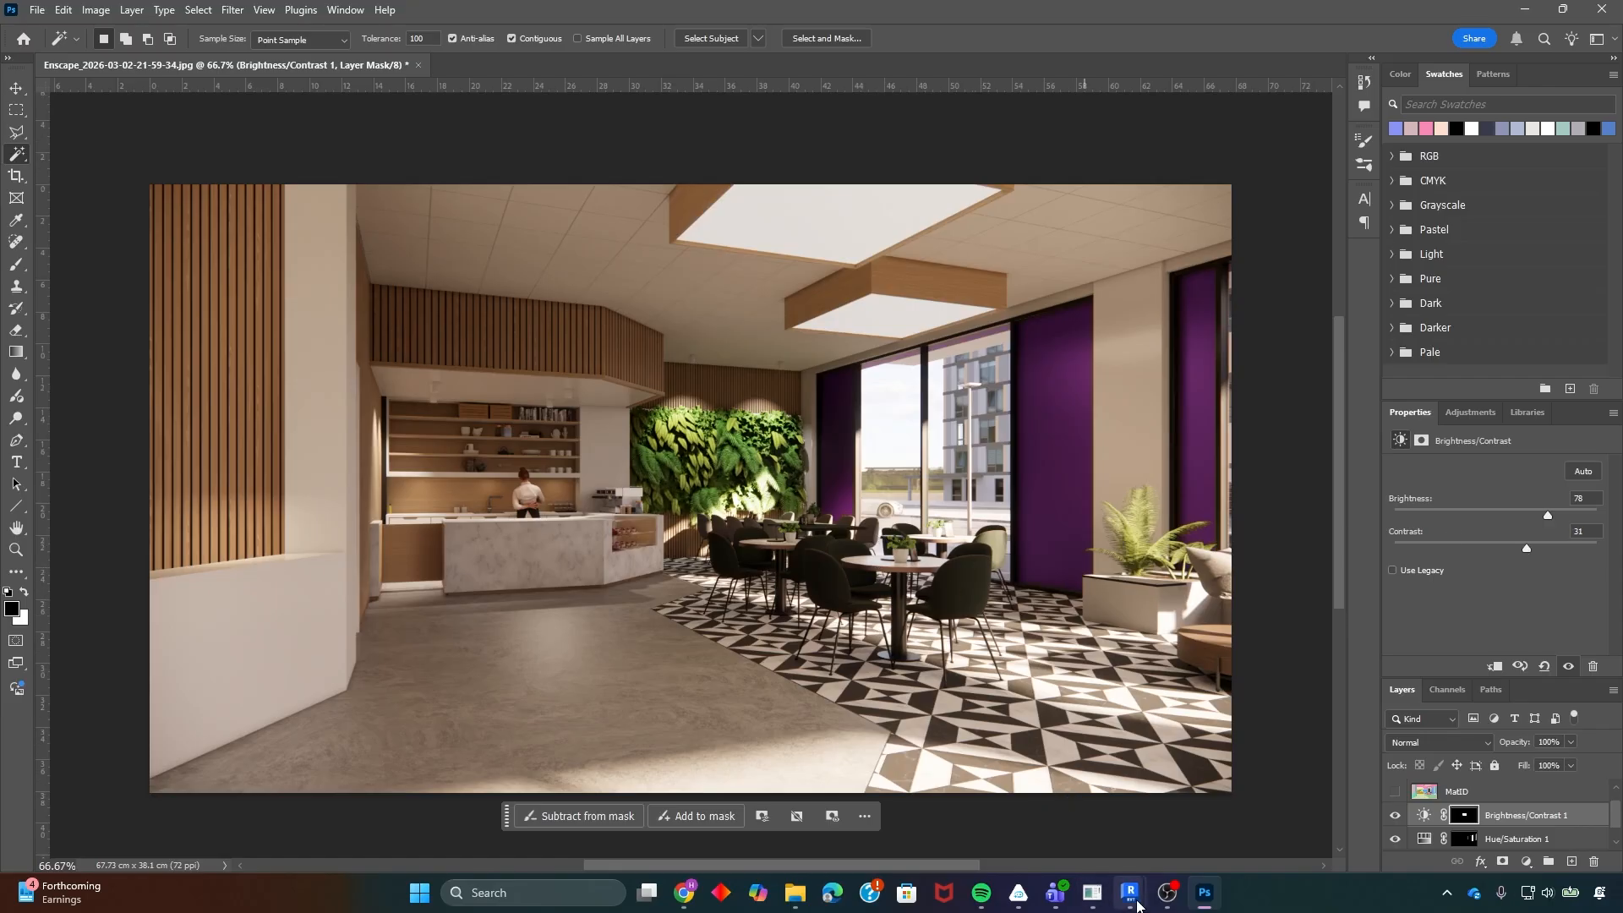
pyautogui.moveTo(1395, 815); pyautogui.dragTo(1395, 838)
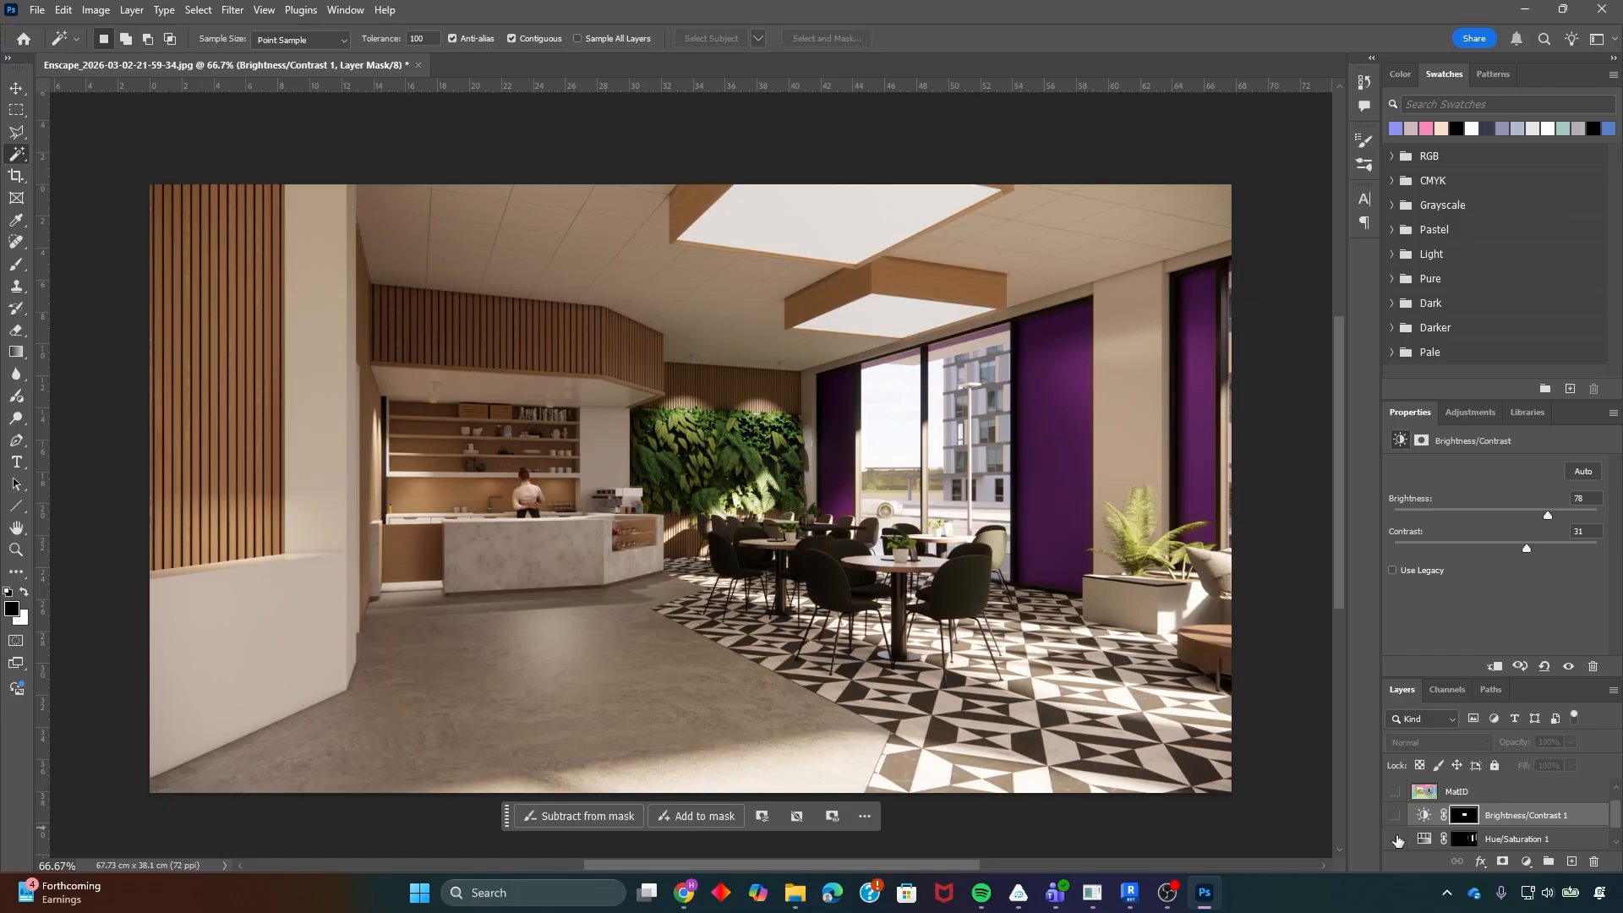